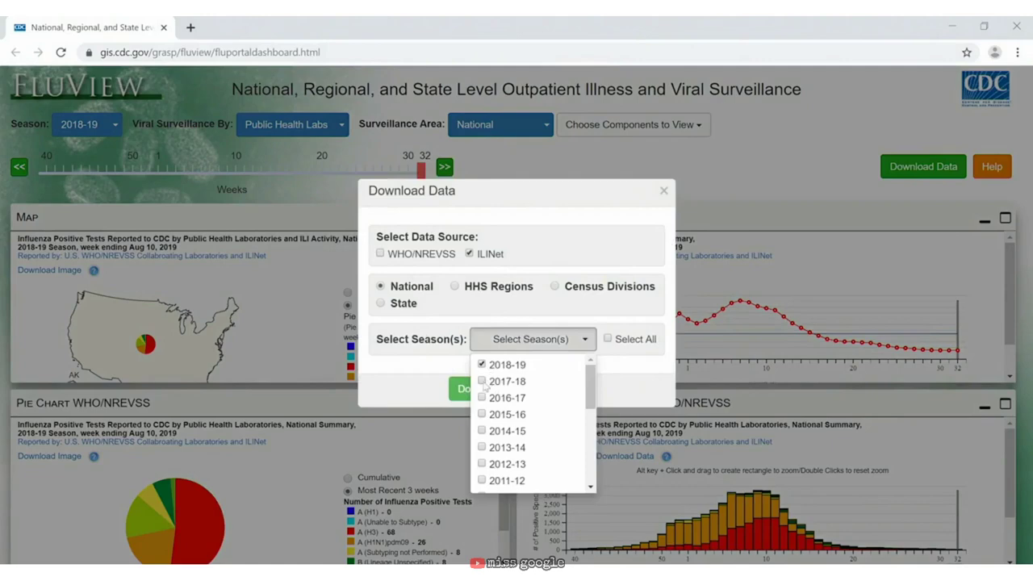
Step: Add the 2017-18 and 2016-17 seasons, download the ILINet data, and open the zip
{"action": "left_click", "coordinate": [484, 381]}
{"action": "left_click", "coordinate": [484, 397]}
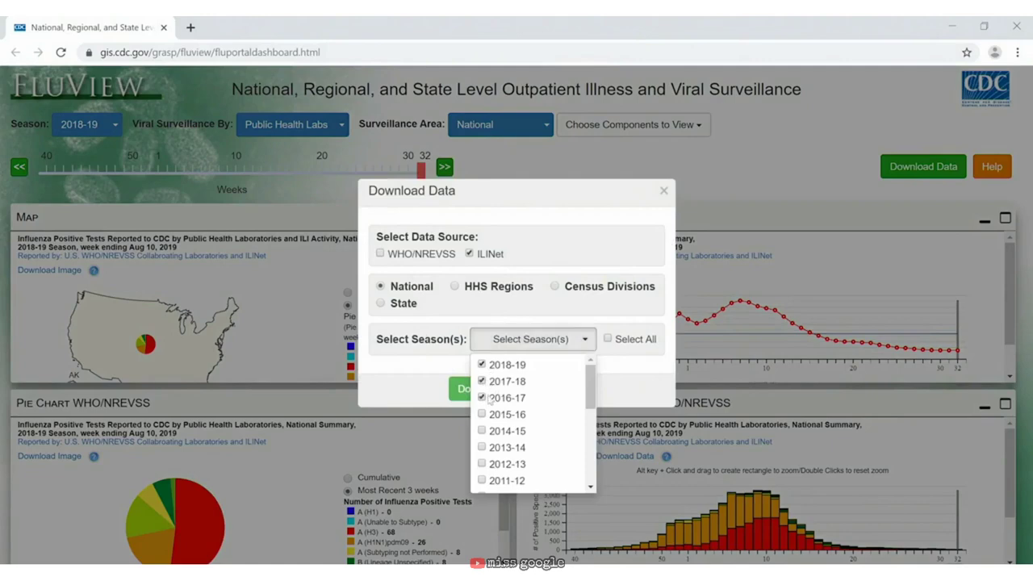
{"action": "left_click", "coordinate": [571, 235]}
{"action": "left_click", "coordinate": [498, 389]}
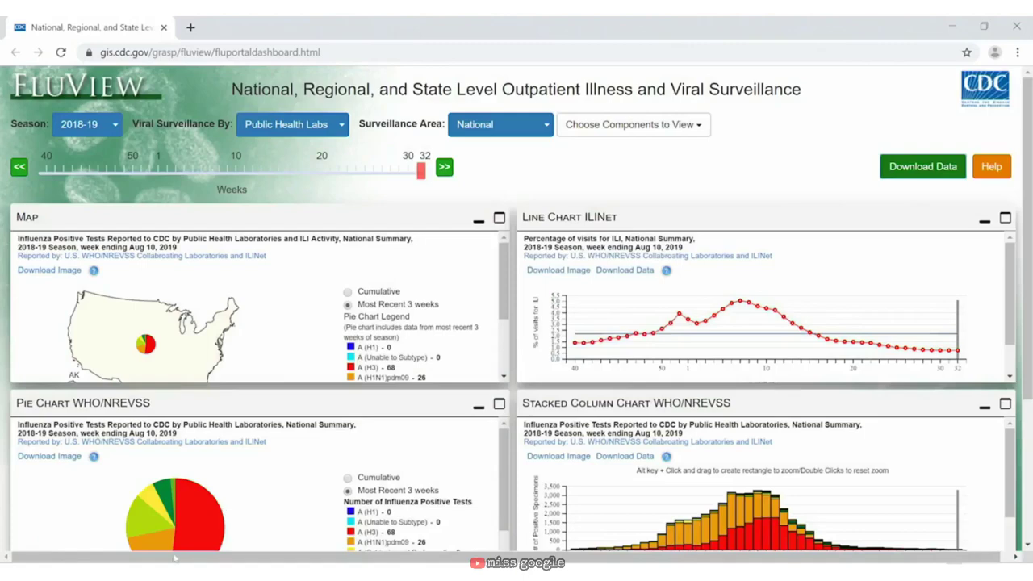
{"action": "left_click", "coordinate": [176, 558]}
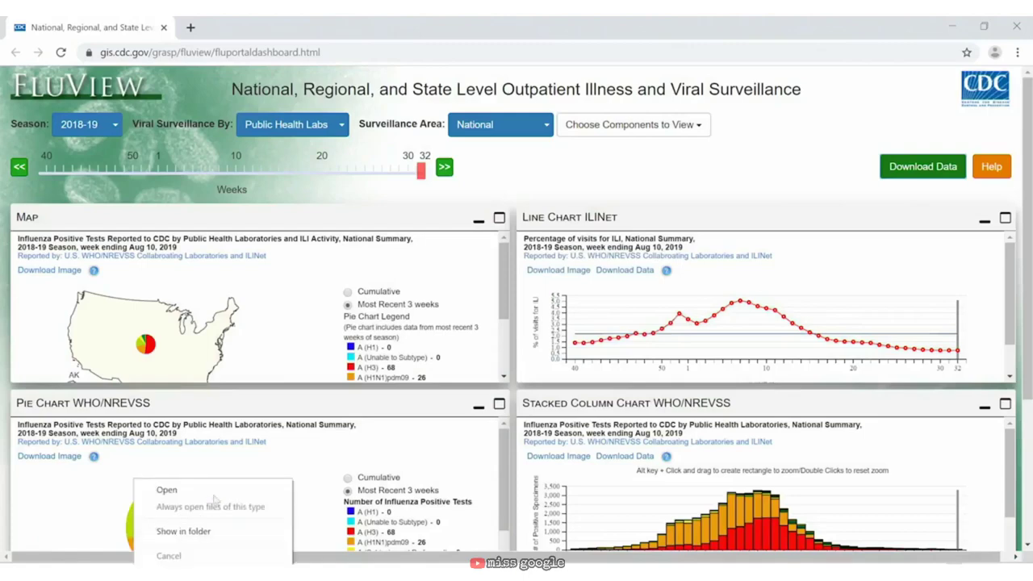
{"action": "left_click", "coordinate": [185, 490]}
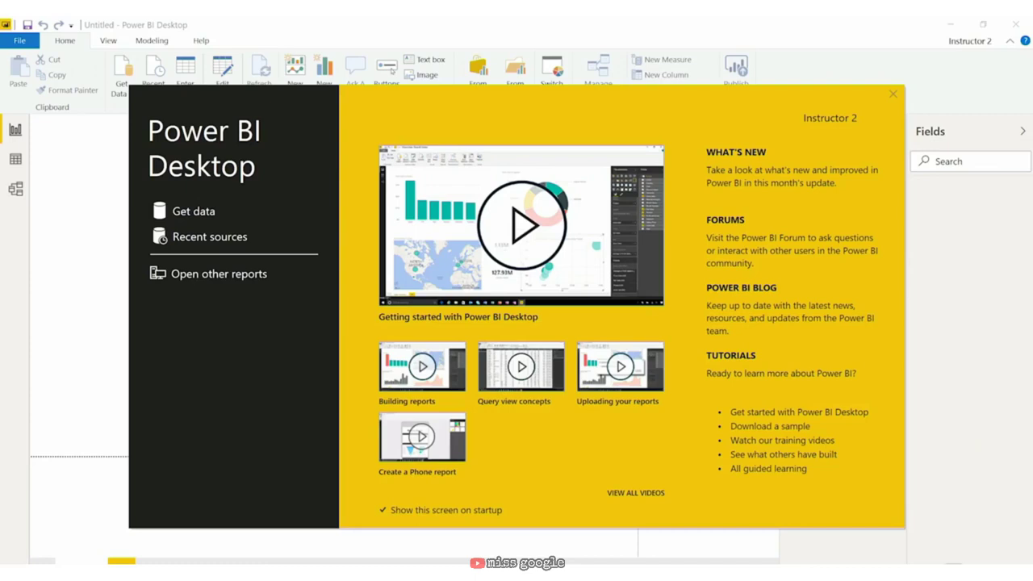
Step: Import ILINet.csv as a Text/CSV source and load it into the Power Query Editor
{"action": "left_click", "coordinate": [208, 211]}
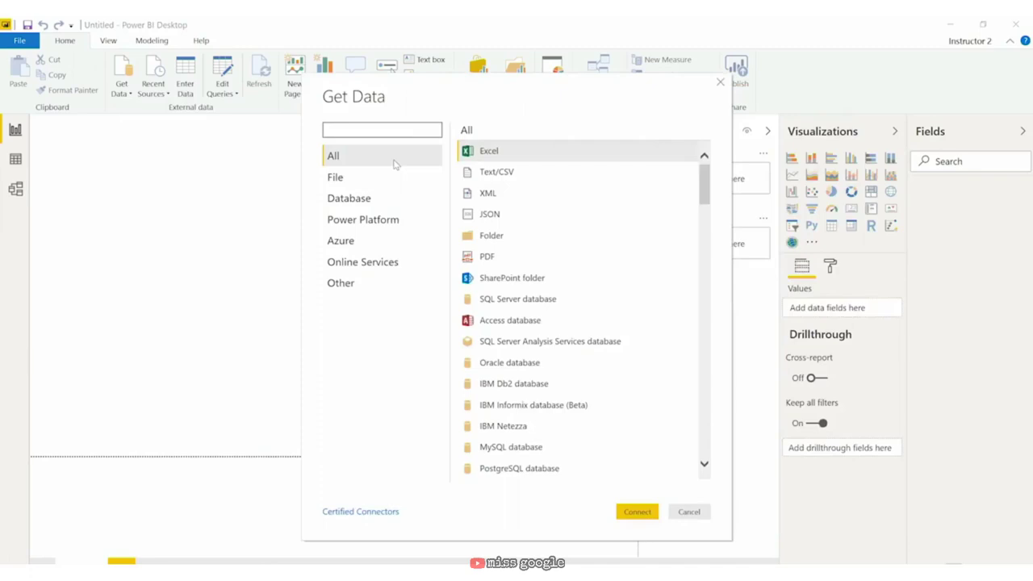
{"action": "left_click", "coordinate": [528, 171]}
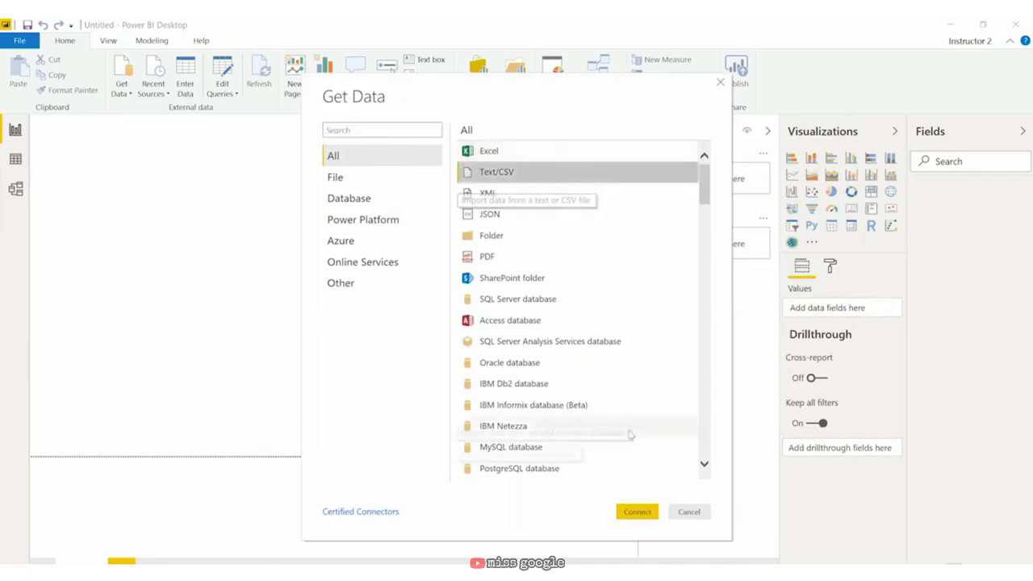
{"action": "left_click", "coordinate": [638, 512]}
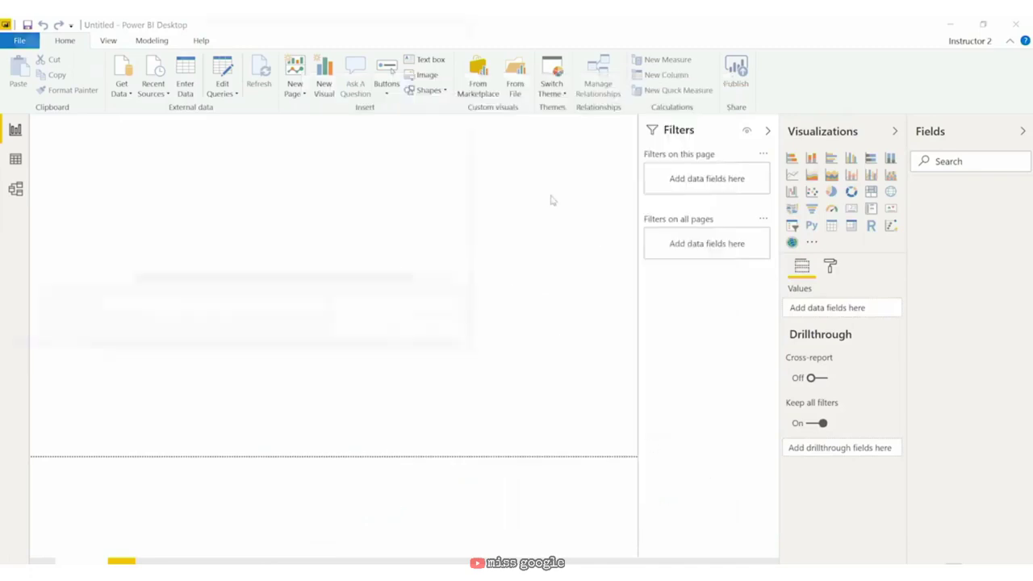
{"action": "left_click", "coordinate": [200, 118]}
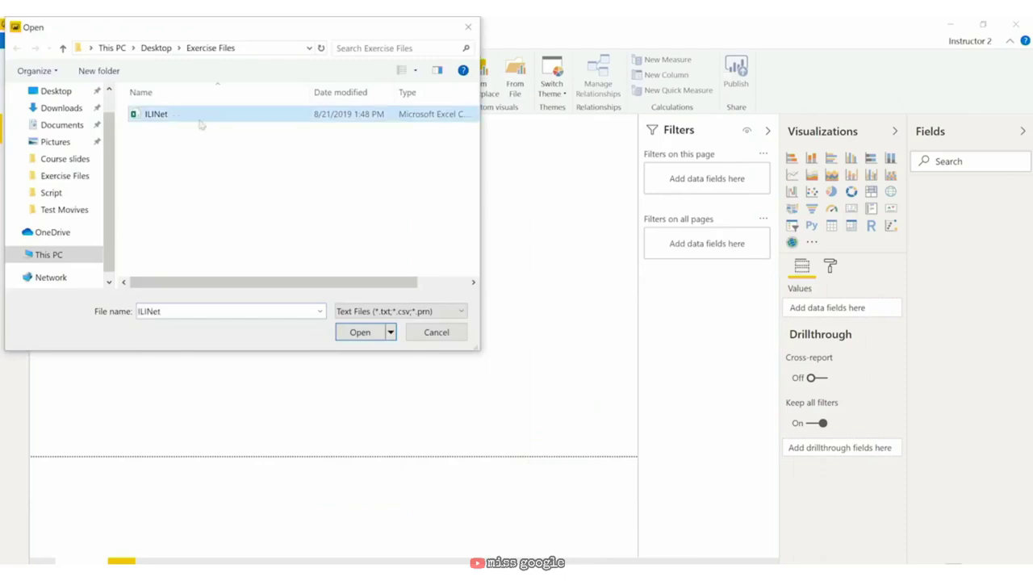
{"action": "left_click", "coordinate": [359, 333]}
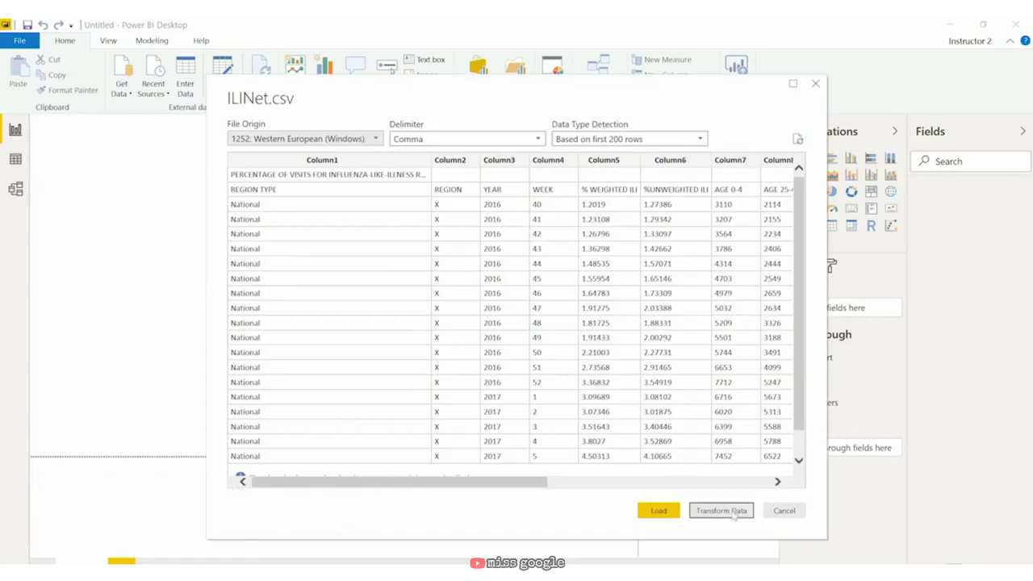
{"action": "left_click", "coordinate": [722, 511]}
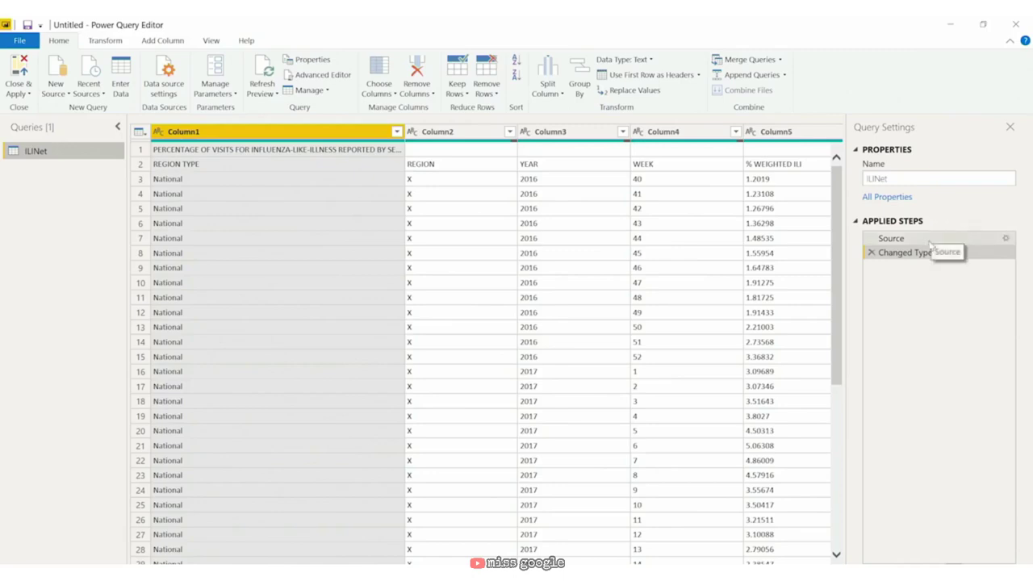
Step: Review the Source step's file settings and close them unchanged
{"action": "left_click", "coordinate": [931, 241]}
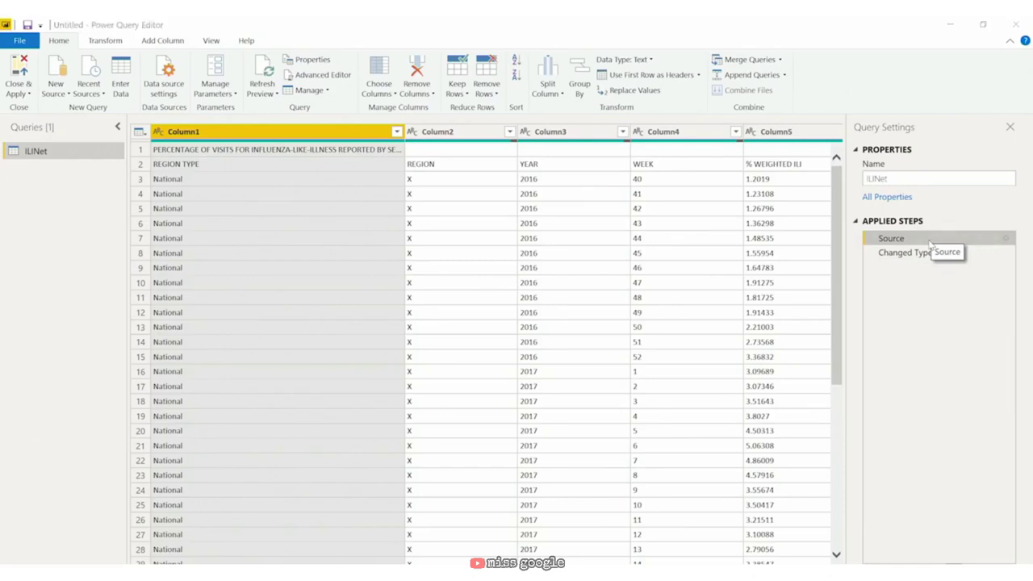
{"action": "double_click", "coordinate": [930, 242]}
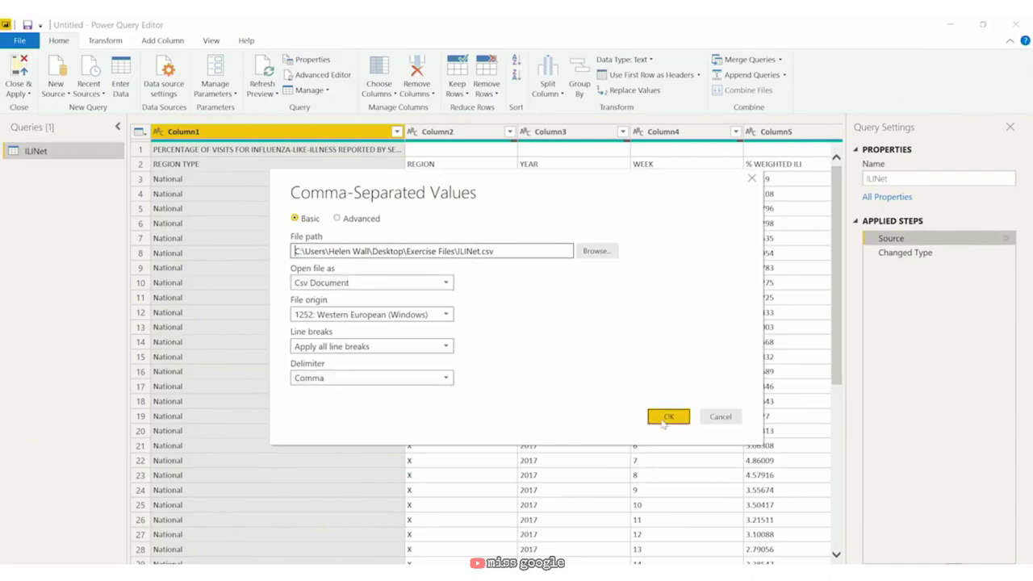
{"action": "left_click", "coordinate": [667, 418]}
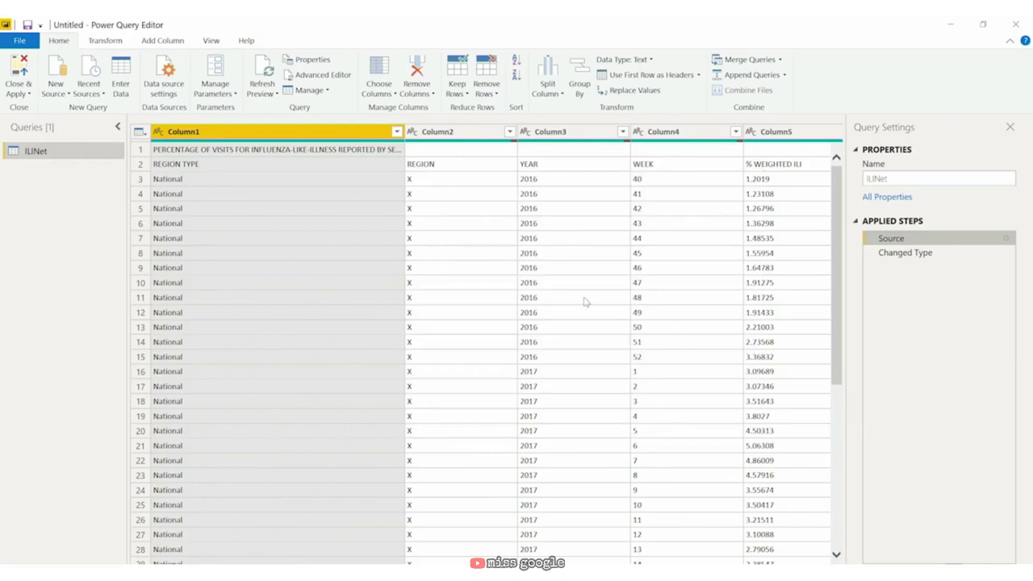
Step: Rename the ILINet query to 'CSV CDC flu data' and start saving the file
{"action": "double_click", "coordinate": [55, 153]}
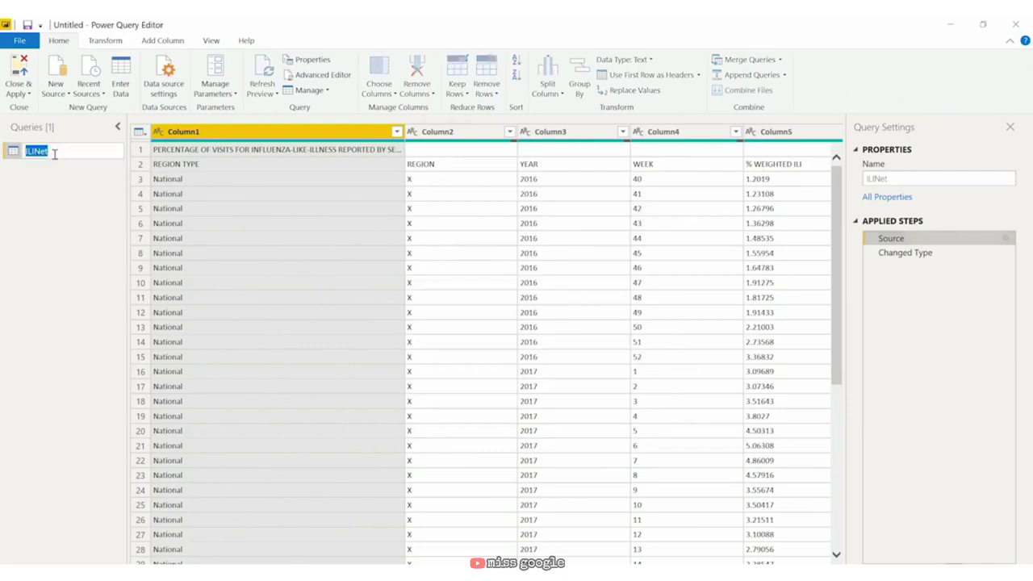
{"action": "type", "text": "CSV CDF"}
{"action": "type", "text": " flu data"}
{"action": "key", "text": "Return"}
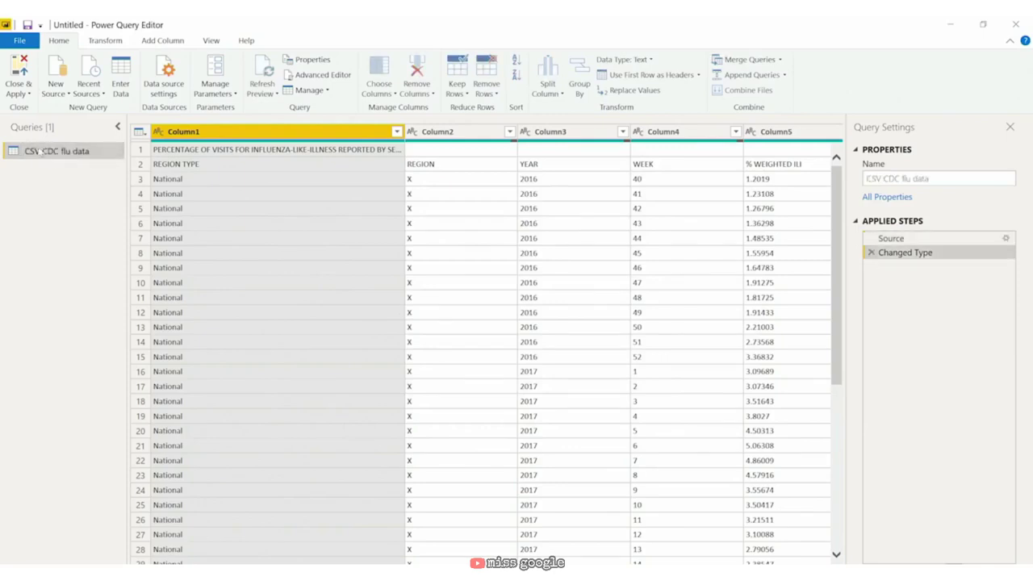
{"action": "left_click", "coordinate": [22, 42]}
{"action": "left_click", "coordinate": [58, 170]}
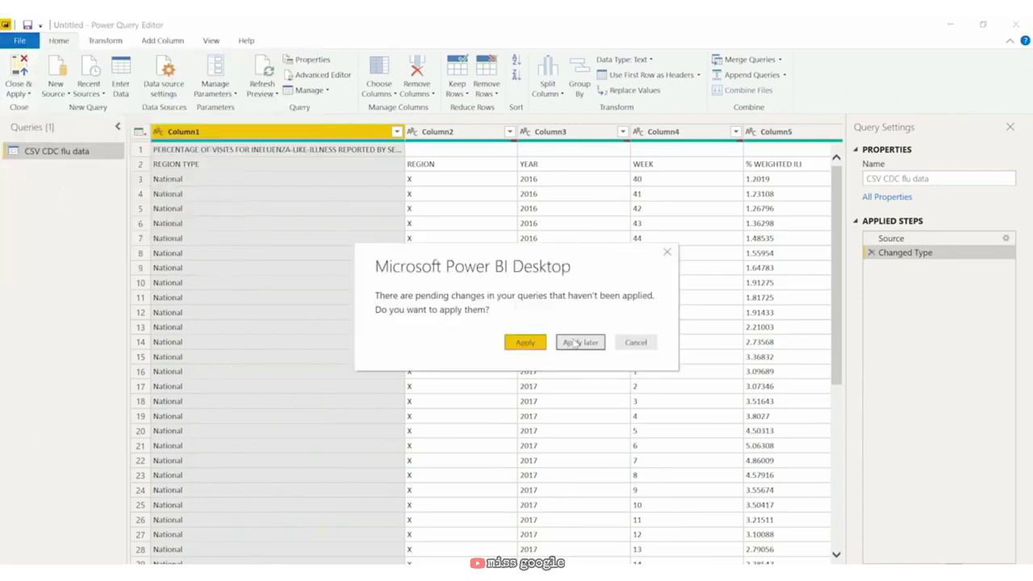
Step: Defer applying query changes and save the report as 'CDC flu data'
{"action": "left_click", "coordinate": [571, 342]}
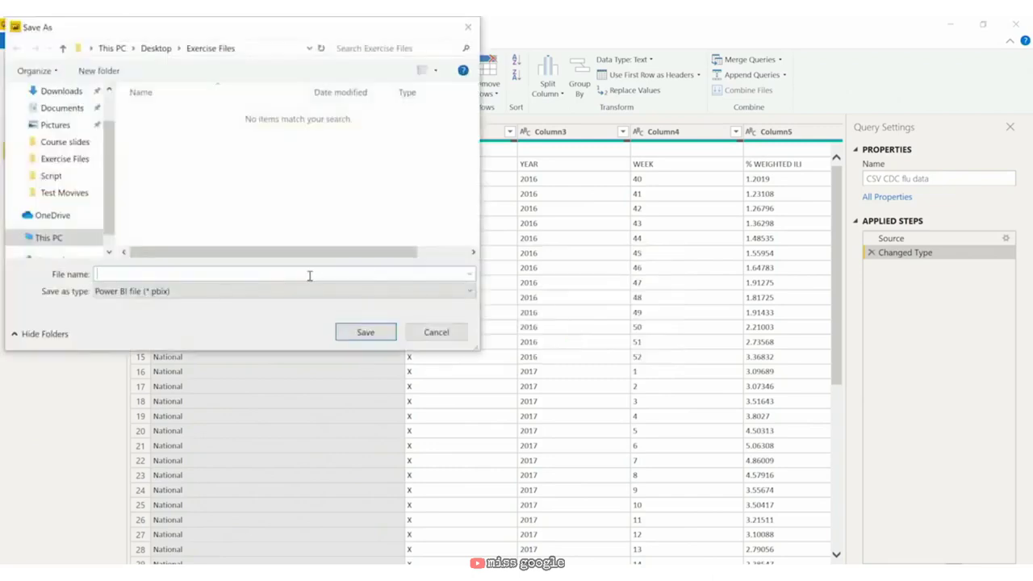
{"action": "type", "text": "CDC flu data"}
{"action": "left_click", "coordinate": [385, 332]}
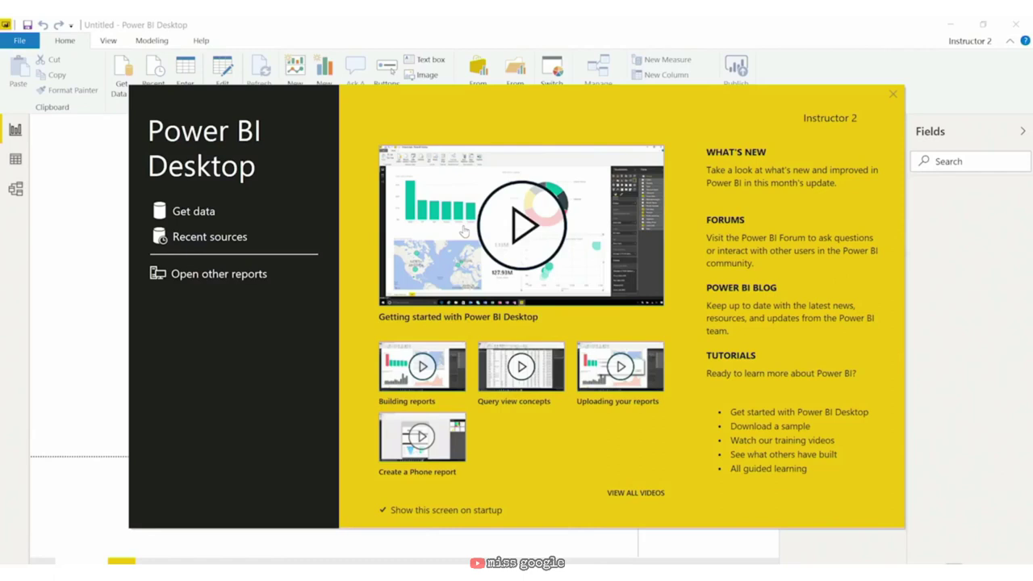
Step: Start an entered table with a 'Time period' column holding Month 1 through Month 10
{"action": "left_click", "coordinate": [894, 95]}
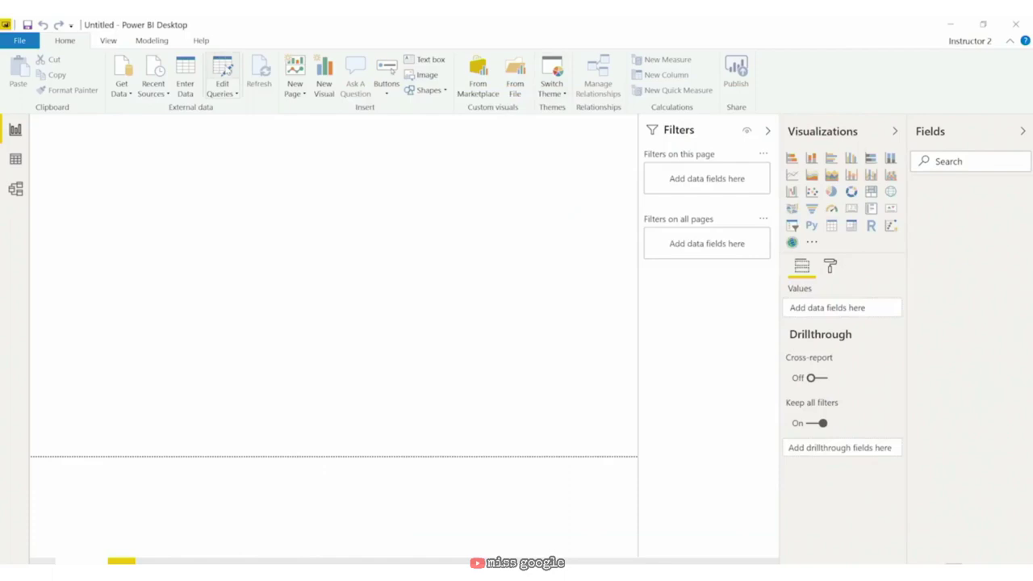
{"action": "left_click", "coordinate": [225, 71]}
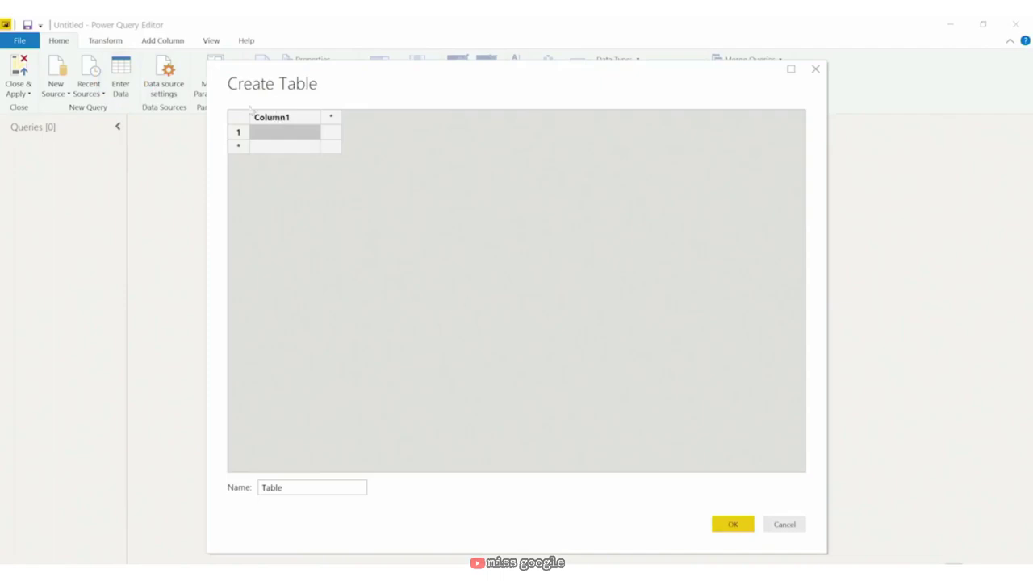
{"action": "left_click", "coordinate": [275, 118]}
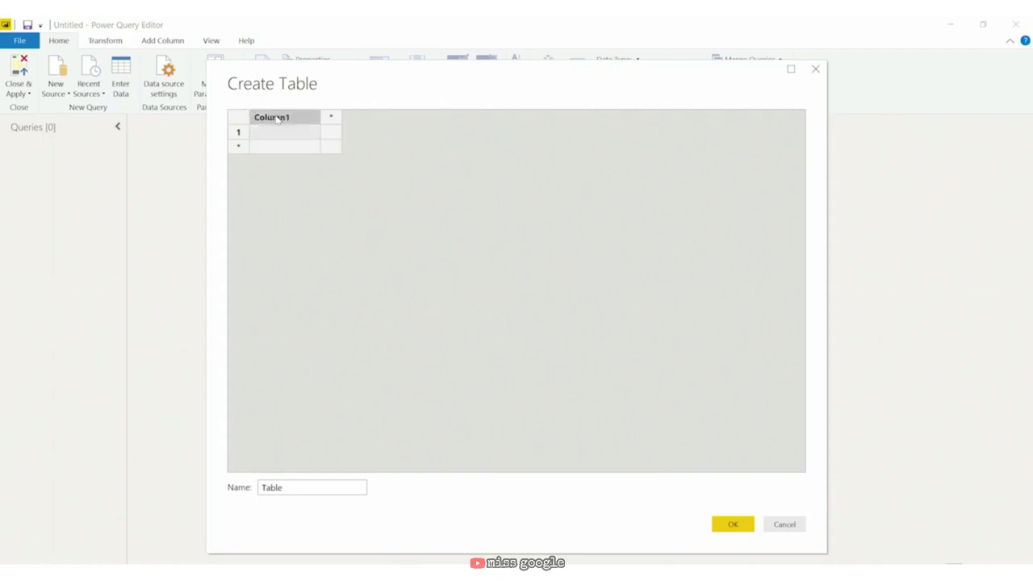
{"action": "double_click", "coordinate": [309, 123]}
{"action": "type", "text": "Time period"}
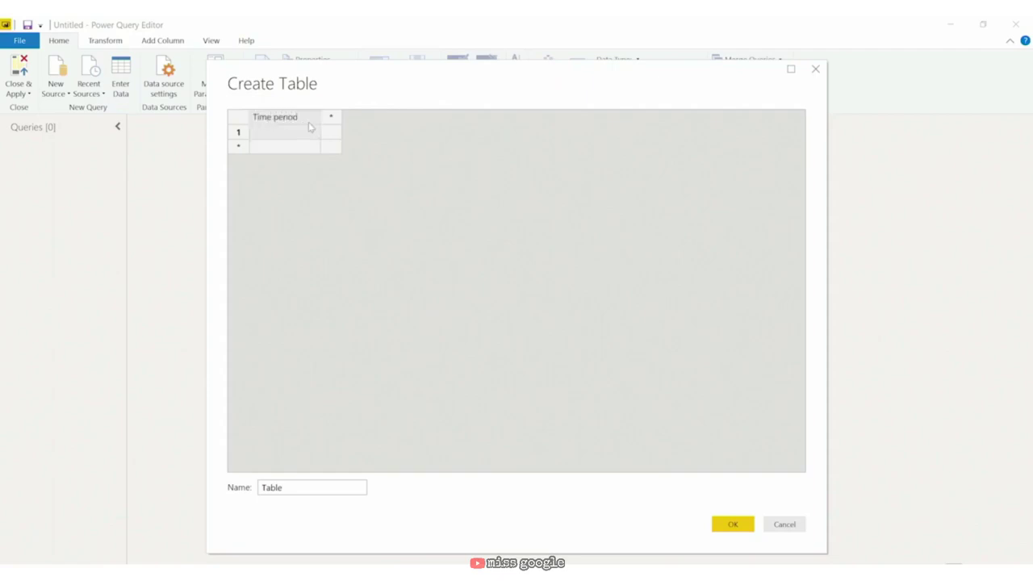
{"action": "key", "text": "Return"}
{"action": "type", "text": "Month 1"}
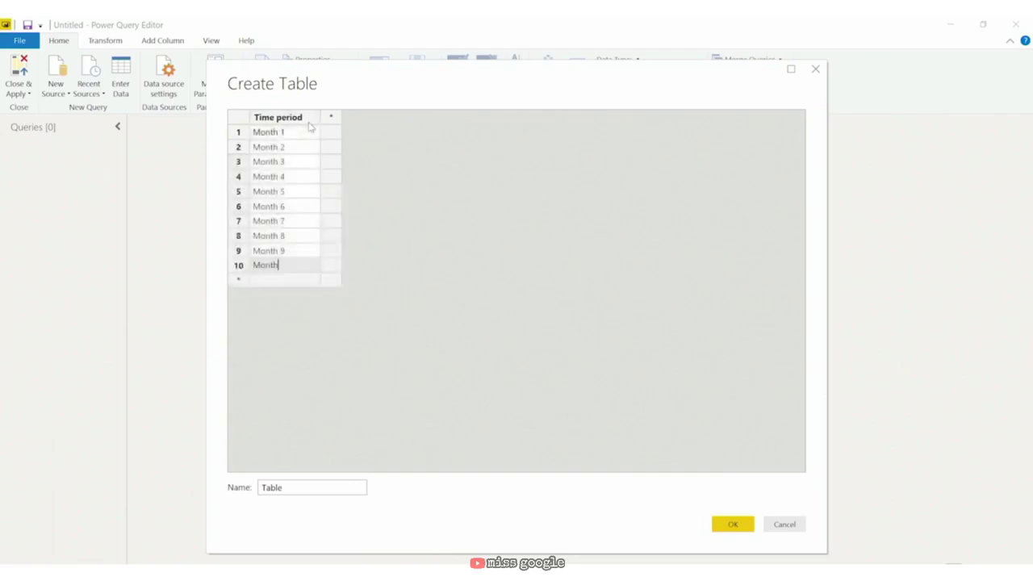
{"action": "type", "text": "10"}
{"action": "key", "text": "Tab"}
Step: Name the second column 'Amounts' and the table 'Sample data'
{"action": "left_click", "coordinate": [360, 121]}
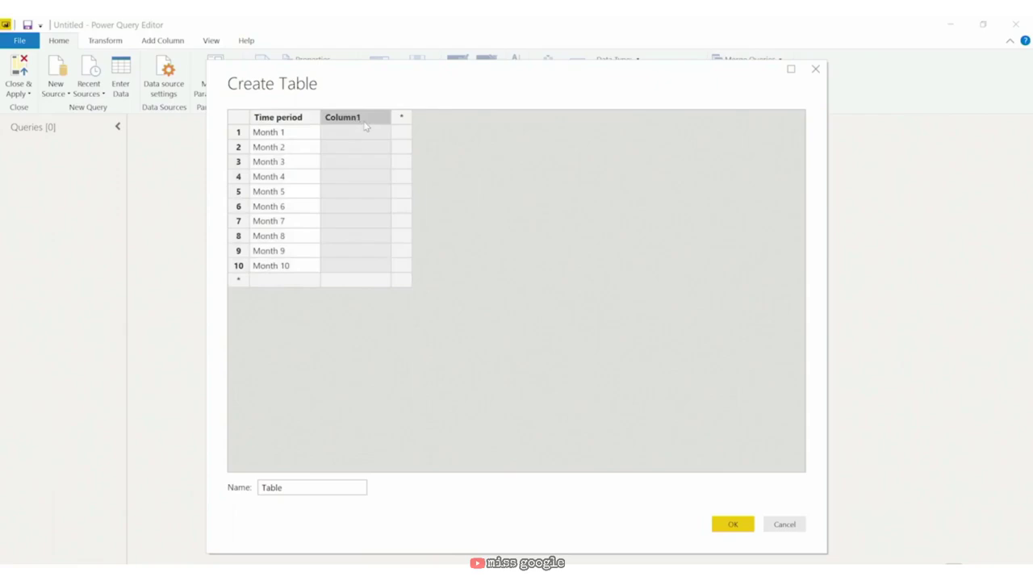
{"action": "double_click", "coordinate": [365, 125]}
{"action": "type", "text": "Amounts ($"}
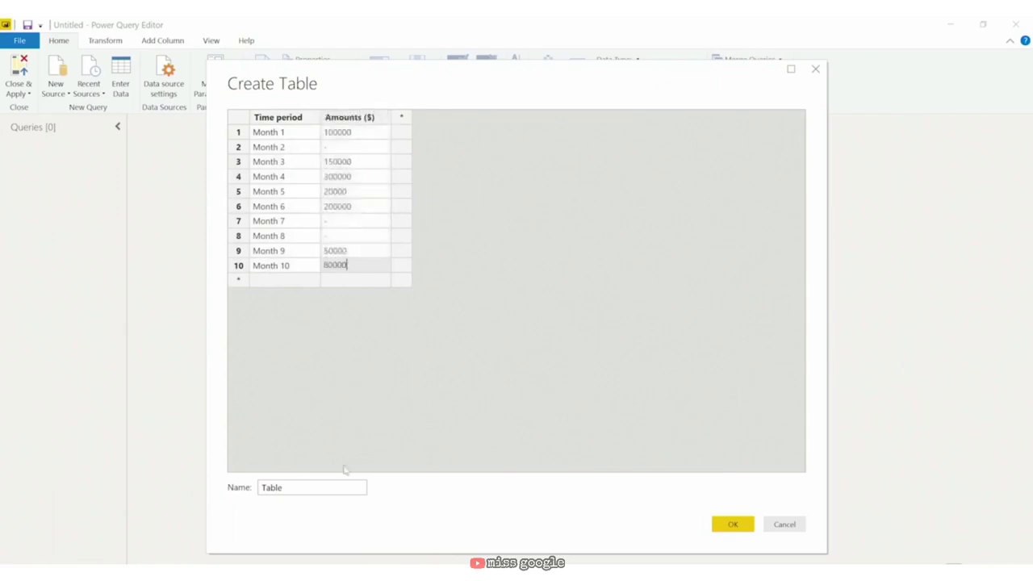
{"action": "left_click", "coordinate": [313, 481]}
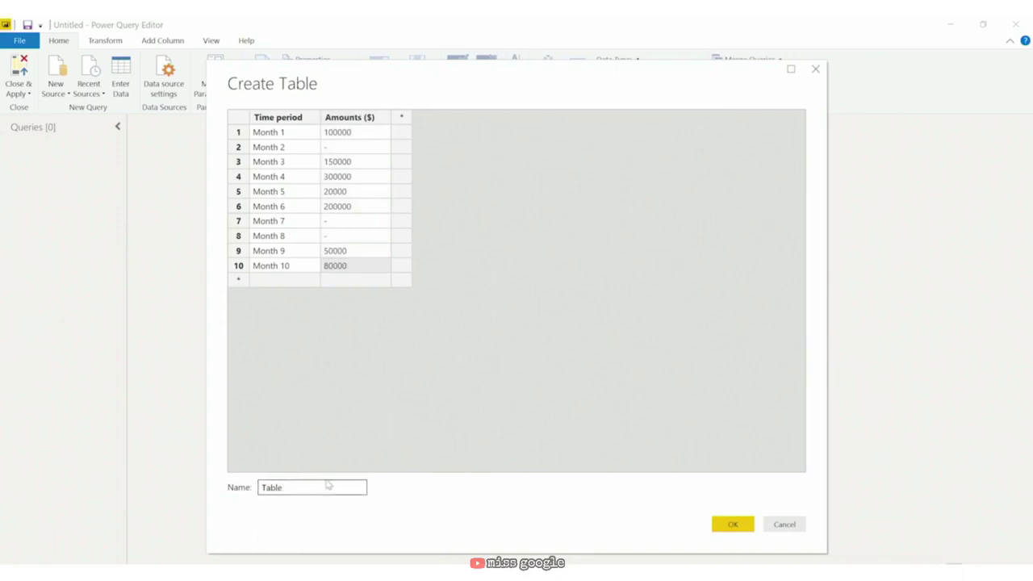
{"action": "key", "text": "BackSpace"}
{"action": "key", "text": "BackSpace"}
{"action": "key", "text": "BackSpace"}
{"action": "key", "text": "BackSpace"}
{"action": "key", "text": "BackSpace"}
{"action": "type", "text": "Sample data"}
Step: Create the Sample data query and close the editor without applying changes
{"action": "left_click", "coordinate": [731, 526]}
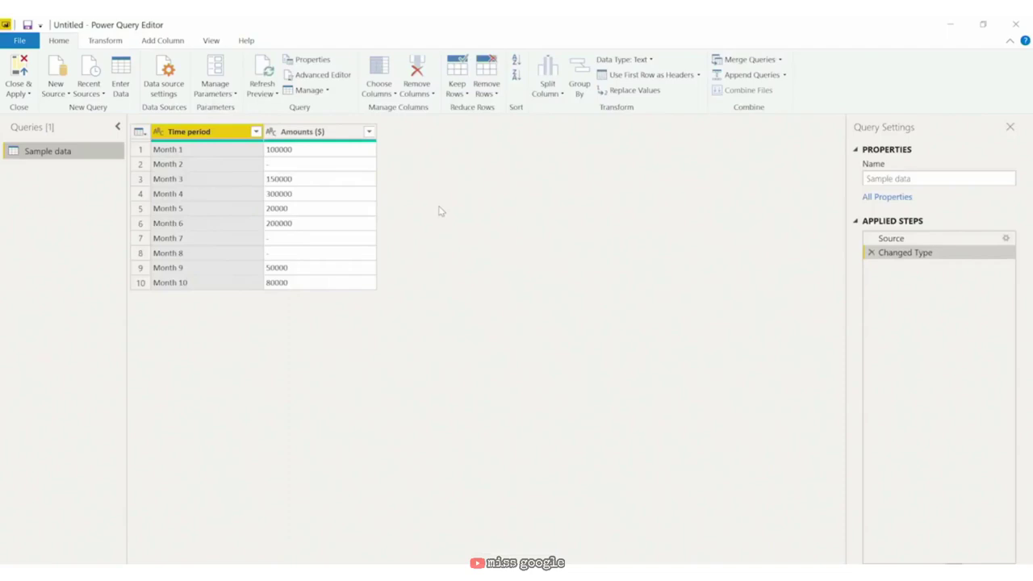
{"action": "left_click", "coordinate": [20, 40]}
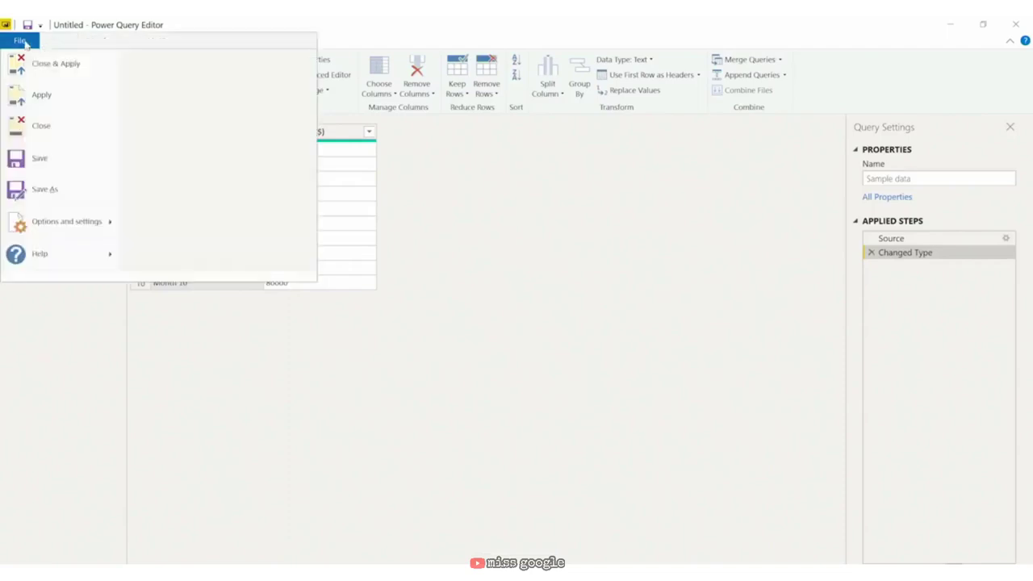
{"action": "left_click", "coordinate": [40, 127]}
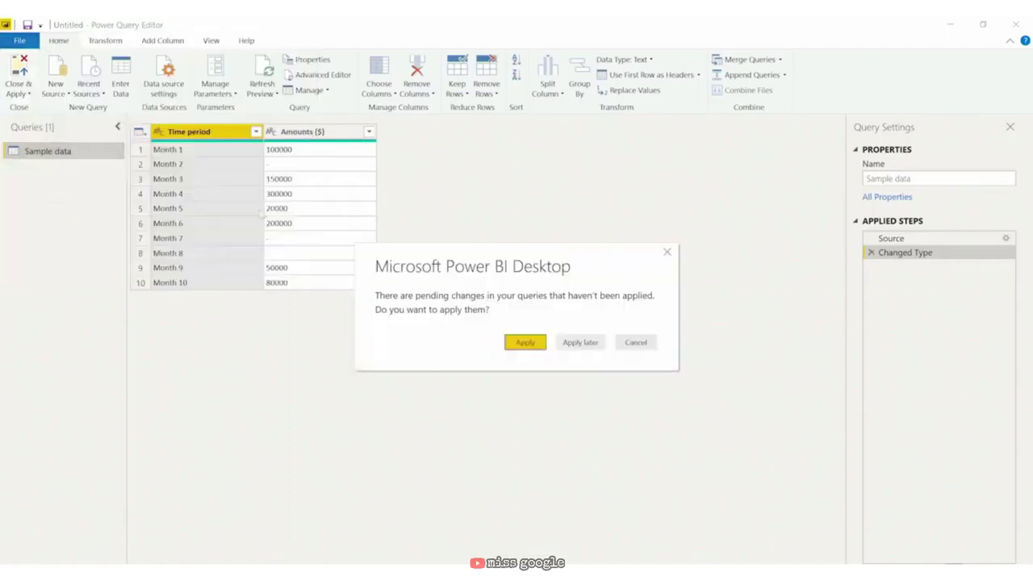
{"action": "left_click", "coordinate": [598, 343]}
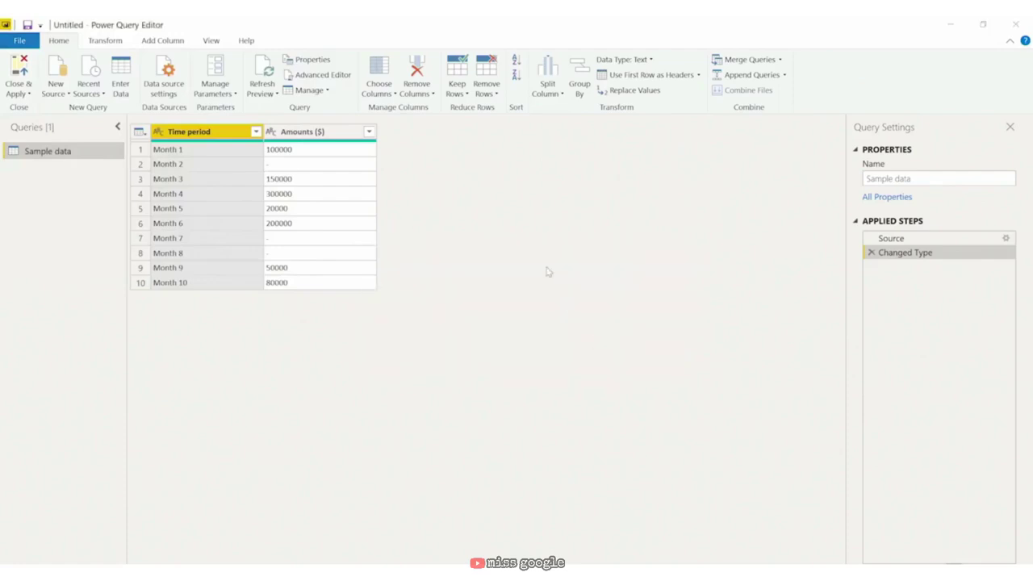
Step: Save the report as 'Manual Sample' in the 01_02 folder
{"action": "type", "text": "Man"}
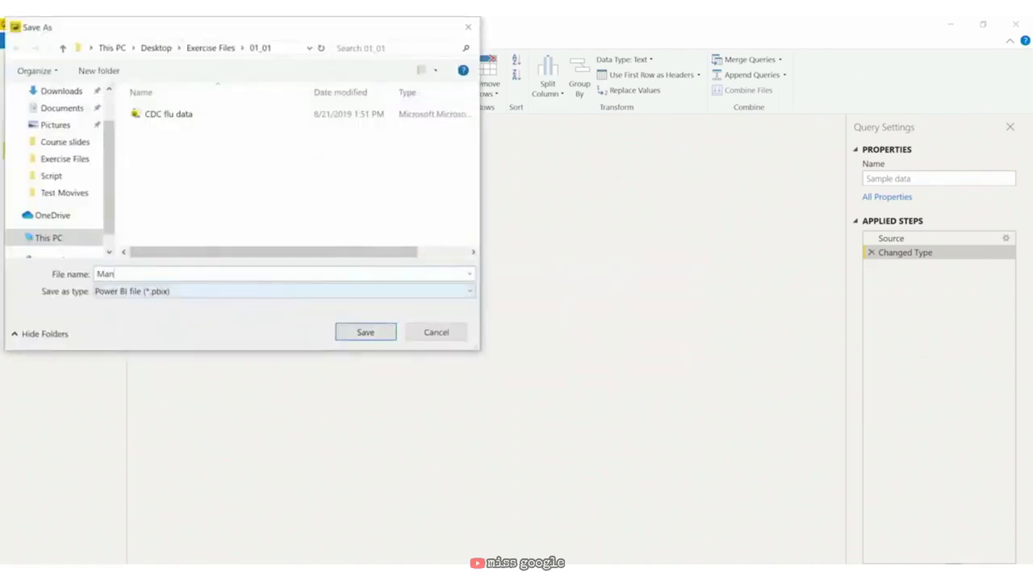
{"action": "type", "text": "ual Sample"}
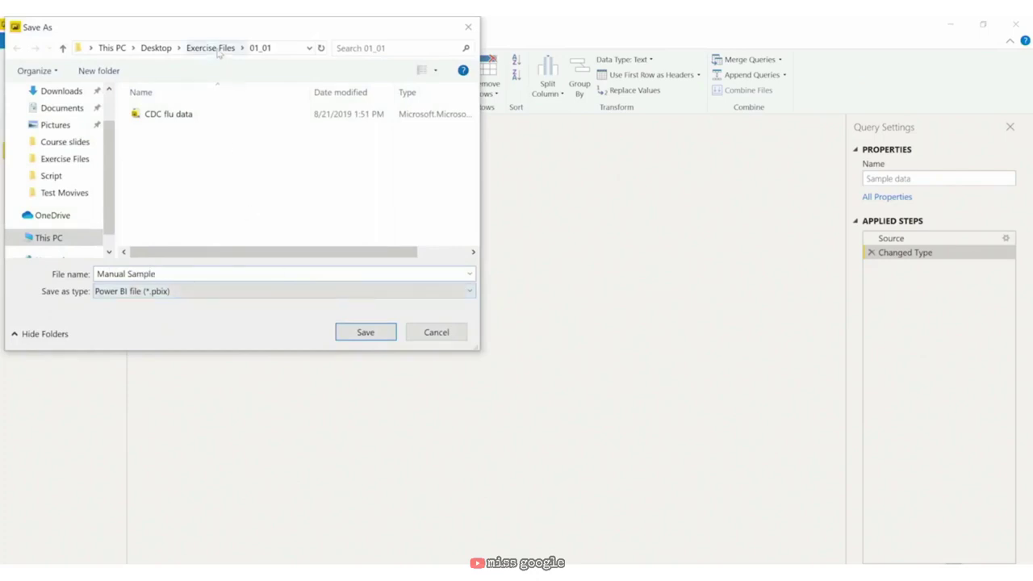
{"action": "left_click", "coordinate": [213, 49]}
{"action": "double_click", "coordinate": [167, 131]}
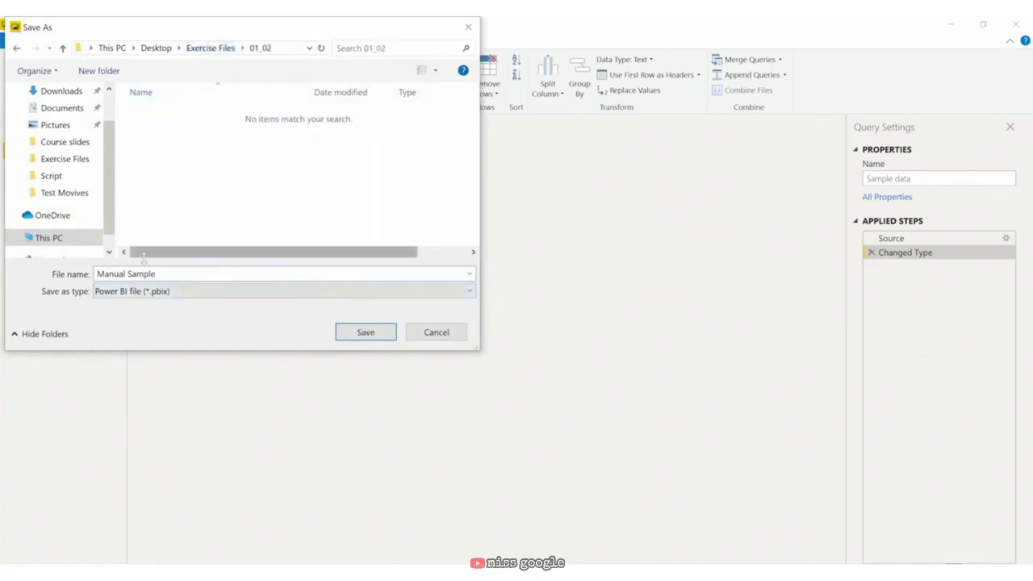
{"action": "left_click", "coordinate": [356, 339]}
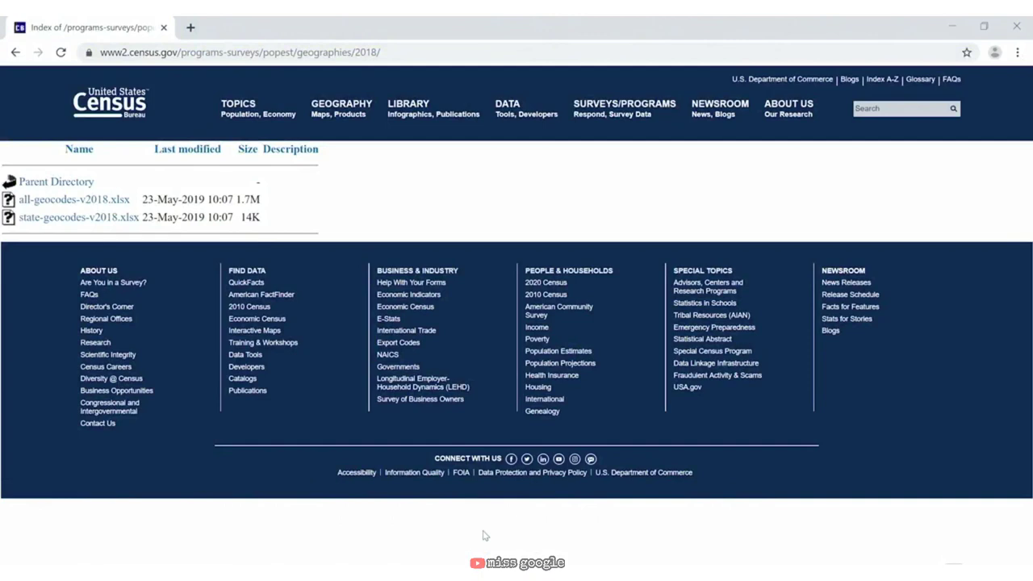
Step: Download the all-geocodes-v2018.xlsx file from the census.gov 2018 geographies index
{"action": "left_click", "coordinate": [100, 207]}
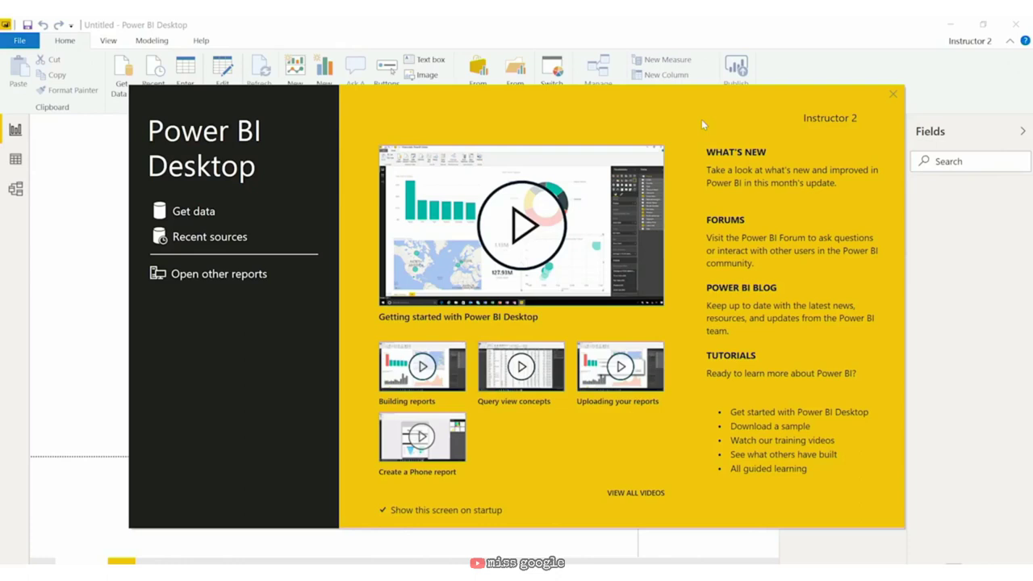
Step: Choose Excel as the data source and open the all-geocodes-v2018 workbook
{"action": "left_click", "coordinate": [211, 213]}
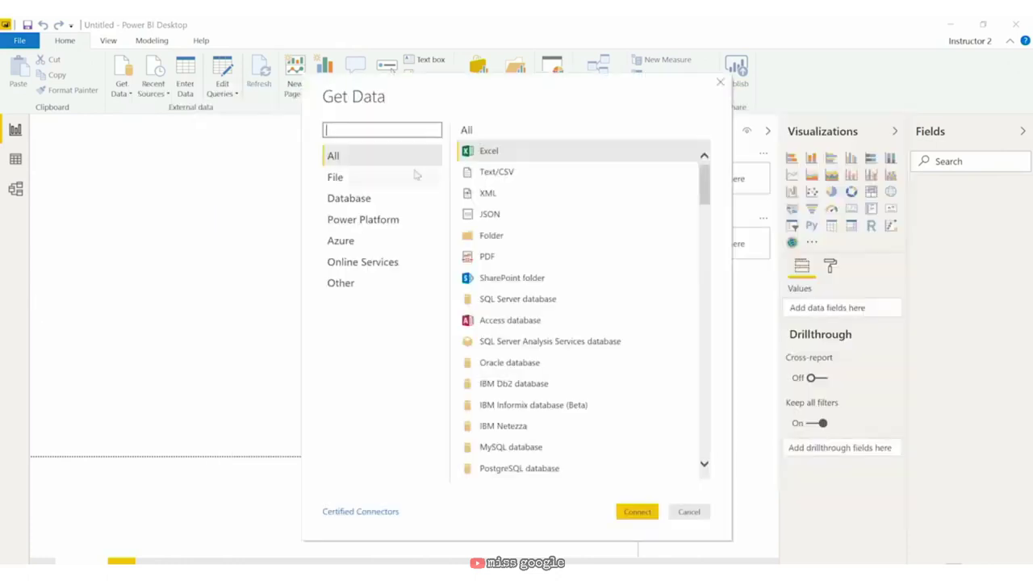
{"action": "left_click", "coordinate": [636, 512]}
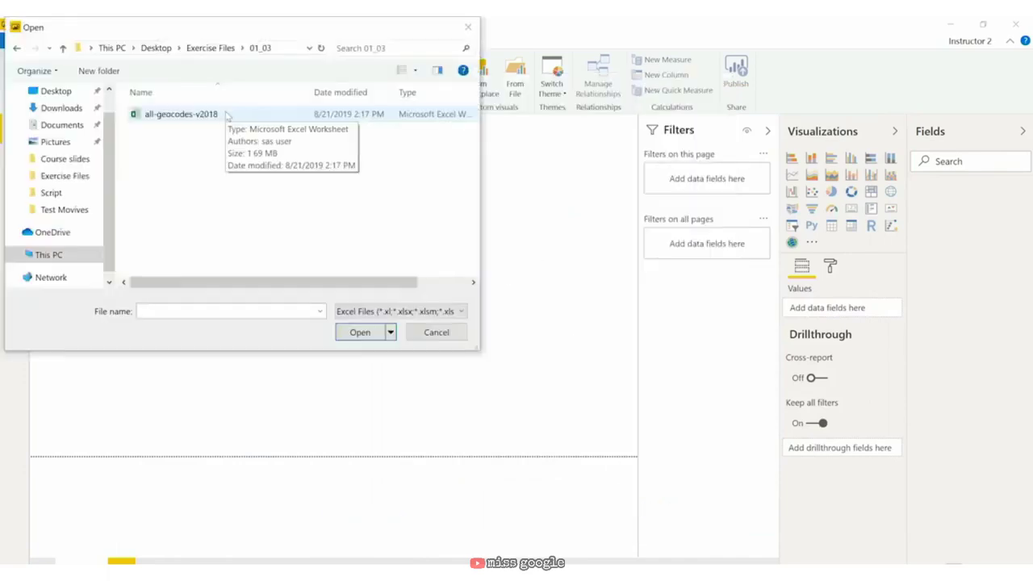
{"action": "left_click", "coordinate": [227, 115]}
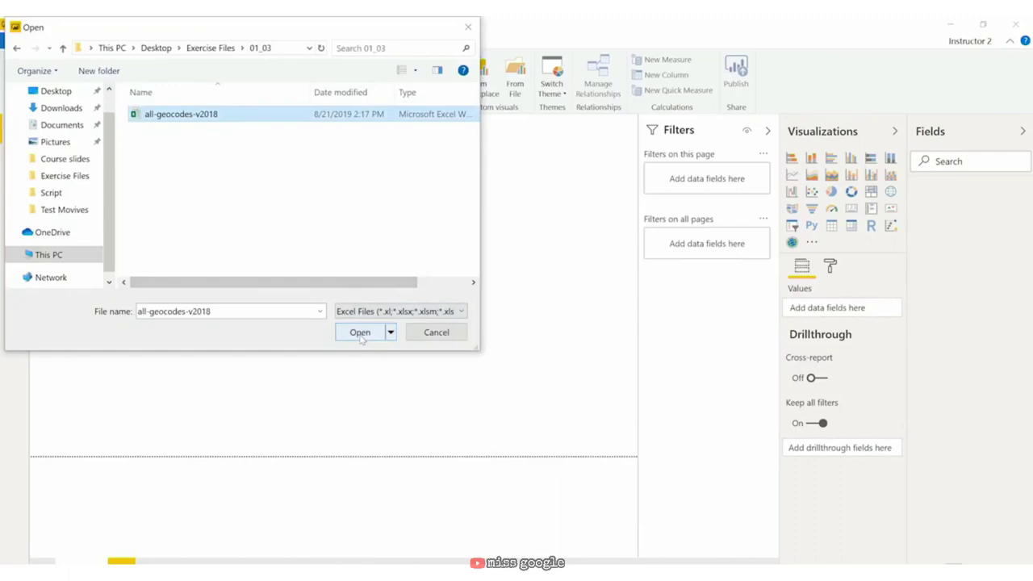
{"action": "left_click", "coordinate": [360, 333]}
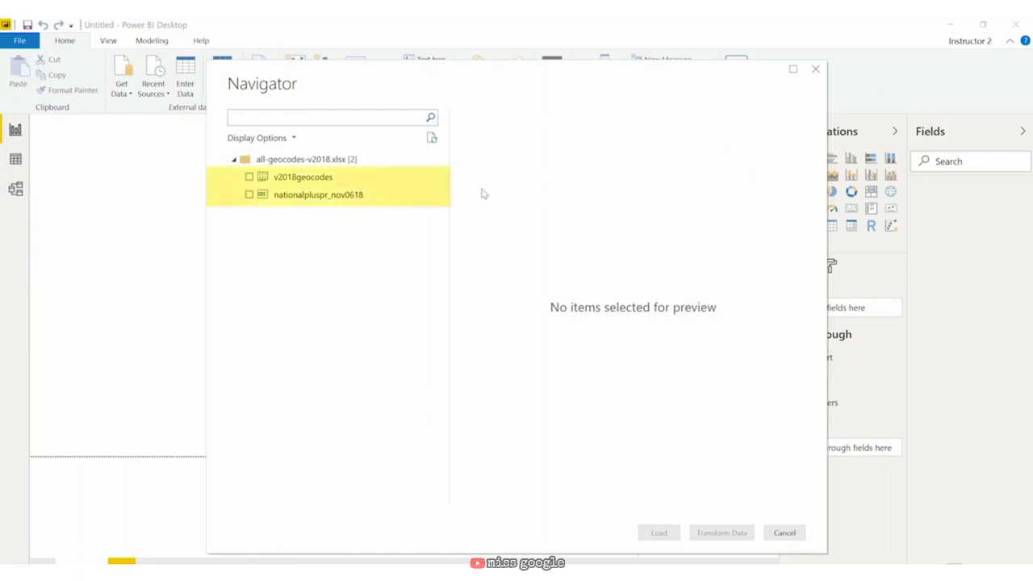
Step: Preview both sheets, keep only nationalpluspr_nov0618 checked, and open it in Transform Data
{"action": "left_click", "coordinate": [249, 177]}
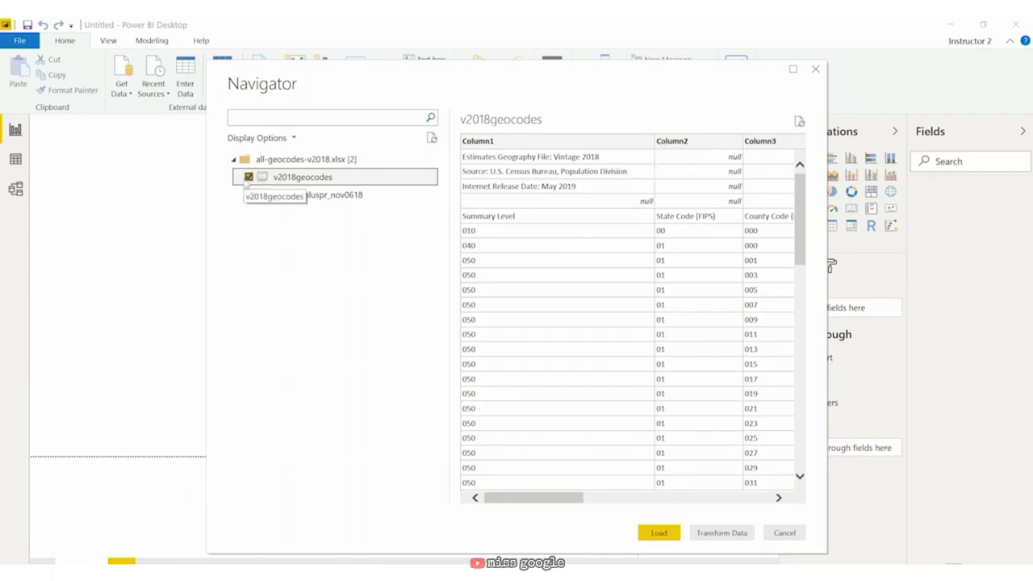
{"action": "left_click", "coordinate": [248, 177]}
{"action": "left_click", "coordinate": [298, 196]}
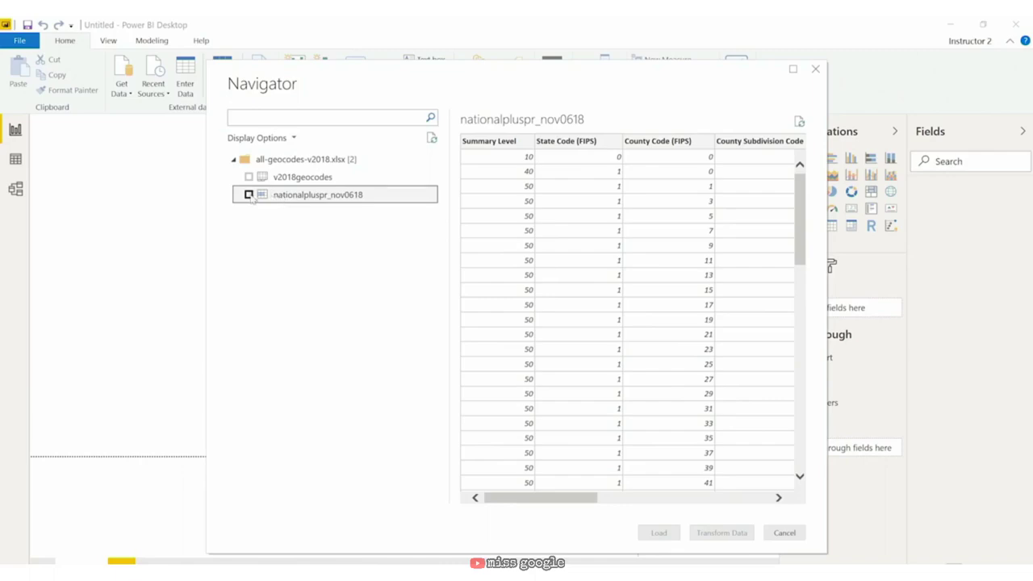
{"action": "left_click", "coordinate": [250, 195]}
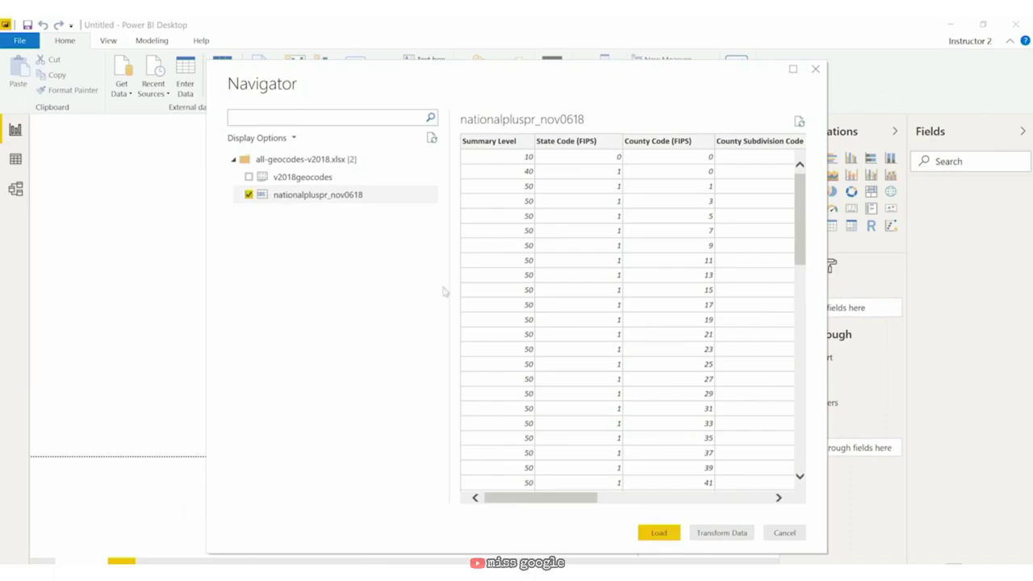
{"action": "left_click", "coordinate": [722, 533]}
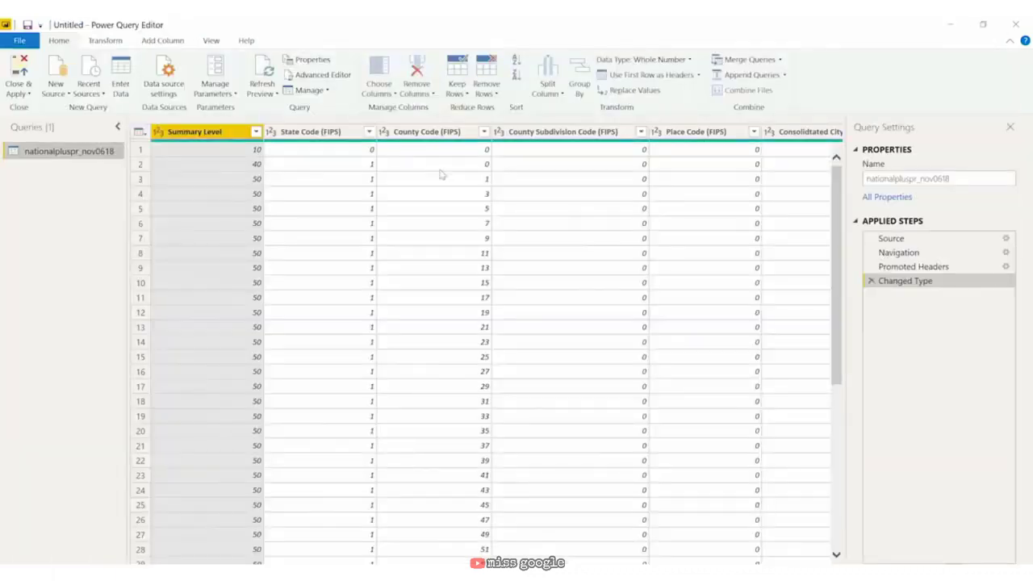
Step: Give the nationalpluspr_nov0618 query the name 'GEOID to county mapping (Excel manual file)'
{"action": "double_click", "coordinate": [66, 153]}
{"action": "type", "text": "GE"}
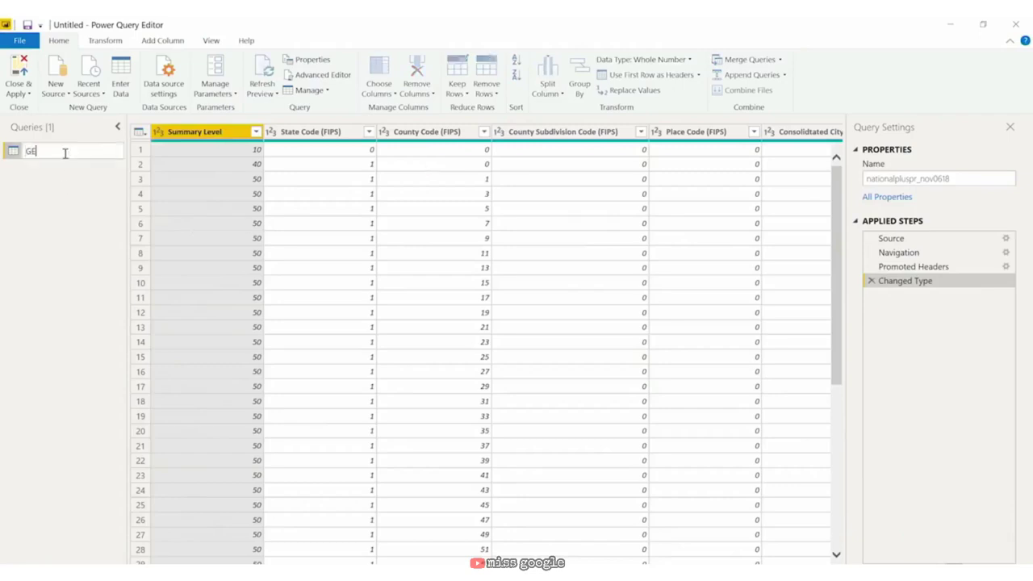
{"action": "type", "text": "OID to county mapping ("}
{"action": "type", "text": "Excel manual file)"}
{"action": "key", "text": "Return"}
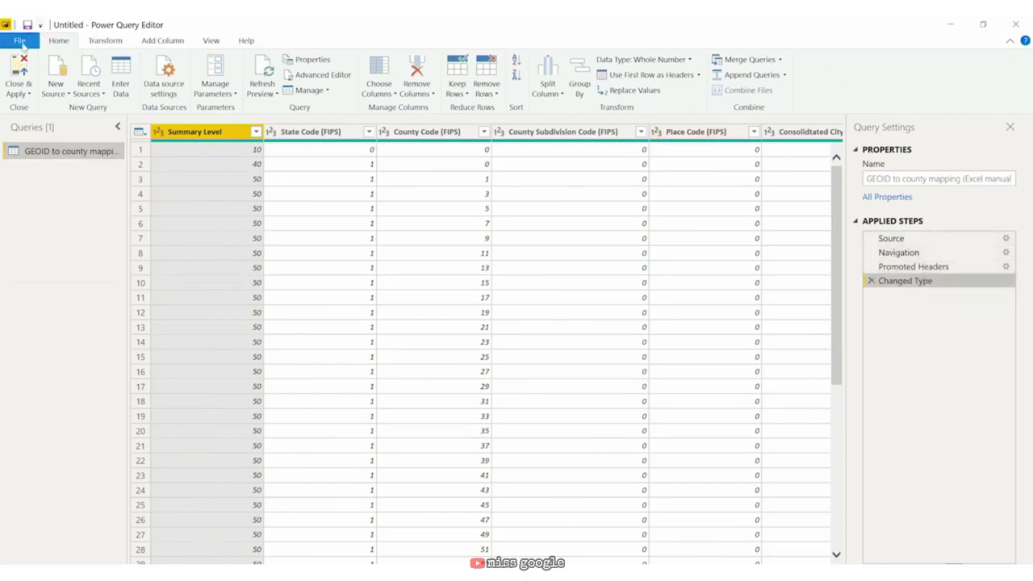
Step: Close Power Query Editor with changes left for Apply later, and save the file as 'US Census'
{"action": "left_click", "coordinate": [25, 42]}
{"action": "left_click", "coordinate": [51, 192]}
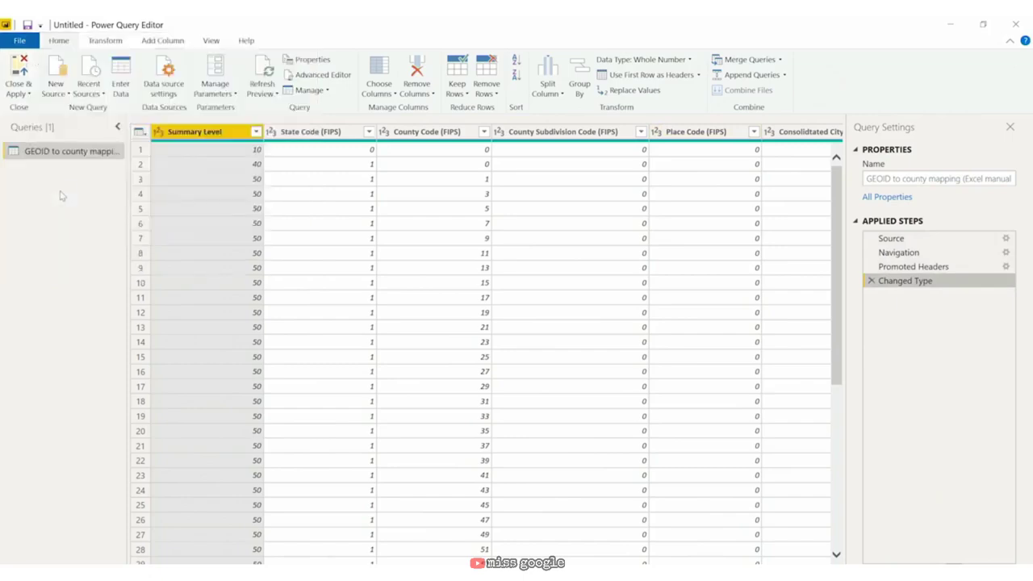
{"action": "left_click", "coordinate": [602, 344]}
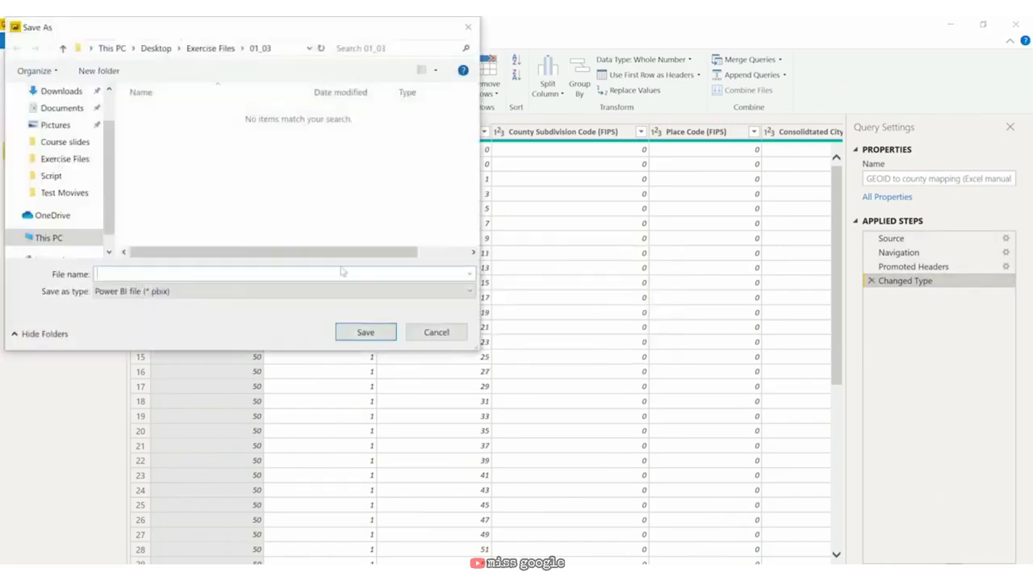
{"action": "type", "text": "US Census"}
{"action": "left_click", "coordinate": [380, 334]}
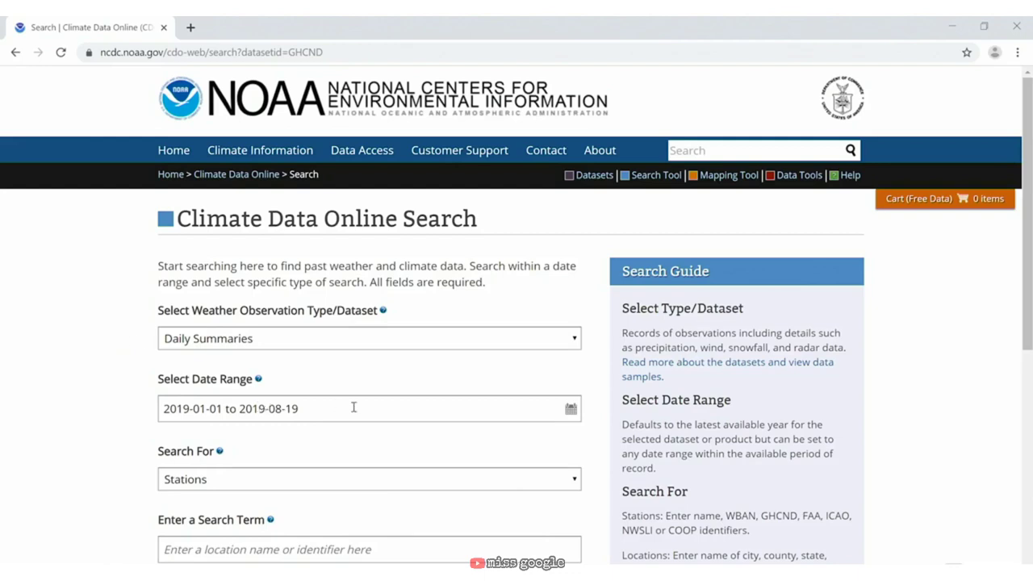
Step: Search NOAA Climate Data Online stations for 'Santa Barba'
{"action": "left_click", "coordinate": [259, 484]}
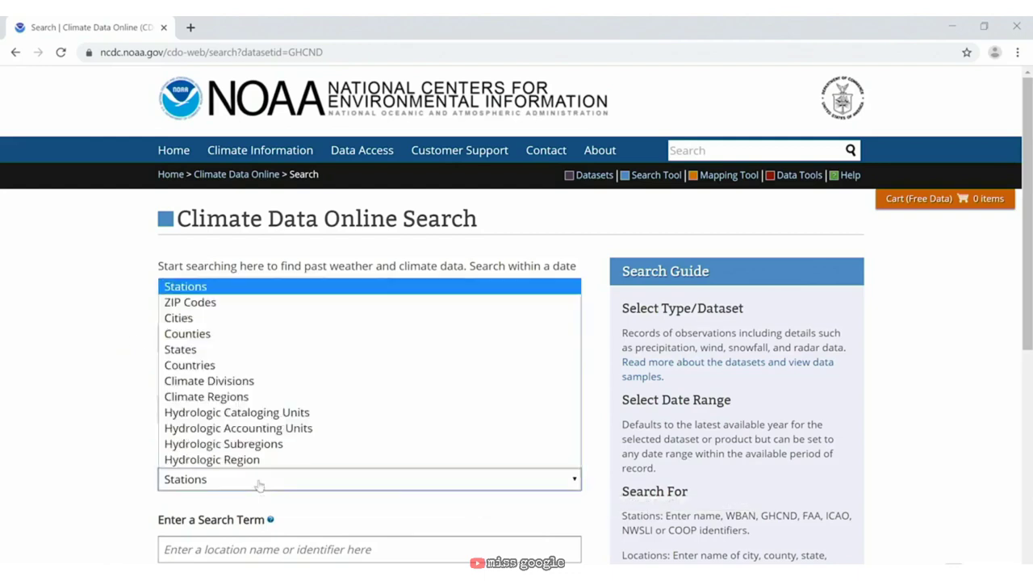
{"action": "left_click", "coordinate": [258, 485]}
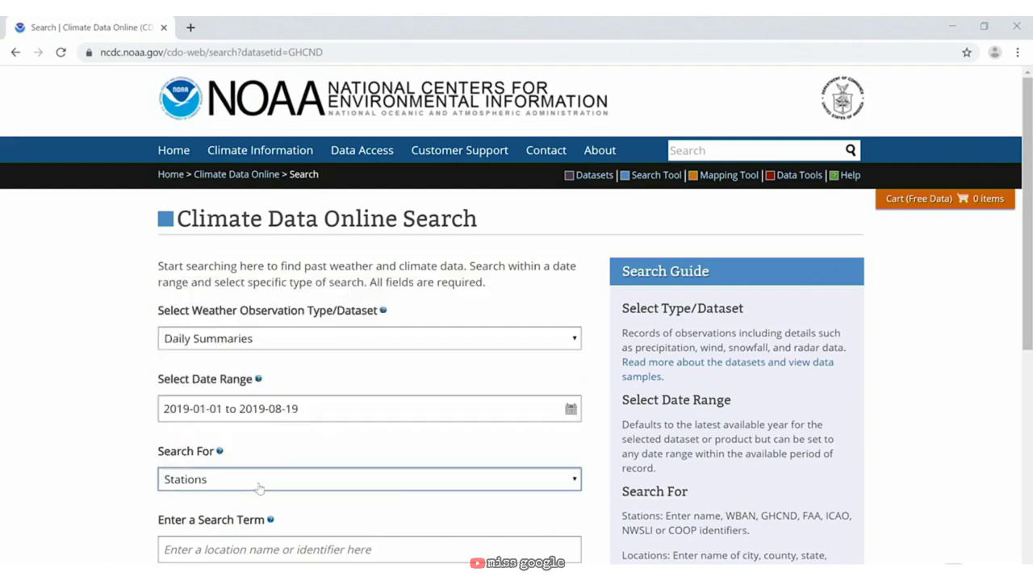
{"action": "left_click", "coordinate": [268, 549]}
{"action": "type", "text": "Santa Barbara"}
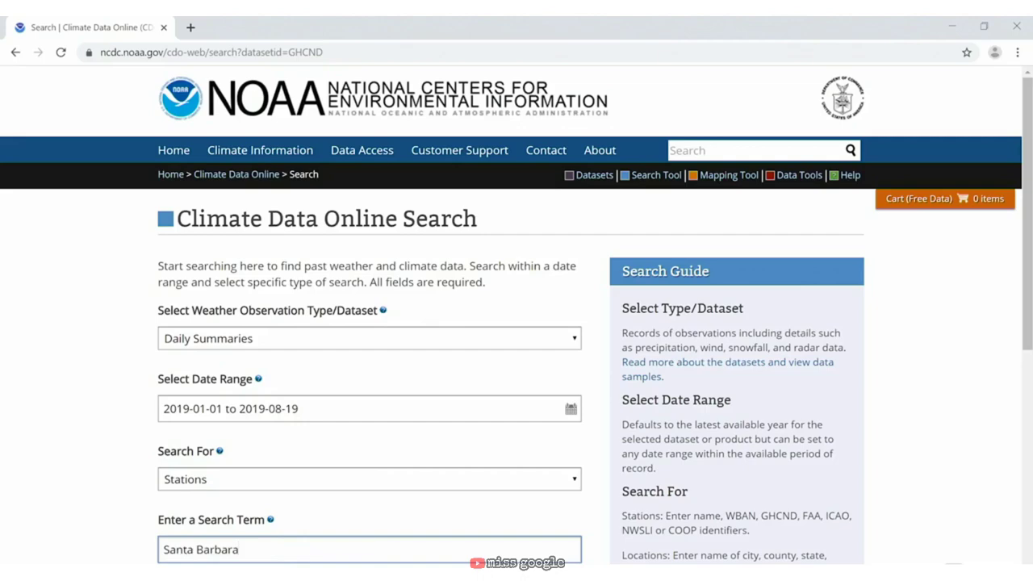
{"action": "left_click", "coordinate": [139, 398]}
{"action": "scroll", "coordinate": [377, 449], "scroll_direction": "down", "scroll_amount": 3}
{"action": "left_click", "coordinate": [528, 388]}
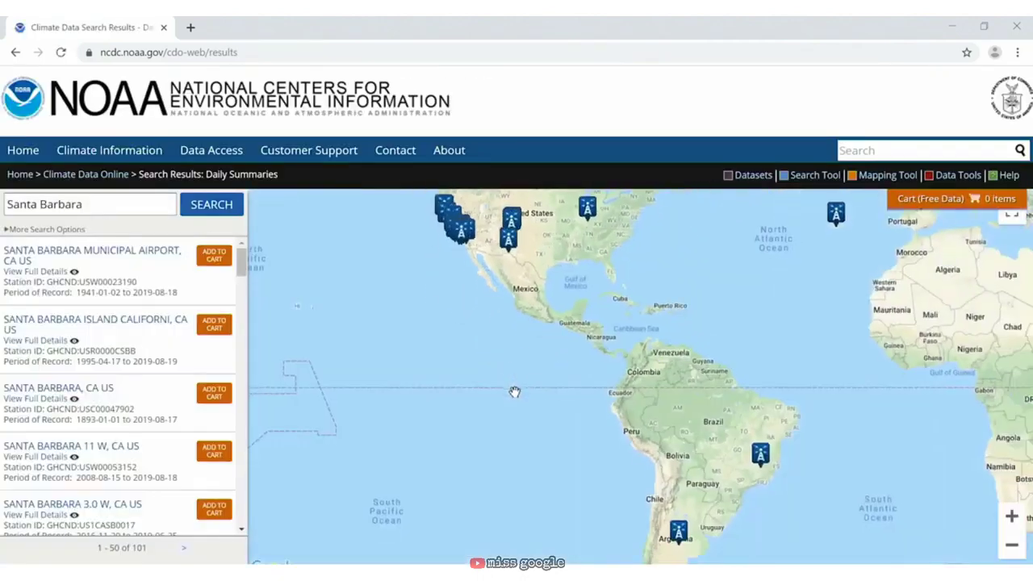
Step: Add Santa Barbara Municipal Airport's daily summaries to the cart and view all cart items
{"action": "left_click", "coordinate": [214, 255]}
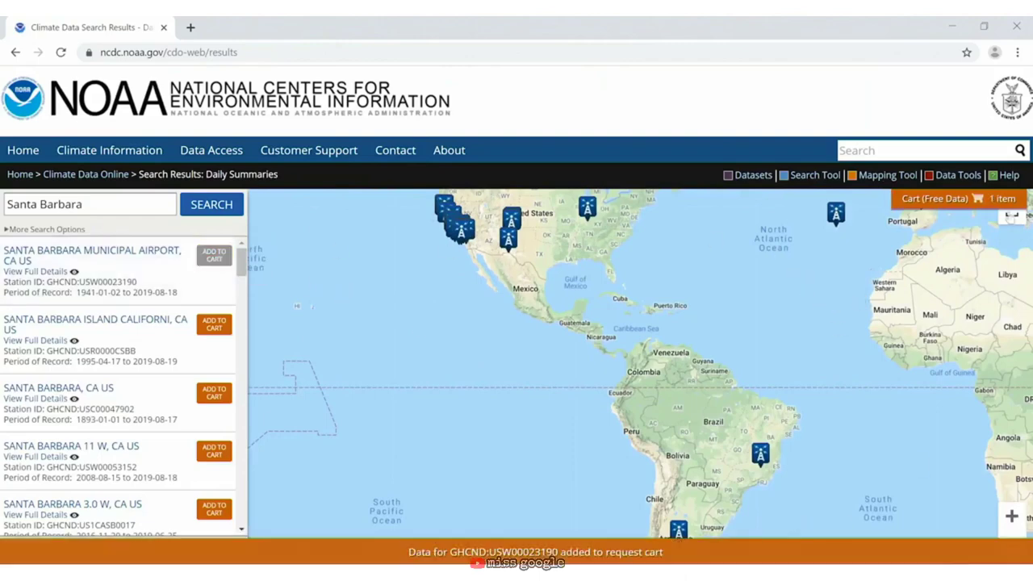
{"action": "mouse_move", "coordinate": [1001, 201]}
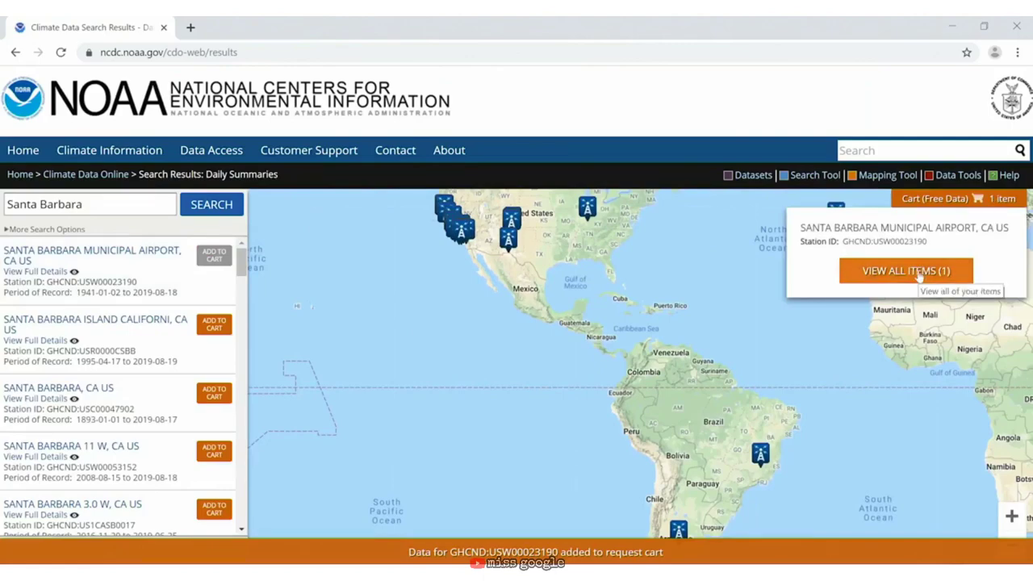
{"action": "left_click", "coordinate": [920, 273]}
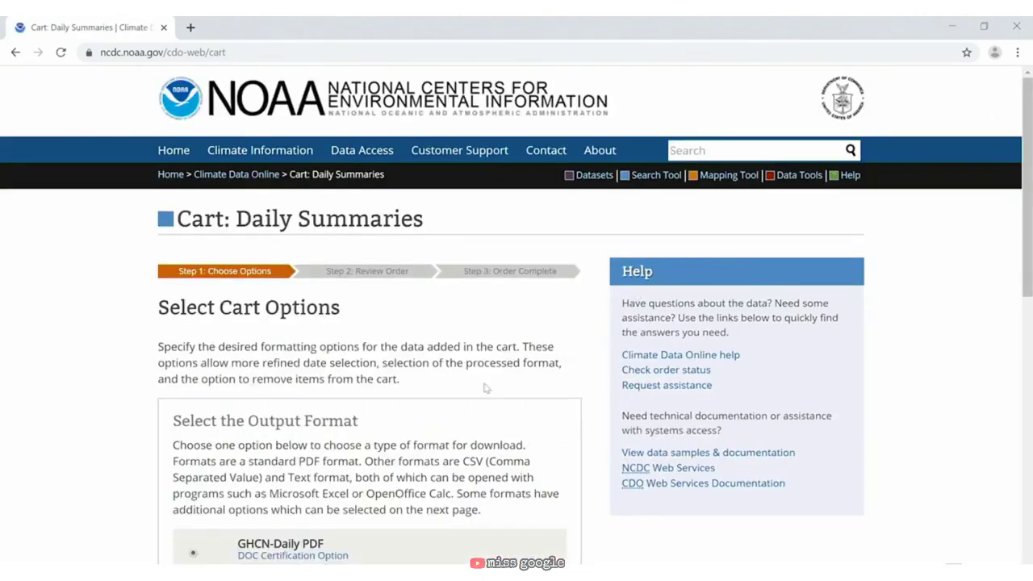
Step: Keep GHCN-Daily PDF as the output format and continue to the order review
{"action": "scroll", "coordinate": [486, 388], "scroll_direction": "down", "scroll_amount": 3}
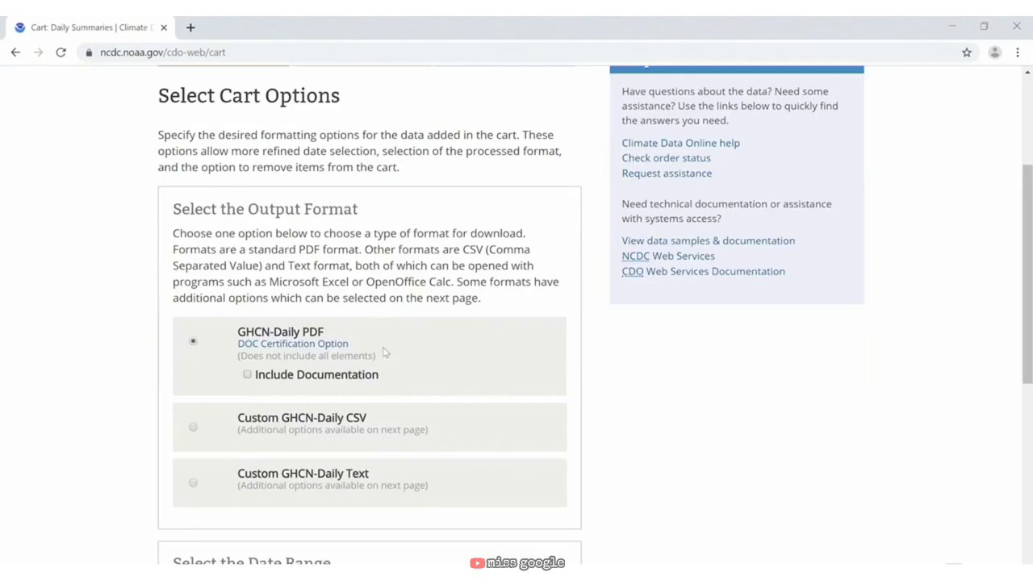
{"action": "scroll", "coordinate": [383, 351], "scroll_direction": "down", "scroll_amount": 4}
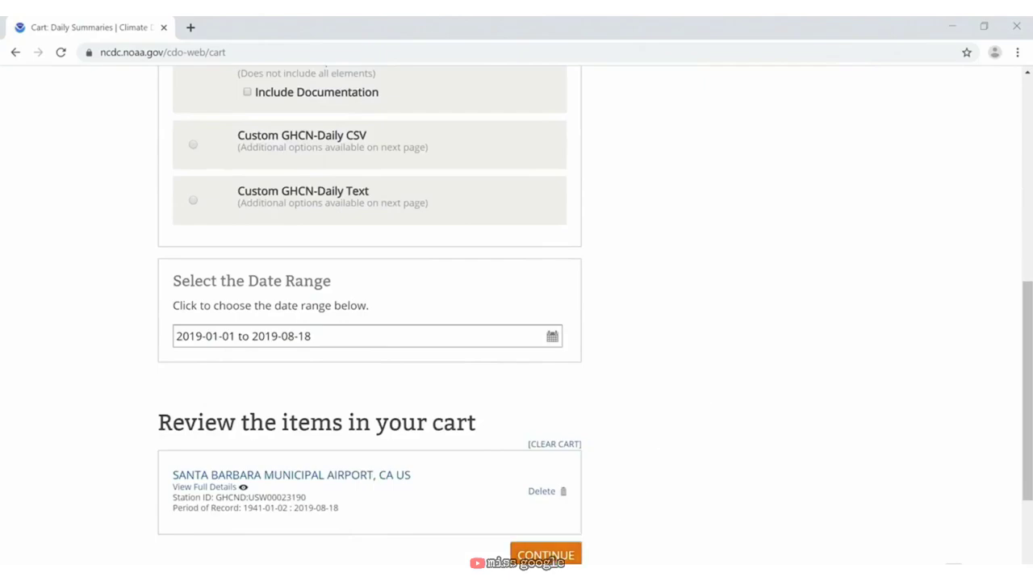
{"action": "left_click", "coordinate": [546, 555]}
Step: Enter and verify the e-mail address for the data links, then submit the order
{"action": "scroll", "coordinate": [383, 331], "scroll_direction": "down", "scroll_amount": 3}
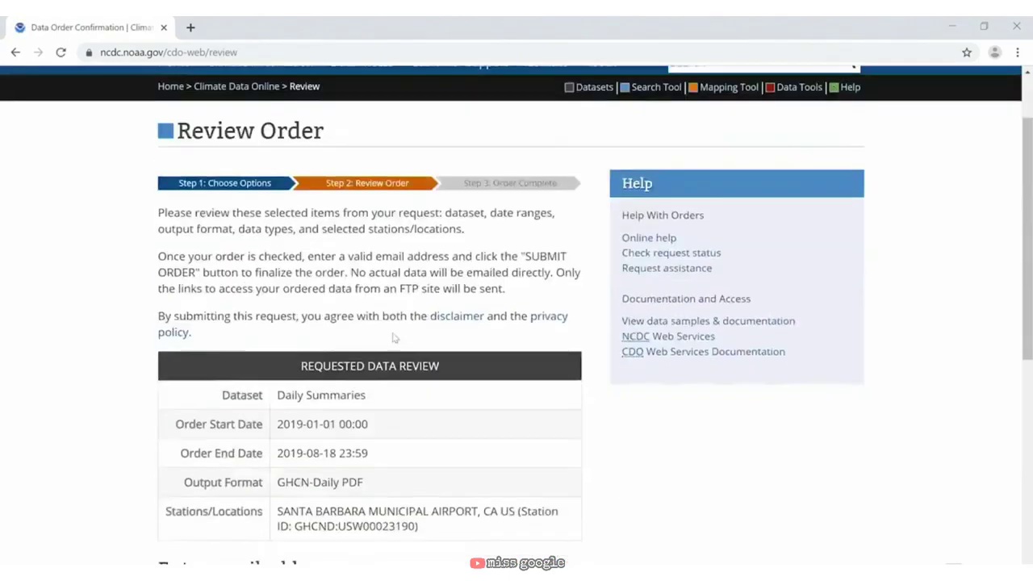
{"action": "scroll", "coordinate": [383, 331], "scroll_direction": "down", "scroll_amount": 3}
{"action": "left_click", "coordinate": [408, 268]}
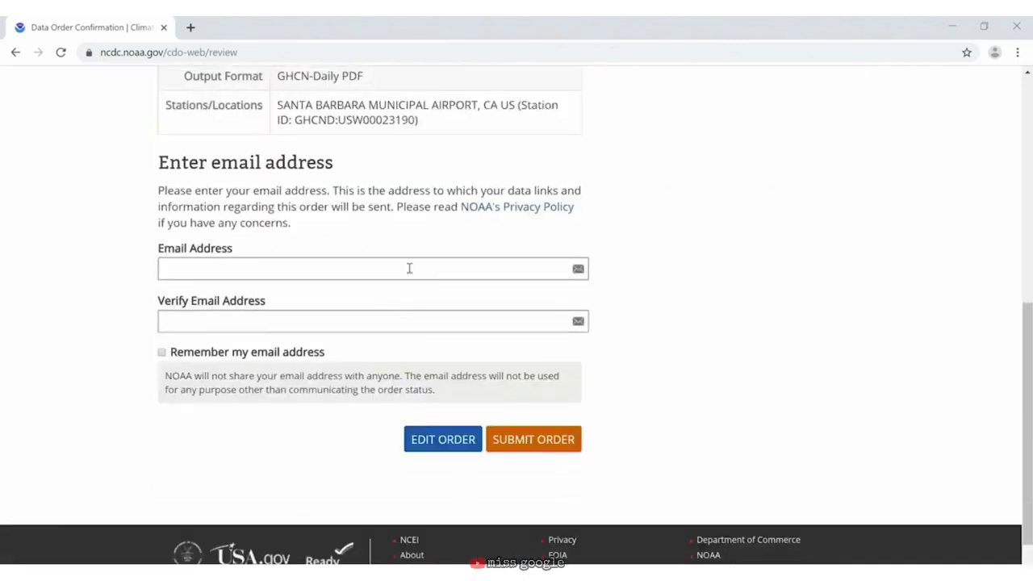
{"action": "left_click", "coordinate": [322, 321]}
{"action": "key", "text": "ctrl+v"}
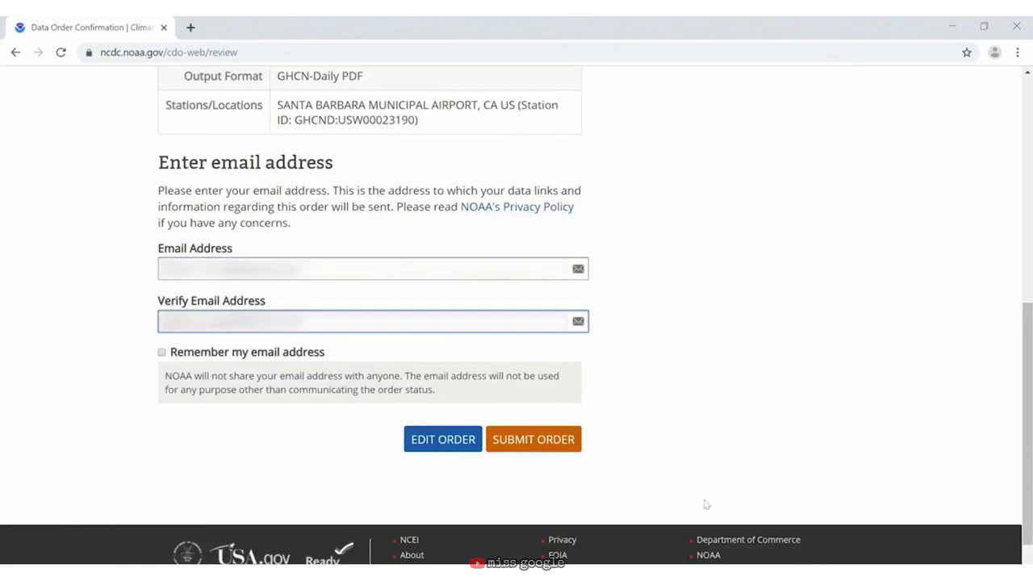
{"action": "left_click", "coordinate": [546, 446]}
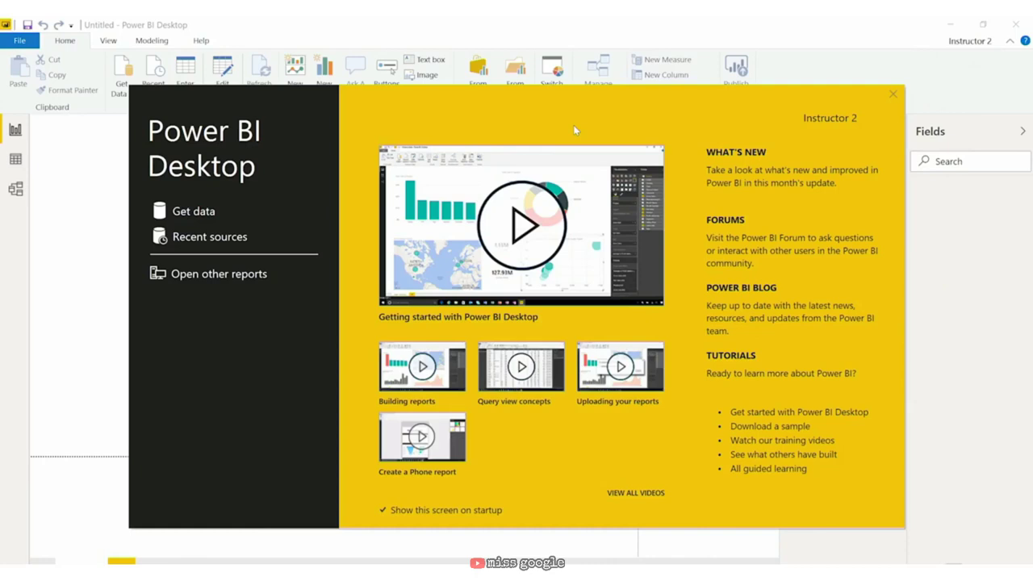
Step: Connect a new report to the PDF source 'NOAA Santa Barbara weather.pdf' to list its tables and pages
{"action": "left_click", "coordinate": [202, 212]}
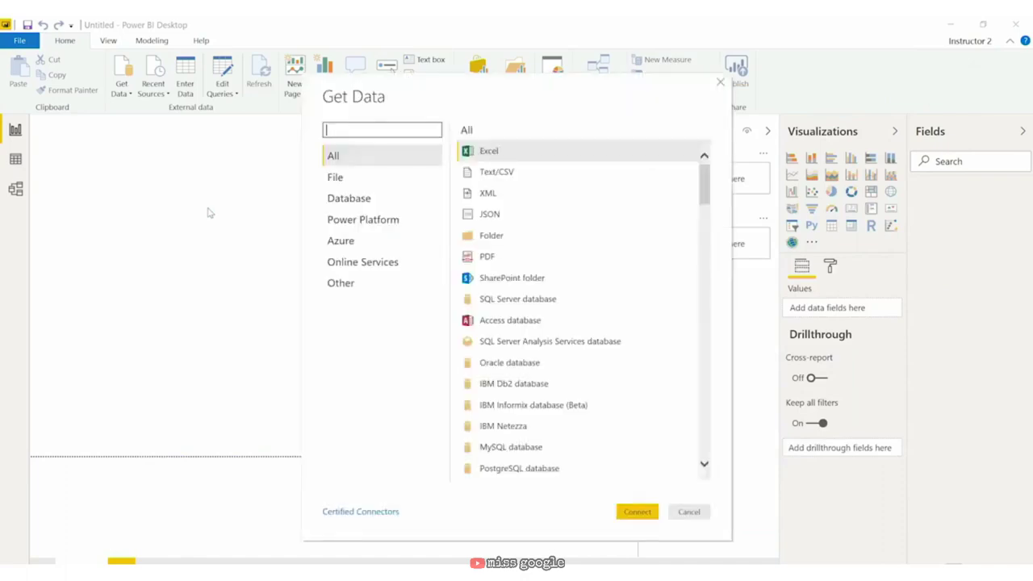
{"action": "left_click", "coordinate": [512, 258]}
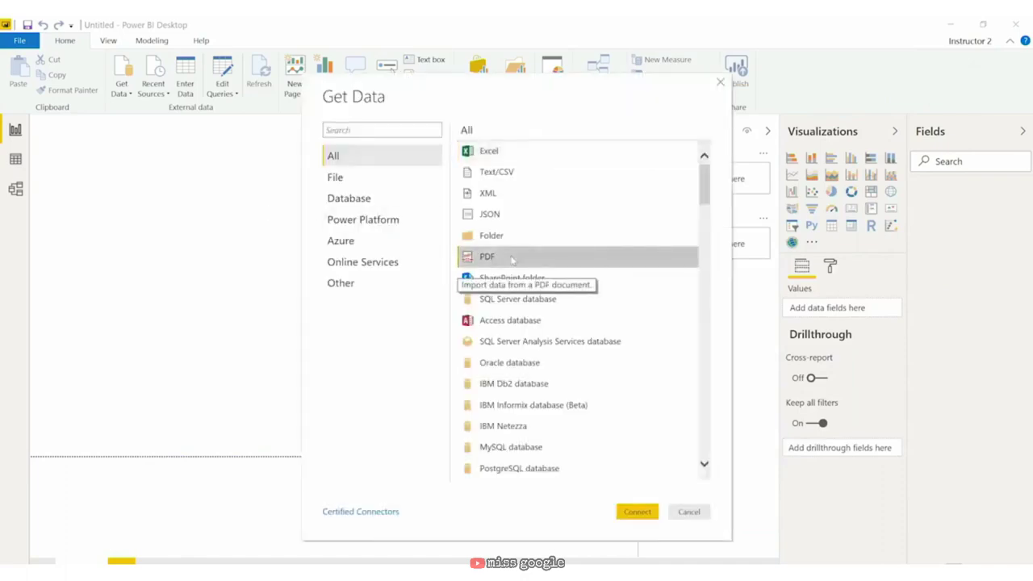
{"action": "left_click", "coordinate": [637, 511]}
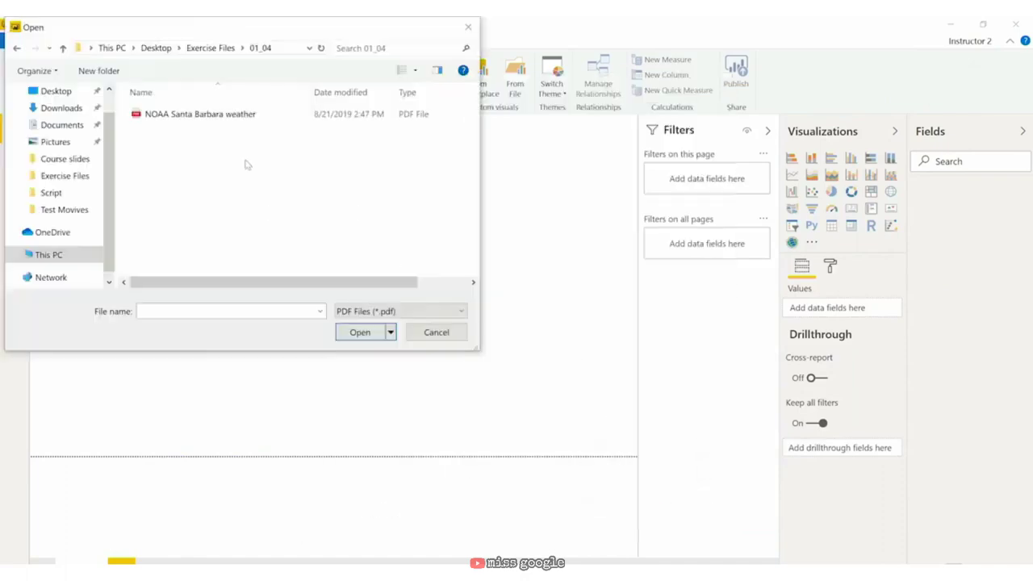
{"action": "left_click", "coordinate": [238, 115]}
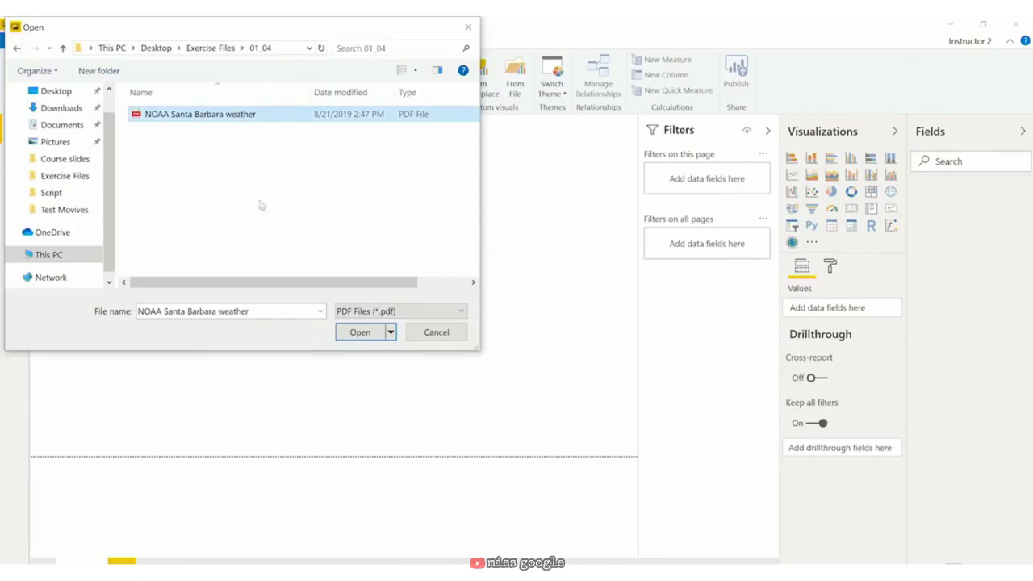
{"action": "left_click", "coordinate": [356, 332]}
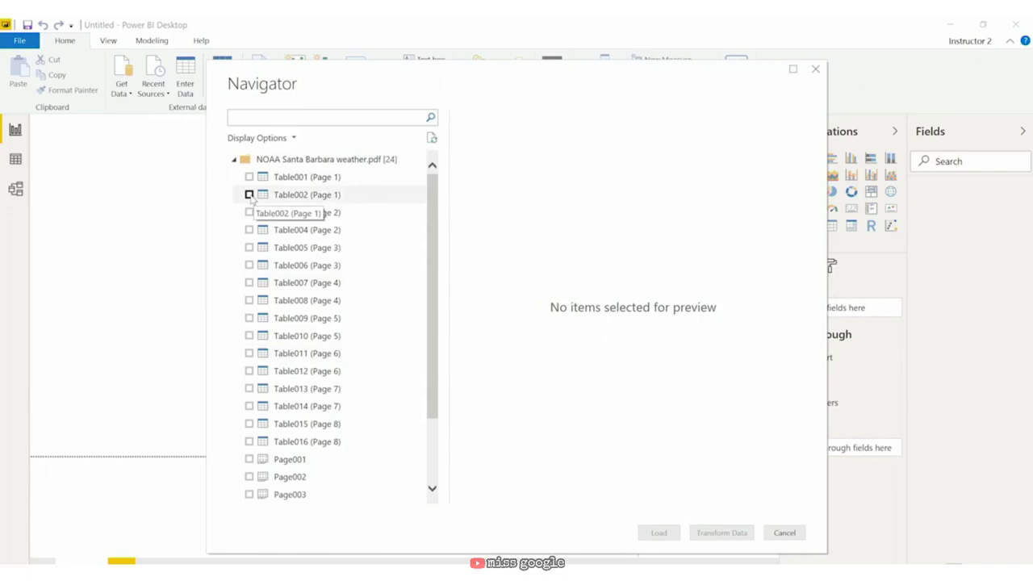
Step: Select Table002 (Page 1) in Navigator, preview it, and load it into Power Query Editor
{"action": "left_click", "coordinate": [249, 195]}
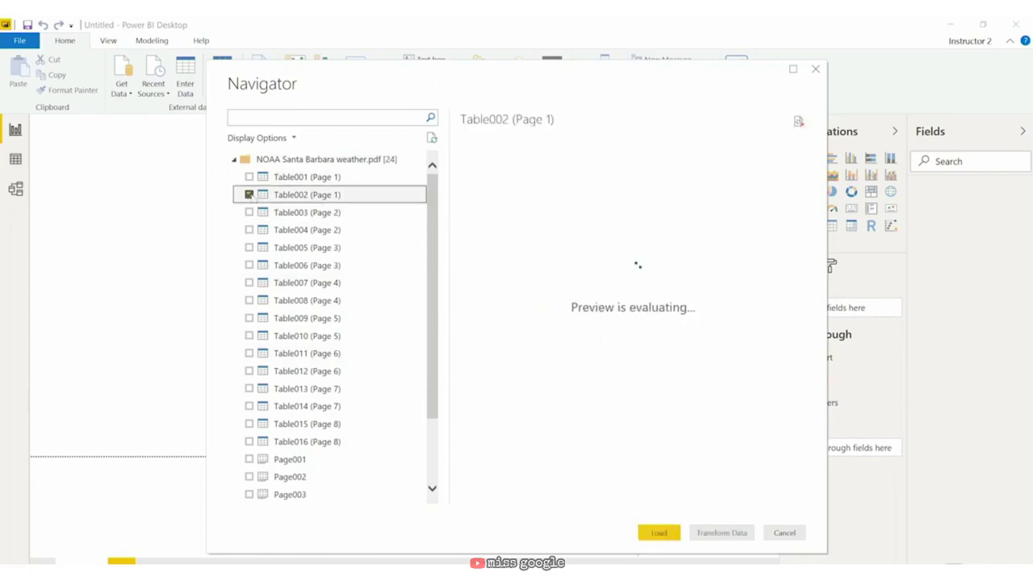
{"action": "mouse_move", "coordinate": [510, 498]}
{"action": "left_mouse_down"}
{"action": "mouse_move", "coordinate": [746, 498]}
{"action": "mouse_move", "coordinate": [521, 497]}
{"action": "left_mouse_up"}
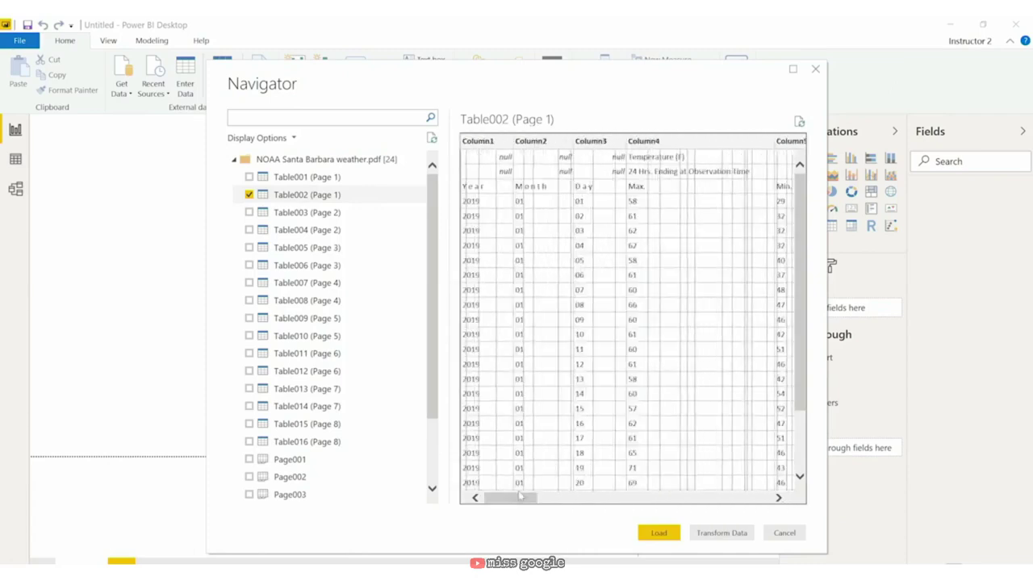
{"action": "left_click", "coordinate": [723, 534]}
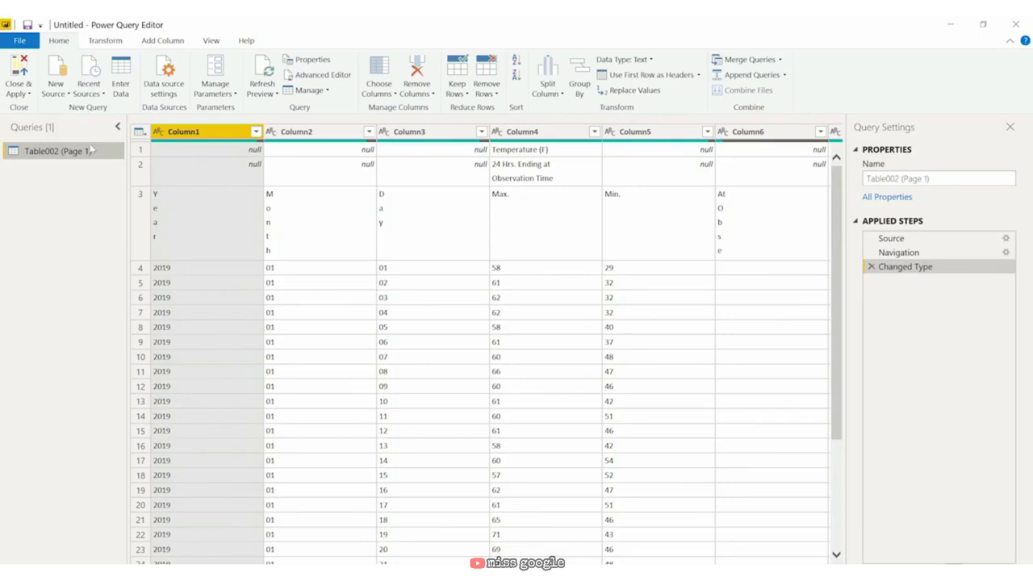
Step: Save the report as 'NOAA PDF', choosing Apply later for the pending query changes
{"action": "left_click", "coordinate": [20, 40]}
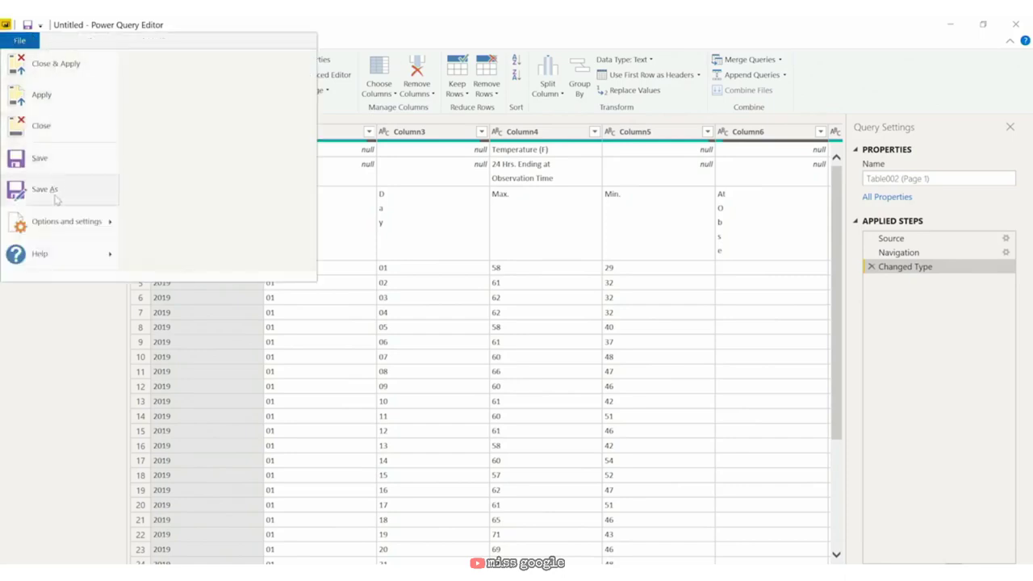
{"action": "left_click", "coordinate": [56, 189]}
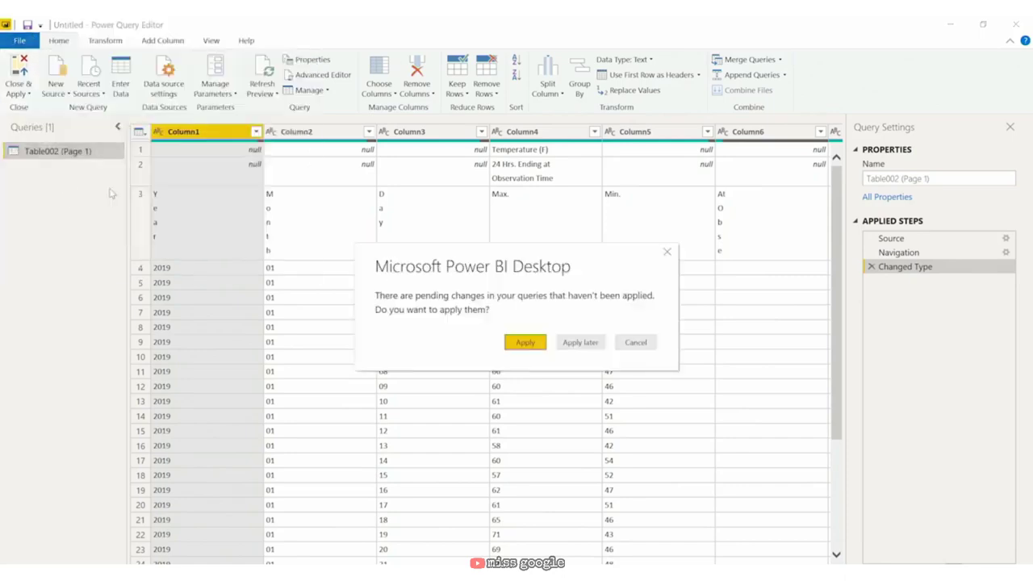
{"action": "left_click", "coordinate": [581, 343]}
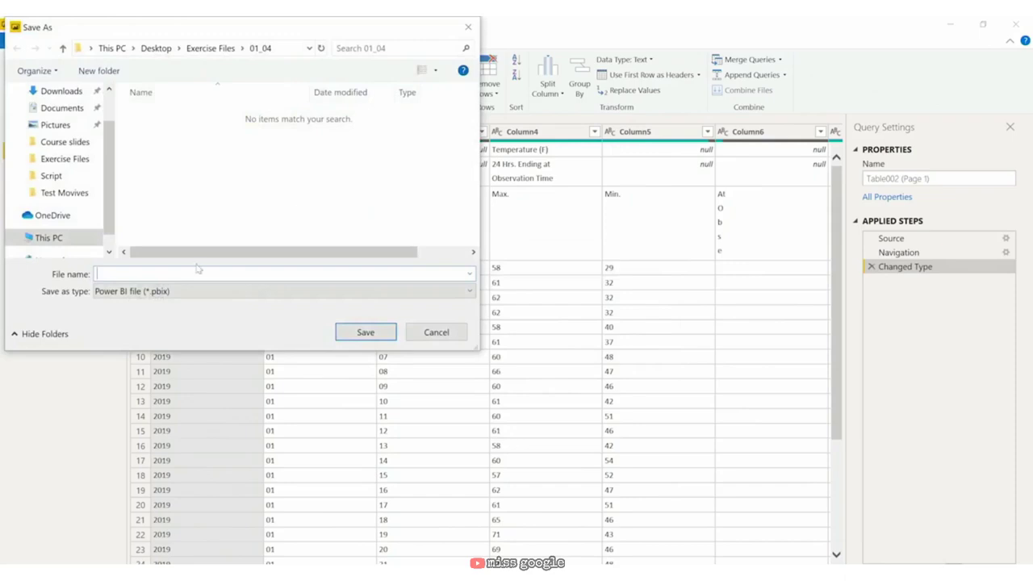
{"action": "type", "text": "NOAA PDF"}
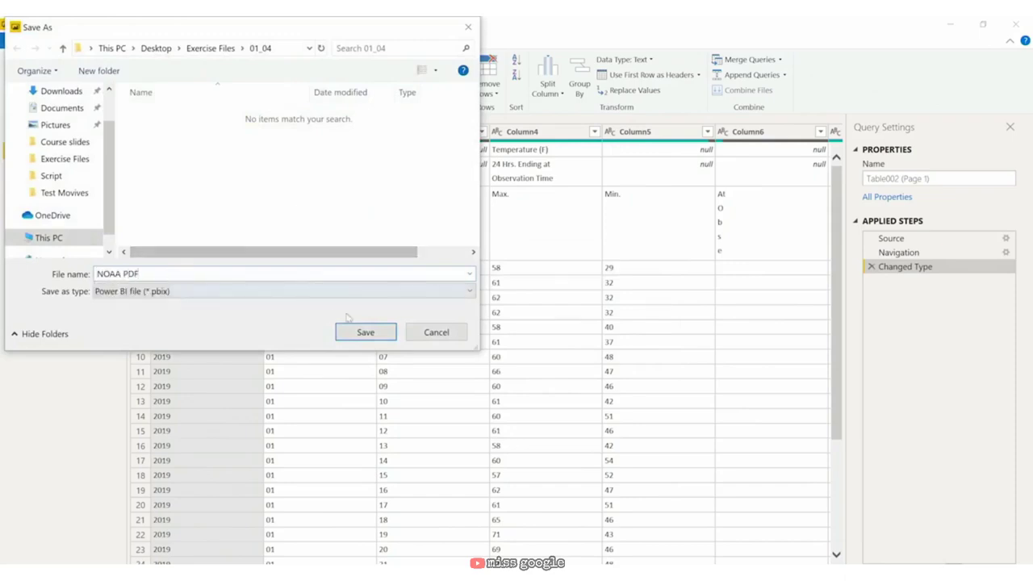
{"action": "left_click", "coordinate": [359, 331]}
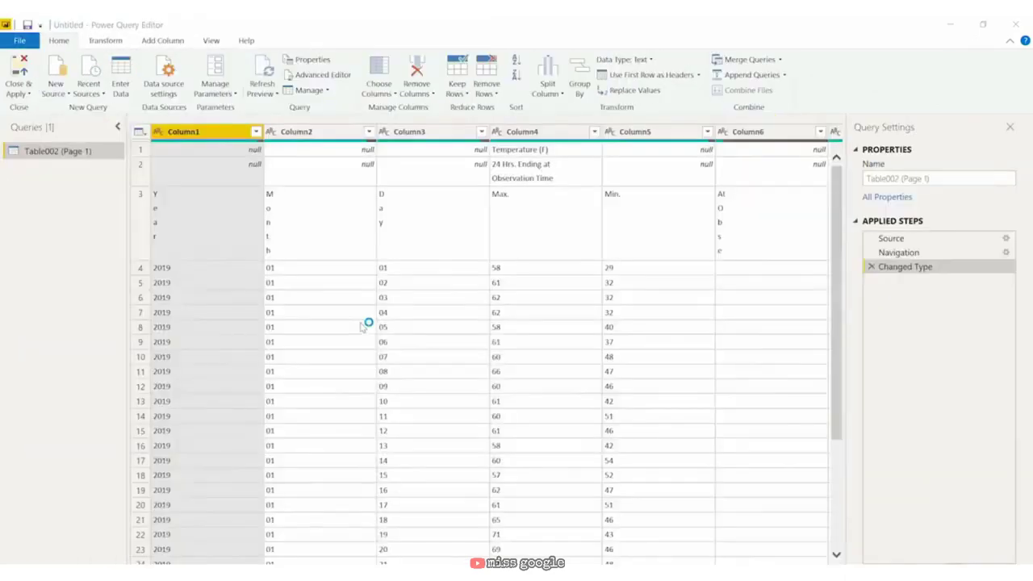
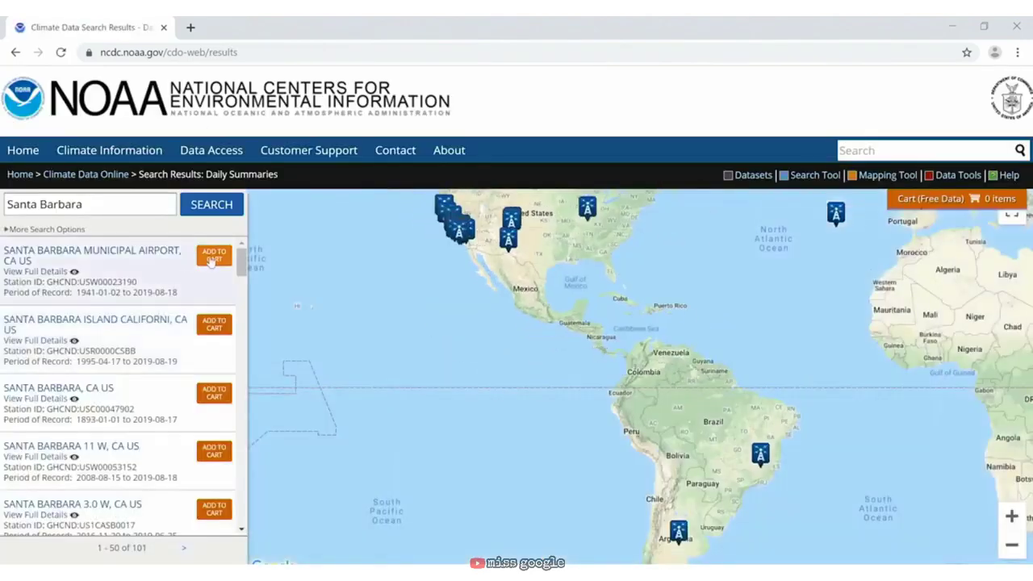
Step: Add Santa Barbara Municipal Airport to the cart and choose Custom GHCN-Daily CSV output
{"action": "left_click", "coordinate": [211, 260]}
{"action": "mouse_move", "coordinate": [1001, 195]}
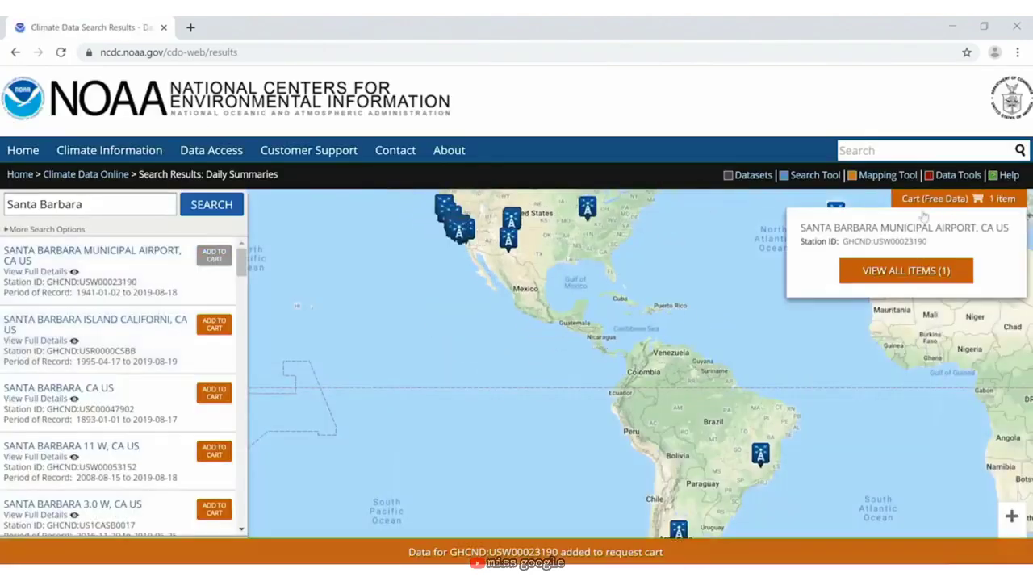
{"action": "left_click", "coordinate": [924, 271]}
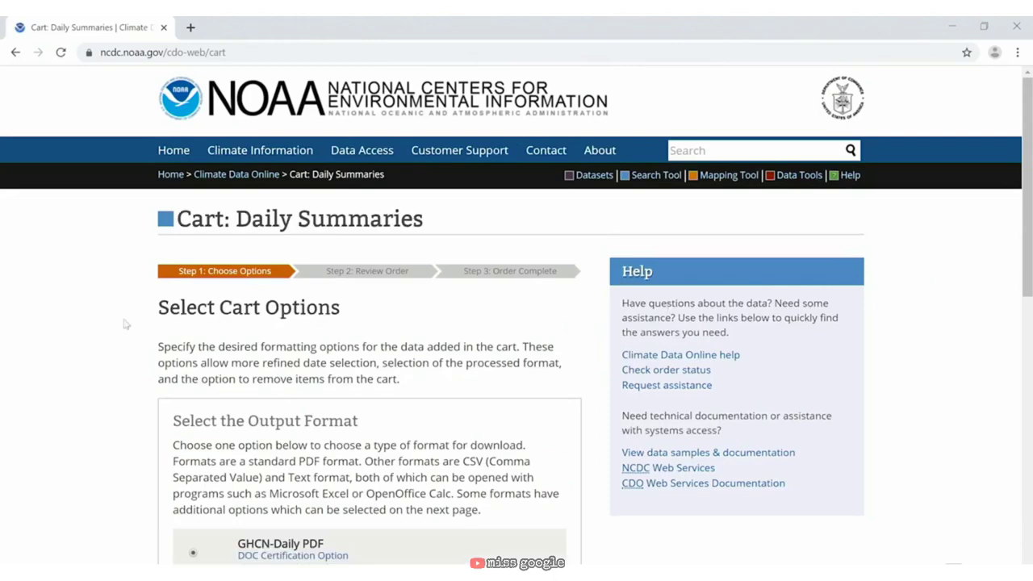
{"action": "scroll", "coordinate": [113, 320], "scroll_direction": "down", "scroll_amount": 6}
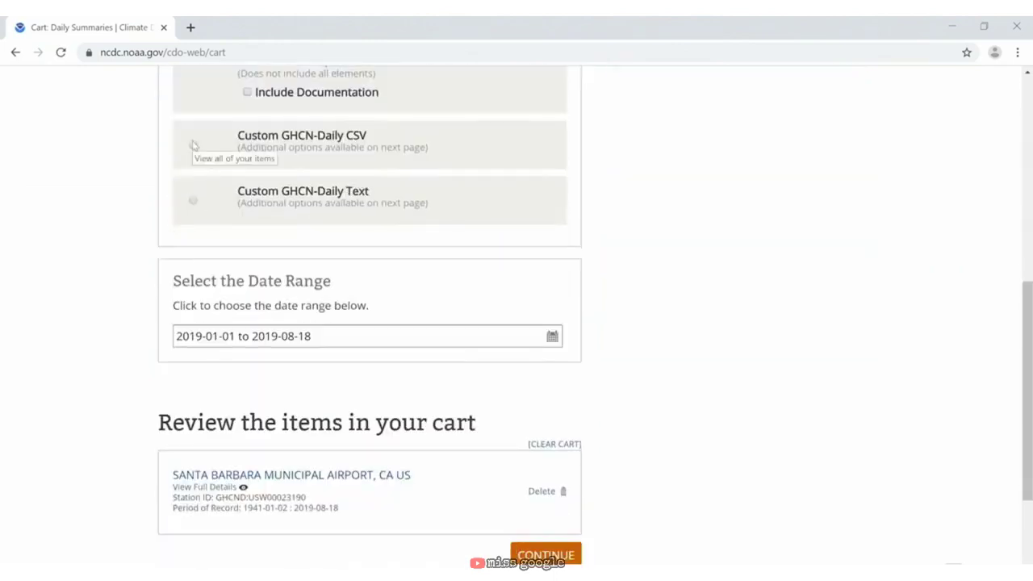
{"action": "left_click", "coordinate": [194, 145]}
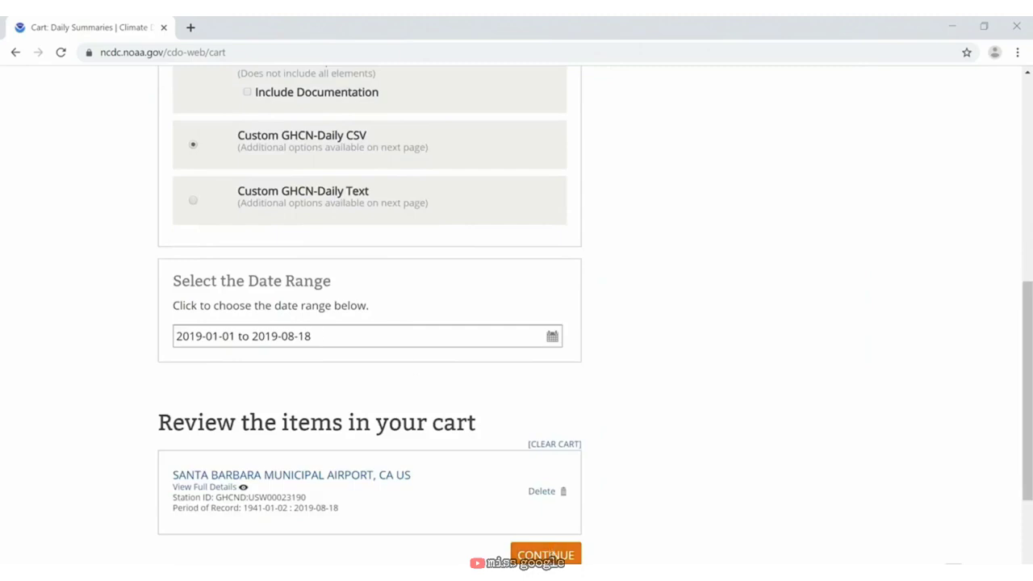
{"action": "left_click", "coordinate": [546, 555]}
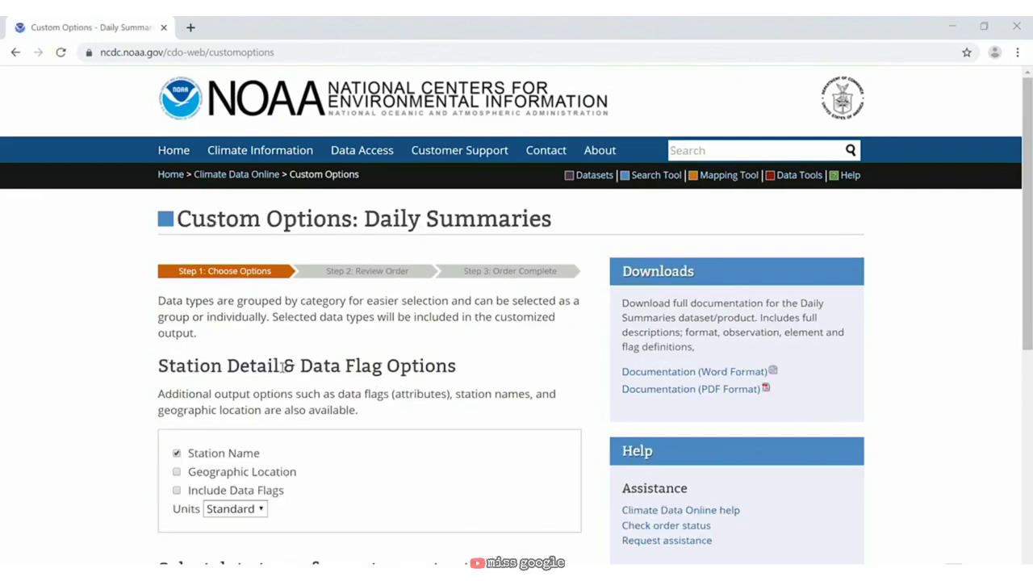
Step: Include Geographic Location, Data Flags, Wind and Weather Type in the output, then continue to review
{"action": "left_click", "coordinate": [176, 471]}
{"action": "left_click", "coordinate": [178, 490]}
{"action": "scroll", "coordinate": [121, 448], "scroll_direction": "down", "scroll_amount": 5}
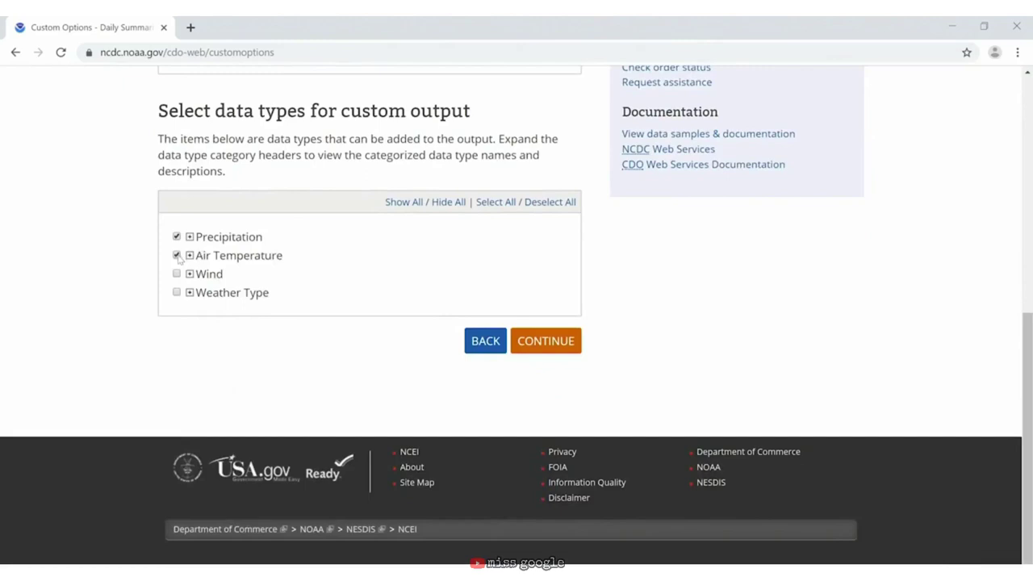
{"action": "left_click", "coordinate": [177, 273]}
{"action": "left_click", "coordinate": [177, 292]}
{"action": "left_click", "coordinate": [545, 343]}
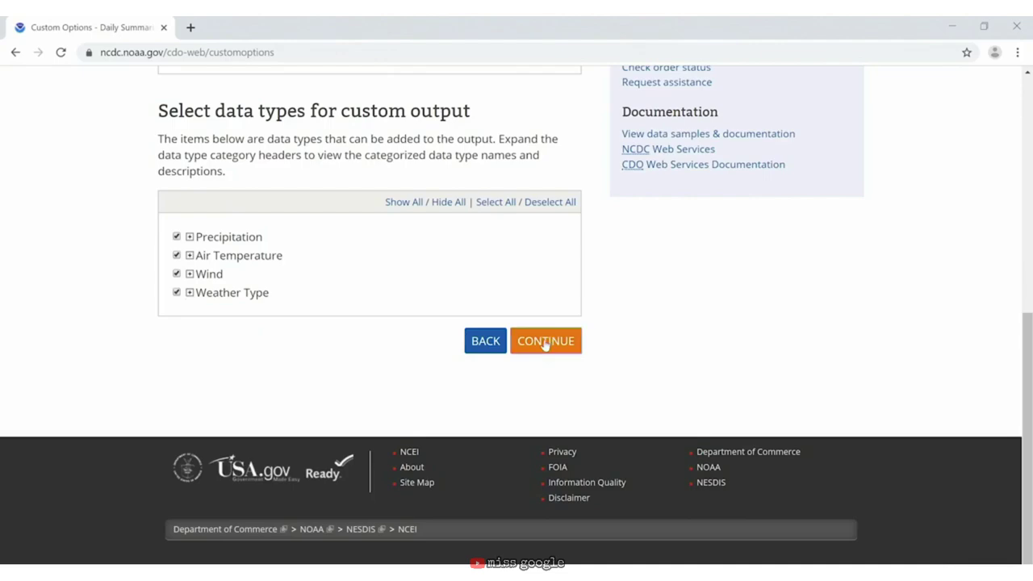
Step: Scroll through the Review Order page of the data request
{"action": "scroll", "coordinate": [383, 305], "scroll_direction": "down", "scroll_amount": 1}
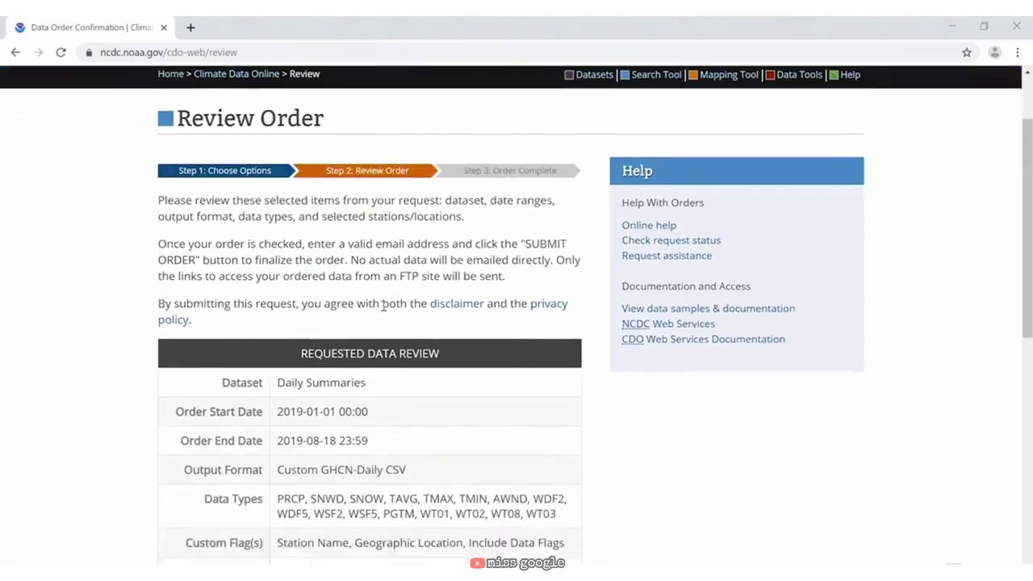
{"action": "scroll", "coordinate": [384, 305], "scroll_direction": "down", "scroll_amount": 5}
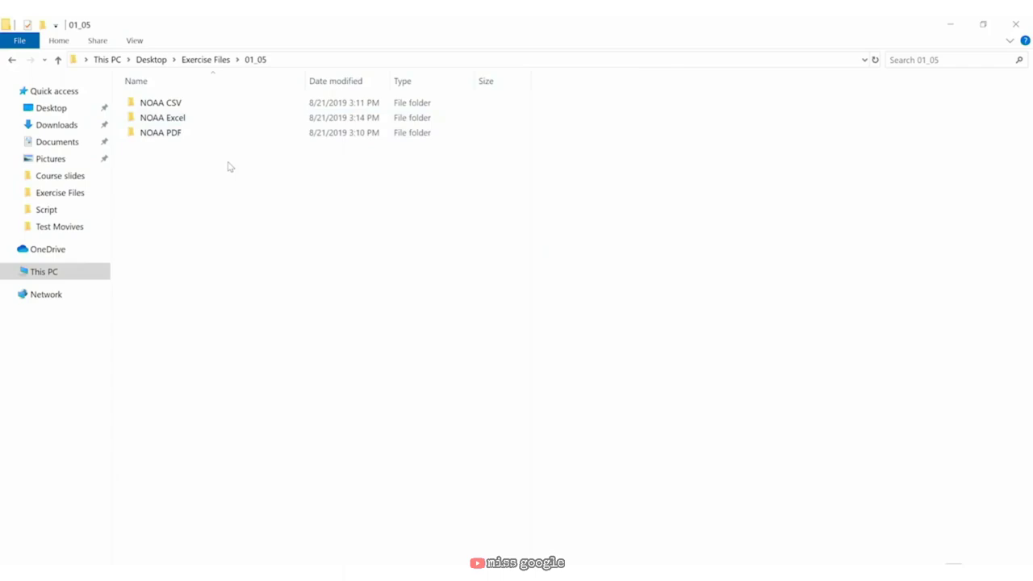
Step: Inspect the NOAA CSV, NOAA Excel (opening NOAA weather 2018) and NOAA PDF folders
{"action": "double_click", "coordinate": [192, 110]}
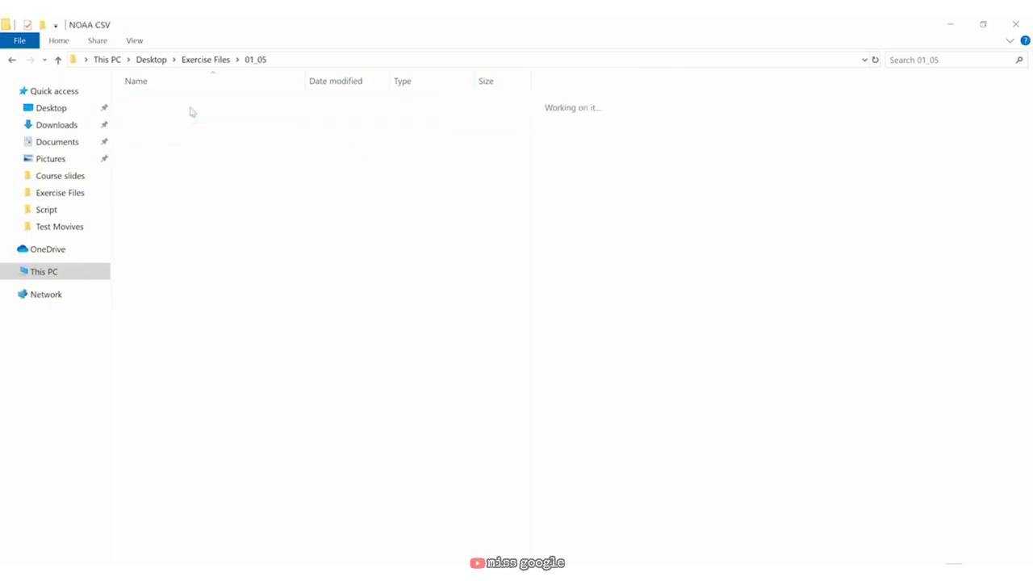
{"action": "left_click", "coordinate": [256, 60]}
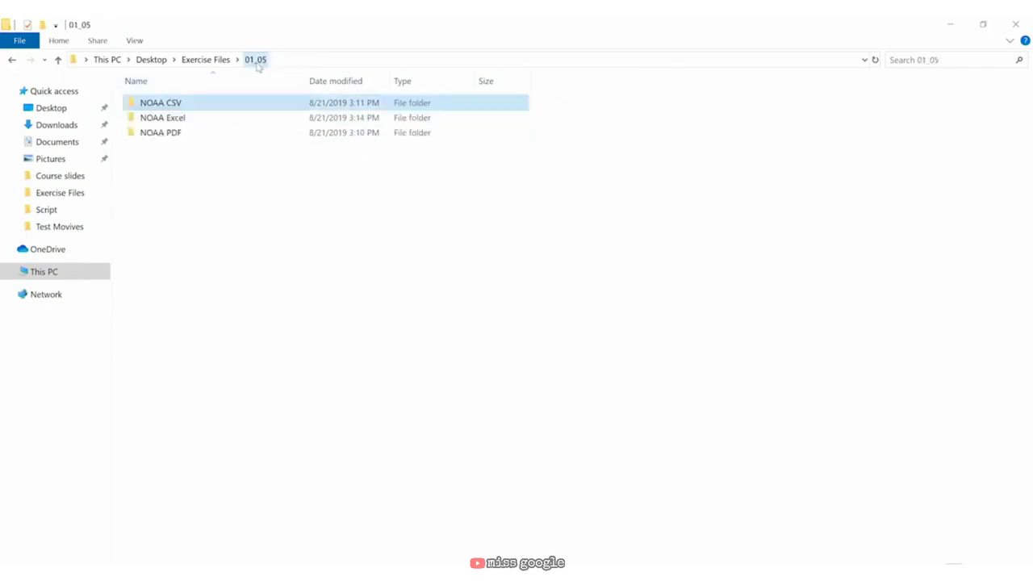
{"action": "double_click", "coordinate": [242, 121]}
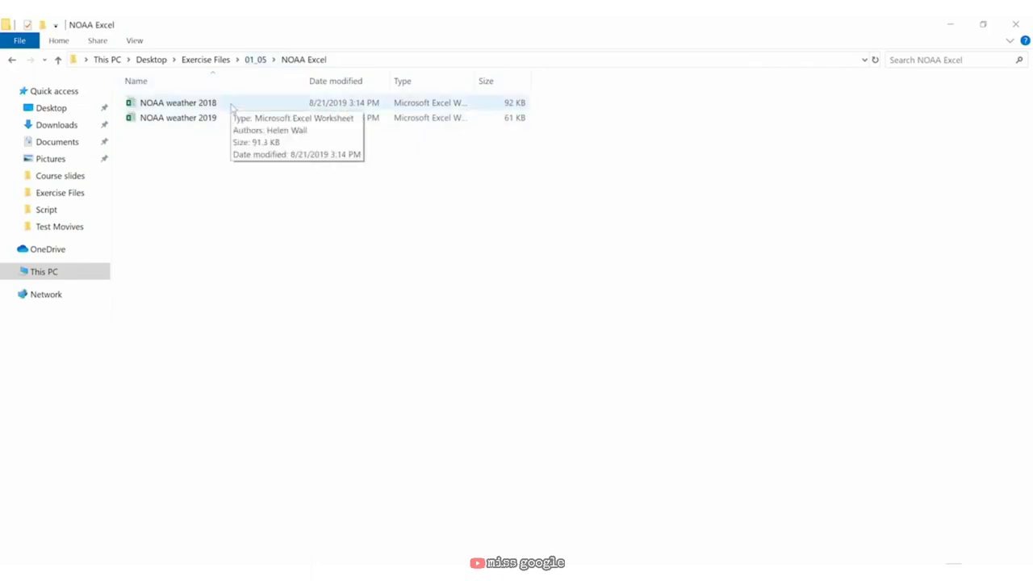
{"action": "double_click", "coordinate": [231, 107]}
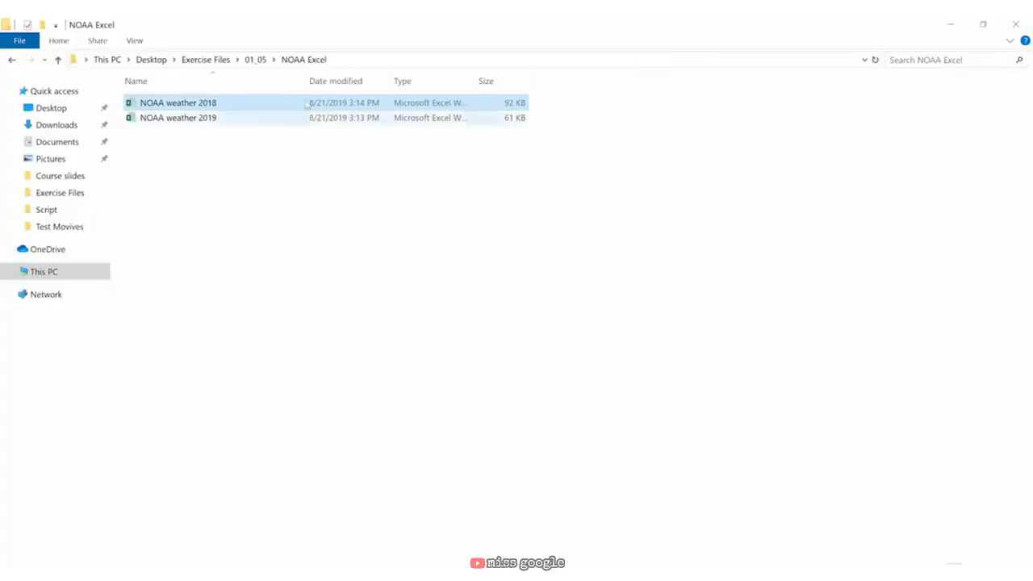
{"action": "left_click", "coordinate": [255, 59]}
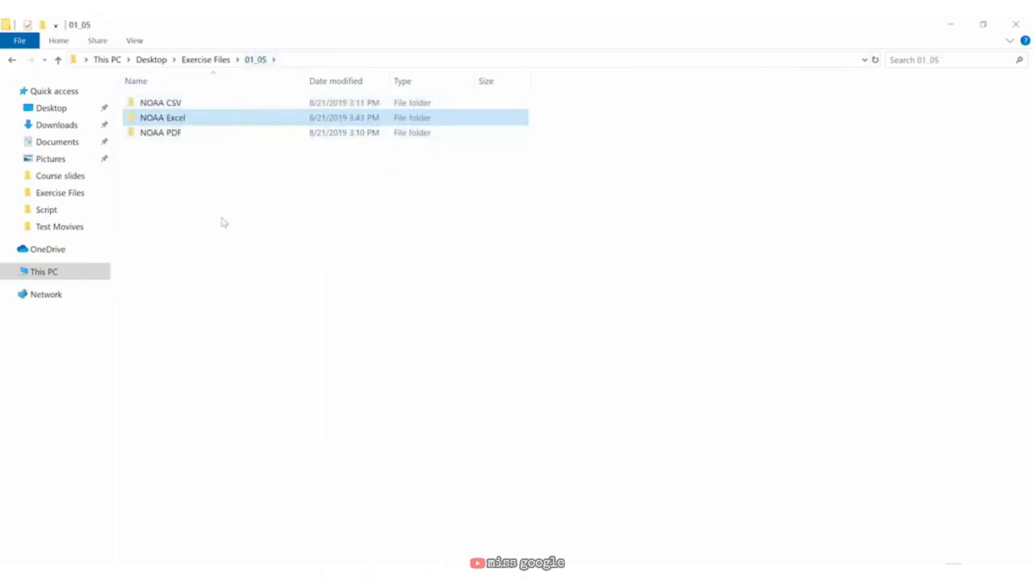
{"action": "double_click", "coordinate": [188, 138]}
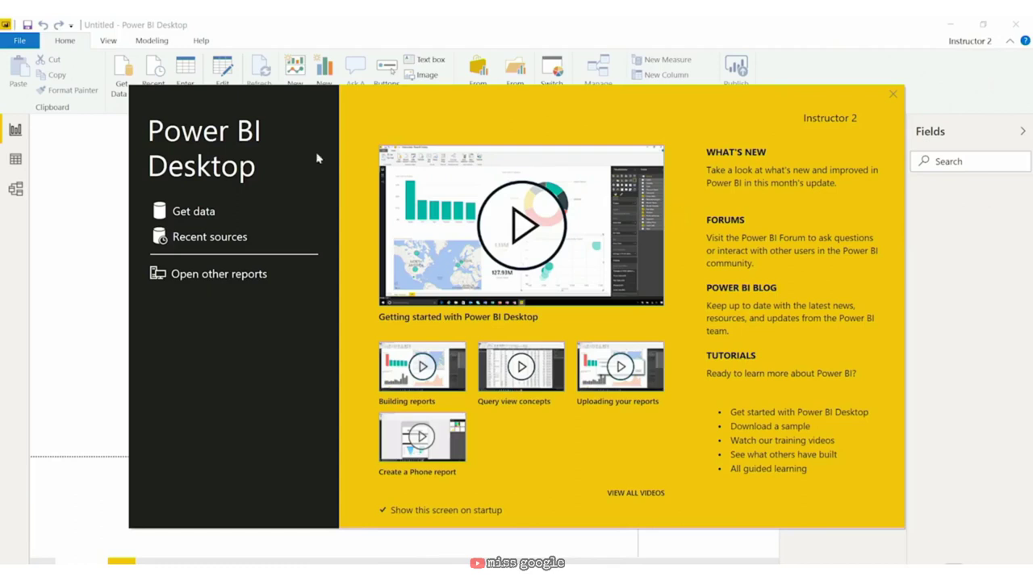
Step: Connect a Folder source to Exercise Files\01_05\NOAA CSV, previewing its four .csv files
{"action": "left_click", "coordinate": [192, 211]}
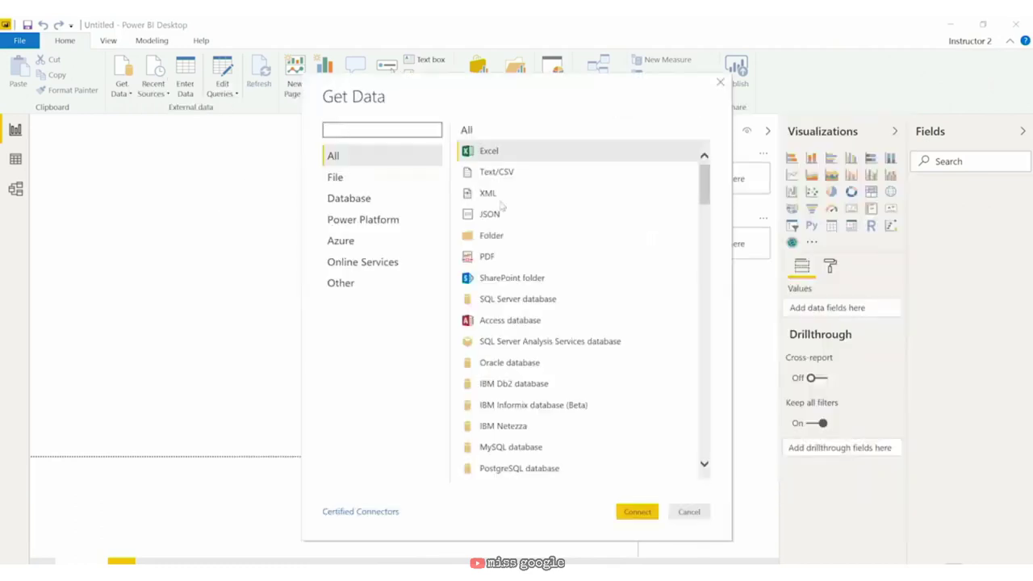
{"action": "left_click", "coordinate": [520, 238]}
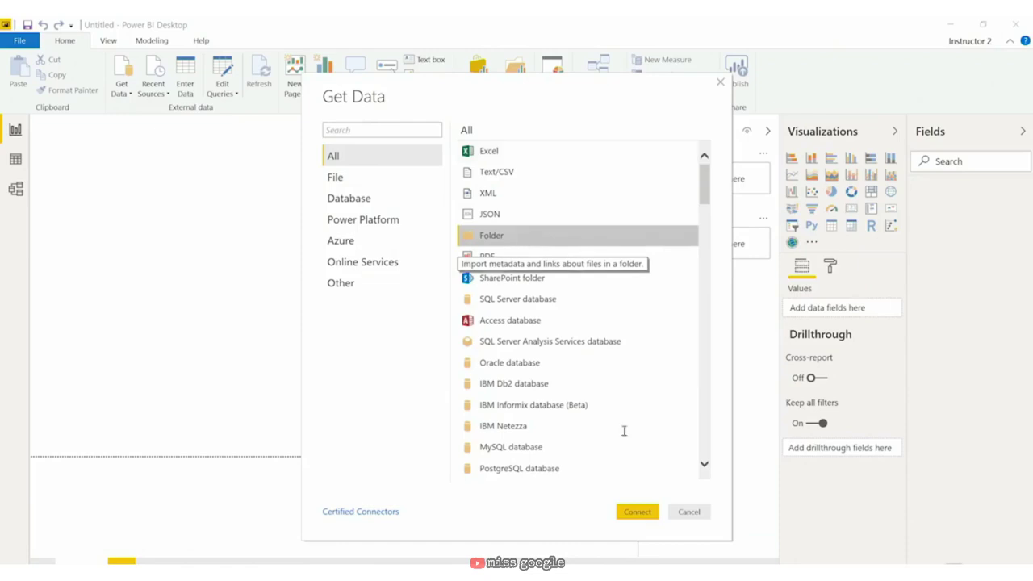
{"action": "left_click", "coordinate": [636, 511]}
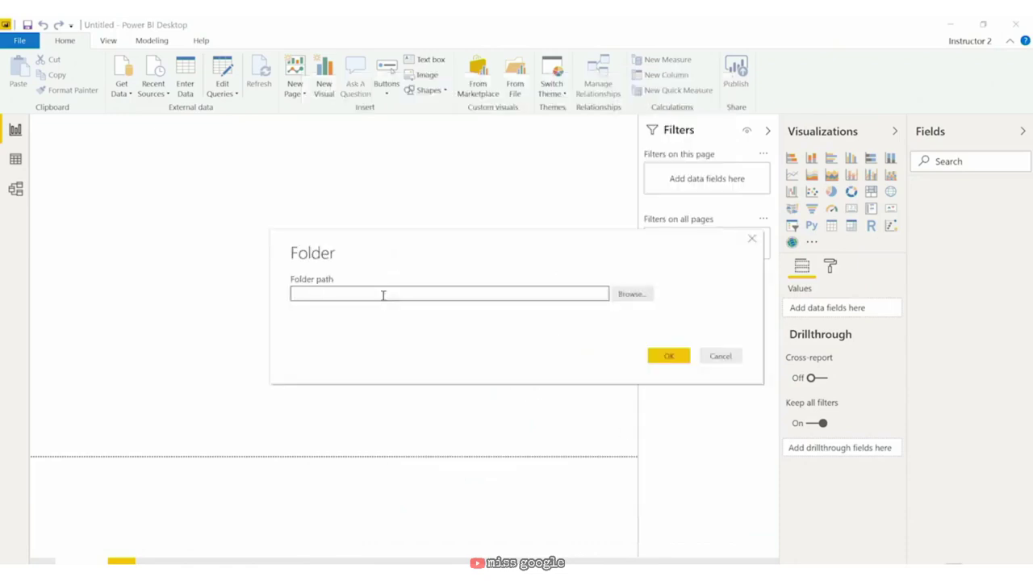
{"action": "type", "text": "C:\\Users\\Helen Wall\\Desktop\\Exercise Files\\01_05"}
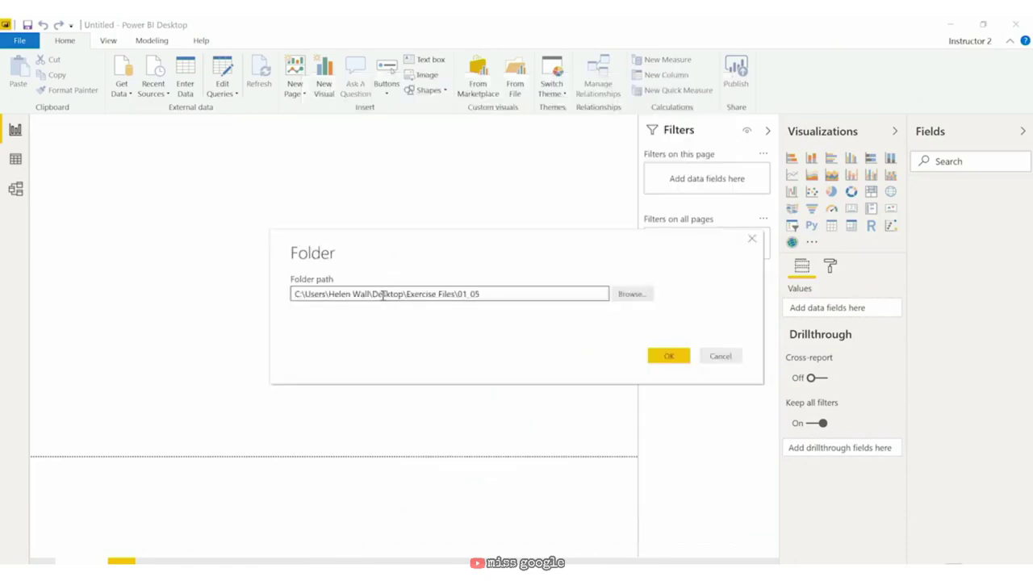
{"action": "left_click", "coordinate": [635, 294]}
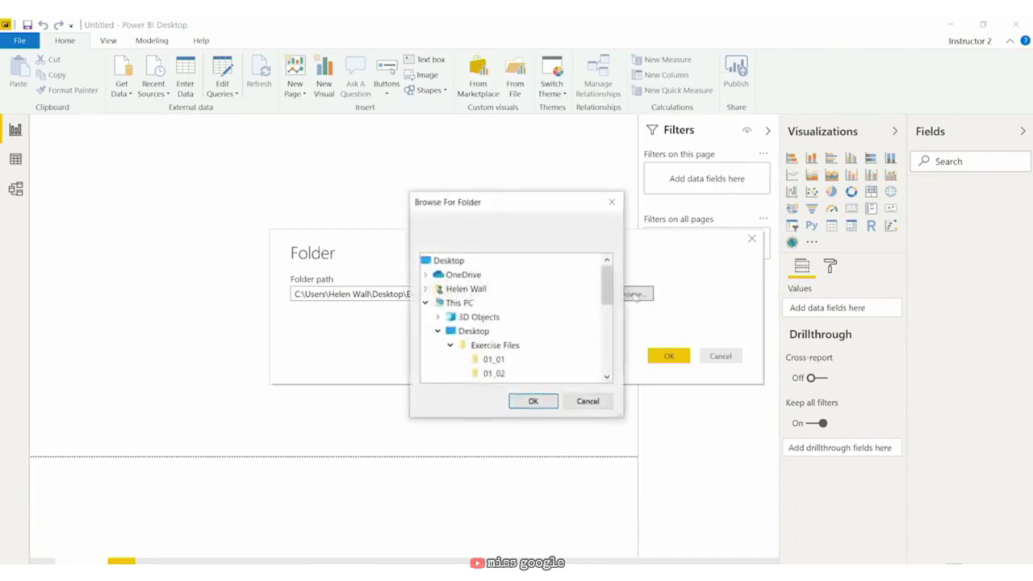
{"action": "left_click", "coordinate": [508, 346]}
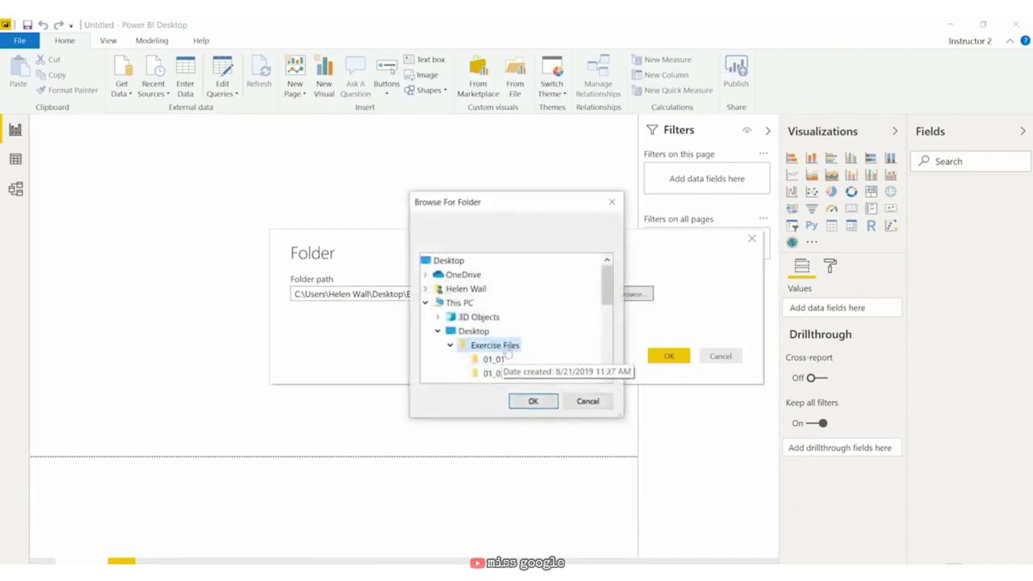
{"action": "left_click", "coordinate": [493, 331]}
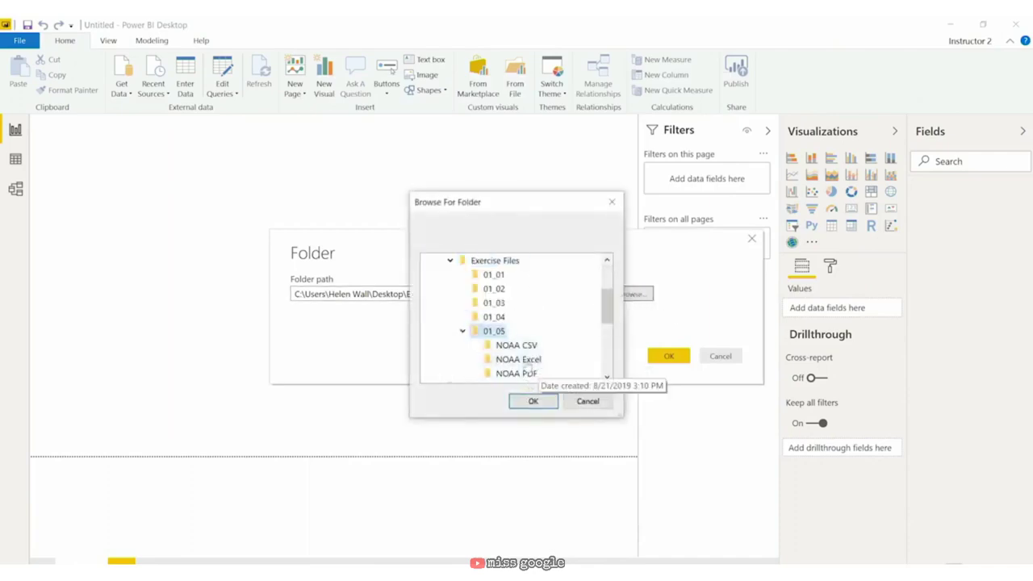
{"action": "left_click", "coordinate": [524, 346]}
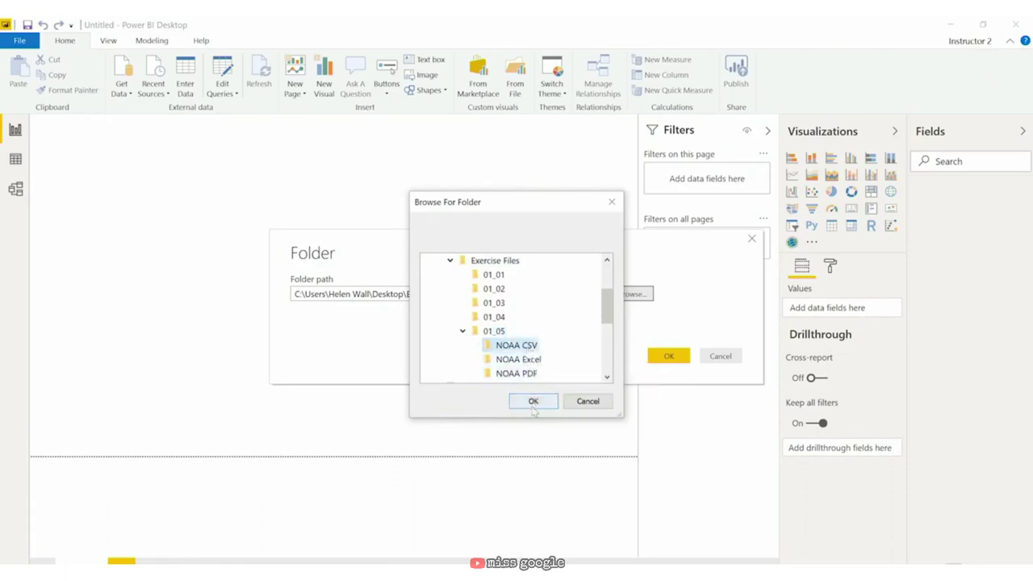
{"action": "left_click", "coordinate": [533, 403]}
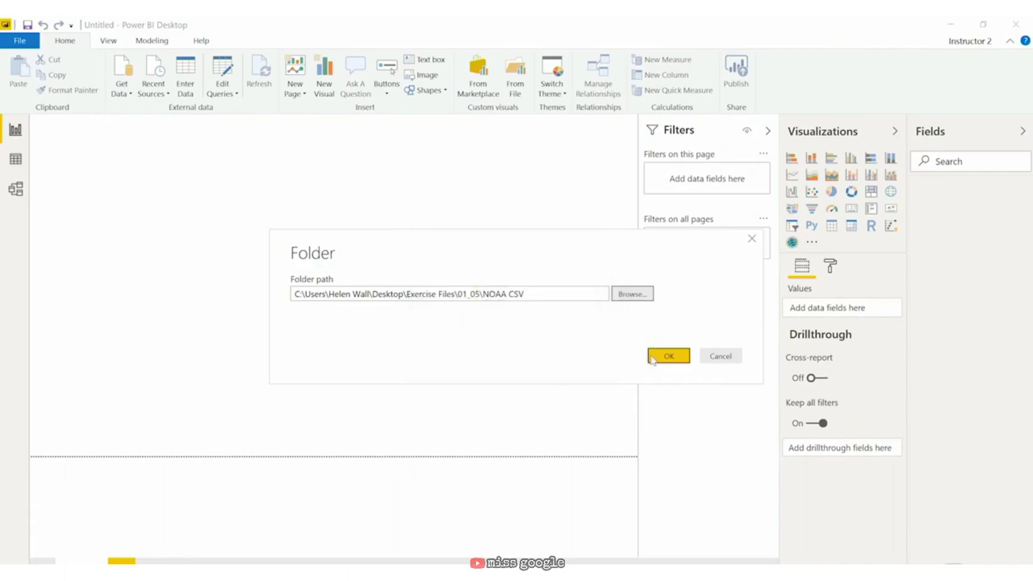
{"action": "left_click", "coordinate": [654, 359]}
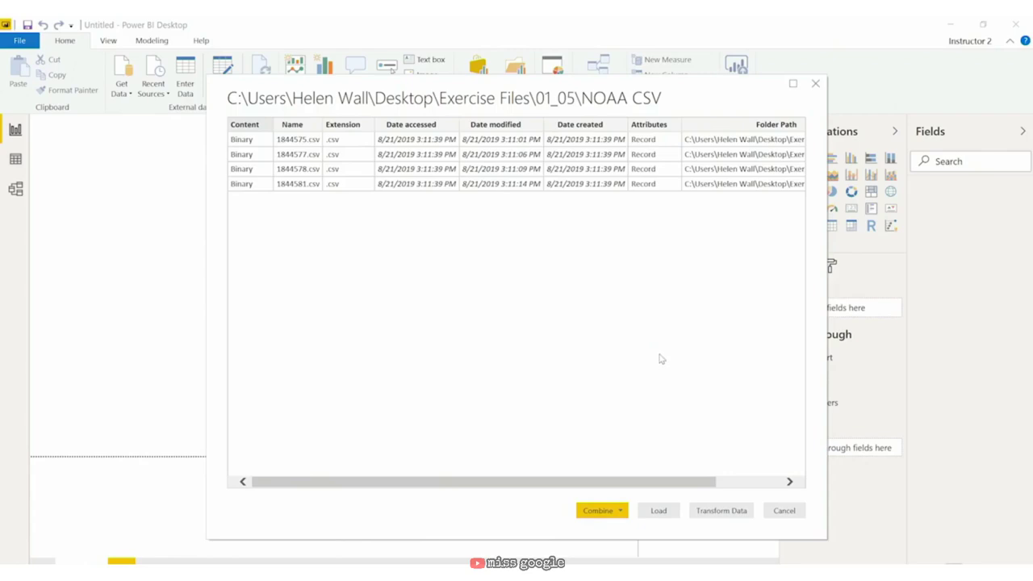
Step: Load the NOAA CSV file list into Power Query Editor and check the Name and Content column types
{"action": "left_click", "coordinate": [734, 516]}
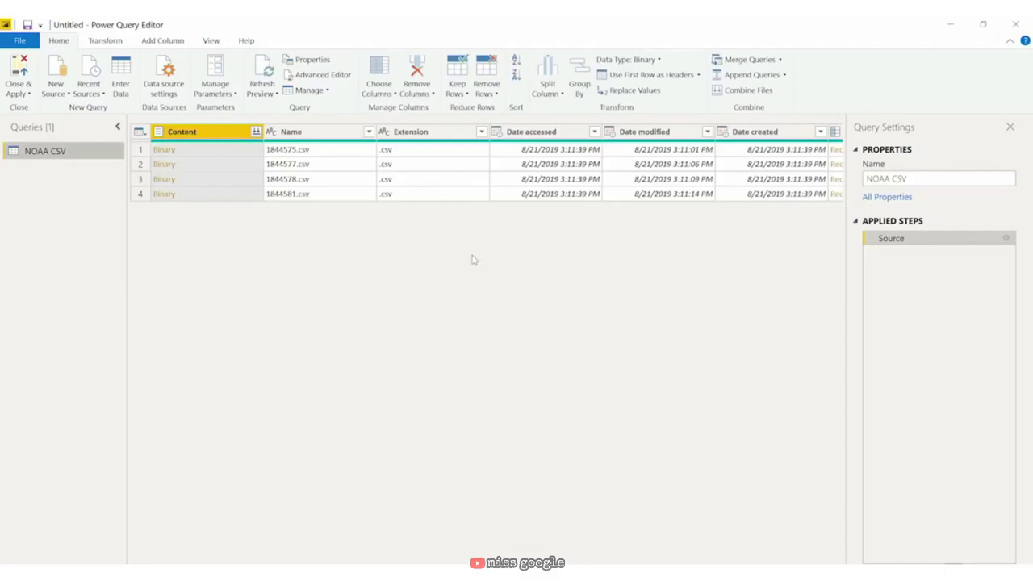
{"action": "mouse_move", "coordinate": [386, 568]}
{"action": "left_mouse_down"}
{"action": "mouse_move", "coordinate": [609, 568]}
{"action": "mouse_move", "coordinate": [388, 568]}
{"action": "left_mouse_up"}
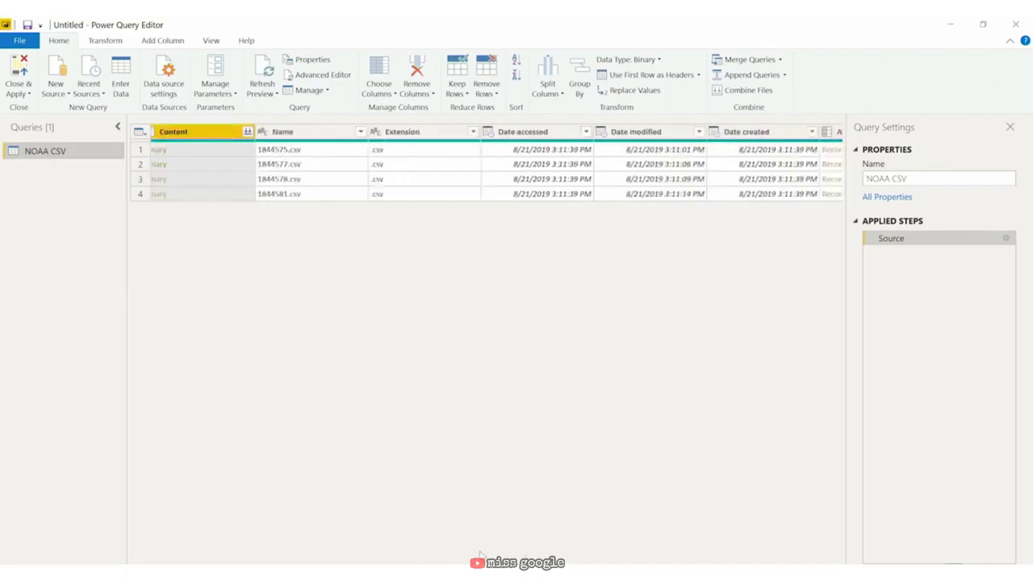
{"action": "left_click", "coordinate": [304, 136]}
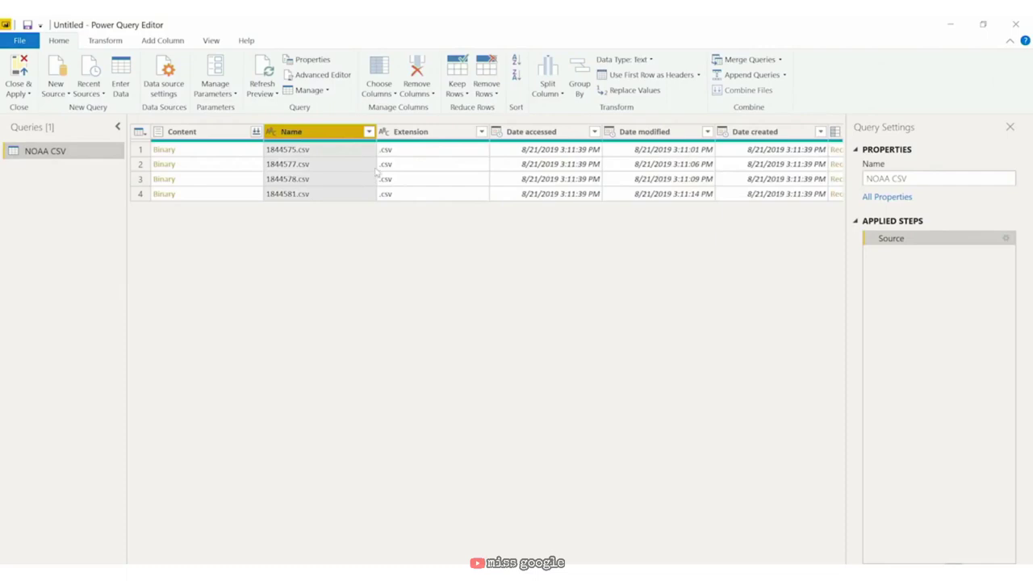
{"action": "left_click", "coordinate": [212, 132]}
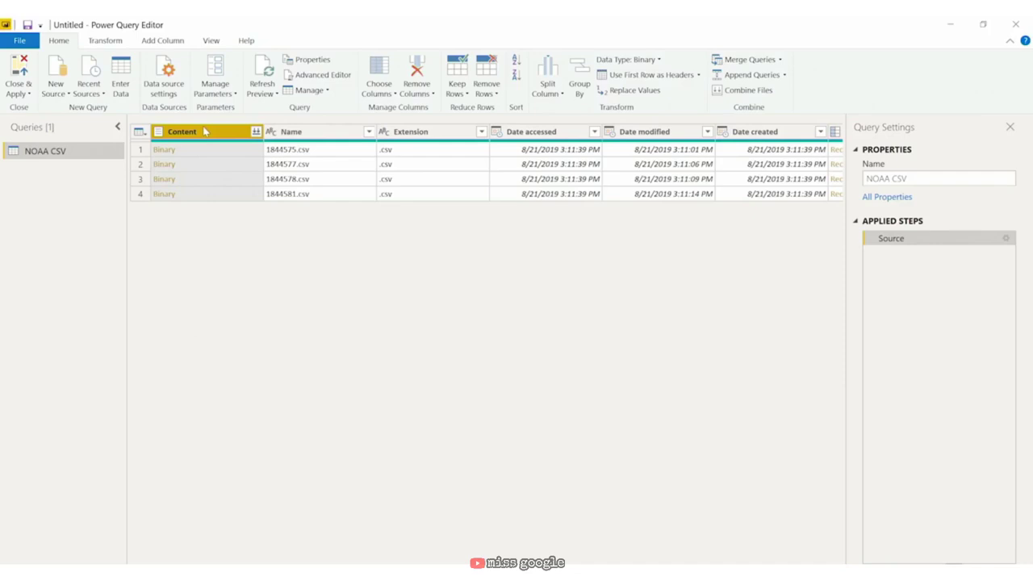
{"action": "left_click", "coordinate": [14, 42]}
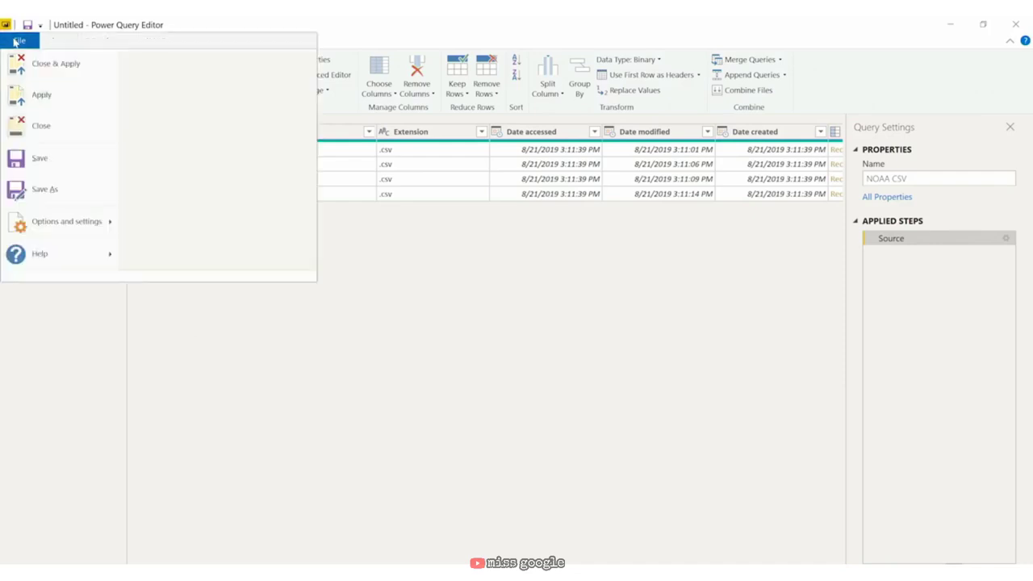
Step: Save the report as 'NOAA CSV folder', choosing Apply later for pending changes
{"action": "left_click", "coordinate": [44, 188]}
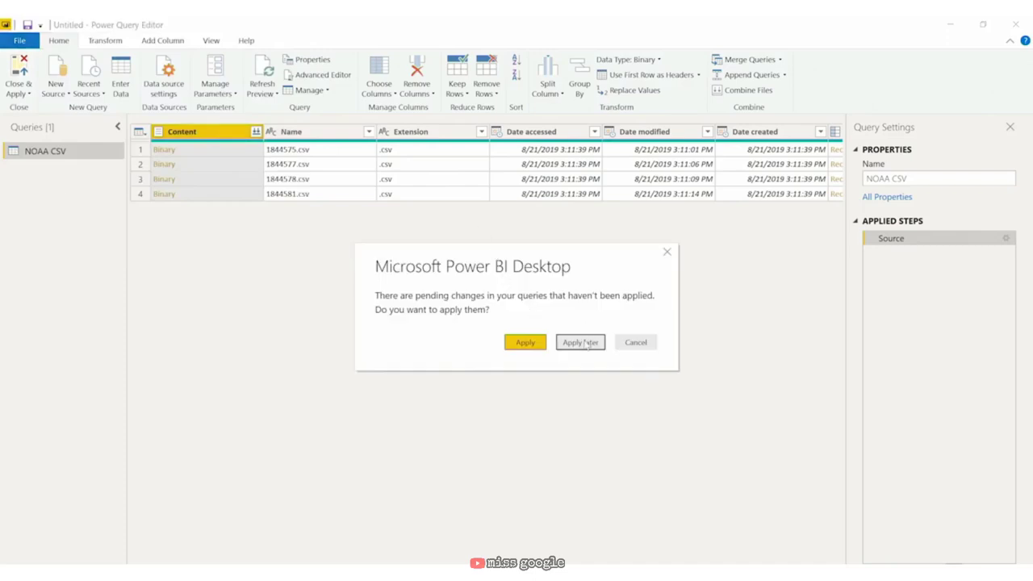
{"action": "left_click", "coordinate": [583, 343]}
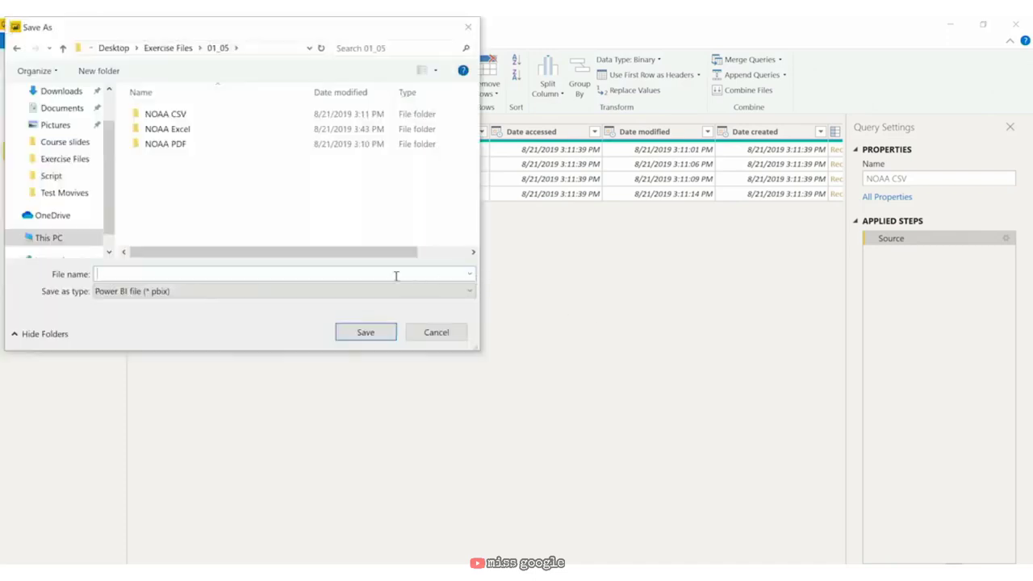
{"action": "type", "text": "NOAA CSV folder"}
{"action": "left_click", "coordinate": [355, 335]}
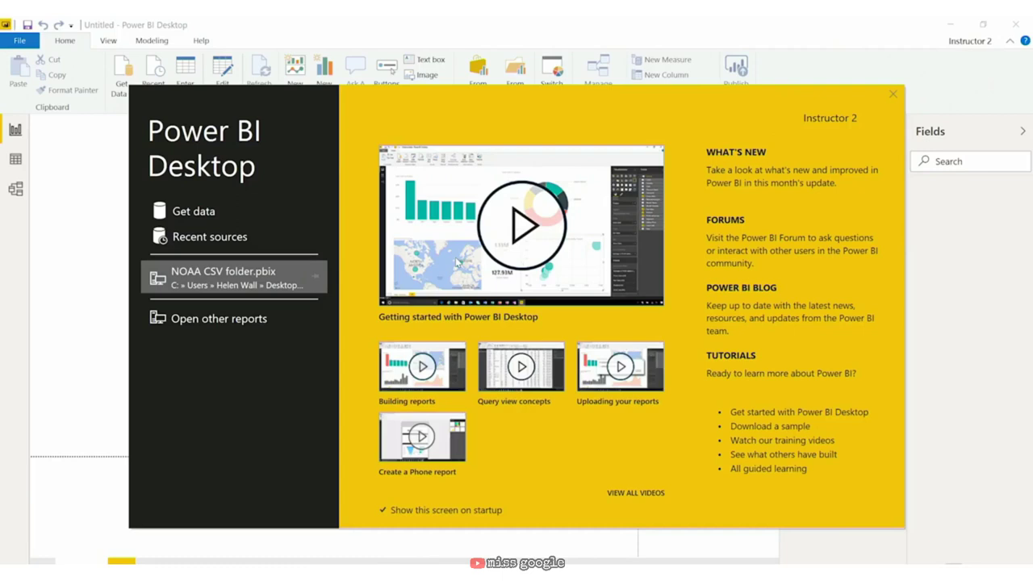
Step: Connect a Folder source to 01_05\NOAA Excel, previewing NOAA weather 2018.xlsx and 2019.xlsx
{"action": "left_click", "coordinate": [204, 214]}
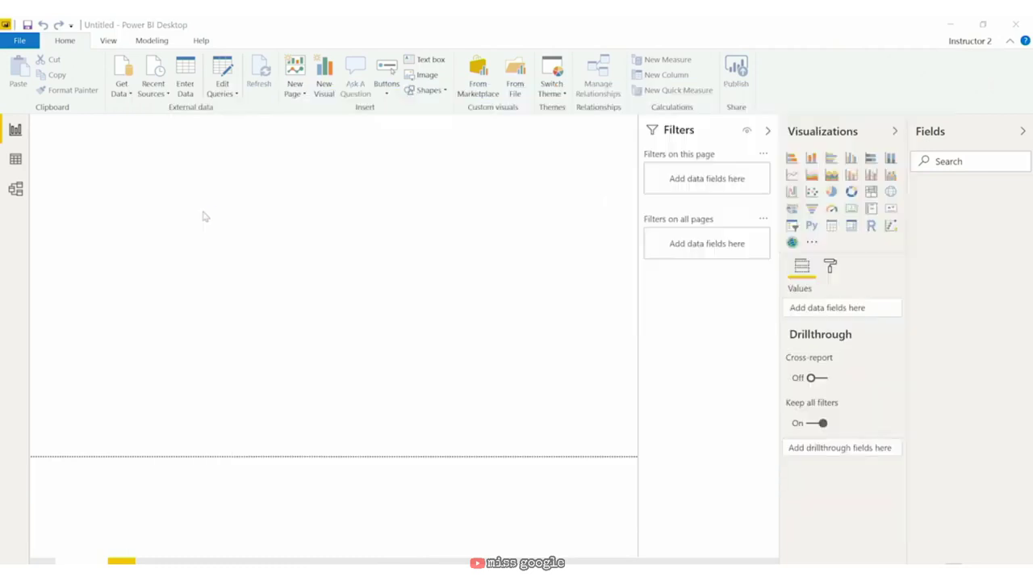
{"action": "left_click", "coordinate": [505, 235]}
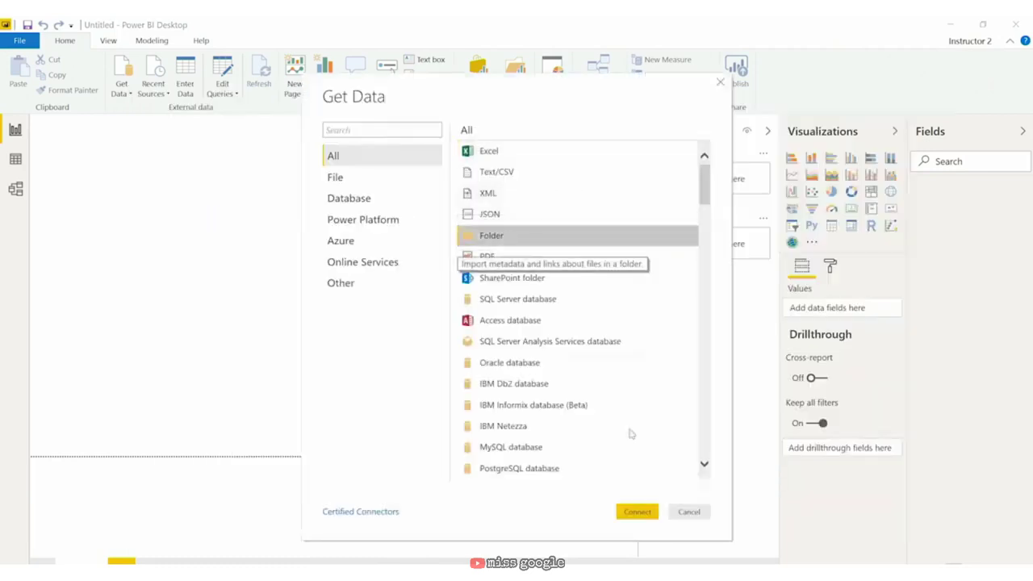
{"action": "left_click", "coordinate": [637, 512]}
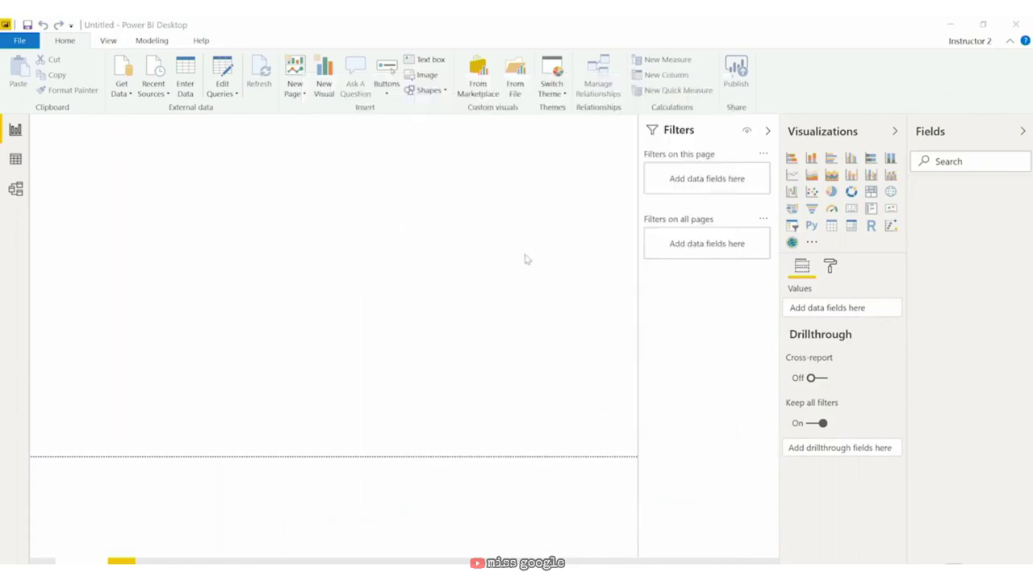
{"action": "type", "text": "C:\\Users\\Helen Wall\\Desktop\\Exercise Files\\01_05"}
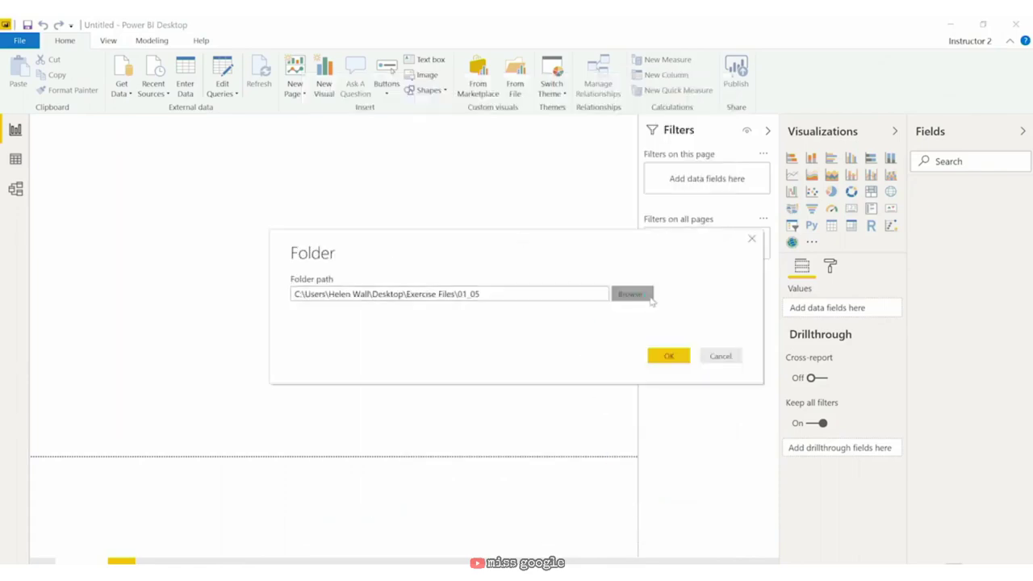
{"action": "left_click", "coordinate": [650, 297]}
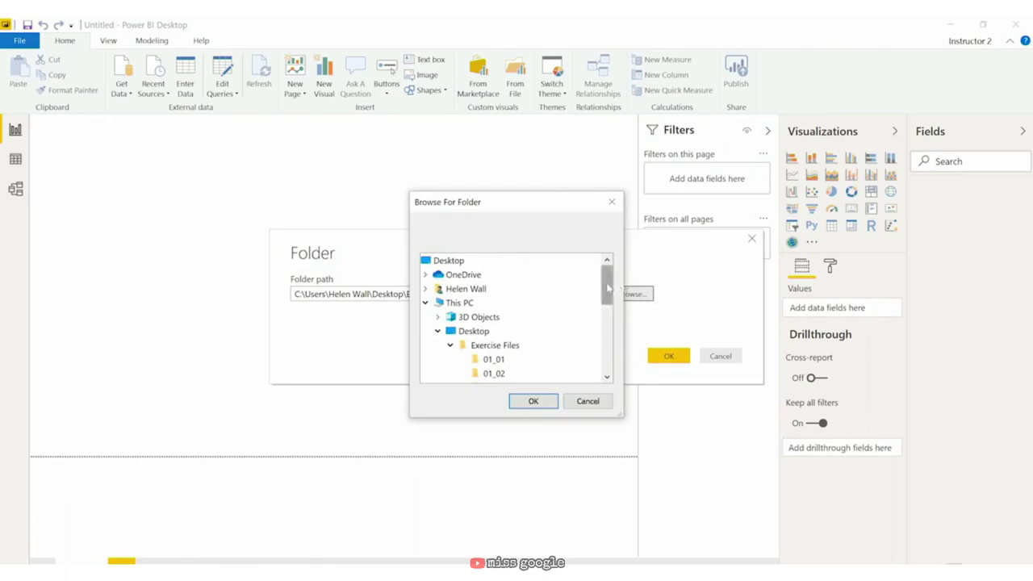
{"action": "left_click_drag", "start_coordinate": [609, 289], "coordinate": [610, 311]}
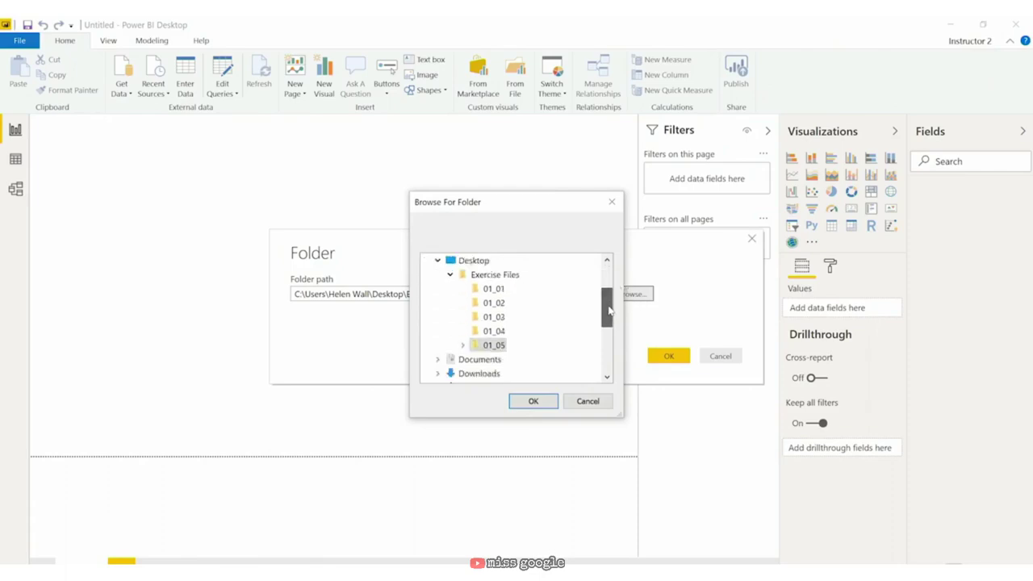
{"action": "double_click", "coordinate": [498, 346]}
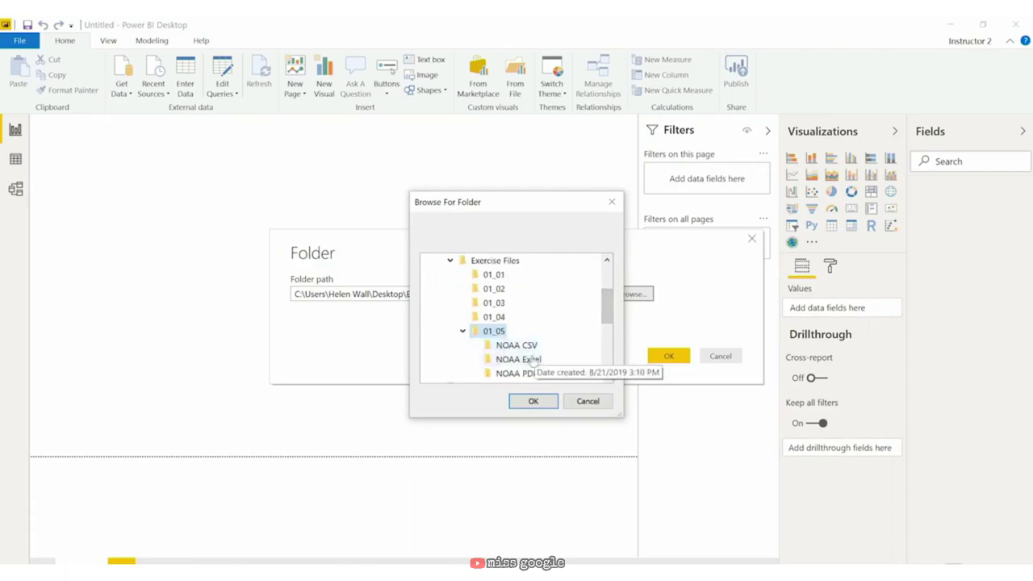
{"action": "left_click", "coordinate": [533, 360]}
{"action": "left_click", "coordinate": [536, 405]}
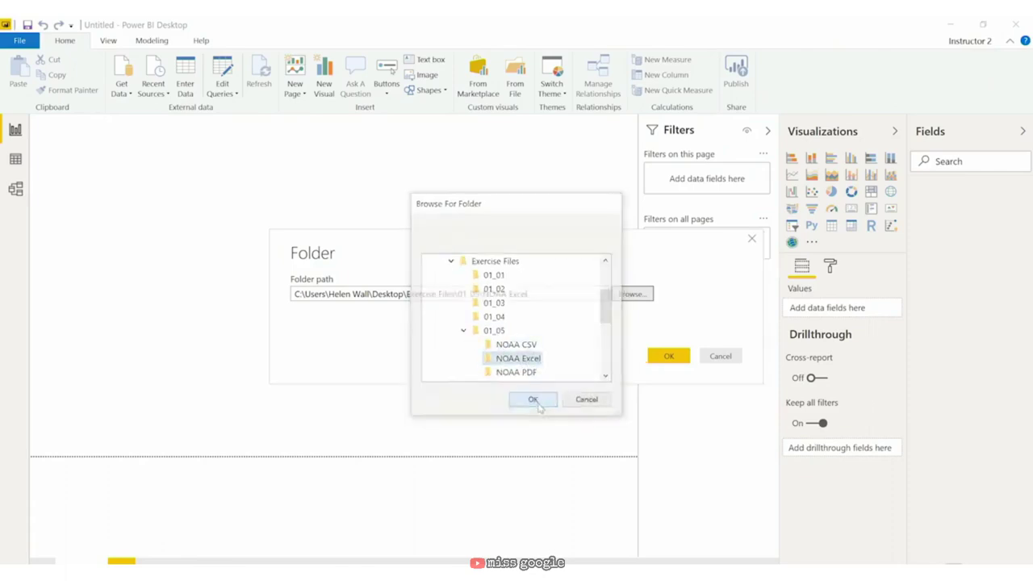
{"action": "left_click", "coordinate": [668, 357]}
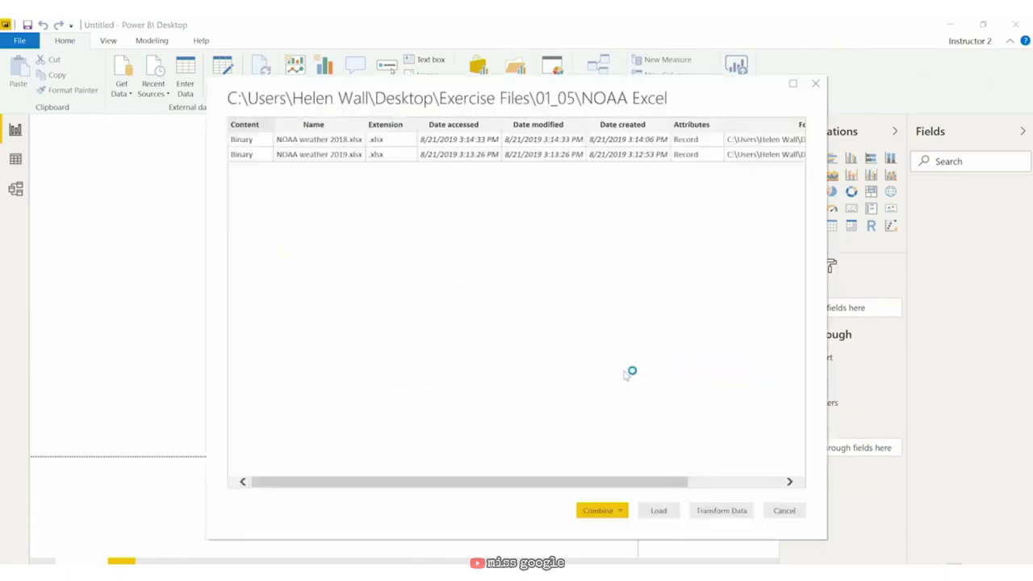
Step: Load the NOAA Excel folder's two workbooks into Power Query Editor as a query
{"action": "left_click", "coordinate": [729, 513]}
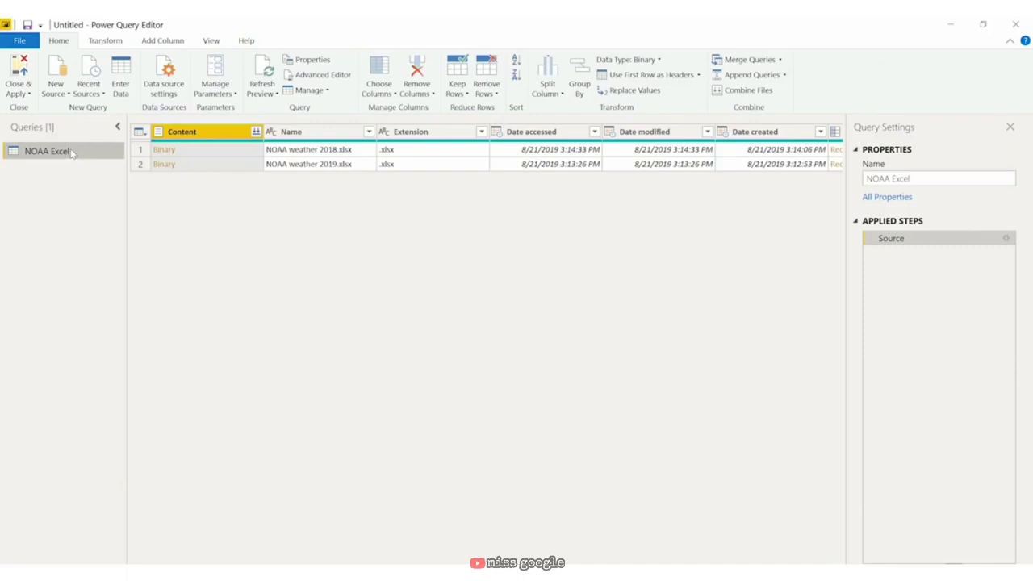
{"action": "left_click", "coordinate": [55, 71]}
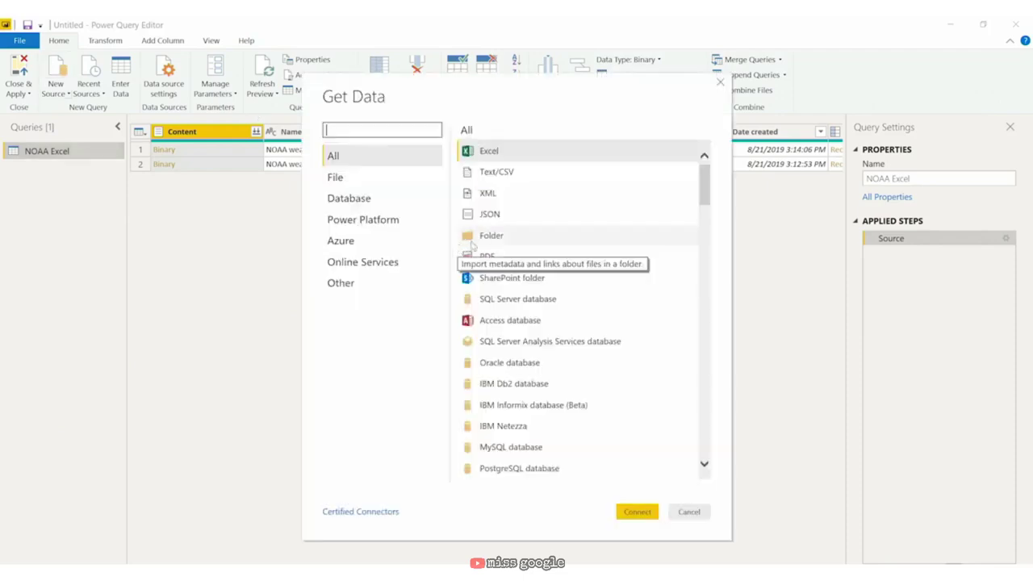
Step: Add the 01_05\NOAA PDF folder as a query listing NOAA Santa Barbara weather.pdf
{"action": "left_click", "coordinate": [478, 241]}
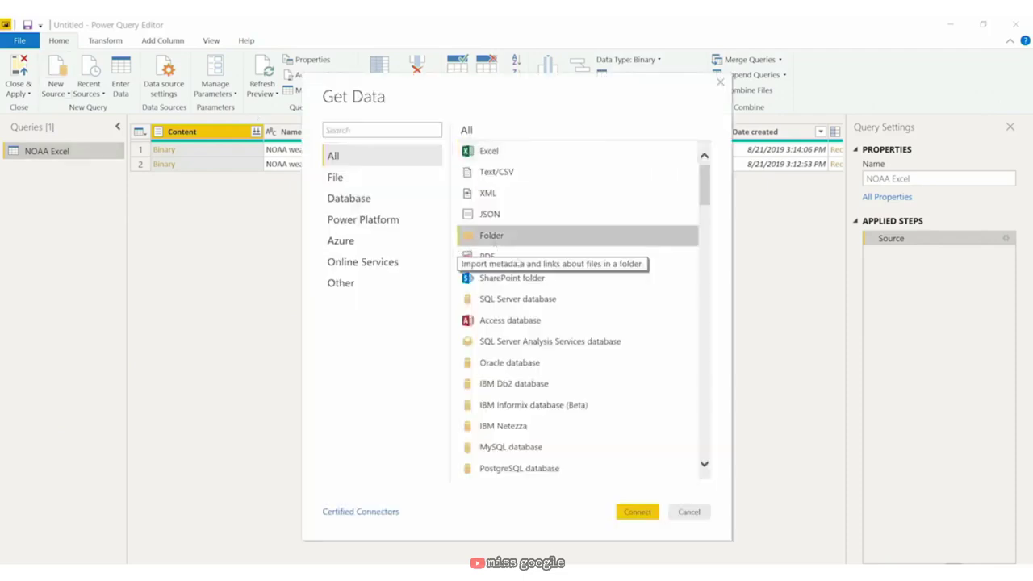
{"action": "left_click", "coordinate": [638, 511]}
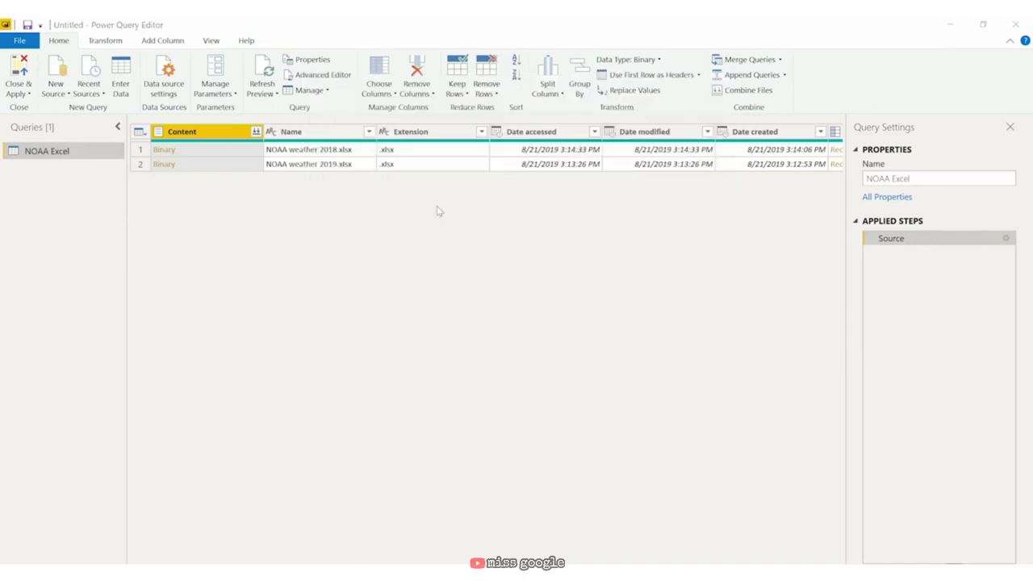
{"action": "left_click", "coordinate": [431, 288]}
{"action": "type", "text": "C:\\Users\\Helen Wall\\Desktop\\Exercise Files\\01_05"}
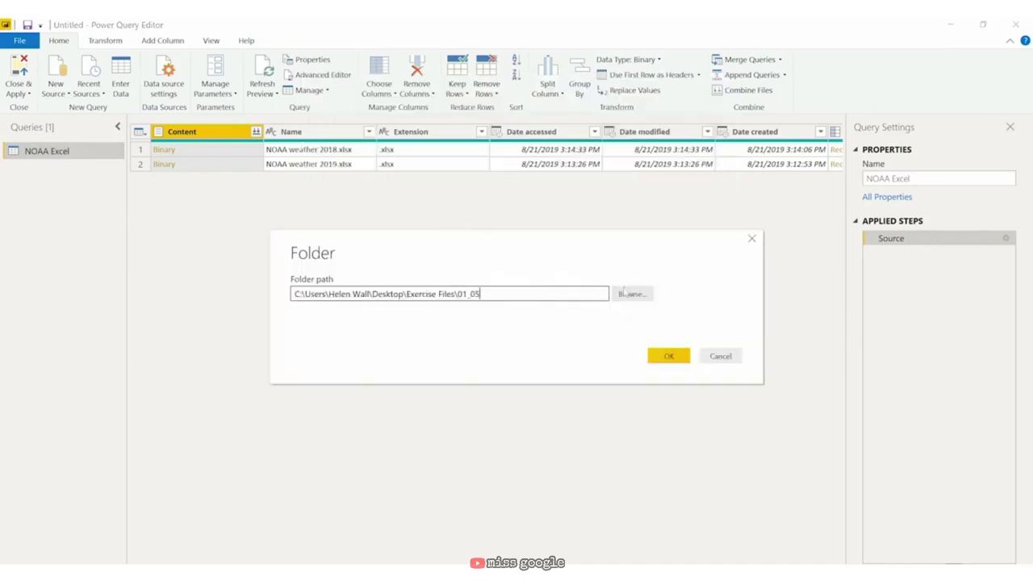
{"action": "left_click", "coordinate": [624, 292]}
{"action": "scroll", "coordinate": [529, 323], "scroll_direction": "down", "scroll_amount": 3}
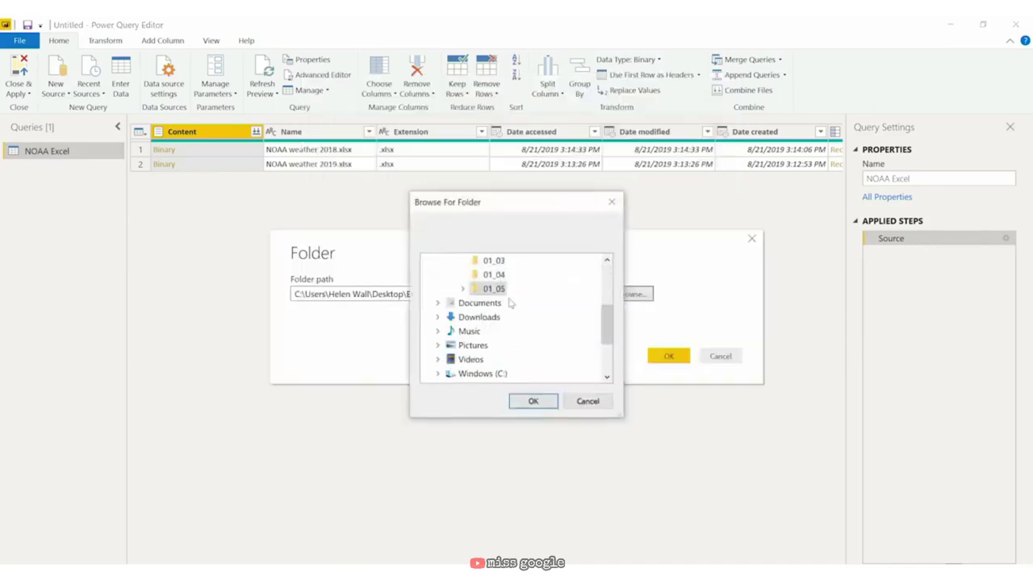
{"action": "double_click", "coordinate": [501, 289]}
{"action": "left_click", "coordinate": [518, 331]}
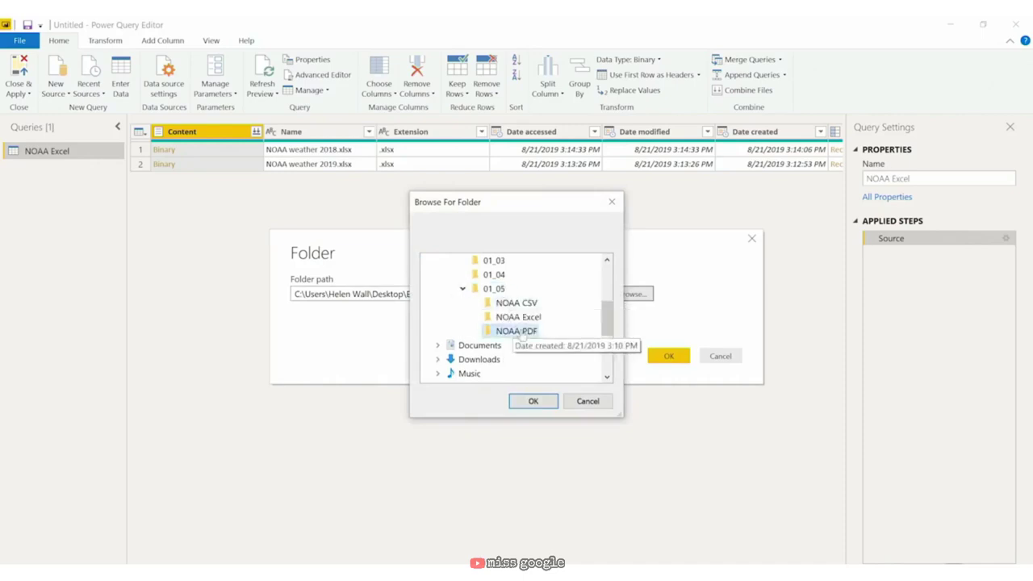
{"action": "left_click", "coordinate": [535, 402]}
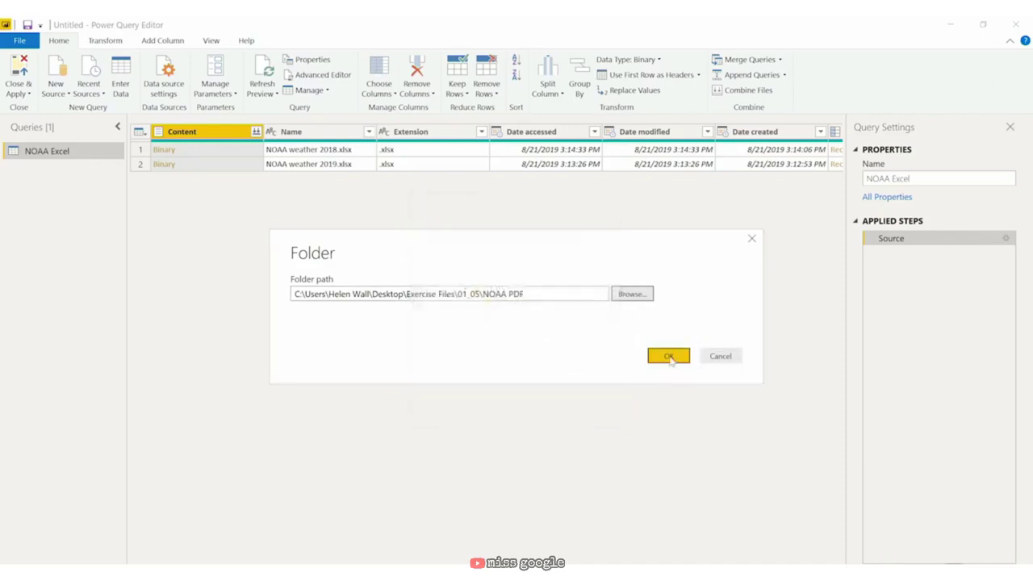
{"action": "left_click", "coordinate": [669, 357]}
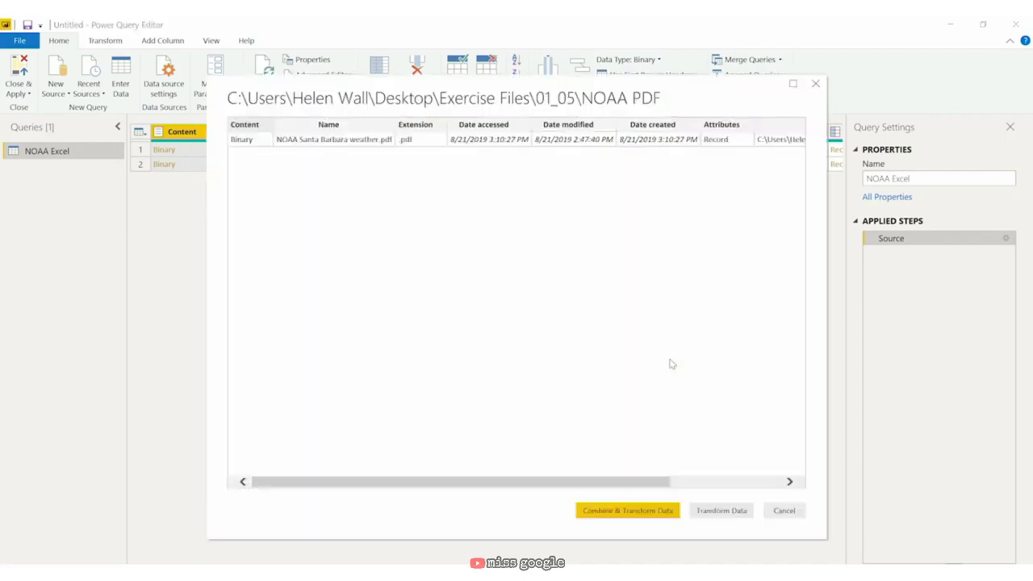
{"action": "left_click", "coordinate": [731, 512]}
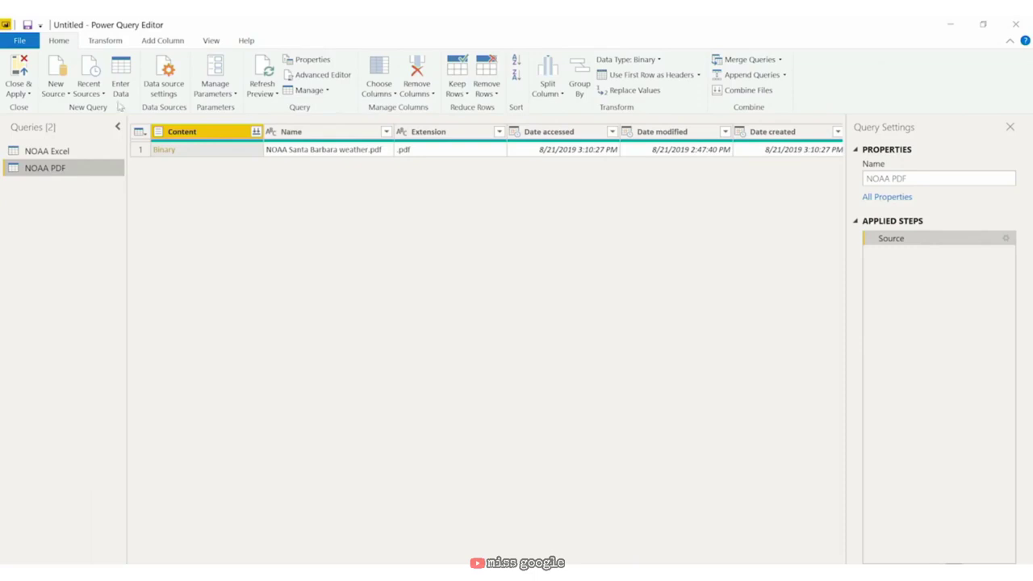
Step: Save the report as 'NOAA Excel and PDF folders' with Apply later, then advance to Cube Databases
{"action": "left_click", "coordinate": [20, 40]}
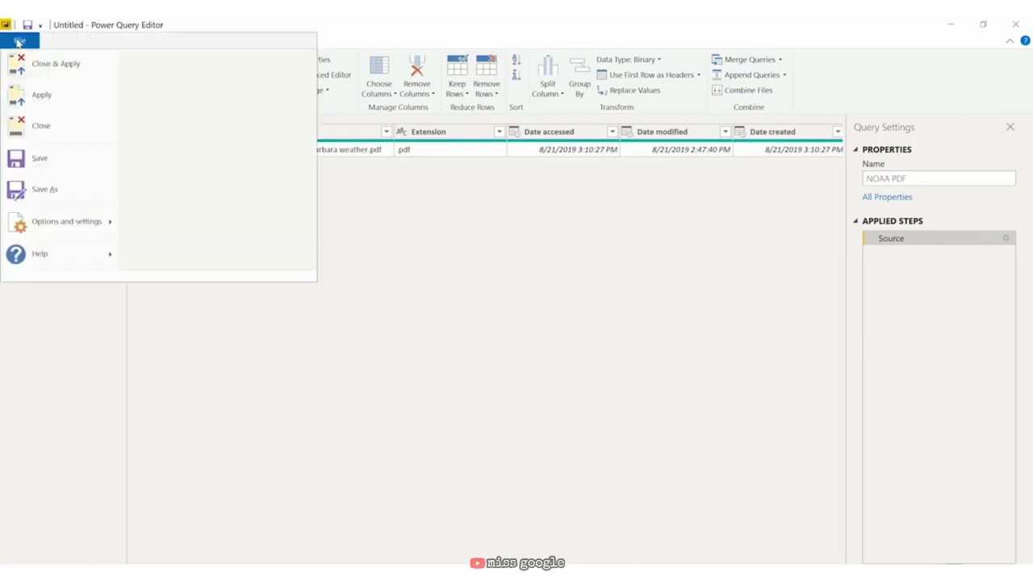
{"action": "left_click", "coordinate": [86, 198]}
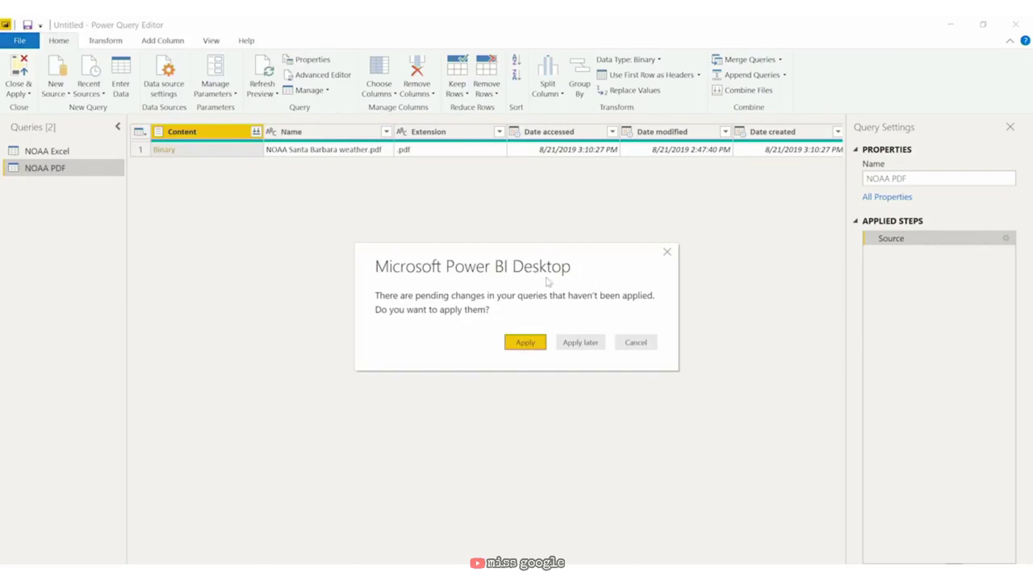
{"action": "left_click", "coordinate": [569, 342]}
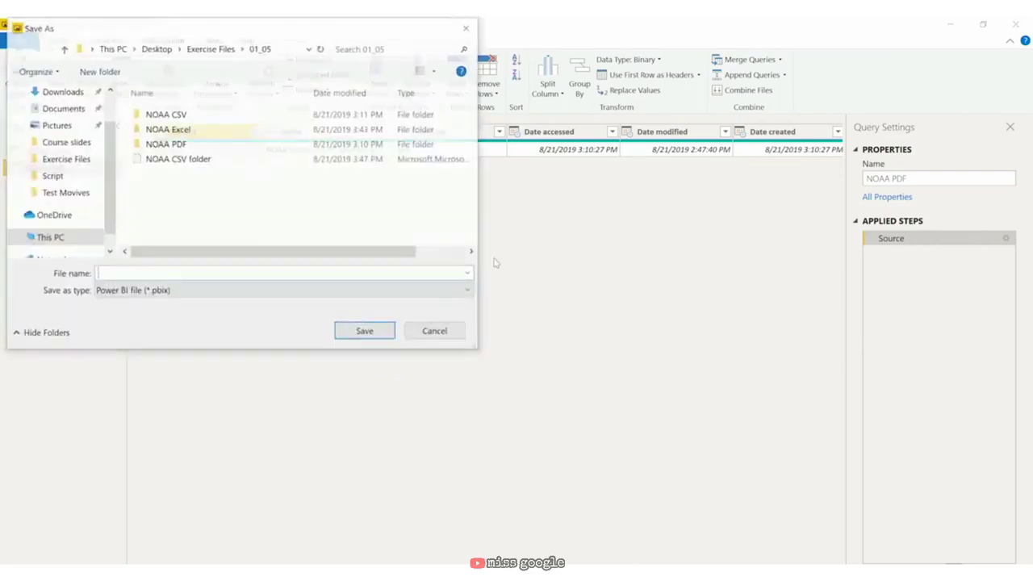
{"action": "left_click", "coordinate": [162, 274]}
{"action": "type", "text": "NOA"}
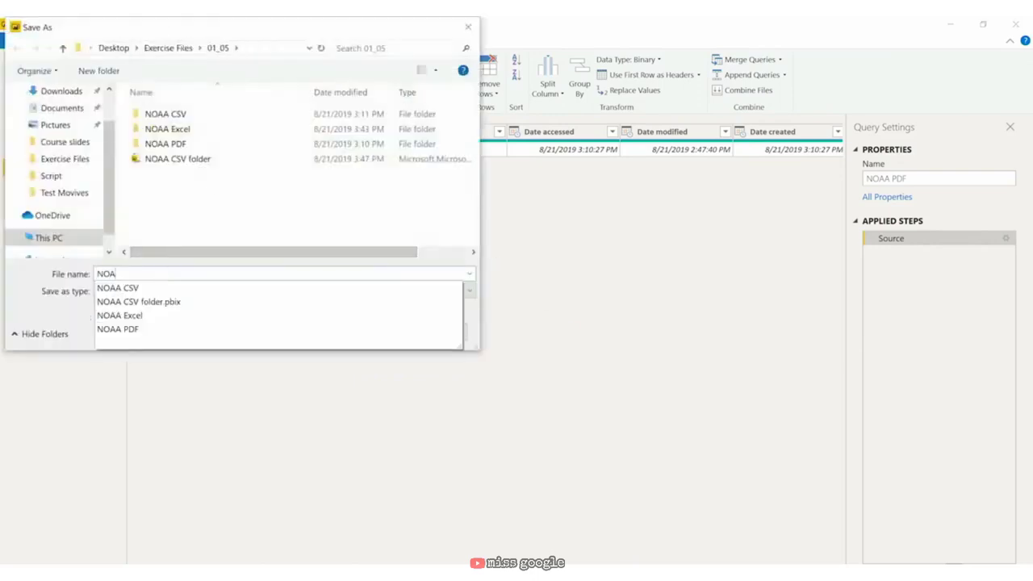
{"action": "type", "text": "A Excel and PD"}
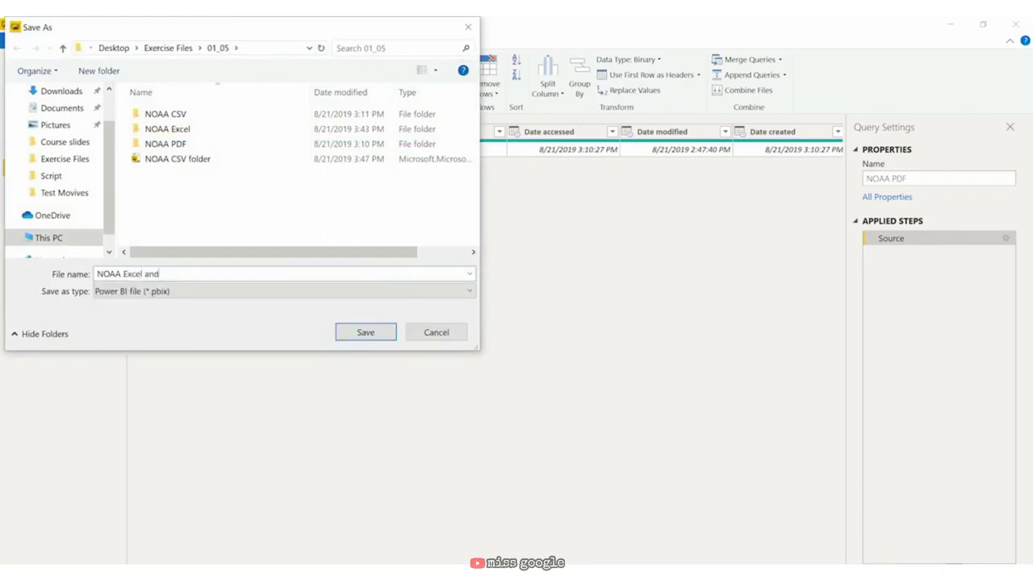
{"action": "type", "text": "F folders"}
{"action": "left_click", "coordinate": [363, 333]}
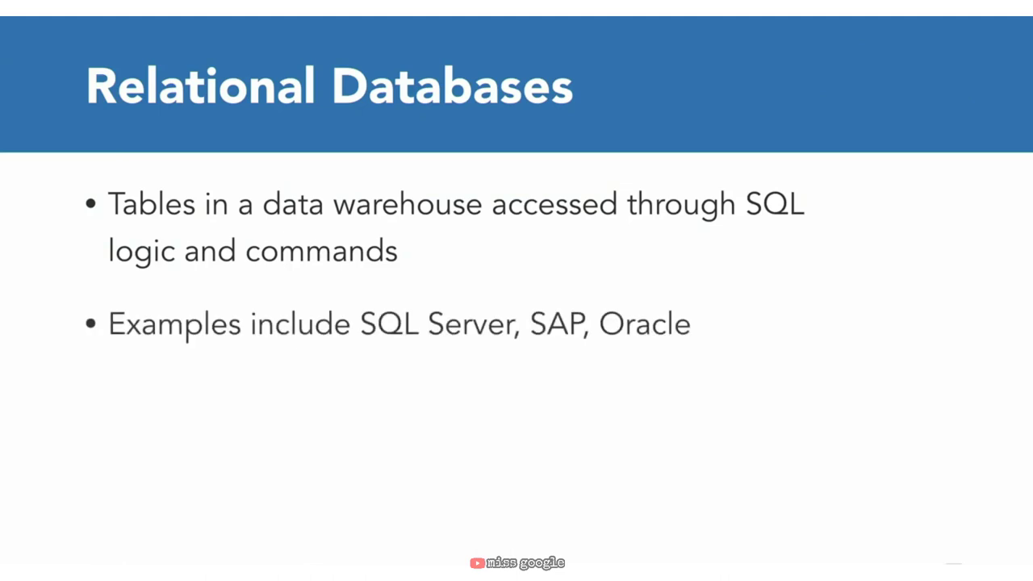
{"action": "key", "text": "Right"}
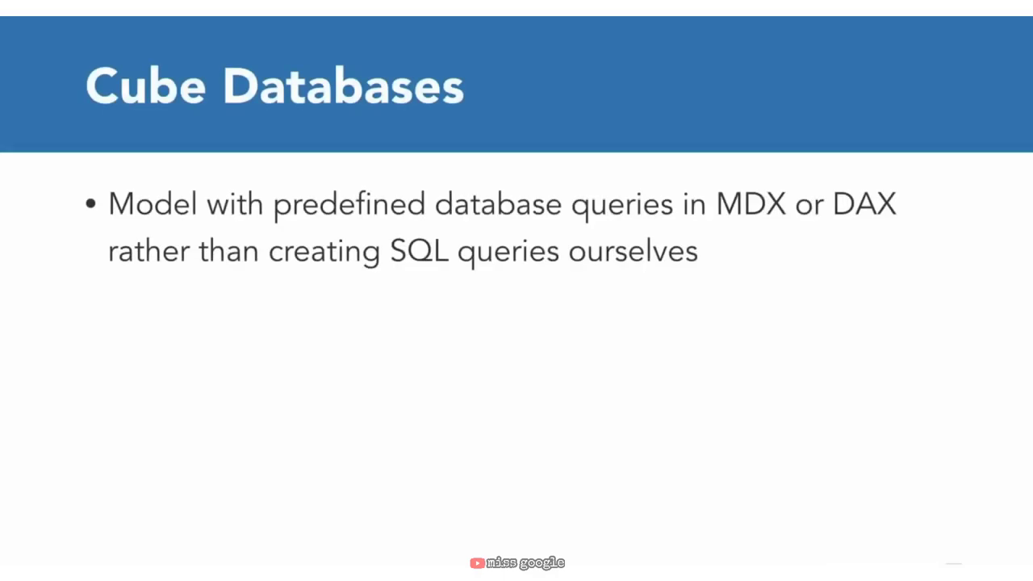
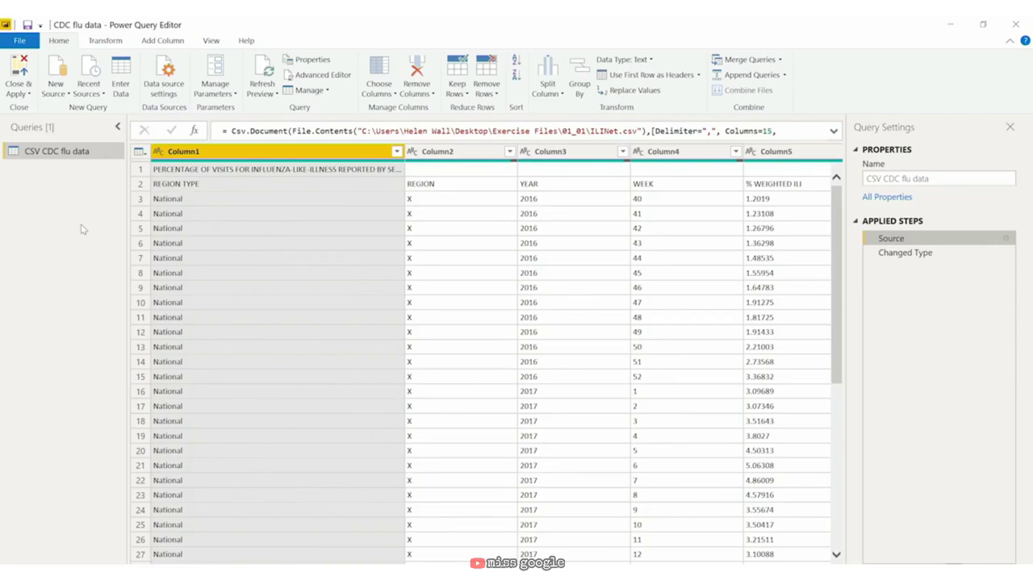
Step: Connect to the SQL Server database ilinet on the local server, keeping Import mode
{"action": "left_click", "coordinate": [58, 92]}
{"action": "left_click", "coordinate": [81, 162]}
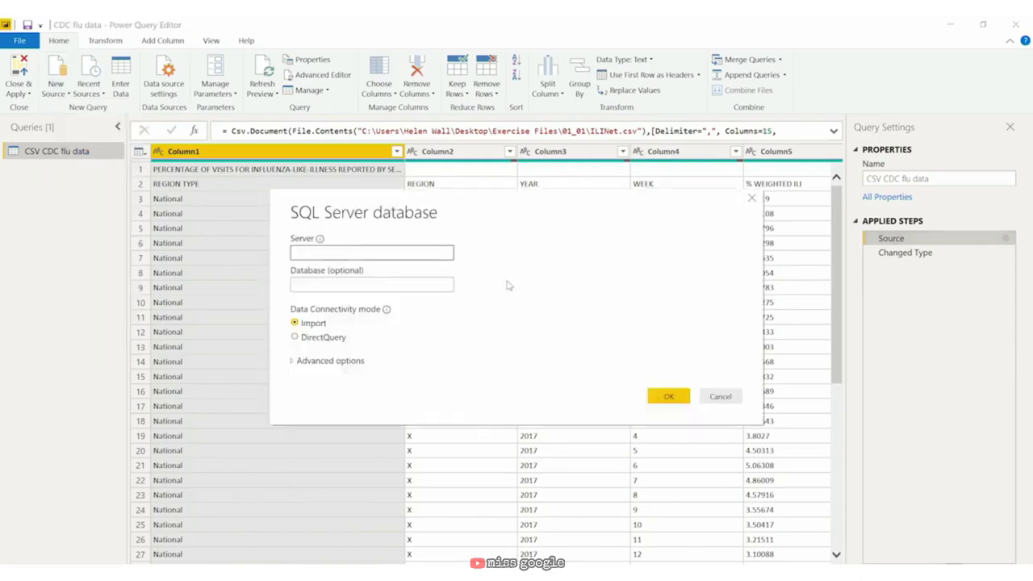
{"action": "type", "text": "CAR-BOOTH-20-PC"}
{"action": "key", "text": "Tab"}
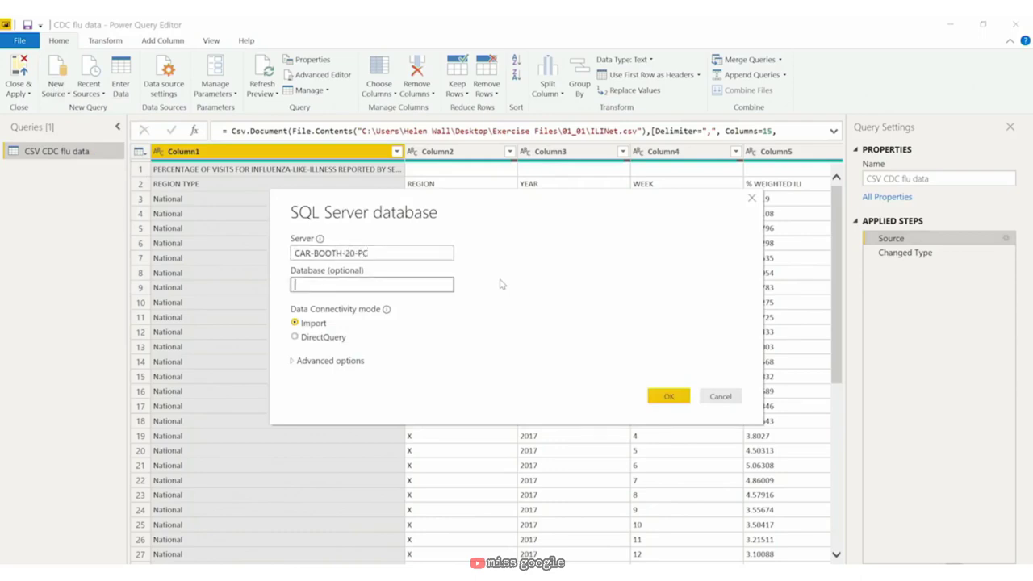
{"action": "type", "text": "ilinet"}
{"action": "left_click", "coordinate": [294, 362]}
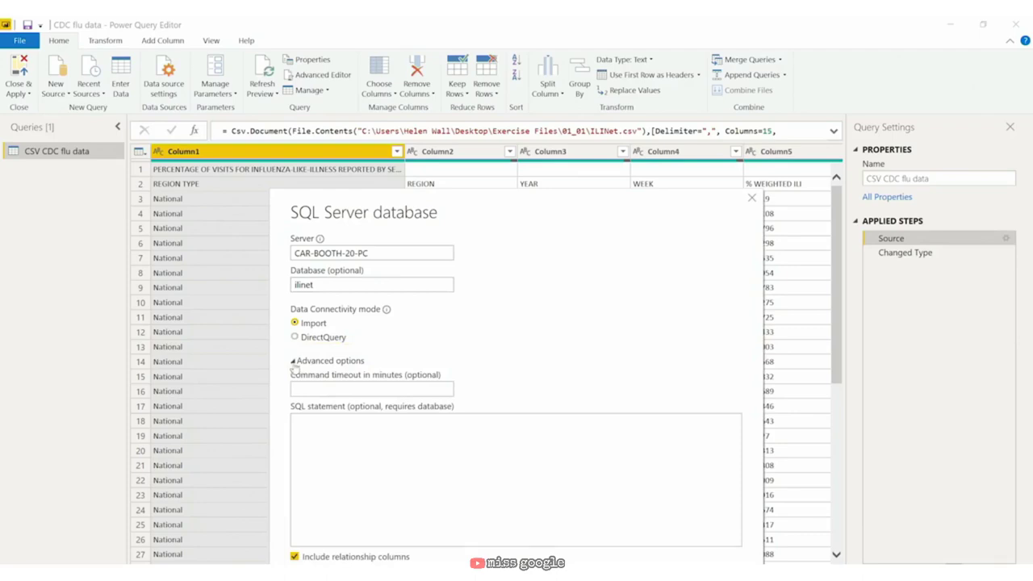
{"action": "left_click", "coordinate": [294, 363]}
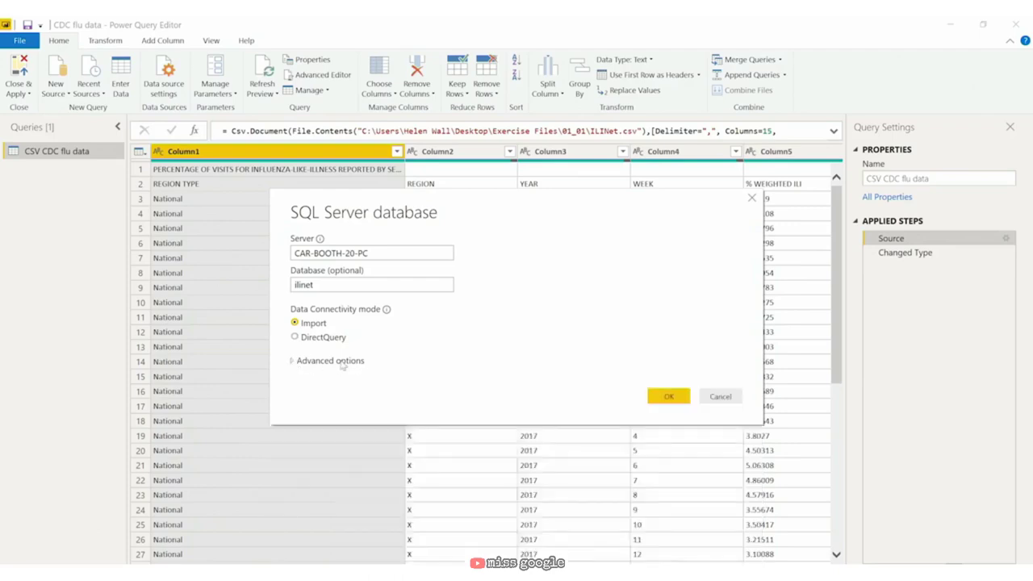
{"action": "left_click", "coordinate": [669, 397]}
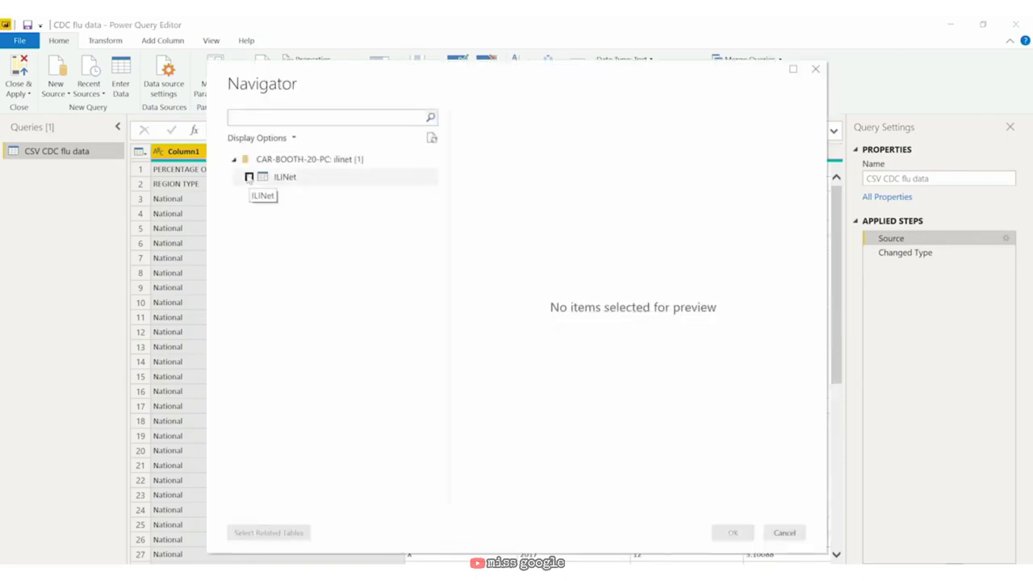
Step: Tick the ILINet table in Navigator and load it as a second query
{"action": "left_click", "coordinate": [249, 177]}
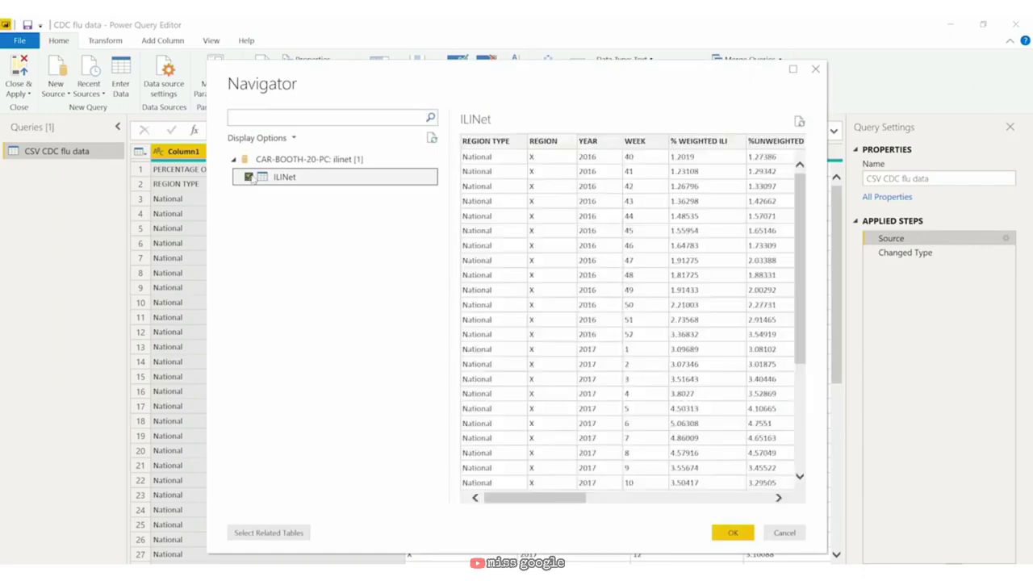
{"action": "left_click", "coordinate": [733, 532]}
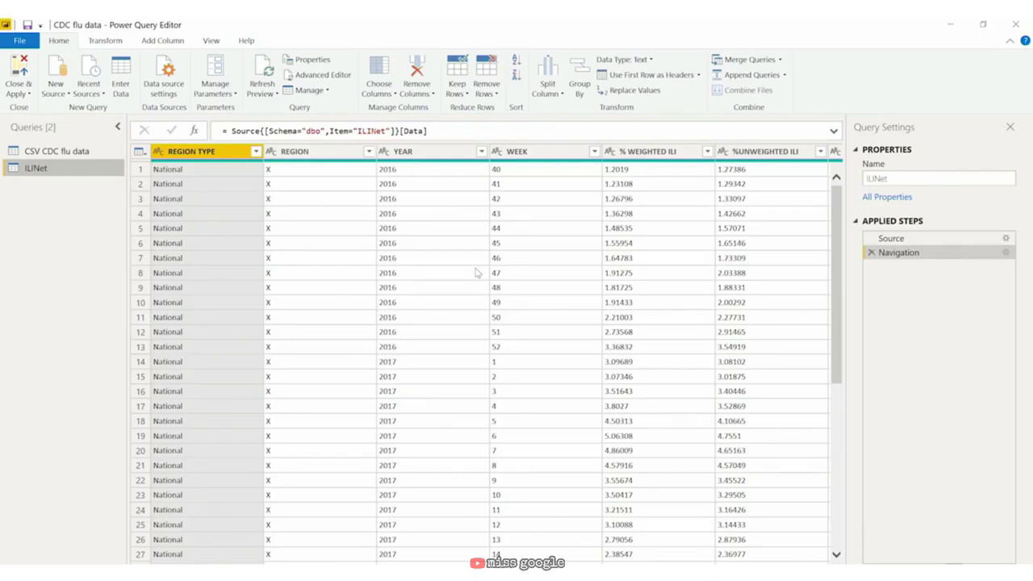
Step: Browse the Database, Other and Azure connector lists, then choose SQL Server Analysis Services database
{"action": "left_click", "coordinate": [54, 89]}
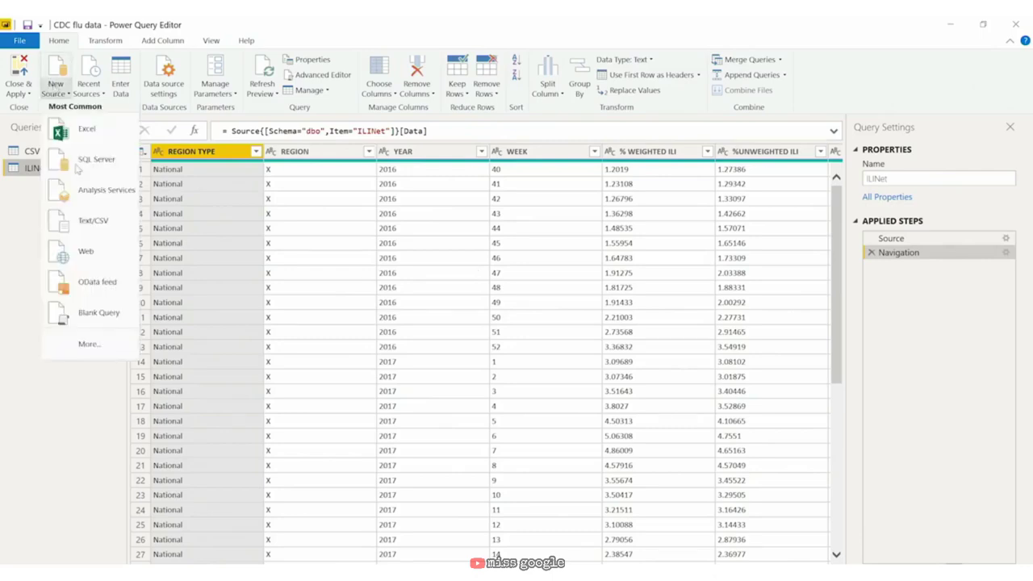
{"action": "left_click", "coordinate": [90, 345]}
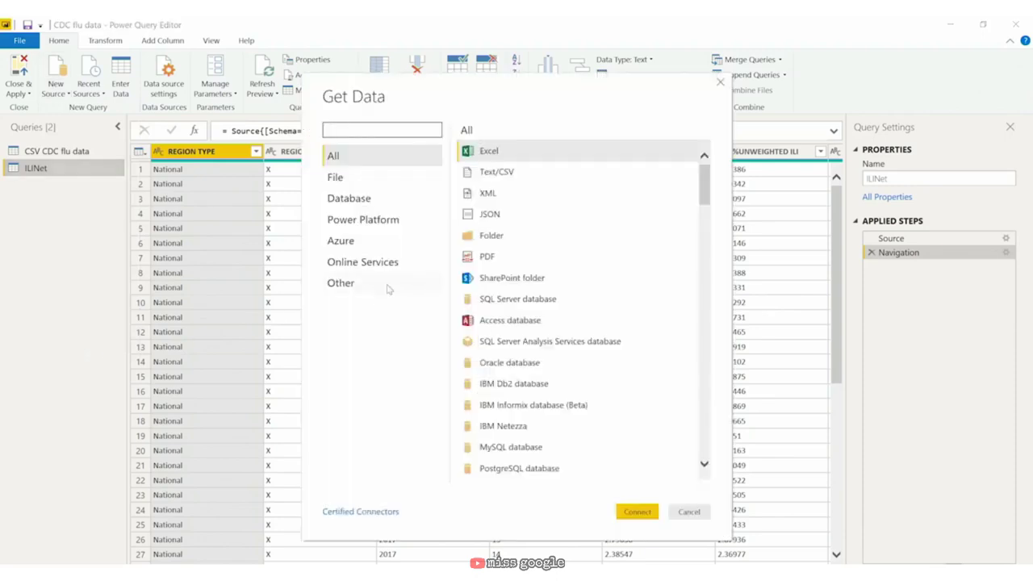
{"action": "left_click", "coordinate": [392, 202]}
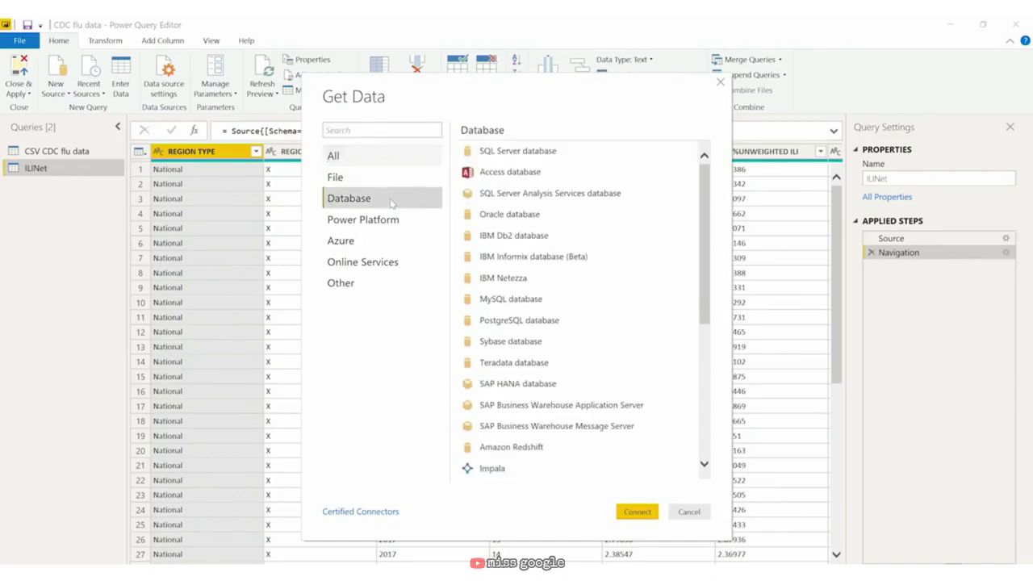
{"action": "left_click", "coordinate": [362, 286]}
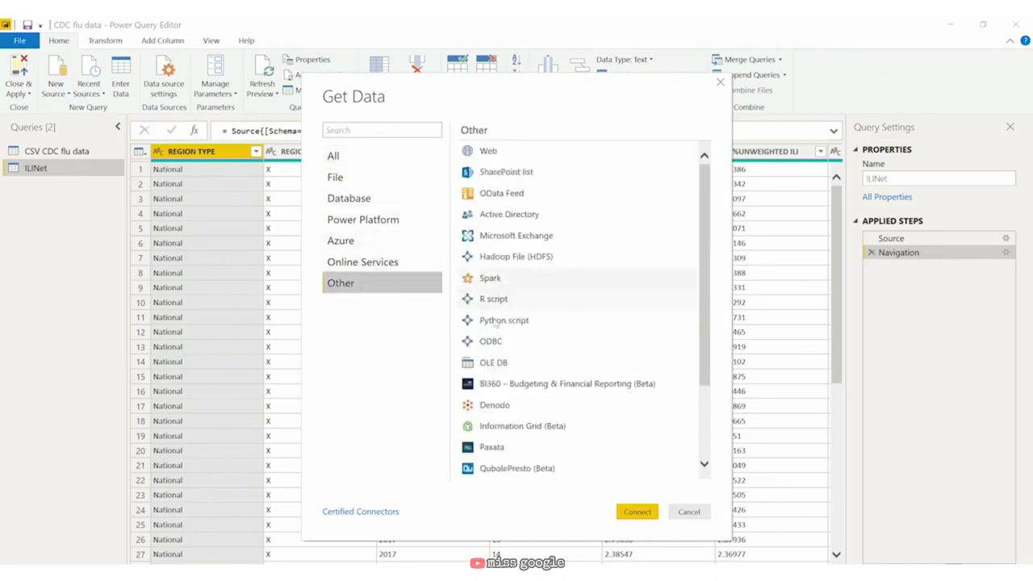
{"action": "left_click", "coordinate": [415, 237]}
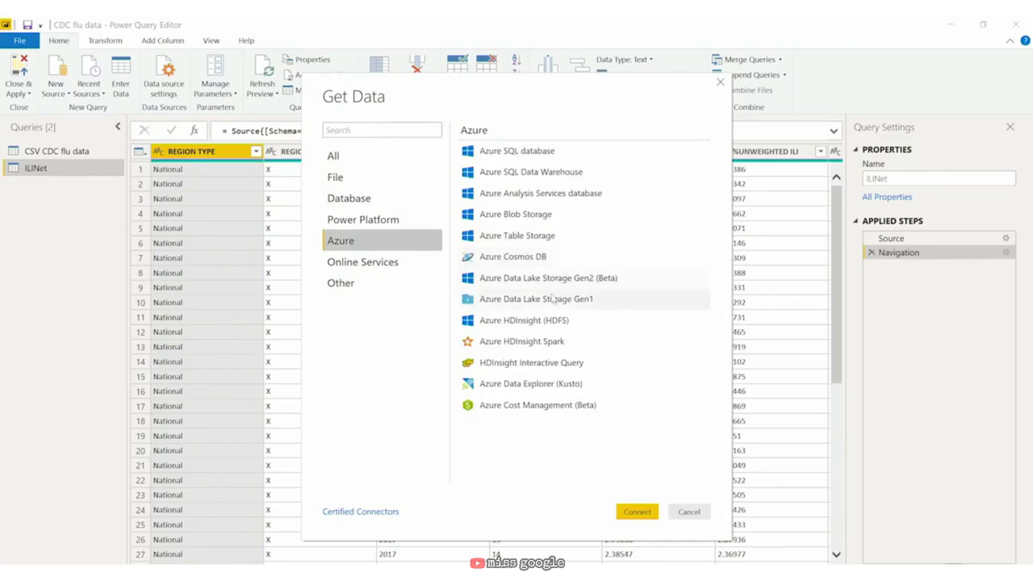
{"action": "left_click", "coordinate": [360, 200]}
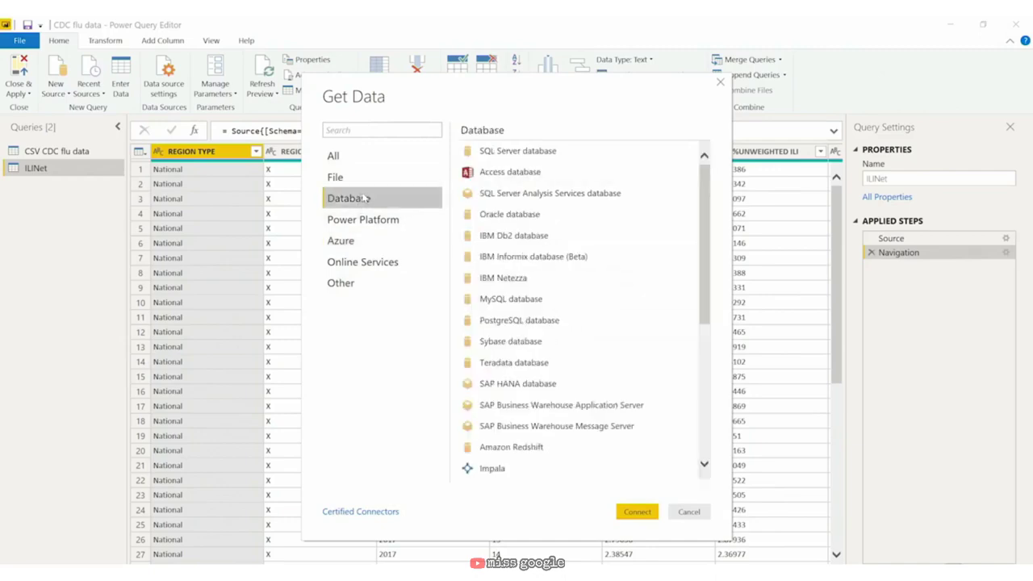
{"action": "left_click", "coordinate": [569, 194]}
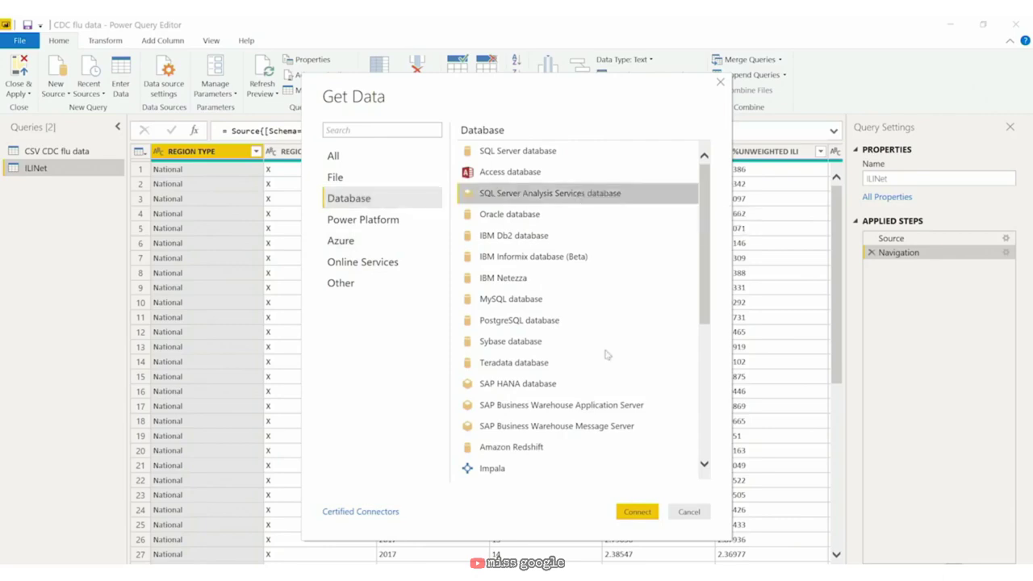
{"action": "left_click", "coordinate": [636, 512]}
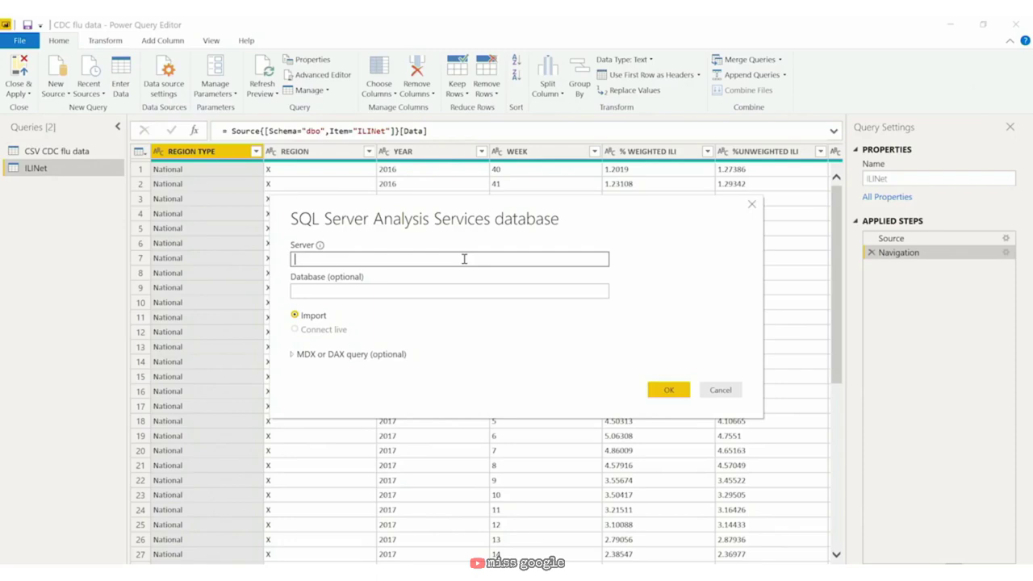
Step: Expand the optional MDX or DAX query box, then dismiss the Analysis Services dialog unconnected
{"action": "left_click", "coordinate": [294, 355]}
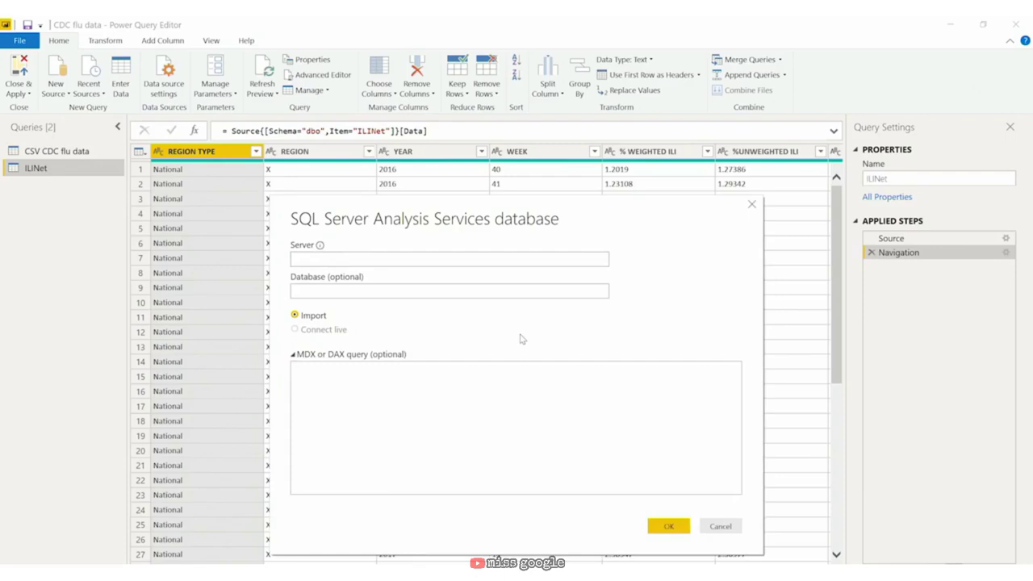
{"action": "mouse_move", "coordinate": [297, 332]}
{"action": "left_click", "coordinate": [751, 205]}
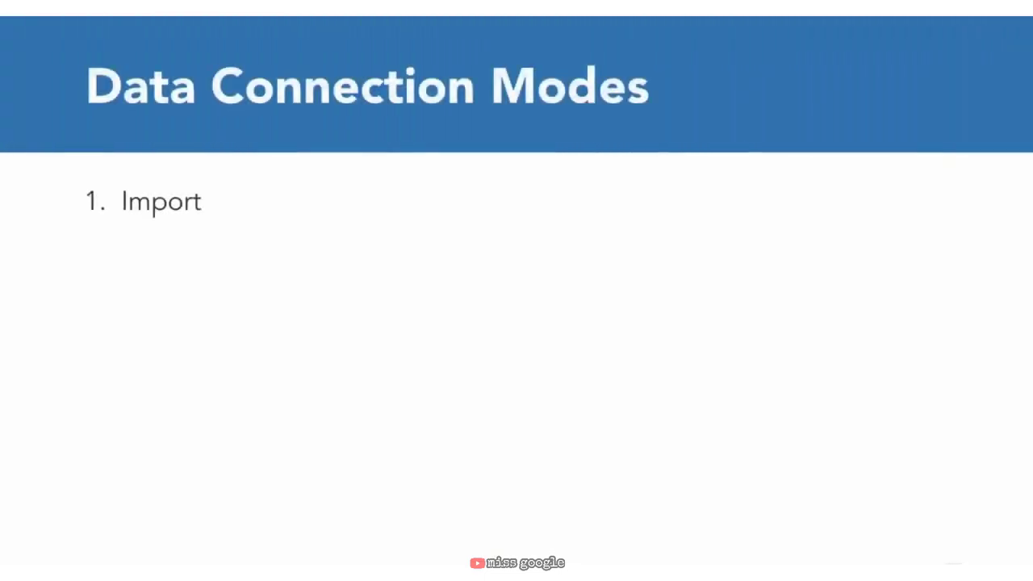
Step: Advance the slide builds to reveal the remaining connection modes through Push
{"action": "key", "text": "Right"}
{"action": "key", "text": "Right"}
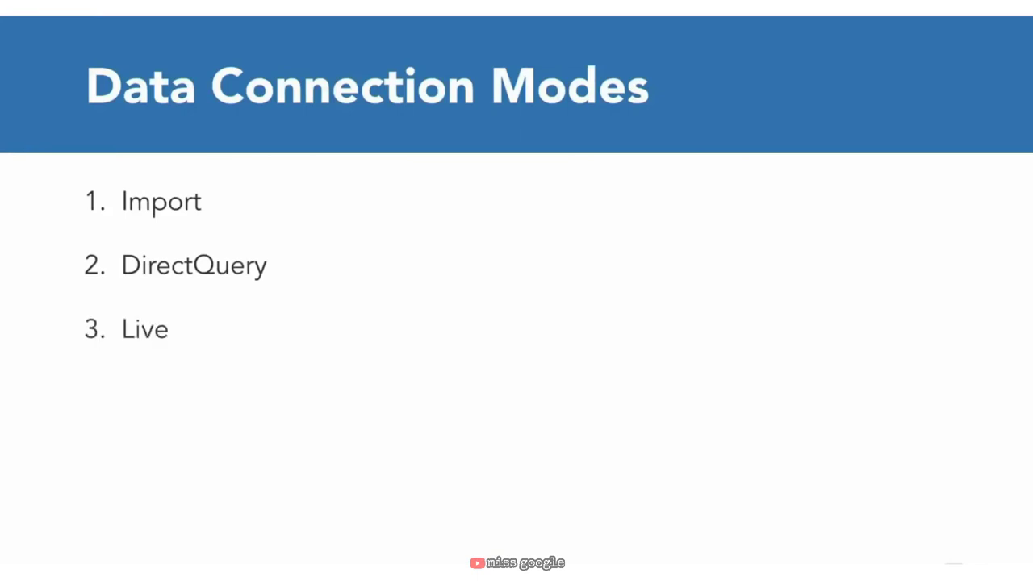
{"action": "key", "text": "Right"}
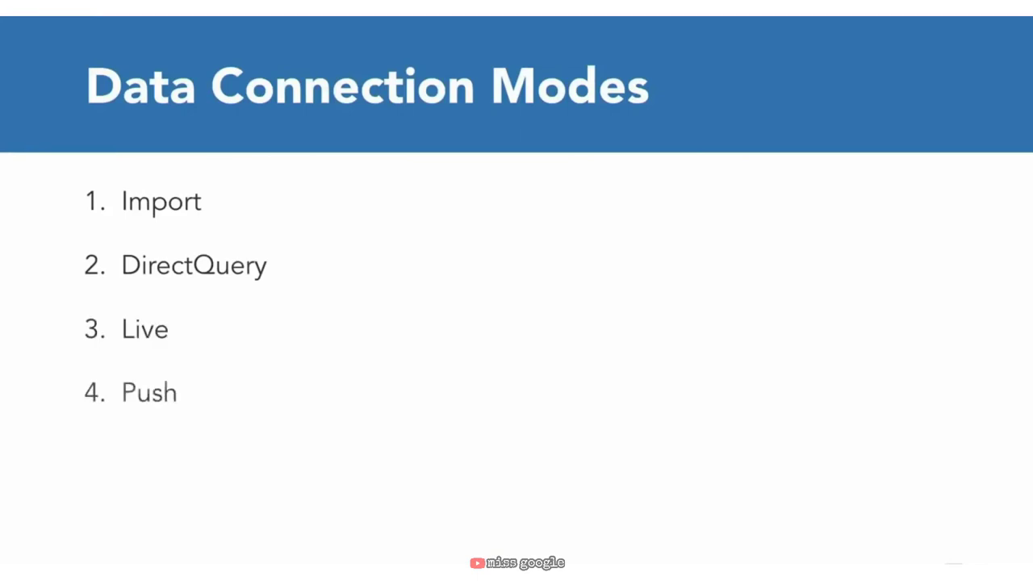
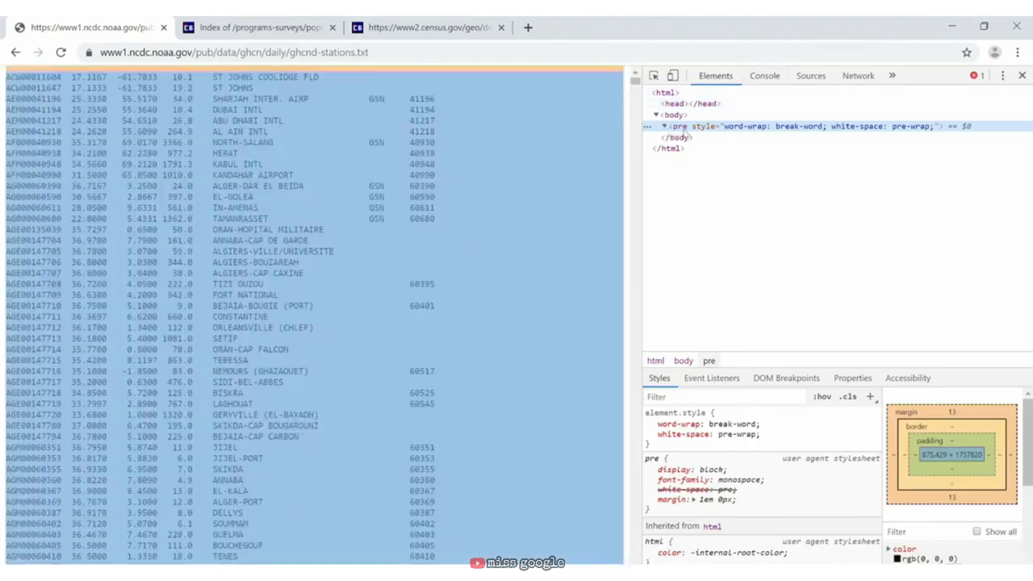
Step: Inspect the zcta_county_rel_10.txt file's ZCTA5 and GEOID column headers, then the census geocodes listing
{"action": "left_click", "coordinate": [661, 127]}
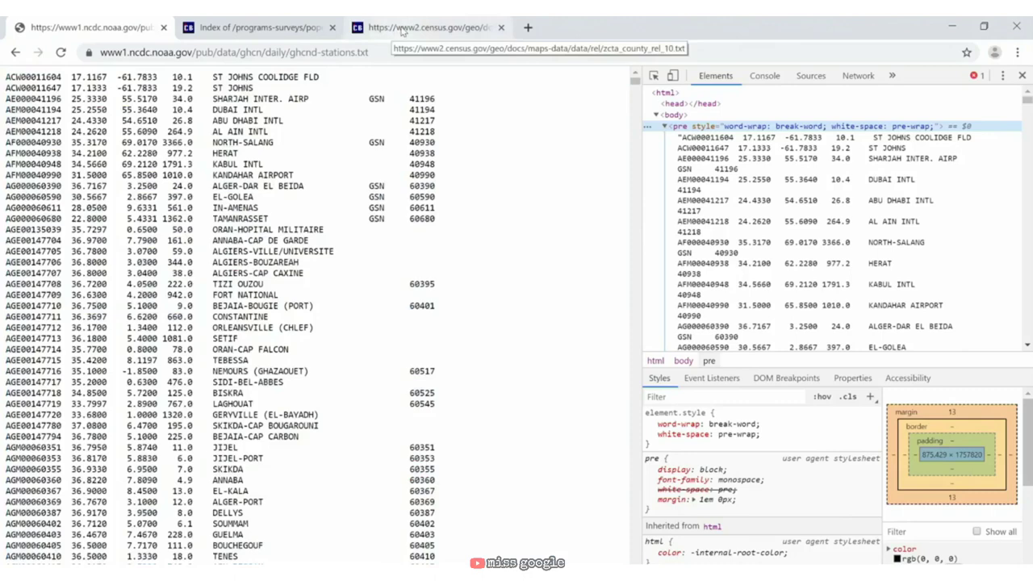
{"action": "left_click", "coordinate": [402, 29]}
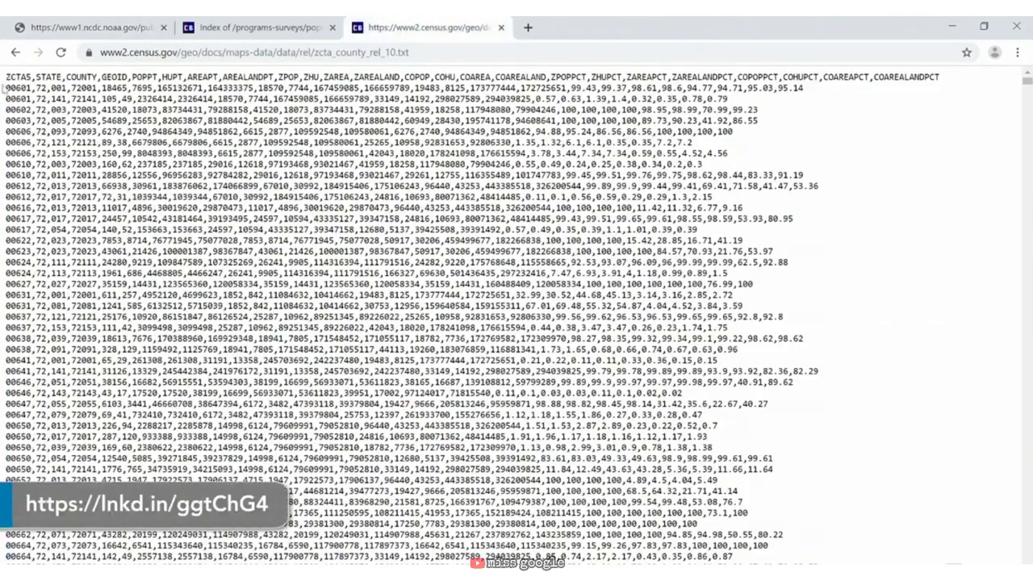
{"action": "left_click_drag", "start_coordinate": [7, 77], "coordinate": [32, 76]}
{"action": "left_click_drag", "start_coordinate": [102, 77], "coordinate": [127, 77]}
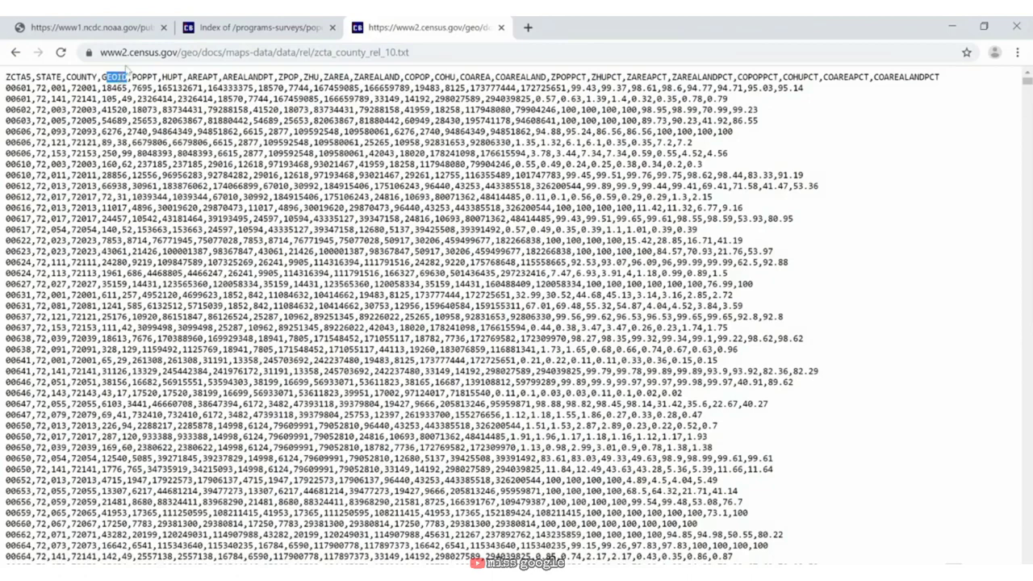
{"action": "left_click", "coordinate": [227, 29]}
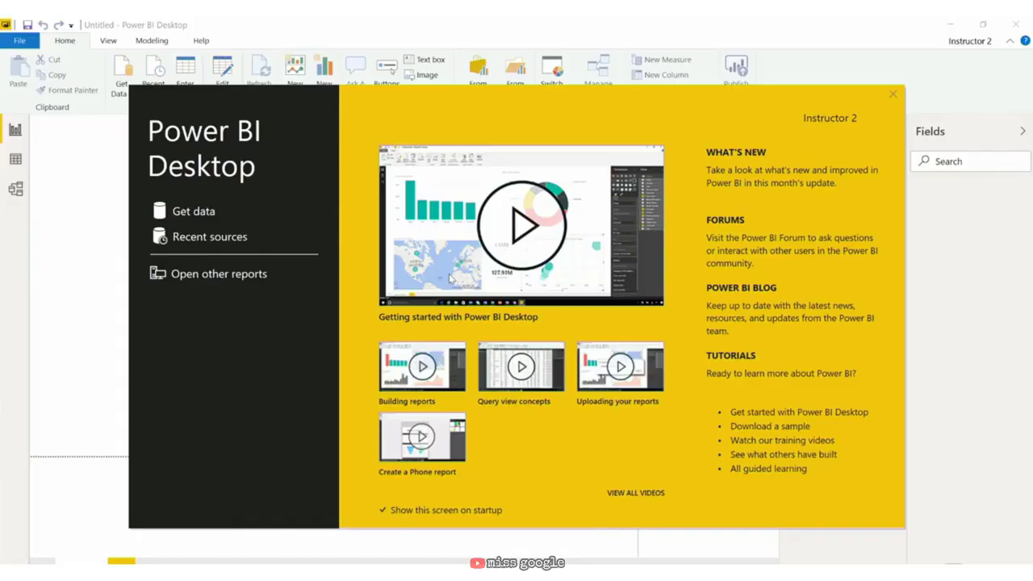
Step: Connect anonymously to the pasted NOAA ghcnd-stations.txt address through the Web connector
{"action": "left_click", "coordinate": [194, 212]}
{"action": "type", "text": "w"}
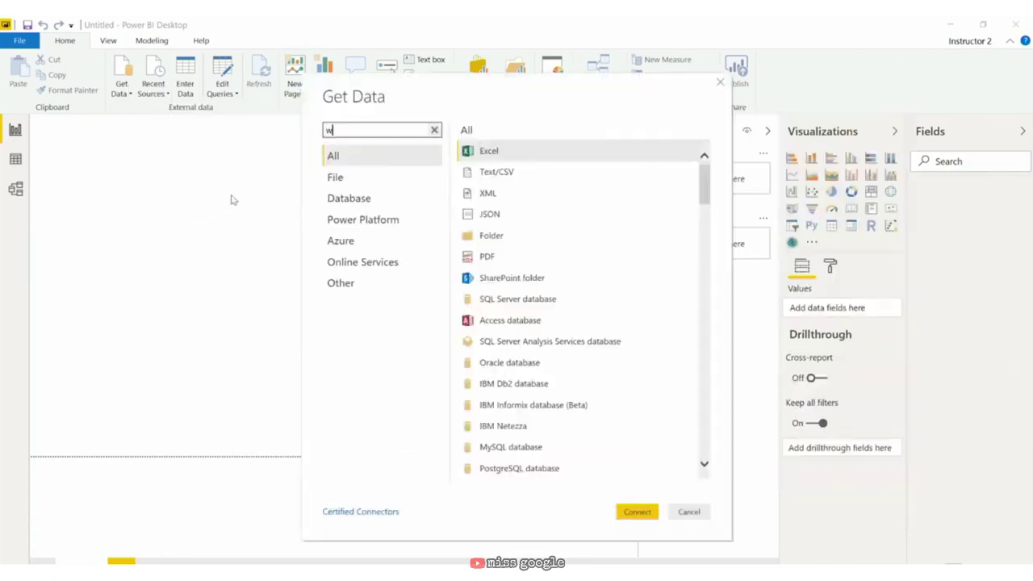
{"action": "type", "text": "eb"}
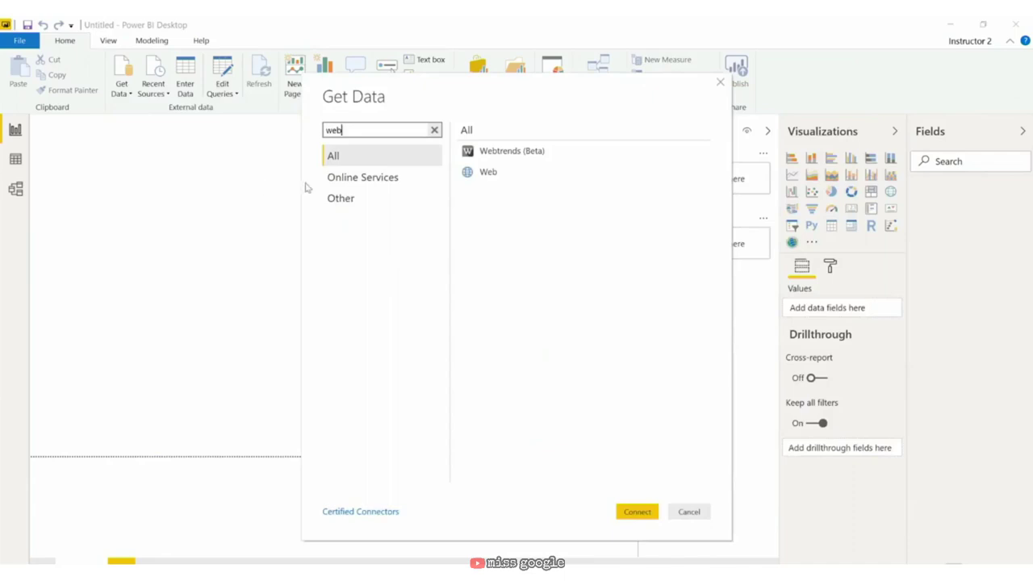
{"action": "left_click", "coordinate": [341, 198]}
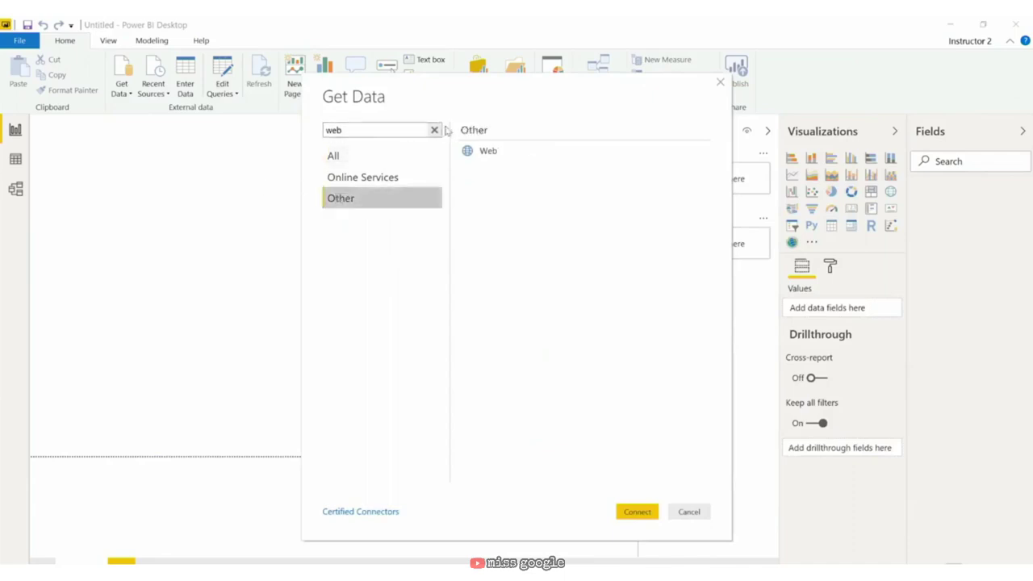
{"action": "double_click", "coordinate": [488, 150]}
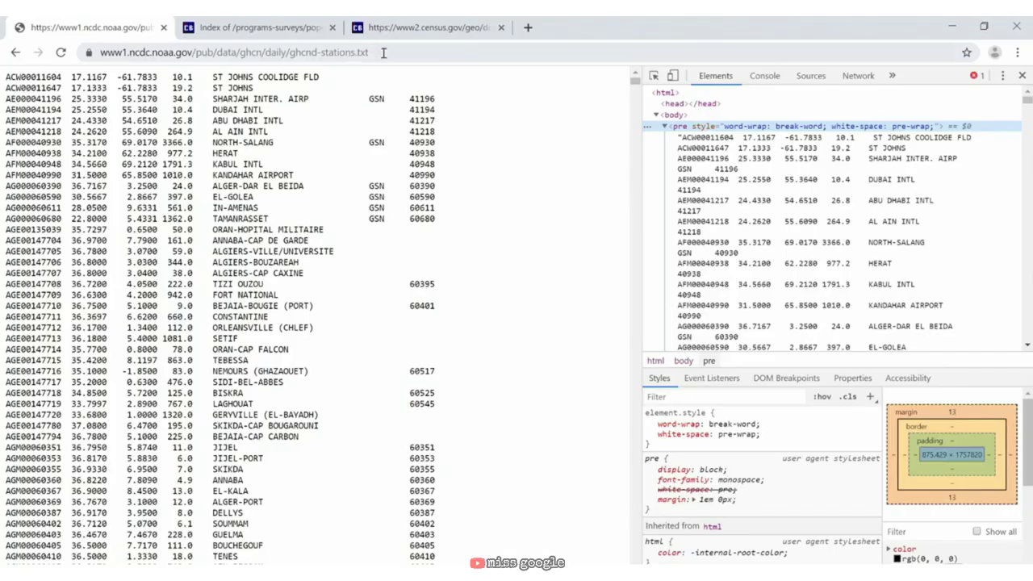
{"action": "left_click", "coordinate": [384, 53]}
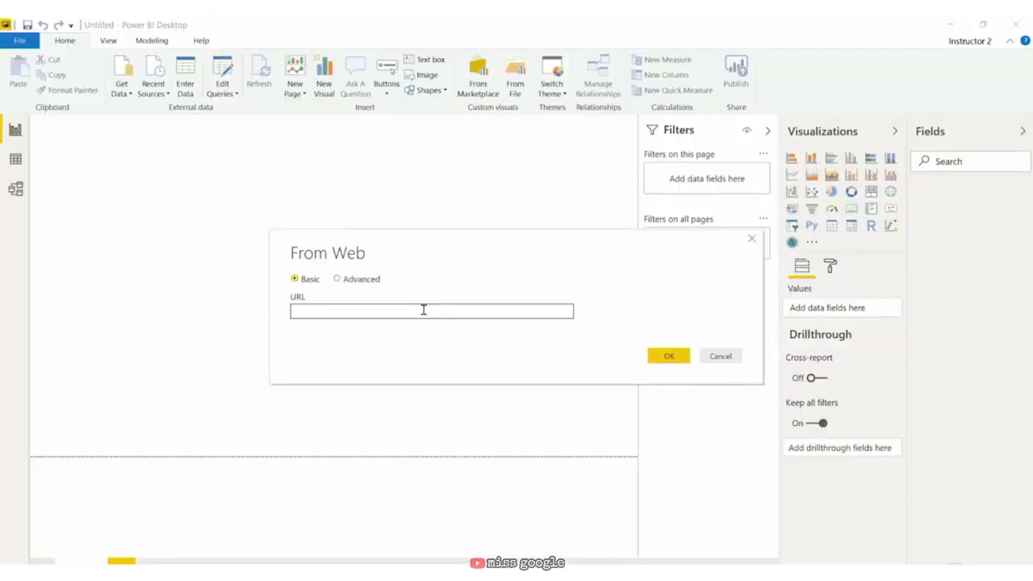
{"action": "type", "text": "https://www1.ncdc.noaa.gov/pub/data/ghcn/daily/ghcnd-stations.txt"}
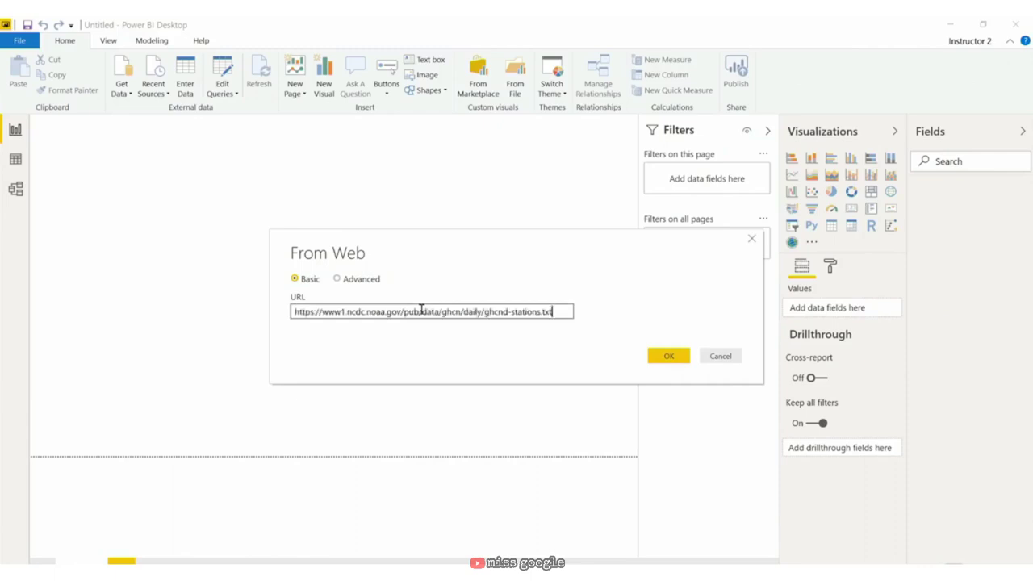
{"action": "left_click", "coordinate": [665, 357]}
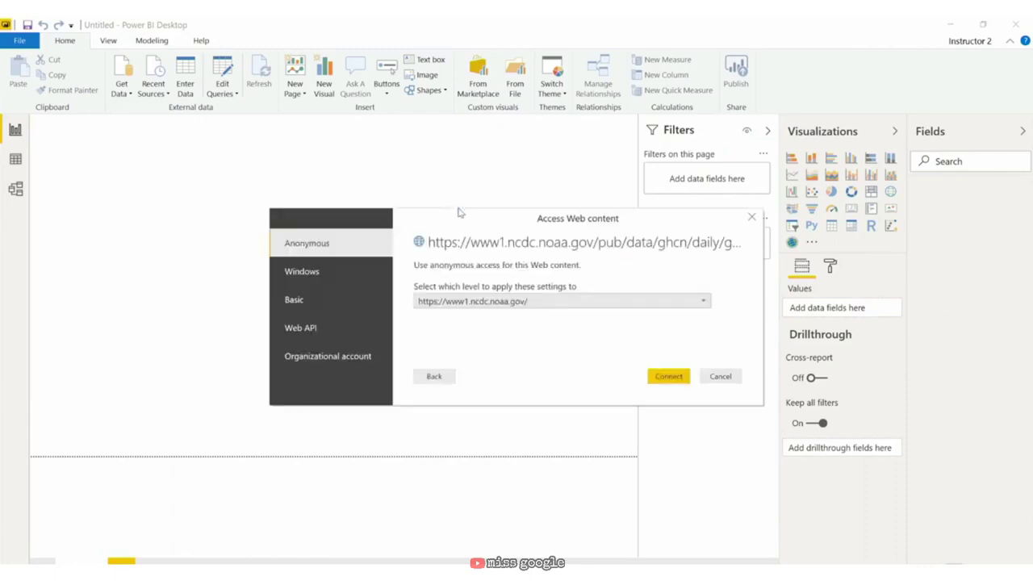
{"action": "left_click", "coordinate": [669, 377]}
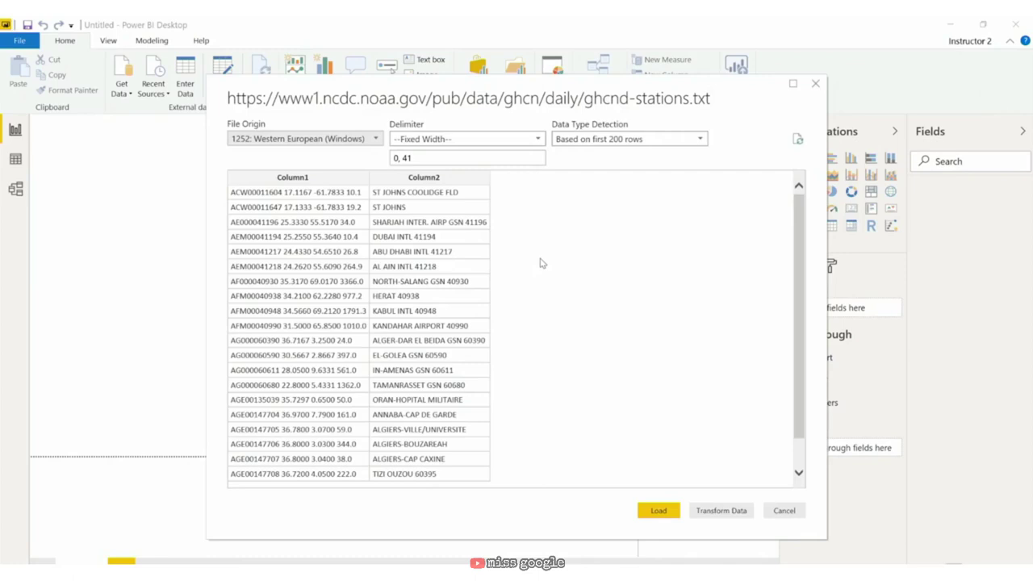
Step: Send the fixed-width ghcnd-stations preview (breaks 0, 41) into Power Query
{"action": "double_click", "coordinate": [408, 159]}
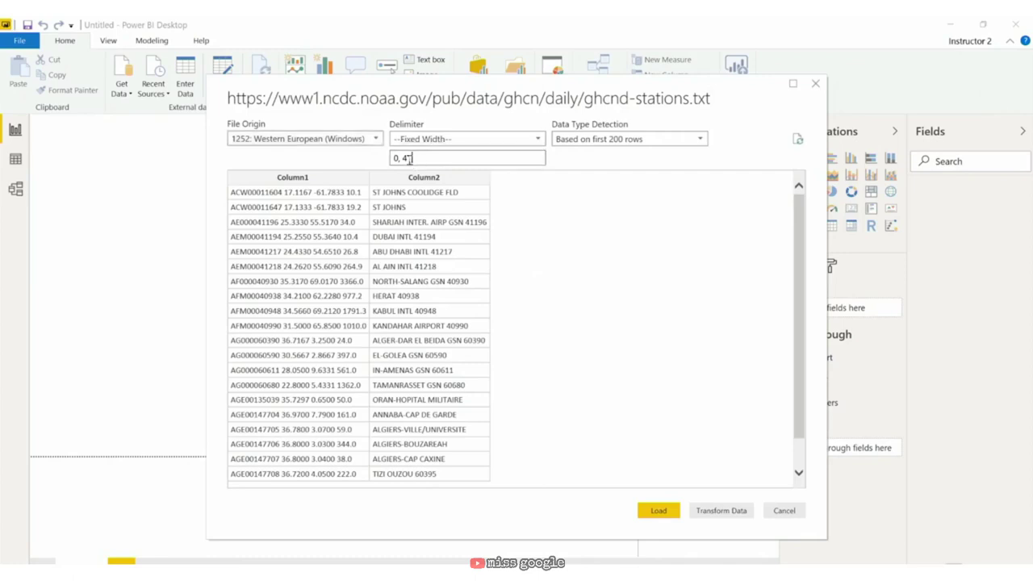
{"action": "left_click", "coordinate": [735, 513]}
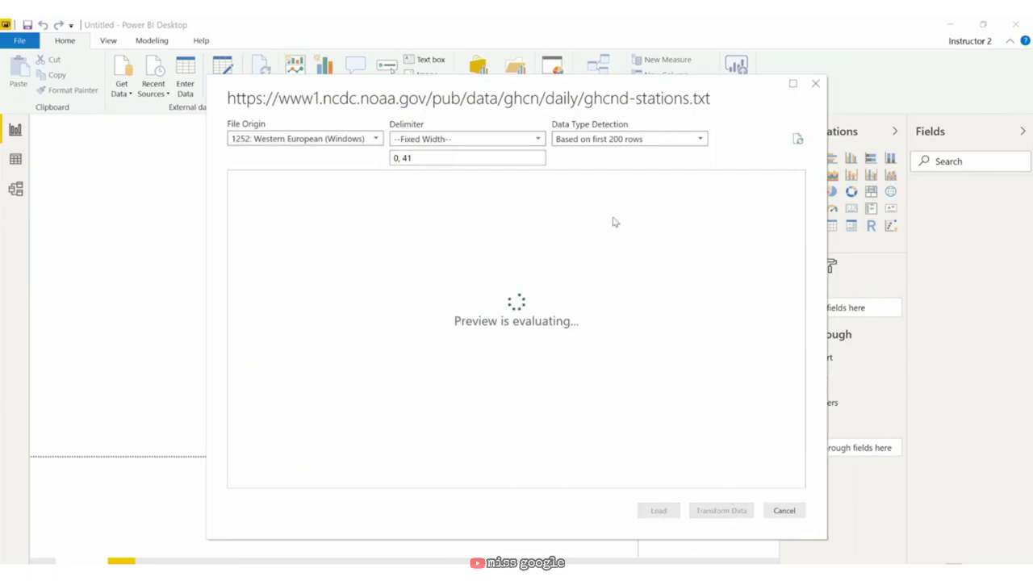
{"action": "left_click", "coordinate": [720, 510]}
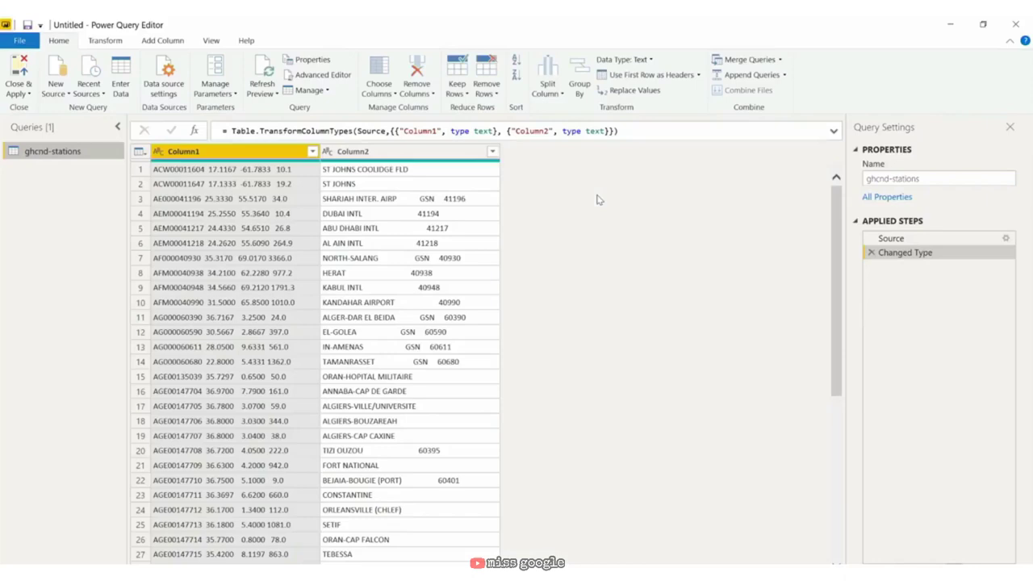
Step: Set the Source step to open the file as a Text File, then widen Column1
{"action": "left_click", "coordinate": [915, 241]}
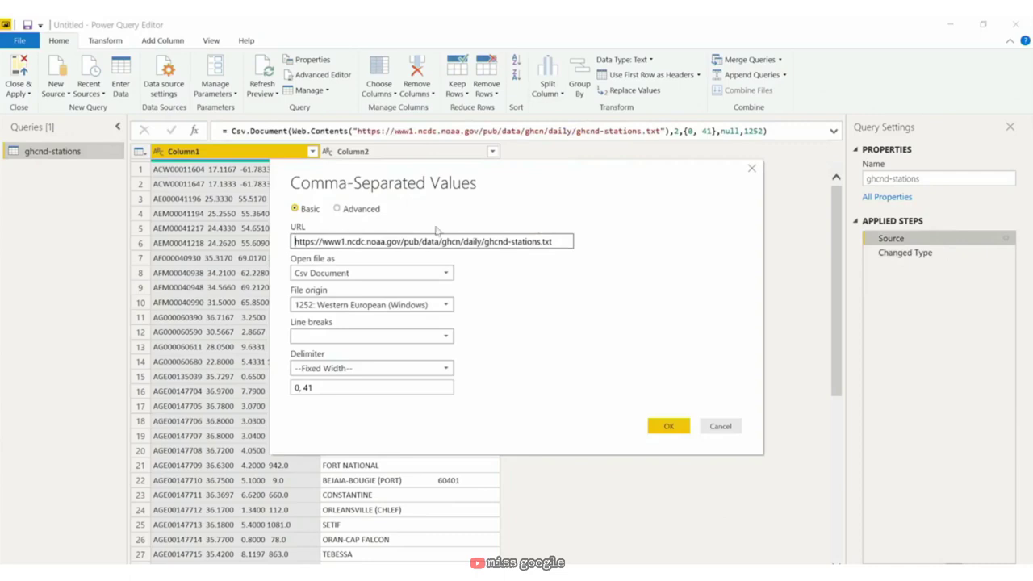
{"action": "left_click", "coordinate": [357, 273]}
{"action": "left_click", "coordinate": [357, 346]}
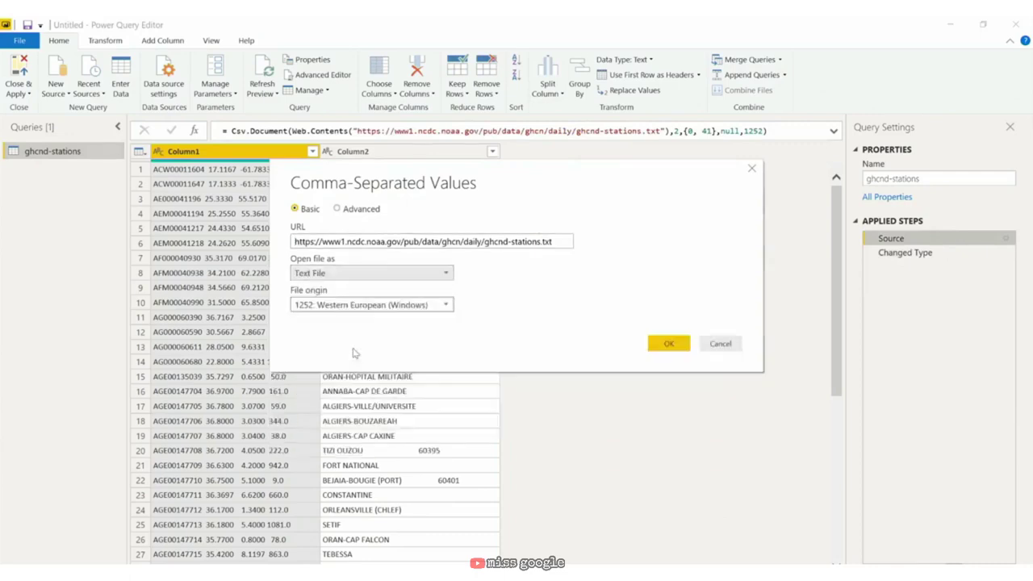
{"action": "left_click", "coordinate": [666, 342]}
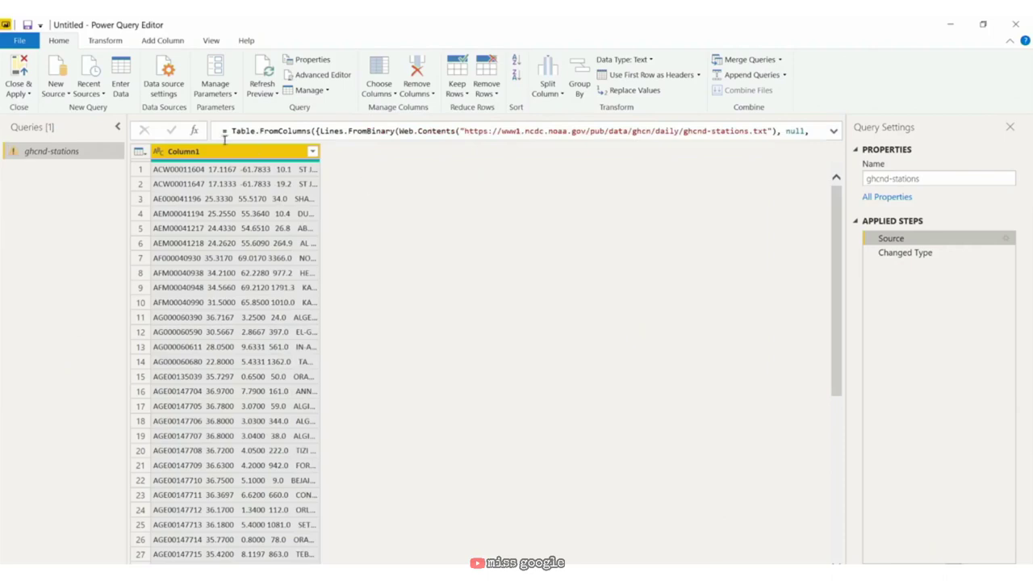
{"action": "left_click_drag", "start_coordinate": [320, 151], "coordinate": [669, 196]}
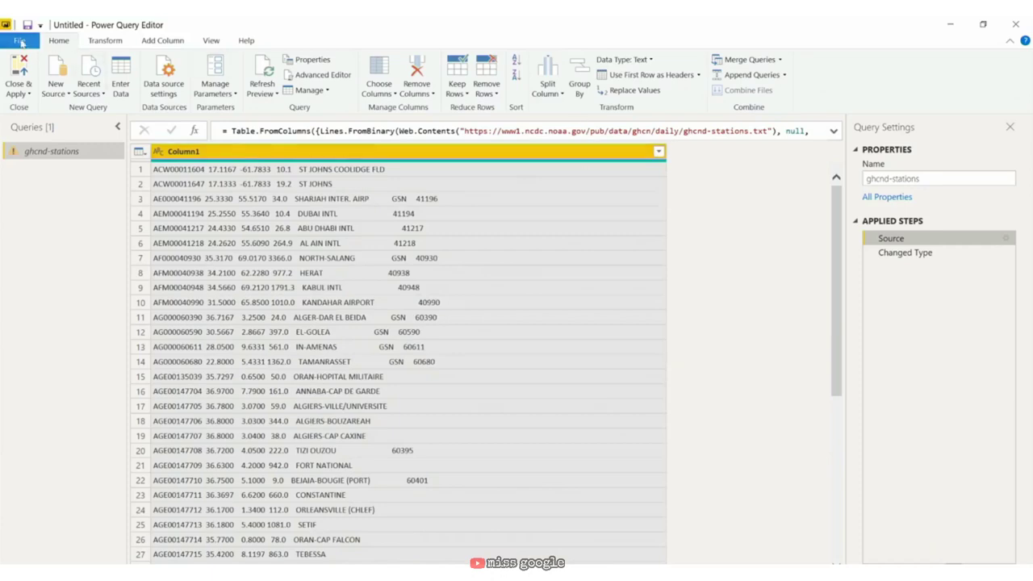
Step: Save the report under the new file name 'NOAA station list'
{"action": "left_click", "coordinate": [21, 42]}
{"action": "left_click", "coordinate": [48, 189]}
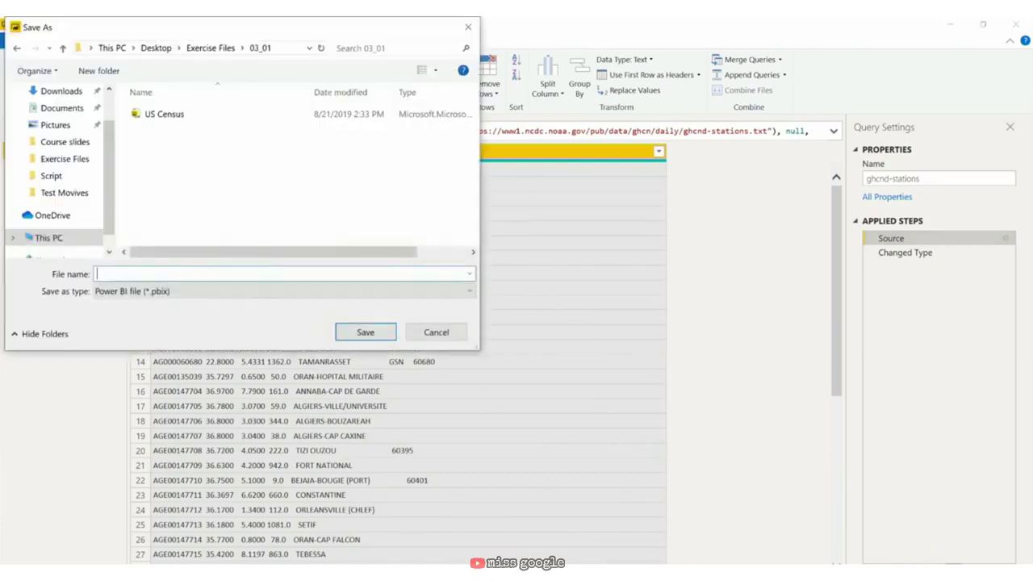
{"action": "type", "text": "NOAA station list"}
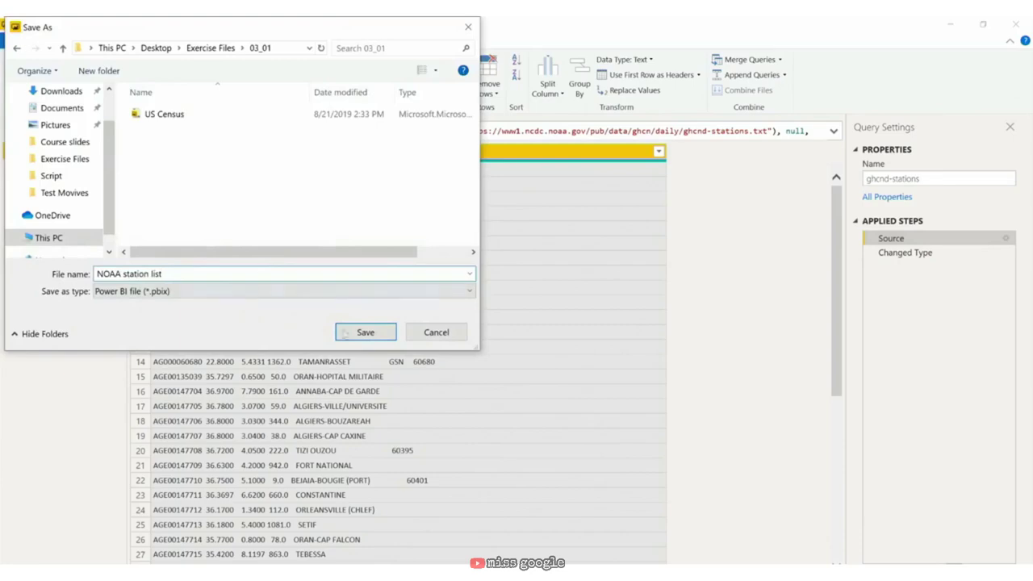
{"action": "left_click", "coordinate": [356, 333]}
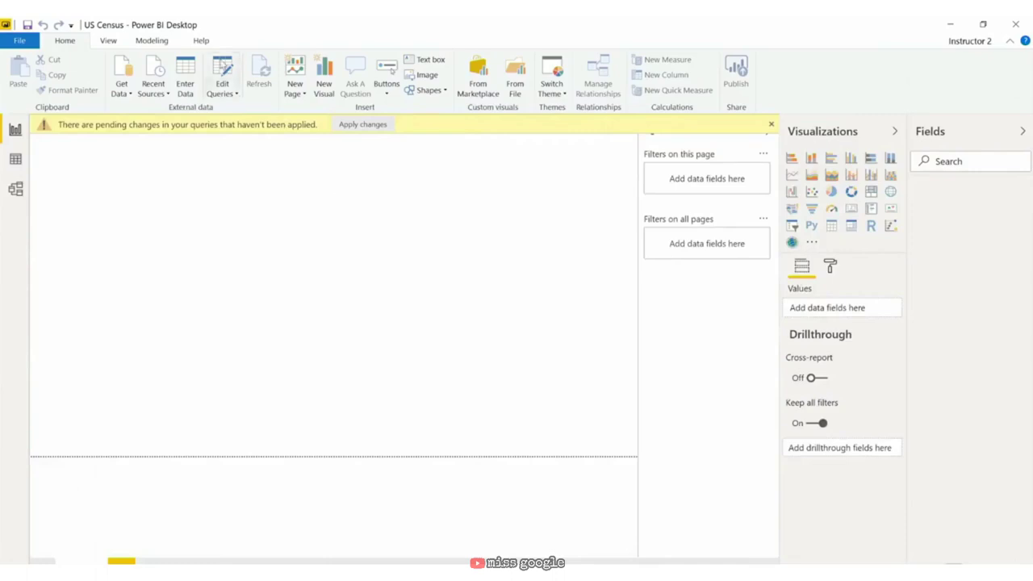
Step: Add a Web source from the copied census geocodes directory plus all-geocode-v2018.xlsx, connecting anonymously
{"action": "left_click", "coordinate": [222, 66]}
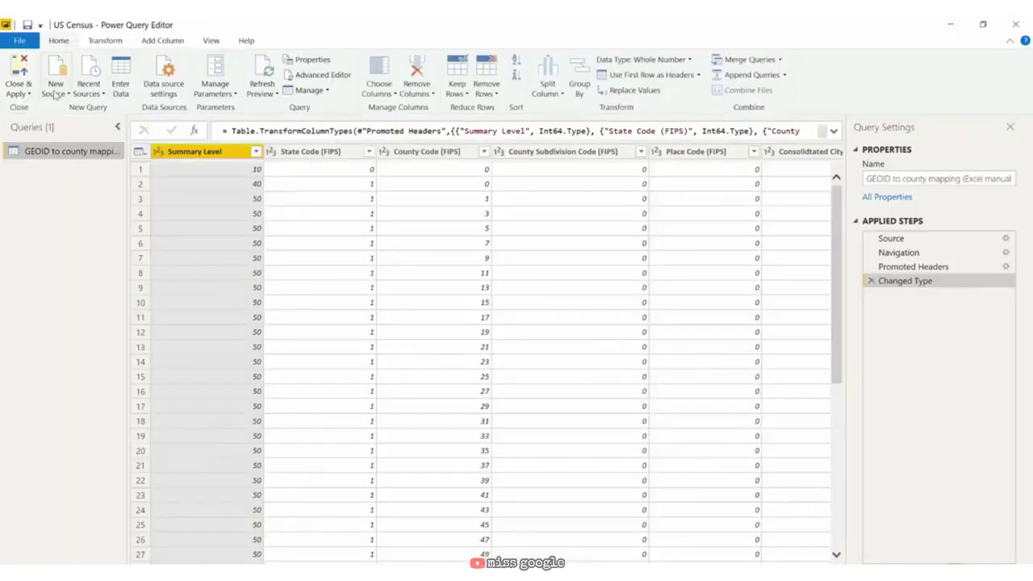
{"action": "left_click", "coordinate": [56, 91]}
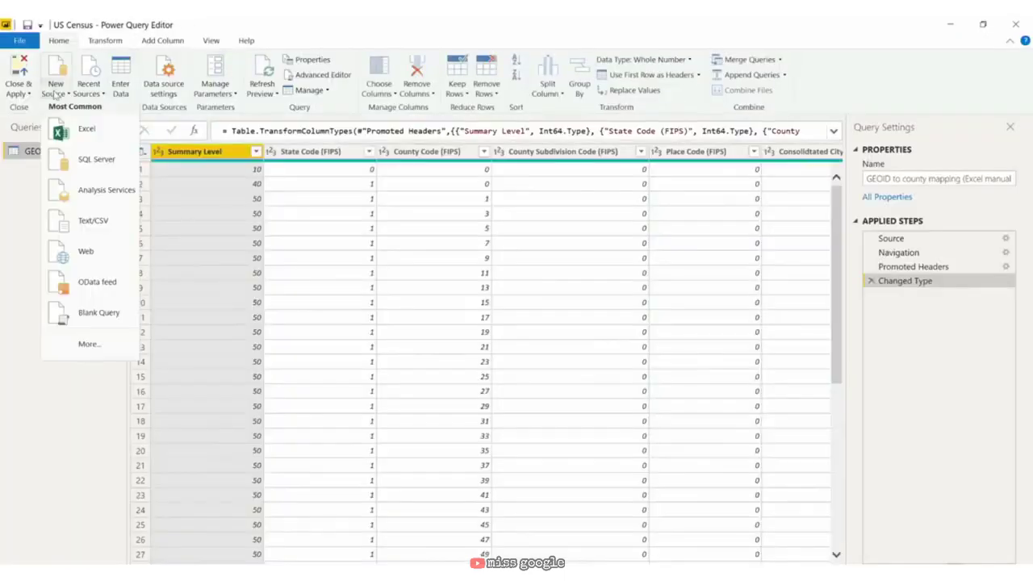
{"action": "left_click", "coordinate": [86, 256]}
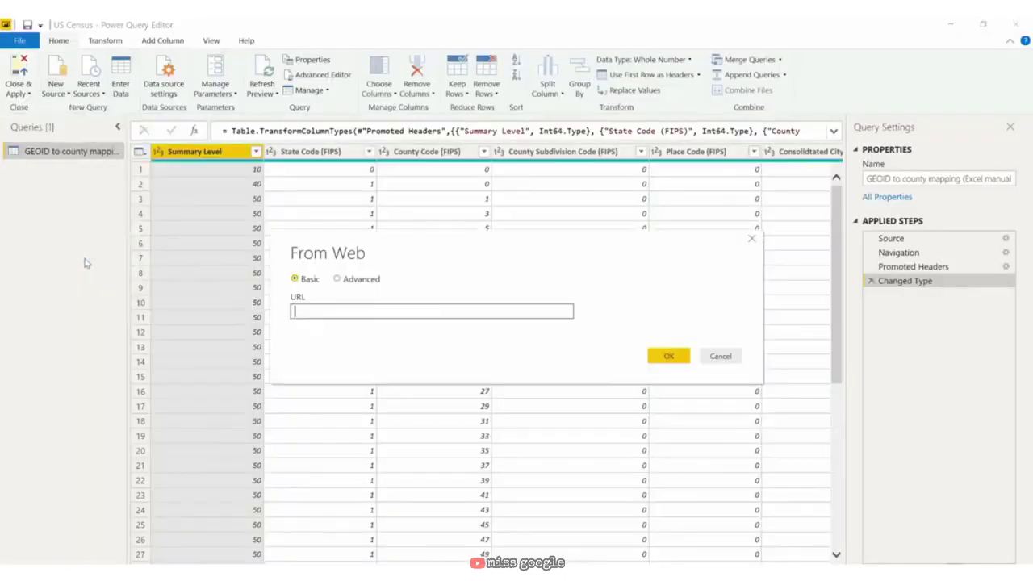
{"action": "key", "text": "alt+Tab"}
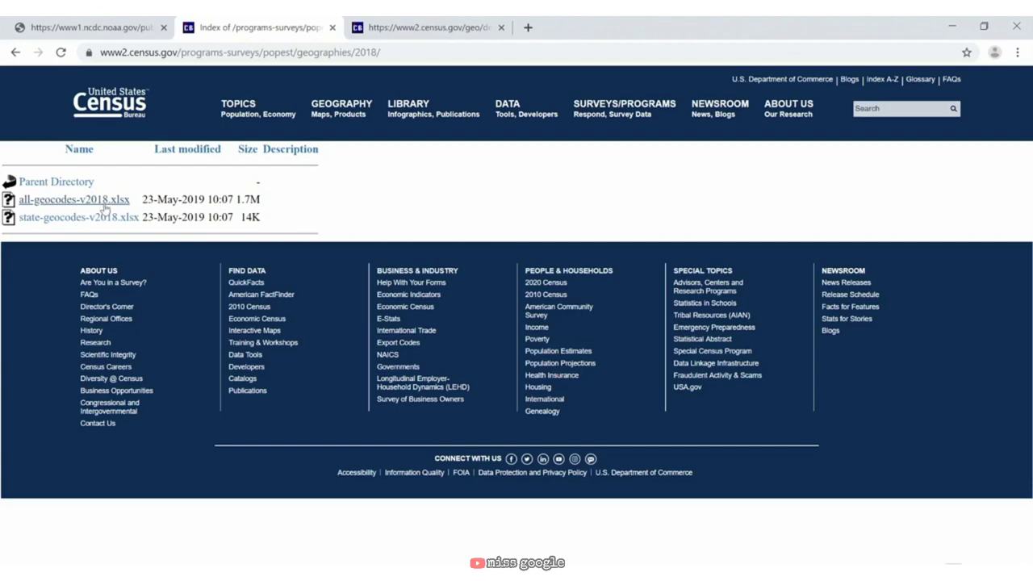
{"action": "left_click_drag", "start_coordinate": [419, 51], "coordinate": [67, 55]}
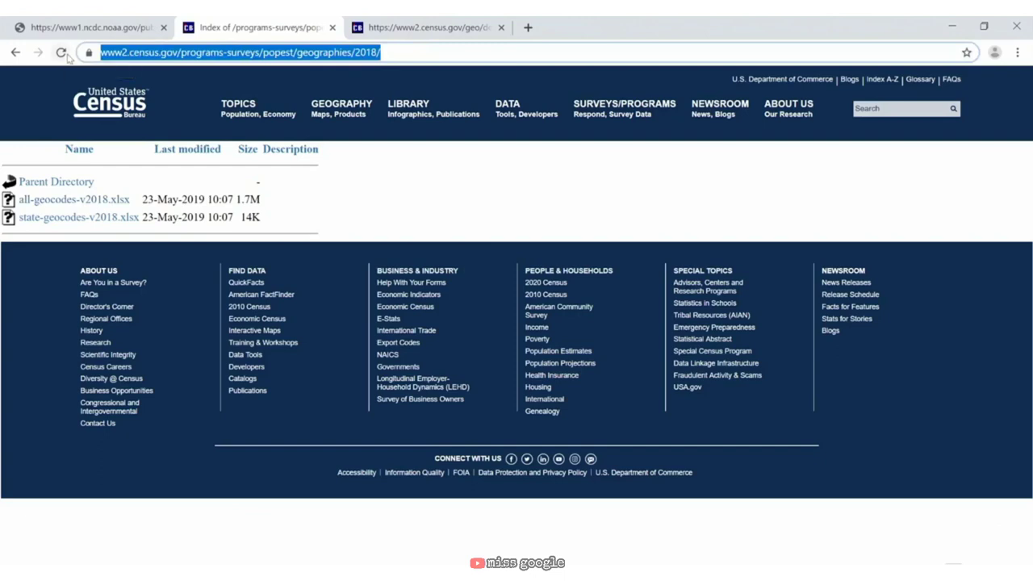
{"action": "key", "text": "ctrl+c"}
{"action": "key", "text": "alt+Tab"}
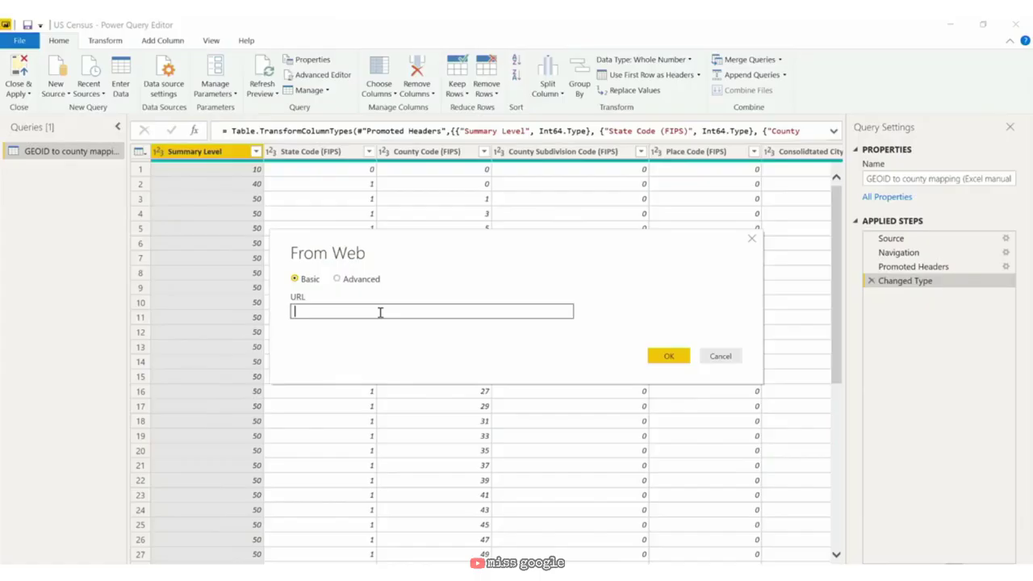
{"action": "key", "text": "ctrl+v"}
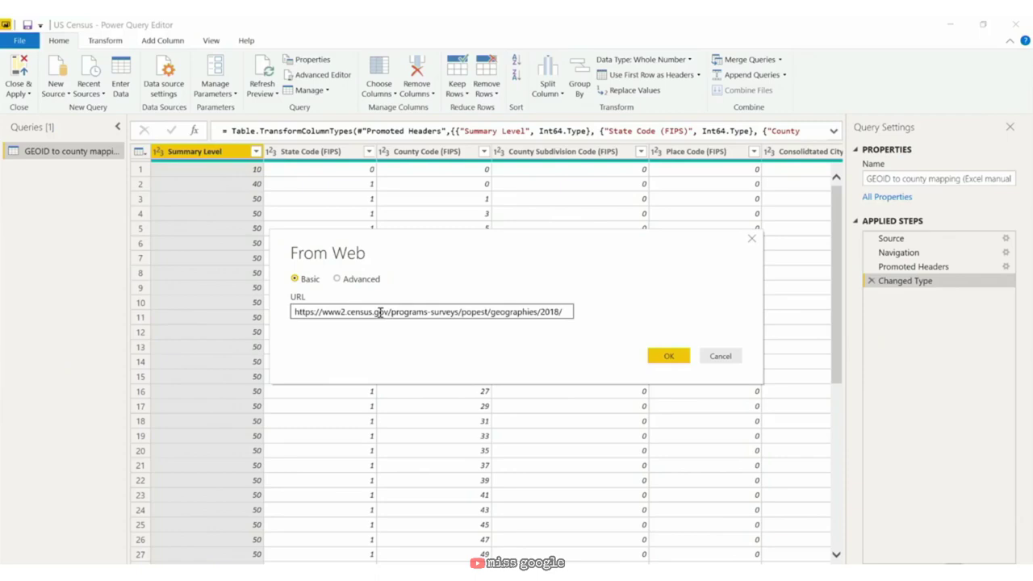
{"action": "type", "text": "all-"}
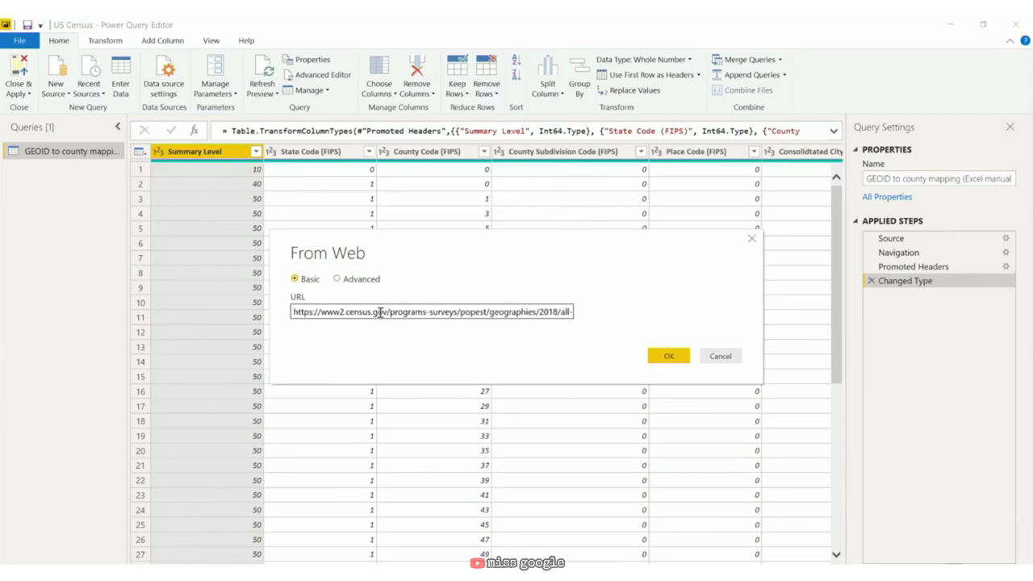
{"action": "type", "text": "geocode-v2018"}
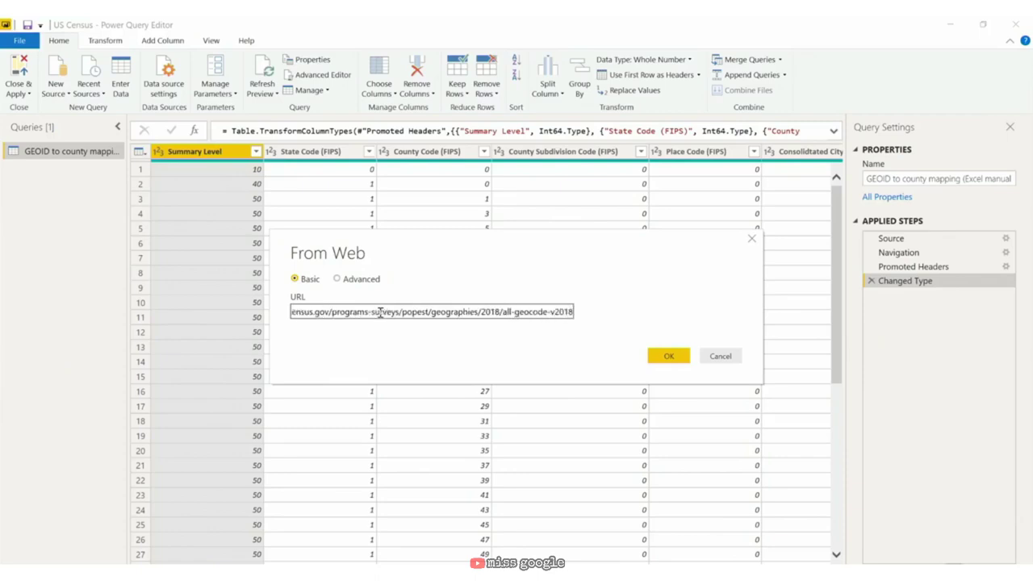
{"action": "type", "text": ".xlsx"}
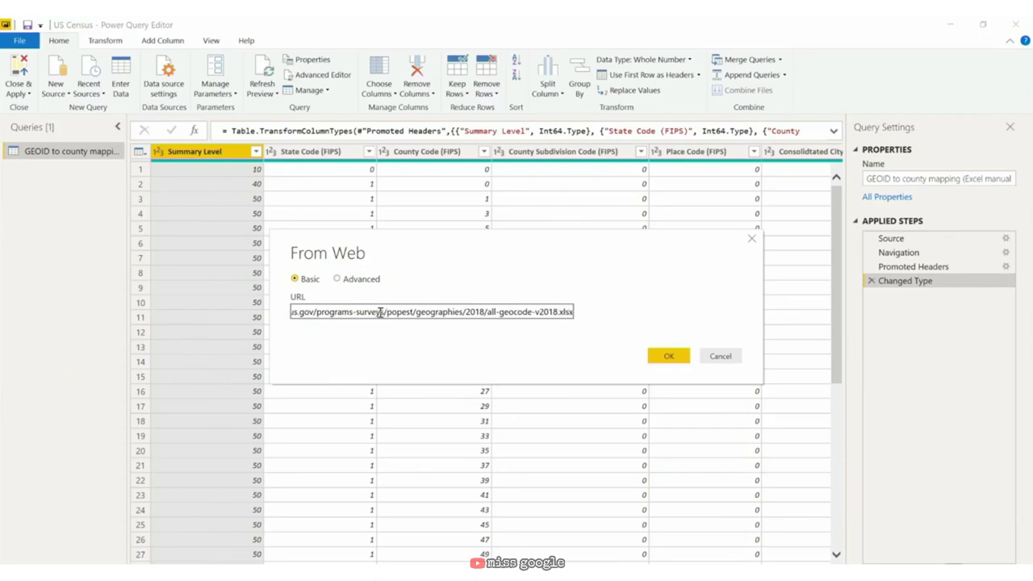
{"action": "left_click", "coordinate": [667, 356]}
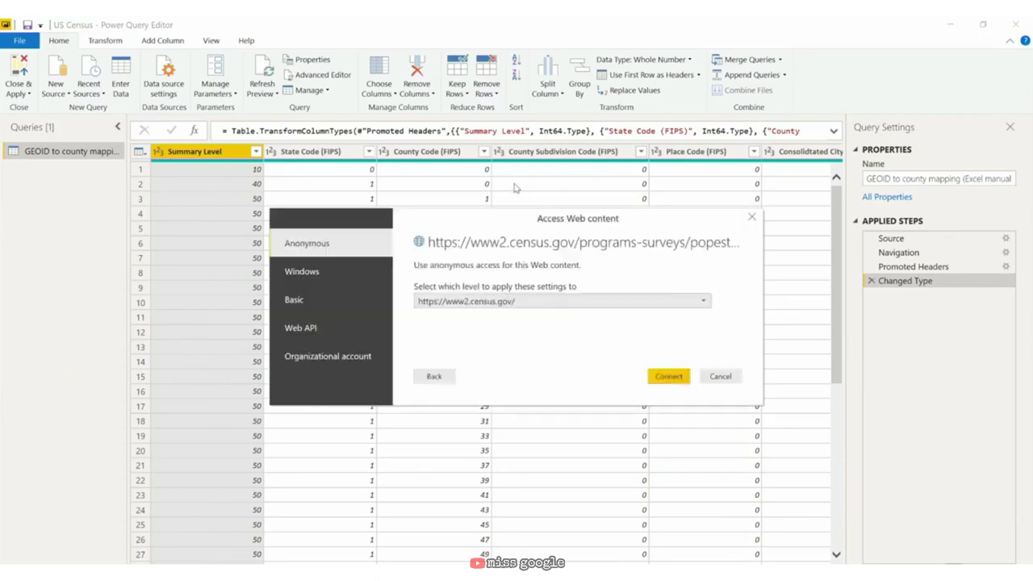
{"action": "left_click", "coordinate": [675, 377]}
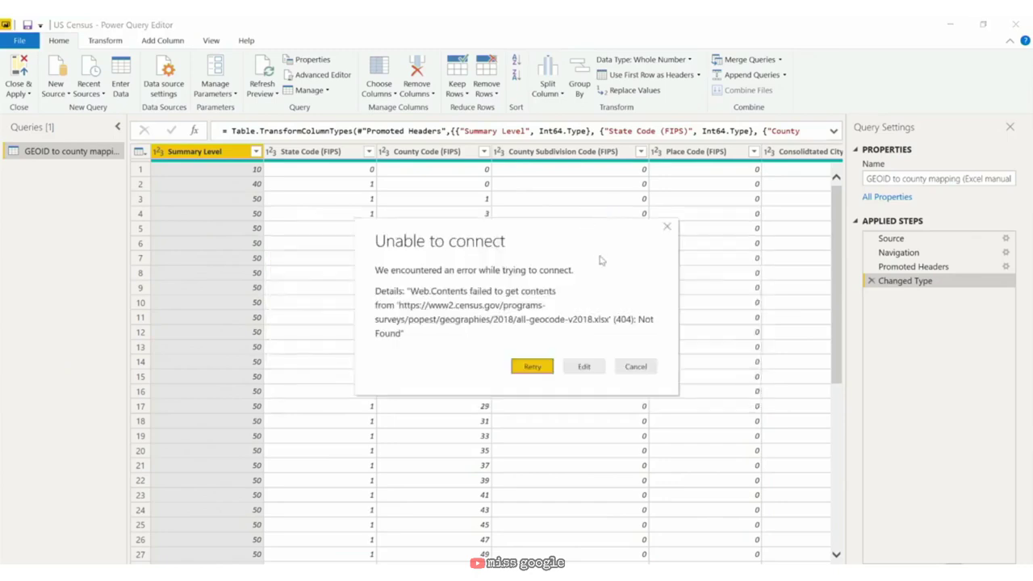
Step: Fix the not-found error by correcting the file name to all-geocodes-v2018.xlsx
{"action": "left_click", "coordinate": [583, 368]}
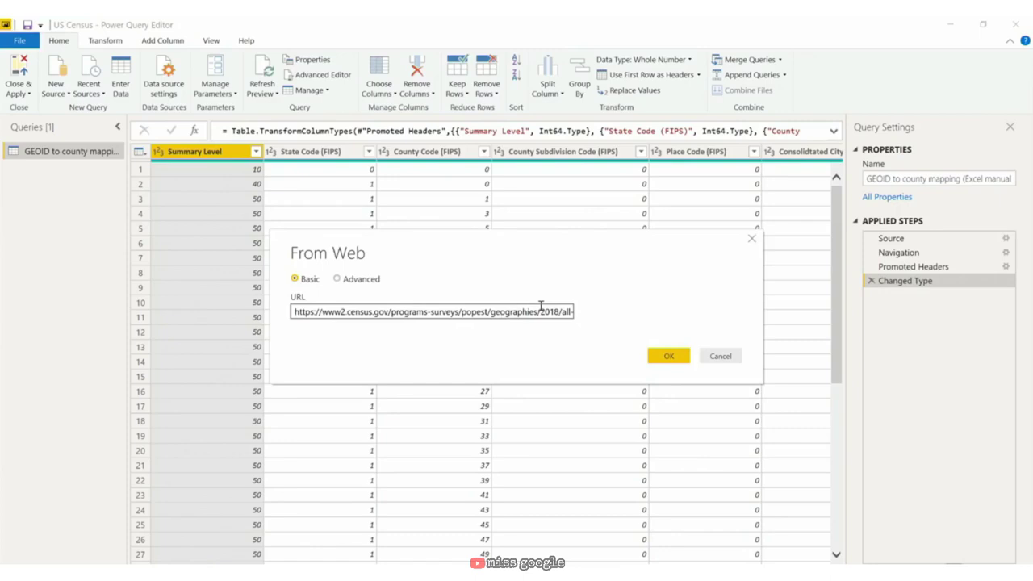
{"action": "left_click", "coordinate": [539, 312]}
{"action": "key", "text": "Right"}
{"action": "key", "text": "Right"}
{"action": "key", "text": "Right"}
{"action": "key", "text": "Right"}
{"action": "key", "text": "Right"}
{"action": "key", "text": "Right"}
{"action": "key", "text": "Right"}
{"action": "key", "text": "Right"}
{"action": "key", "text": "Right"}
{"action": "key", "text": "Right"}
{"action": "key", "text": "Right"}
{"action": "key", "text": "Right"}
{"action": "key", "text": "Right"}
{"action": "key", "text": "Right"}
{"action": "key", "text": "Right"}
{"action": "key", "text": "Right"}
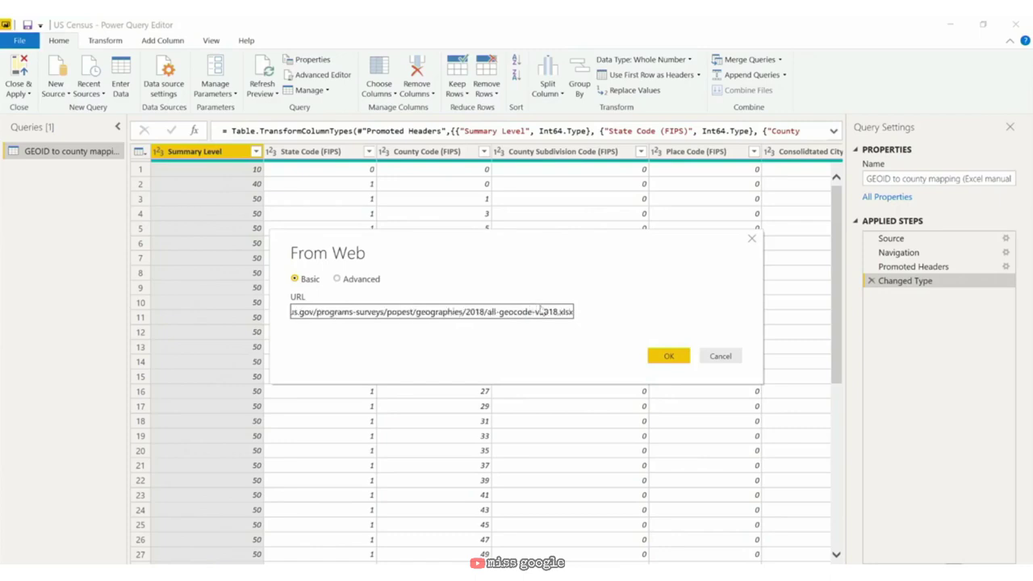
{"action": "type", "text": "s"}
{"action": "left_click", "coordinate": [675, 355]}
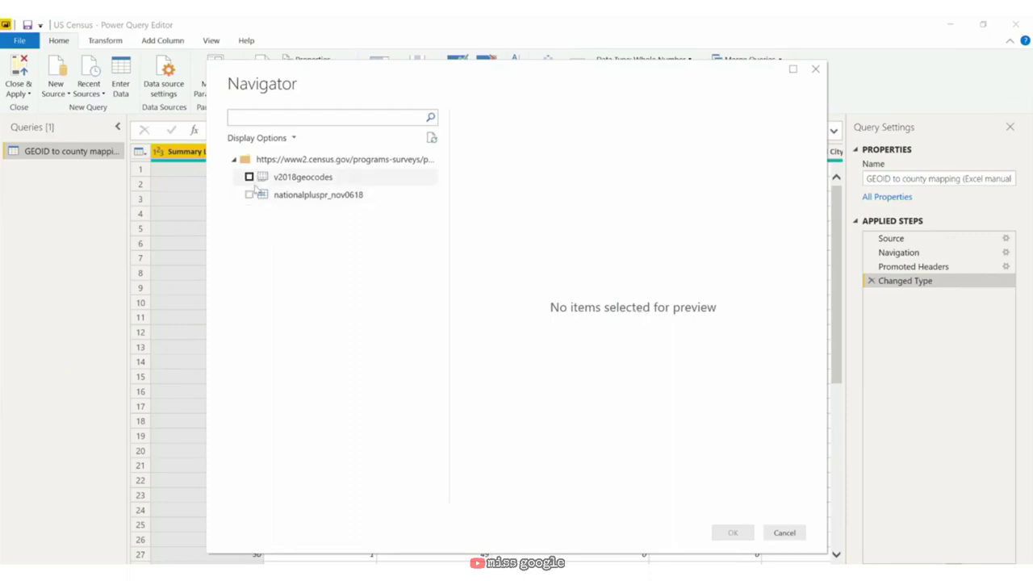
Step: Tick the nationalpluspr_nov0618 sheet in the Navigator and load it as a query
{"action": "left_click", "coordinate": [249, 196]}
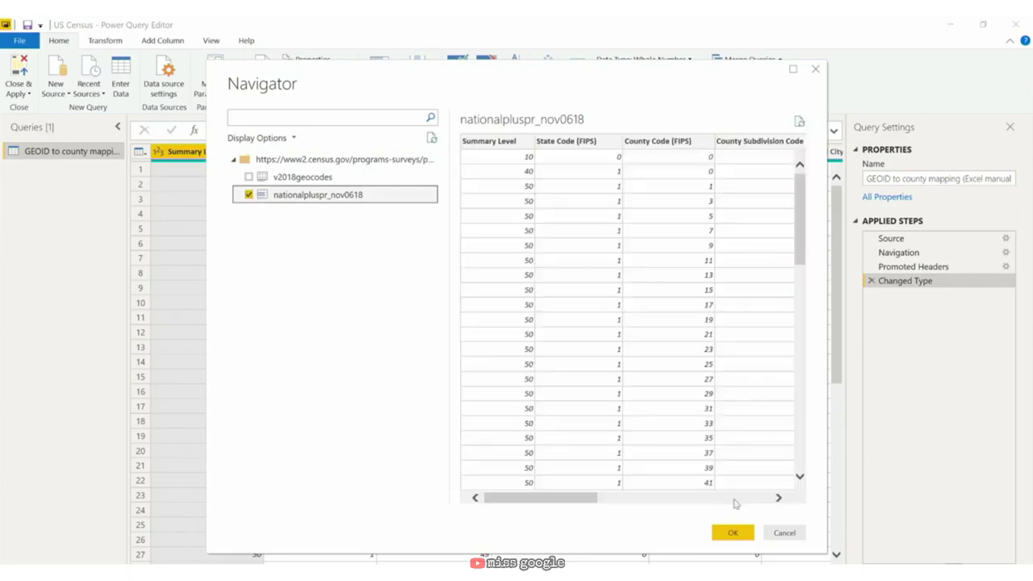
{"action": "left_click", "coordinate": [732, 533]}
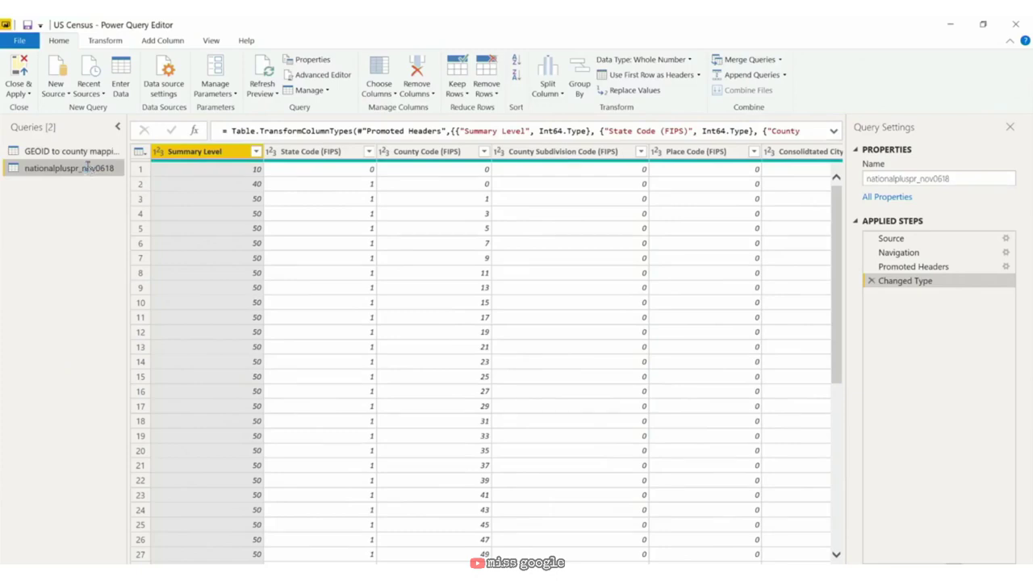
Step: Give the nationalpluspr_nov0618 query the name 'GEOID to county (web)' in the Queries pane
{"action": "double_click", "coordinate": [89, 168]}
{"action": "type", "text": "GEOID to co"}
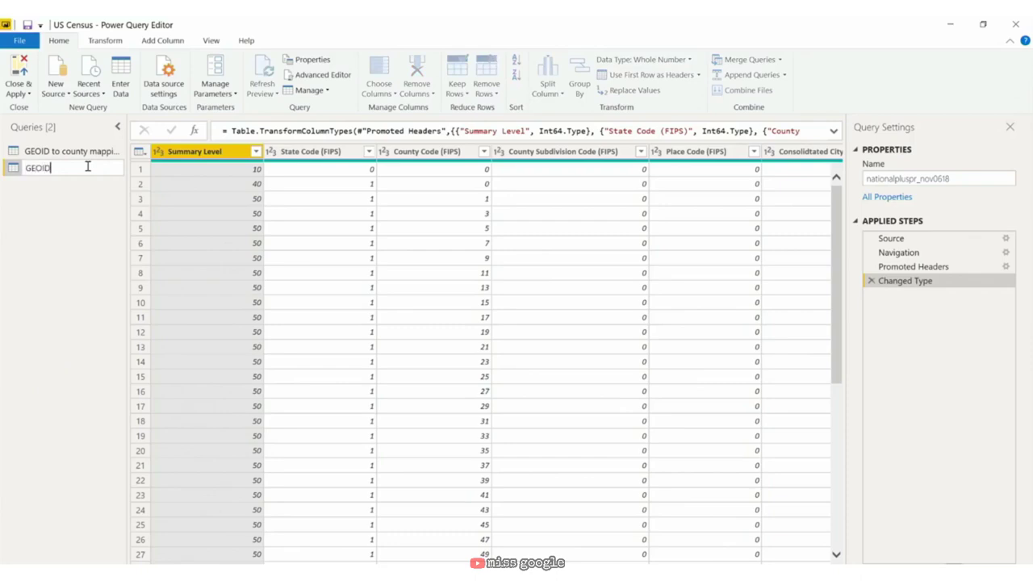
{"action": "type", "text": "unty (web)"}
{"action": "key", "text": "Return"}
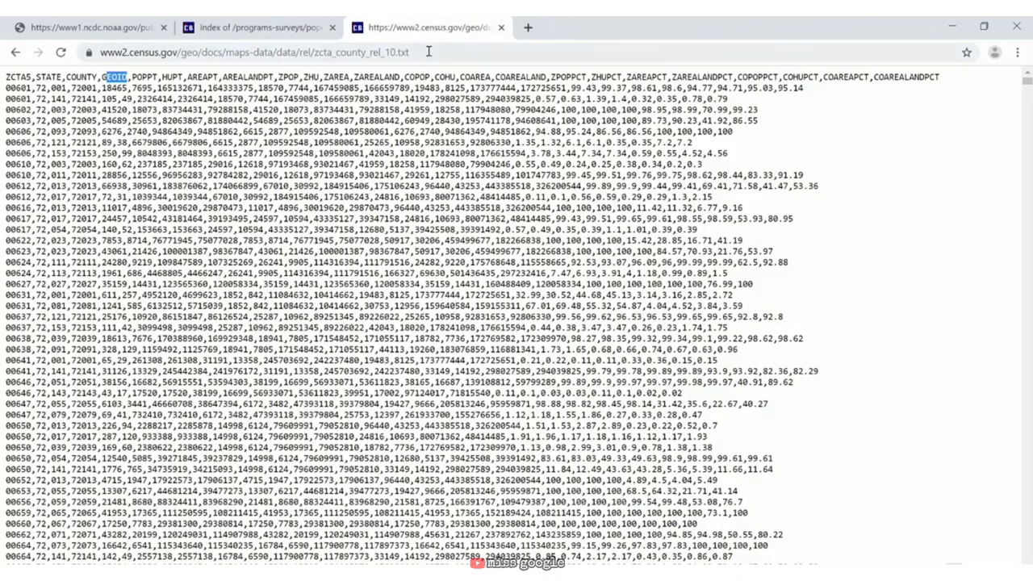
Step: Select the full zcta_county_rel_10.txt address in Chrome's address bar
{"action": "left_click_drag", "start_coordinate": [428, 51], "coordinate": [145, 45]}
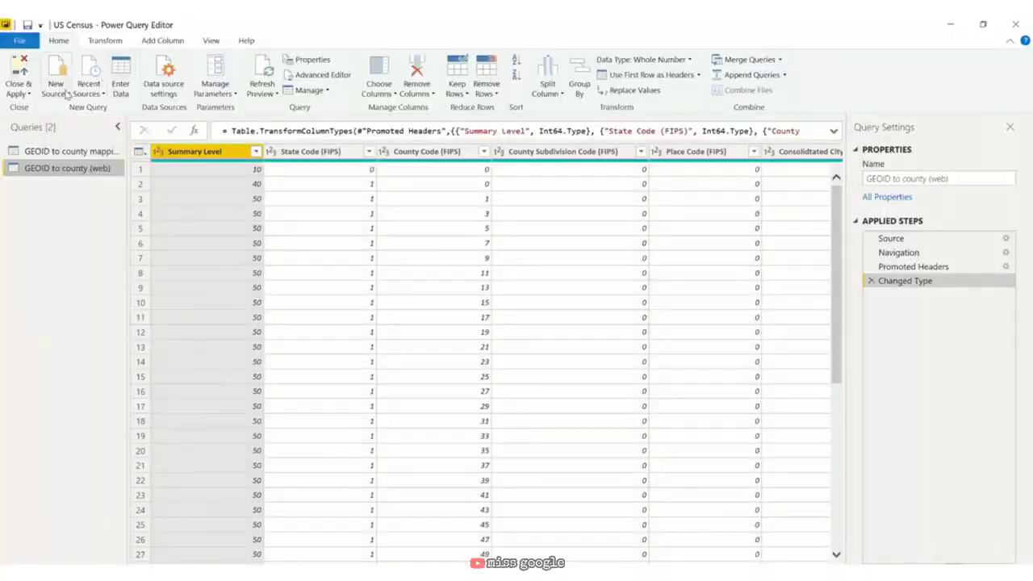
Step: Add a Web source with the pasted zcta_county_rel_10.txt URL and accept the comma-delimited preview
{"action": "left_click", "coordinate": [65, 92]}
{"action": "left_click", "coordinate": [129, 254]}
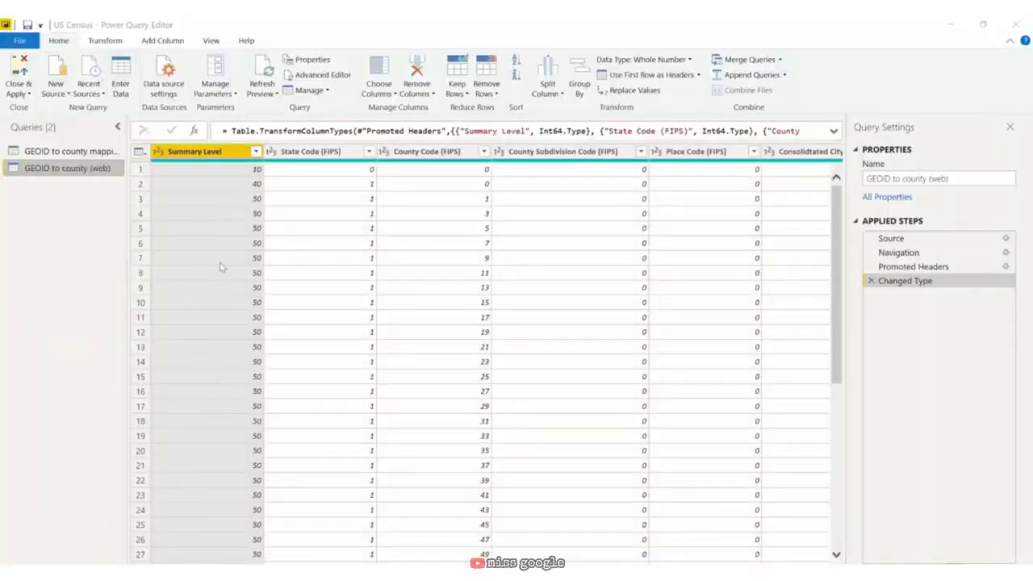
{"action": "key", "text": "ctrl+v"}
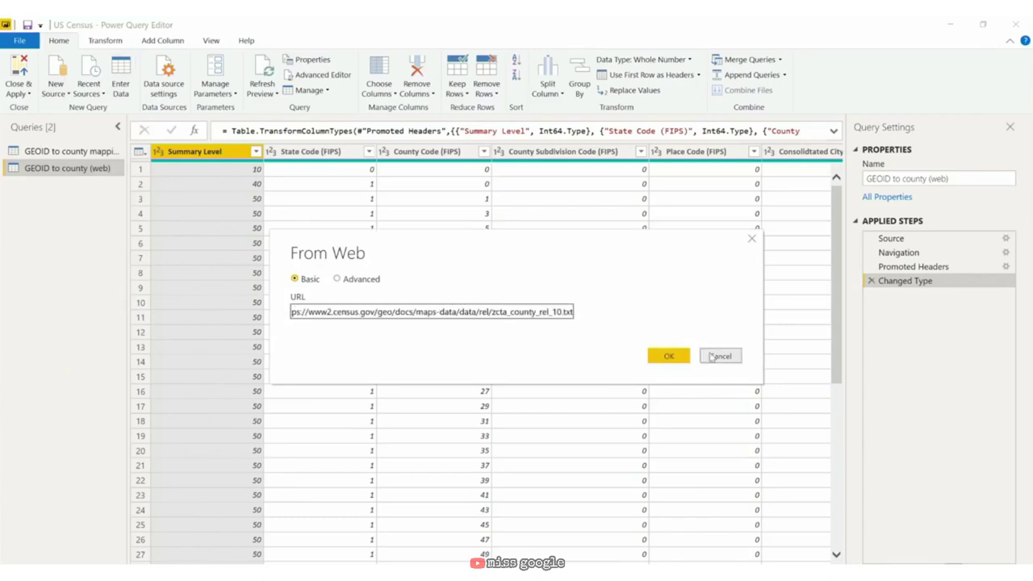
{"action": "left_click", "coordinate": [674, 357]}
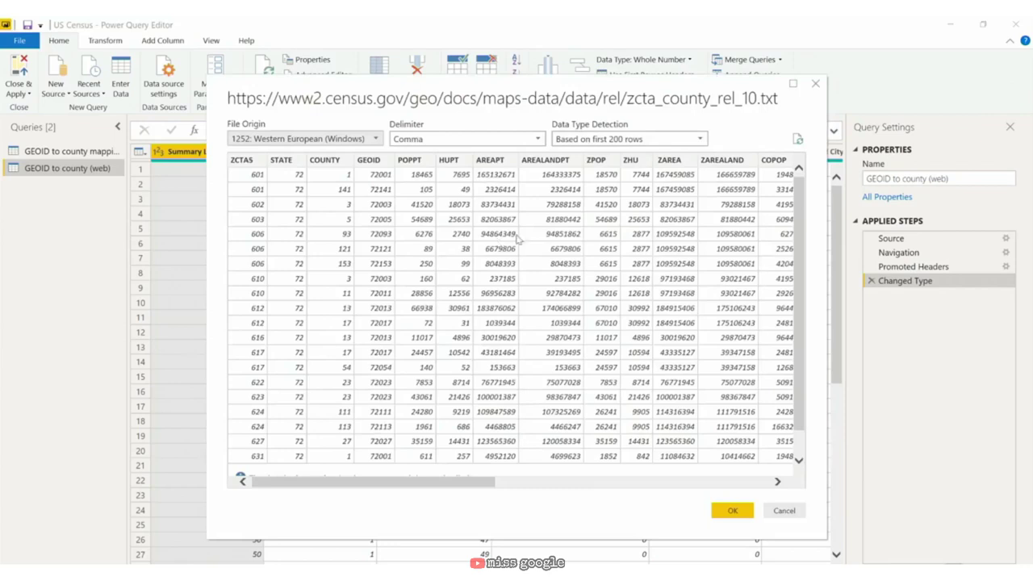
{"action": "left_click", "coordinate": [738, 513]}
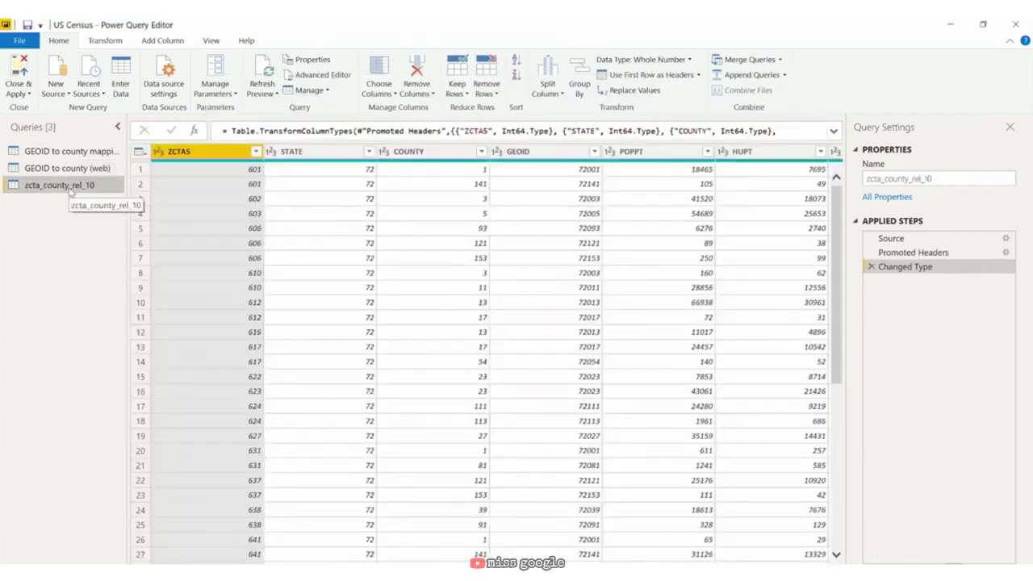
Step: Rename the zcta_county_rel_10 query to 'Population by zip code' from its context menu
{"action": "right_click", "coordinate": [71, 191]}
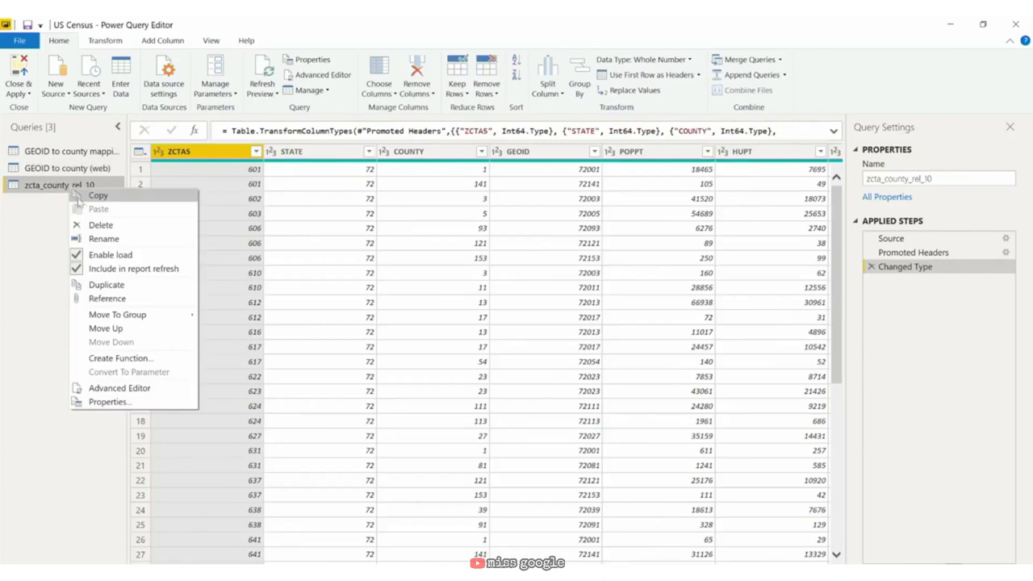
{"action": "left_click", "coordinate": [103, 239]}
{"action": "type", "text": "Popu"}
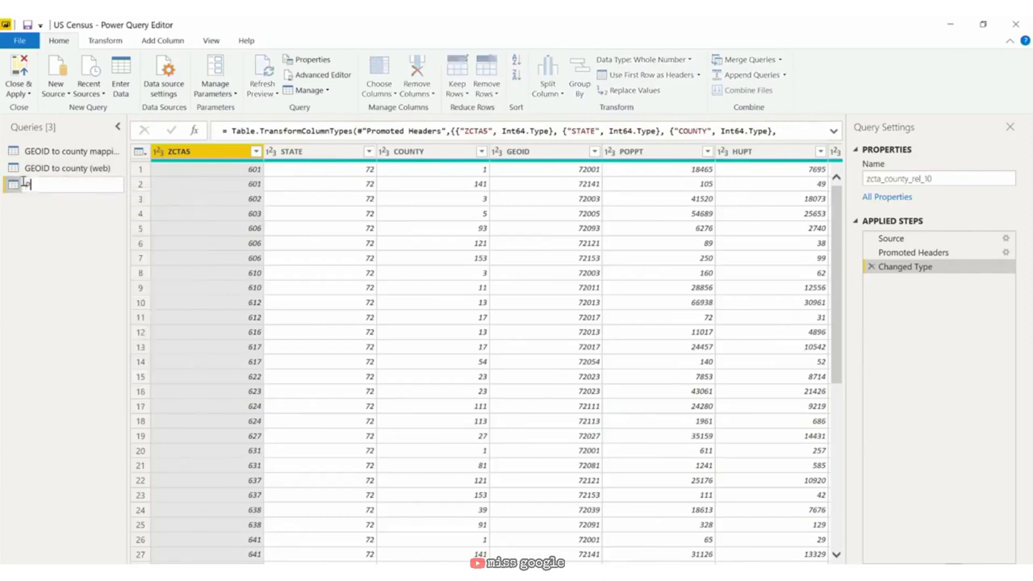
{"action": "type", "text": "lation by zip code"}
{"action": "key", "text": "Return"}
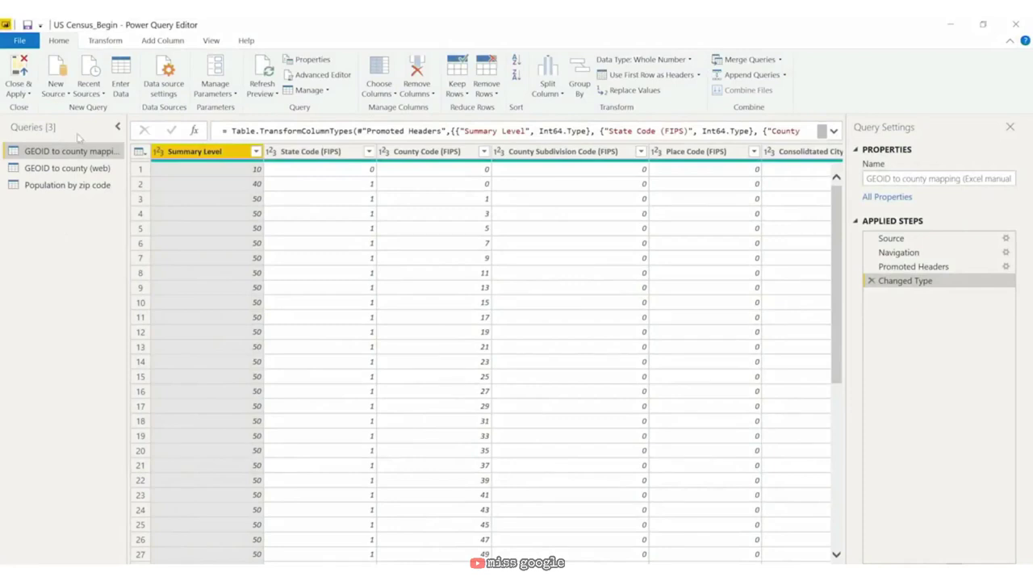
Step: Add a Web source using the api.census.gov 2018 pep/population URL with the API key
{"action": "left_click", "coordinate": [50, 90]}
{"action": "left_click", "coordinate": [87, 253]}
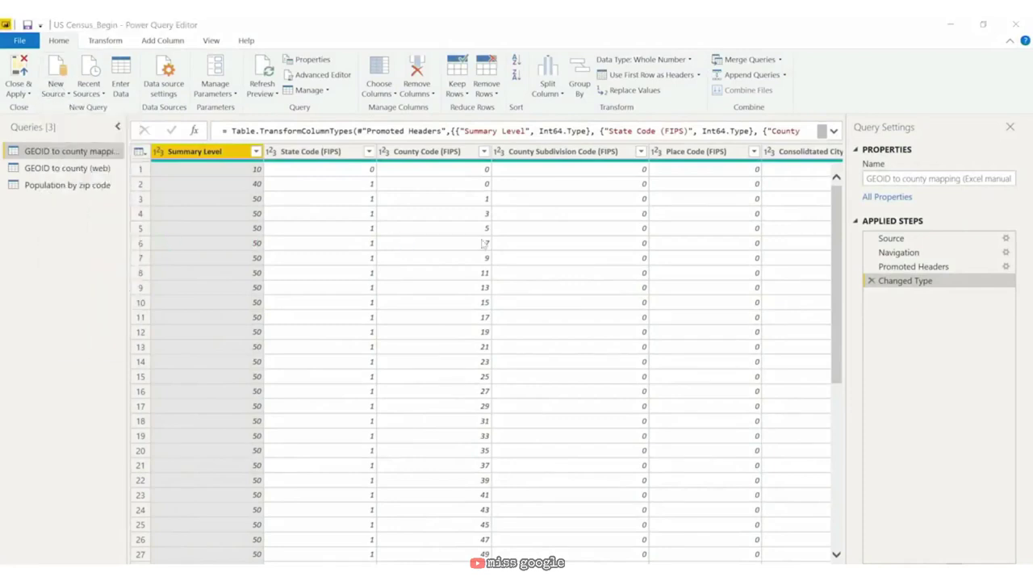
{"action": "key", "text": "ctrl+v"}
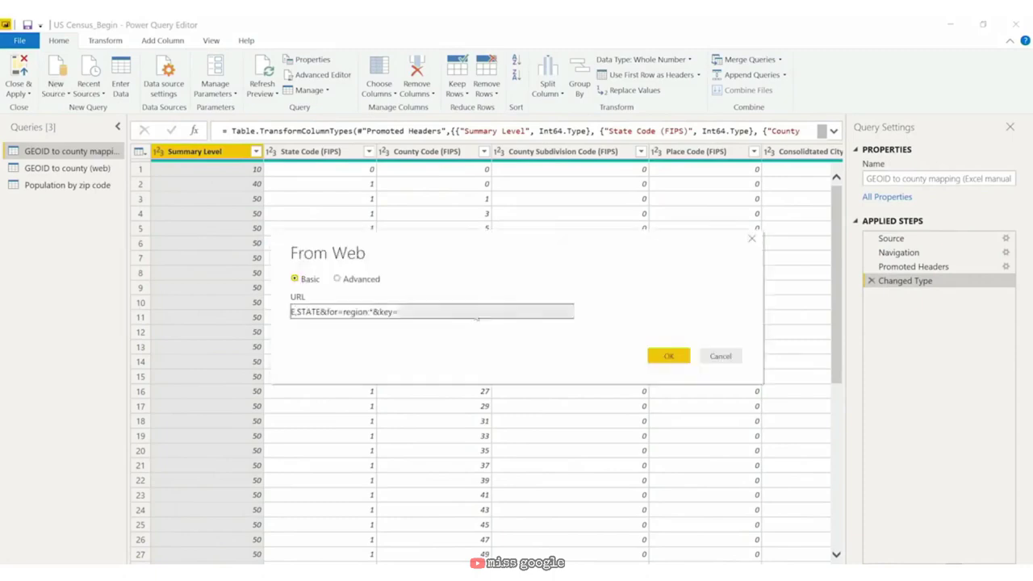
{"action": "left_click", "coordinate": [660, 356]}
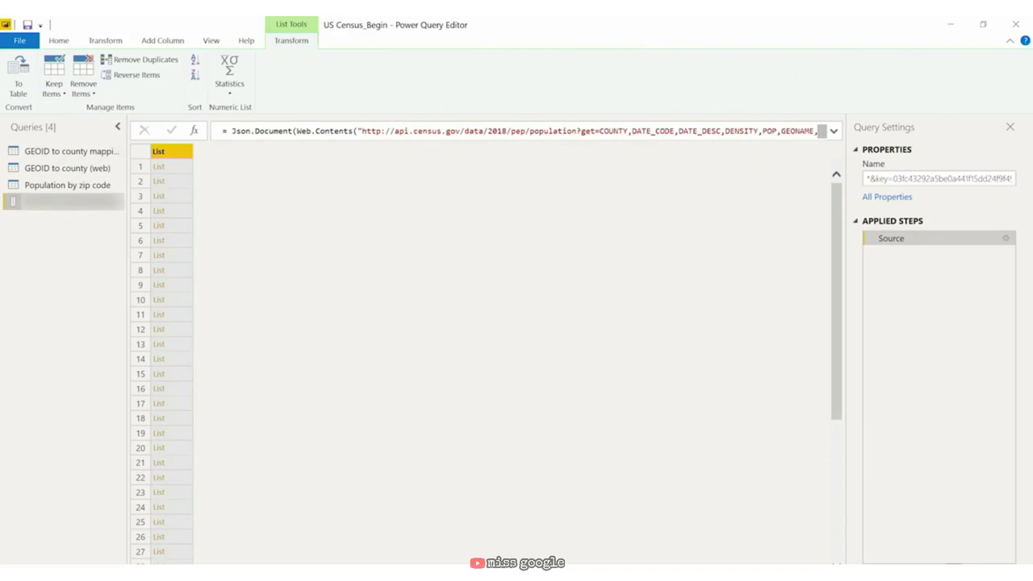
Step: Rename the fourth query 'US Census API for County populations' and close the editor, choosing Apply later
{"action": "double_click", "coordinate": [85, 202]}
{"action": "type", "text": "US Cen"}
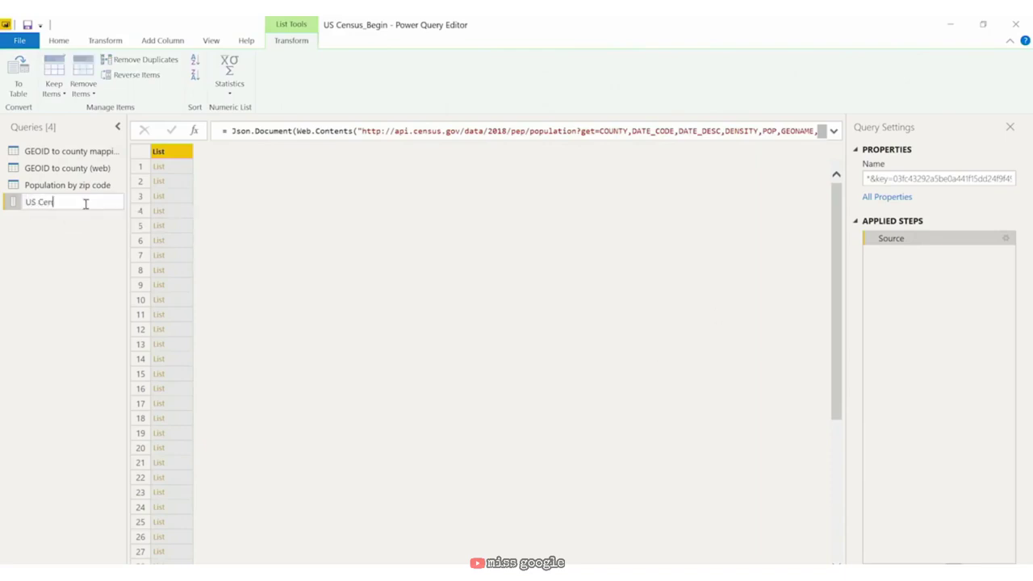
{"action": "type", "text": "sus API for"}
{"action": "type", "text": " County po"}
{"action": "type", "text": "pulations"}
{"action": "key", "text": "Return"}
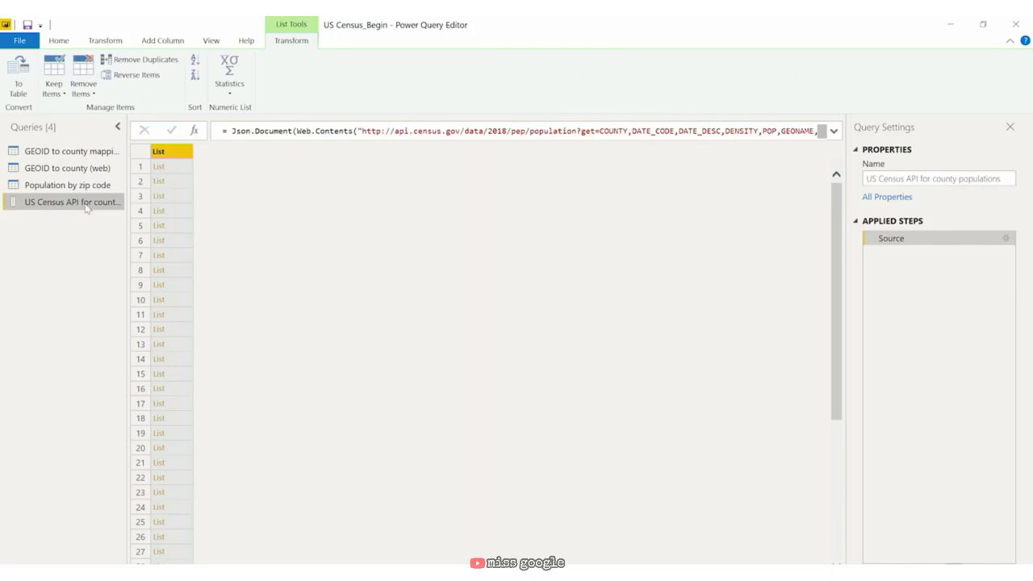
{"action": "key", "text": "alt+F4"}
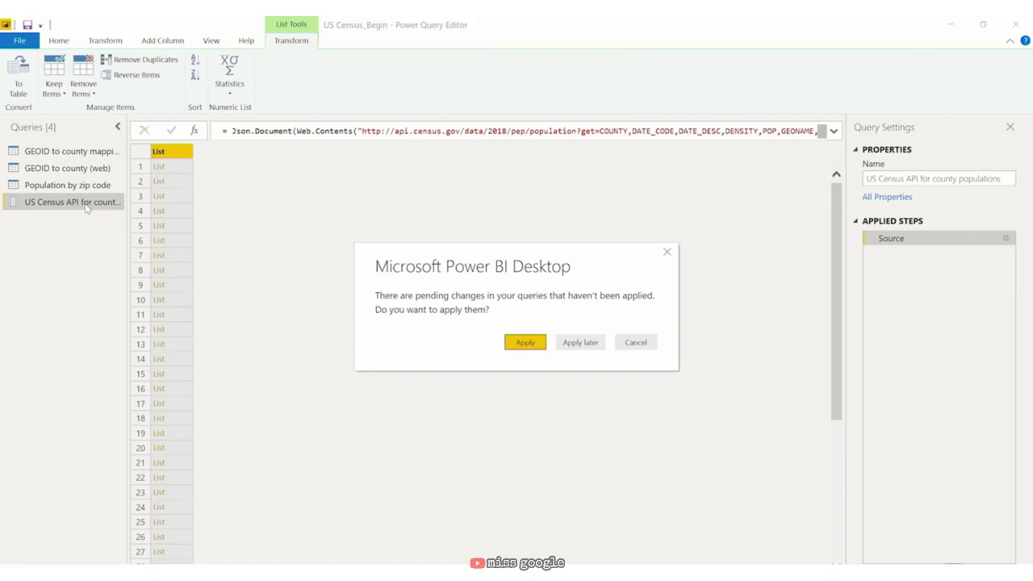
{"action": "left_click", "coordinate": [589, 345]}
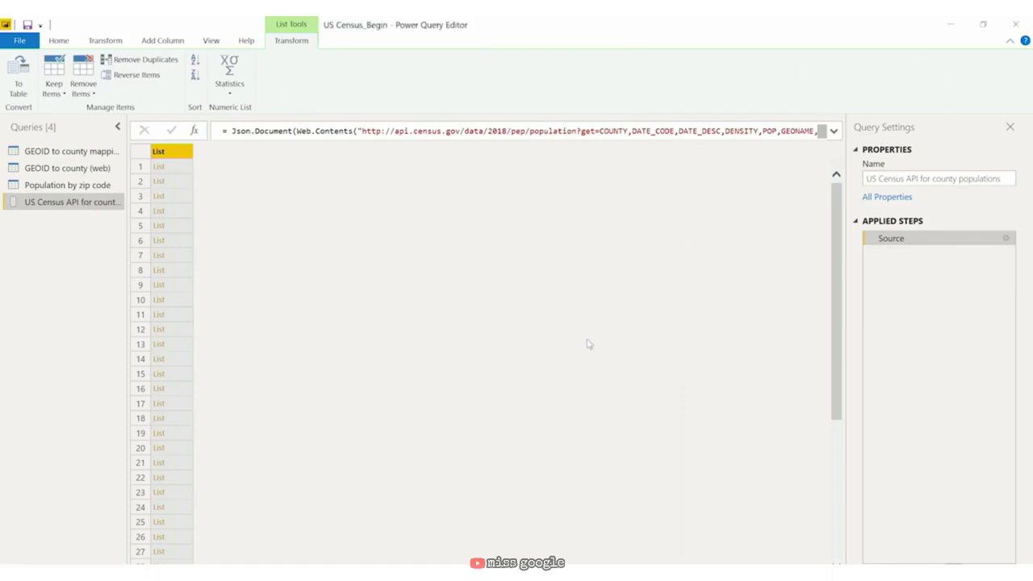
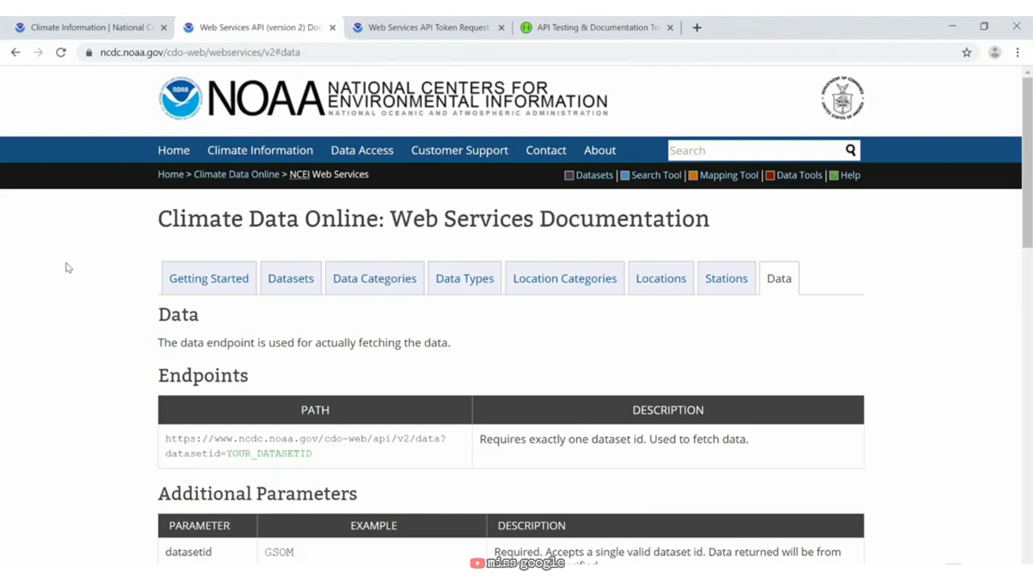
Step: Show NOAA Climate Data Online's Request Web Services Token page from its browser tab
{"action": "left_click", "coordinate": [408, 28]}
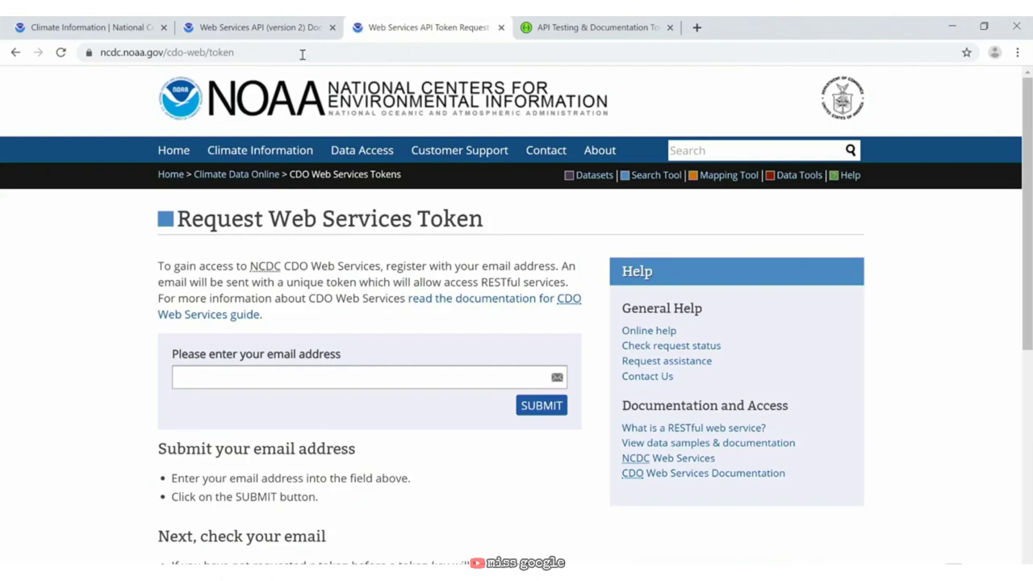
Step: Go to the API Testing & Documentation page and launch Try Swagger Inspector
{"action": "left_click", "coordinate": [618, 29]}
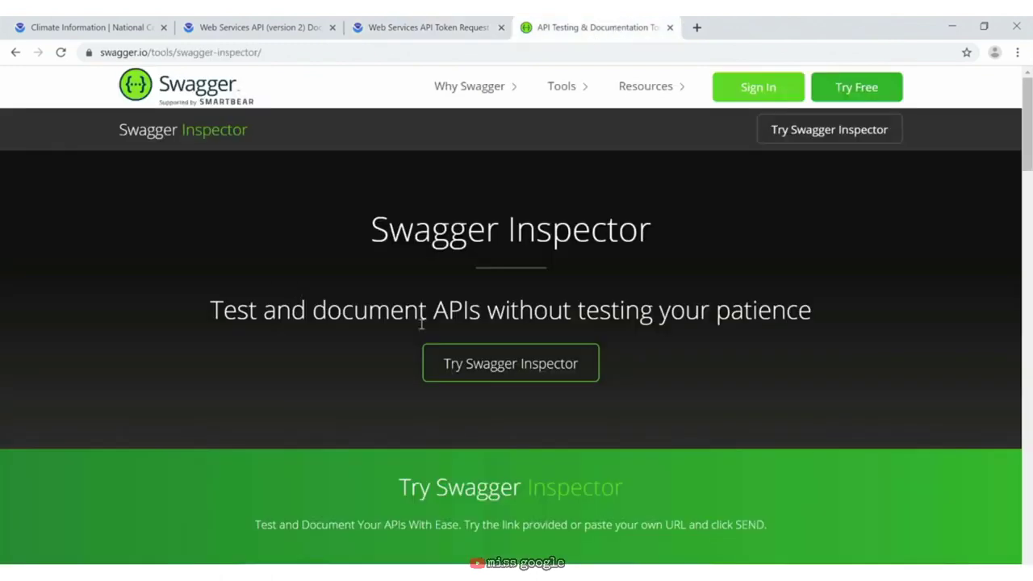
{"action": "left_click", "coordinate": [565, 365]}
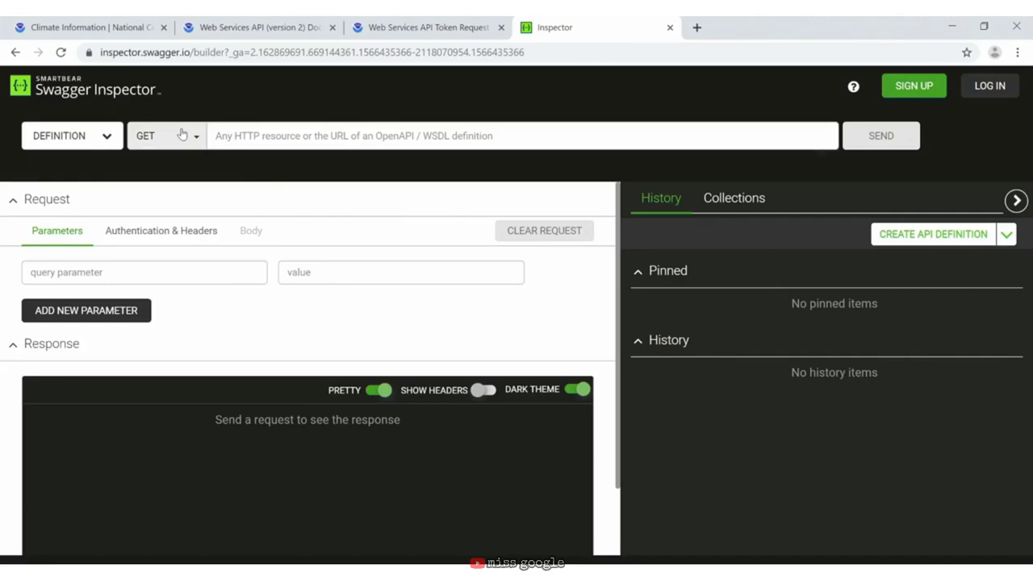
Step: Send a GET request to the pasted NOAA cdo-web/api/v2 URL
{"action": "left_click", "coordinate": [551, 134]}
{"action": "type", "text": "https://www.ncdc.noaa.gov/cdo-web/api/v2"}
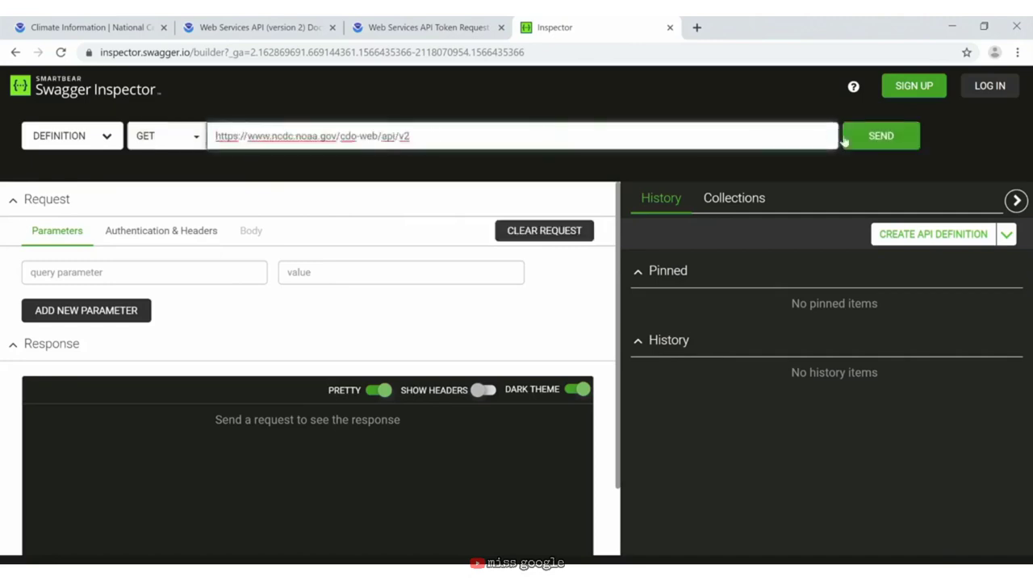
{"action": "left_click", "coordinate": [867, 137]}
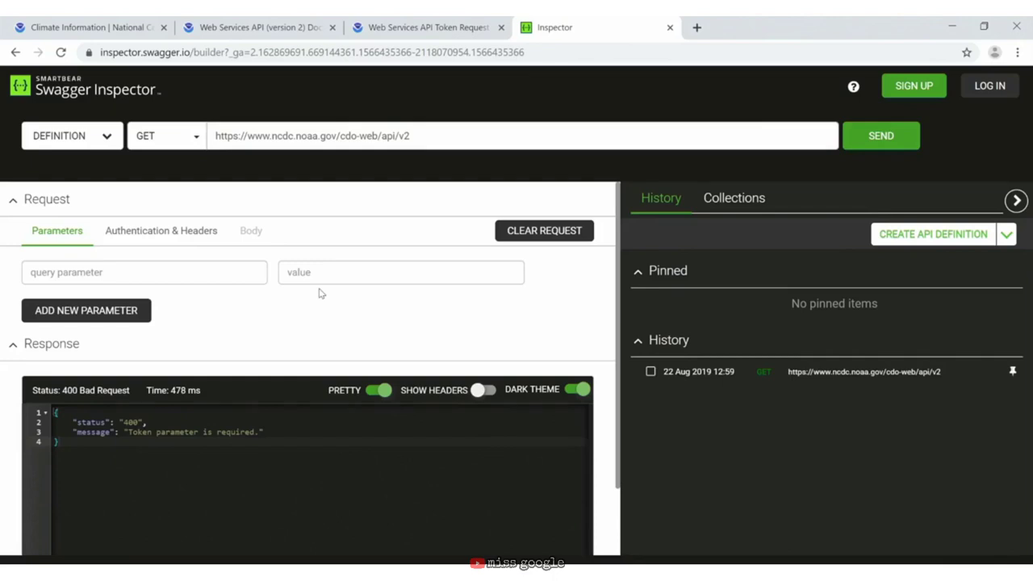
Step: Add a 'token' request header holding the API token and resend, getting 200 OK
{"action": "left_click", "coordinate": [164, 232]}
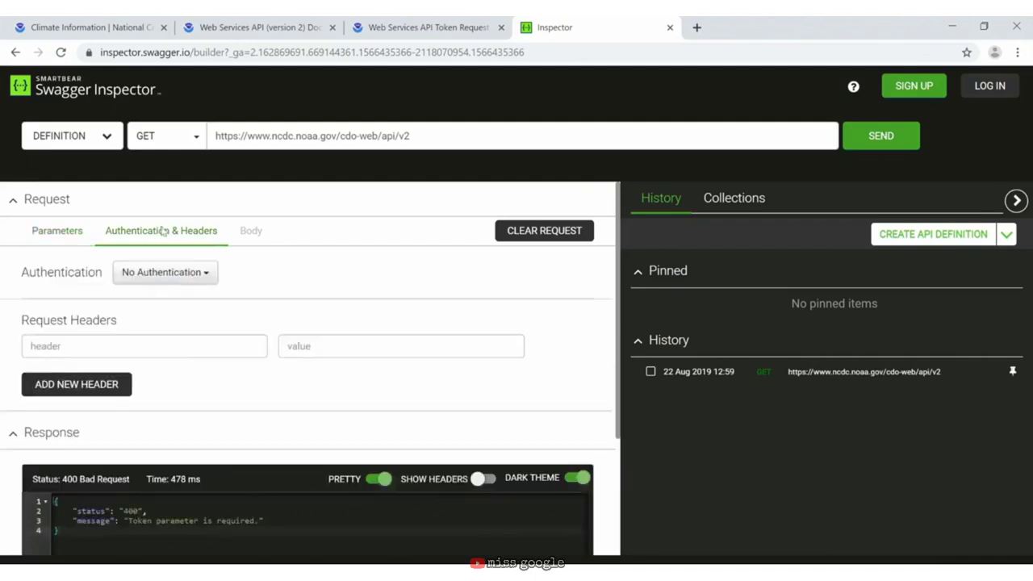
{"action": "left_click", "coordinate": [120, 340]}
{"action": "type", "text": "token"}
{"action": "key", "text": "Tab"}
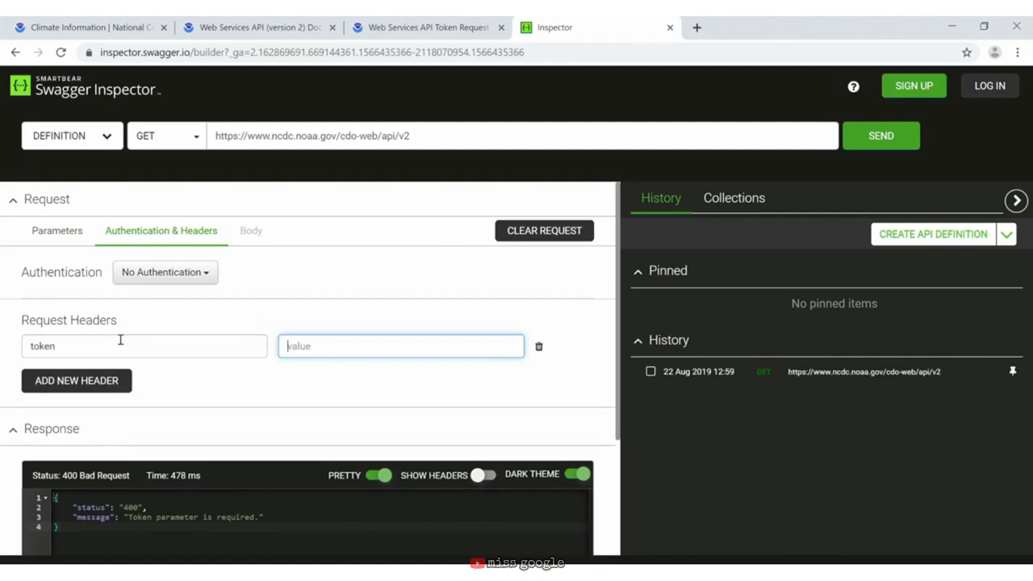
{"action": "left_click", "coordinate": [462, 347]}
{"action": "key", "text": "ctrl+v"}
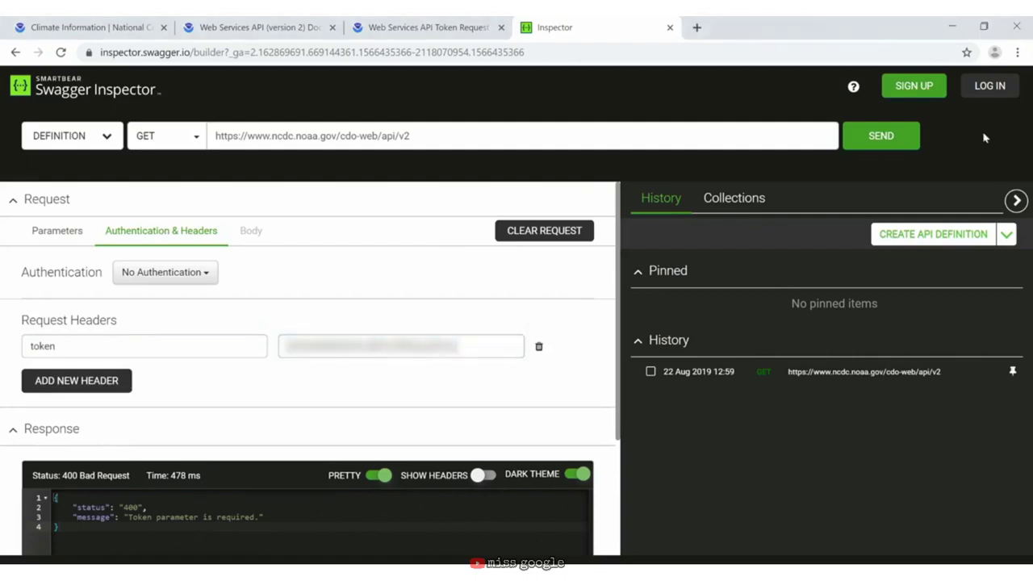
{"action": "left_click", "coordinate": [899, 137]}
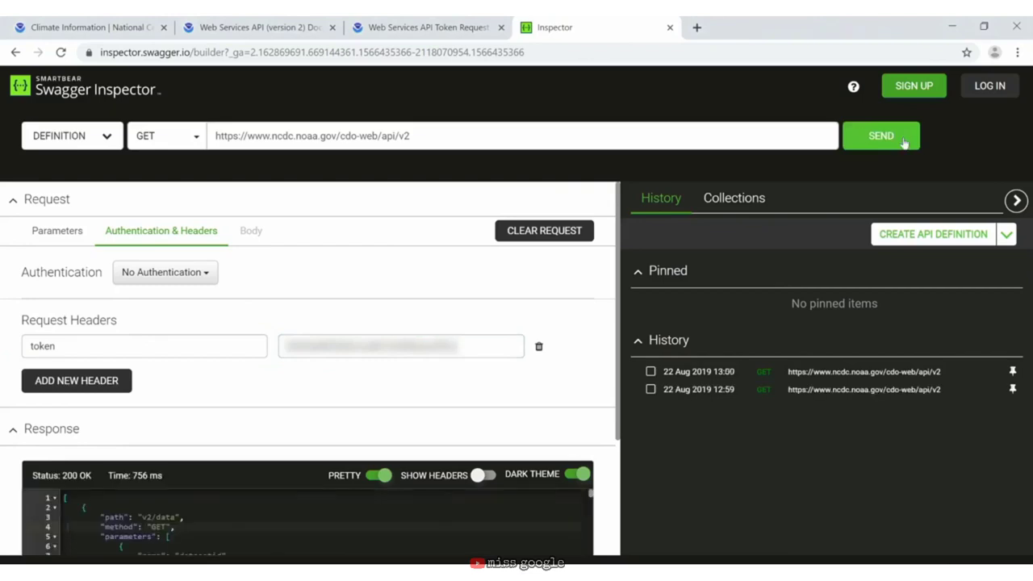
Step: Request the v2/data endpoint, getting a 400 missing-startdate error, and show the Parameters tab
{"action": "left_click_drag", "start_coordinate": [618, 381], "coordinate": [612, 481]}
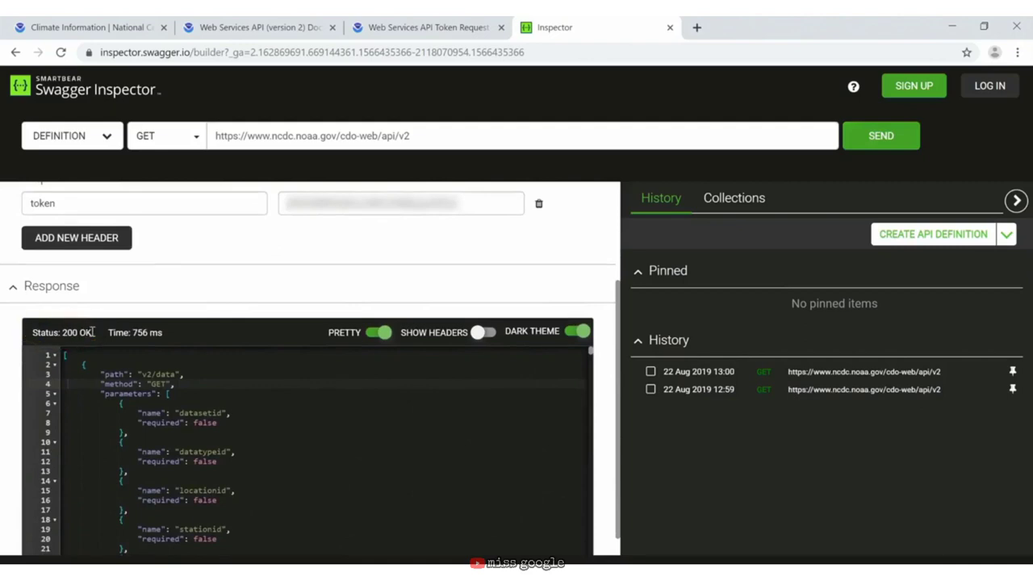
{"action": "left_click", "coordinate": [444, 135]}
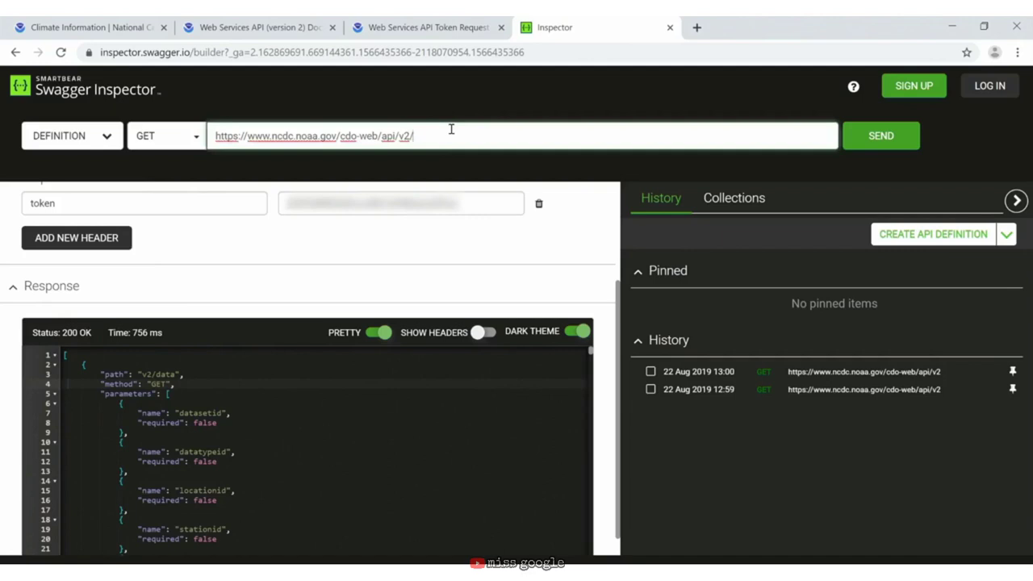
{"action": "type", "text": "data"}
{"action": "left_click", "coordinate": [902, 136]}
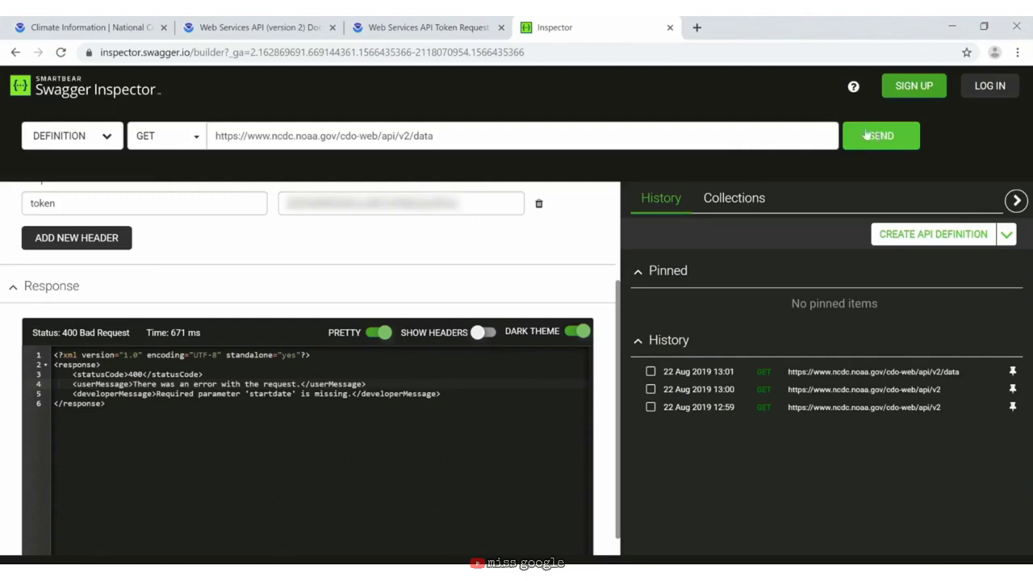
{"action": "scroll", "coordinate": [420, 291], "scroll_direction": "up", "scroll_amount": 2}
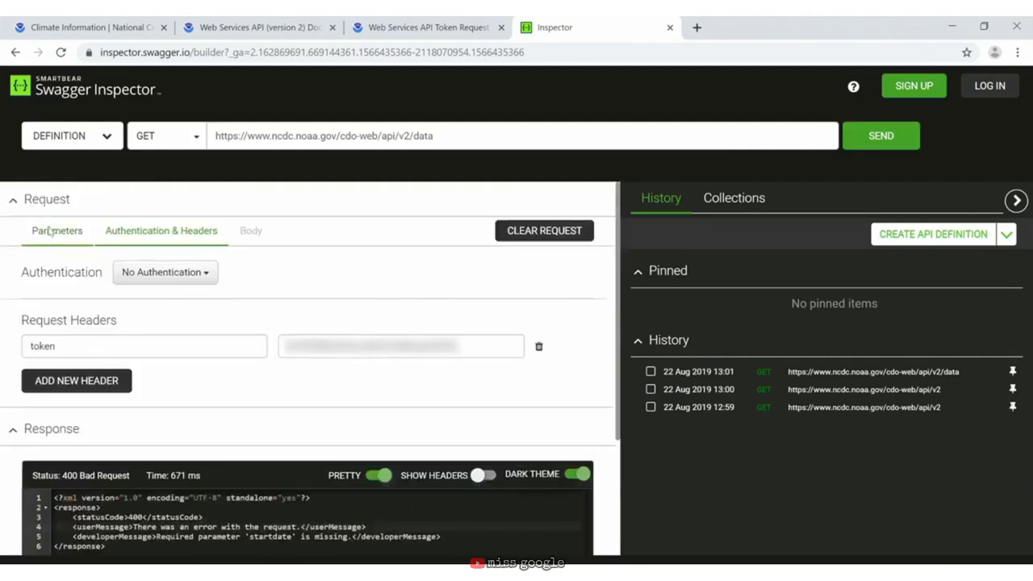
{"action": "left_click", "coordinate": [50, 231]}
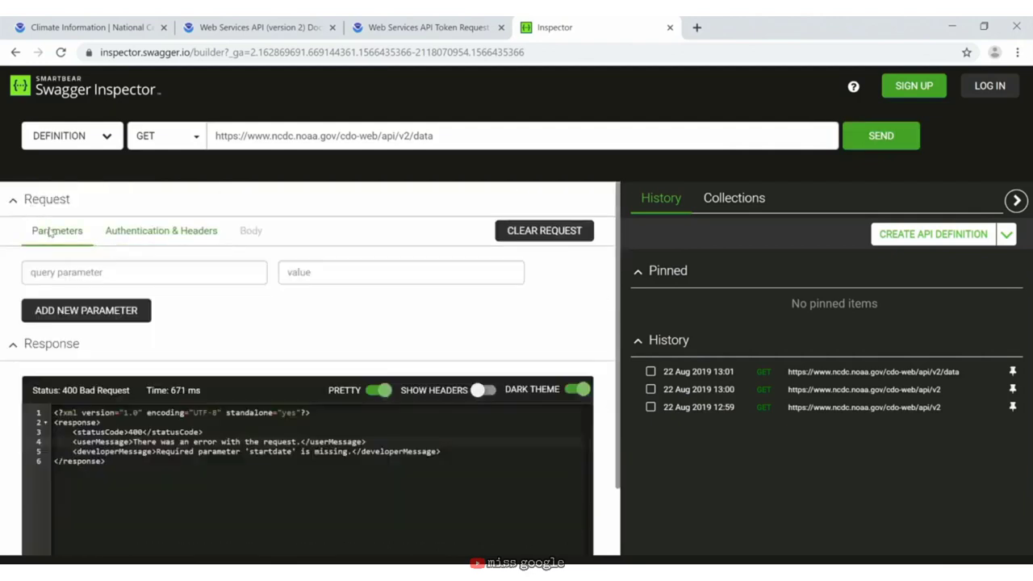
Step: Add query parameters datasetid=GHCND and startdate=2019-01-01
{"action": "left_click", "coordinate": [166, 270]}
{"action": "type", "text": "datasetid"}
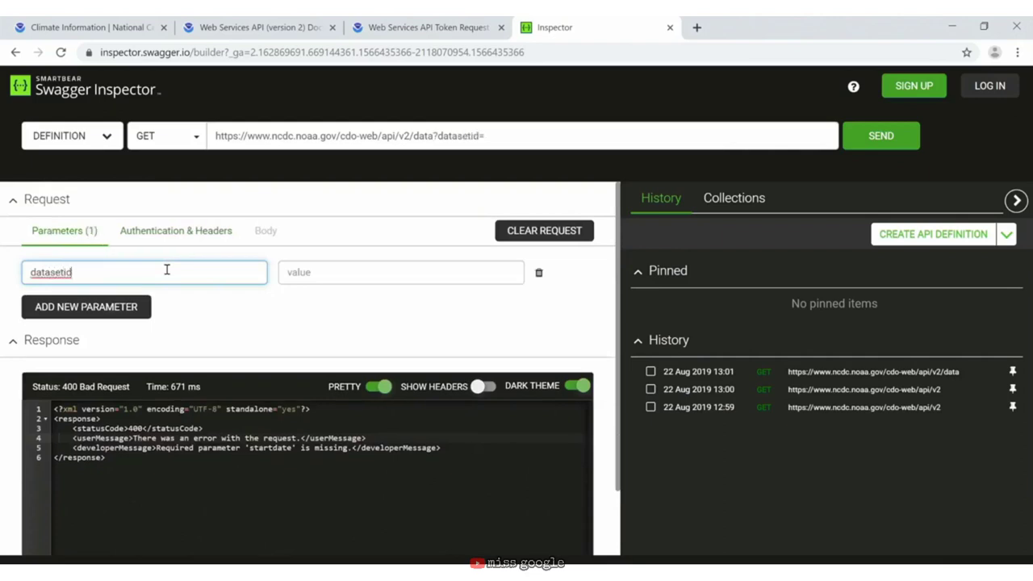
{"action": "key", "text": "Tab"}
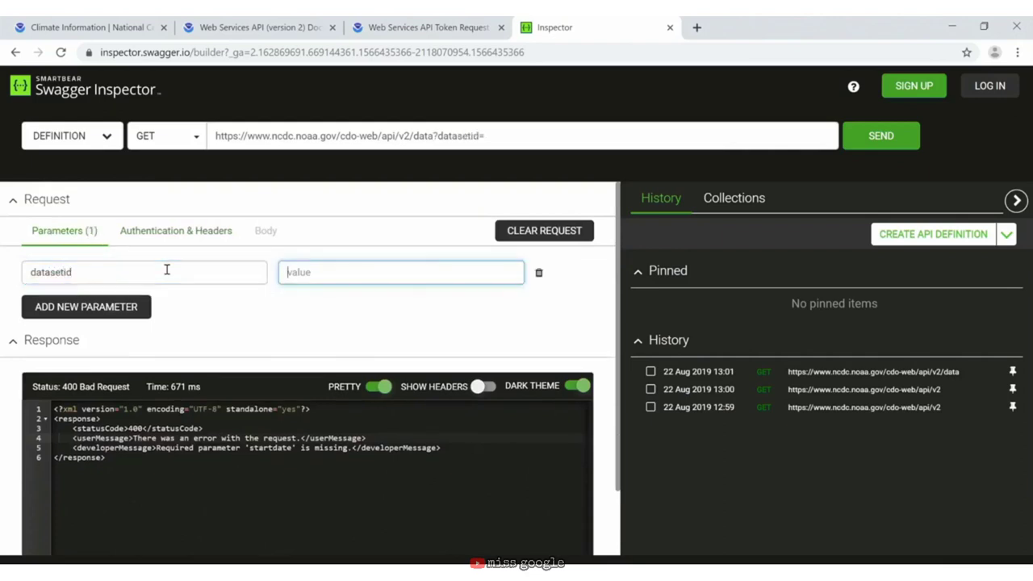
{"action": "type", "text": "GHCND"}
{"action": "left_click", "coordinate": [137, 306]}
{"action": "left_click", "coordinate": [91, 310]}
{"action": "type", "text": "sta"}
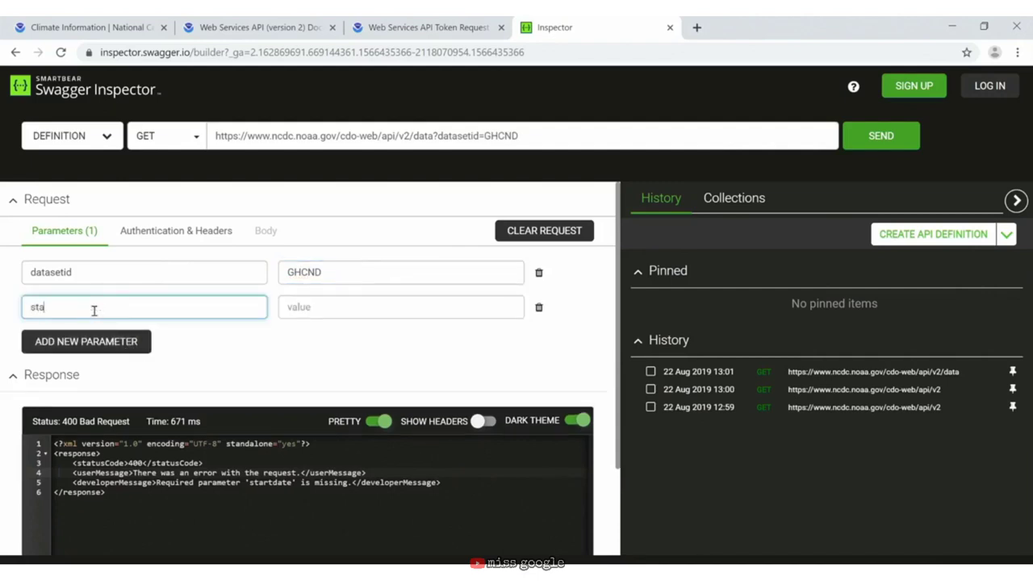
{"action": "type", "text": "rtdate"}
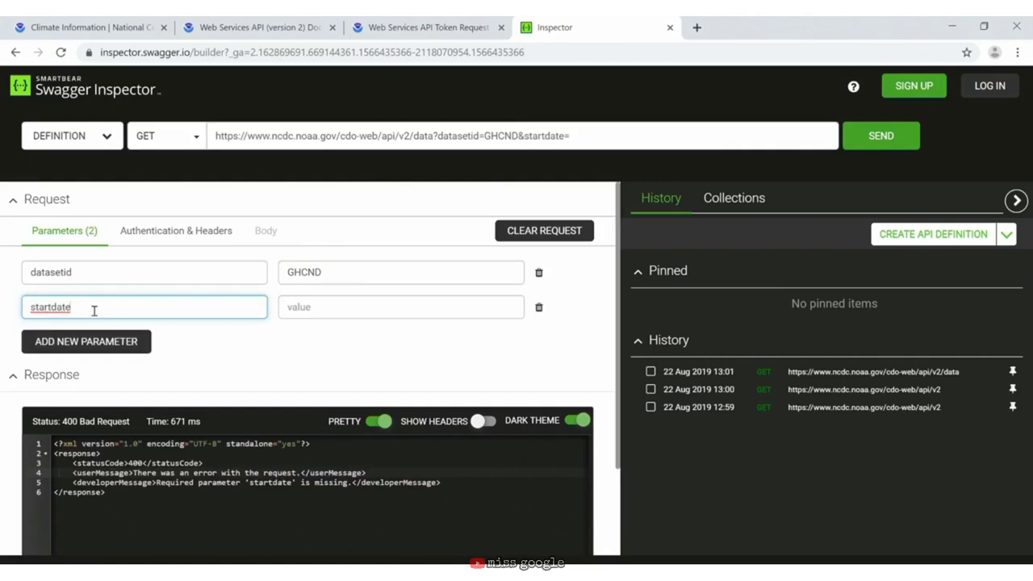
{"action": "key", "text": "Tab"}
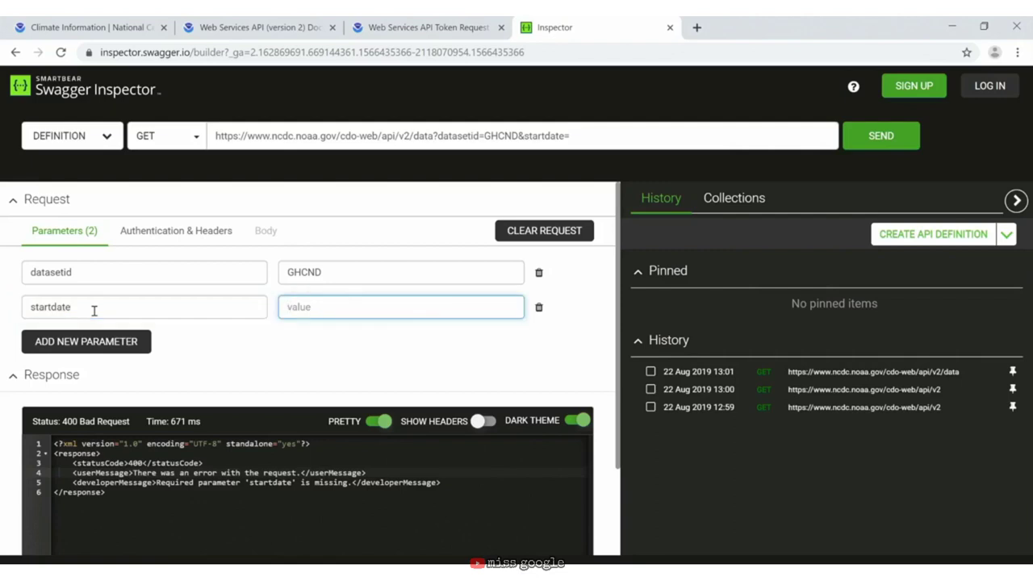
{"action": "type", "text": "2019-01-01"}
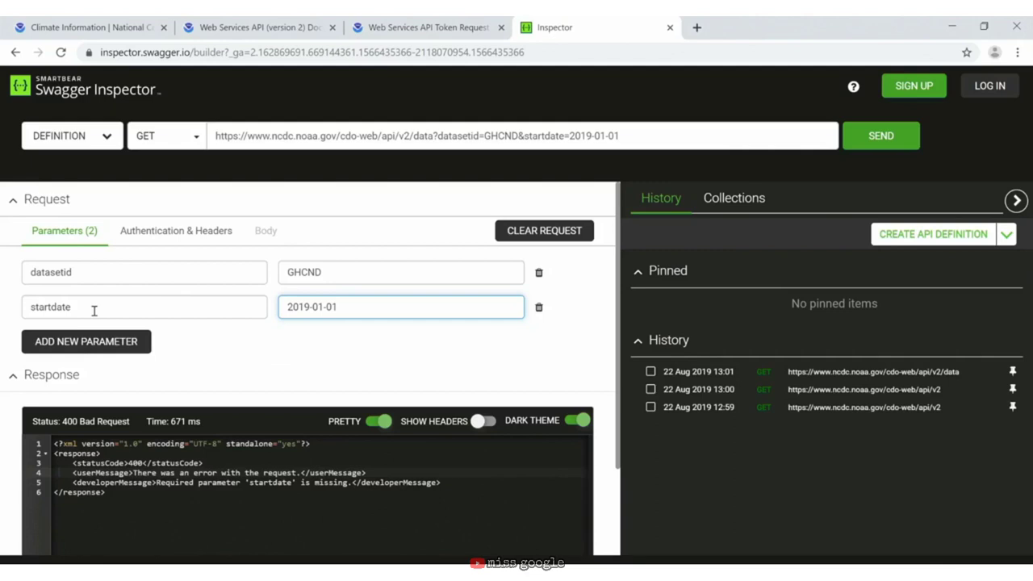
Step: Add enddate=2019-12-31 plus an empty row for another parameter
{"action": "left_click", "coordinate": [126, 345]}
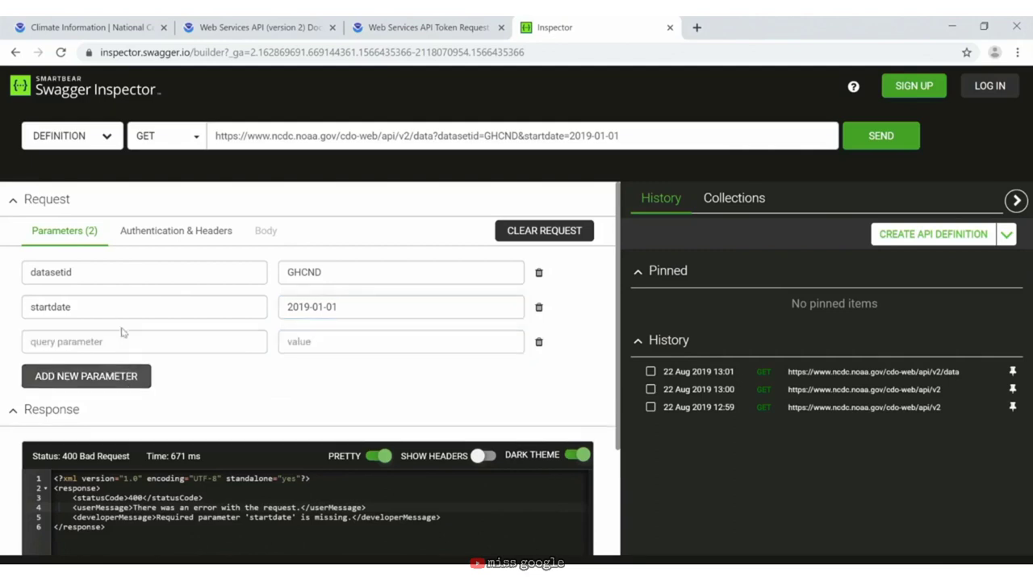
{"action": "left_click", "coordinate": [112, 342]}
{"action": "type", "text": "enddate"}
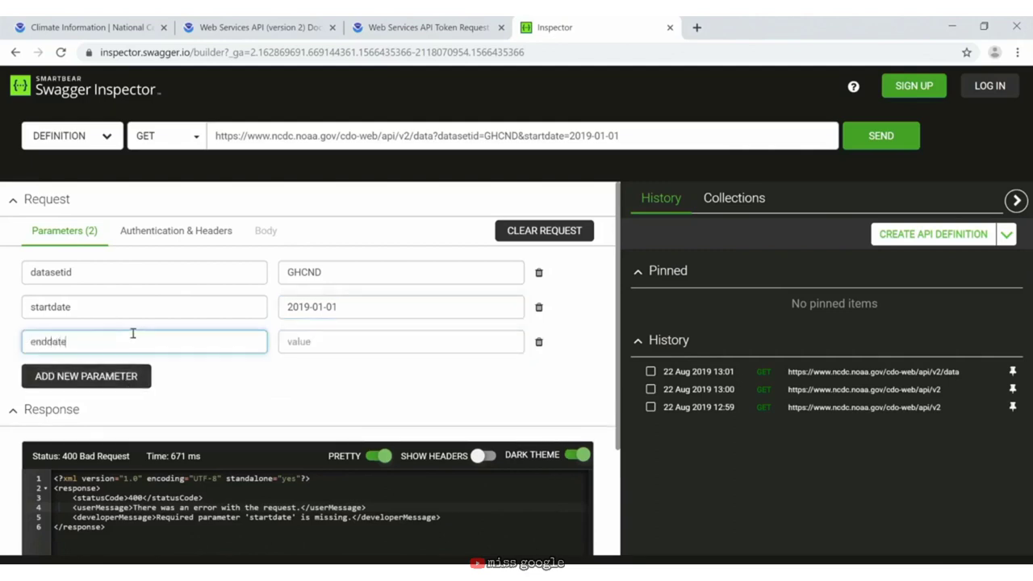
{"action": "key", "text": "Tab"}
{"action": "type", "text": "2019"}
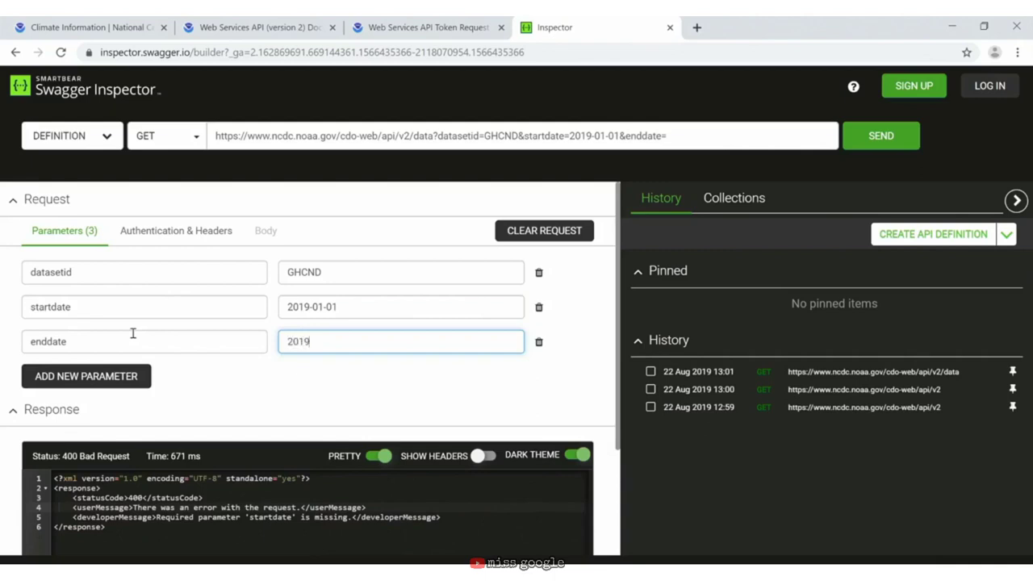
{"action": "type", "text": "-12-31"}
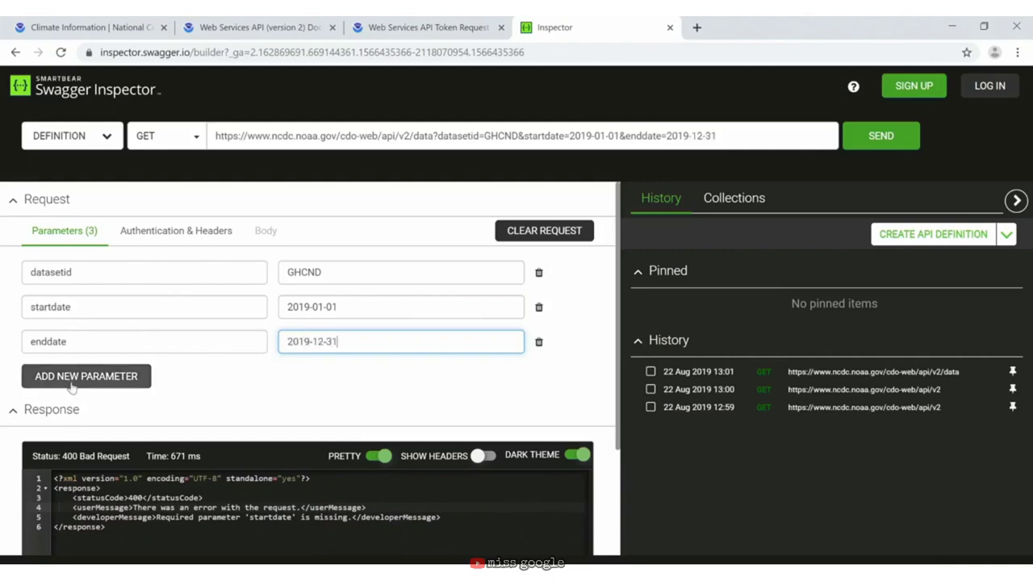
{"action": "left_click", "coordinate": [89, 377]}
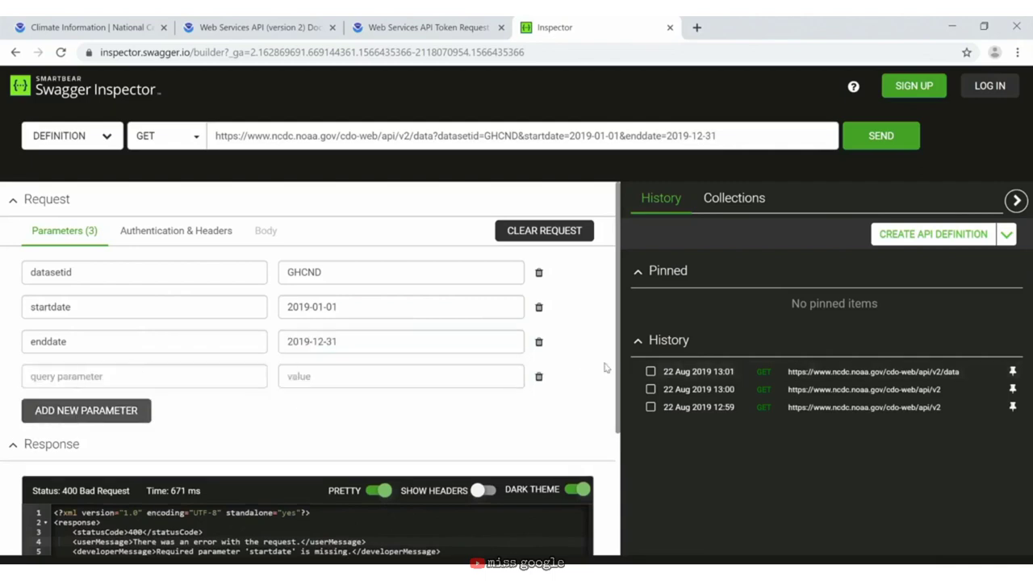
Step: Add a stationid parameter of GHCND:USC00046399 and another empty row
{"action": "left_click", "coordinate": [184, 378]}
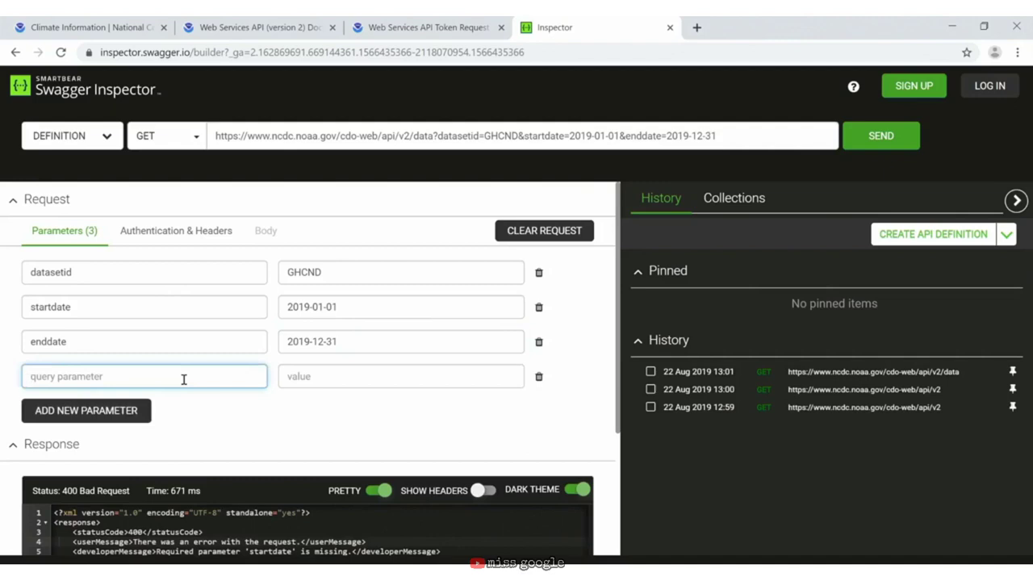
{"action": "type", "text": "stationid"}
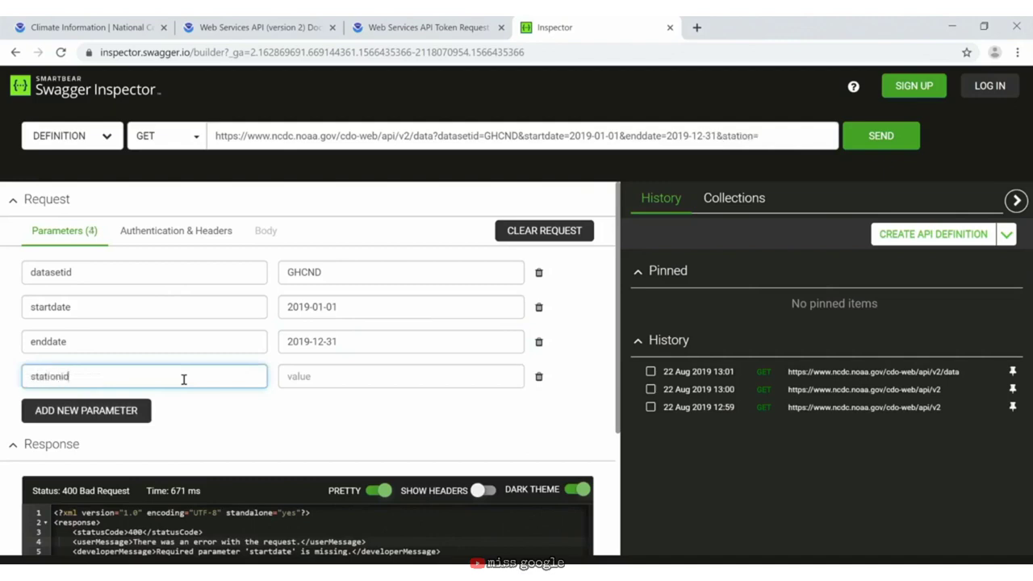
{"action": "key", "text": "Tab"}
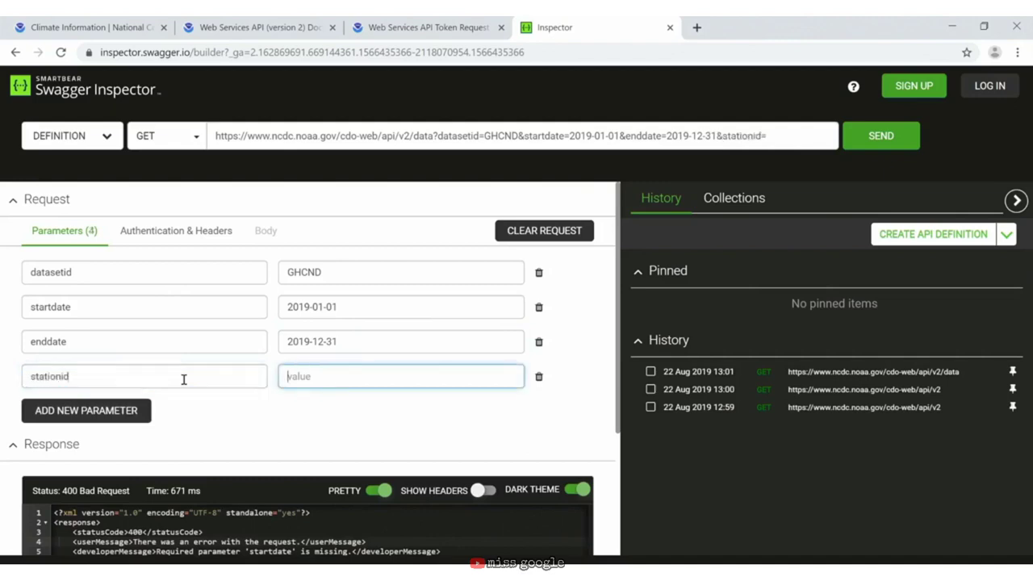
{"action": "type", "text": "GHCND:USC00046399"}
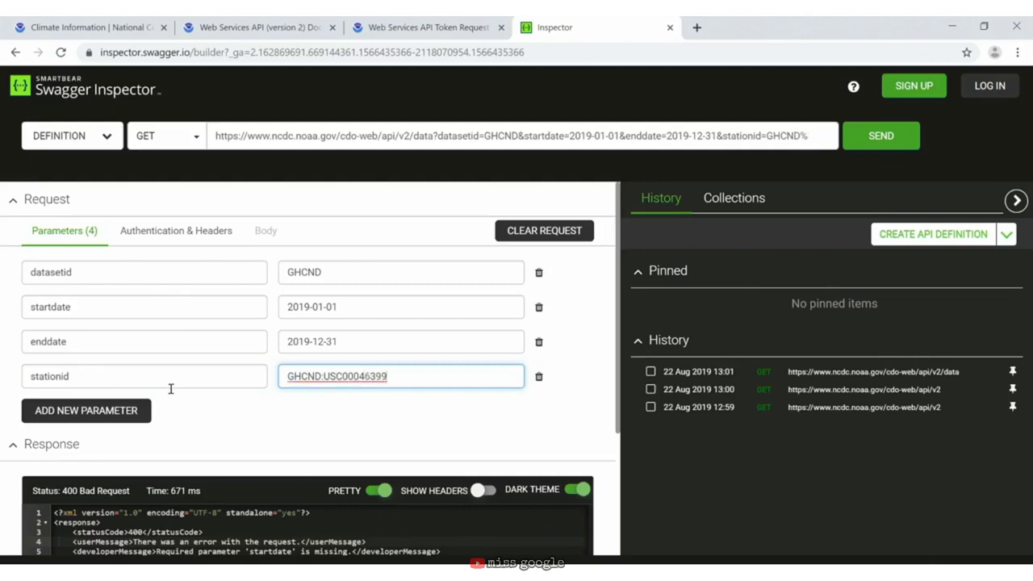
{"action": "left_click", "coordinate": [138, 411]}
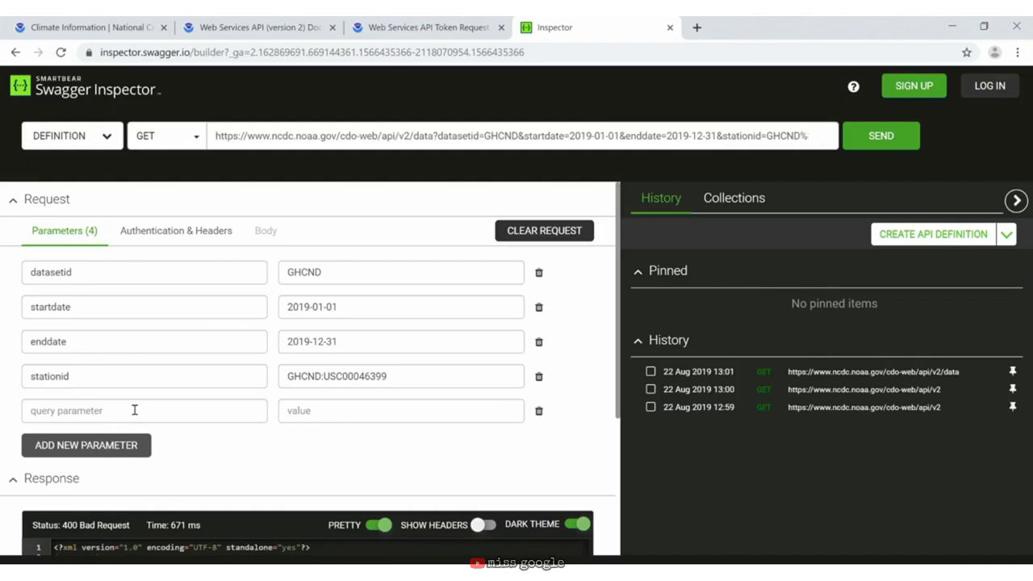
Step: Add limit=1000 and resend, scrolling down to the 200 OK JSON response
{"action": "left_click", "coordinate": [134, 411]}
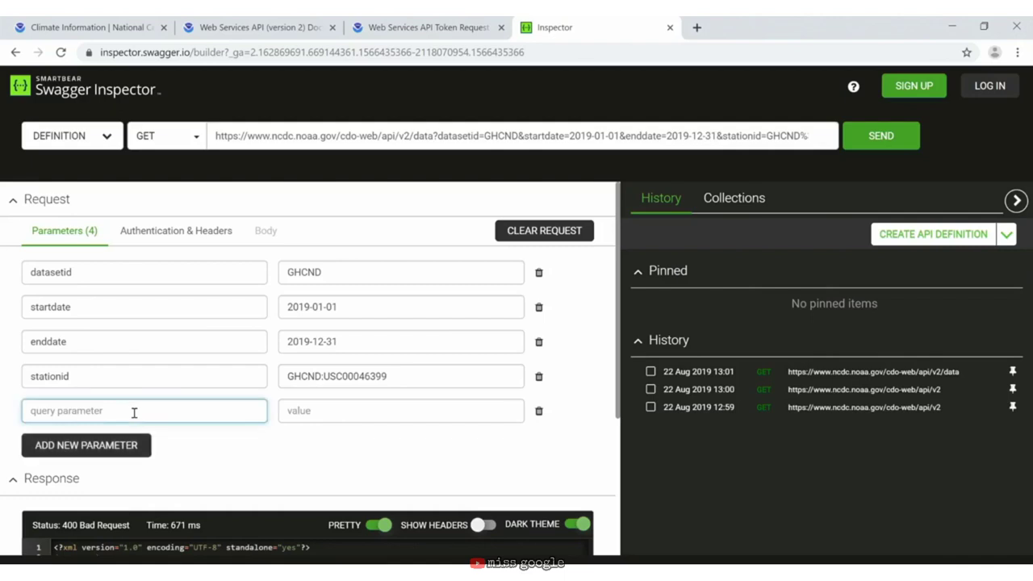
{"action": "type", "text": "limit"}
{"action": "key", "text": "Tab"}
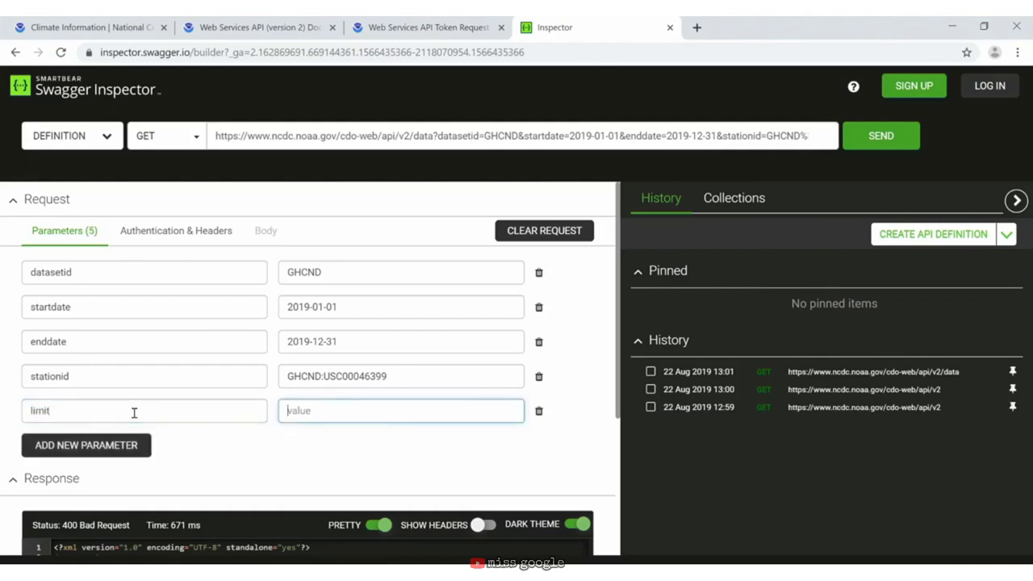
{"action": "type", "text": "1000"}
{"action": "left_click", "coordinate": [882, 136]}
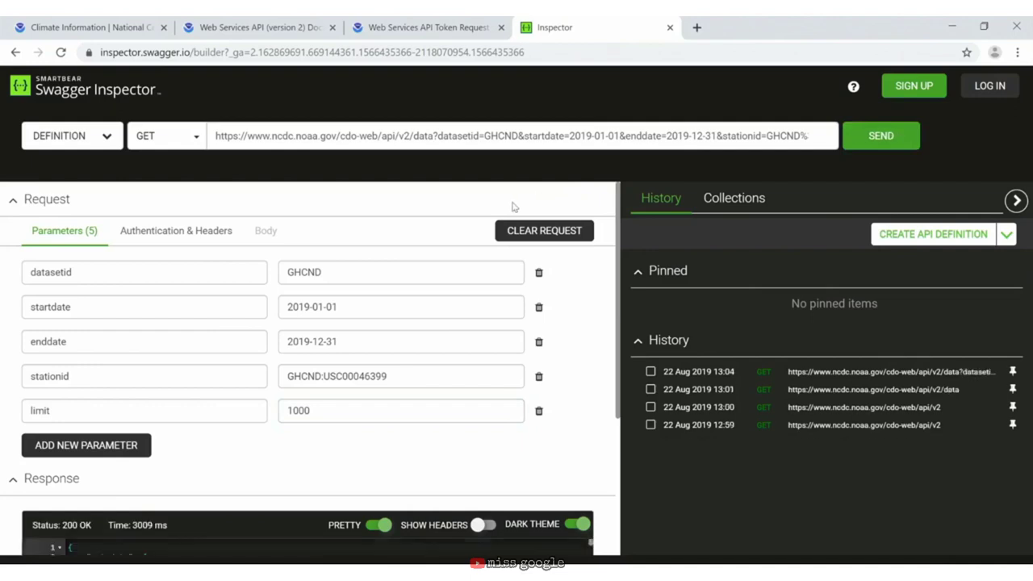
{"action": "scroll", "coordinate": [523, 207], "scroll_direction": "down", "scroll_amount": 3}
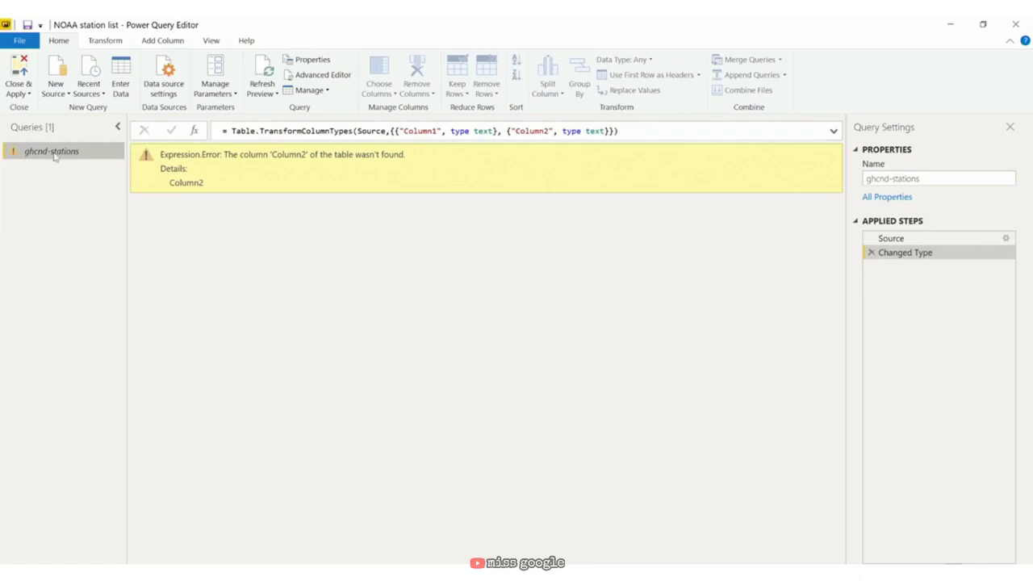
Step: Start a new Web source in Power Query and switch From Web to Advanced
{"action": "left_click", "coordinate": [66, 95]}
{"action": "left_click", "coordinate": [89, 251]}
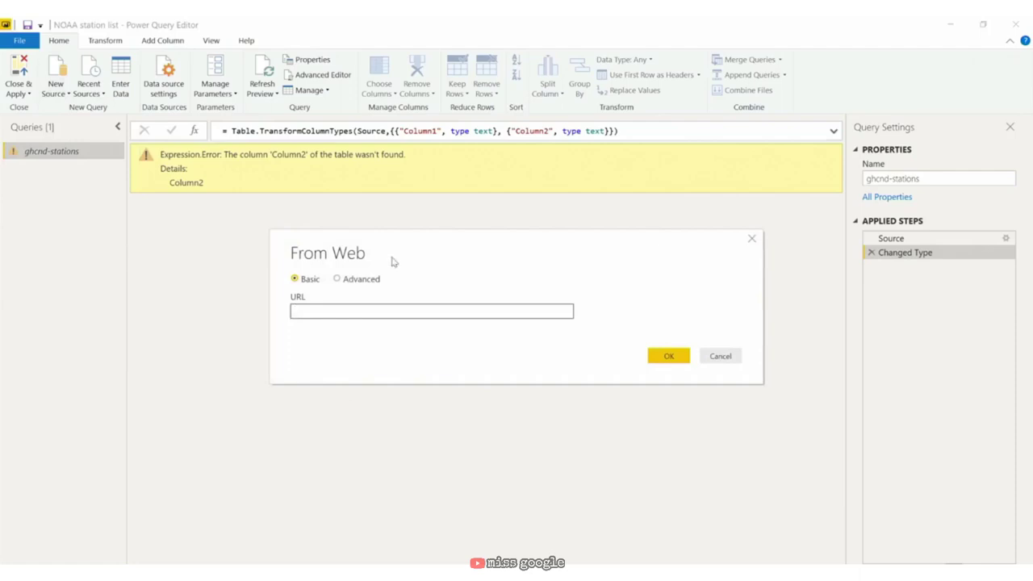
{"action": "left_click", "coordinate": [337, 279]}
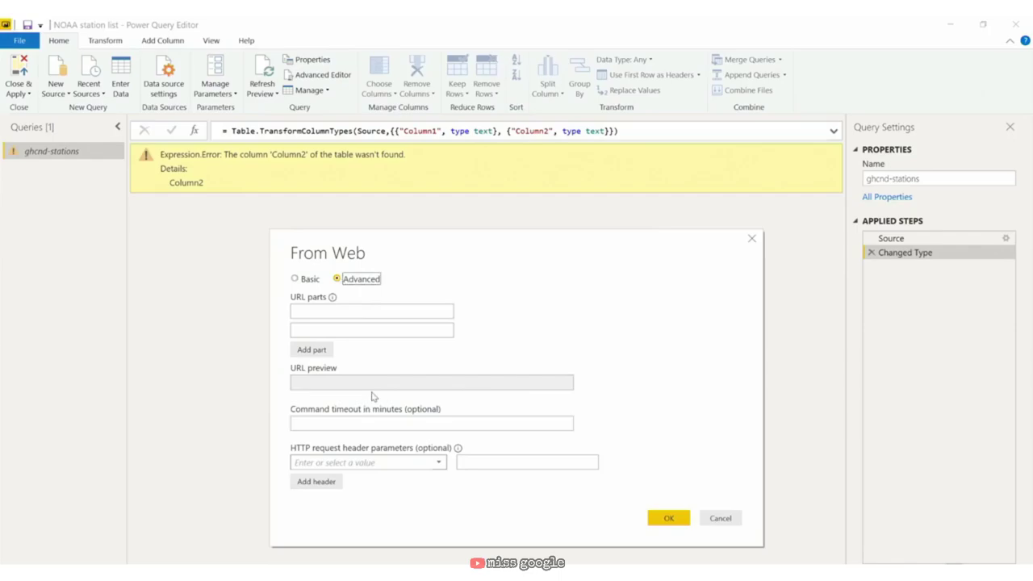
Step: Copy the full NOAA data request URL from Swagger Inspector back to Power BI
{"action": "key", "text": "alt+Tab"}
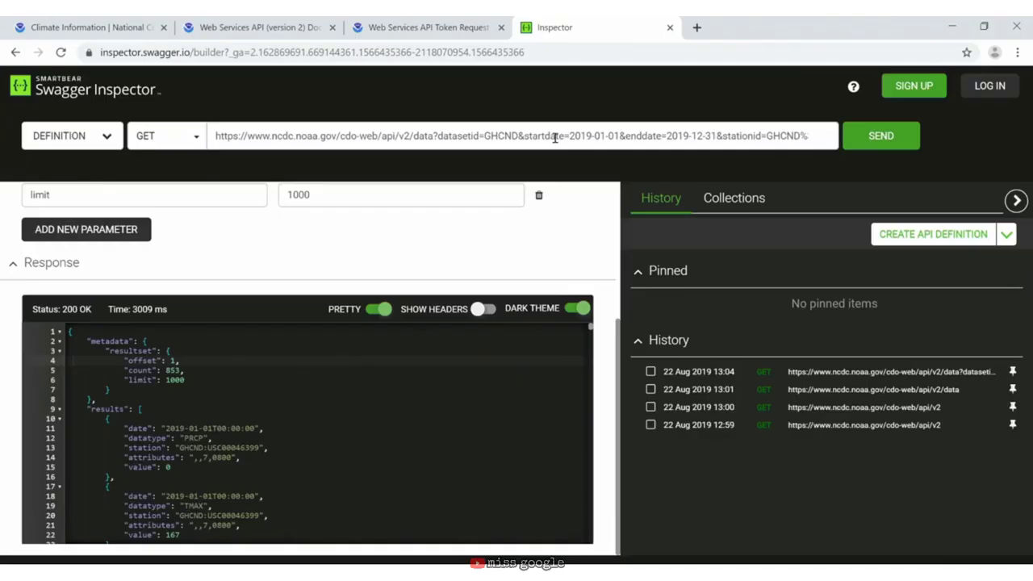
{"action": "left_click", "coordinate": [558, 136]}
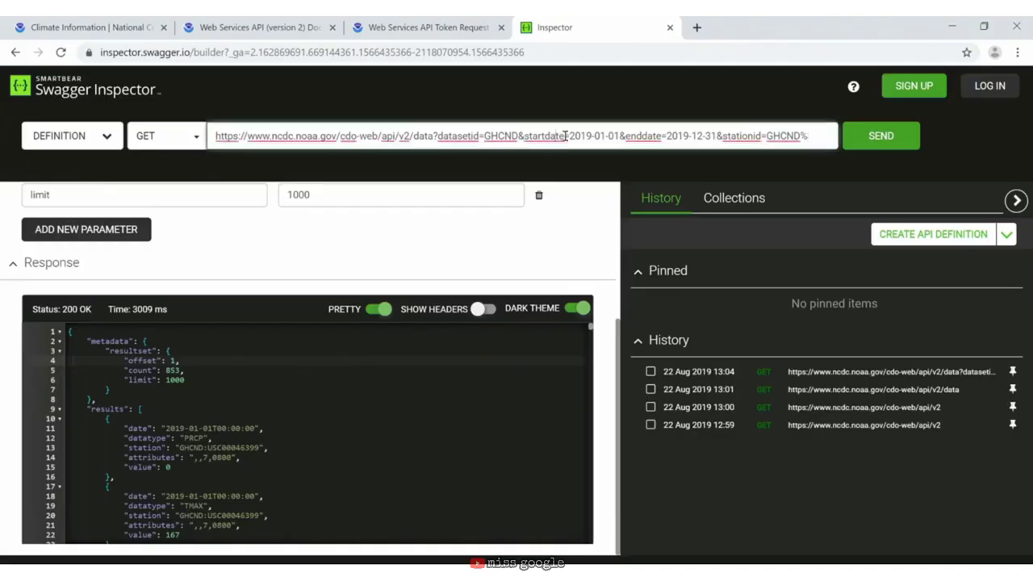
{"action": "key", "text": "ctrl+a"}
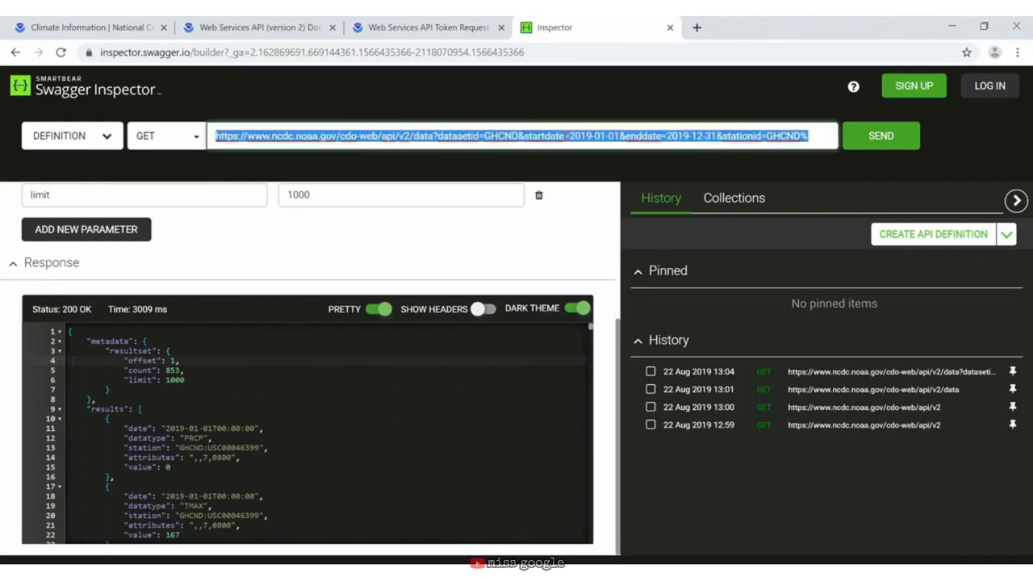
{"action": "key", "text": "alt+Tab"}
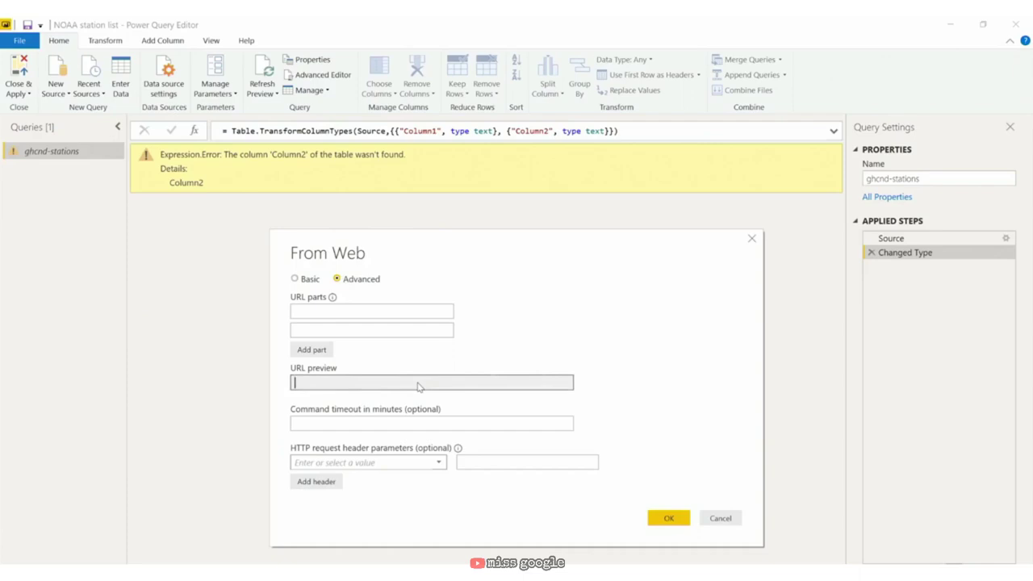
Step: Paste the NOAA data URL as the first URL part, add a 'token' header with the API token, and confirm
{"action": "left_click", "coordinate": [353, 307]}
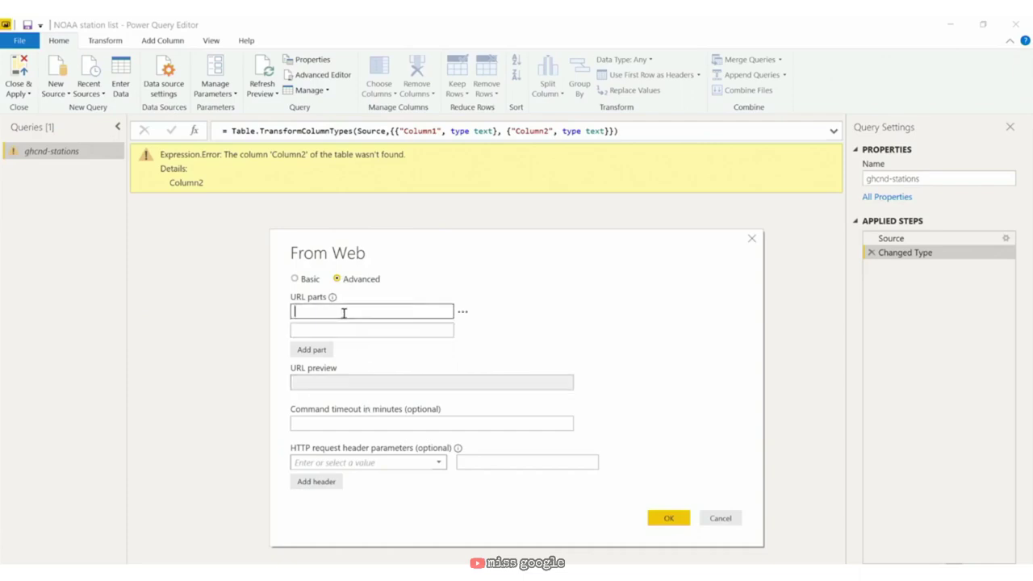
{"action": "key", "text": "ctrl+v"}
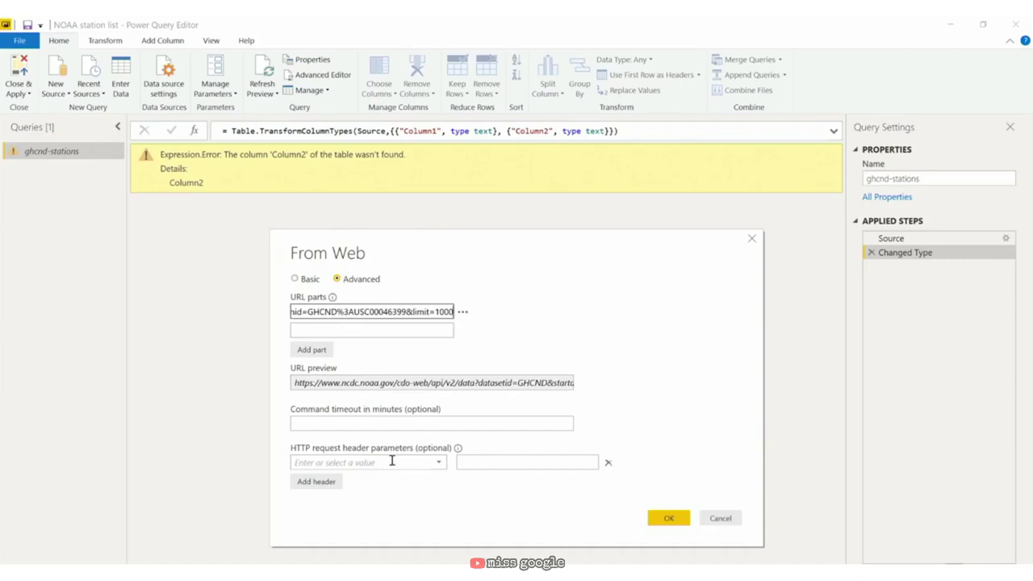
{"action": "left_click", "coordinate": [392, 460]}
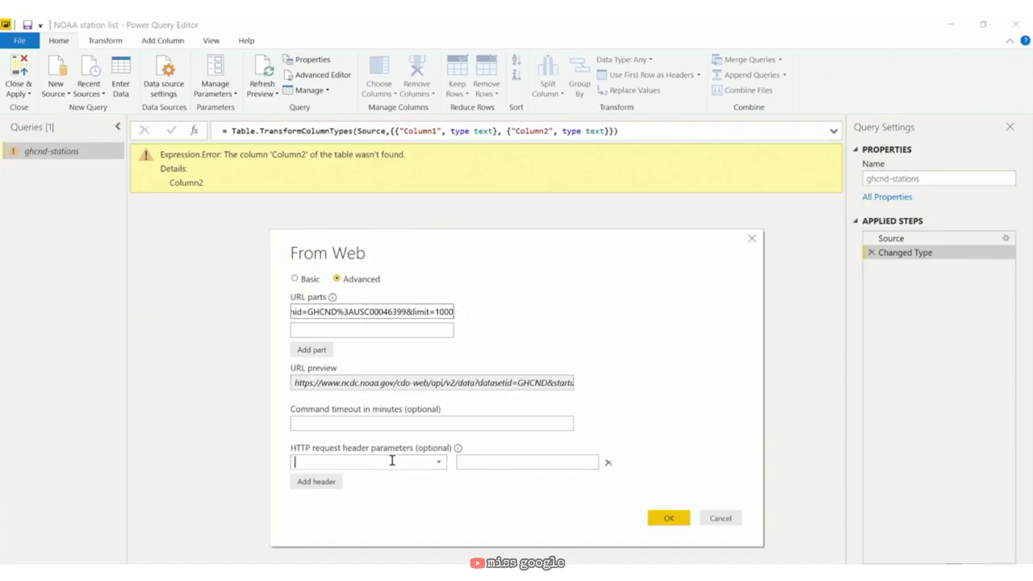
{"action": "type", "text": "token"}
{"action": "key", "text": "Tab"}
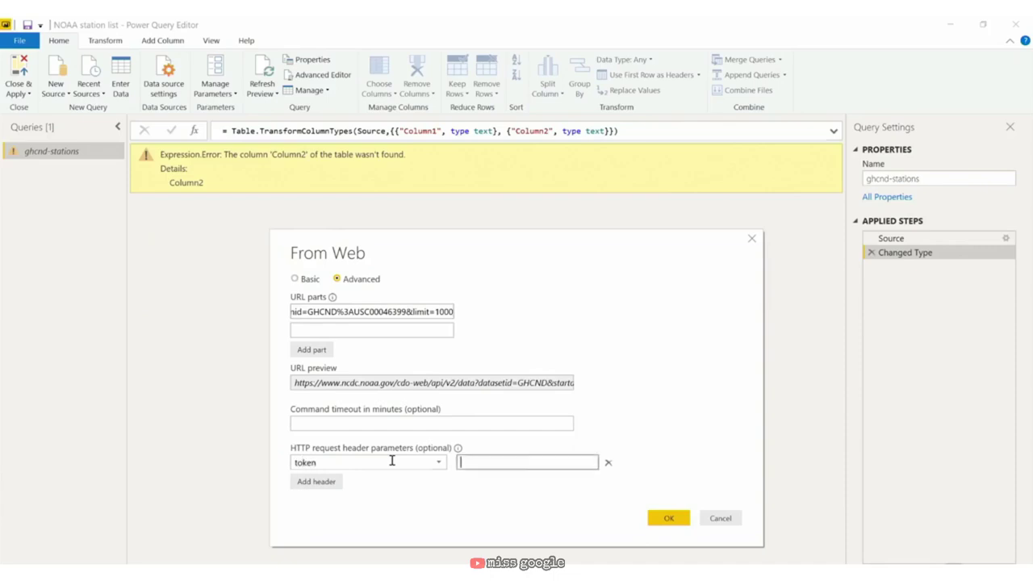
{"action": "key", "text": "ctrl+v"}
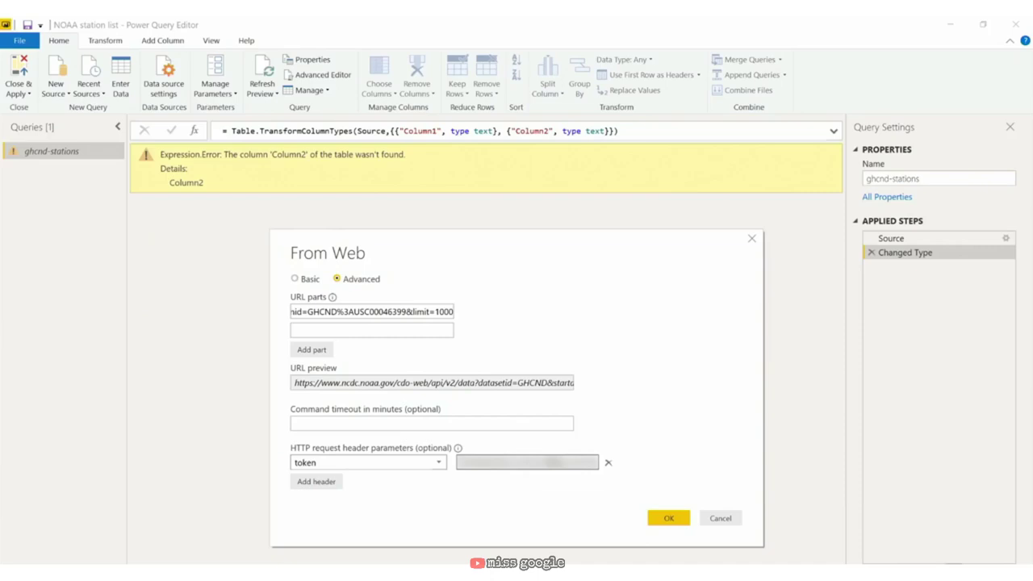
{"action": "left_click", "coordinate": [676, 520]}
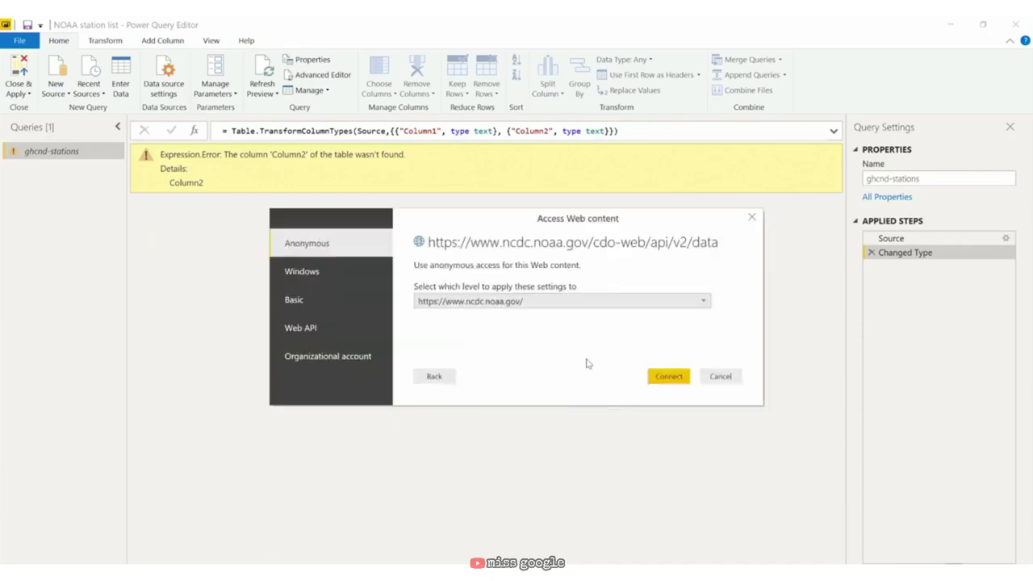
Step: Connect to the NOAA API with Anonymous access in the Access Web content dialog
{"action": "left_click", "coordinate": [661, 382]}
{"action": "left_click", "coordinate": [664, 380]}
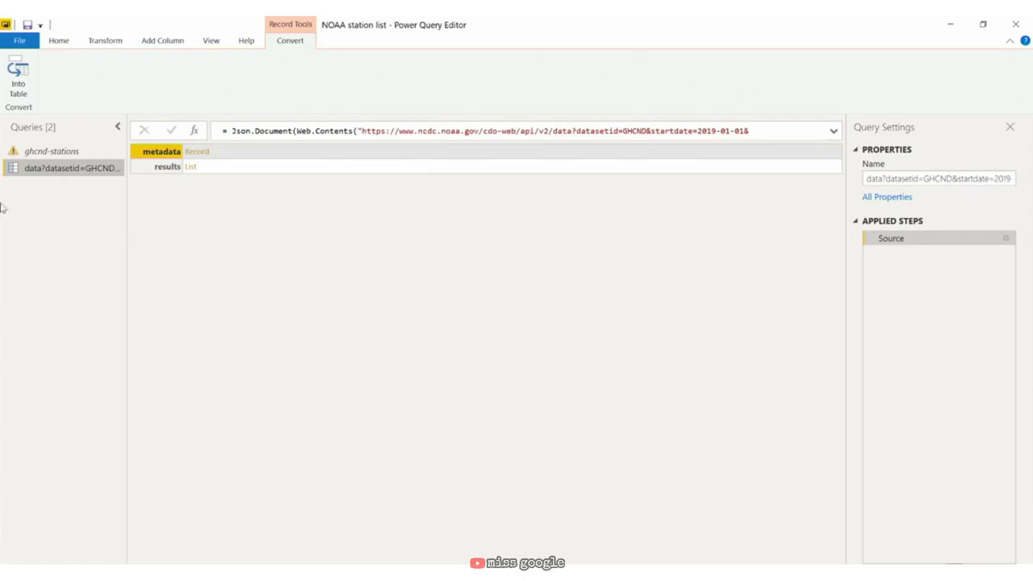
Step: Rename the new query to 'NOAA API connection' and confirm its JSON source settings
{"action": "double_click", "coordinate": [50, 167]}
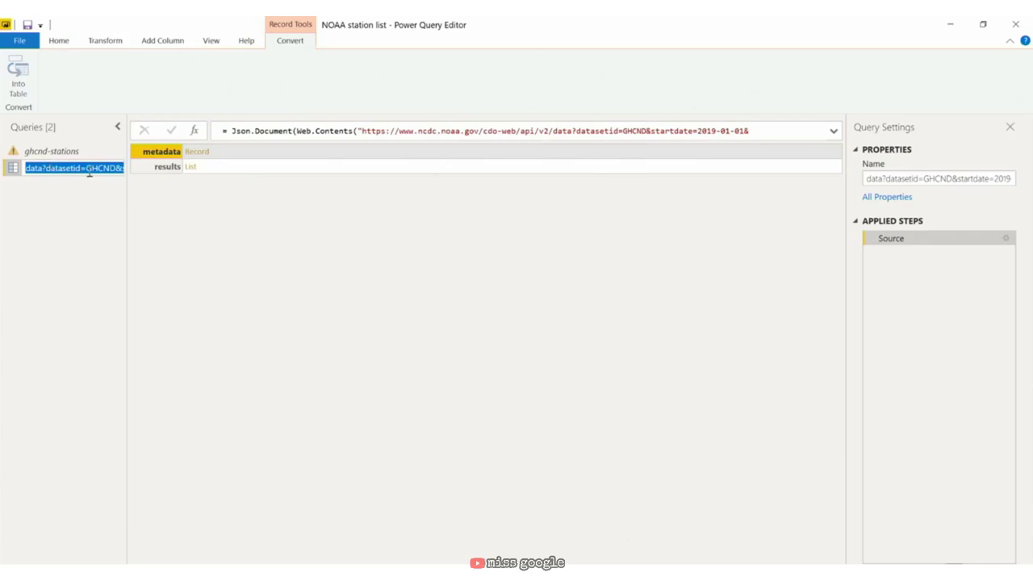
{"action": "type", "text": "NOAA API connection"}
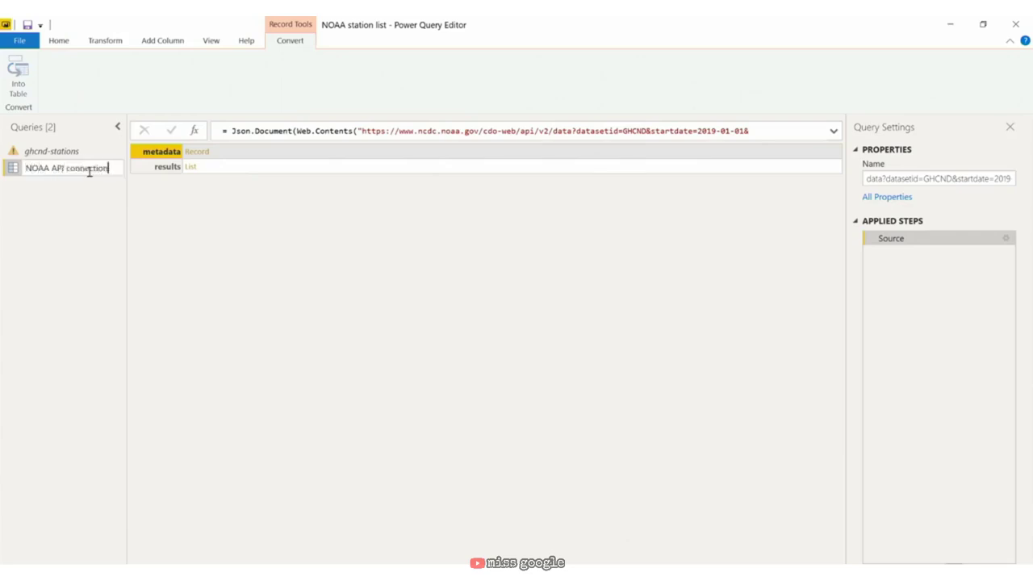
{"action": "key", "text": "Return"}
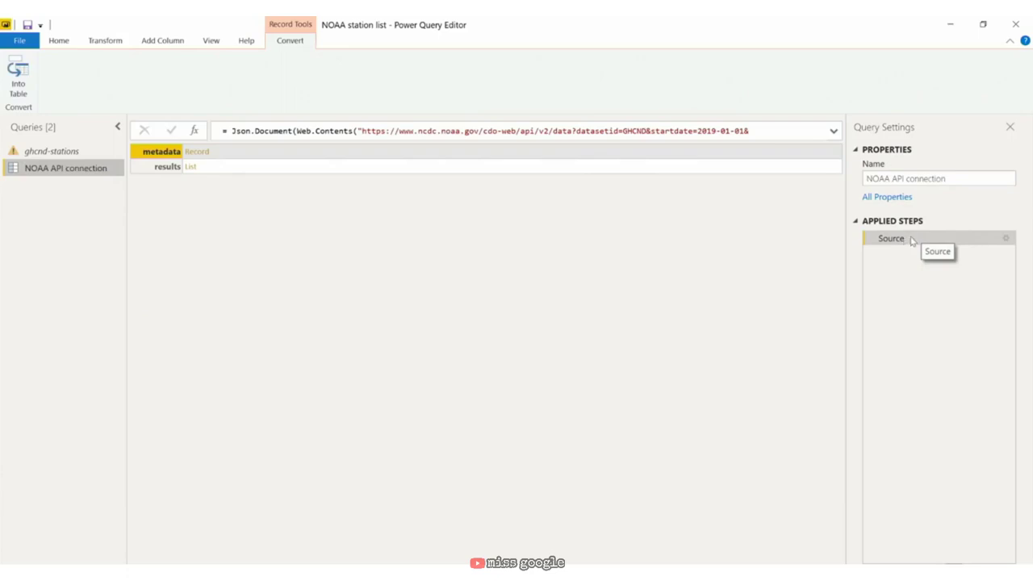
{"action": "double_click", "coordinate": [913, 239]}
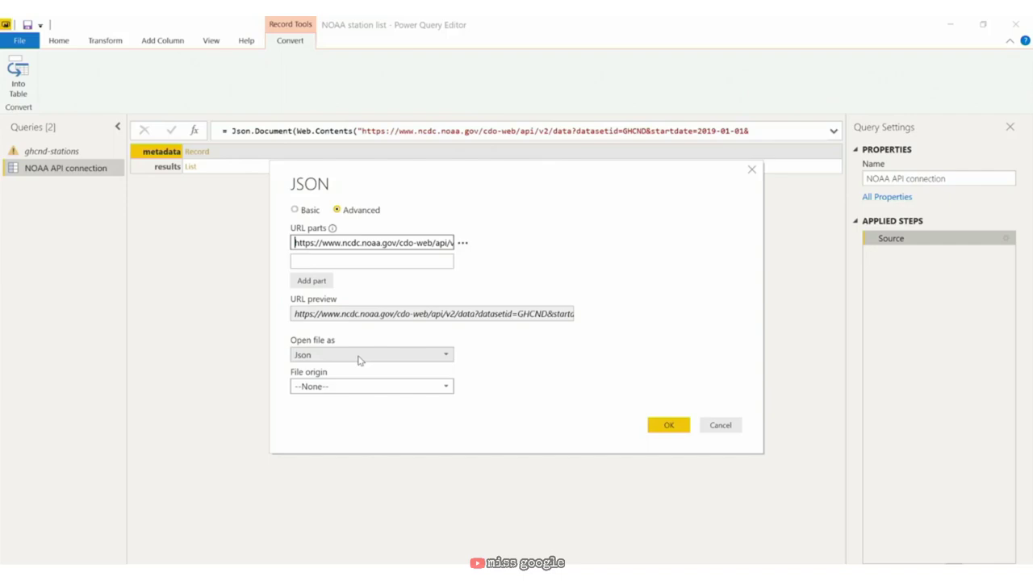
{"action": "left_click", "coordinate": [665, 427]}
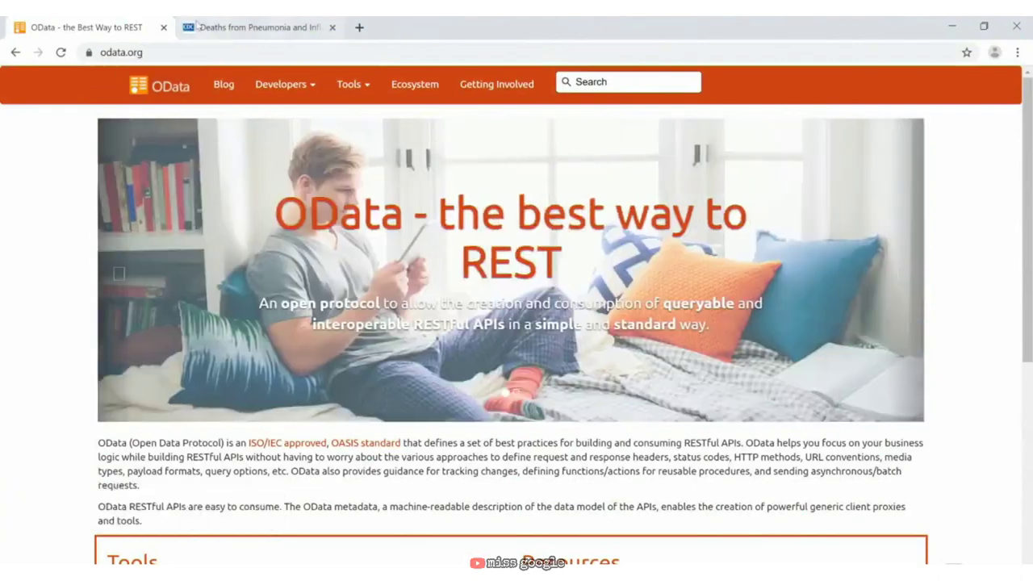
{"action": "left_click", "coordinate": [250, 27]}
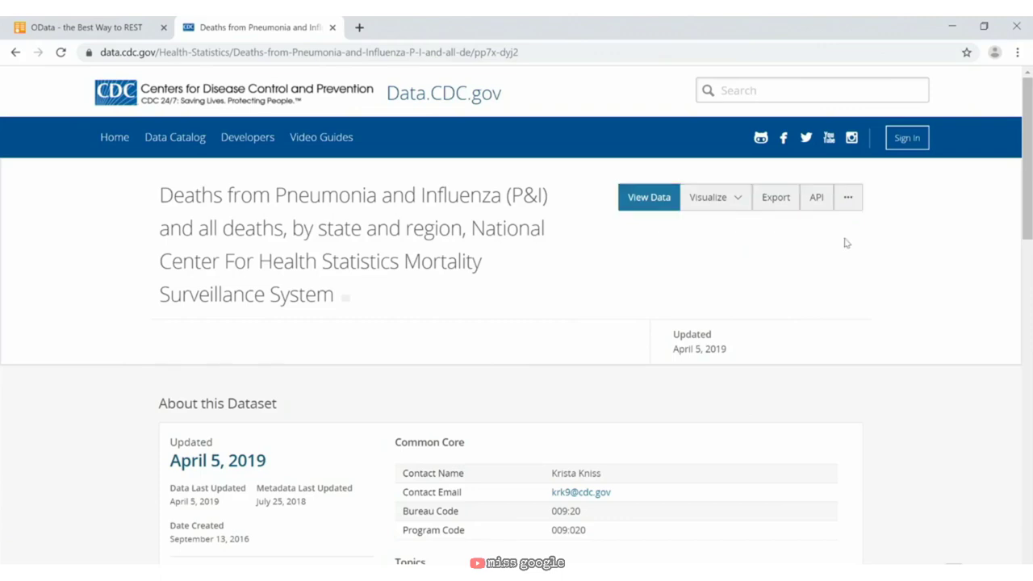
{"action": "left_click", "coordinate": [846, 200]}
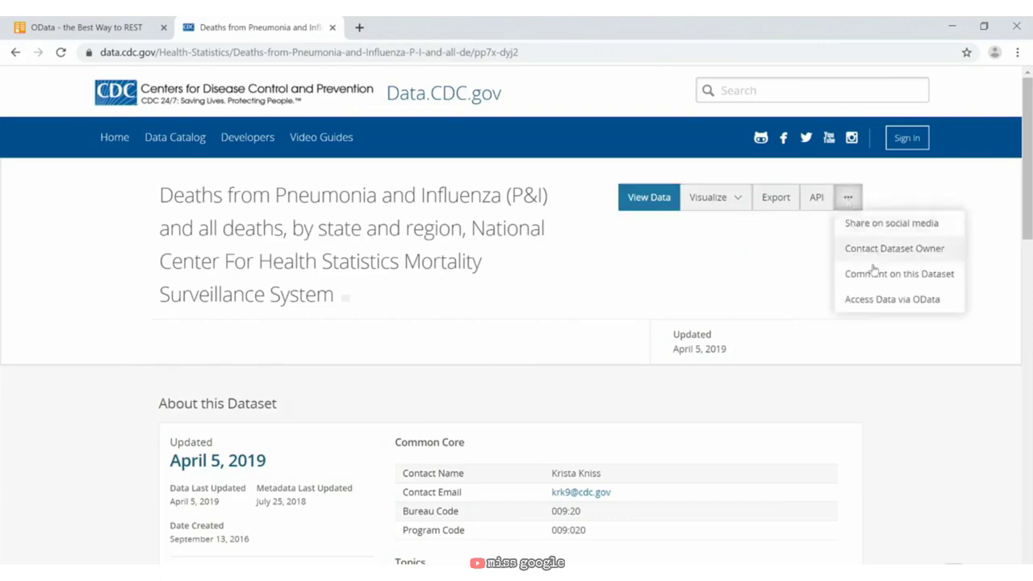
{"action": "left_click", "coordinate": [878, 300]}
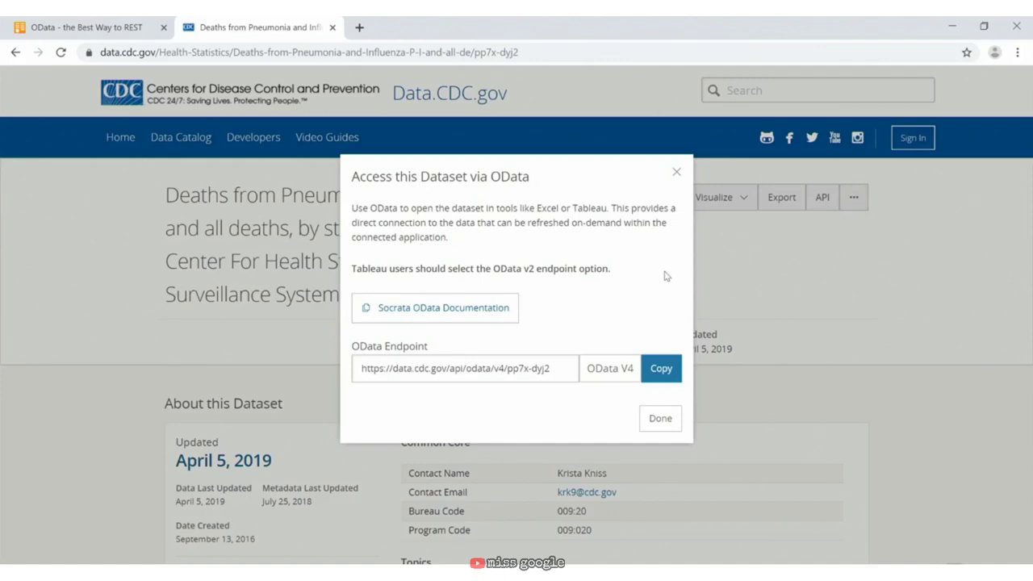
{"action": "left_click", "coordinate": [533, 368]}
{"action": "key", "text": "ctrl+c"}
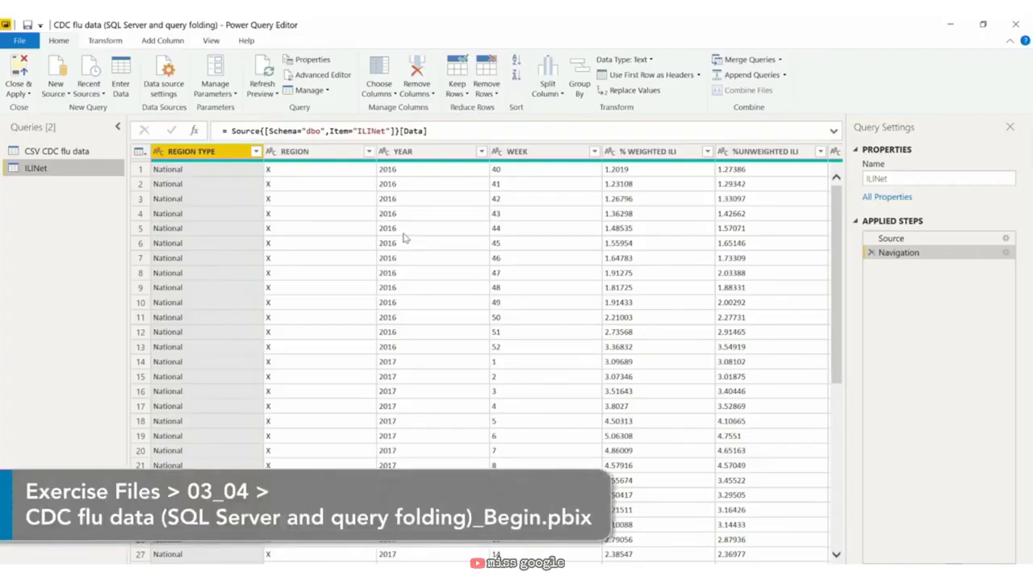
Step: Connect anonymously to the pasted CDC OData feed URL and load its table as Query1
{"action": "left_click", "coordinate": [53, 90]}
{"action": "left_click", "coordinate": [102, 282]}
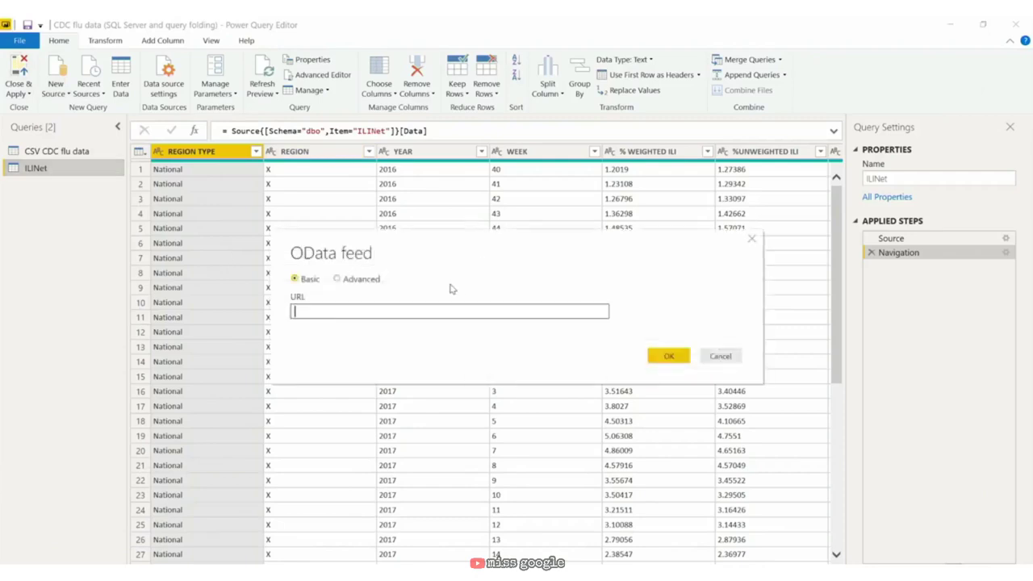
{"action": "key", "text": "ctrl+v"}
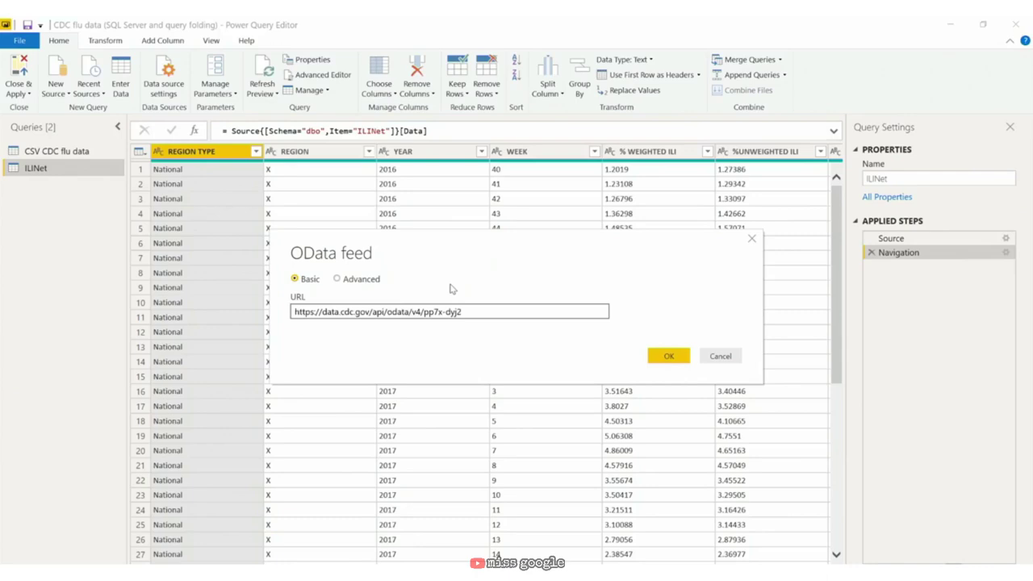
{"action": "left_click", "coordinate": [668, 359]}
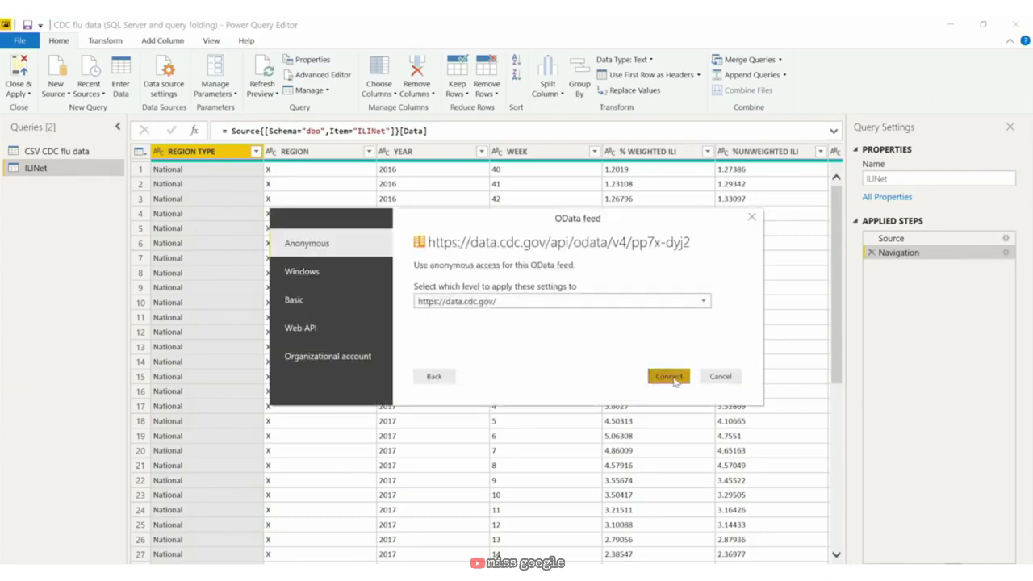
{"action": "left_click", "coordinate": [674, 379]}
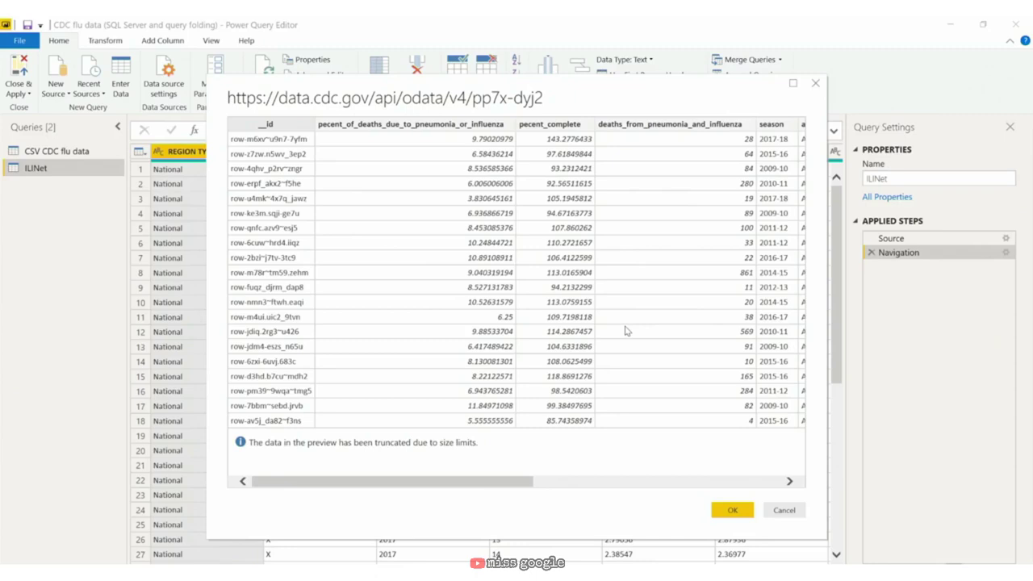
{"action": "left_click", "coordinate": [732, 510]}
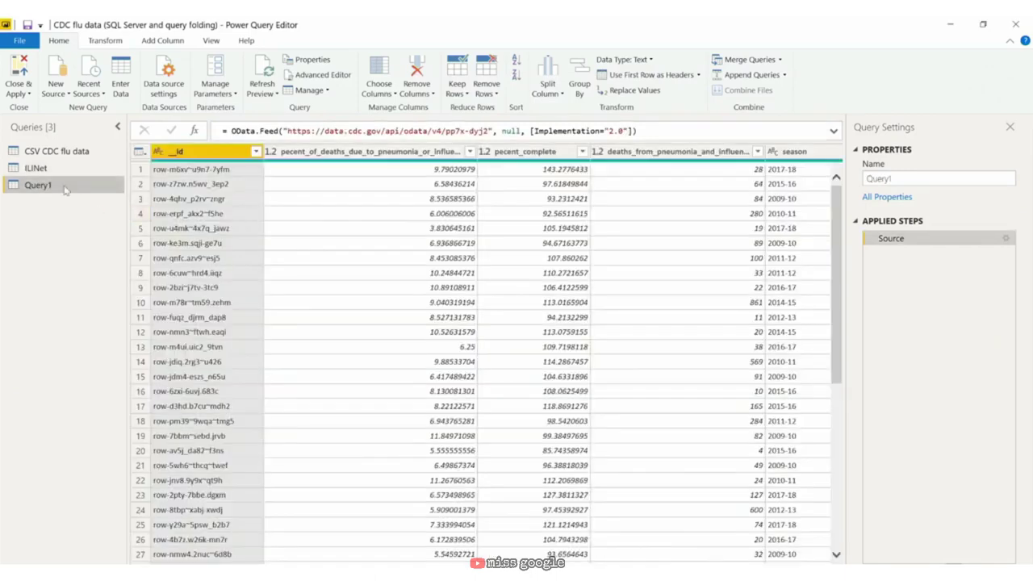
Step: Rename Query1 to 'CDC flu numbers ODATA', close the editor and choose Apply later
{"action": "double_click", "coordinate": [67, 187]}
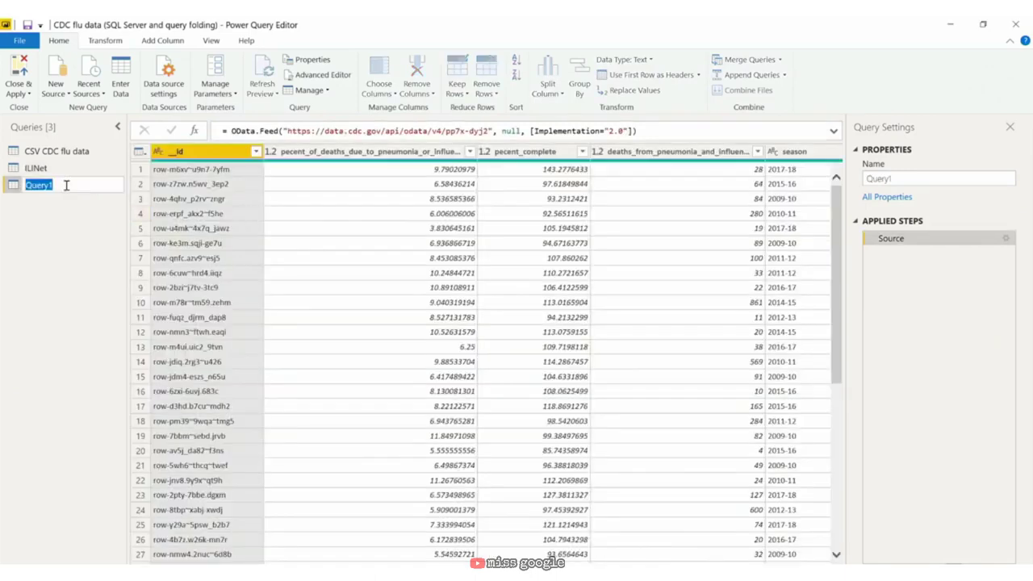
{"action": "type", "text": "CDC flu numbers ODATA"}
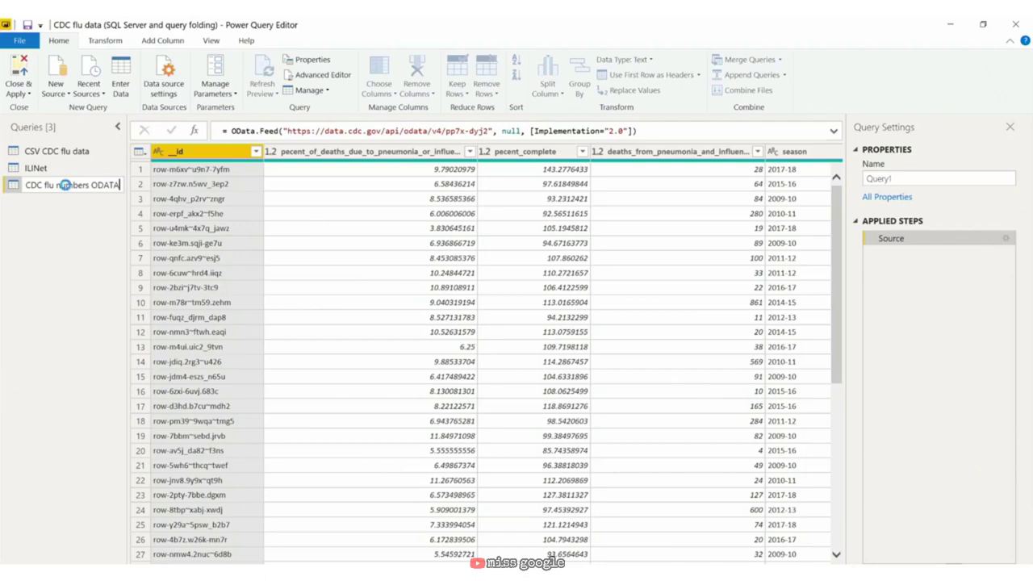
{"action": "key", "text": "Return"}
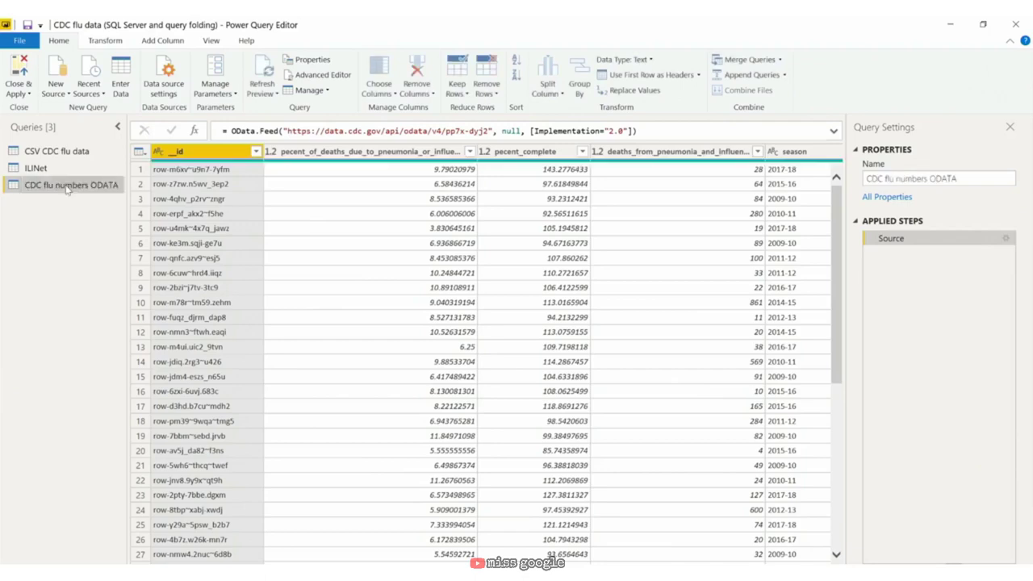
{"action": "key", "text": "alt+F4"}
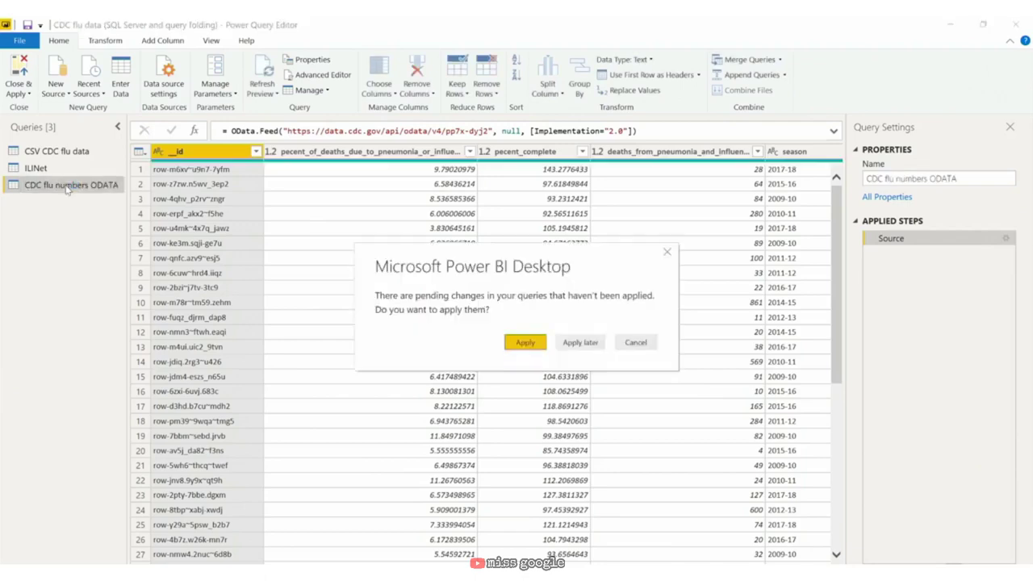
{"action": "left_click", "coordinate": [581, 343]}
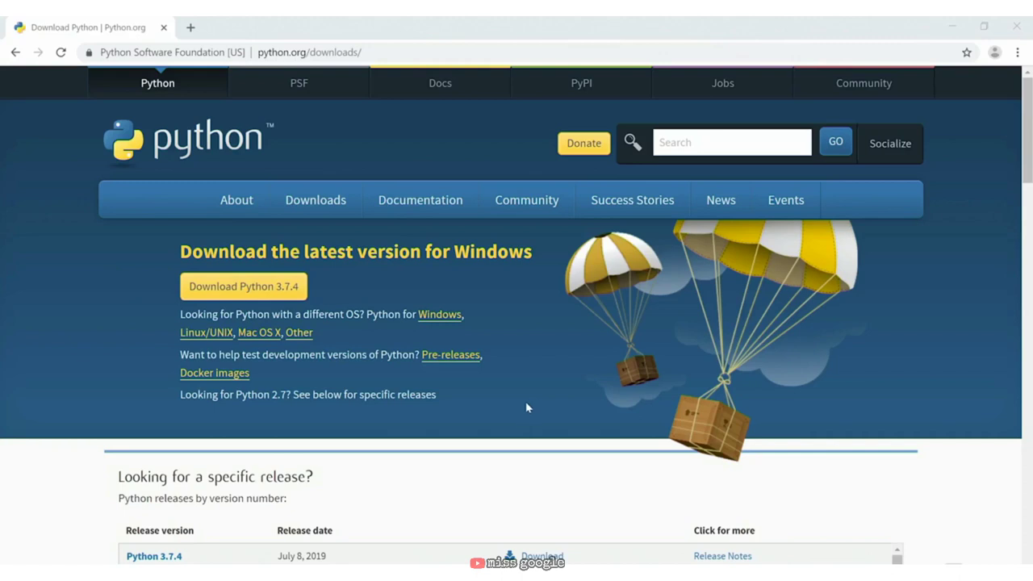
Step: Download the Python 3.7.4 installer from python.org and run Install Now with defaults
{"action": "left_click", "coordinate": [276, 300]}
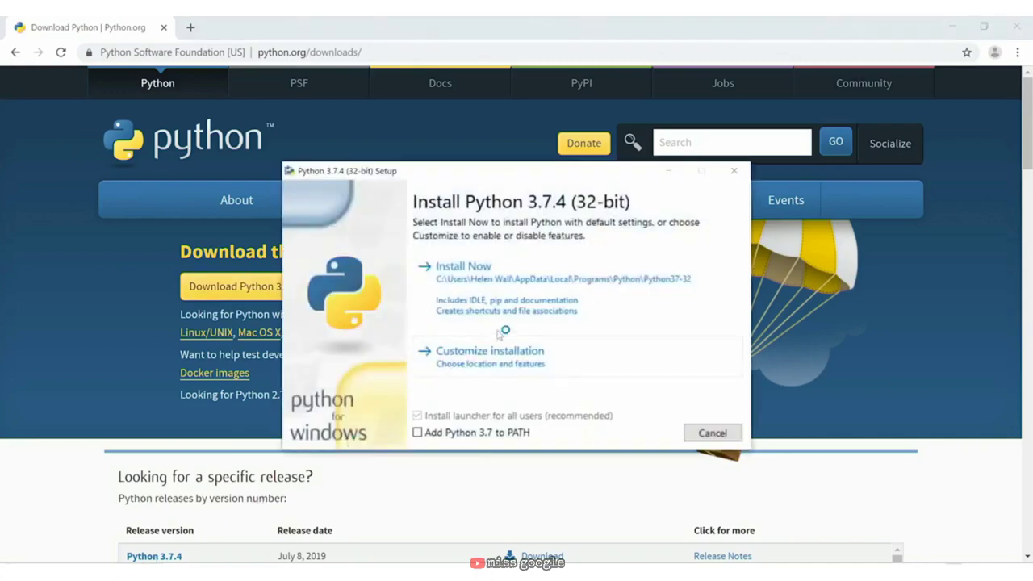
{"action": "left_click", "coordinate": [520, 281]}
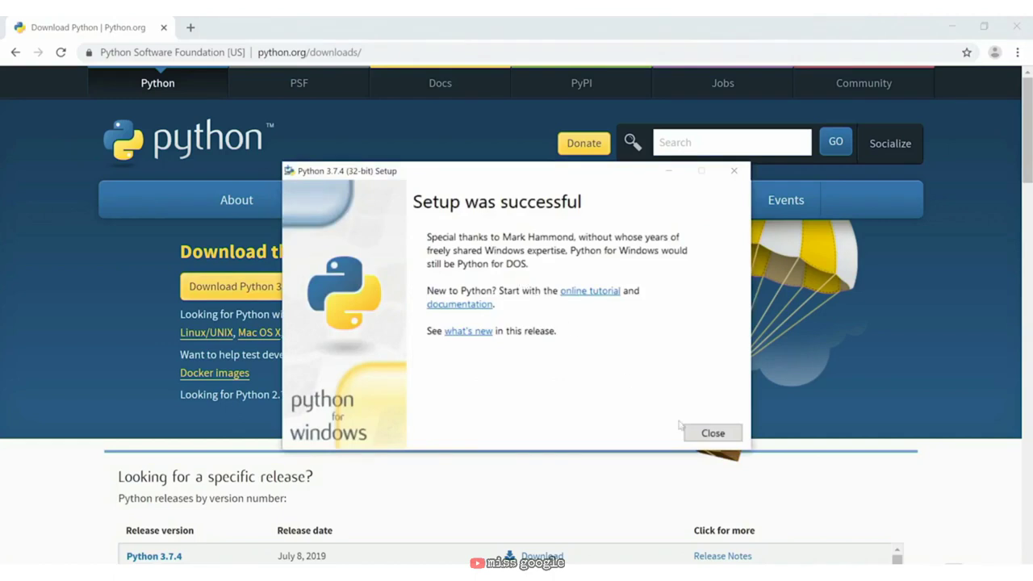
Step: Close setup, verify python --version reports 3.7.4 in Command Prompt, then close it
{"action": "left_click", "coordinate": [712, 434]}
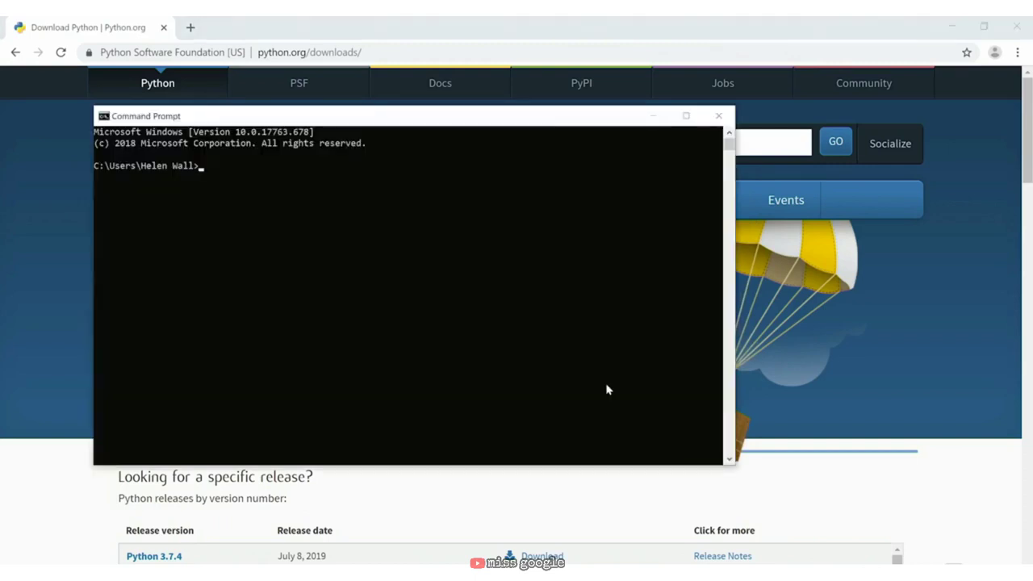
{"action": "type", "text": "p"}
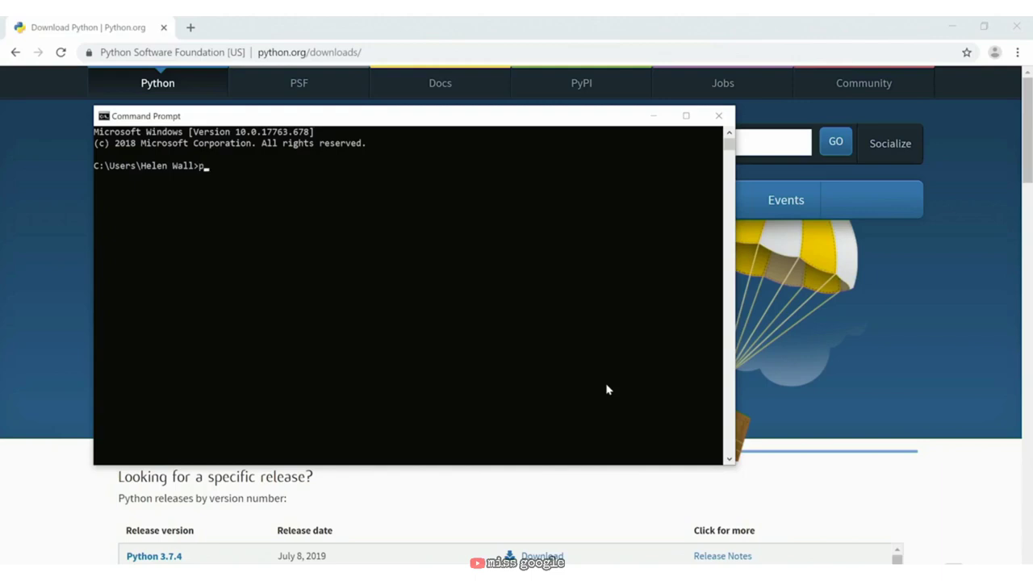
{"action": "type", "text": "ython --version"}
{"action": "key", "text": "Return"}
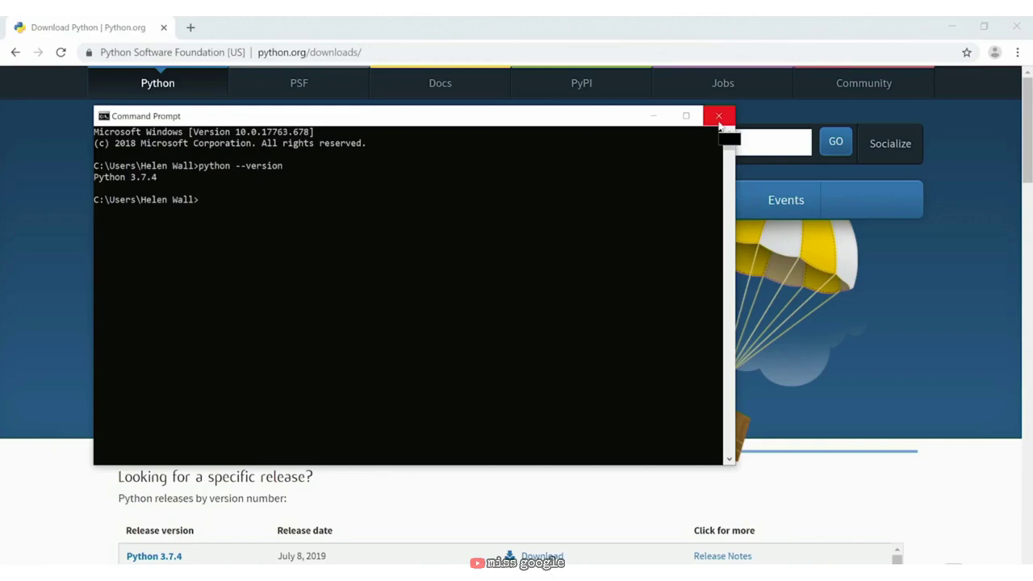
{"action": "left_click", "coordinate": [718, 118]}
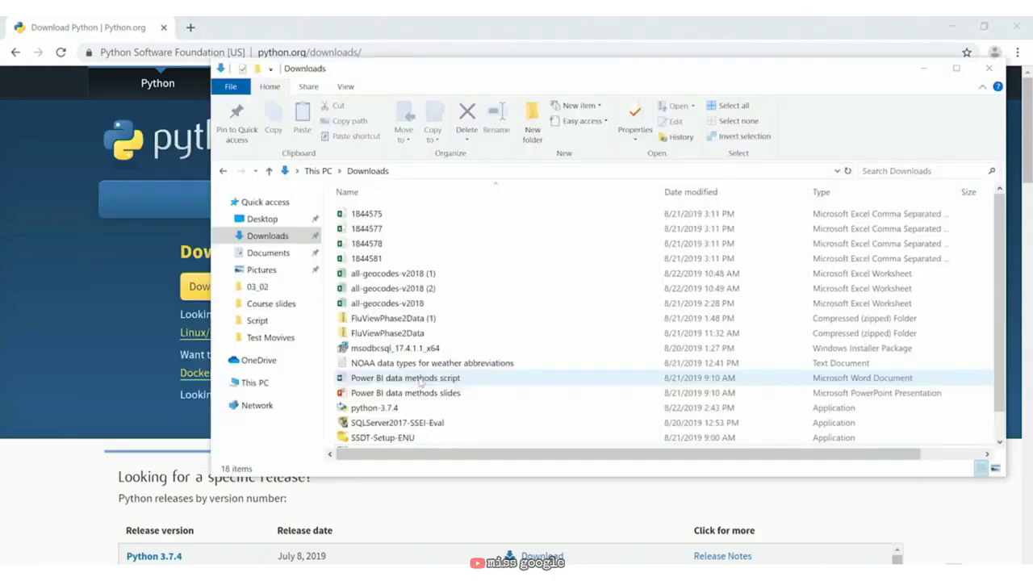
Step: Rerun the installer's Modify option to tick Add Python to environment variables and install
{"action": "double_click", "coordinate": [428, 407]}
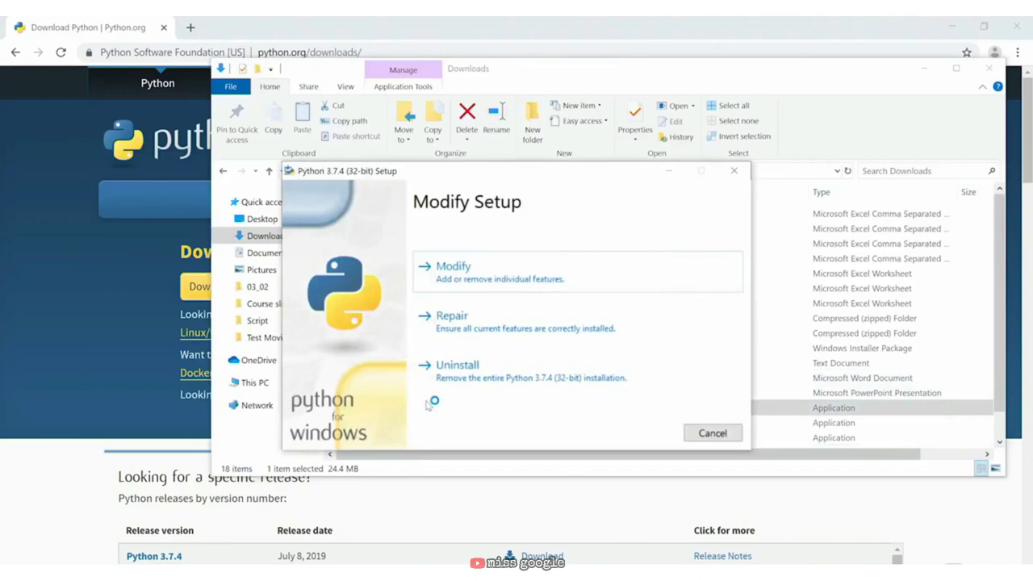
{"action": "left_click", "coordinate": [543, 278]}
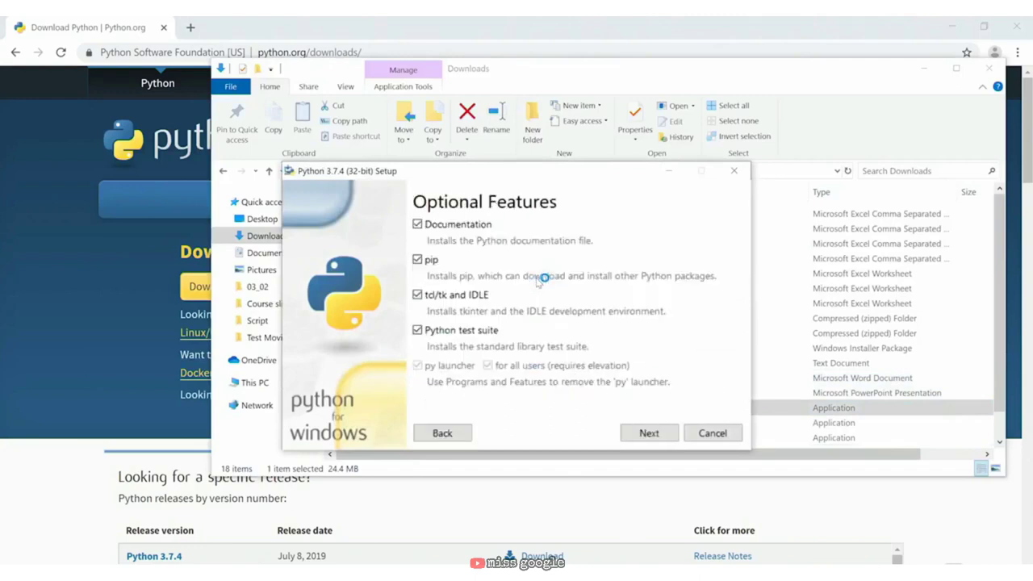
{"action": "left_click", "coordinate": [647, 433]}
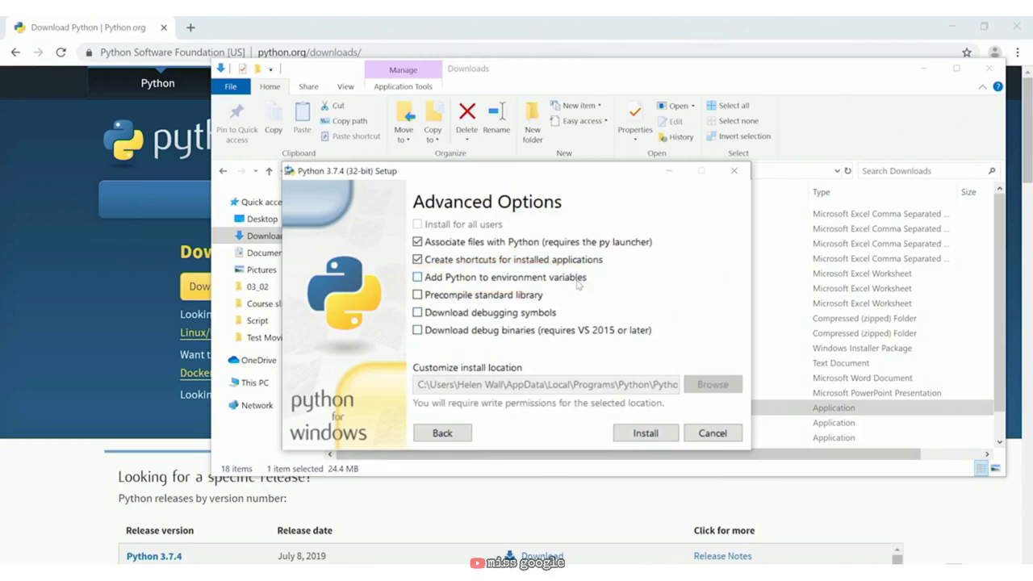
{"action": "left_click", "coordinate": [578, 282]}
{"action": "left_click", "coordinate": [641, 433]}
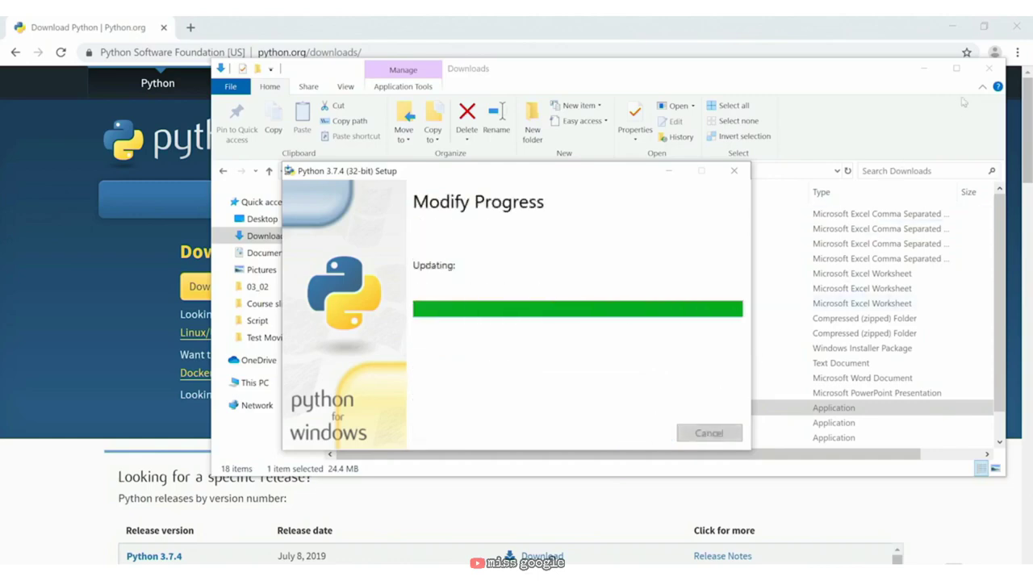
{"action": "left_click", "coordinate": [988, 67]}
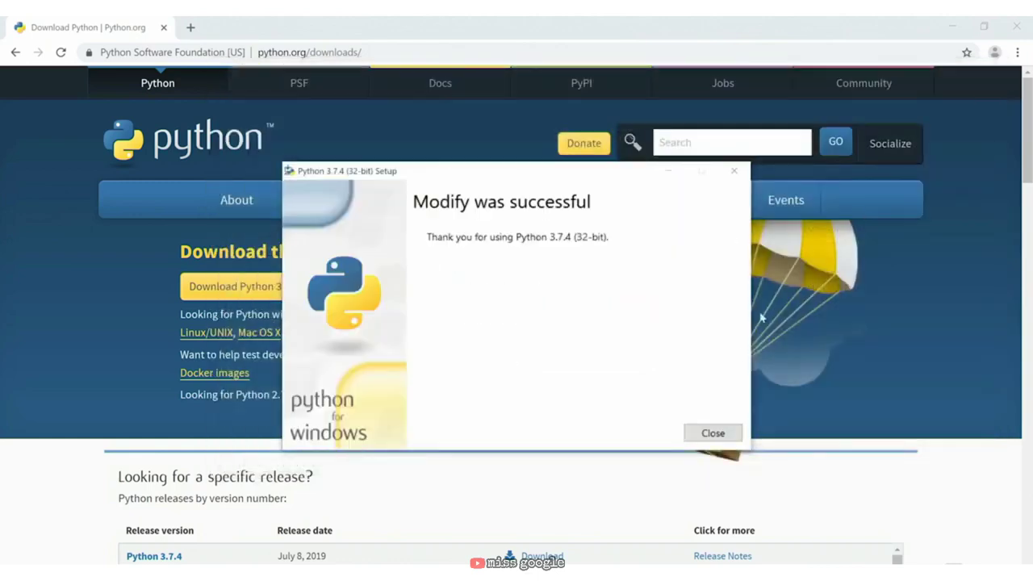
{"action": "left_click", "coordinate": [713, 433]}
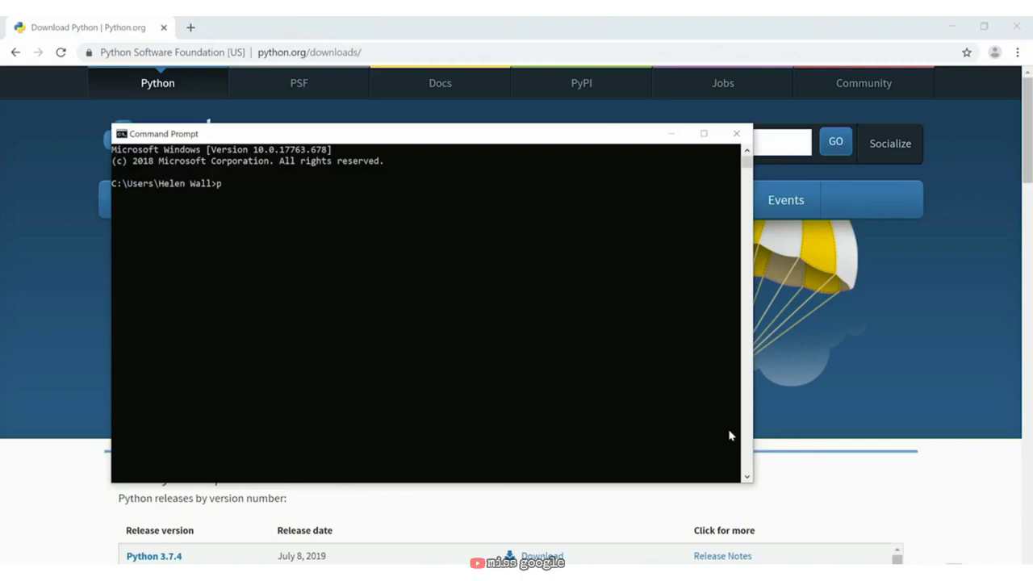
Step: Check pip --version shows 19.2.2, then run pip install pandas and pip install matplotlib
{"action": "type", "text": "pip --version"}
{"action": "key", "text": "Return"}
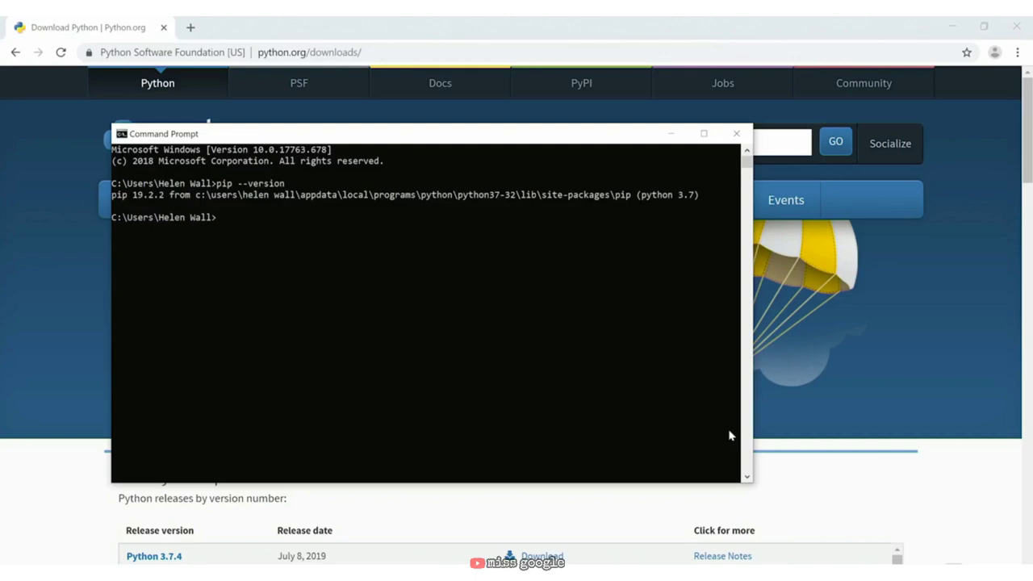
{"action": "type", "text": "pip install pandas"}
{"action": "key", "text": "Return"}
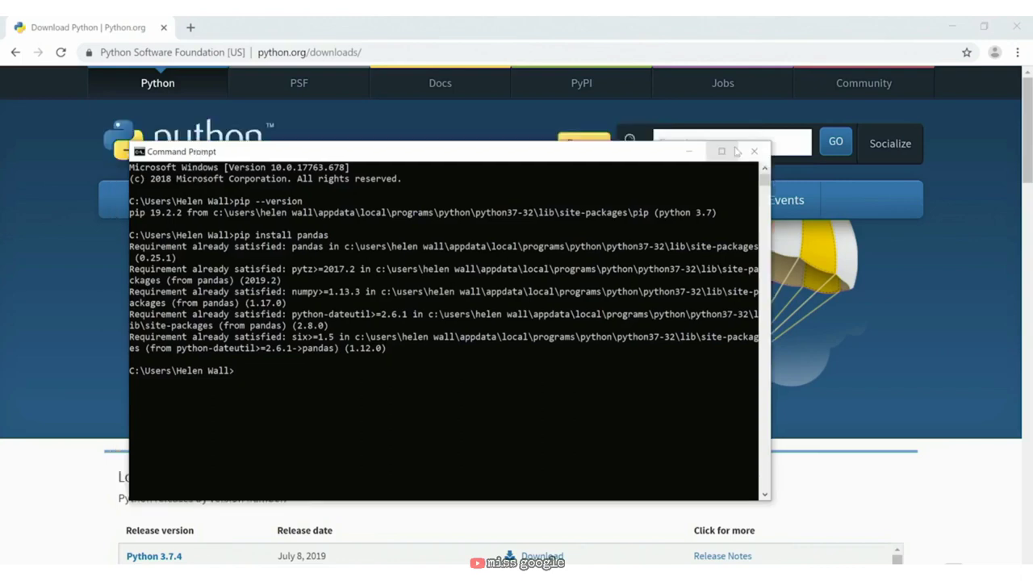
{"action": "type", "text": "pip install matplotlib"}
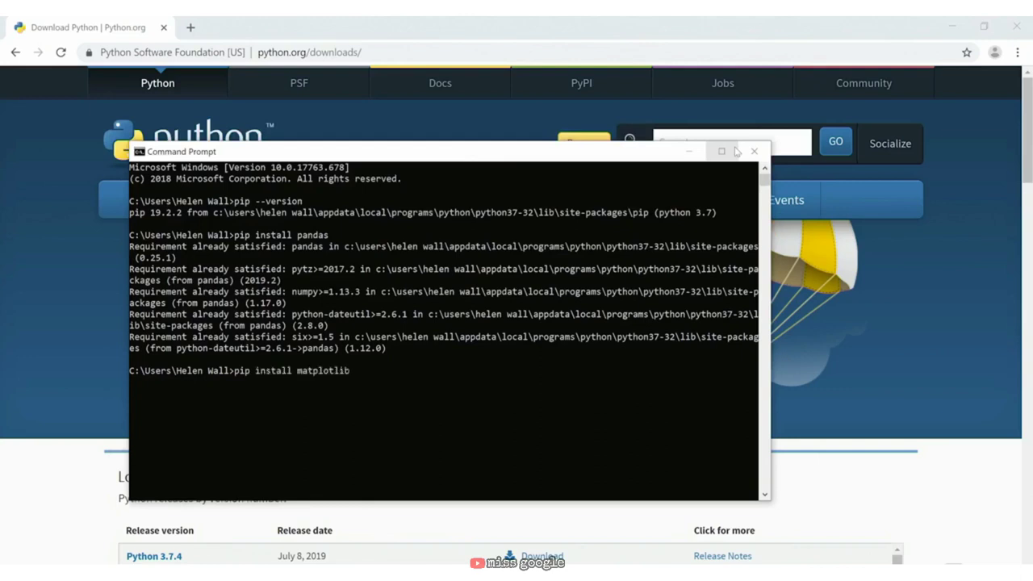
{"action": "key", "text": "Return"}
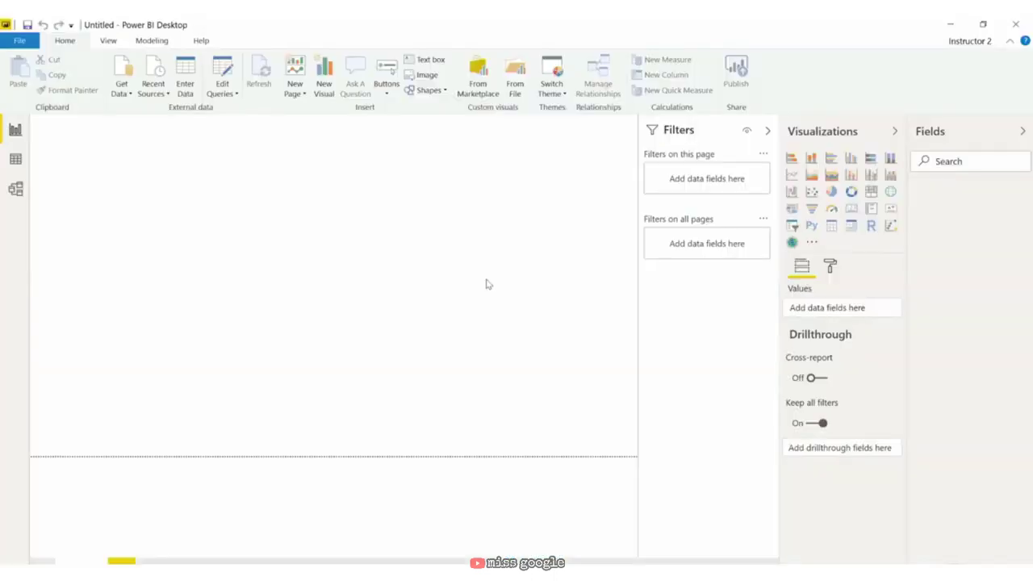
{"action": "left_click", "coordinate": [130, 95]}
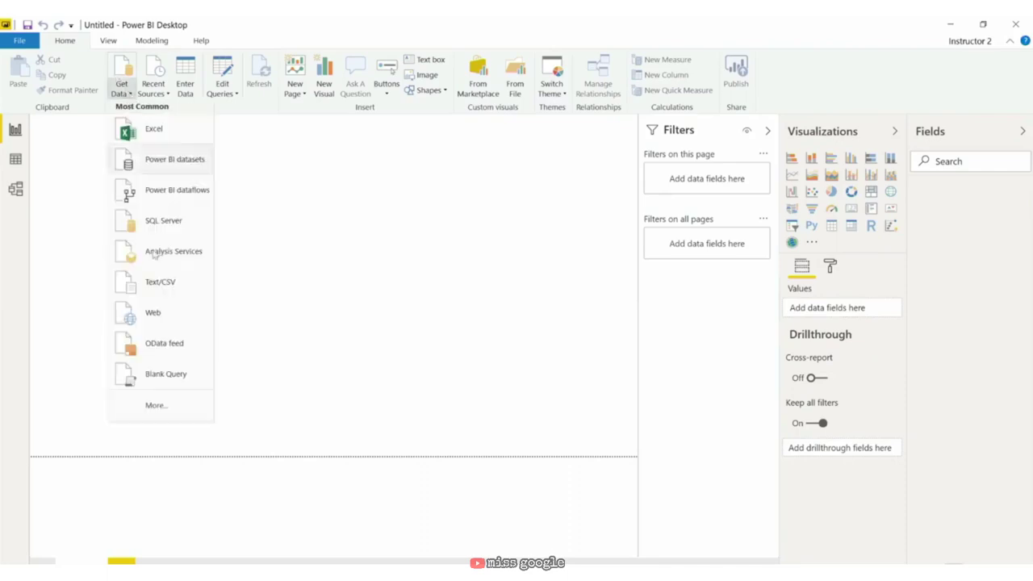
{"action": "left_click", "coordinate": [168, 417]}
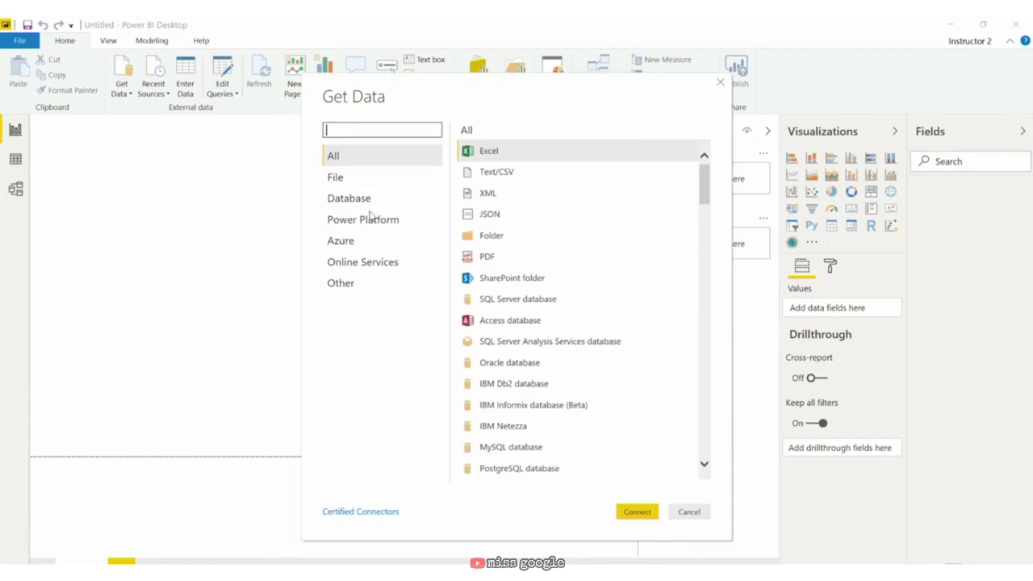
{"action": "type", "text": "python"}
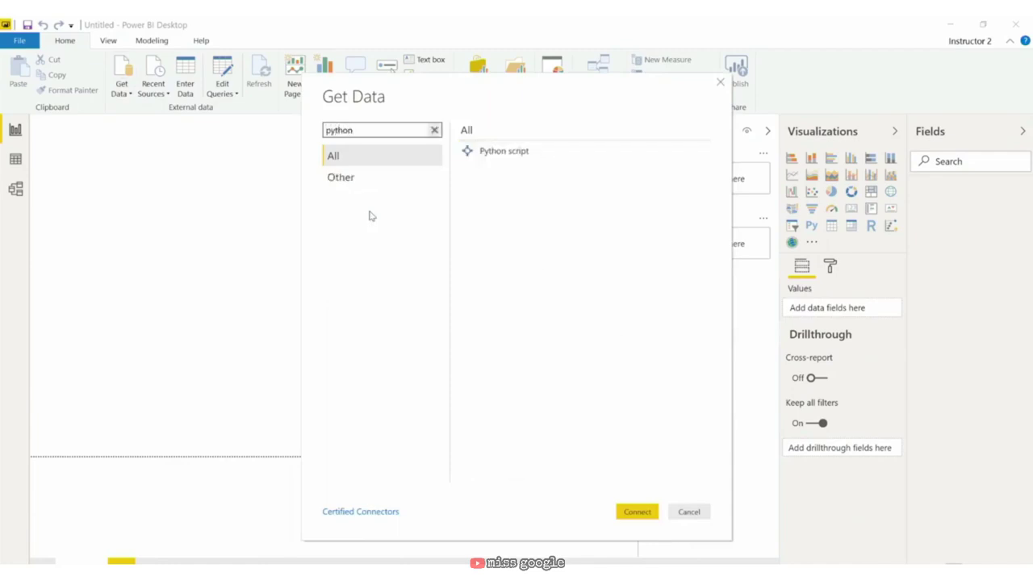
{"action": "left_click", "coordinate": [520, 152]}
{"action": "left_click", "coordinate": [639, 513]}
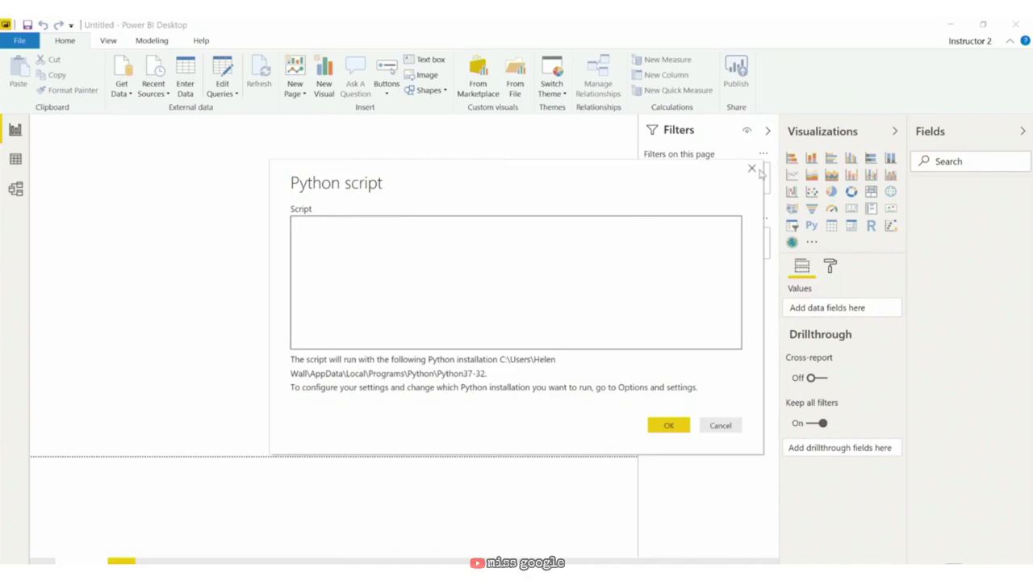
{"action": "left_click", "coordinate": [758, 171]}
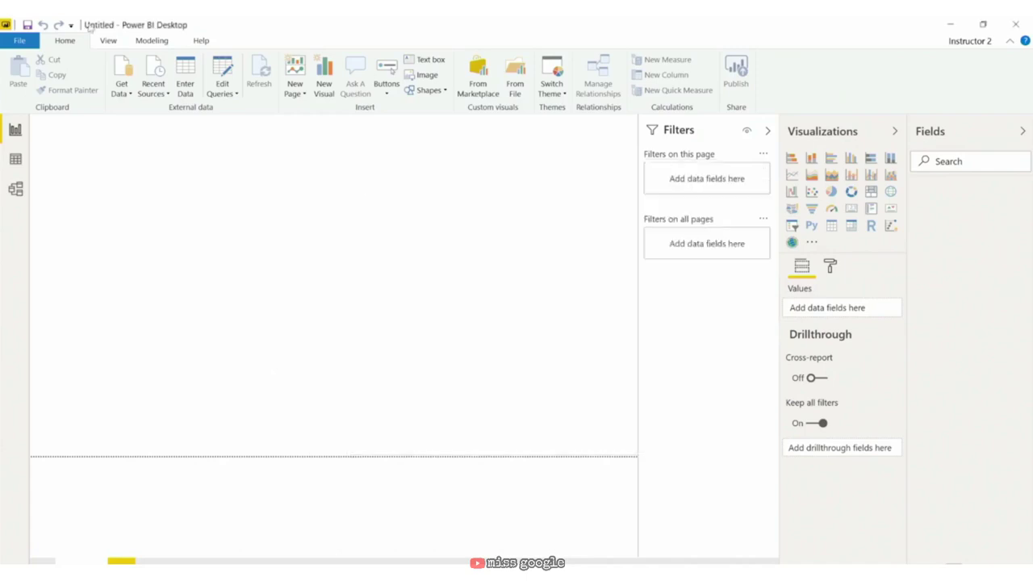
{"action": "left_click", "coordinate": [11, 43]}
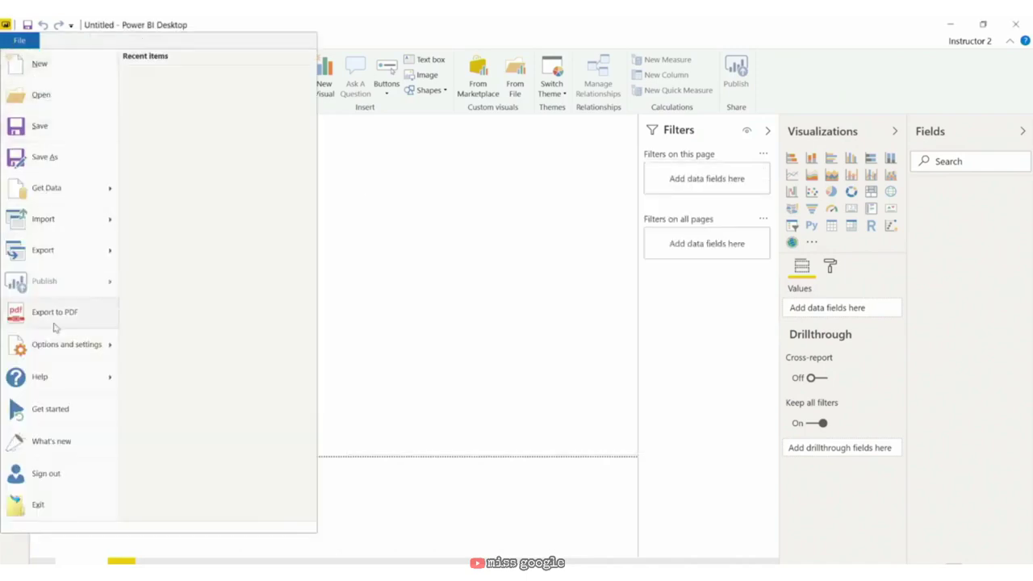
{"action": "mouse_move", "coordinate": [50, 352]}
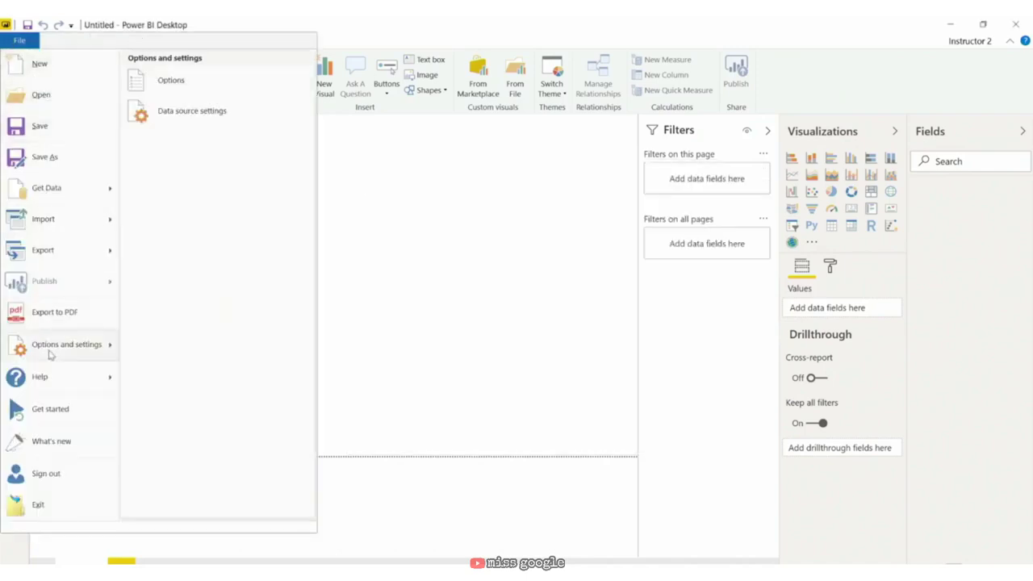
{"action": "left_click", "coordinate": [209, 80]}
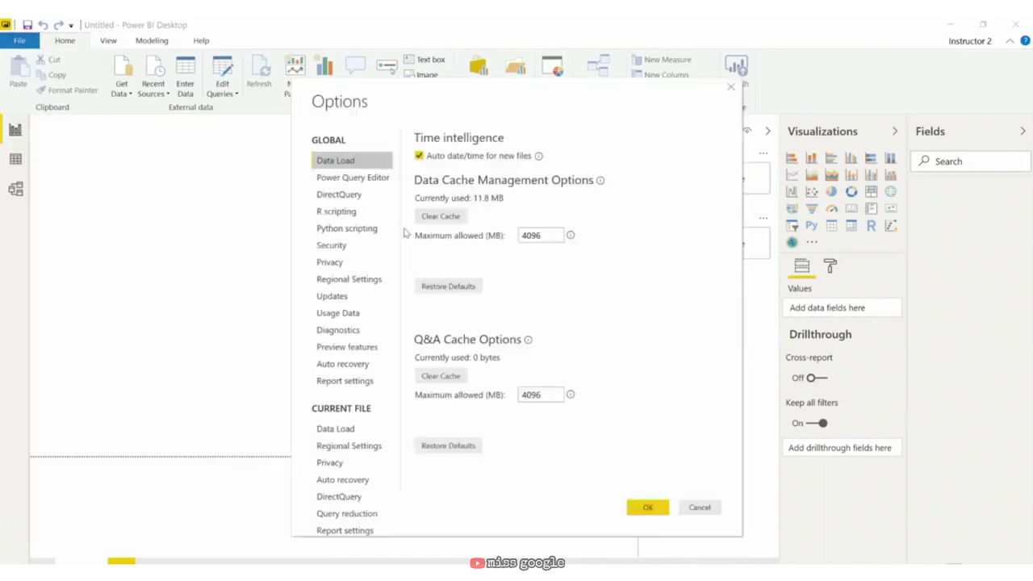
{"action": "left_click", "coordinate": [376, 229]}
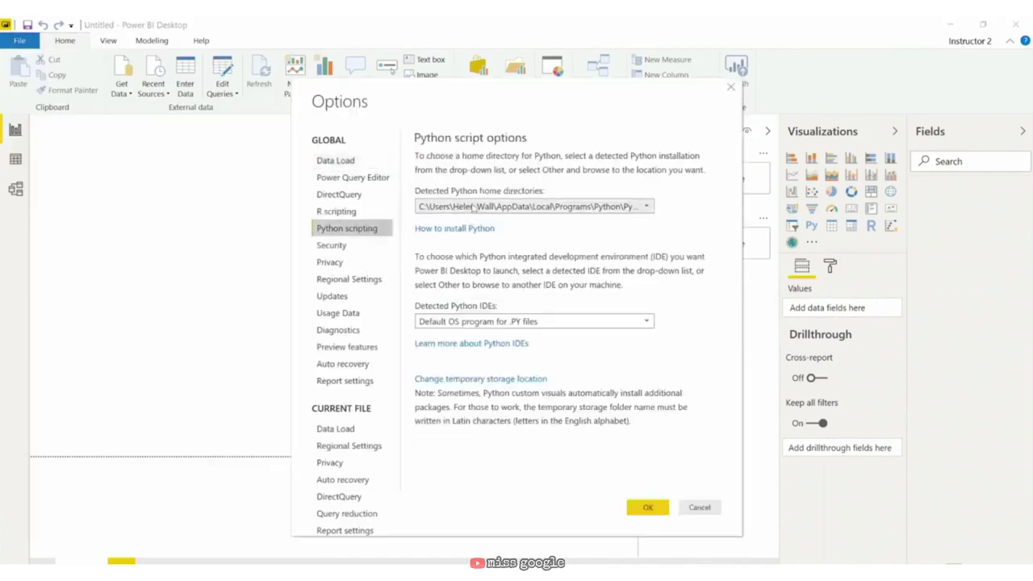
{"action": "left_click", "coordinate": [506, 208]}
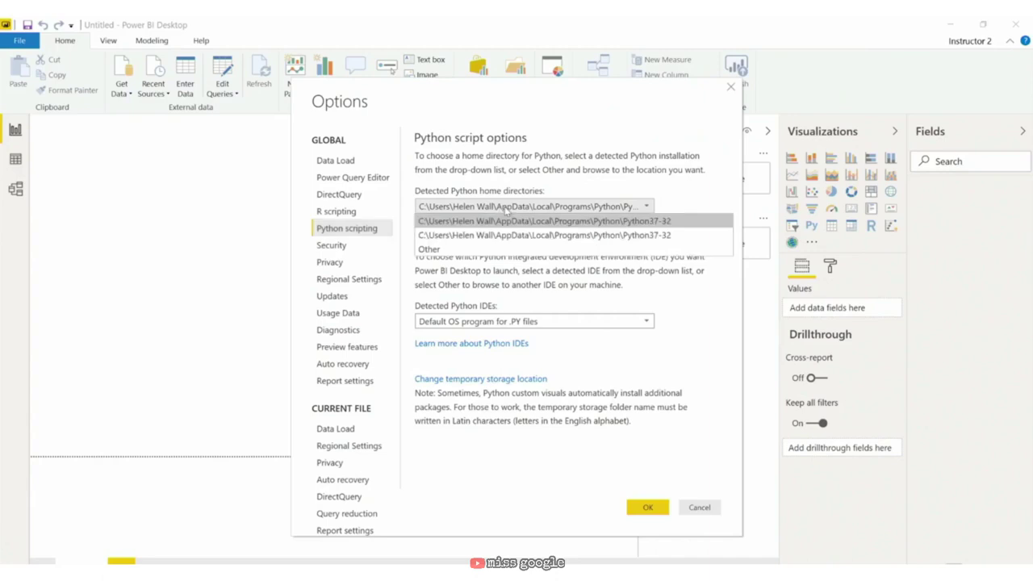
{"action": "left_click", "coordinate": [497, 249]}
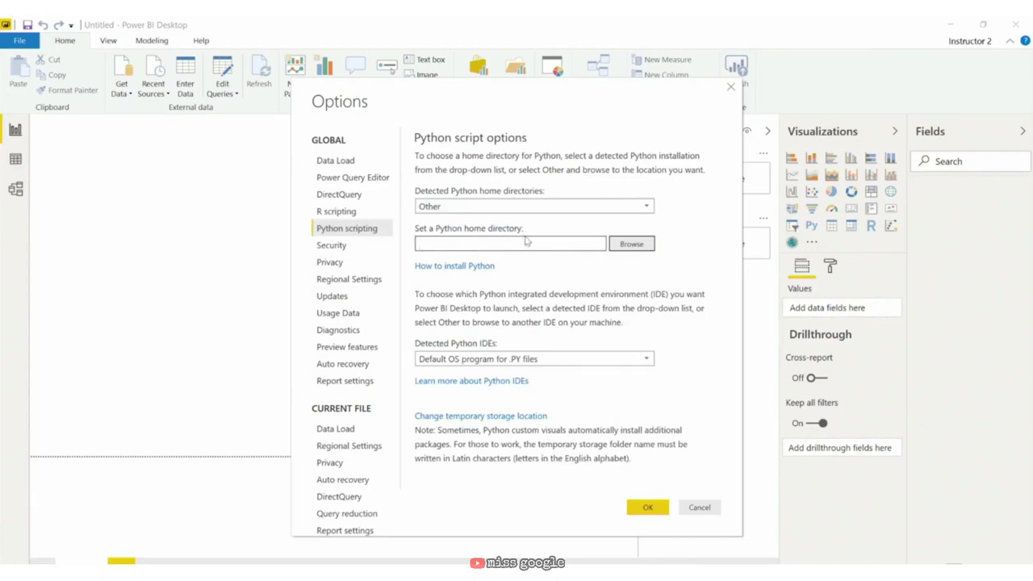
{"action": "left_click", "coordinate": [714, 510]}
{"action": "left_click", "coordinate": [120, 81]}
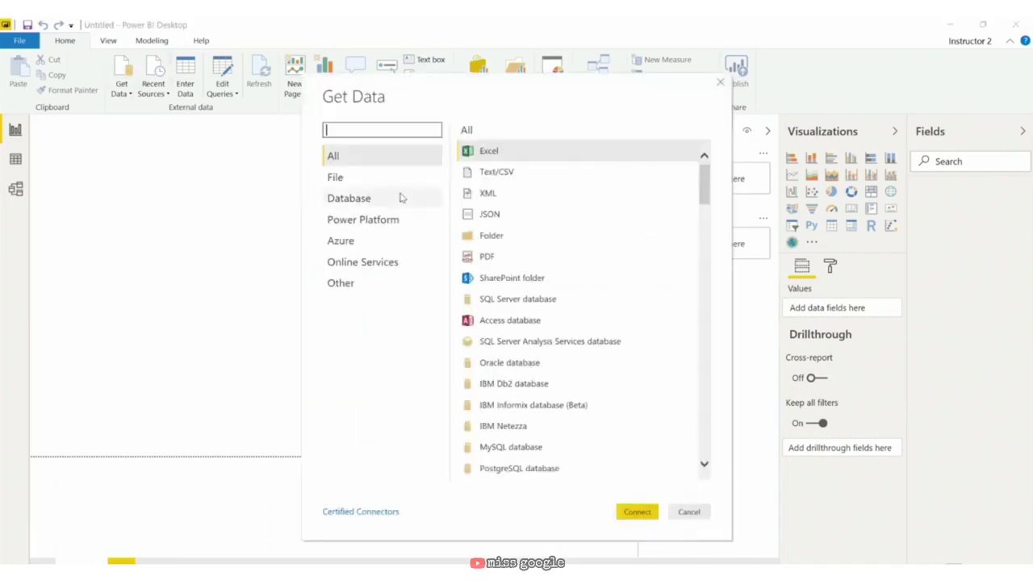
Step: Add a Python script source by pasting the pandas script building a 6×4 random dataframe
{"action": "type", "text": "python"}
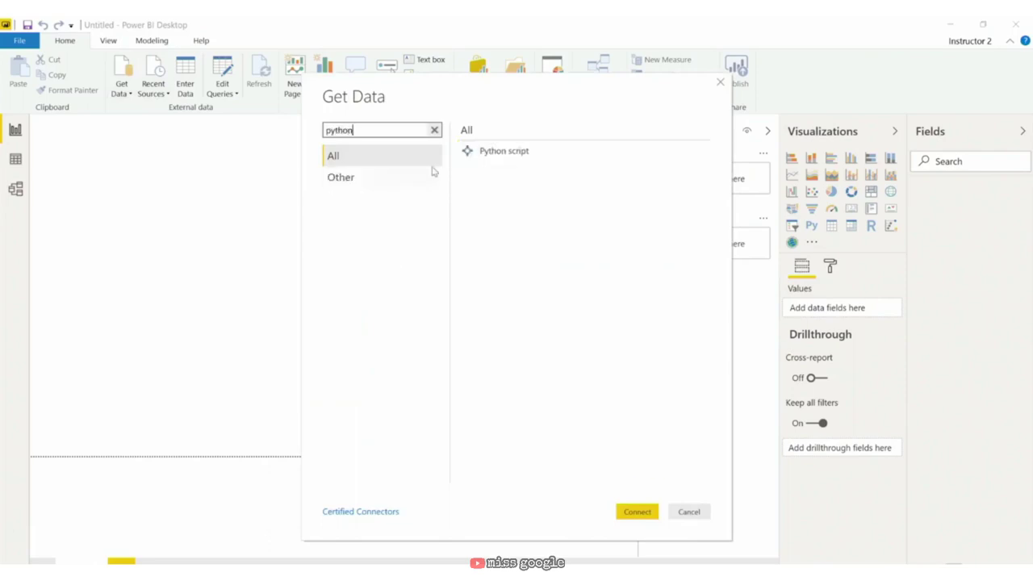
{"action": "left_click", "coordinate": [510, 152]}
{"action": "left_click", "coordinate": [637, 511]}
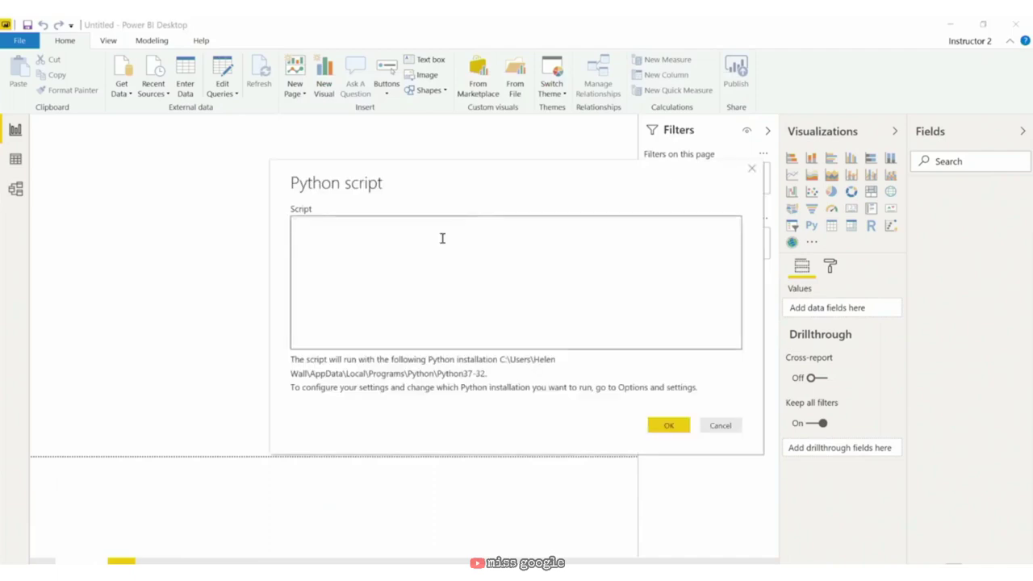
{"action": "type", "text": "import pandas import numpy  dates = pandas.date_range('20130101', periods=6) dataframe = pandas.DataFrame(numpy.random.randn(6, 4), index=dates, columns=list('ABCD'))"}
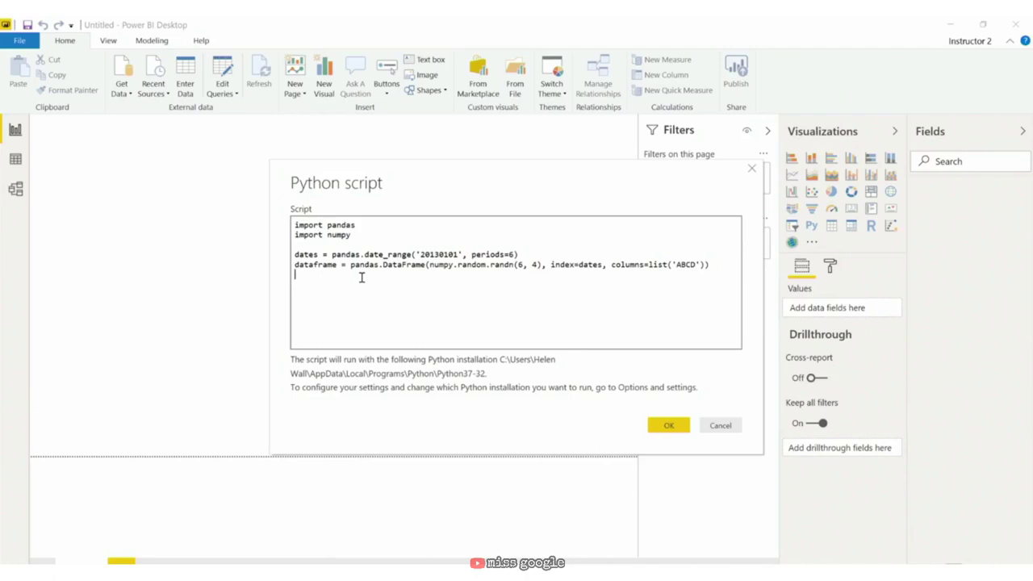
{"action": "left_click", "coordinate": [670, 426]}
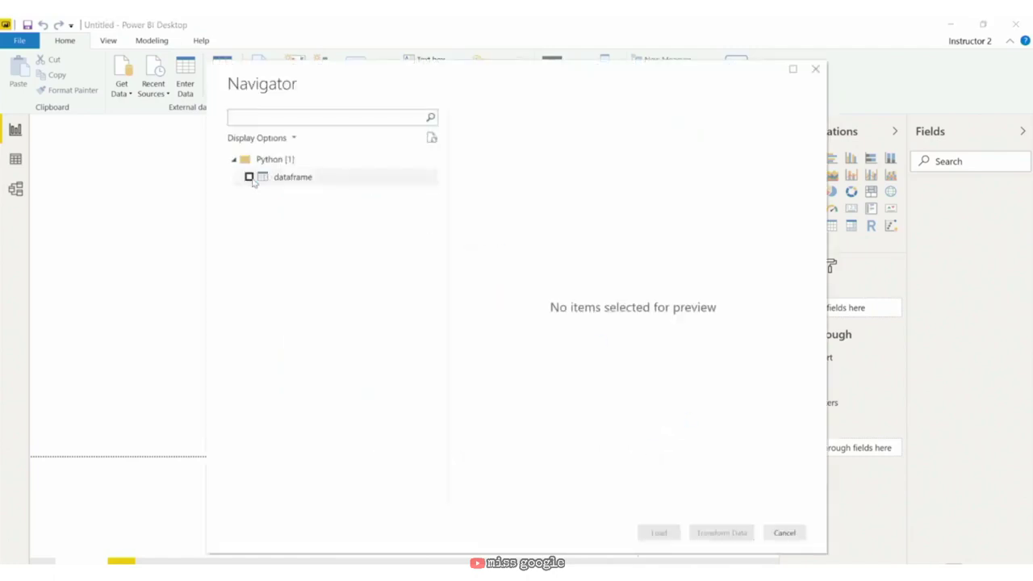
Step: Select the Python dataframe table in Navigator and open it with Transform Data
{"action": "left_click", "coordinate": [249, 178]}
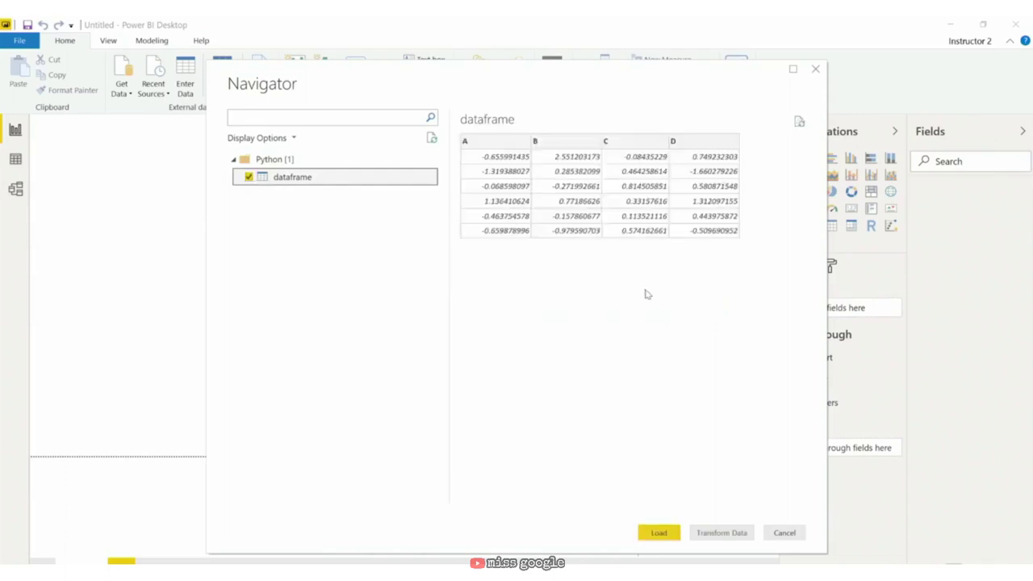
{"action": "left_click", "coordinate": [732, 536]}
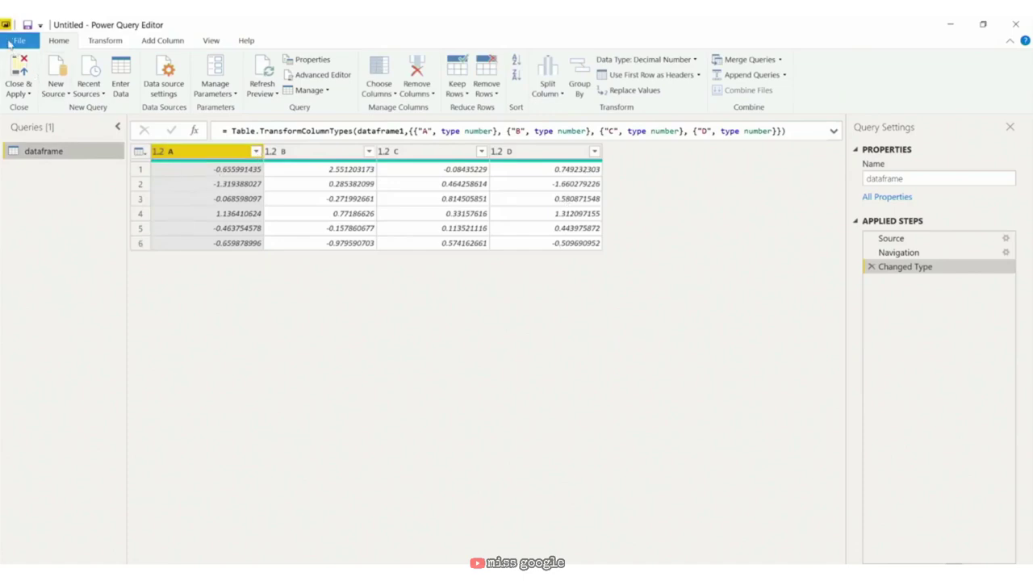
Step: Save the report as 'Python script example' in Exercise Files > 03_05, applying query changes later
{"action": "left_click", "coordinate": [10, 45]}
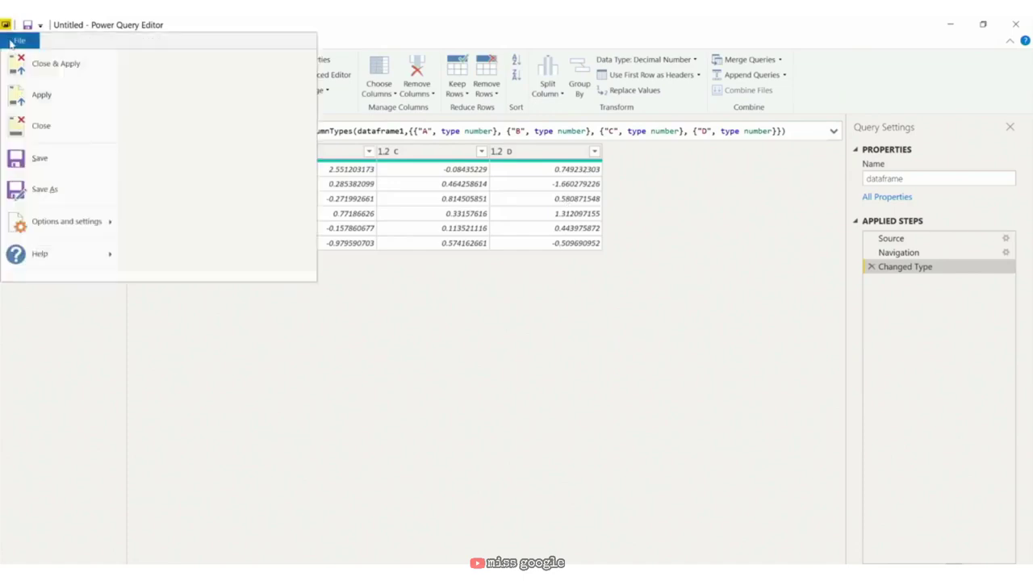
{"action": "left_click", "coordinate": [75, 196]}
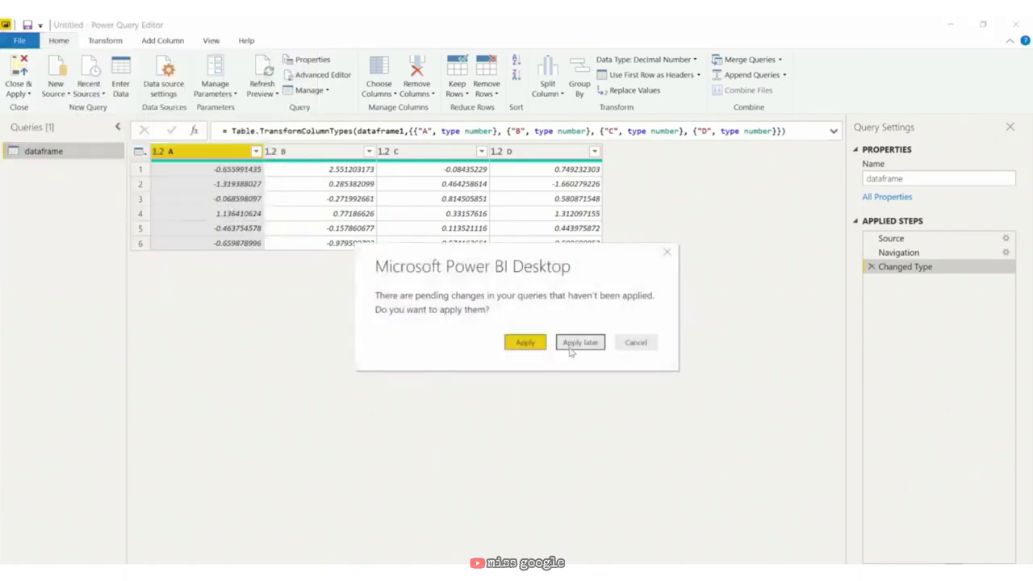
{"action": "left_click", "coordinate": [576, 347]}
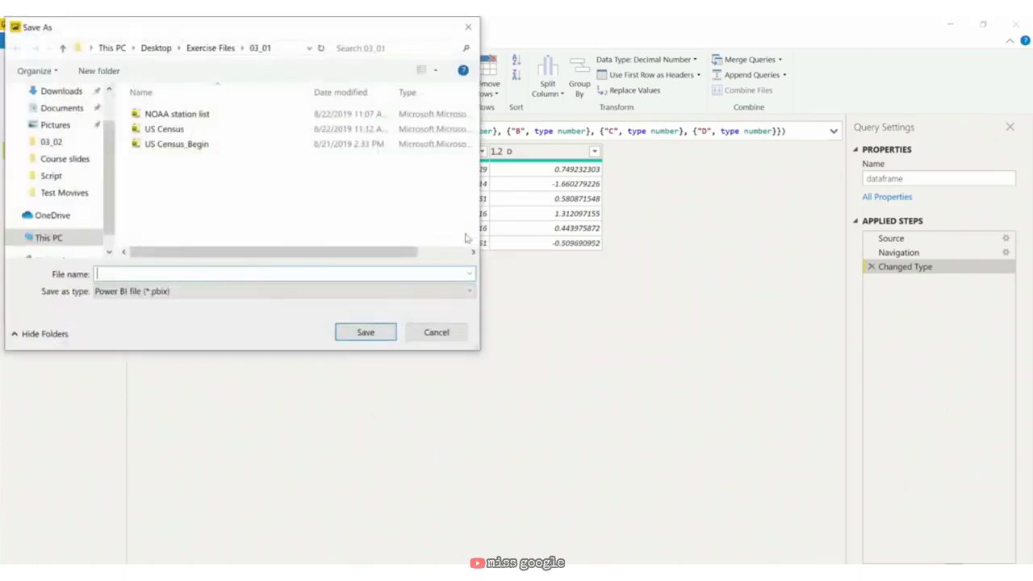
{"action": "left_click", "coordinate": [201, 49]}
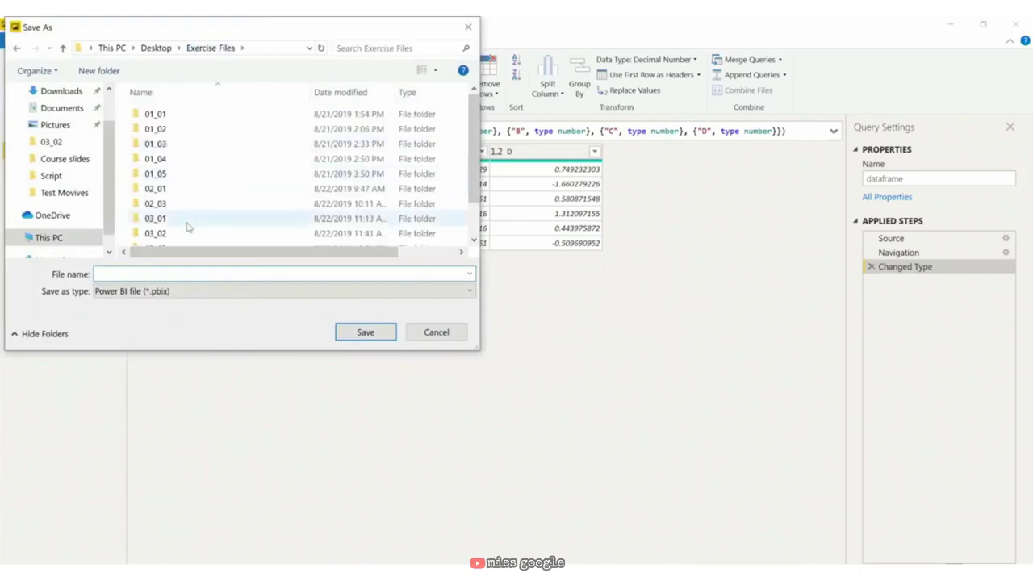
{"action": "scroll", "coordinate": [187, 225], "scroll_direction": "down", "scroll_amount": 1}
{"action": "double_click", "coordinate": [184, 239]}
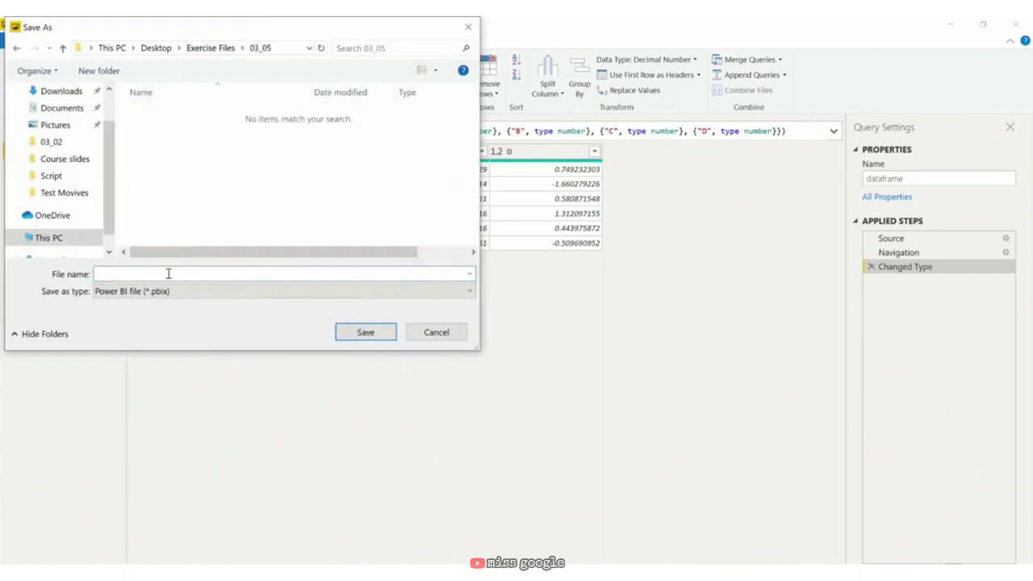
{"action": "type", "text": "Python script example"}
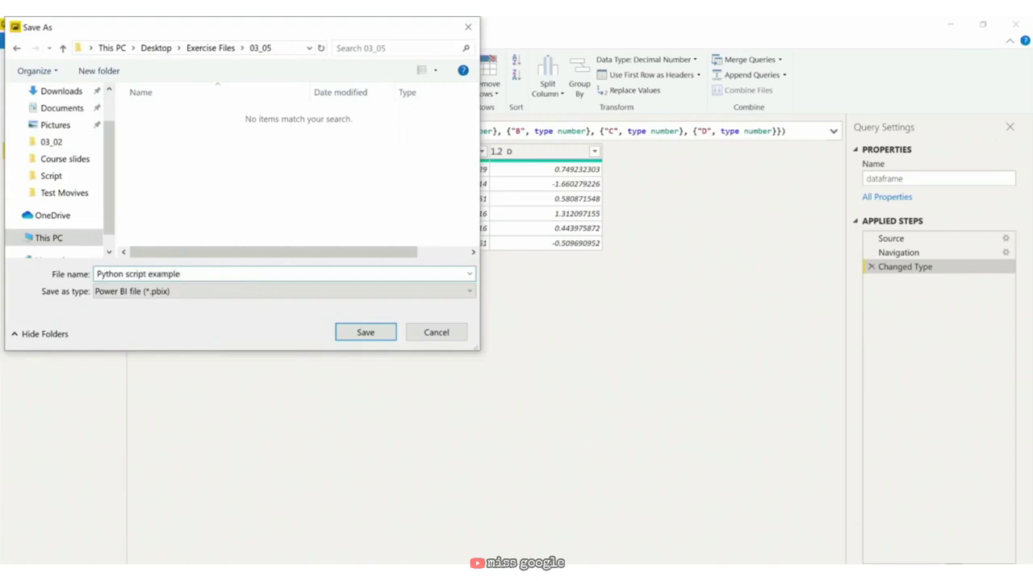
{"action": "key", "text": "Return"}
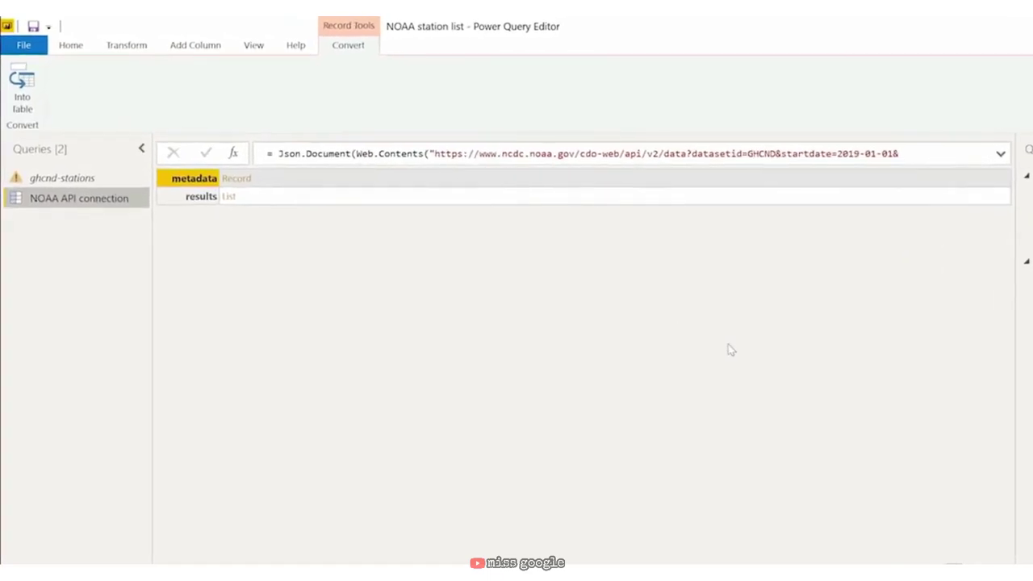
Step: Duplicate the NOAA API connection query and rename the copy 'NOAA API metadata'
{"action": "right_click", "coordinate": [66, 204]}
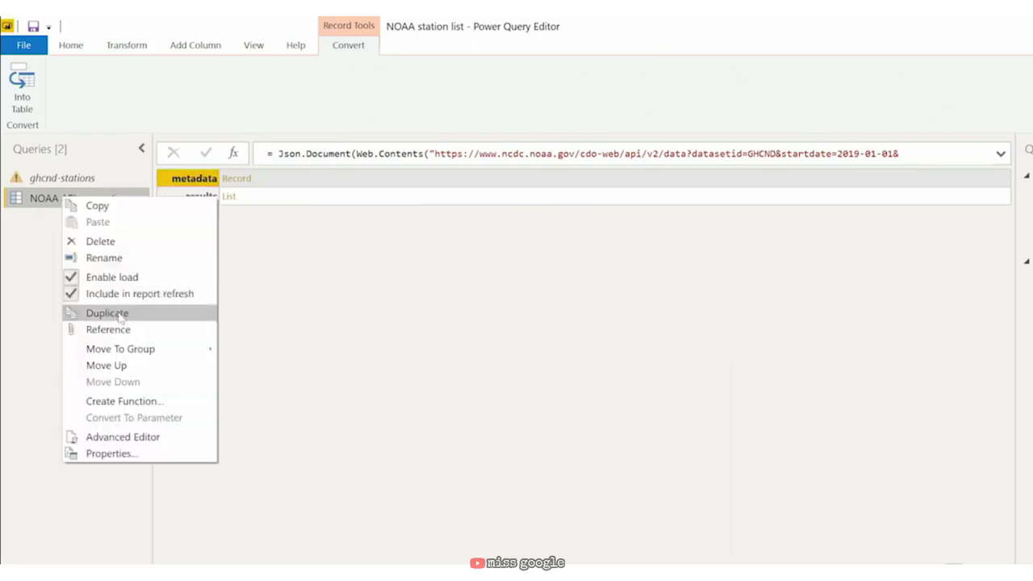
{"action": "left_click", "coordinate": [121, 315]}
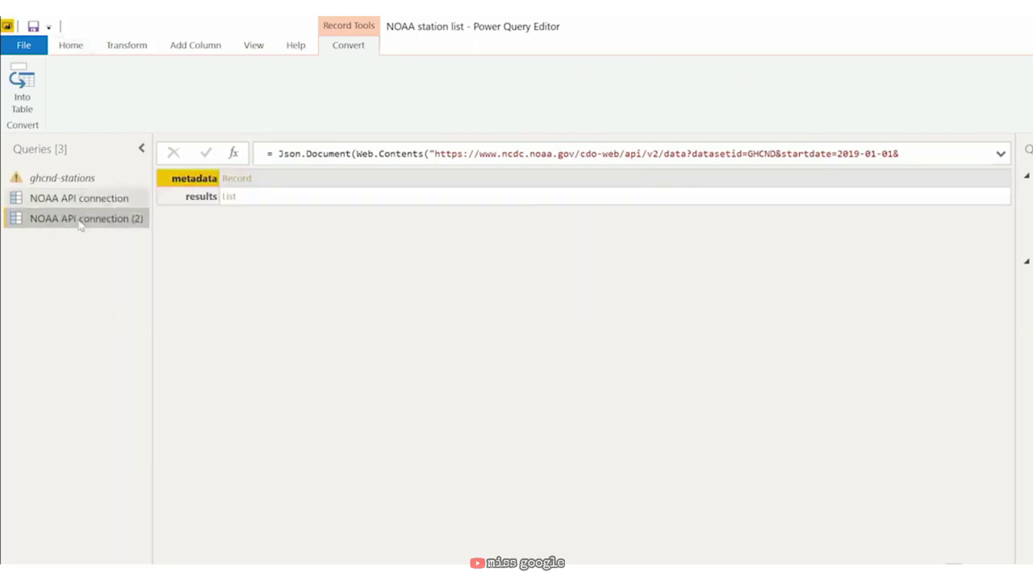
{"action": "double_click", "coordinate": [77, 219]}
{"action": "key", "text": "End"}
{"action": "key", "text": "BackSpace"}
{"action": "key", "text": "BackSpace"}
{"action": "key", "text": "BackSpace"}
{"action": "key", "text": "BackSpace"}
{"action": "key", "text": "BackSpace"}
{"action": "key", "text": "BackSpace"}
{"action": "key", "text": "BackSpace"}
{"action": "key", "text": "BackSpace"}
{"action": "key", "text": "BackSpace"}
{"action": "key", "text": "BackSpace"}
{"action": "key", "text": "BackSpace"}
{"action": "key", "text": "BackSpace"}
{"action": "key", "text": "BackSpace"}
{"action": "key", "text": "BackSpace"}
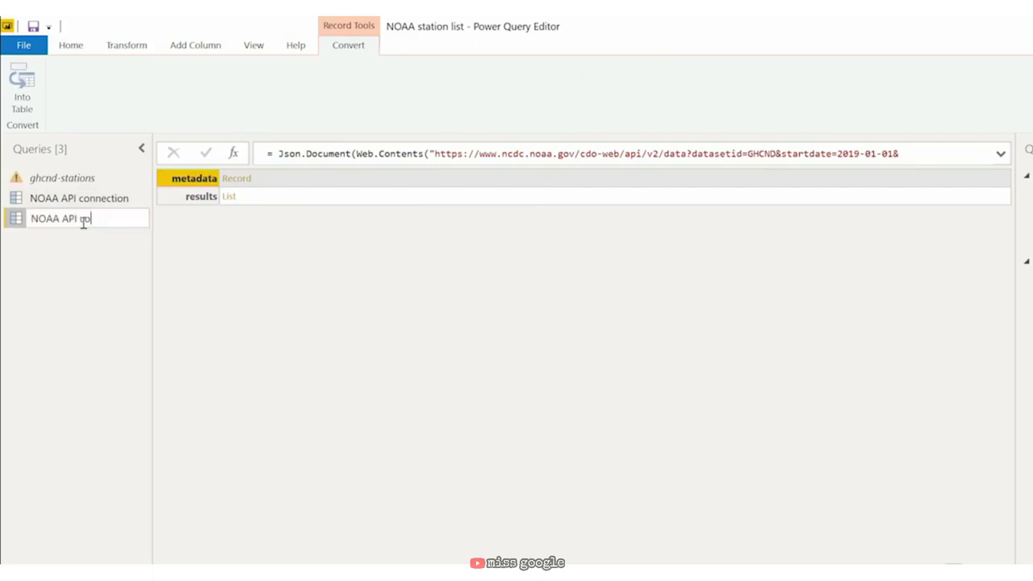
{"action": "type", "text": "metadata"}
{"action": "key", "text": "Return"}
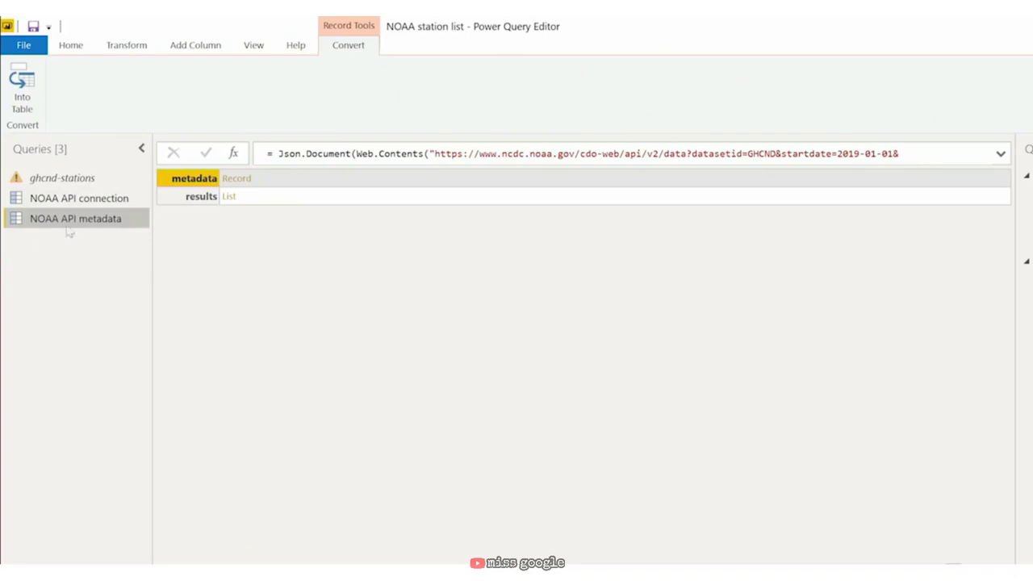
Step: Drill through metadata into resultset, then inspect count 853, limit 1000 and the metadata[resultset] formula
{"action": "left_click", "coordinate": [239, 178]}
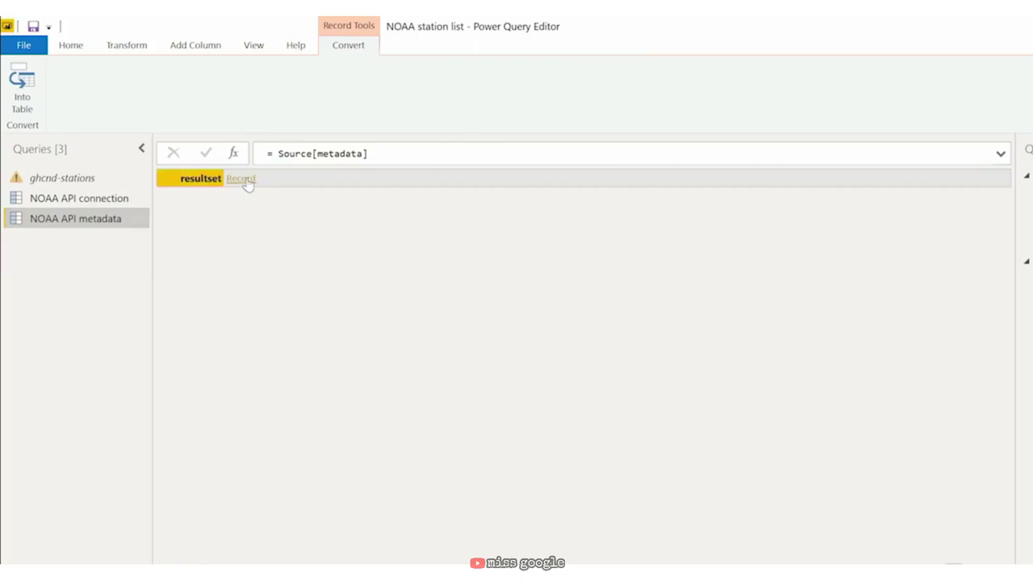
{"action": "left_click", "coordinate": [247, 180]}
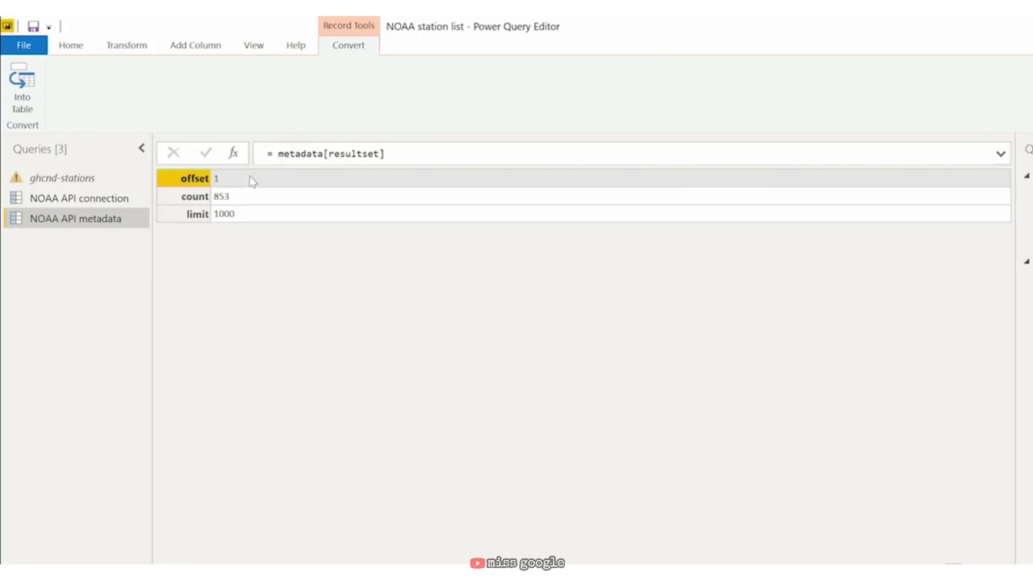
{"action": "left_click", "coordinate": [231, 198]}
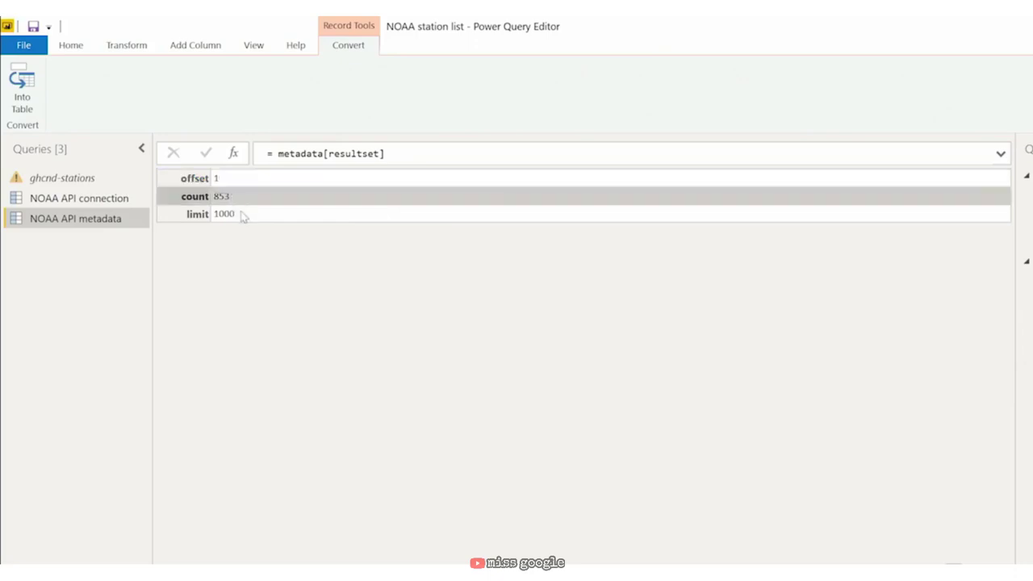
{"action": "left_click", "coordinate": [243, 214]}
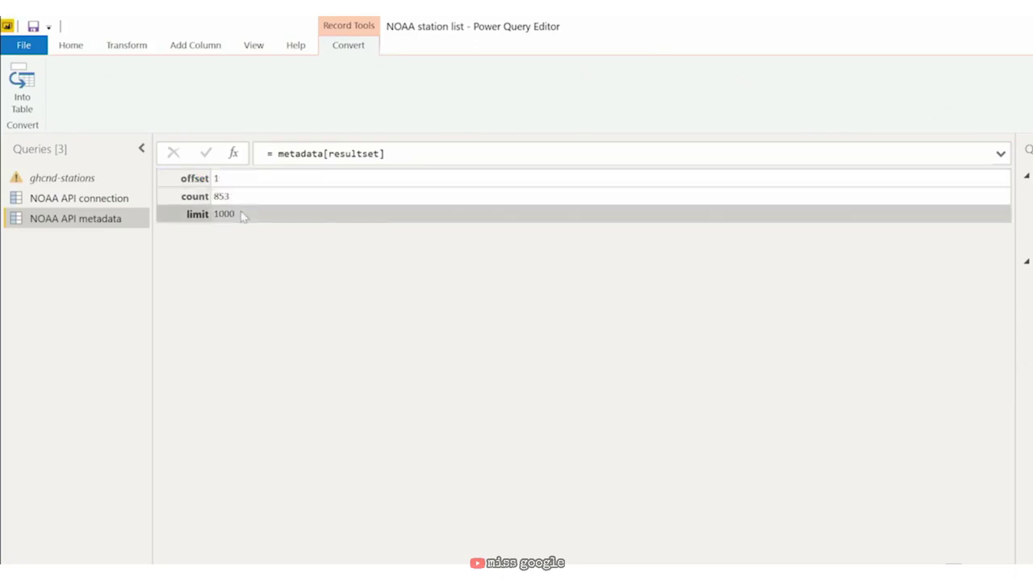
{"action": "left_click", "coordinate": [292, 155]}
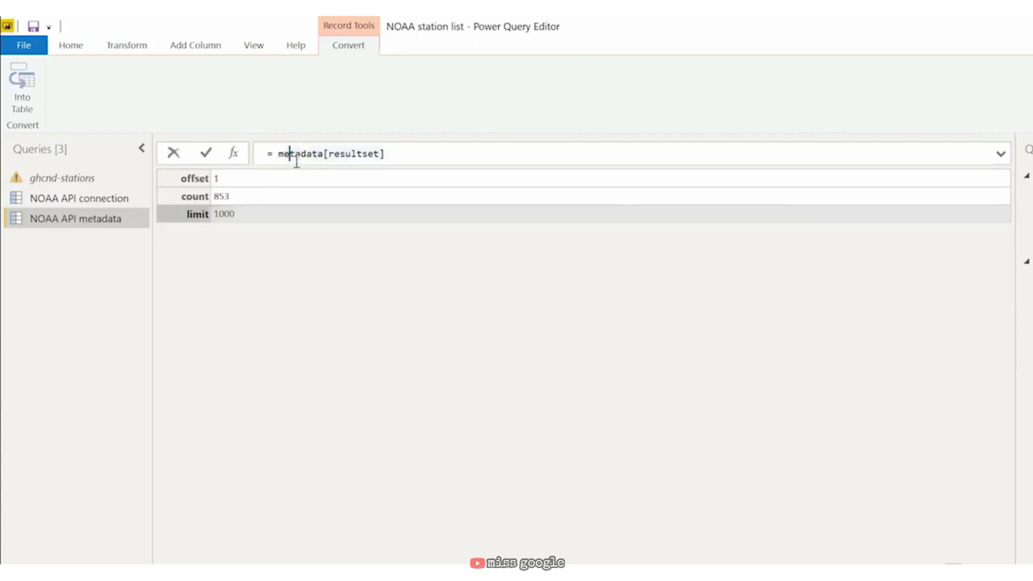
{"action": "mouse_move", "coordinate": [299, 161]}
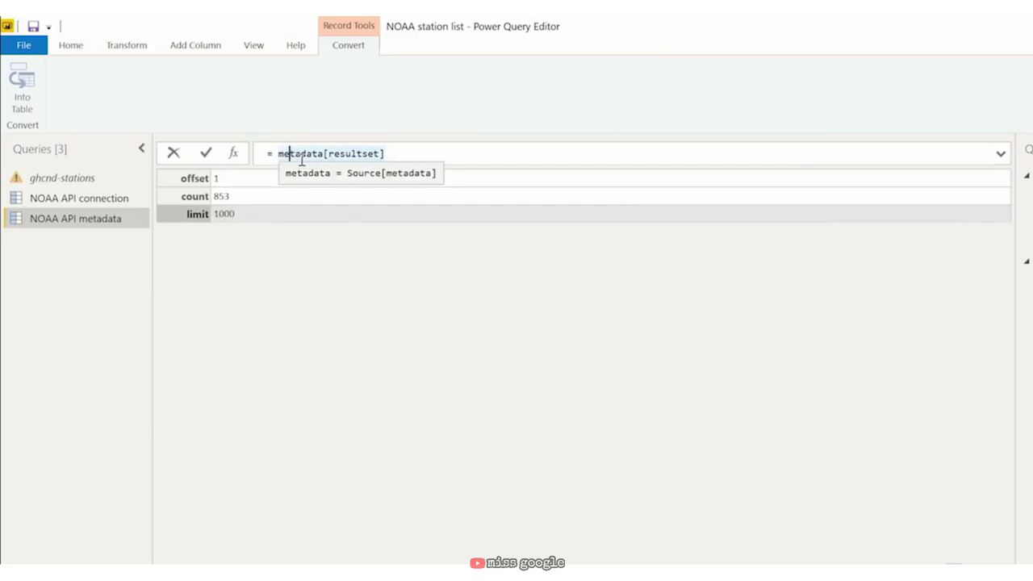
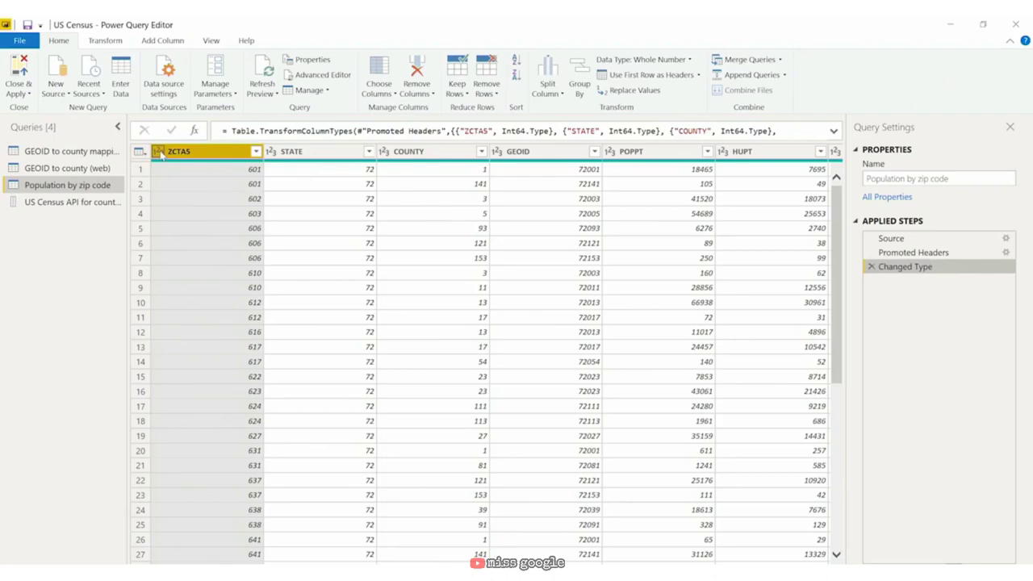
Step: Change ZCTAS and GEOID to Text, replacing the existing type conversion so zips like 00601 keep leading zeros
{"action": "left_click", "coordinate": [159, 152]}
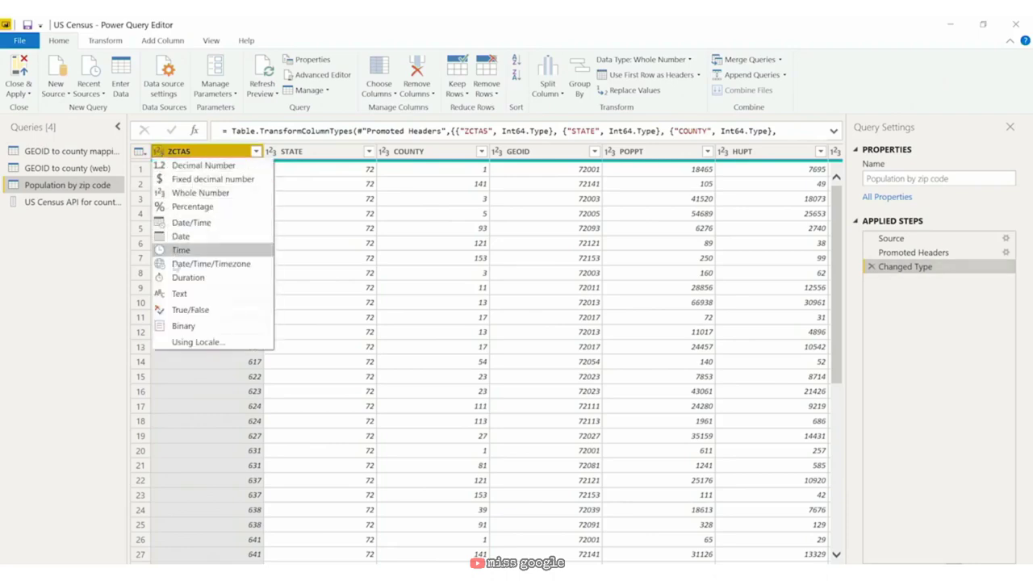
{"action": "left_click", "coordinate": [189, 296]}
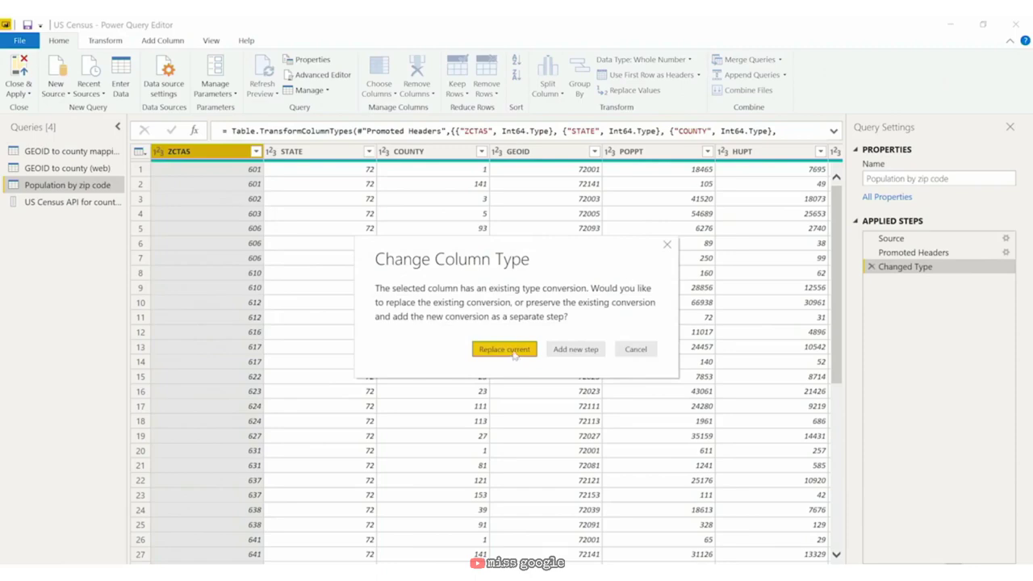
{"action": "left_click", "coordinate": [504, 349]}
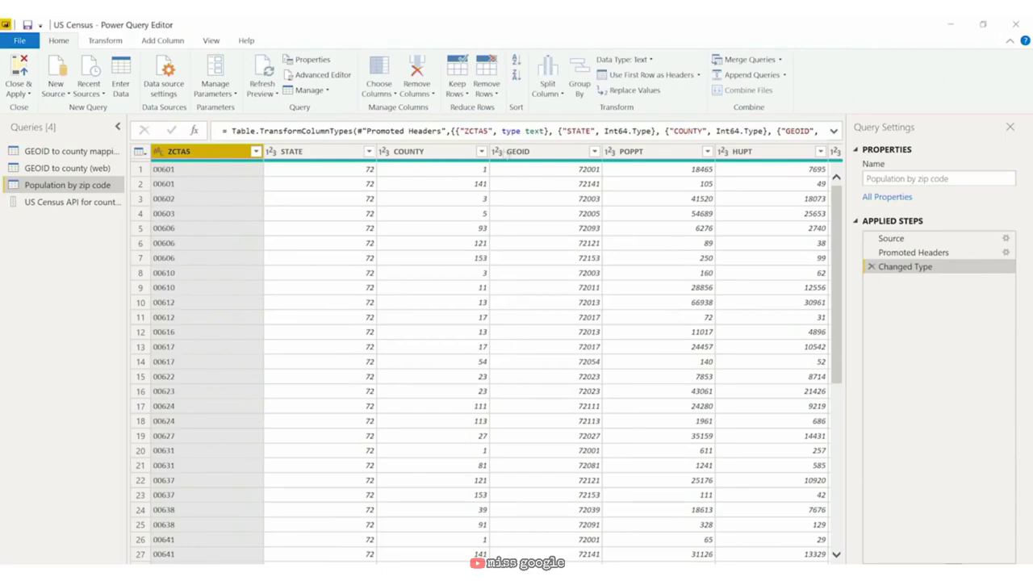
{"action": "left_click", "coordinate": [498, 151]}
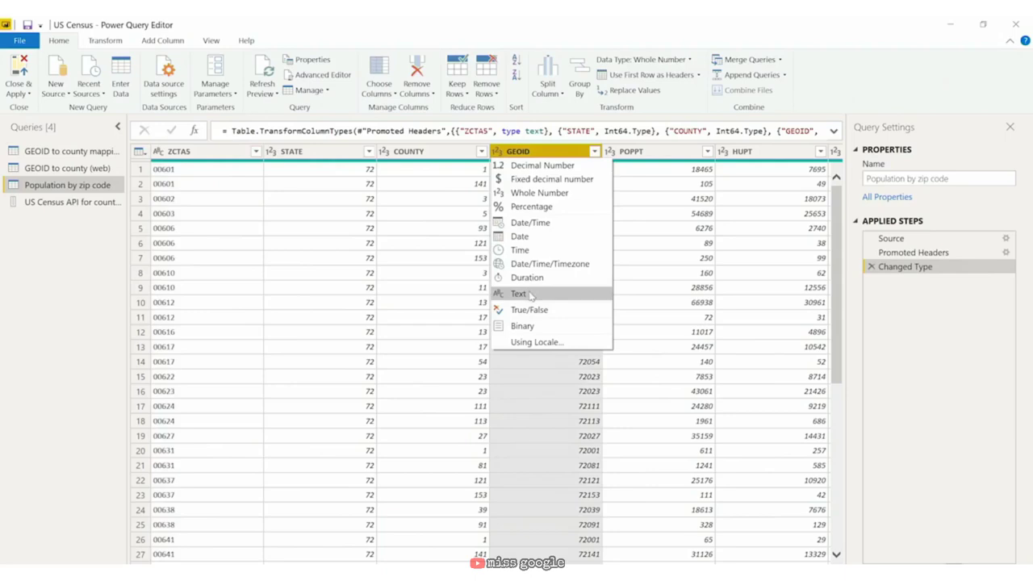
{"action": "left_click", "coordinate": [531, 295]}
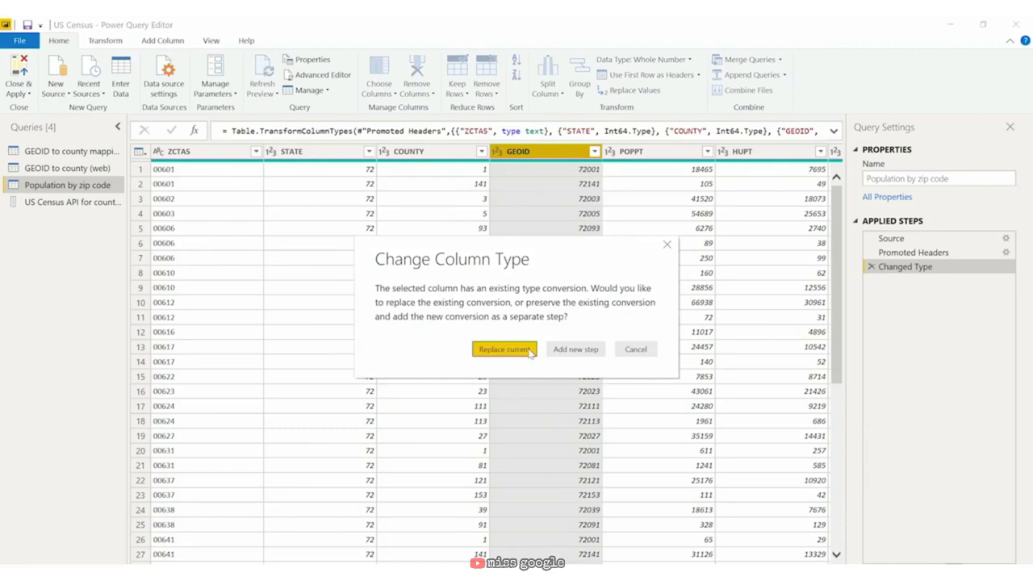
{"action": "left_click", "coordinate": [530, 351]}
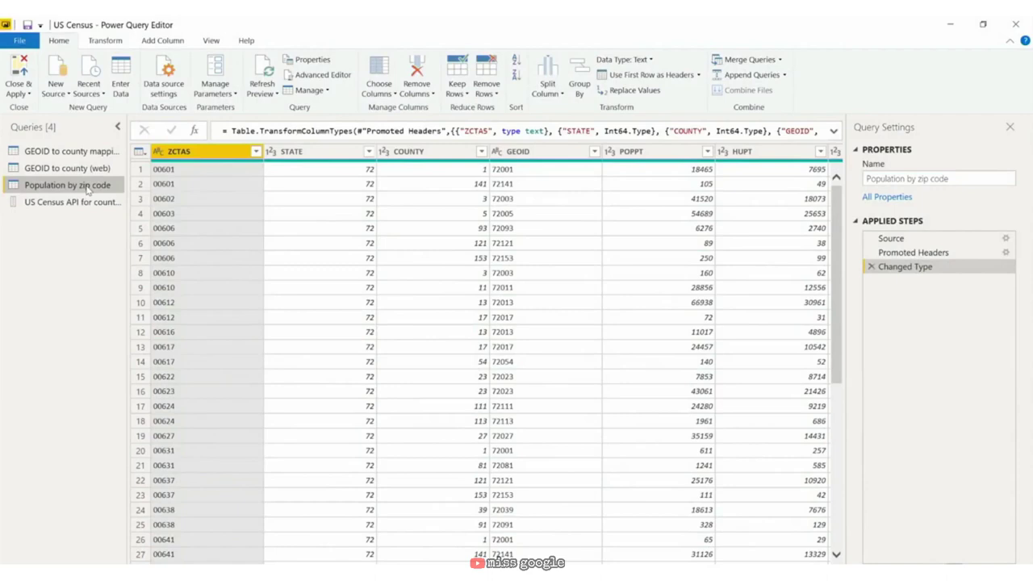
Step: Insert a Reordered Columns step after Promoted Headers that moves ZPOP right after POPPT
{"action": "left_click", "coordinate": [925, 239]}
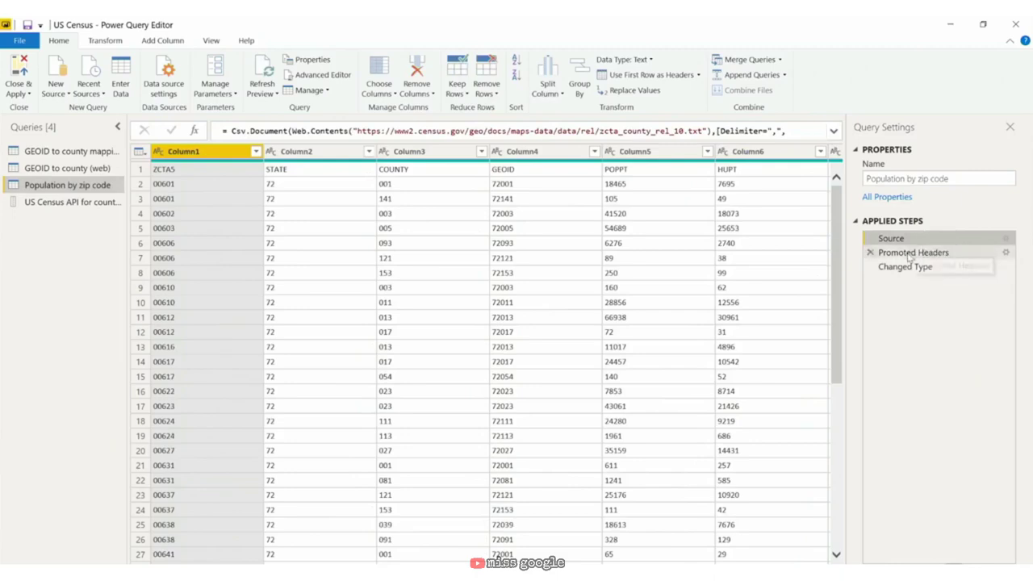
{"action": "left_click", "coordinate": [909, 254]}
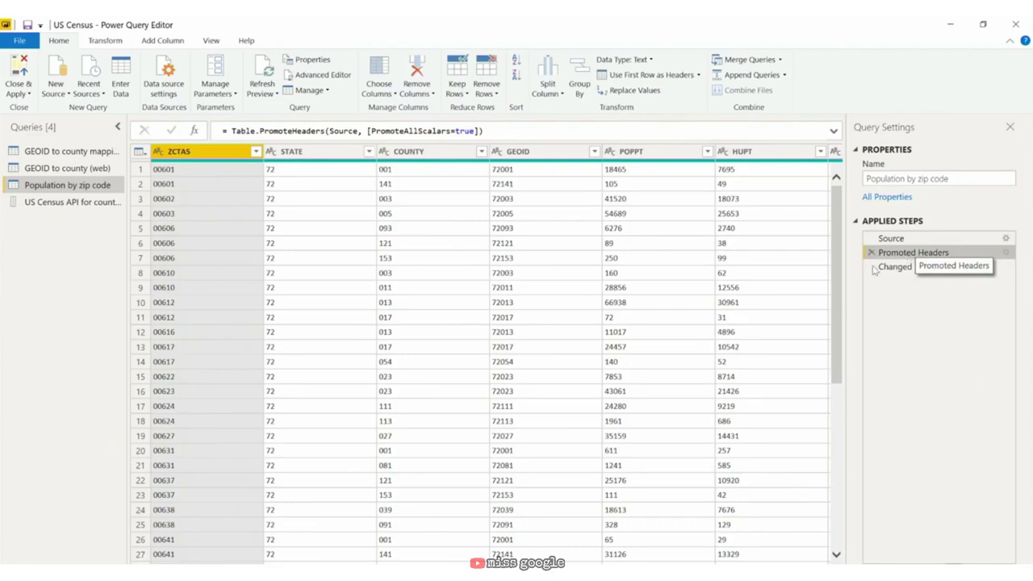
{"action": "scroll", "coordinate": [484, 355], "scroll_direction": "right", "scroll_amount": 5}
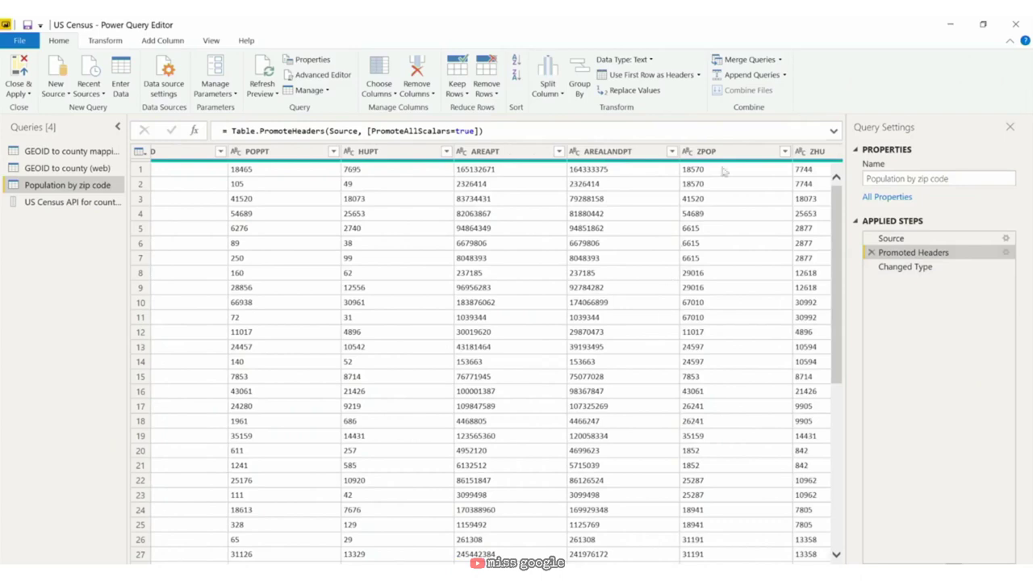
{"action": "left_click", "coordinate": [744, 153]}
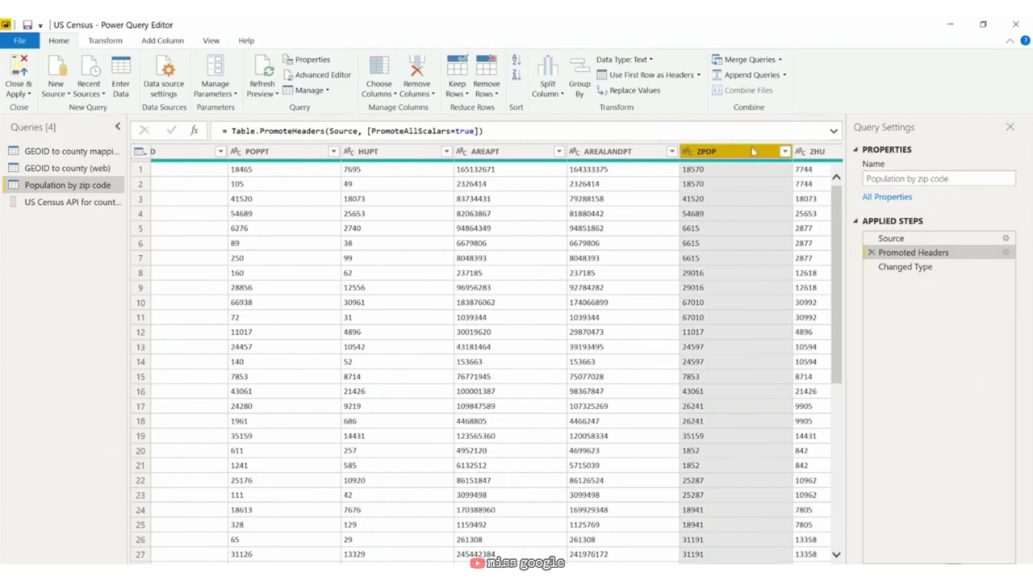
{"action": "left_click_drag", "start_coordinate": [728, 153], "coordinate": [407, 159]}
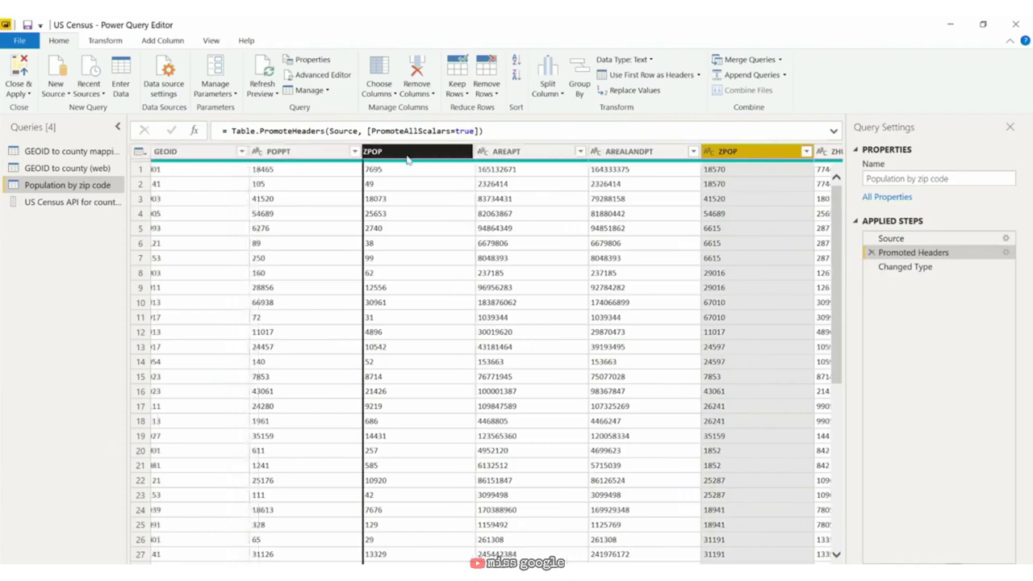
{"action": "left_click_drag", "start_coordinate": [408, 159], "coordinate": [409, 159]}
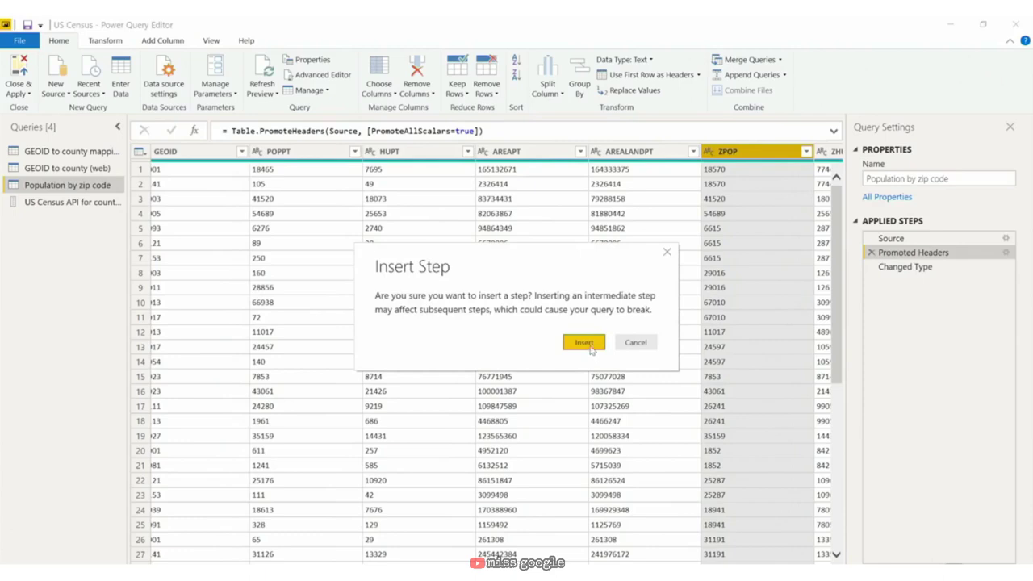
{"action": "left_click", "coordinate": [589, 346]}
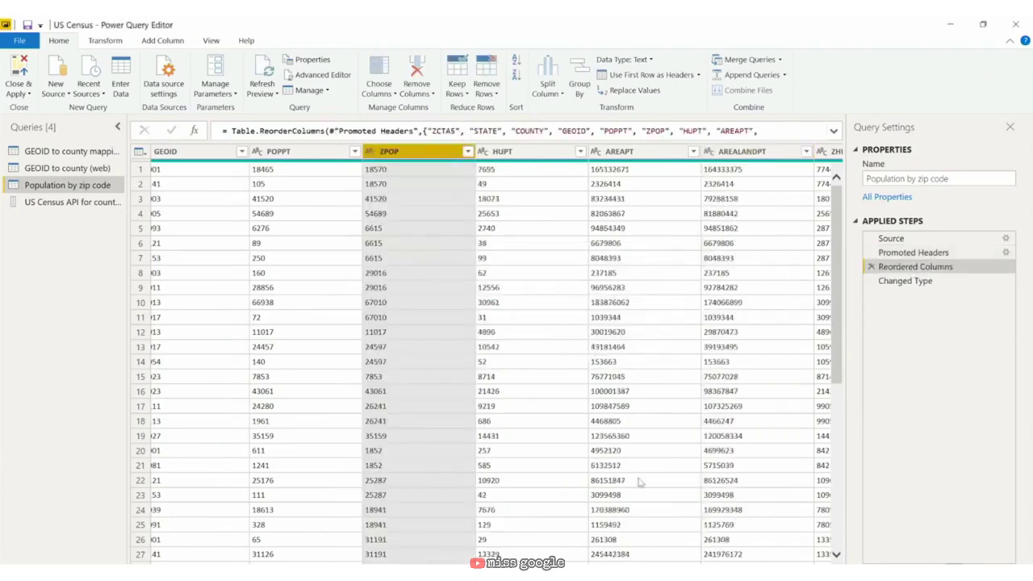
{"action": "left_click_drag", "start_coordinate": [446, 568], "coordinate": [355, 568]}
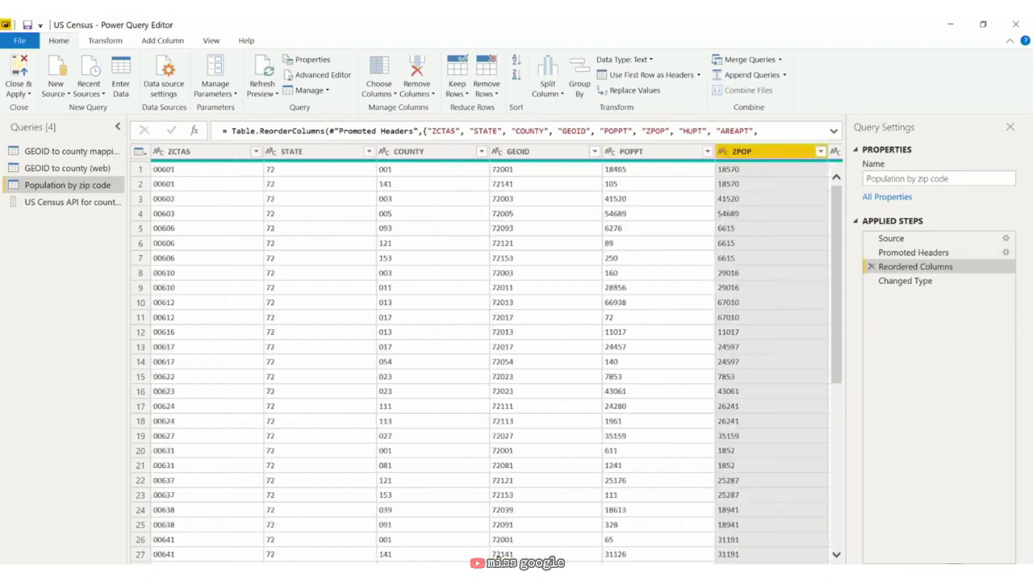
Step: Select the ZCTAS, GEOID, POPPT and ZPOP columns together
{"action": "left_click", "coordinate": [257, 152]}
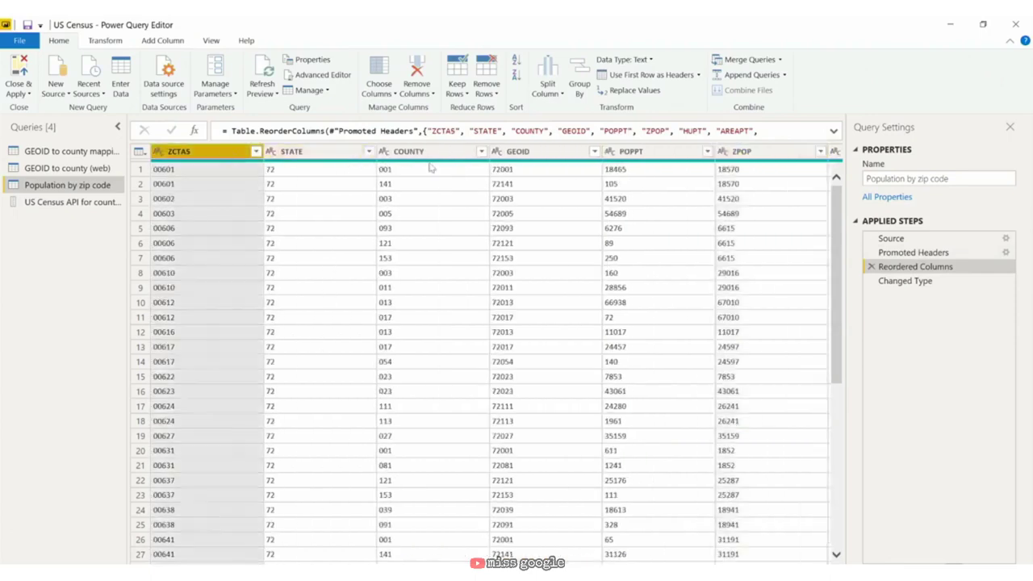
{"action": "left_click", "coordinate": [572, 153], "text": "ctrl"}
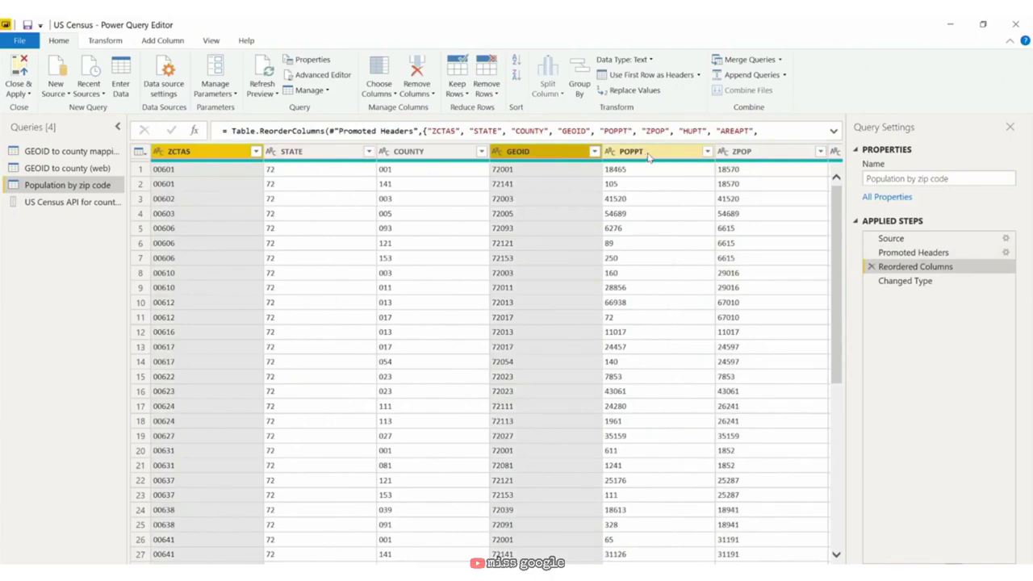
{"action": "left_click", "coordinate": [648, 157], "text": "ctrl"}
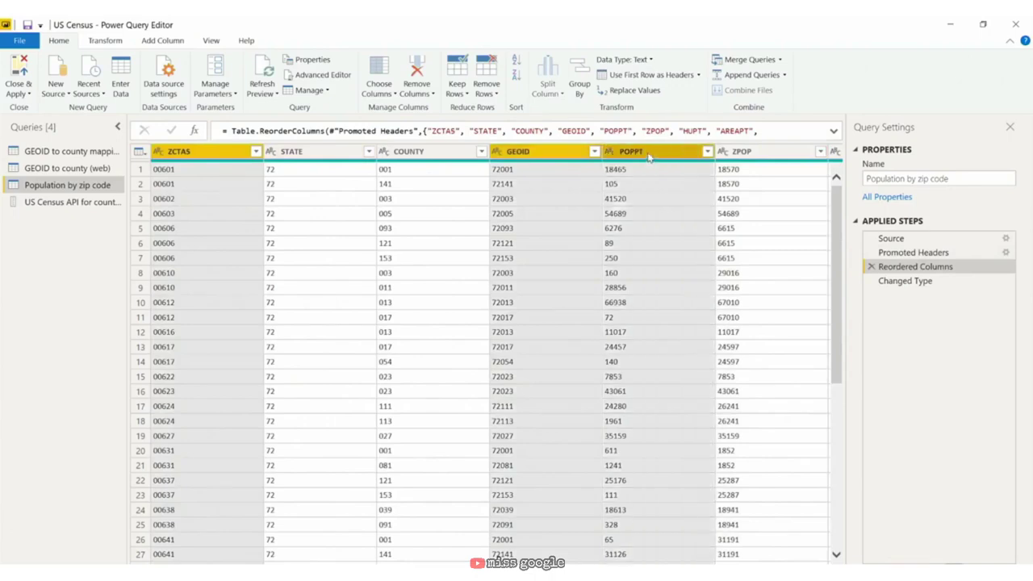
{"action": "left_click", "coordinate": [754, 153], "text": "ctrl"}
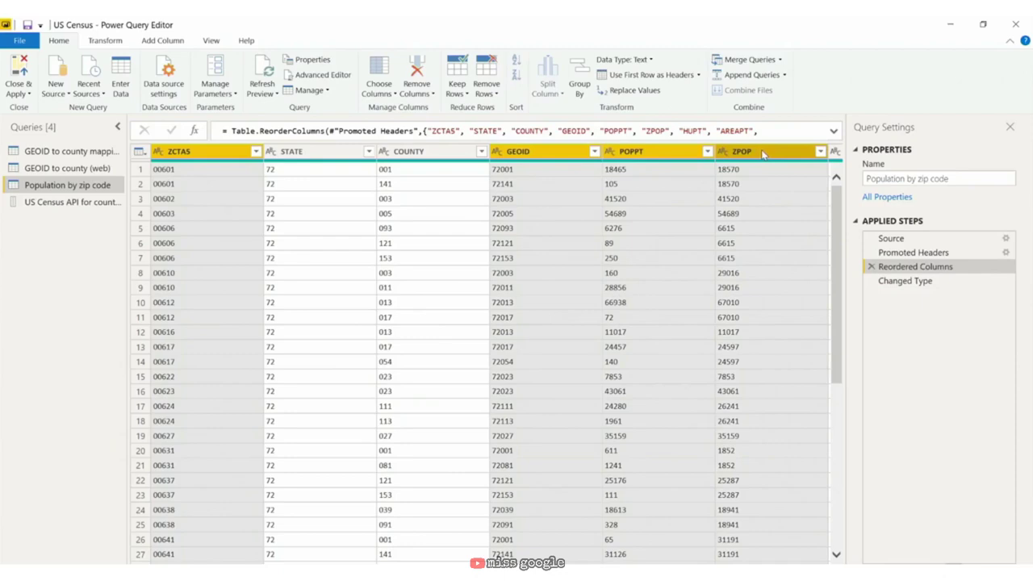
Step: Remove other columns, keeping only ZCTAS, GEOID, POPPT and ZPOP as an inserted step
{"action": "right_click", "coordinate": [761, 149]}
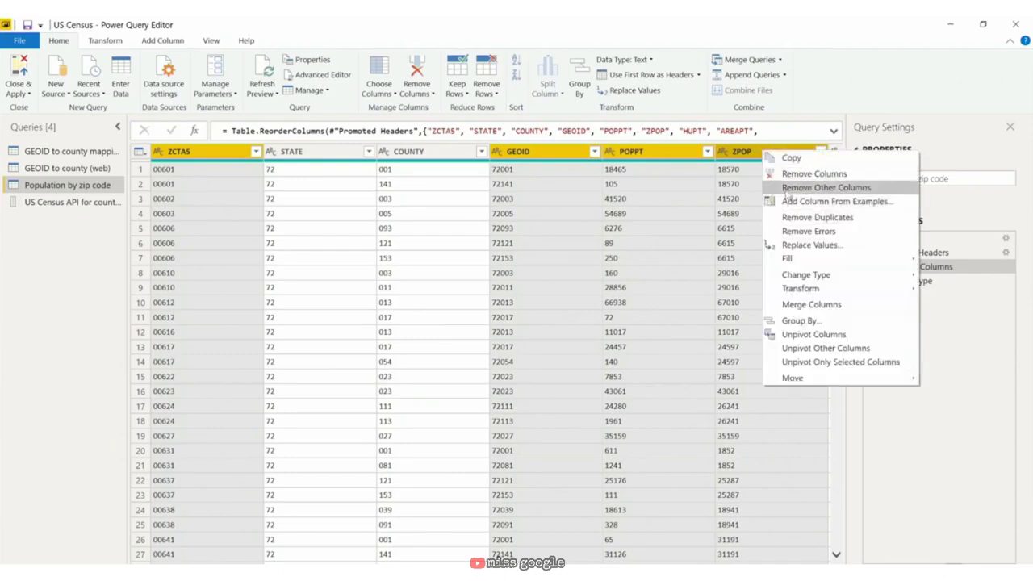
{"action": "left_click", "coordinate": [787, 192]}
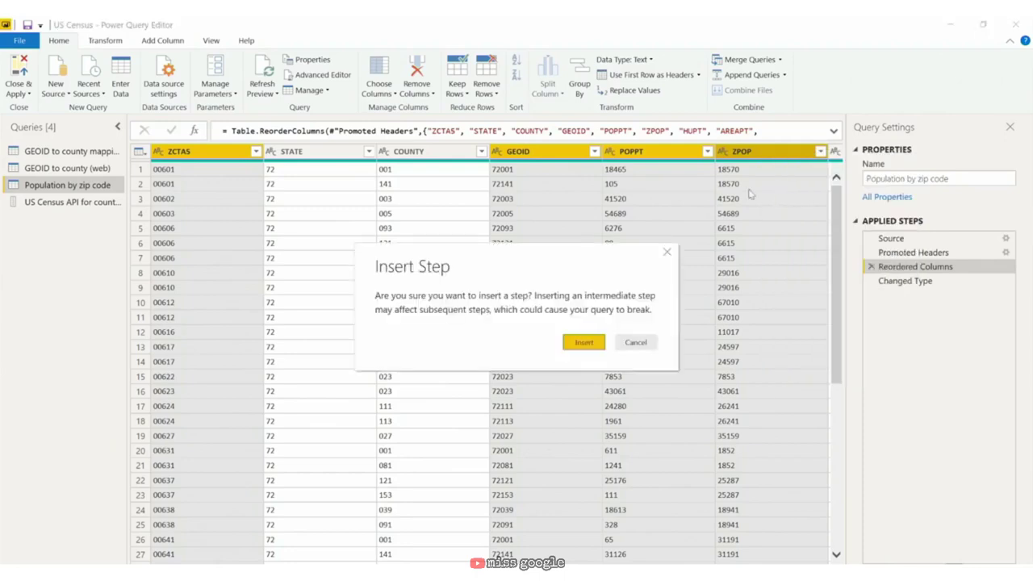
{"action": "left_click", "coordinate": [587, 343]}
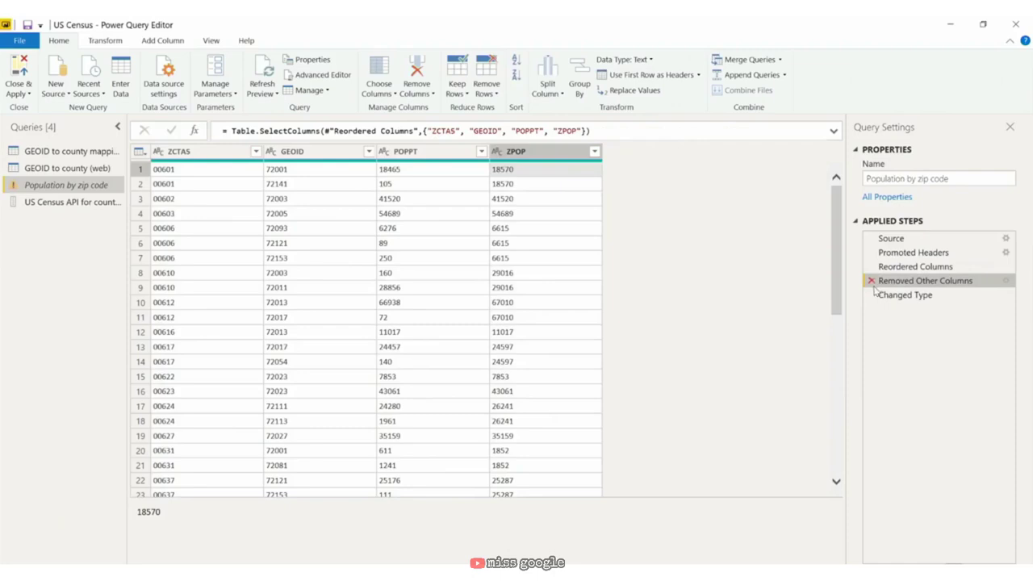
Step: Rename ZCTAS to 'Zip Code', POPPT to 'Population by Zip Code' and ZPOP to 'Population by County'
{"action": "double_click", "coordinate": [202, 153]}
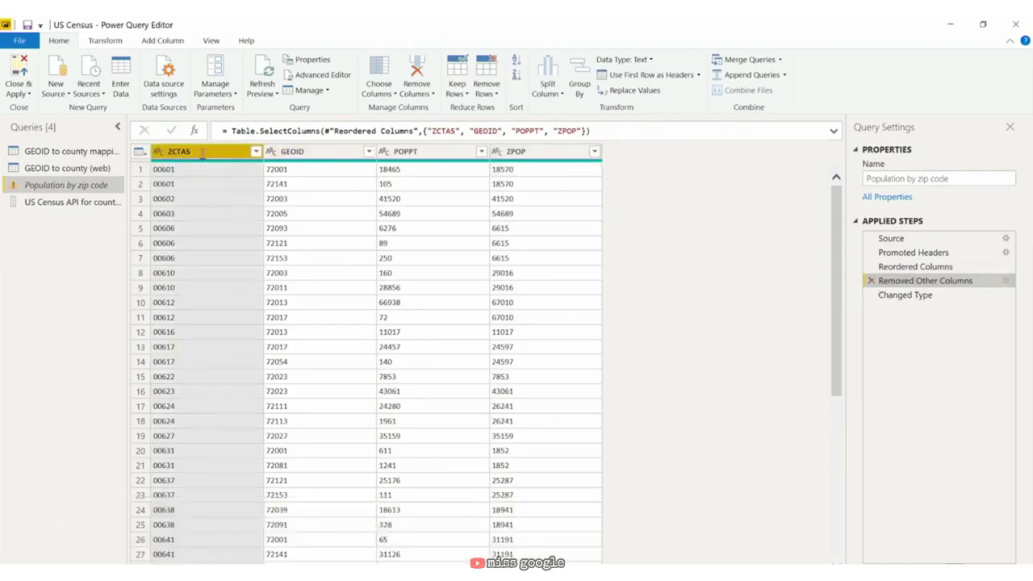
{"action": "type", "text": "Zip Code"}
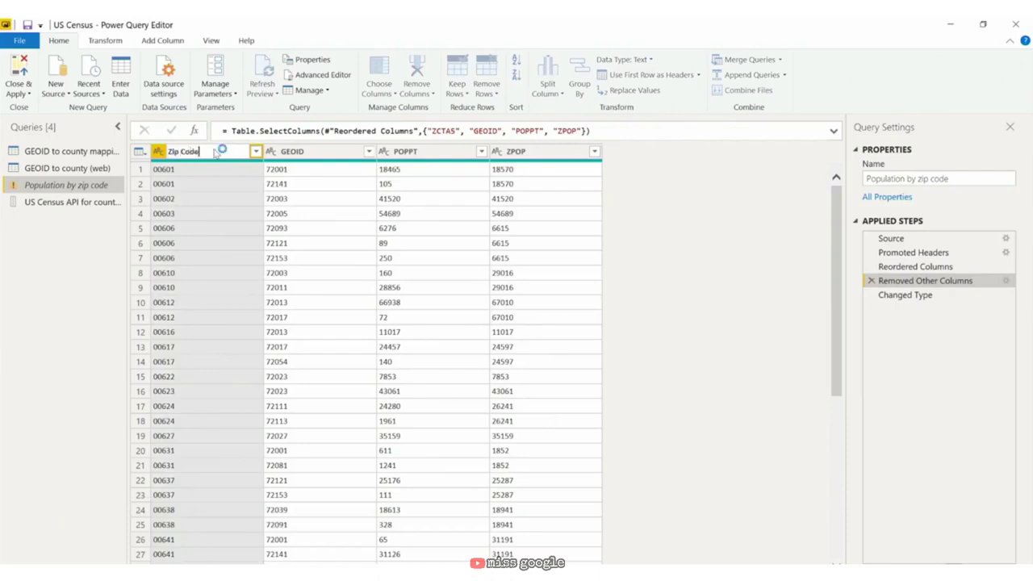
{"action": "key", "text": "Return"}
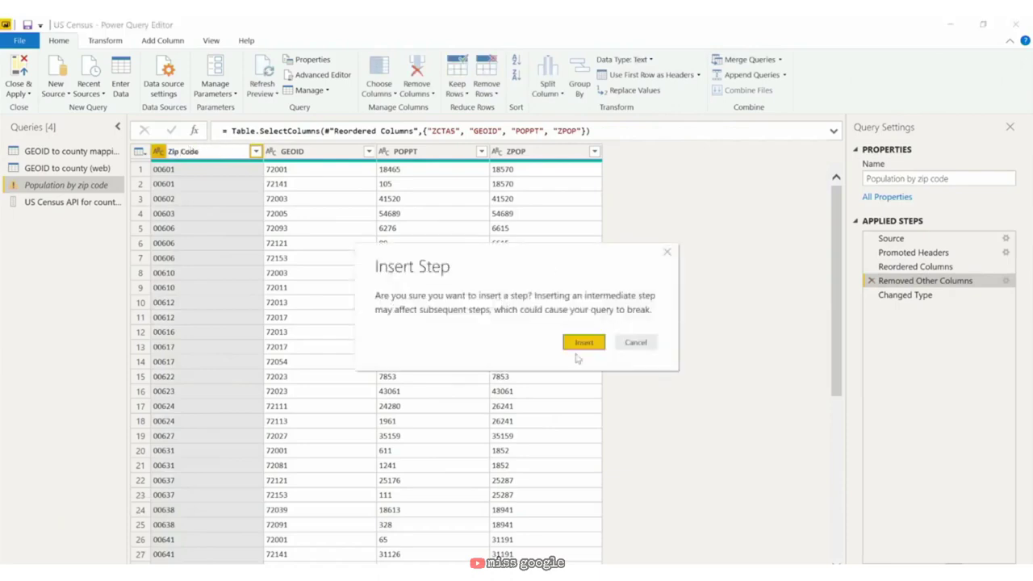
{"action": "left_click", "coordinate": [581, 343]}
{"action": "left_click", "coordinate": [428, 153]}
{"action": "double_click", "coordinate": [428, 153]}
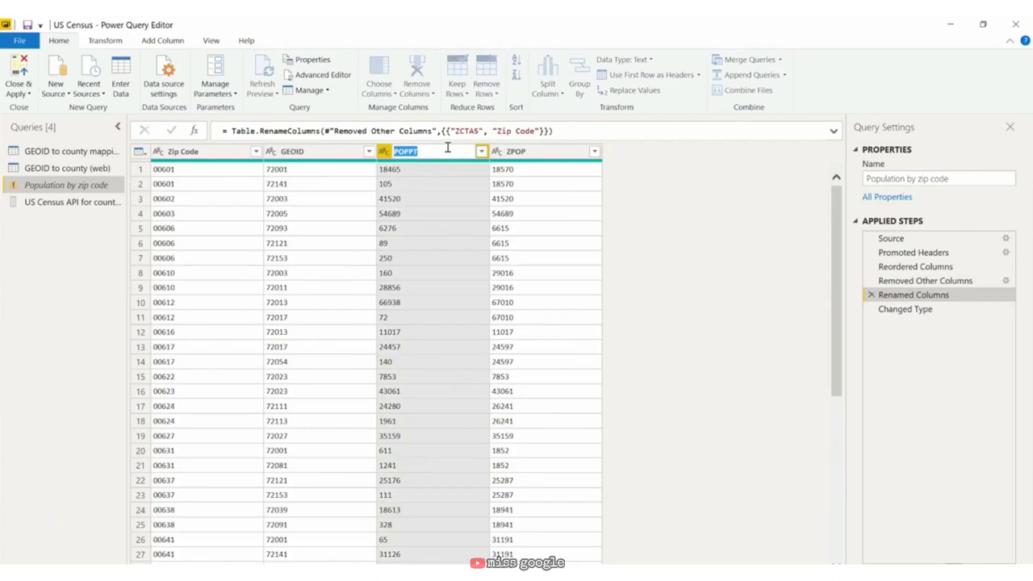
{"action": "type", "text": "Population by Zip Code"}
{"action": "key", "text": "Return"}
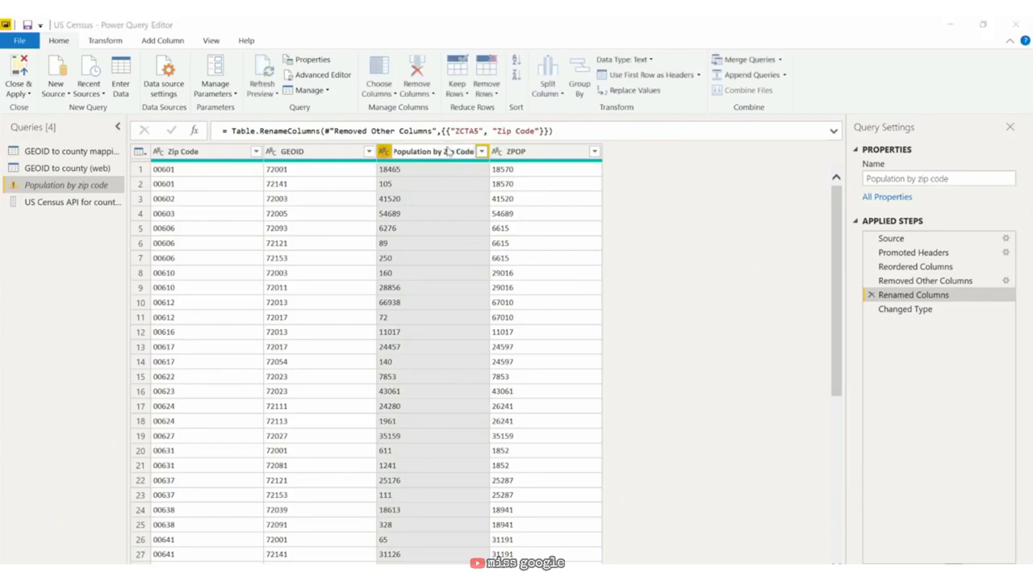
{"action": "left_click", "coordinate": [586, 342]}
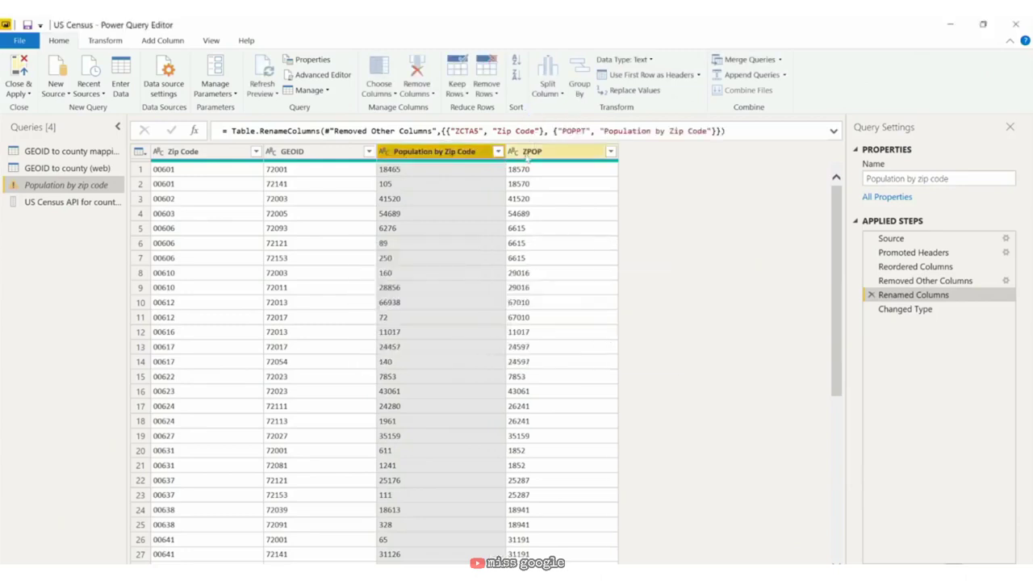
{"action": "double_click", "coordinate": [529, 153]}
{"action": "type", "text": "Population "}
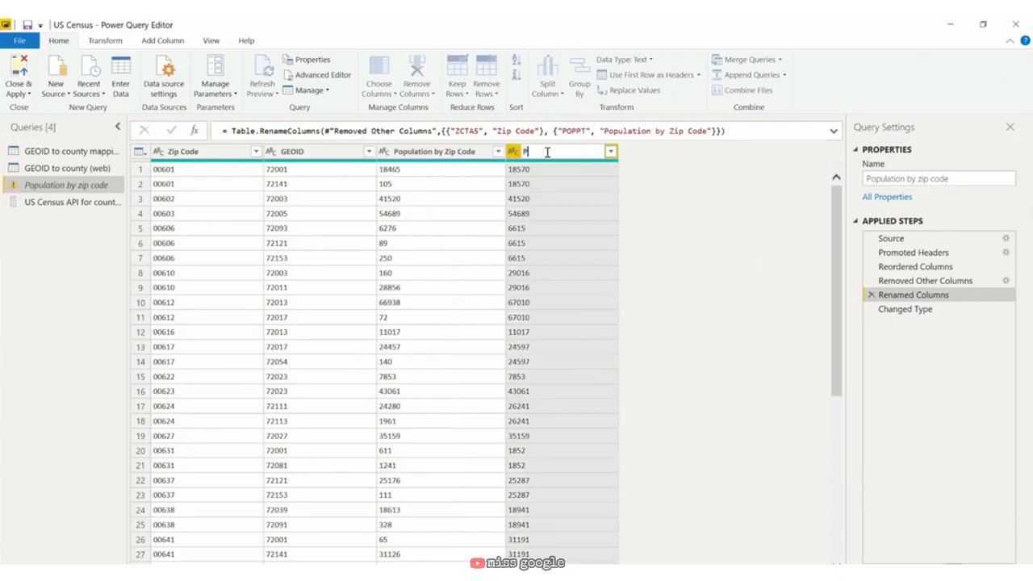
{"action": "type", "text": "by County"}
{"action": "key", "text": "Return"}
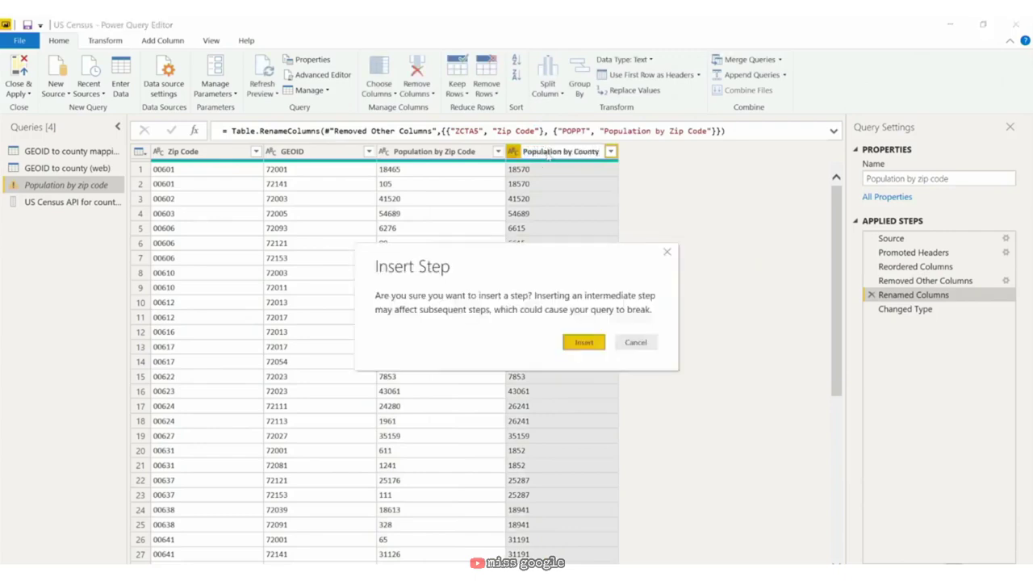
{"action": "left_click", "coordinate": [577, 342]}
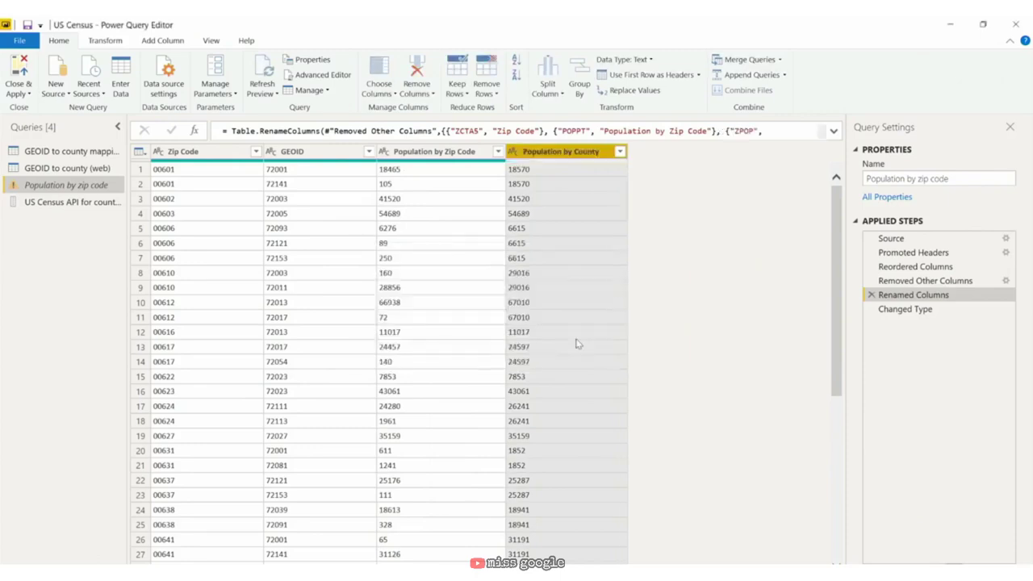
Step: Delete the broken Changed Type step and set Population by Zip Code to Whole Number
{"action": "left_click", "coordinate": [908, 310]}
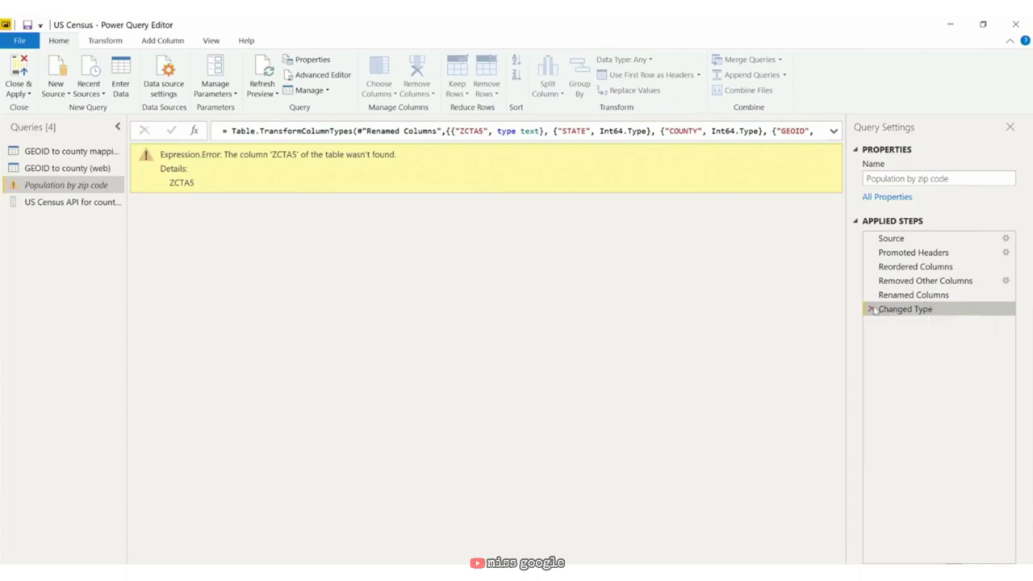
{"action": "left_click", "coordinate": [871, 309]}
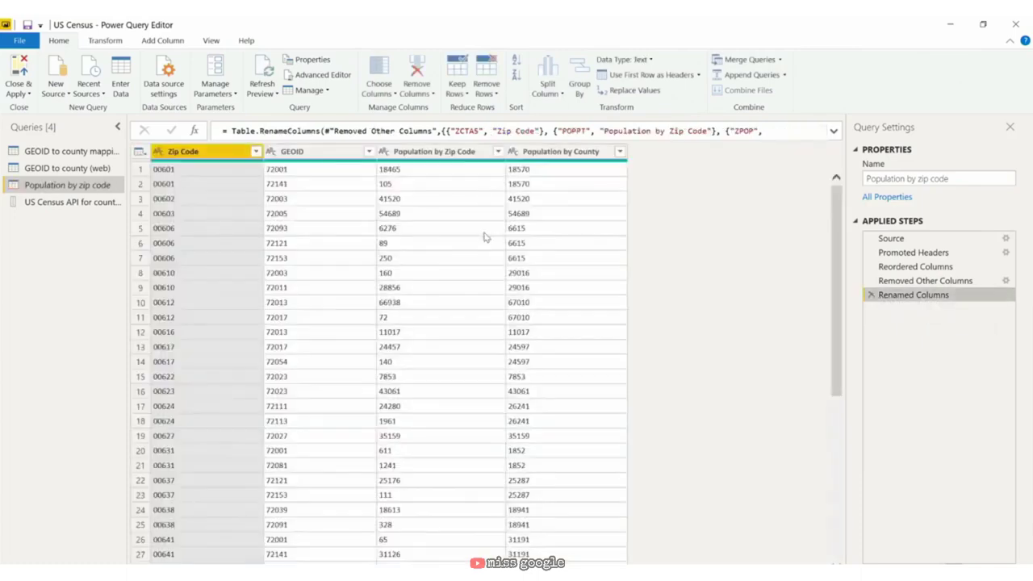
{"action": "left_click", "coordinate": [384, 151]}
{"action": "left_click", "coordinate": [403, 195]}
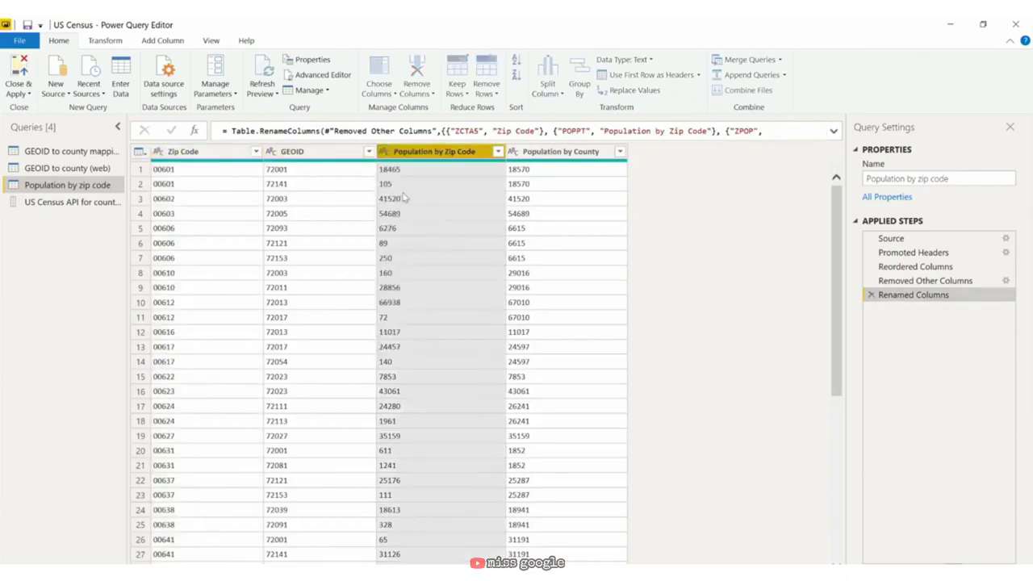
{"action": "left_click", "coordinate": [513, 151]}
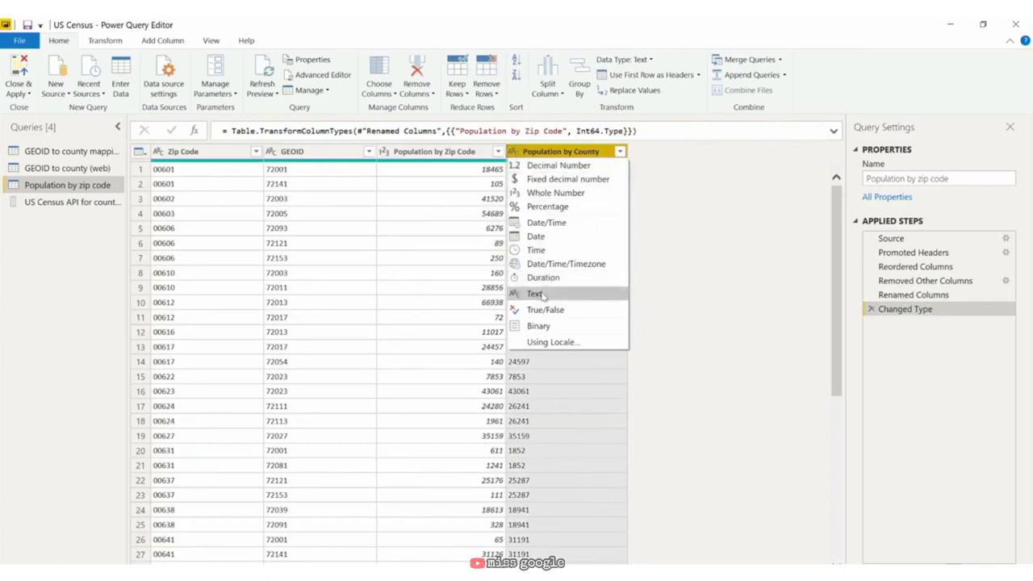
Step: Set Population by County to Whole Number, then close the editor choosing to apply changes later
{"action": "left_click", "coordinate": [565, 193]}
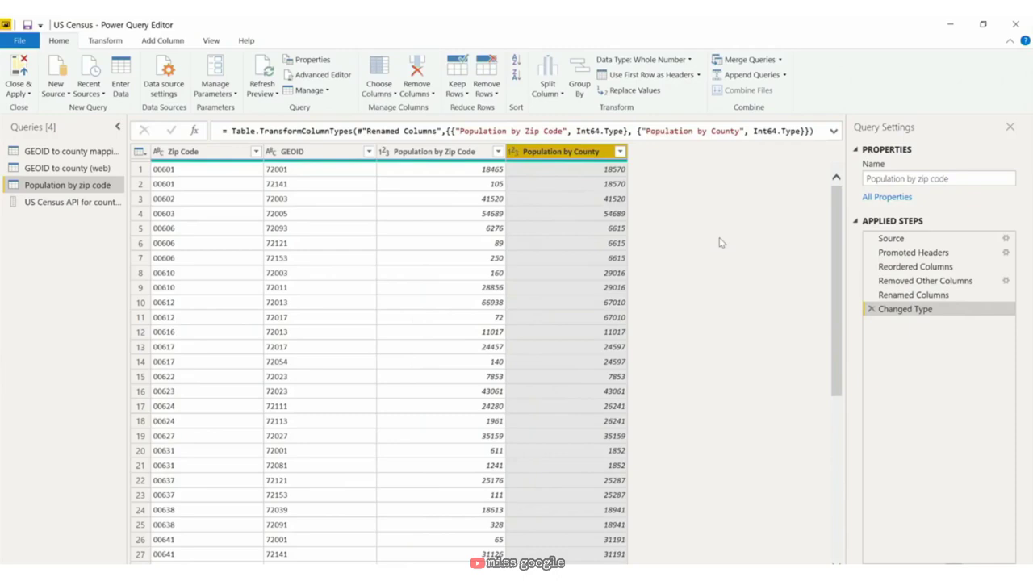
{"action": "key", "text": "alt+F4"}
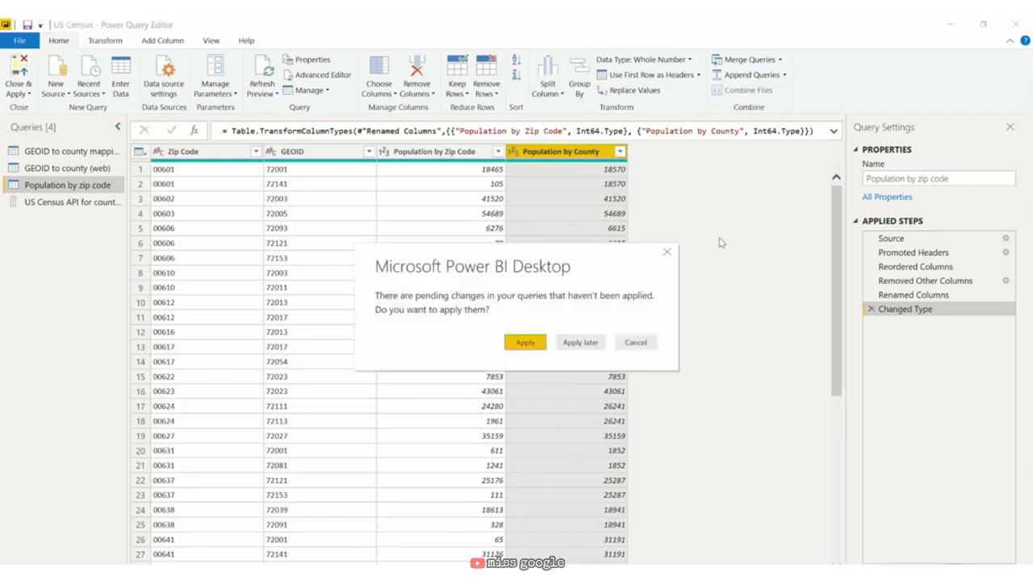
{"action": "left_click", "coordinate": [591, 342]}
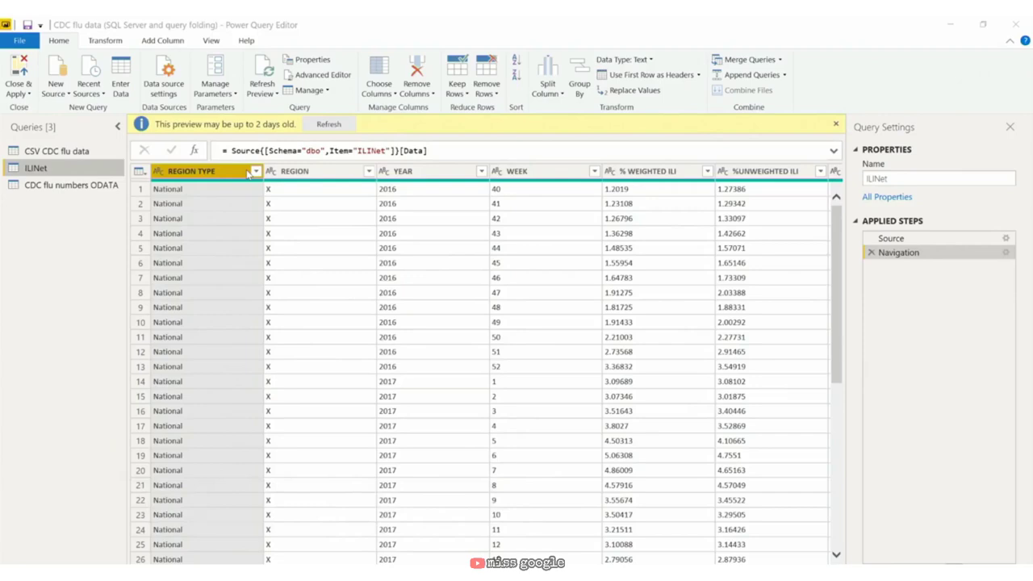
Step: Move REGION after YEAR in ILINet and confirm the native SQL query still selects from [dbo].[ILINet]
{"action": "left_click", "coordinate": [327, 172]}
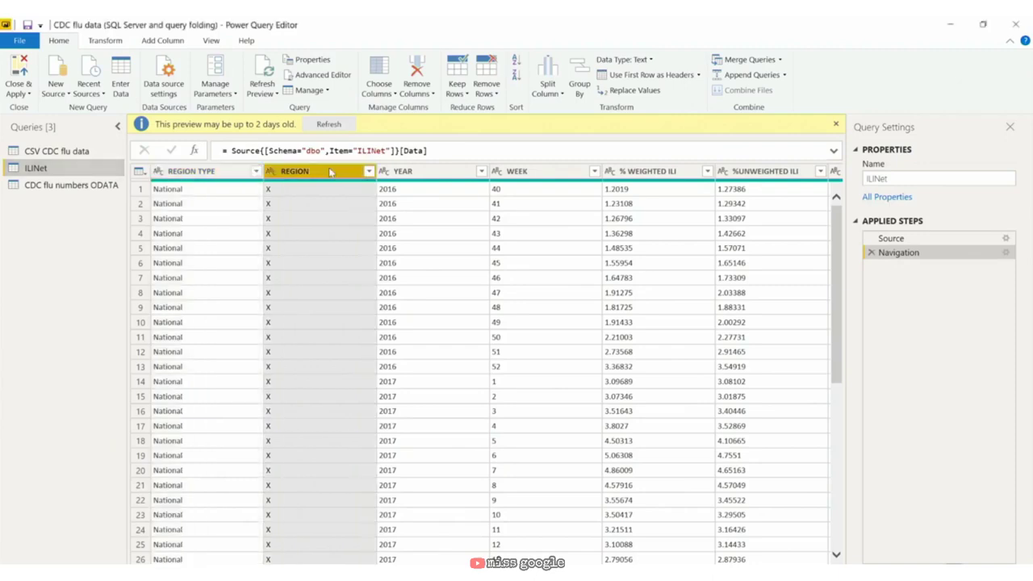
{"action": "left_click_drag", "start_coordinate": [331, 171], "coordinate": [535, 170]}
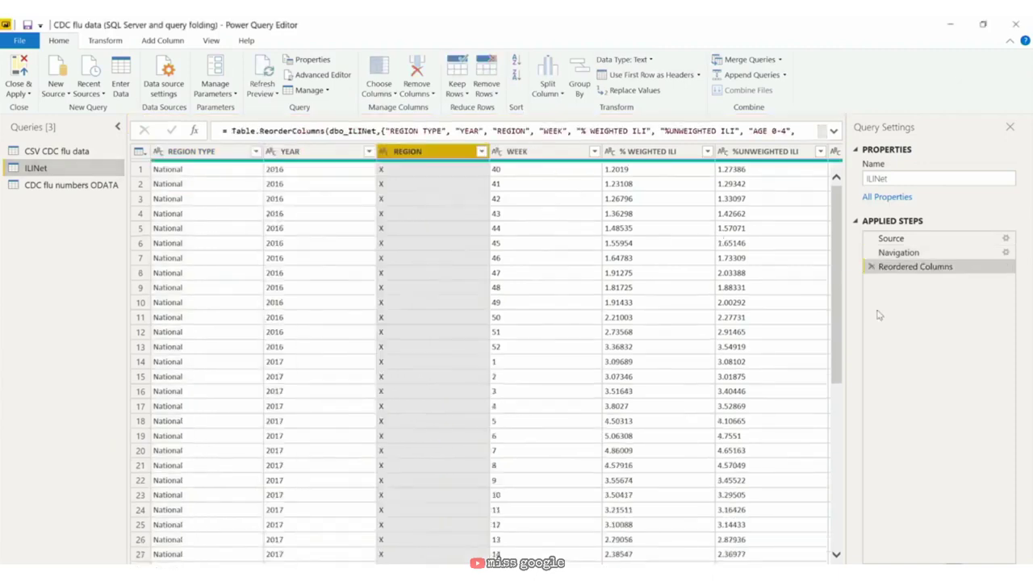
{"action": "right_click", "coordinate": [935, 268]}
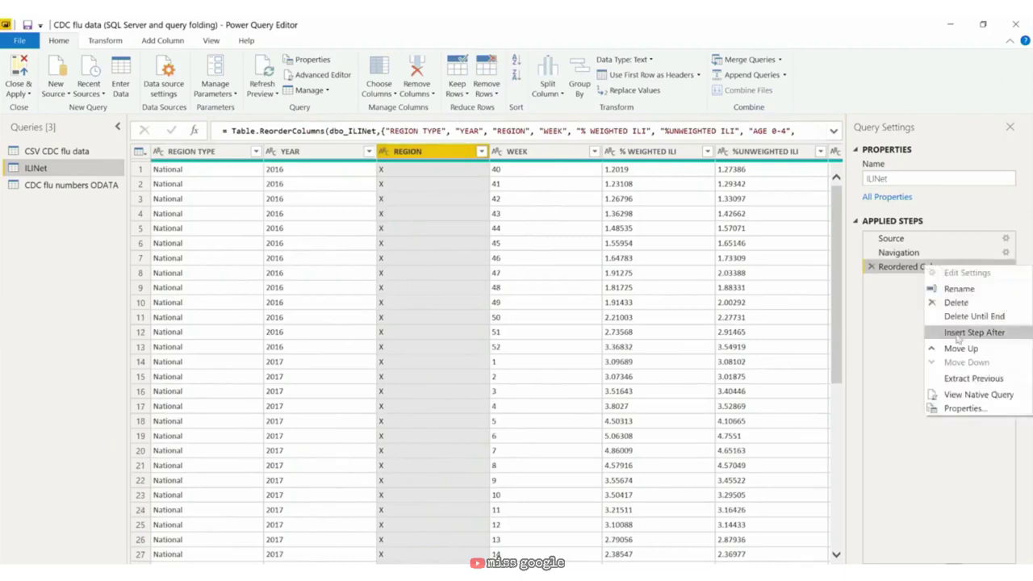
{"action": "left_click", "coordinate": [965, 393]}
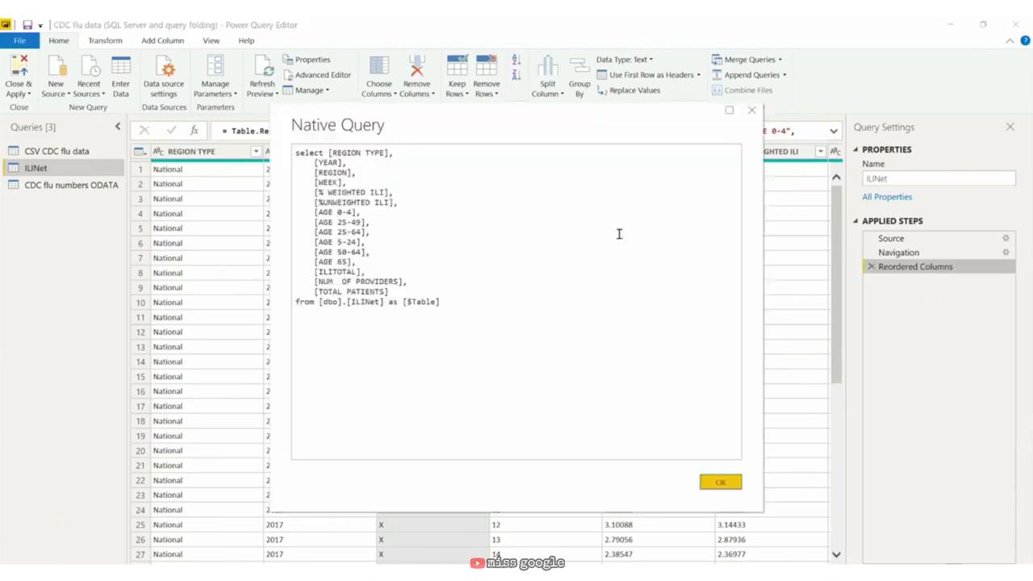
{"action": "left_click_drag", "start_coordinate": [422, 113], "coordinate": [588, 138]}
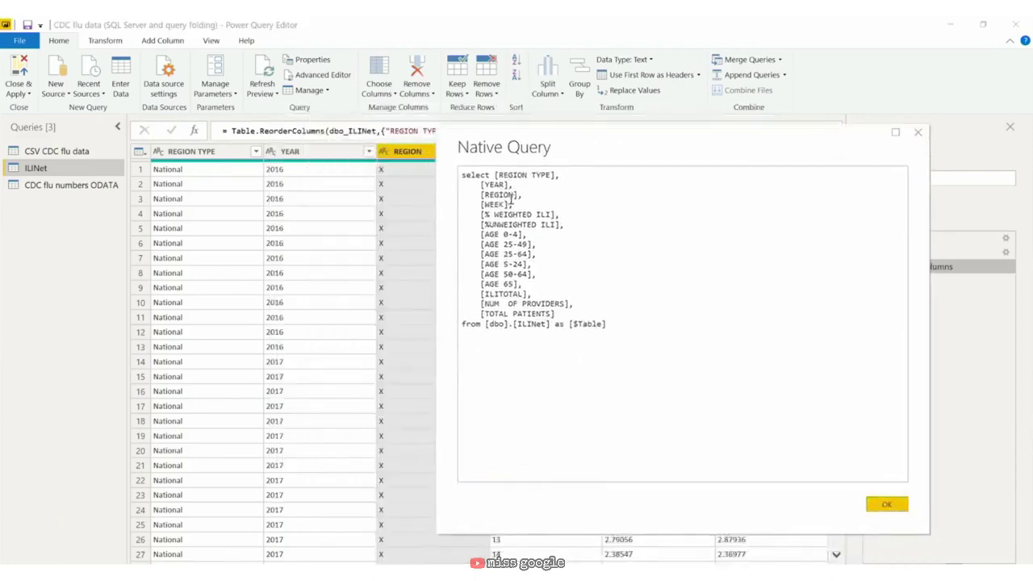
{"action": "left_click_drag", "start_coordinate": [513, 184], "coordinate": [507, 205]}
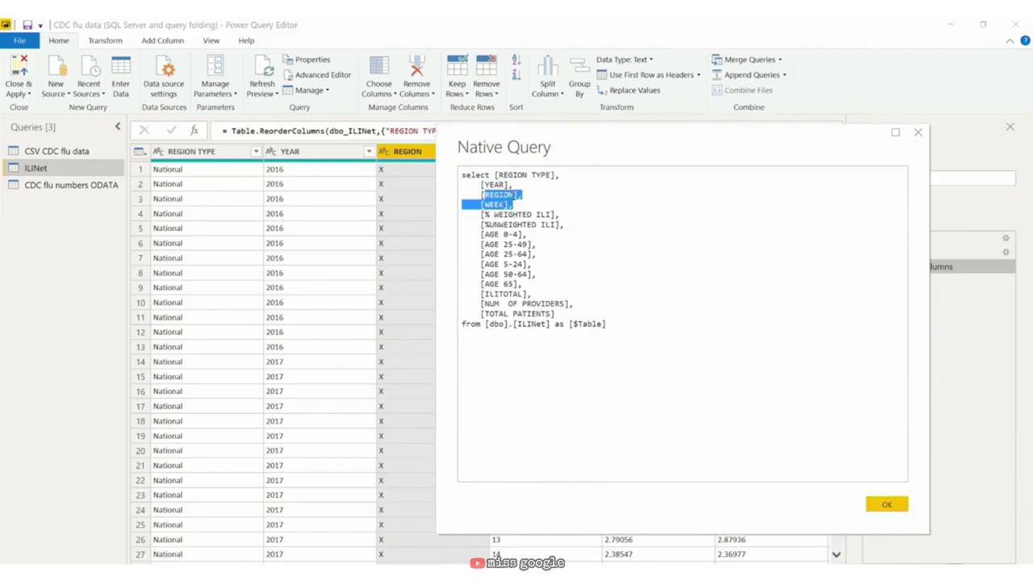
{"action": "left_click", "coordinate": [918, 132]}
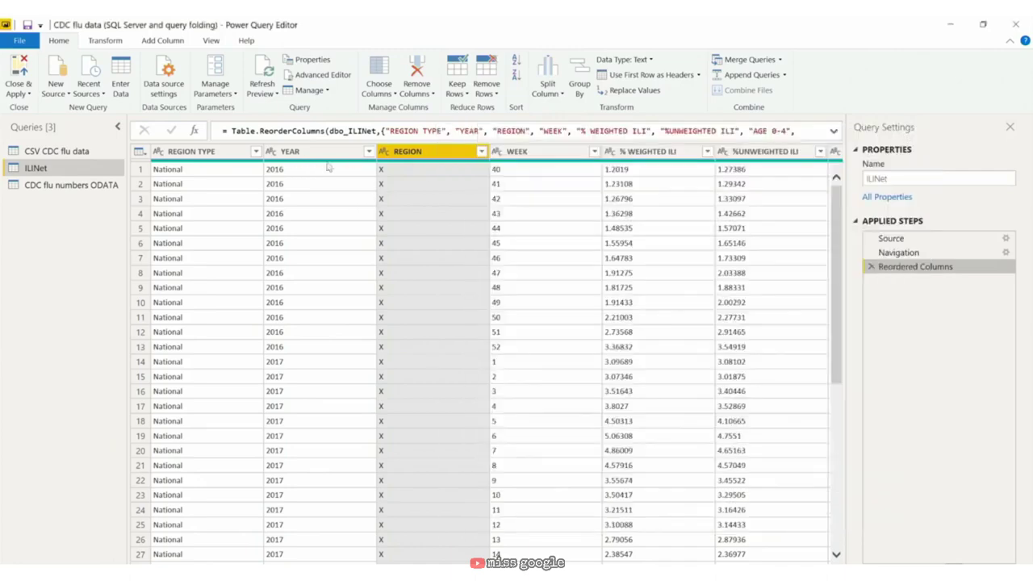
{"action": "double_click", "coordinate": [427, 153]}
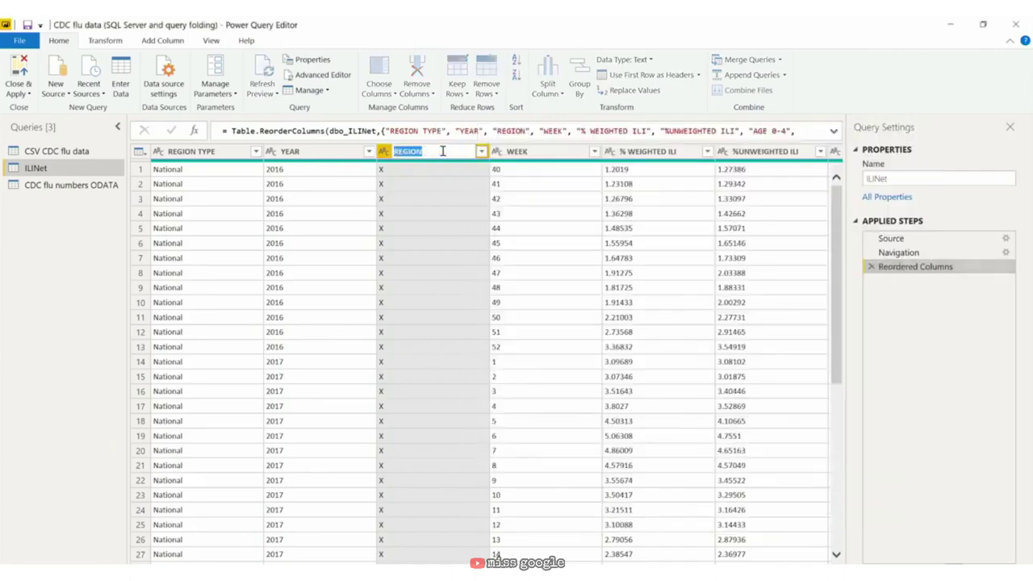
{"action": "type", "text": "Region"}
{"action": "key", "text": "Return"}
{"action": "right_click", "coordinate": [922, 281]}
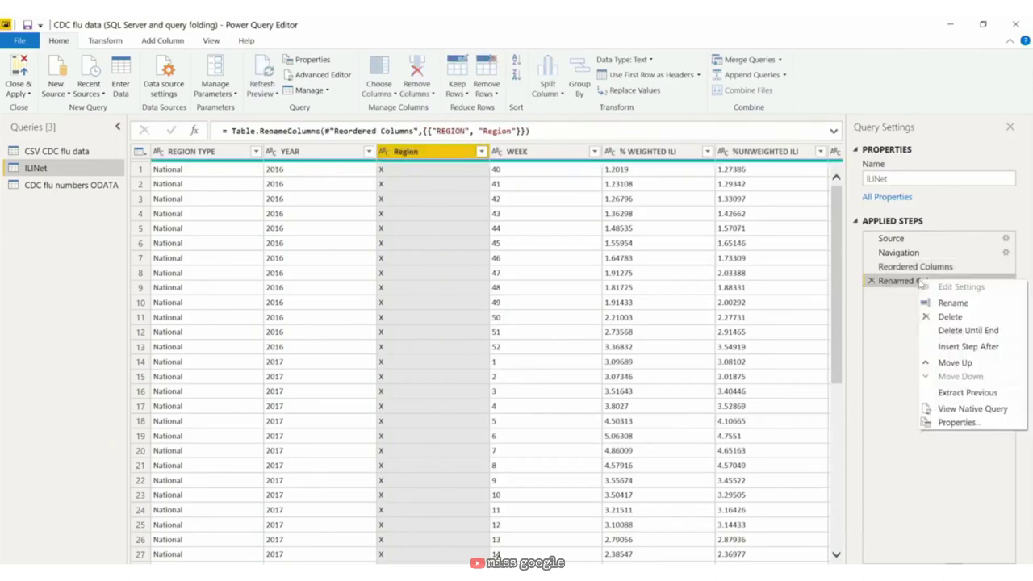
{"action": "left_click", "coordinate": [959, 409]}
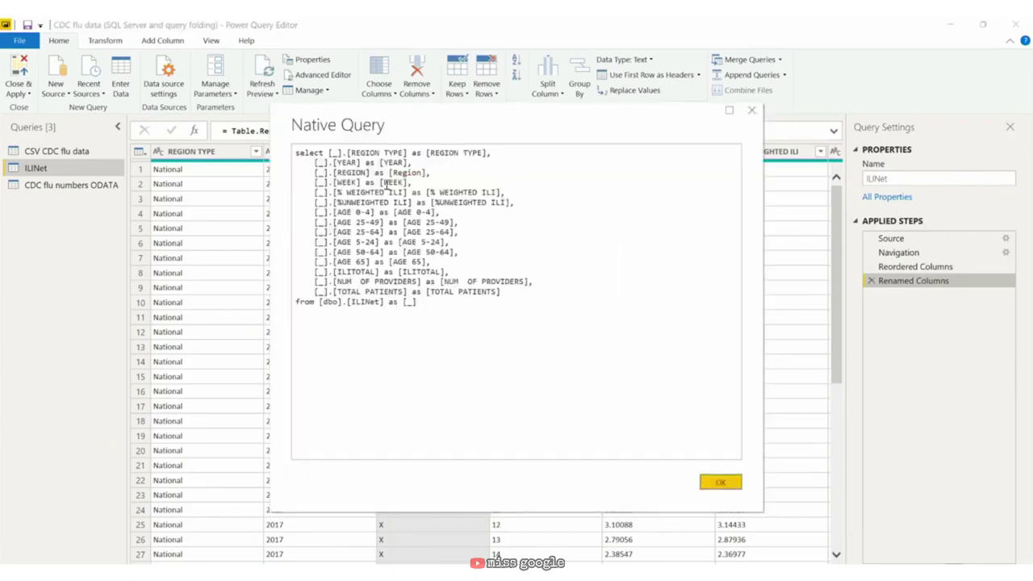
{"action": "left_click_drag", "start_coordinate": [433, 172], "coordinate": [315, 173]}
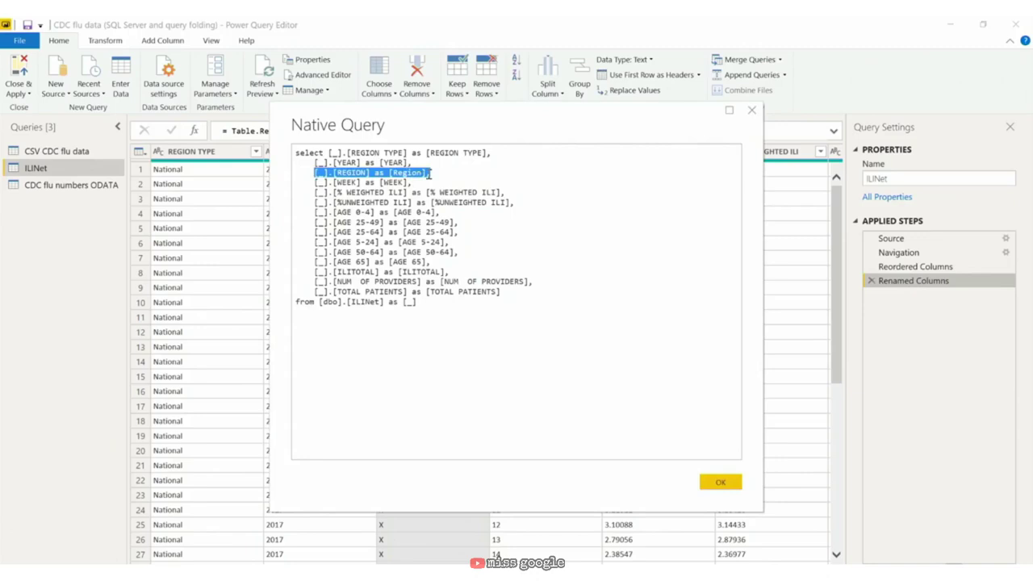
{"action": "left_click", "coordinate": [721, 481]}
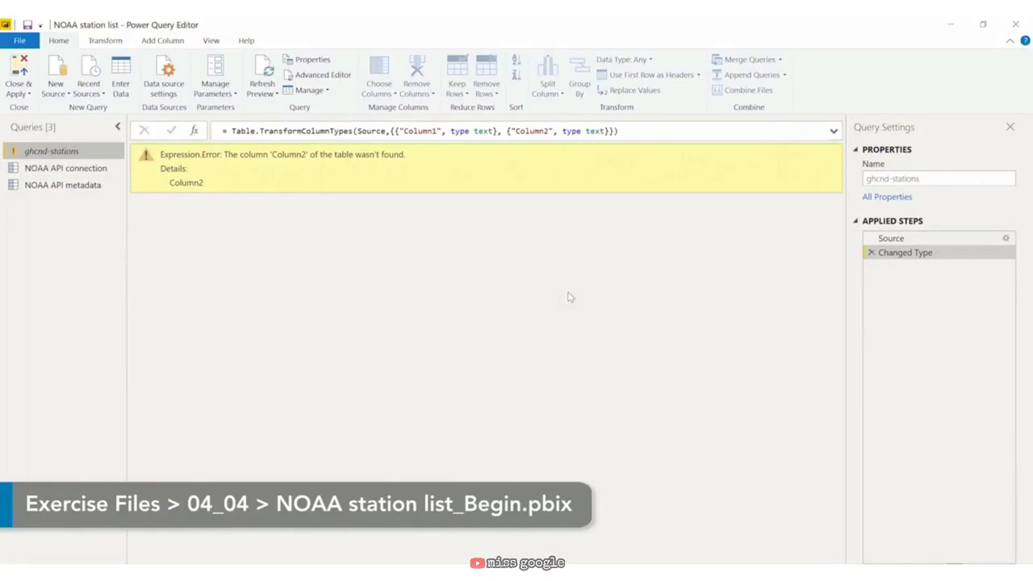
Step: Rename the ghcnd-stations query to 'NOAA Stations' and remove its failing Changed Type step
{"action": "double_click", "coordinate": [60, 152]}
{"action": "type", "text": "N"}
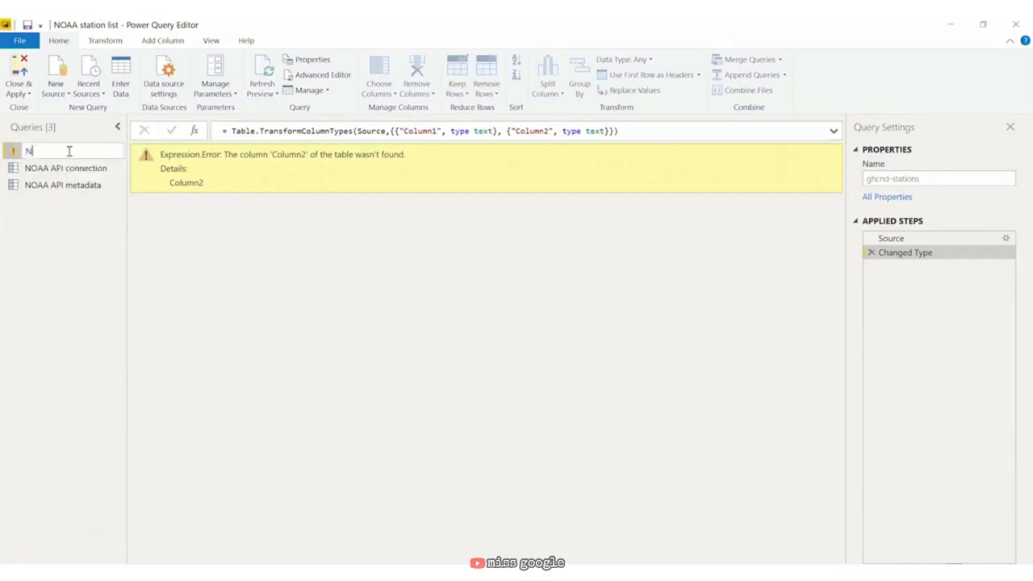
{"action": "type", "text": "OAA Stations"}
{"action": "key", "text": "Return"}
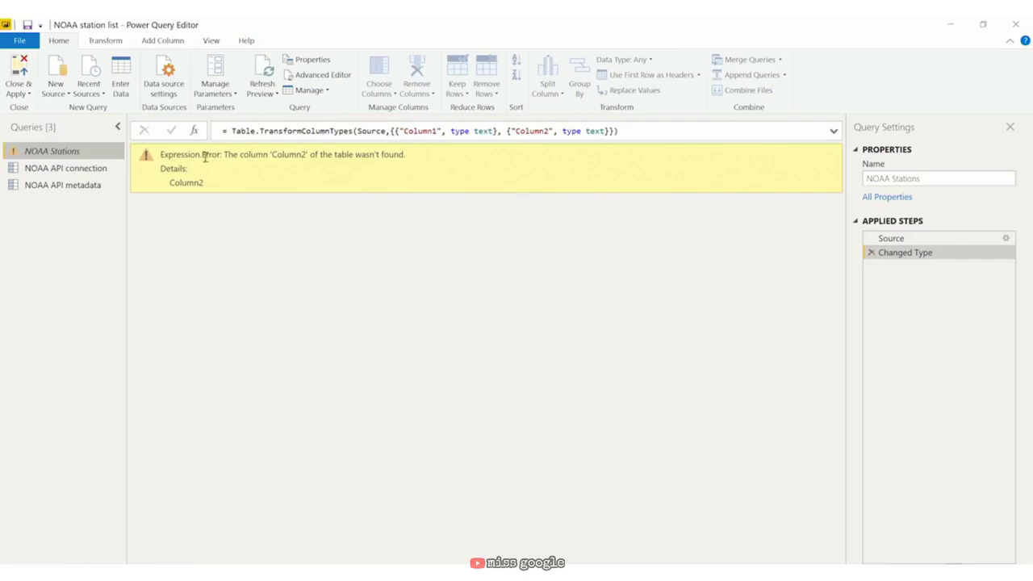
{"action": "left_click_drag", "start_coordinate": [160, 153], "coordinate": [246, 194]}
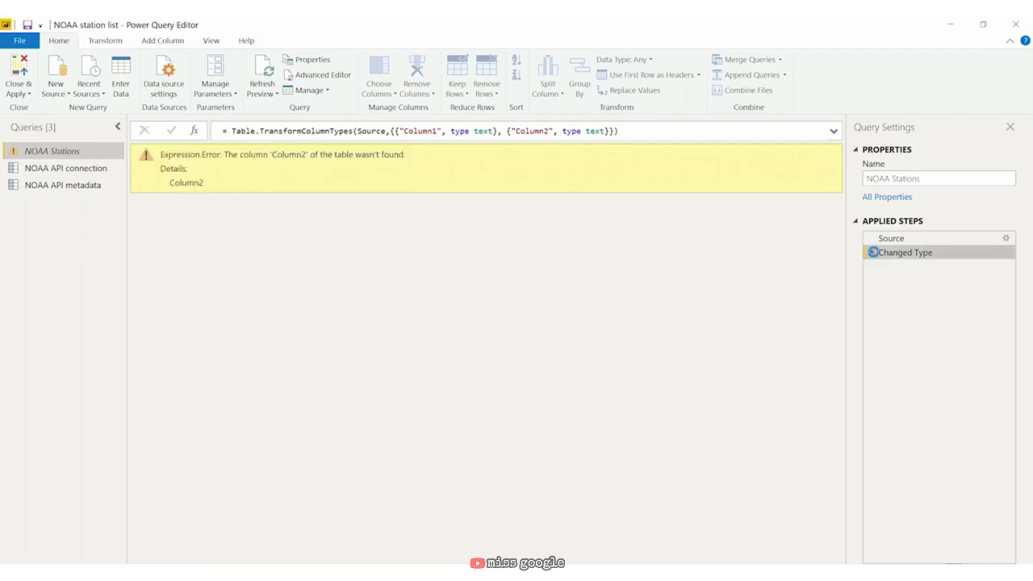
{"action": "left_click", "coordinate": [872, 253]}
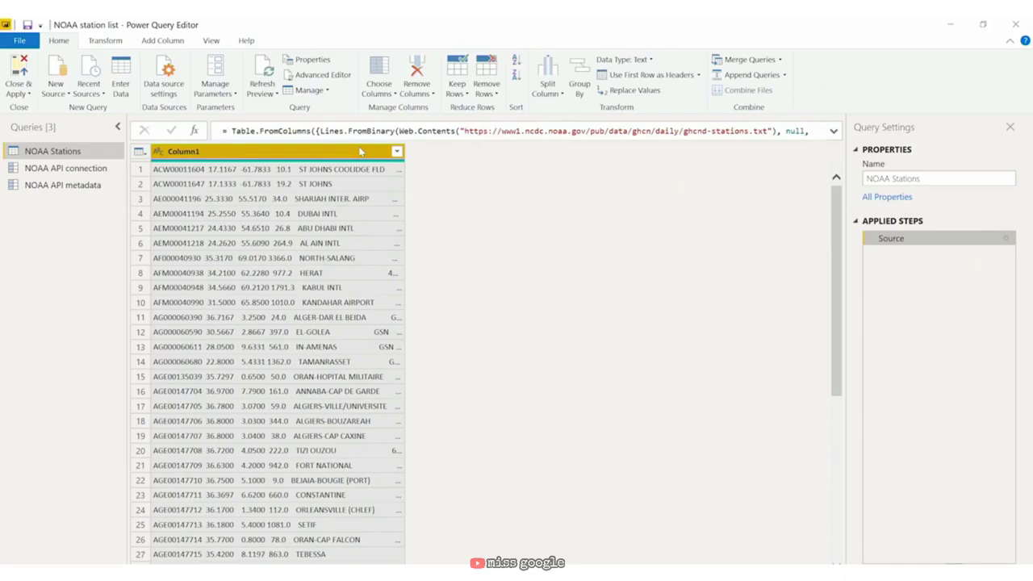
{"action": "left_click", "coordinate": [548, 94]}
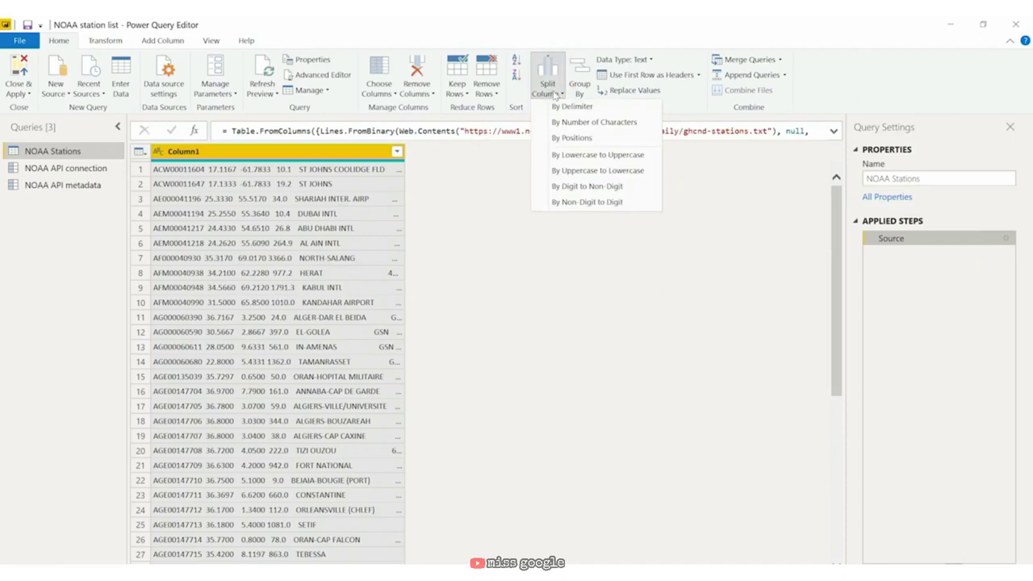
{"action": "left_click", "coordinate": [574, 121]}
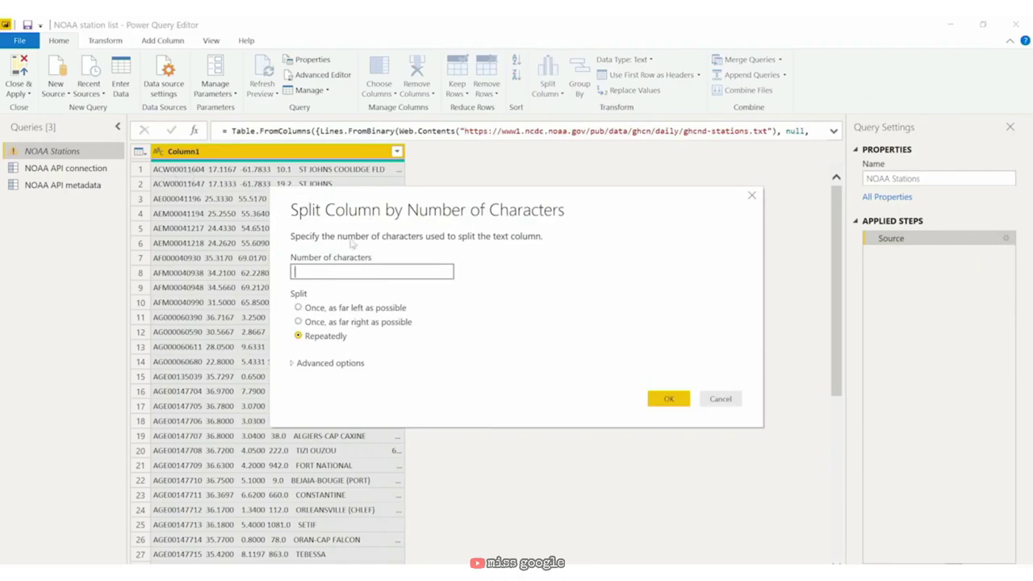
{"action": "type", "text": "12"}
{"action": "left_click", "coordinate": [299, 307]}
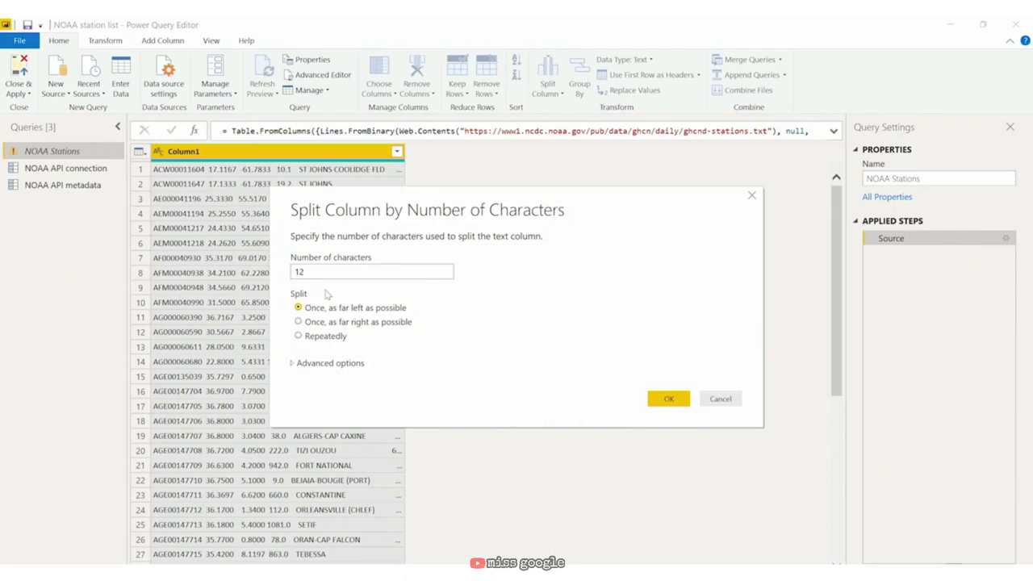
{"action": "left_click", "coordinate": [668, 399]}
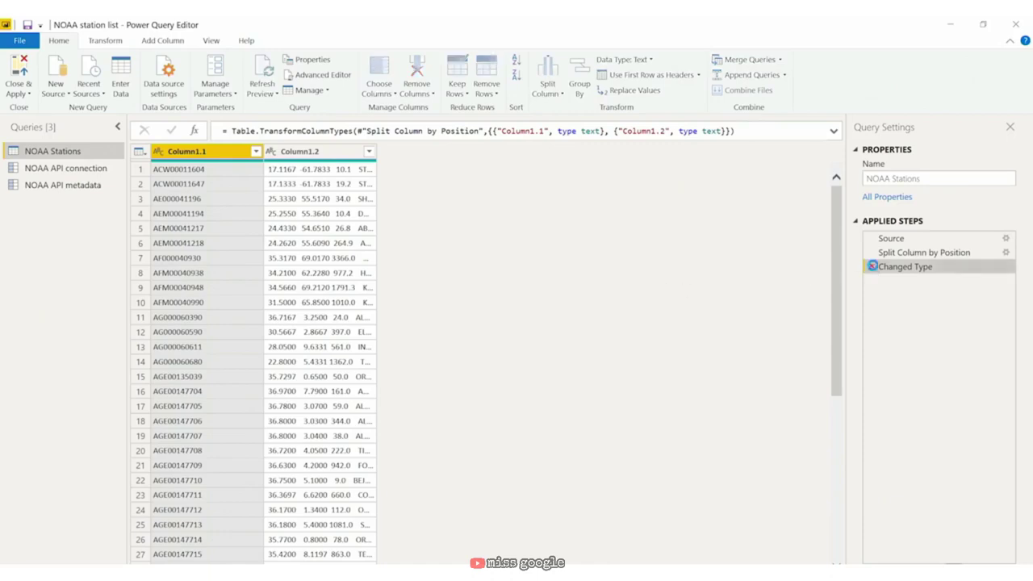
{"action": "left_click", "coordinate": [871, 267]}
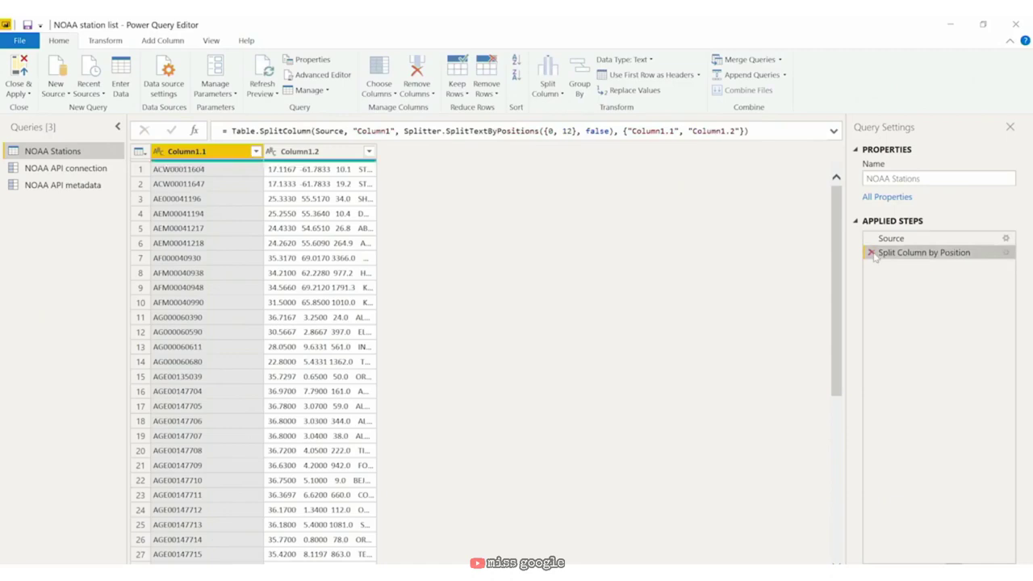
{"action": "left_click", "coordinate": [871, 253]}
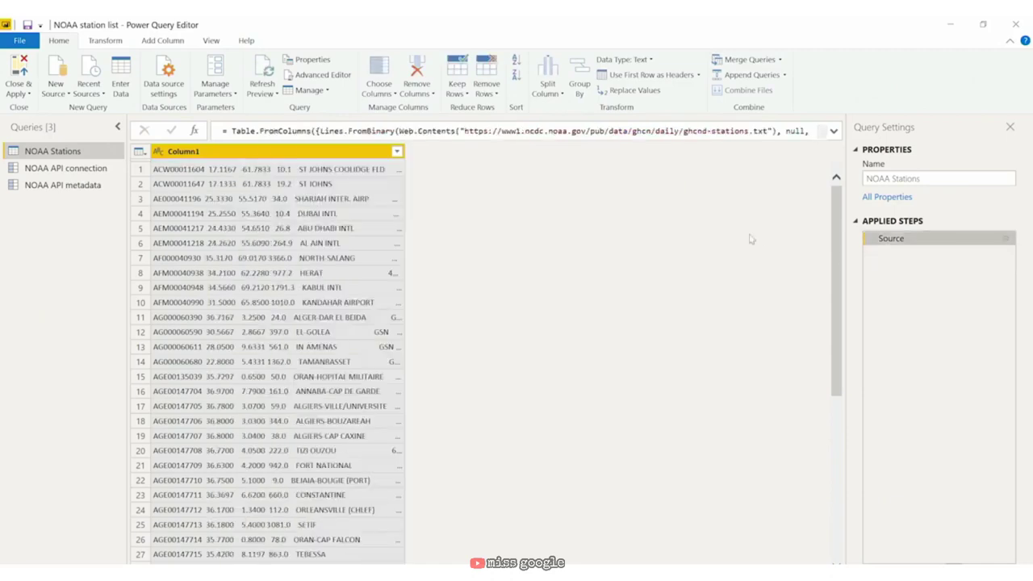
Step: Split the column by positions 0, 13, 22, 31, 41, 72 and 80
{"action": "left_click", "coordinate": [556, 88]}
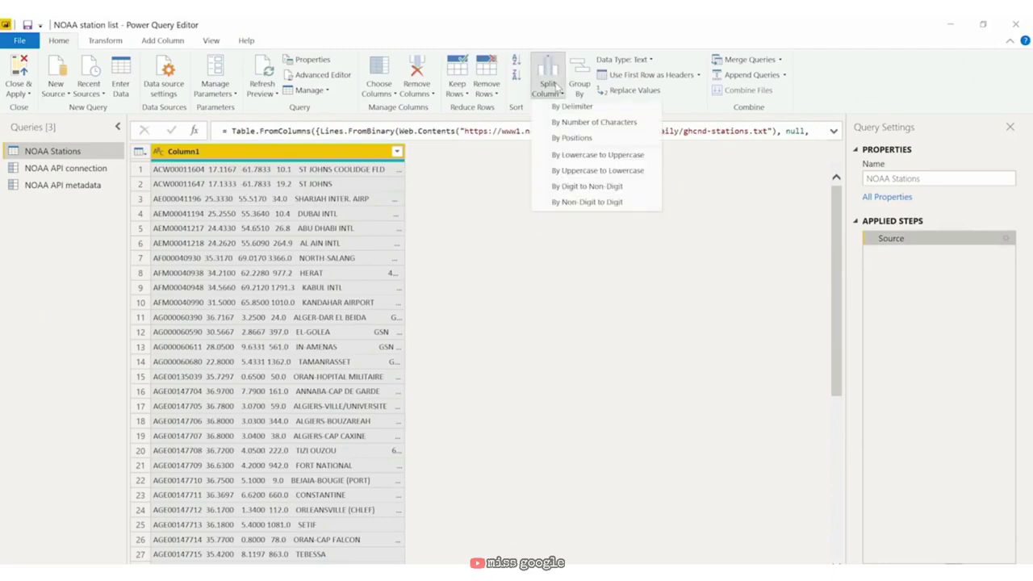
{"action": "left_click", "coordinate": [571, 139]}
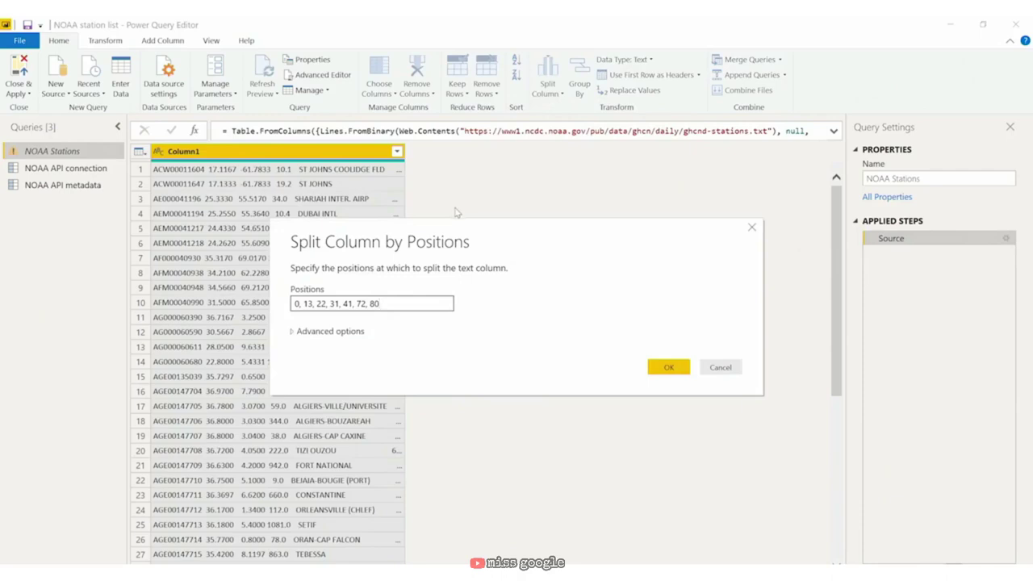
{"action": "left_click", "coordinate": [658, 370]}
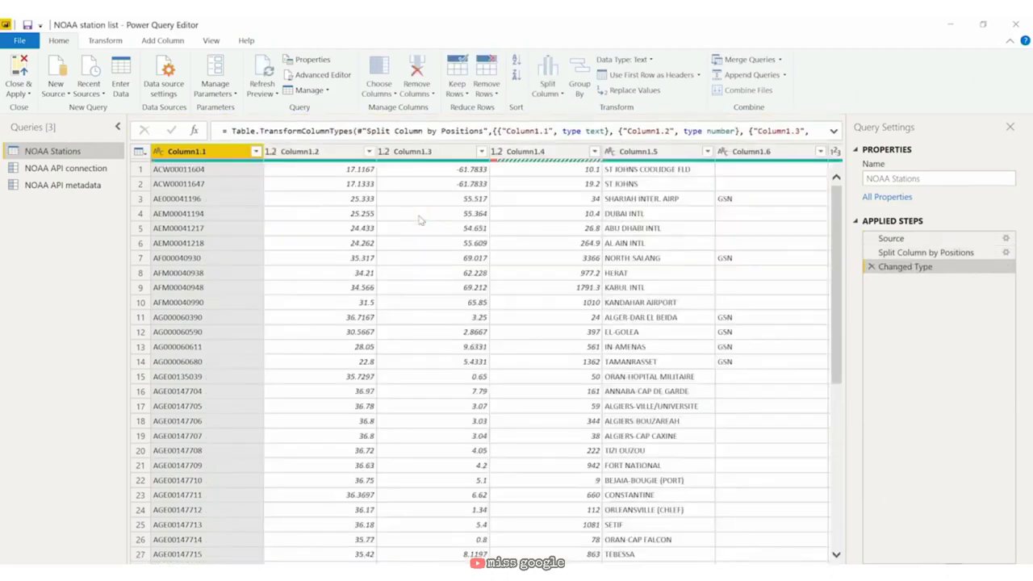
Step: Rename Column1.1 to 'Station ID' and Column1.5 to 'Station Name'
{"action": "double_click", "coordinate": [216, 151]}
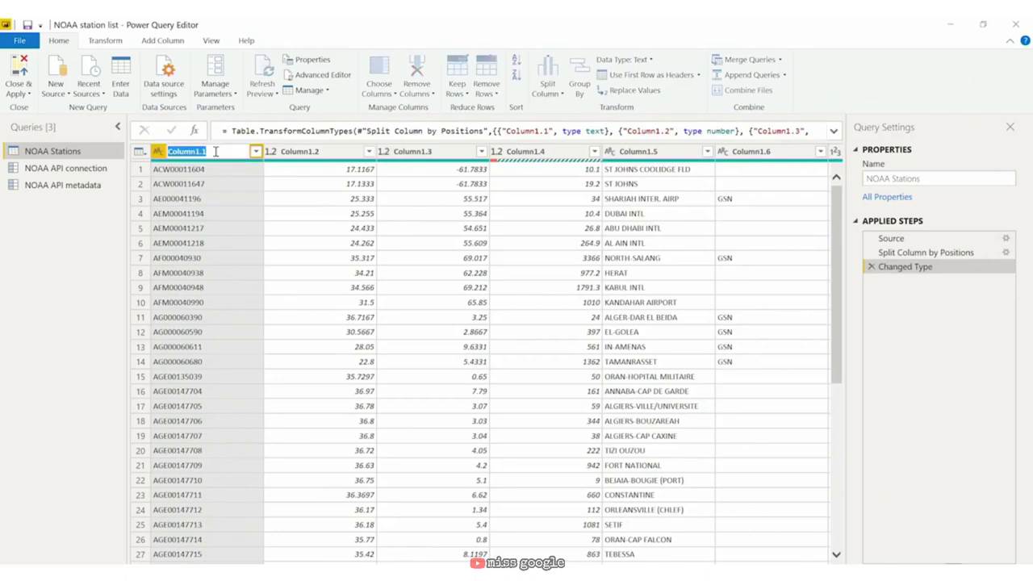
{"action": "type", "text": "Station ID"}
{"action": "key", "text": "Return"}
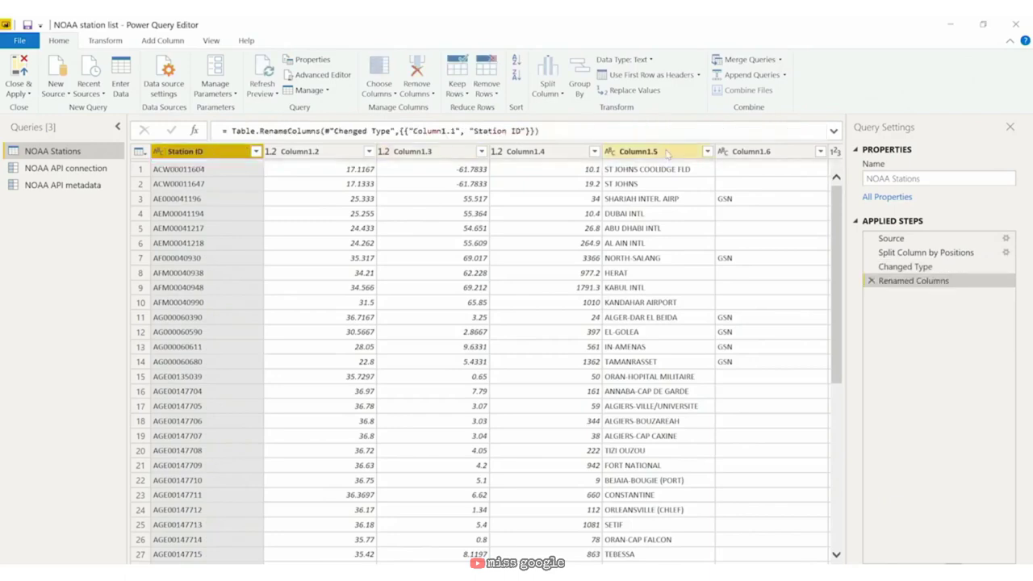
{"action": "double_click", "coordinate": [666, 152]}
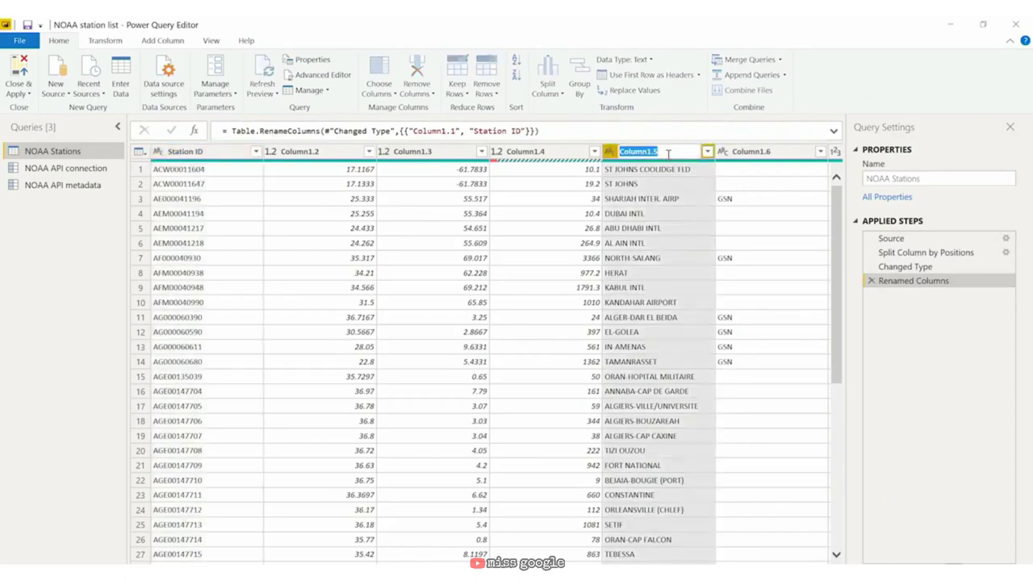
{"action": "type", "text": "Sta"}
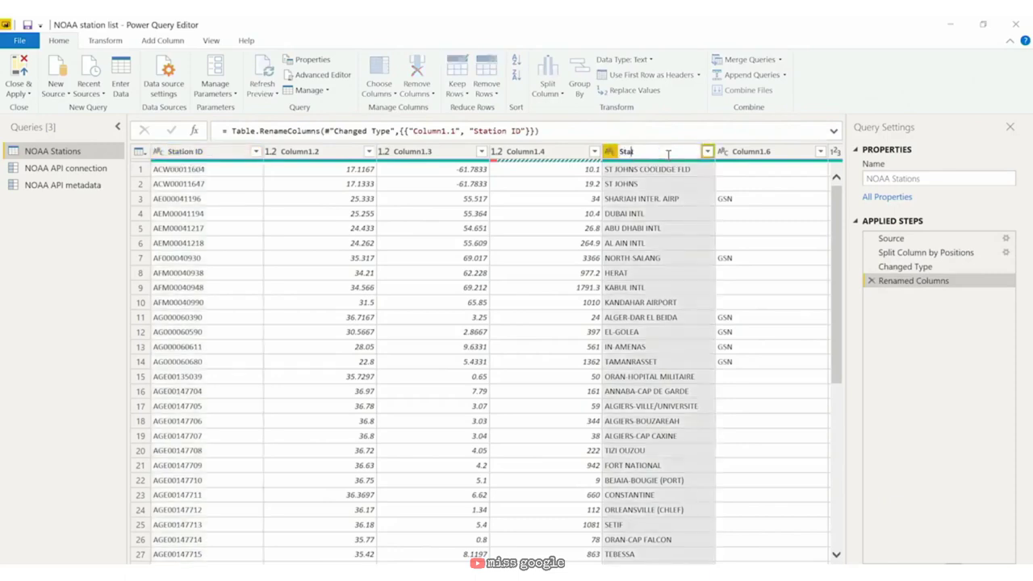
{"action": "type", "text": "tion Name"}
{"action": "key", "text": "Return"}
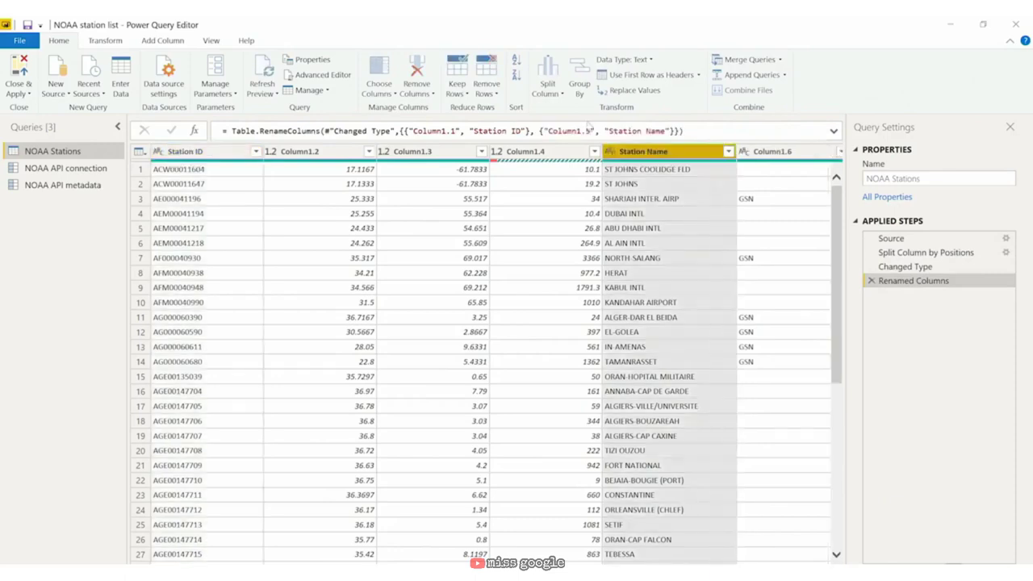
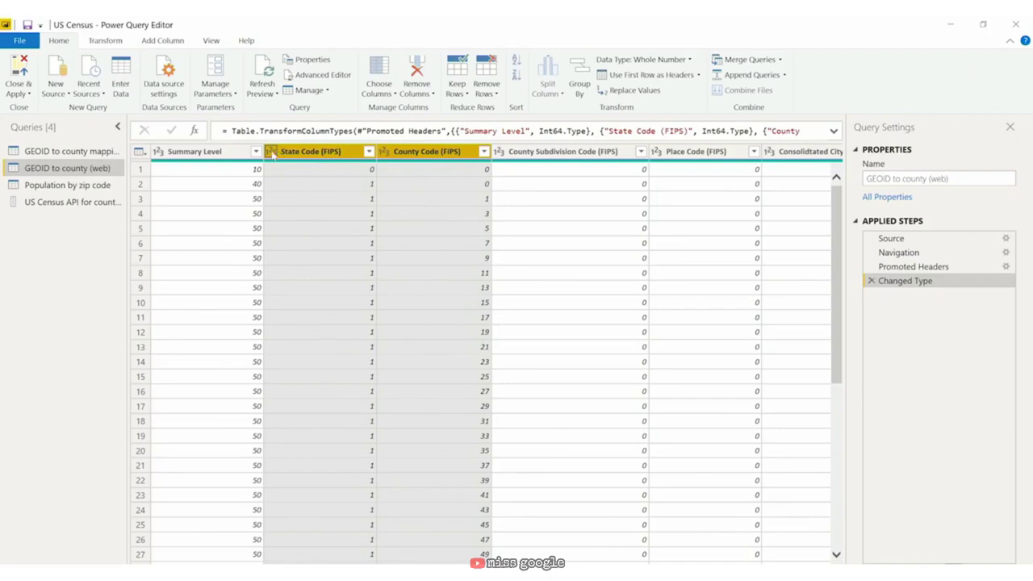
Step: Set State Code (FIPS) and County Code (FIPS) to Text, replacing the current type, and select both
{"action": "left_click", "coordinate": [272, 156]}
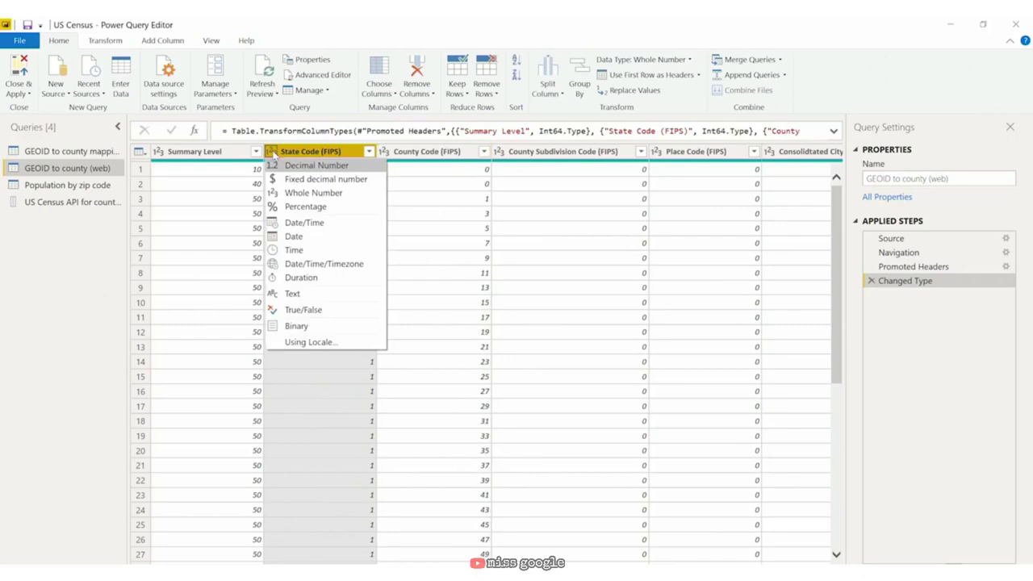
{"action": "left_click", "coordinate": [331, 295]}
{"action": "left_click", "coordinate": [505, 349]}
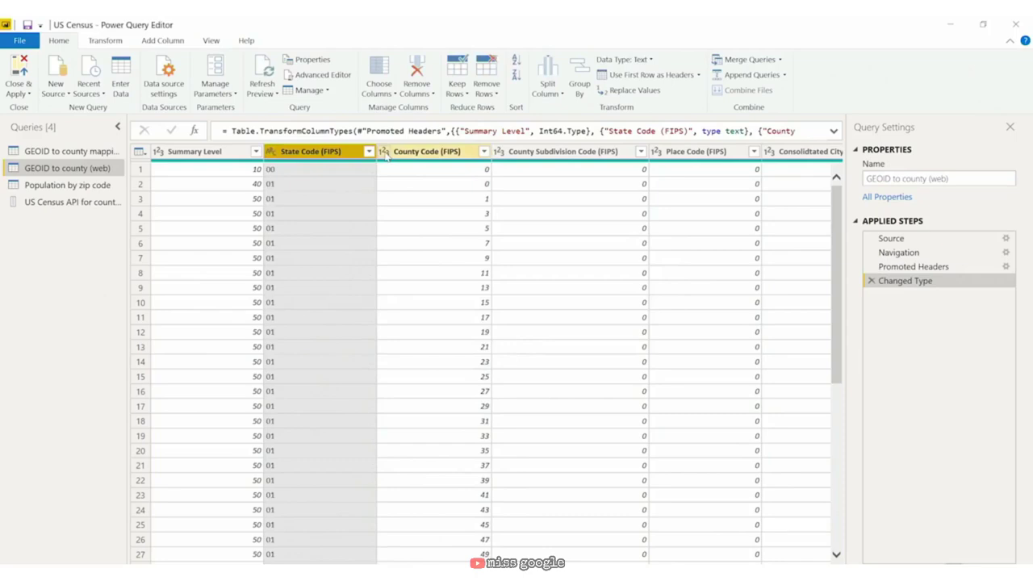
{"action": "left_click", "coordinate": [384, 153]}
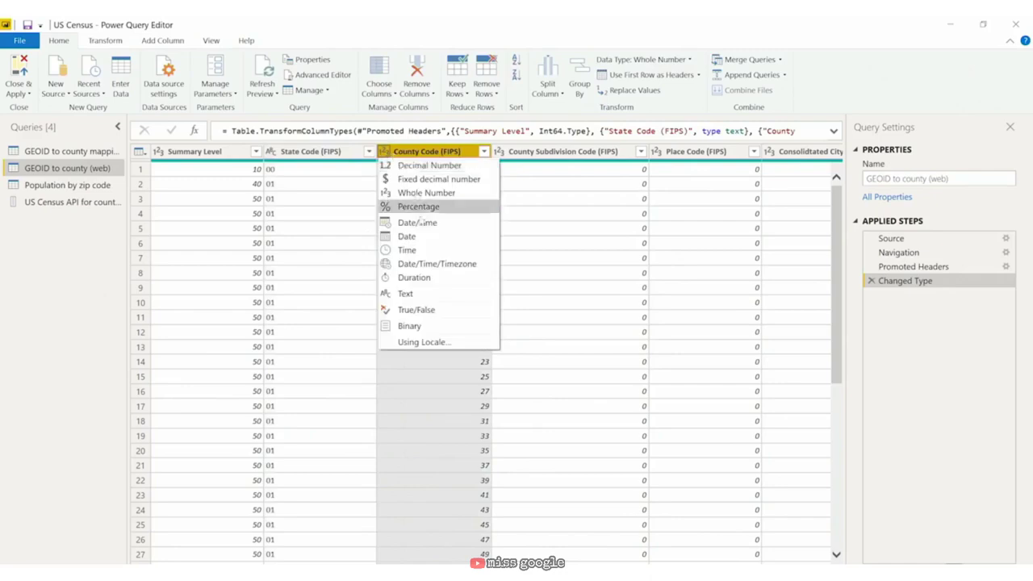
{"action": "left_click", "coordinate": [432, 297]}
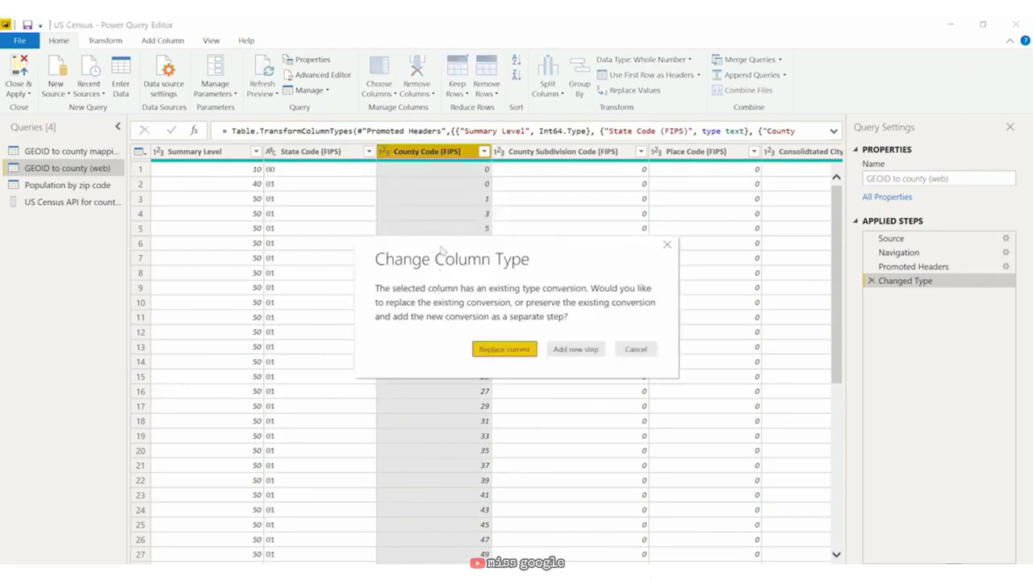
{"action": "left_click", "coordinate": [503, 352]}
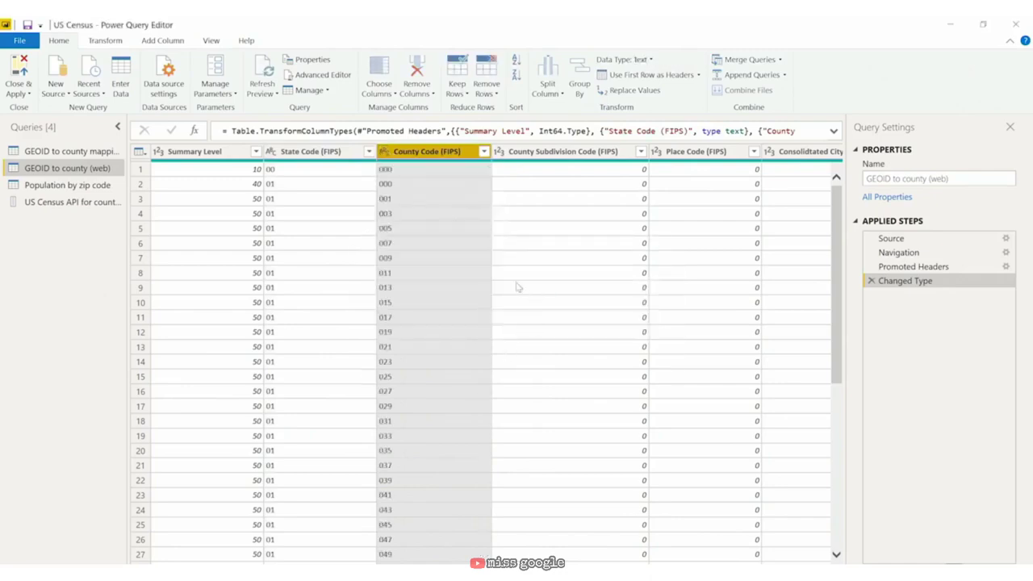
{"action": "left_click", "coordinate": [343, 152]}
{"action": "left_click", "coordinate": [443, 152], "text": "ctrl"}
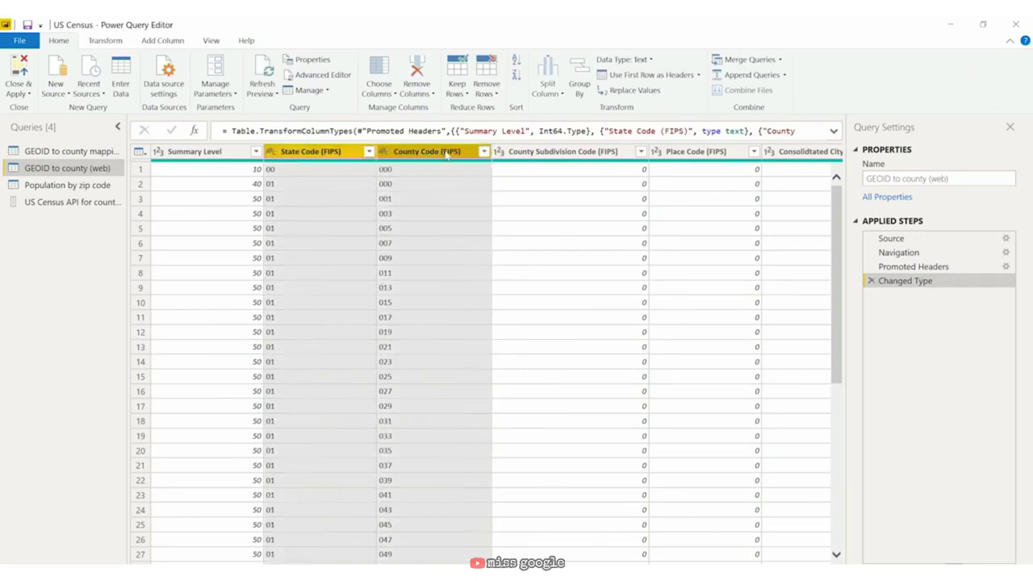
Step: Merge the selected state and county code columns into a new column named GEOID
{"action": "right_click", "coordinate": [413, 159]}
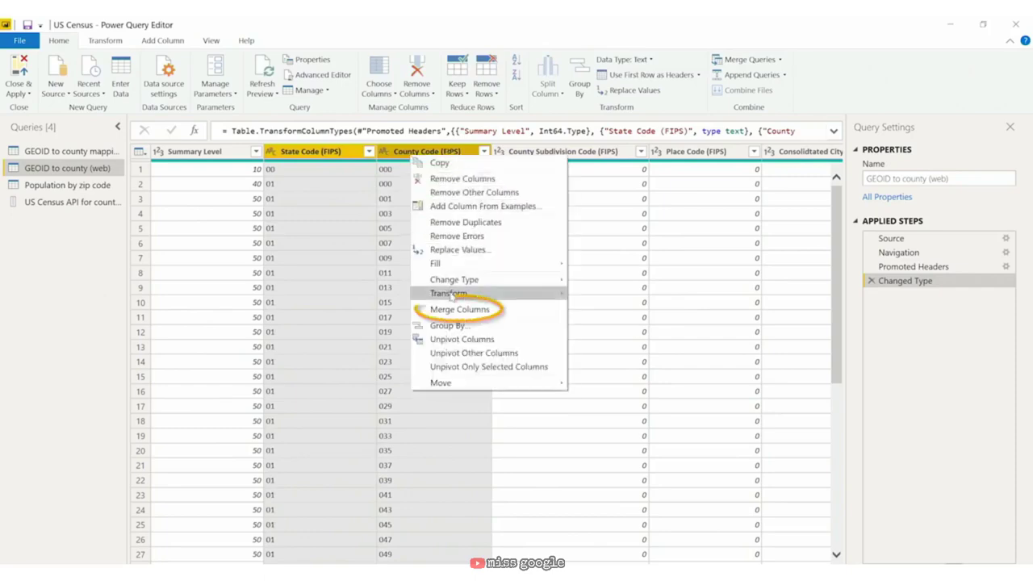
{"action": "left_click", "coordinate": [460, 309]}
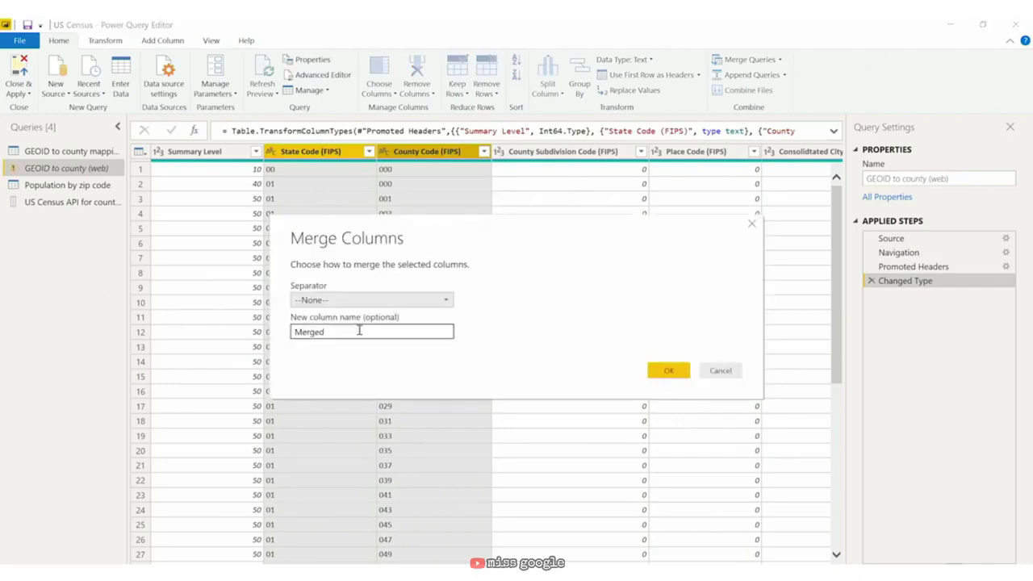
{"action": "type", "text": "GEOID"}
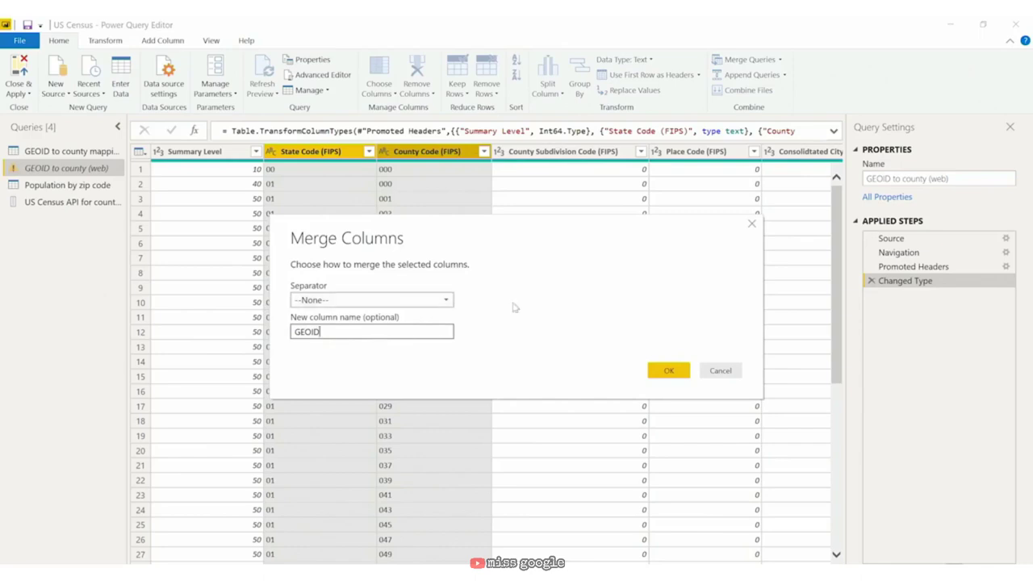
{"action": "left_click", "coordinate": [667, 369]}
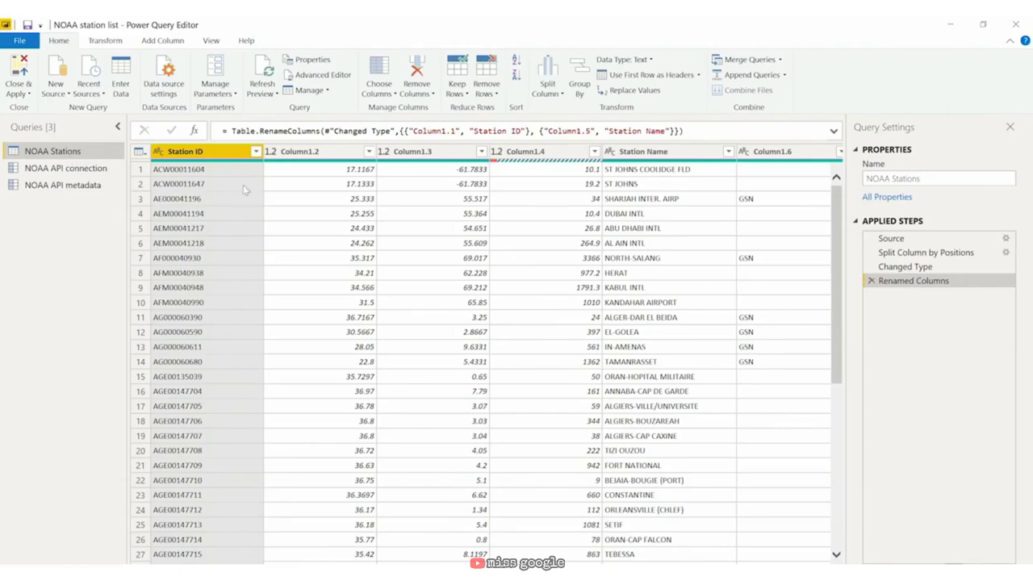
Step: Apply Clean and then Trim to the Station ID column and check the first value
{"action": "left_click", "coordinate": [218, 170]}
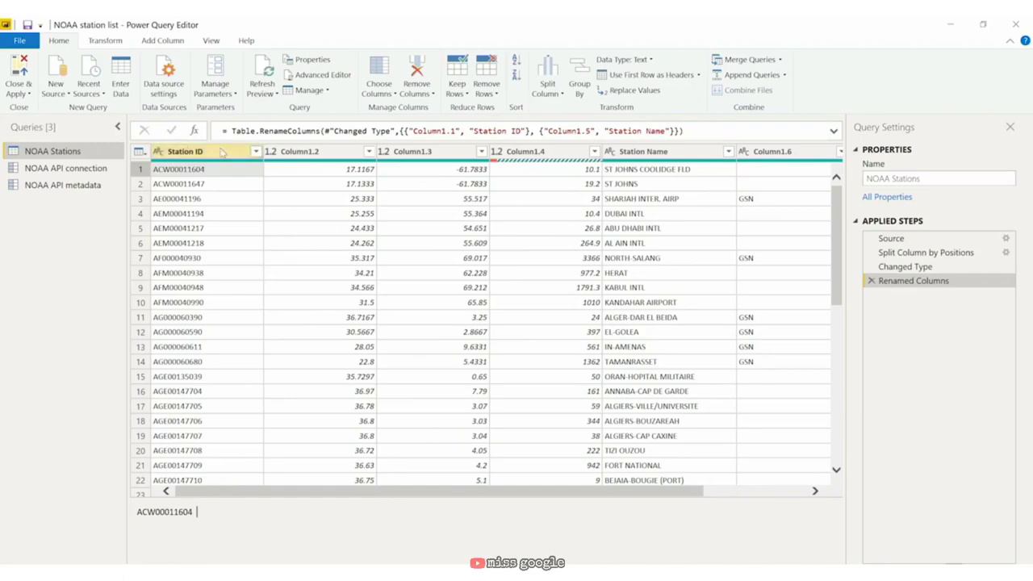
{"action": "left_click", "coordinate": [222, 152]}
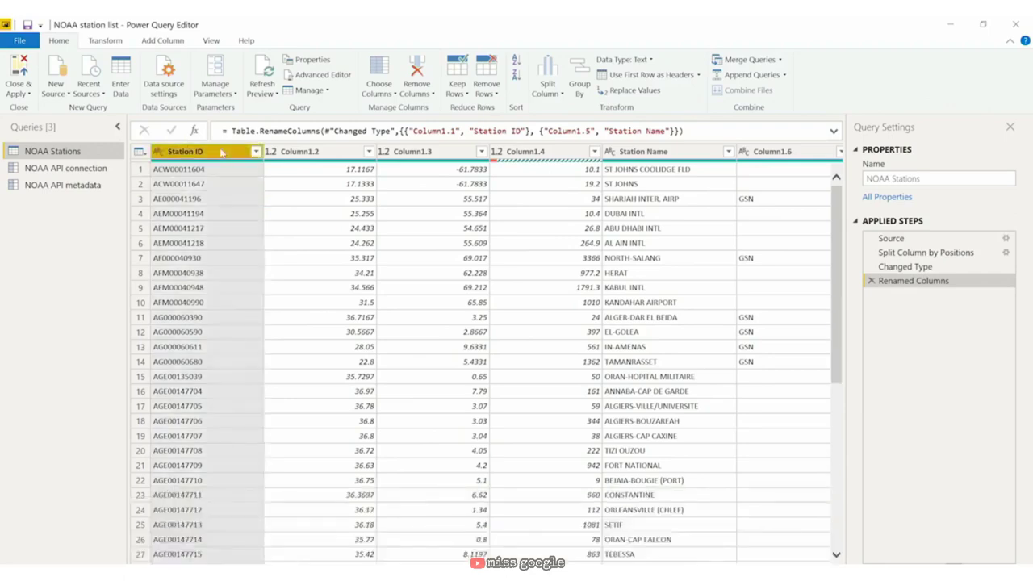
{"action": "right_click", "coordinate": [222, 151]}
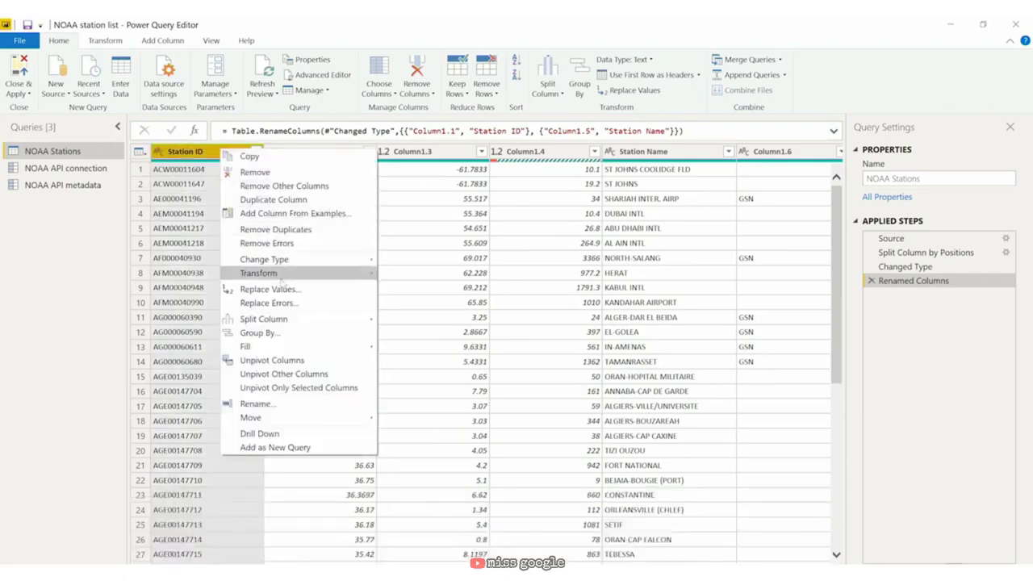
{"action": "mouse_move", "coordinate": [281, 280]}
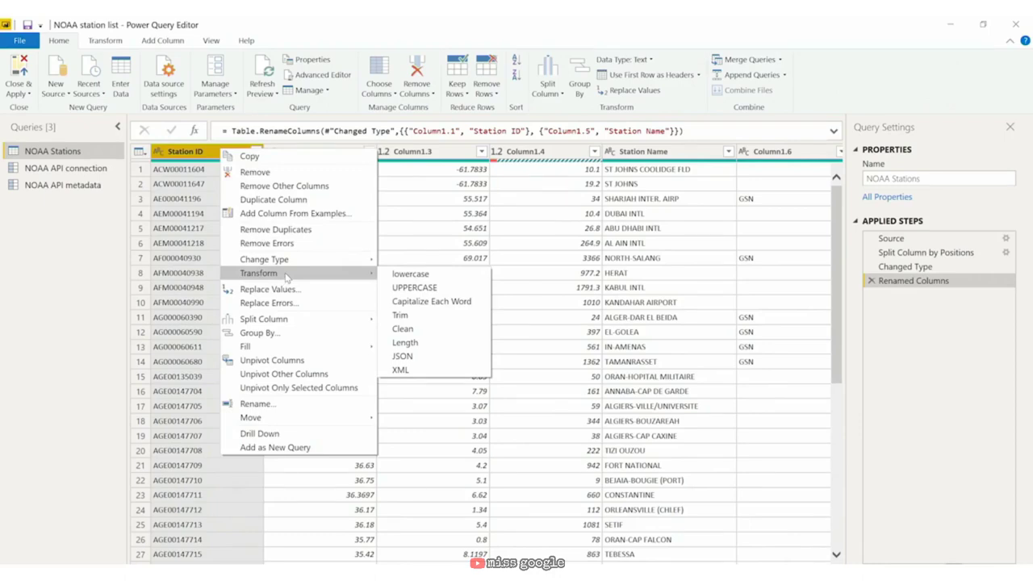
{"action": "left_click", "coordinate": [403, 329]}
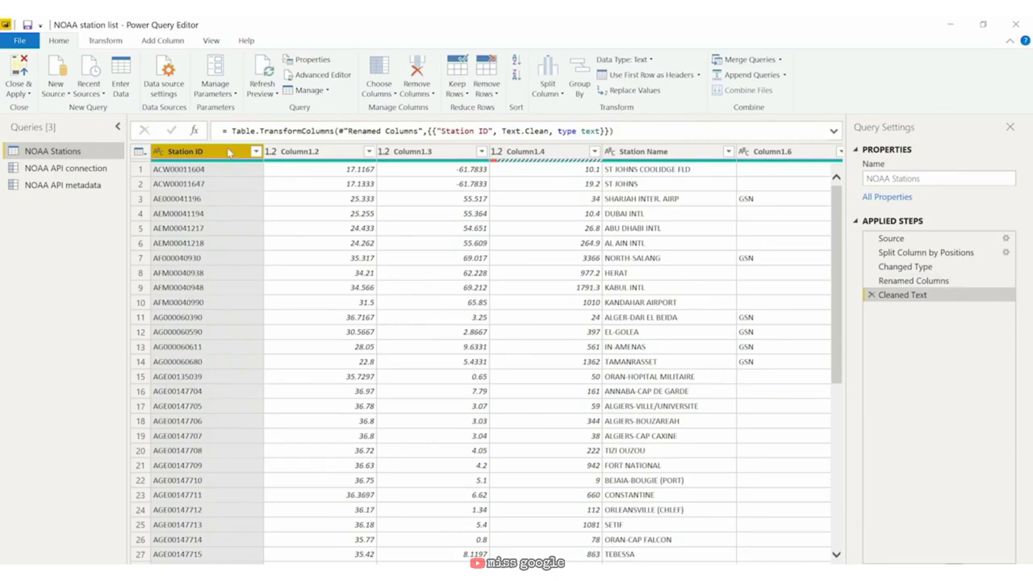
{"action": "right_click", "coordinate": [229, 152]}
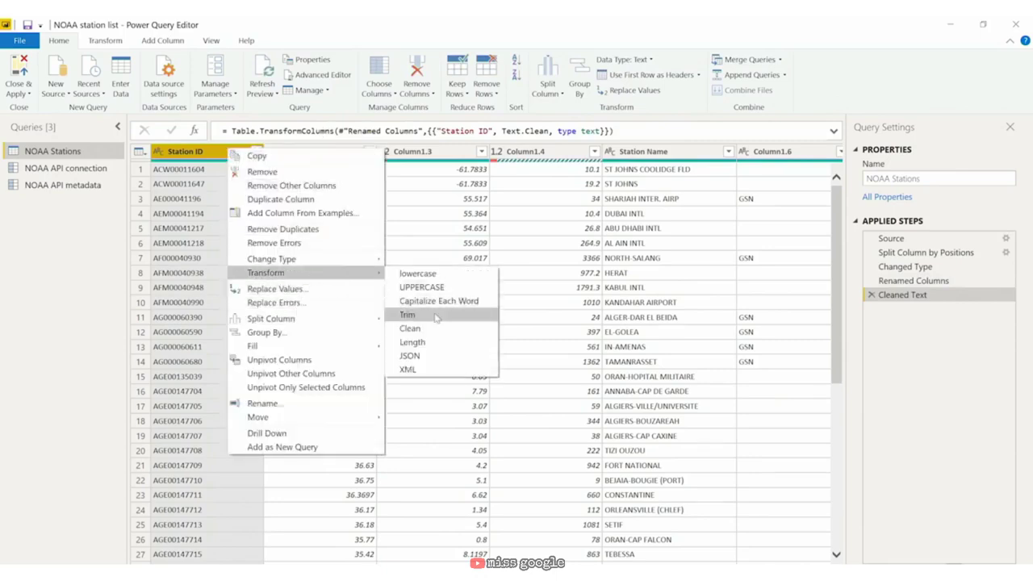
{"action": "left_click", "coordinate": [436, 316]}
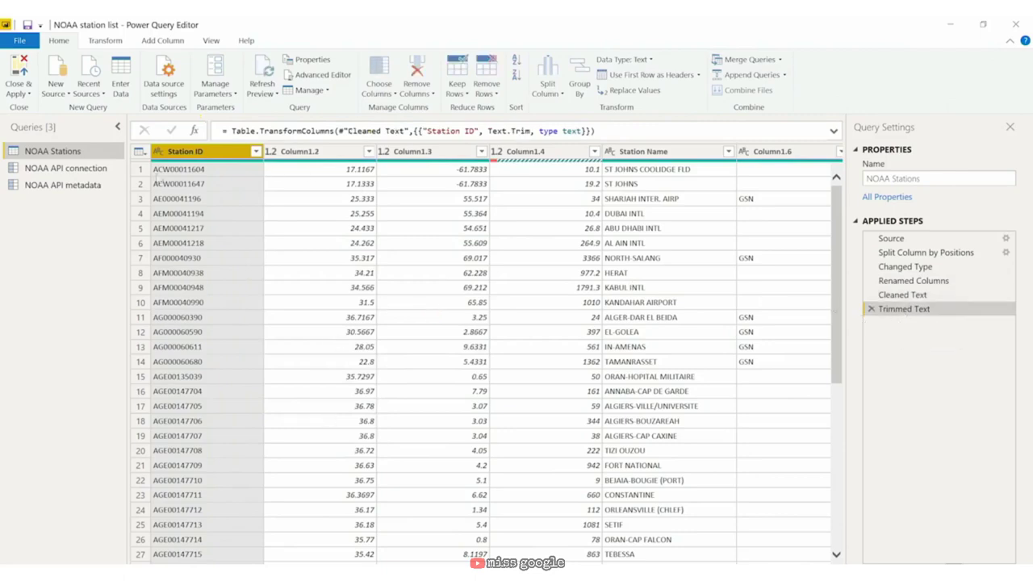
{"action": "left_click", "coordinate": [207, 171]}
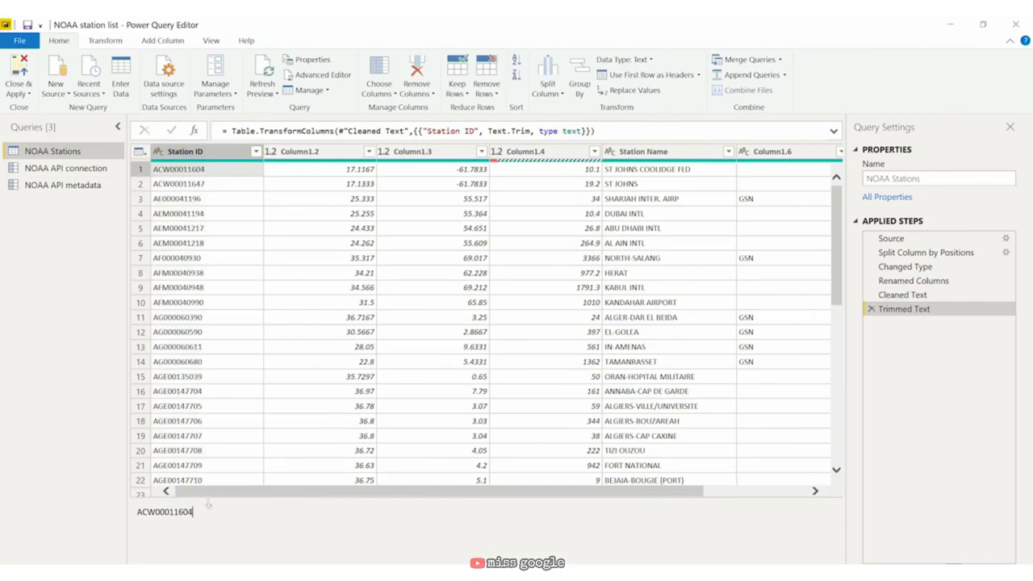
Step: Trim the Station Name values and capitalize each word
{"action": "left_click", "coordinate": [656, 153]}
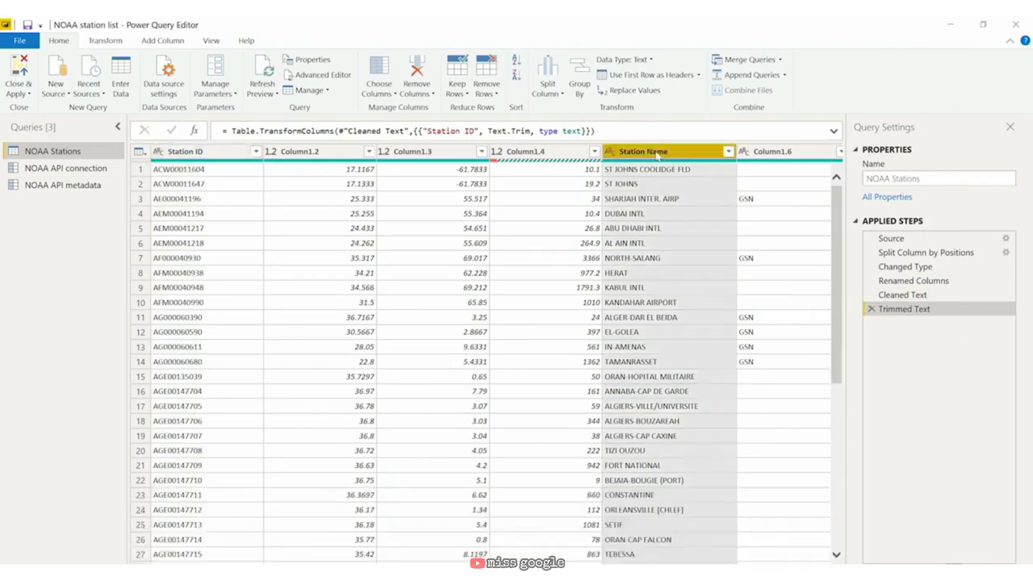
{"action": "right_click", "coordinate": [658, 153]}
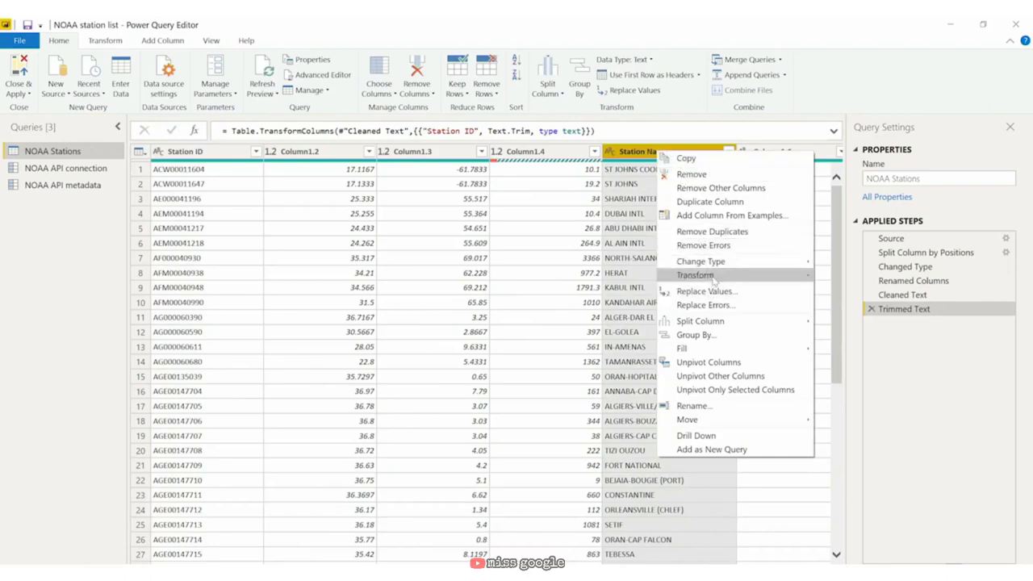
{"action": "mouse_move", "coordinate": [717, 276]}
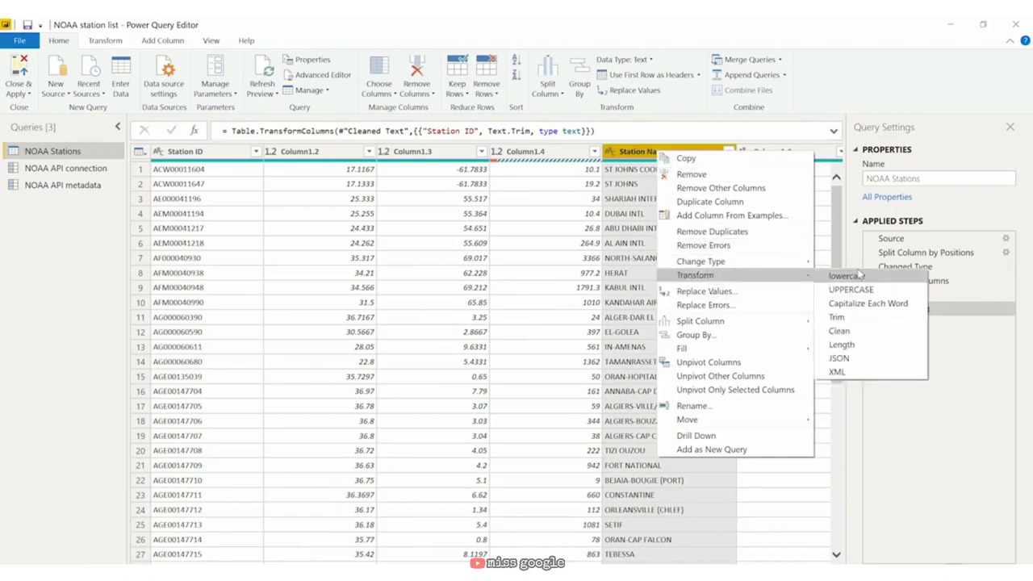
{"action": "left_click", "coordinate": [861, 319]}
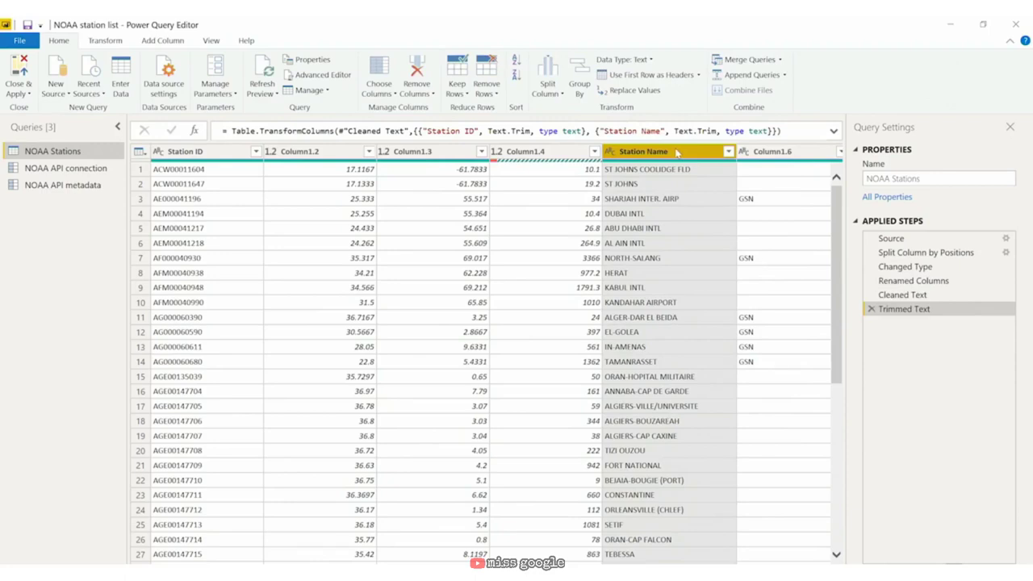
{"action": "right_click", "coordinate": [676, 153]}
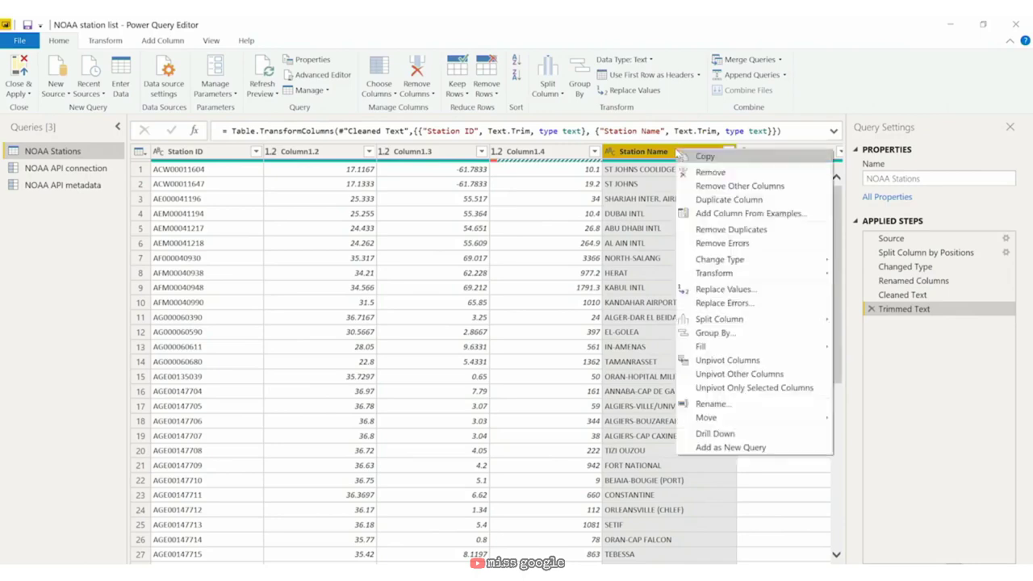
{"action": "mouse_move", "coordinate": [753, 279]}
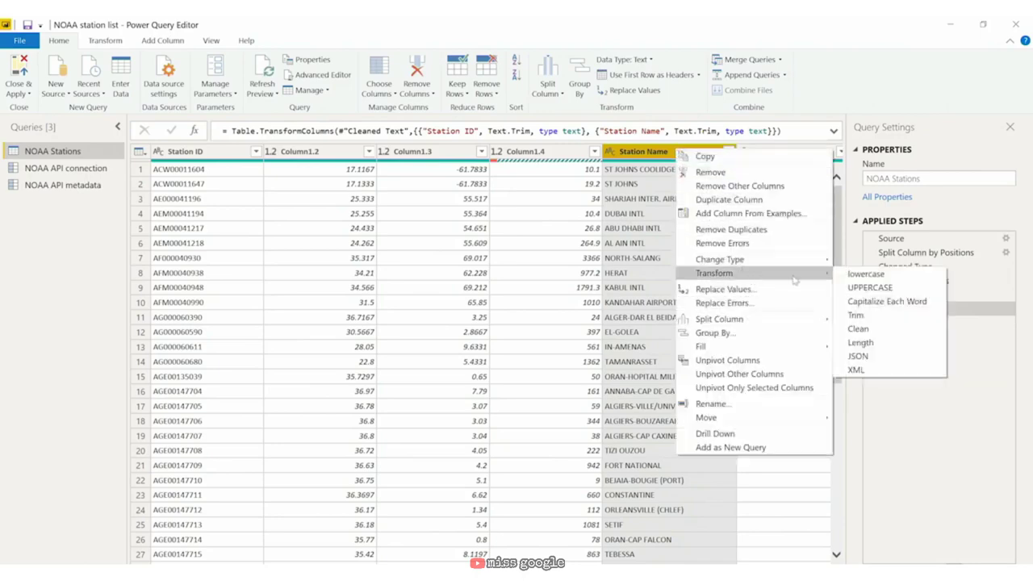
{"action": "left_click", "coordinate": [886, 301]}
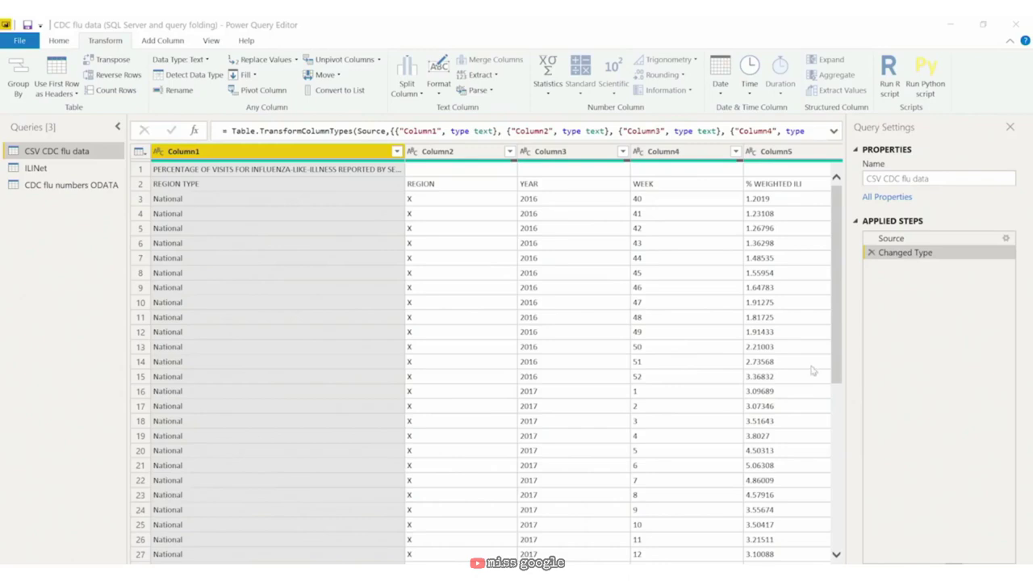
Step: Remove the top 1 row, then use the first row as column headers
{"action": "left_click", "coordinate": [59, 43]}
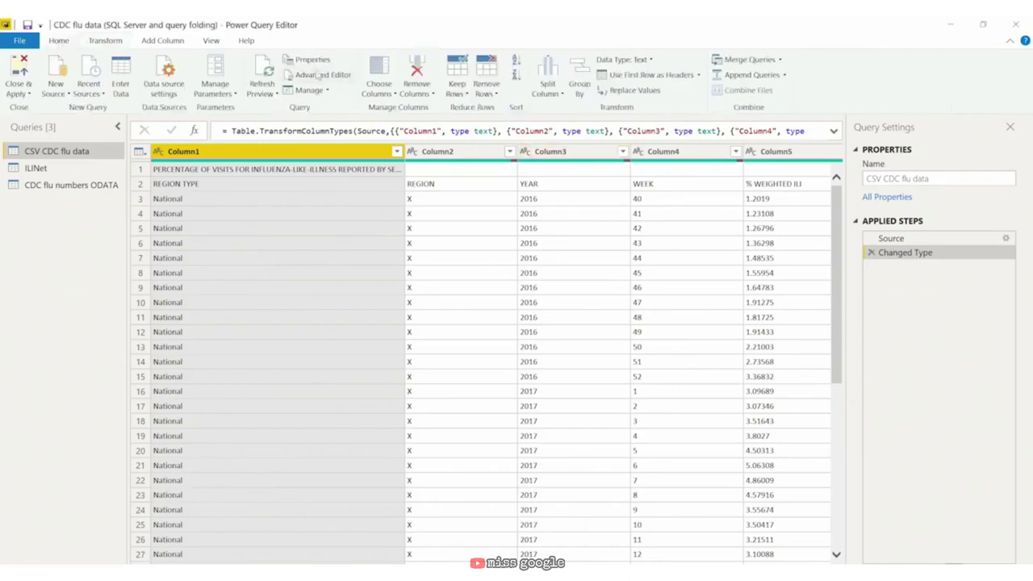
{"action": "left_click", "coordinate": [484, 87]}
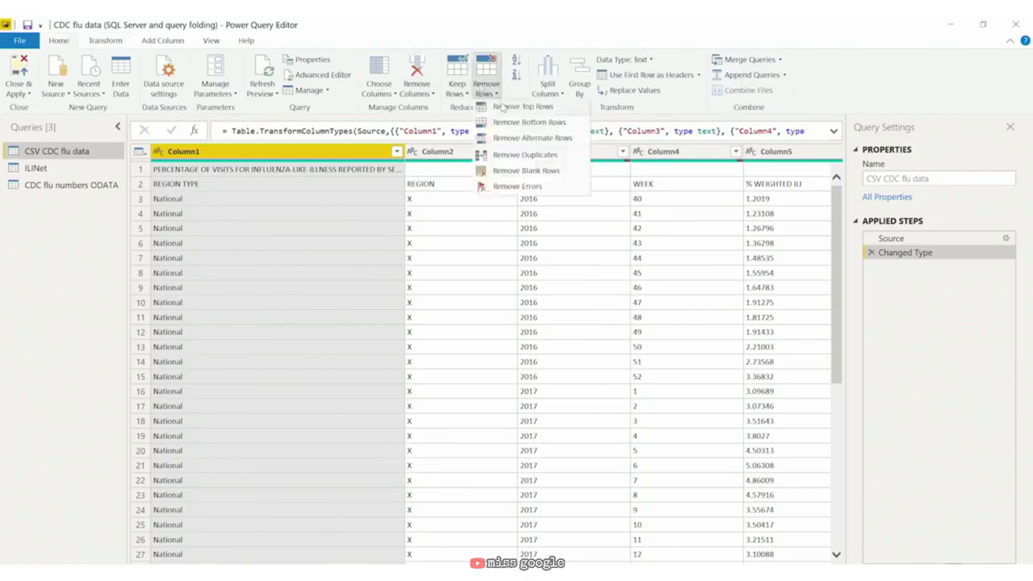
{"action": "left_click", "coordinate": [502, 108]}
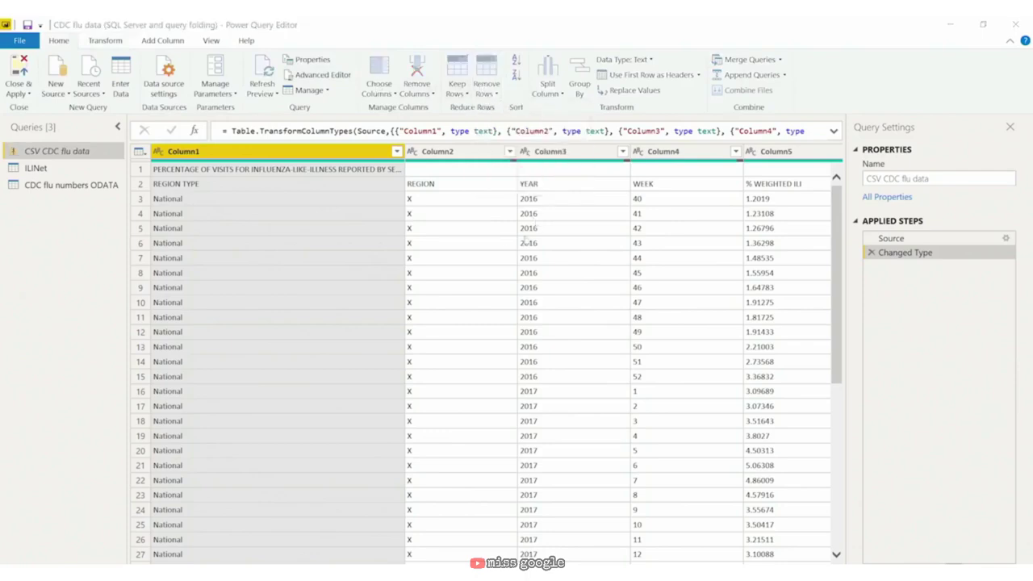
{"action": "type", "text": "1"}
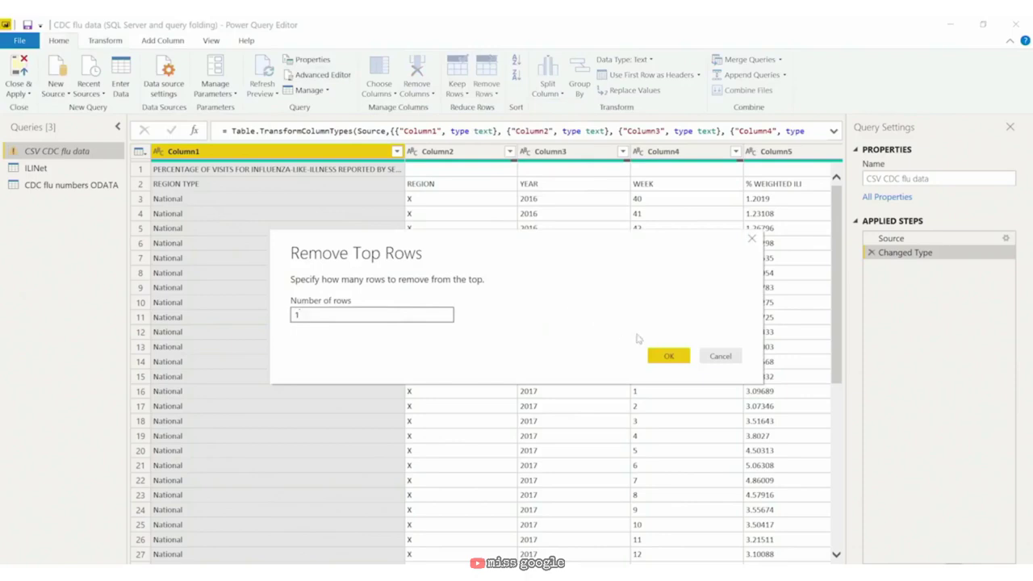
{"action": "left_click", "coordinate": [668, 357]}
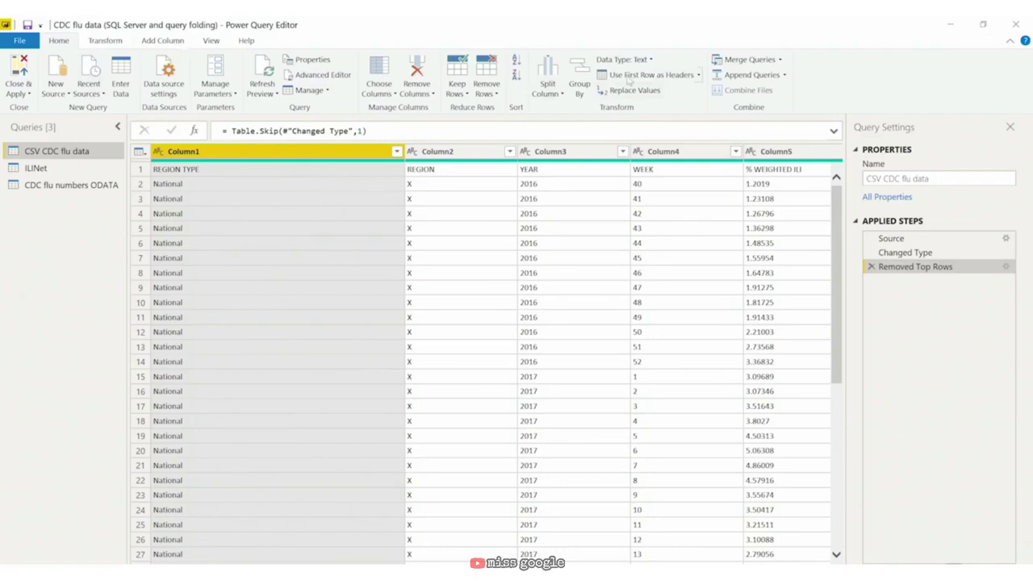
{"action": "left_click", "coordinate": [632, 75]}
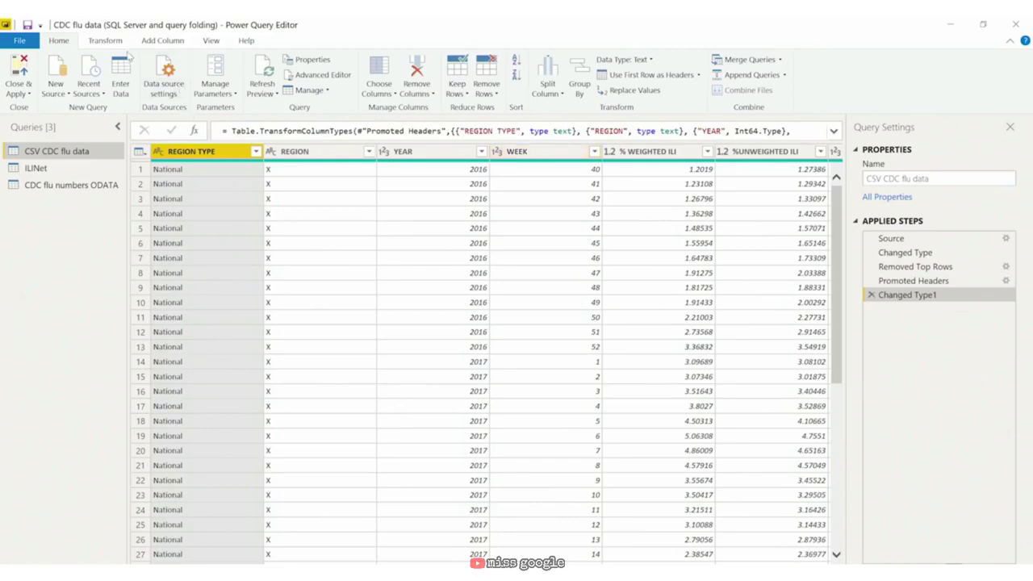
Step: Add an Index column starting from 0 and bring up its column options
{"action": "left_click", "coordinate": [160, 41]}
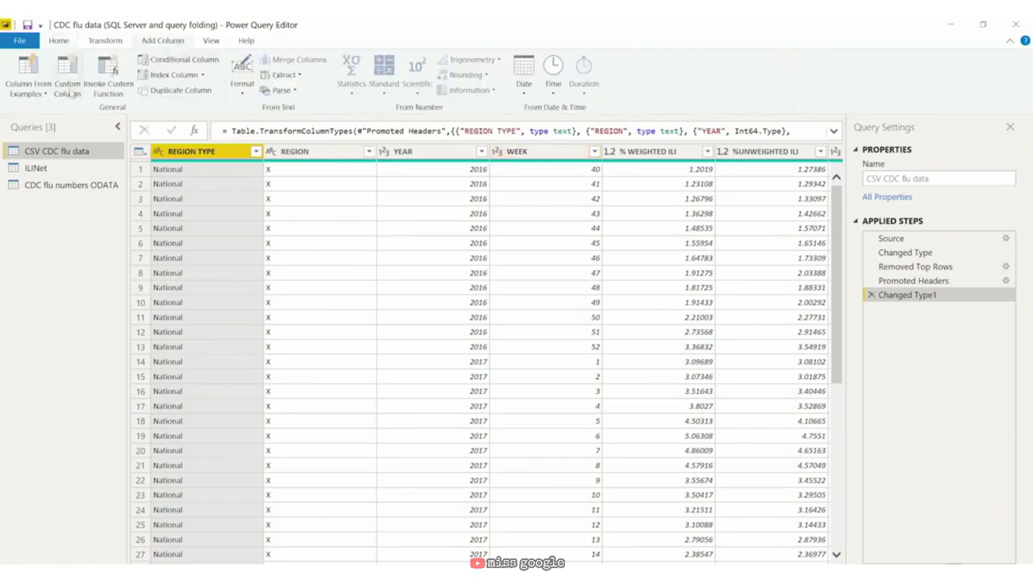
{"action": "left_click", "coordinate": [192, 75]}
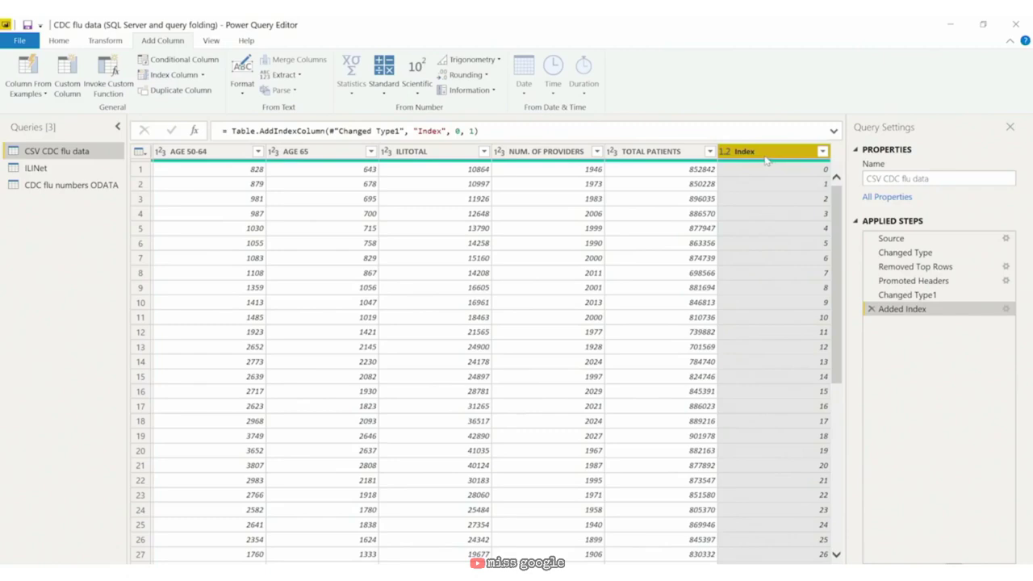
{"action": "right_click", "coordinate": [768, 159]}
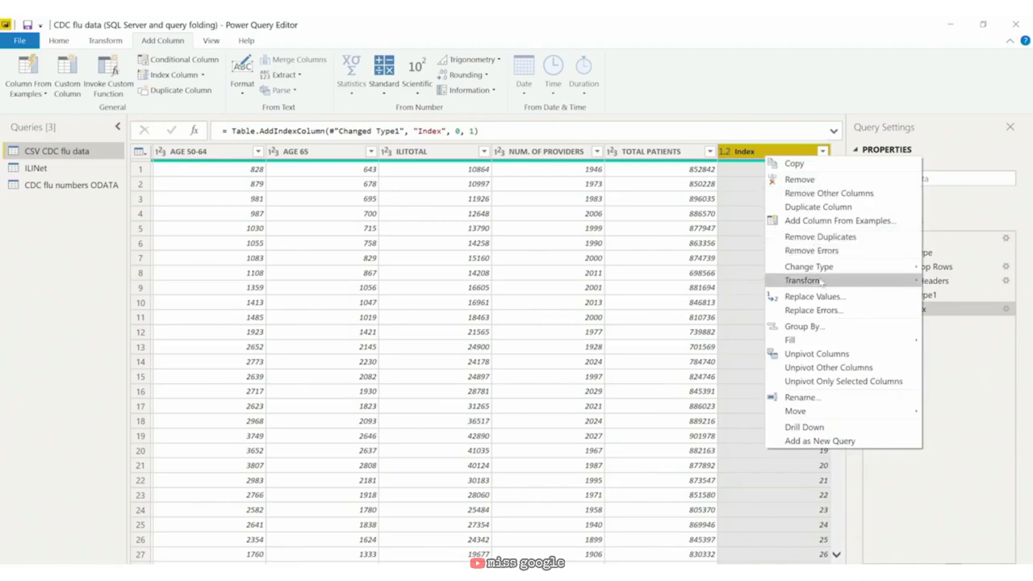
{"action": "mouse_move", "coordinate": [821, 283]}
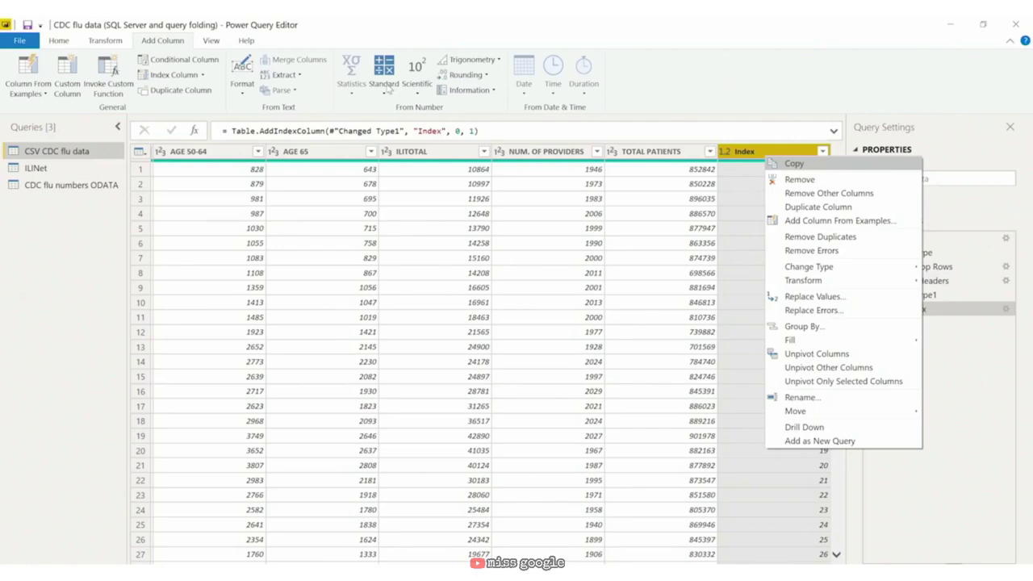
Step: Multiply the Index column by 7 and rename the result 'Days into measurement'
{"action": "left_click", "coordinate": [385, 87]}
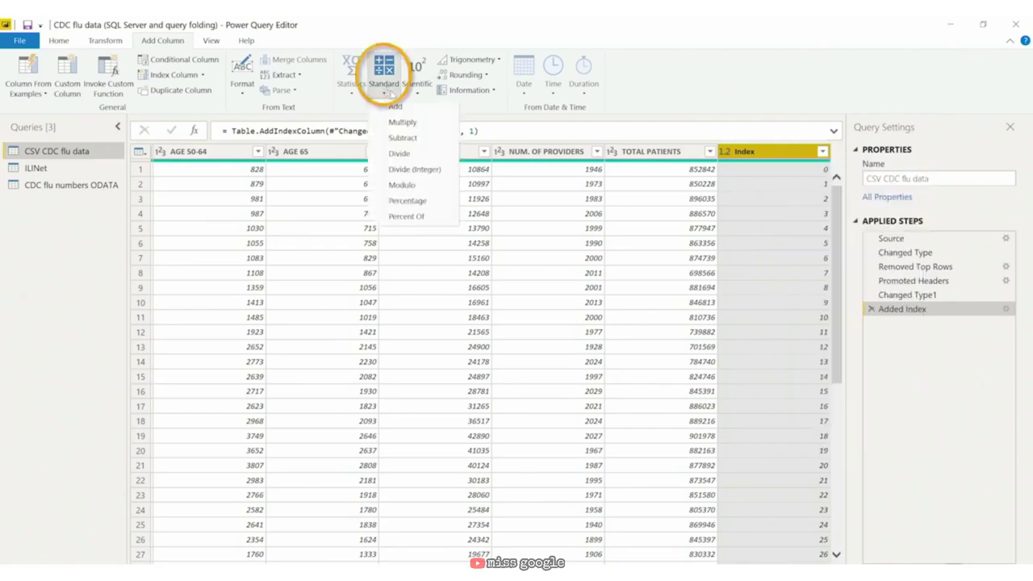
{"action": "left_click", "coordinate": [399, 123]}
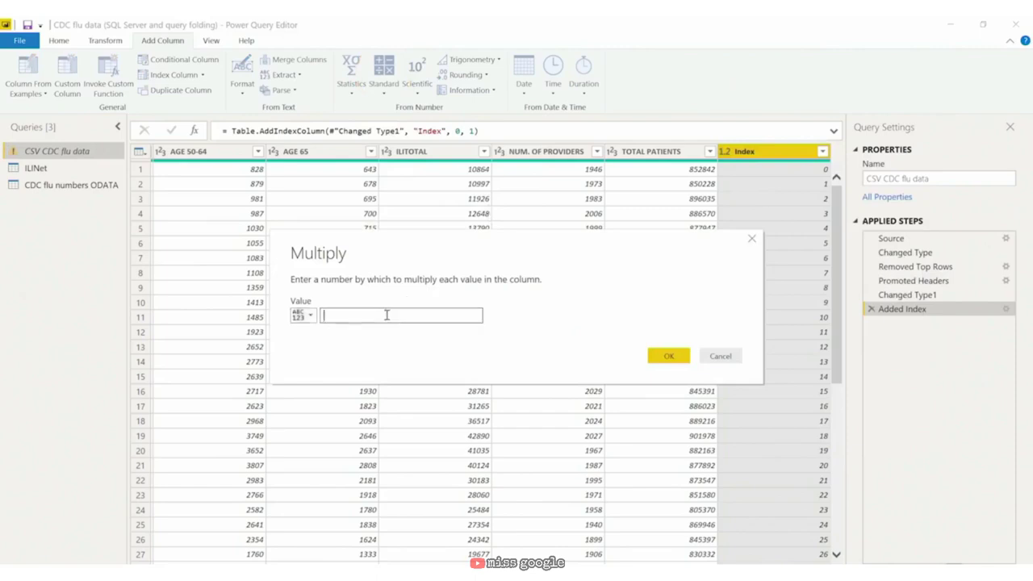
{"action": "type", "text": "7"}
{"action": "left_click", "coordinate": [665, 355]}
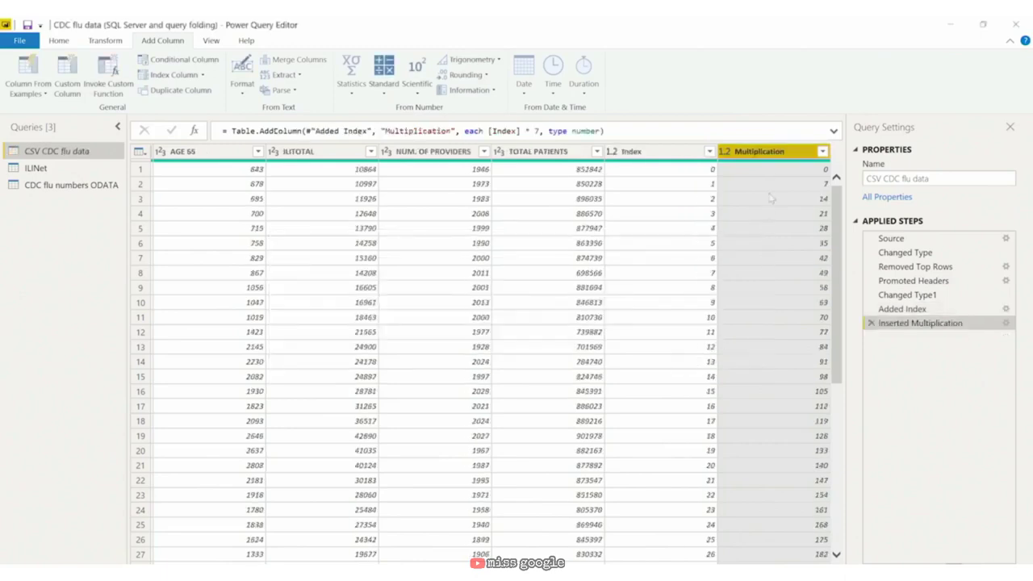
{"action": "double_click", "coordinate": [795, 155]}
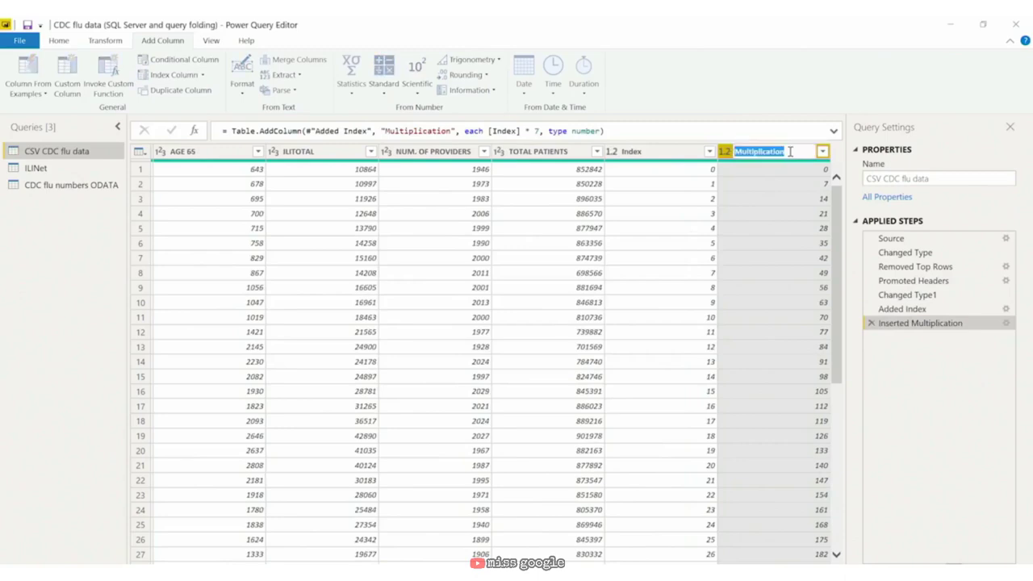
{"action": "type", "text": "Days into measurem"}
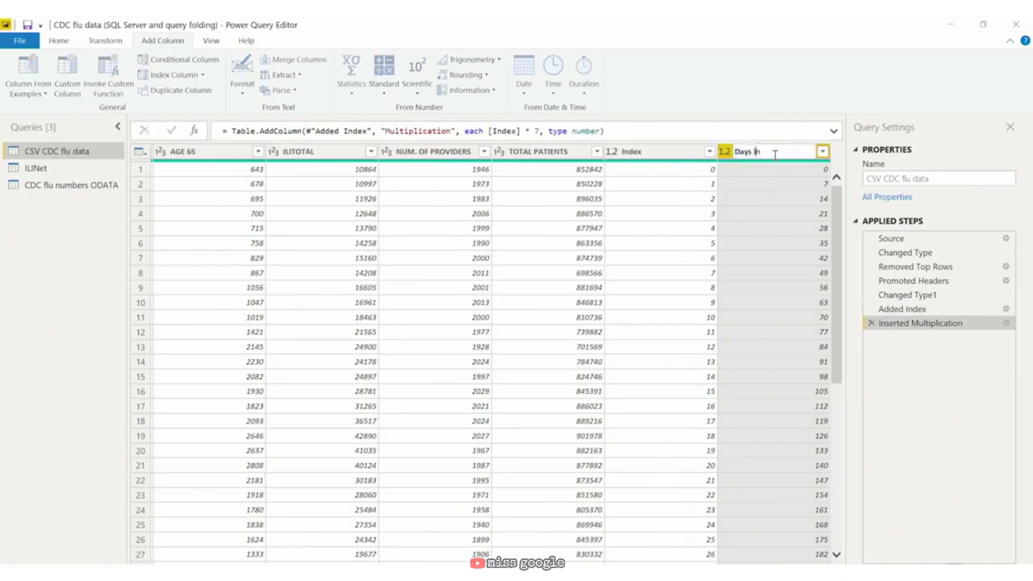
{"action": "type", "text": "ent"}
{"action": "key", "text": "Return"}
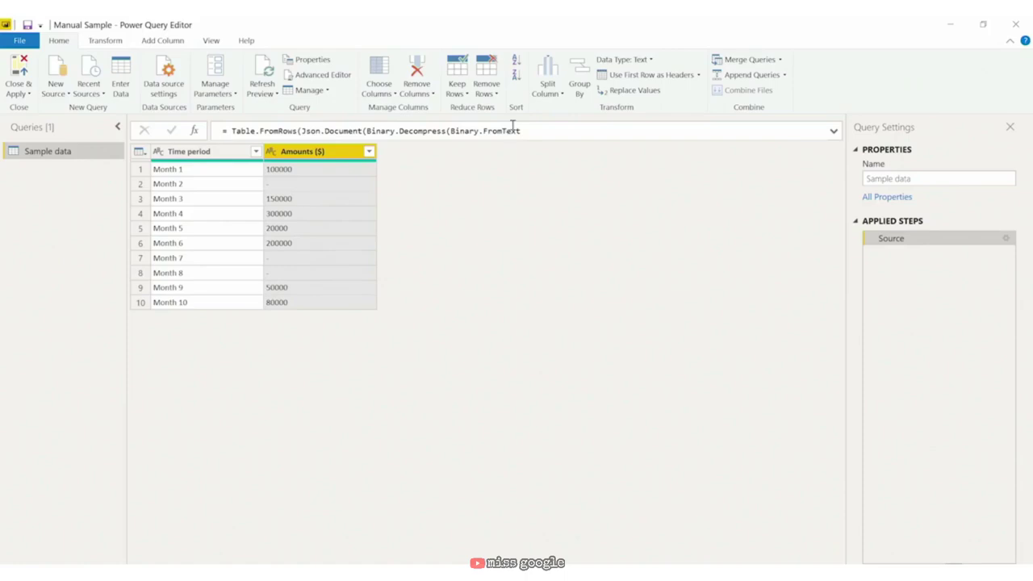
Step: Change Amounts ($) to Whole Number, try Remove Errors, then delete the Removed Errors step
{"action": "left_click", "coordinate": [271, 152]}
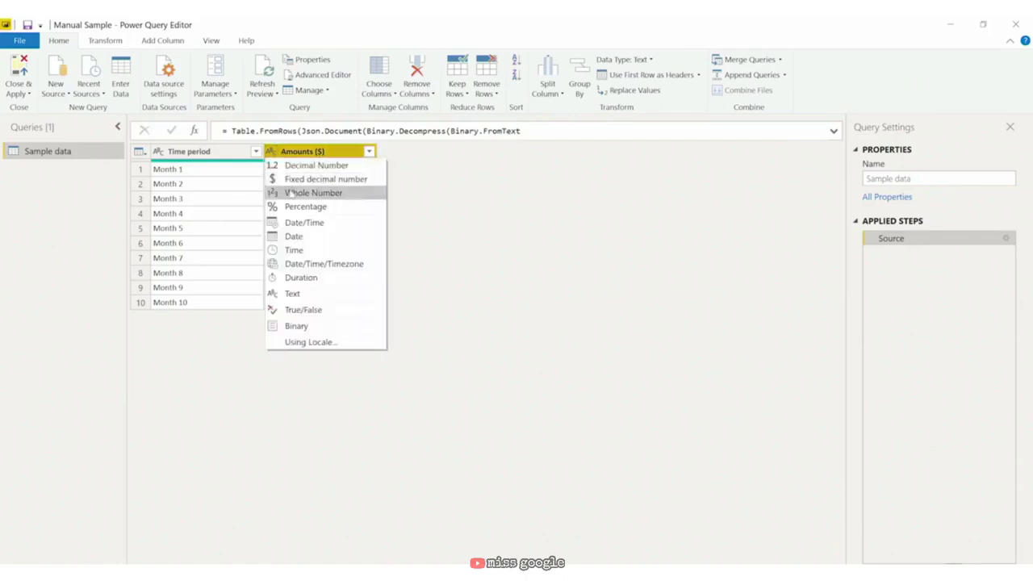
{"action": "left_click", "coordinate": [291, 193]}
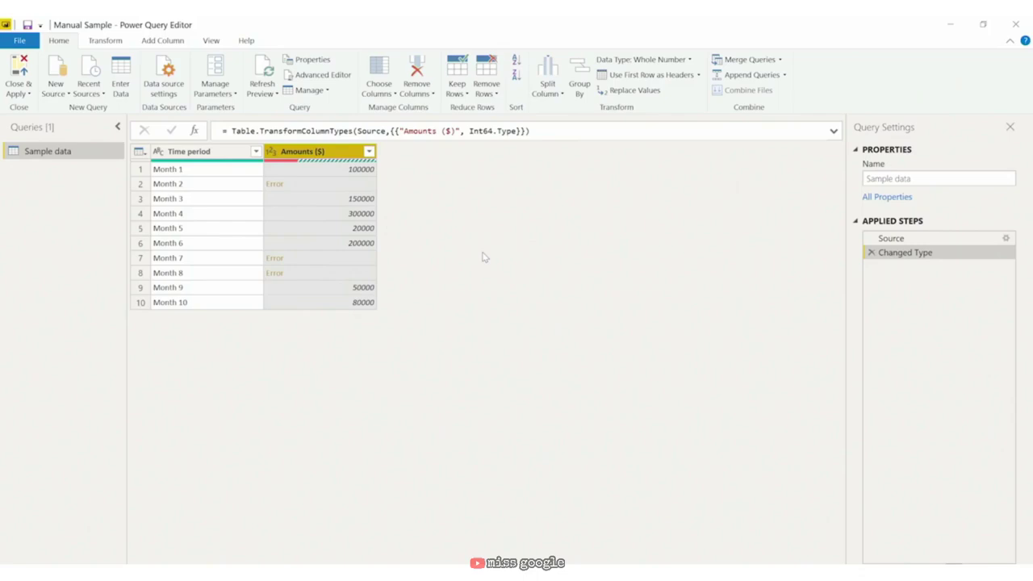
{"action": "right_click", "coordinate": [310, 154]}
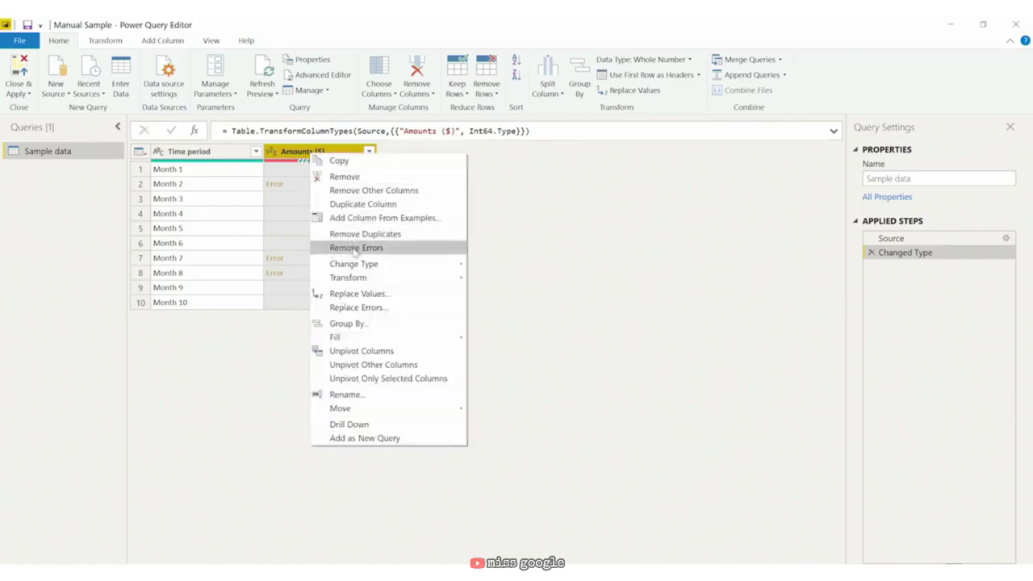
{"action": "left_click", "coordinate": [355, 248]}
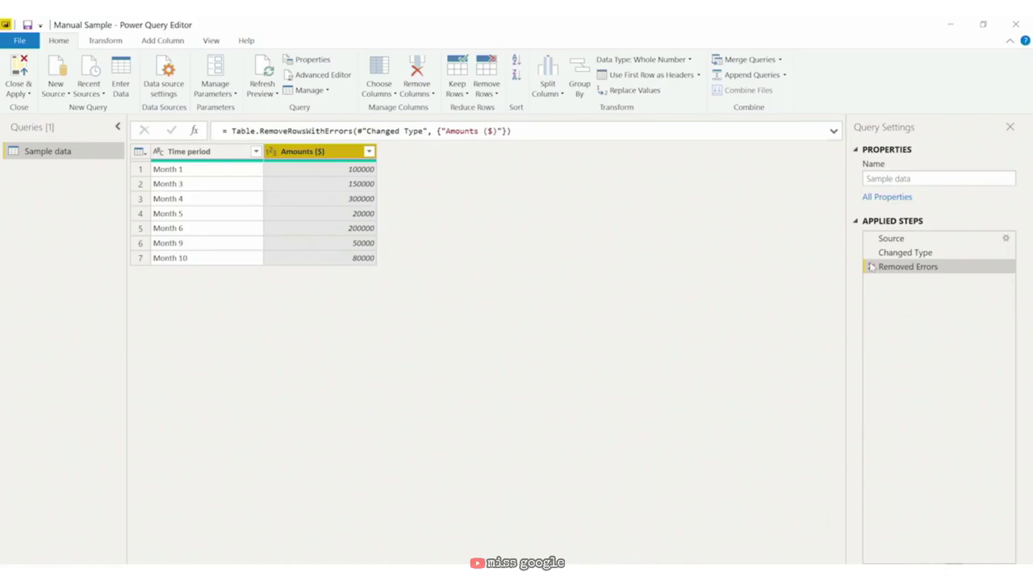
{"action": "left_click", "coordinate": [871, 268]}
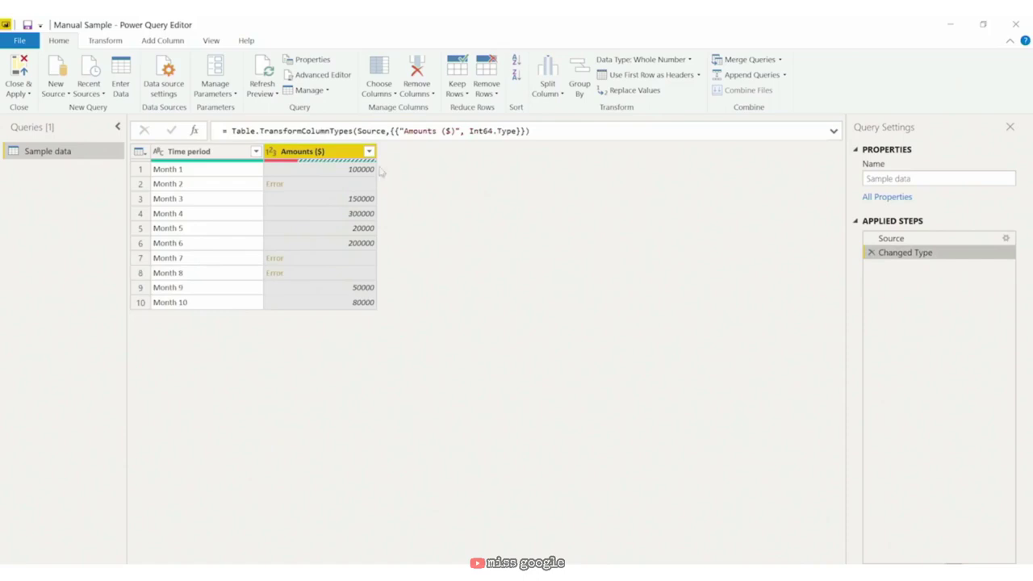
{"action": "right_click", "coordinate": [317, 152]}
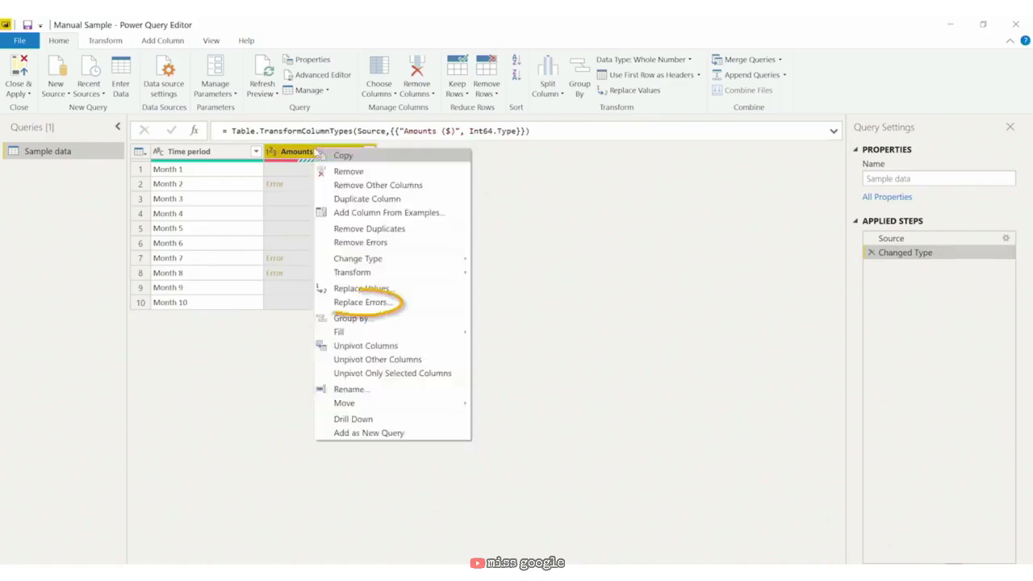
{"action": "left_click", "coordinate": [359, 302]}
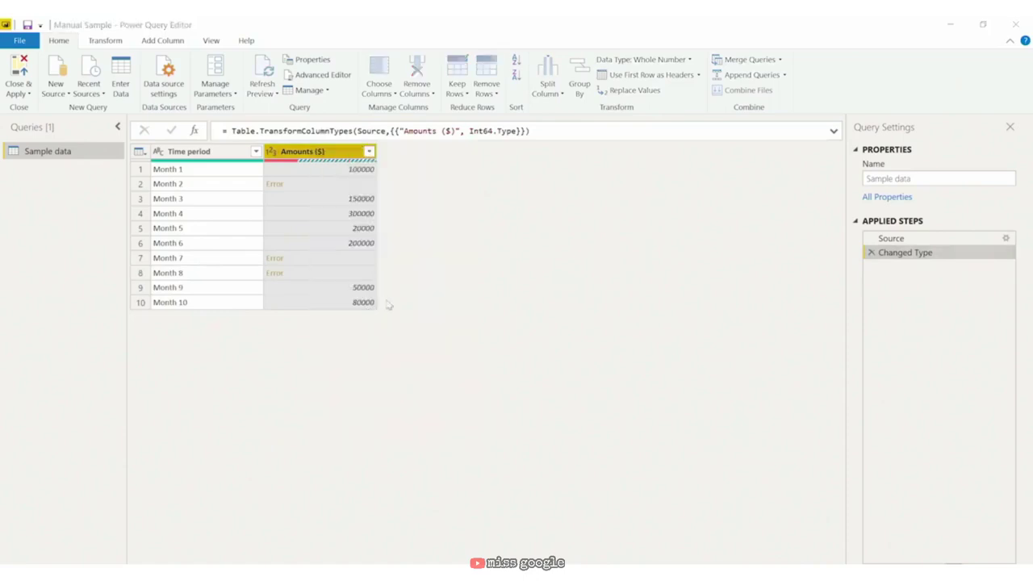
{"action": "type", "text": "0"}
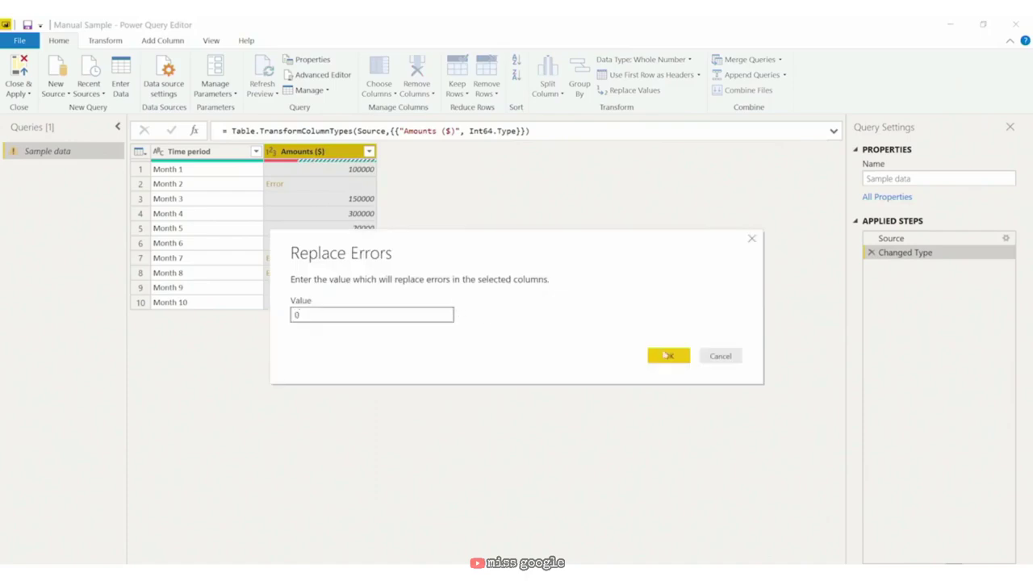
{"action": "left_click", "coordinate": [668, 356]}
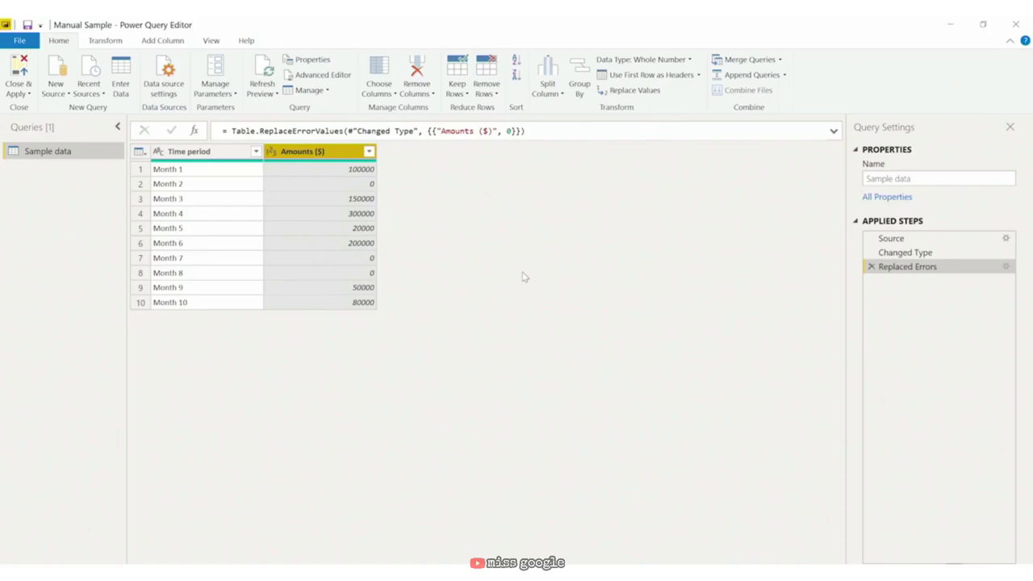
{"action": "left_click", "coordinate": [872, 267]}
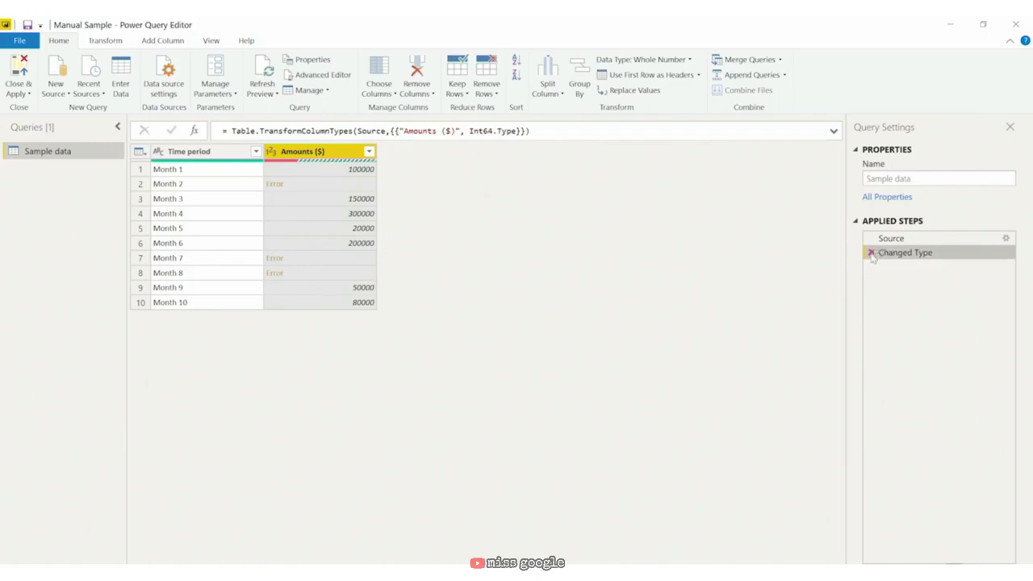
Step: Delete the Changed Type step and replace '-' with 0 in the Amounts ($) column
{"action": "left_click", "coordinate": [871, 253]}
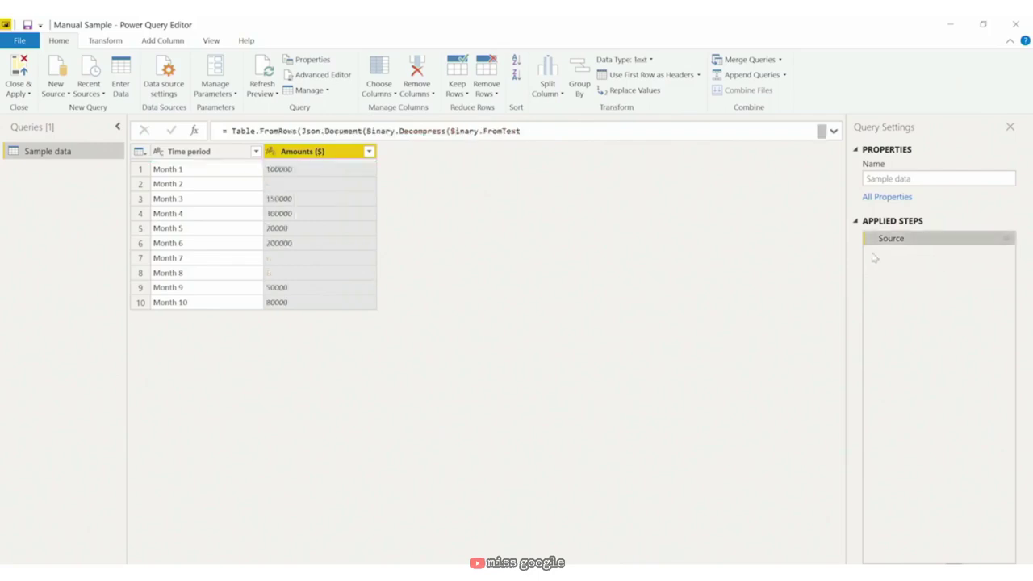
{"action": "right_click", "coordinate": [343, 156]}
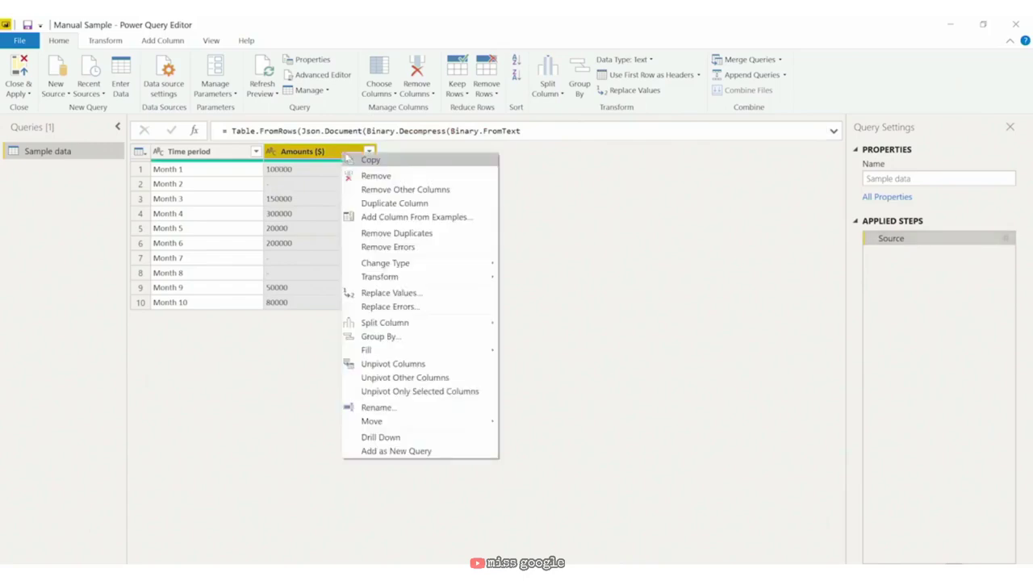
{"action": "left_click", "coordinate": [423, 296]}
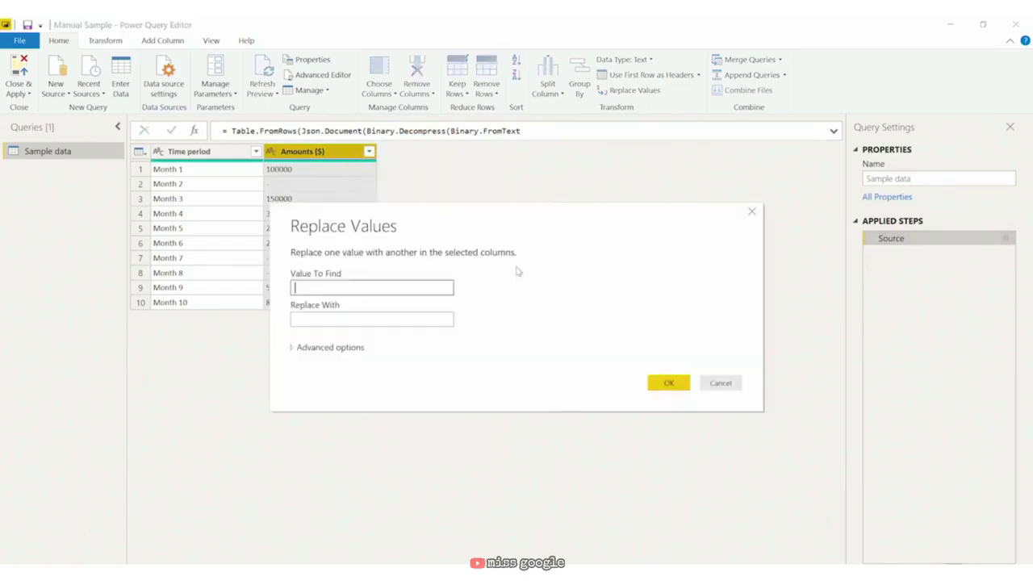
{"action": "type", "text": "-"}
{"action": "key", "text": "Tab"}
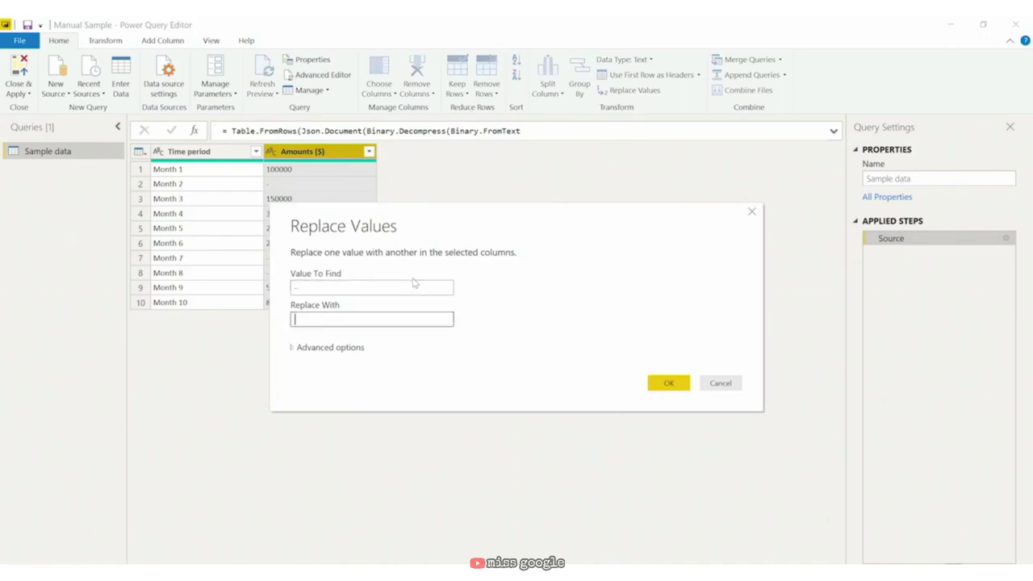
{"action": "type", "text": "0"}
{"action": "left_click", "coordinate": [670, 385]}
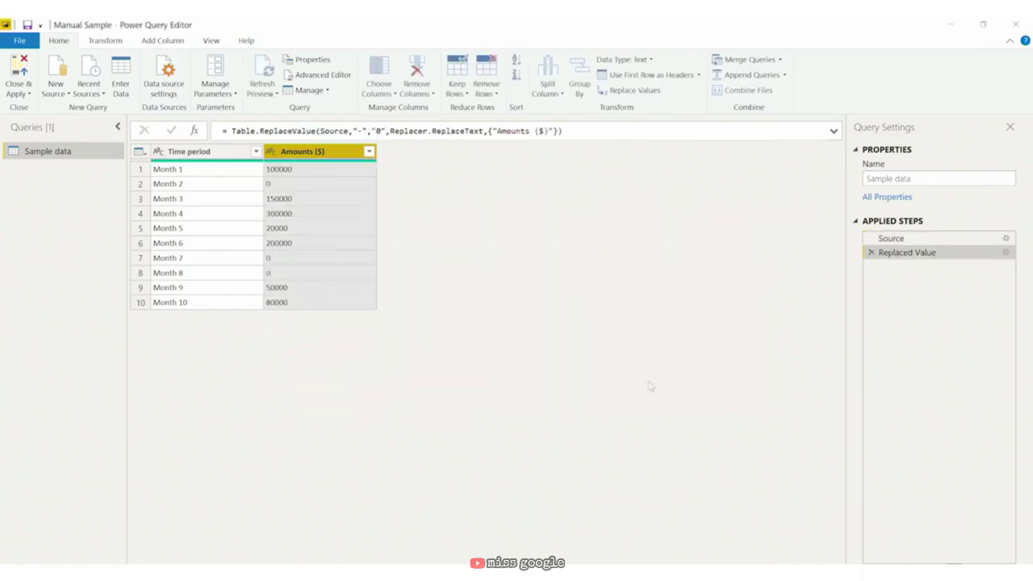
{"action": "left_click", "coordinate": [270, 159]}
{"action": "left_click", "coordinate": [310, 193]}
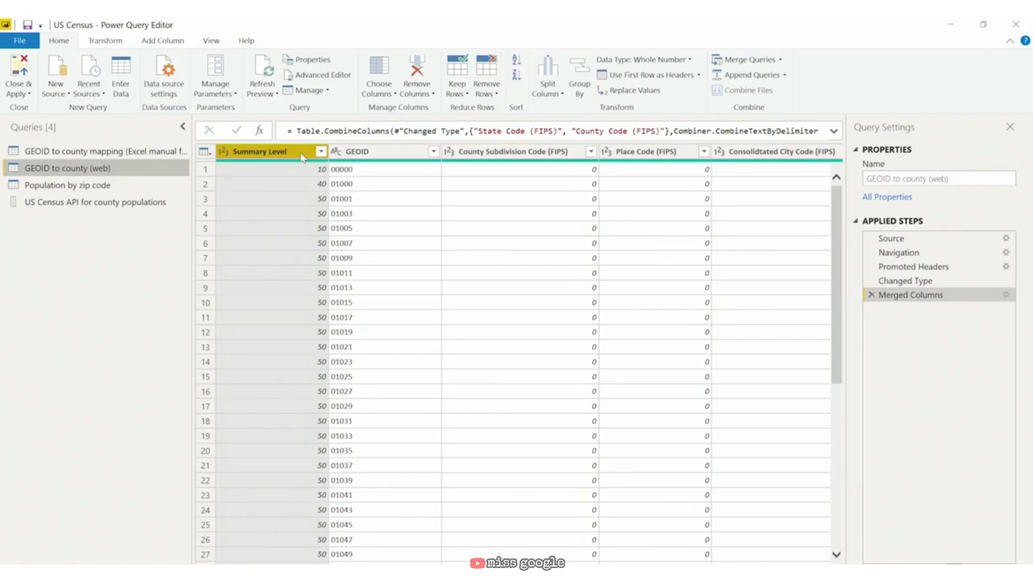
{"action": "scroll", "coordinate": [413, 560], "scroll_direction": "right", "scroll_amount": 5}
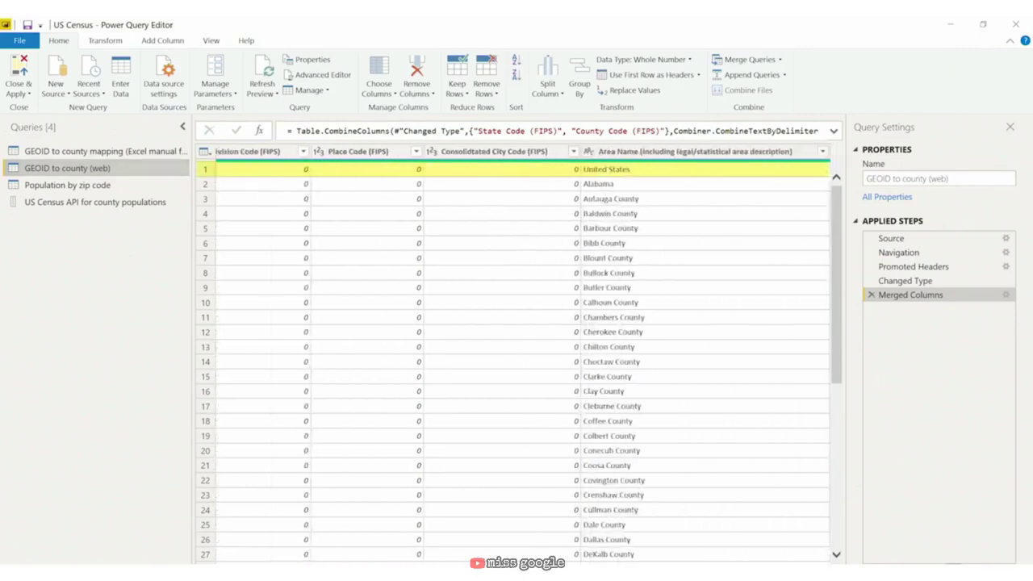
{"action": "scroll", "coordinate": [512, 355], "scroll_direction": "left", "scroll_amount": 5}
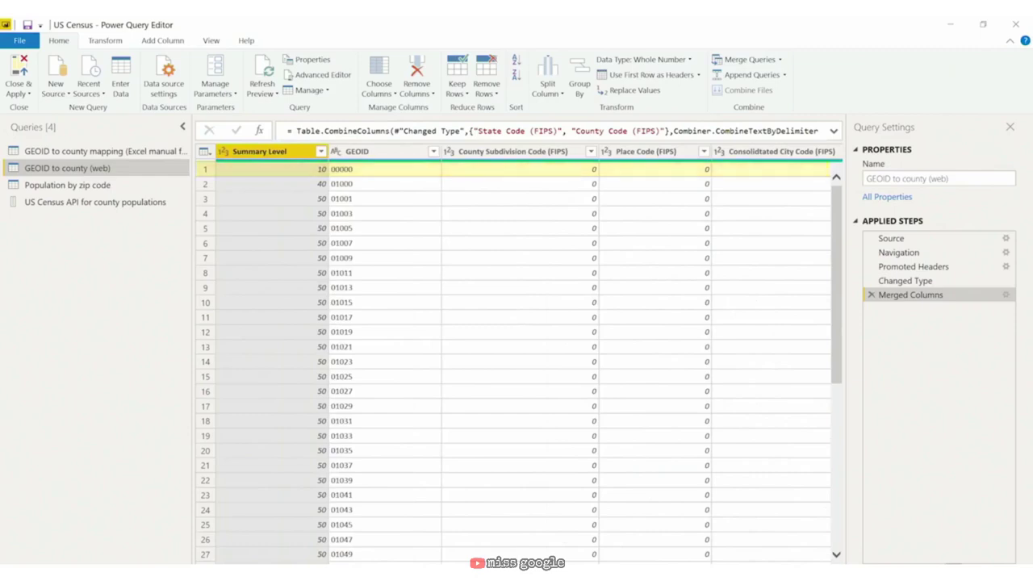
{"action": "scroll", "coordinate": [517, 355], "scroll_direction": "right", "scroll_amount": 4}
{"action": "scroll", "coordinate": [516, 355], "scroll_direction": "right", "scroll_amount": 1}
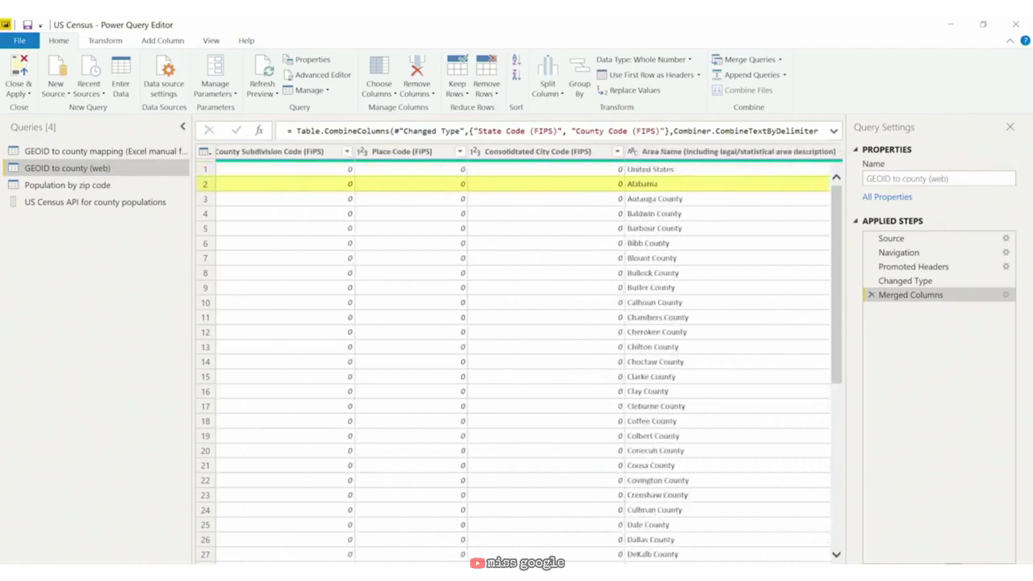
{"action": "scroll", "coordinate": [517, 355], "scroll_direction": "left", "scroll_amount": 4}
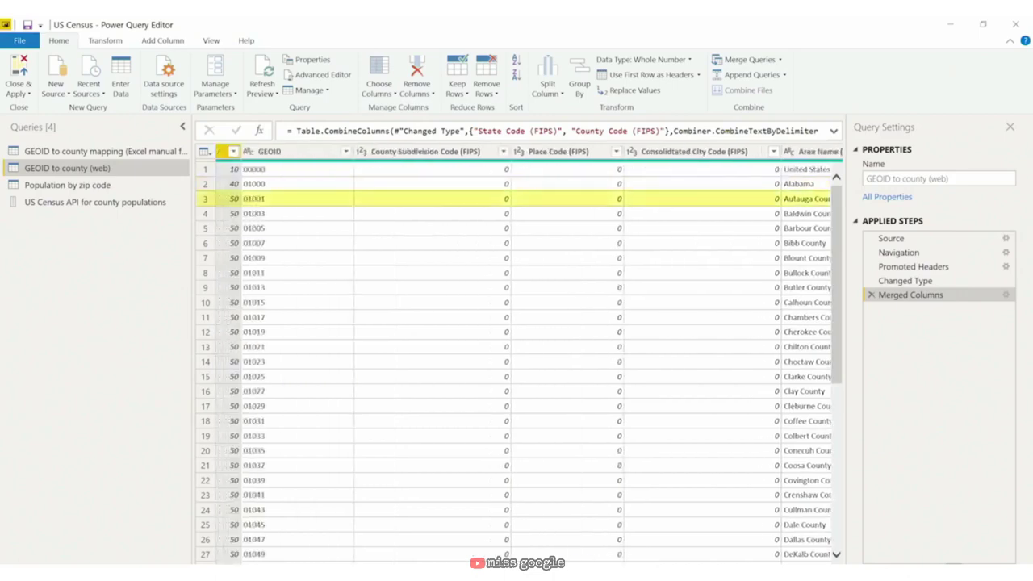
{"action": "scroll", "coordinate": [633, 346], "scroll_direction": "right", "scroll_amount": 2}
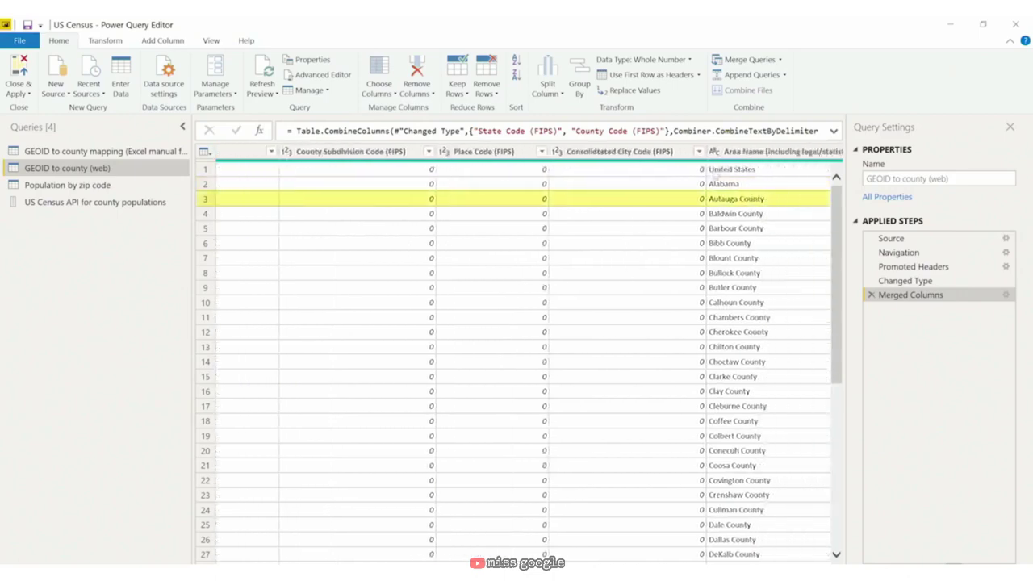
{"action": "scroll", "coordinate": [741, 490], "scroll_direction": "left", "scroll_amount": 1}
{"action": "scroll", "coordinate": [479, 487], "scroll_direction": "left", "scroll_amount": 3}
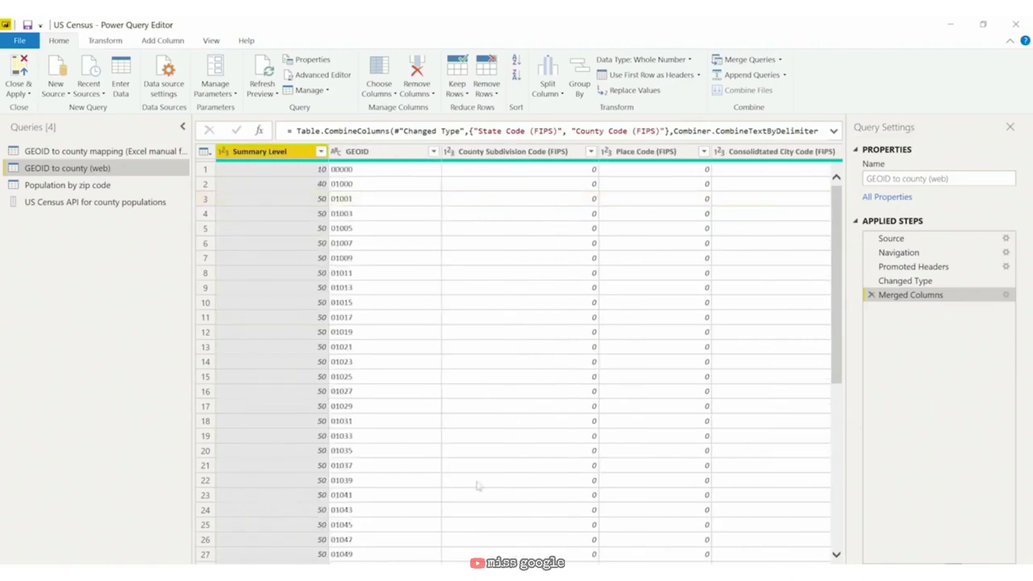
Step: Filter Summary Level to keep only the values 40 and 50
{"action": "left_click", "coordinate": [321, 151]}
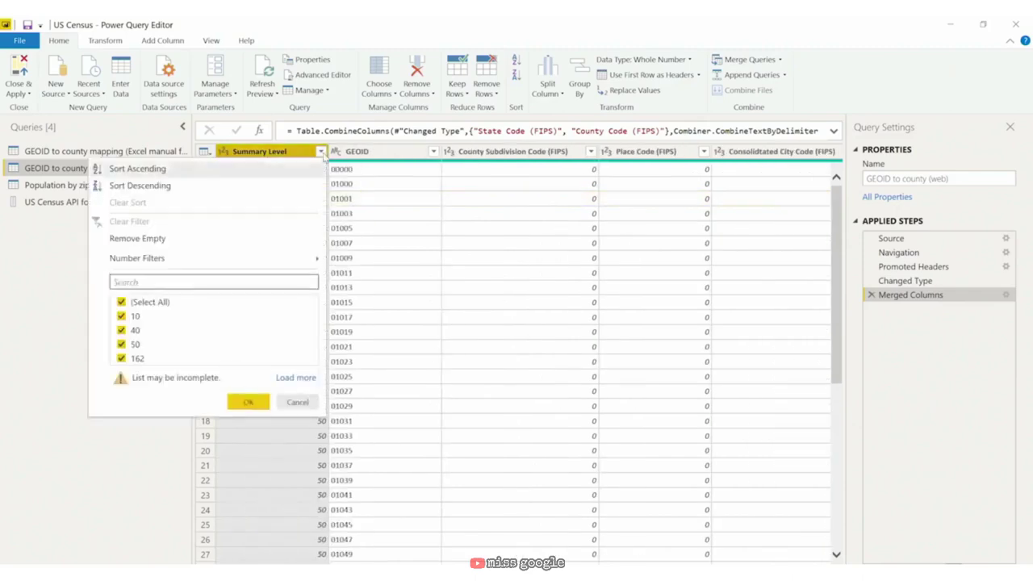
{"action": "left_click", "coordinate": [296, 378]}
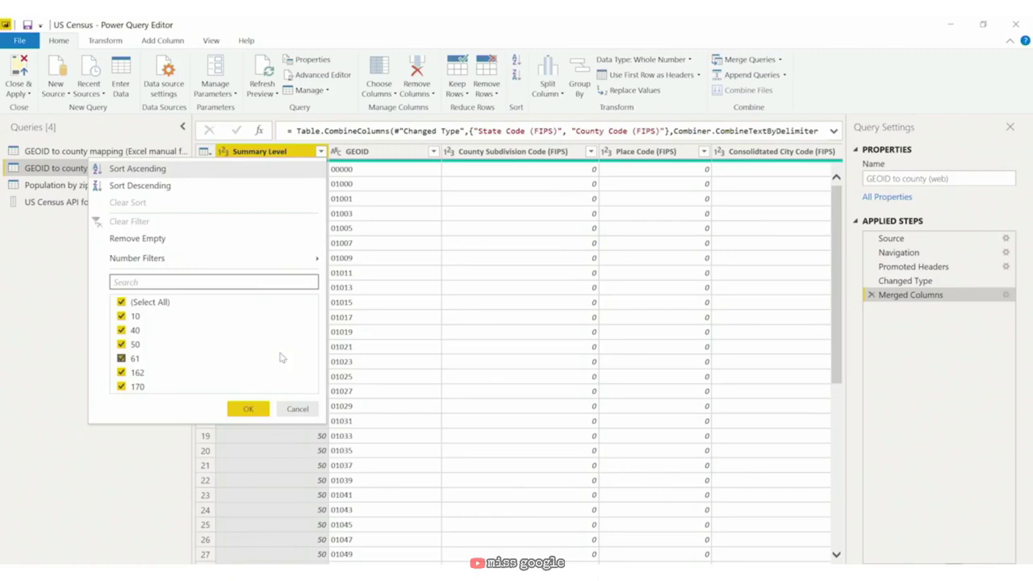
{"action": "left_click", "coordinate": [121, 301]}
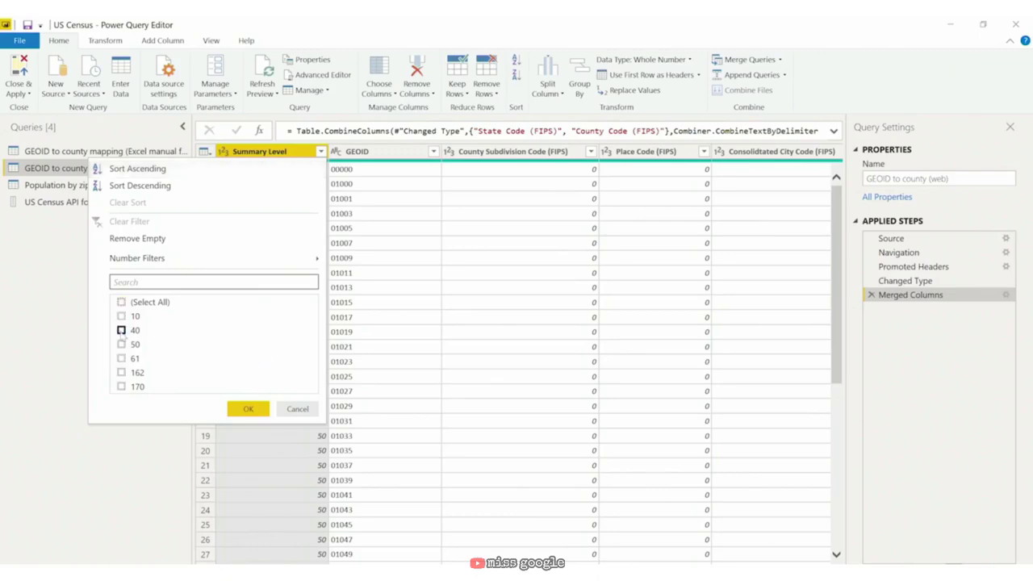
{"action": "left_click", "coordinate": [121, 330]}
{"action": "left_click", "coordinate": [122, 344]}
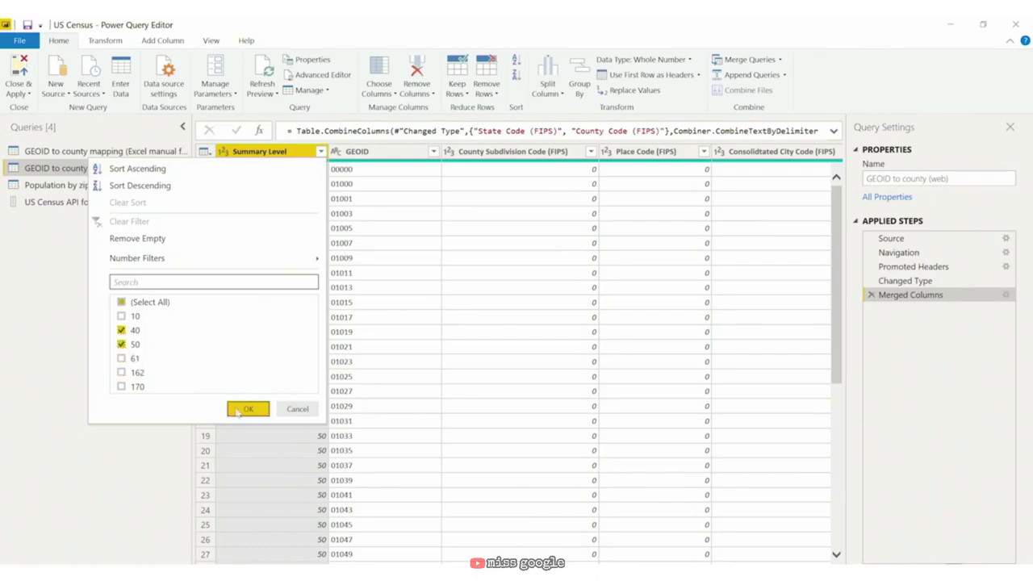
{"action": "left_click", "coordinate": [245, 408]}
{"action": "left_click_drag", "start_coordinate": [397, 568], "coordinate": [595, 568]}
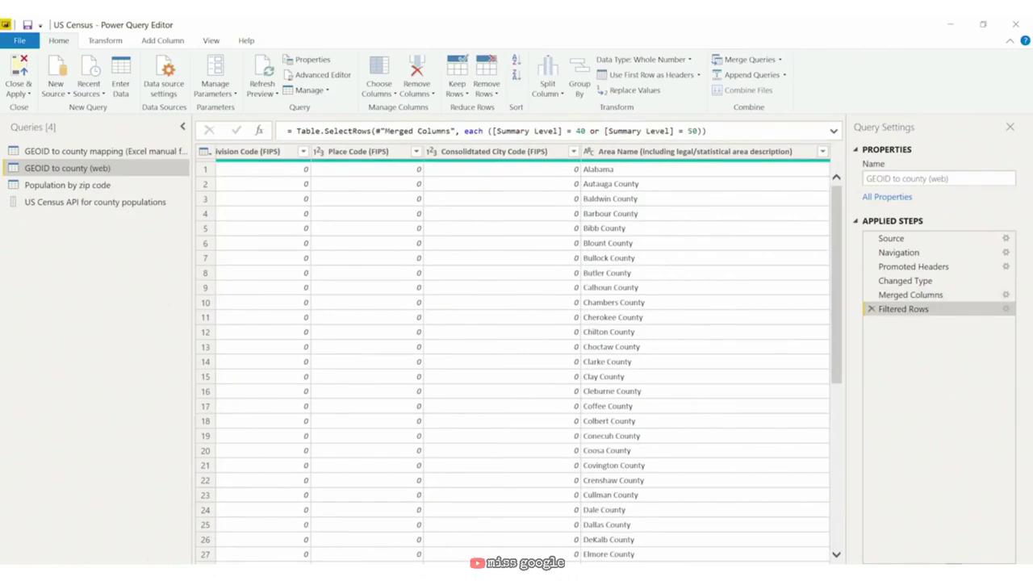
{"action": "left_click_drag", "start_coordinate": [595, 568], "coordinate": [386, 565]}
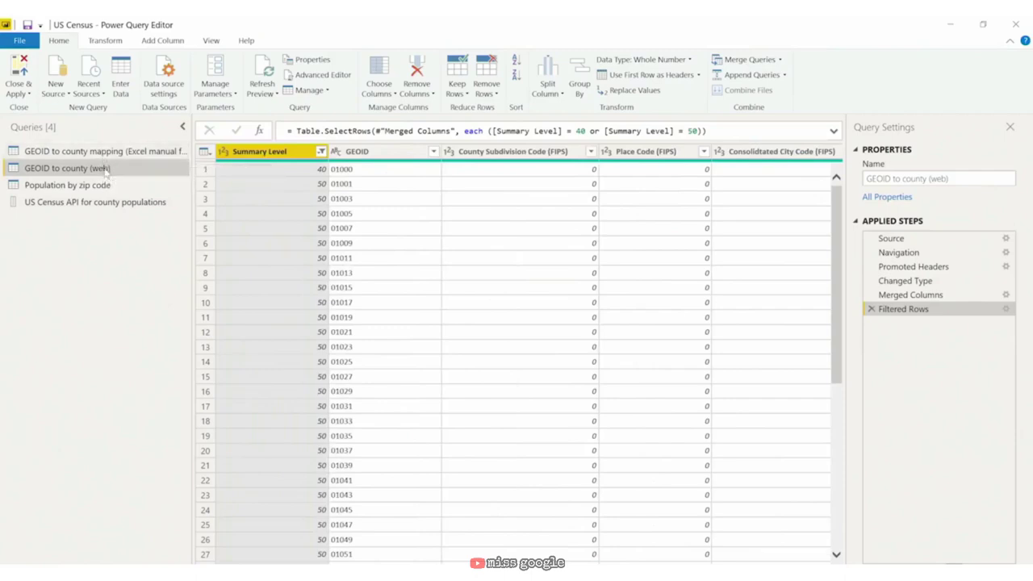
Step: Duplicate the GEOID to county (web) query and rename the copy 'GEOID to county - TESTING'
{"action": "right_click", "coordinate": [106, 169]}
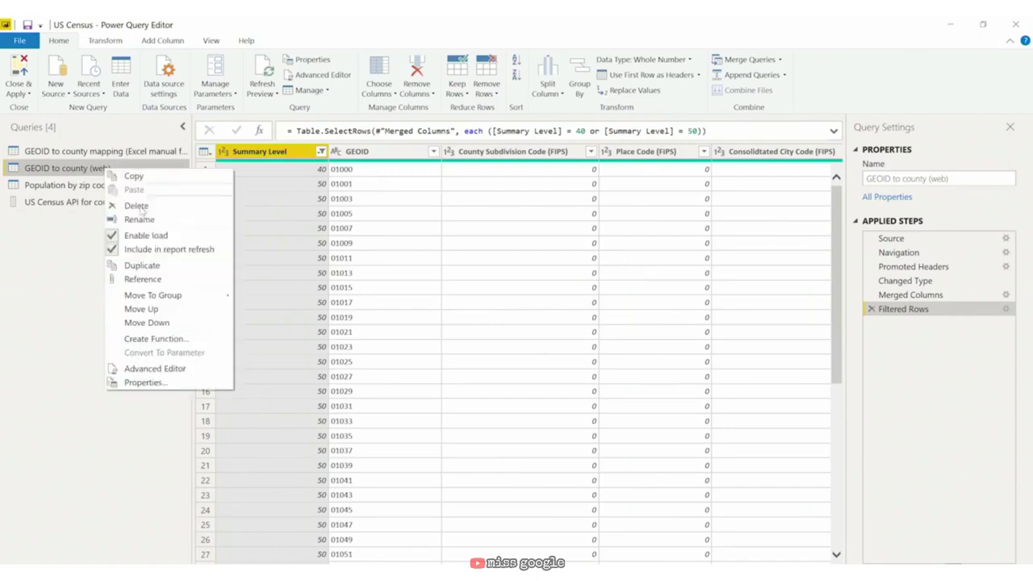
{"action": "left_click", "coordinate": [169, 267]}
{"action": "right_click", "coordinate": [99, 219]}
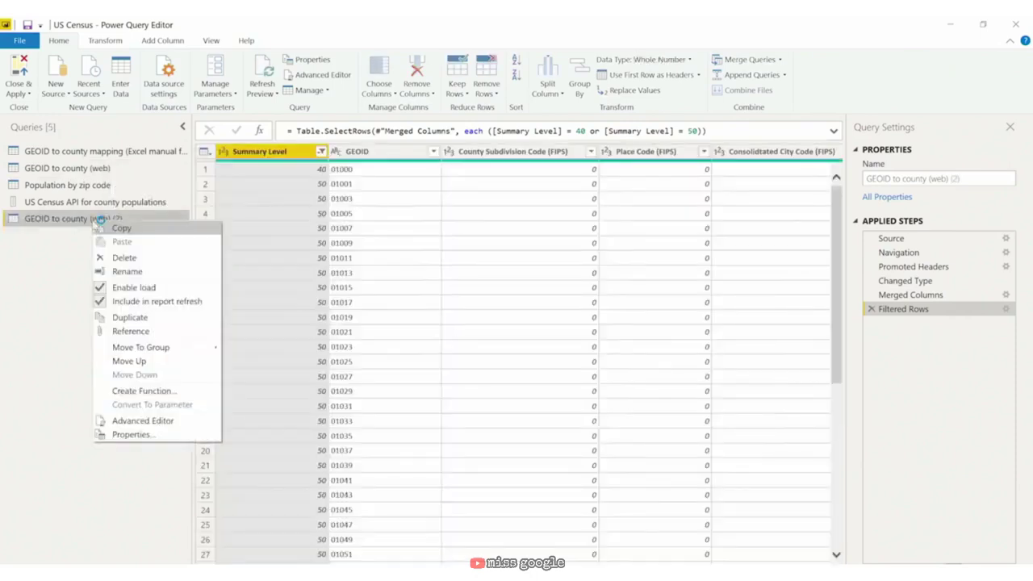
{"action": "left_click", "coordinate": [158, 271]}
{"action": "key", "text": "End"}
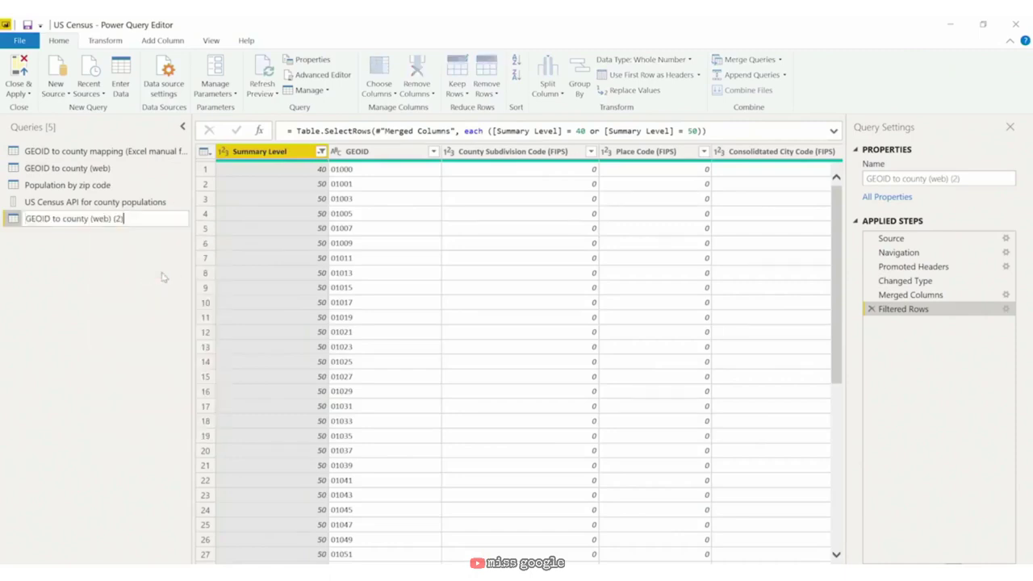
{"action": "key", "text": "BackSpace"}
{"action": "key", "text": "BackSpace"}
{"action": "key", "text": "BackSpace"}
{"action": "key", "text": "BackSpace"}
{"action": "key", "text": "BackSpace"}
{"action": "key", "text": "BackSpace"}
{"action": "key", "text": "BackSpace"}
{"action": "key", "text": "BackSpace"}
{"action": "key", "text": "BackSpace"}
{"action": "key", "text": "BackSpace"}
{"action": "type", "text": "- TESTING"}
{"action": "key", "text": "Return"}
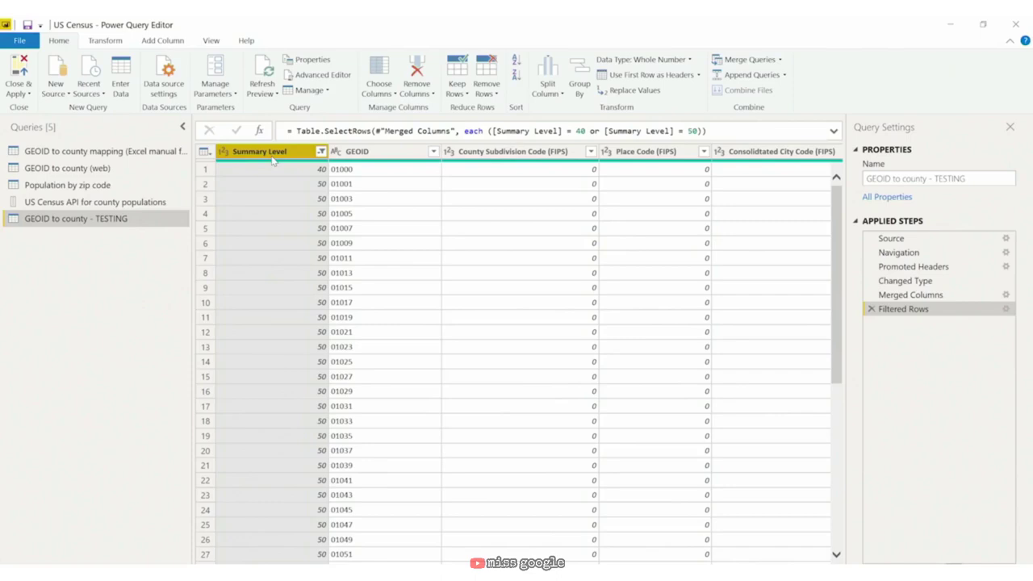
Step: Try removing duplicate Summary Level values, then delete that Removed Duplicates step
{"action": "right_click", "coordinate": [274, 161]}
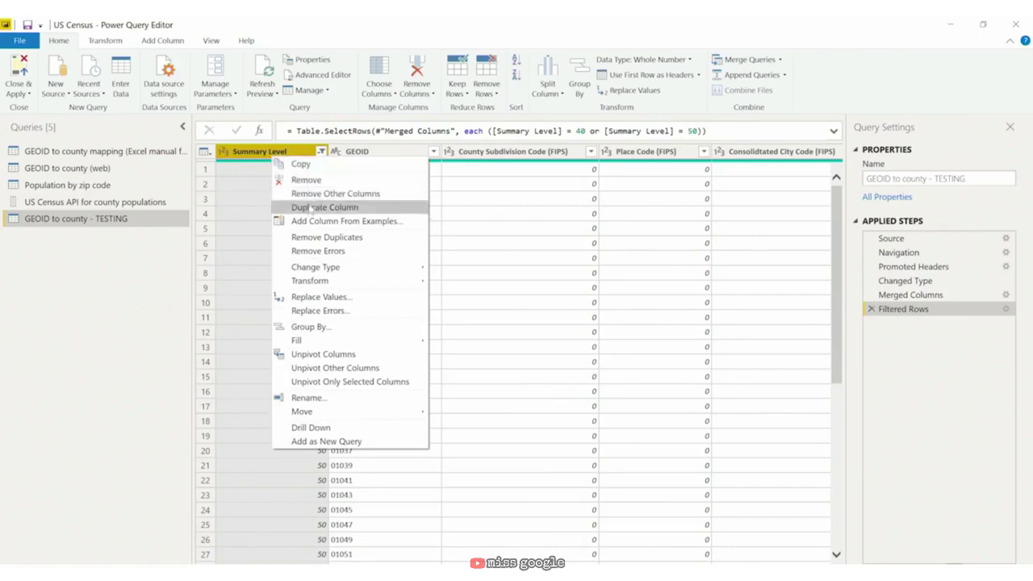
{"action": "left_click", "coordinate": [321, 239]}
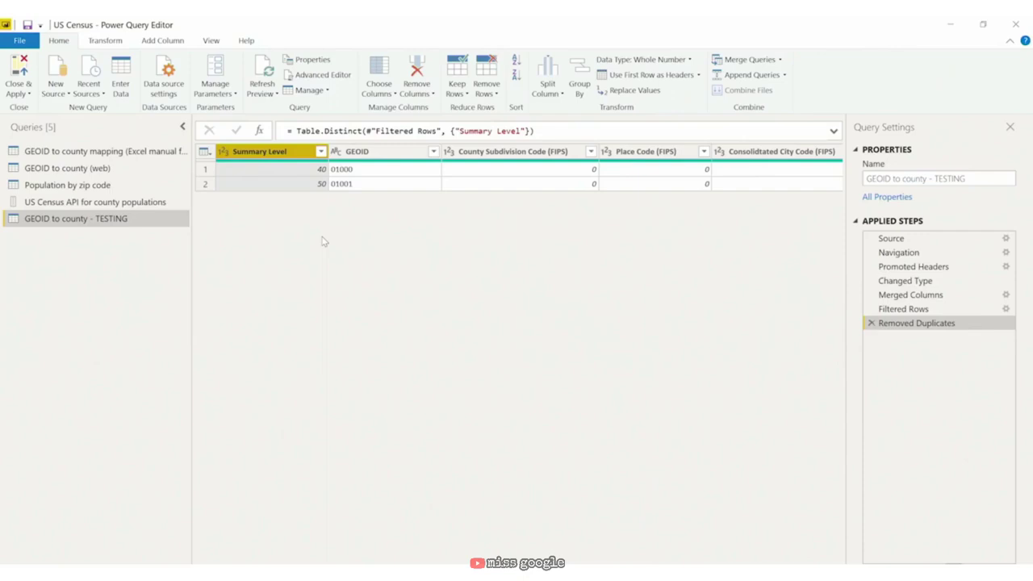
{"action": "left_click", "coordinate": [870, 323]}
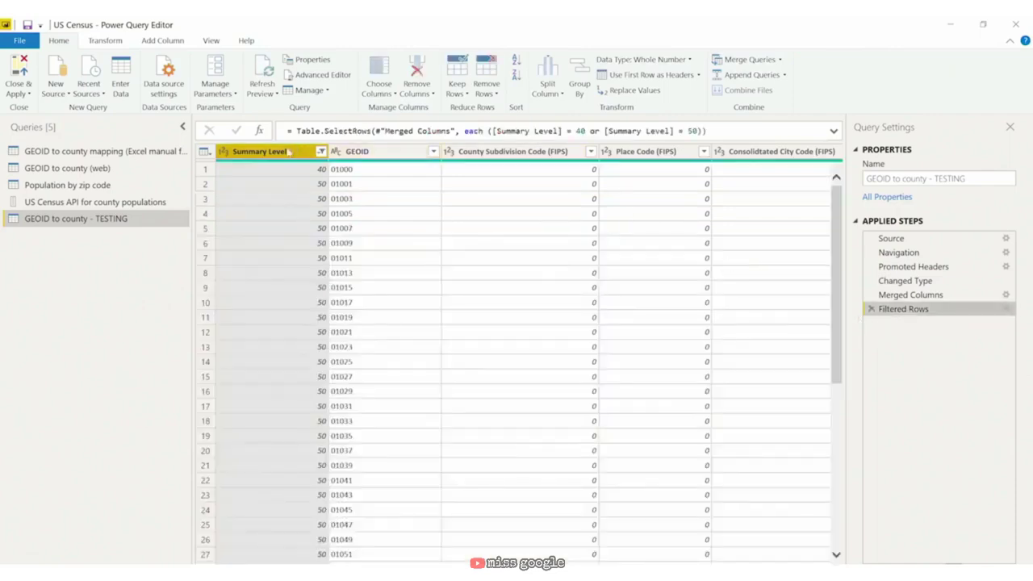
Step: Remove rows duplicated across the Summary Level and GEOID columns together
{"action": "left_click", "coordinate": [387, 151], "text": "ctrl"}
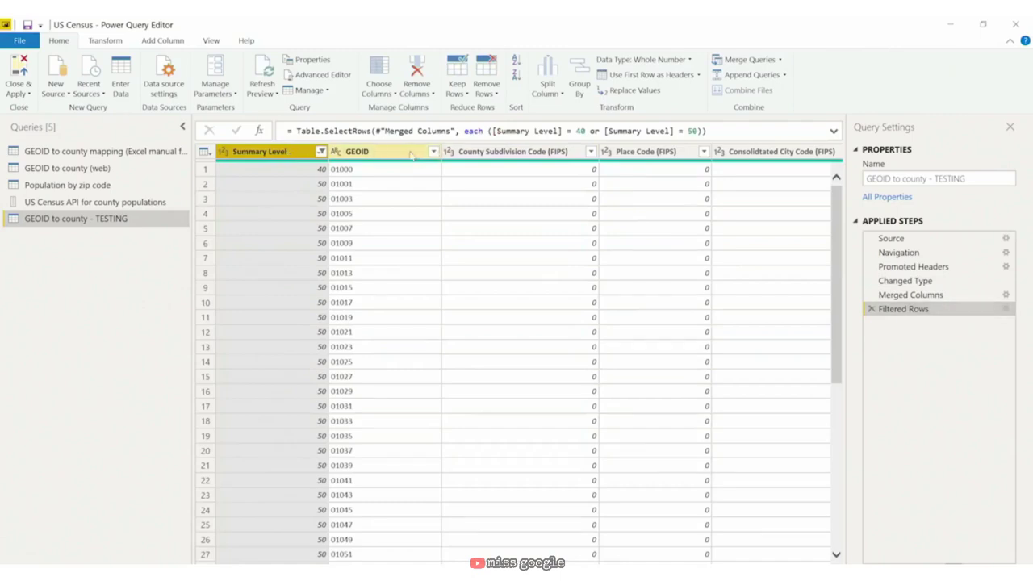
{"action": "left_click", "coordinate": [411, 155], "text": "ctrl"}
{"action": "right_click", "coordinate": [411, 156]}
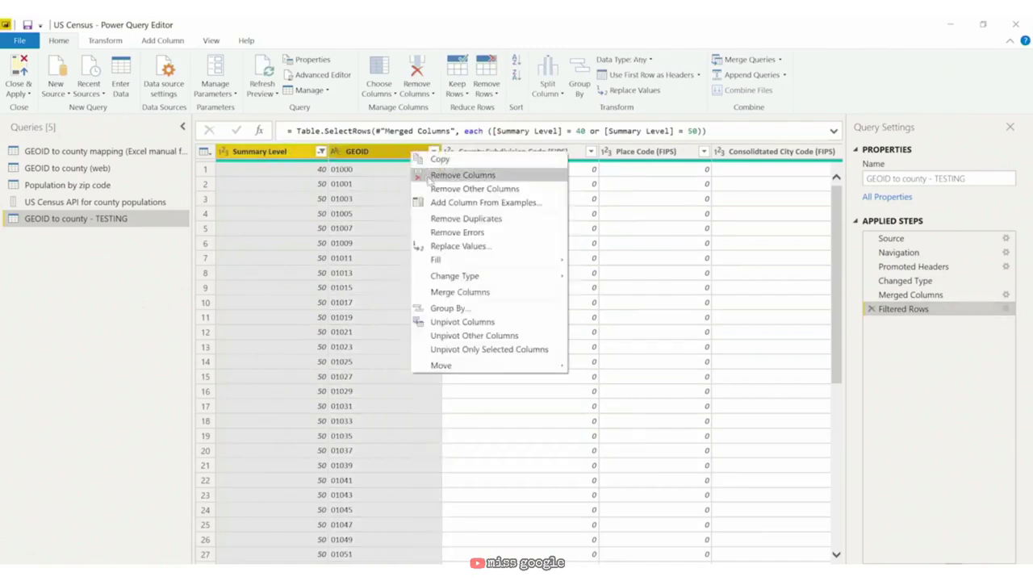
{"action": "left_click", "coordinate": [462, 223]}
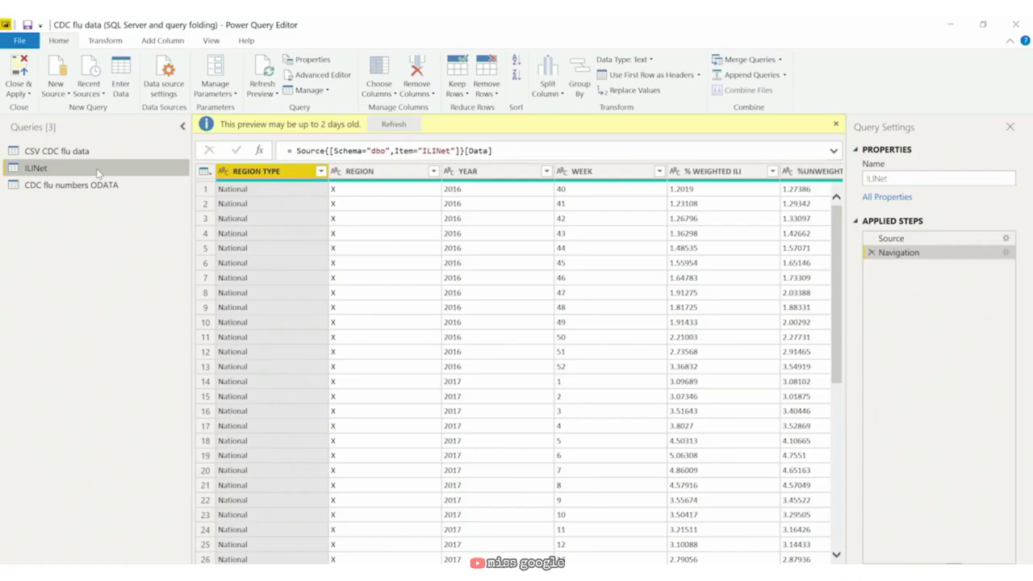
Step: Rename the ILINet query to 'SQL Server connection'
{"action": "right_click", "coordinate": [98, 173]}
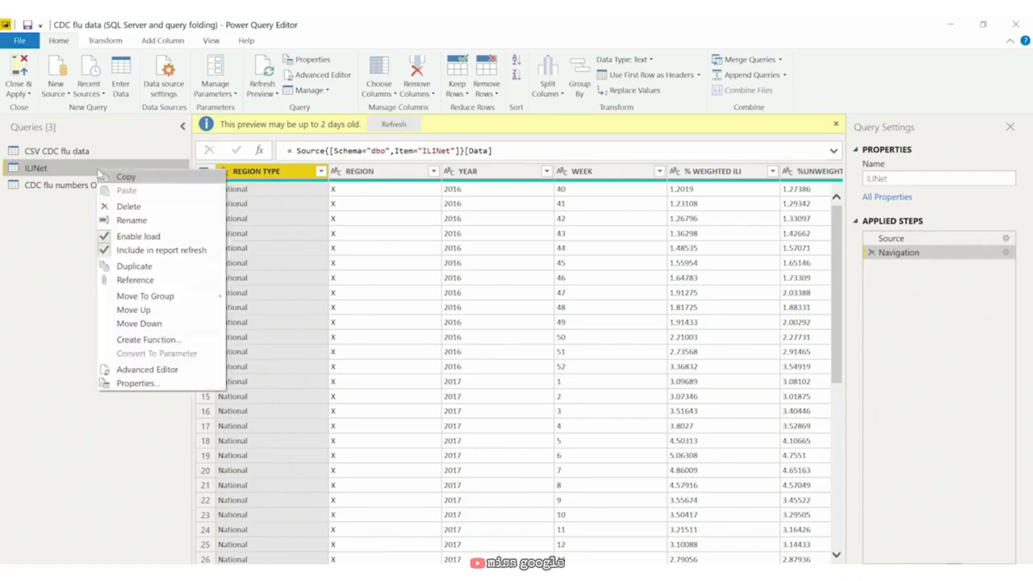
{"action": "left_click", "coordinate": [154, 223]}
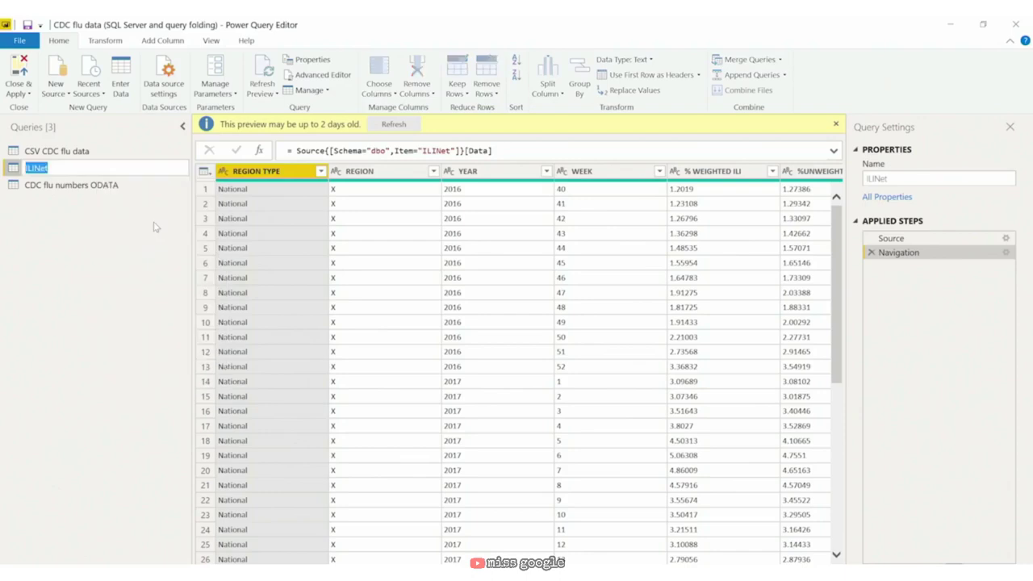
{"action": "type", "text": "SQL Server connection"}
{"action": "key", "text": "Return"}
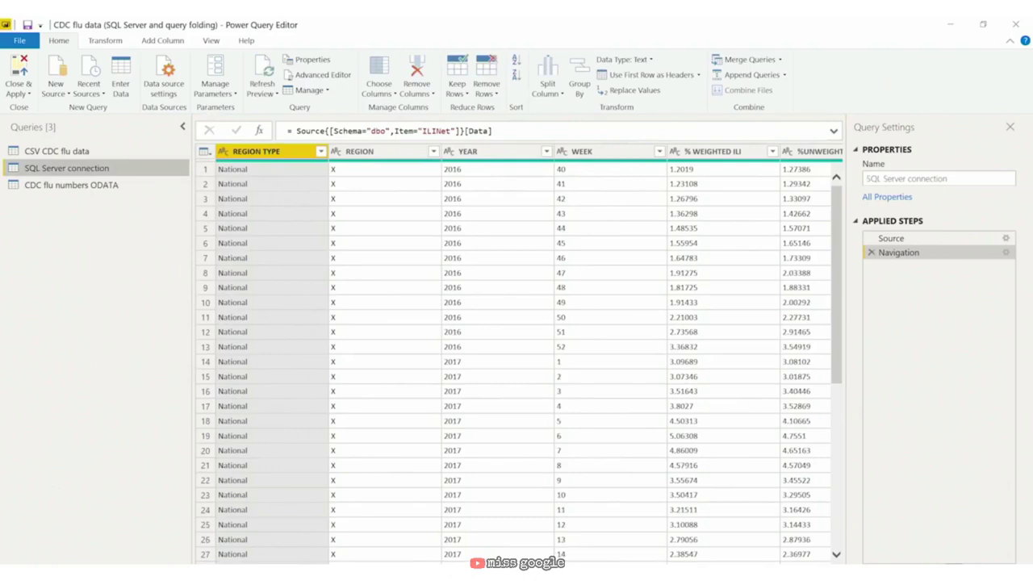
Step: View the native SQL query behind the Navigation step, then close it
{"action": "scroll", "coordinate": [791, 200], "scroll_direction": "right", "scroll_amount": 10}
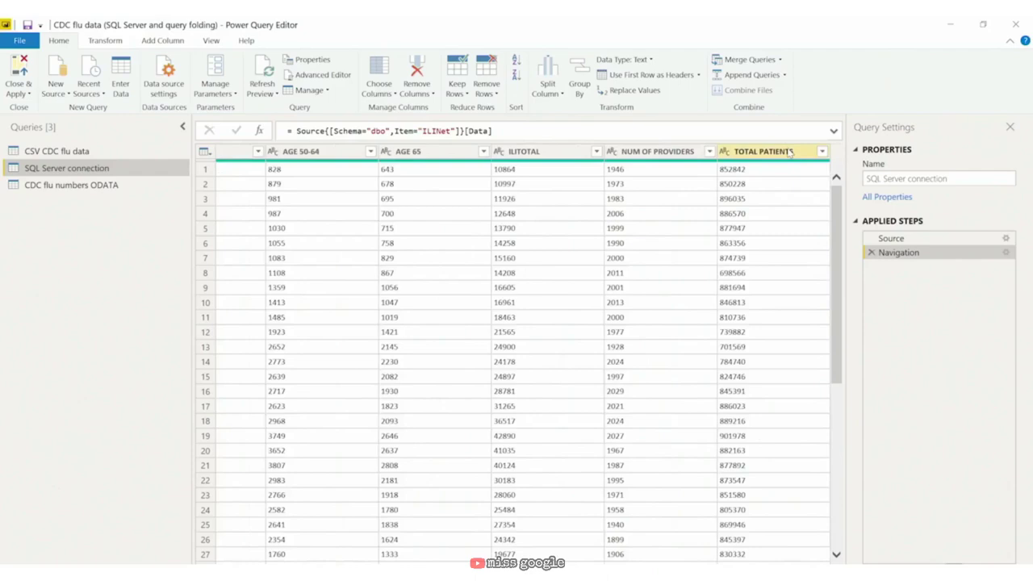
{"action": "right_click", "coordinate": [902, 254]}
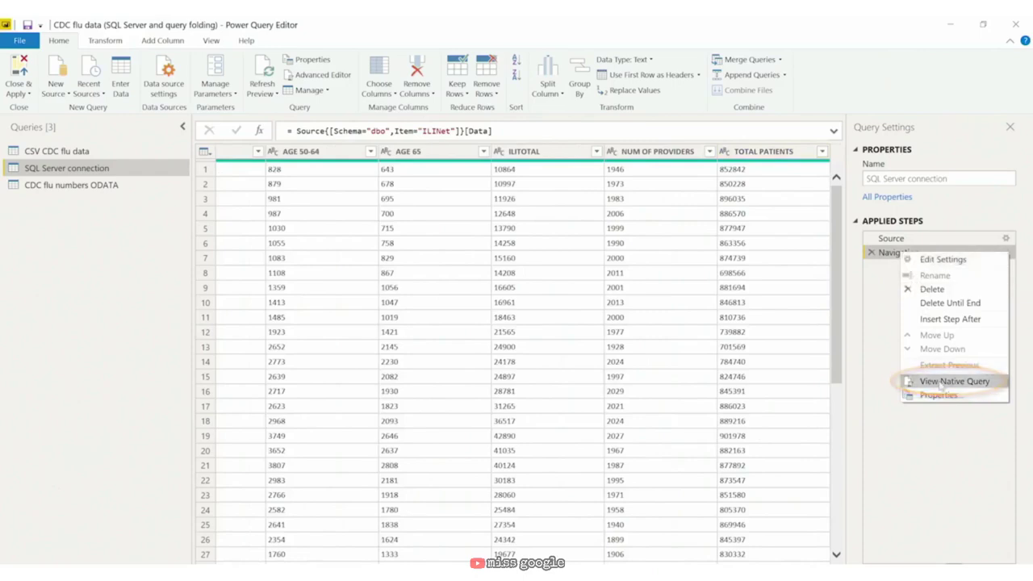
{"action": "left_click", "coordinate": [916, 380]}
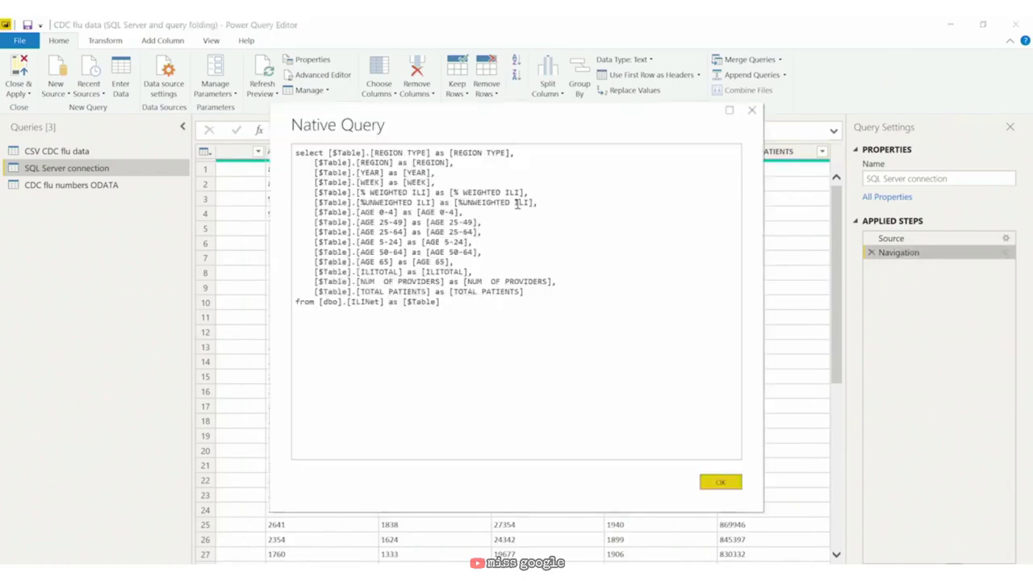
{"action": "left_click", "coordinate": [720, 484]}
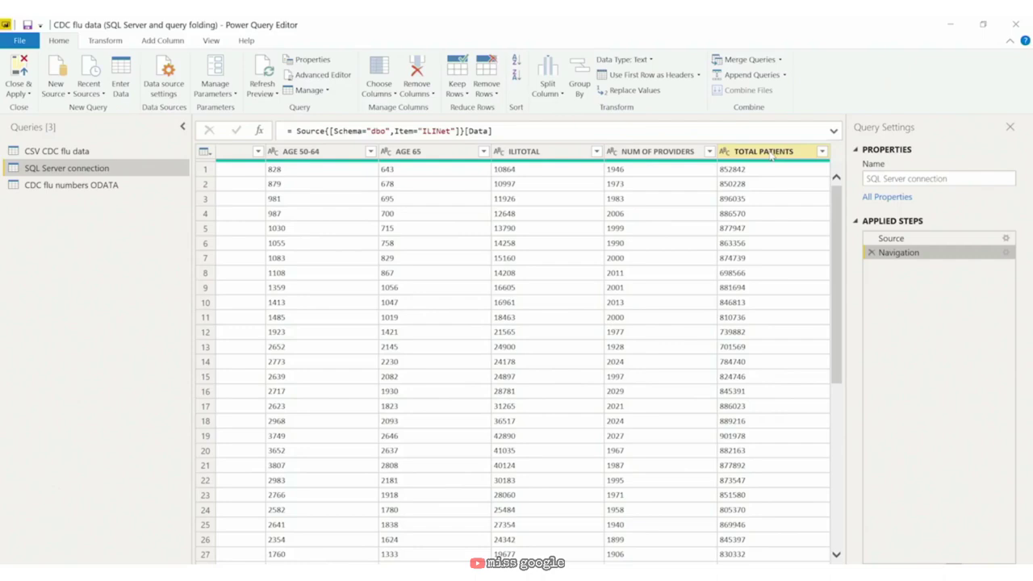
Step: Move the TOTAL PATIENTS column to the first position
{"action": "left_click", "coordinate": [771, 153]}
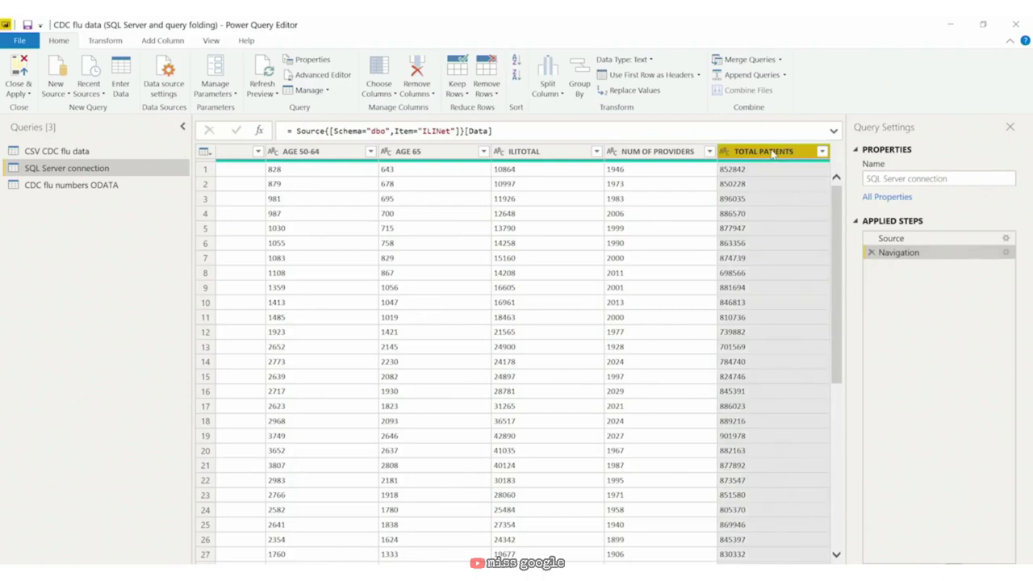
{"action": "right_click", "coordinate": [772, 154]}
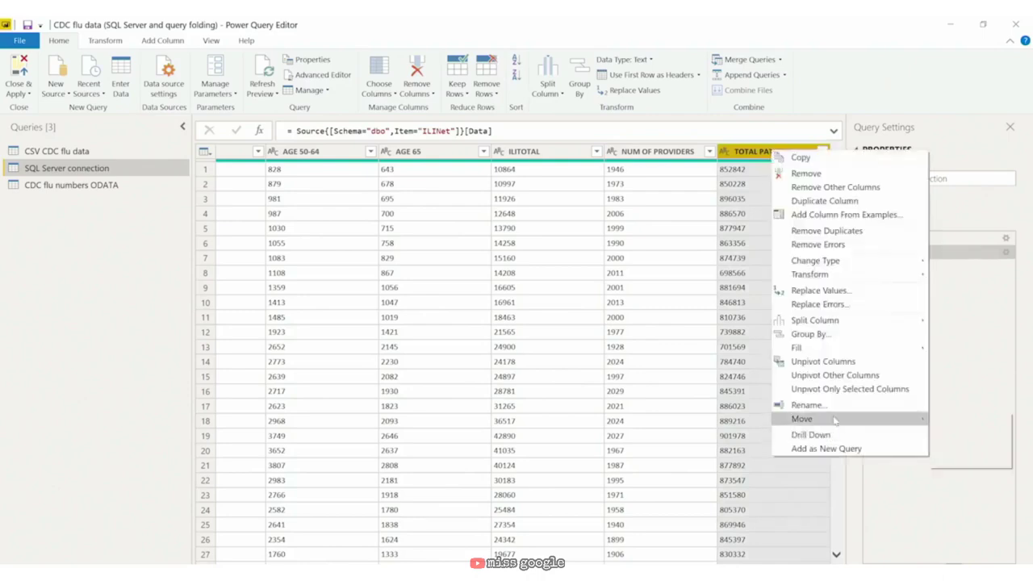
{"action": "mouse_move", "coordinate": [837, 420]}
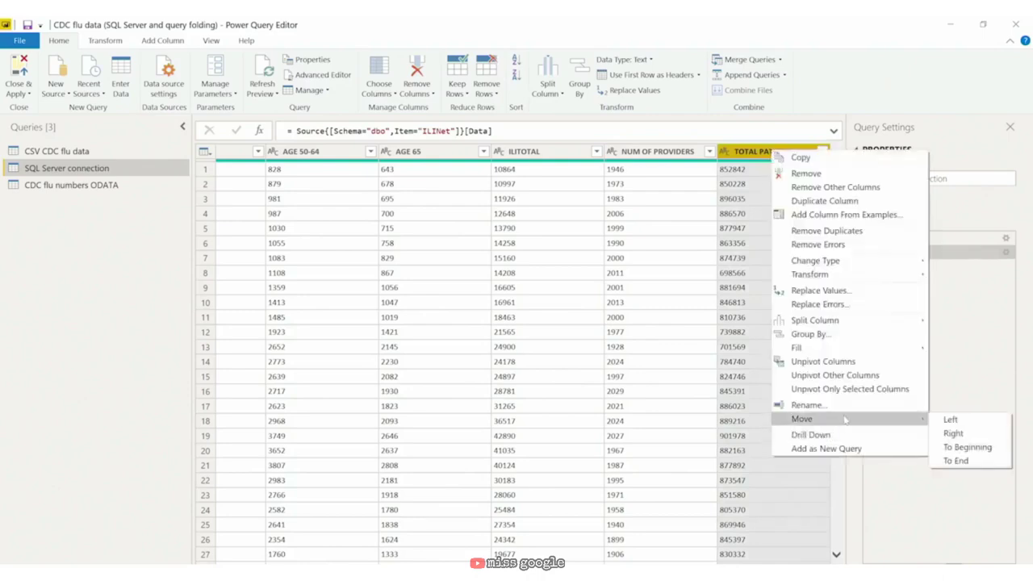
{"action": "left_click", "coordinate": [968, 448]}
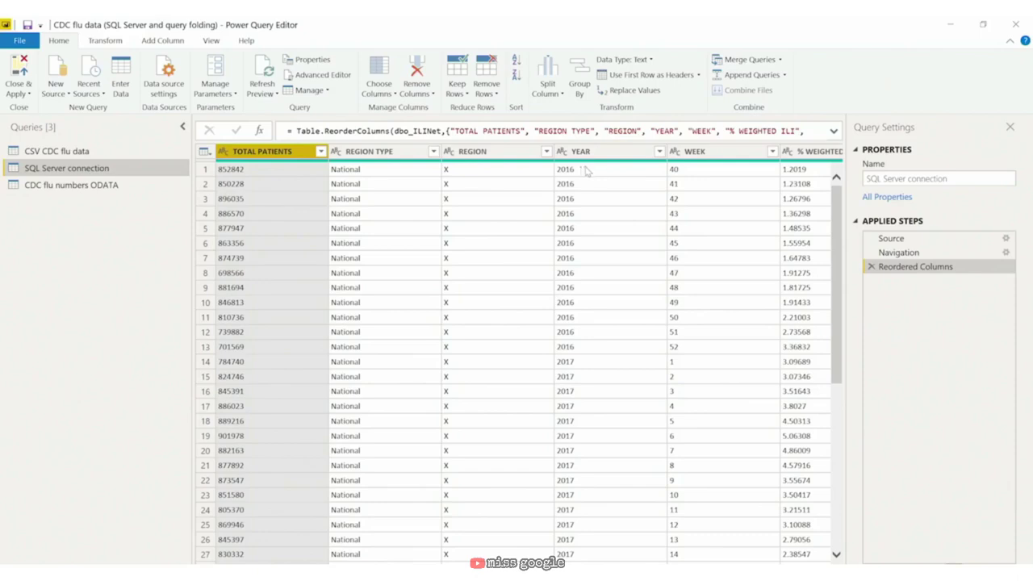
Step: Delete the Reordered Columns step to restore the original column order
{"action": "right_click", "coordinate": [945, 272]}
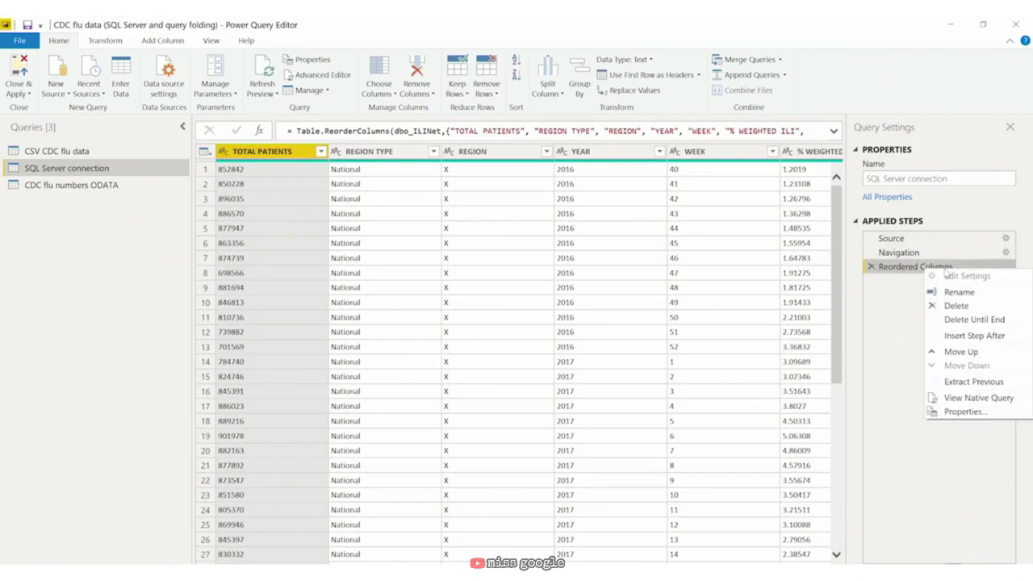
{"action": "left_click", "coordinate": [951, 266]}
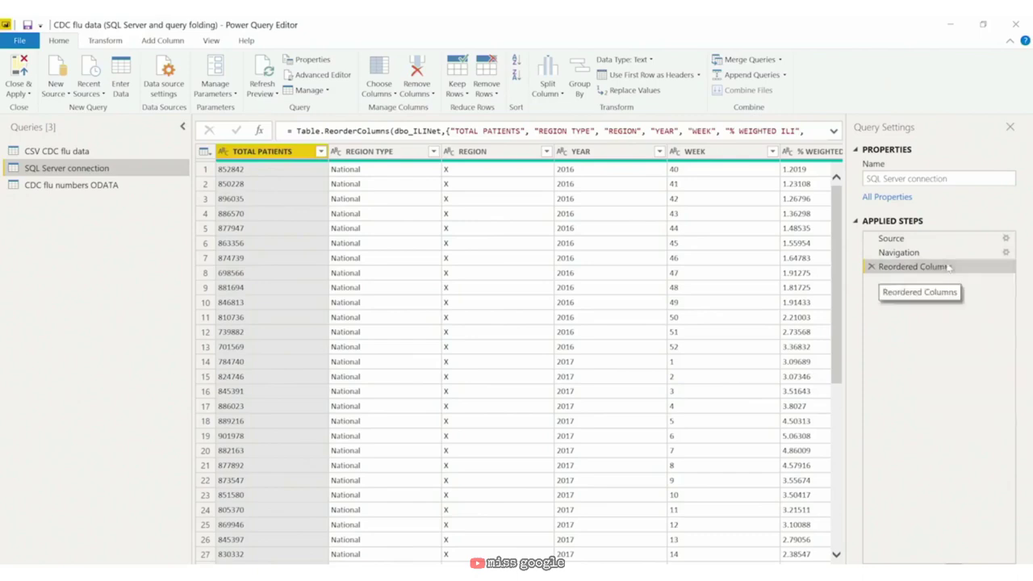
{"action": "left_click", "coordinate": [871, 267]}
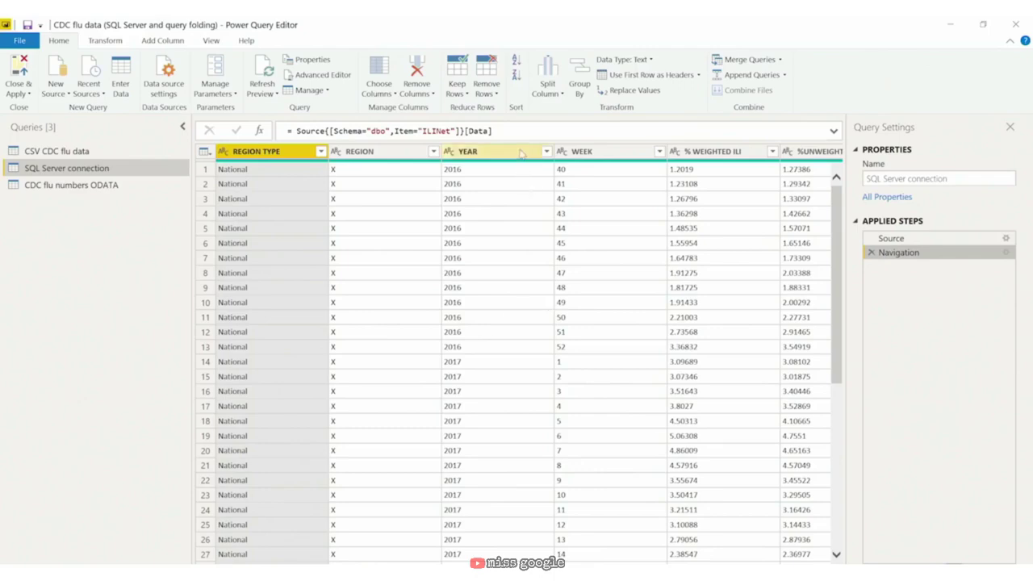
Step: Select YEAR, WEEK, ILITOTAL and TOTAL PATIENTS and remove all other columns
{"action": "left_click", "coordinate": [522, 154]}
{"action": "scroll", "coordinate": [407, 452], "scroll_direction": "right", "scroll_amount": 3}
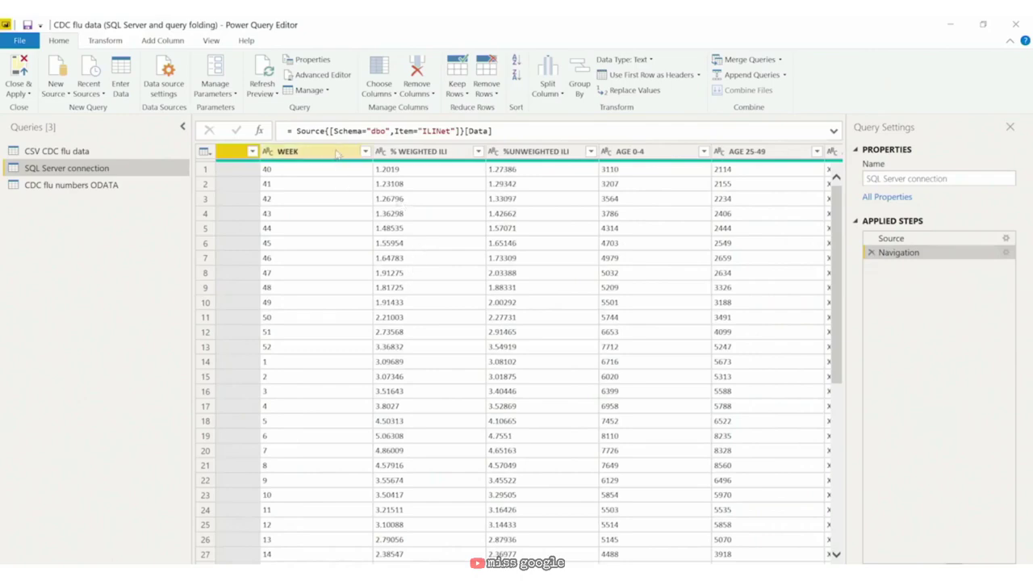
{"action": "left_click", "coordinate": [337, 154]}
{"action": "key", "text": "Delete"}
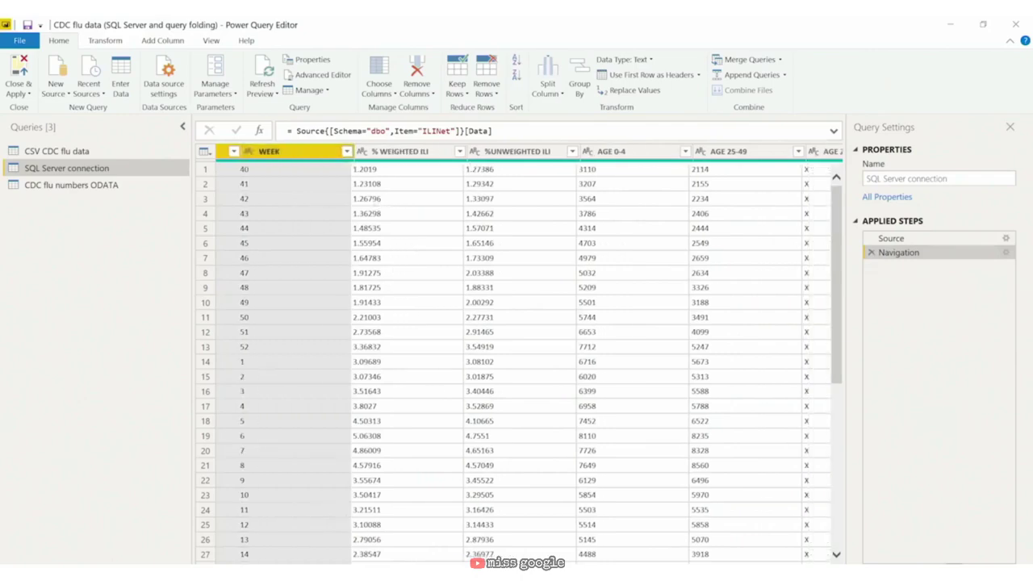
{"action": "scroll", "coordinate": [516, 355], "scroll_direction": "right", "scroll_amount": 10}
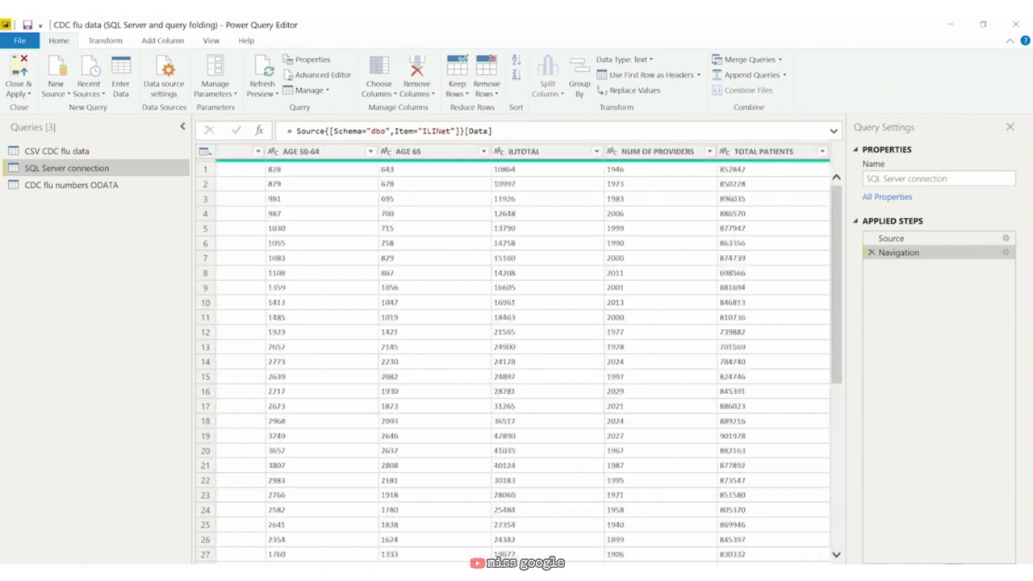
{"action": "left_click", "coordinate": [545, 154]}
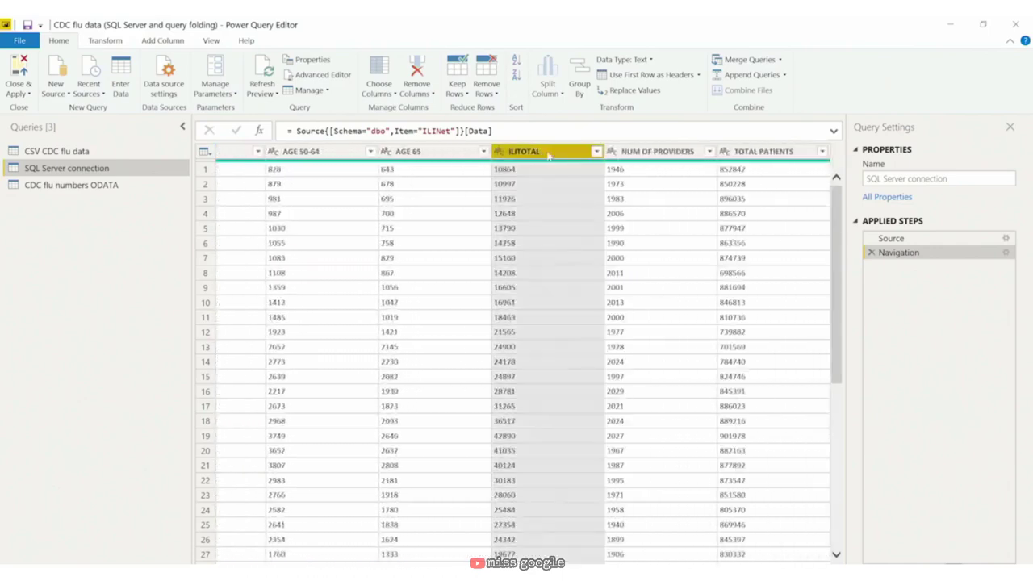
{"action": "left_click", "coordinate": [790, 154], "text": "ctrl"}
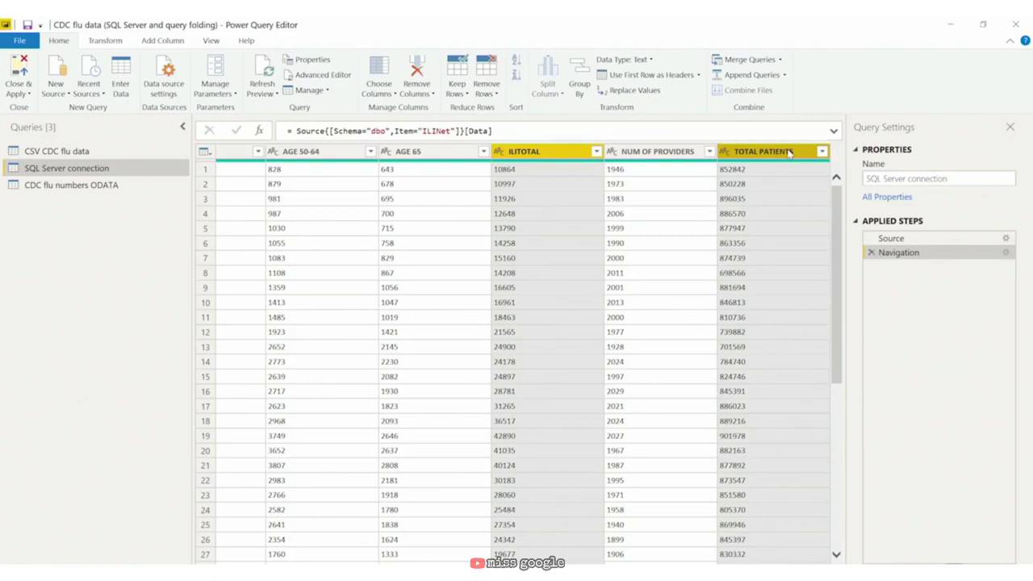
{"action": "right_click", "coordinate": [790, 153]}
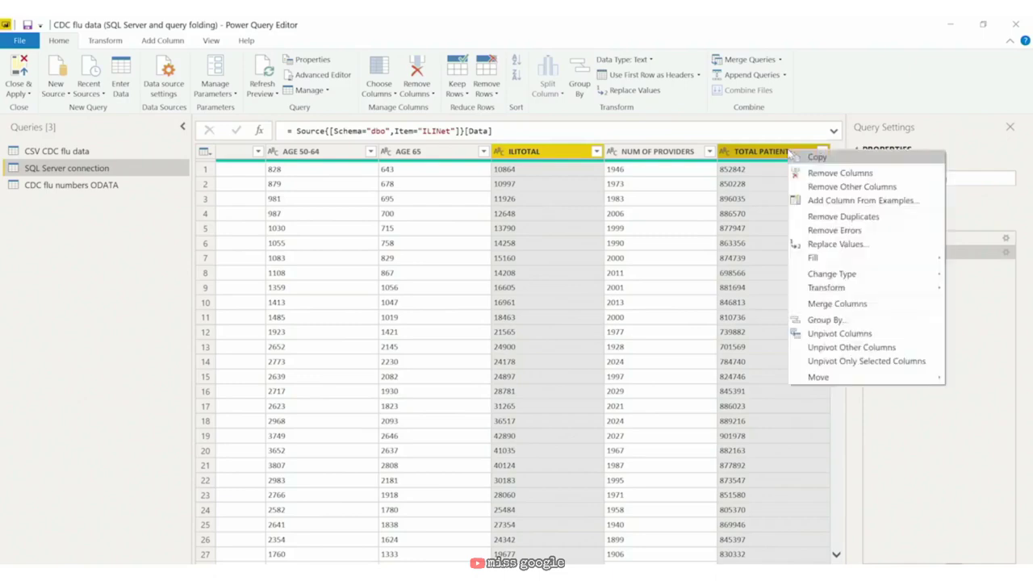
{"action": "left_click", "coordinate": [811, 186]}
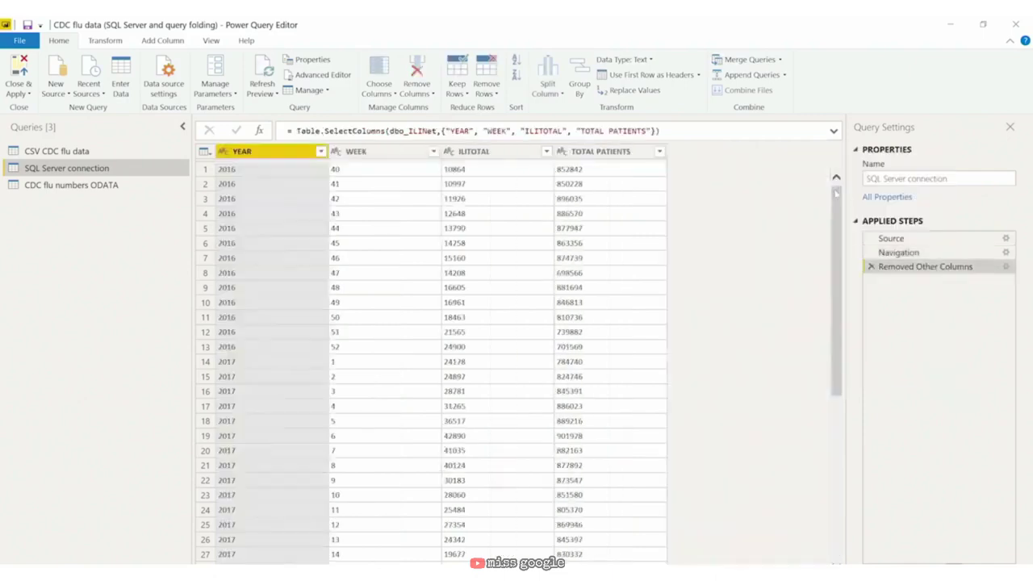
{"action": "right_click", "coordinate": [915, 271]}
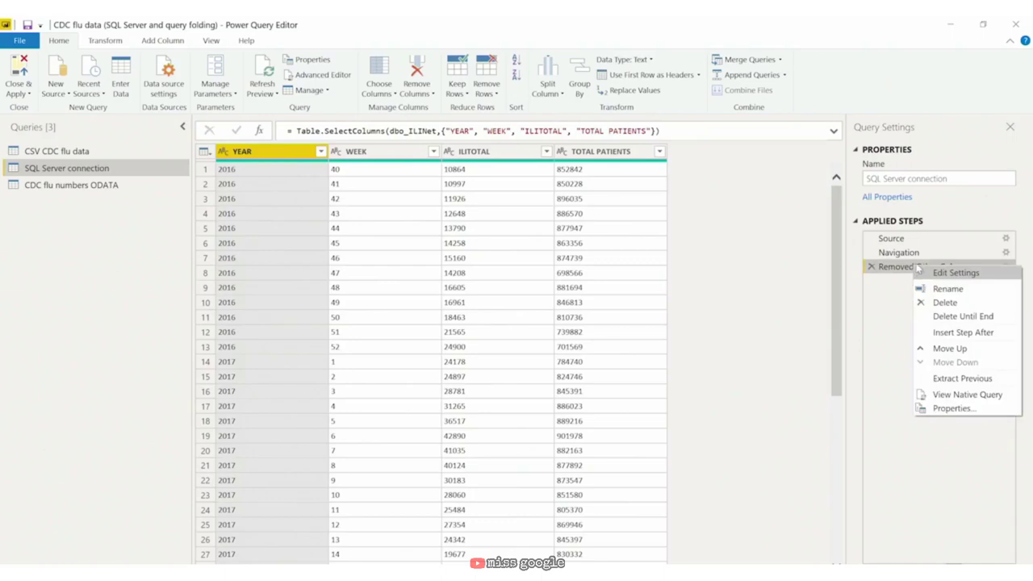
Step: Rename the YEAR column to Year and WEEK to Week
{"action": "left_click", "coordinate": [270, 153]}
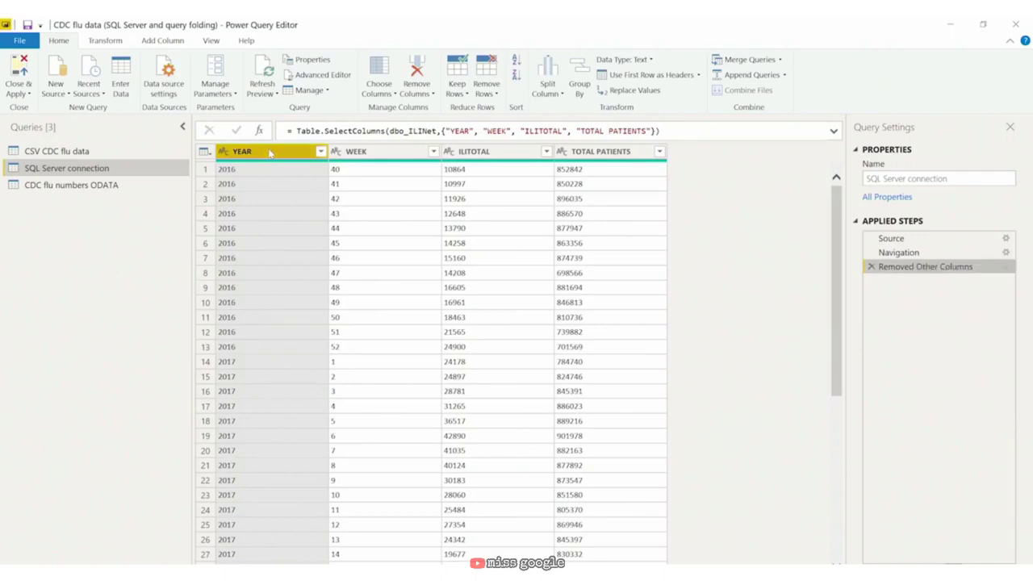
{"action": "double_click", "coordinate": [268, 152]}
{"action": "type", "text": "Year"}
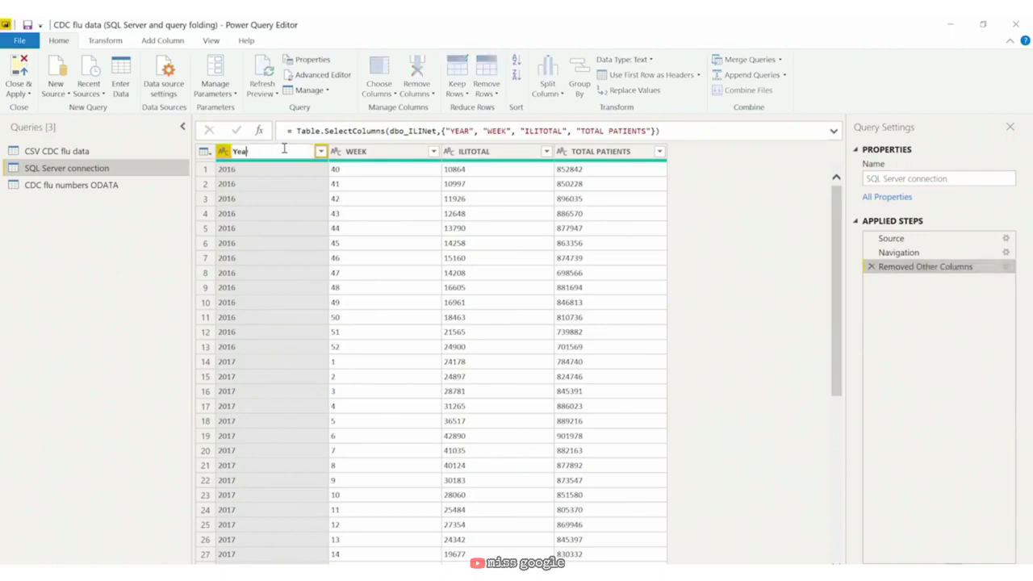
{"action": "key", "text": "Return"}
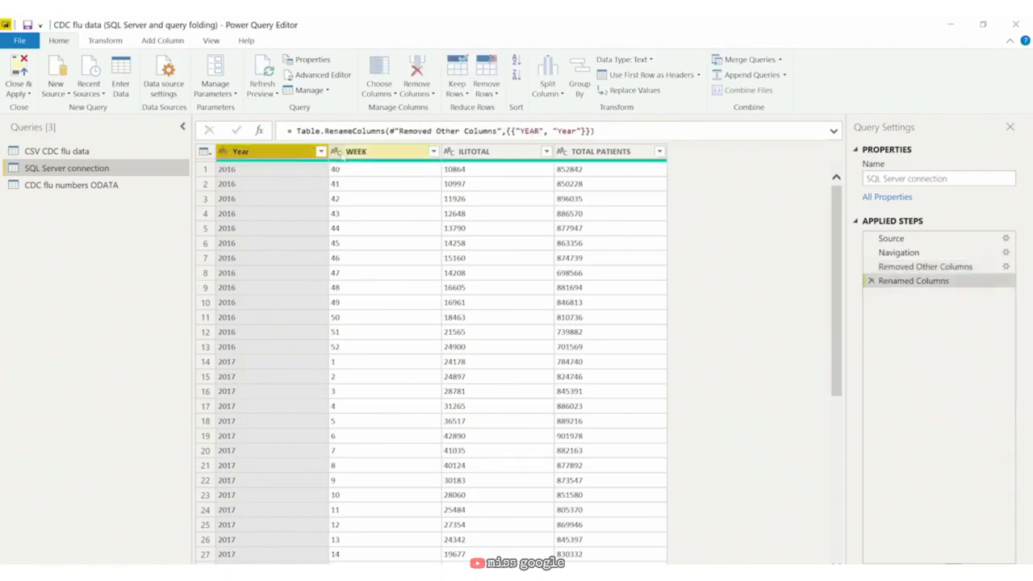
{"action": "left_click", "coordinate": [362, 152]}
{"action": "double_click", "coordinate": [363, 151]}
{"action": "type", "text": "Week"}
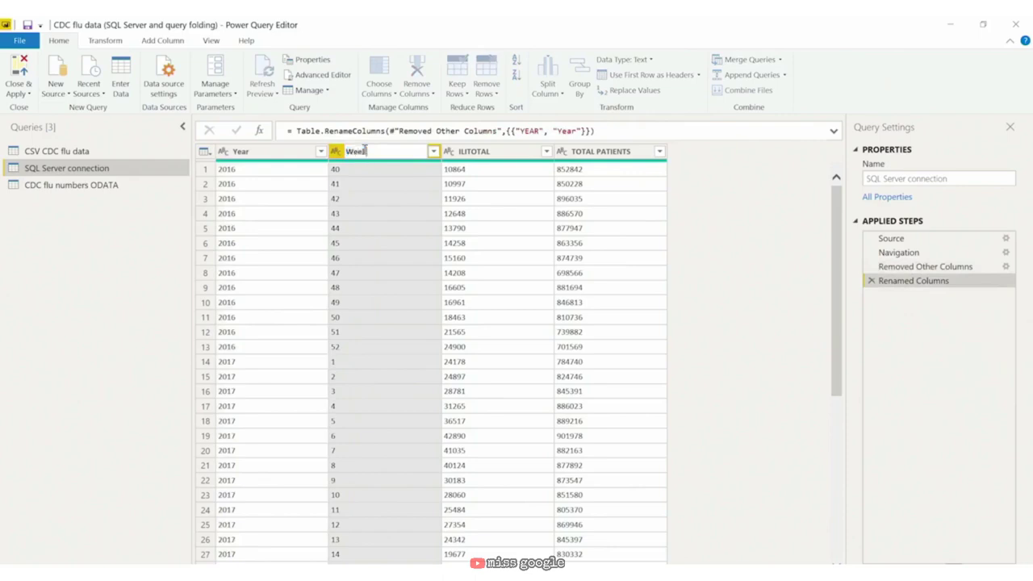
{"action": "key", "text": "Return"}
Step: Rename ILITOTAL to Total Cases and TOTAL PATIENTS to Total Patients
{"action": "left_click", "coordinate": [496, 153]}
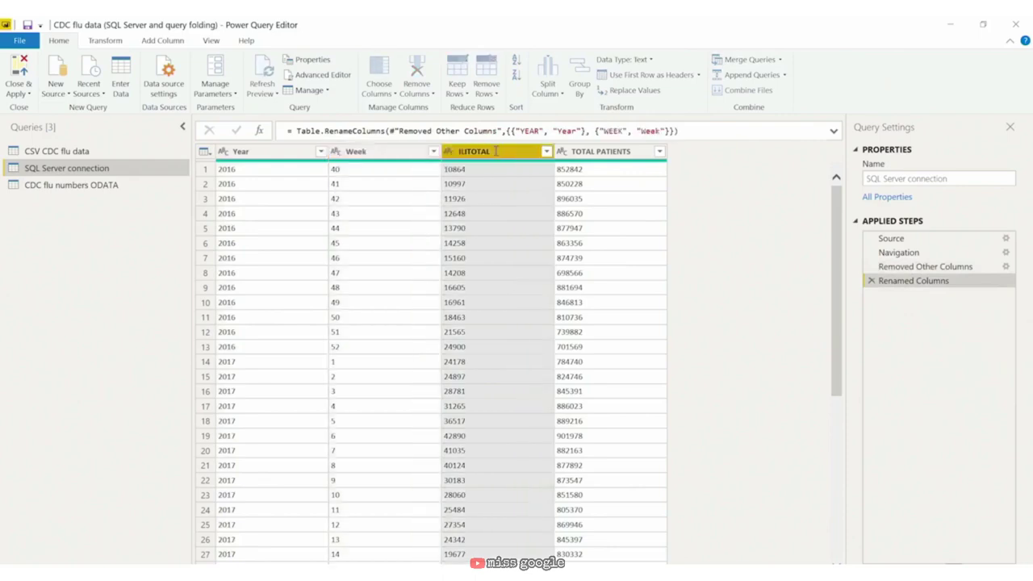
{"action": "double_click", "coordinate": [495, 152]}
{"action": "type", "text": "Total Cases"}
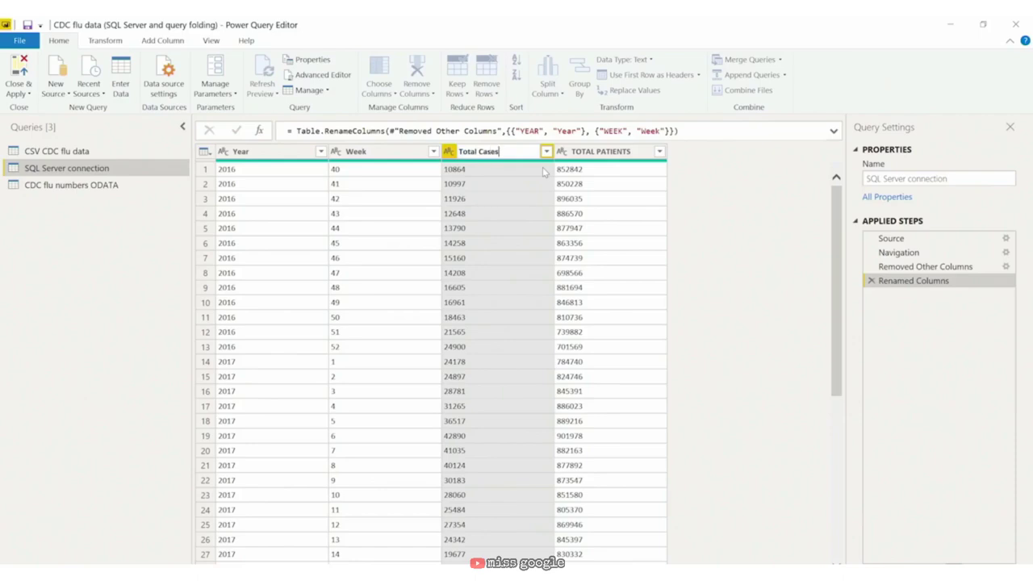
{"action": "key", "text": "Return"}
{"action": "left_click", "coordinate": [601, 152]}
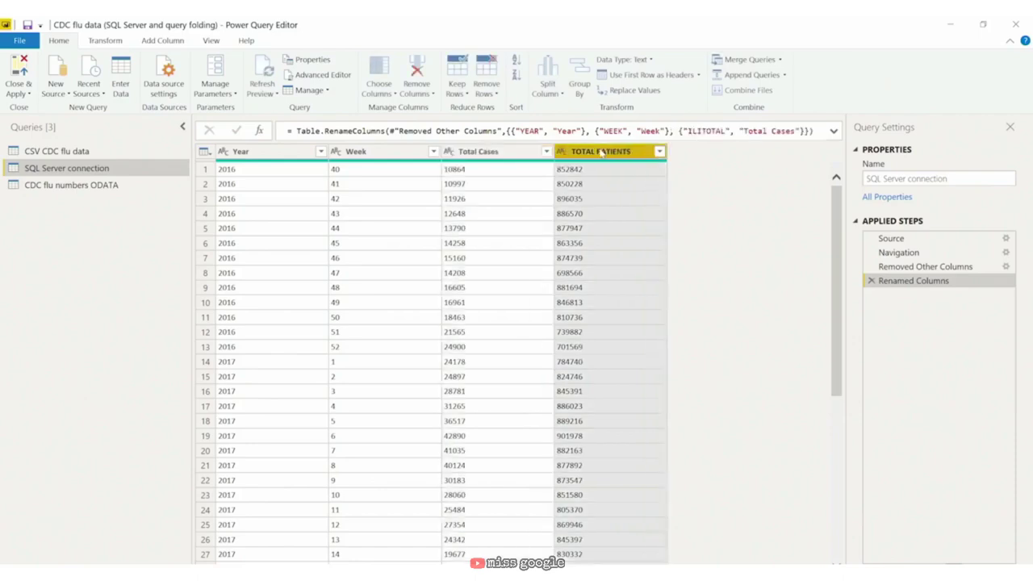
{"action": "double_click", "coordinate": [604, 152]}
{"action": "type", "text": "Total Patients"}
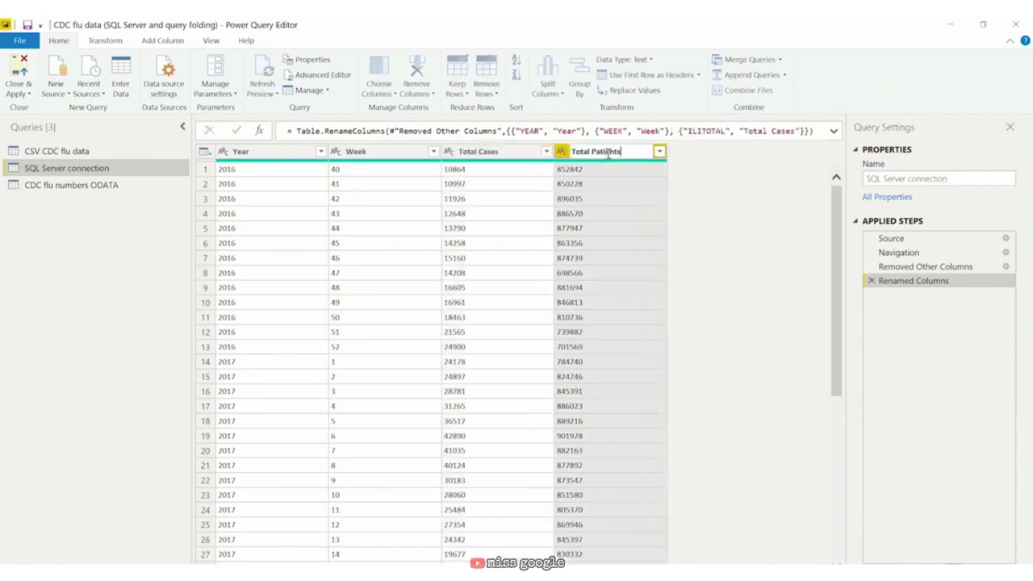
{"action": "key", "text": "Return"}
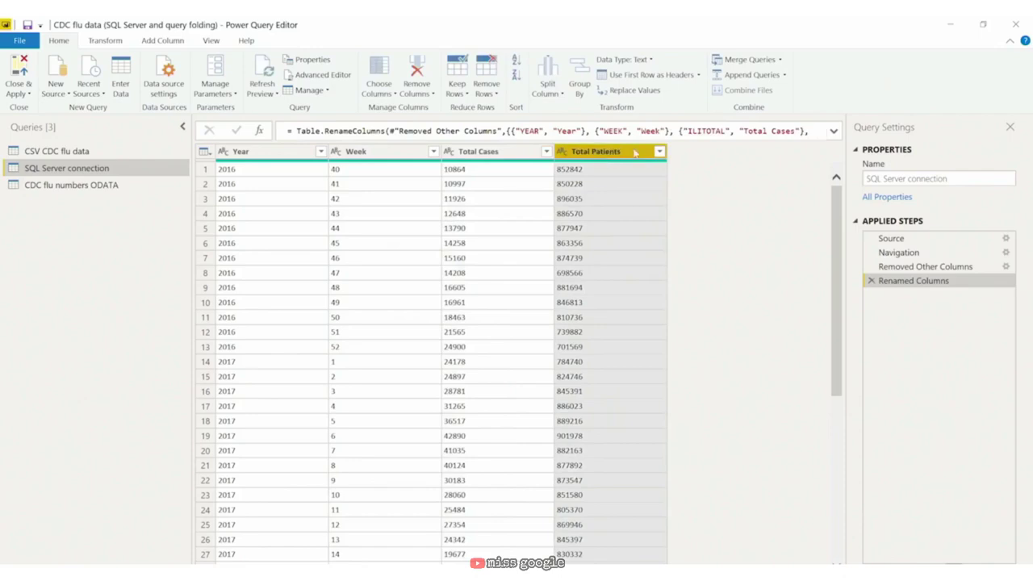
{"action": "right_click", "coordinate": [906, 284]}
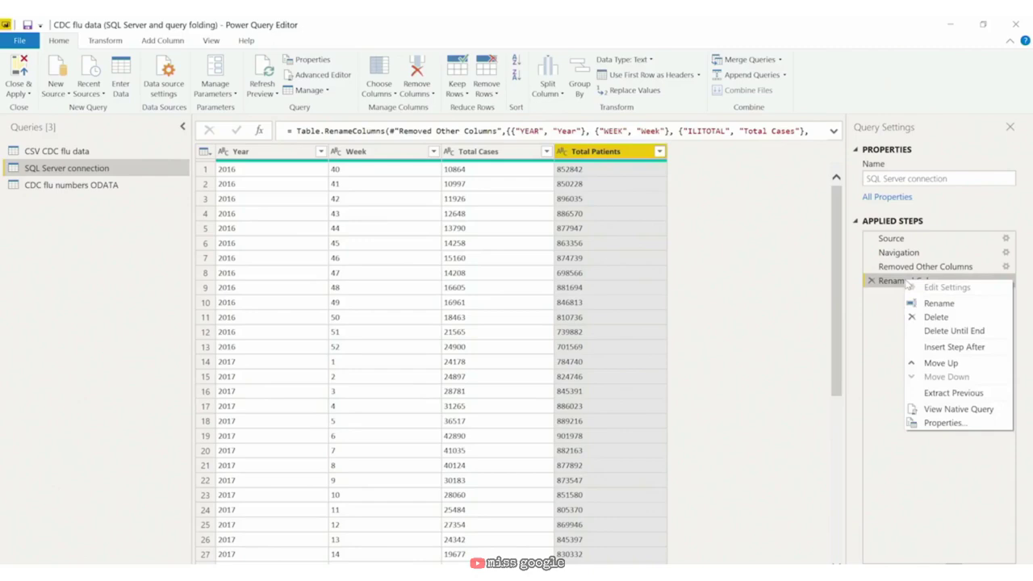
{"action": "left_click", "coordinate": [283, 160]}
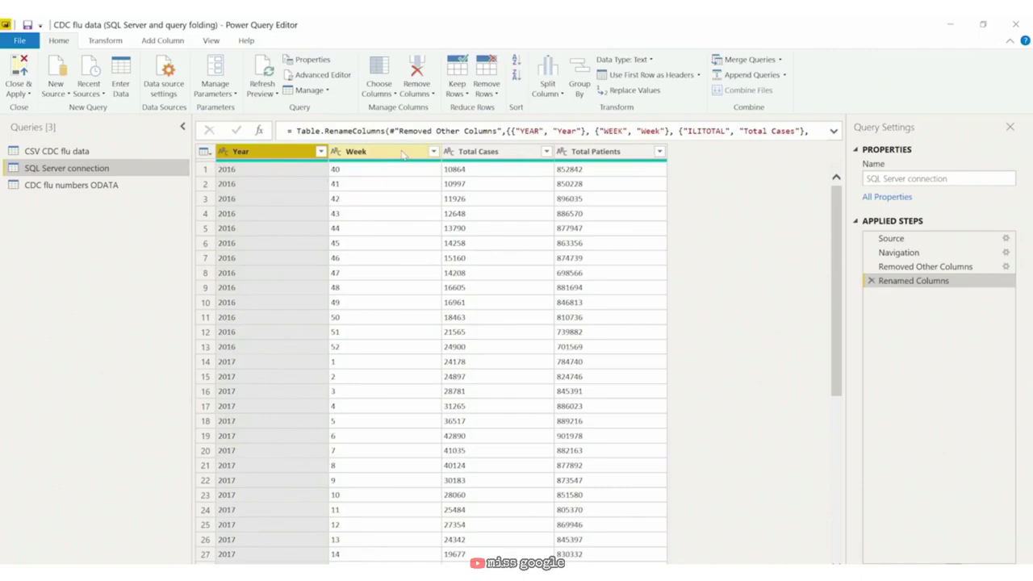
{"action": "left_click", "coordinate": [403, 154], "text": "ctrl"}
{"action": "right_click", "coordinate": [403, 154]}
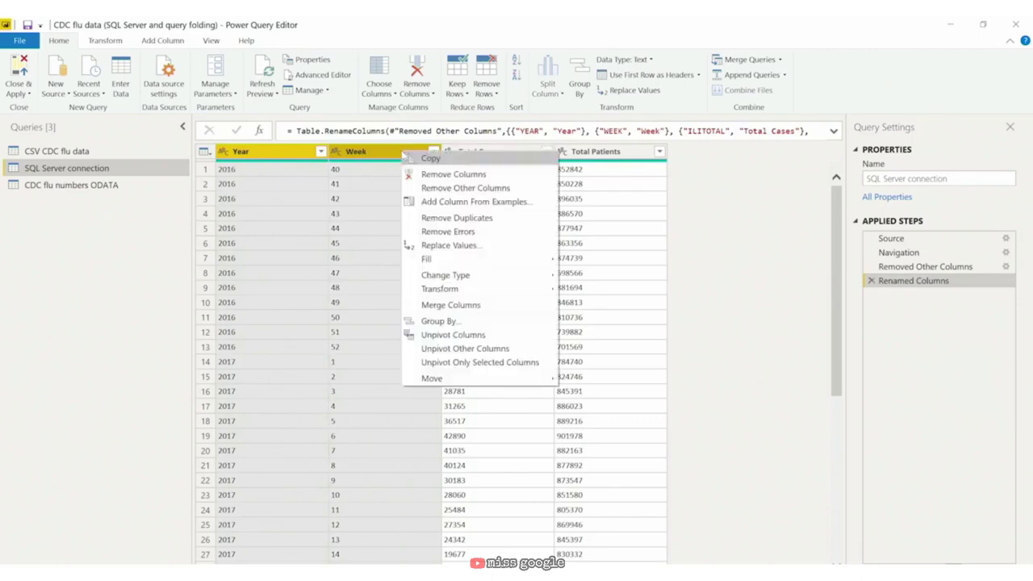
{"action": "left_click", "coordinate": [451, 305]}
{"action": "left_click", "coordinate": [330, 301]}
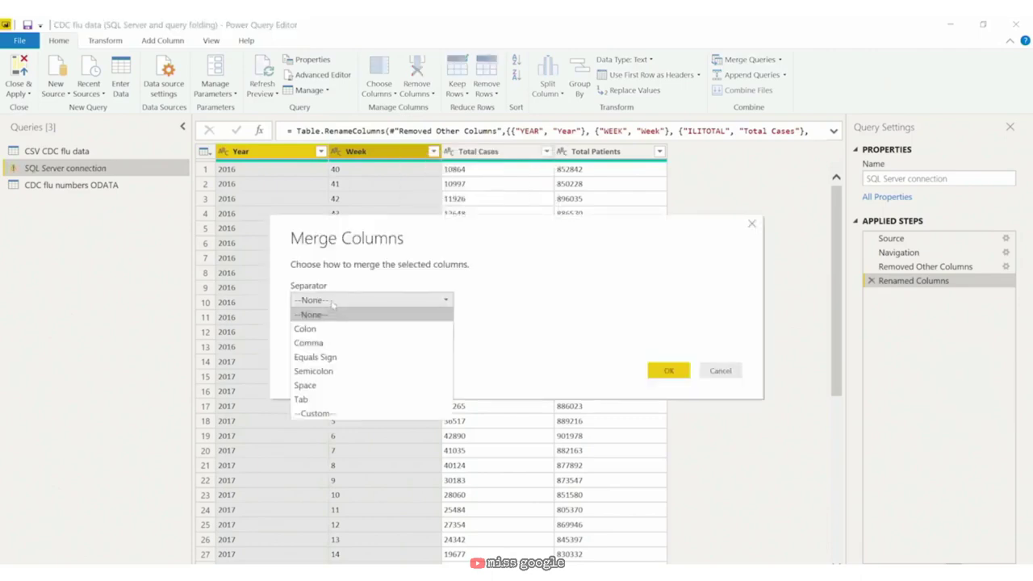
{"action": "left_click", "coordinate": [353, 413]}
{"action": "left_click", "coordinate": [353, 319]}
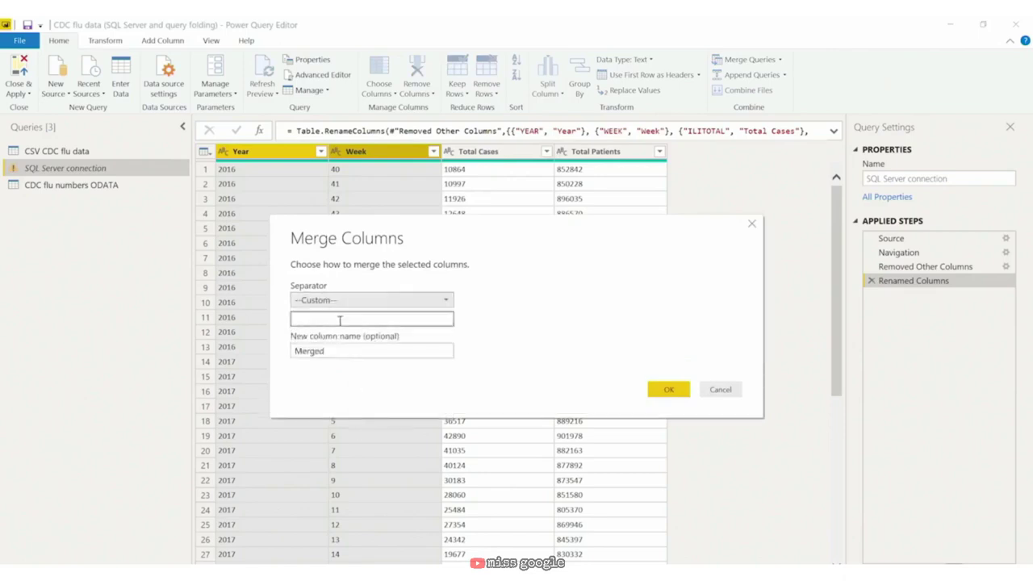
{"action": "type", "text": "-"}
{"action": "left_click", "coordinate": [347, 351]}
{"action": "double_click", "coordinate": [345, 350]}
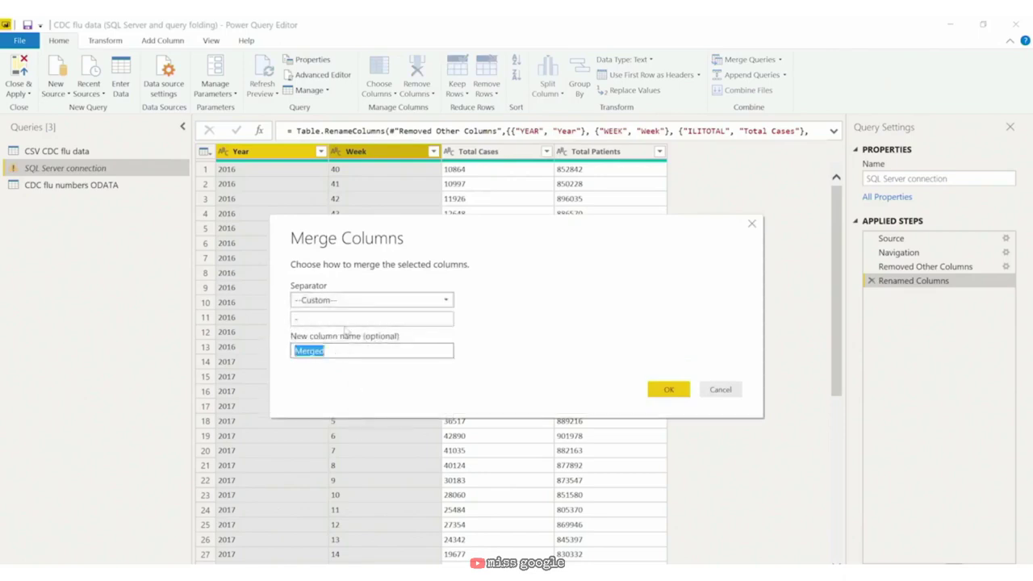
{"action": "type", "text": "Date"}
{"action": "key", "text": "Return"}
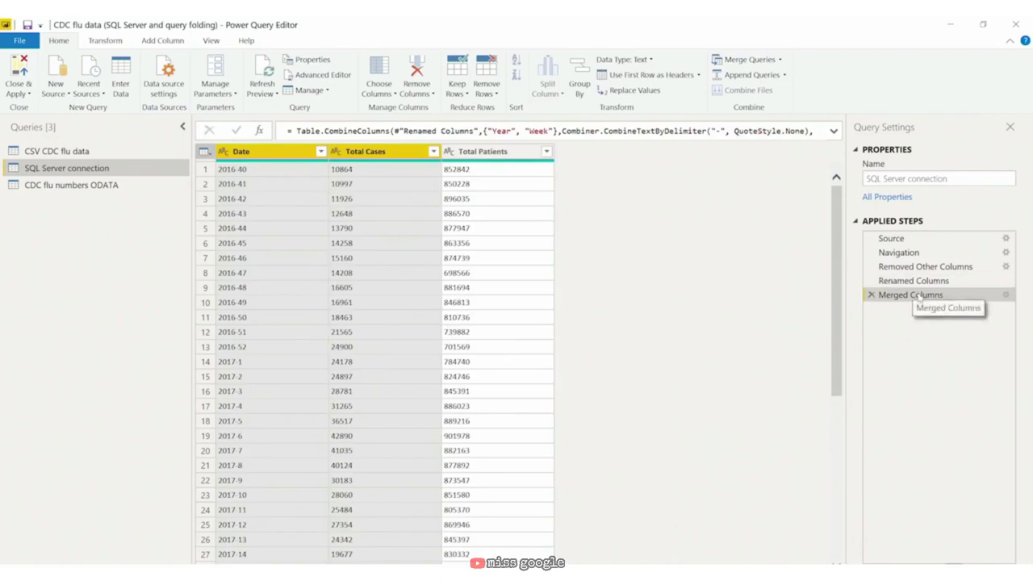
{"action": "right_click", "coordinate": [918, 298]}
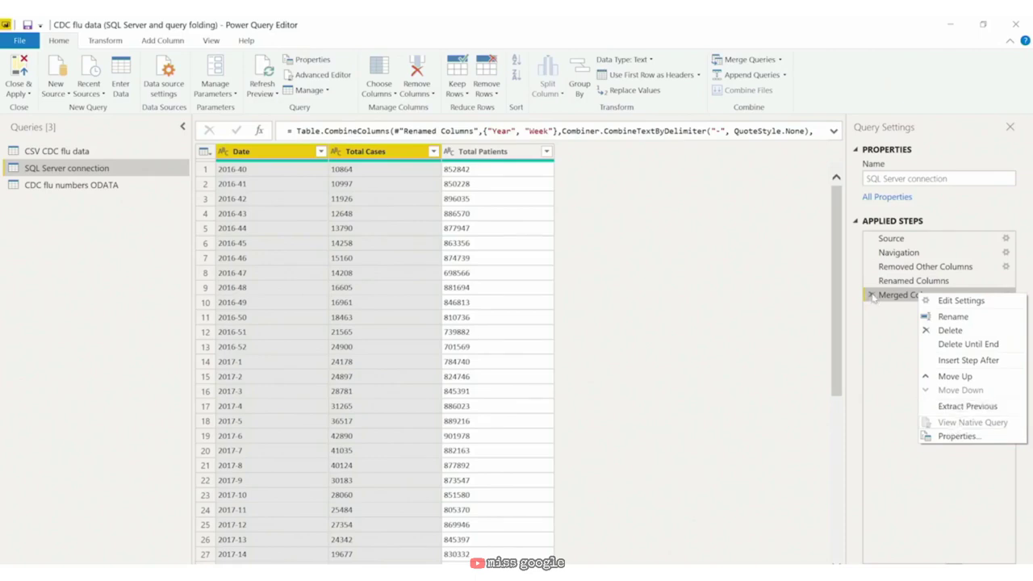
{"action": "left_click", "coordinate": [872, 295]}
{"action": "left_click", "coordinate": [871, 296]}
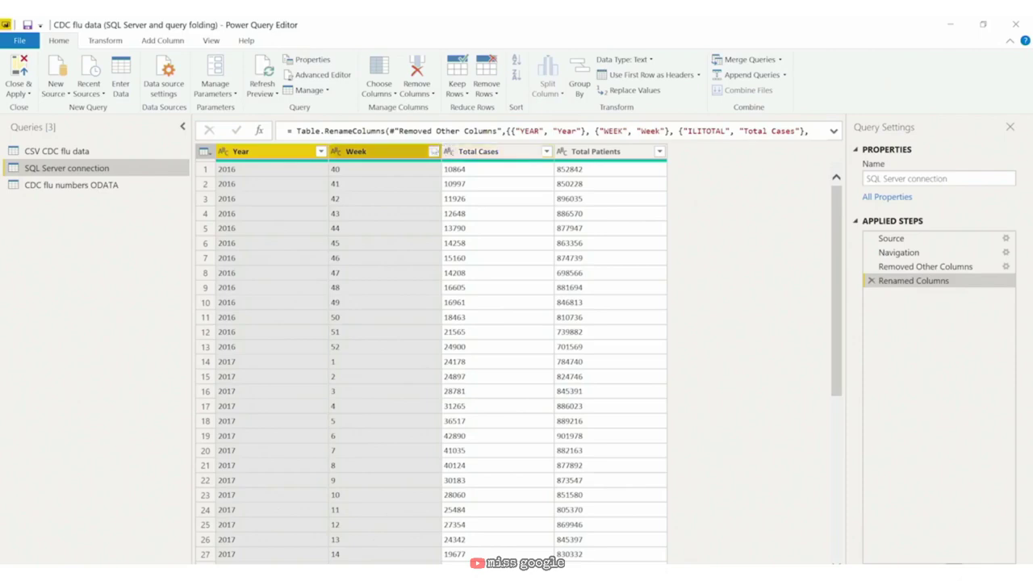
Step: Replace the value 41 with 60 in the Week column
{"action": "right_click", "coordinate": [433, 156]}
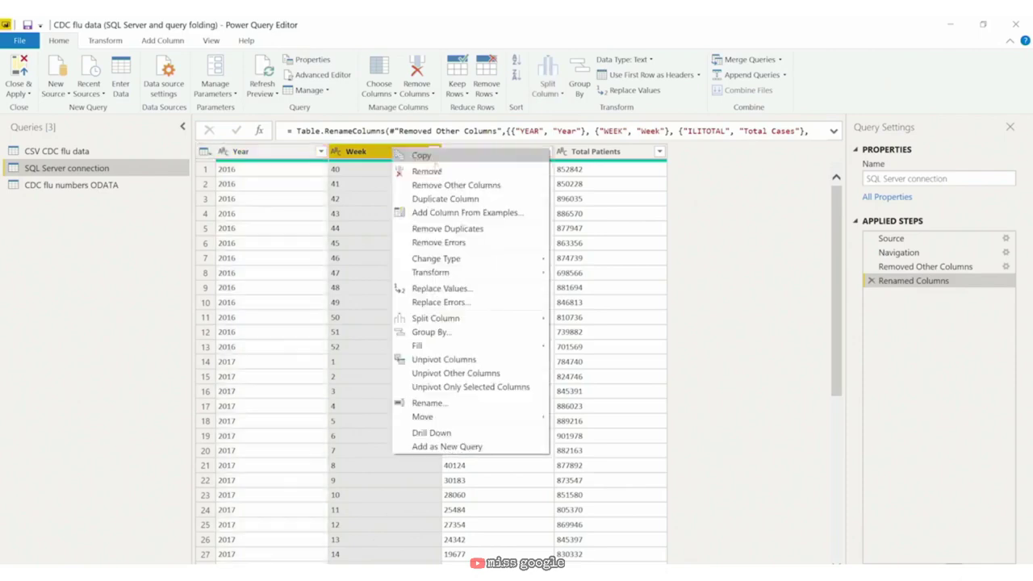
{"action": "left_click", "coordinate": [440, 288]}
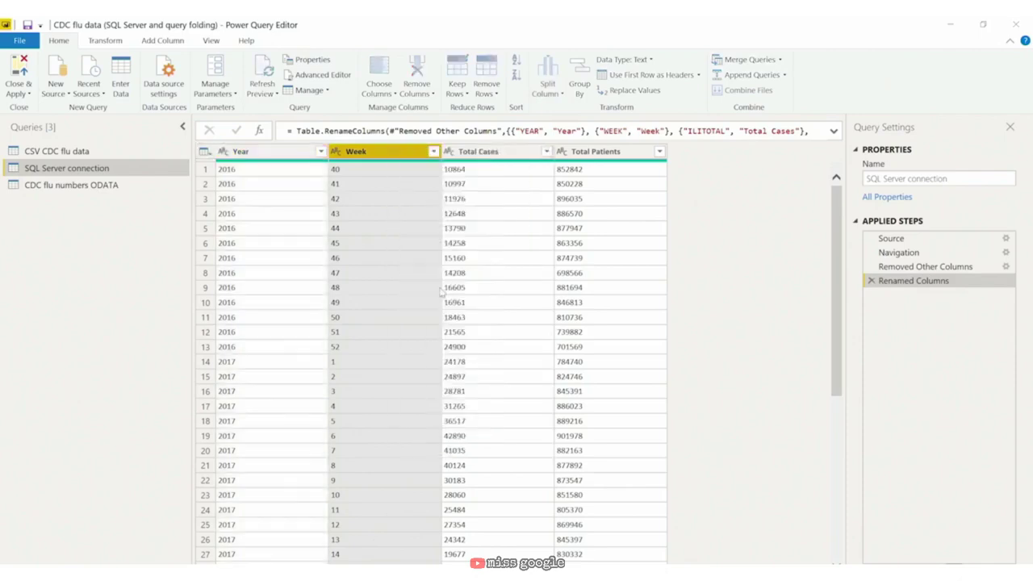
{"action": "type", "text": "41"}
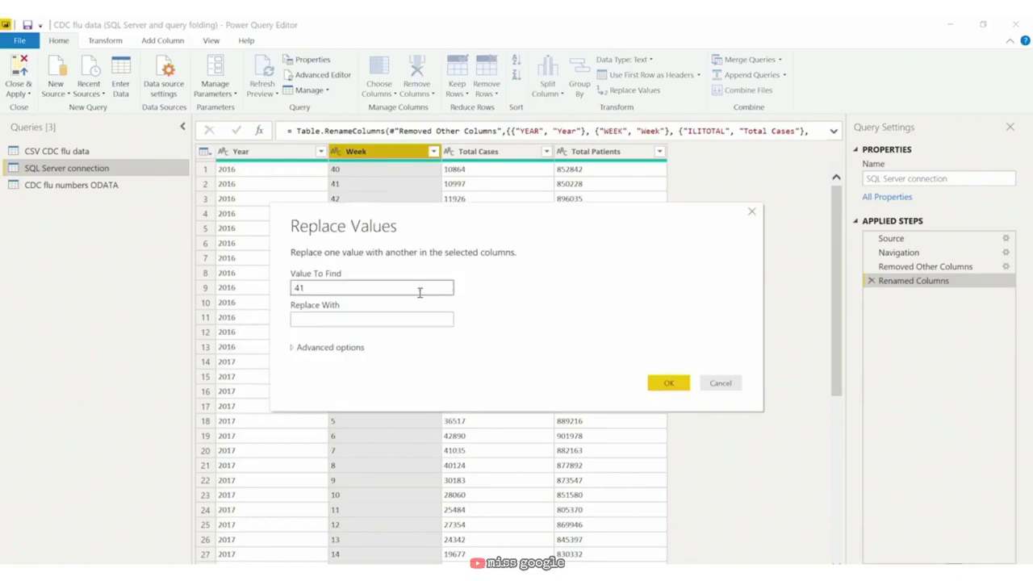
{"action": "left_click", "coordinate": [327, 320]}
{"action": "type", "text": "60"}
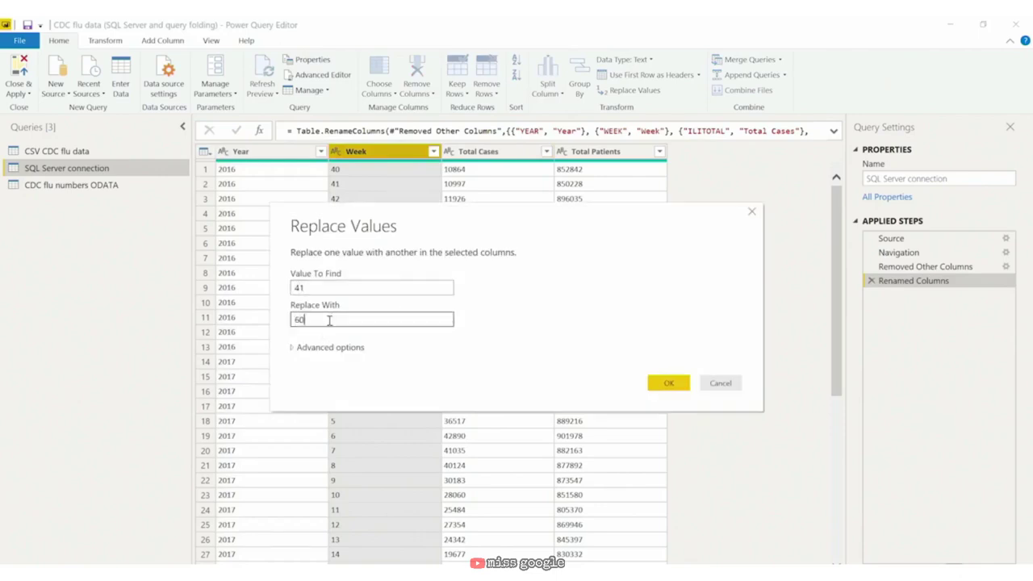
{"action": "left_click", "coordinate": [669, 383]}
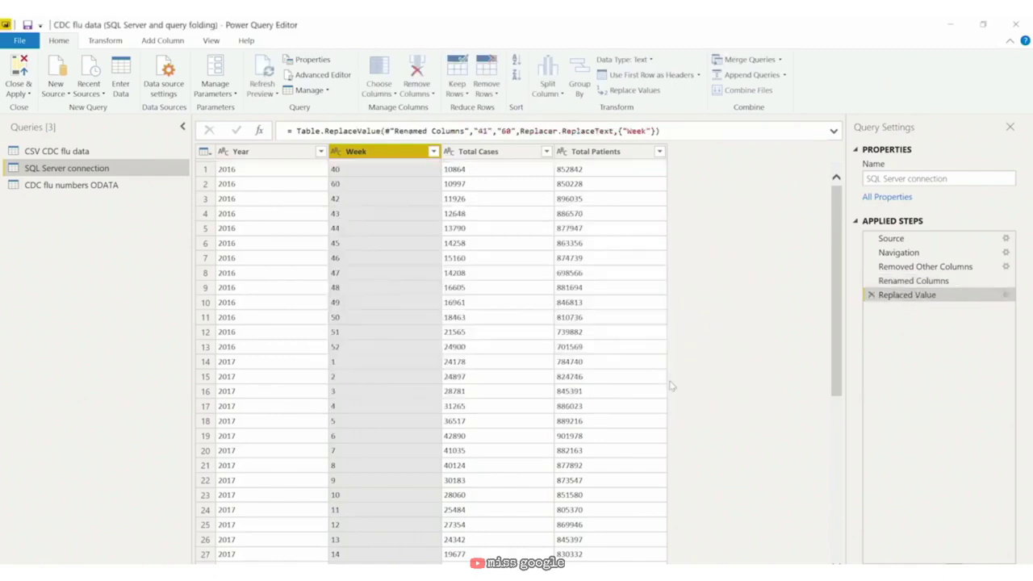
Step: Delete the Replaced Value step so Week shows 41 again, then open the Year filter
{"action": "right_click", "coordinate": [938, 296]}
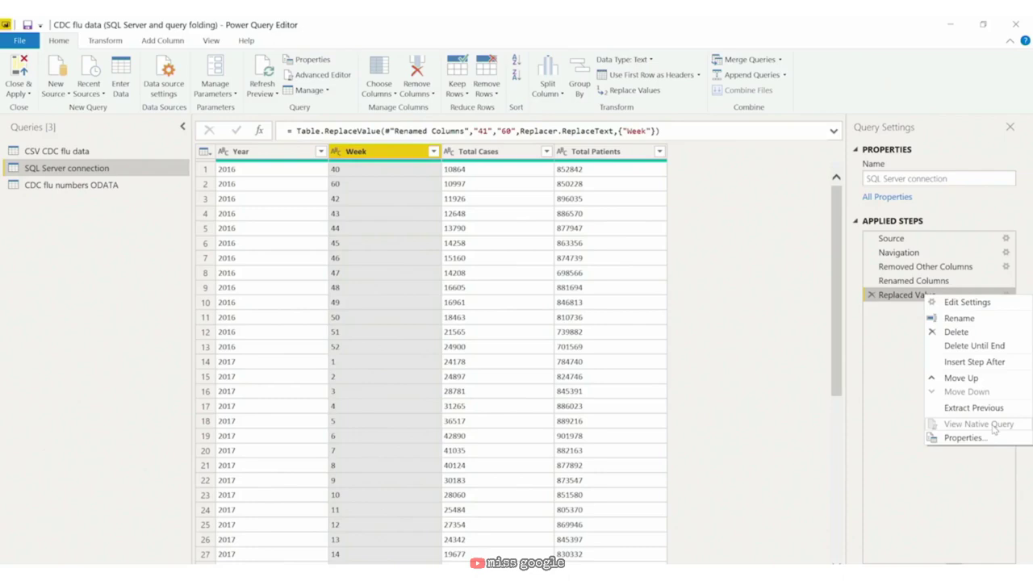
{"action": "left_click", "coordinate": [957, 331]}
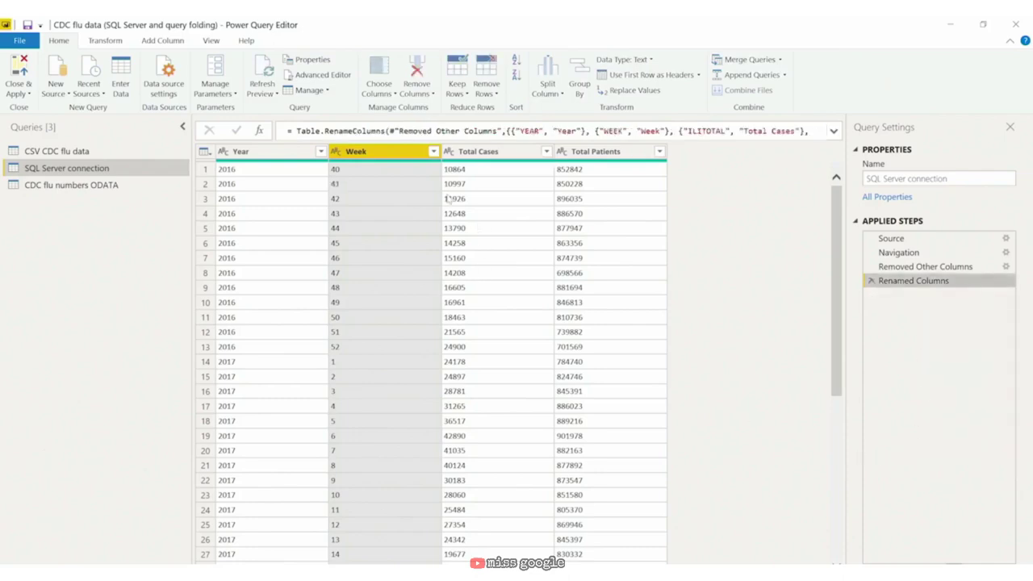
{"action": "left_click", "coordinate": [320, 151]}
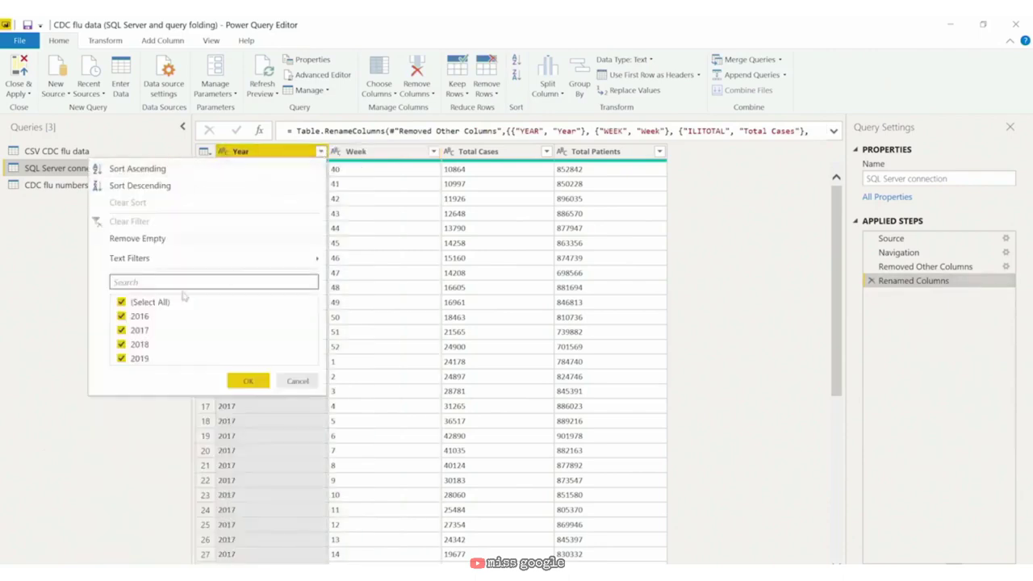
Step: Filter the Year column to keep only 2019 rows
{"action": "left_click", "coordinate": [120, 301]}
{"action": "left_click", "coordinate": [121, 359]}
{"action": "left_click", "coordinate": [244, 382]}
{"action": "scroll", "coordinate": [839, 322], "scroll_direction": "down", "scroll_amount": 2}
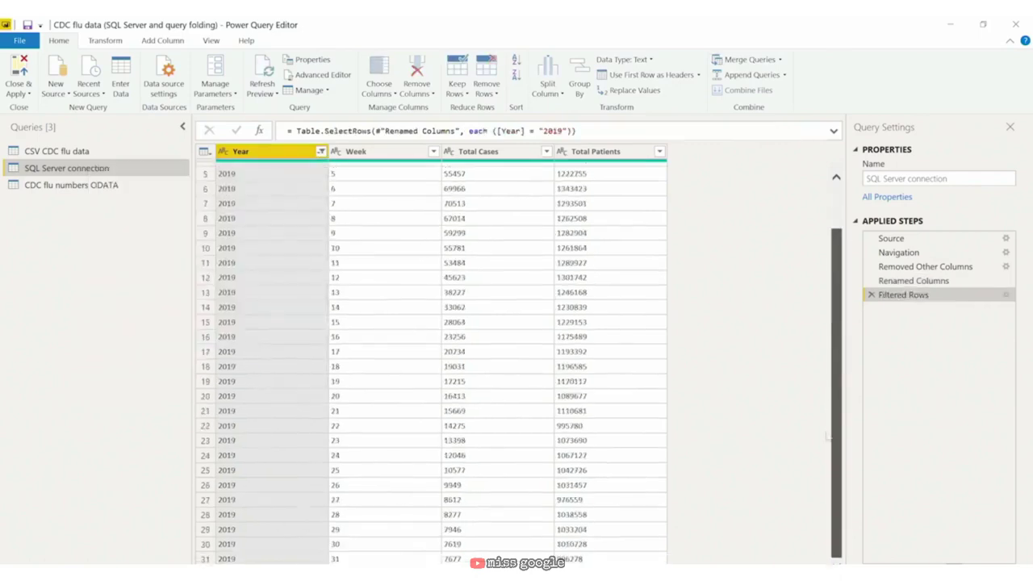
{"action": "scroll", "coordinate": [825, 455], "scroll_direction": "up", "scroll_amount": 2}
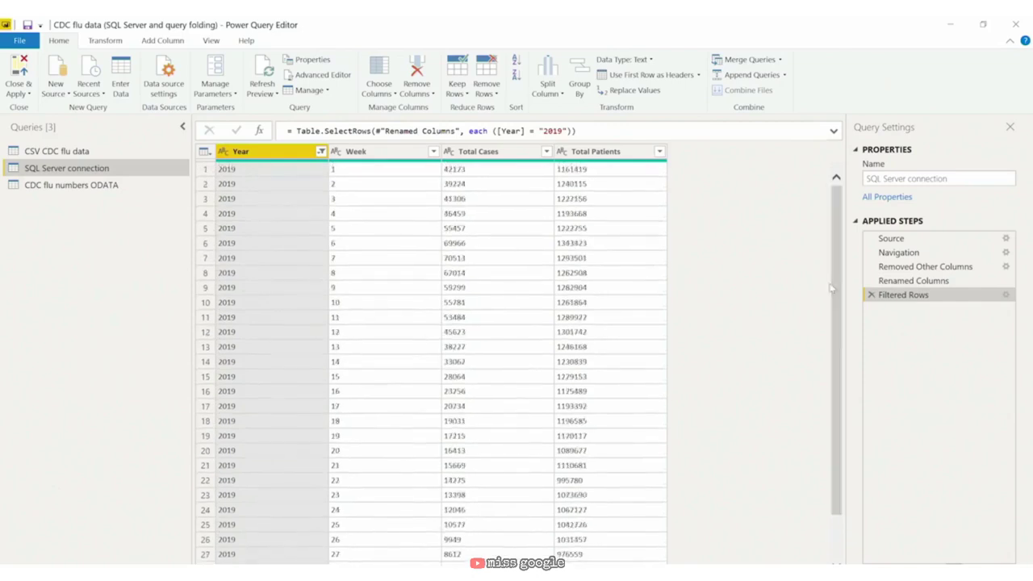
Step: Try and discard a duplicate removal on Week, then view Filtered Rows' native query
{"action": "left_click", "coordinate": [387, 151]}
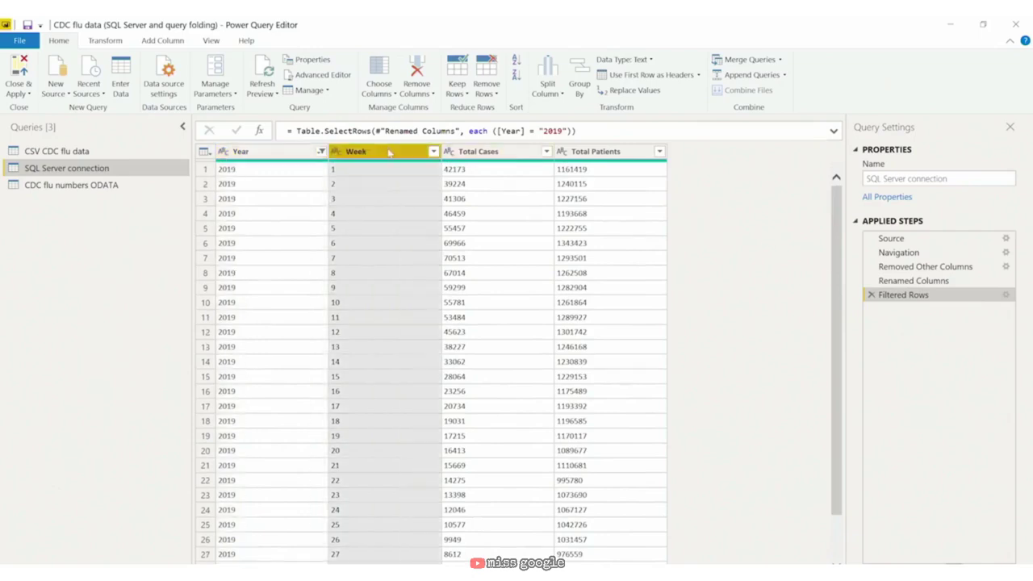
{"action": "right_click", "coordinate": [388, 153]}
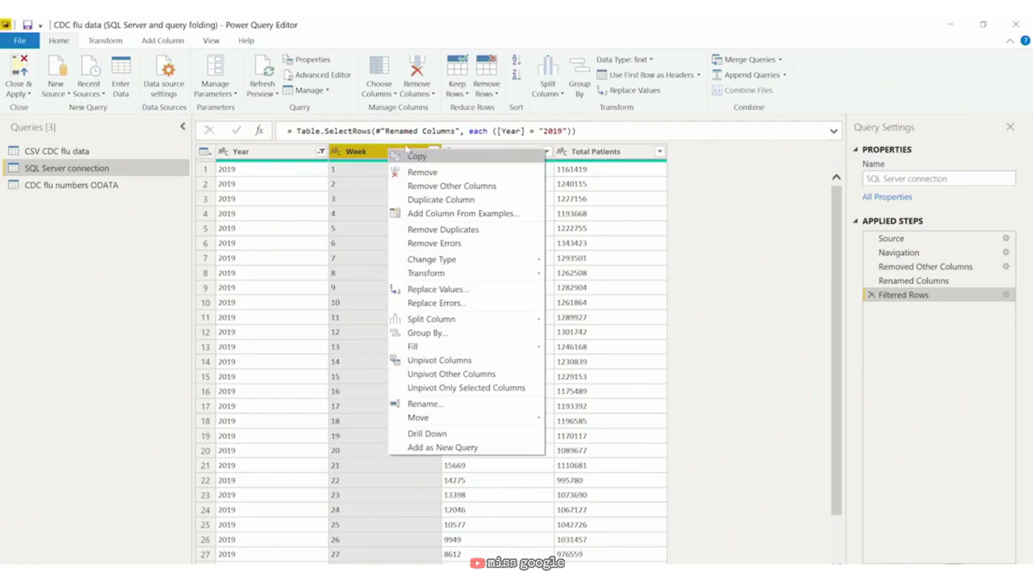
{"action": "left_click", "coordinate": [439, 230]}
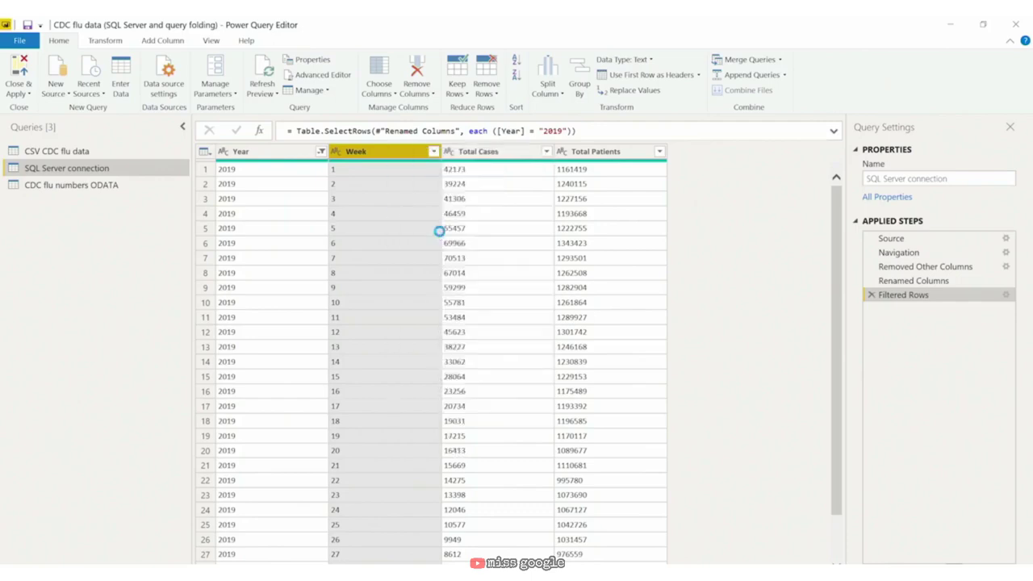
{"action": "right_click", "coordinate": [923, 313]}
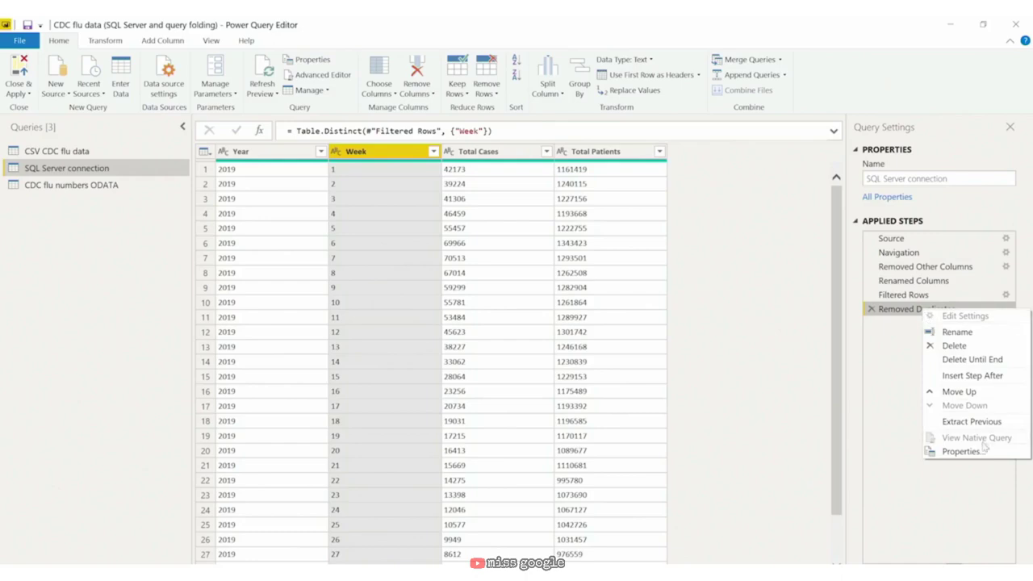
{"action": "left_click", "coordinate": [872, 311]}
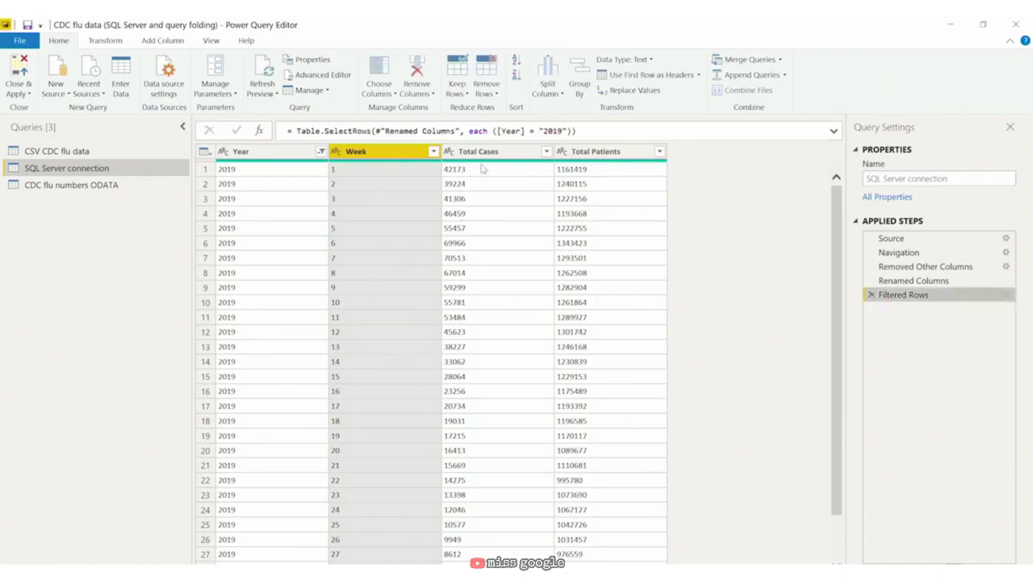
{"action": "right_click", "coordinate": [902, 296]}
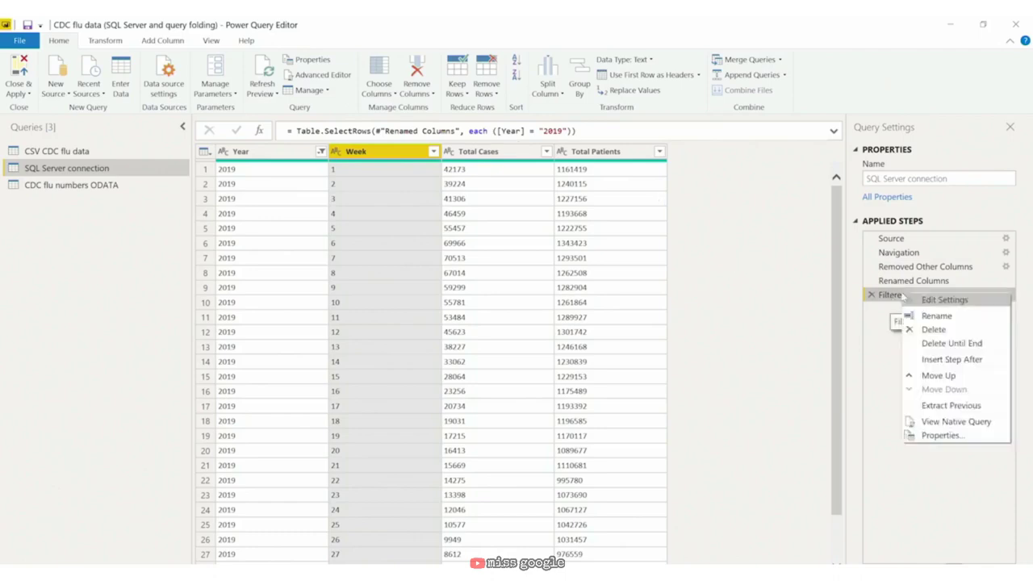
{"action": "left_click", "coordinate": [963, 422]}
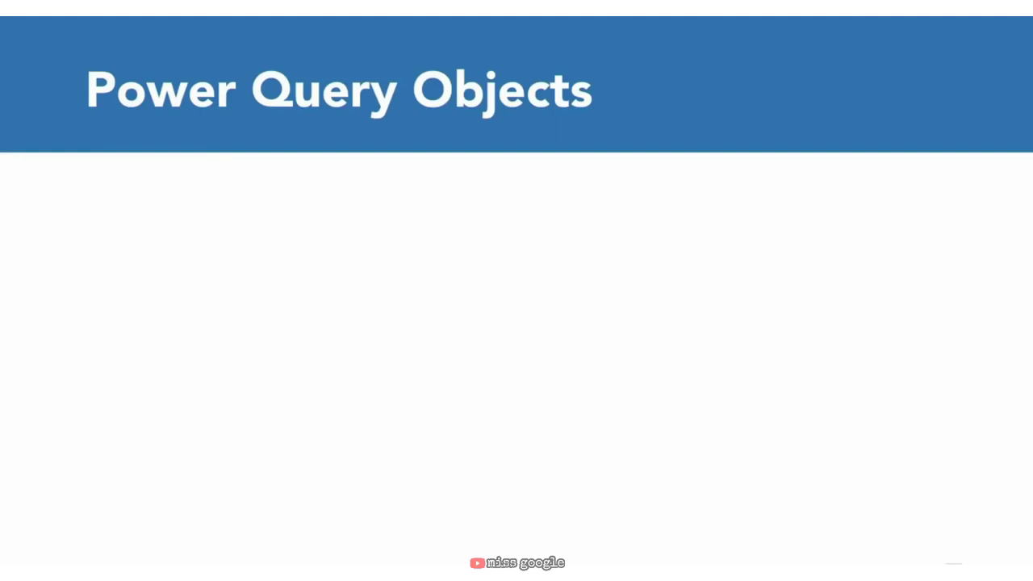
Step: Advance the slide to reveal Tables, Lists, Records, Values, Binaries, Functions and Errors
{"action": "key", "text": "Right"}
{"action": "key", "text": "Right"}
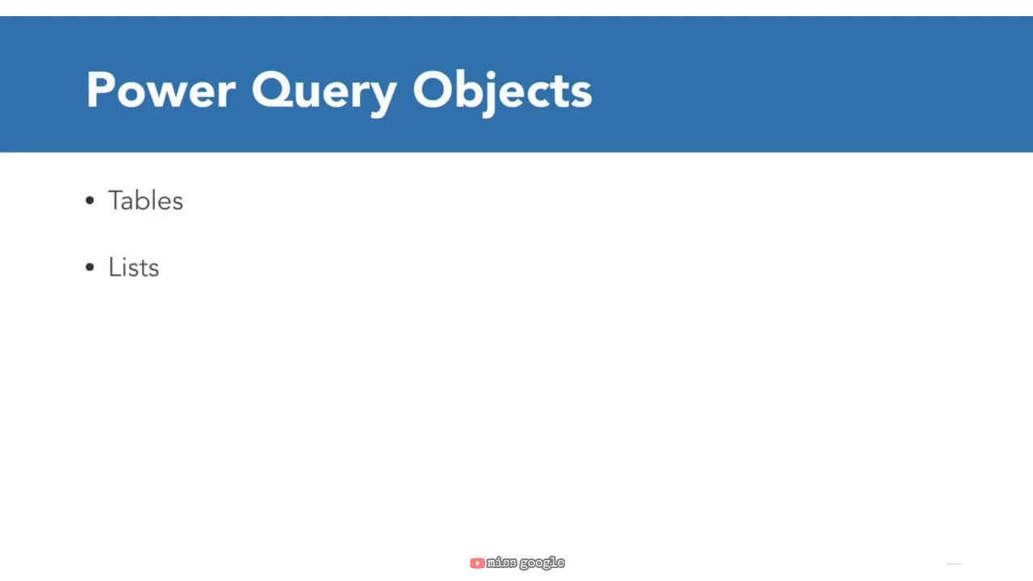
{"action": "key", "text": "Right"}
{"action": "key", "text": "Right"}
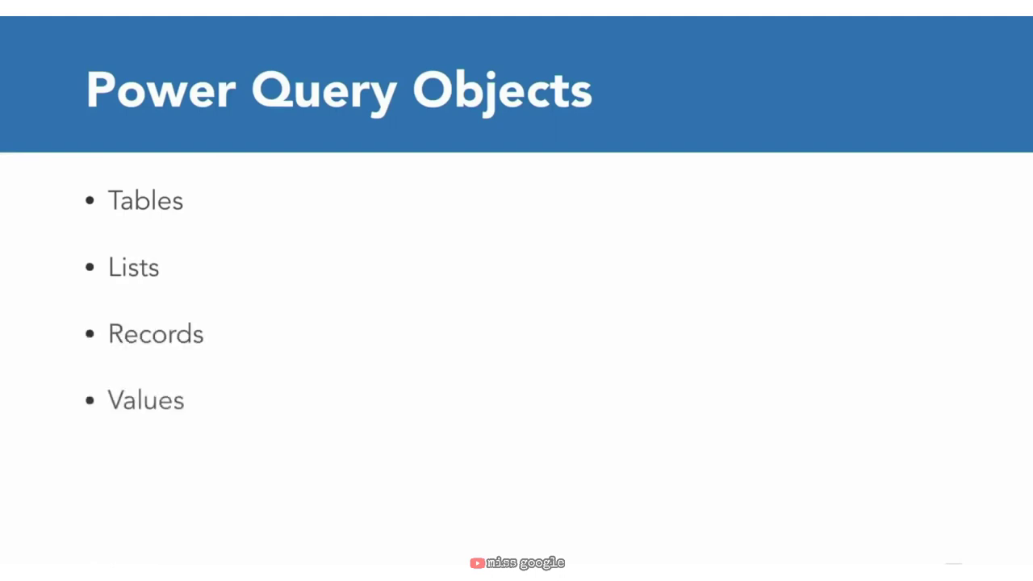
{"action": "key", "text": "Right"}
{"action": "key", "text": "Right"}
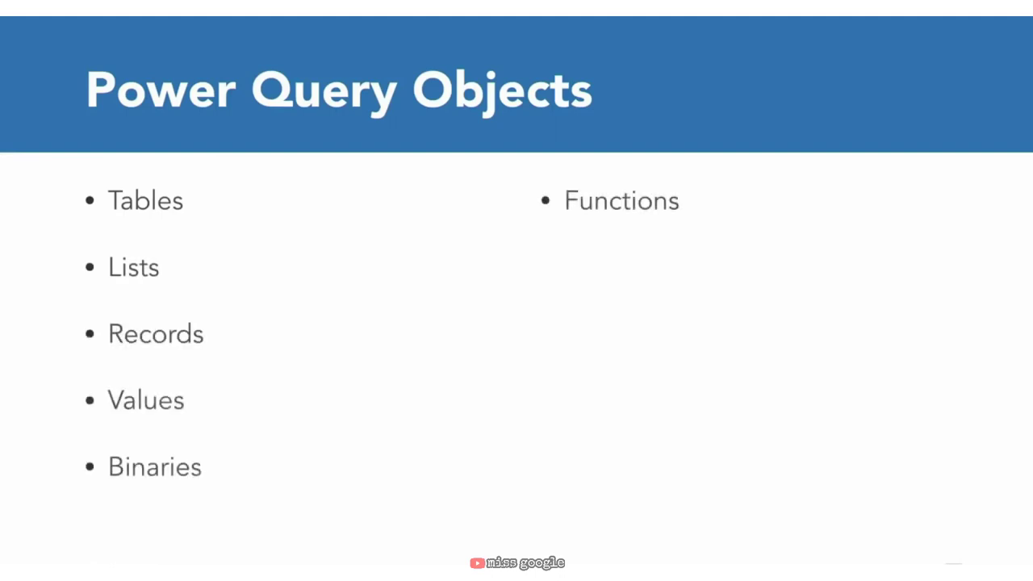
{"action": "key", "text": "Right"}
{"action": "key", "text": "Right"}
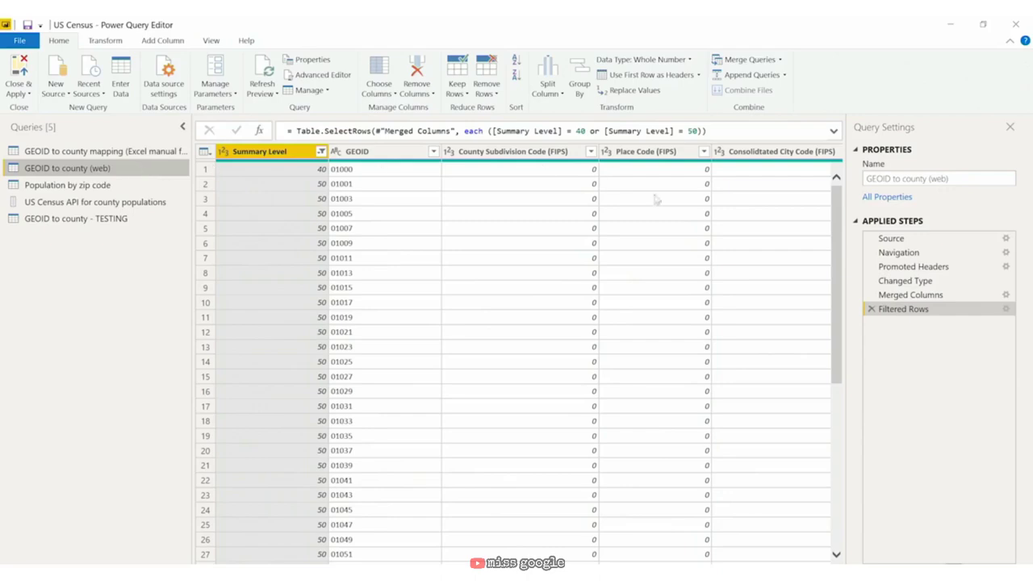
Step: Preview the Navigation table name in GEOID to county (web), then return to its Source step
{"action": "left_click", "coordinate": [917, 240]}
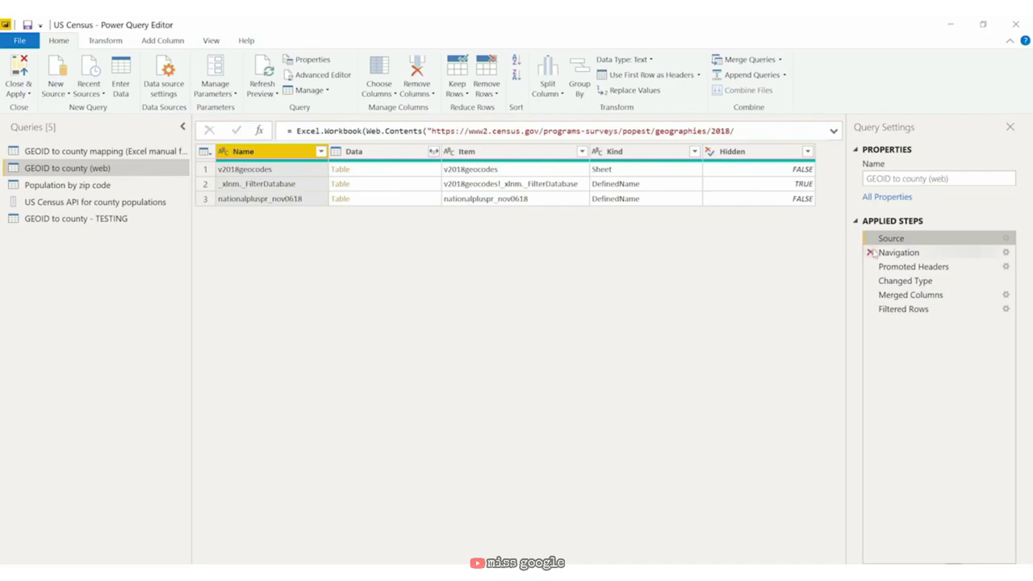
{"action": "left_click", "coordinate": [899, 253]}
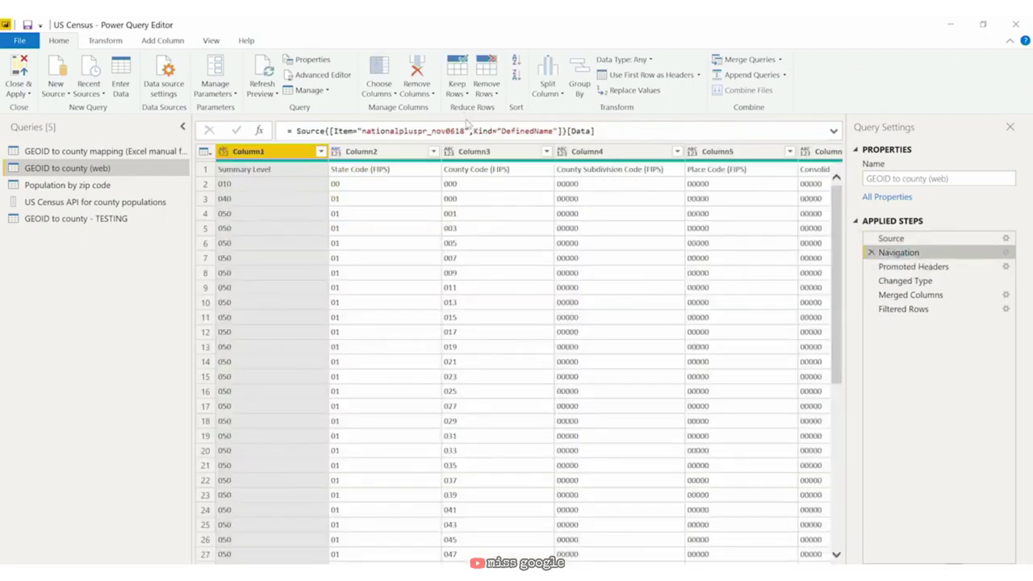
{"action": "left_click_drag", "start_coordinate": [466, 133], "coordinate": [361, 133]}
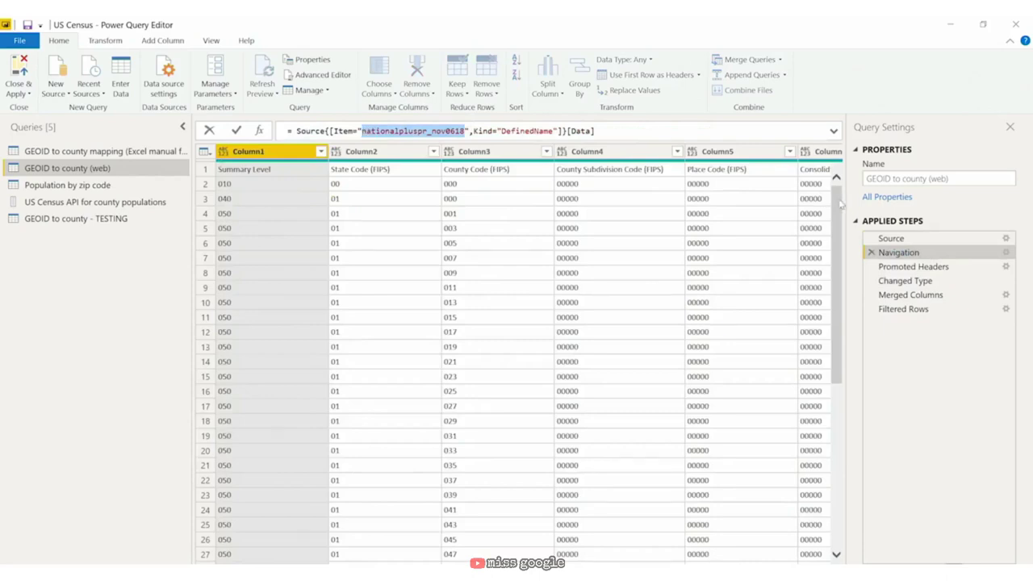
{"action": "left_click", "coordinate": [898, 239]}
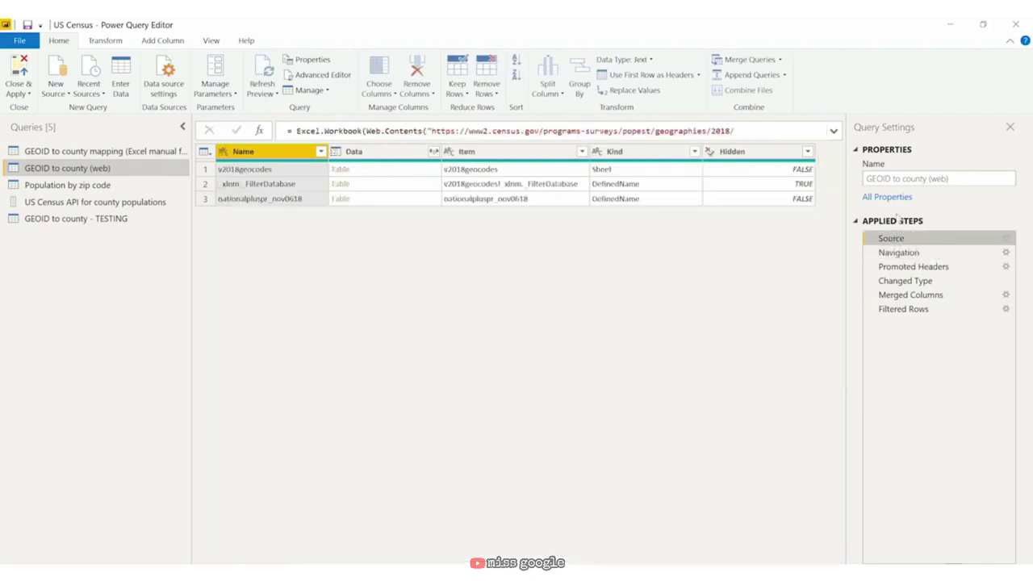
Step: Duplicate GEOID to county (web), rename the copy 'GEOID to county - TESTING with objects', and view its Source
{"action": "right_click", "coordinate": [123, 170]}
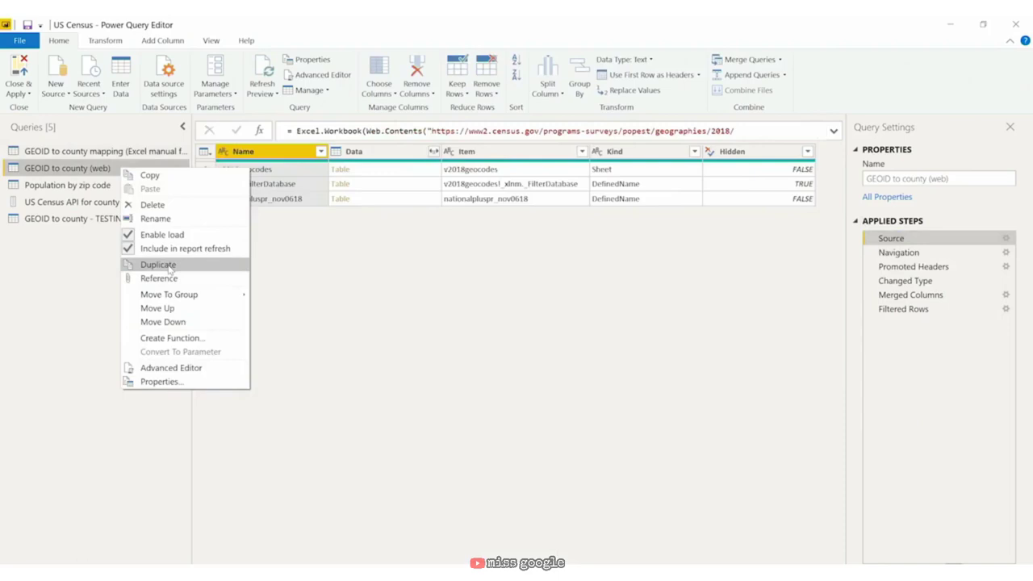
{"action": "left_click", "coordinate": [169, 267]}
{"action": "right_click", "coordinate": [134, 235]}
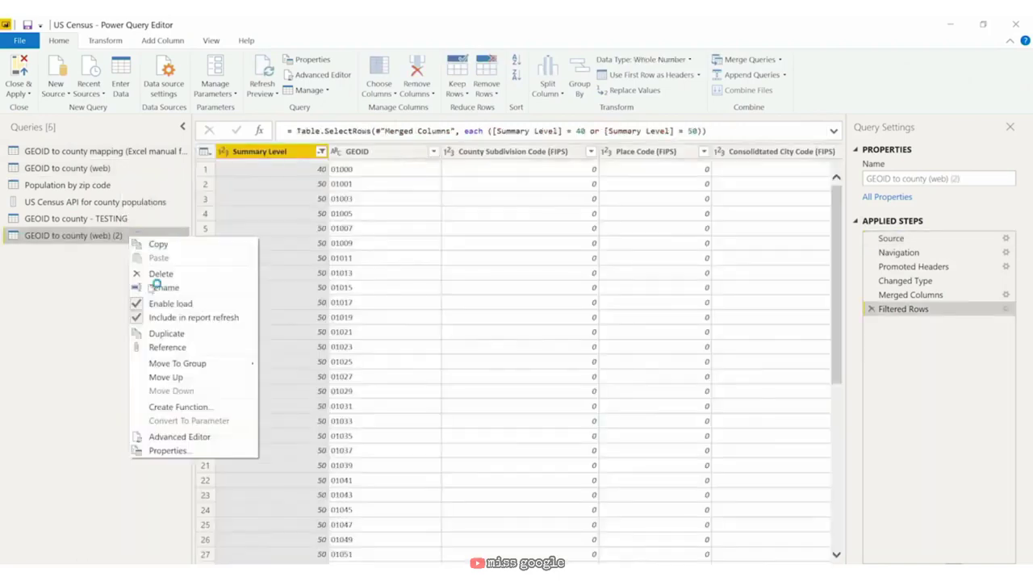
{"action": "left_click", "coordinate": [187, 288]}
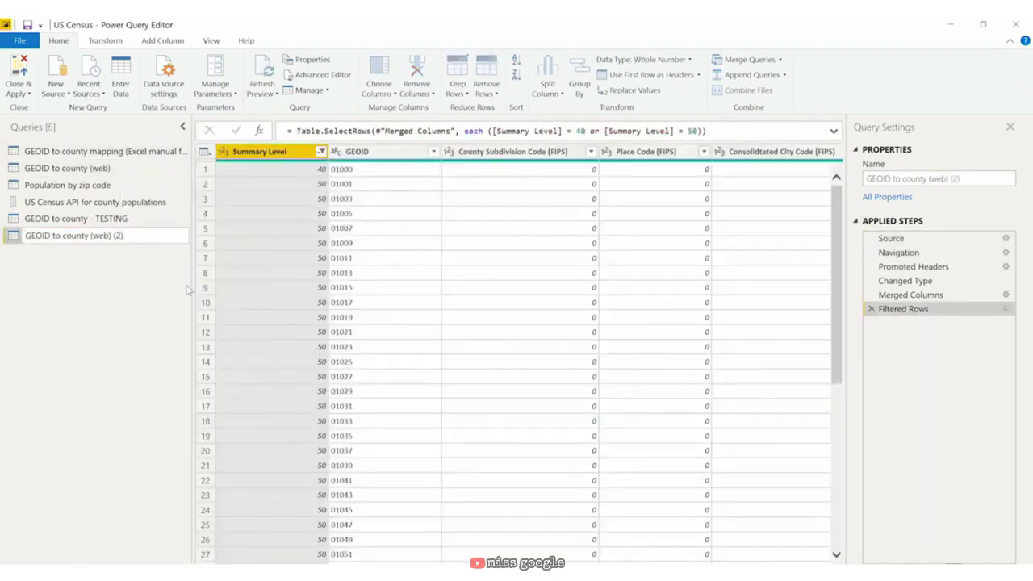
{"action": "key", "text": "BackSpace"}
{"action": "key", "text": "BackSpace"}
{"action": "key", "text": "BackSpace"}
{"action": "key", "text": "BackSpace"}
{"action": "key", "text": "BackSpace"}
{"action": "key", "text": "BackSpace"}
{"action": "key", "text": "BackSpace"}
{"action": "key", "text": "BackSpace"}
{"action": "key", "text": "BackSpace"}
{"action": "key", "text": "BackSpace"}
{"action": "type", "text": "- TESTING with objects"}
{"action": "key", "text": "Return"}
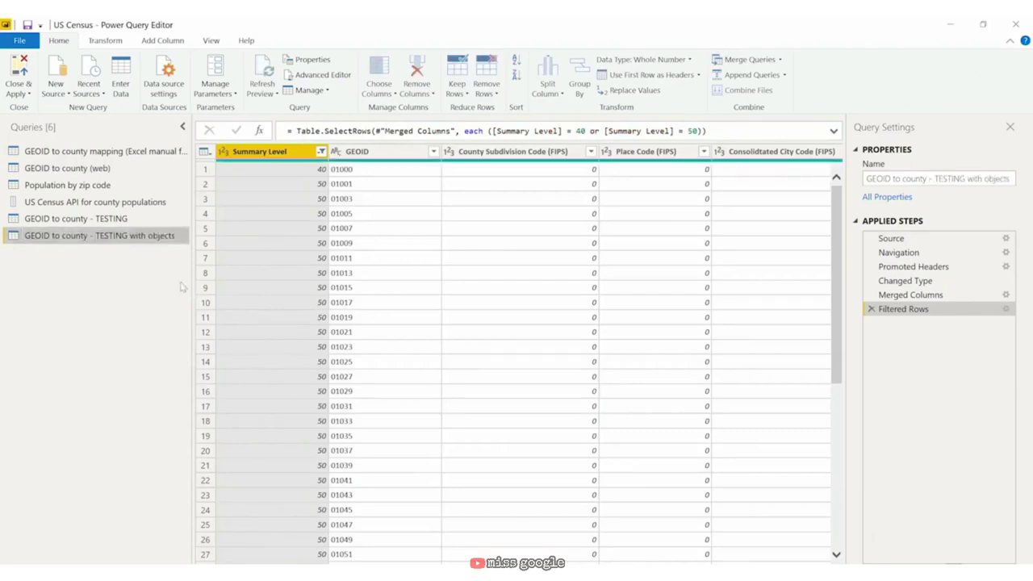
{"action": "left_click", "coordinate": [948, 240]}
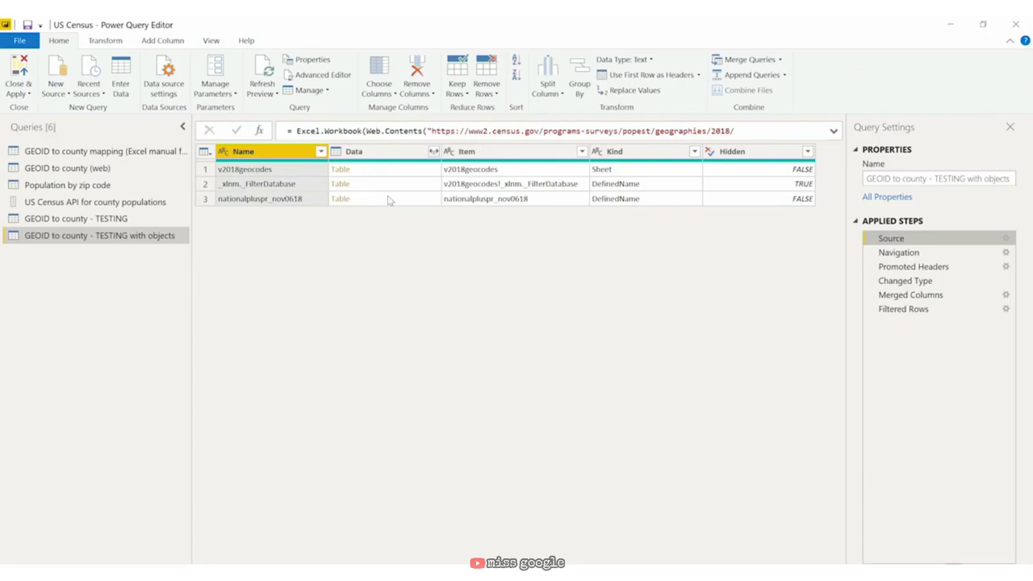
Step: Drill into the nationalpluspr_nov0618 table and confirm creating its navigation step
{"action": "right_click", "coordinate": [376, 200]}
{"action": "left_click", "coordinate": [372, 202]}
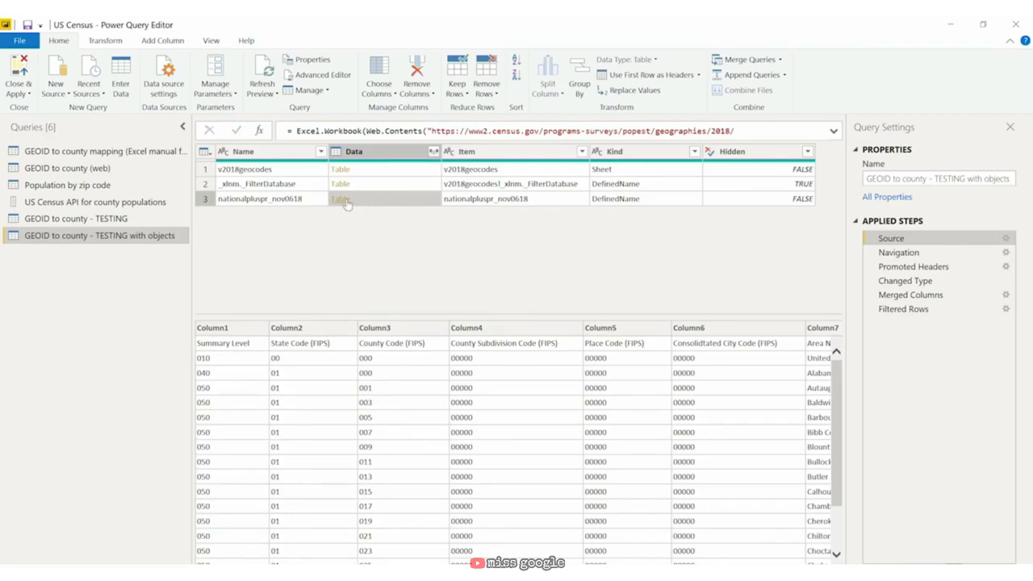
{"action": "left_click", "coordinate": [346, 203]}
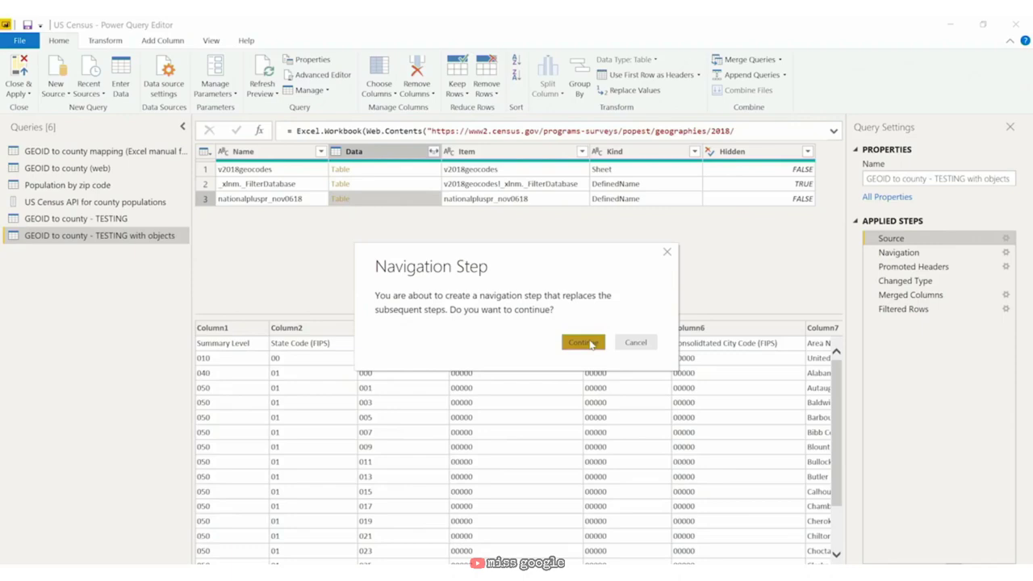
{"action": "left_click", "coordinate": [582, 342]}
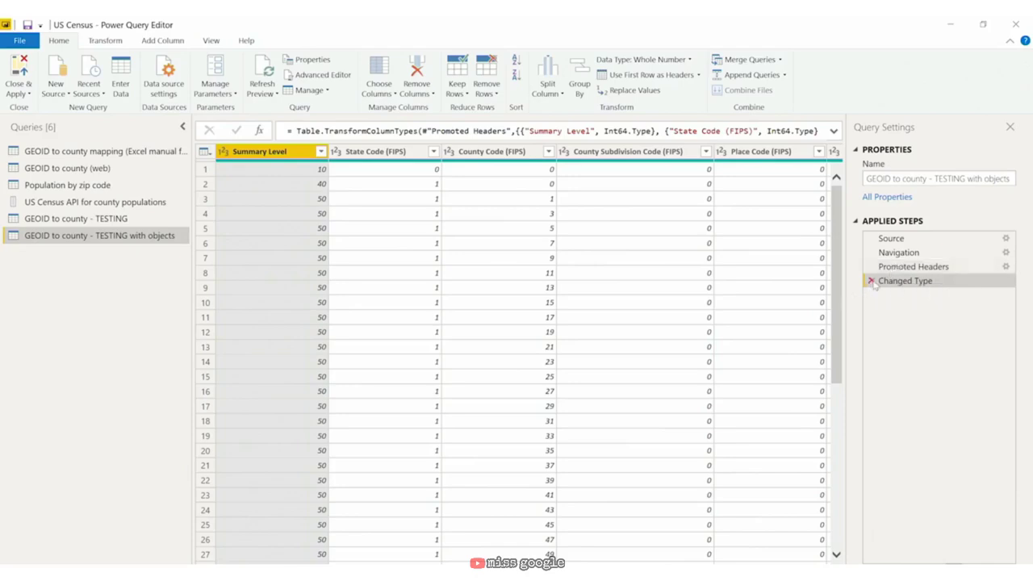
Step: Delete the Changed Type, Promoted Headers and Navigation steps, then open the Data column's expand options
{"action": "left_click", "coordinate": [871, 280]}
{"action": "left_click", "coordinate": [870, 267]}
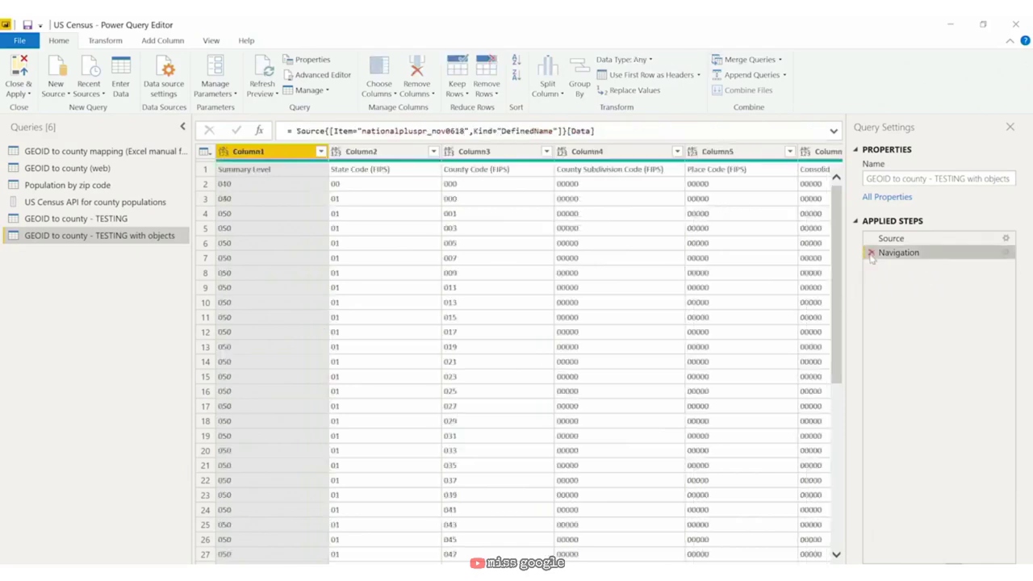
{"action": "left_click", "coordinate": [871, 253]}
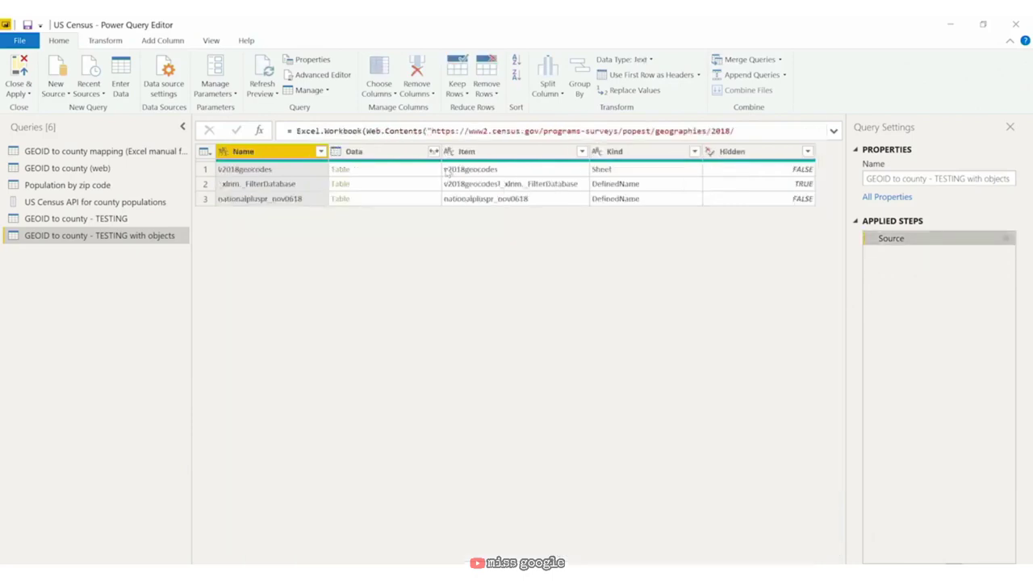
{"action": "left_click", "coordinate": [398, 155]}
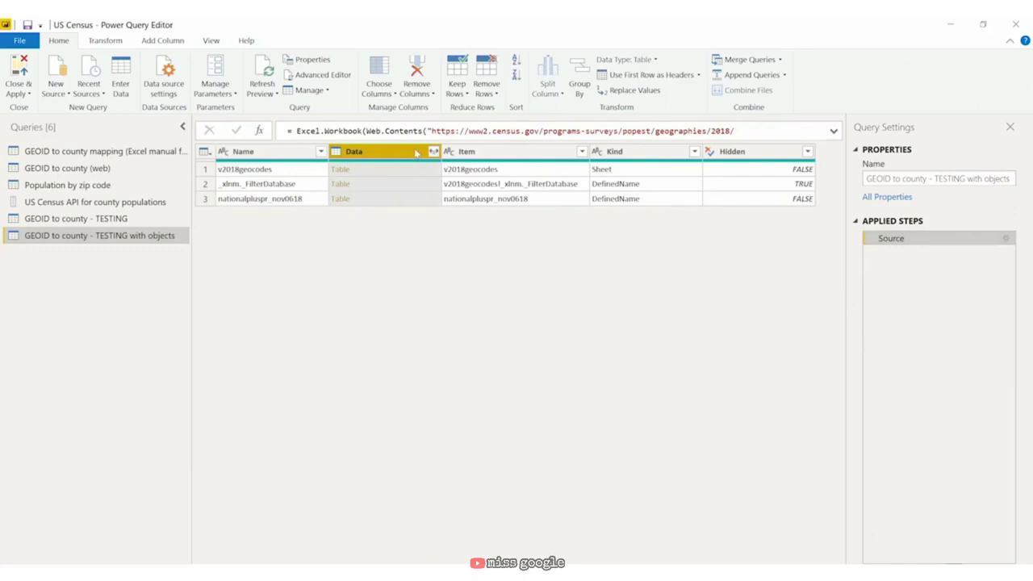
{"action": "left_click", "coordinate": [433, 152]}
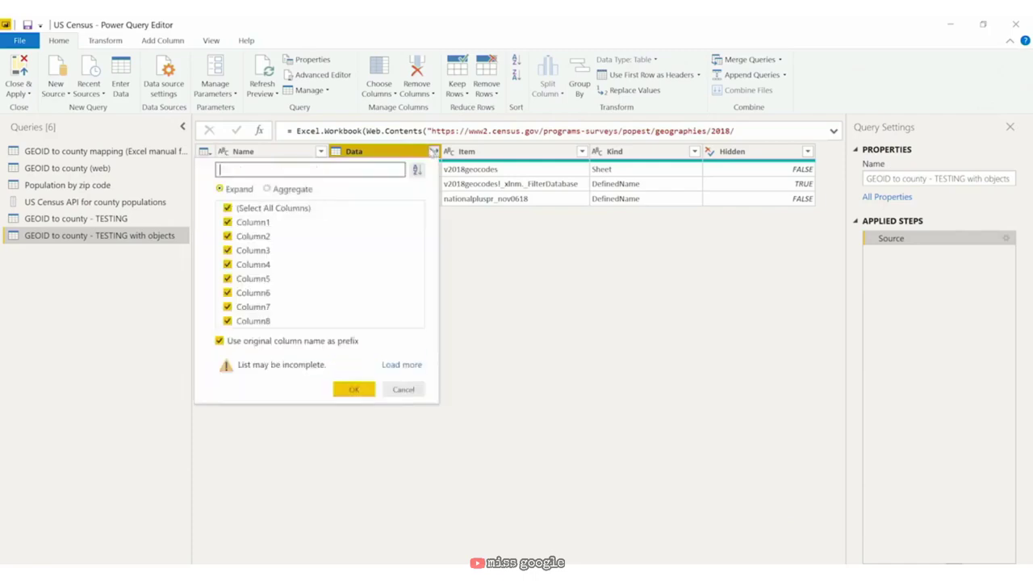
Step: Expand the Data column without original-name prefixes, then load the full list of Name filter values
{"action": "left_click", "coordinate": [219, 342]}
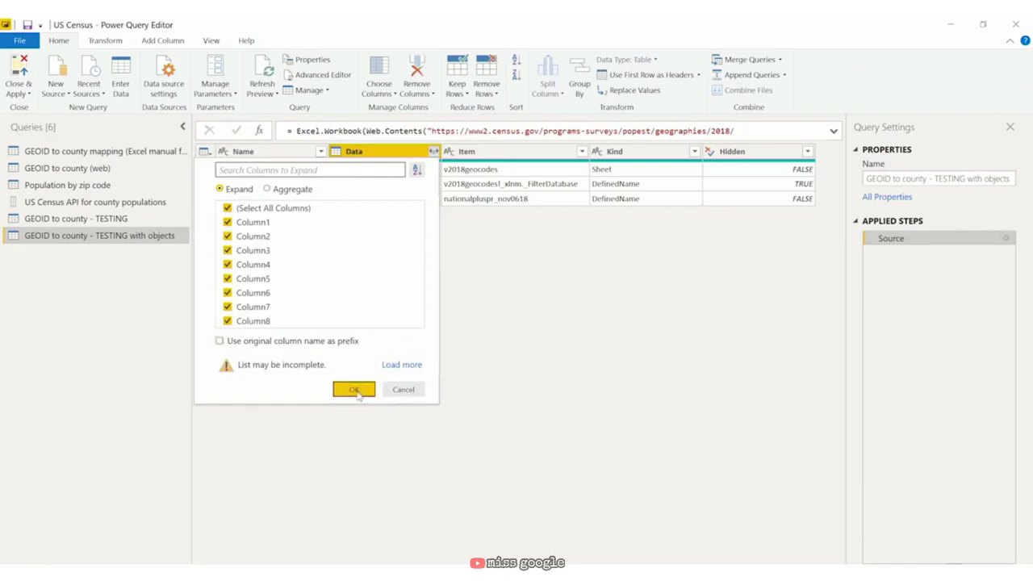
{"action": "left_click", "coordinate": [355, 390]}
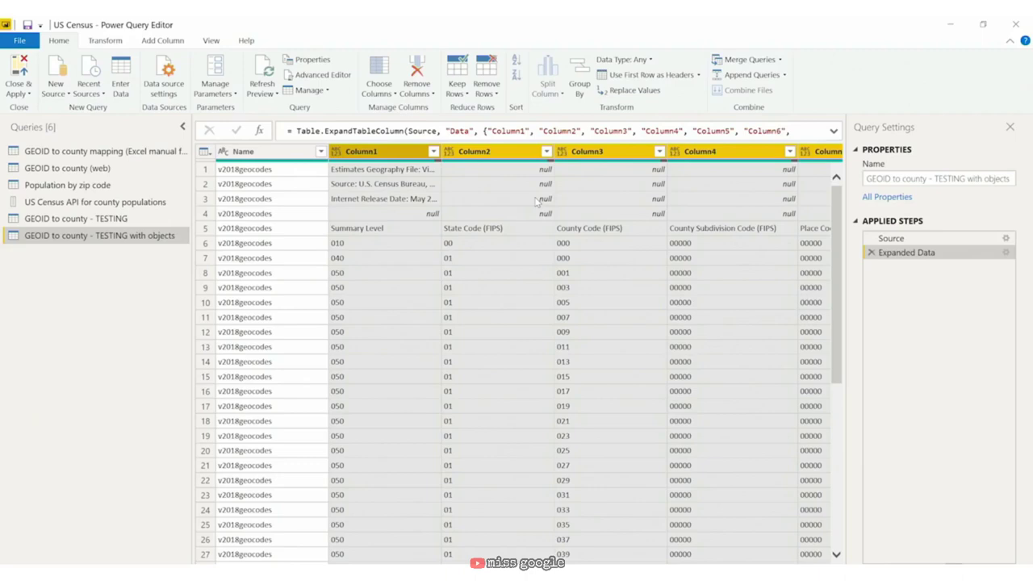
{"action": "left_click", "coordinate": [319, 151]}
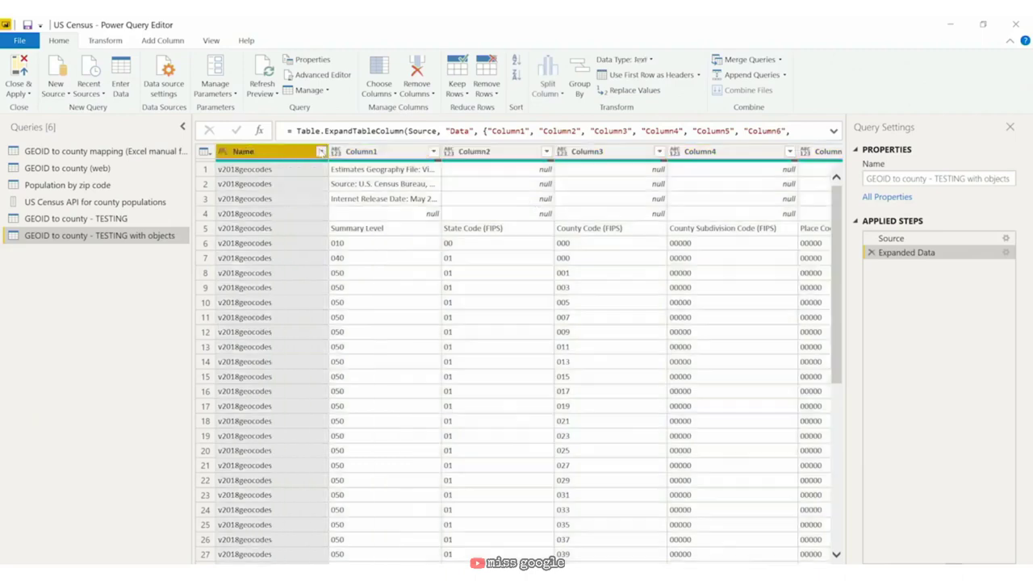
{"action": "left_click", "coordinate": [321, 152]}
{"action": "left_click", "coordinate": [292, 376]}
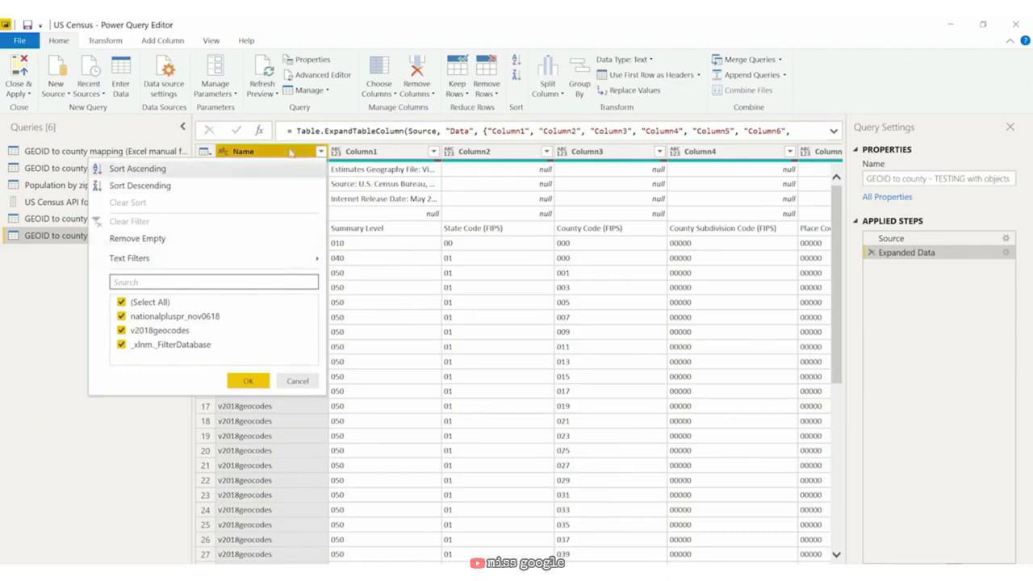
Step: Close the Name column filter list without applying any filter
{"action": "left_click", "coordinate": [291, 151]}
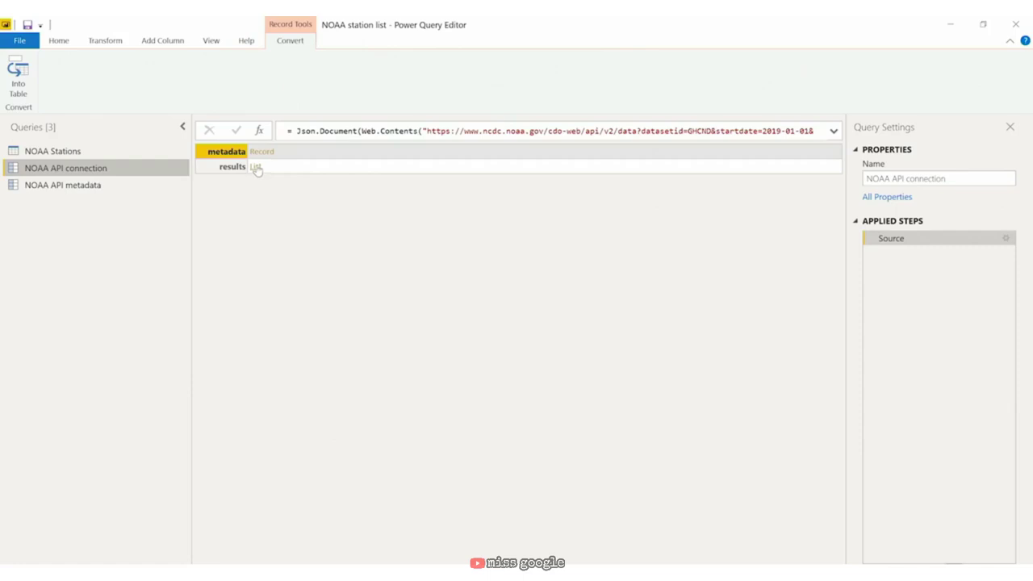
Step: Drill into the results List of the NOAA API connection query
{"action": "left_click", "coordinate": [255, 166]}
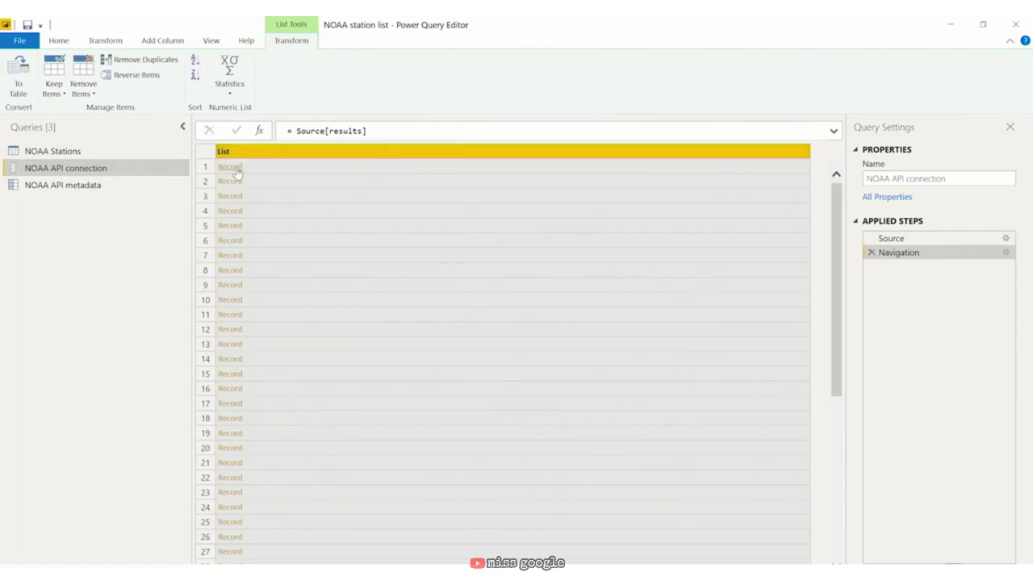
{"action": "left_click", "coordinate": [230, 167]}
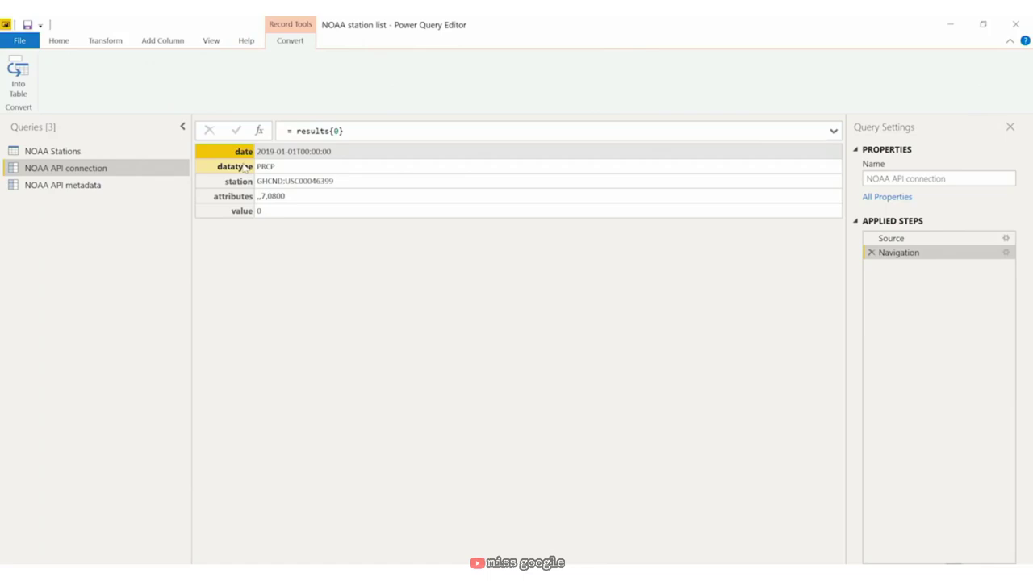
{"action": "left_click", "coordinate": [872, 252]}
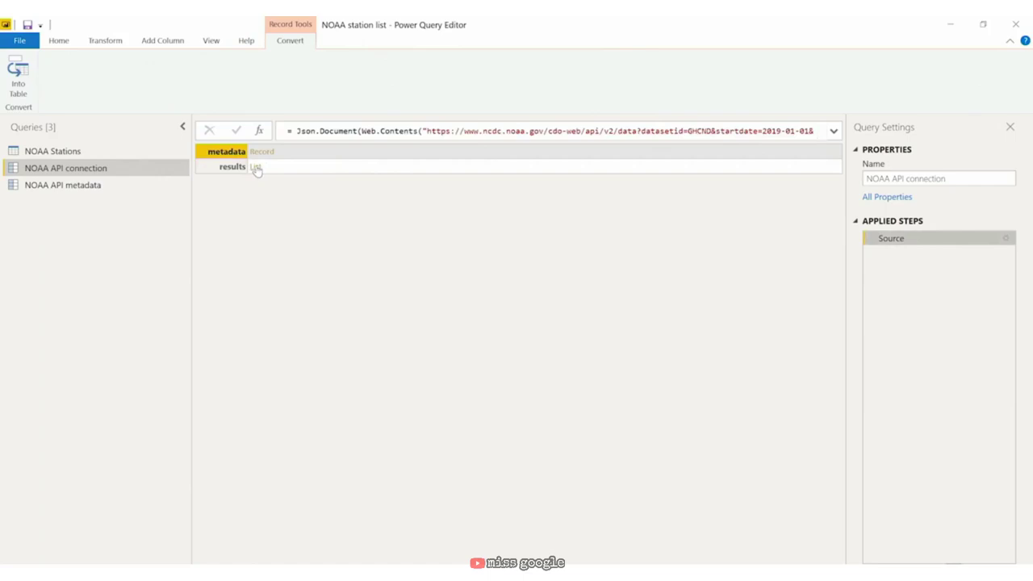
{"action": "left_click", "coordinate": [255, 167]}
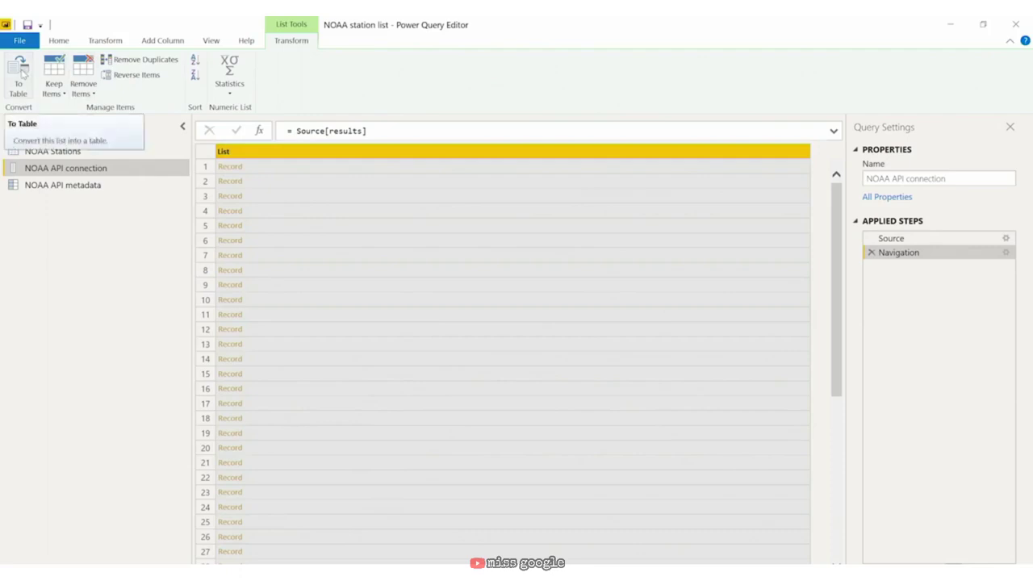
Step: Convert the results list to a table with delimiter None and extra columns shown as errors
{"action": "left_click", "coordinate": [21, 73]}
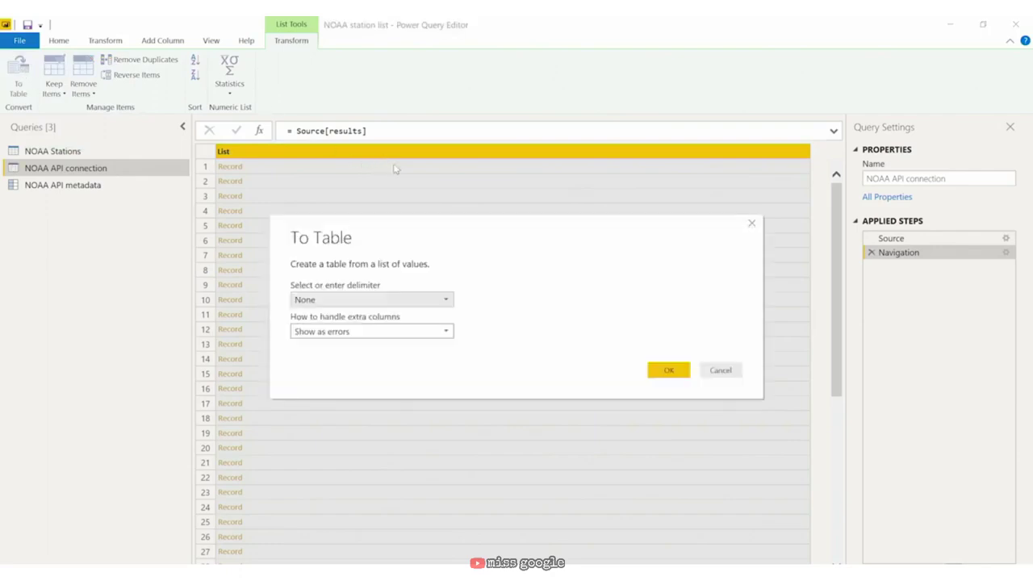
{"action": "left_click", "coordinate": [388, 302]}
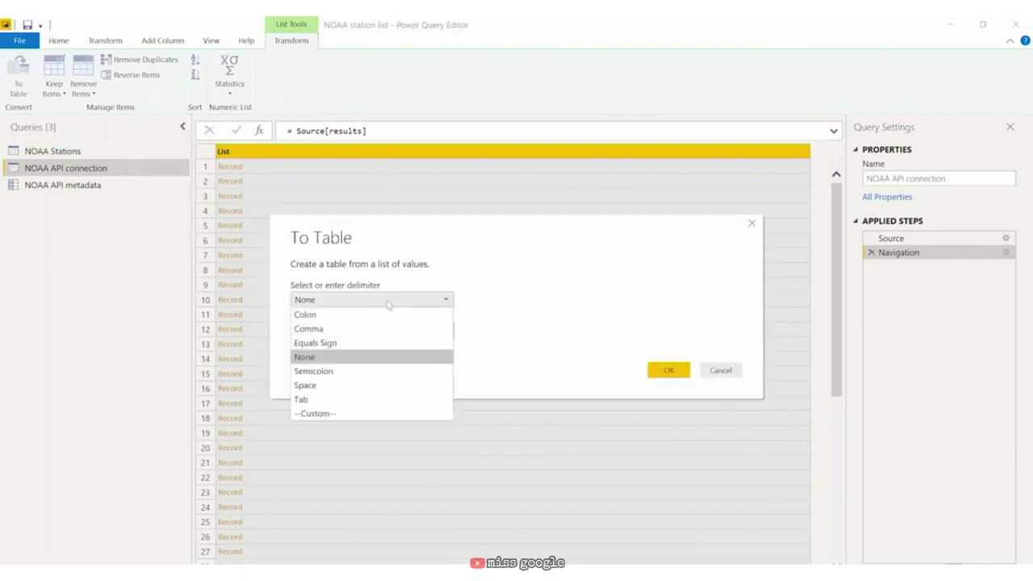
{"action": "left_click", "coordinate": [388, 302]}
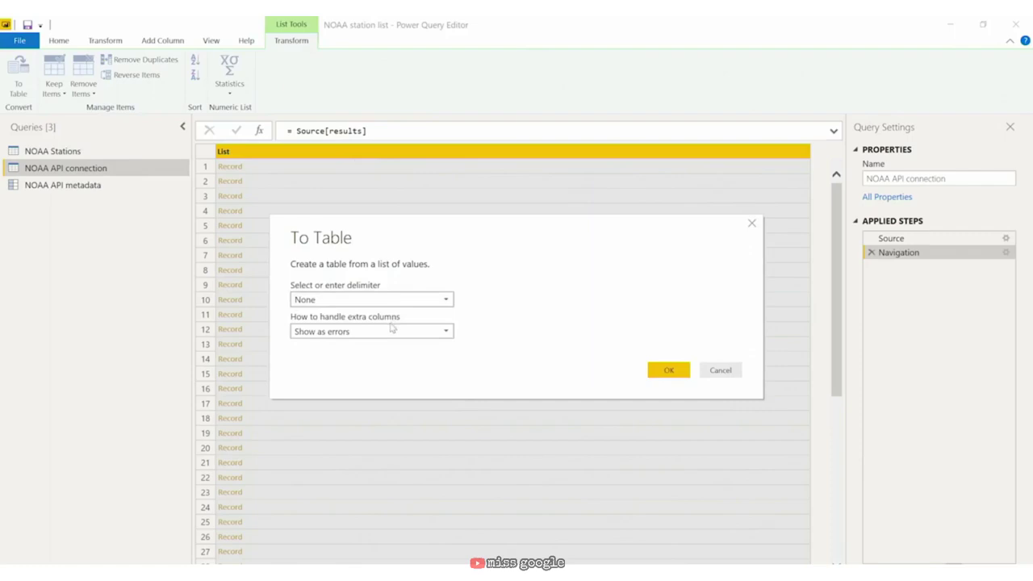
{"action": "left_click", "coordinate": [391, 328]}
{"action": "left_click", "coordinate": [392, 330]}
{"action": "left_click", "coordinate": [669, 370]}
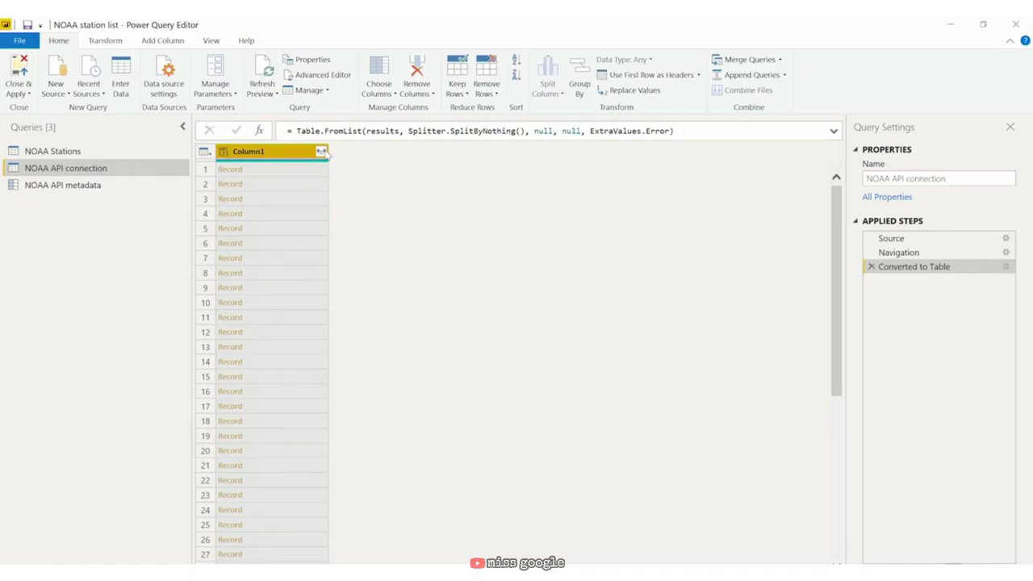
Step: Expand Column1's records into date, datatype, station, attributes and value columns without prefixes
{"action": "left_click", "coordinate": [322, 152]}
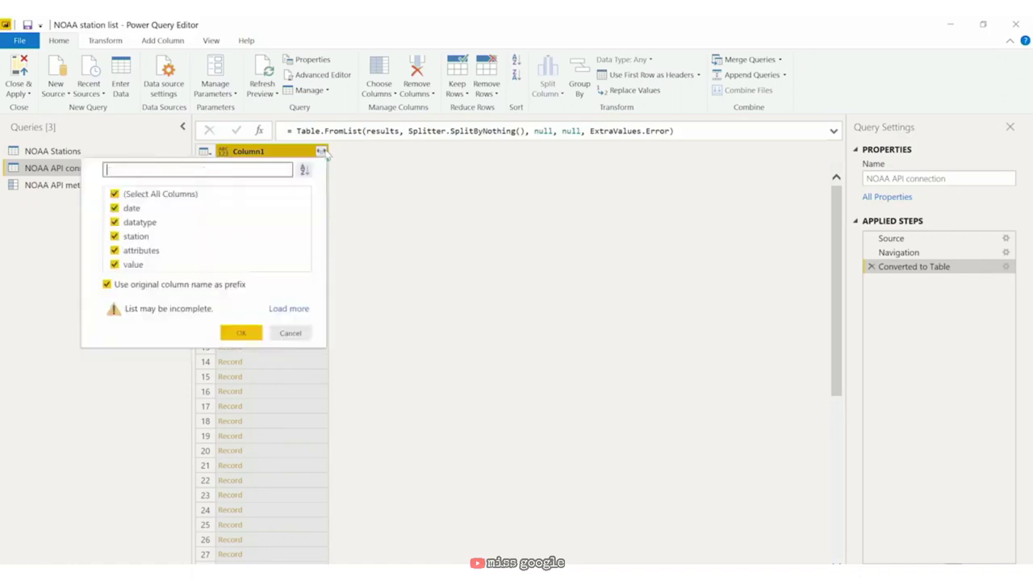
{"action": "left_click", "coordinate": [107, 285]}
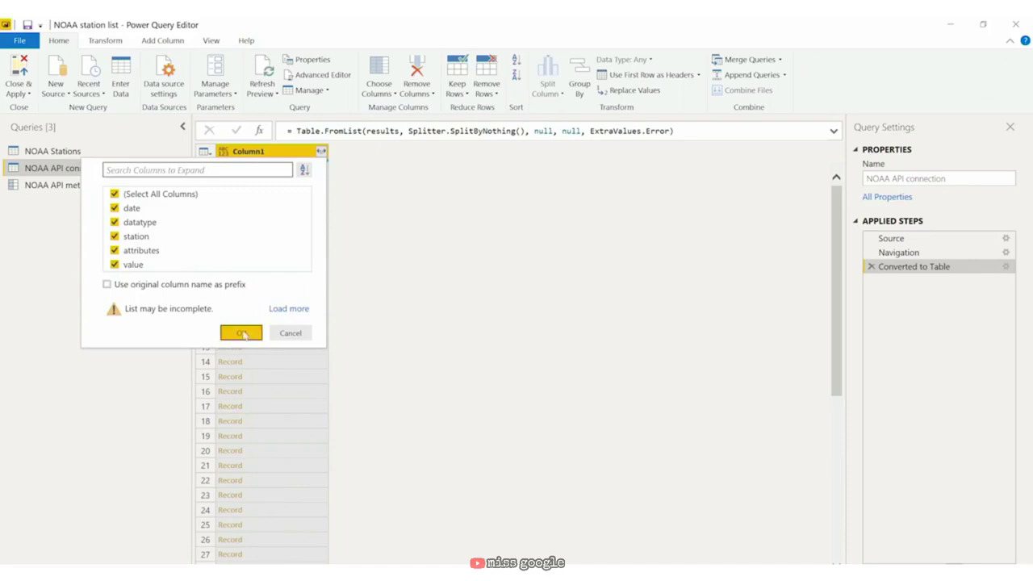
{"action": "left_click", "coordinate": [246, 334]}
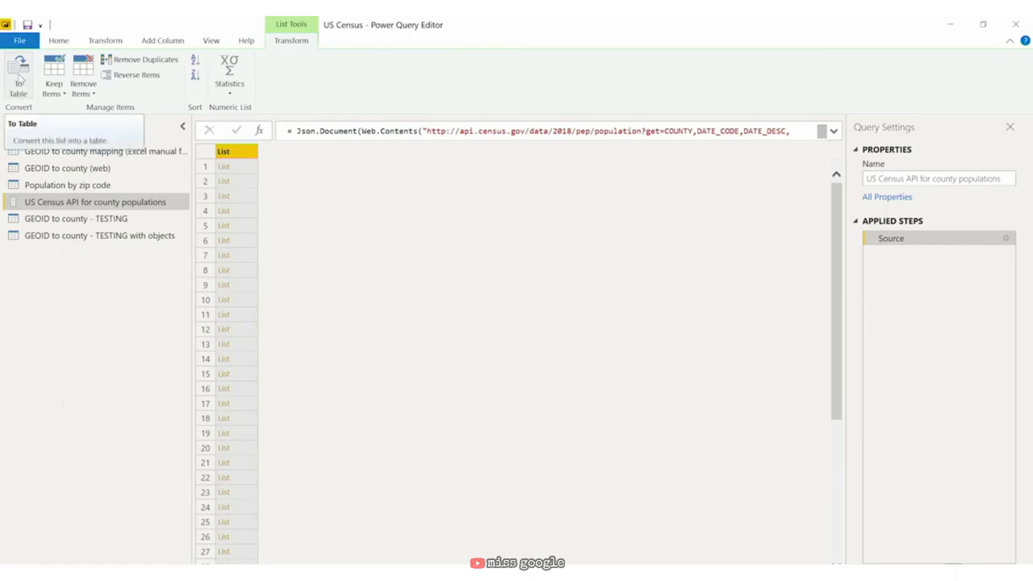
Step: Convert the US Census list to a table and expand Column1's nested lists to new rows
{"action": "left_click", "coordinate": [19, 77]}
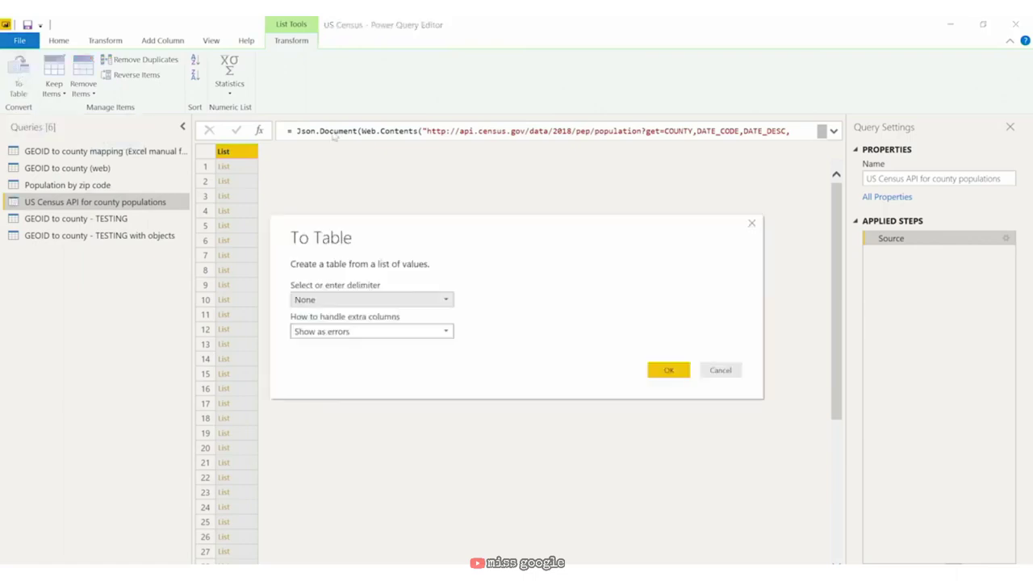
{"action": "left_click", "coordinate": [665, 371]}
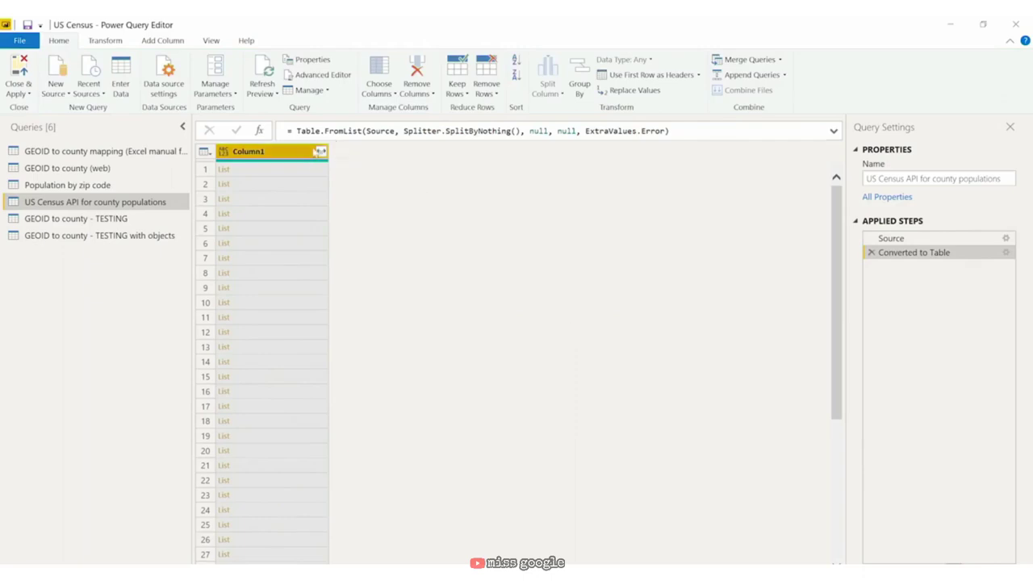
{"action": "left_click", "coordinate": [322, 151]}
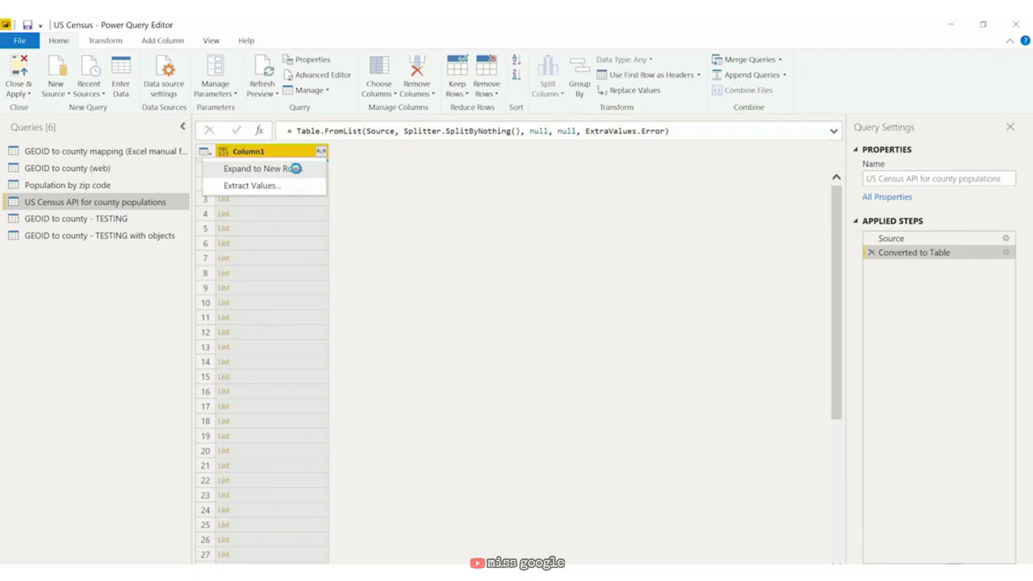
{"action": "left_click", "coordinate": [296, 170]}
{"action": "mouse_move", "coordinate": [287, 166]}
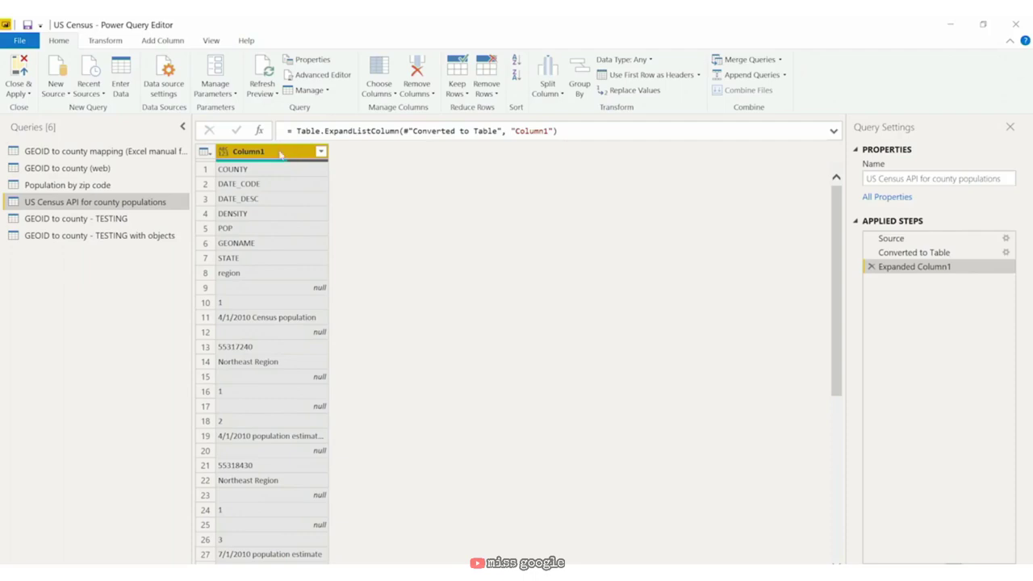
Step: Rename the US Census API query by appending '- Single Column' to its name
{"action": "right_click", "coordinate": [123, 203]}
{"action": "left_click", "coordinate": [185, 250]}
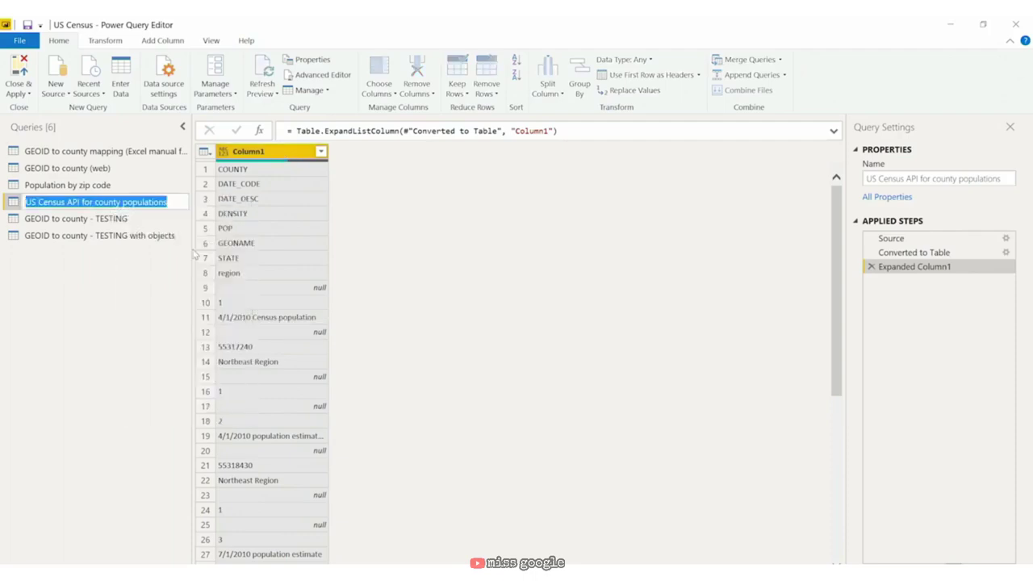
{"action": "key", "text": "End"}
{"action": "type", "text": "-"}
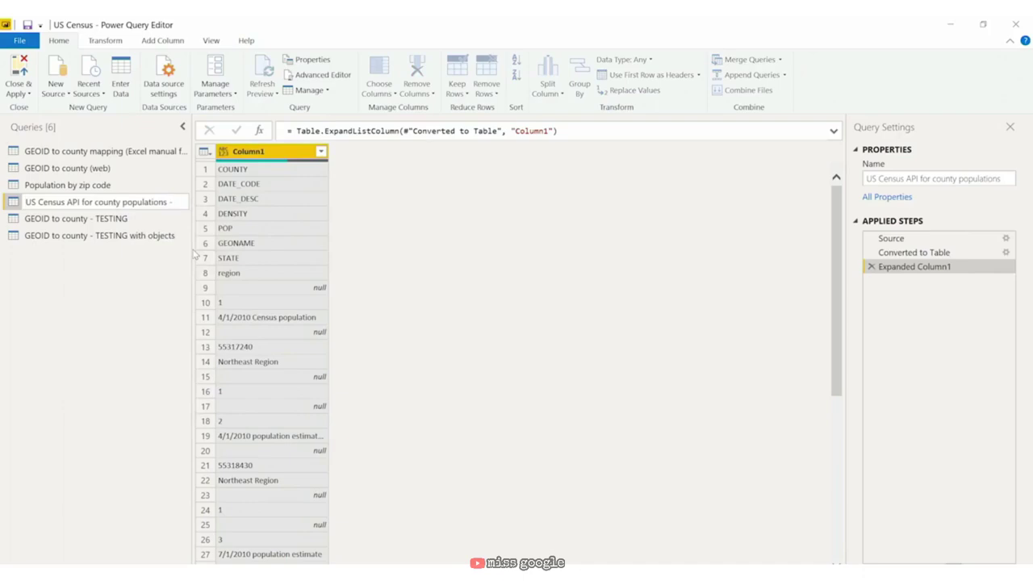
{"action": "type", "text": " Single"}
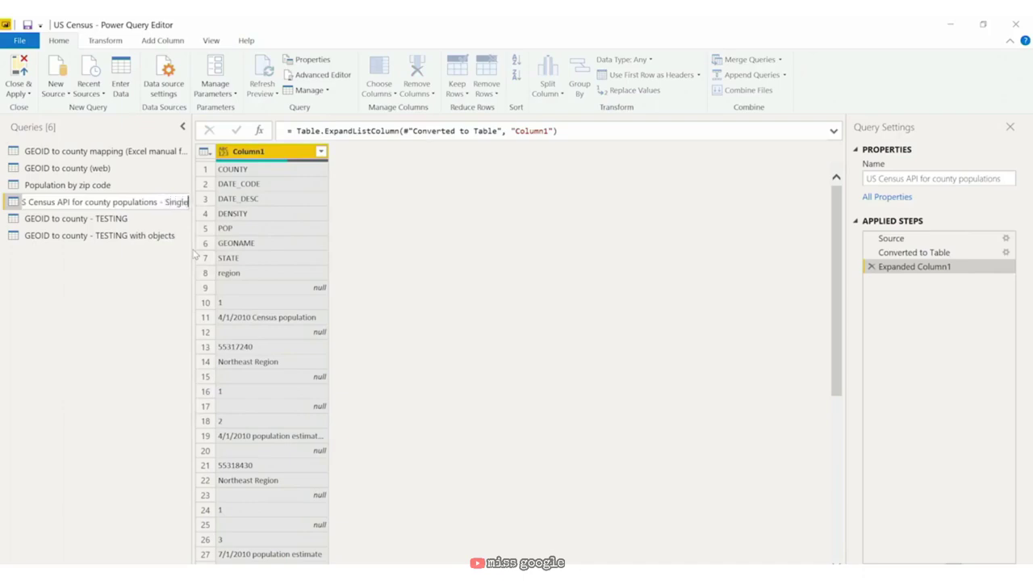
{"action": "type", "text": " Column"}
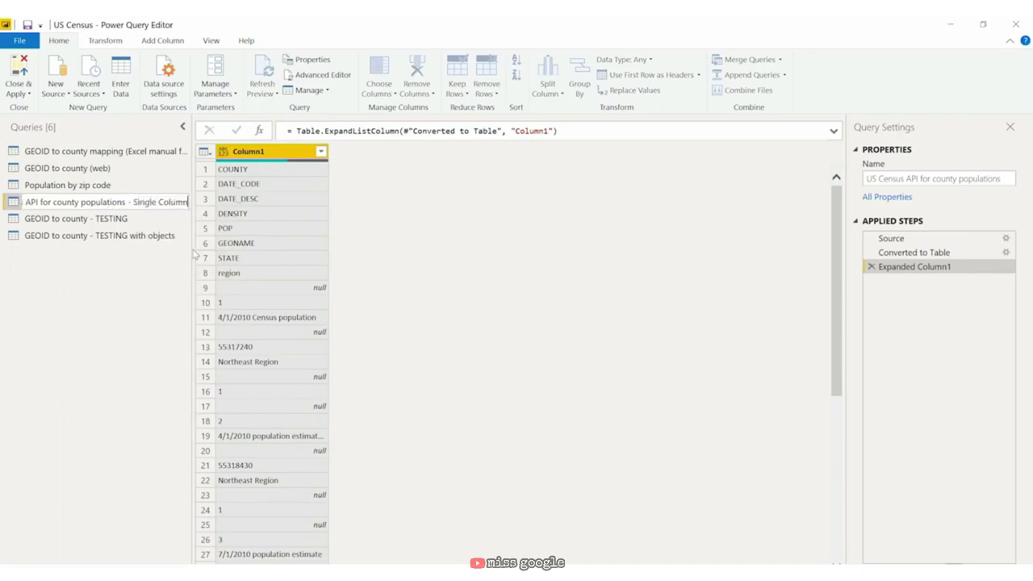
{"action": "key", "text": "Return"}
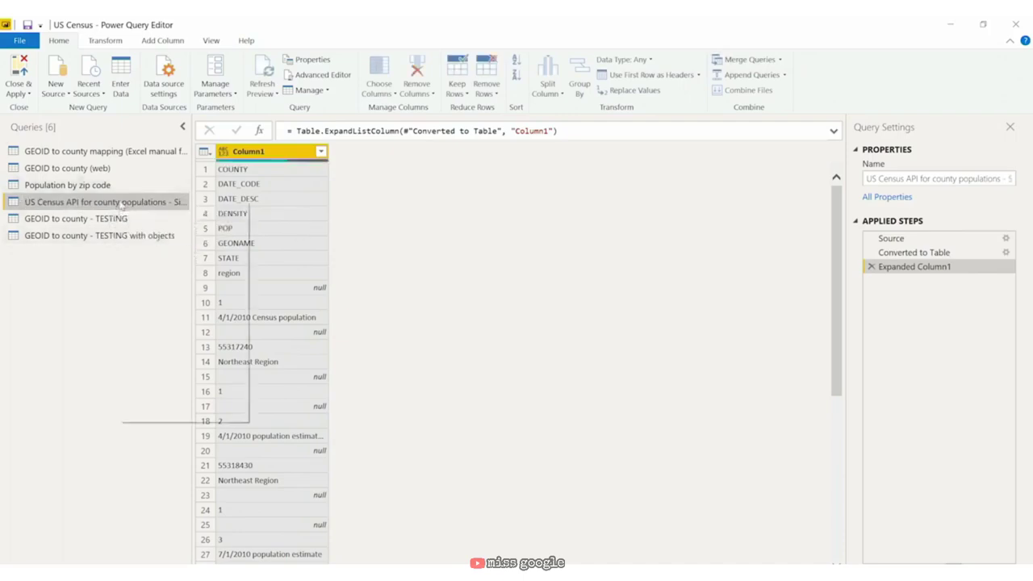
Step: Duplicate it as '... - Multiple Columns' and delete the copy's Expanded Column1 step
{"action": "left_click", "coordinate": [194, 296]}
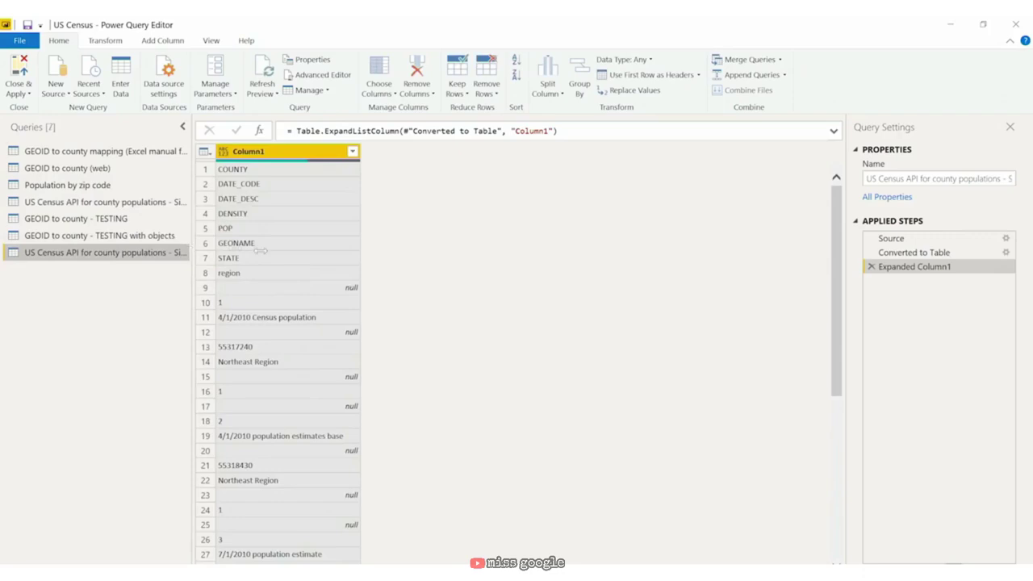
{"action": "left_click_drag", "start_coordinate": [259, 251], "coordinate": [255, 251]}
{"action": "right_click", "coordinate": [202, 253]}
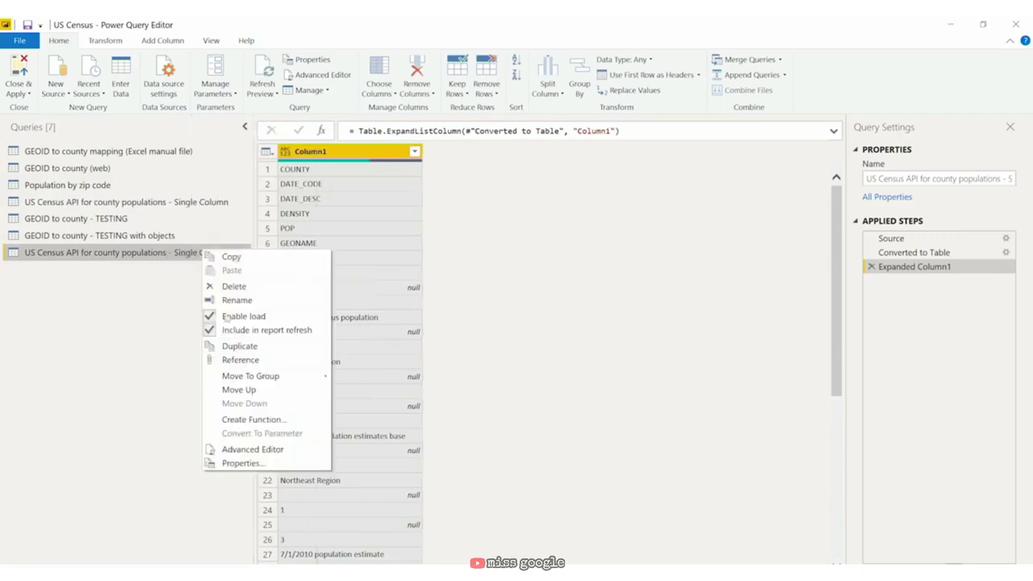
{"action": "left_click", "coordinate": [280, 300]}
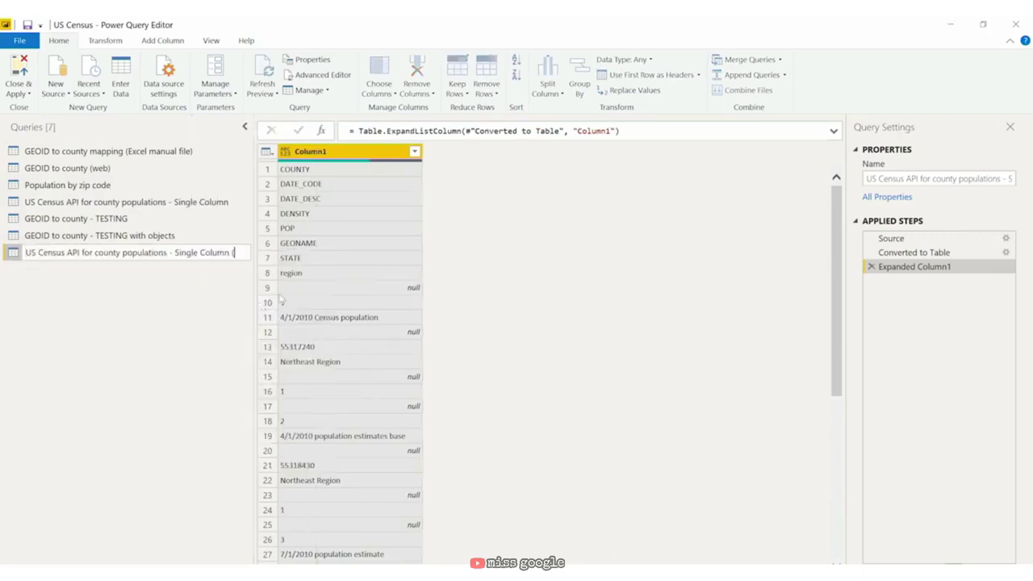
{"action": "key", "text": "BackSpace"}
{"action": "key", "text": "BackSpace"}
{"action": "key", "text": "BackSpace"}
{"action": "key", "text": "BackSpace"}
{"action": "key", "text": "BackSpace"}
{"action": "key", "text": "BackSpace"}
{"action": "key", "text": "BackSpace"}
{"action": "key", "text": "BackSpace"}
{"action": "key", "text": "BackSpace"}
{"action": "key", "text": "BackSpace"}
{"action": "key", "text": "BackSpace"}
{"action": "key", "text": "BackSpace"}
{"action": "key", "text": "BackSpace"}
{"action": "key", "text": "BackSpace"}
{"action": "key", "text": "BackSpace"}
{"action": "type", "text": "Multiple Columns"}
{"action": "key", "text": "Return"}
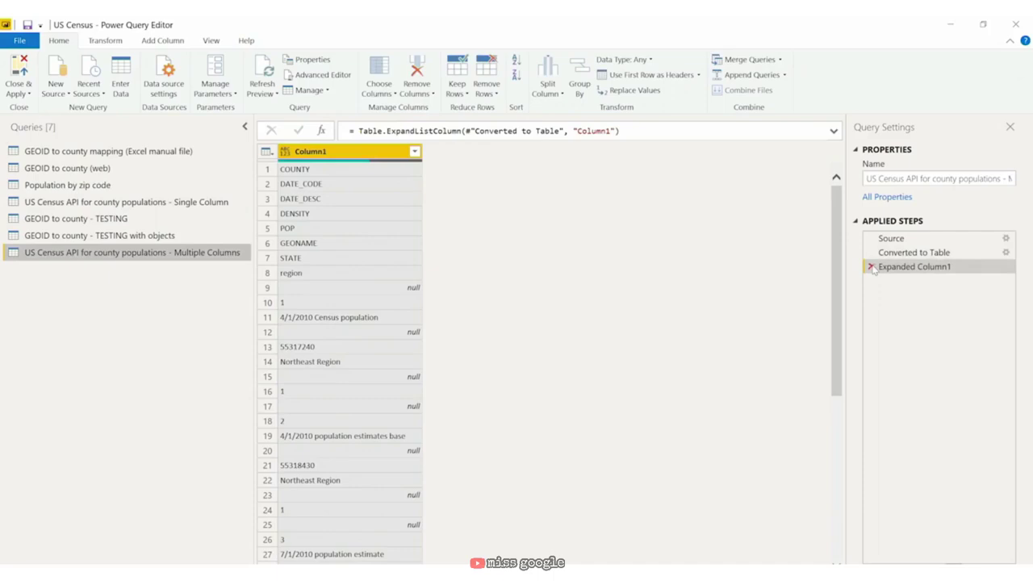
{"action": "left_click", "coordinate": [872, 267]}
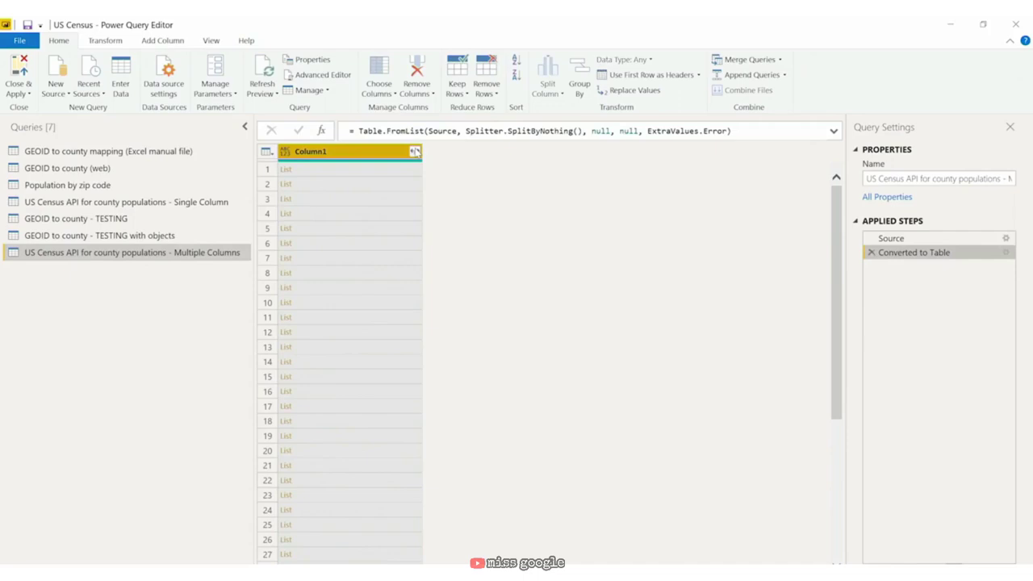
Step: Extract Column1's list values as text joined by a custom ||| delimiter, then widen Column1
{"action": "left_click", "coordinate": [415, 151]}
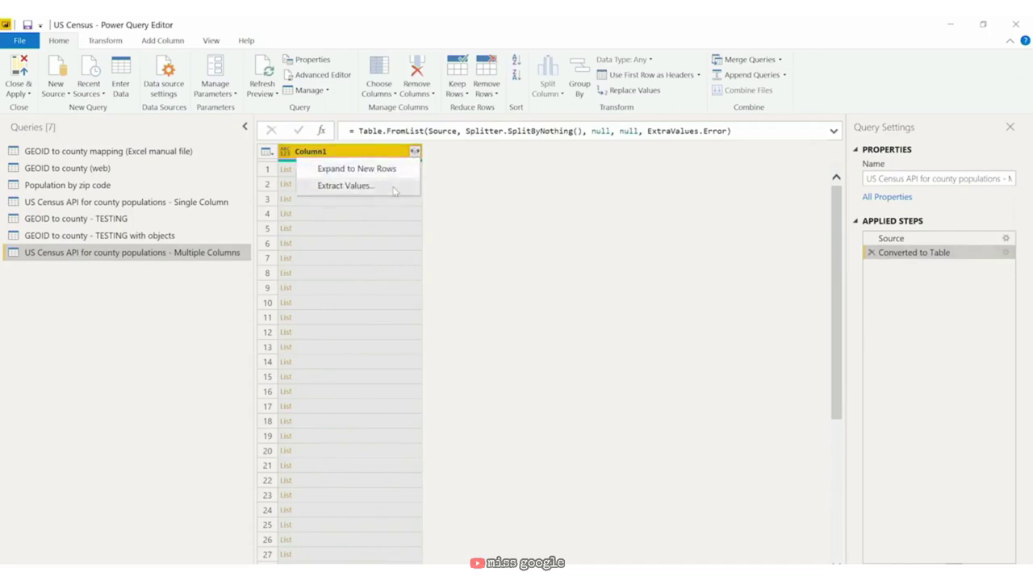
{"action": "left_click", "coordinate": [395, 188]}
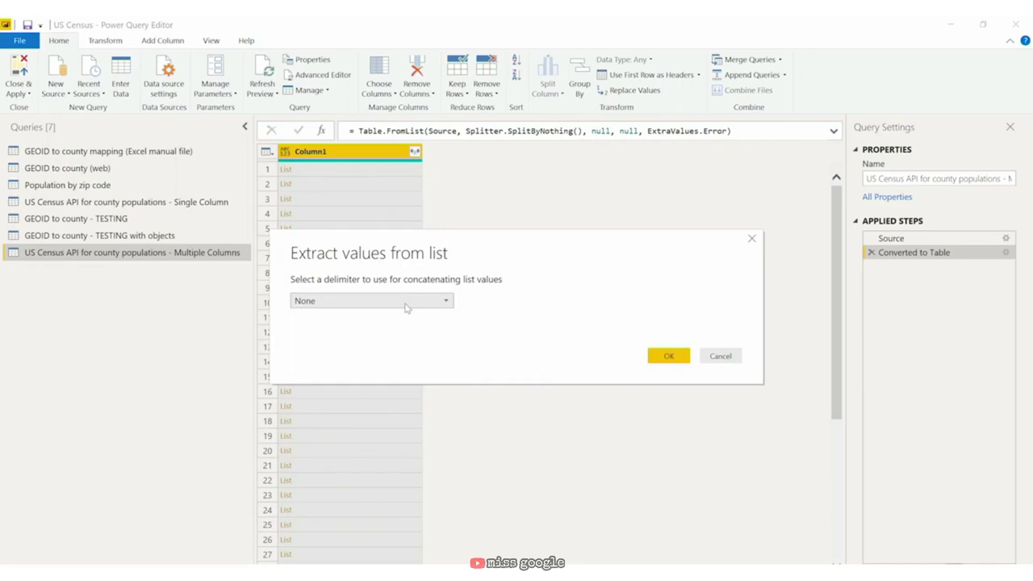
{"action": "left_click", "coordinate": [406, 305]}
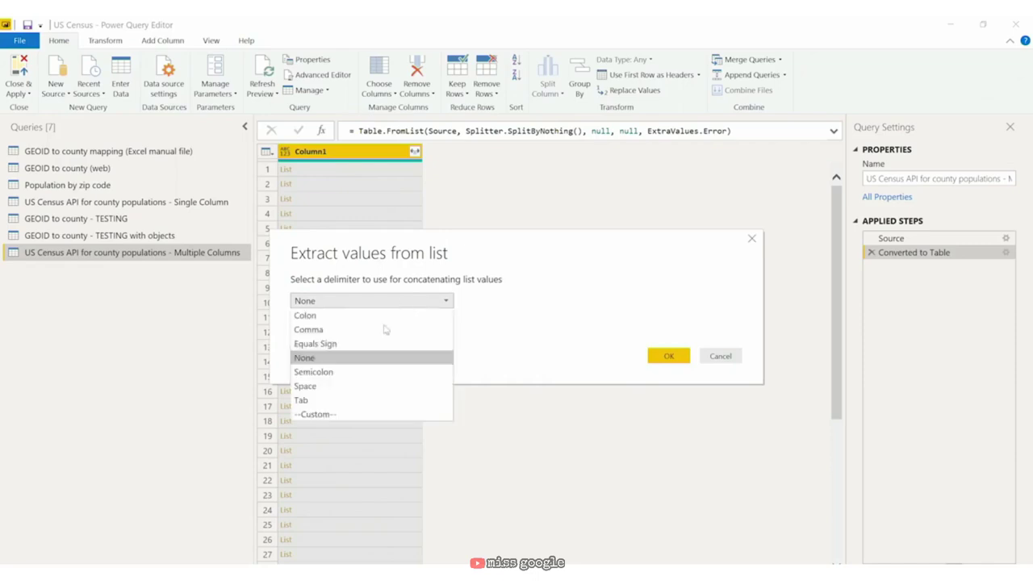
{"action": "left_click", "coordinate": [361, 415]}
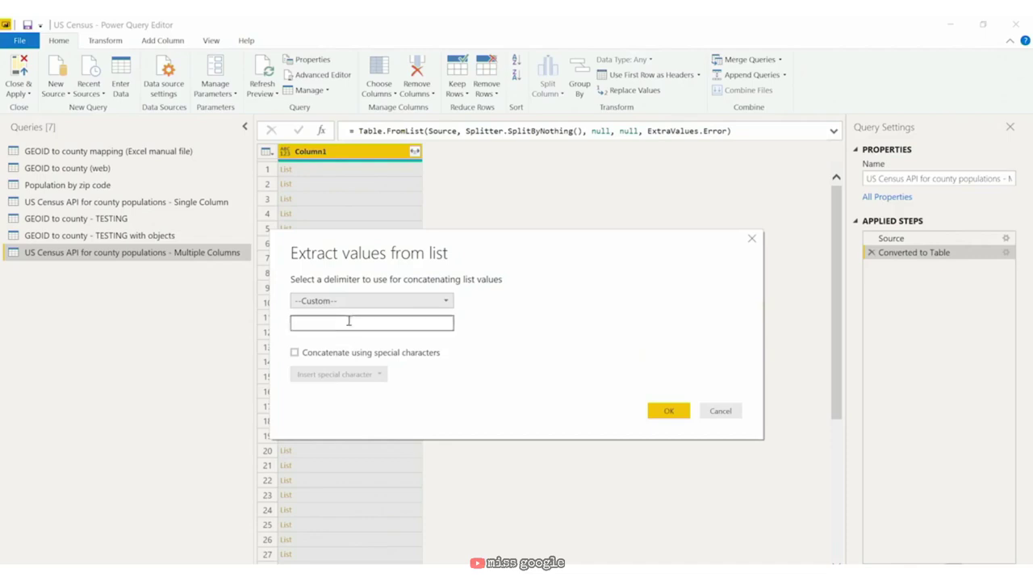
{"action": "type", "text": "|||"}
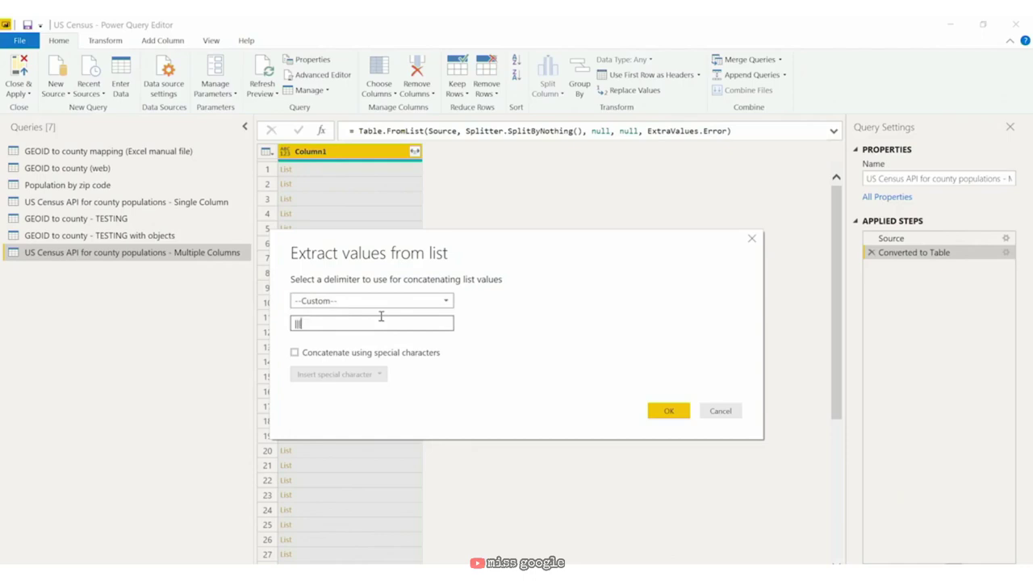
{"action": "left_click", "coordinate": [669, 412]}
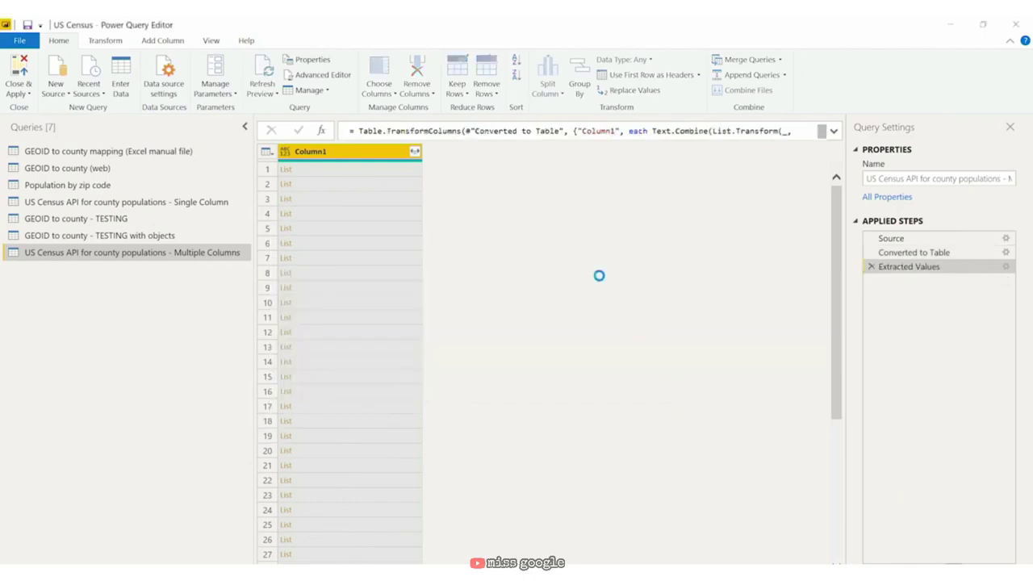
{"action": "left_click_drag", "start_coordinate": [422, 154], "coordinate": [631, 153]}
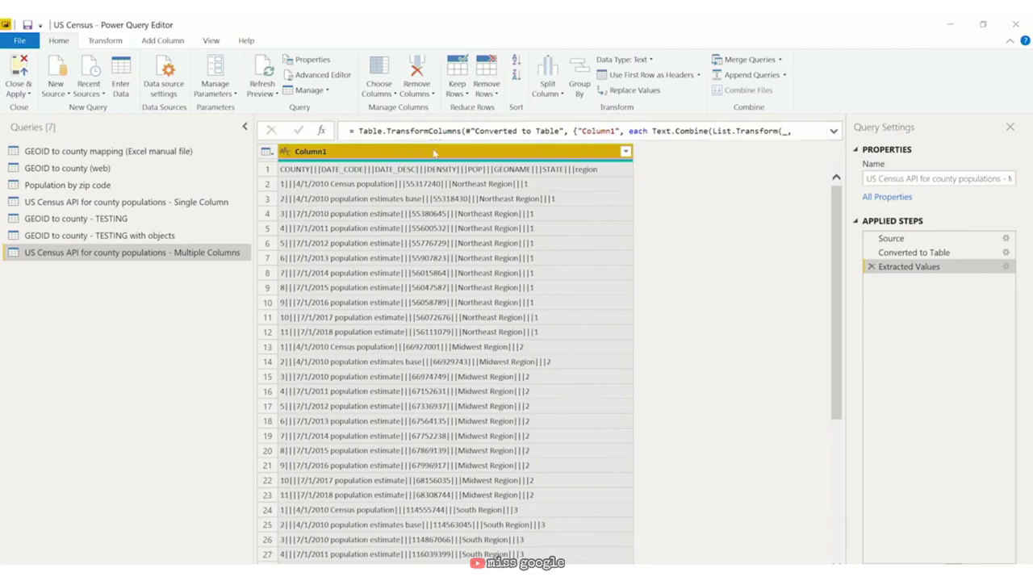
Step: Split Column1 by the custom delimiter ||| into separate columns
{"action": "left_click", "coordinate": [561, 95]}
{"action": "left_click", "coordinate": [573, 105]}
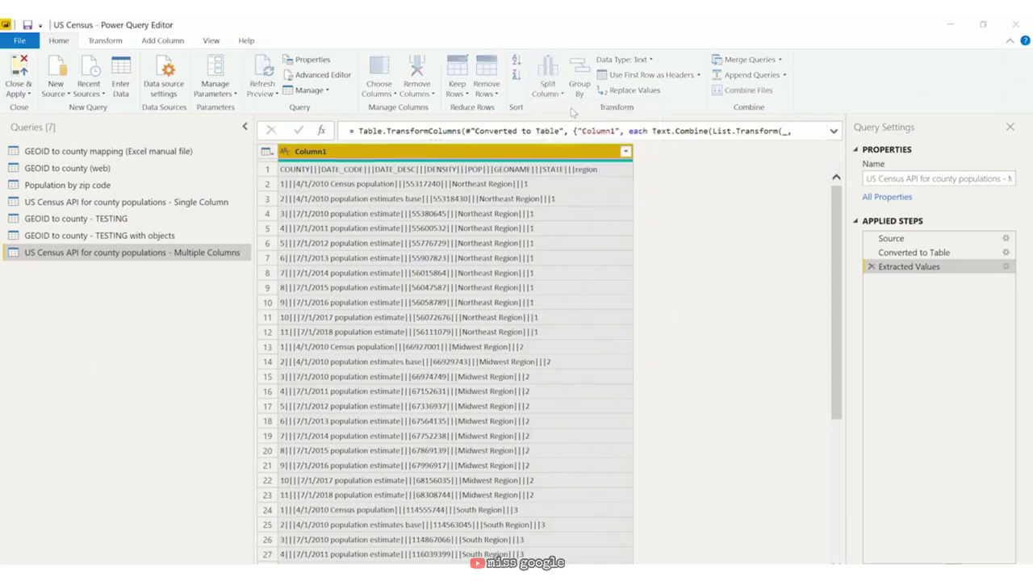
{"action": "left_click", "coordinate": [369, 286]}
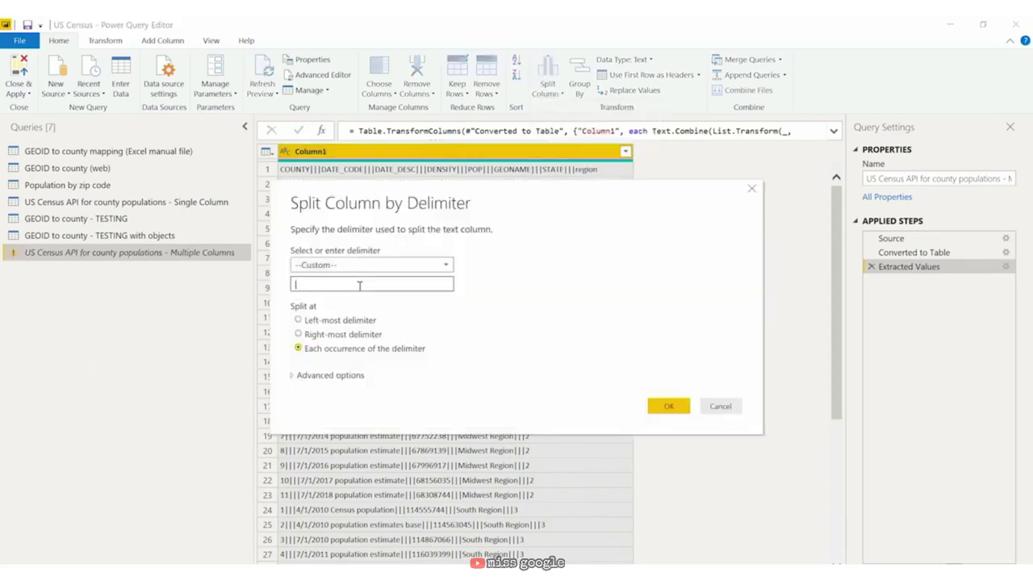
{"action": "type", "text": "|||"}
{"action": "left_click", "coordinate": [669, 407]}
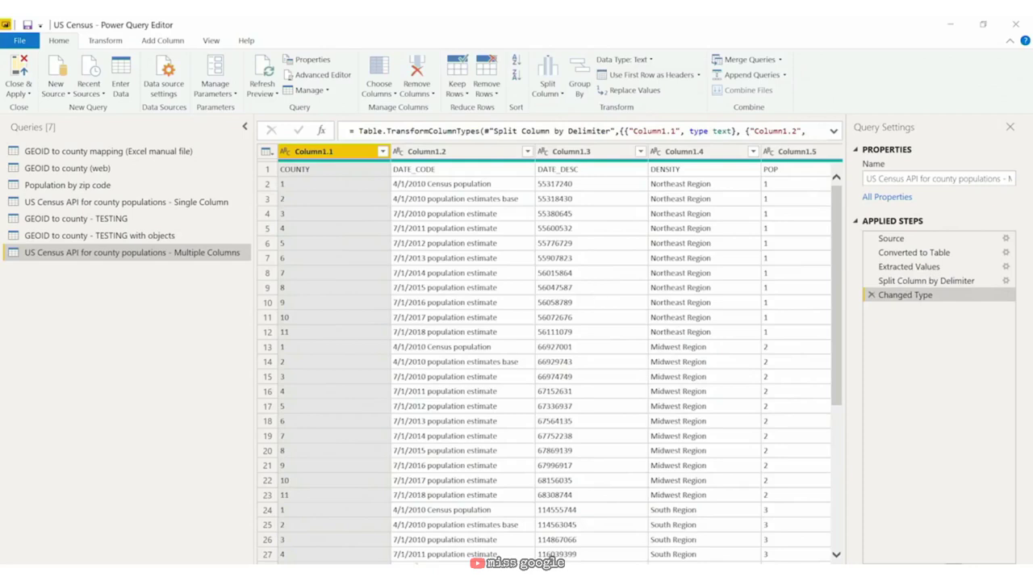
{"action": "scroll", "coordinate": [550, 555], "scroll_direction": "right", "scroll_amount": 5}
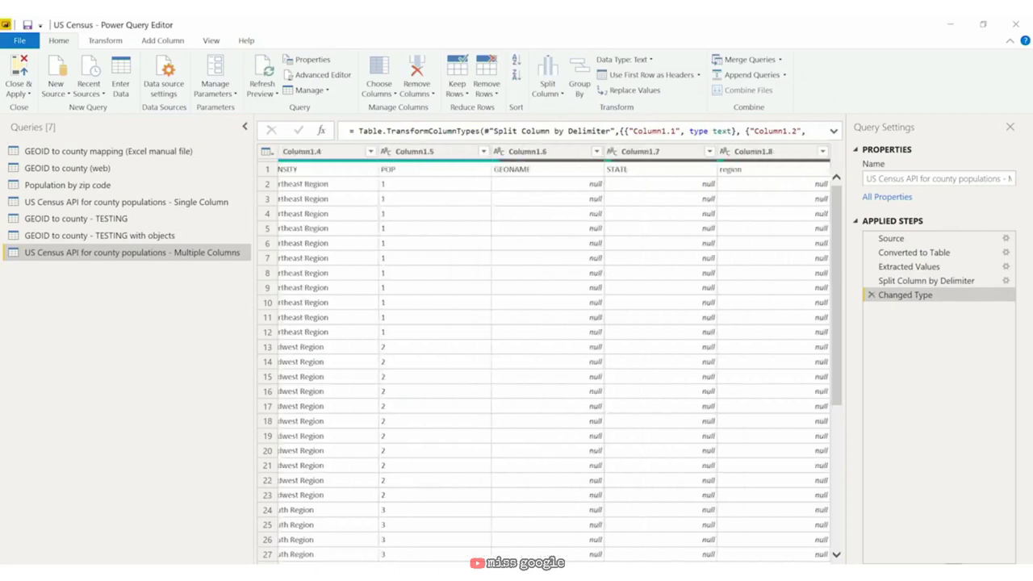
{"action": "scroll", "coordinate": [504, 447], "scroll_direction": "left", "scroll_amount": 5}
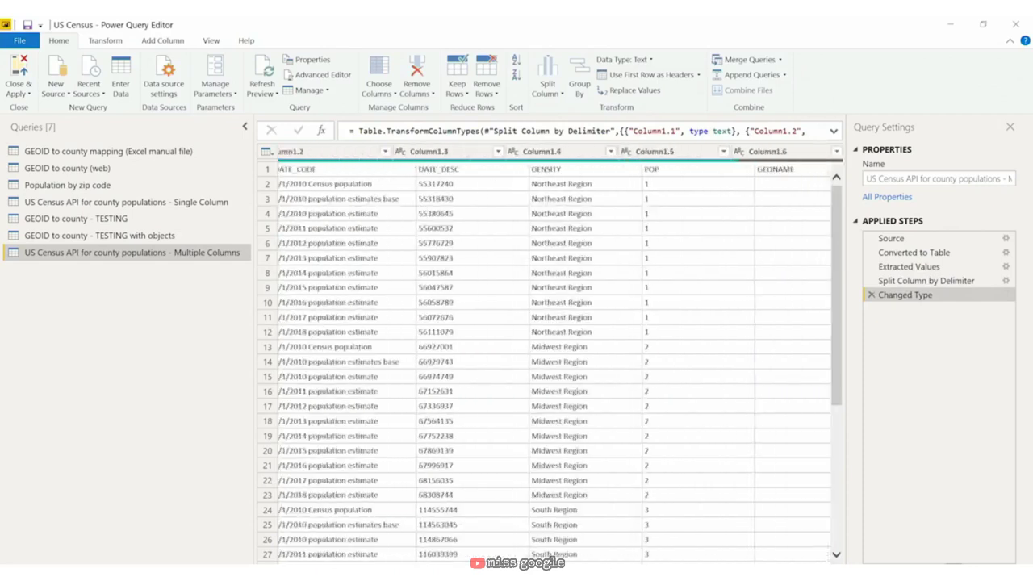
Step: Promote the first row to headers so COUNTY through region name the columns
{"action": "left_click", "coordinate": [656, 76]}
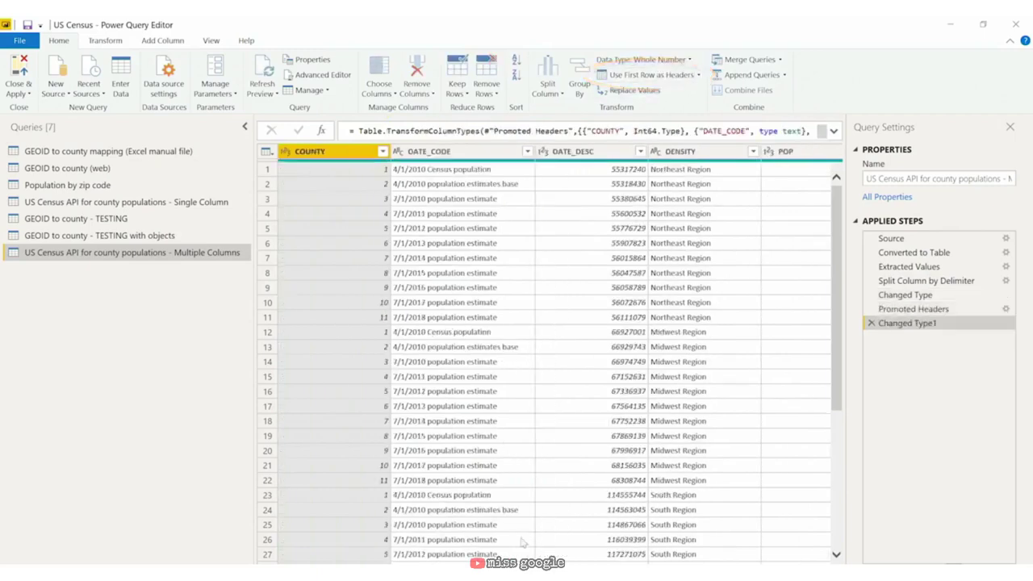
{"action": "scroll", "coordinate": [525, 543], "scroll_direction": "right", "scroll_amount": 5}
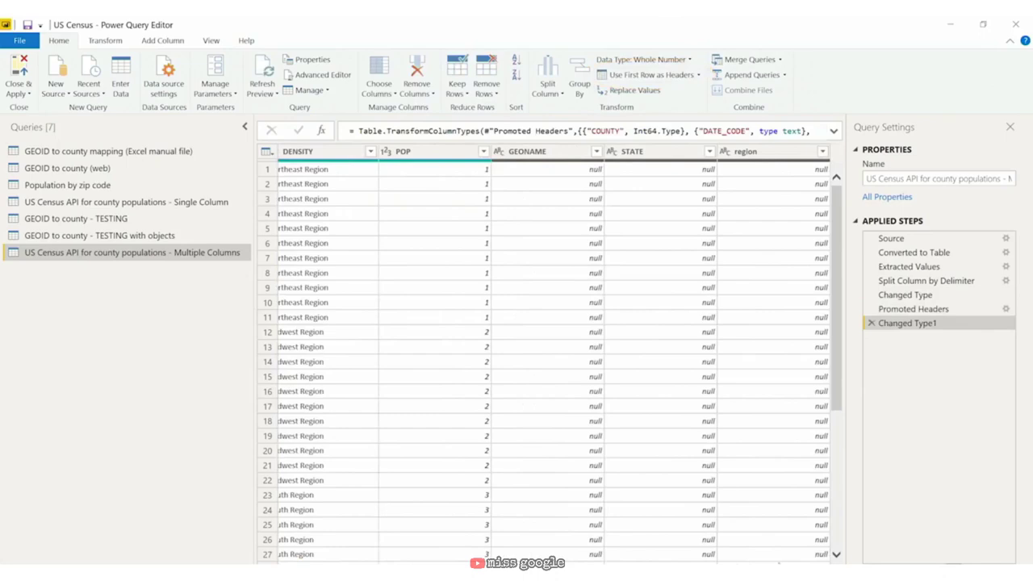
{"action": "scroll", "coordinate": [549, 355], "scroll_direction": "left", "scroll_amount": 5}
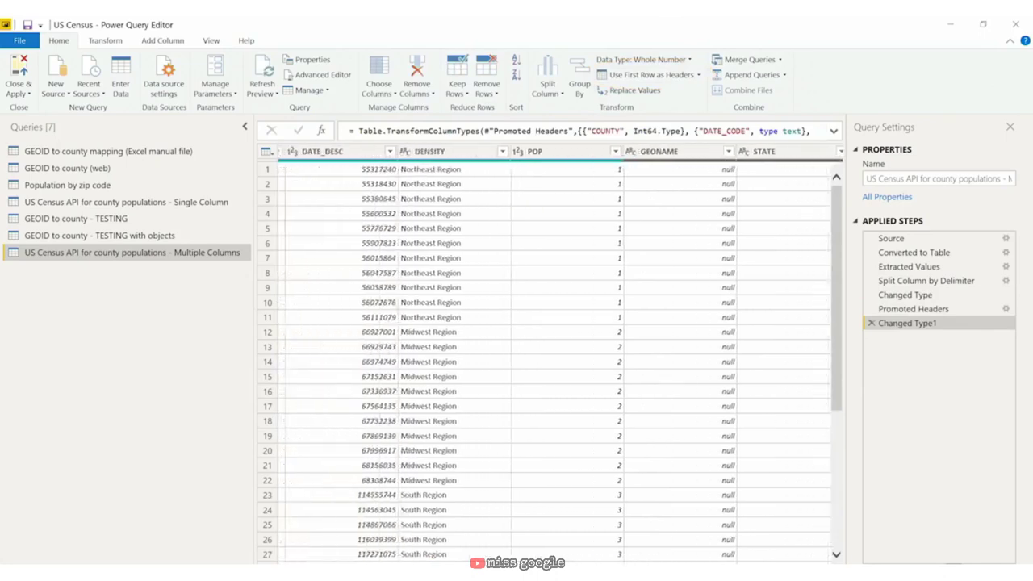
{"action": "scroll", "coordinate": [548, 355], "scroll_direction": "left", "scroll_amount": 3}
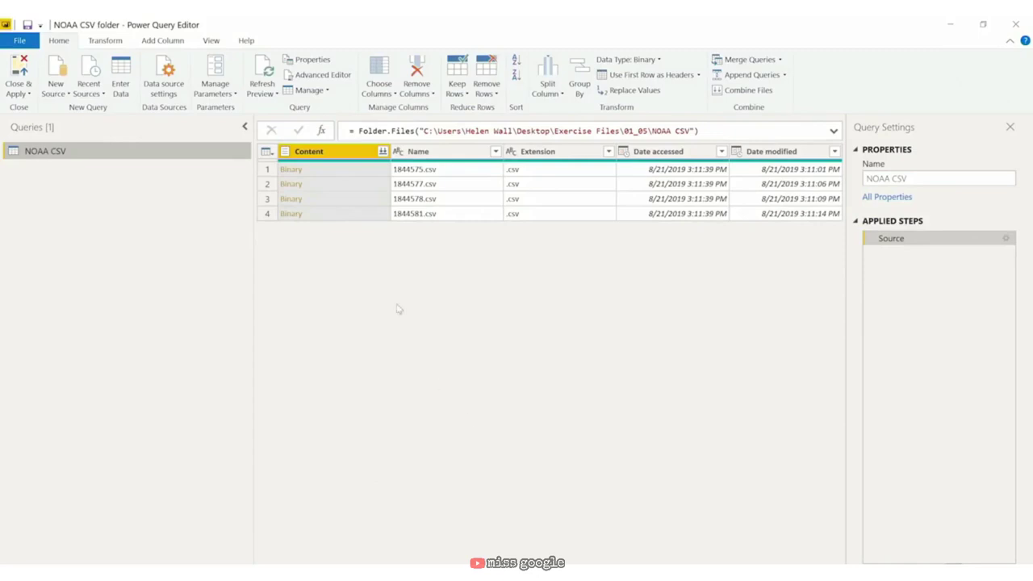
Step: Remove the Changed Type, Promoted Headers, Imported CSV and Navigation steps from the NOAA CSV query
{"action": "left_click", "coordinate": [294, 172]}
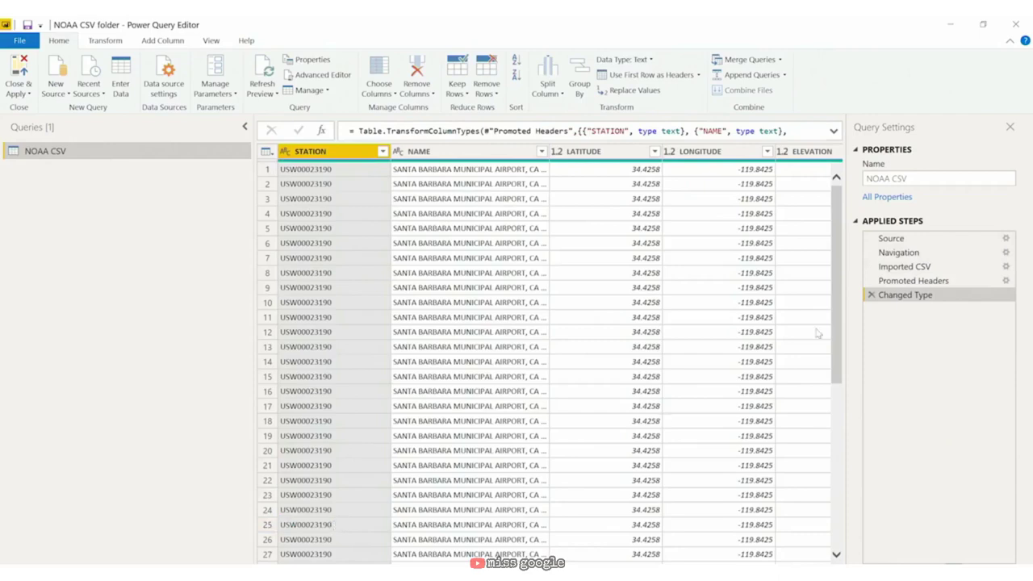
{"action": "left_click", "coordinate": [871, 295]}
{"action": "left_click", "coordinate": [871, 280]}
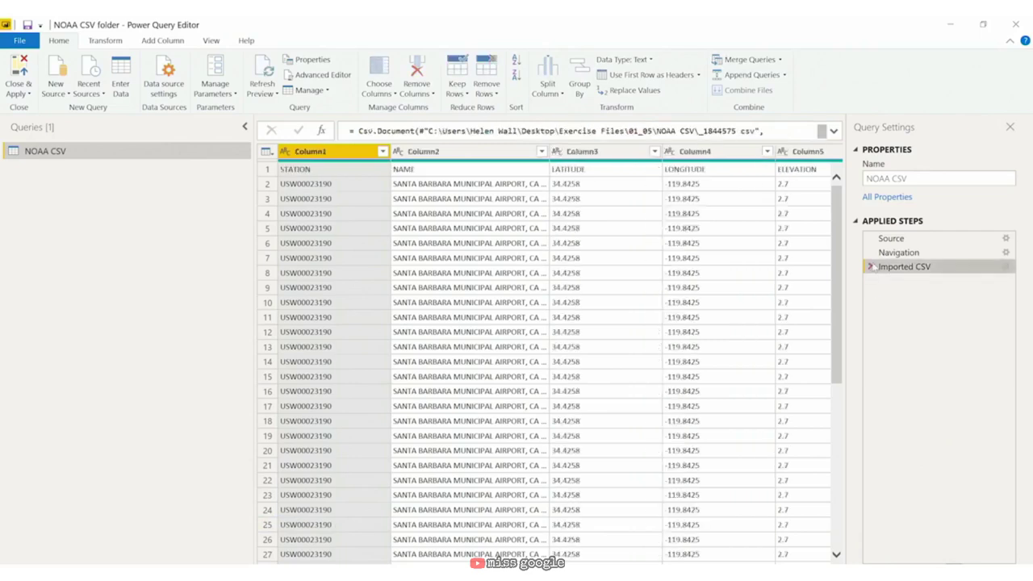
{"action": "left_click", "coordinate": [870, 266]}
{"action": "left_click", "coordinate": [870, 253]}
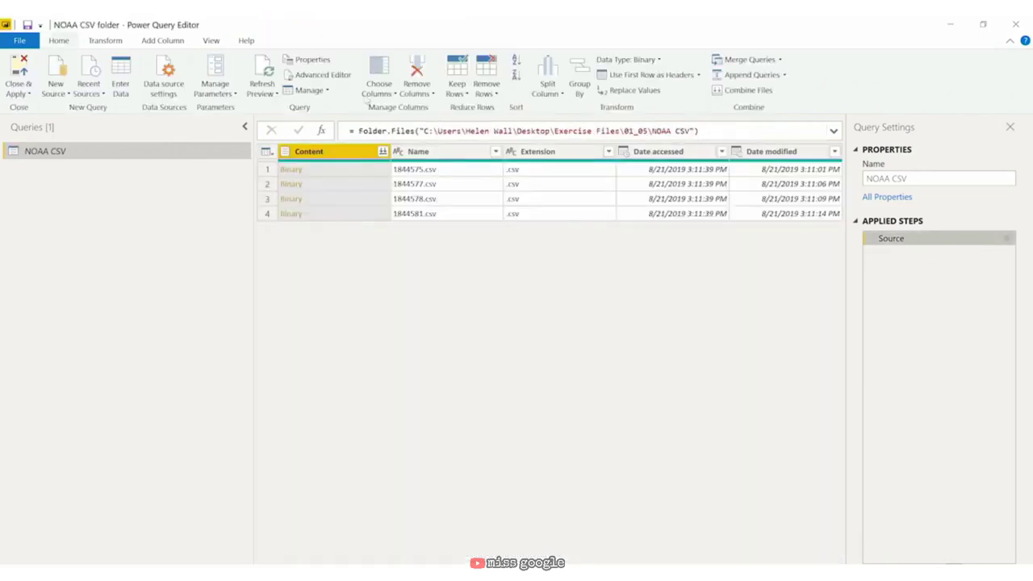
Step: Combine the four CSV files from the Content column into one table
{"action": "left_click", "coordinate": [327, 152]}
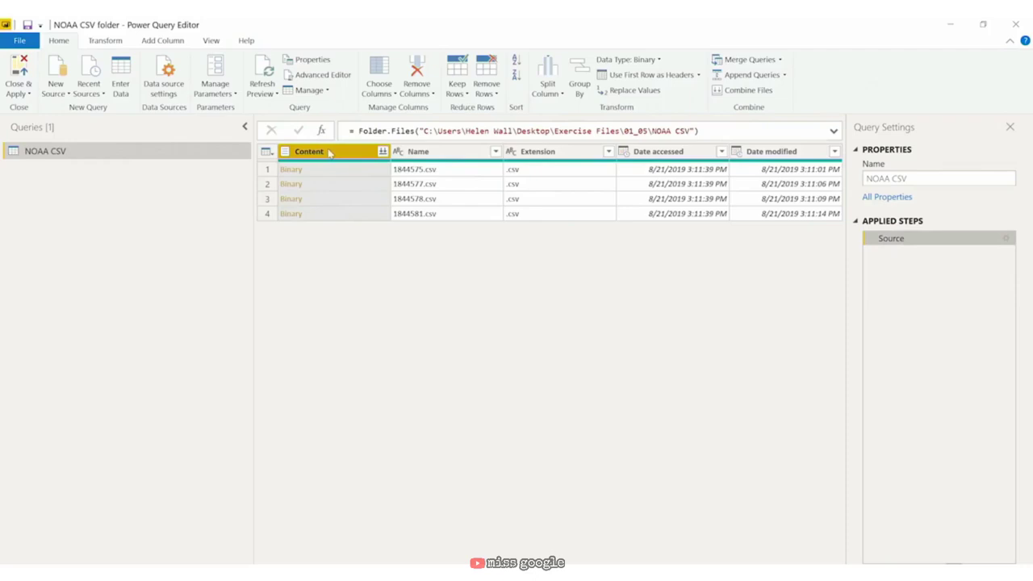
{"action": "left_click", "coordinate": [384, 152]}
{"action": "left_click", "coordinate": [385, 152]}
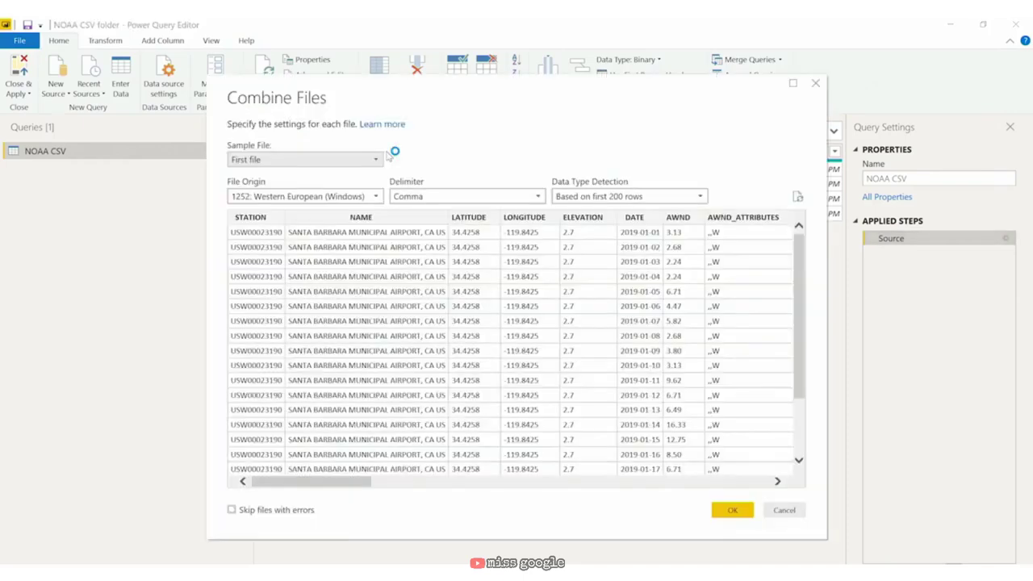
{"action": "left_click", "coordinate": [732, 510]}
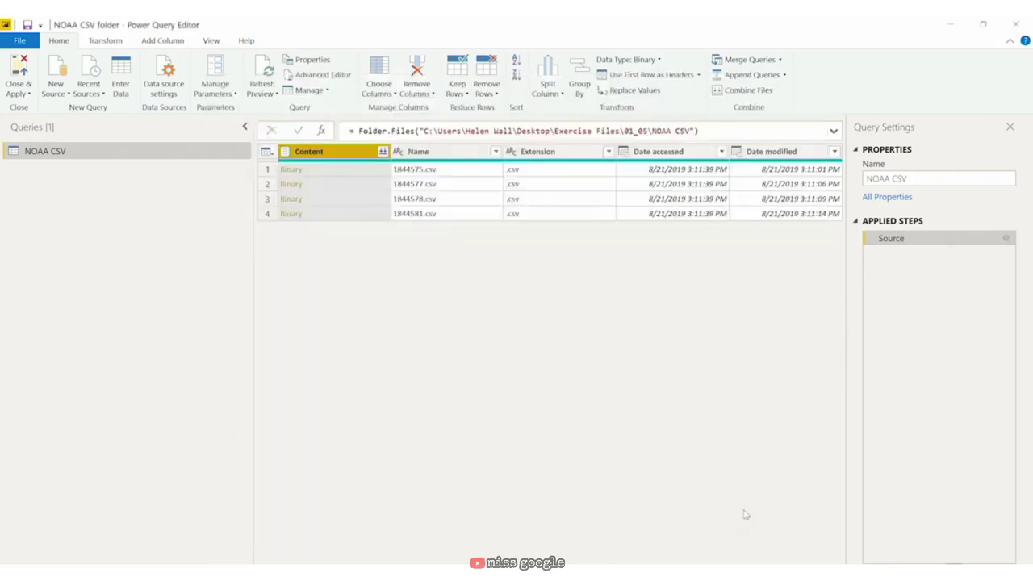
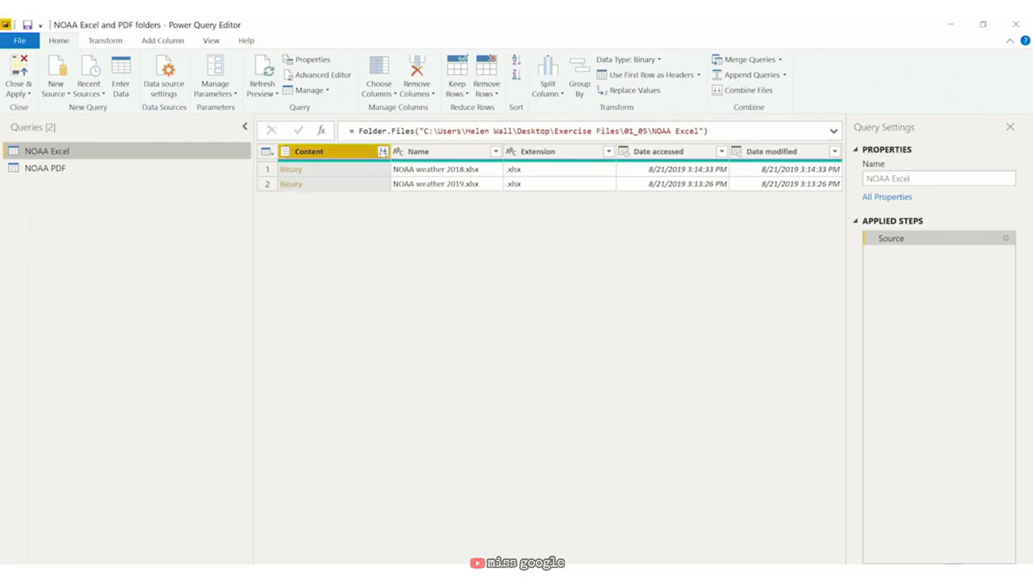
Step: Preview the Los Angeles sheet in Combine Files without combining, then select the NOAA PDF query
{"action": "left_click", "coordinate": [384, 151]}
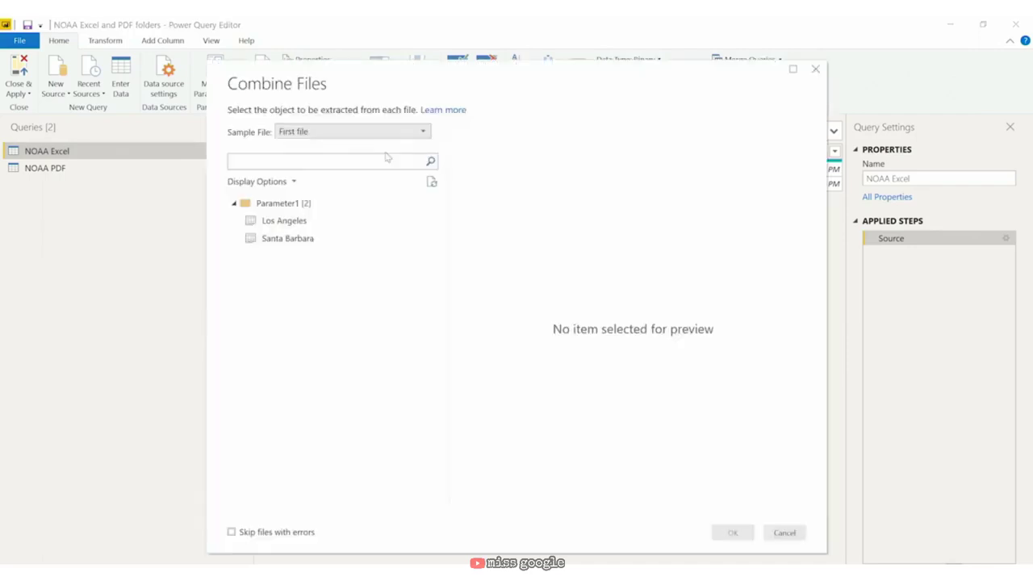
{"action": "left_click", "coordinate": [327, 220]}
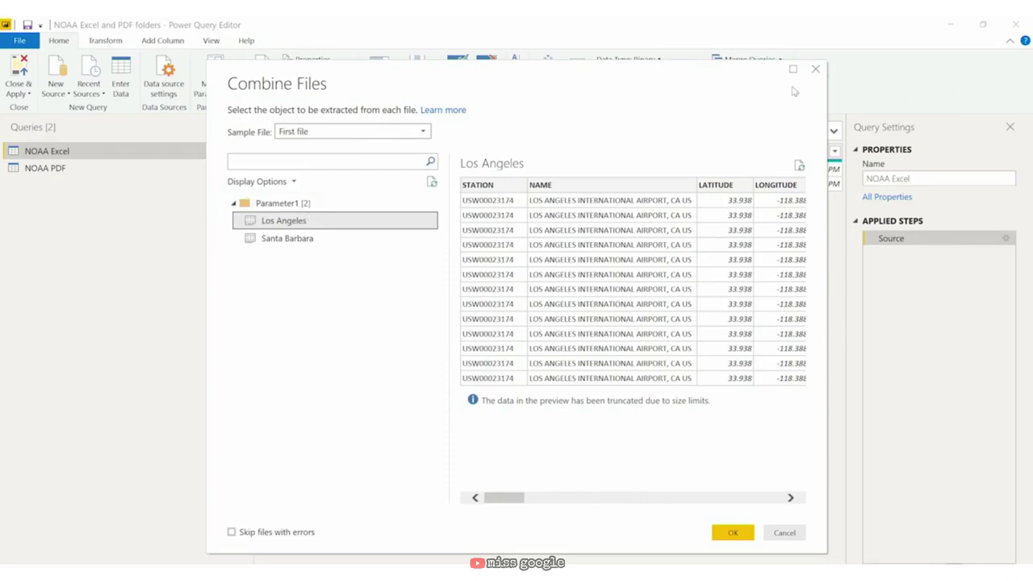
{"action": "left_click", "coordinate": [815, 69]}
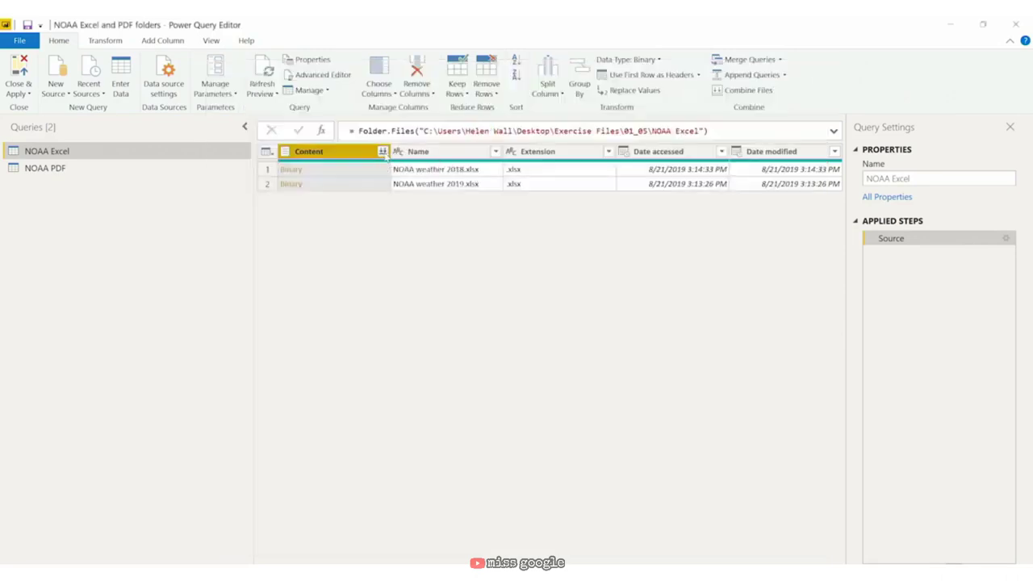
{"action": "left_click", "coordinate": [123, 170]}
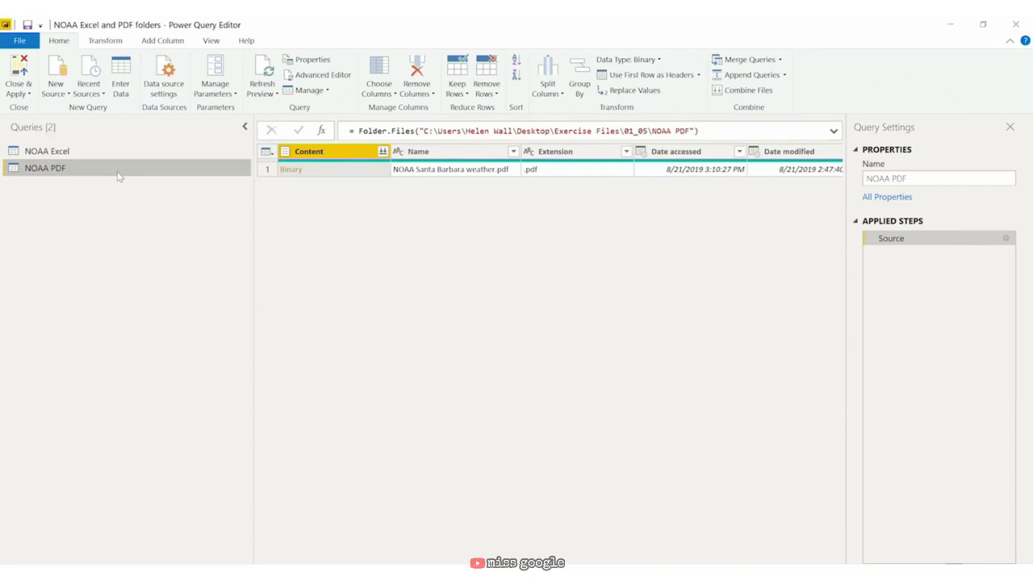
Step: Drill into the Santa Barbara weather PDF, preview its first table, and open the Data column's expand options
{"action": "left_click", "coordinate": [292, 170]}
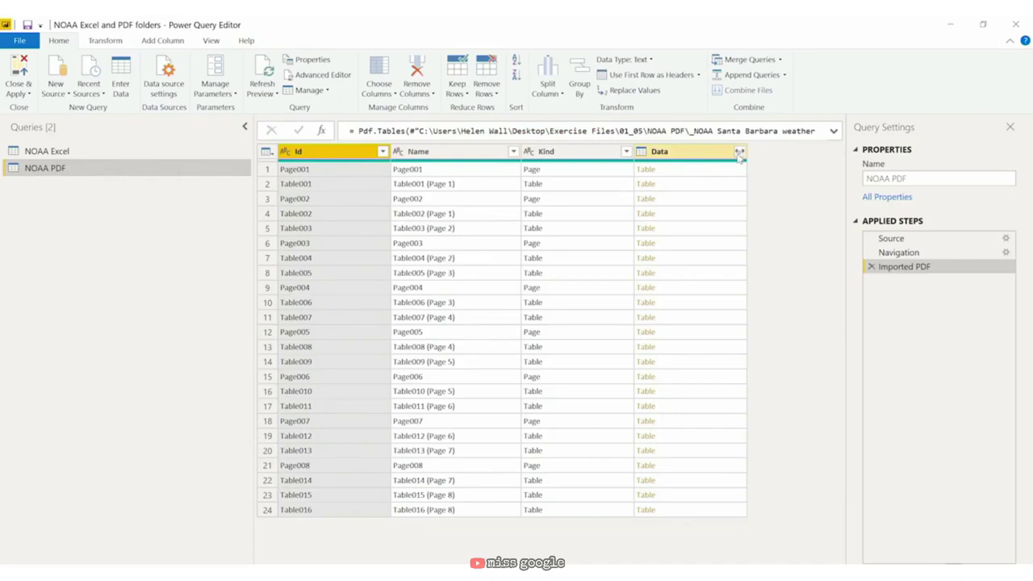
{"action": "left_click", "coordinate": [668, 171]}
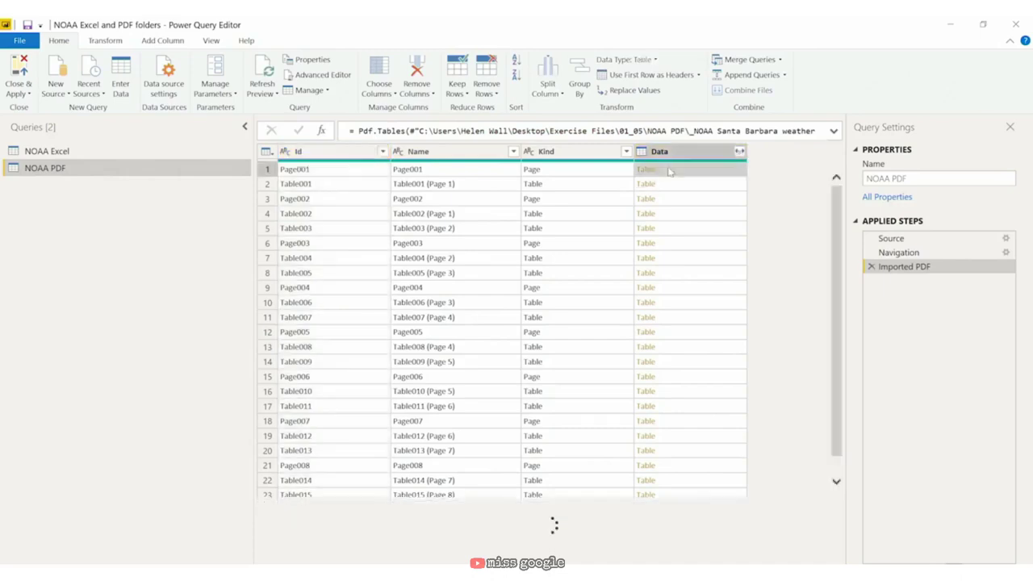
{"action": "left_click_drag", "start_coordinate": [697, 501], "coordinate": [710, 365]}
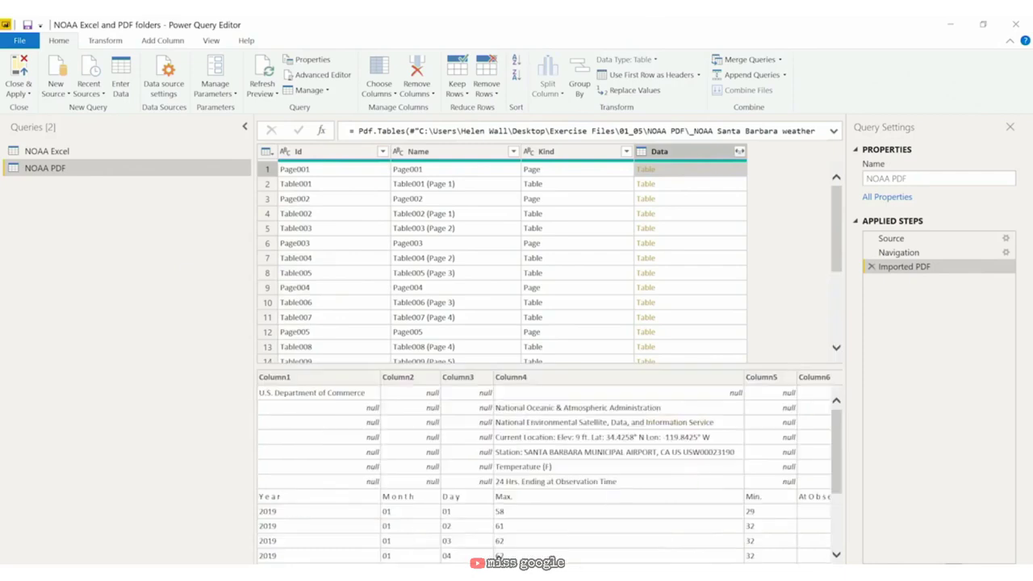
{"action": "scroll", "coordinate": [545, 469], "scroll_direction": "right", "scroll_amount": 10}
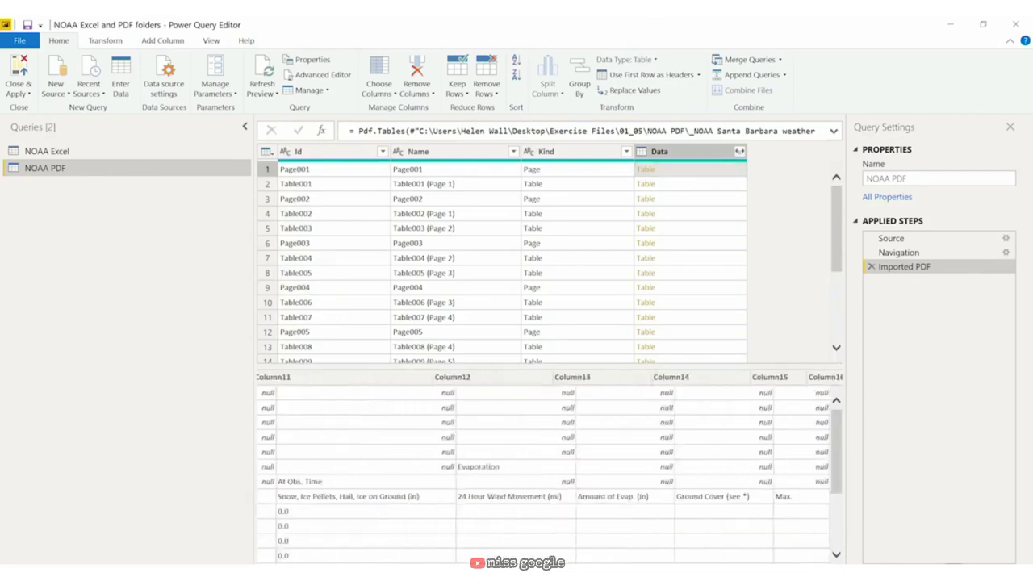
{"action": "scroll", "coordinate": [329, 555], "scroll_direction": "left", "scroll_amount": 10}
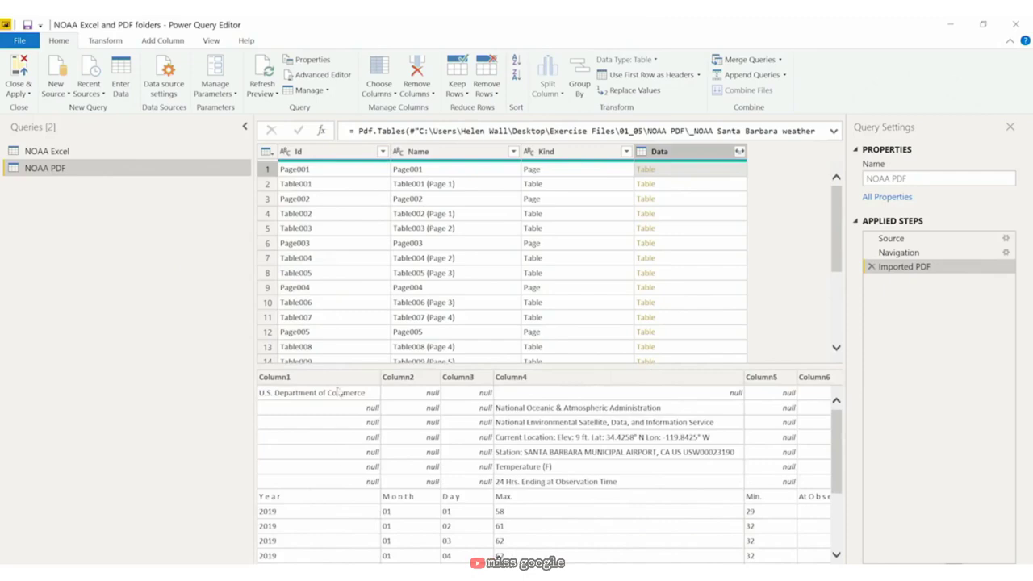
{"action": "scroll", "coordinate": [324, 559], "scroll_direction": "right", "scroll_amount": 1}
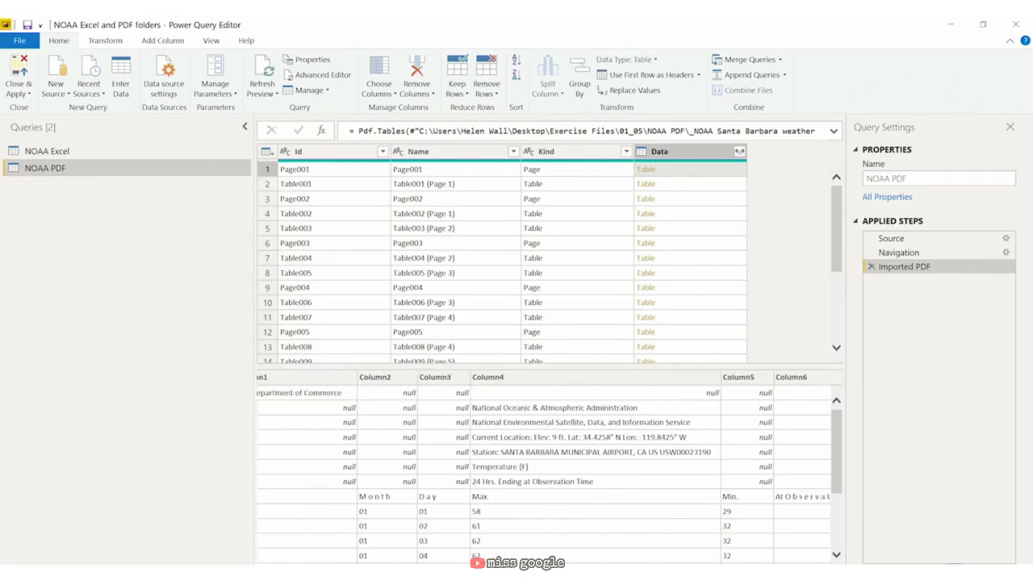
{"action": "scroll", "coordinate": [560, 450], "scroll_direction": "left", "scroll_amount": 1}
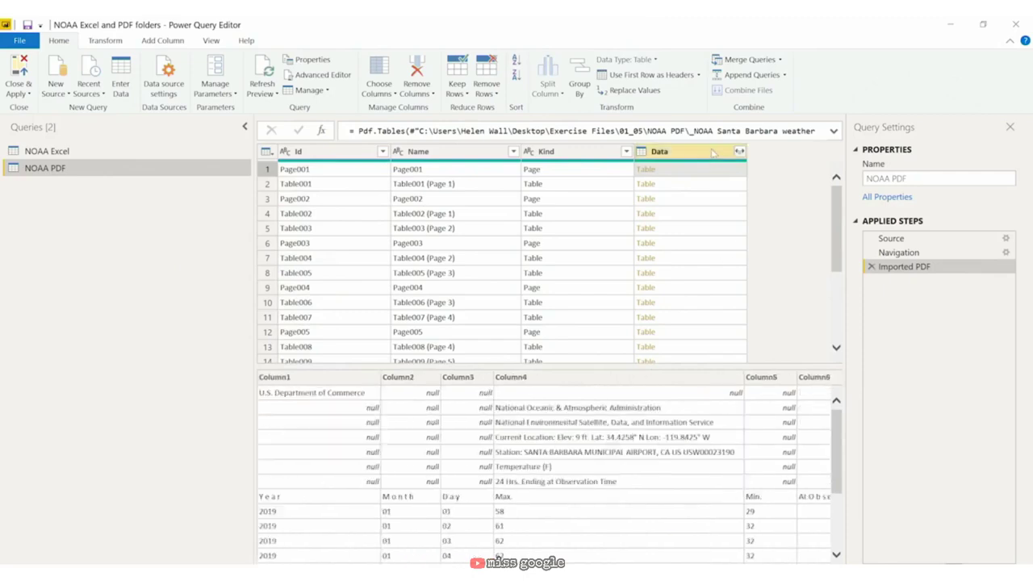
{"action": "left_click", "coordinate": [712, 153]}
{"action": "left_click", "coordinate": [739, 151]}
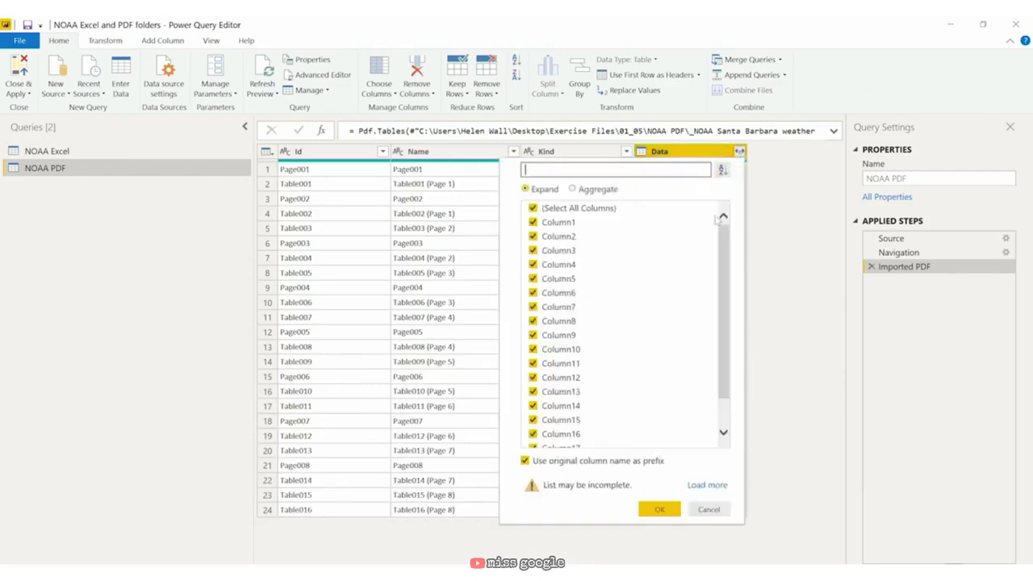
Step: Expand the Data tables into Column1 onward without column name prefixes, then inspect the Year value
{"action": "left_click", "coordinate": [525, 462]}
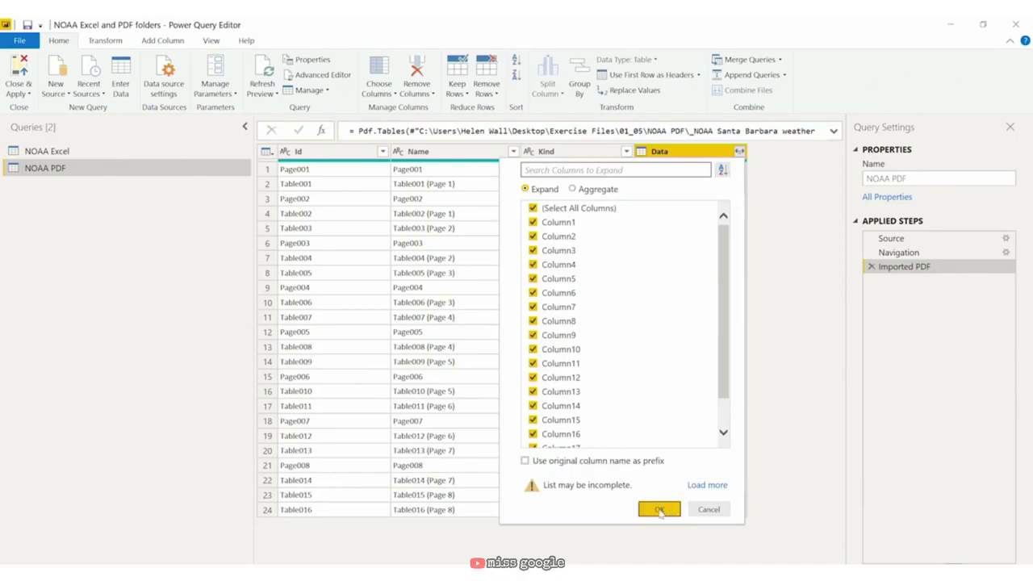
{"action": "left_click", "coordinate": [662, 510]}
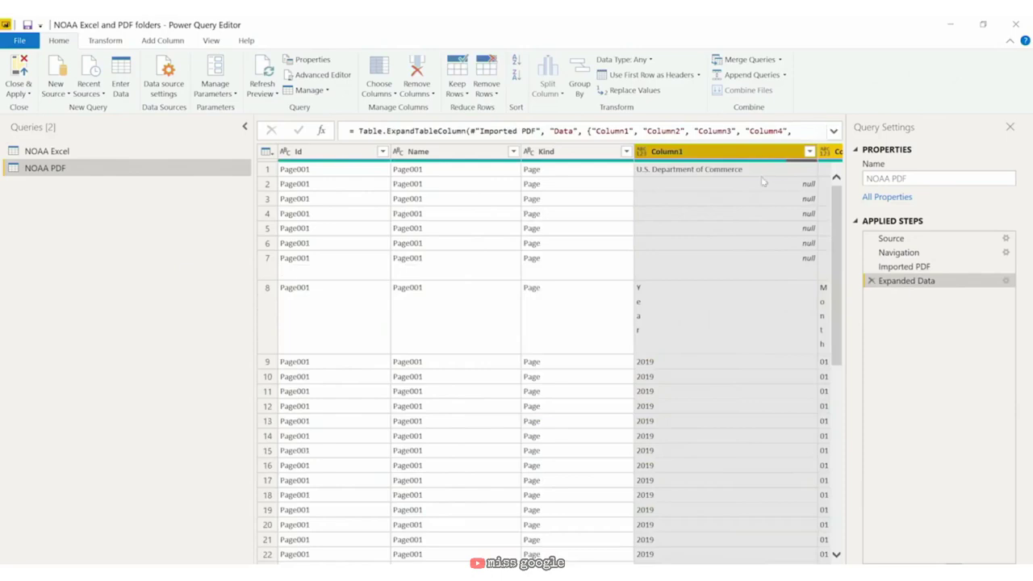
{"action": "left_click_drag", "start_coordinate": [256, 328], "coordinate": [117, 311]}
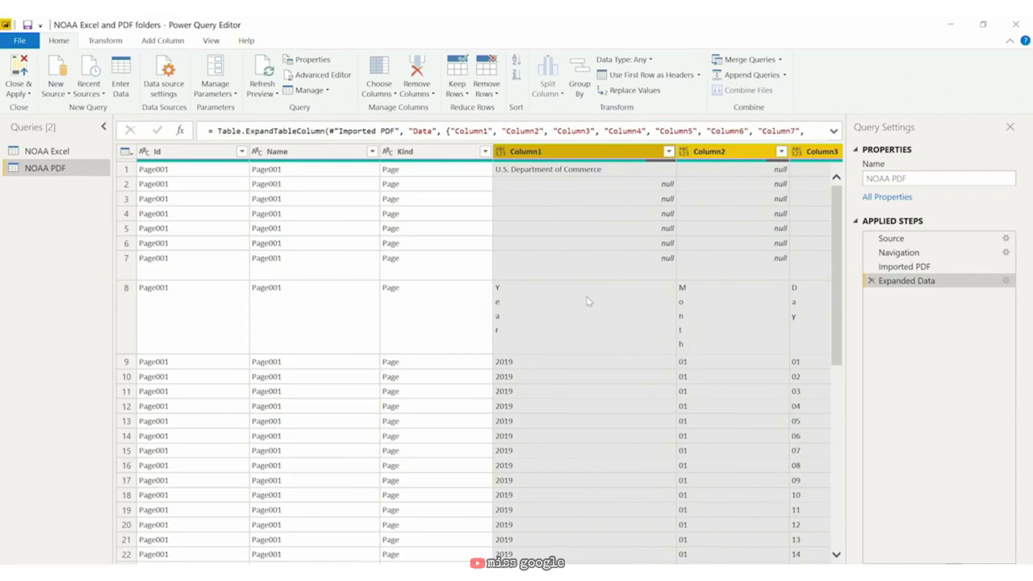
{"action": "left_click", "coordinate": [569, 321]}
{"action": "scroll", "coordinate": [634, 236], "scroll_direction": "down", "scroll_amount": 1}
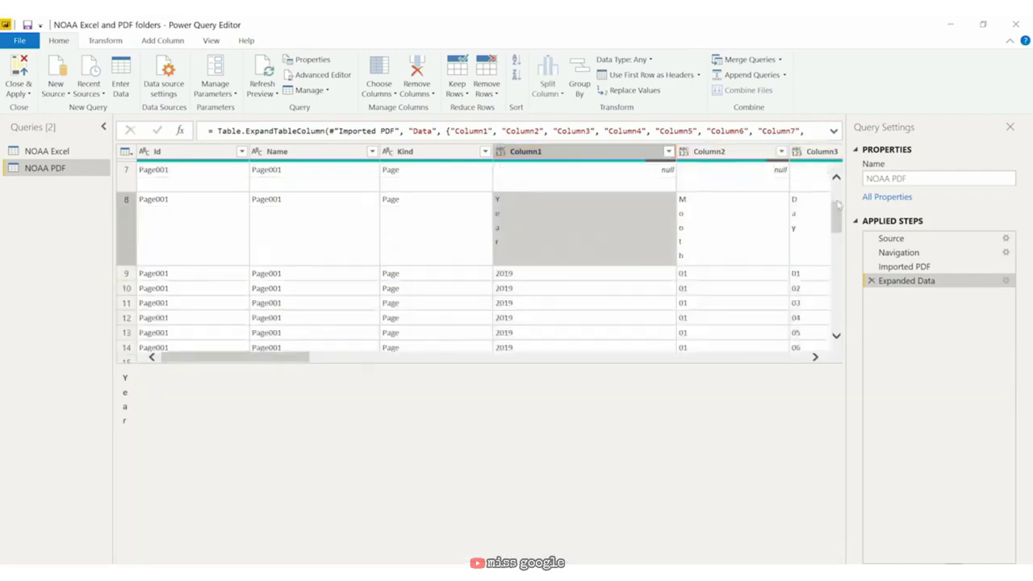
{"action": "left_click_drag", "start_coordinate": [837, 219], "coordinate": [803, 189]}
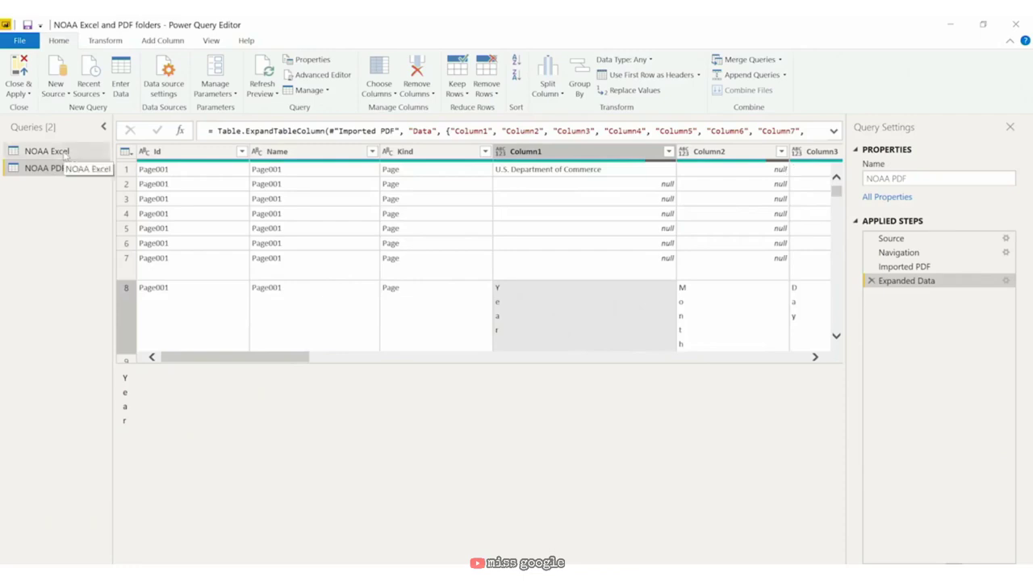
Step: Drill the NOAA Excel query into the 2018 weather workbook, then return to the NOAA PDF query
{"action": "left_click", "coordinate": [65, 153]}
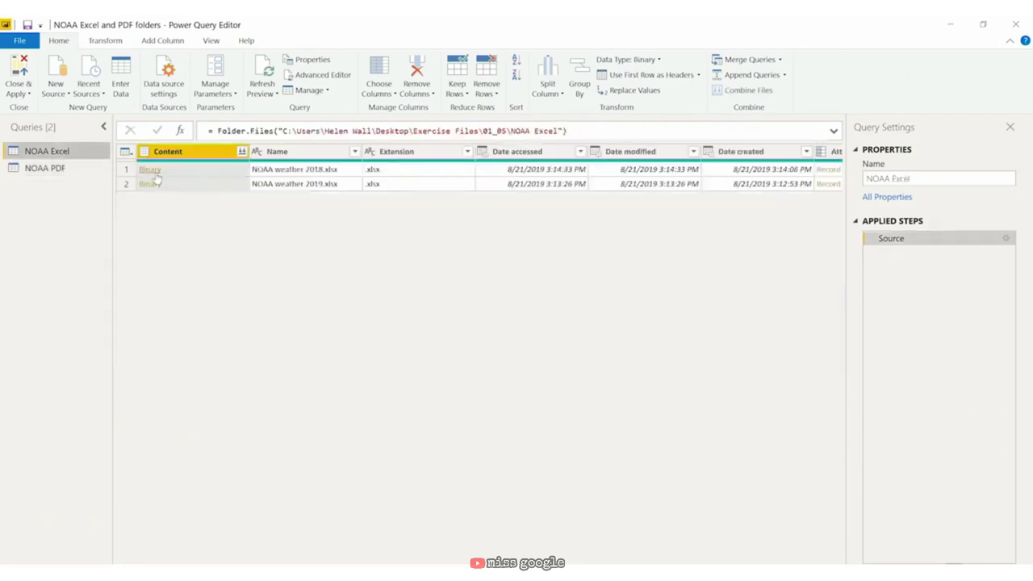
{"action": "left_click", "coordinate": [151, 170]}
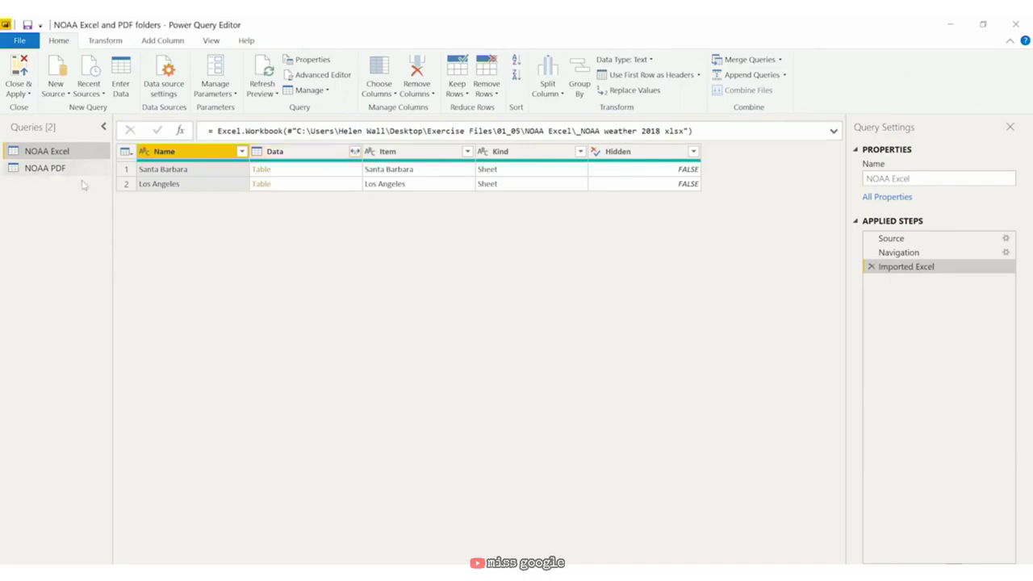
{"action": "left_click", "coordinate": [48, 169]}
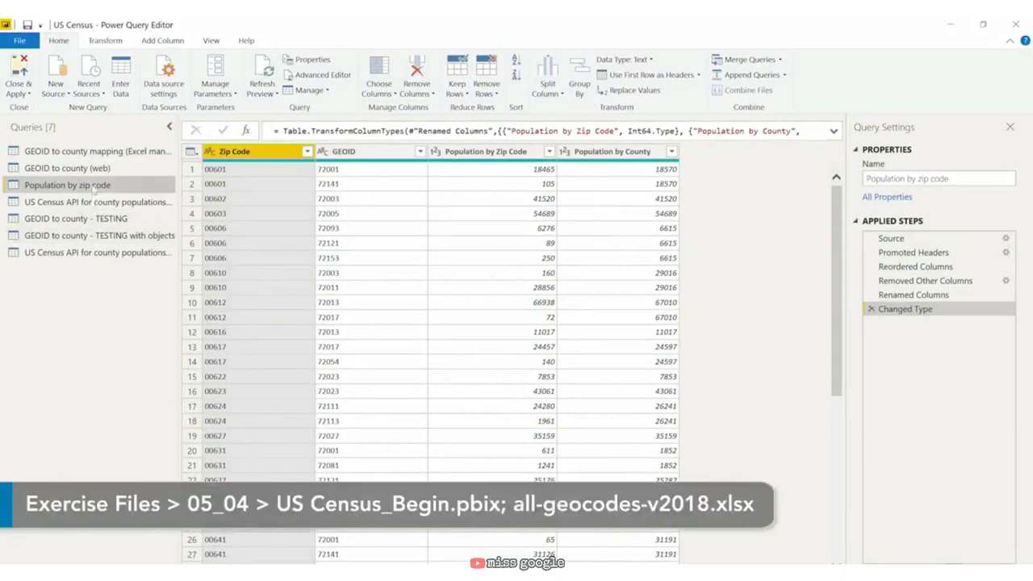
Step: Duplicate the Population by zip code query and rename the copy 'Population by zip code (Grouping)'
{"action": "right_click", "coordinate": [93, 185]}
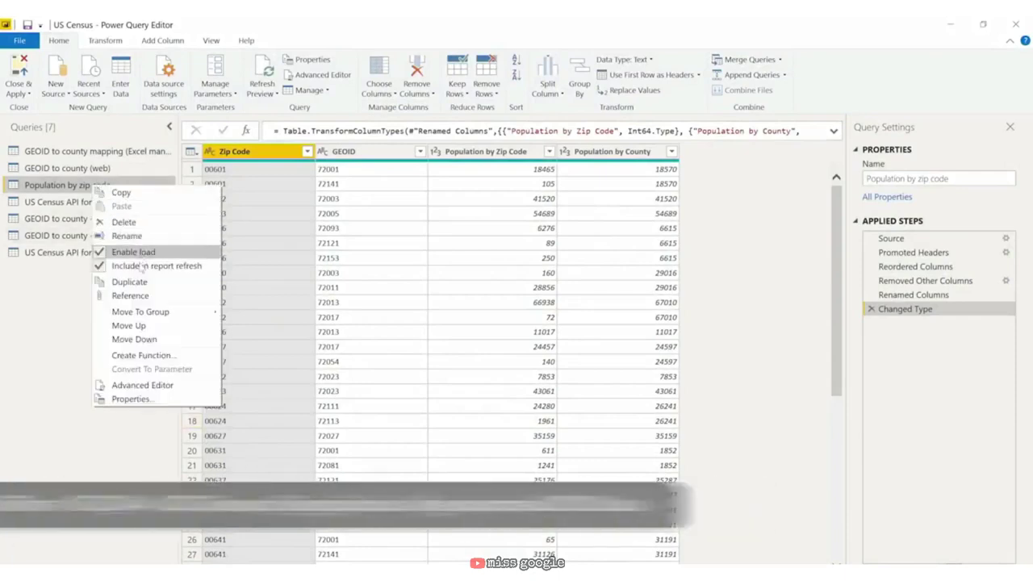
{"action": "left_click", "coordinate": [148, 284]}
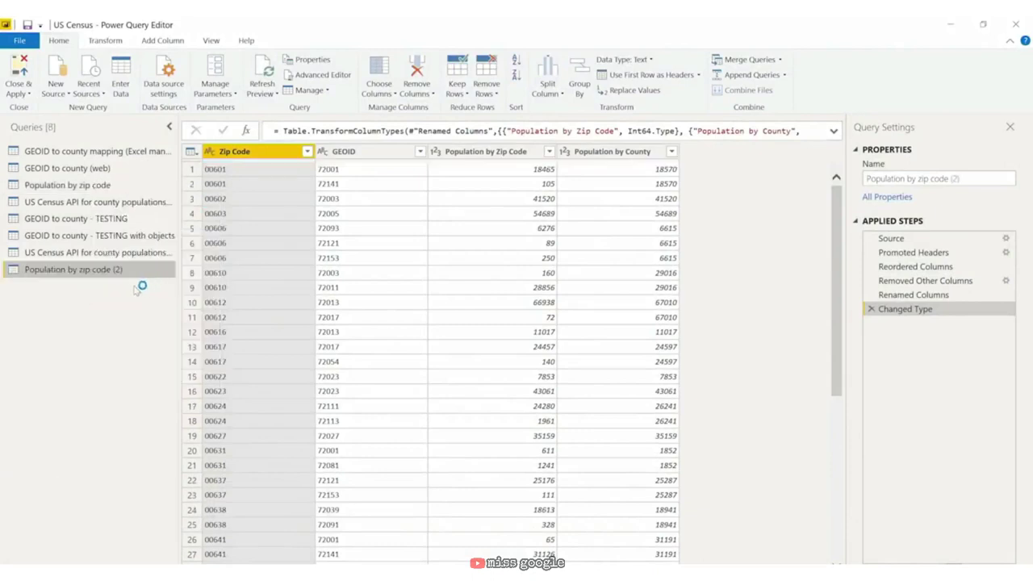
{"action": "right_click", "coordinate": [101, 270]}
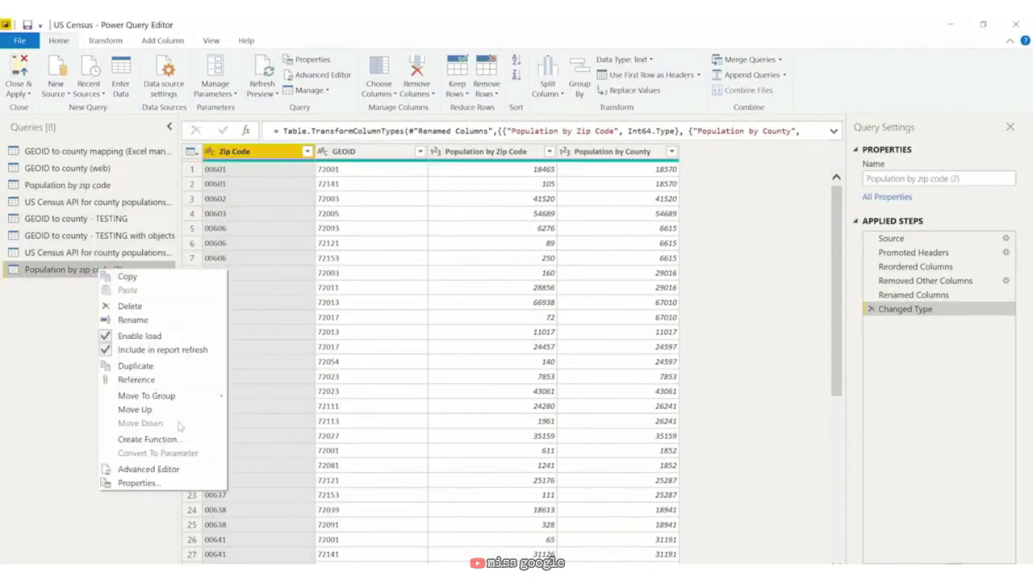
{"action": "left_click", "coordinate": [159, 320]}
{"action": "key", "text": "End"}
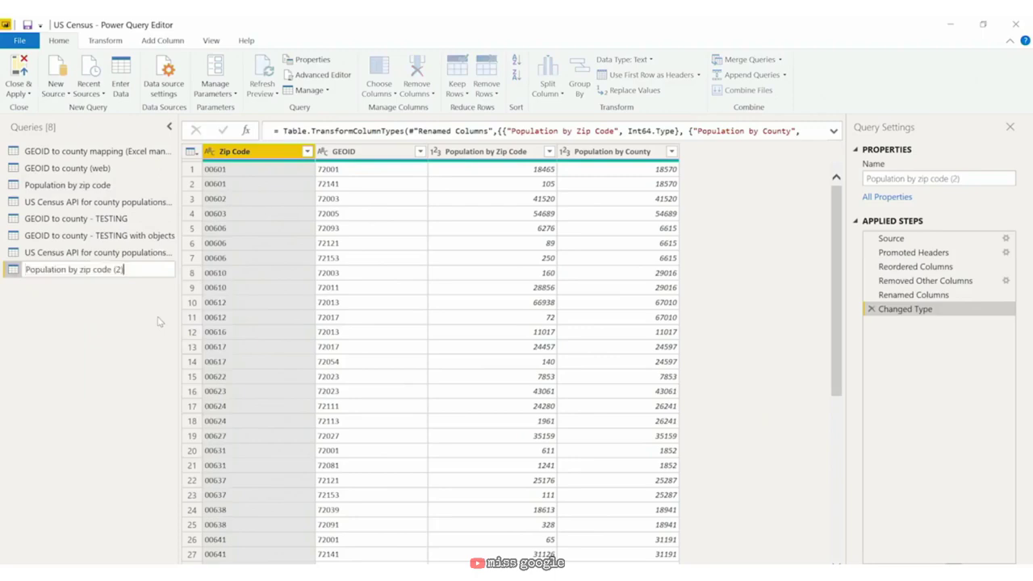
{"action": "key", "text": "BackSpace"}
{"action": "key", "text": "BackSpace"}
{"action": "type", "text": "Grouping)"}
{"action": "key", "text": "Return"}
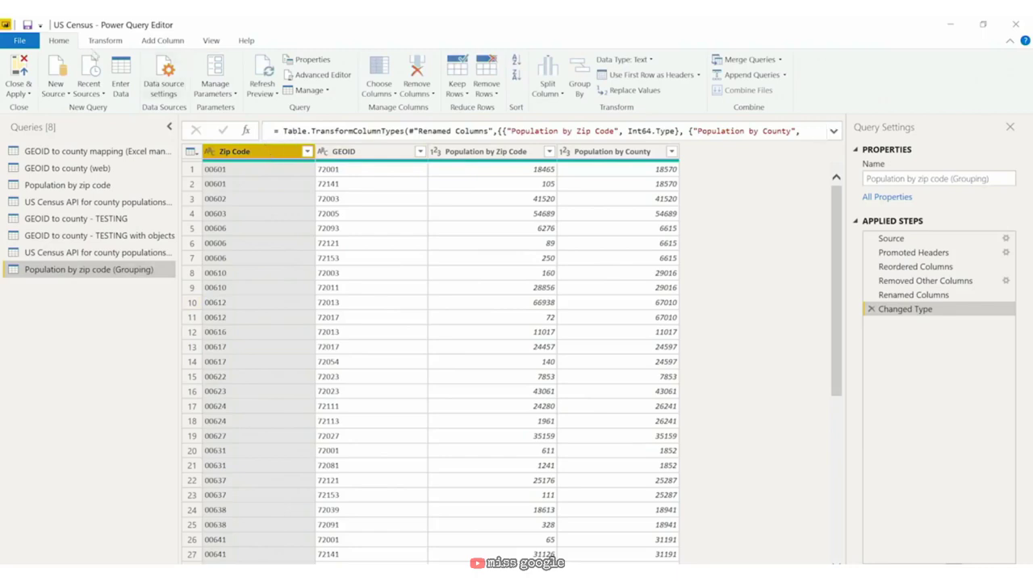
Step: Group rows by Zip Code into a Max Population column using Max of Population by Zip Code
{"action": "left_click", "coordinate": [103, 44]}
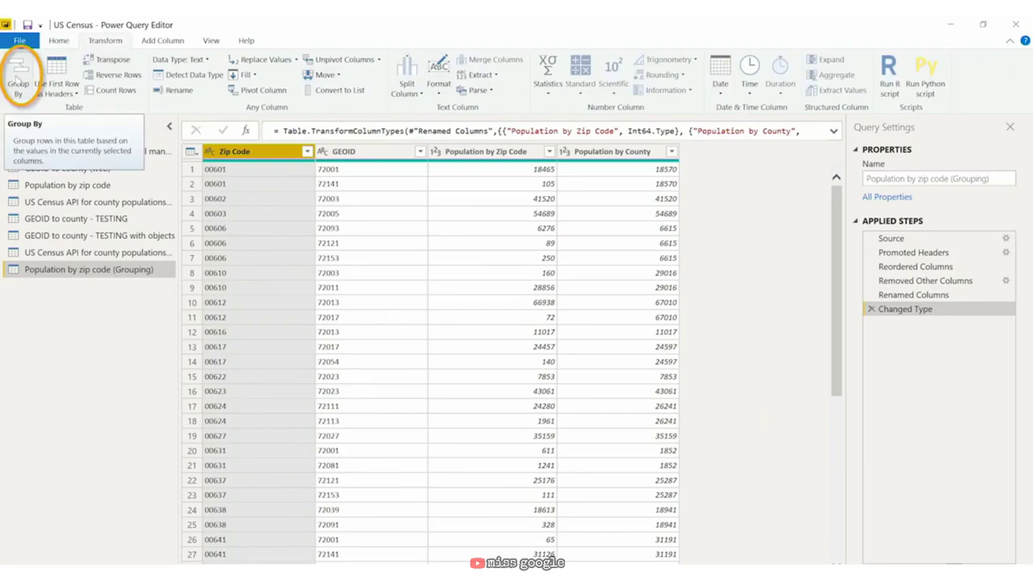
{"action": "left_click", "coordinate": [16, 79]}
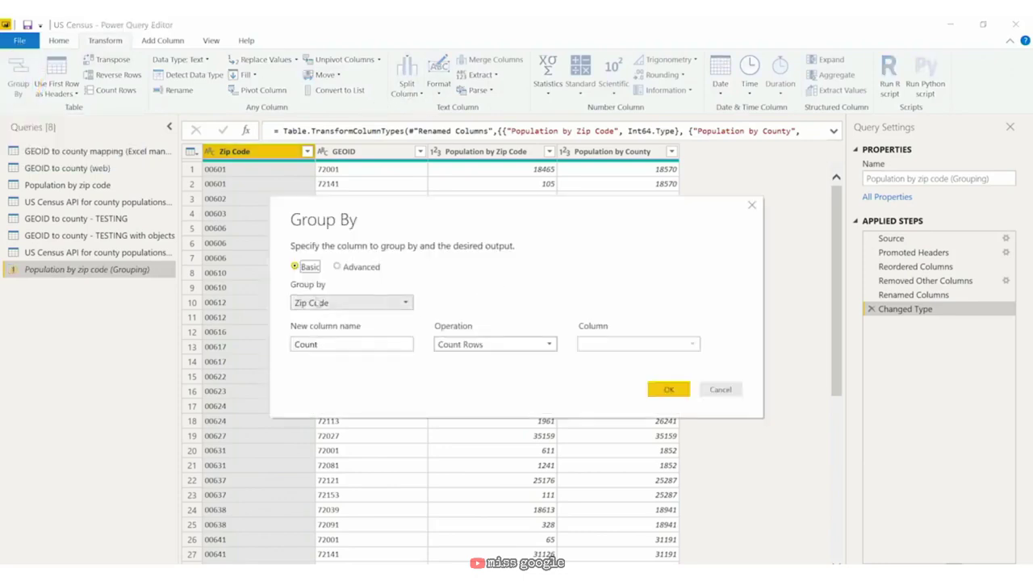
{"action": "left_click", "coordinate": [357, 304]}
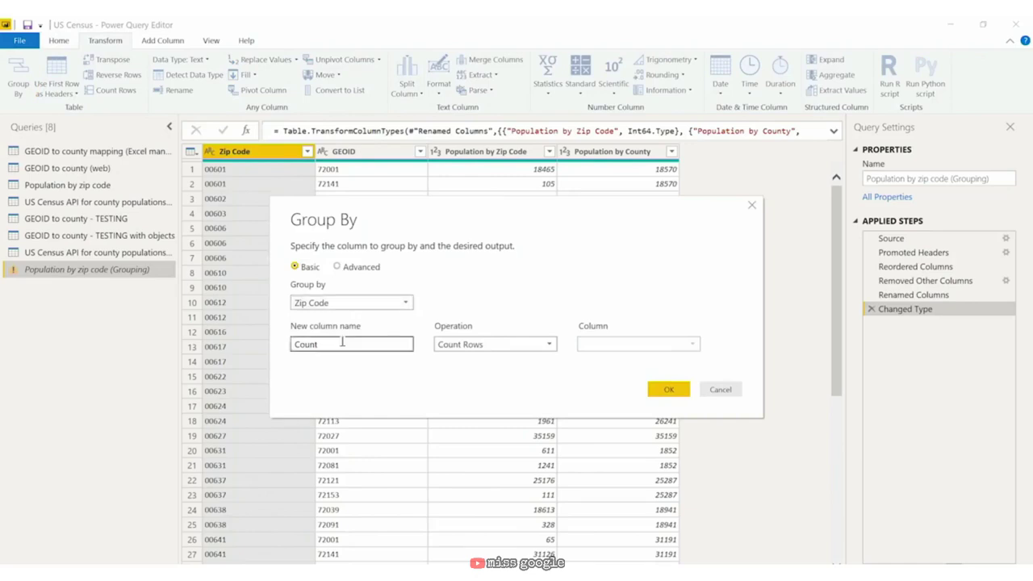
{"action": "left_click_drag", "start_coordinate": [321, 345], "coordinate": [279, 349]}
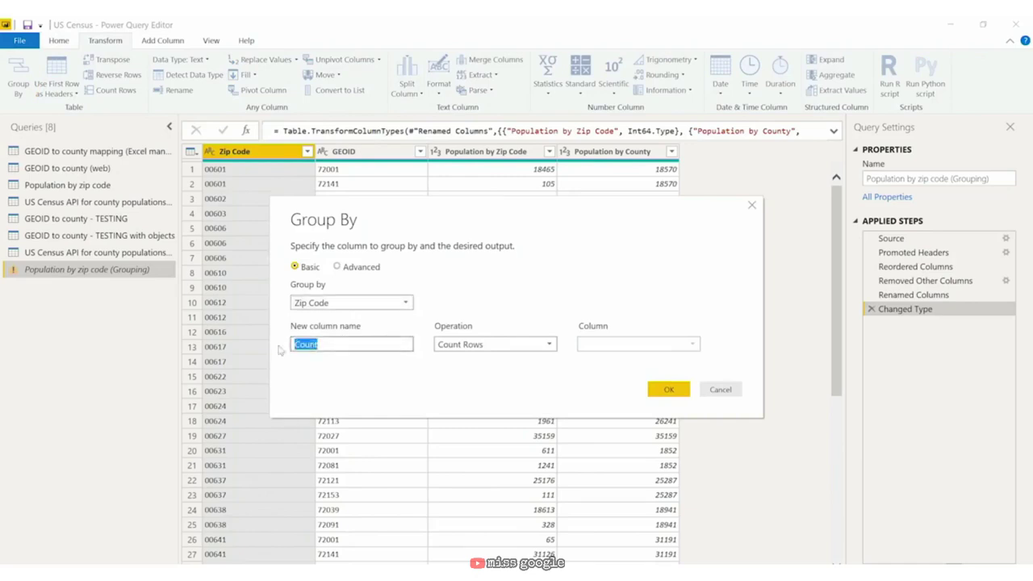
{"action": "type", "text": "Max Population"}
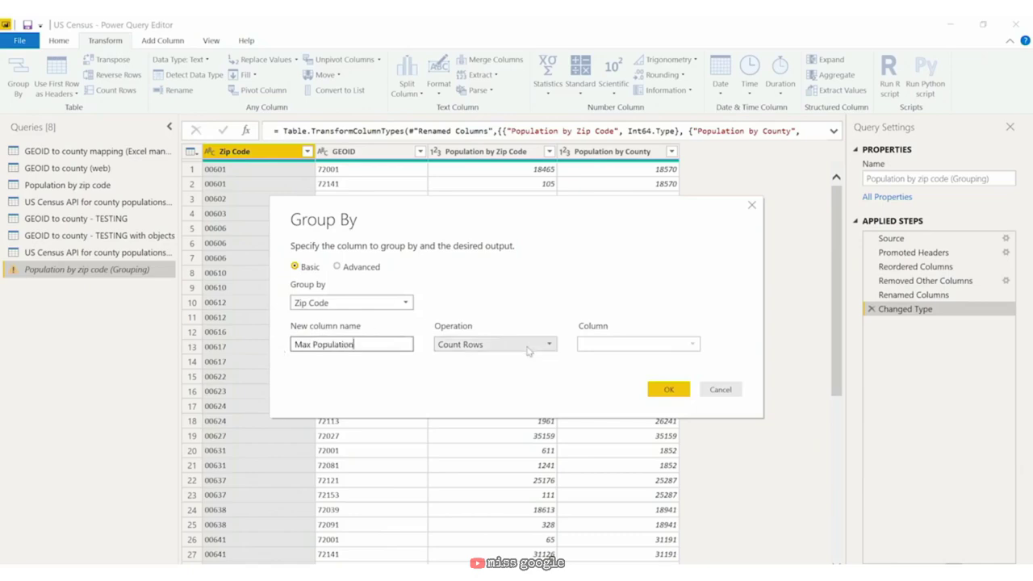
{"action": "left_click", "coordinate": [528, 347]}
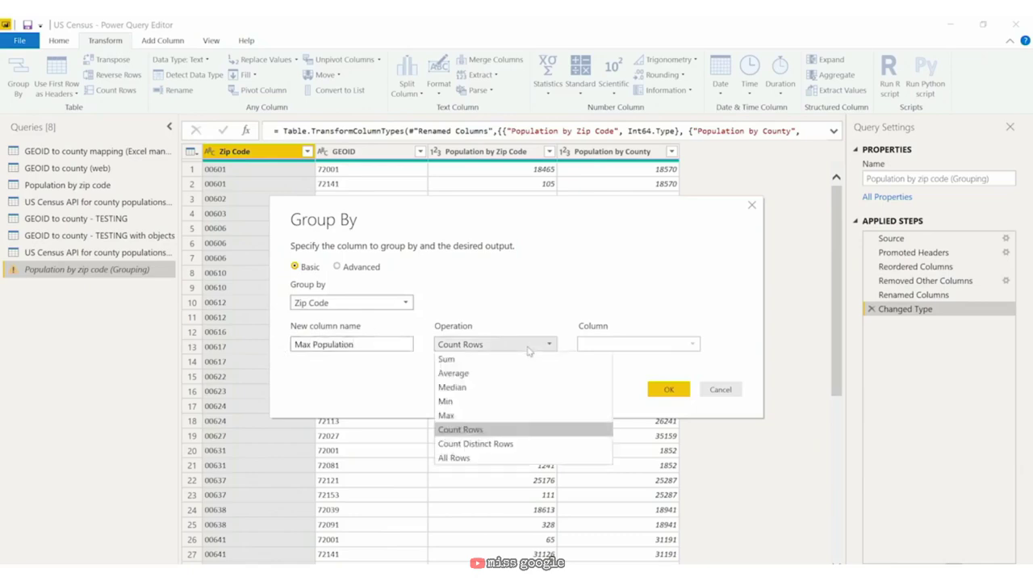
{"action": "left_click", "coordinate": [494, 416]}
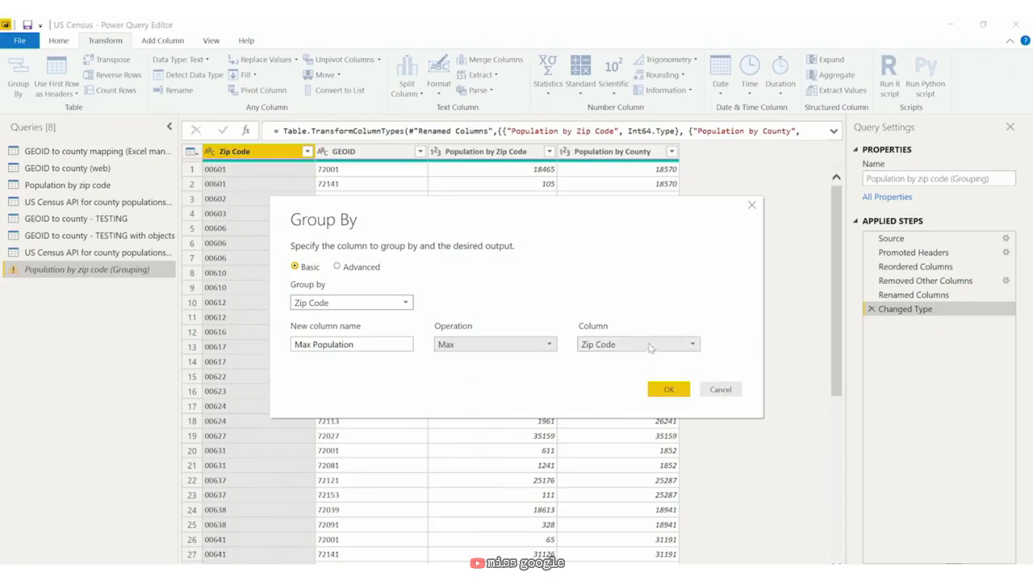
{"action": "left_click", "coordinate": [651, 346]}
{"action": "left_click", "coordinate": [626, 385]}
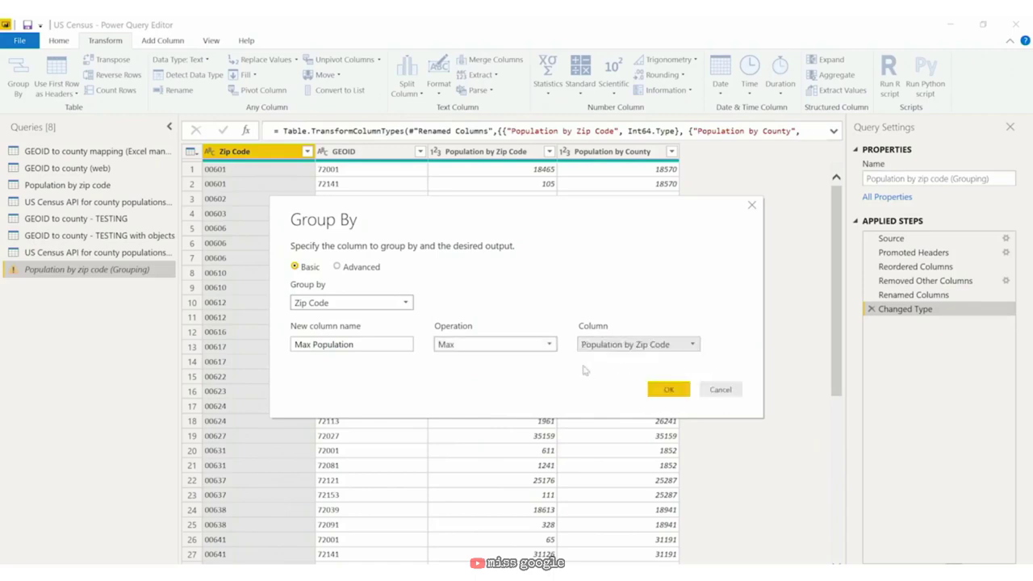
{"action": "left_click", "coordinate": [338, 268]}
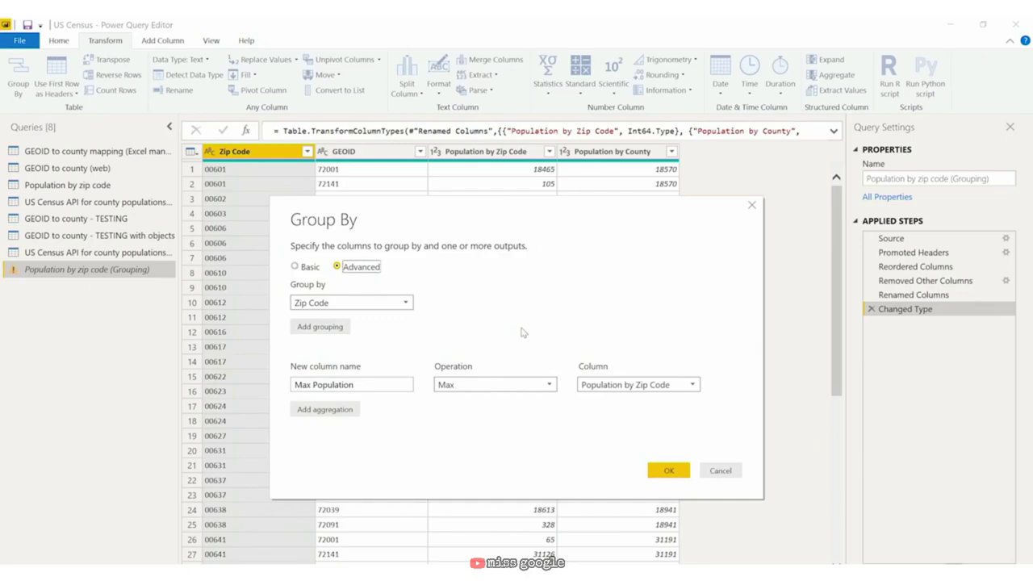
{"action": "left_click", "coordinate": [295, 268]}
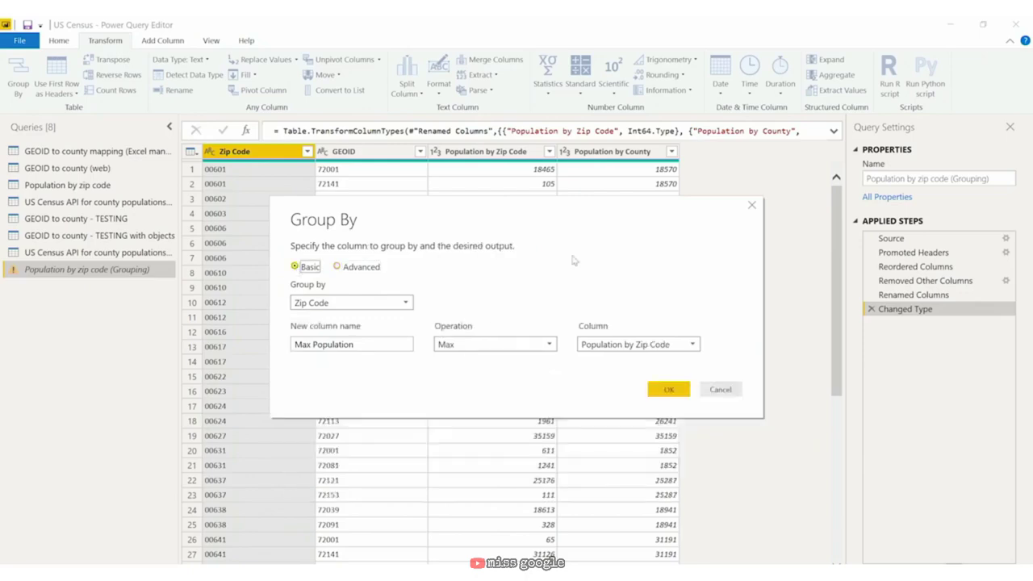
{"action": "left_click", "coordinate": [670, 390]}
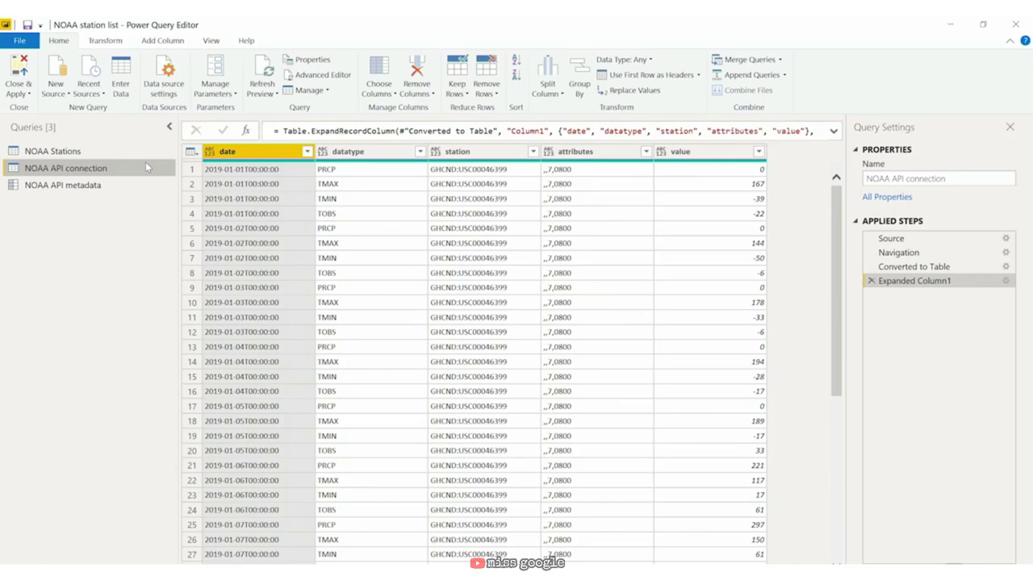
Step: Pivot the datatype column using value as the values column with Don't Aggregate
{"action": "left_click", "coordinate": [381, 154]}
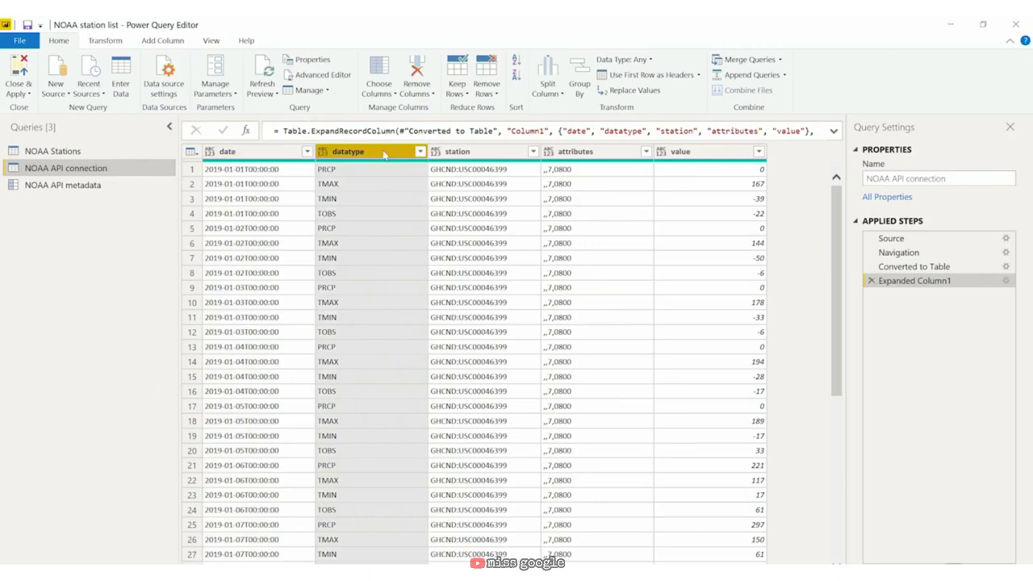
{"action": "left_click", "coordinate": [113, 45]}
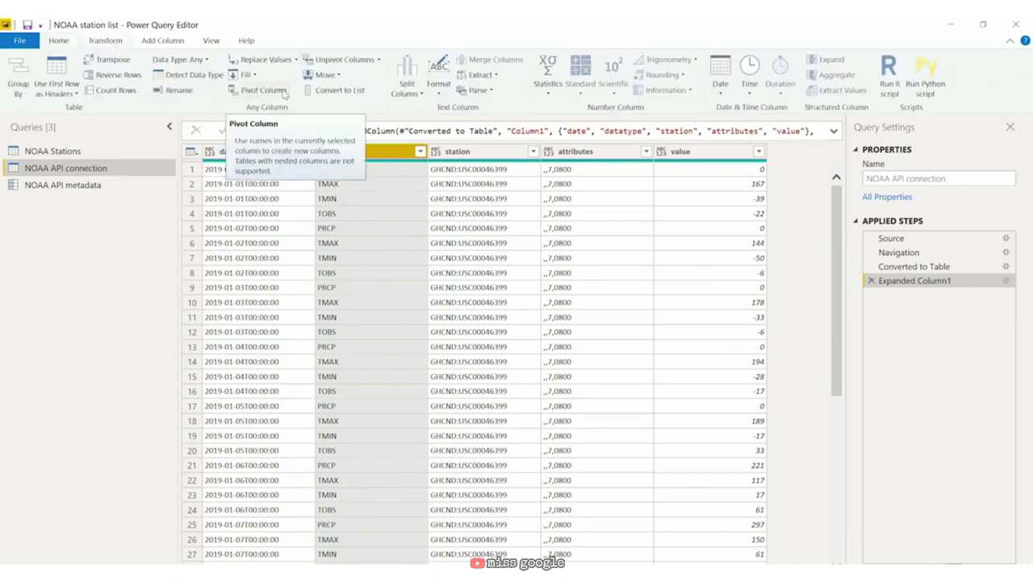
{"action": "left_click", "coordinate": [282, 93]}
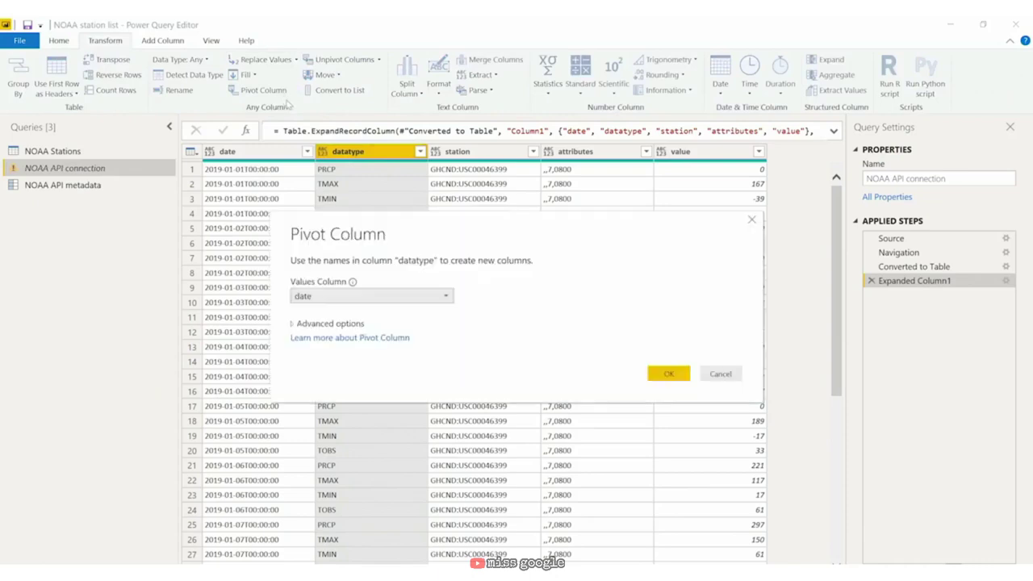
{"action": "left_click", "coordinate": [367, 297]}
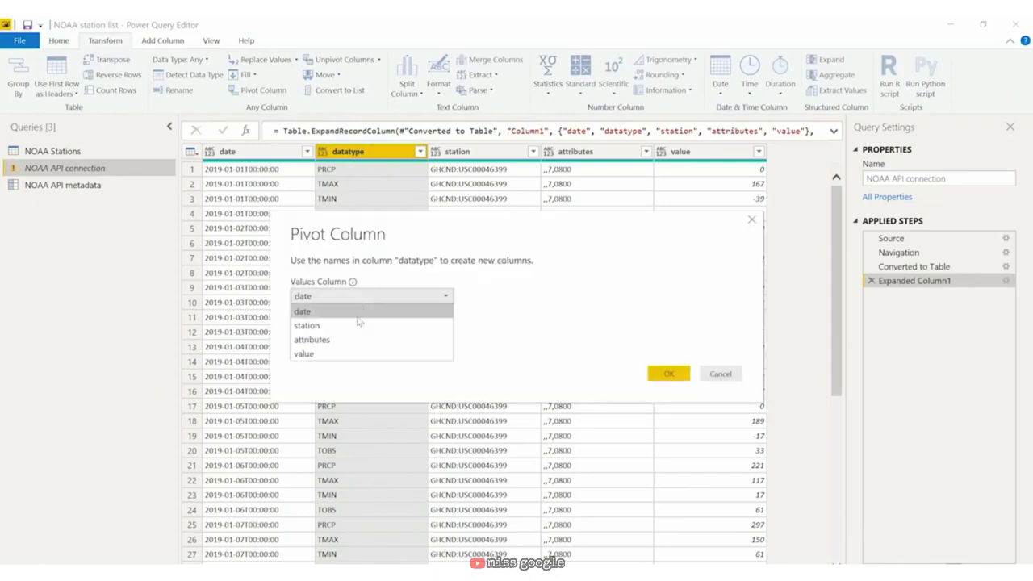
{"action": "left_click", "coordinate": [363, 357]}
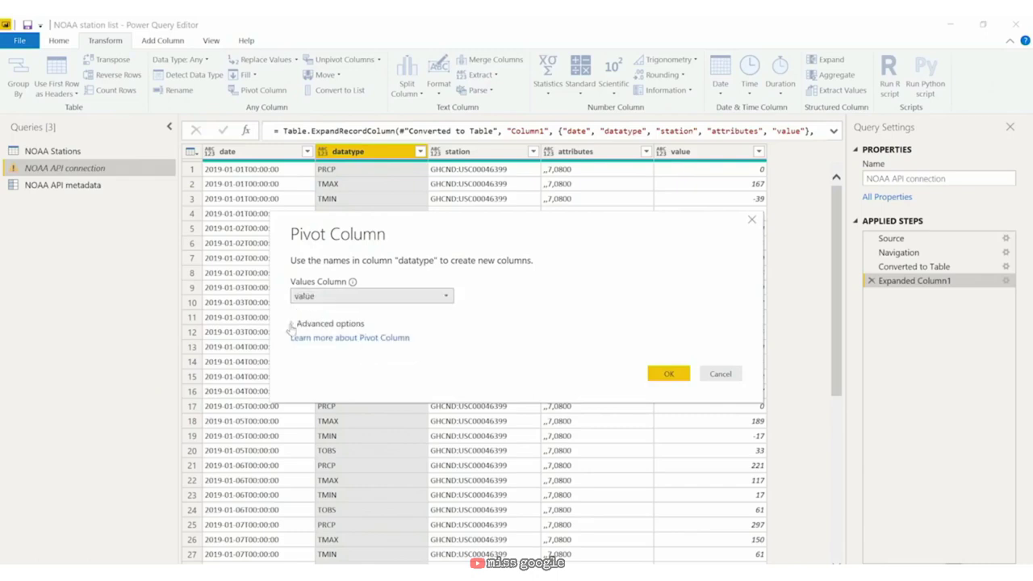
{"action": "left_click", "coordinate": [327, 324]}
{"action": "left_click", "coordinate": [367, 353]}
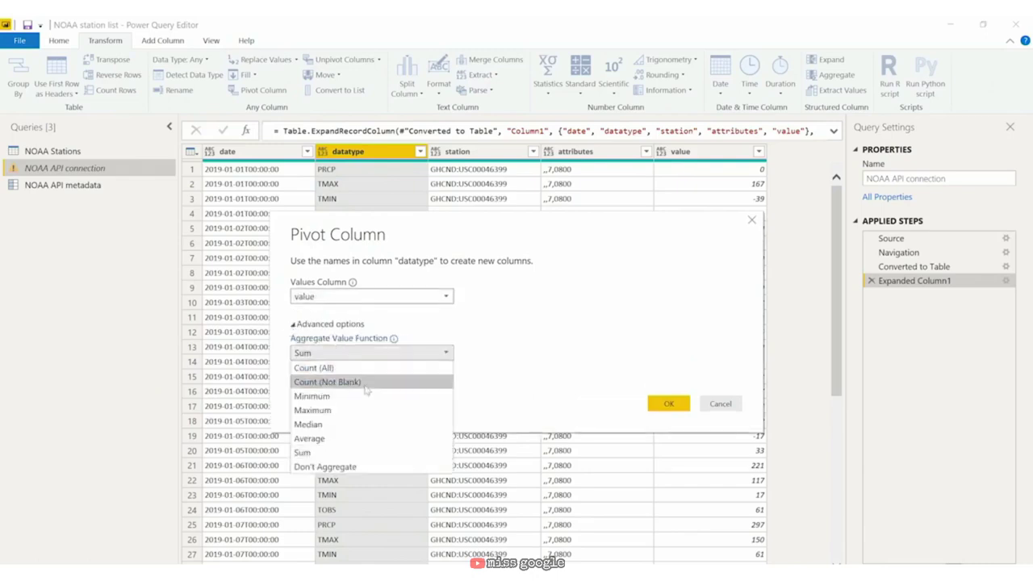
{"action": "left_click", "coordinate": [366, 468]}
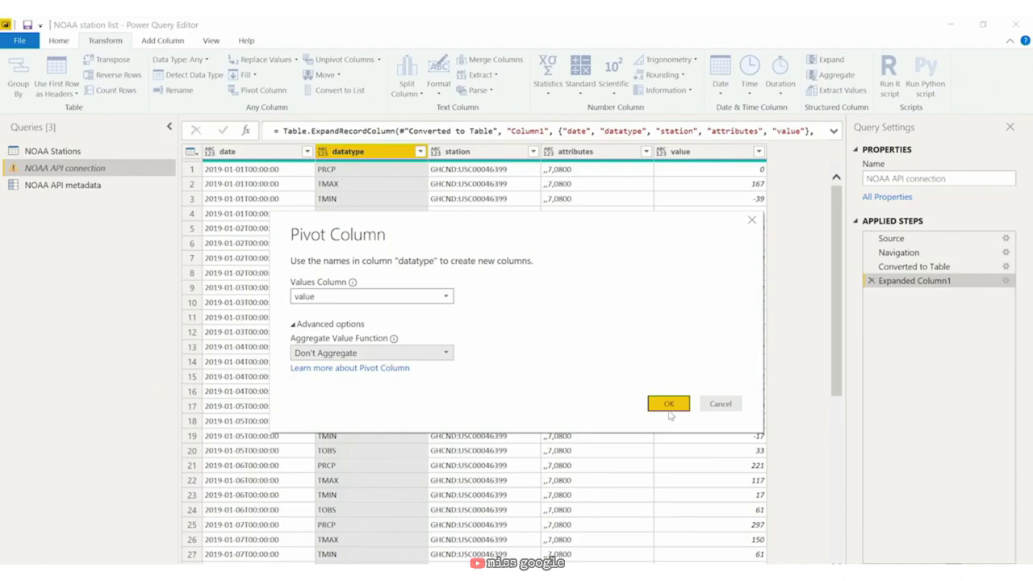
{"action": "left_click", "coordinate": [670, 406]}
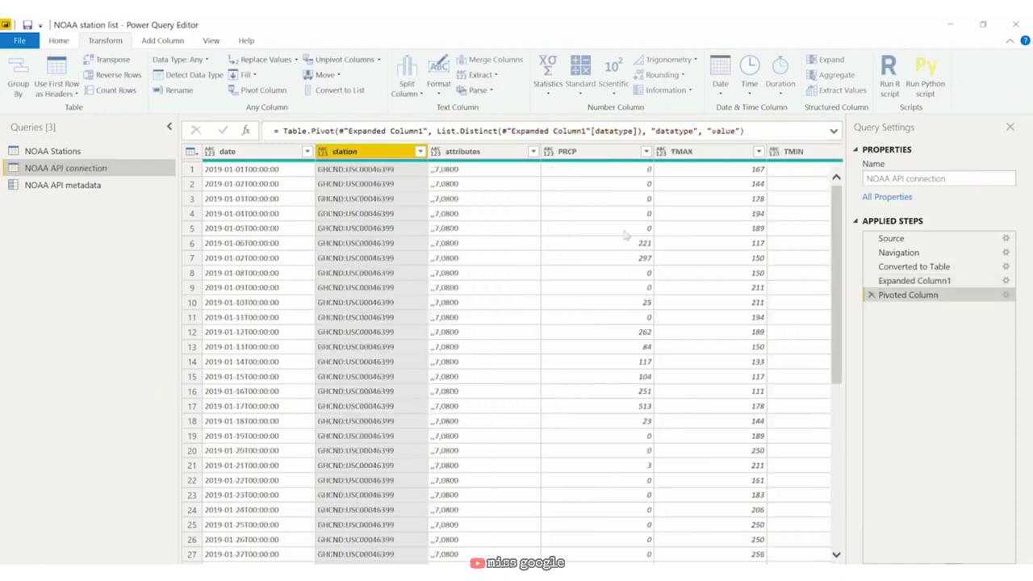
Step: Narrow the Queries and Query Settings panes to widen the table, then select the PRCP column
{"action": "left_click_drag", "start_coordinate": [177, 215], "coordinate": [119, 209]}
{"action": "left_click_drag", "start_coordinate": [846, 303], "coordinate": [906, 313]}
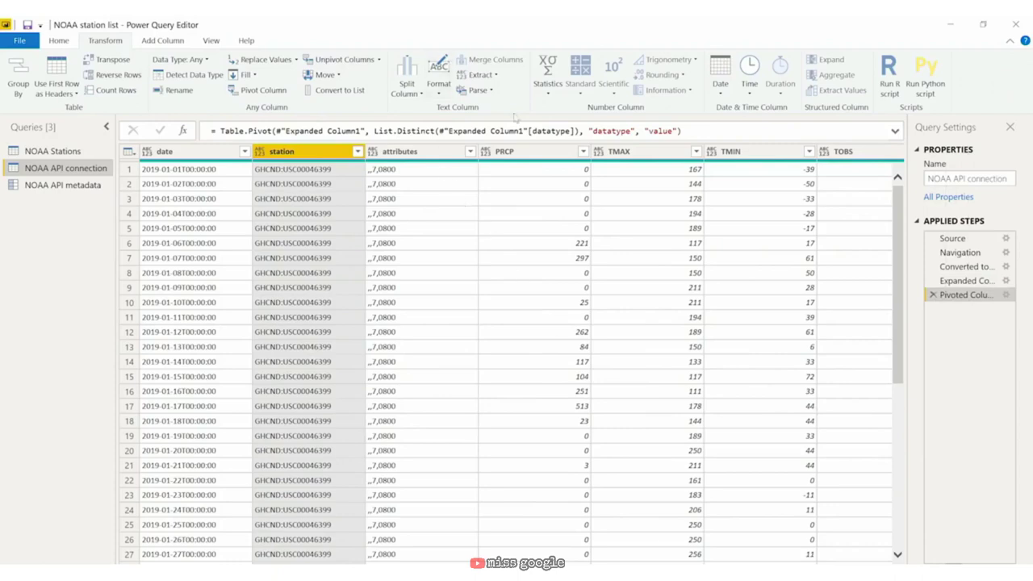
{"action": "left_click", "coordinate": [539, 153]}
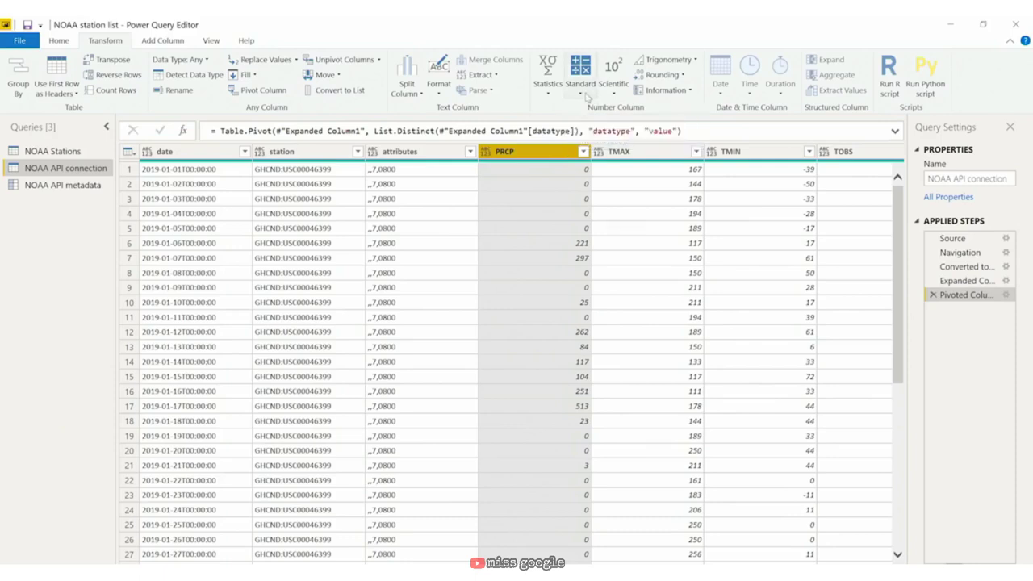
Step: Divide the PRCP column values by 100
{"action": "left_click", "coordinate": [586, 96]}
{"action": "left_click", "coordinate": [599, 154]}
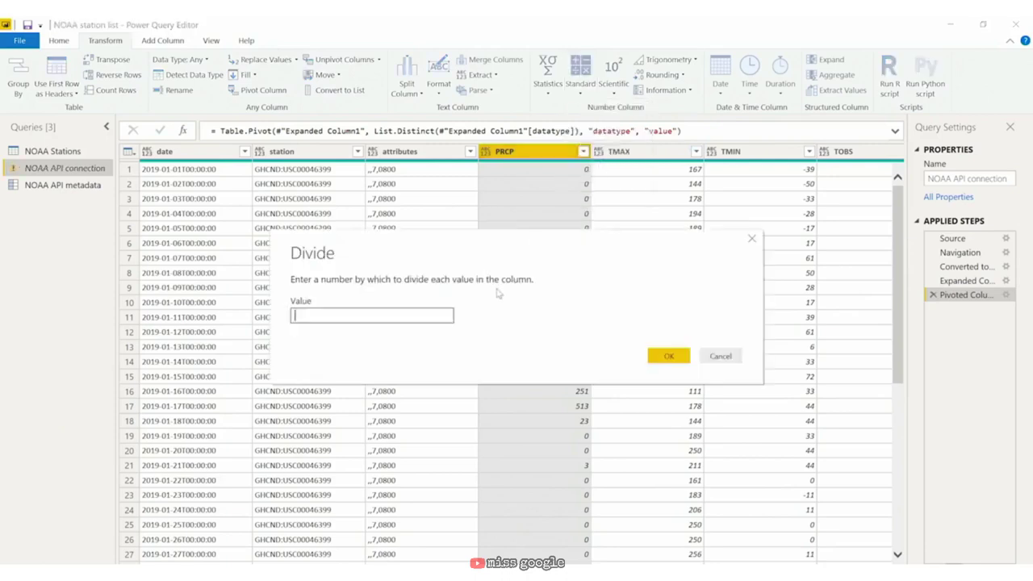
{"action": "type", "text": "100"}
{"action": "left_click", "coordinate": [667, 355]}
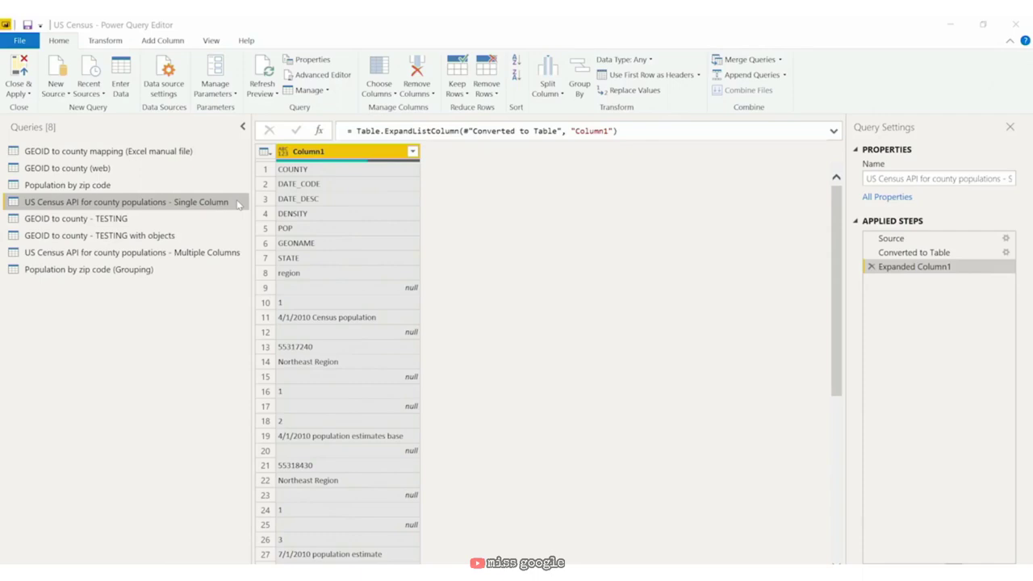
Step: Set Column1's data type to Text and inspect the 4/1/2010 population and region values
{"action": "left_click", "coordinate": [285, 157]}
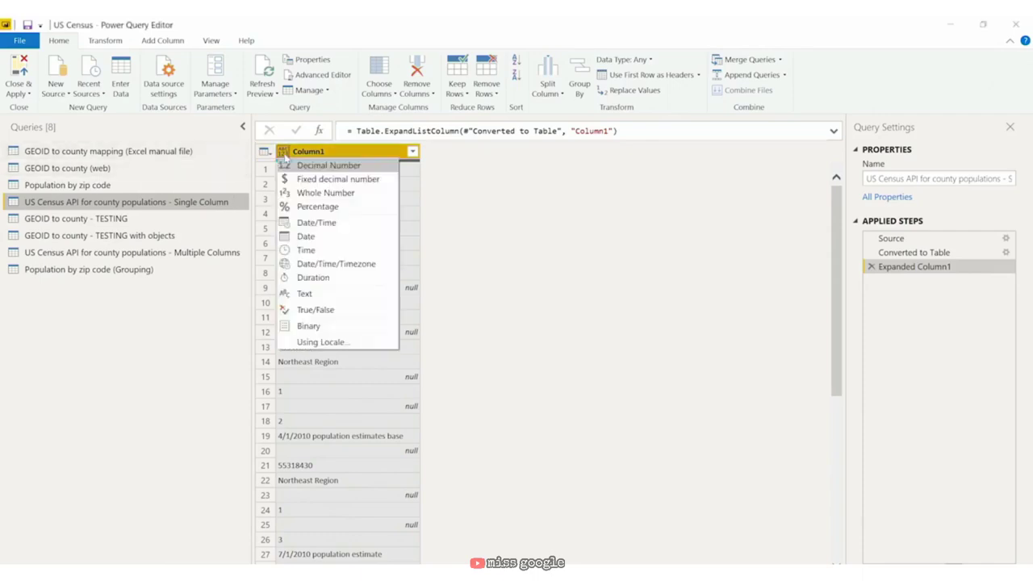
{"action": "left_click", "coordinate": [349, 298]}
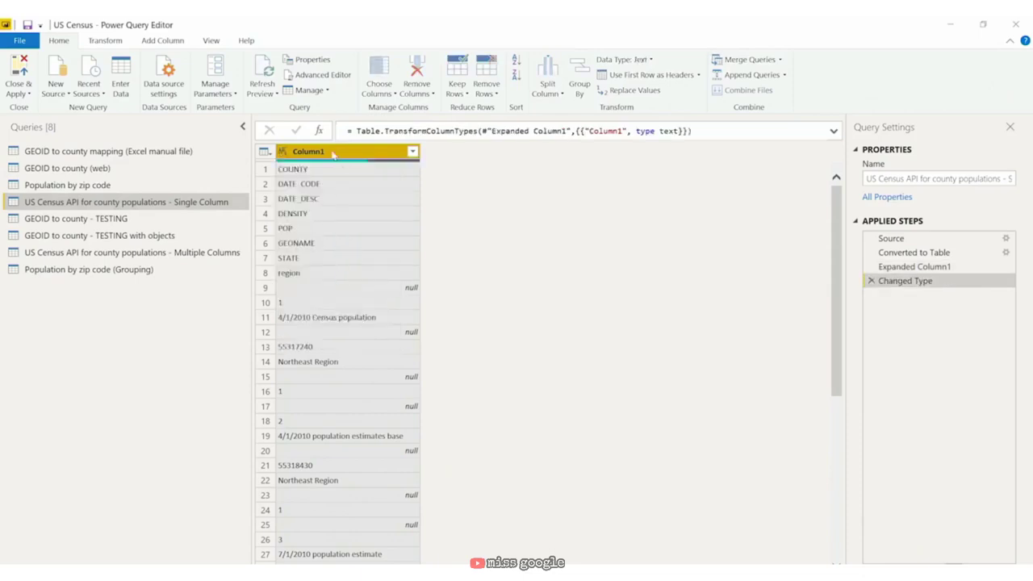
{"action": "left_click", "coordinate": [374, 319]}
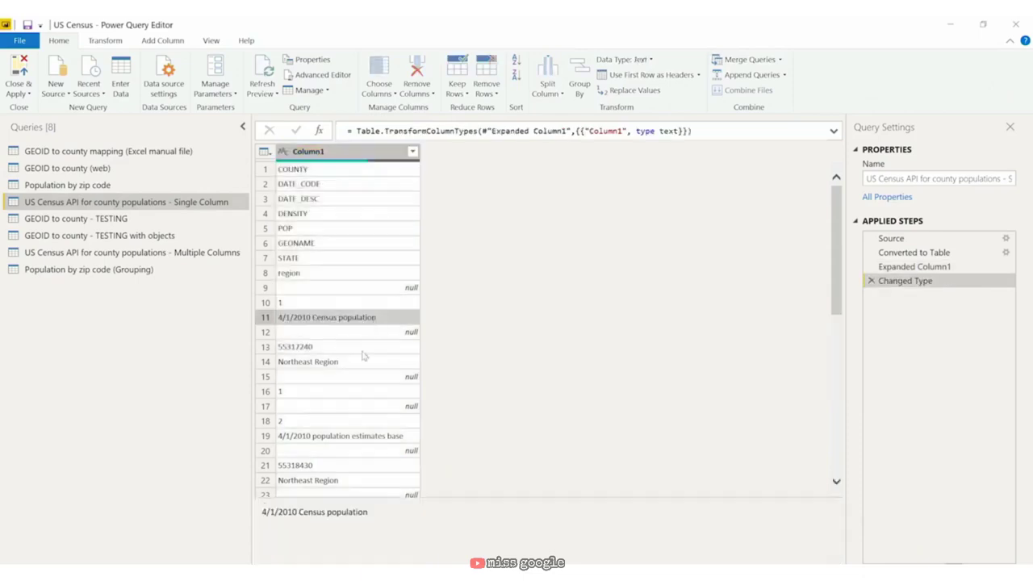
{"action": "left_click", "coordinate": [371, 438]}
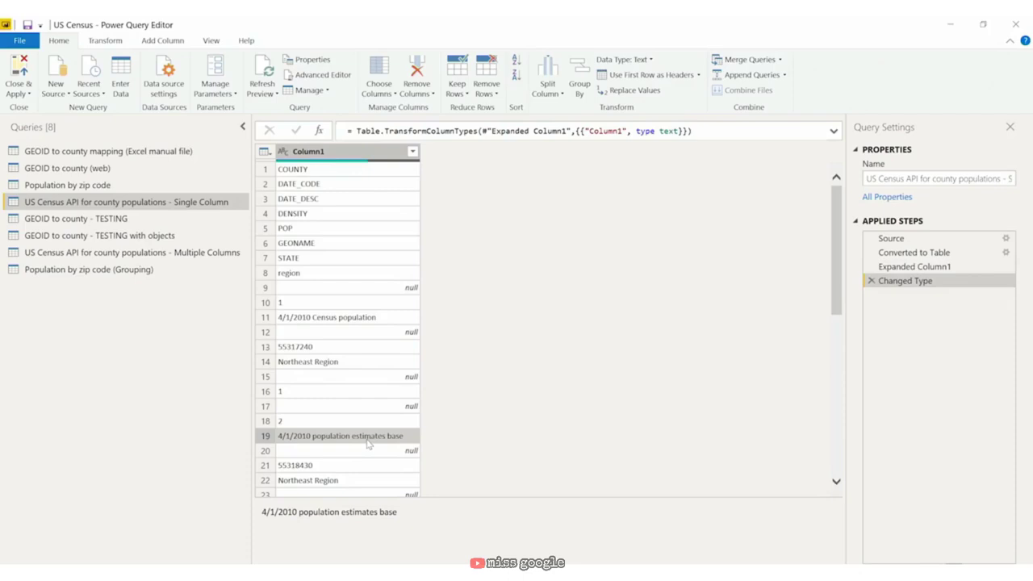
{"action": "left_click", "coordinate": [393, 271]}
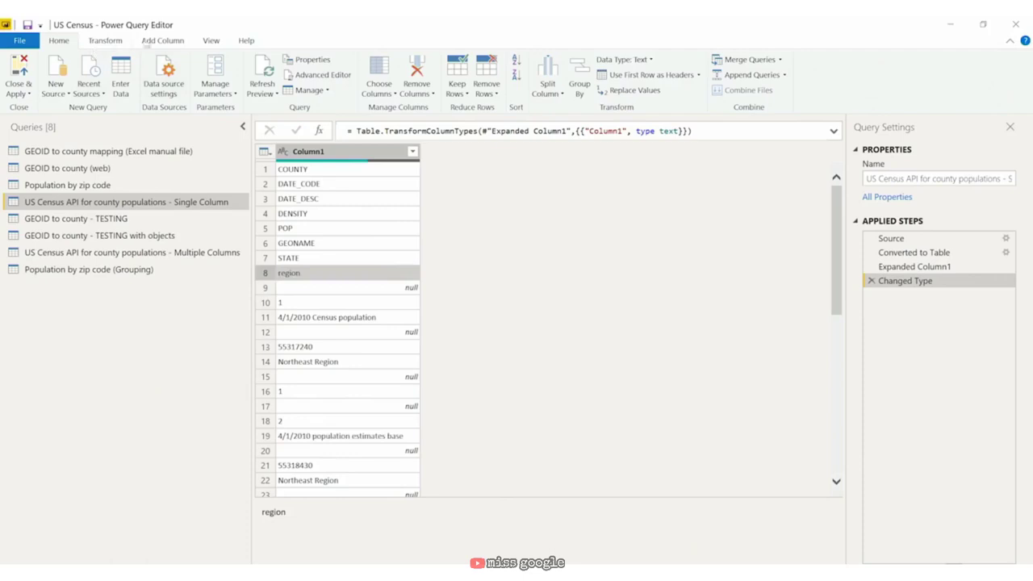
Step: Add an Index column numbering the rows from 1
{"action": "left_click", "coordinate": [155, 42]}
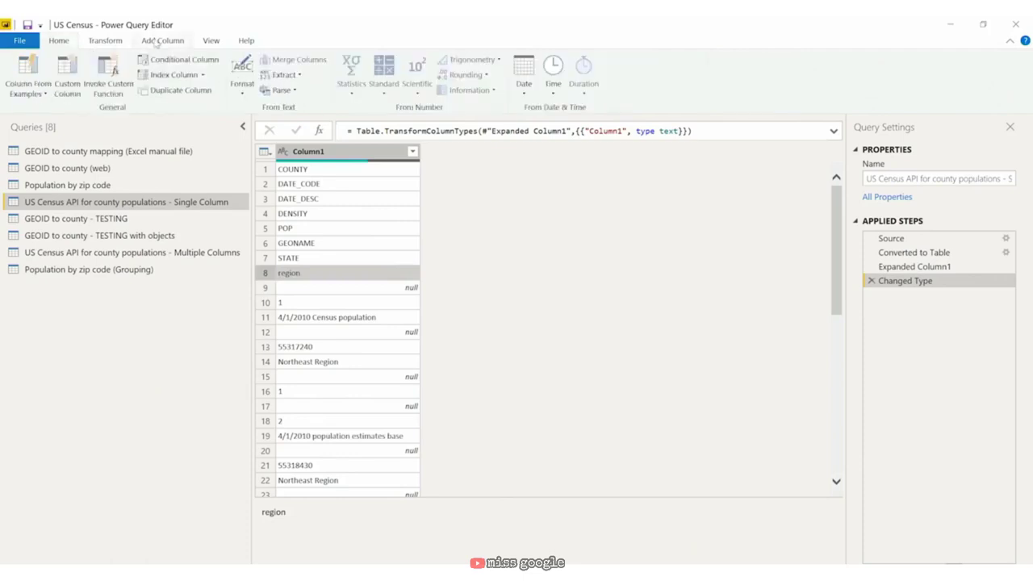
{"action": "left_click", "coordinate": [203, 74]}
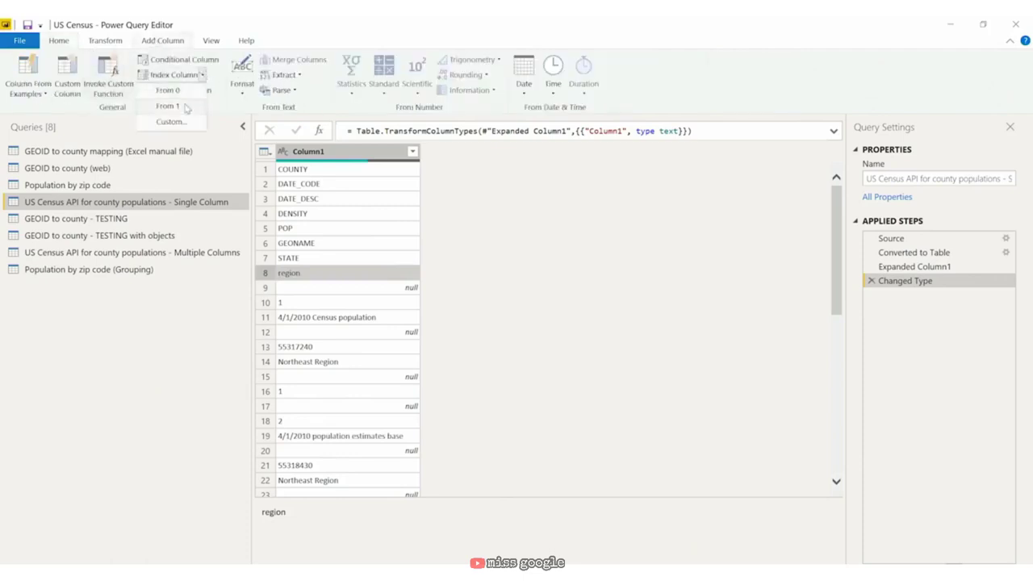
{"action": "left_click", "coordinate": [186, 107]}
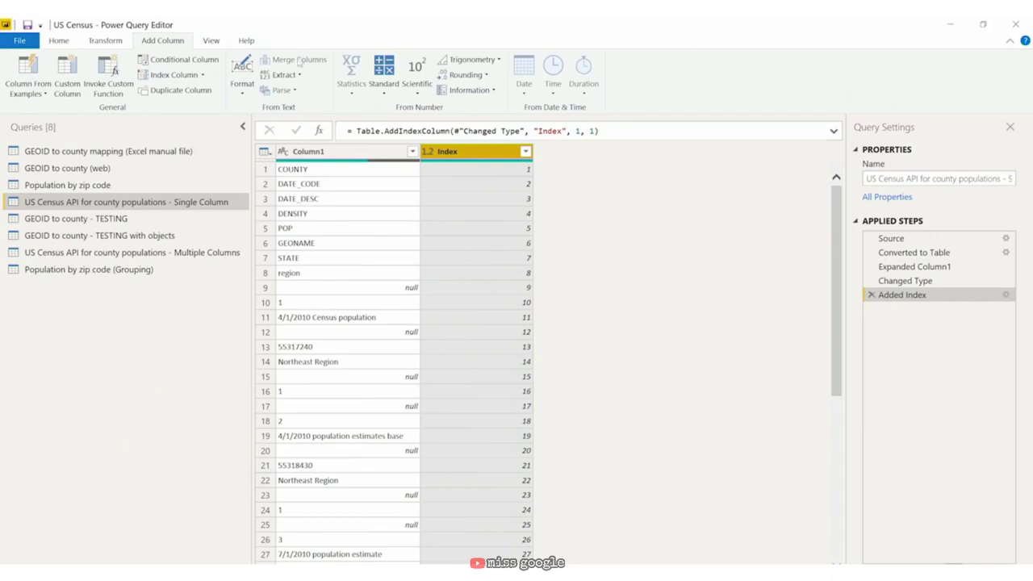
Step: Add a Modulo column giving the Index remainder after dividing by 8
{"action": "left_click", "coordinate": [388, 90]}
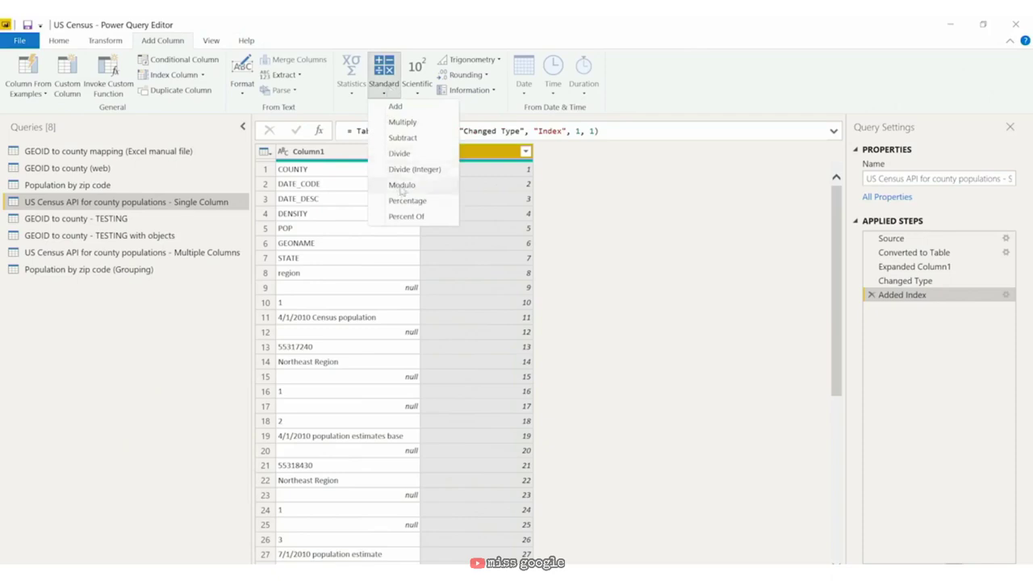
{"action": "left_click", "coordinate": [401, 186]}
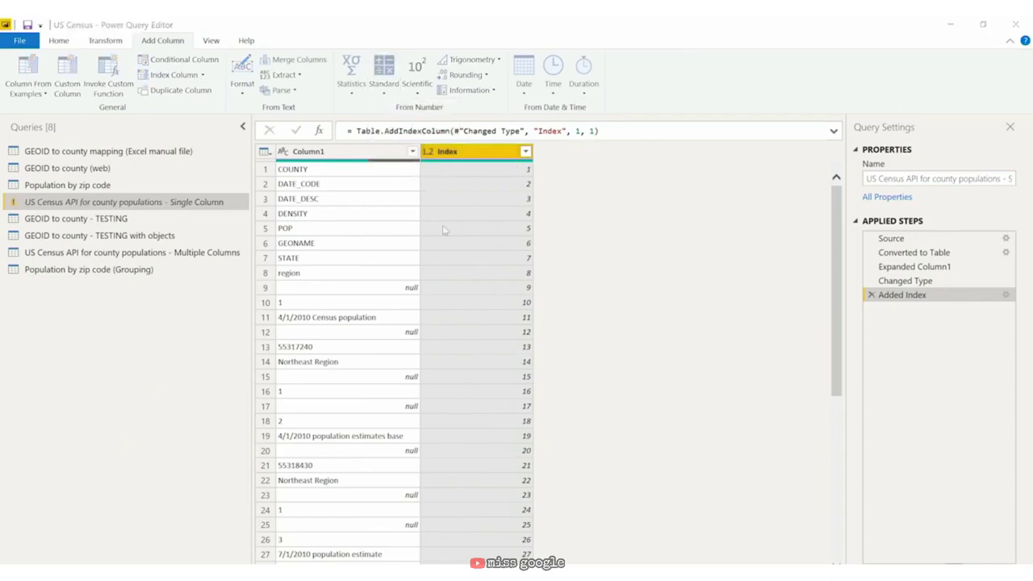
{"action": "type", "text": "8"}
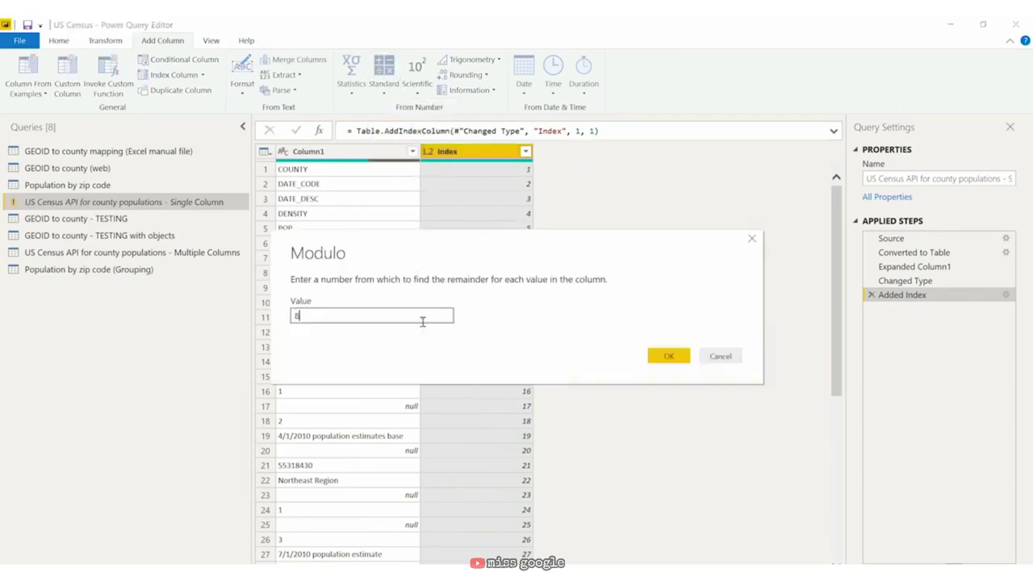
{"action": "left_click", "coordinate": [658, 356]}
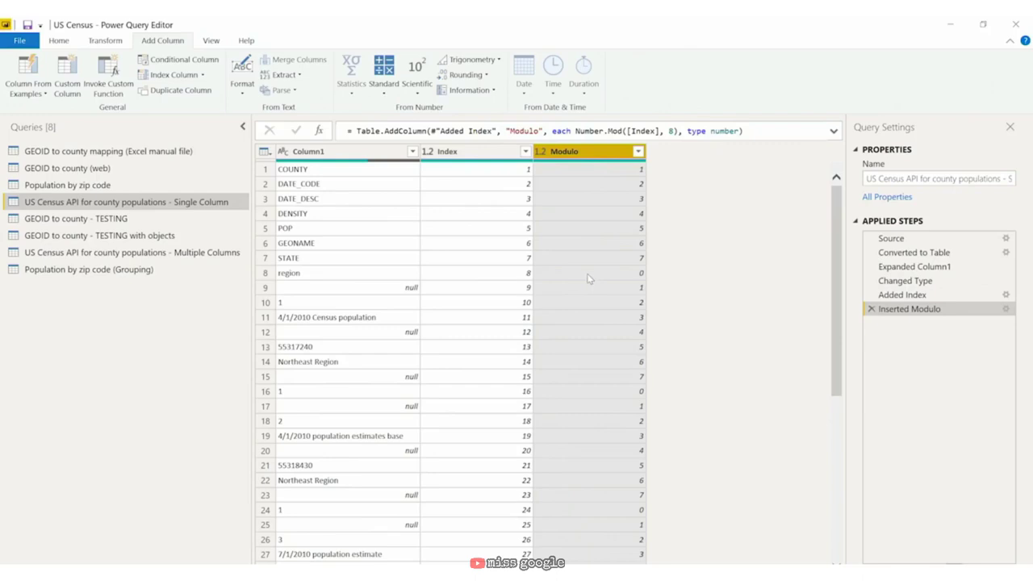
Step: Change the Added Index step to start at 0 and recheck the Modulo values
{"action": "left_click", "coordinate": [476, 151]}
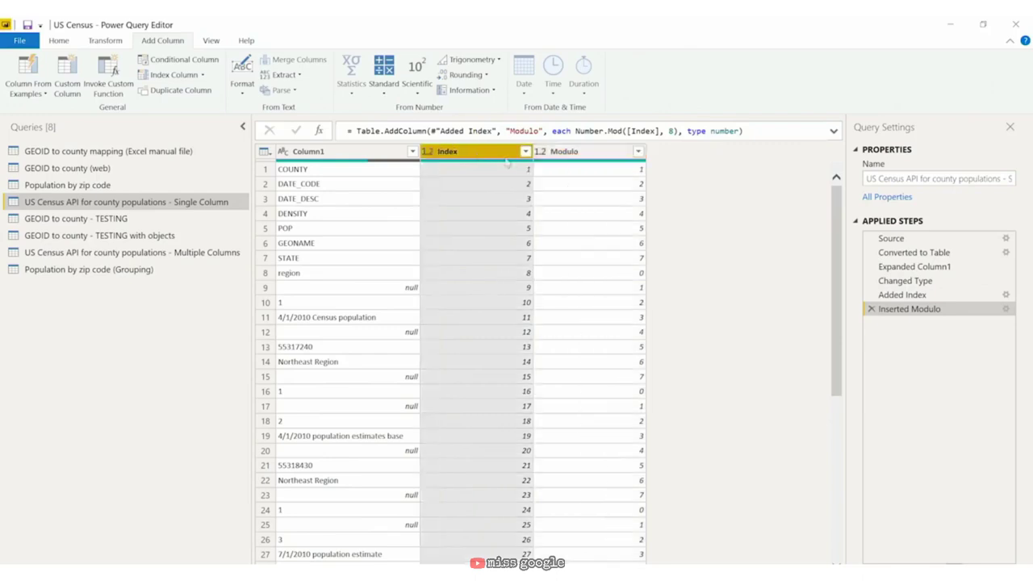
{"action": "left_click", "coordinate": [916, 296]}
{"action": "double_click", "coordinate": [915, 296]}
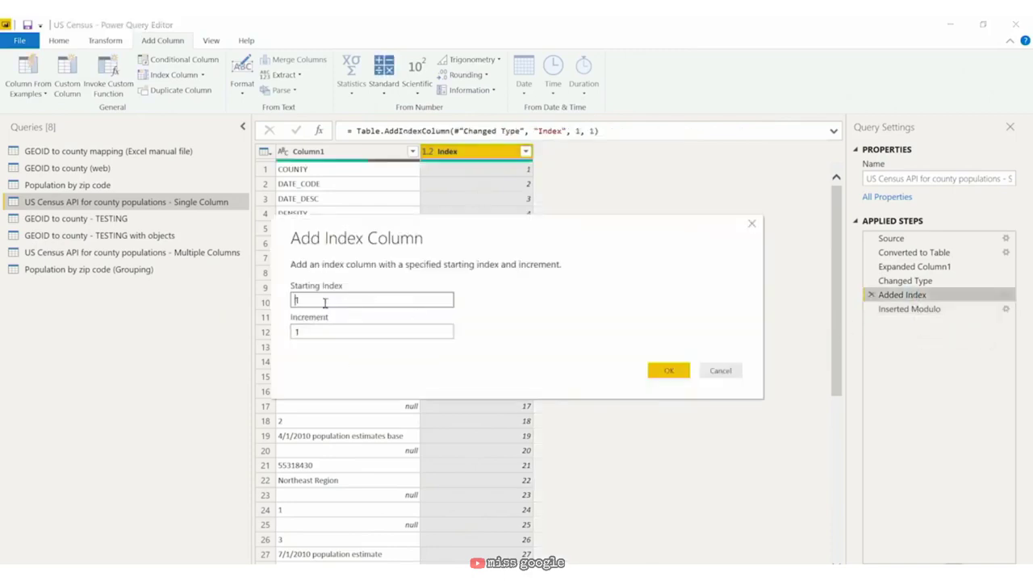
{"action": "key", "text": "BackSpace"}
{"action": "type", "text": "0"}
{"action": "left_click", "coordinate": [666, 372]}
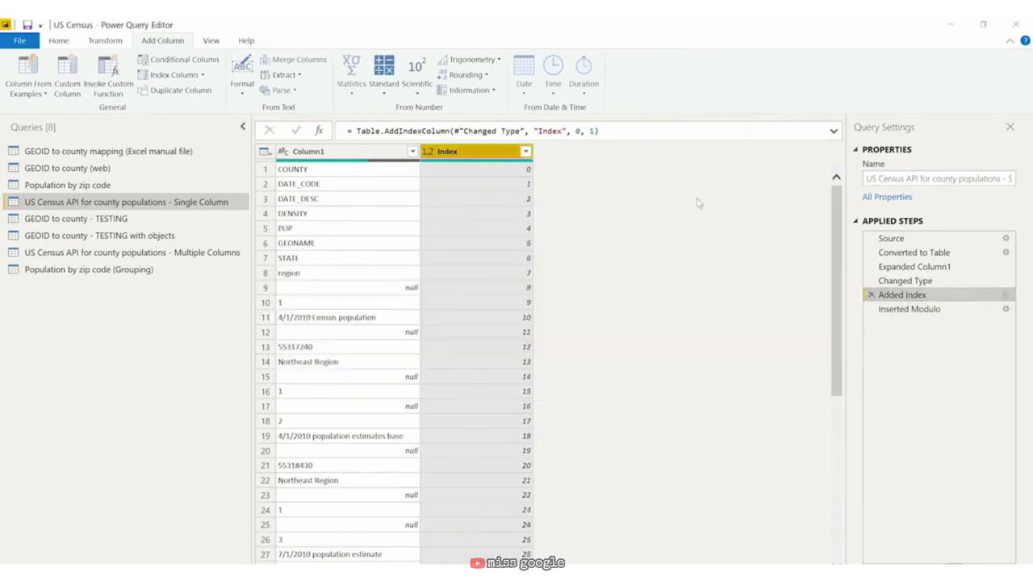
{"action": "left_click", "coordinate": [924, 312]}
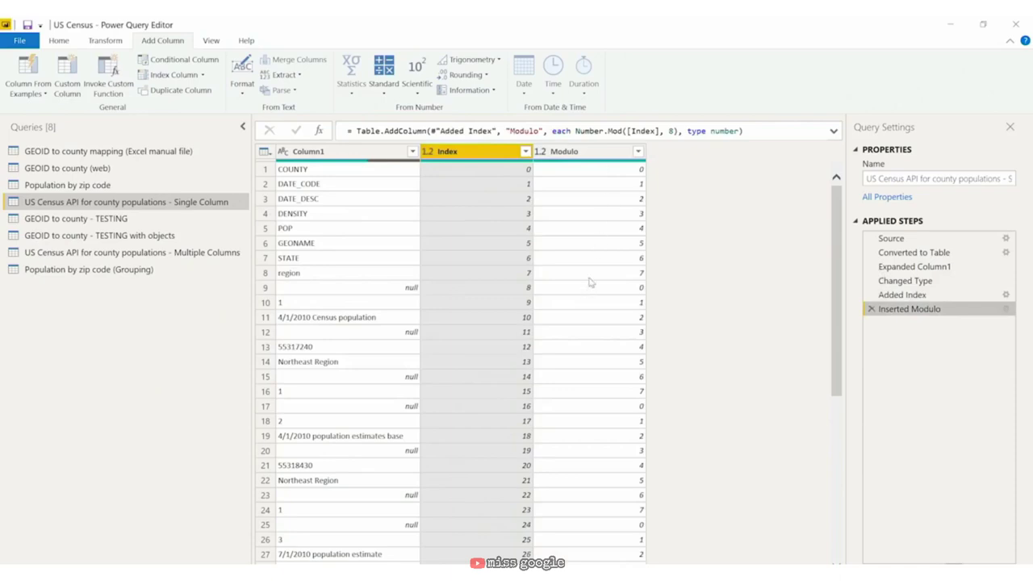
{"action": "left_click", "coordinate": [263, 273]}
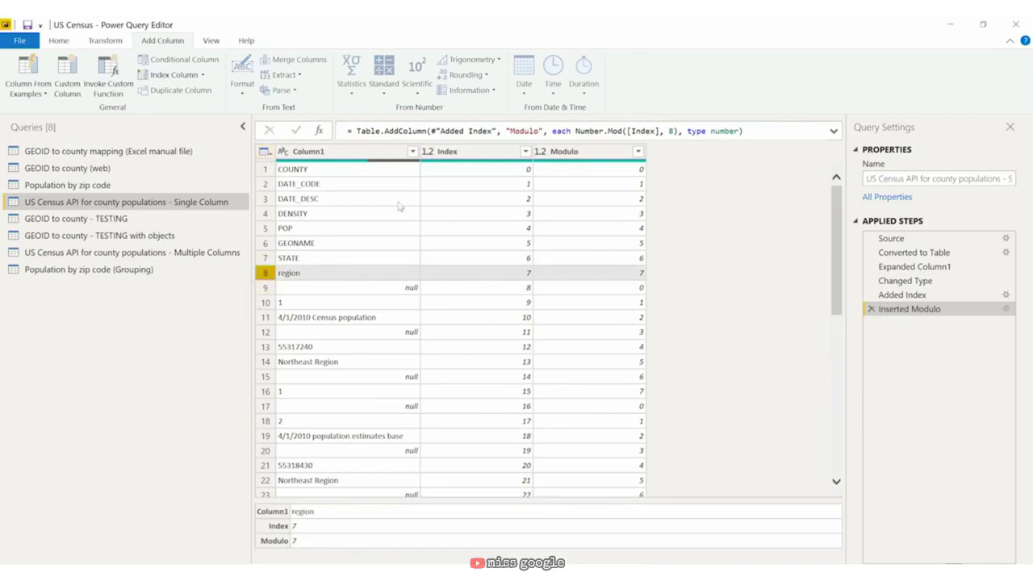
Step: Change the Modulo column to Text and inspect the values in rows 1, 9 and 16
{"action": "left_click", "coordinate": [546, 152]}
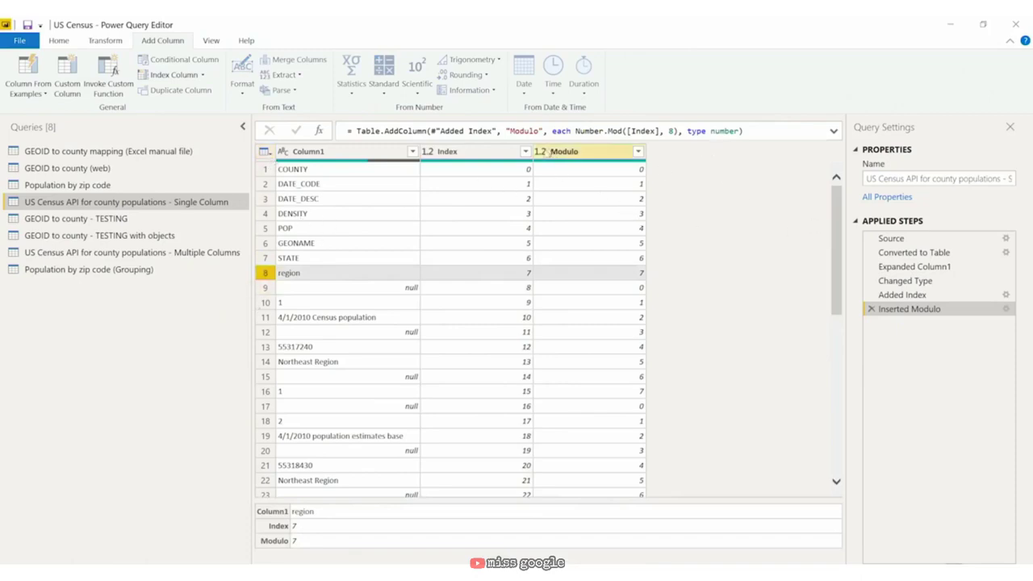
{"action": "left_click", "coordinate": [541, 152]}
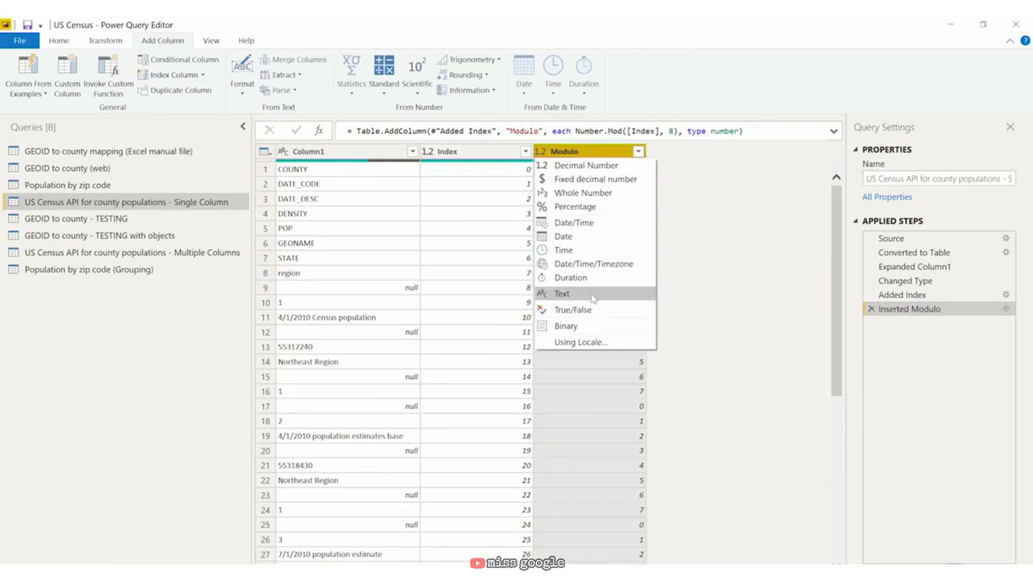
{"action": "left_click", "coordinate": [593, 297]}
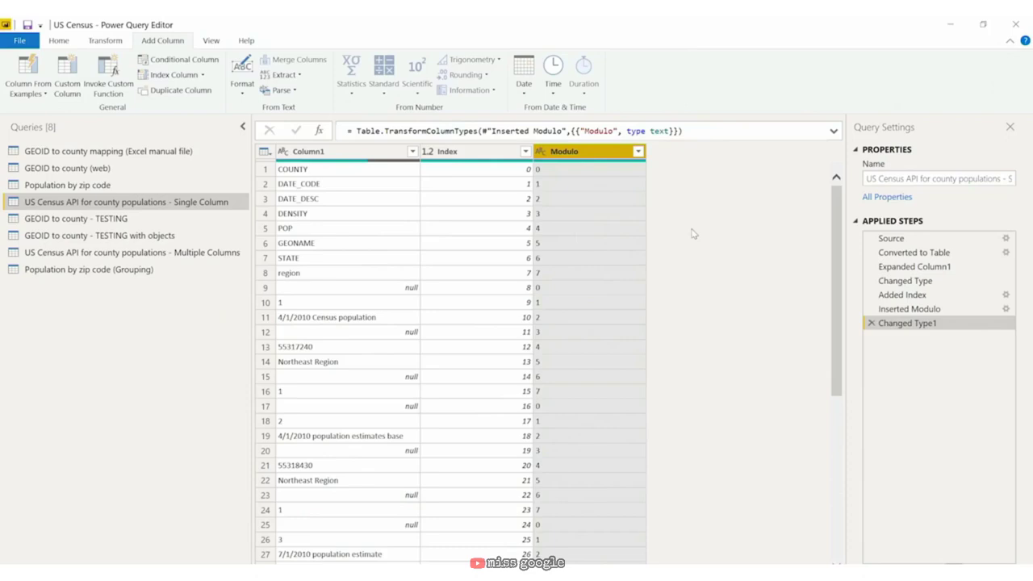
{"action": "left_click", "coordinate": [490, 153]}
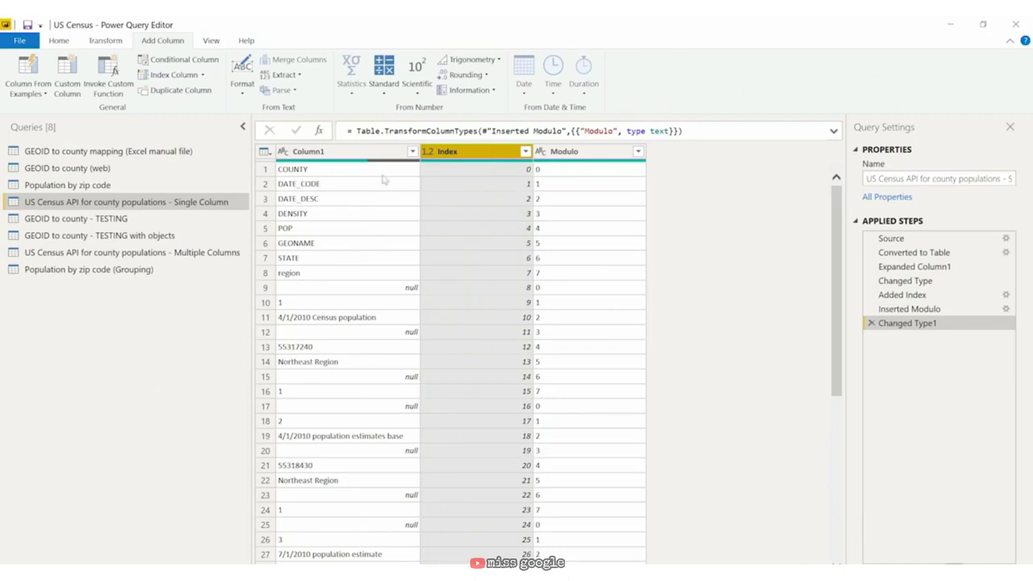
{"action": "left_click", "coordinate": [263, 171]}
{"action": "left_click", "coordinate": [265, 273]}
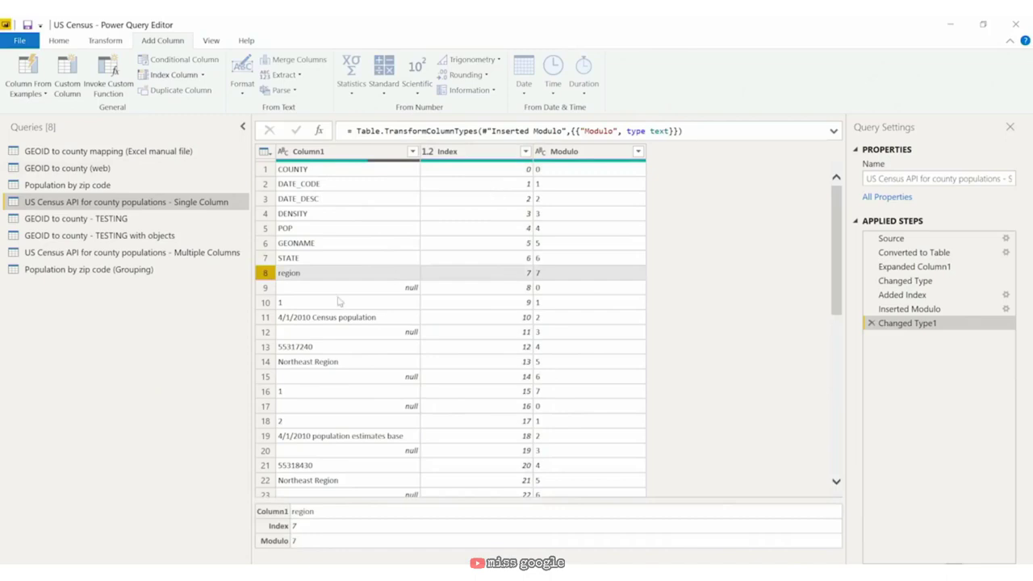
{"action": "left_click", "coordinate": [264, 290]}
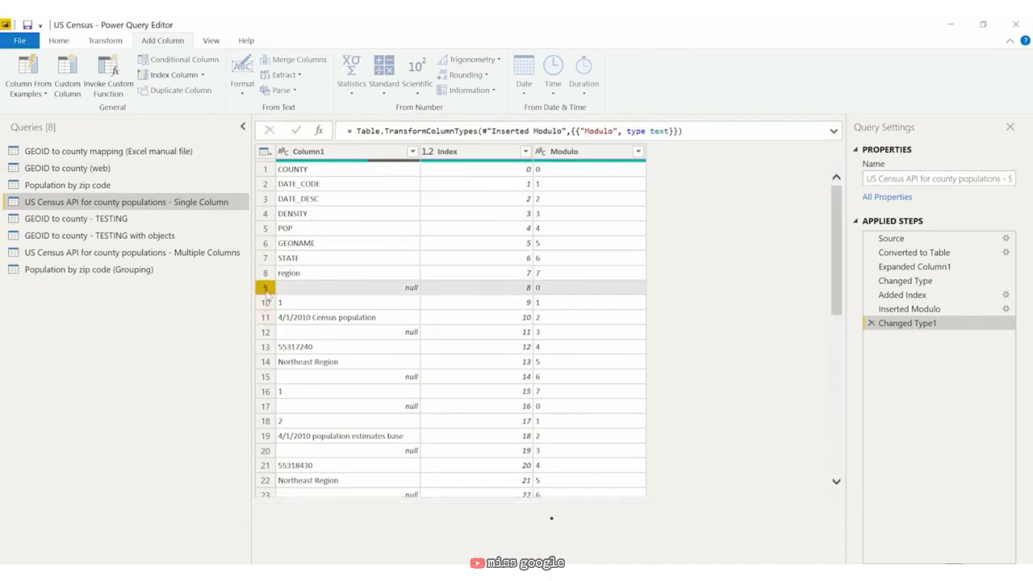
{"action": "left_click", "coordinate": [266, 393]}
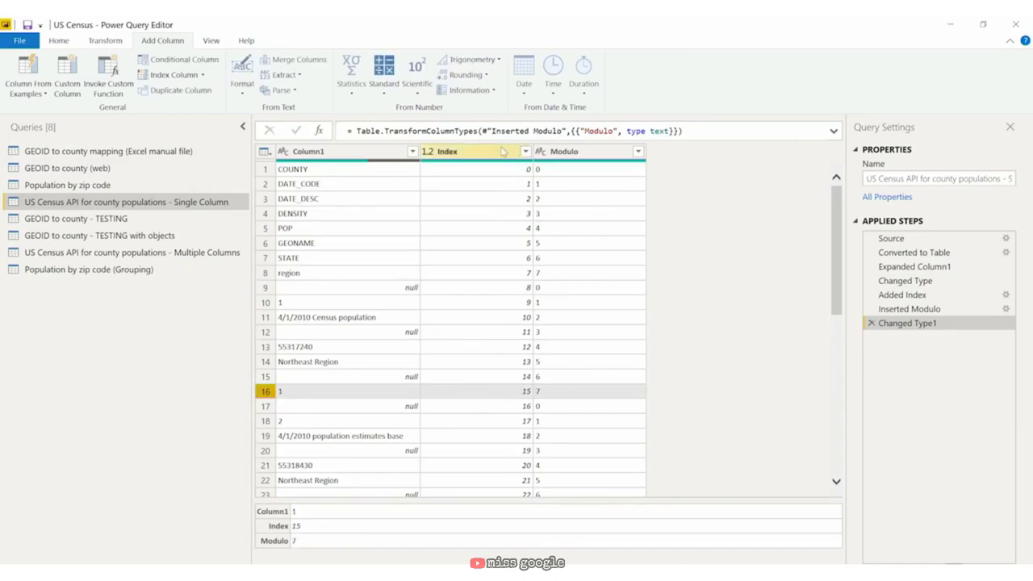
Step: Add an Integer-Division column dividing Index by 8
{"action": "left_click", "coordinate": [502, 151]}
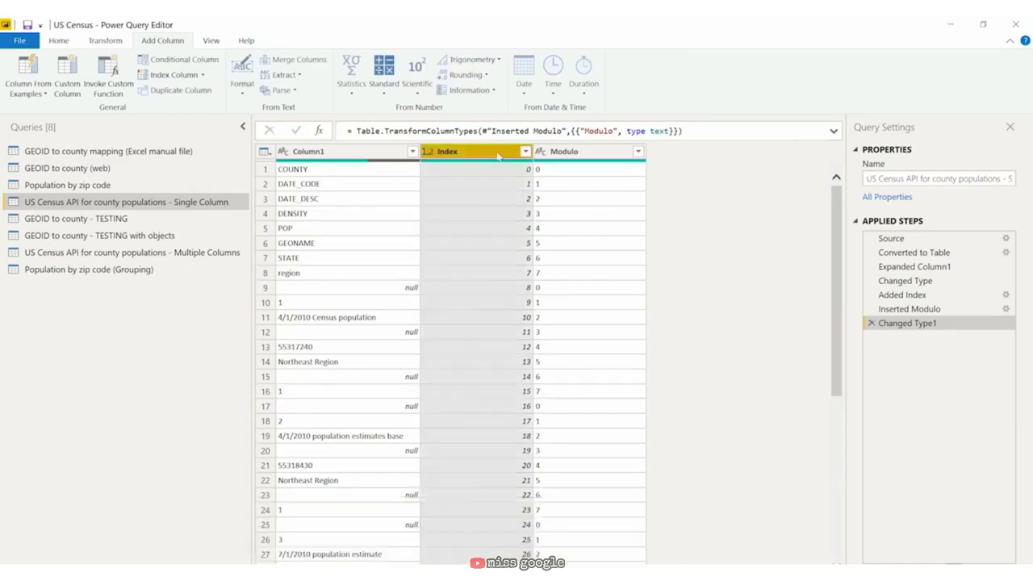
{"action": "left_click", "coordinate": [393, 95]}
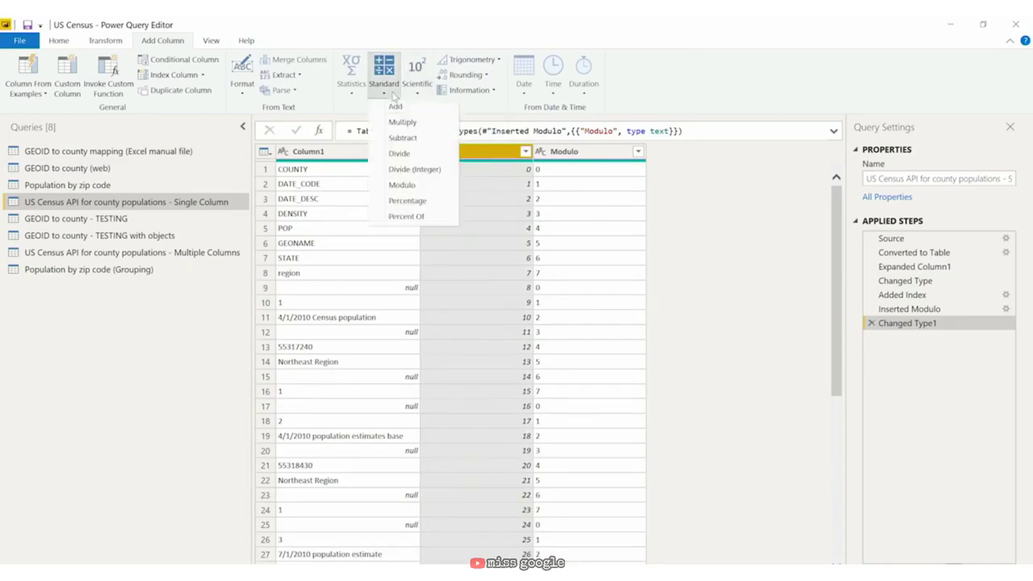
{"action": "left_click", "coordinate": [414, 170]}
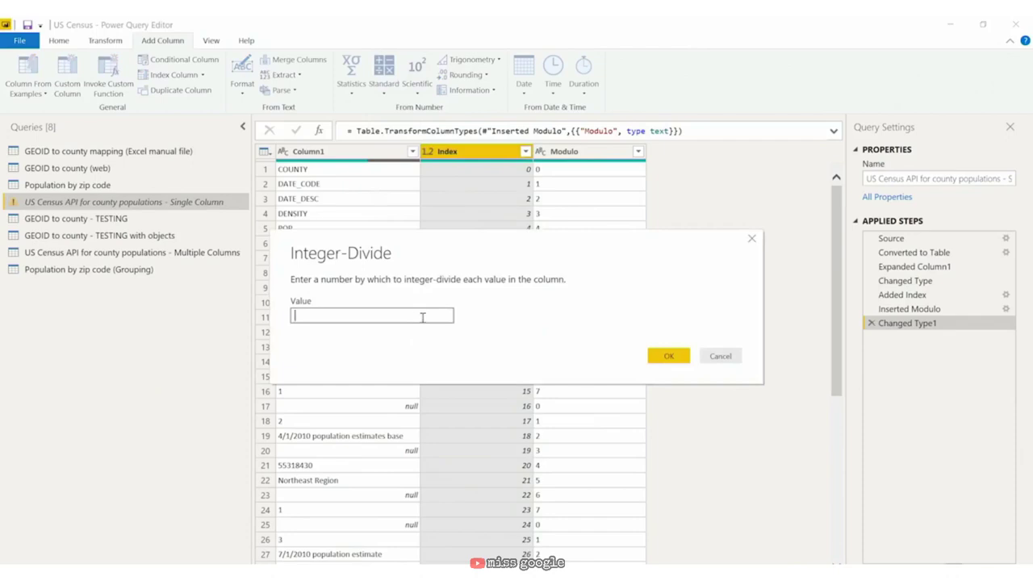
{"action": "type", "text": "8"}
{"action": "left_click", "coordinate": [671, 359]}
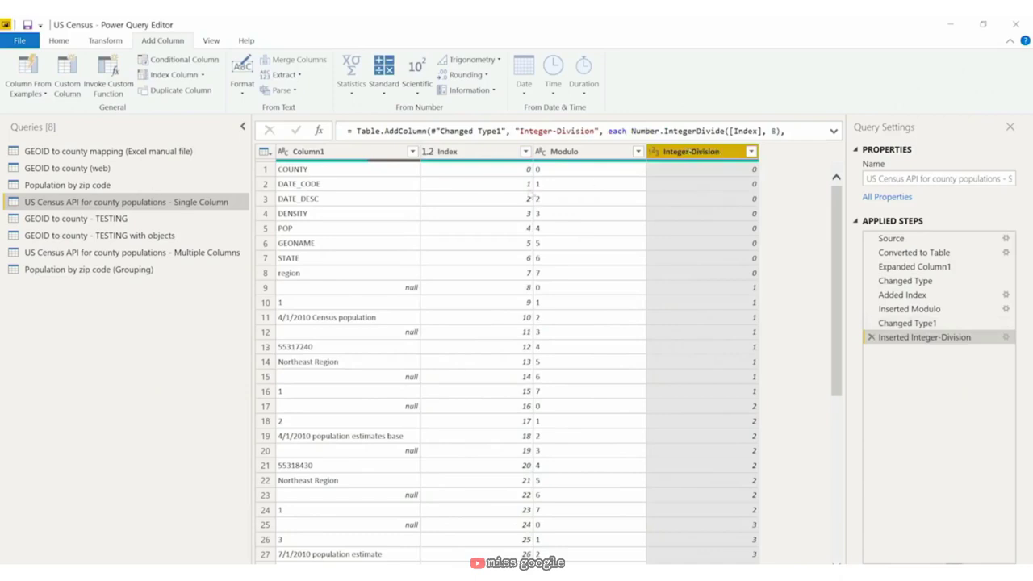
{"action": "left_click", "coordinate": [479, 155]}
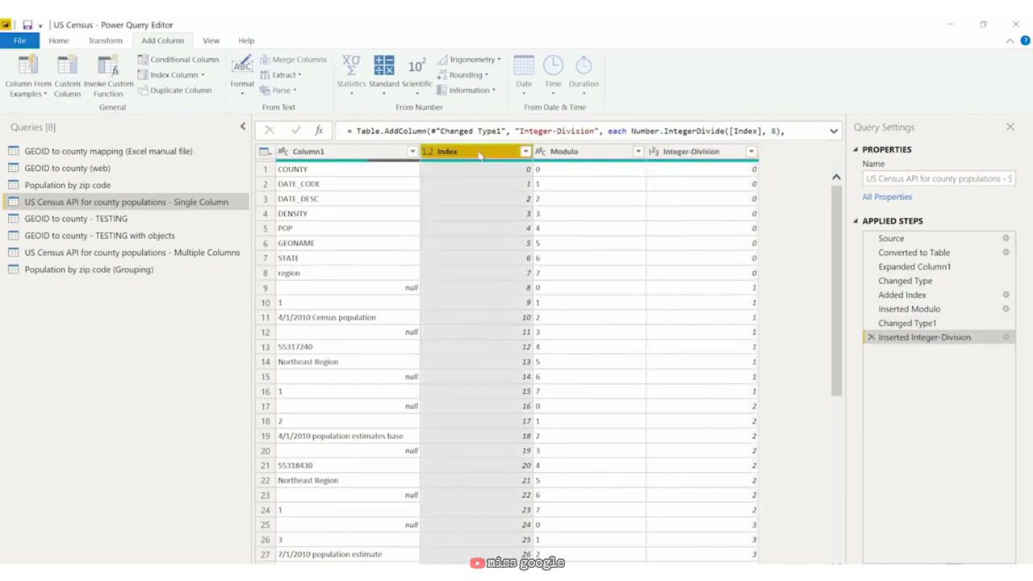
Step: Remove the Index column and select Modulo for pivoting
{"action": "right_click", "coordinate": [479, 155]}
{"action": "left_click", "coordinate": [517, 176]}
{"action": "left_click", "coordinate": [582, 155]}
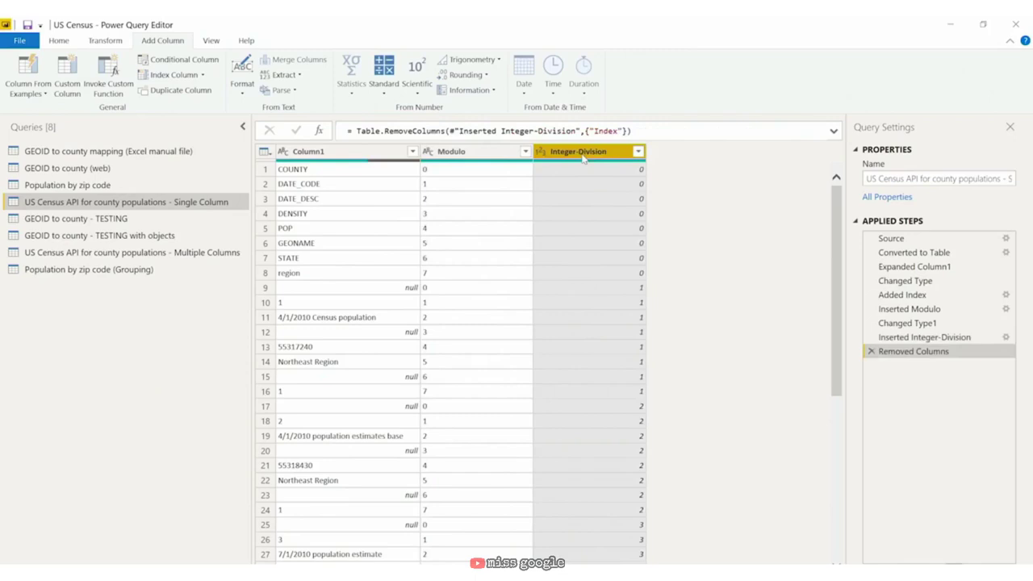
{"action": "left_click", "coordinate": [472, 153]}
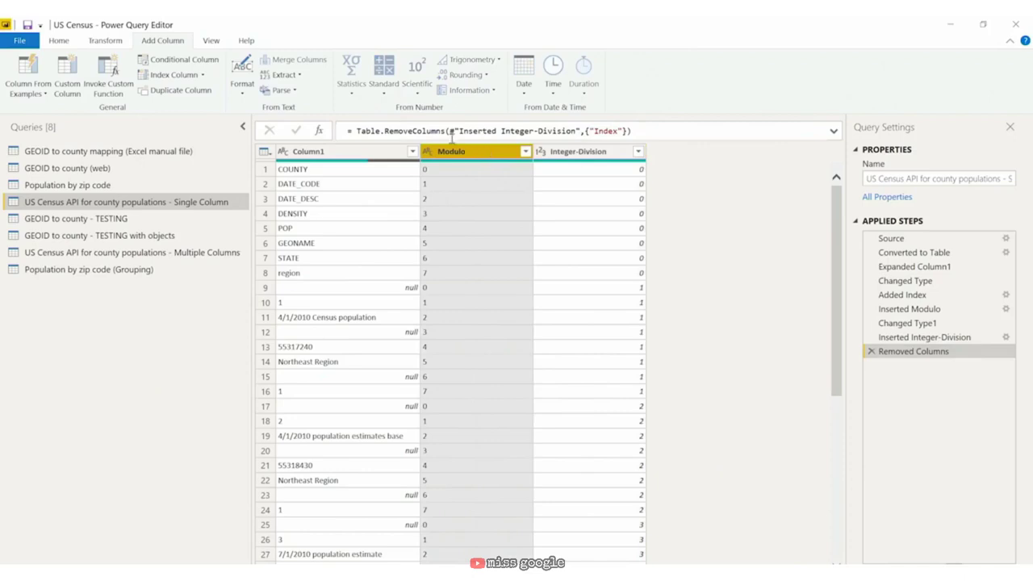
{"action": "left_click", "coordinate": [97, 40]}
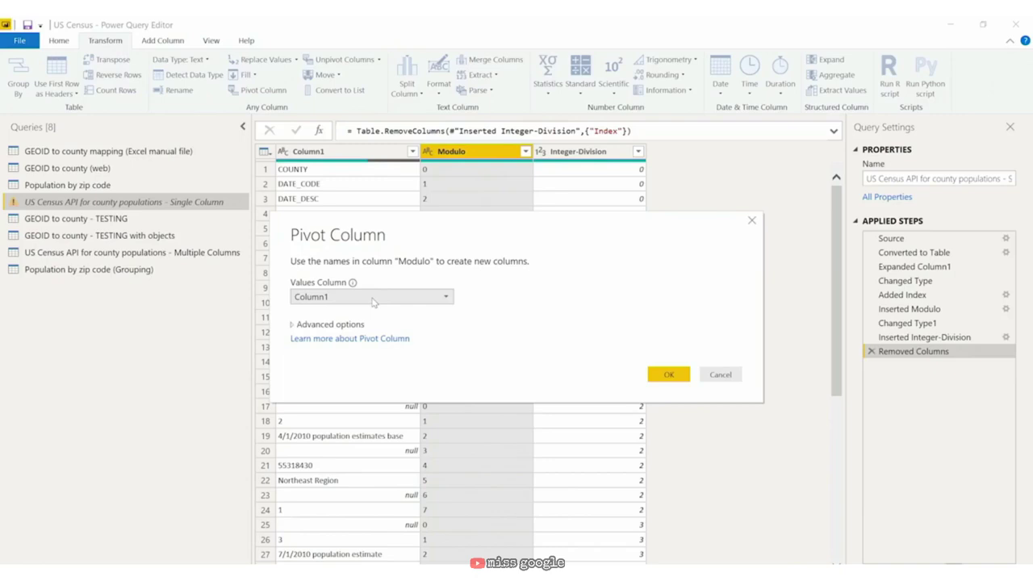
Step: Pivot Modulo into columns filled from Column1 with Don't Aggregate
{"action": "left_click", "coordinate": [296, 325]}
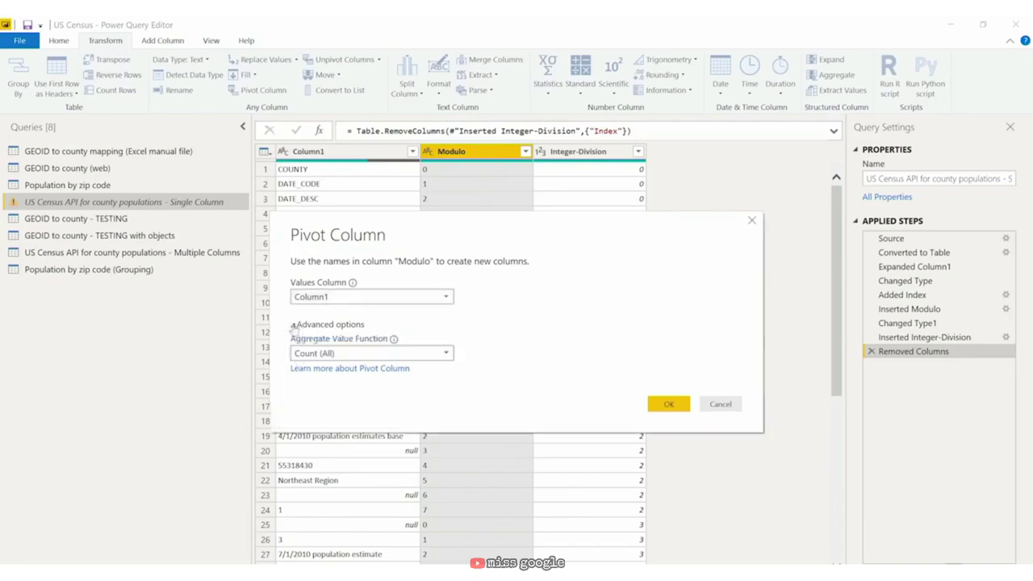
{"action": "left_click", "coordinate": [360, 363]}
{"action": "left_click", "coordinate": [361, 443]}
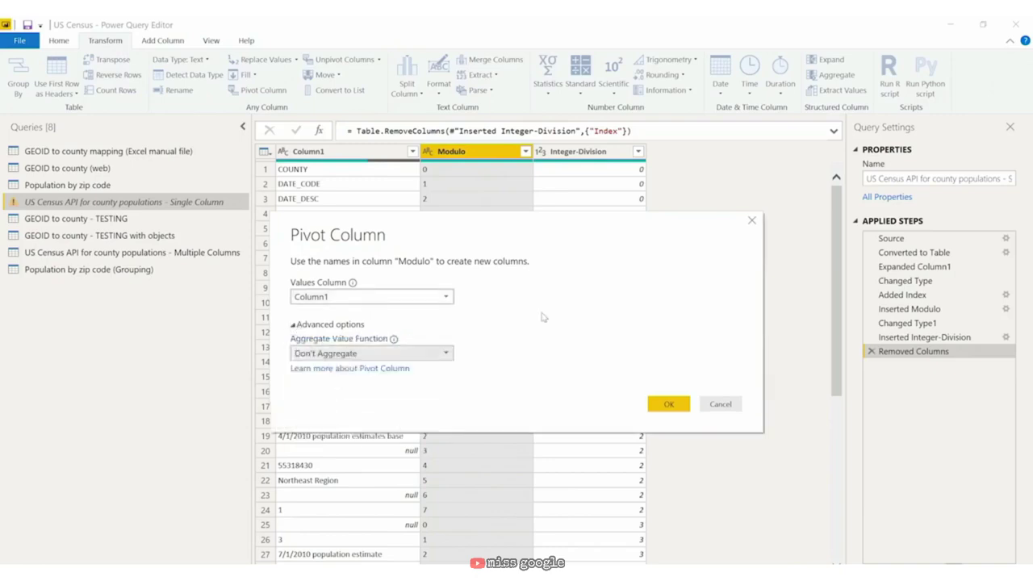
{"action": "left_click", "coordinate": [679, 405]}
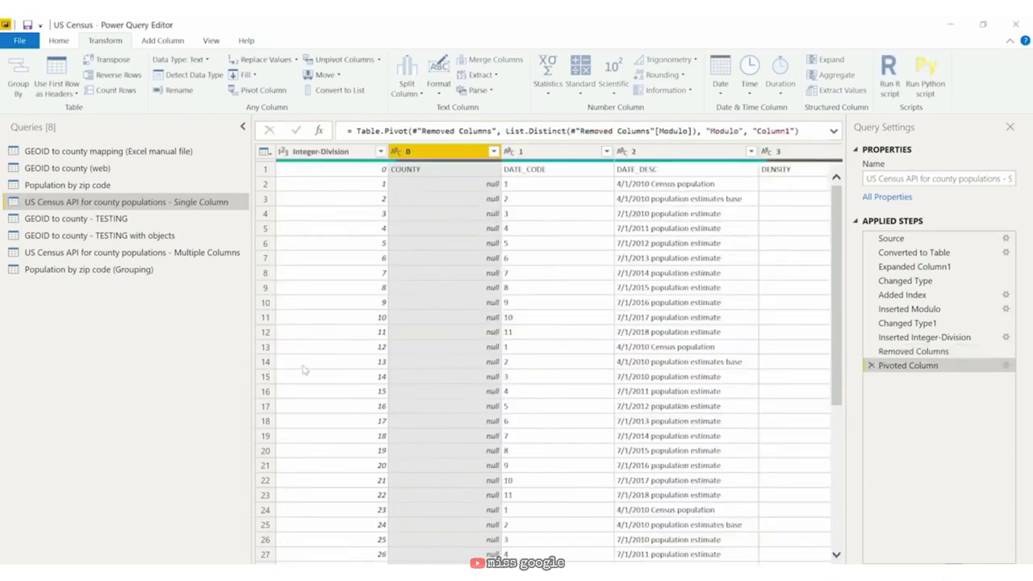
{"action": "left_click_drag", "start_coordinate": [250, 343], "coordinate": [155, 335]}
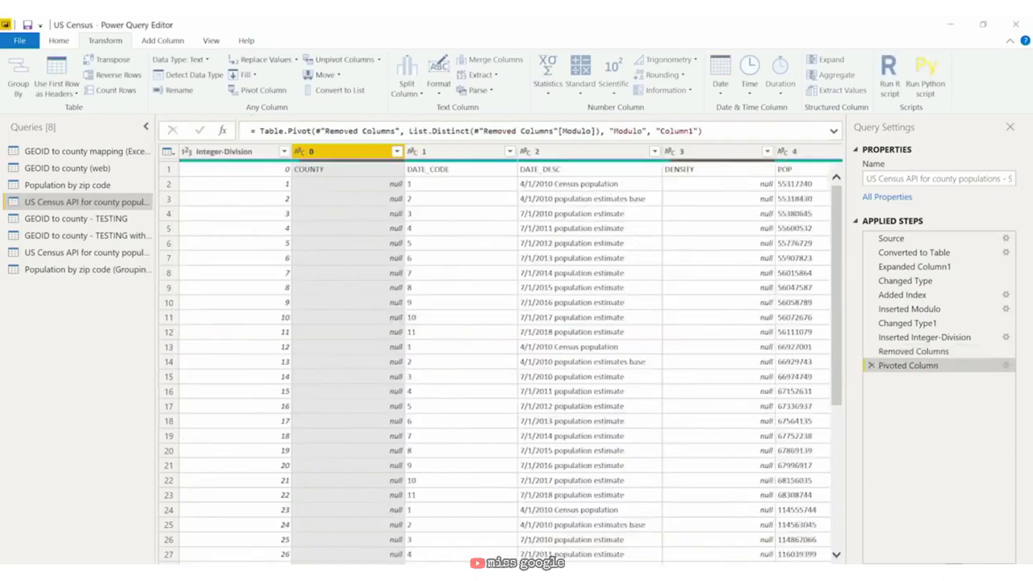
{"action": "mouse_move", "coordinate": [363, 569]}
{"action": "left_mouse_down"}
{"action": "mouse_move", "coordinate": [610, 568]}
{"action": "mouse_move", "coordinate": [363, 568]}
{"action": "left_mouse_up"}
Step: Compare the pivoted table with its pre-pivot state and scan columns 0–7
{"action": "left_click", "coordinate": [263, 154]}
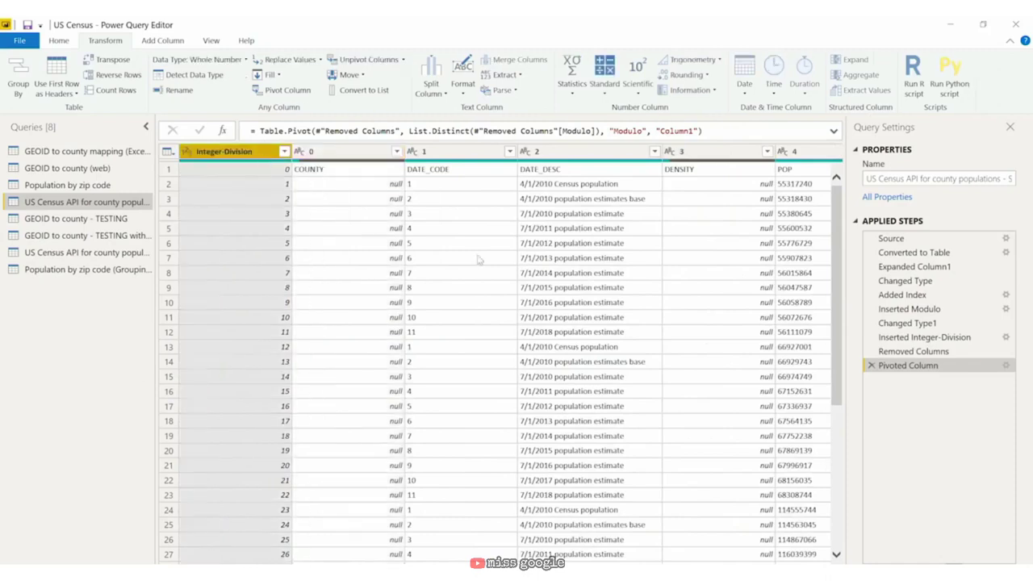
{"action": "left_click", "coordinate": [944, 353]}
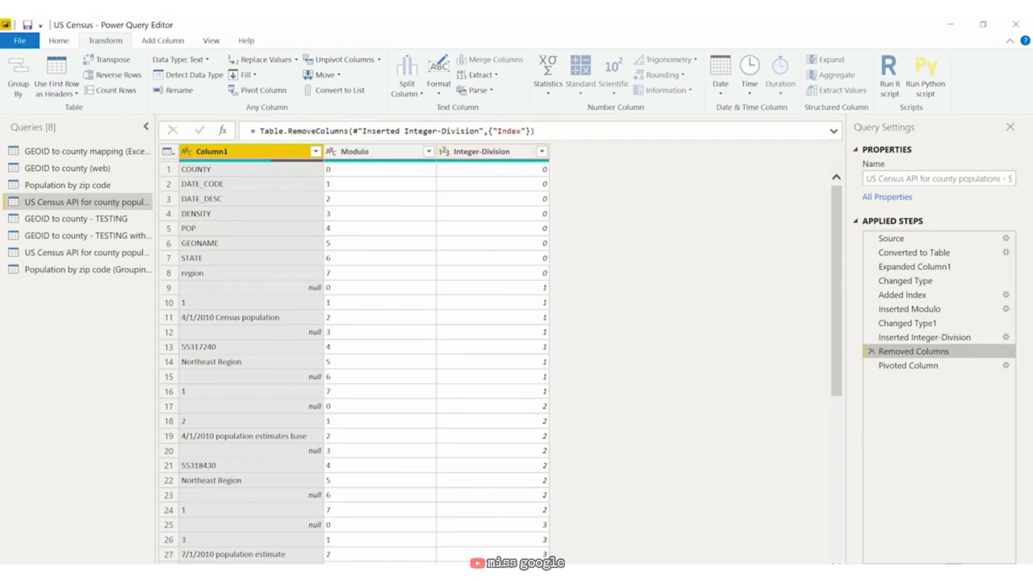
{"action": "left_click", "coordinate": [912, 365]}
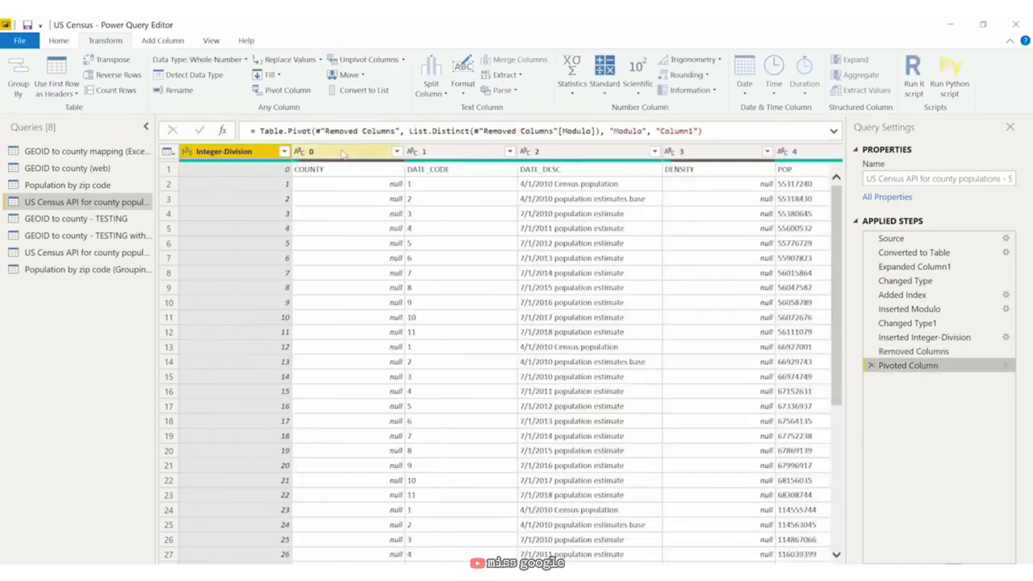
{"action": "left_click", "coordinate": [343, 153]}
{"action": "scroll", "coordinate": [343, 153], "scroll_direction": "right", "scroll_amount": 3}
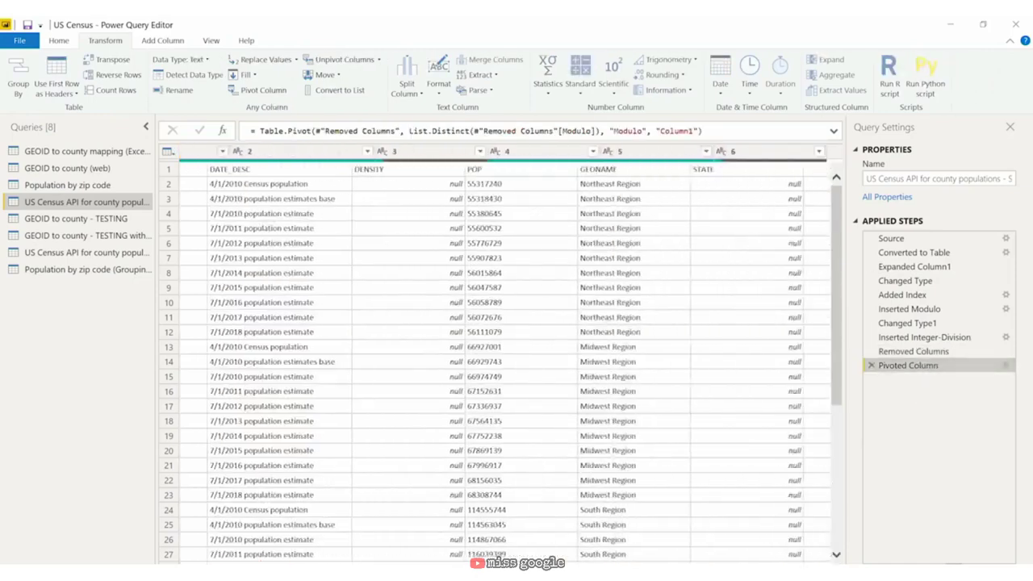
{"action": "scroll", "coordinate": [736, 253], "scroll_direction": "right", "scroll_amount": 1}
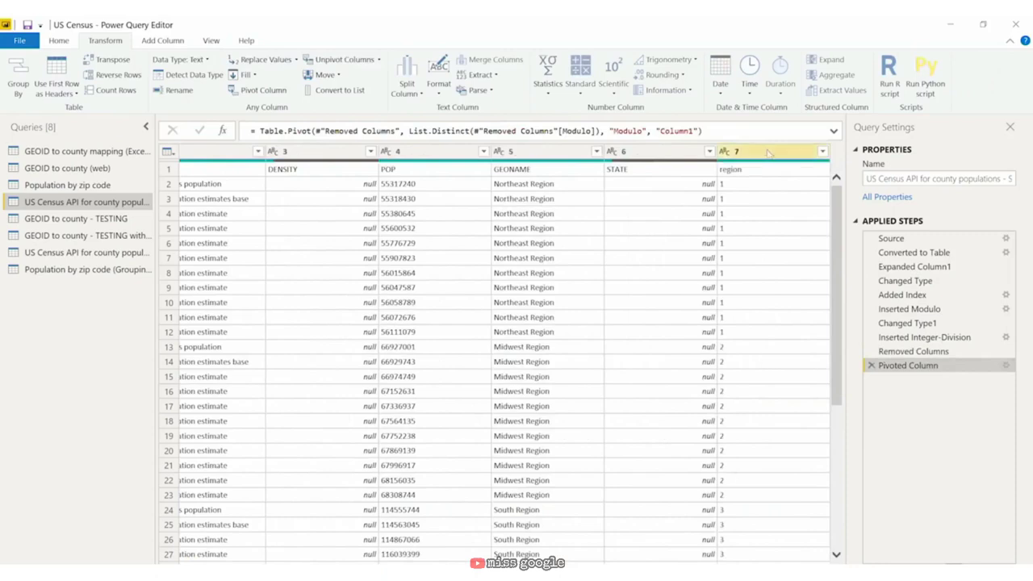
{"action": "scroll", "coordinate": [278, 202], "scroll_direction": "left", "scroll_amount": 5}
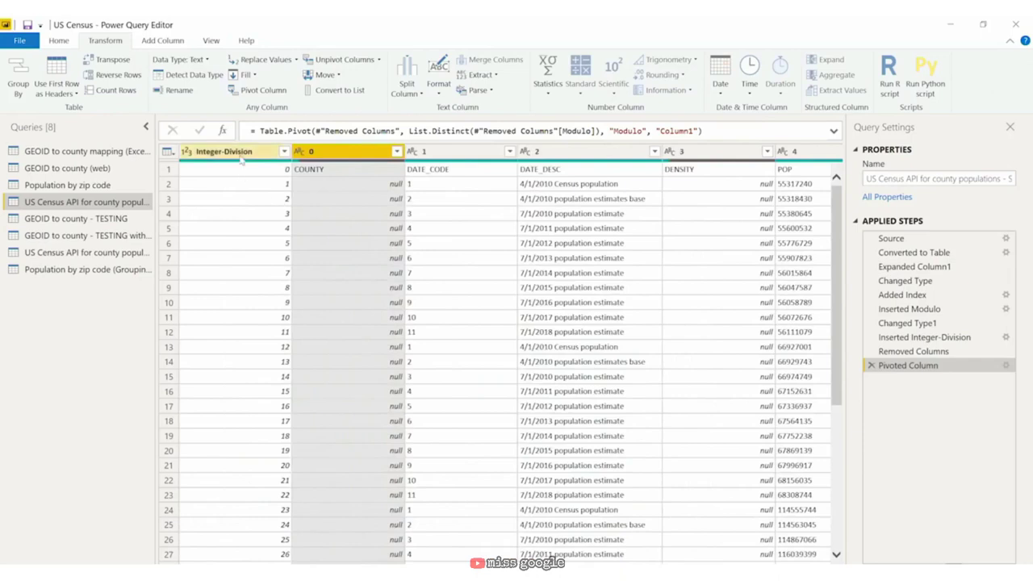
Step: Remove the Integer-Division column from the pivoted census table
{"action": "left_click", "coordinate": [242, 152]}
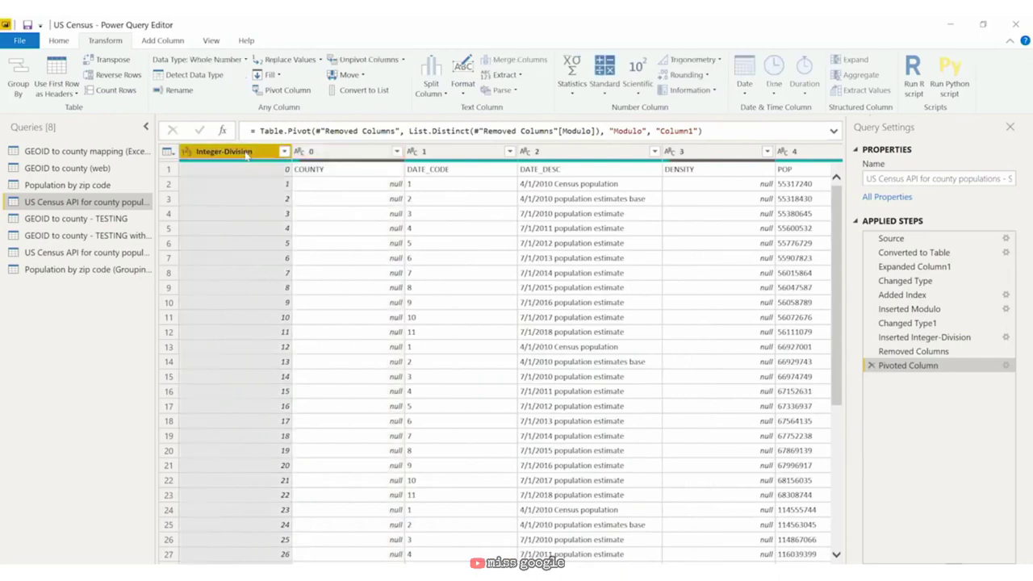
{"action": "right_click", "coordinate": [246, 157]}
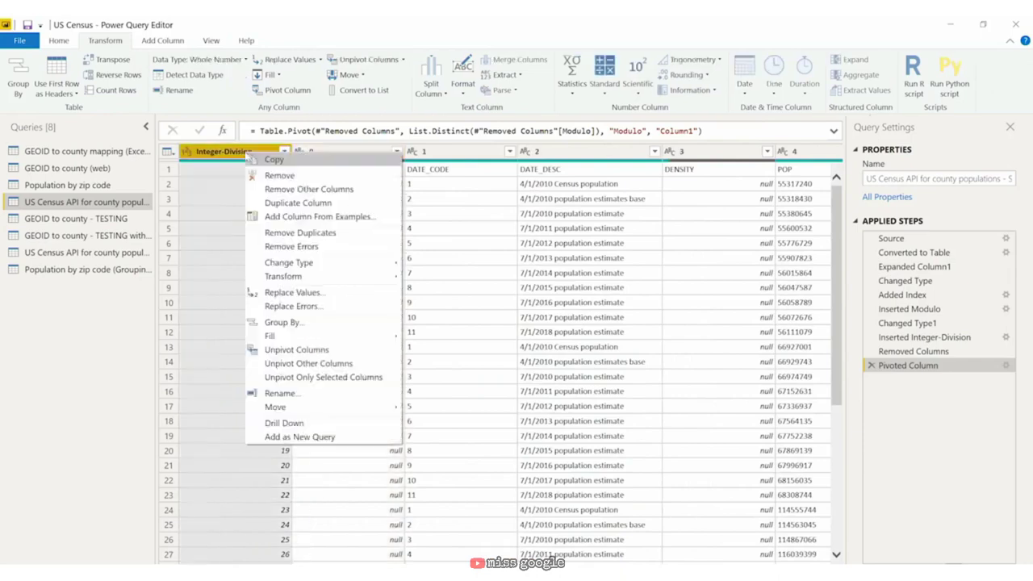
{"action": "left_click", "coordinate": [278, 176]}
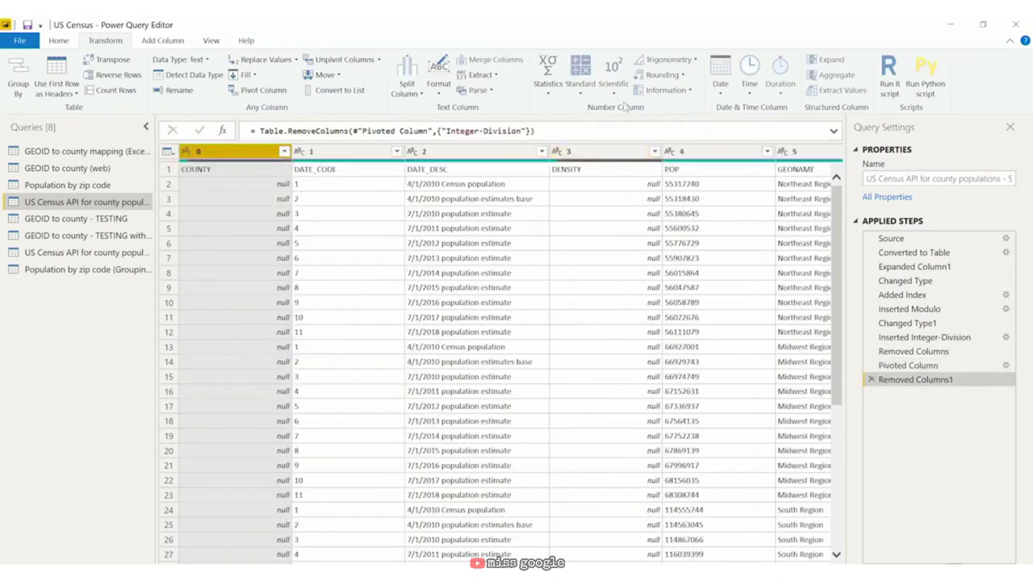
{"action": "left_click", "coordinate": [63, 42]}
Step: Promote the census table's first row to column headers
{"action": "left_click", "coordinate": [640, 75]}
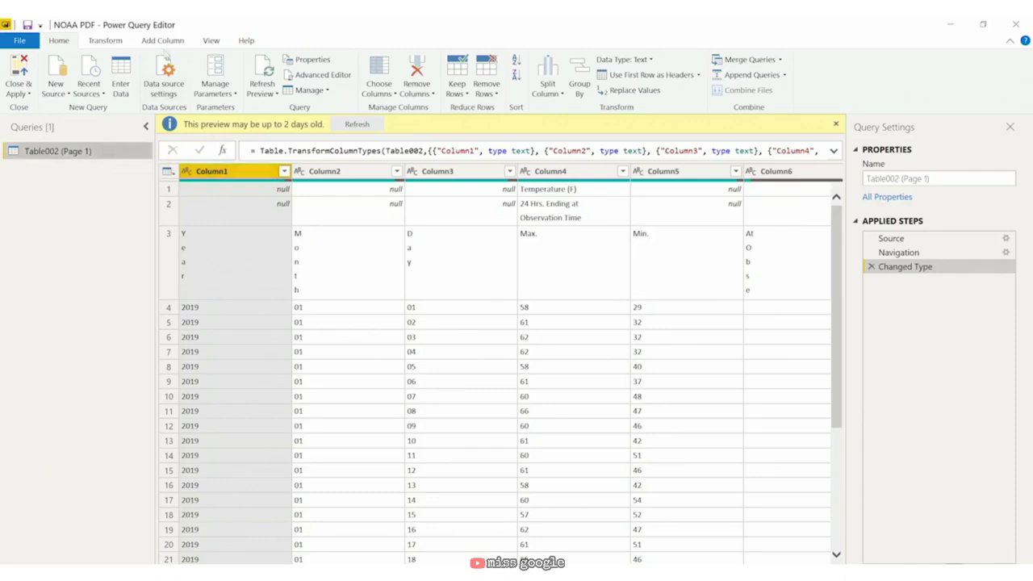
Step: Transpose the NOAA table and filter the Flag row out of Column3
{"action": "left_click", "coordinate": [117, 42]}
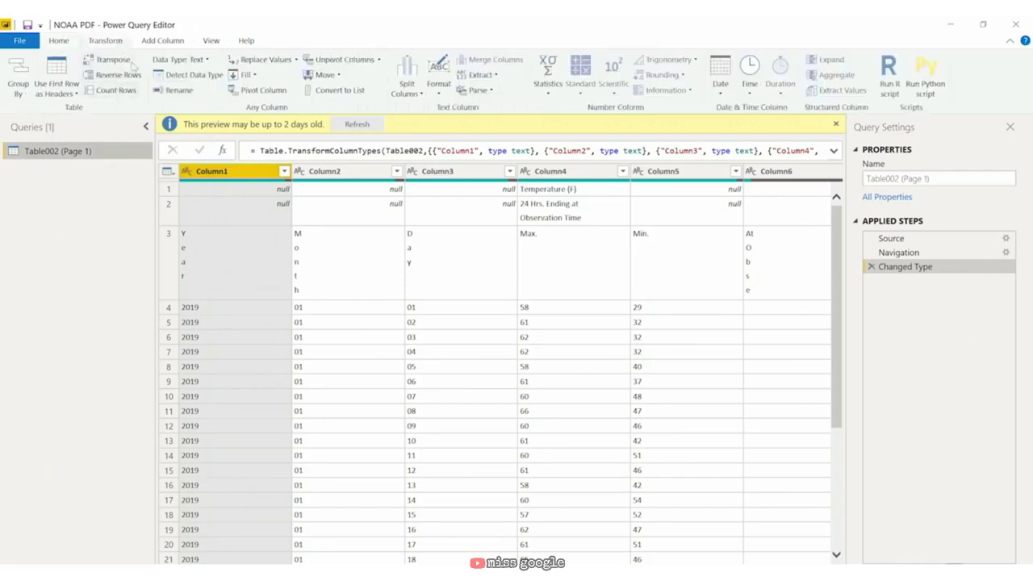
{"action": "left_click", "coordinate": [113, 62]}
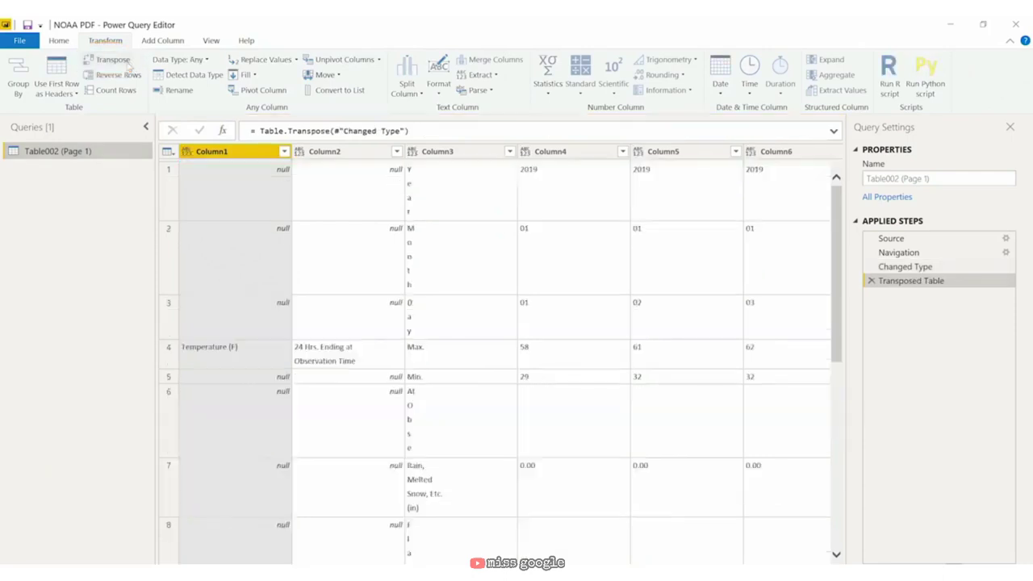
{"action": "left_click", "coordinate": [561, 152]}
{"action": "left_click", "coordinate": [558, 188]}
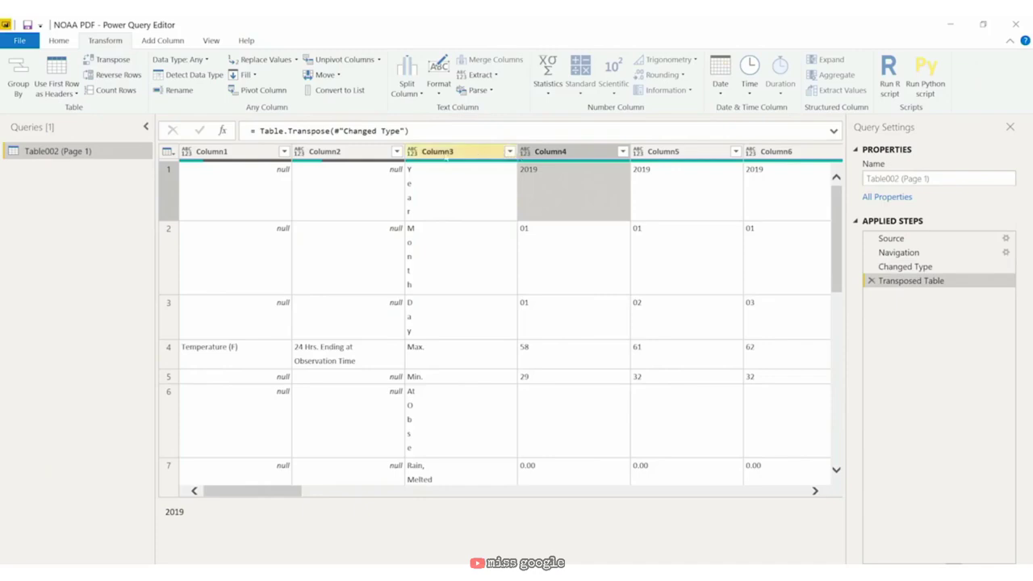
{"action": "left_click", "coordinate": [478, 158]}
{"action": "left_click", "coordinate": [510, 151]}
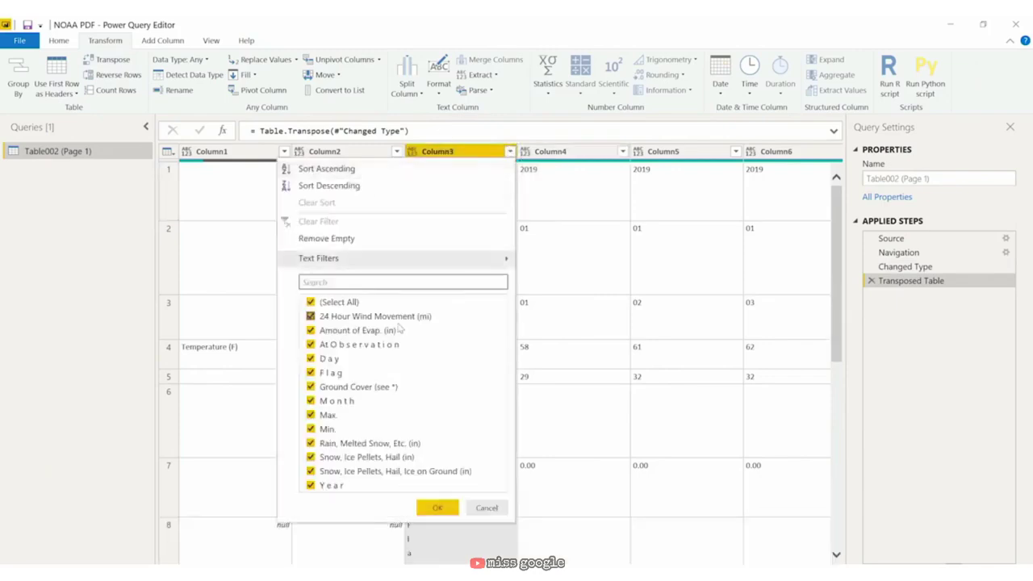
{"action": "left_click", "coordinate": [311, 373]}
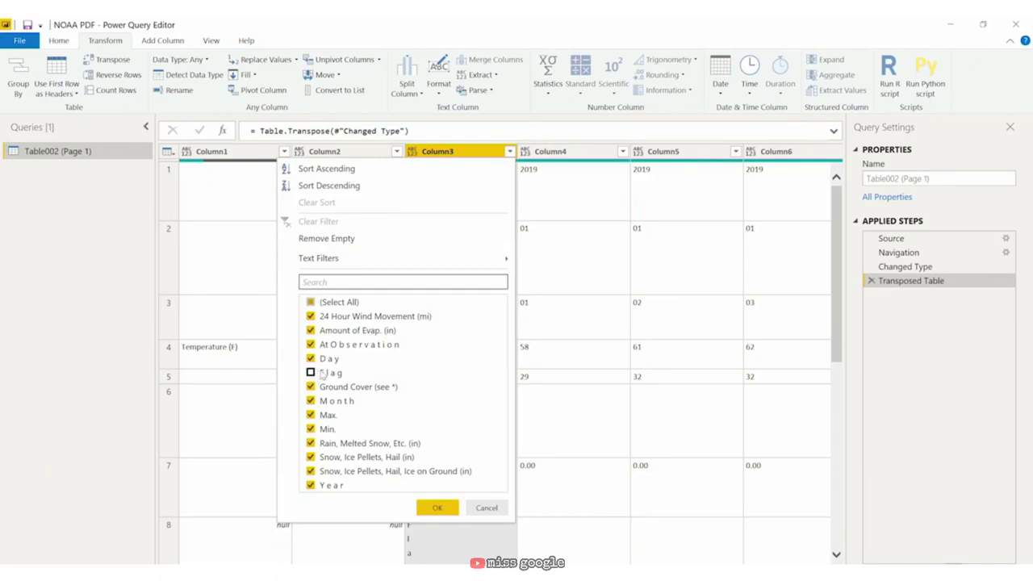
{"action": "left_click", "coordinate": [437, 508]}
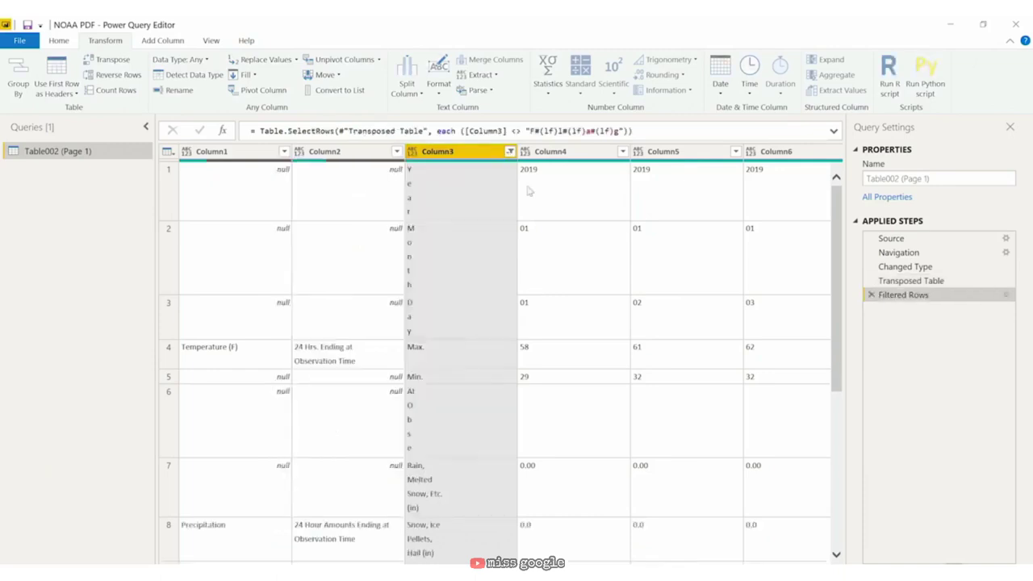
Step: Remove Column1, Column2 and the Summary Column35, then transpose the table back
{"action": "left_click", "coordinate": [248, 152]}
{"action": "left_click", "coordinate": [359, 152], "text": "ctrl"}
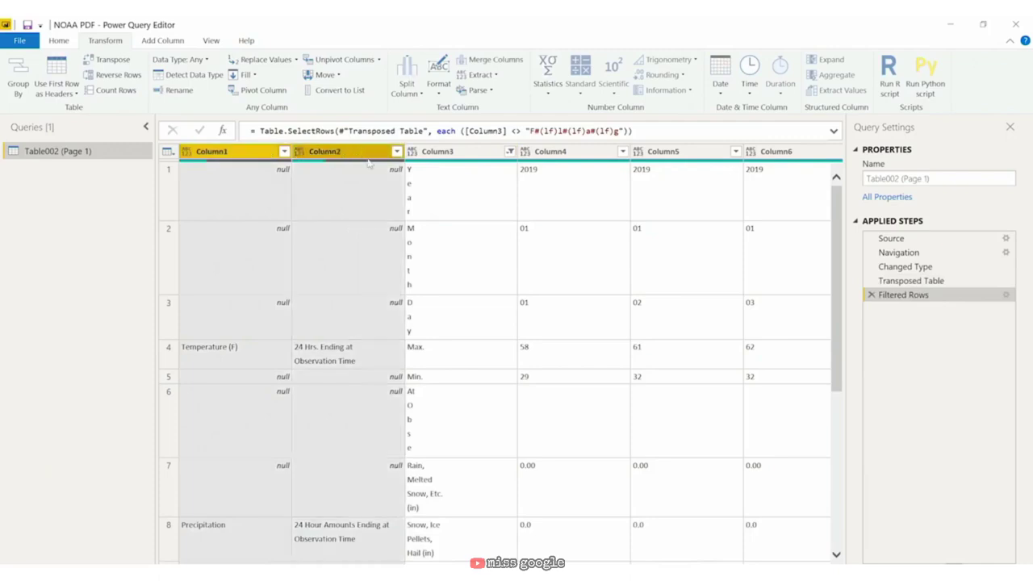
{"action": "left_click_drag", "start_coordinate": [234, 567], "coordinate": [831, 567]}
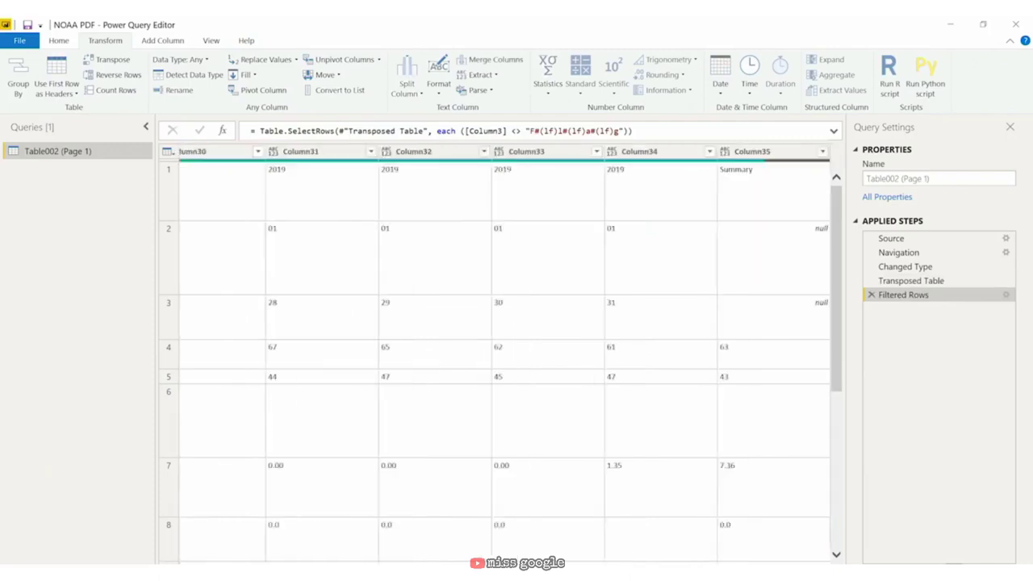
{"action": "left_click", "coordinate": [784, 152], "text": "ctrl"}
{"action": "right_click", "coordinate": [787, 154]}
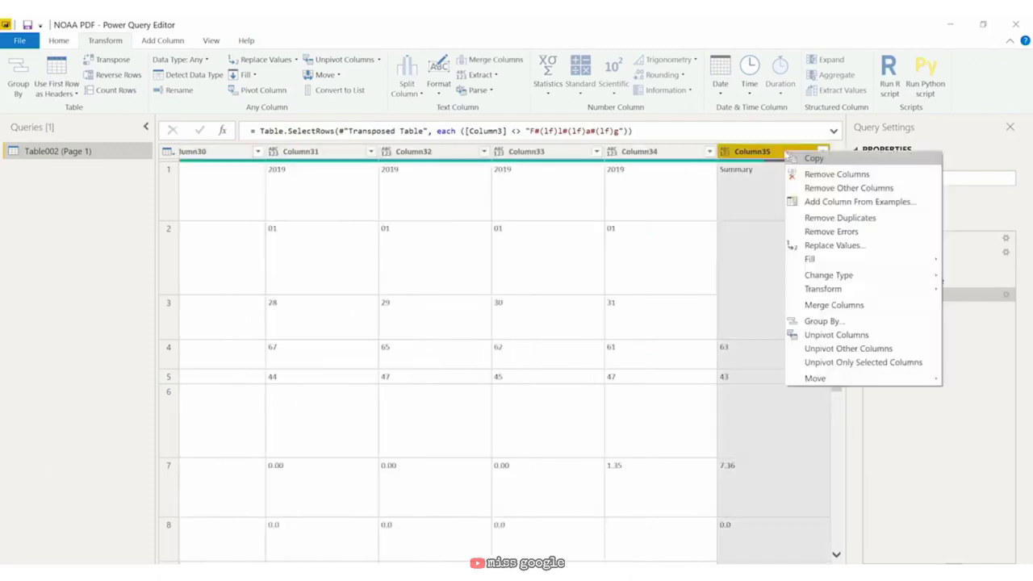
{"action": "left_click", "coordinate": [817, 175]}
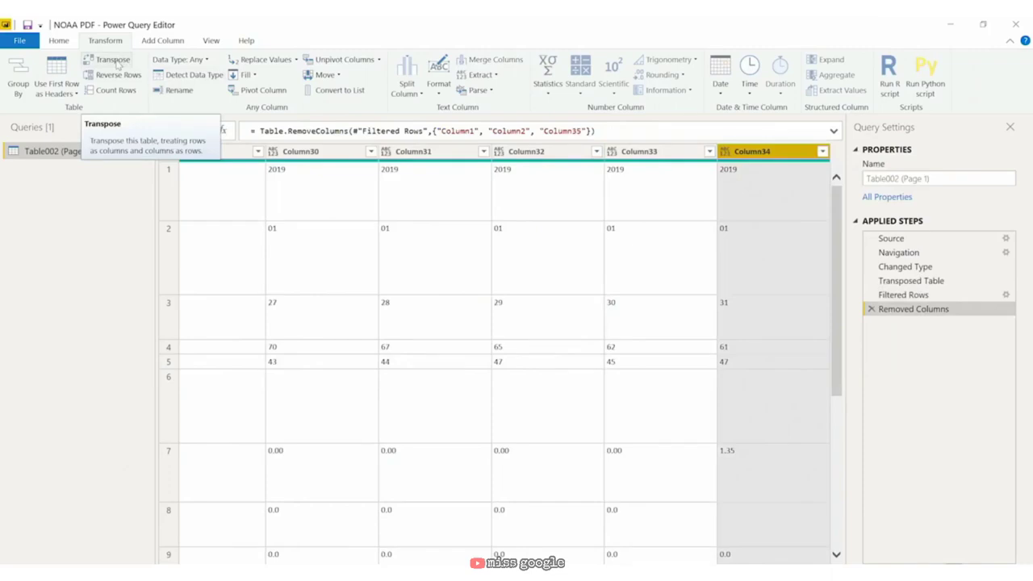
{"action": "left_click", "coordinate": [117, 63]}
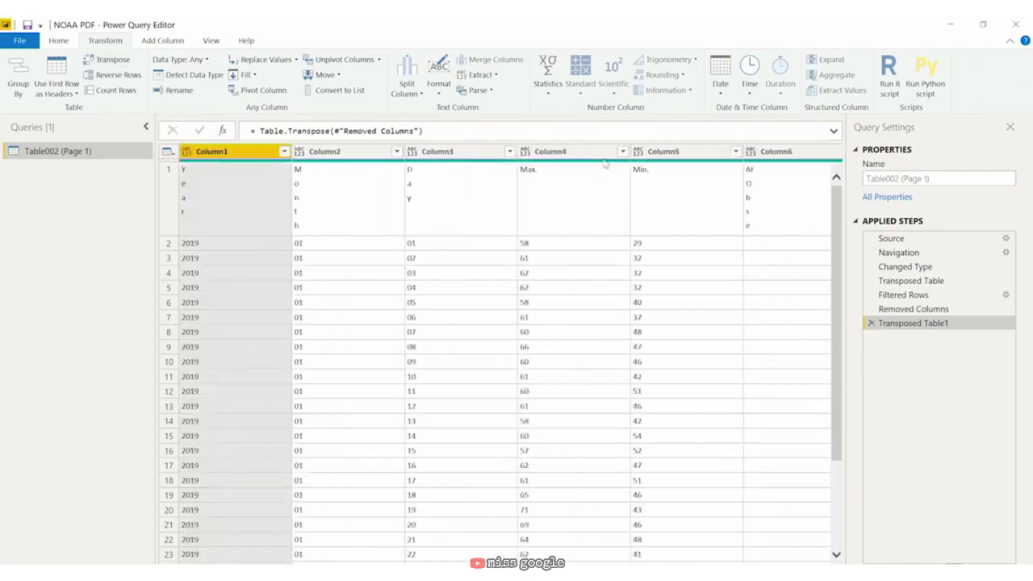
Step: Promote Year, Month, Day, Max. and Min. to headers, then transpose the table again
{"action": "left_click", "coordinate": [57, 40]}
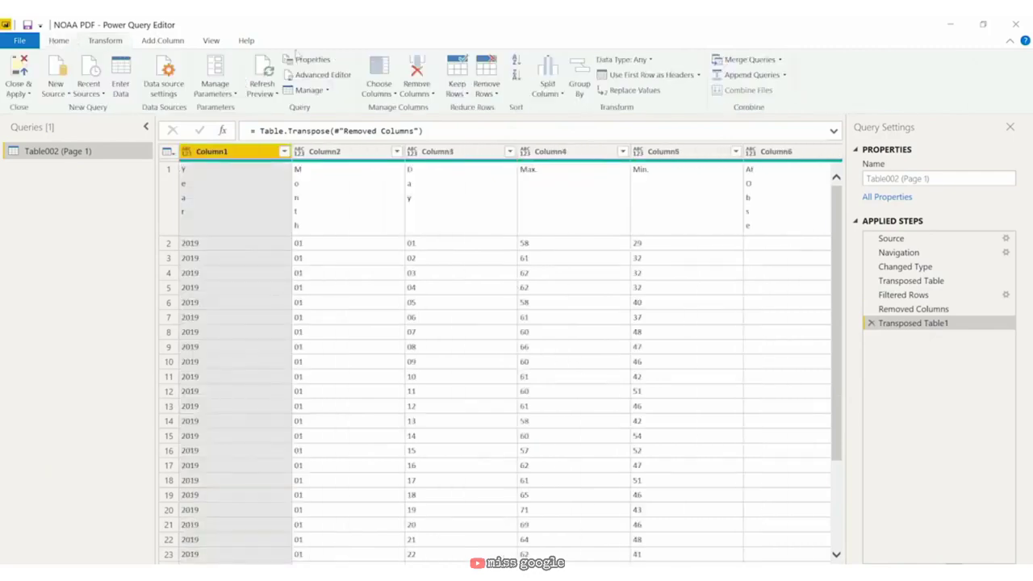
{"action": "left_click", "coordinate": [634, 75]}
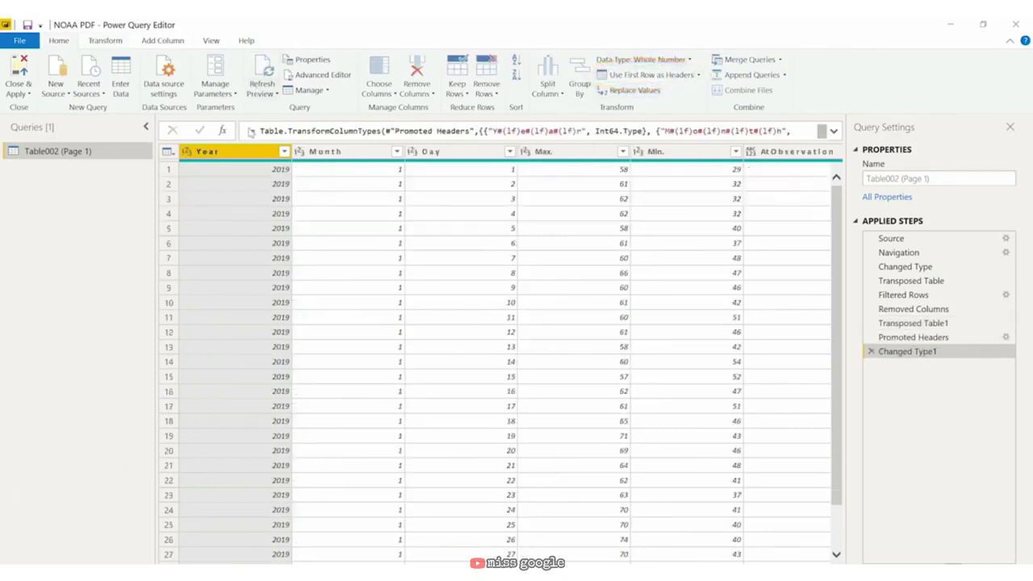
{"action": "left_click", "coordinate": [107, 41]}
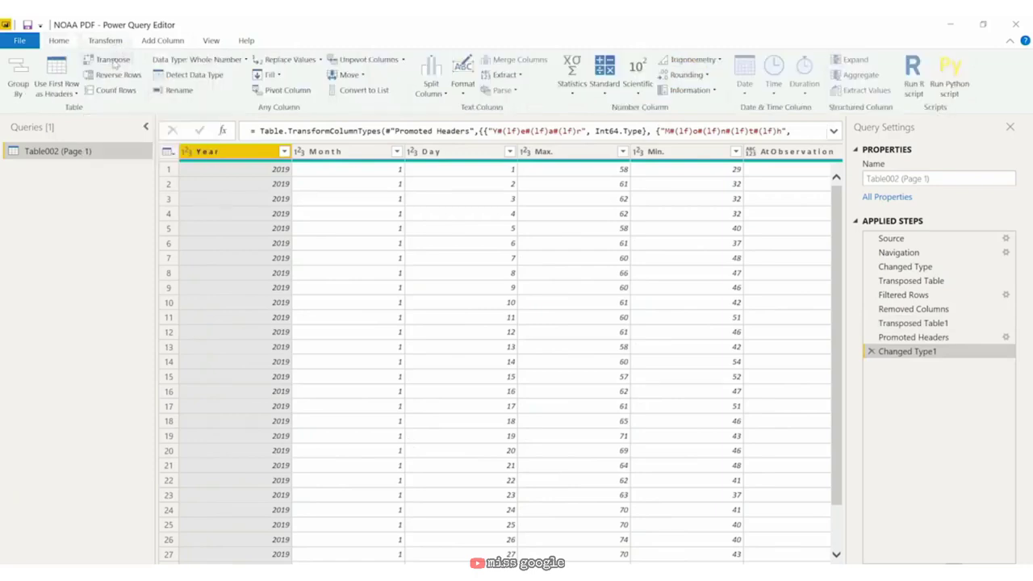
{"action": "left_click", "coordinate": [114, 61]}
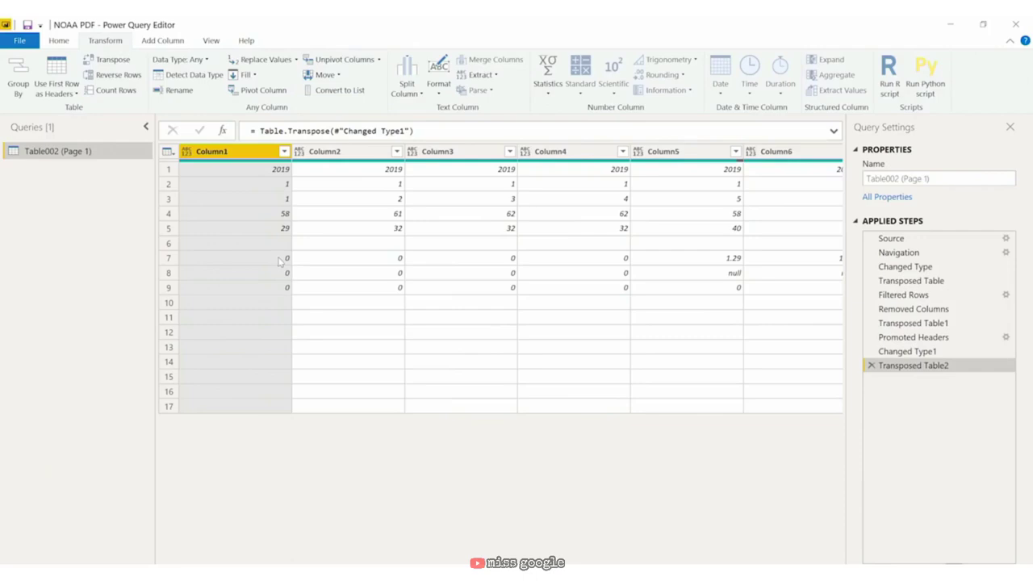
Step: Reselect the Changed Type1 step to view its result
{"action": "left_click", "coordinate": [907, 352]}
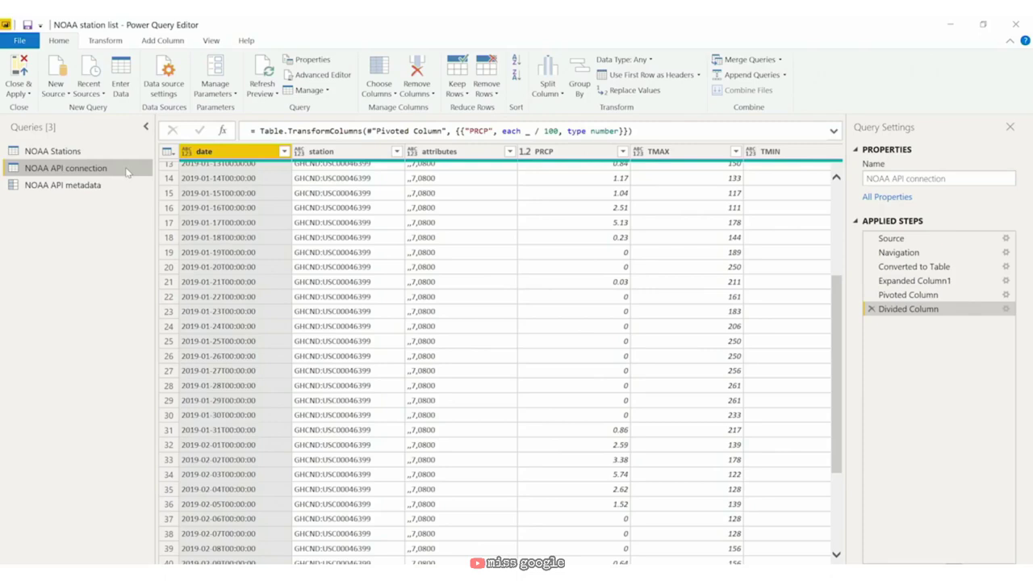
Step: Unpivot the PRCP, TMAX, TMIN and TOBS columns into Attribute/Value rows
{"action": "left_click", "coordinate": [571, 152]}
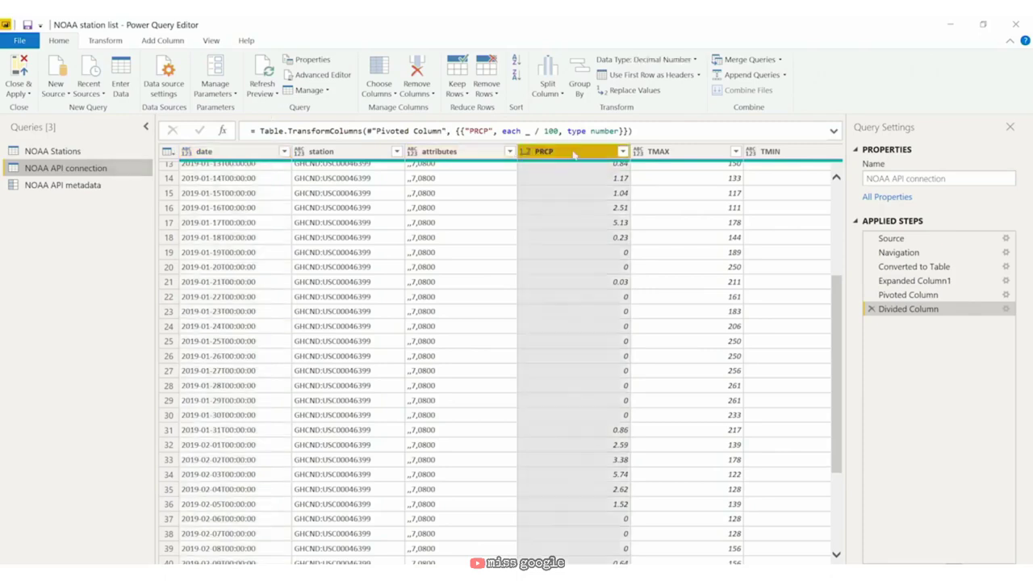
{"action": "scroll", "coordinate": [588, 541], "scroll_direction": "right", "scroll_amount": 3}
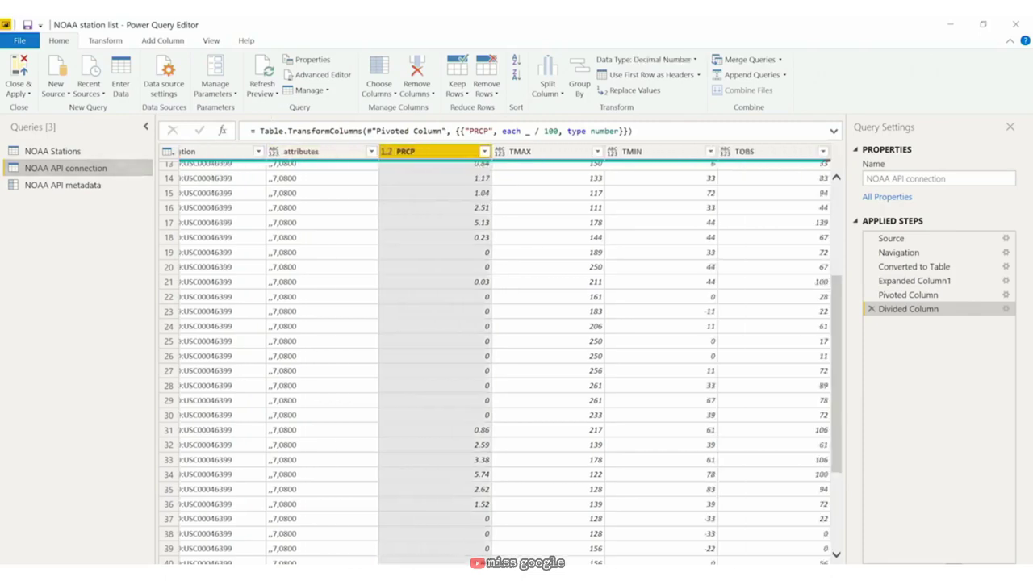
{"action": "left_click", "coordinate": [786, 157], "text": "shift"}
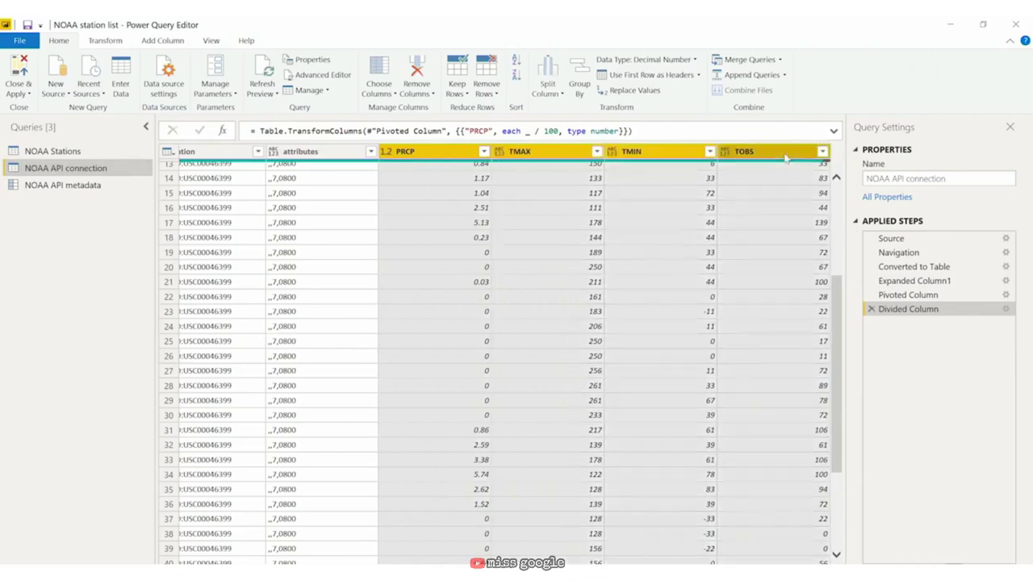
{"action": "right_click", "coordinate": [786, 158]}
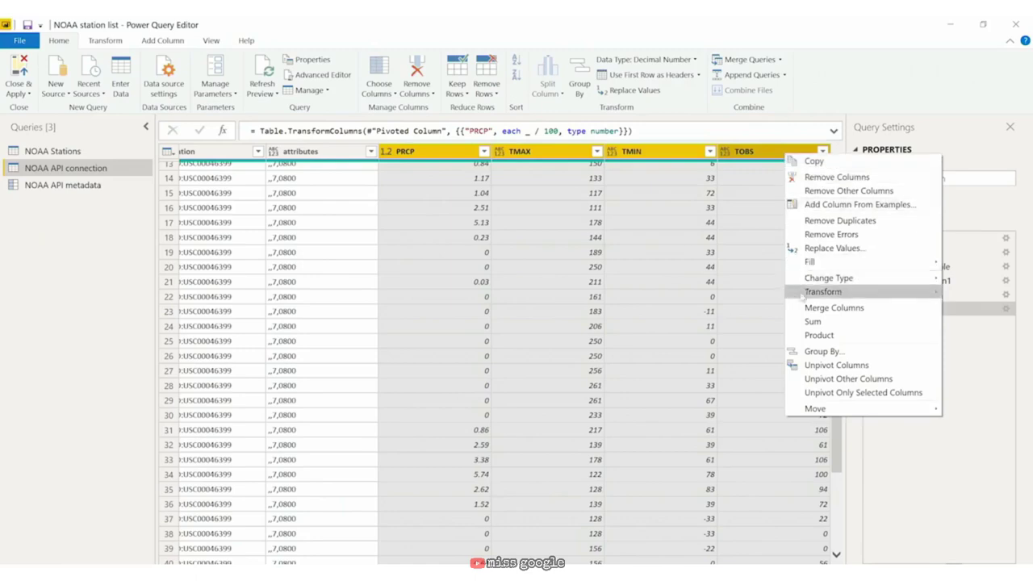
{"action": "left_click", "coordinate": [839, 367]}
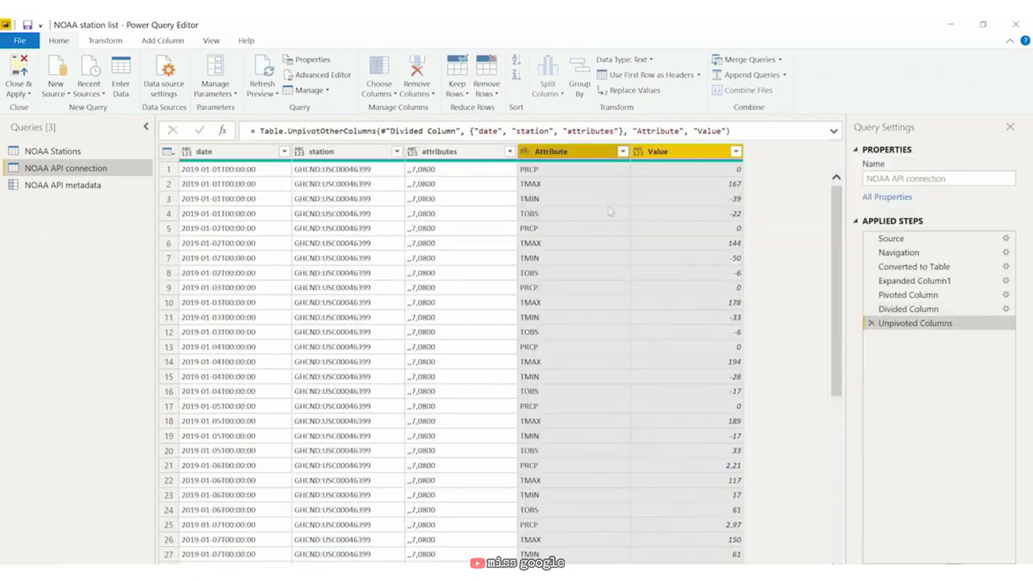
Step: Compare the pre-unpivot table, then return to the Unpivoted Columns result
{"action": "left_click", "coordinate": [925, 309]}
{"action": "right_click", "coordinate": [687, 151]}
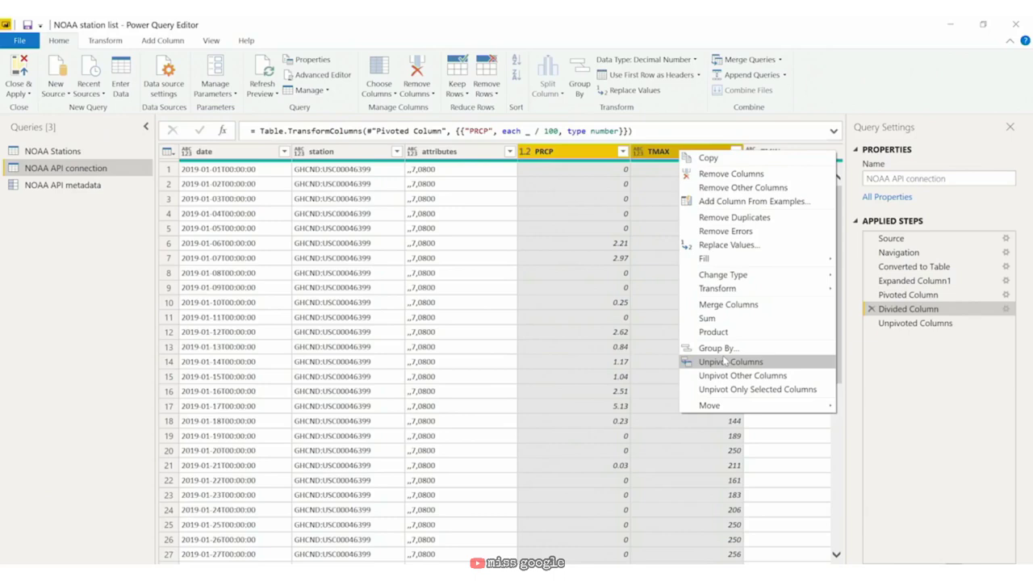
{"action": "left_click", "coordinate": [884, 325]}
{"action": "left_click", "coordinate": [902, 323]}
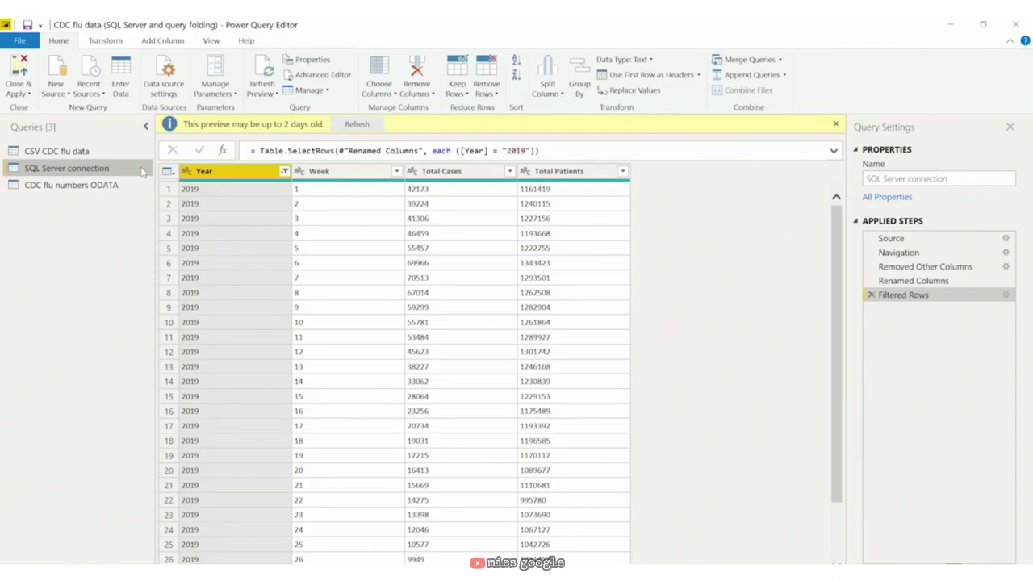
Step: Delete the Filtered Rows step and view the native SQL for Renamed Columns
{"action": "left_click", "coordinate": [871, 296]}
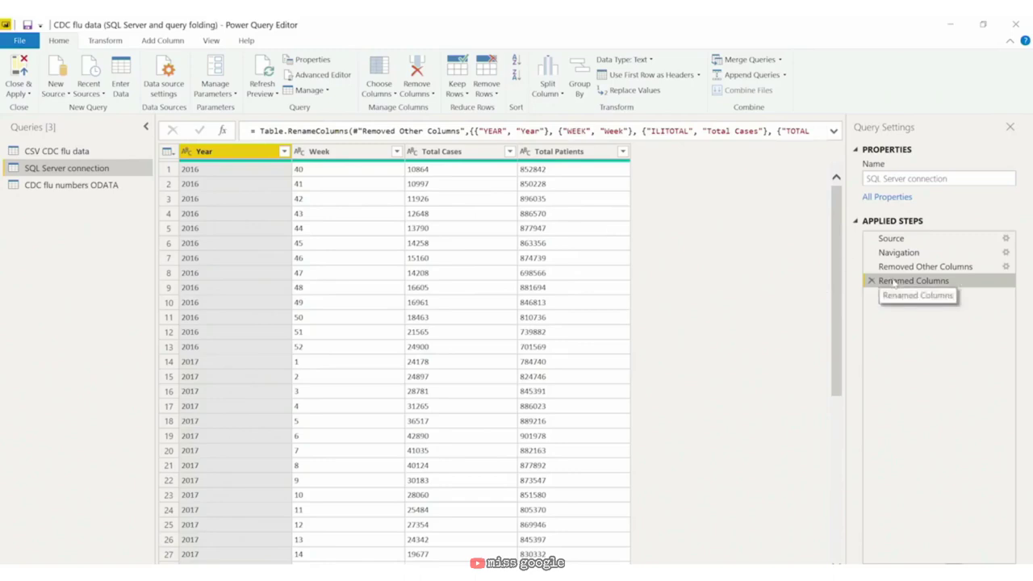
{"action": "right_click", "coordinate": [895, 283]}
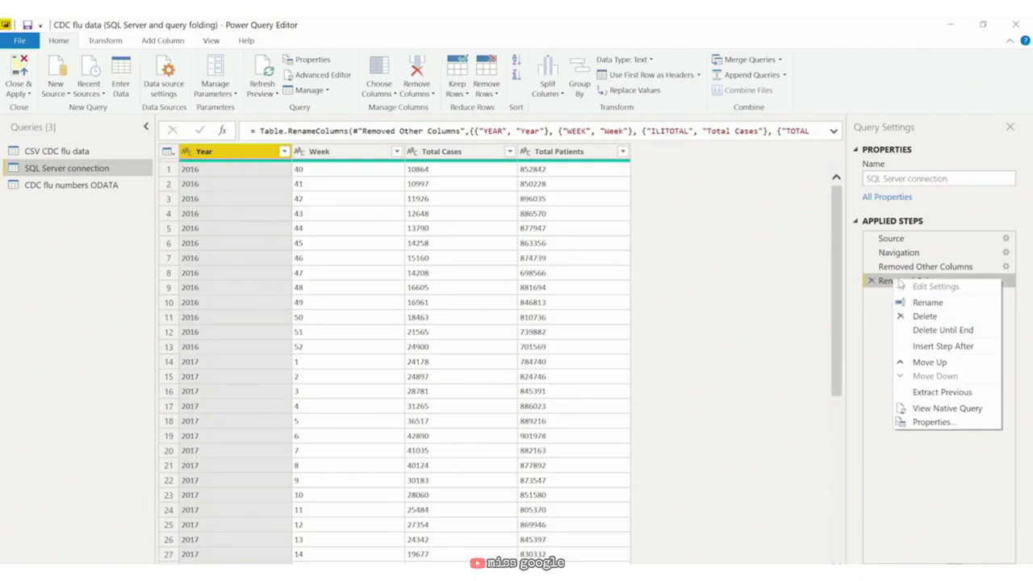
{"action": "left_click", "coordinate": [962, 409]}
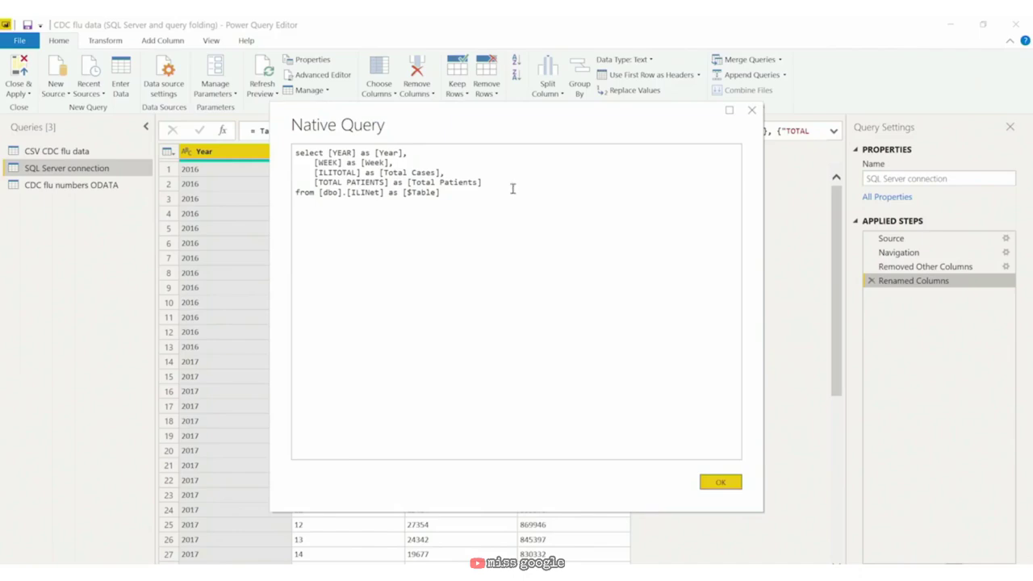
{"action": "left_click", "coordinate": [752, 110]}
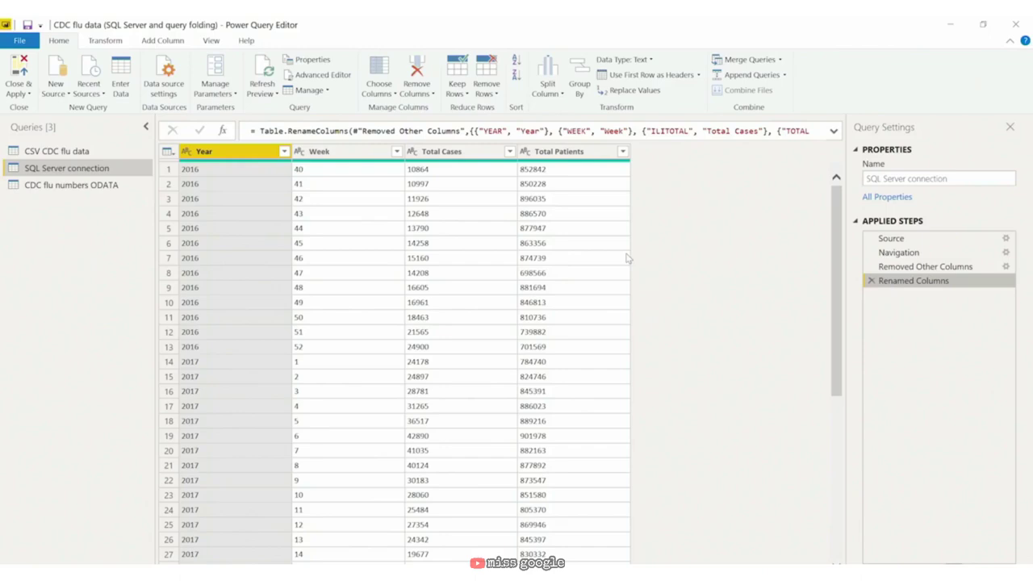
Step: Remove the Total Patients column from the flu query
{"action": "left_click", "coordinate": [592, 153]}
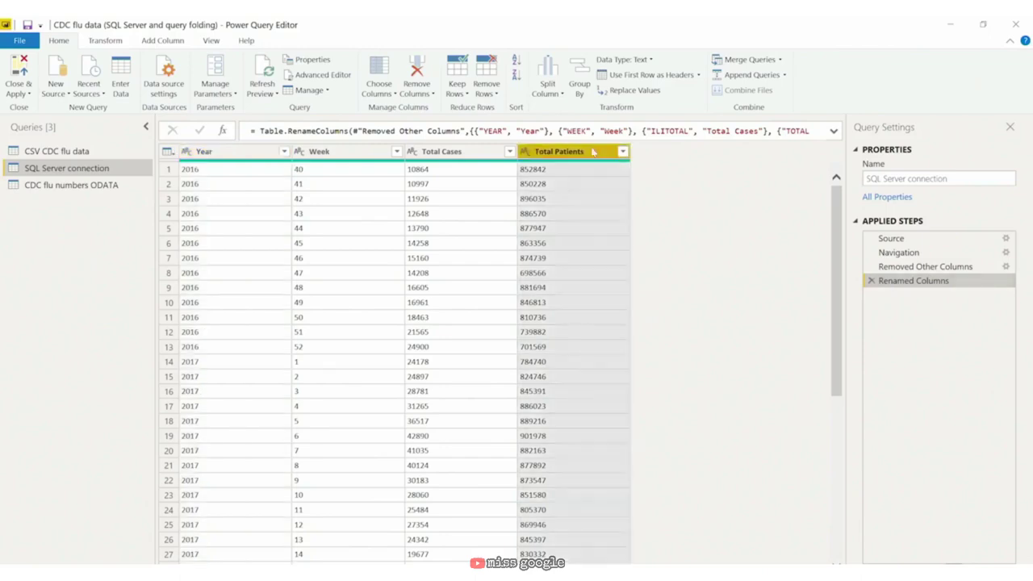
{"action": "right_click", "coordinate": [592, 153]}
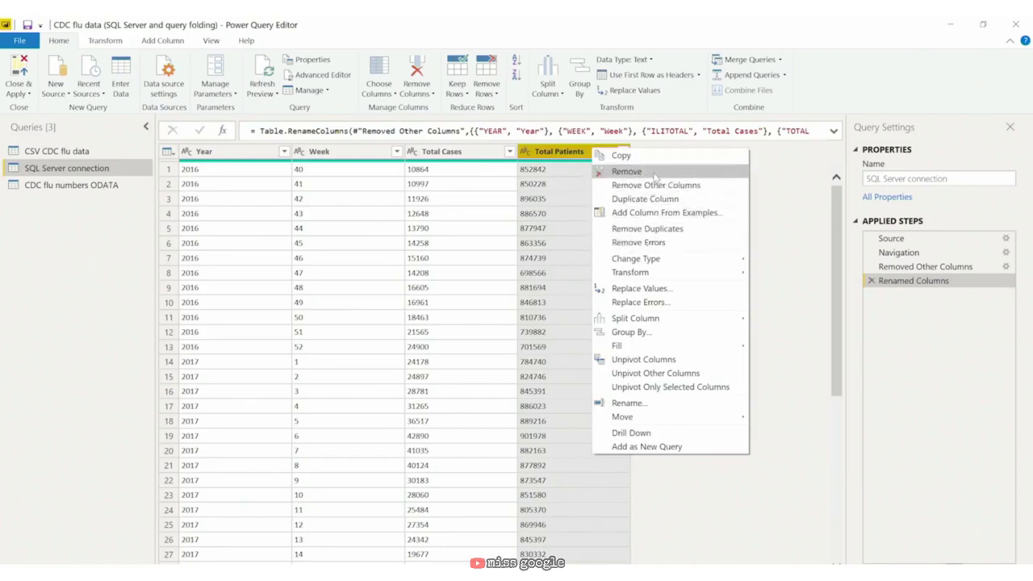
{"action": "left_click", "coordinate": [655, 176]}
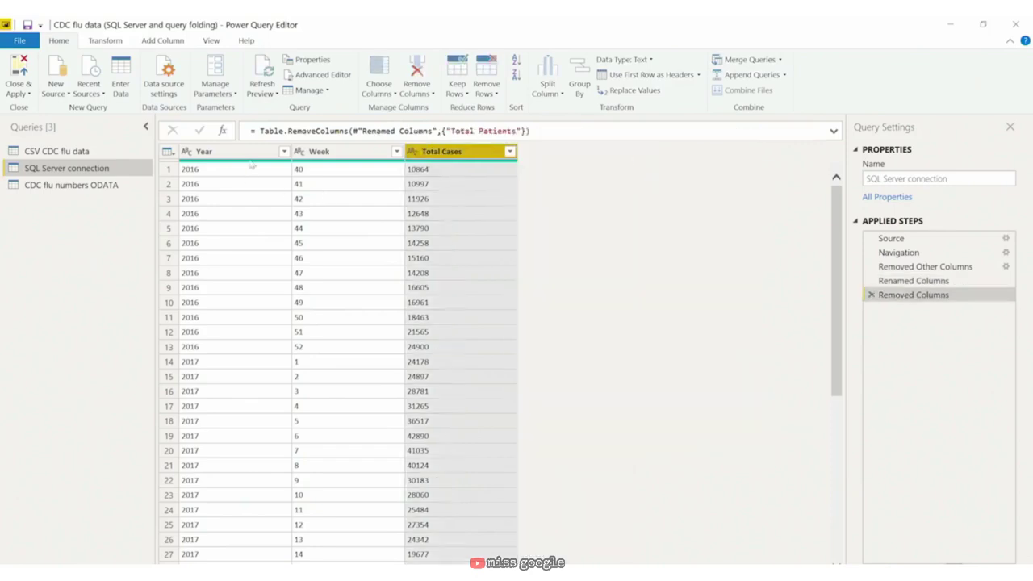
Step: Pivot the Year column using Total Cases as values with Don't Aggregate
{"action": "left_click", "coordinate": [252, 153]}
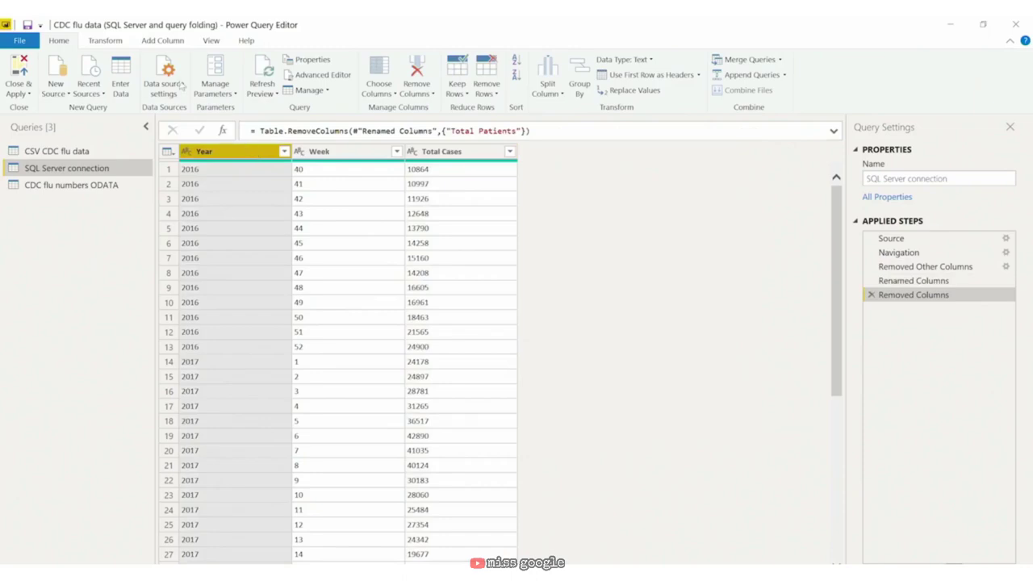
{"action": "left_click", "coordinate": [127, 41]}
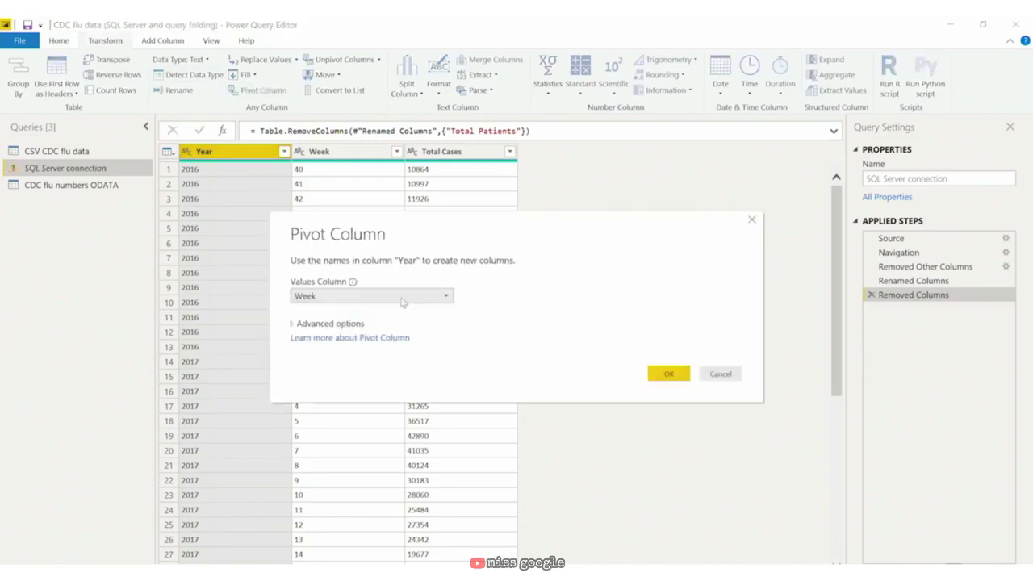
{"action": "left_click", "coordinate": [402, 299]}
{"action": "left_click", "coordinate": [400, 327]}
{"action": "left_click", "coordinate": [294, 326]}
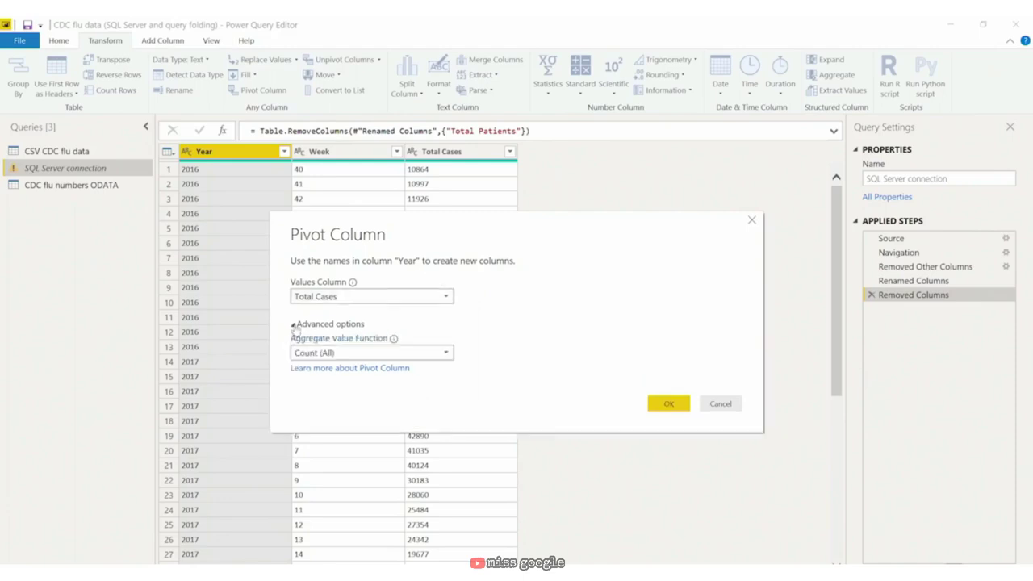
{"action": "left_click", "coordinate": [346, 355]}
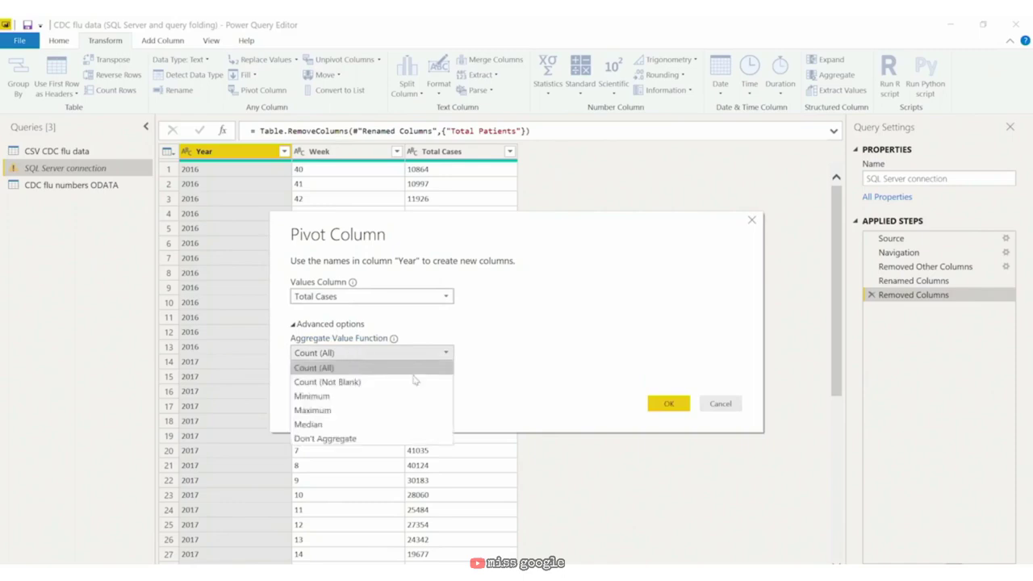
{"action": "left_click", "coordinate": [388, 439]}
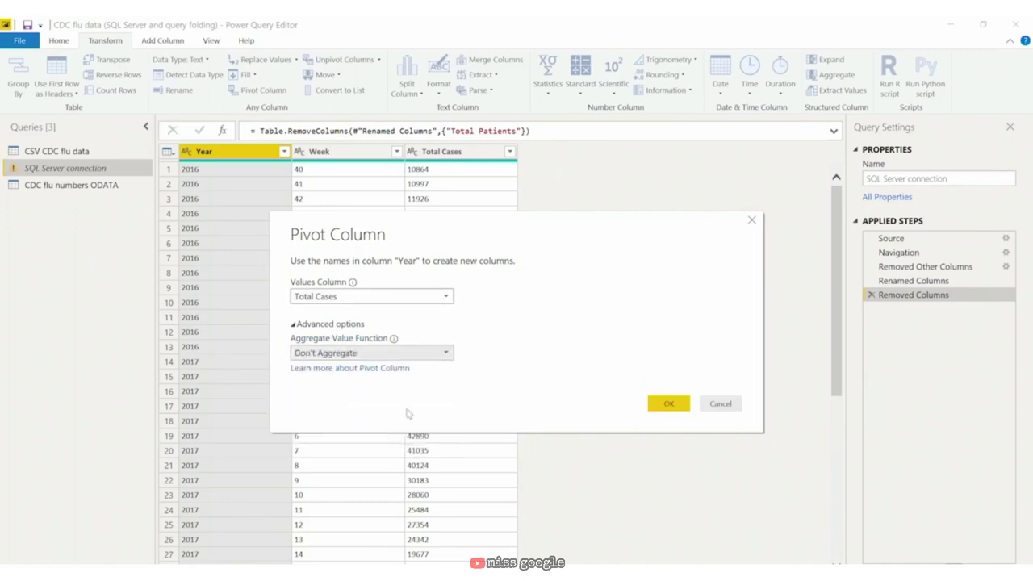
{"action": "left_click", "coordinate": [666, 406]}
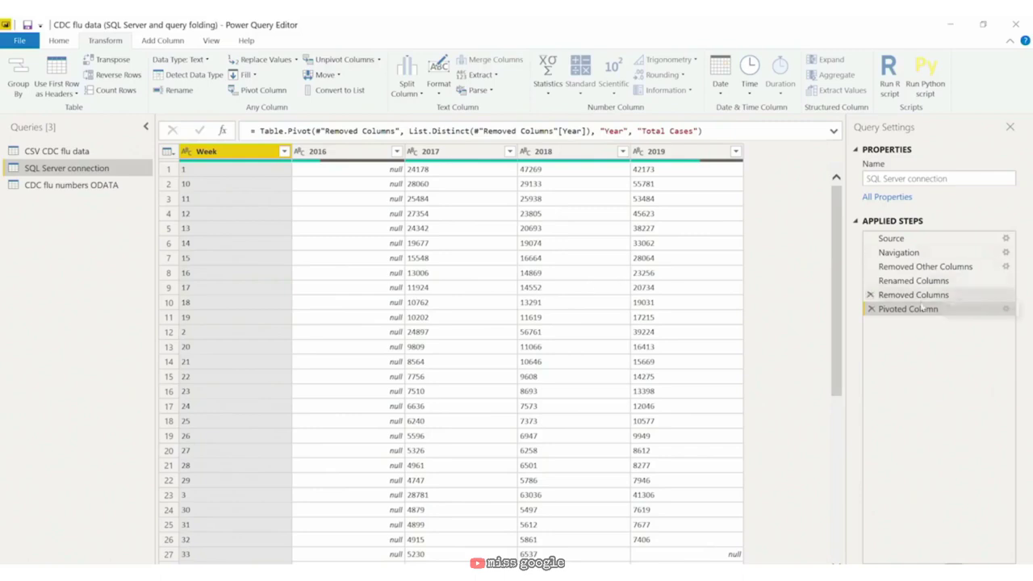
Step: Delete the Pivoted Column step to undo the pivot
{"action": "right_click", "coordinate": [921, 311]}
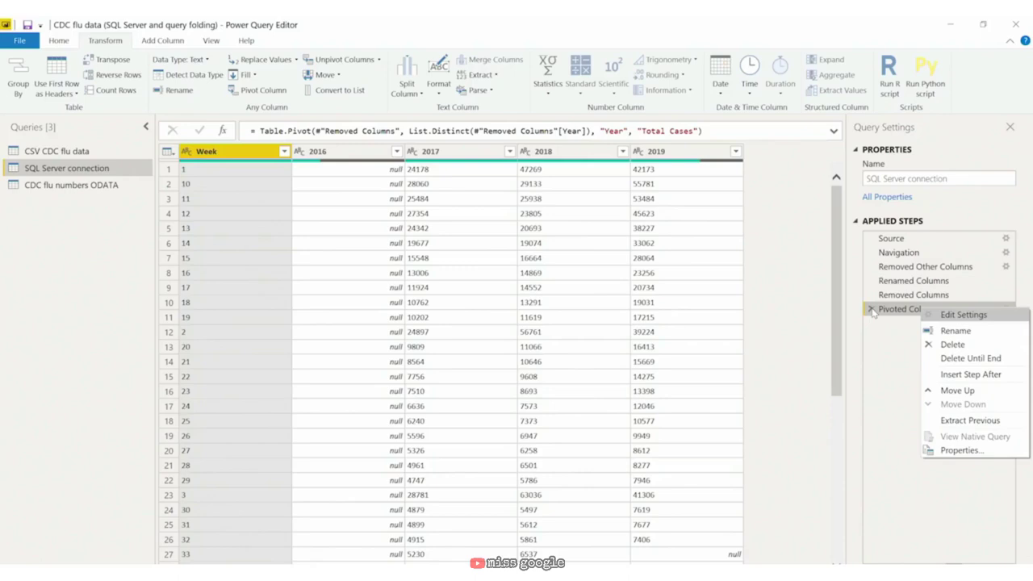
{"action": "left_click", "coordinate": [872, 312]}
{"action": "left_click", "coordinate": [871, 312]}
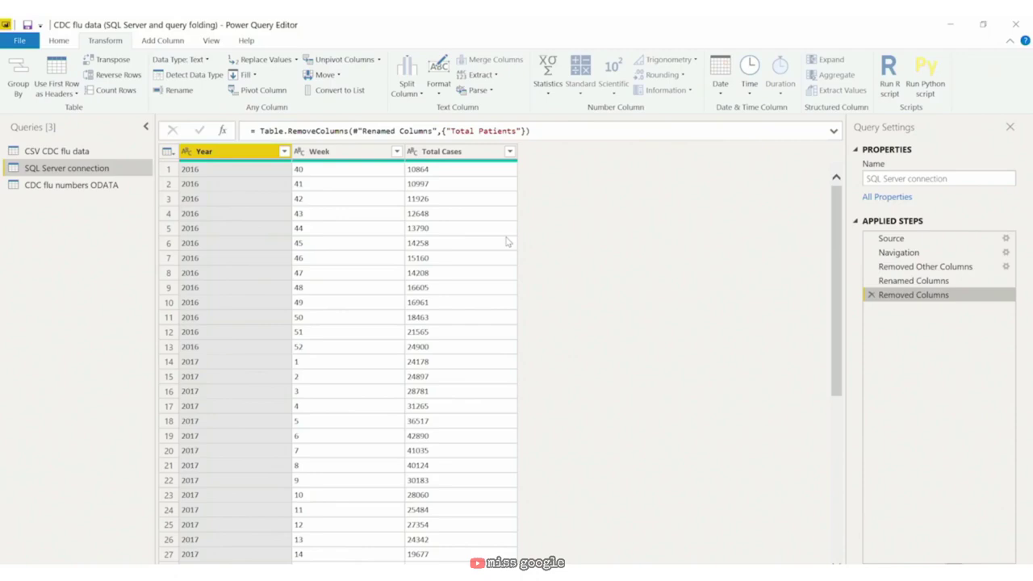
Step: Group rows by Week into a new column 'Average Cases' averaging Total Cases
{"action": "left_click", "coordinate": [370, 153]}
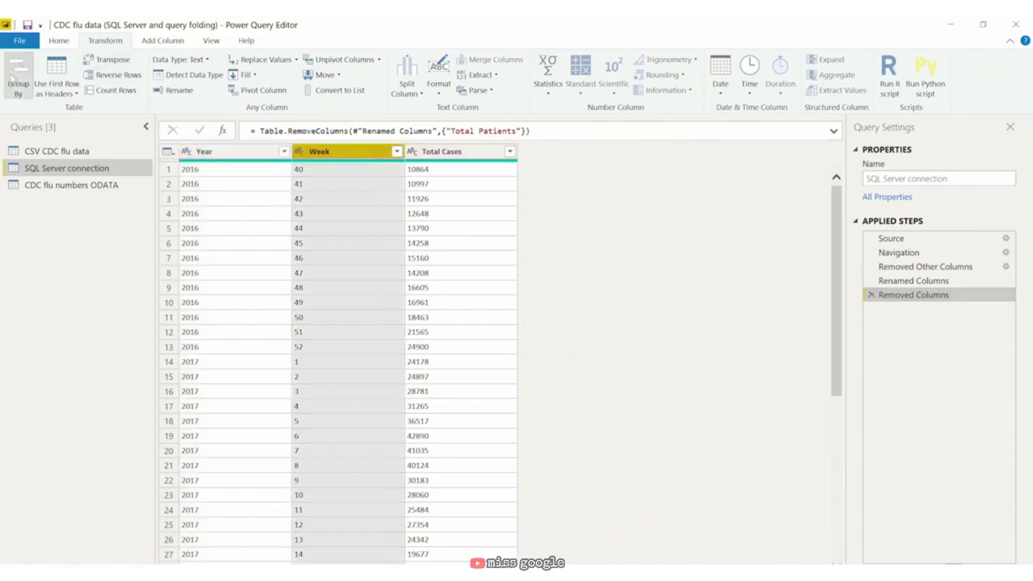
{"action": "left_click", "coordinate": [11, 75]}
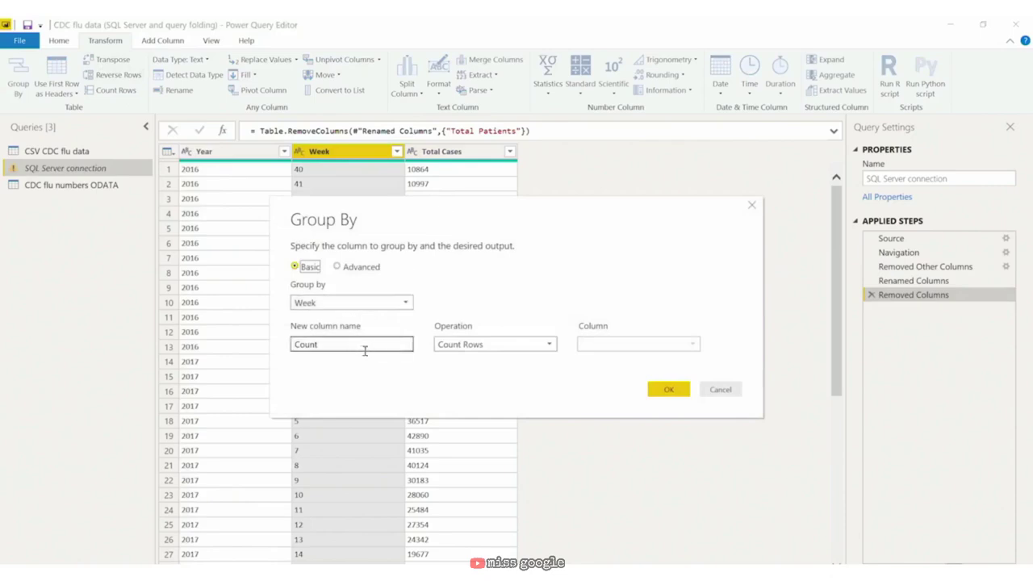
{"action": "double_click", "coordinate": [365, 347]}
{"action": "type", "text": "Av"}
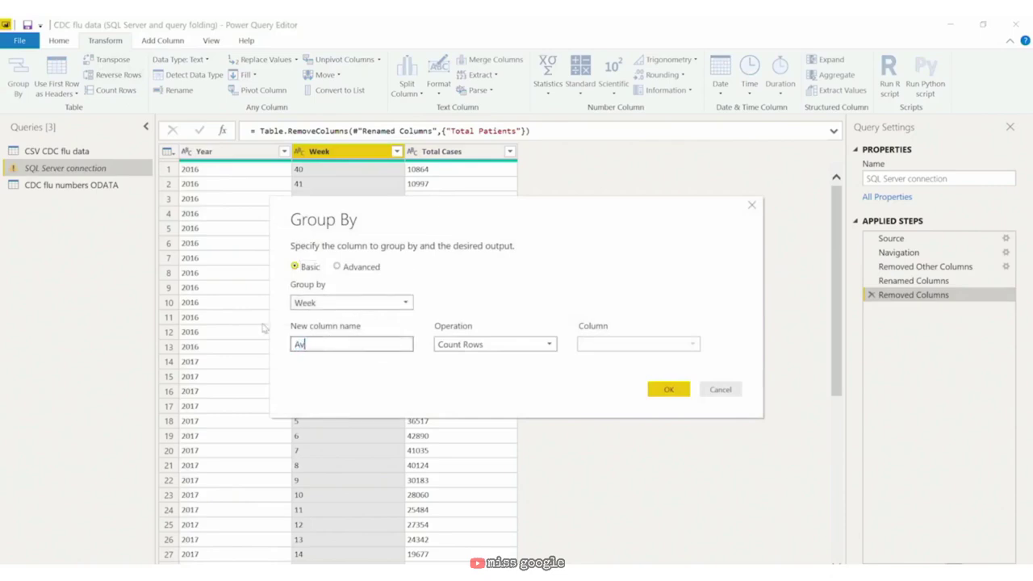
{"action": "type", "text": "erage Cases"}
{"action": "left_click", "coordinate": [539, 345]}
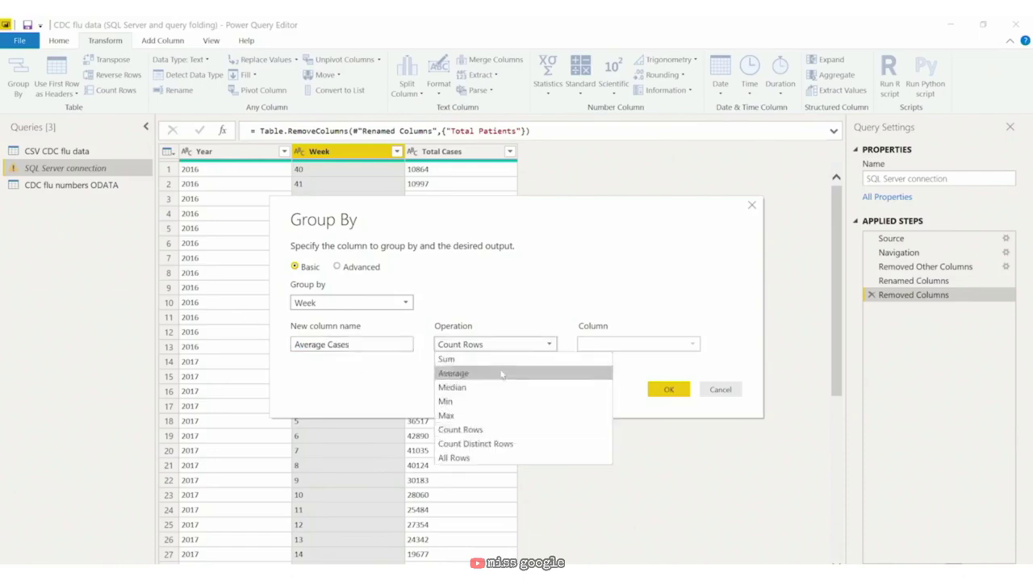
{"action": "left_click", "coordinate": [452, 373]}
{"action": "left_click", "coordinate": [636, 346]}
{"action": "left_click", "coordinate": [626, 389]}
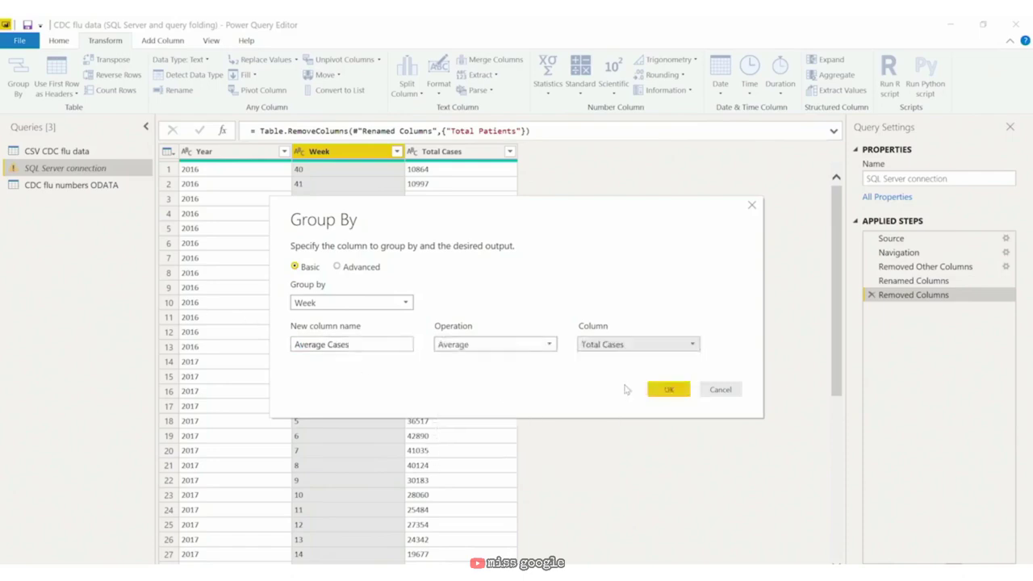
{"action": "left_click", "coordinate": [679, 393]}
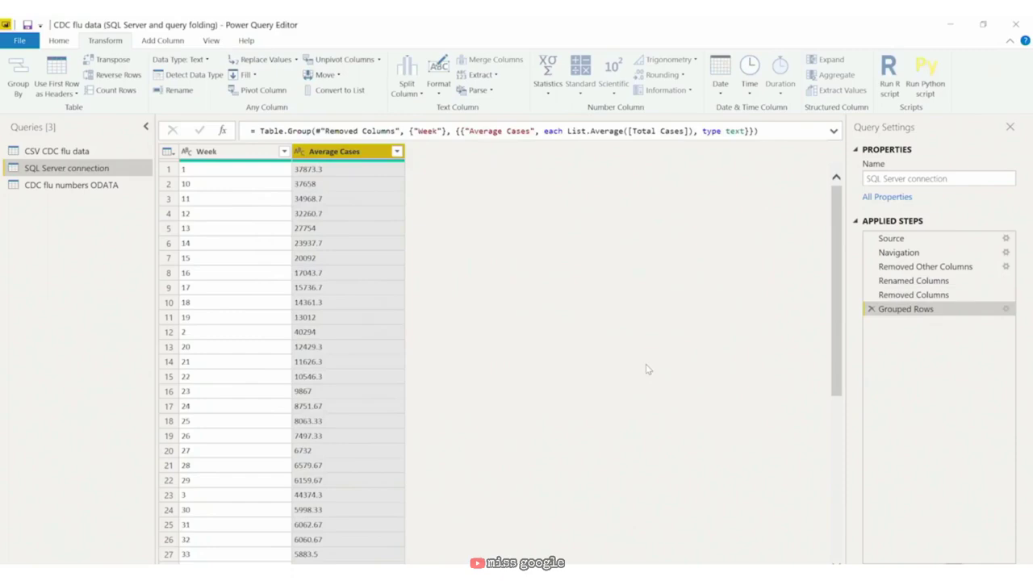
{"action": "right_click", "coordinate": [907, 312]}
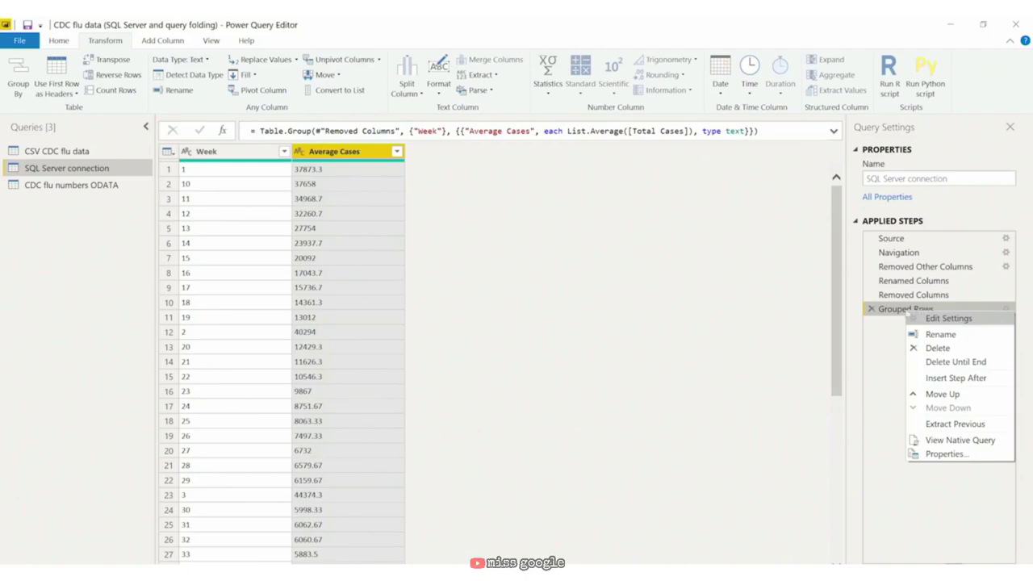
{"action": "left_click", "coordinate": [223, 153]}
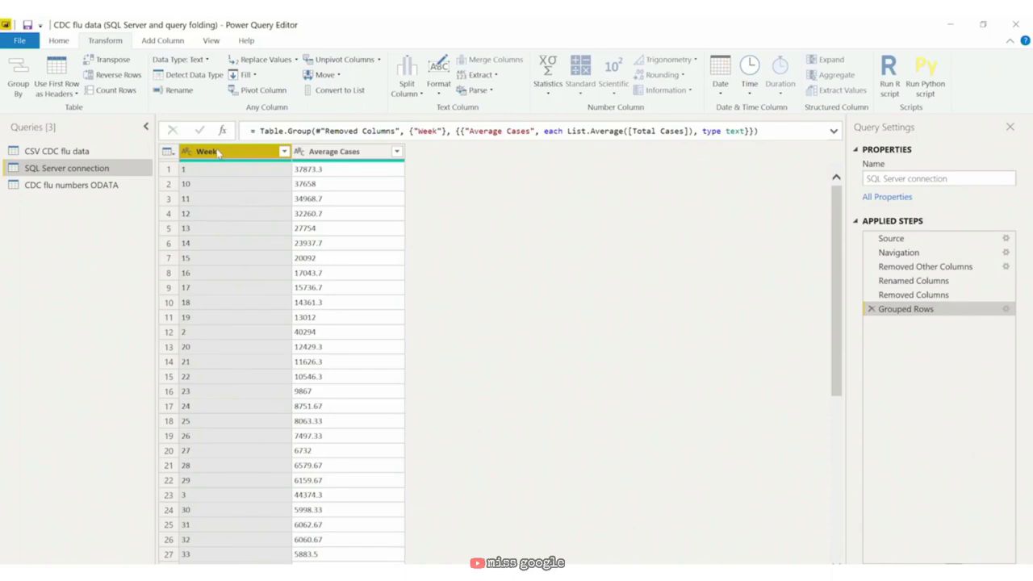
Step: Sort the Week column in ascending order
{"action": "left_click", "coordinate": [284, 152]}
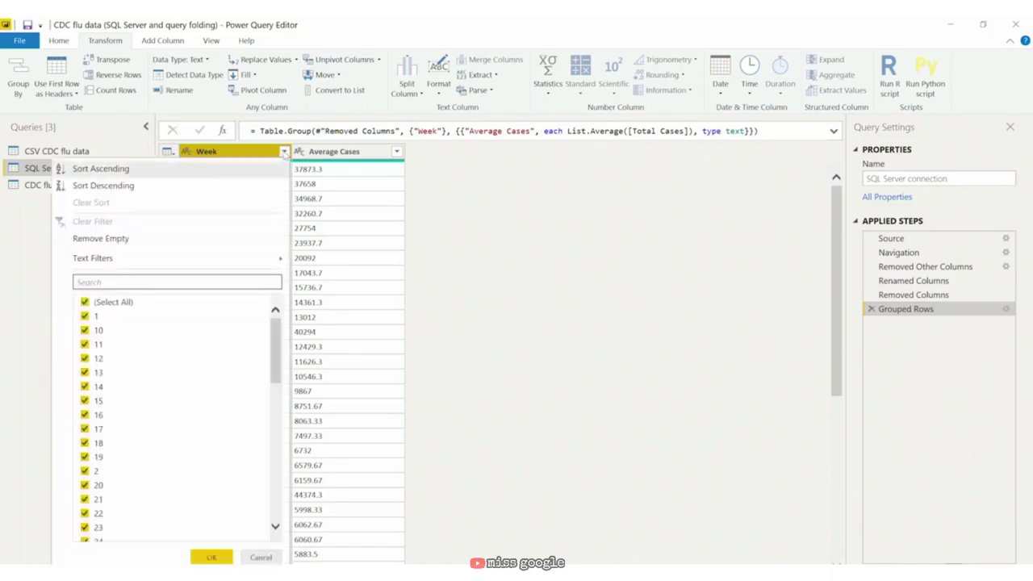
{"action": "left_click", "coordinate": [230, 169]}
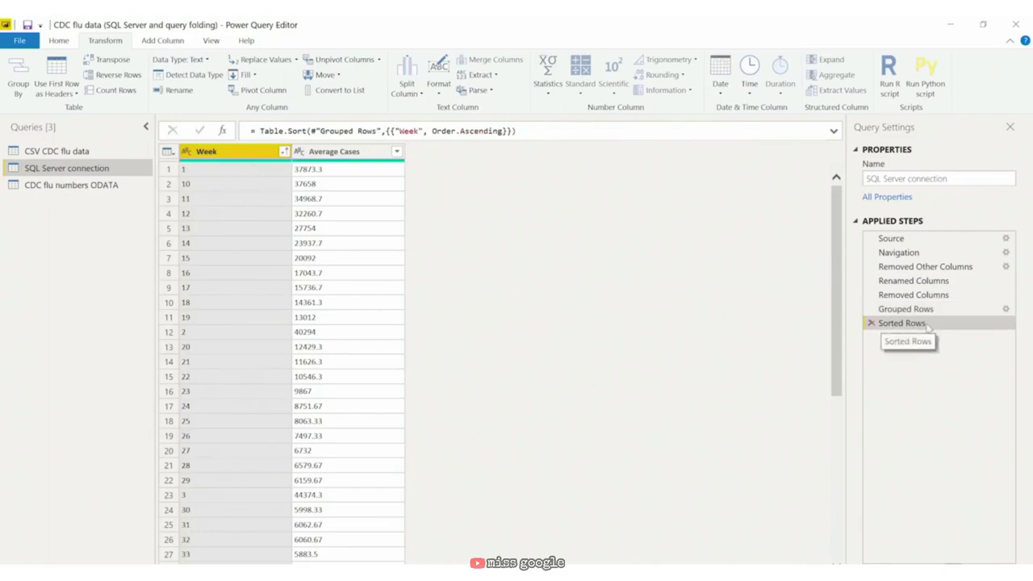
{"action": "right_click", "coordinate": [928, 324]}
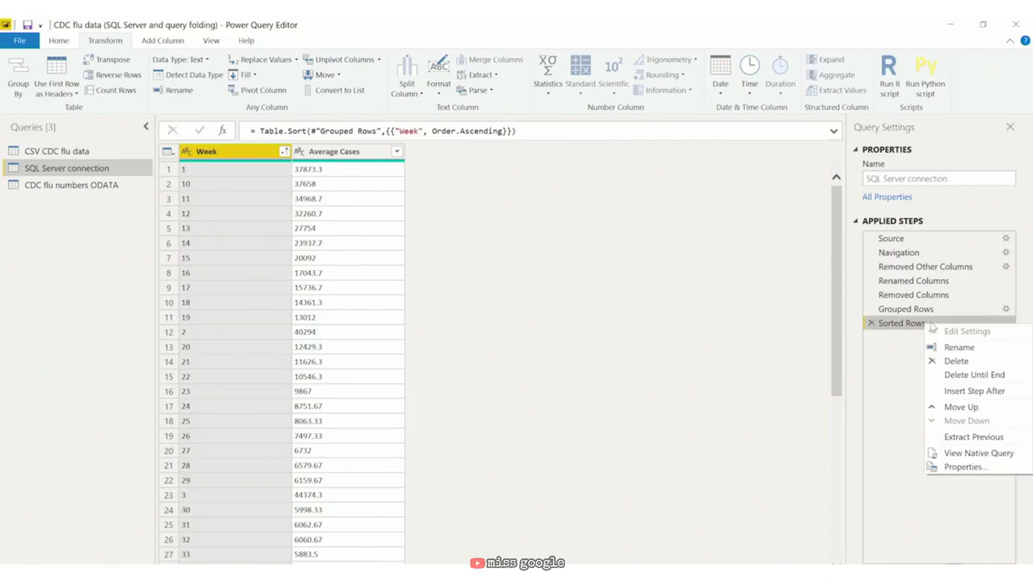
{"action": "left_click", "coordinate": [211, 154]}
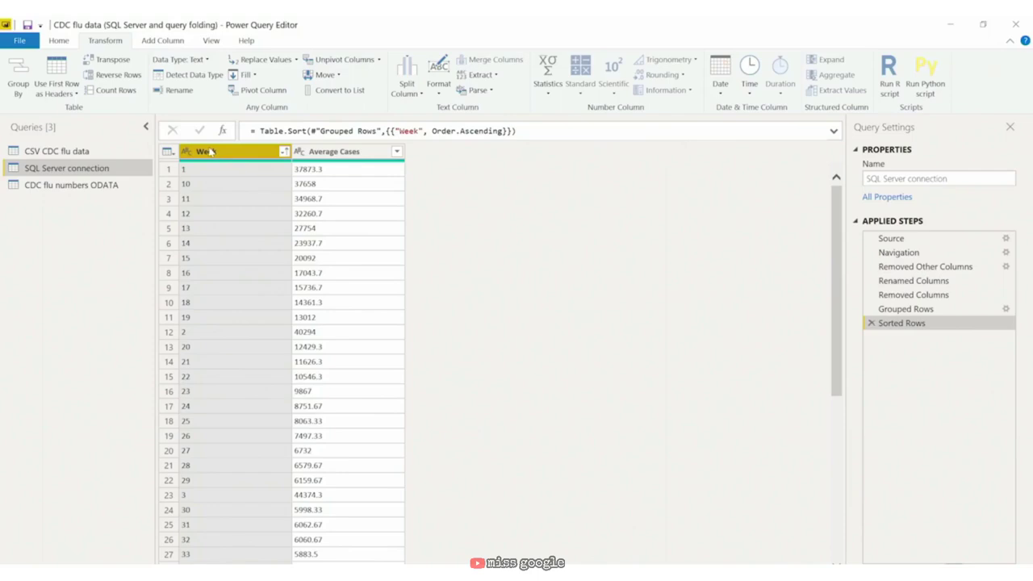
Step: Change Week to Whole Number, then delete the resulting Changed Type step
{"action": "left_click", "coordinate": [187, 155]}
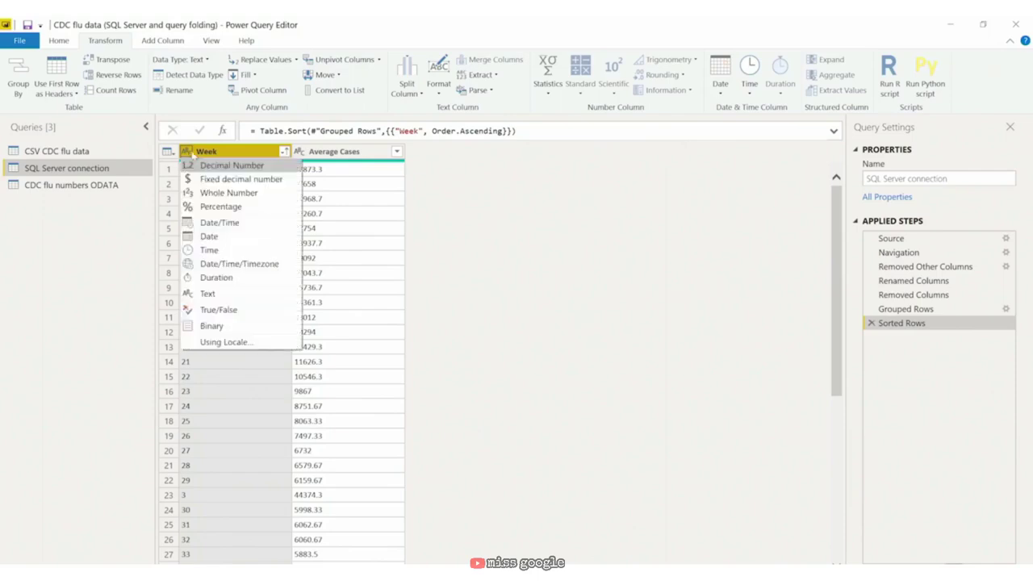
{"action": "left_click", "coordinate": [230, 194]}
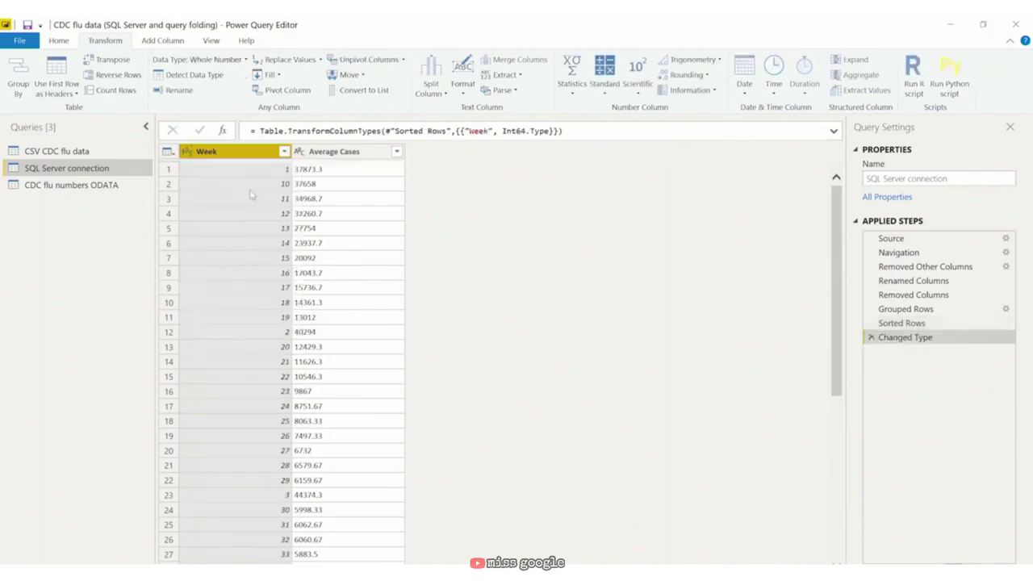
{"action": "right_click", "coordinate": [918, 340]}
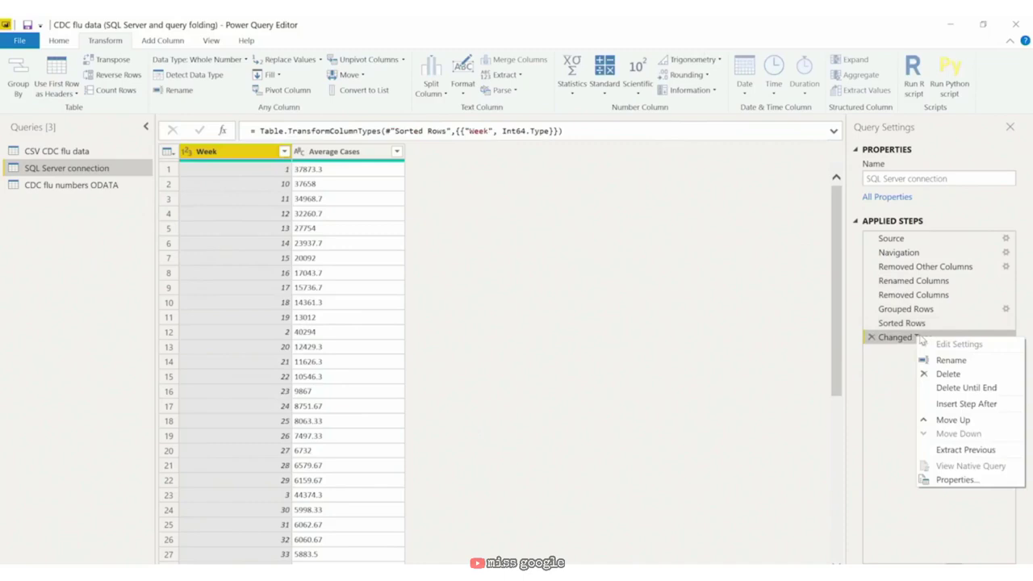
{"action": "left_click", "coordinate": [872, 339]}
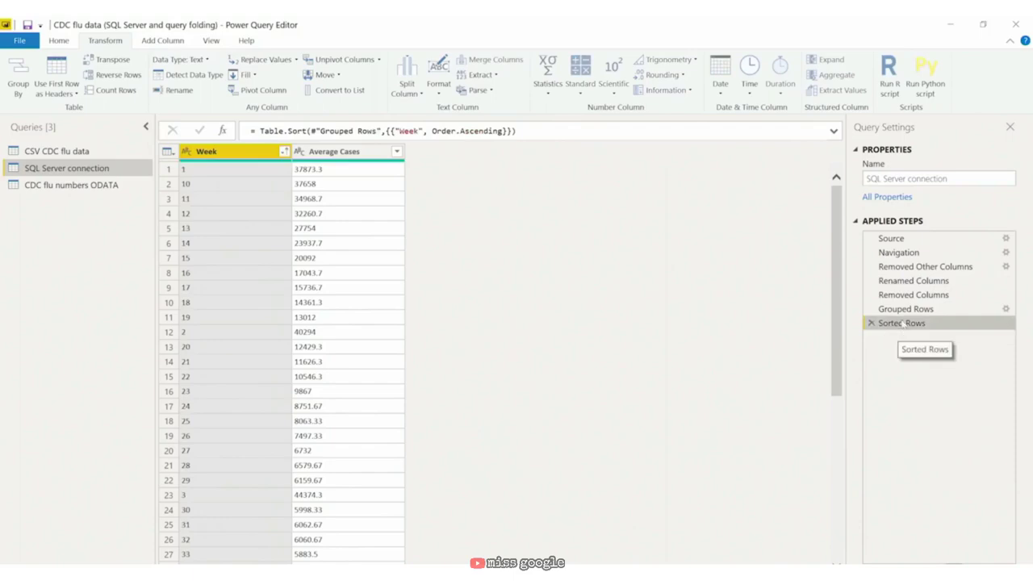
Step: View the Sorted Rows step's native query, highlighting its group by and order by [WEEK] clauses
{"action": "right_click", "coordinate": [902, 323]}
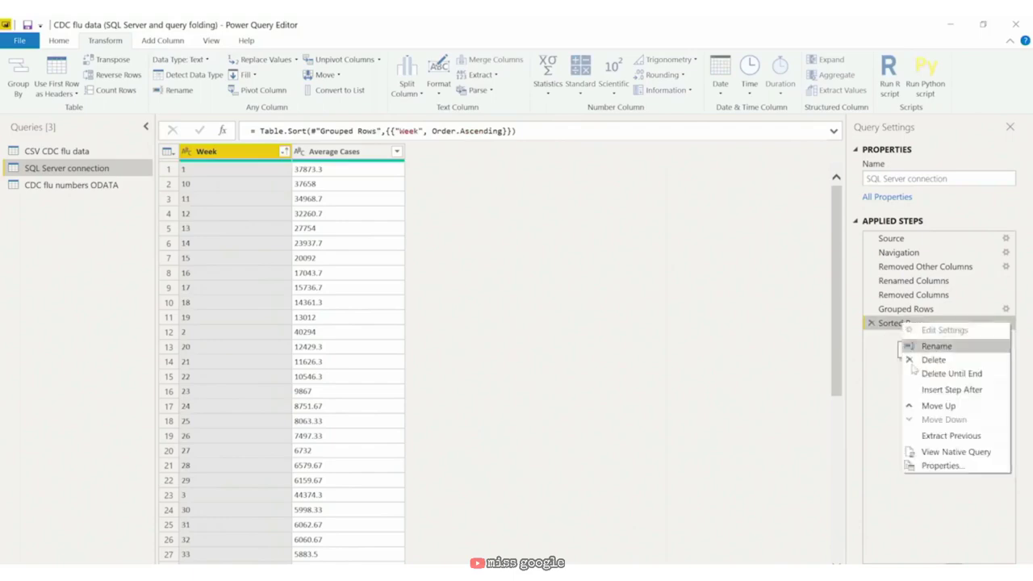
{"action": "left_click", "coordinate": [954, 452]}
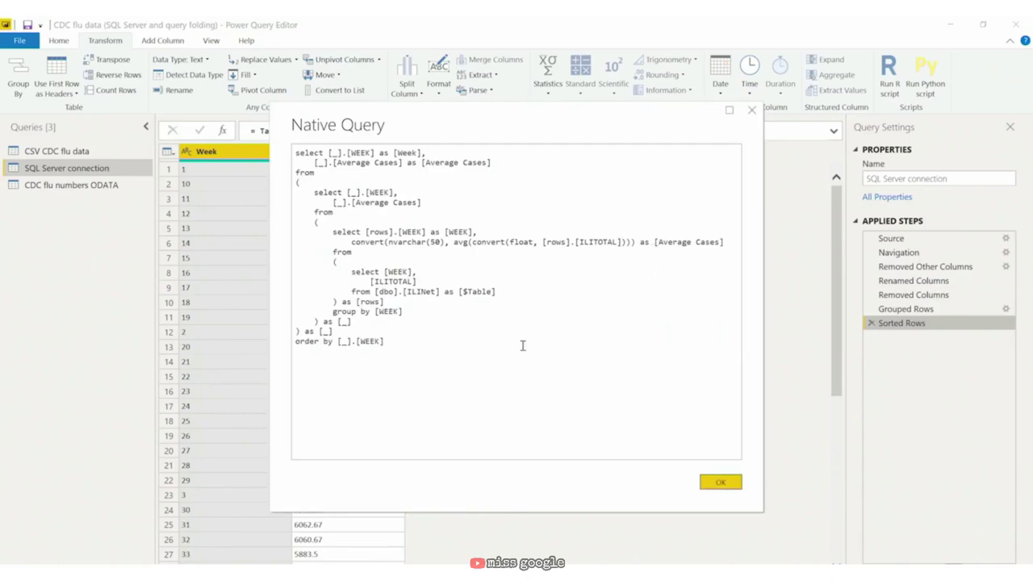
{"action": "left_click_drag", "start_coordinate": [403, 311], "coordinate": [333, 312]}
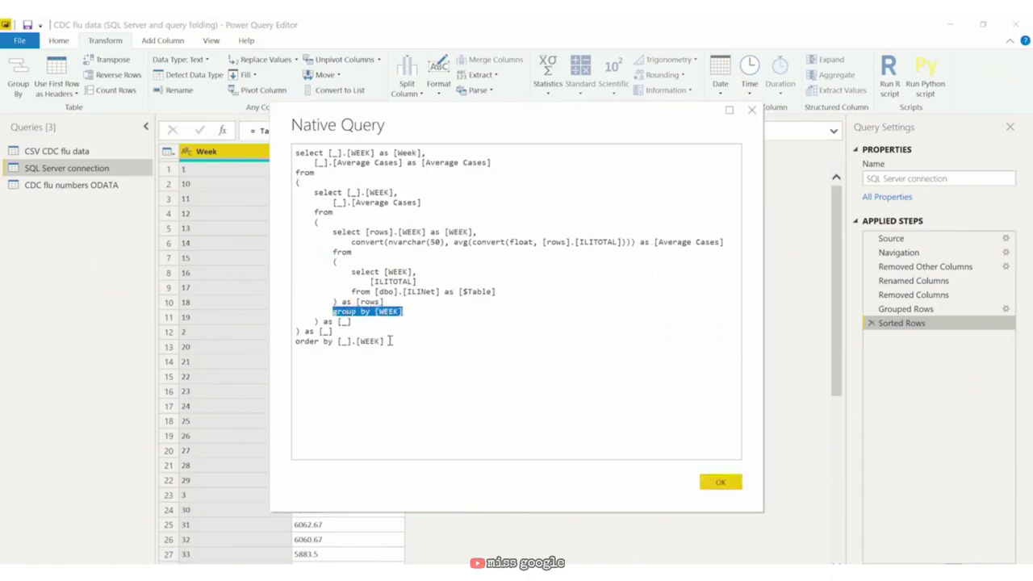
{"action": "left_click_drag", "start_coordinate": [386, 341], "coordinate": [295, 341]}
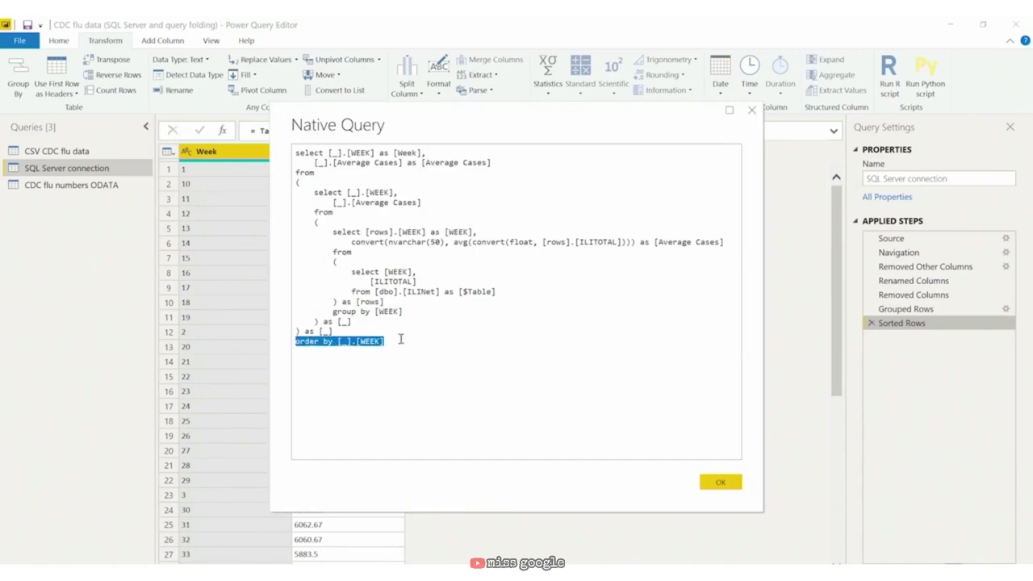
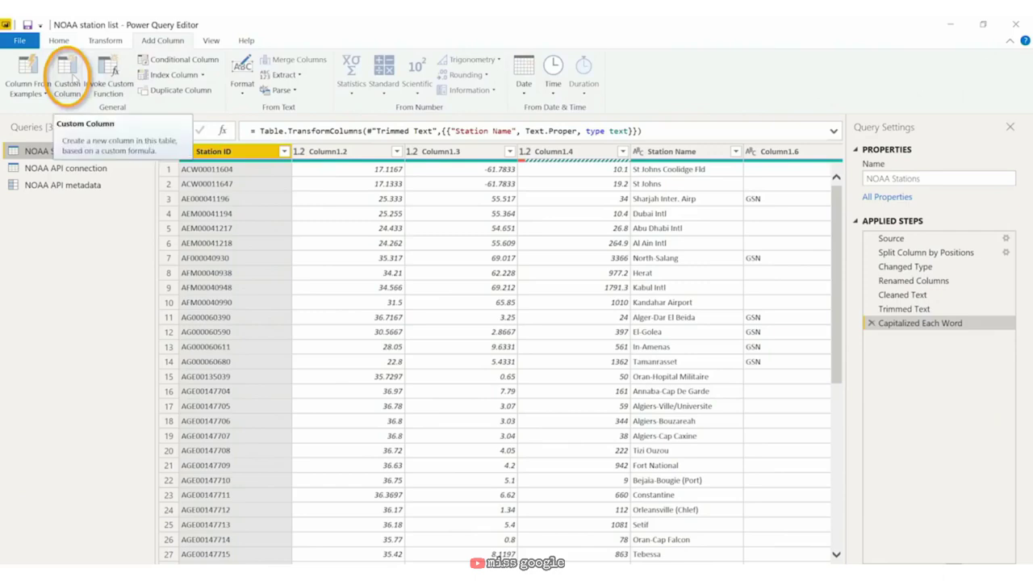
Step: Add a custom column named Country with the formula Text.Start([Station ID],2)
{"action": "left_click", "coordinate": [69, 76]}
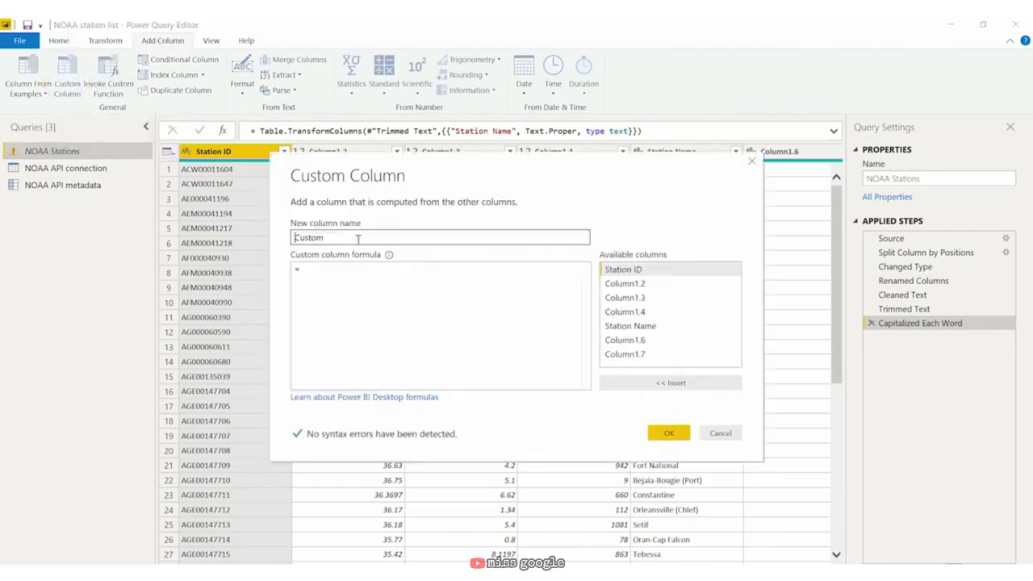
{"action": "double_click", "coordinate": [295, 237]}
{"action": "key", "text": "BackSpace"}
{"action": "type", "text": "Country"}
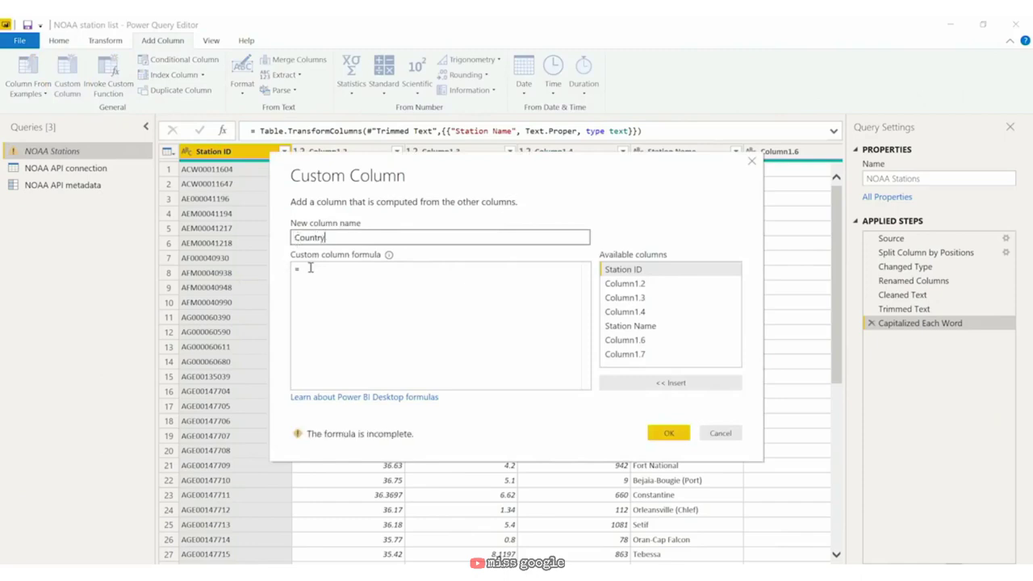
{"action": "left_click", "coordinate": [337, 269]}
{"action": "type", "text": "Text"}
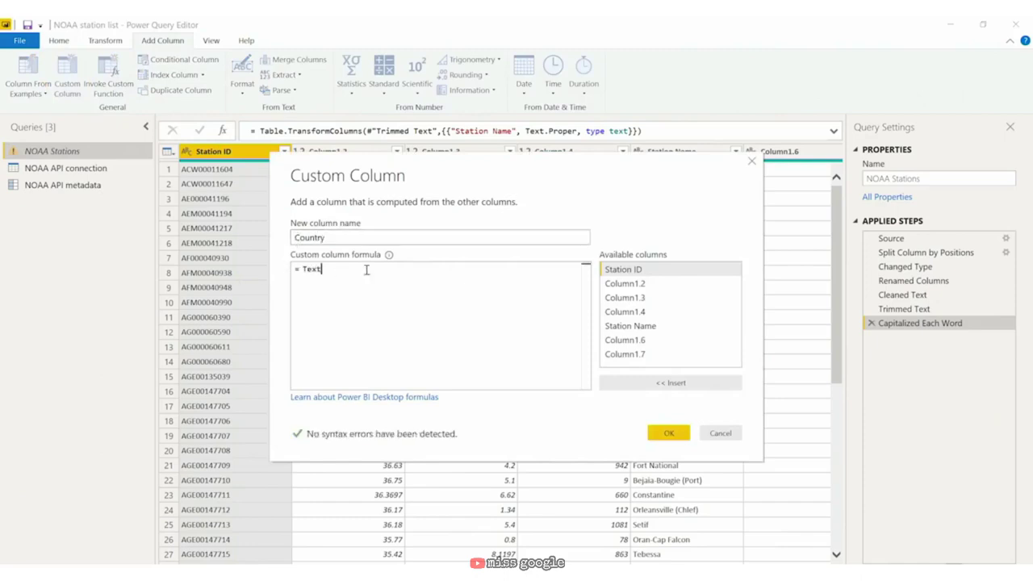
{"action": "type", "text": ".Start("}
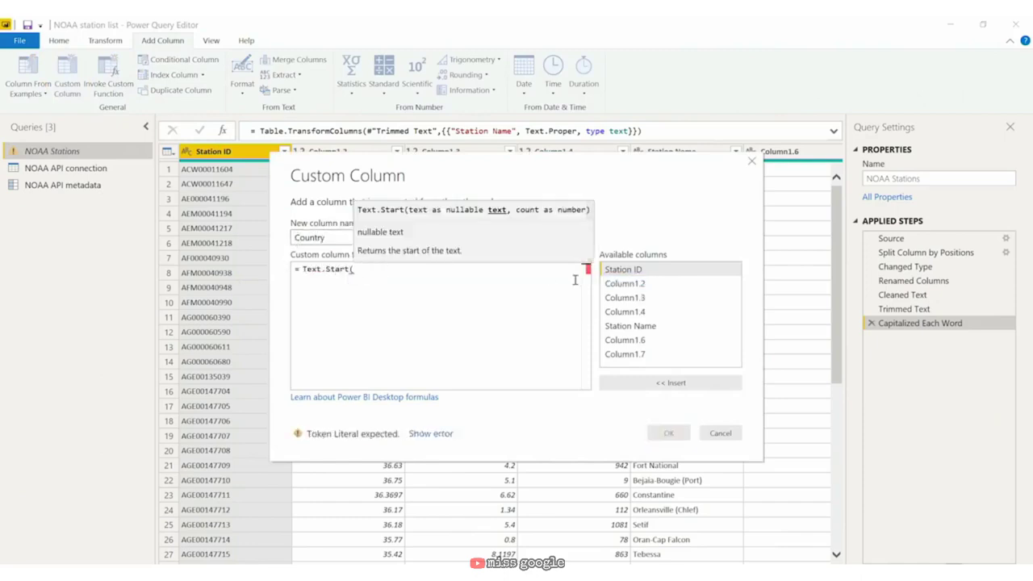
{"action": "type", "text": "[Station ID"}
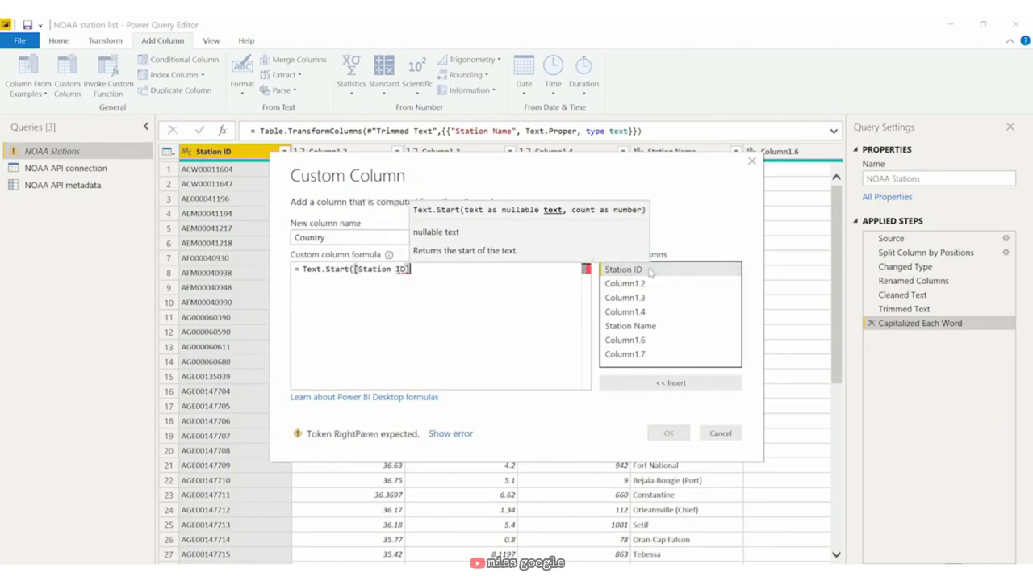
{"action": "key", "text": "BackSpace"}
{"action": "key", "text": "BackSpace"}
{"action": "key", "text": "BackSpace"}
{"action": "key", "text": "BackSpace"}
{"action": "key", "text": "BackSpace"}
{"action": "key", "text": "BackSpace"}
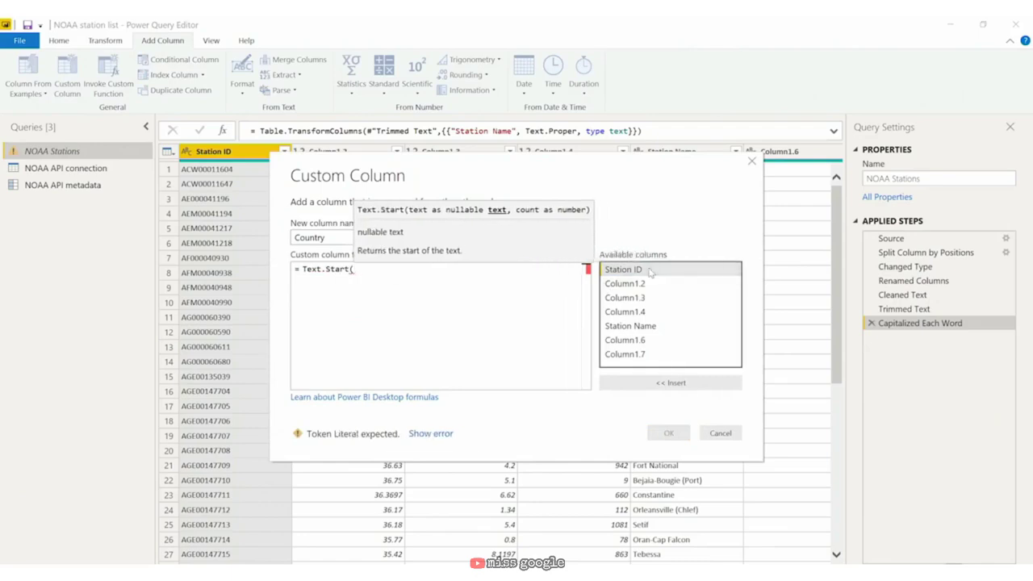
{"action": "type", "text": "station"}
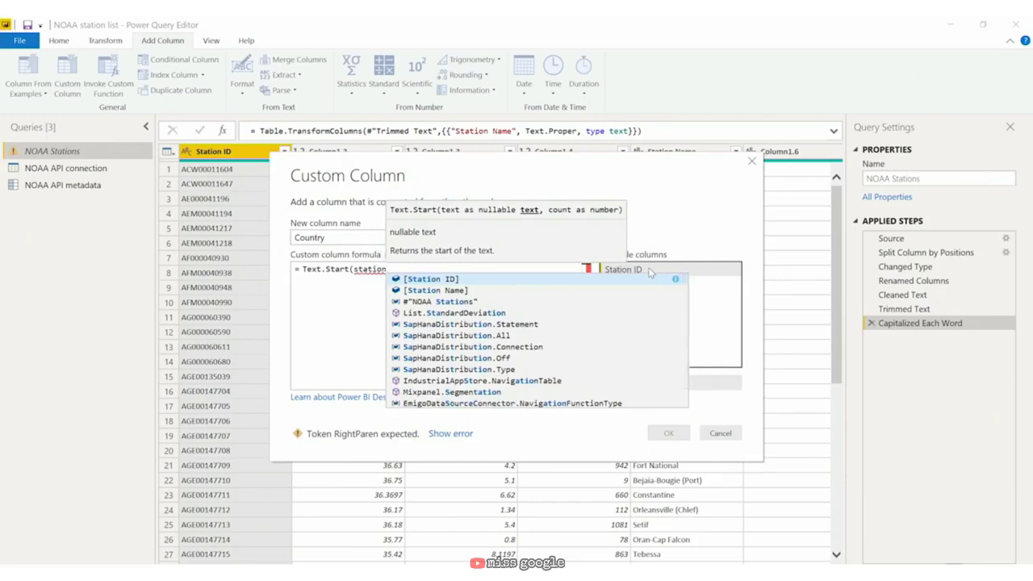
{"action": "key", "text": "Tab"}
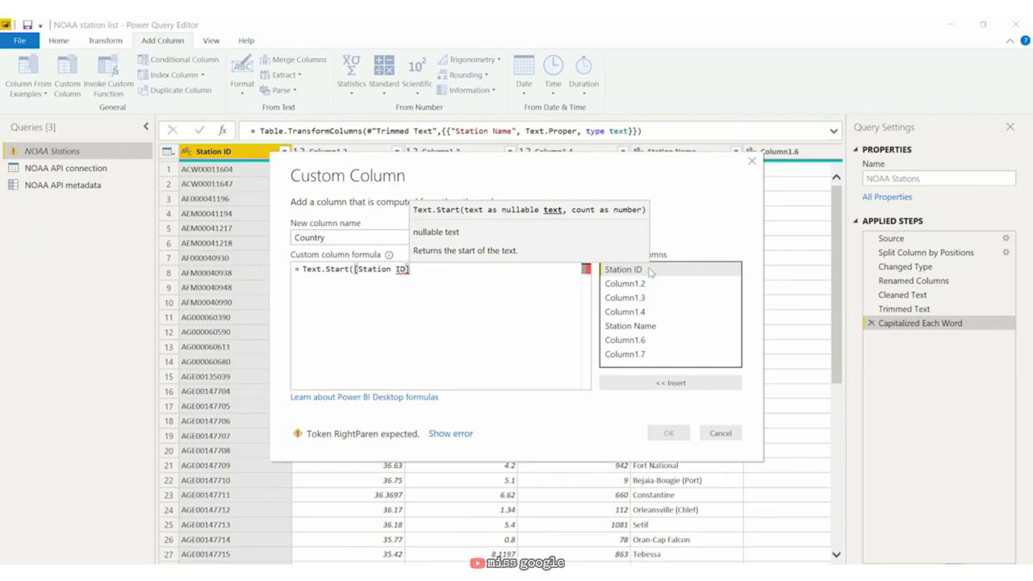
{"action": "type", "text": ","}
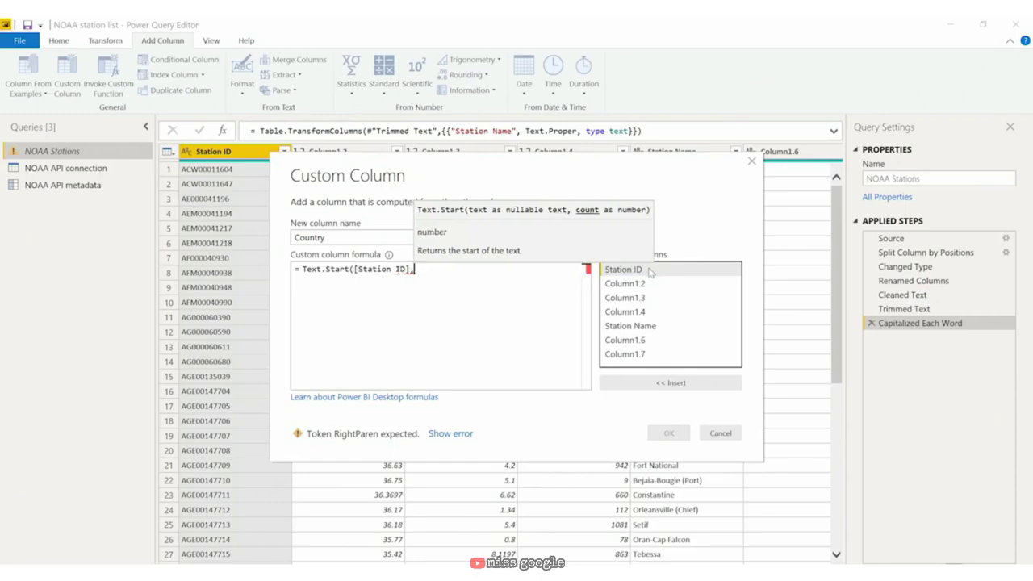
{"action": "type", "text": "2"}
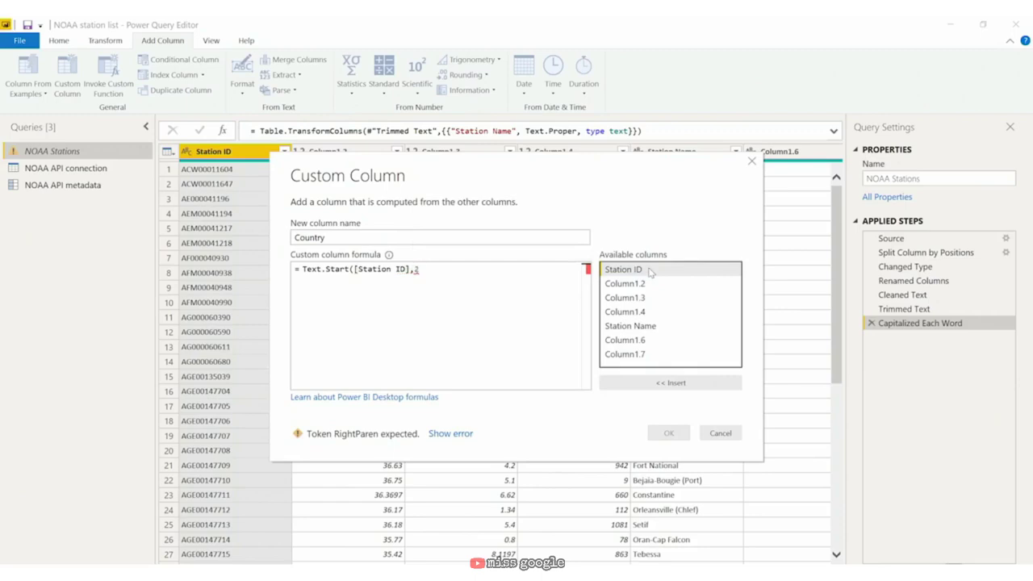
{"action": "type", "text": ")"}
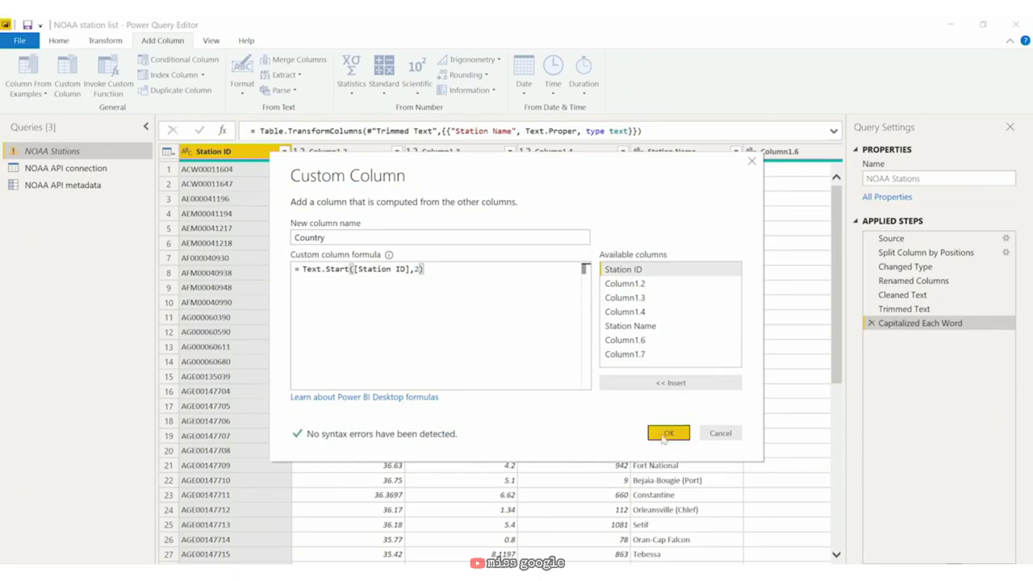
{"action": "left_click", "coordinate": [664, 436]}
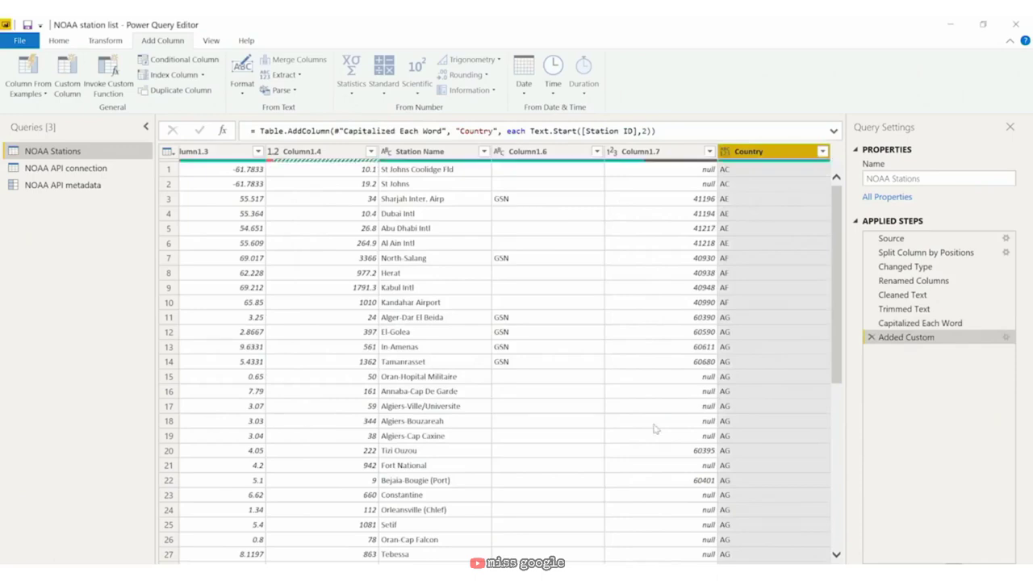
{"action": "left_click_drag", "start_coordinate": [615, 564], "coordinate": [431, 562]}
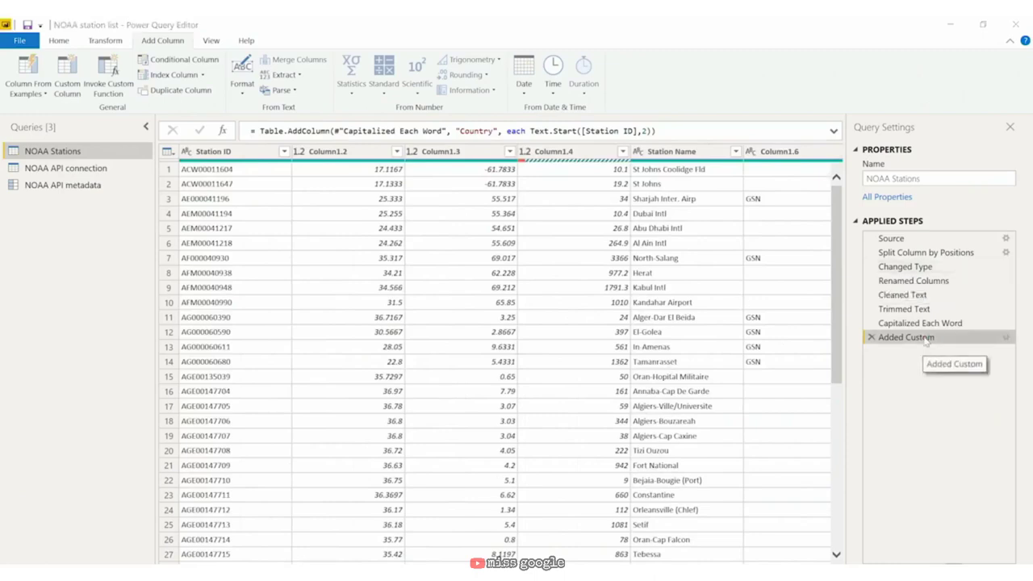
{"action": "double_click", "coordinate": [927, 340]}
{"action": "left_click", "coordinate": [305, 271]}
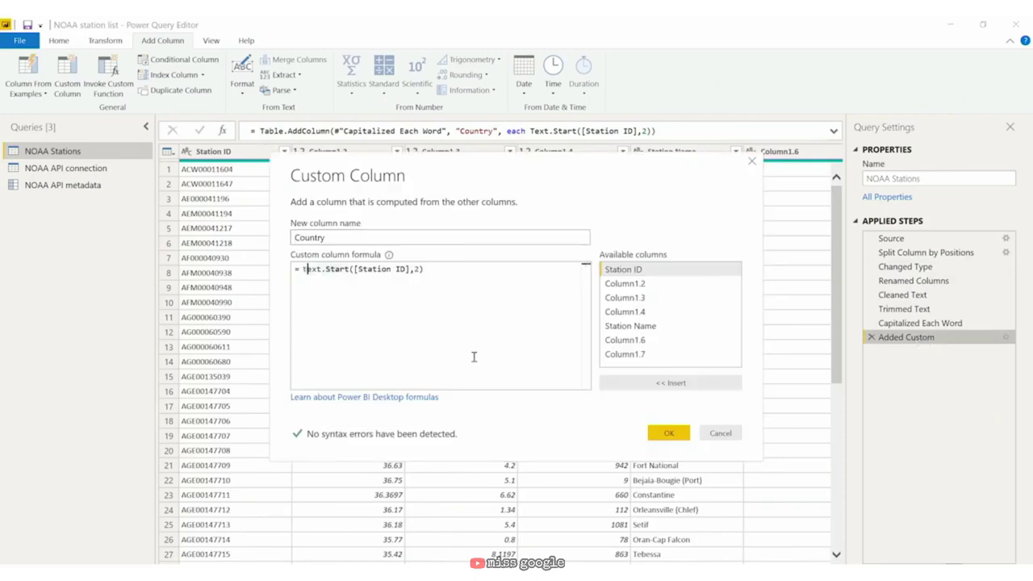
{"action": "key", "text": "BackSpace"}
{"action": "type", "text": "t"}
{"action": "key", "text": "Right"}
{"action": "key", "text": "Right"}
{"action": "key", "text": "Right"}
{"action": "key", "text": "Right"}
{"action": "key", "text": "Right"}
{"action": "key", "text": "BackSpace"}
{"action": "type", "text": "s"}
{"action": "left_click", "coordinate": [467, 272]}
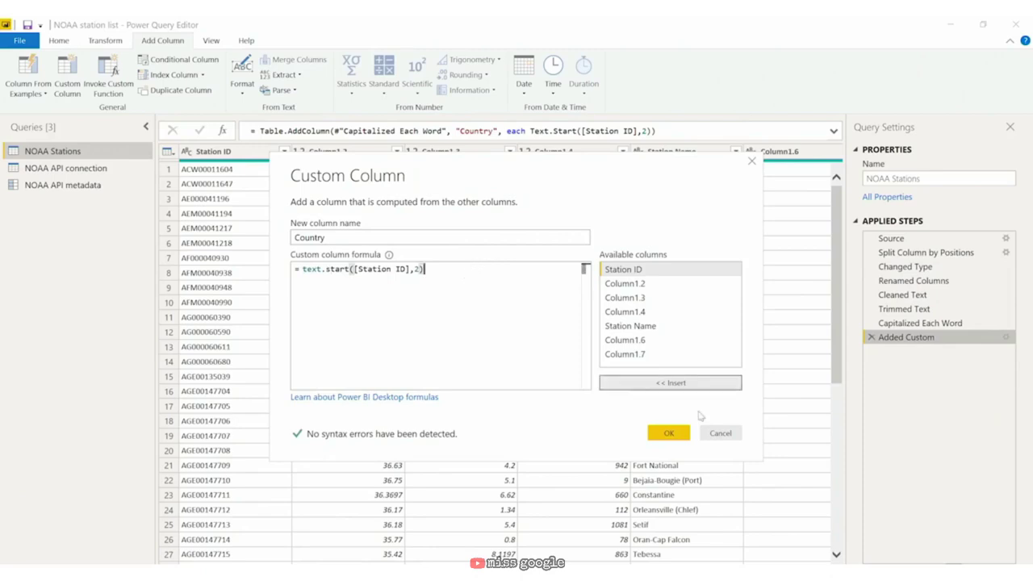
{"action": "left_click", "coordinate": [668, 432]}
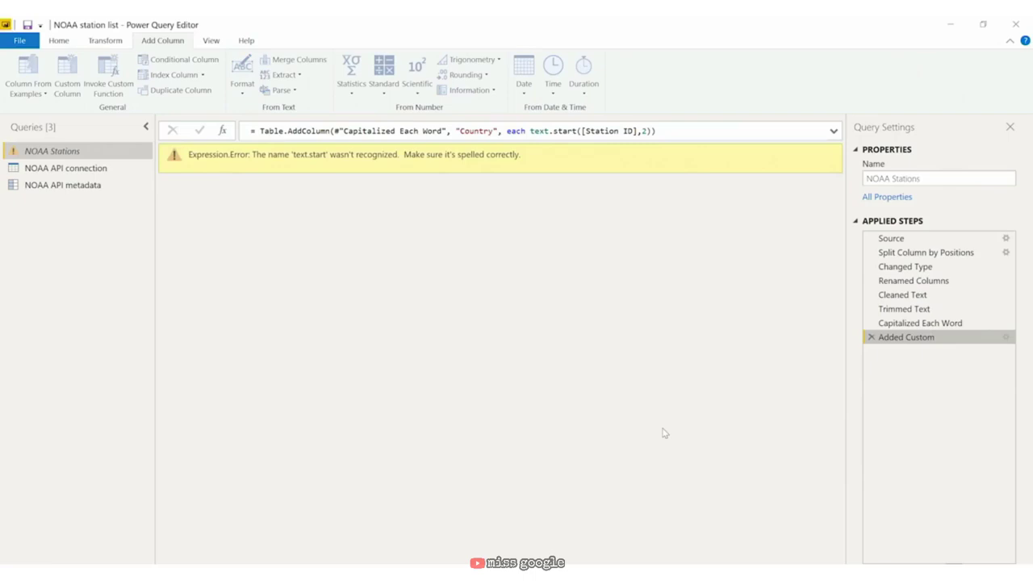
{"action": "double_click", "coordinate": [893, 339]}
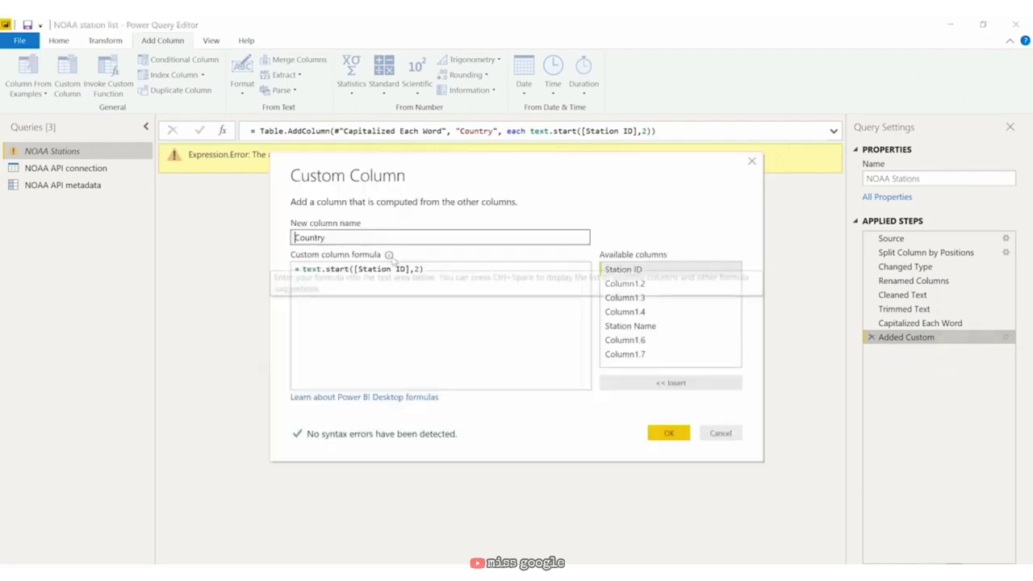
{"action": "left_click", "coordinate": [301, 269]}
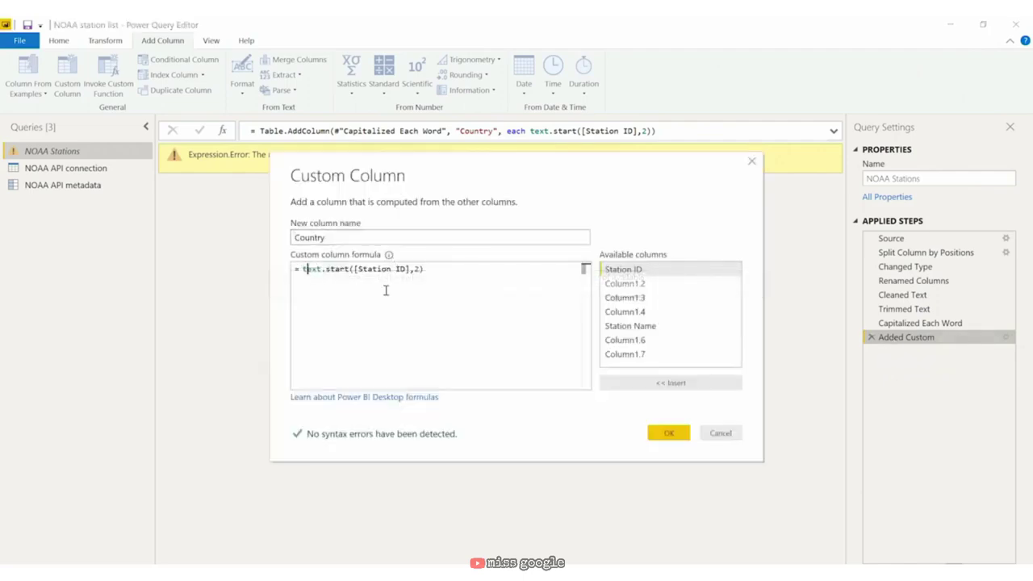
{"action": "key", "text": "Delete"}
{"action": "type", "text": "T"}
{"action": "key", "text": "Right"}
{"action": "key", "text": "Right"}
{"action": "key", "text": "Right"}
{"action": "key", "text": "Right"}
{"action": "key", "text": "Right"}
{"action": "key", "text": "BackSpace"}
{"action": "type", "text": "S"}
{"action": "left_click", "coordinate": [675, 434]}
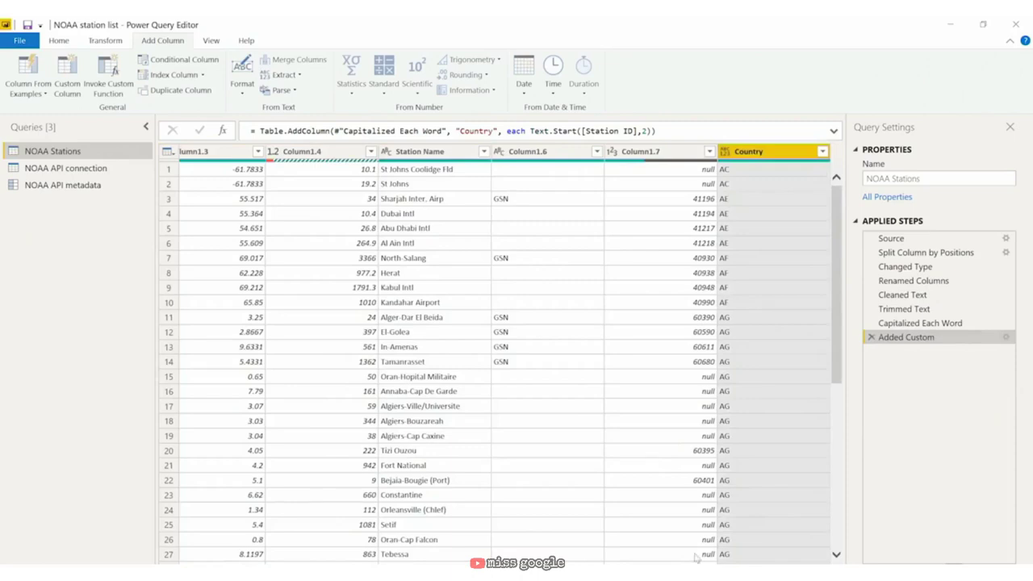
Step: Scroll across the table to review the Country values, then start another Custom Column
{"action": "scroll", "coordinate": [497, 355], "scroll_direction": "left", "scroll_amount": 5}
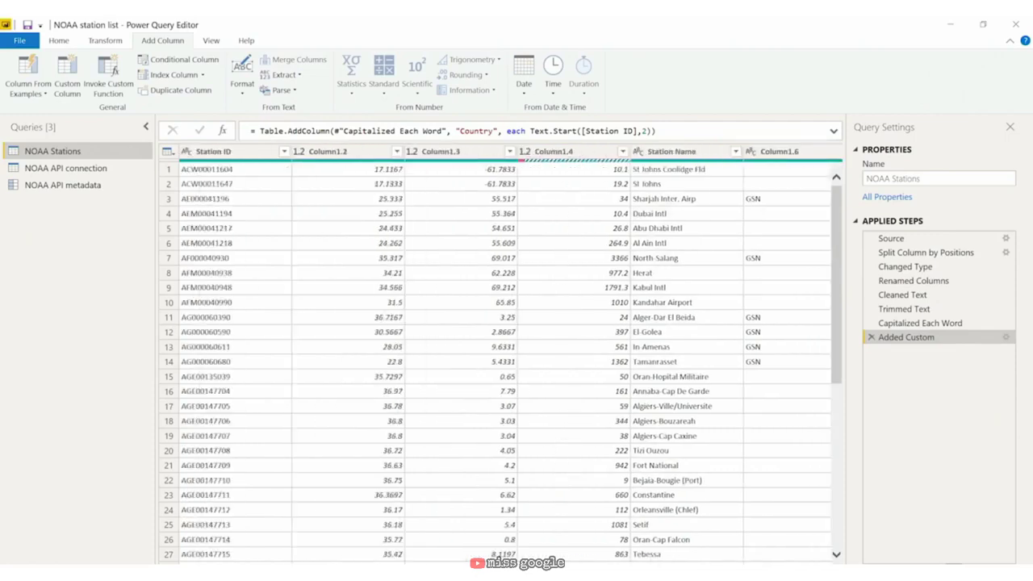
{"action": "scroll", "coordinate": [496, 355], "scroll_direction": "right", "scroll_amount": 3}
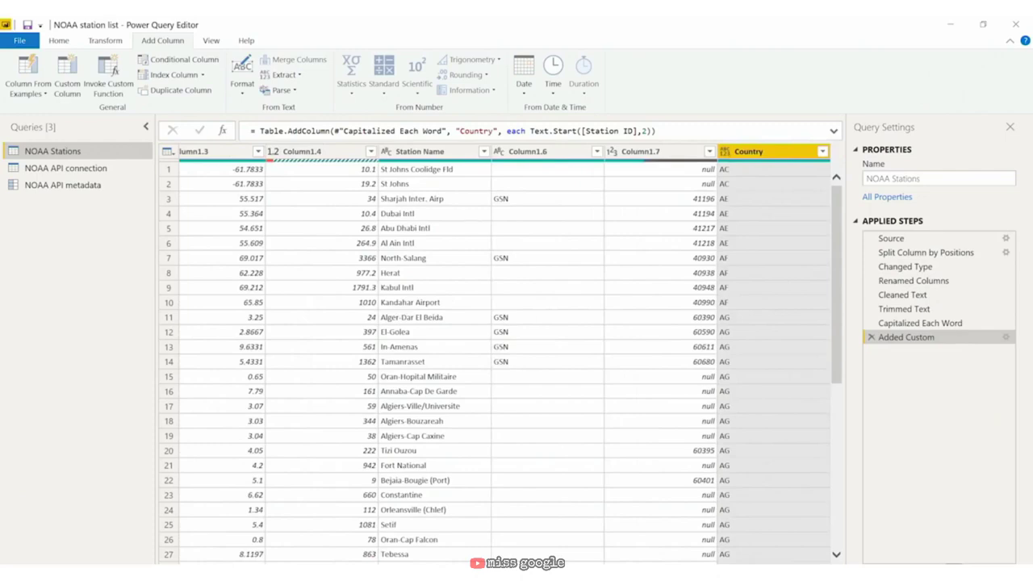
{"action": "scroll", "coordinate": [496, 355], "scroll_direction": "left", "scroll_amount": 3}
{"action": "scroll", "coordinate": [496, 355], "scroll_direction": "right", "scroll_amount": 3}
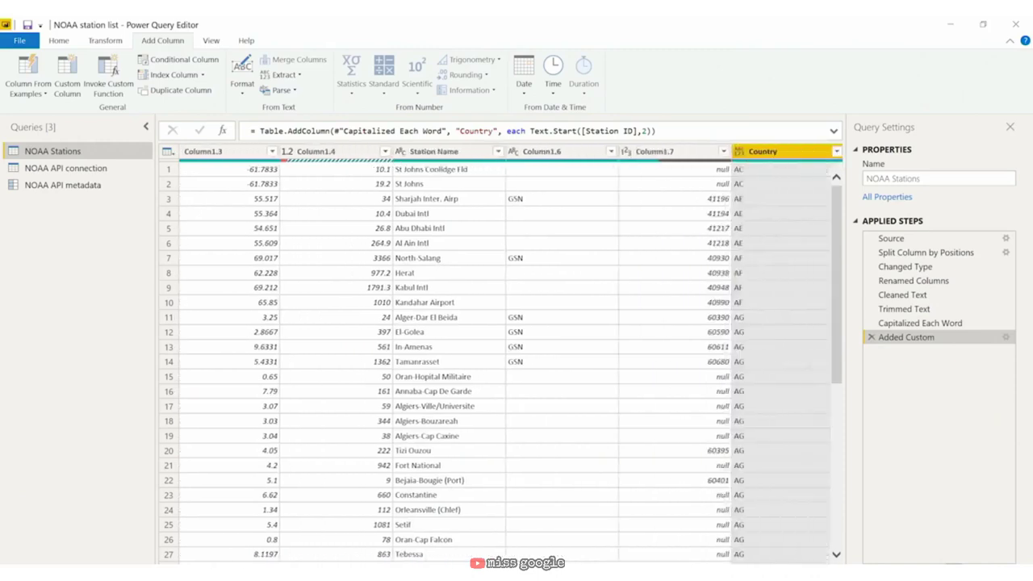
{"action": "scroll", "coordinate": [511, 356], "scroll_direction": "right", "scroll_amount": 1}
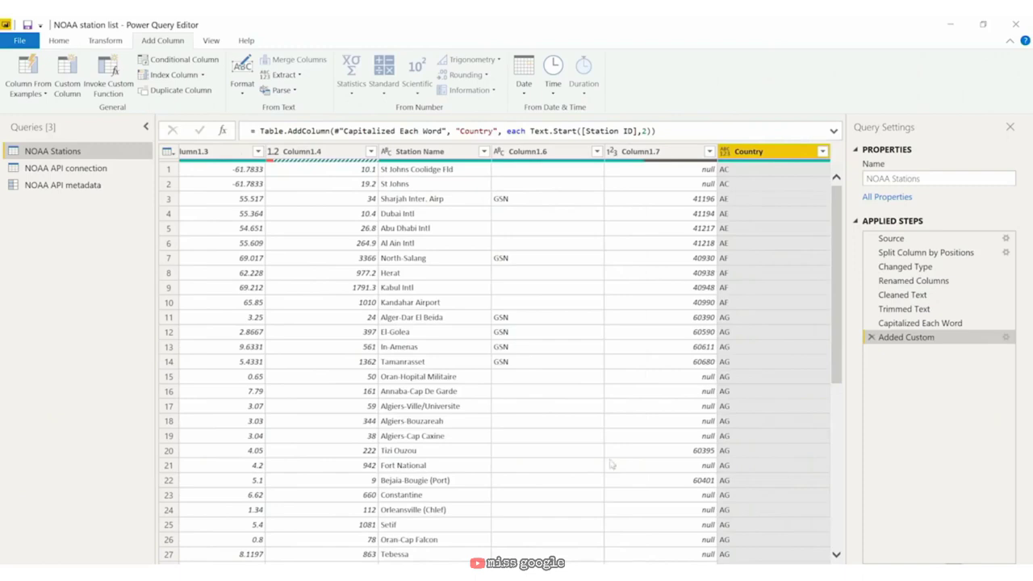
{"action": "left_click", "coordinate": [73, 73]}
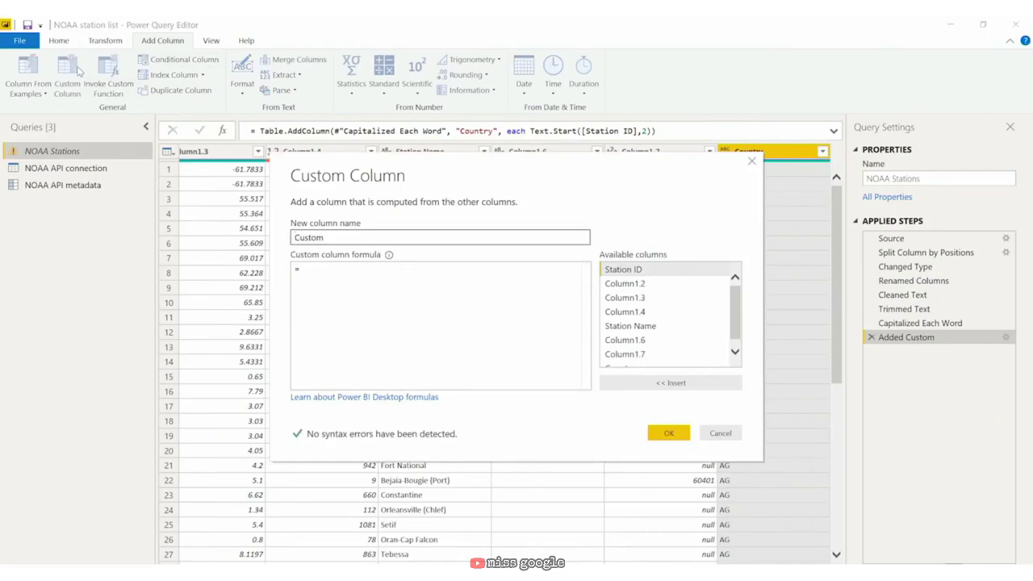
Step: Name the custom column 'Length testing' with the formula Text.Length([Country]) and confirm it
{"action": "key", "text": "shift+Right"}
{"action": "key", "text": "shift+Right"}
{"action": "key", "text": "shift+Right"}
{"action": "key", "text": "shift+Right"}
{"action": "key", "text": "shift+Right"}
{"action": "key", "text": "shift+Right"}
{"action": "type", "text": "Length testing"}
{"action": "key", "text": "Tab"}
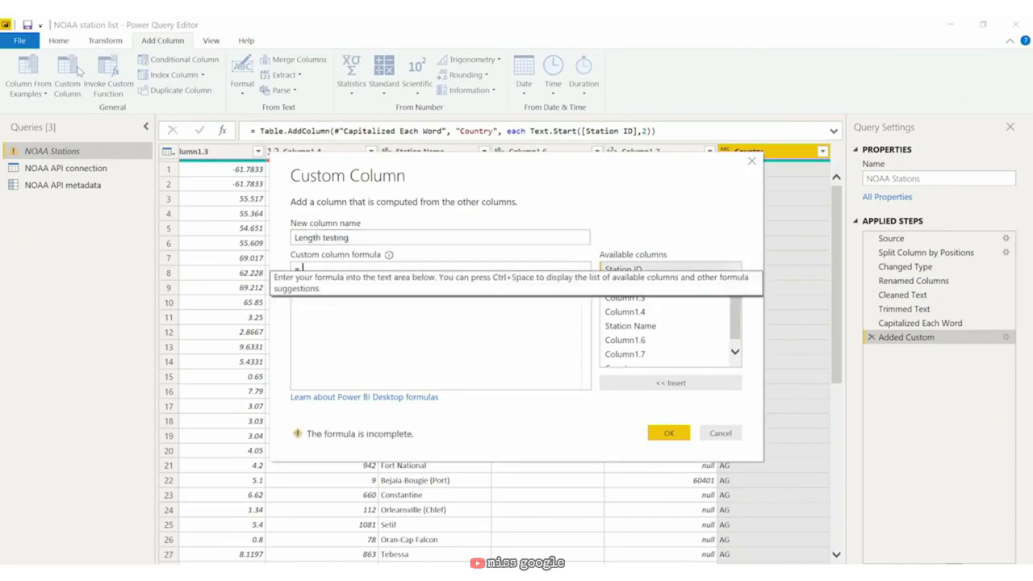
{"action": "type", "text": "Text."}
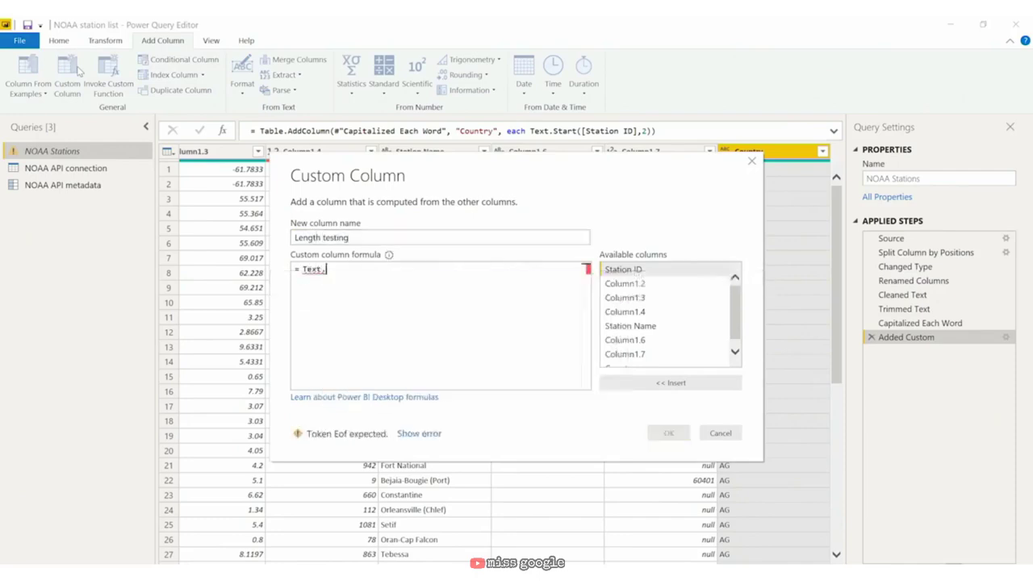
{"action": "type", "text": "Length("}
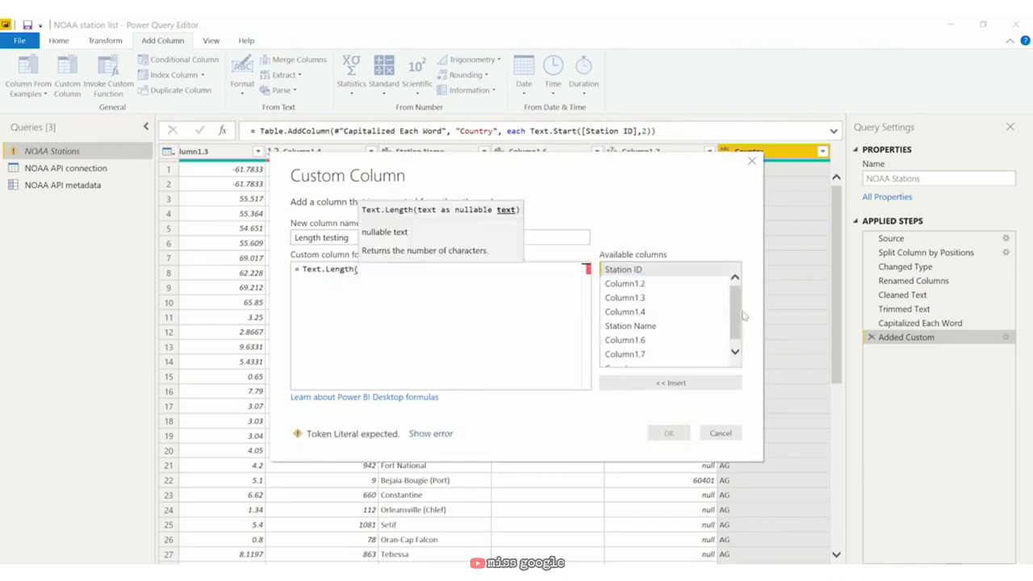
{"action": "left_click_drag", "start_coordinate": [730, 315], "coordinate": [727, 374]}
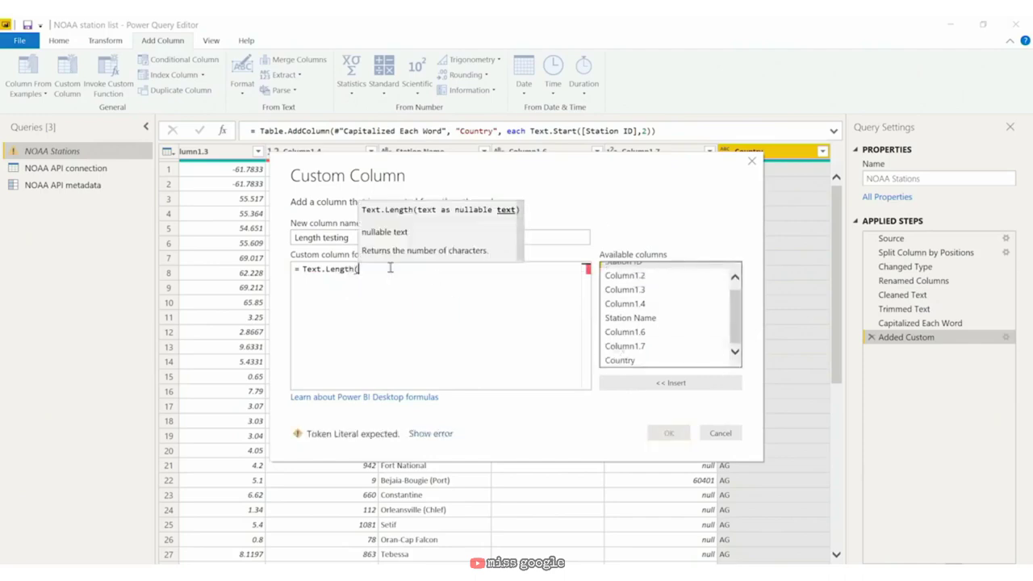
{"action": "type", "text": "[Country]"}
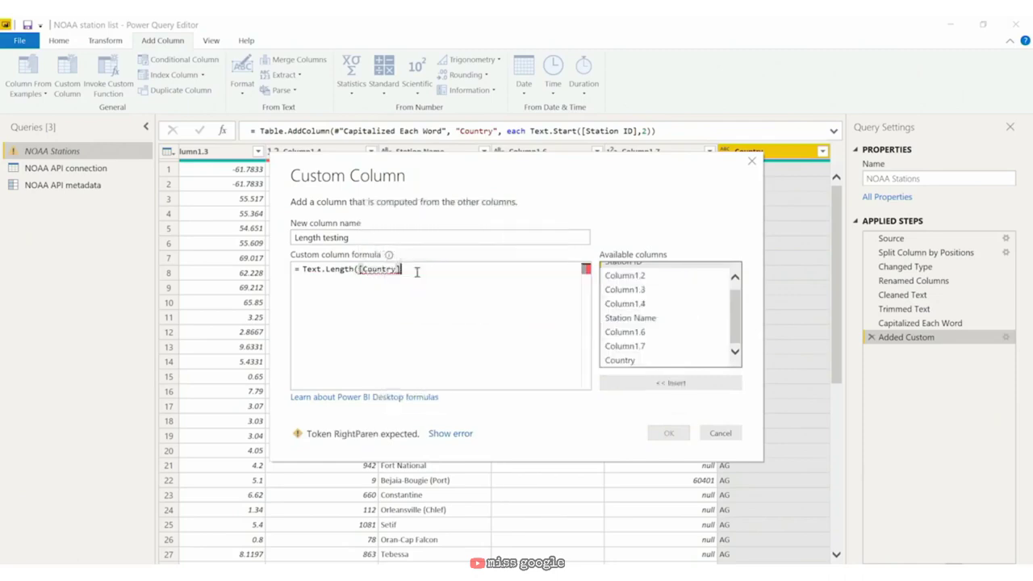
{"action": "type", "text": ")"}
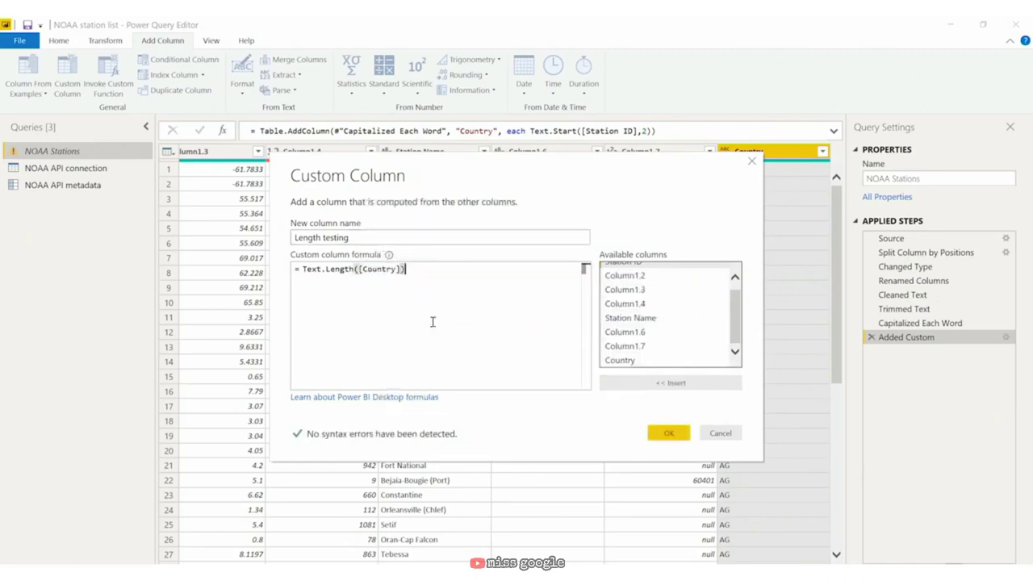
{"action": "left_click", "coordinate": [667, 433]}
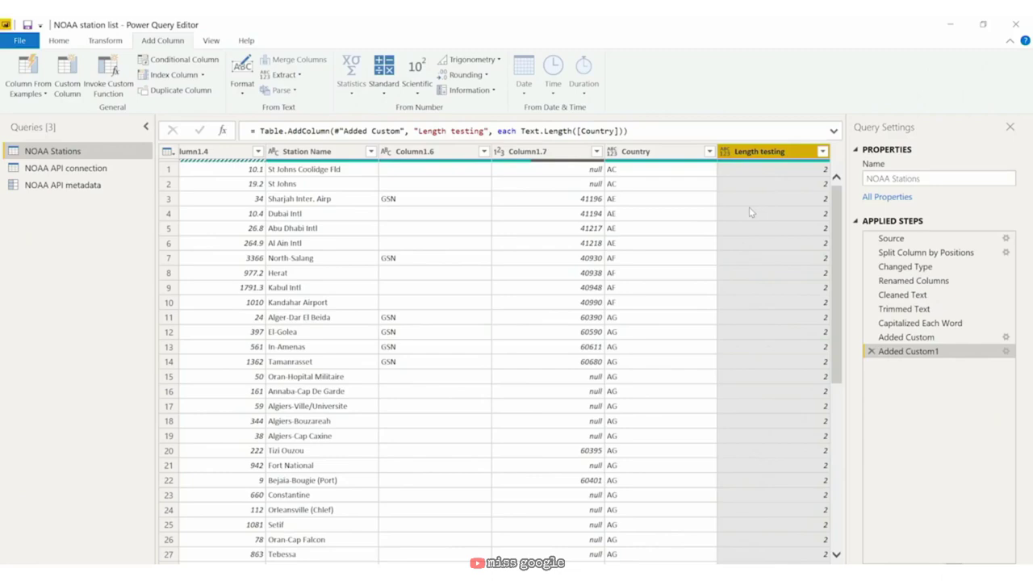
Step: Add a 'Position testing' column using Text.PositionOf([Country],"US"), then open its filter menu
{"action": "left_click", "coordinate": [77, 81]}
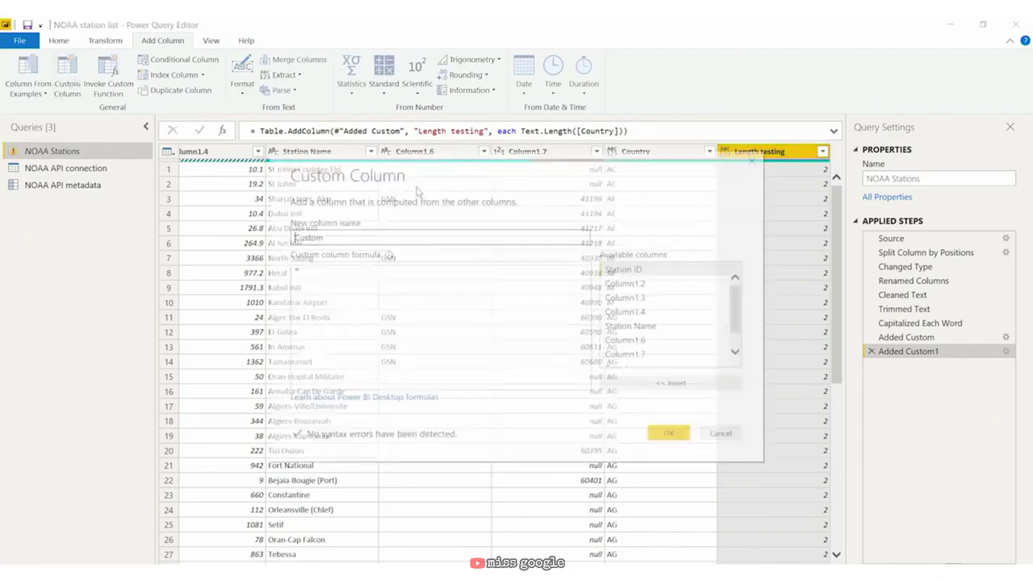
{"action": "left_click_drag", "start_coordinate": [357, 235], "coordinate": [239, 238]}
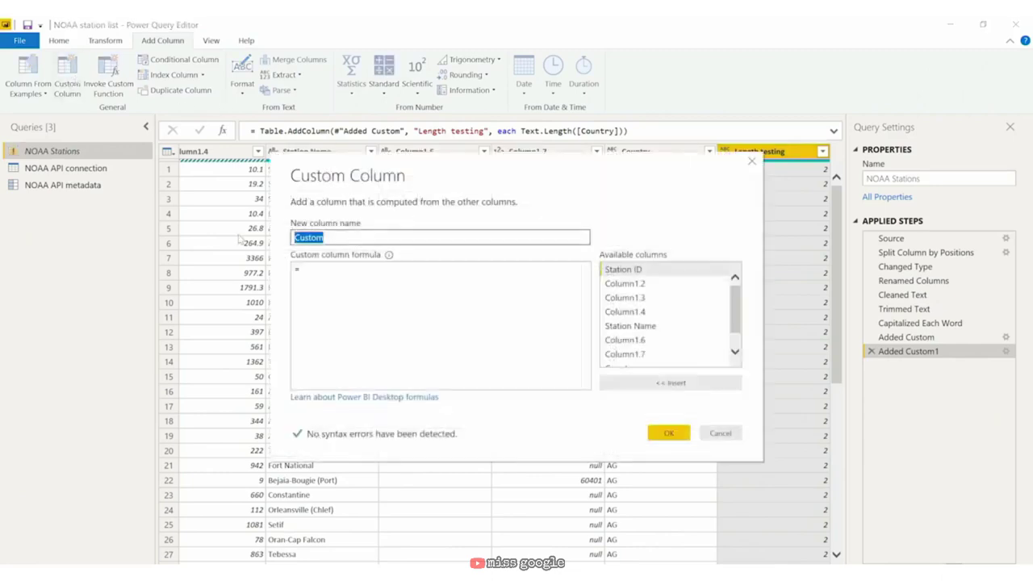
{"action": "type", "text": "Position testing"}
{"action": "key", "text": "Tab"}
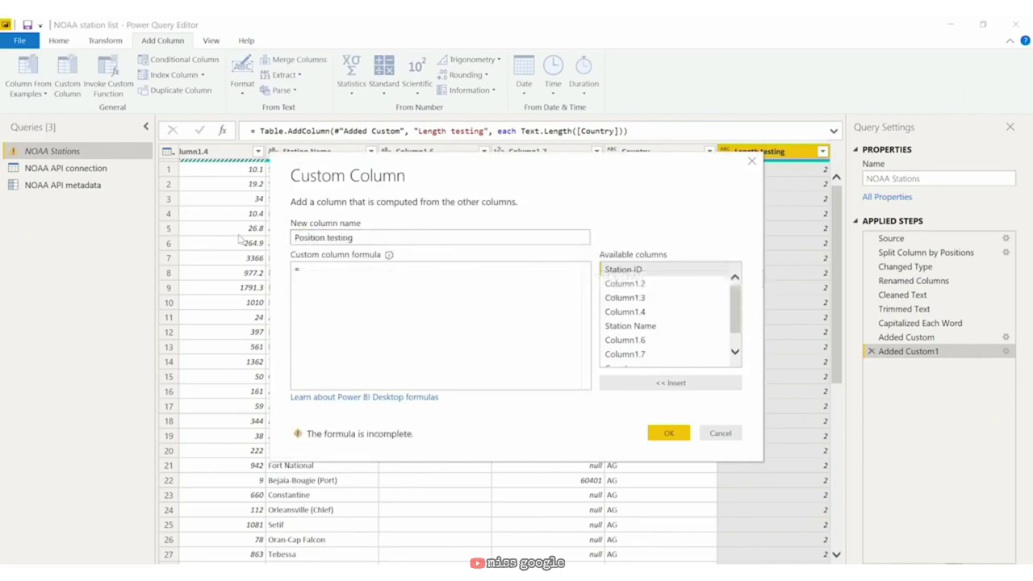
{"action": "type", "text": "Te"}
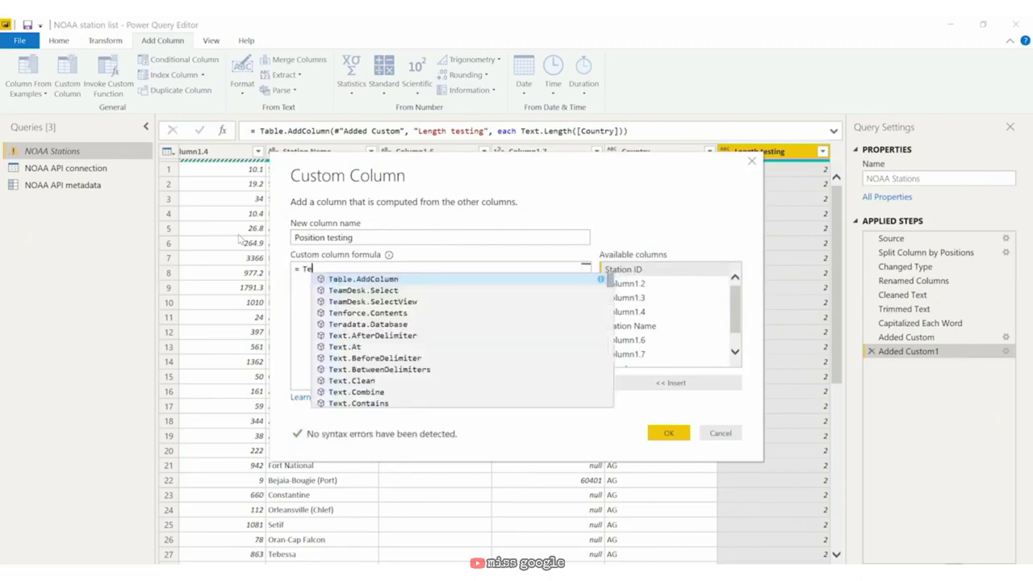
{"action": "type", "text": "xt.Position"}
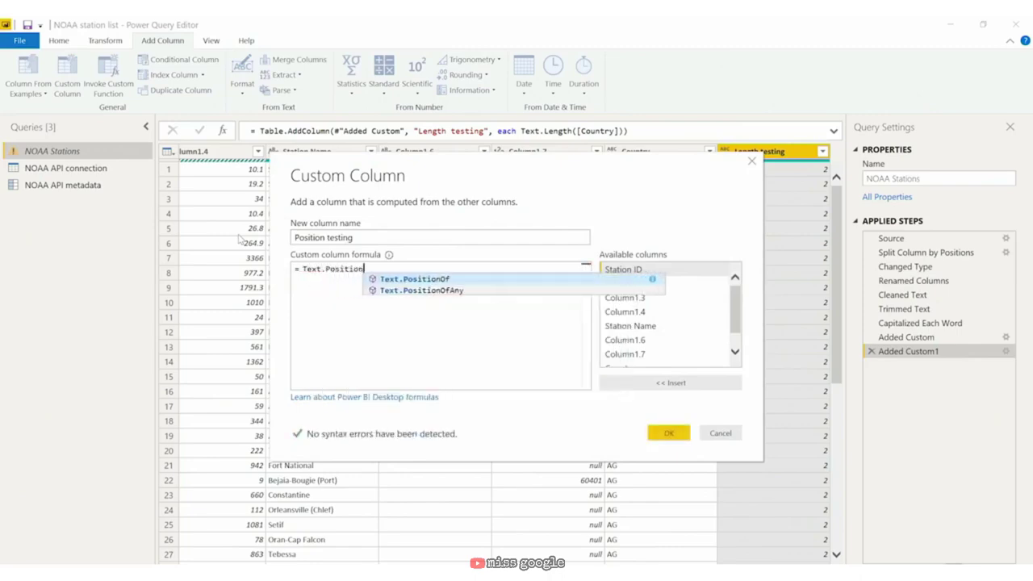
{"action": "type", "text": "Of("}
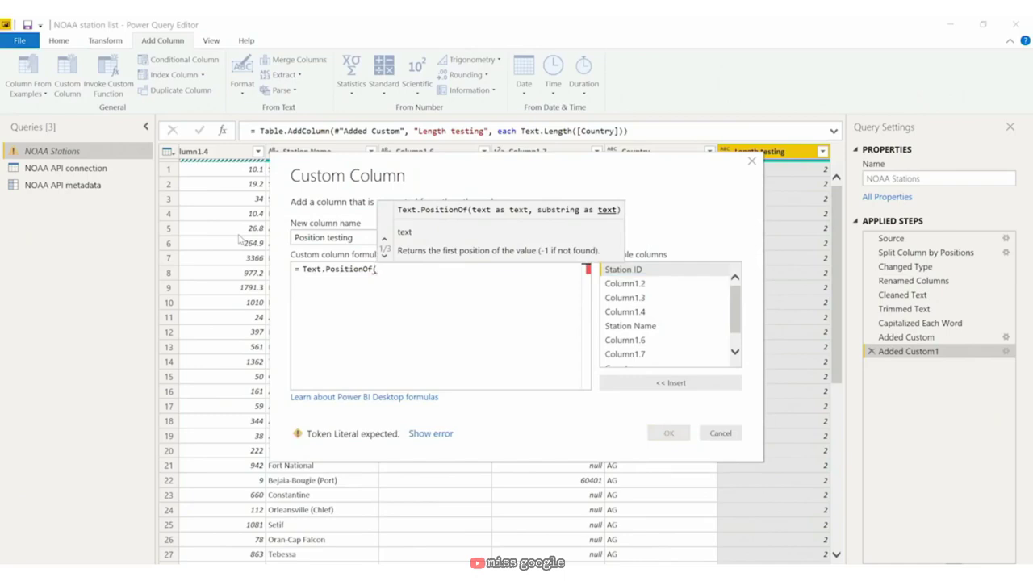
{"action": "type", "text": "county"}
{"action": "key", "text": "Tab"}
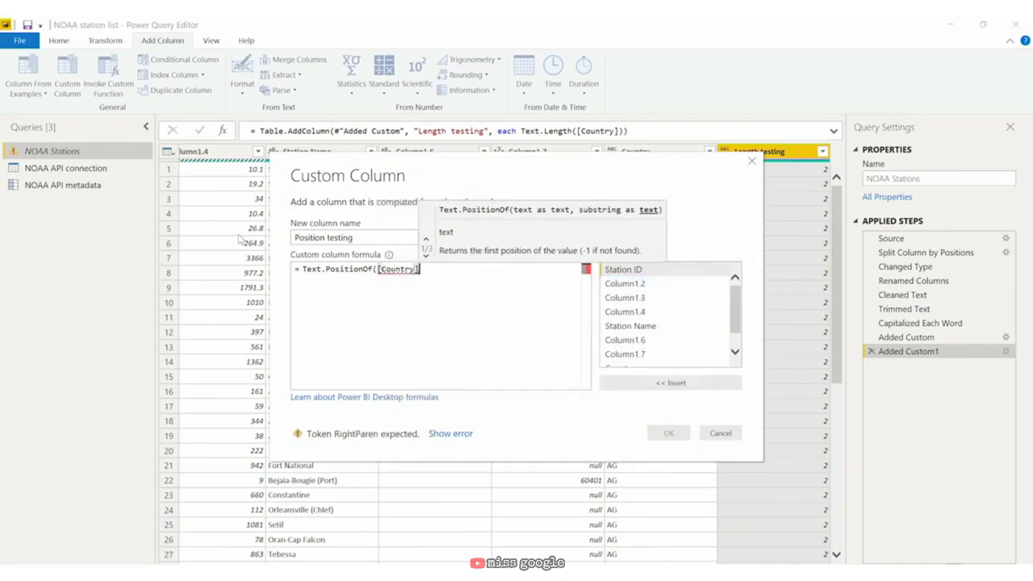
{"action": "type", "text": ","}
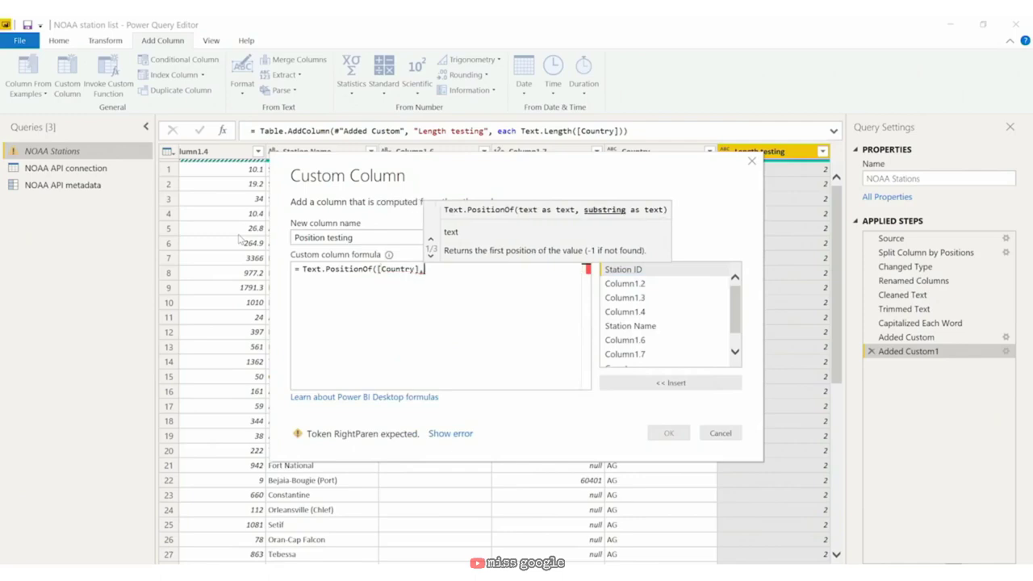
{"action": "type", "text": "\"US\""}
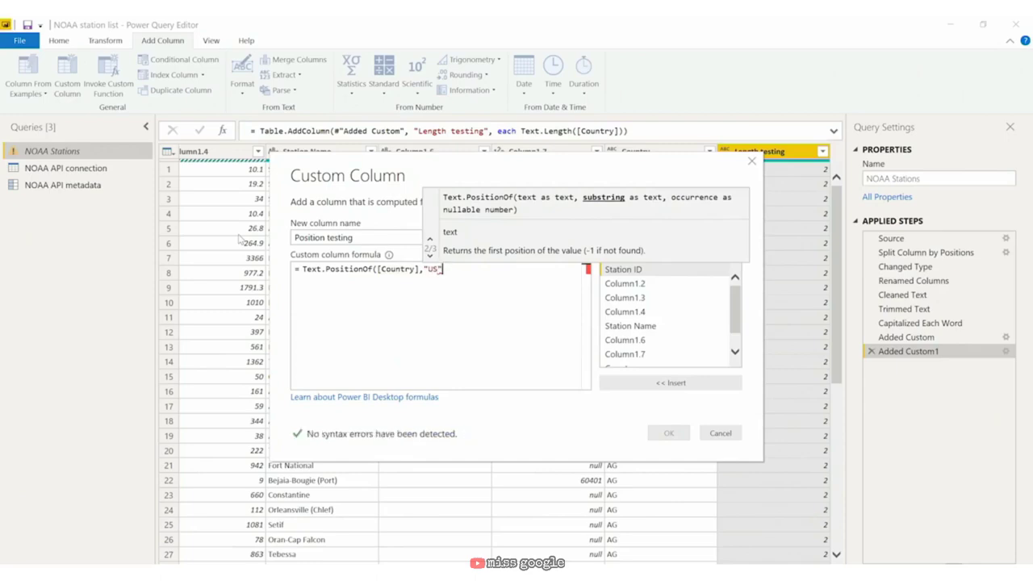
{"action": "type", "text": ")"}
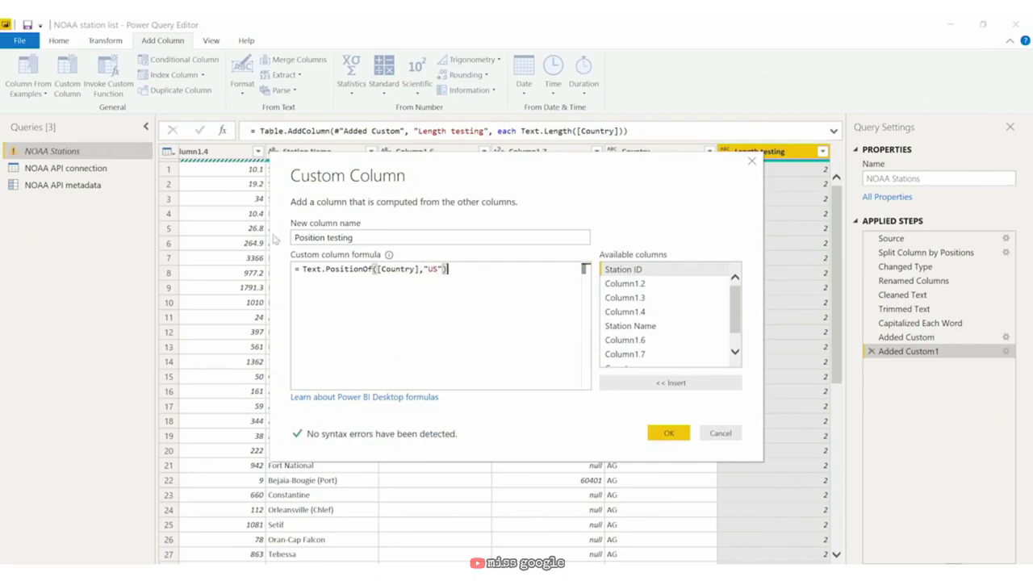
{"action": "left_click", "coordinate": [668, 433]}
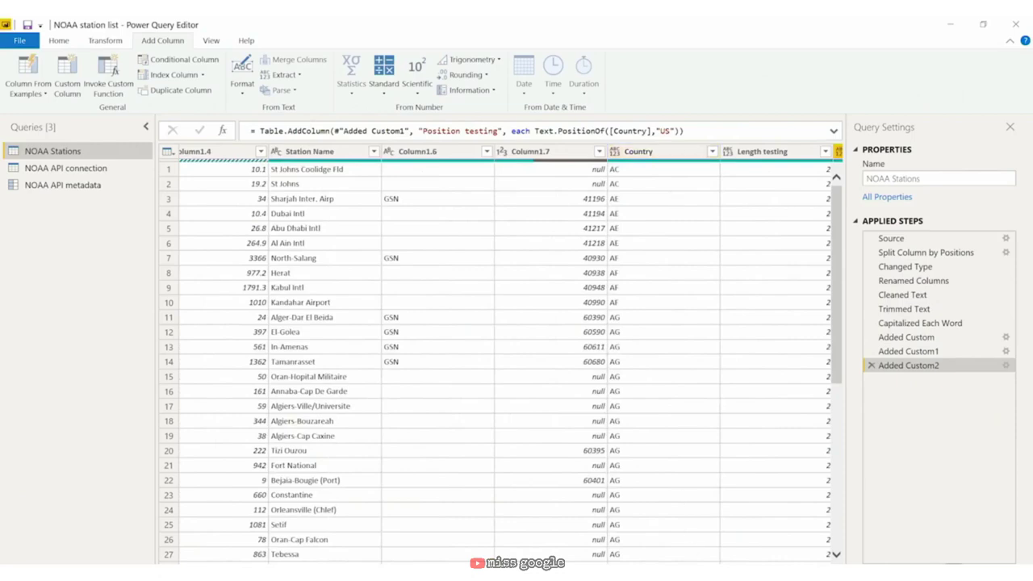
{"action": "left_click", "coordinate": [822, 151]}
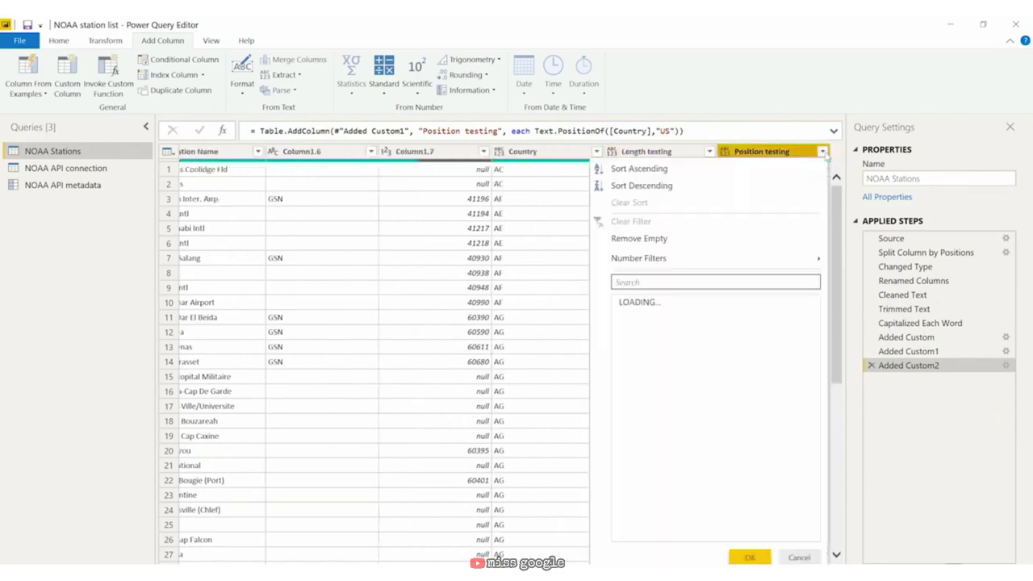
Step: Filter Position testing to only the value 0 so just US stations remain
{"action": "left_click", "coordinate": [797, 377]}
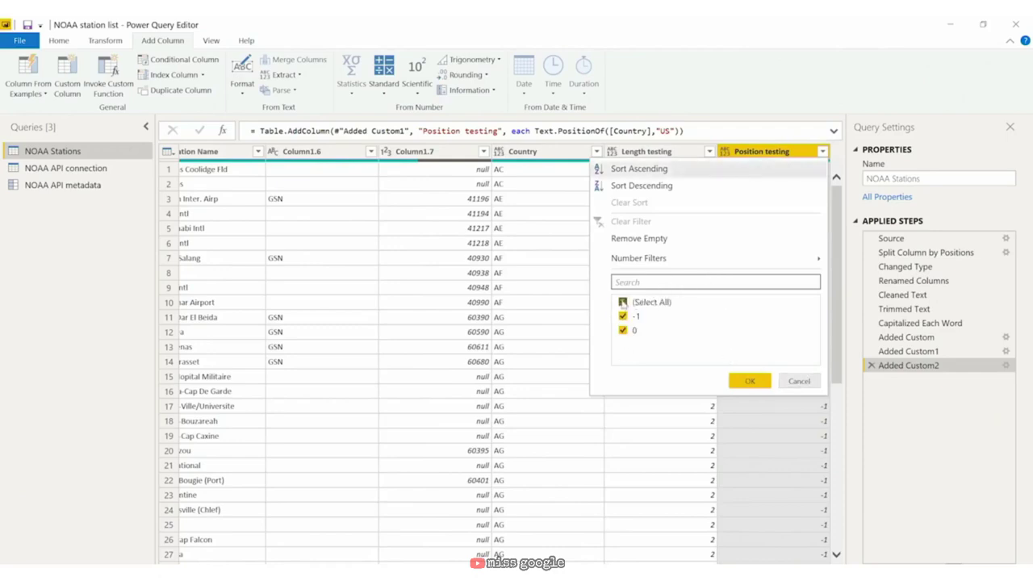
{"action": "left_click", "coordinate": [623, 304]}
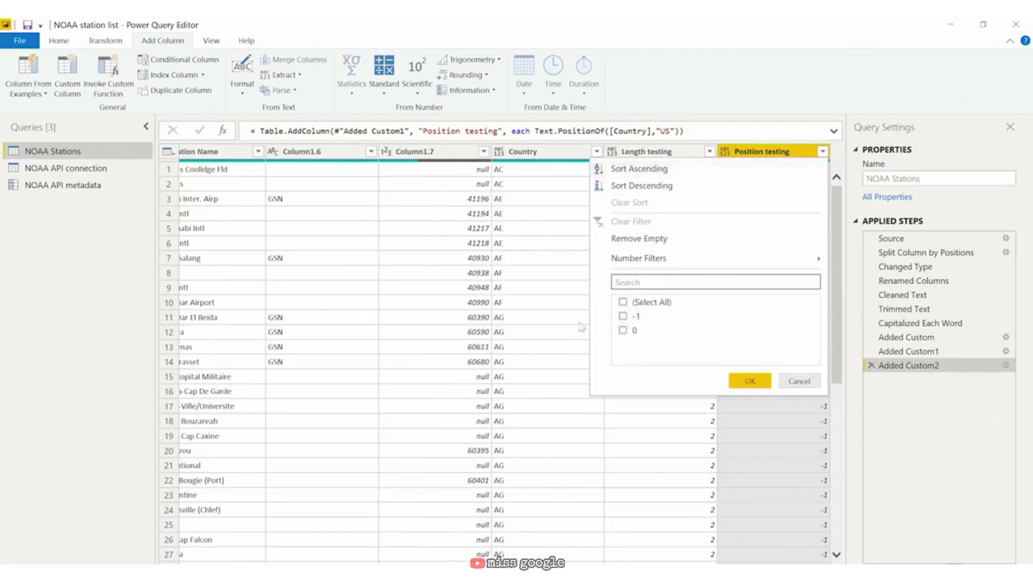
{"action": "left_click", "coordinate": [622, 331]}
{"action": "left_click", "coordinate": [750, 383]}
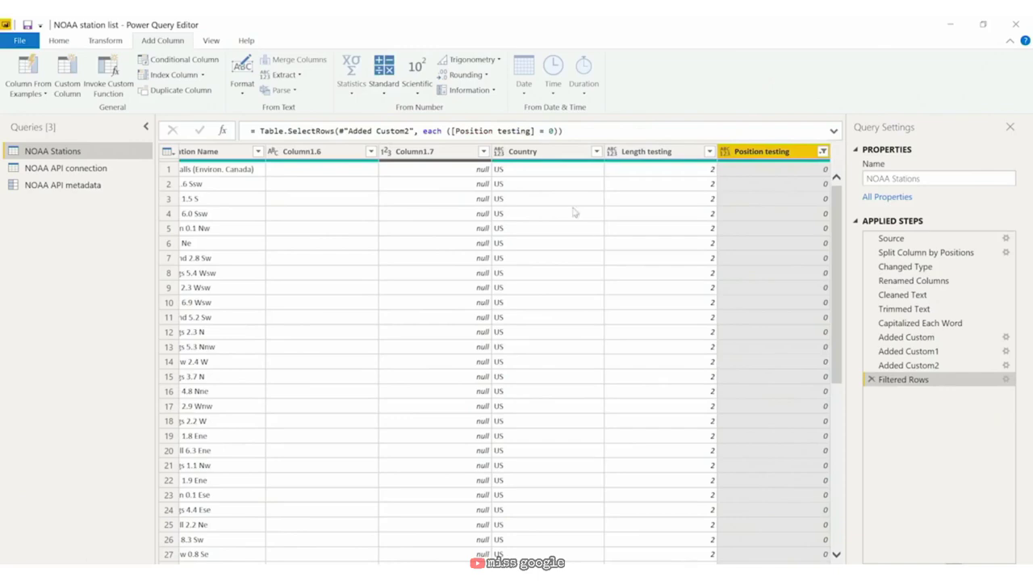
{"action": "left_click", "coordinate": [576, 157]}
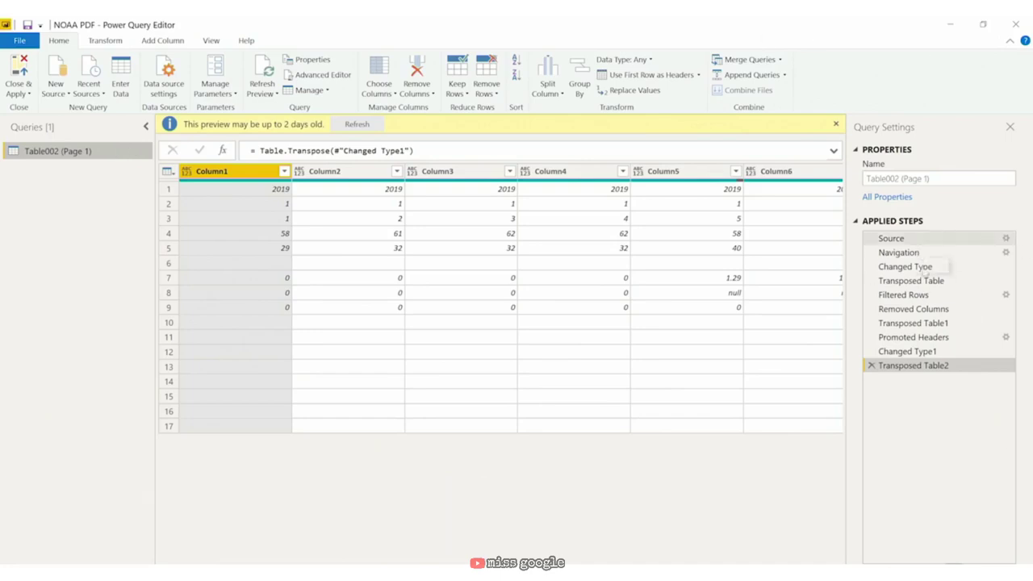
Step: Delete the Changed Type1 and Transposed Table2 steps, leaving Promoted Headers as the last step
{"action": "left_click", "coordinate": [922, 310]}
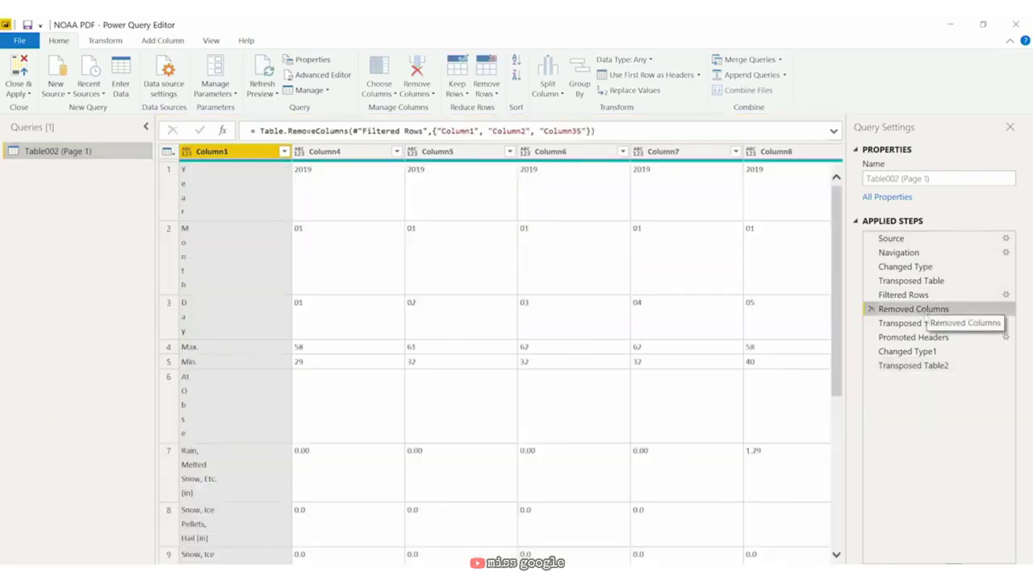
{"action": "left_click", "coordinate": [923, 338]}
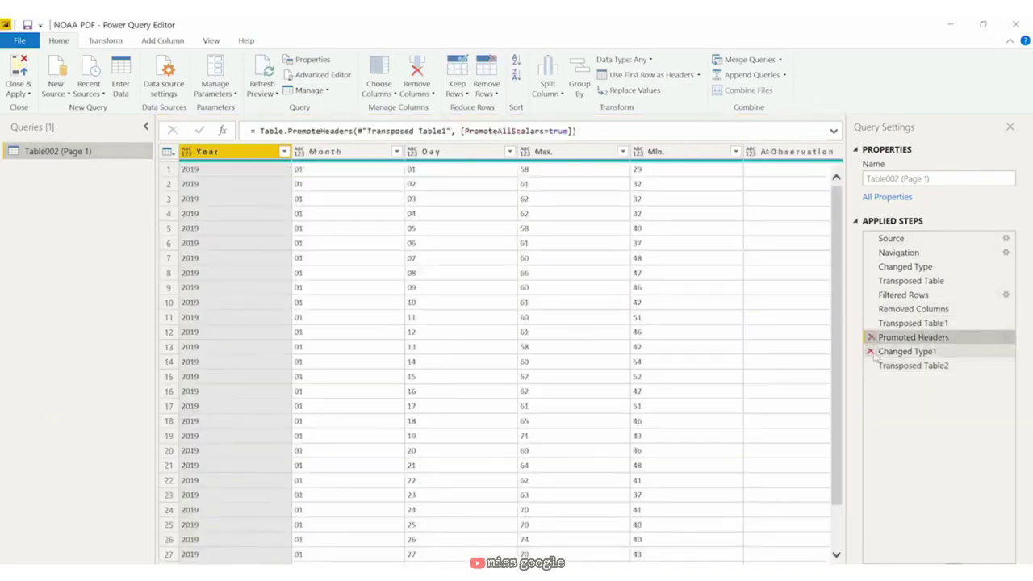
{"action": "left_click", "coordinate": [870, 352]}
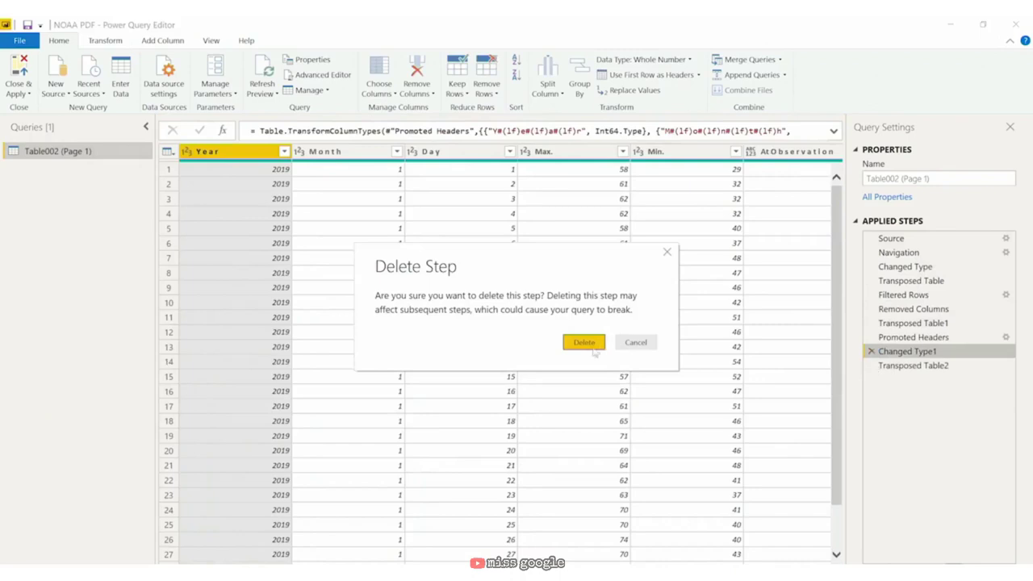
{"action": "left_click", "coordinate": [592, 345]}
{"action": "left_click", "coordinate": [871, 352]}
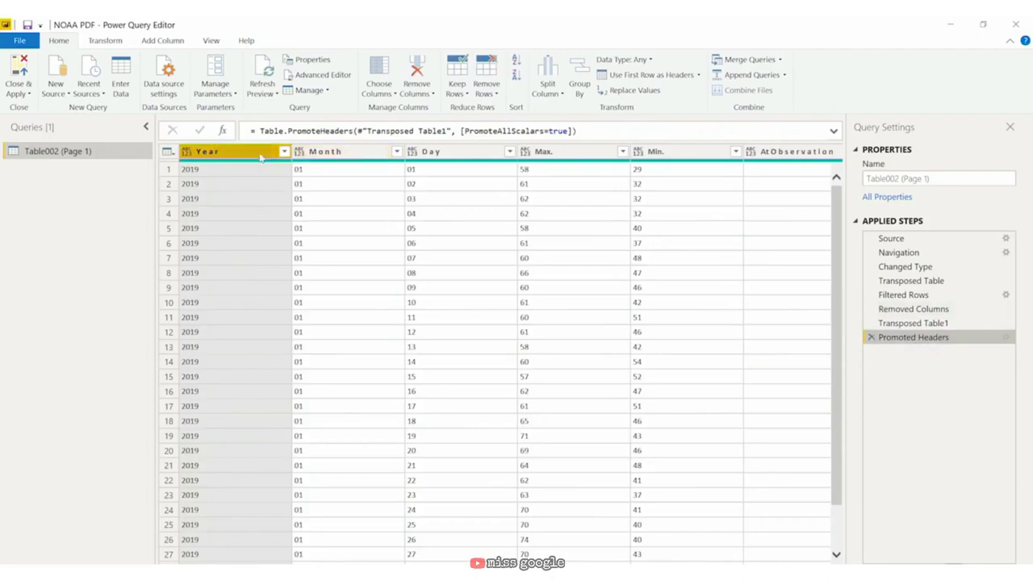
Step: Set the Year, Month and Day columns to Whole Number
{"action": "left_click", "coordinate": [363, 153]}
{"action": "left_click", "coordinate": [459, 154]}
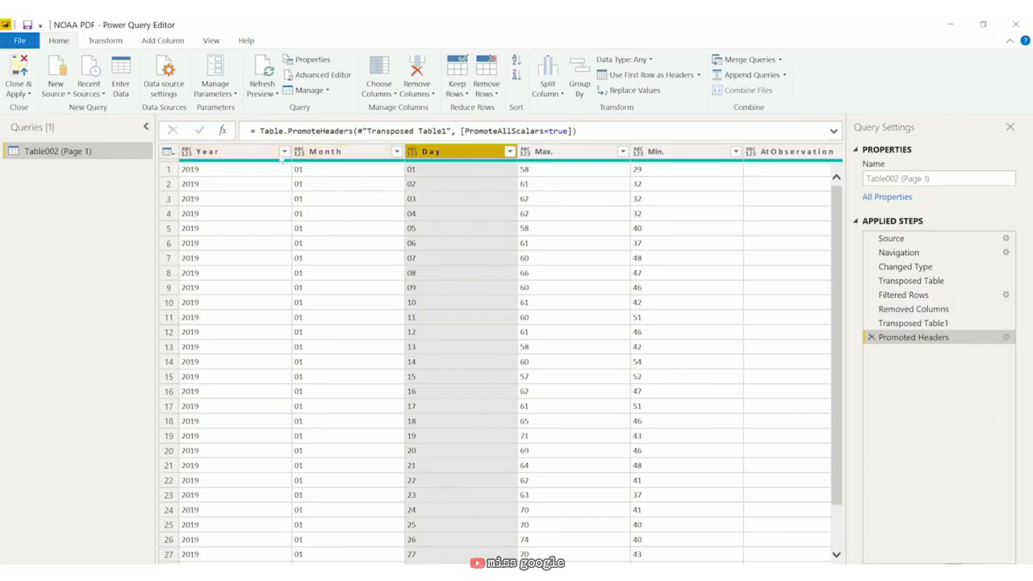
{"action": "left_click", "coordinate": [187, 152]}
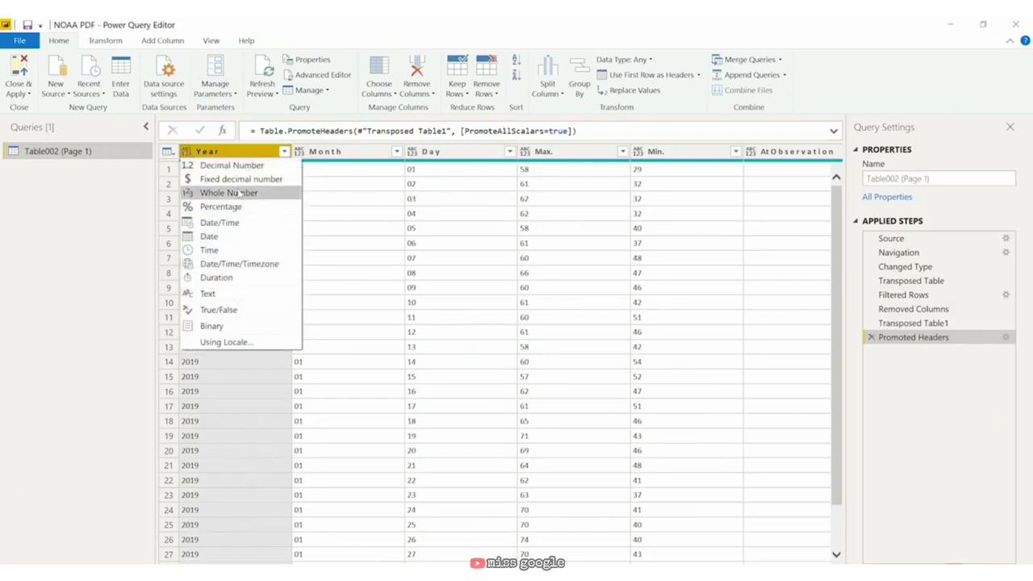
{"action": "left_click", "coordinate": [230, 193]}
{"action": "left_click", "coordinate": [299, 150]}
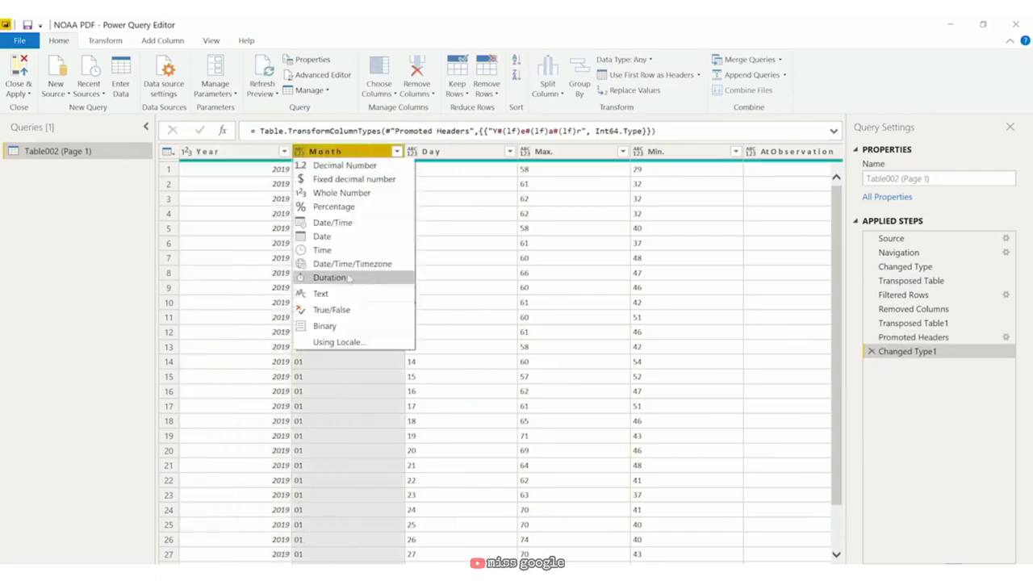
{"action": "left_click", "coordinate": [404, 170]}
{"action": "left_click", "coordinate": [412, 150]}
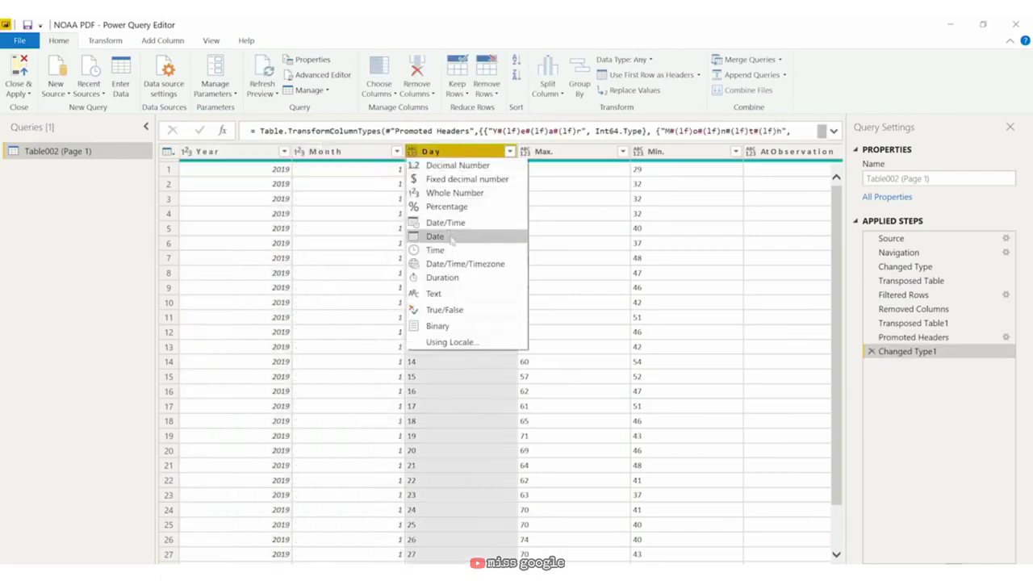
{"action": "left_click", "coordinate": [453, 194]}
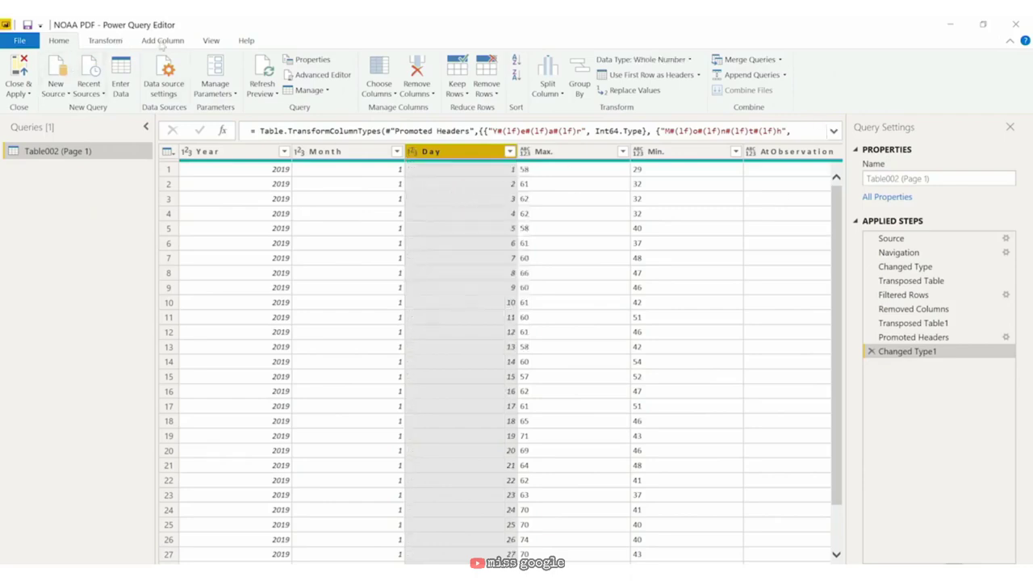
{"action": "left_click", "coordinate": [161, 41]}
Step: Add a custom column named Date with the formula [Month]&"/"&[Day]&"/"&[Year]
{"action": "left_click", "coordinate": [75, 86]}
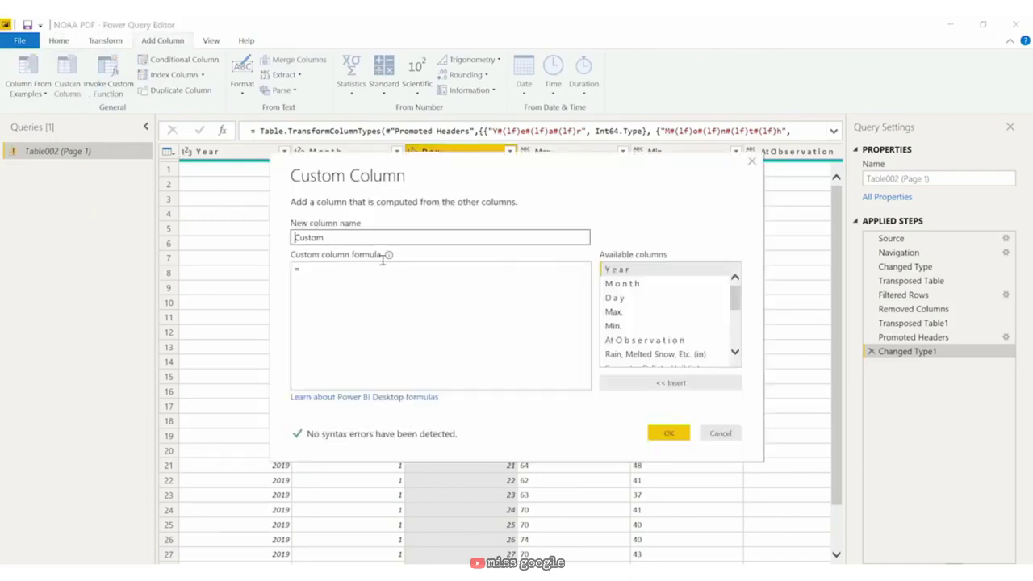
{"action": "double_click", "coordinate": [368, 237]}
{"action": "type", "text": "Date"}
{"action": "left_click", "coordinate": [355, 279]}
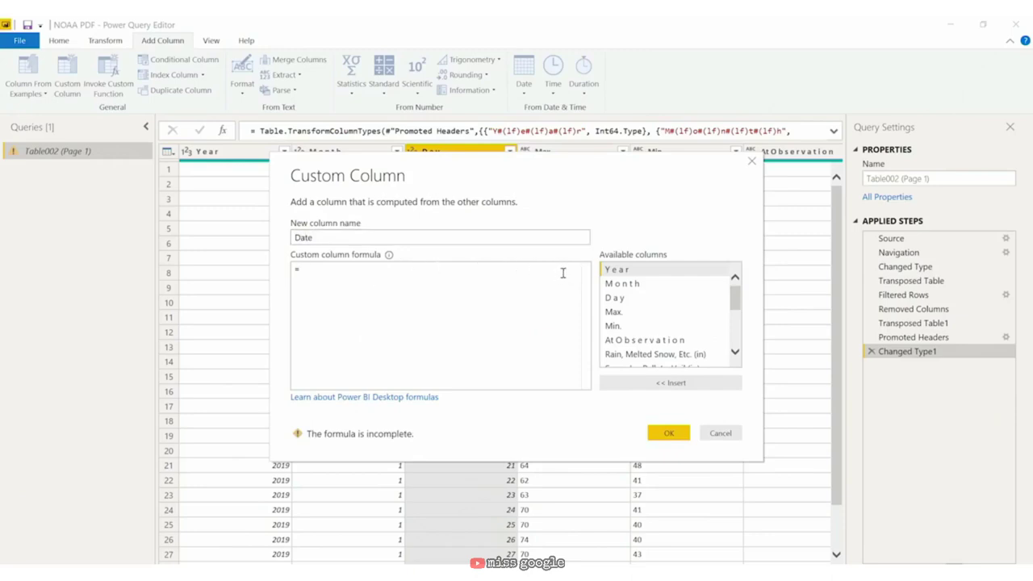
{"action": "left_click", "coordinate": [634, 287]}
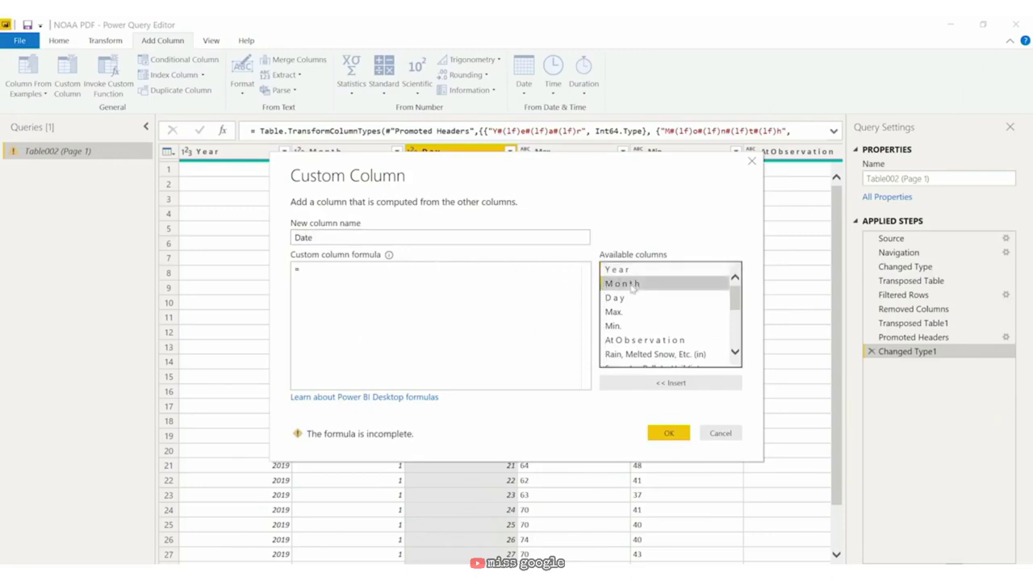
{"action": "double_click", "coordinate": [633, 286]}
{"action": "type", "text": "&"}
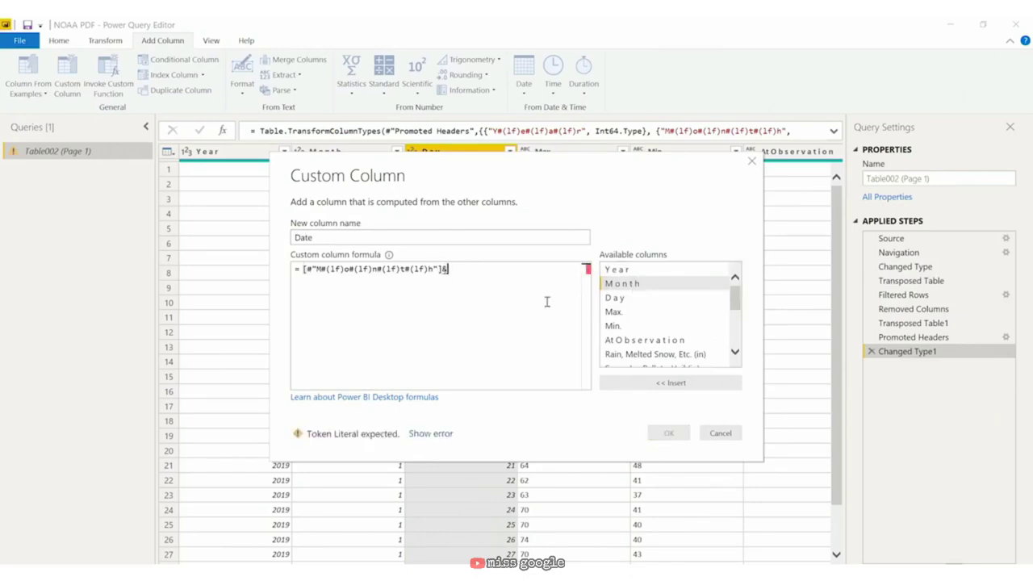
{"action": "type", "text": "\"/"}
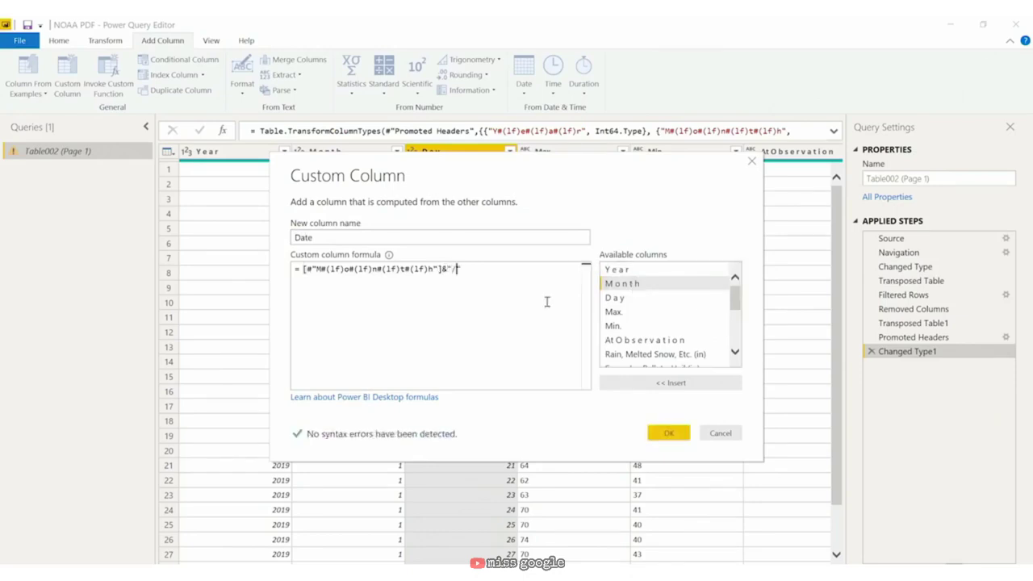
{"action": "type", "text": "\"&"}
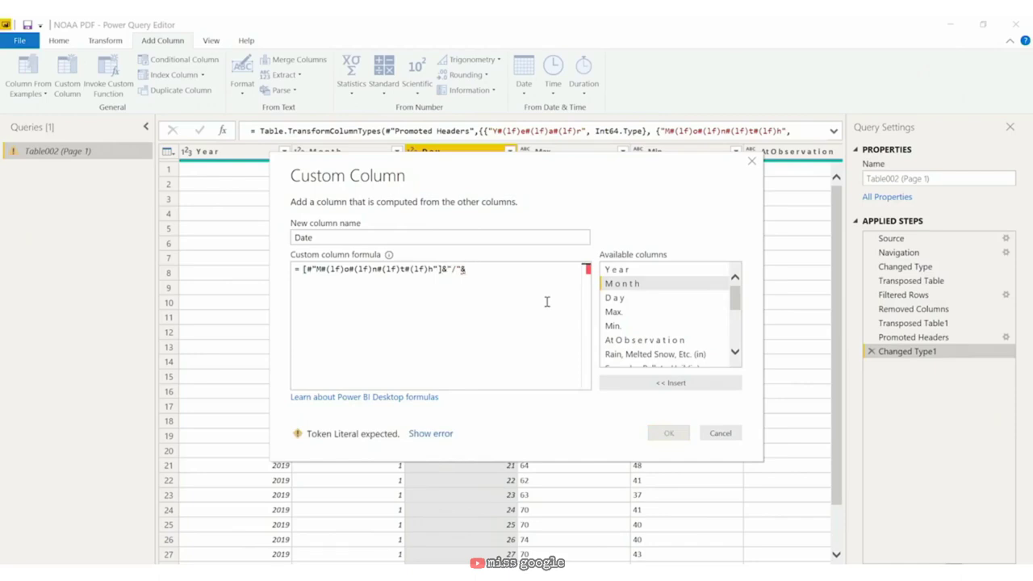
{"action": "double_click", "coordinate": [618, 298]}
{"action": "type", "text": "&\"/\"&"}
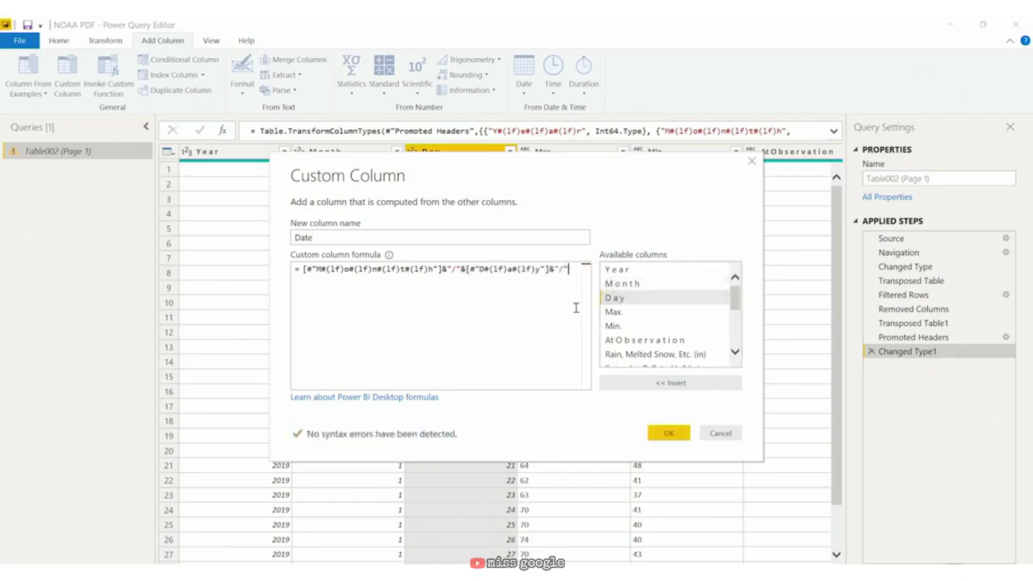
{"action": "double_click", "coordinate": [650, 270]}
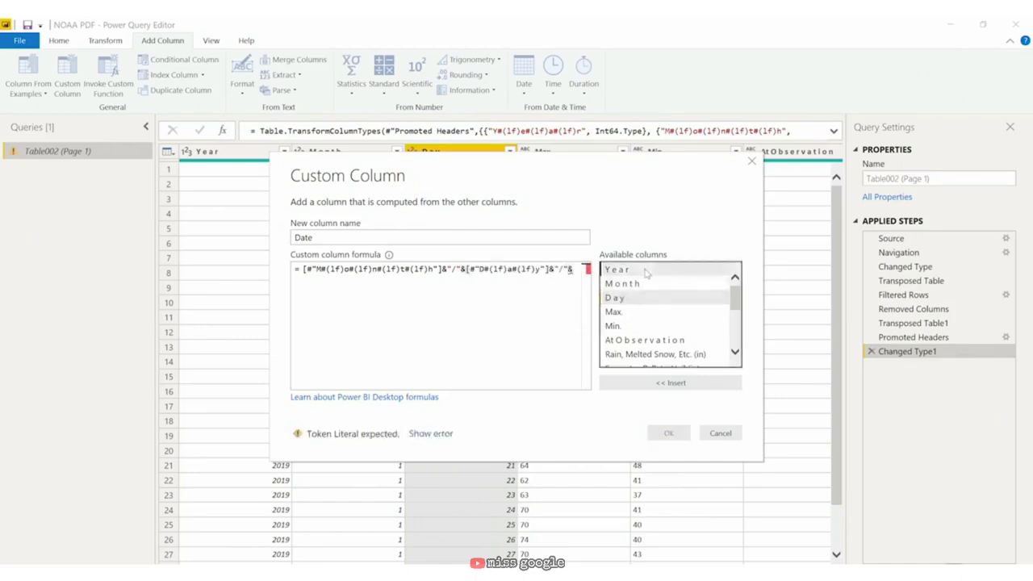
{"action": "left_click", "coordinate": [676, 435]}
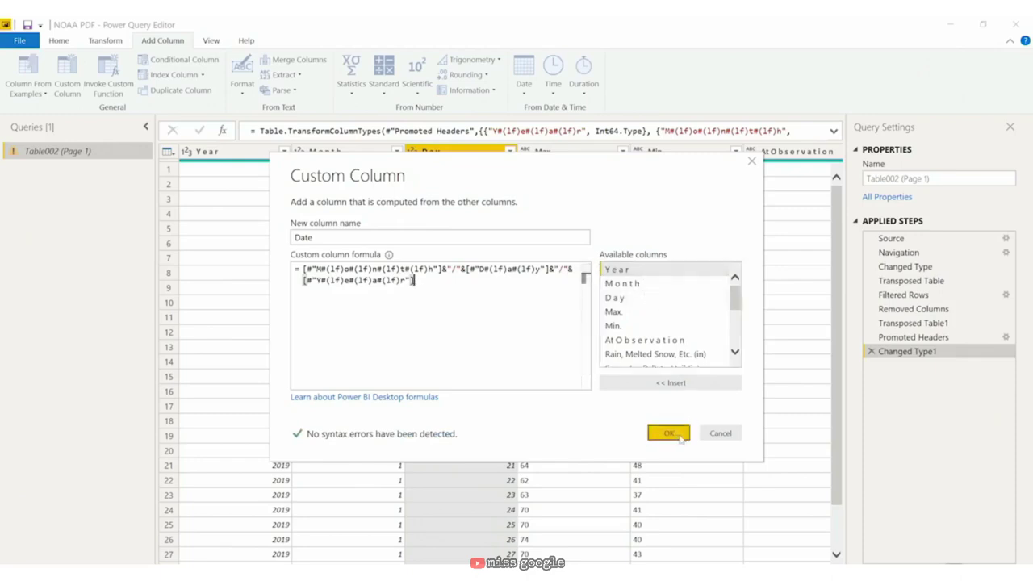
{"action": "left_click", "coordinate": [683, 435]}
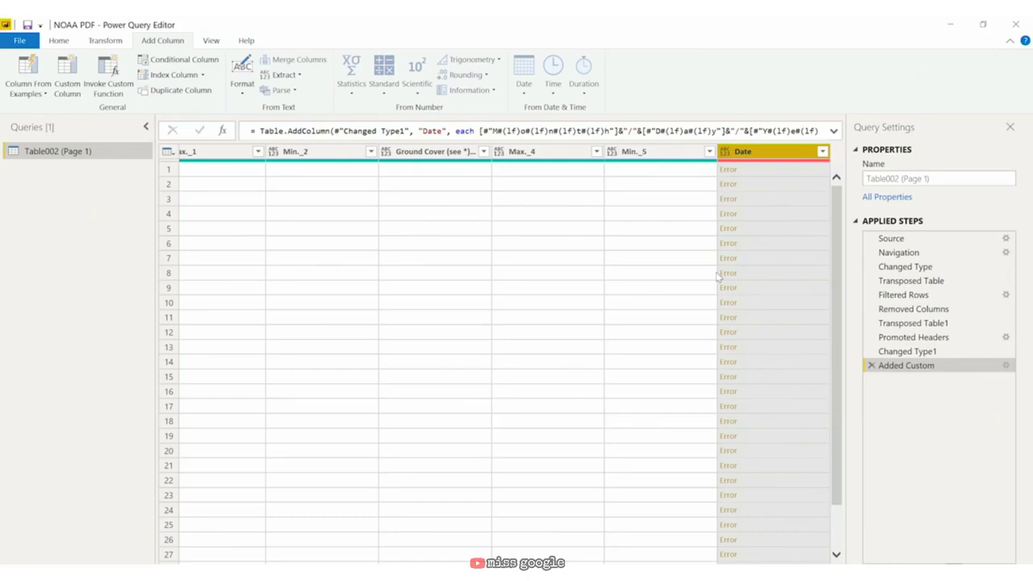
{"action": "mouse_move", "coordinate": [699, 564]}
{"action": "left_mouse_down"}
{"action": "mouse_move", "coordinate": [247, 563]}
{"action": "mouse_move", "coordinate": [699, 564]}
{"action": "left_mouse_up"}
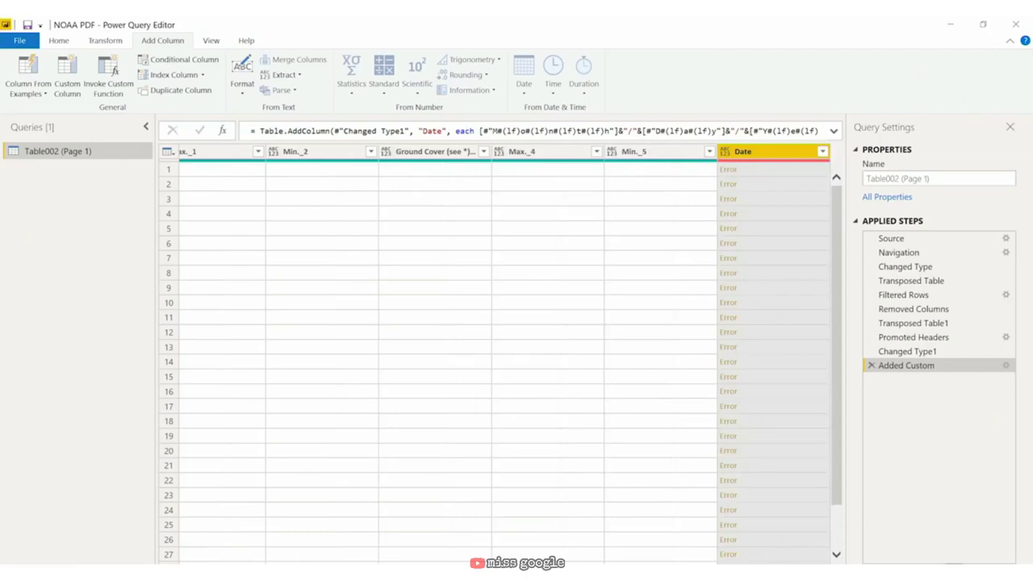
{"action": "left_click_drag", "start_coordinate": [699, 564], "coordinate": [247, 563]}
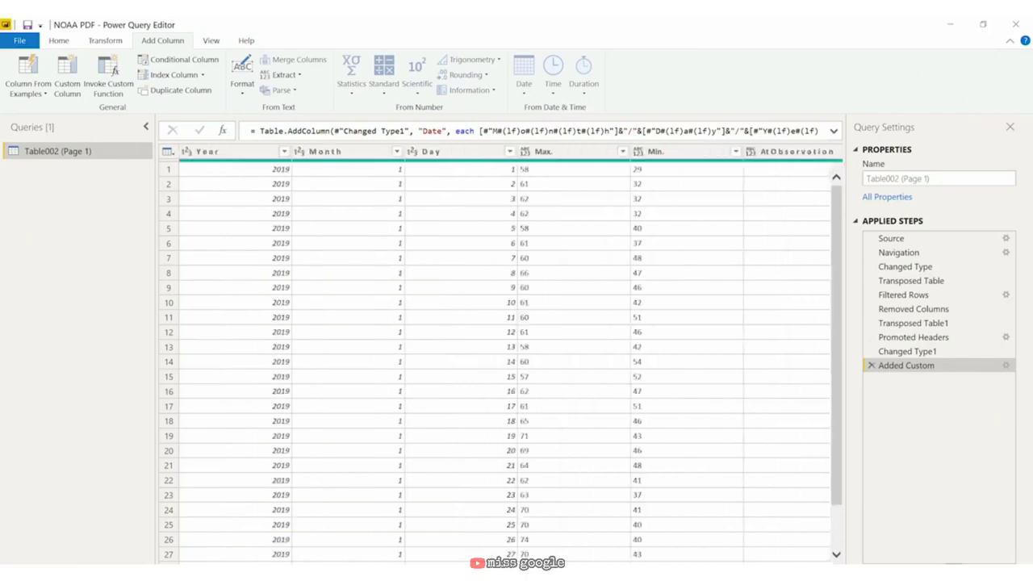
{"action": "left_click", "coordinate": [234, 153]}
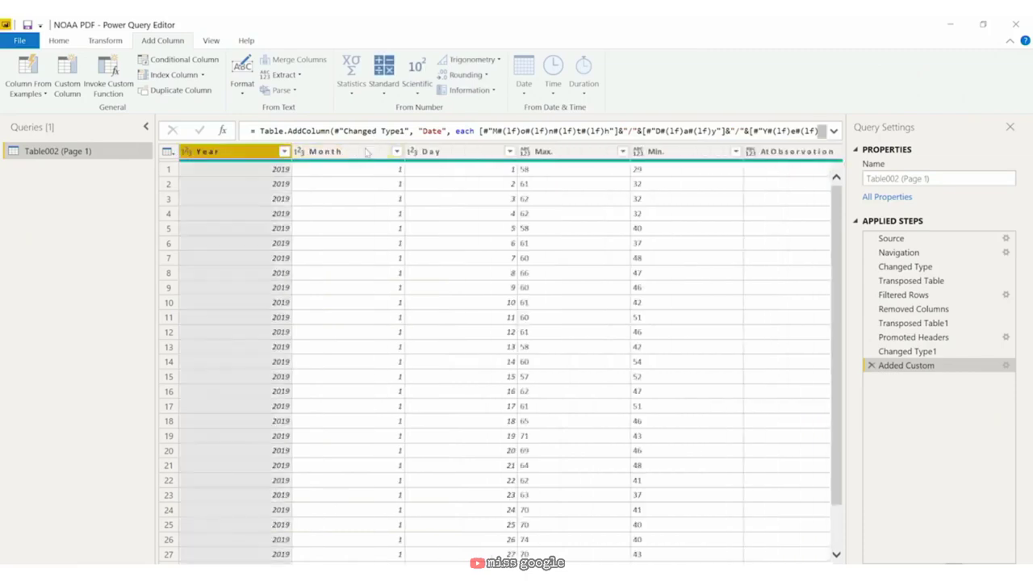
{"action": "left_click", "coordinate": [373, 150], "text": "ctrl"}
{"action": "left_click", "coordinate": [432, 153], "text": "ctrl"}
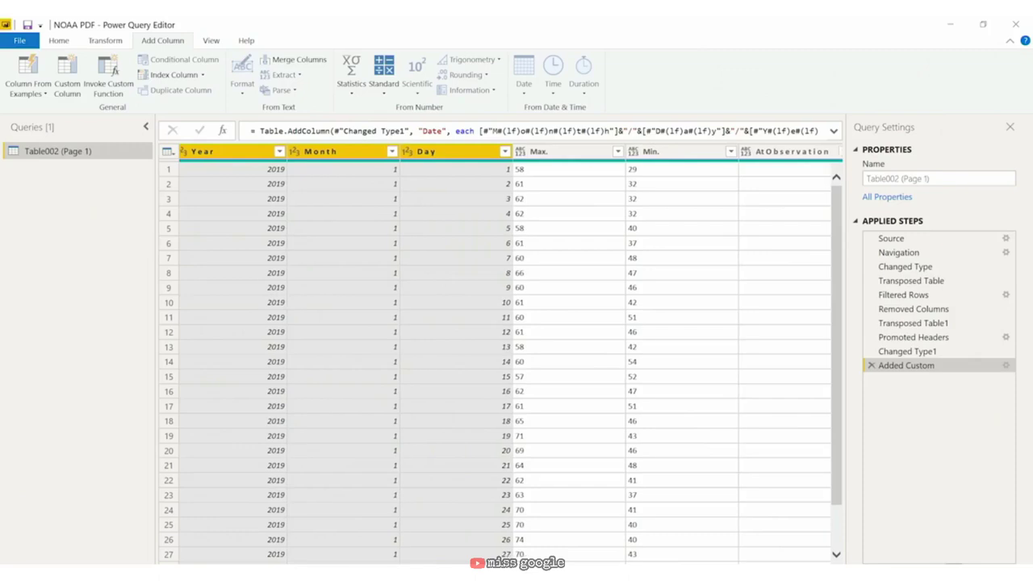
{"action": "scroll", "coordinate": [512, 354], "scroll_direction": "right", "scroll_amount": 1}
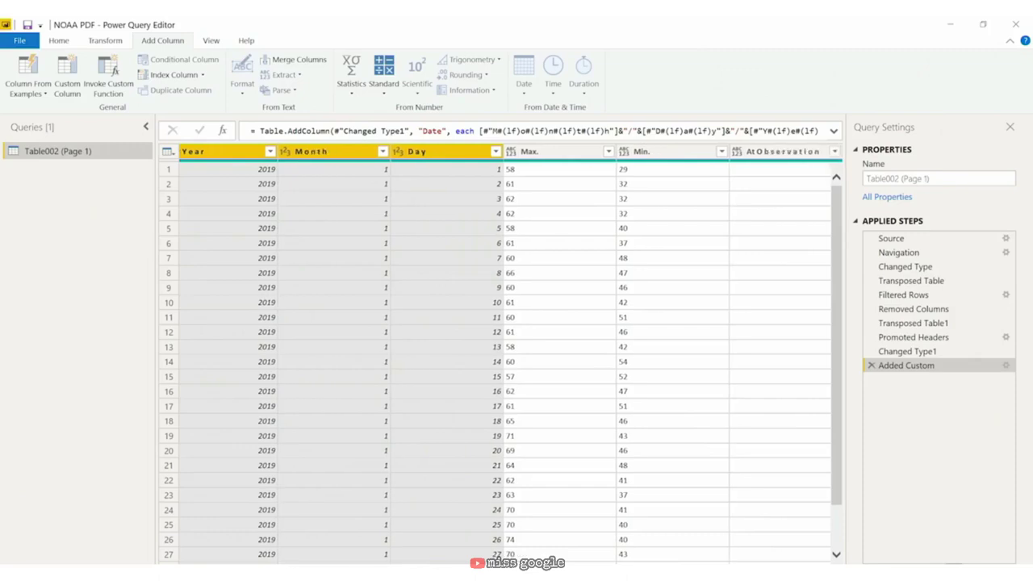
{"action": "scroll", "coordinate": [512, 354], "scroll_direction": "right", "scroll_amount": 10}
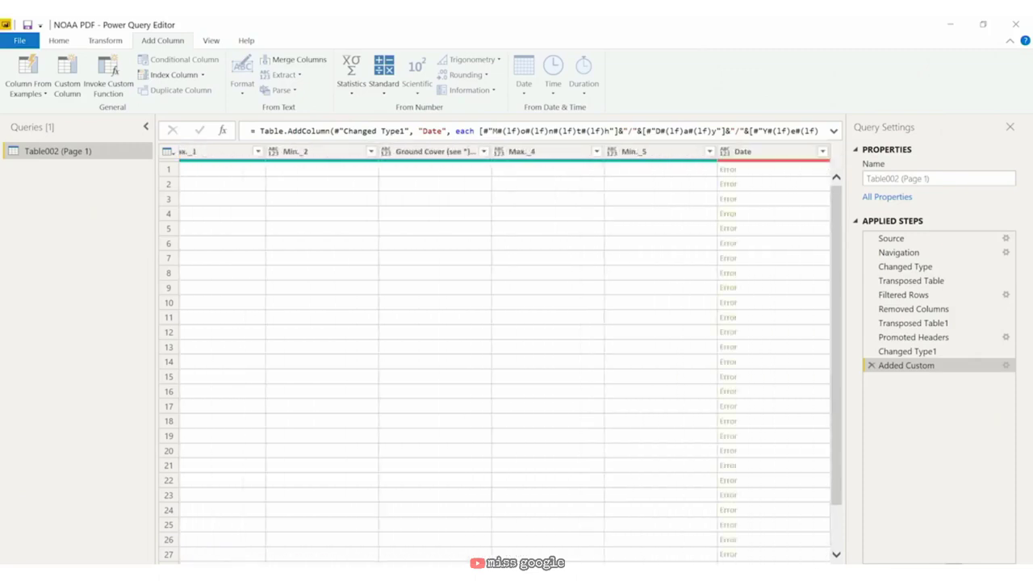
Step: Reopen the Date formula and wrap the Month and Day references in Text.From()
{"action": "double_click", "coordinate": [913, 367]}
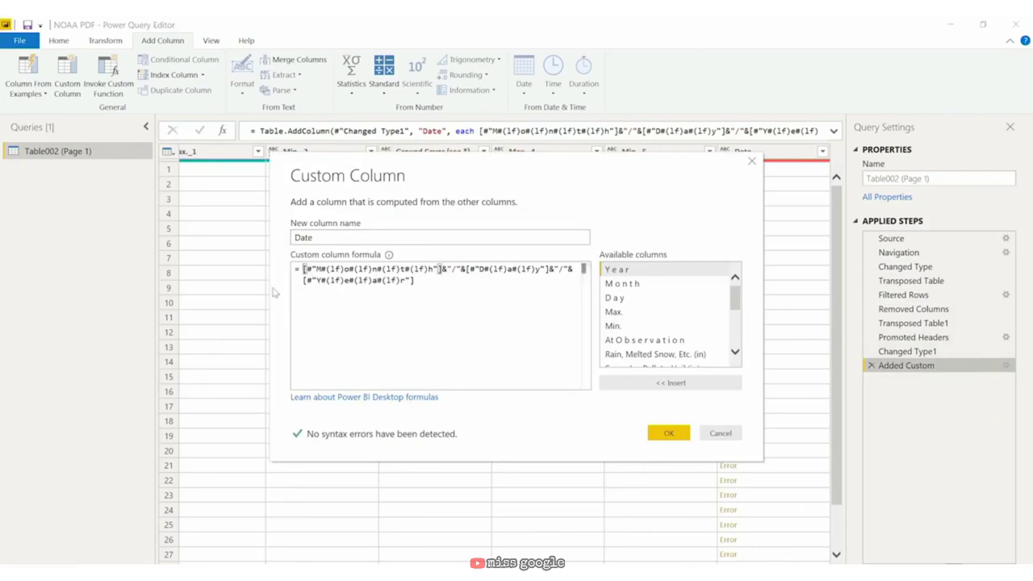
{"action": "type", "text": "Text."}
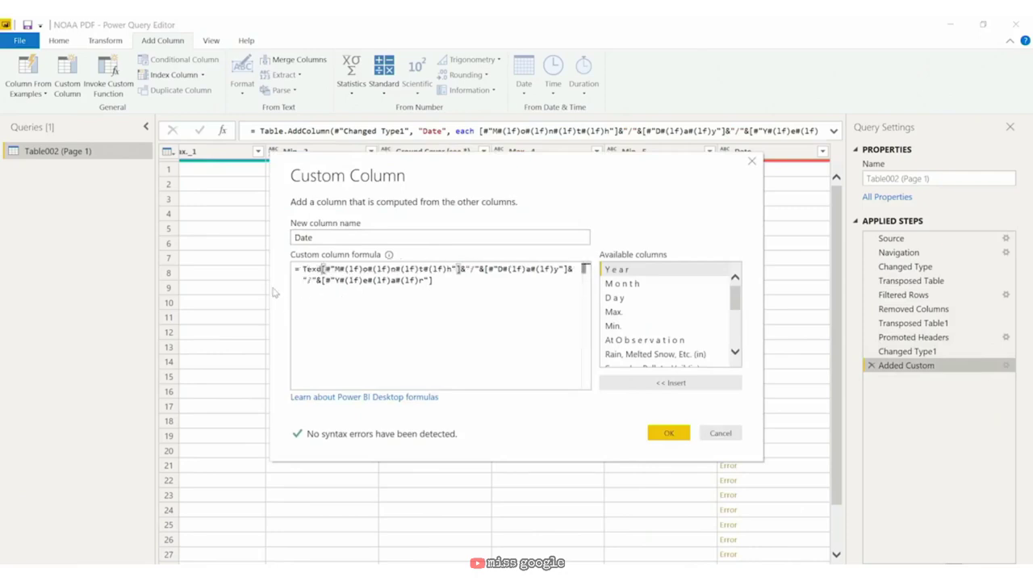
{"action": "type", "text": "From("}
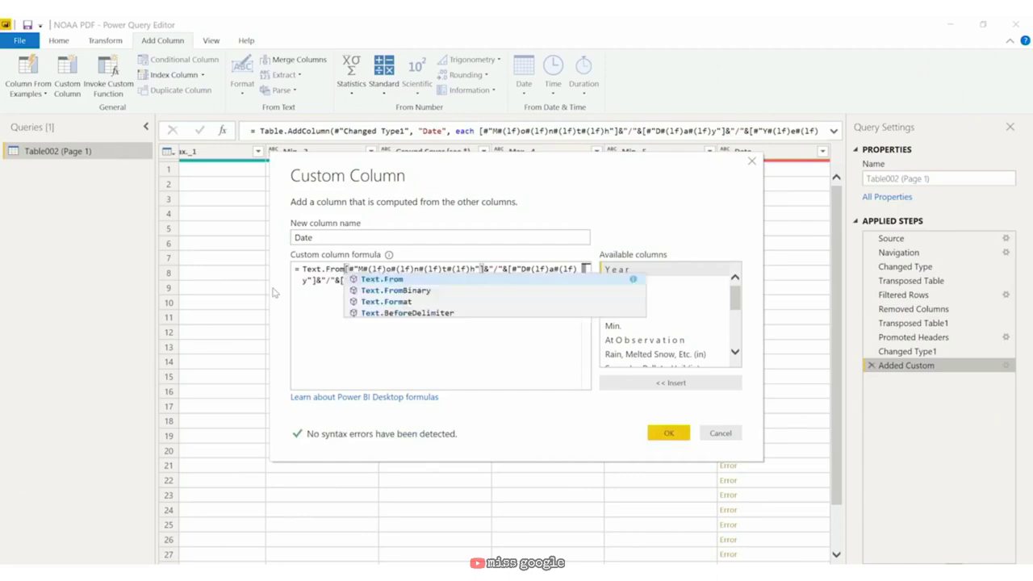
{"action": "key", "text": "Right"}
{"action": "key", "text": "Right"}
{"action": "key", "text": "Right"}
{"action": "key", "text": "Right"}
{"action": "key", "text": "Right"}
{"action": "key", "text": "Right"}
{"action": "key", "text": "Right"}
{"action": "key", "text": "Right"}
{"action": "key", "text": "Right"}
{"action": "key", "text": "Right"}
{"action": "key", "text": "Right"}
{"action": "key", "text": "Right"}
{"action": "key", "text": "Right"}
{"action": "key", "text": "Right"}
{"action": "key", "text": "Right"}
{"action": "key", "text": "Right"}
{"action": "key", "text": "Right"}
{"action": "key", "text": "Right"}
{"action": "key", "text": "Right"}
{"action": "key", "text": "Right"}
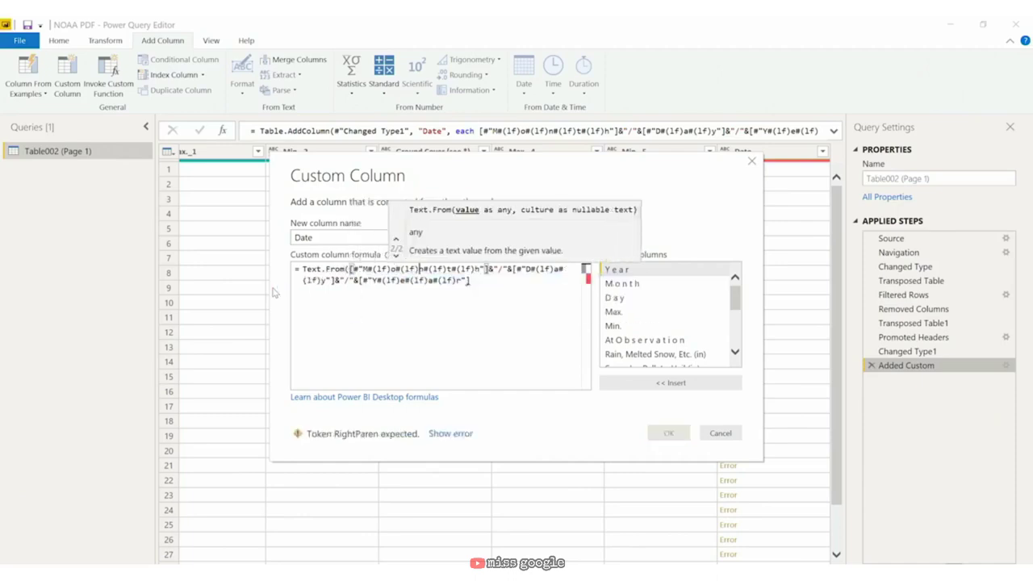
{"action": "type", "text": ")"}
{"action": "key", "text": "Right"}
{"action": "key", "text": "Right"}
{"action": "key", "text": "Right"}
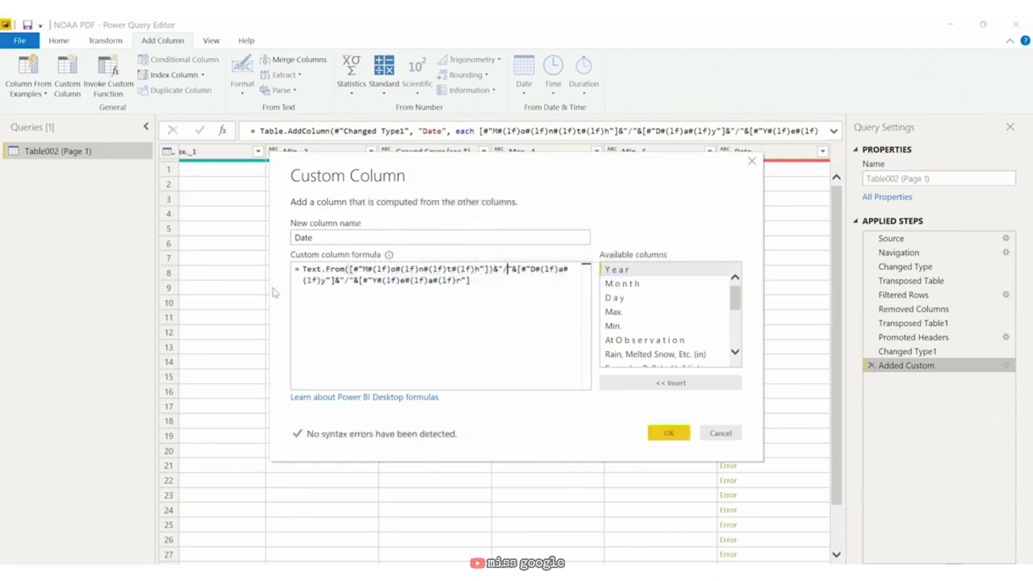
{"action": "type", "text": "Text.From("}
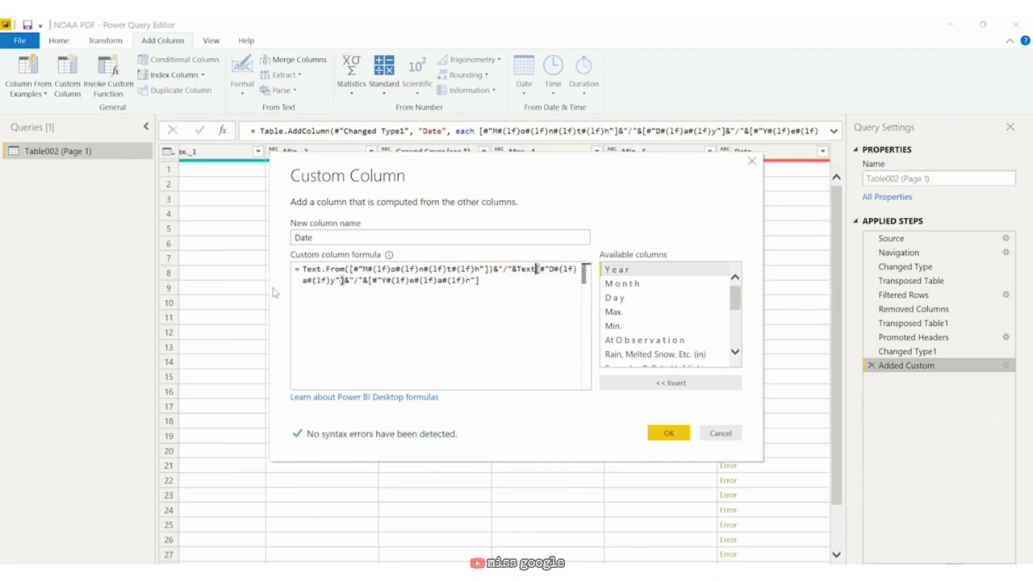
{"action": "key", "text": "Right"}
{"action": "key", "text": "Right"}
{"action": "key", "text": "Right"}
{"action": "key", "text": "Right"}
{"action": "key", "text": "Right"}
{"action": "key", "text": "Right"}
{"action": "key", "text": "Right"}
{"action": "key", "text": "Right"}
{"action": "key", "text": "Right"}
{"action": "key", "text": "Right"}
{"action": "key", "text": "Right"}
{"action": "key", "text": "Right"}
{"action": "key", "text": "Right"}
{"action": "key", "text": "Right"}
{"action": "key", "text": "Right"}
{"action": "key", "text": "Right"}
{"action": "key", "text": "Right"}
{"action": "key", "text": "Right"}
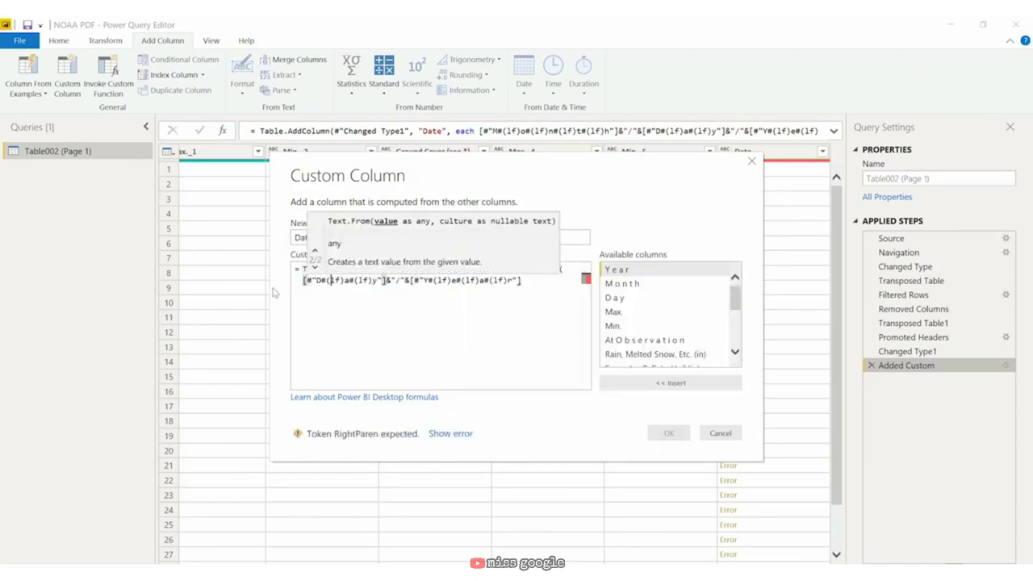
{"action": "type", "text": ")"}
{"action": "key", "text": "Right"}
{"action": "key", "text": "Right"}
{"action": "key", "text": "Right"}
{"action": "key", "text": "Right"}
{"action": "key", "text": "Right"}
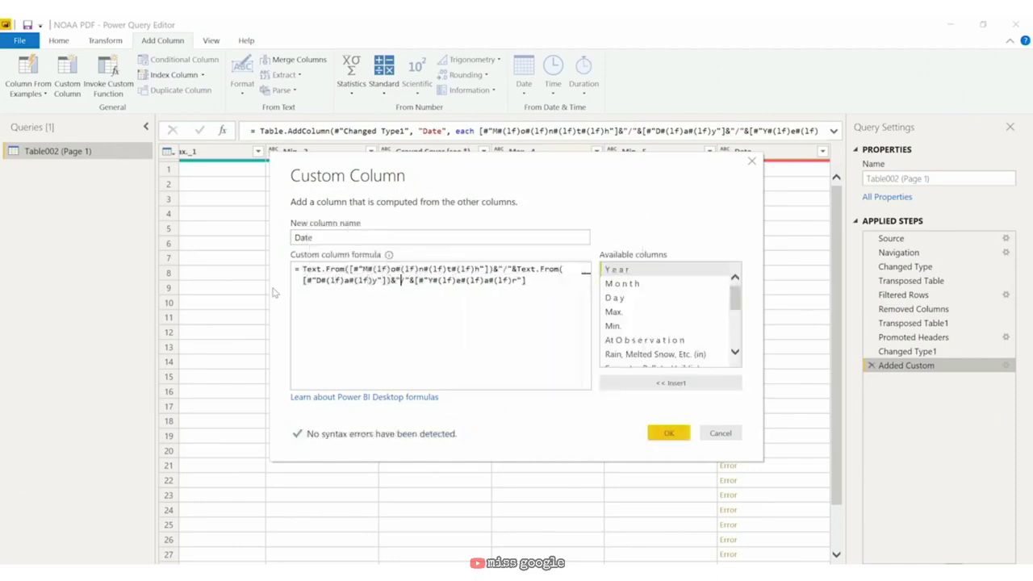
Step: Wrap the Year reference in Text.From() as well and apply the corrected Date formula
{"action": "type", "text": "Text.From("}
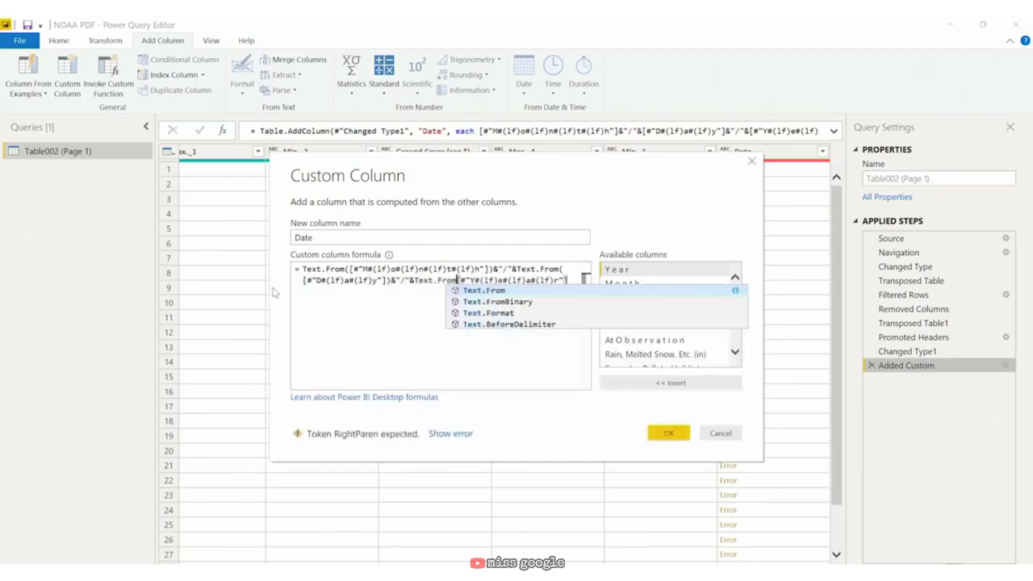
{"action": "key", "text": "Right"}
{"action": "key", "text": "Right"}
{"action": "key", "text": "Right"}
{"action": "key", "text": "Right"}
{"action": "key", "text": "Right"}
{"action": "key", "text": "Right"}
{"action": "key", "text": "Right"}
{"action": "key", "text": "Right"}
{"action": "key", "text": "Right"}
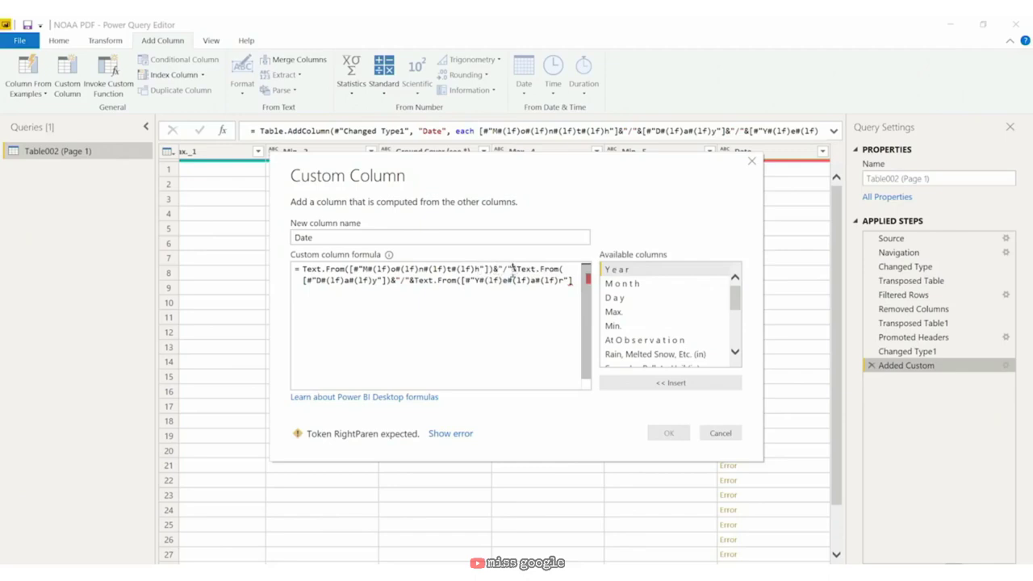
{"action": "type", "text": ")"}
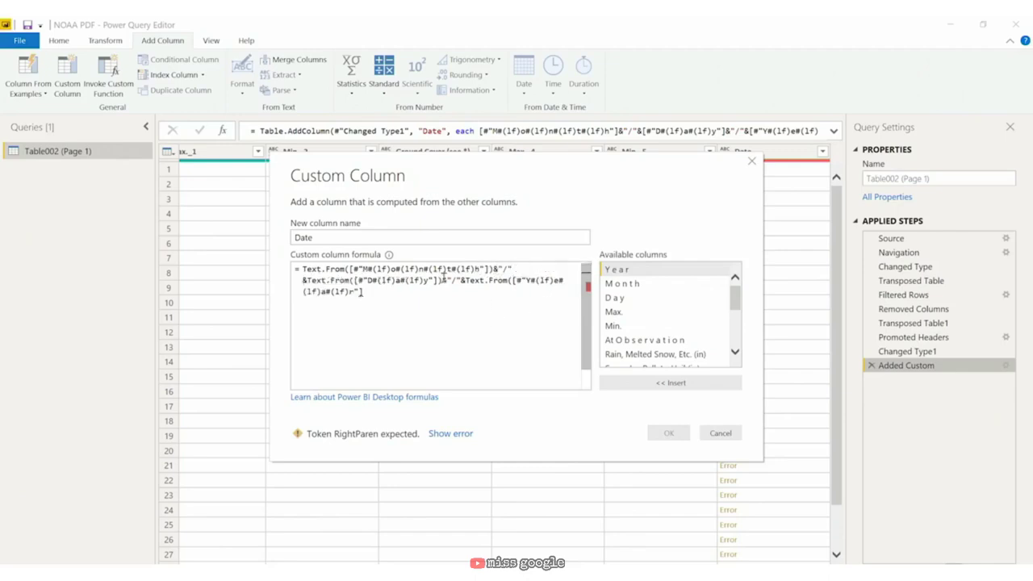
{"action": "left_click", "coordinate": [464, 280]}
{"action": "key", "text": "Return"}
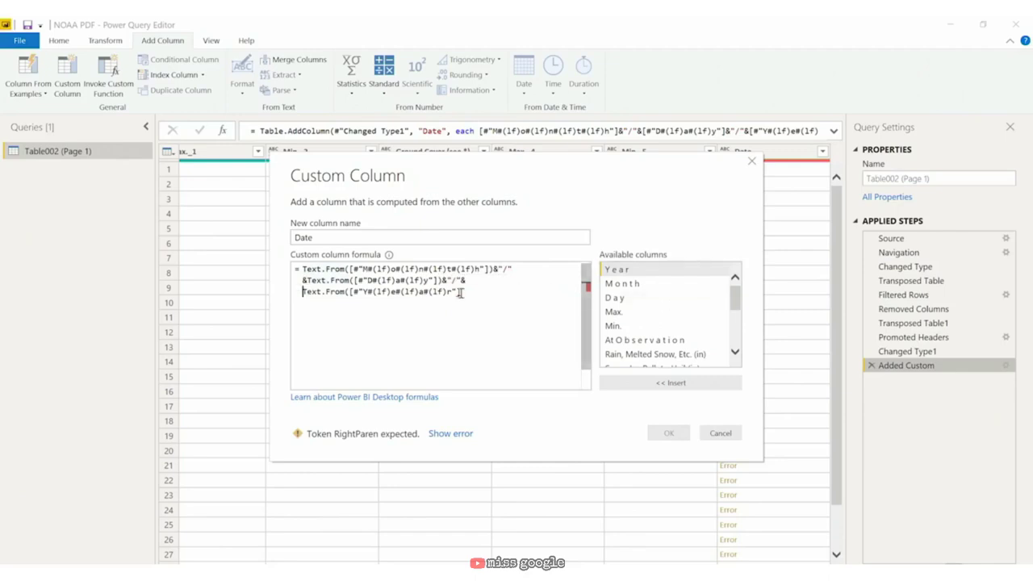
{"action": "left_click", "coordinate": [472, 292]}
{"action": "type", "text": ")"}
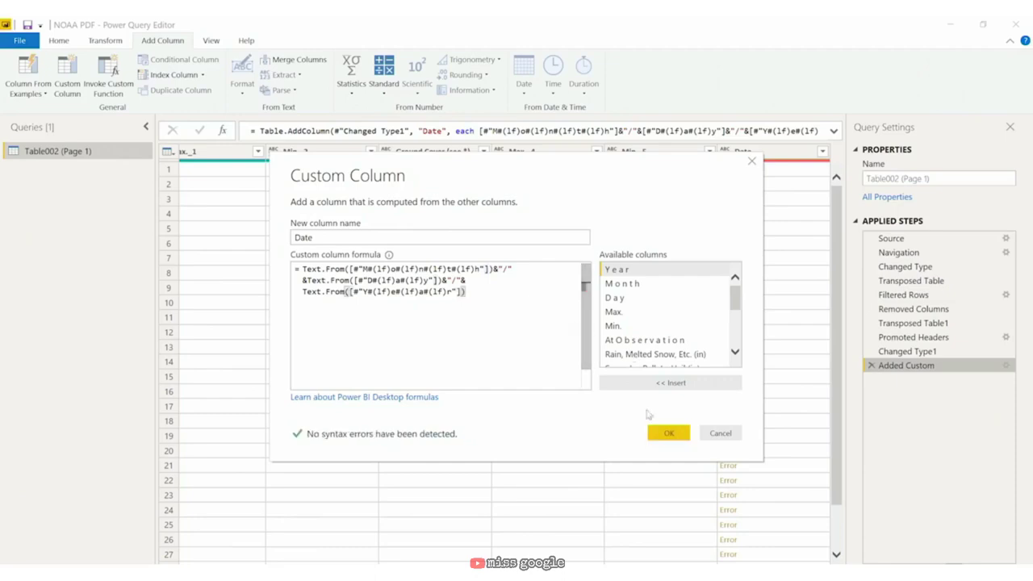
{"action": "left_click", "coordinate": [668, 433]}
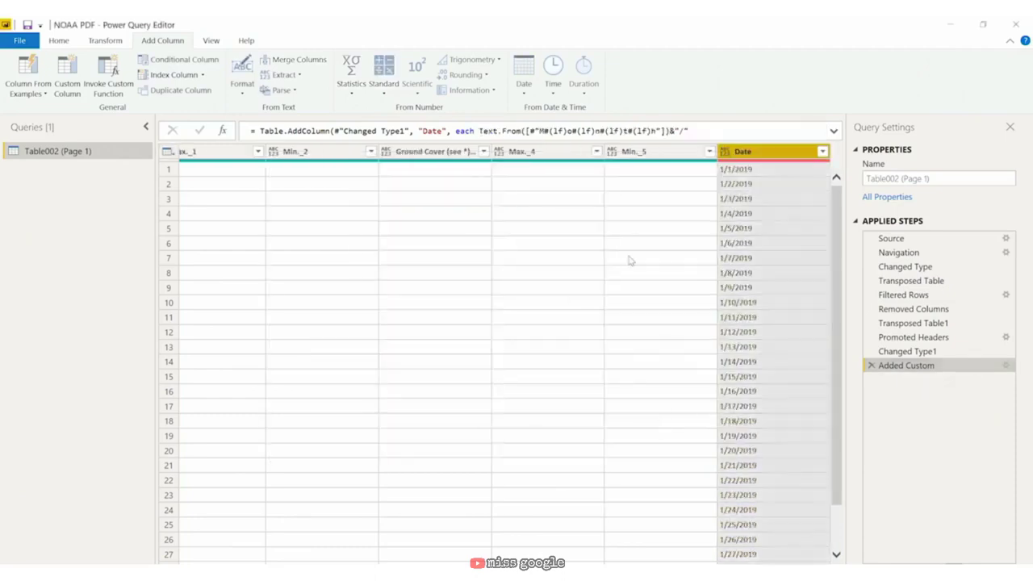
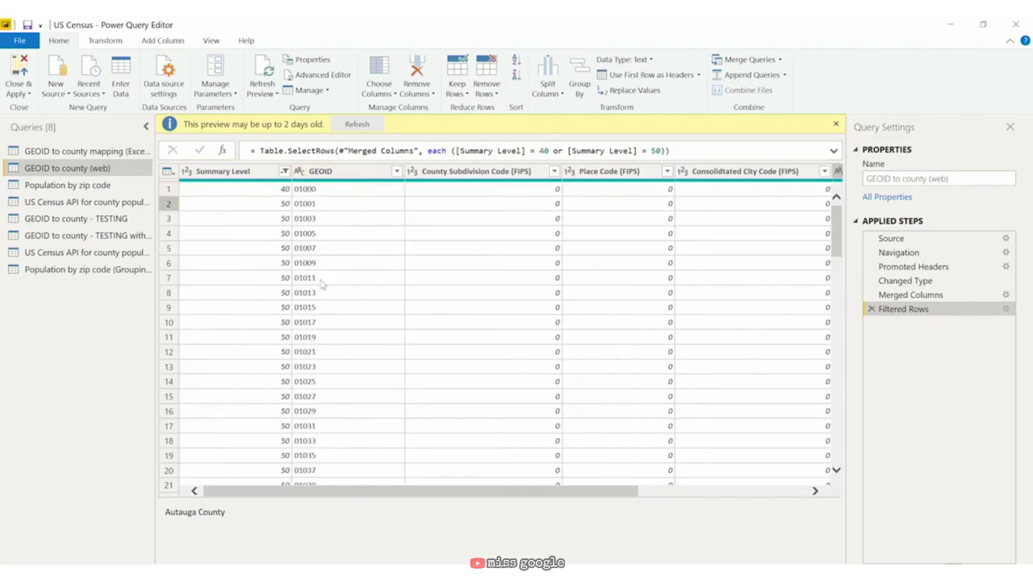
Step: Inspect the first Summary Level and Area Name values in the GEOID to county (web) table
{"action": "left_click", "coordinate": [255, 192]}
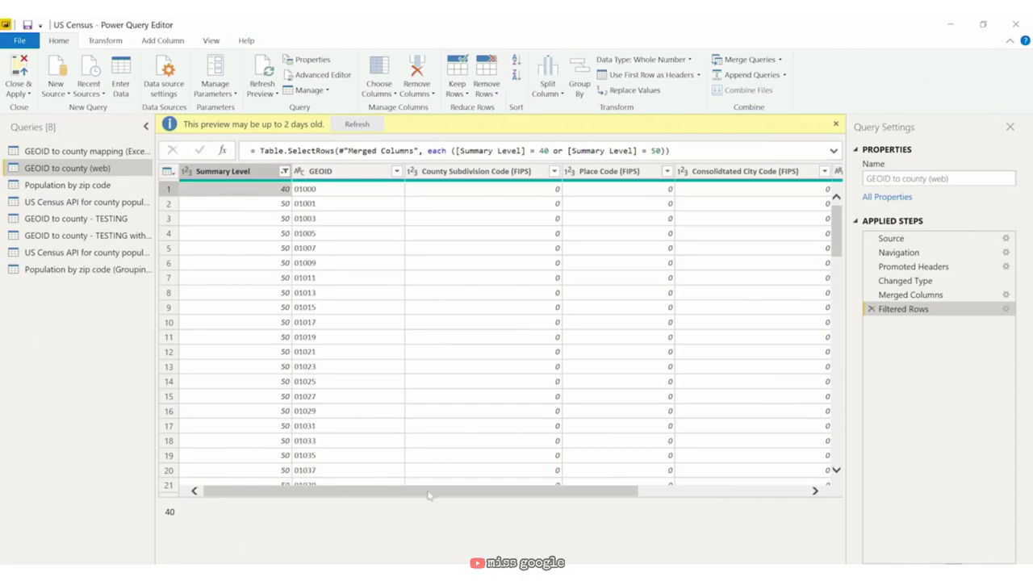
{"action": "left_click_drag", "start_coordinate": [427, 490], "coordinate": [556, 491]}
{"action": "left_click", "coordinate": [682, 190]}
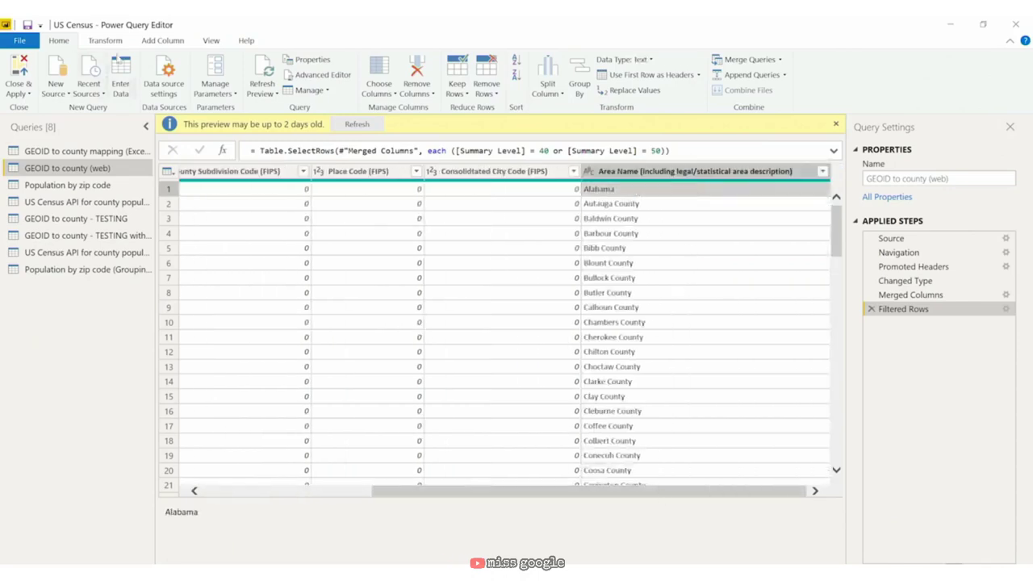
{"action": "left_click", "coordinate": [165, 42]}
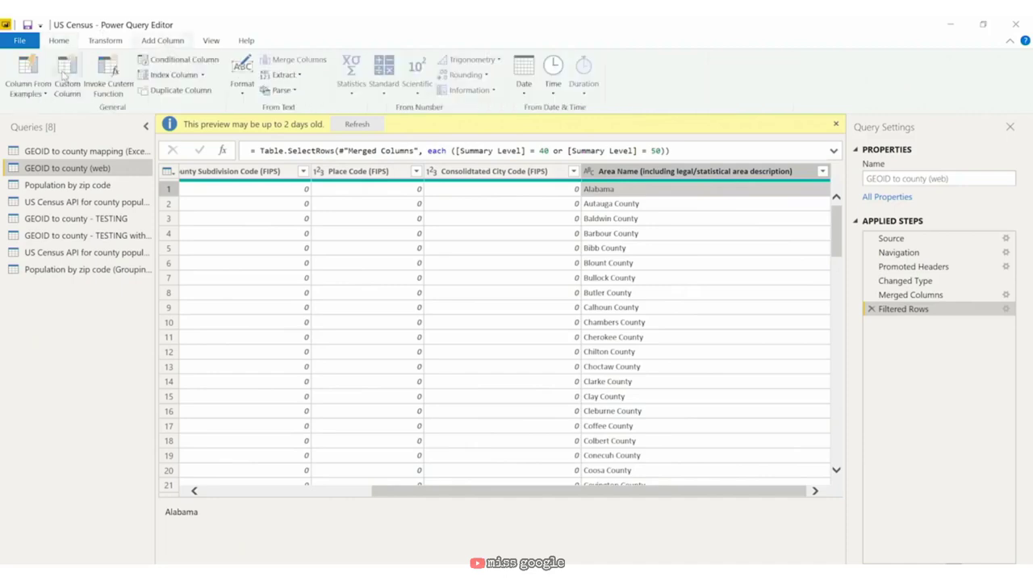
Step: Add a custom column State: if [Summary Level] = 40 then [Area Name] else null
{"action": "left_click", "coordinate": [64, 77]}
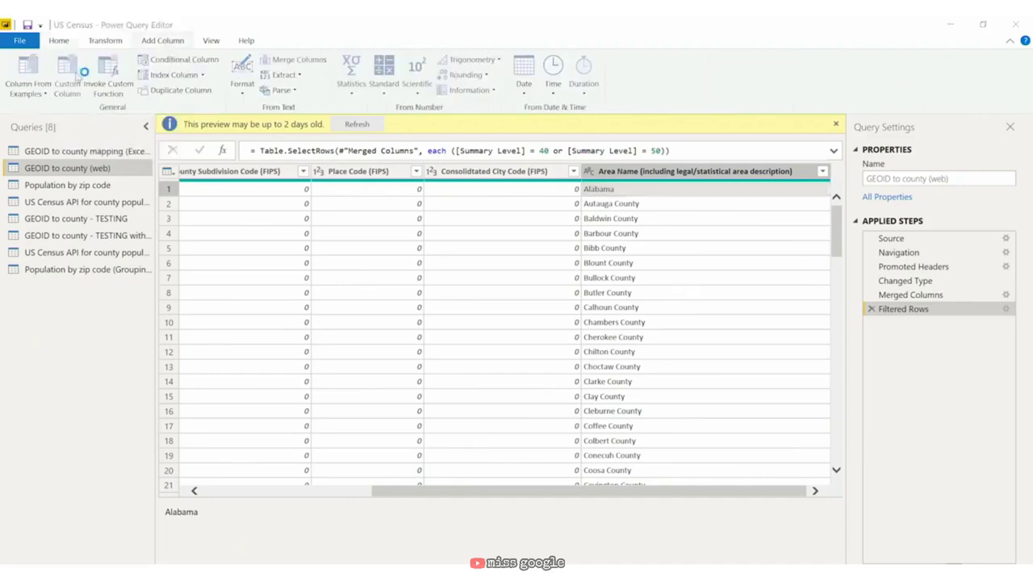
{"action": "double_click", "coordinate": [358, 237]}
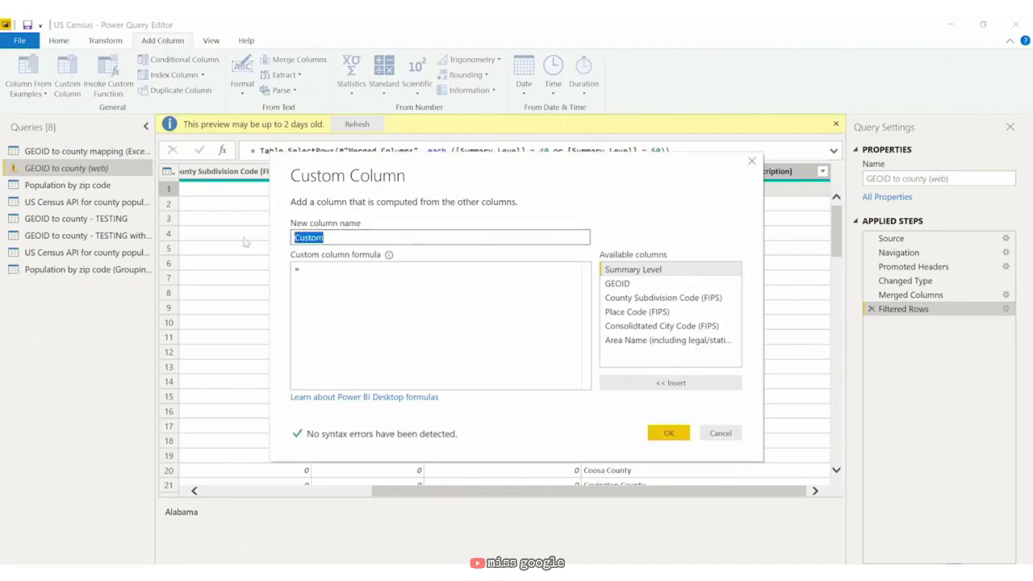
{"action": "type", "text": "State"}
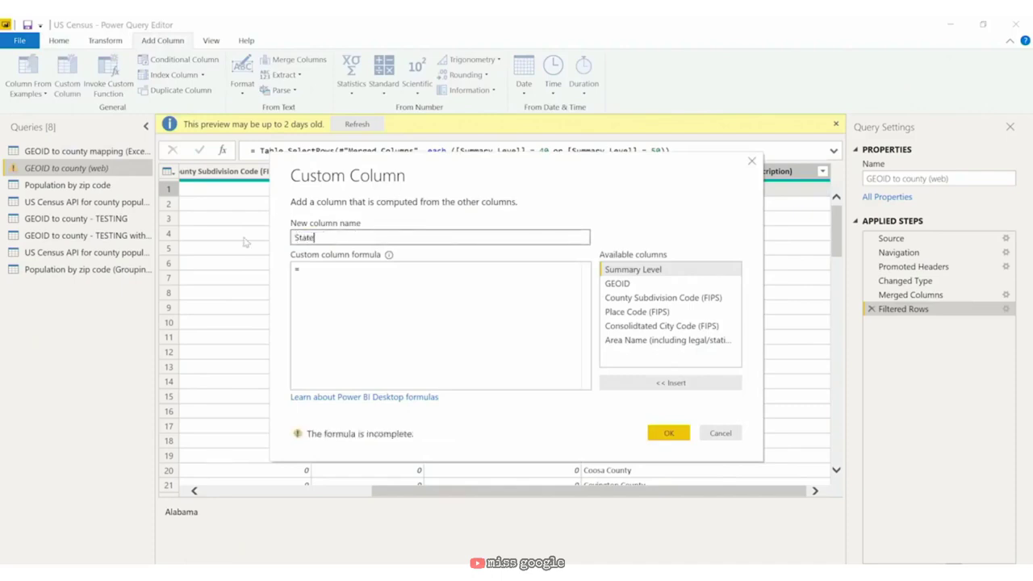
{"action": "key", "text": "Tab"}
{"action": "key", "text": "Tab"}
{"action": "type", "text": "i"}
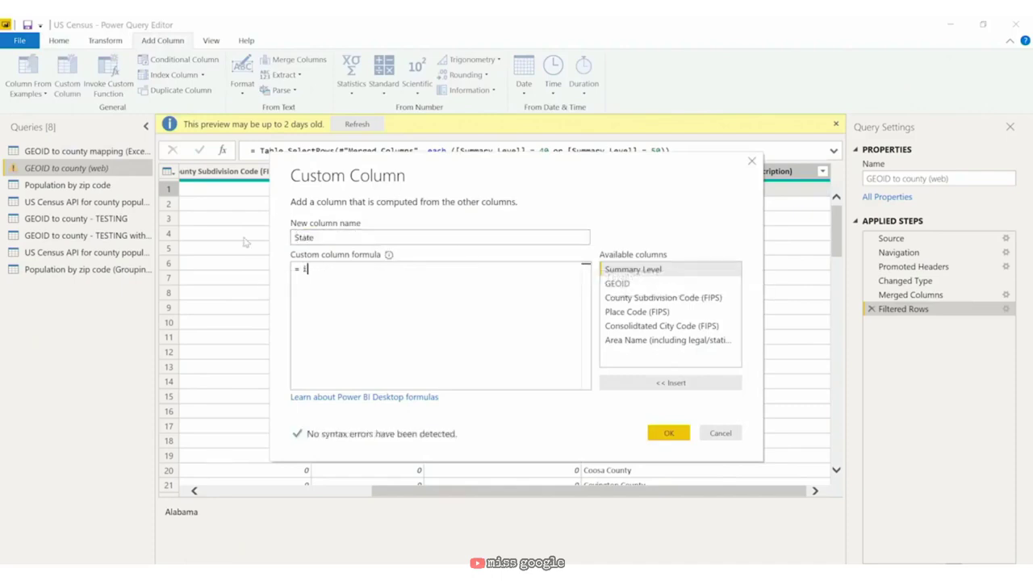
{"action": "type", "text": "f "}
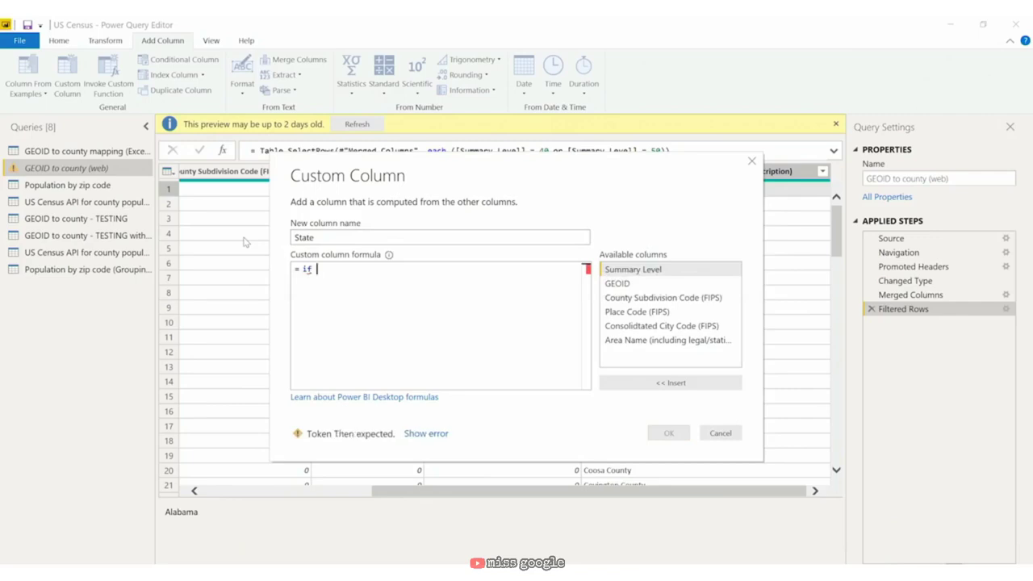
{"action": "type", "text": "[sum"}
{"action": "key", "text": "Tab"}
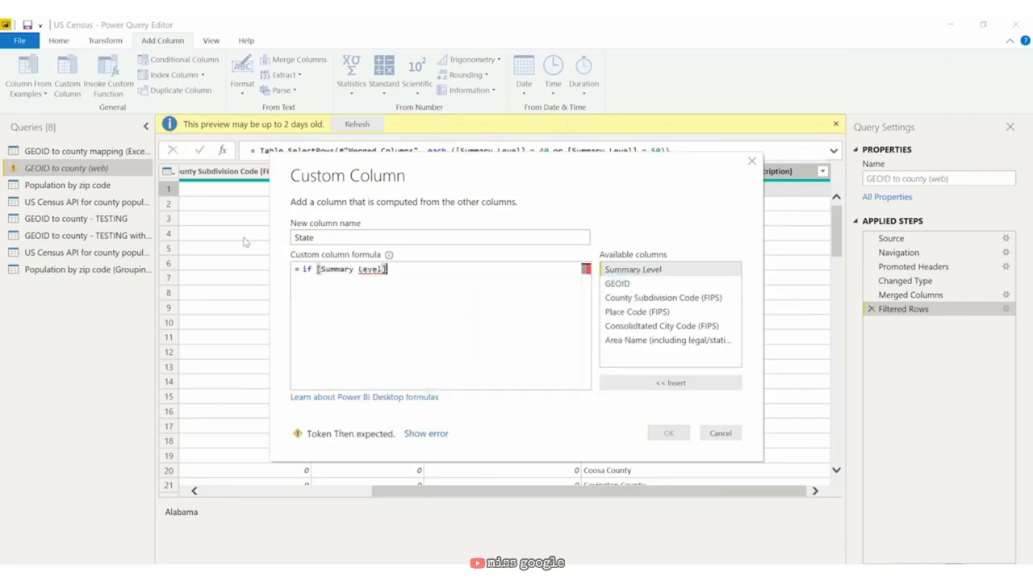
{"action": "type", "text": "= 40"}
{"action": "type", "text": " then "}
{"action": "type", "text": "[area"}
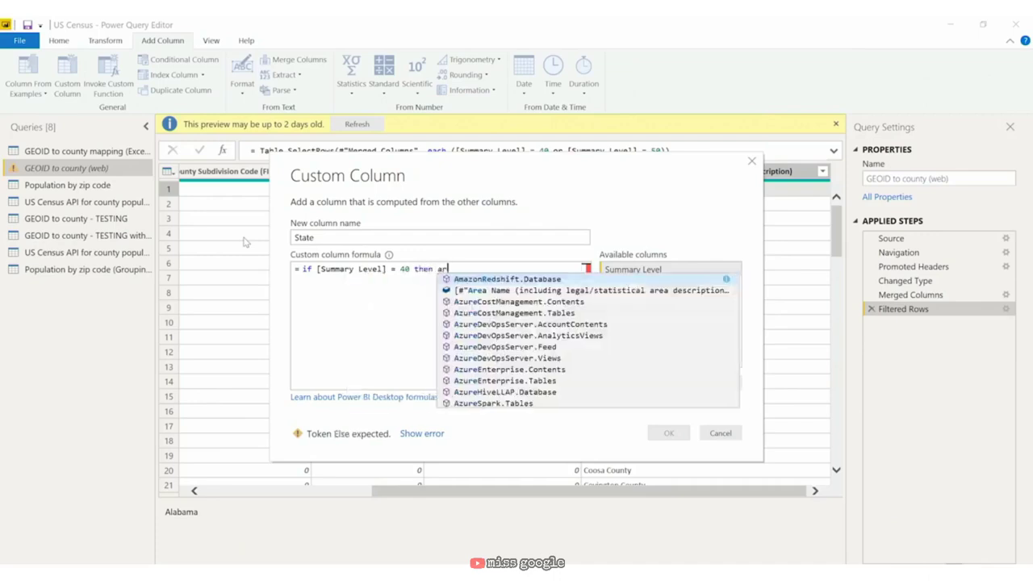
{"action": "key", "text": "Tab"}
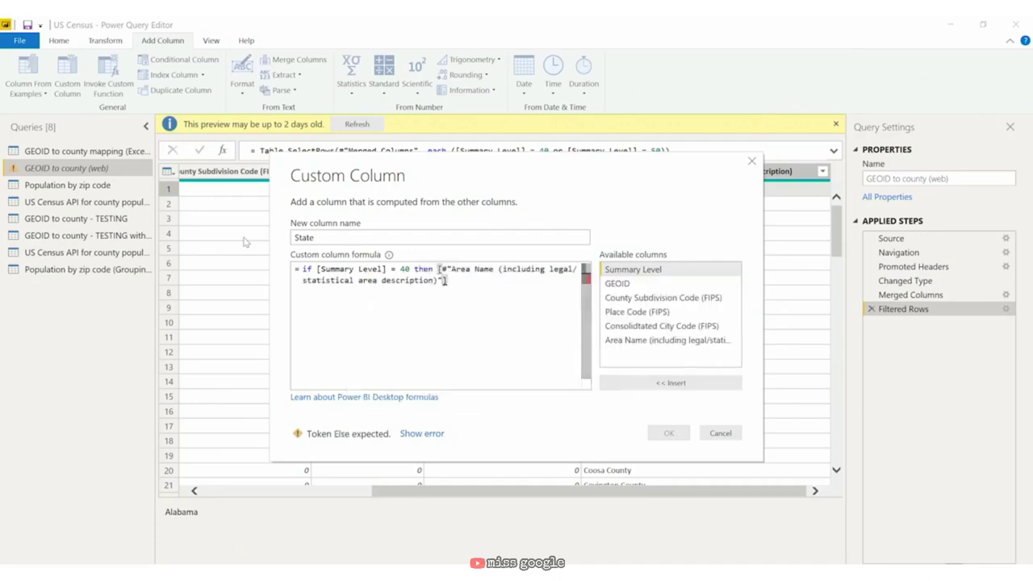
{"action": "type", "text": "else null"}
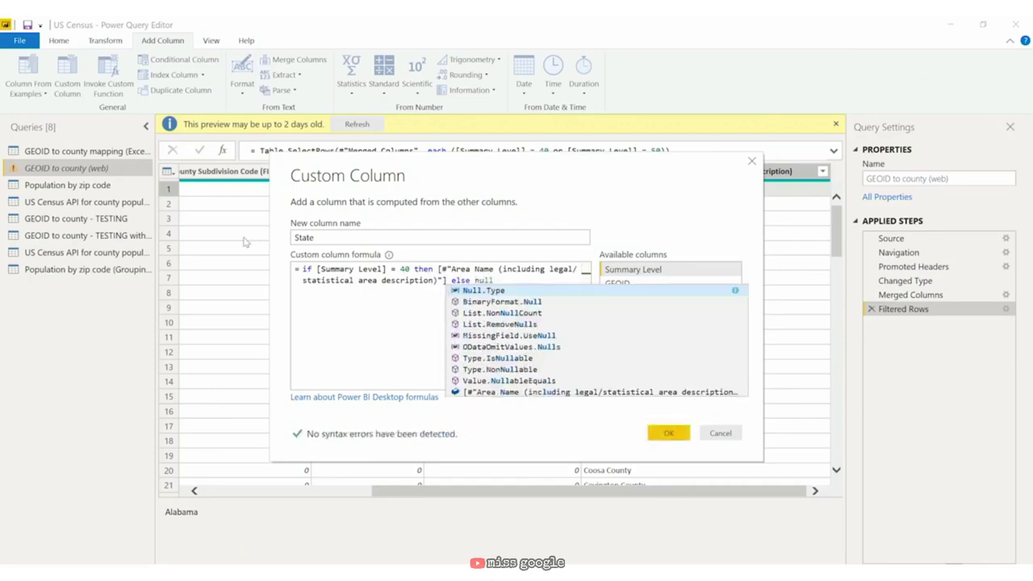
{"action": "left_click", "coordinate": [387, 282]}
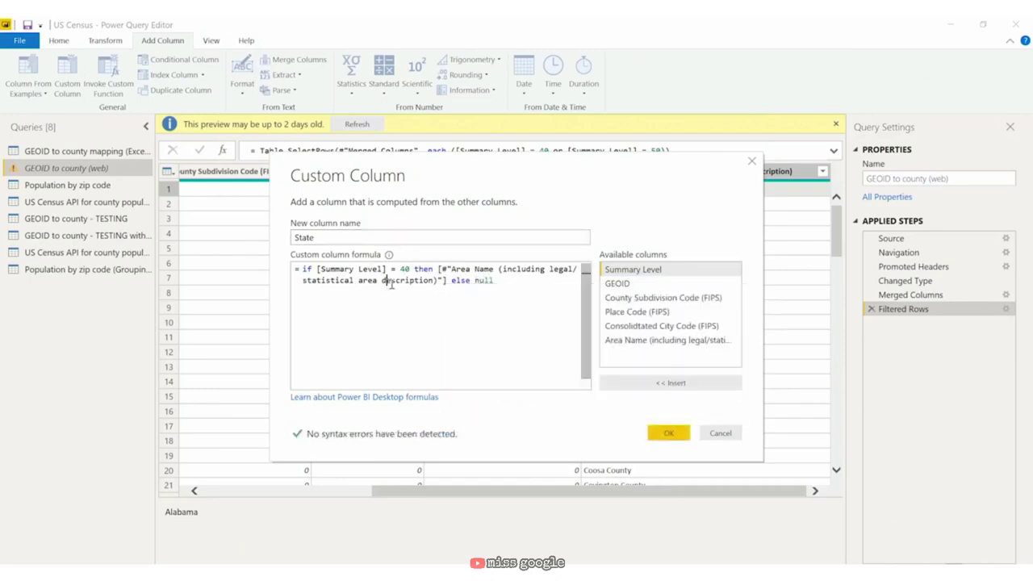
{"action": "left_click", "coordinate": [666, 432]}
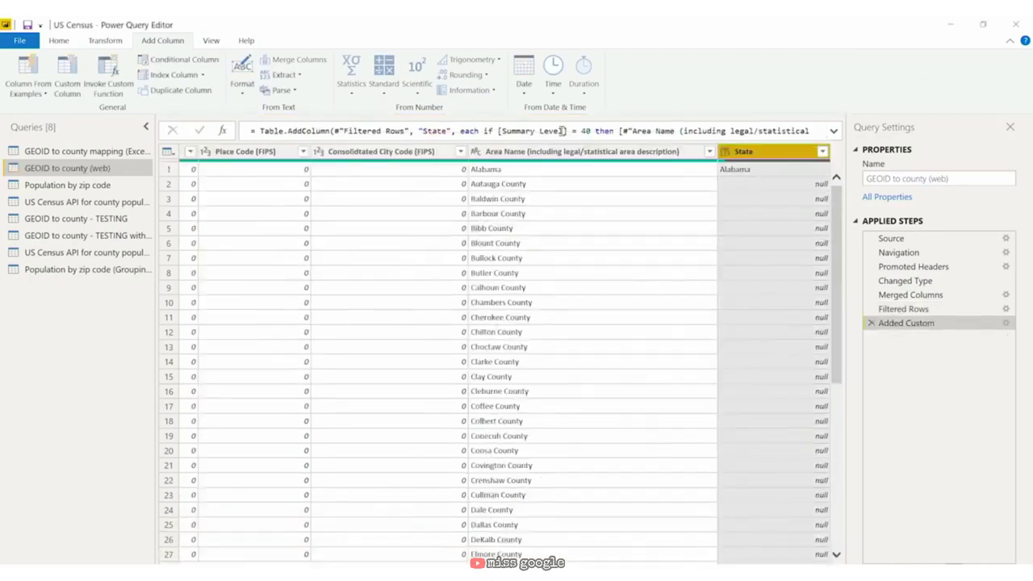
Step: Check the new State column values, then reopen the Added Custom step's settings
{"action": "left_click", "coordinate": [494, 171]}
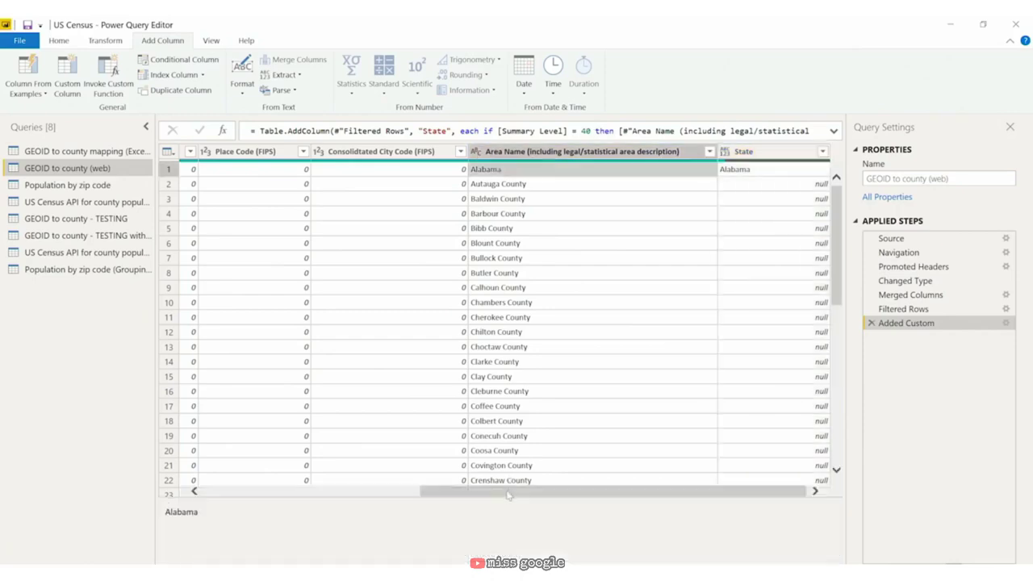
{"action": "left_click_drag", "start_coordinate": [509, 492], "coordinate": [290, 490]}
{"action": "left_click_drag", "start_coordinate": [401, 492], "coordinate": [617, 492]}
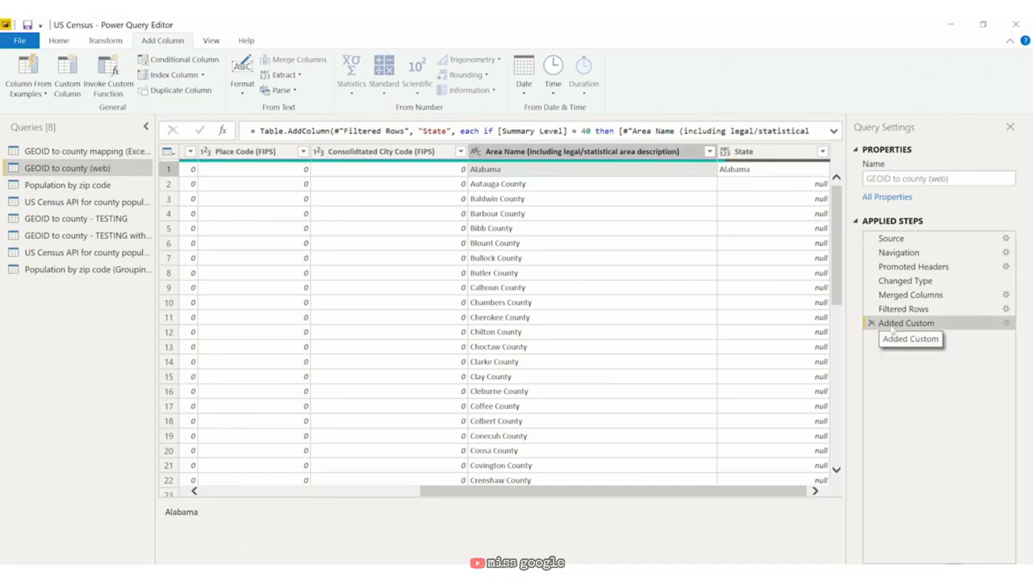
{"action": "double_click", "coordinate": [892, 328]}
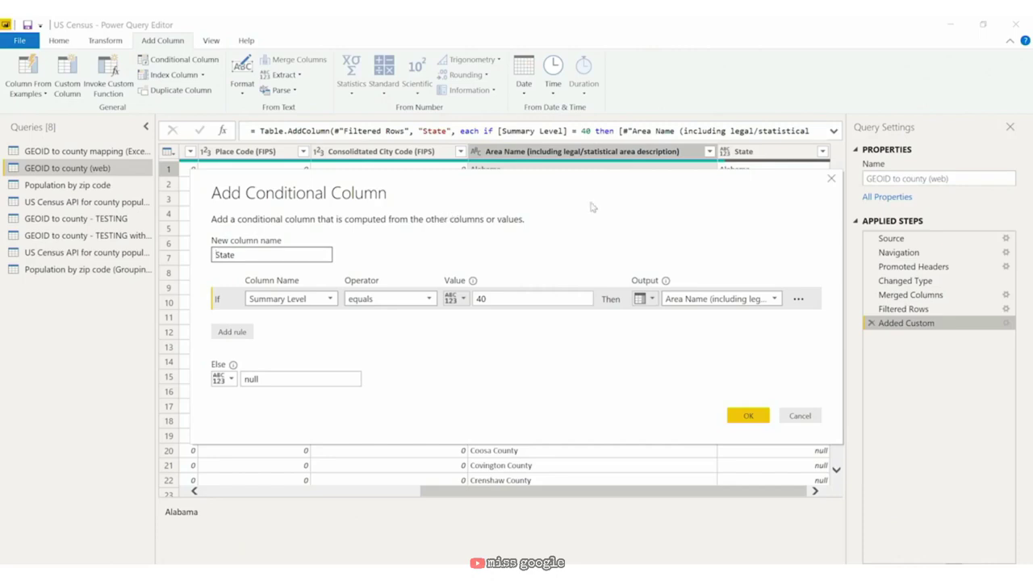
Step: Close the Add Conditional Column dialog without making changes
{"action": "left_click", "coordinate": [830, 178]}
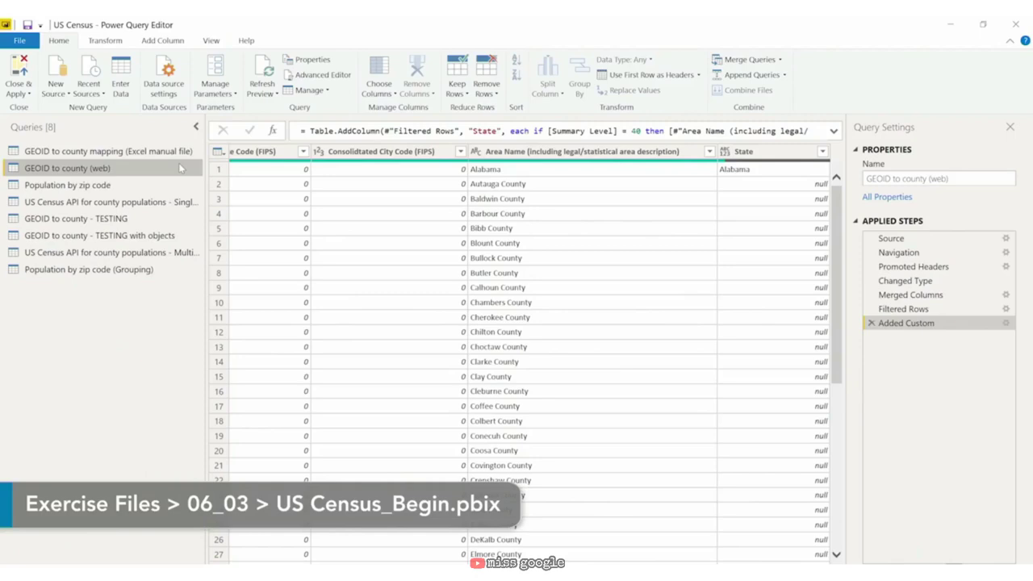
{"action": "left_click", "coordinate": [769, 155]}
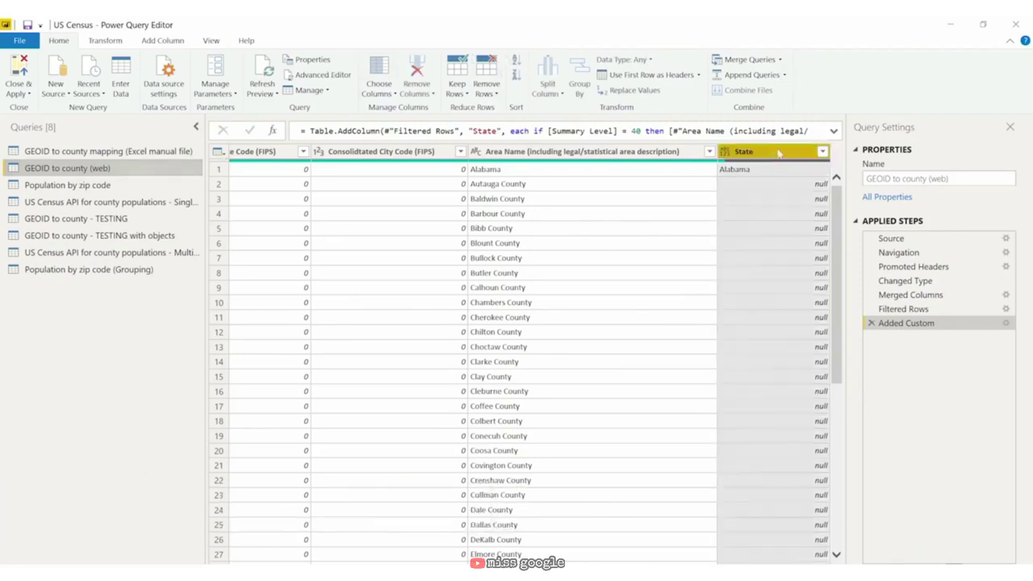
{"action": "left_click", "coordinate": [633, 151], "text": "ctrl"}
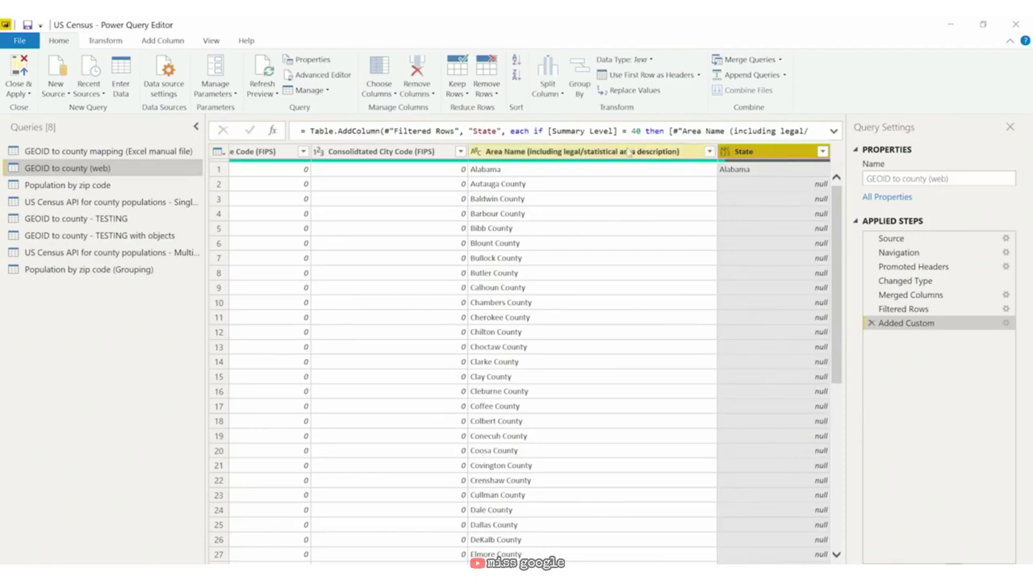
{"action": "left_click", "coordinate": [632, 170]}
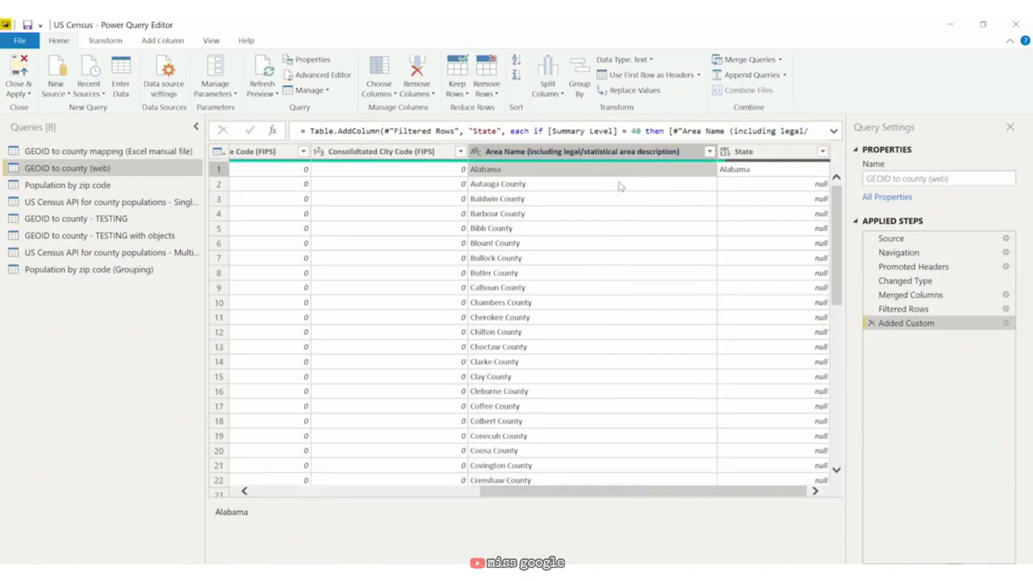
{"action": "scroll", "coordinate": [595, 347], "scroll_direction": "down", "scroll_amount": 4}
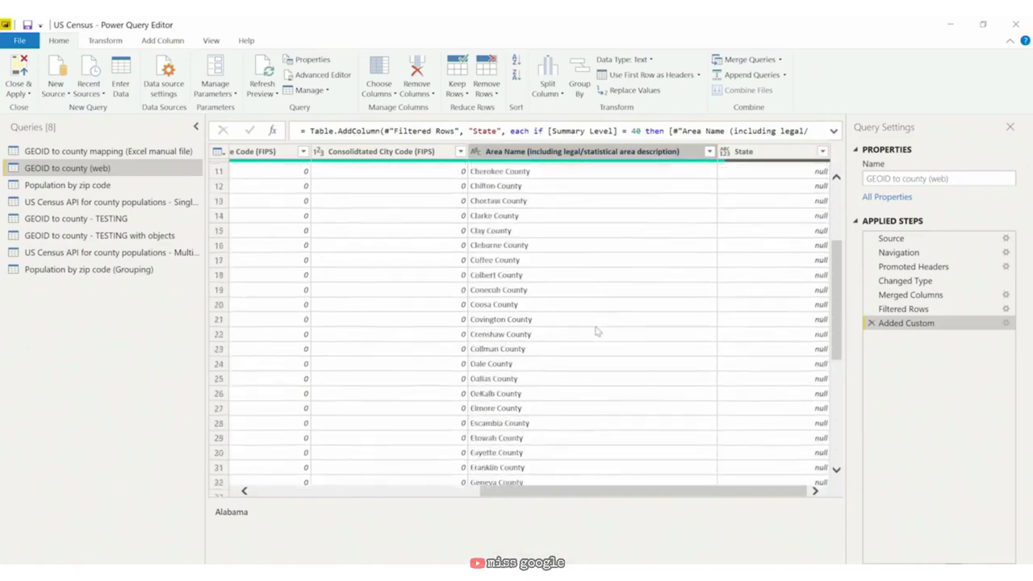
{"action": "scroll", "coordinate": [595, 331], "scroll_direction": "down", "scroll_amount": 6}
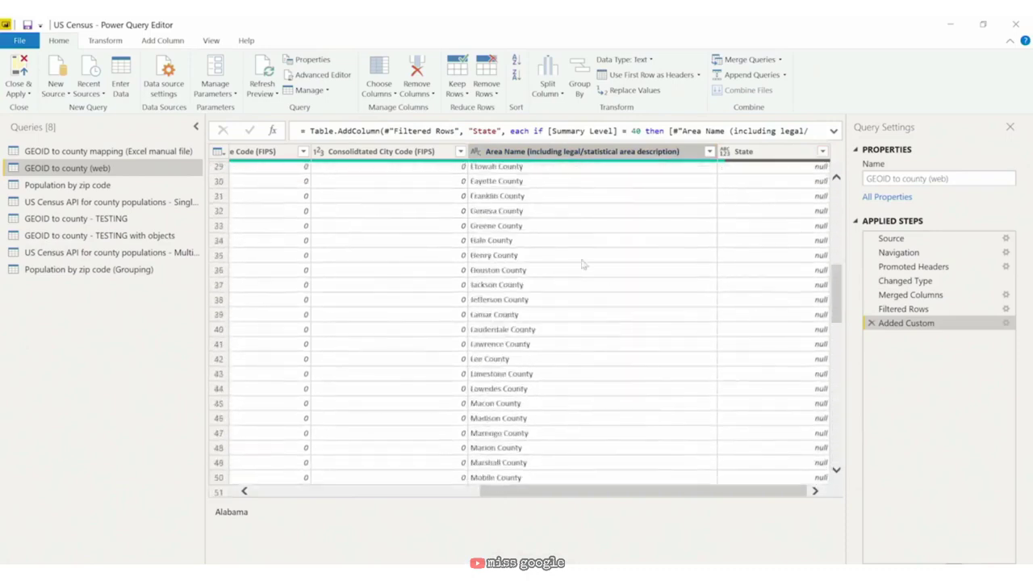
{"action": "scroll", "coordinate": [584, 263], "scroll_direction": "down", "scroll_amount": 3}
{"action": "scroll", "coordinate": [714, 311], "scroll_direction": "down", "scroll_amount": 1}
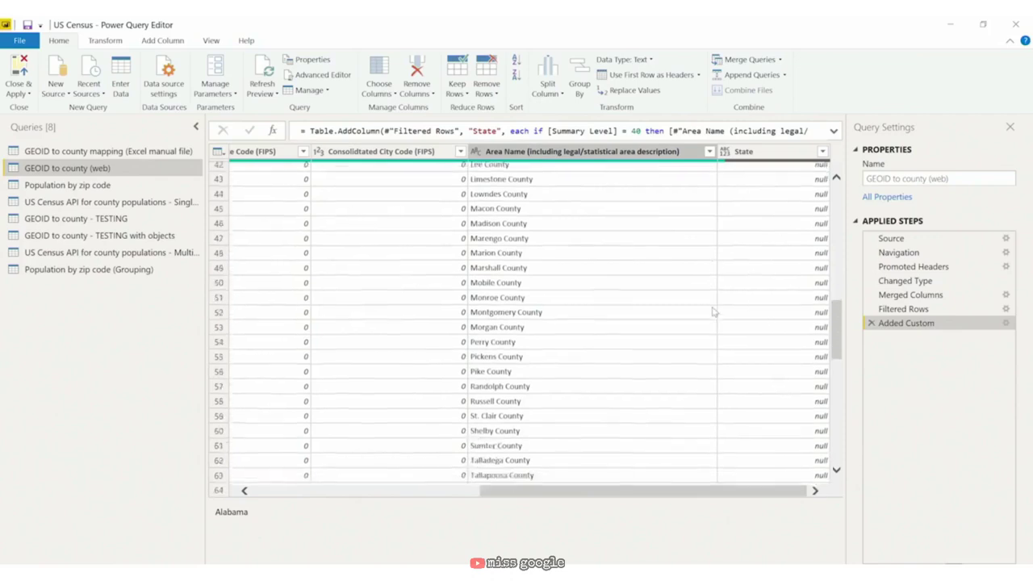
{"action": "scroll", "coordinate": [714, 311], "scroll_direction": "down", "scroll_amount": 3}
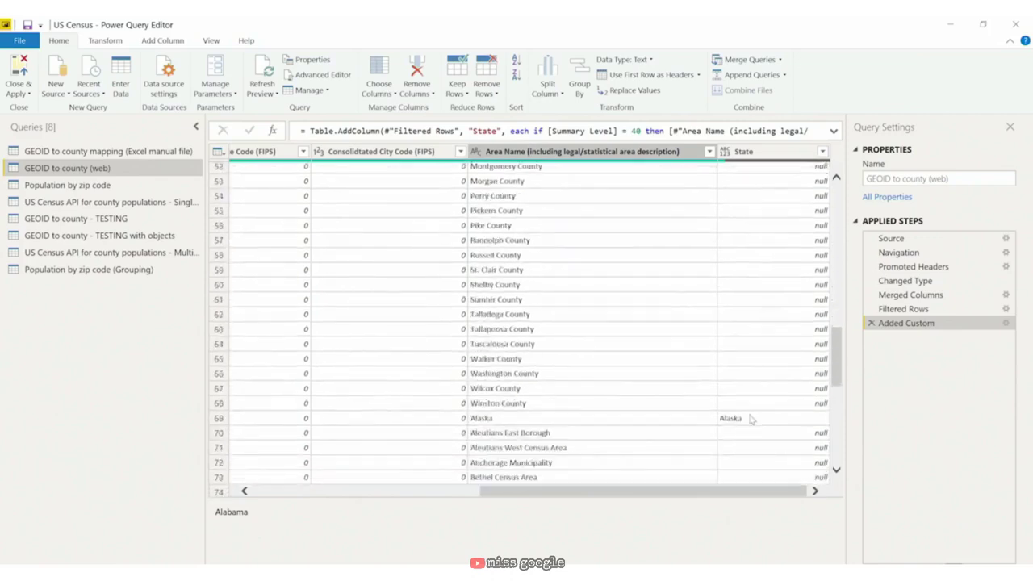
{"action": "left_click", "coordinate": [751, 418]}
{"action": "scroll", "coordinate": [739, 258], "scroll_direction": "up", "scroll_amount": 8}
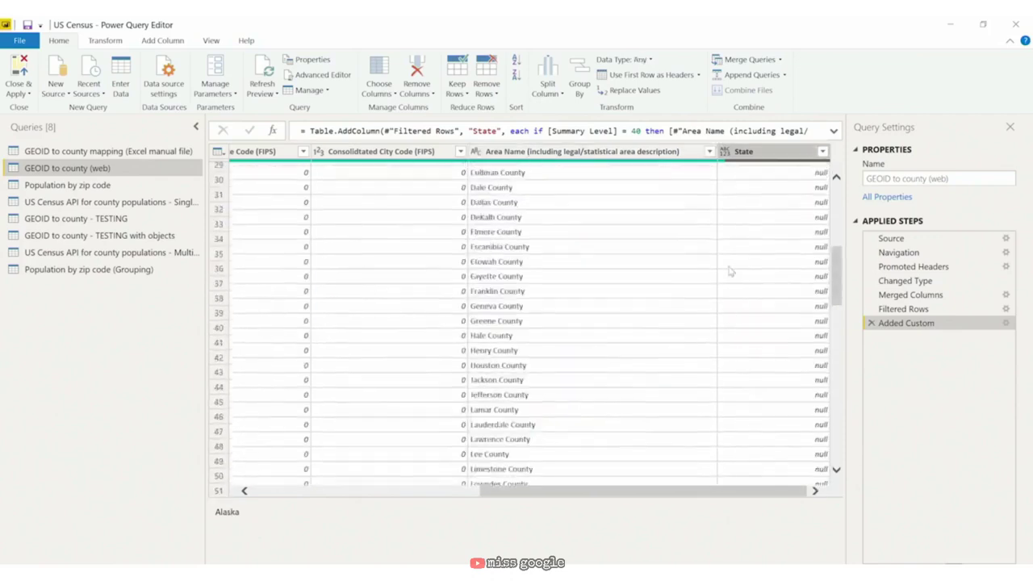
{"action": "scroll", "coordinate": [734, 266], "scroll_direction": "up", "scroll_amount": 9}
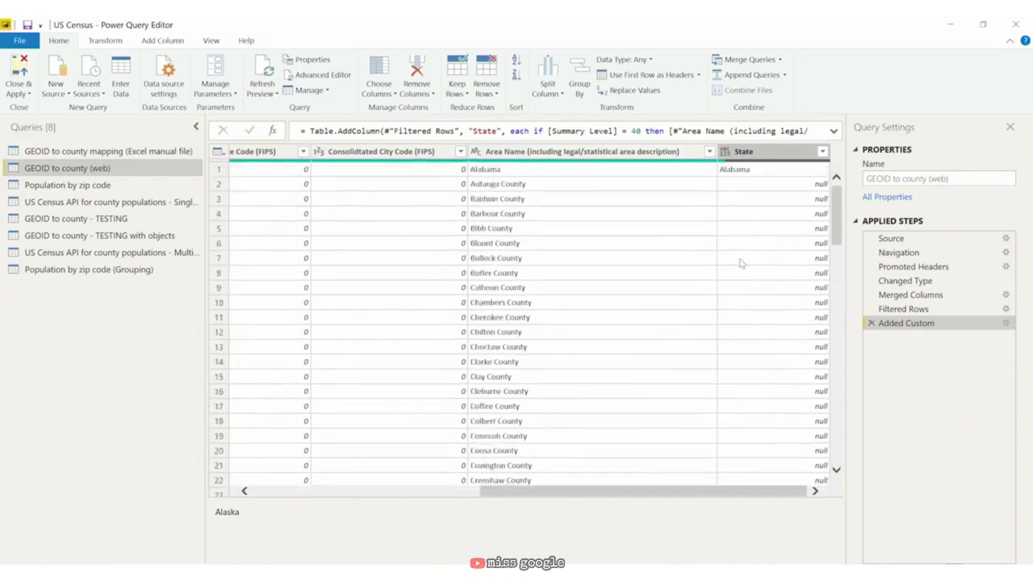
{"action": "left_click", "coordinate": [565, 186]}
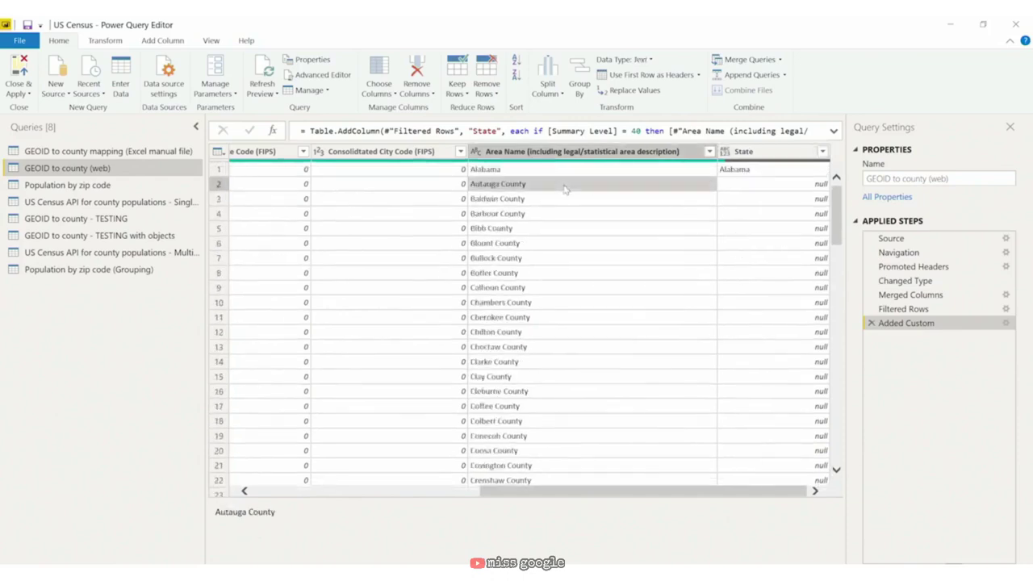
{"action": "left_click", "coordinate": [751, 189]}
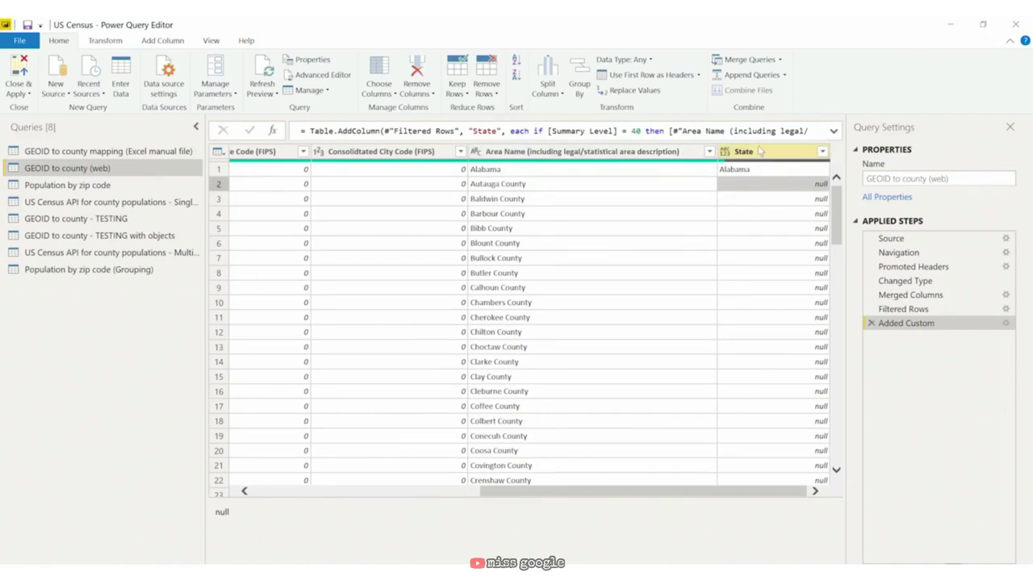
{"action": "left_click", "coordinate": [762, 149]}
{"action": "left_click", "coordinate": [772, 156]}
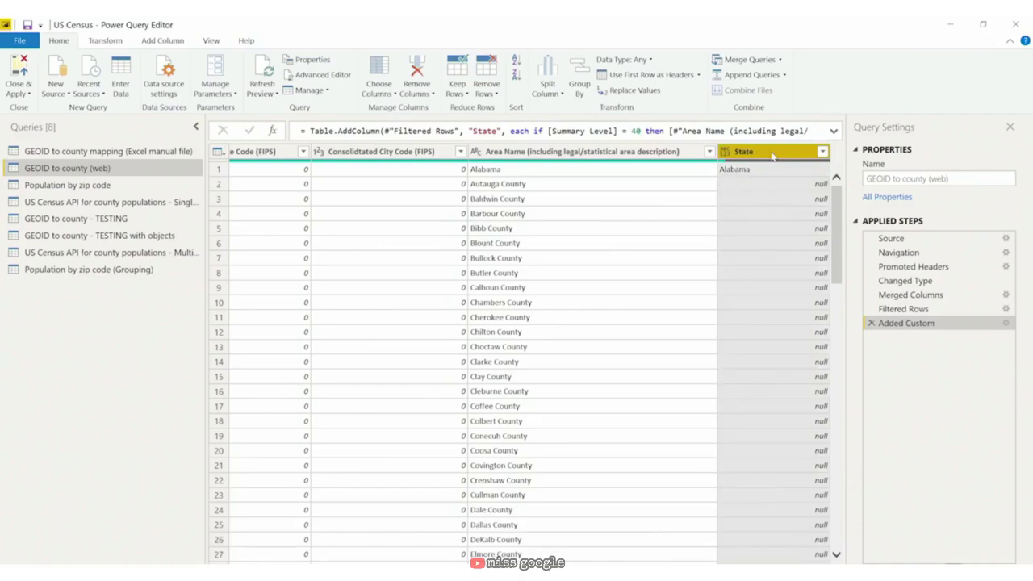
Step: Fill the State column down so each county row carries its state
{"action": "right_click", "coordinate": [771, 156]}
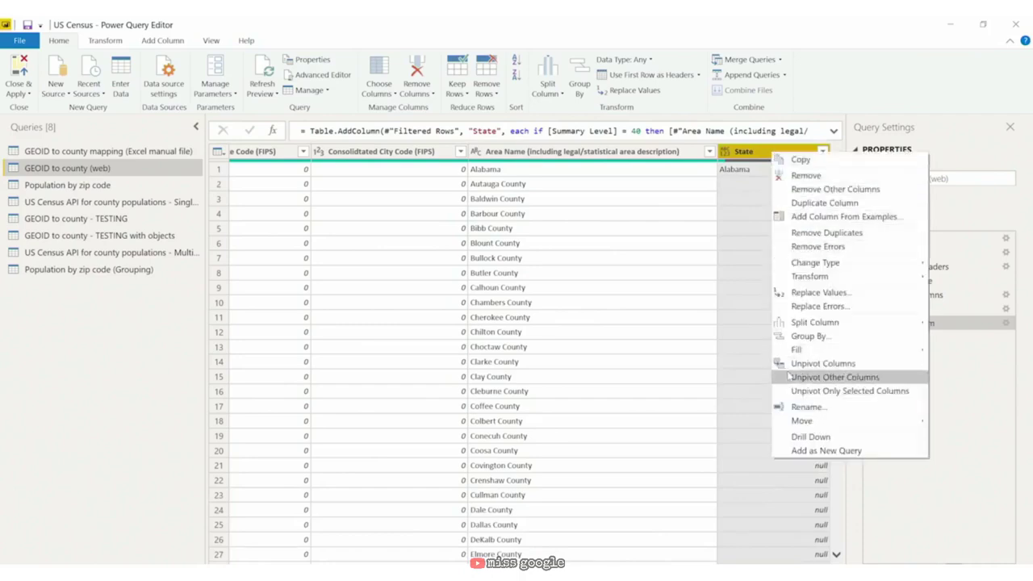
{"action": "mouse_move", "coordinate": [799, 351]}
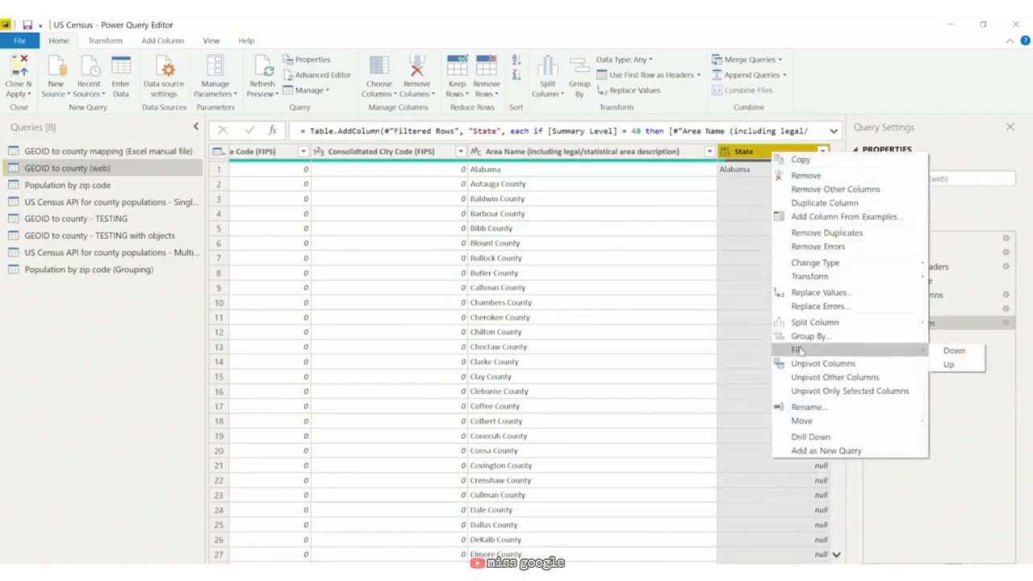
{"action": "left_click", "coordinate": [952, 351]}
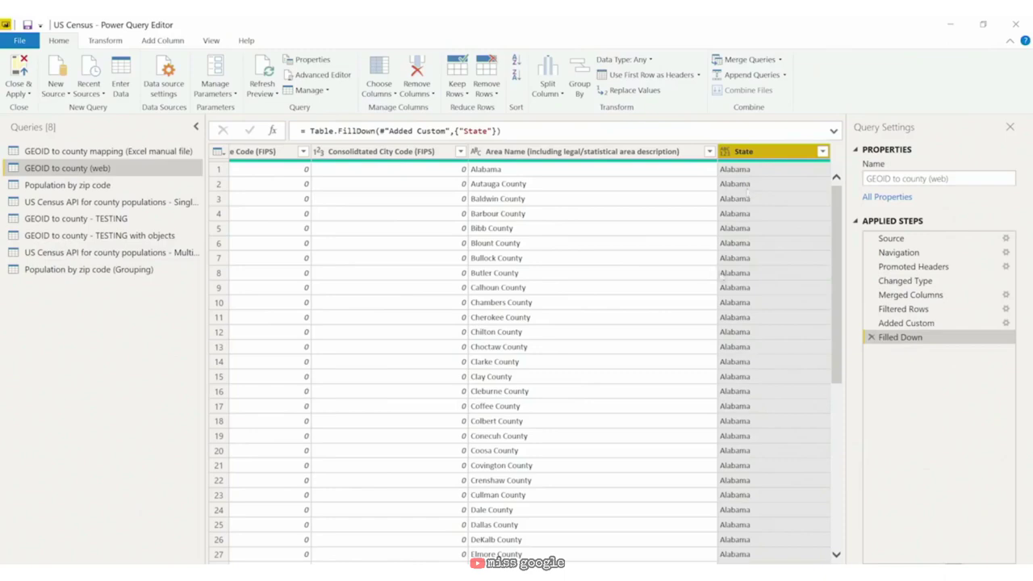
Step: Scroll through the table to check the filled State values against Area Name
{"action": "scroll", "coordinate": [737, 268], "scroll_direction": "down", "scroll_amount": 4}
{"action": "scroll", "coordinate": [736, 268], "scroll_direction": "down", "scroll_amount": 20}
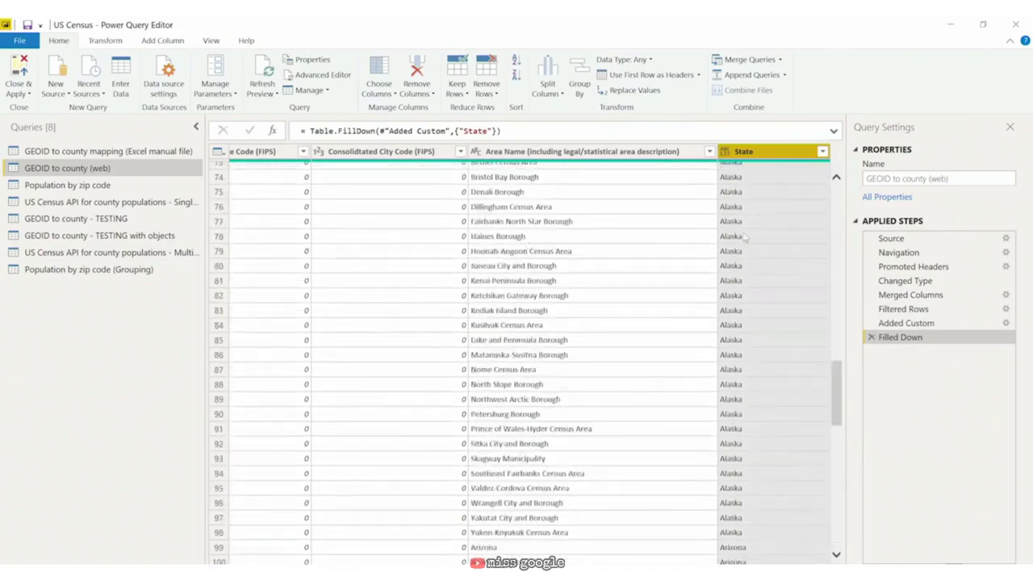
{"action": "scroll", "coordinate": [614, 269], "scroll_direction": "up", "scroll_amount": 15}
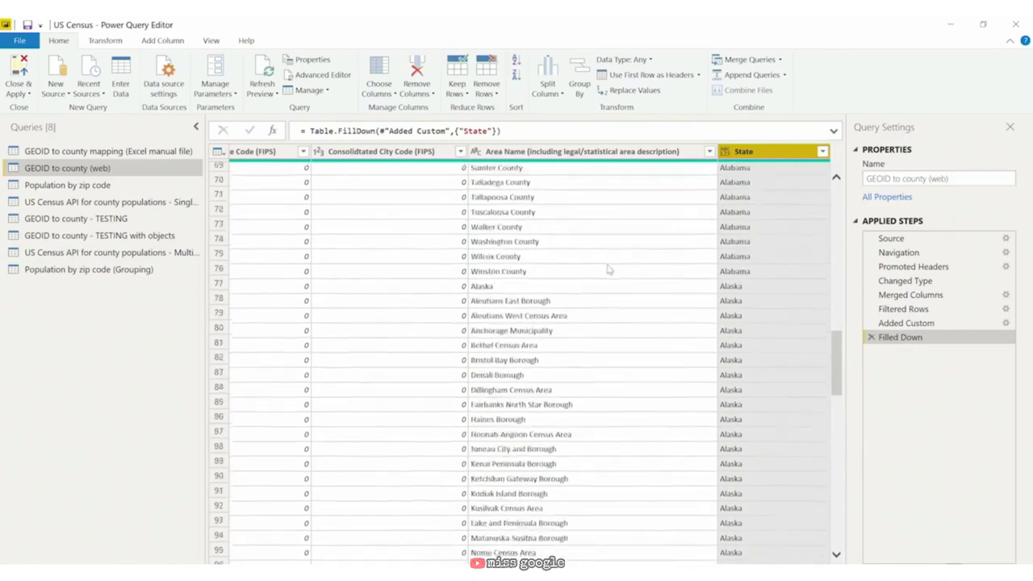
{"action": "scroll", "coordinate": [644, 272], "scroll_direction": "up", "scroll_amount": 9}
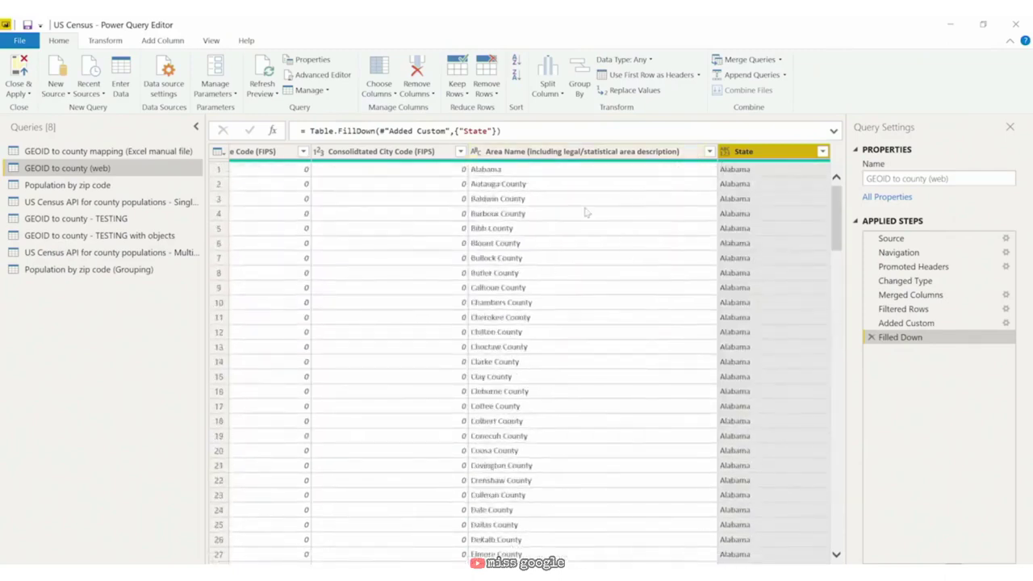
{"action": "left_click", "coordinate": [622, 173]}
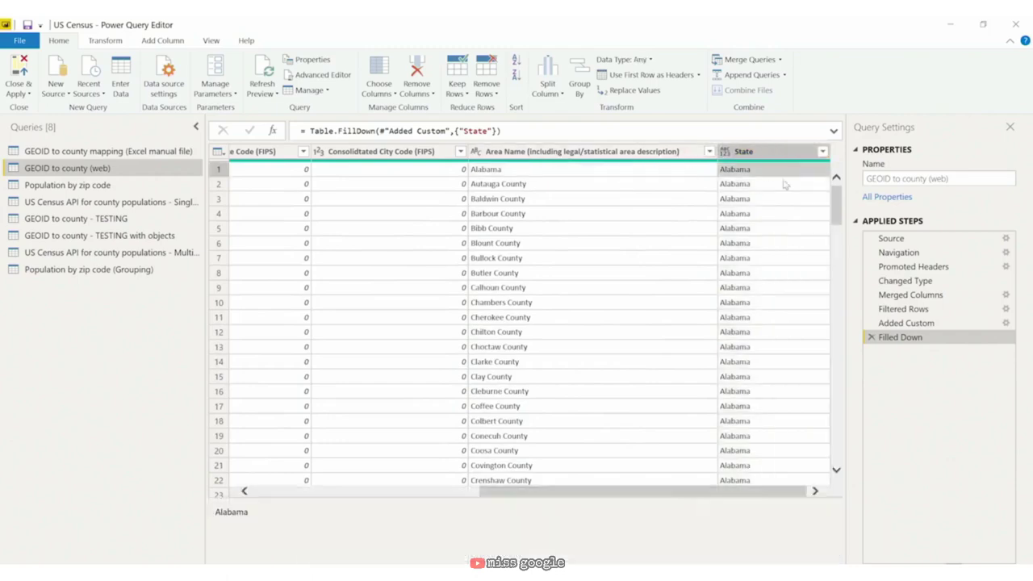
{"action": "key", "text": "ctrl+space"}
{"action": "left_click", "coordinate": [569, 169]}
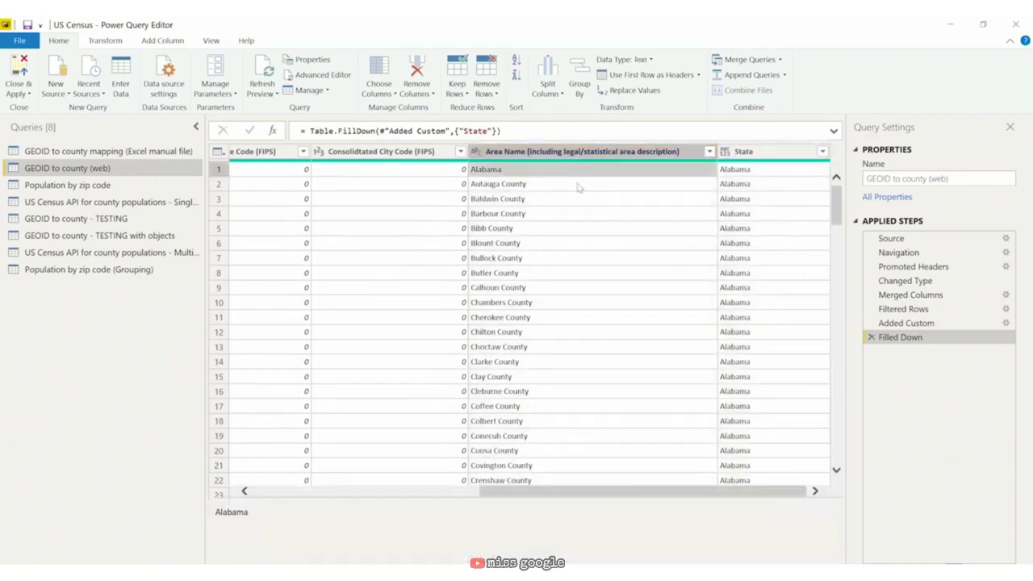
{"action": "left_click_drag", "start_coordinate": [634, 491], "coordinate": [342, 491]}
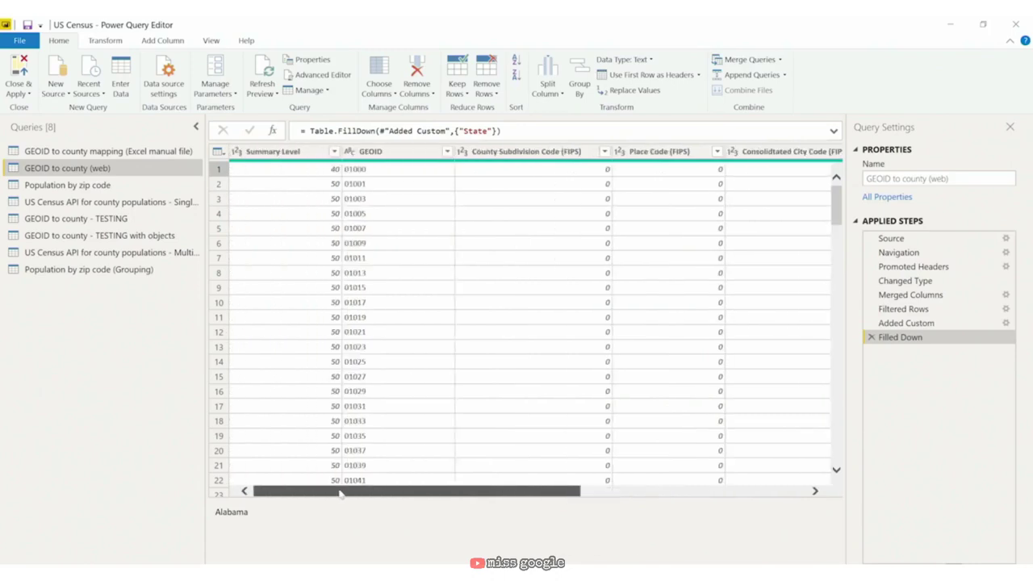
Step: Filter Summary Level to exclude 40, keeping only Summary Level 50 rows
{"action": "left_click", "coordinate": [334, 152]}
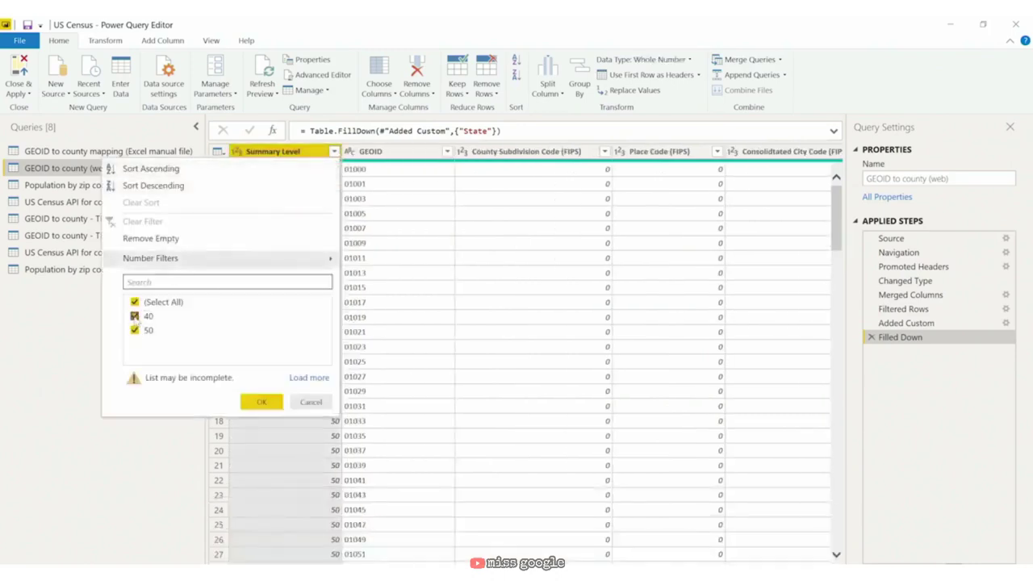
{"action": "left_click", "coordinate": [134, 315]}
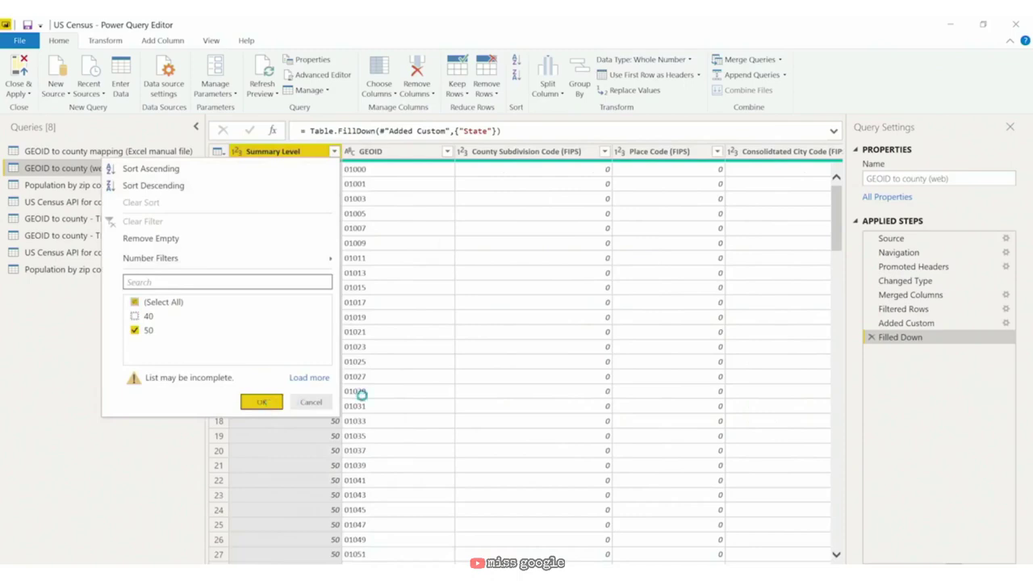
{"action": "left_click", "coordinate": [262, 402]}
Step: Rename the Area Name column to County
{"action": "scroll", "coordinate": [637, 234], "scroll_direction": "right", "scroll_amount": 5}
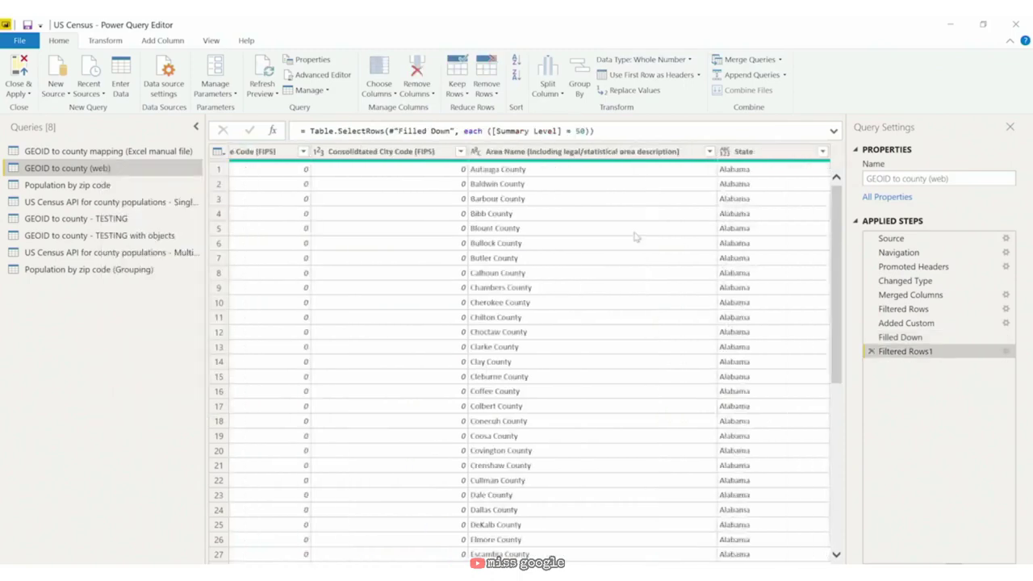
{"action": "left_click", "coordinate": [602, 152]}
{"action": "double_click", "coordinate": [602, 152]}
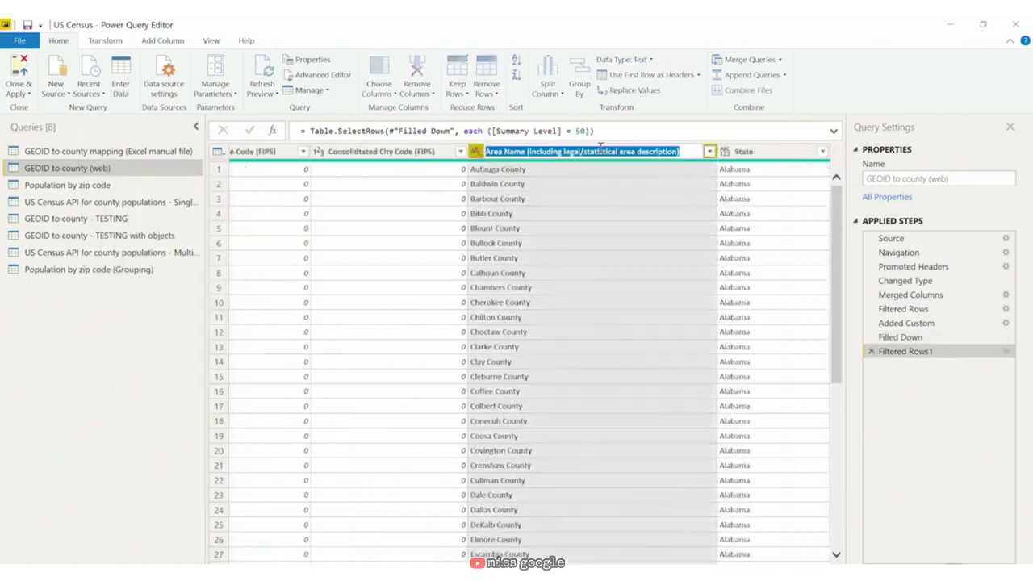
{"action": "type", "text": "County"}
{"action": "key", "text": "Return"}
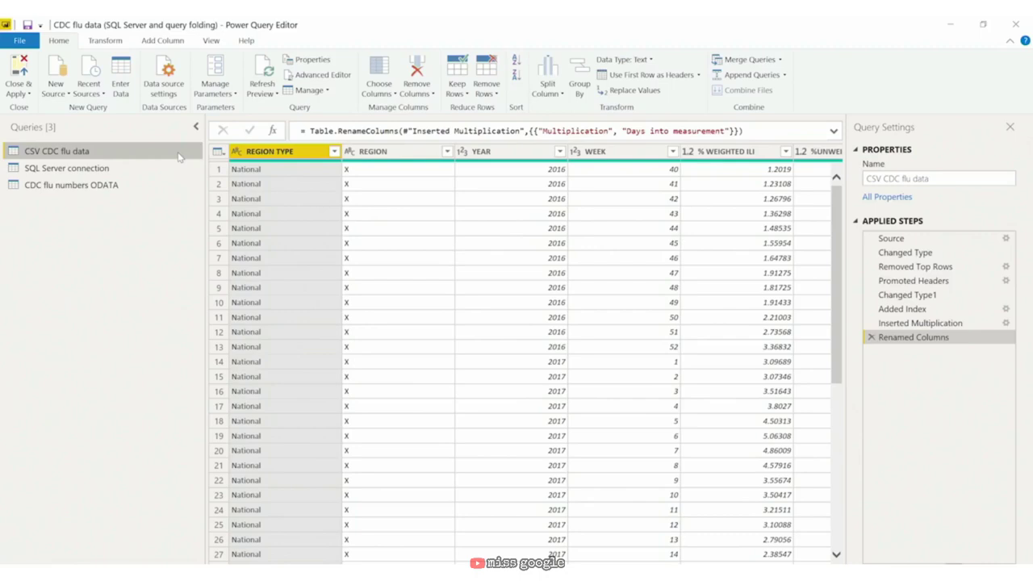
Step: Change the YEAR column's type to Date and compare it with the previous step
{"action": "left_click", "coordinate": [523, 150]}
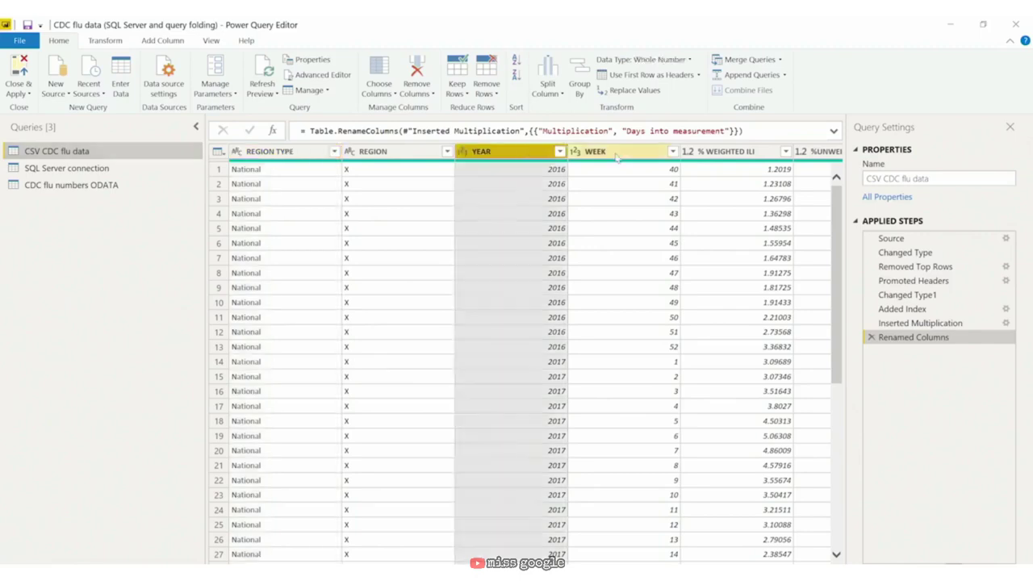
{"action": "left_click", "coordinate": [627, 157]}
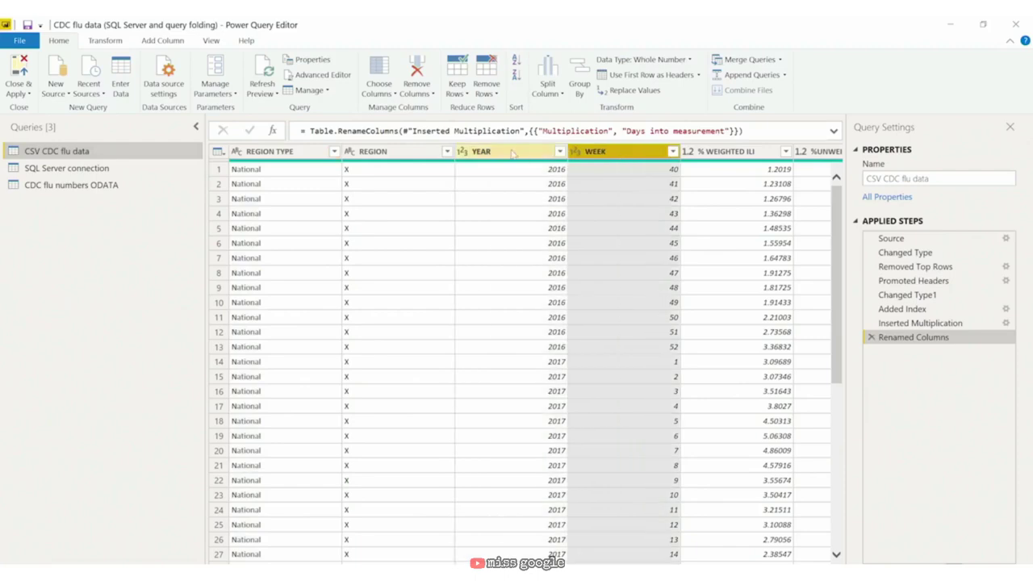
{"action": "left_click", "coordinate": [463, 155]}
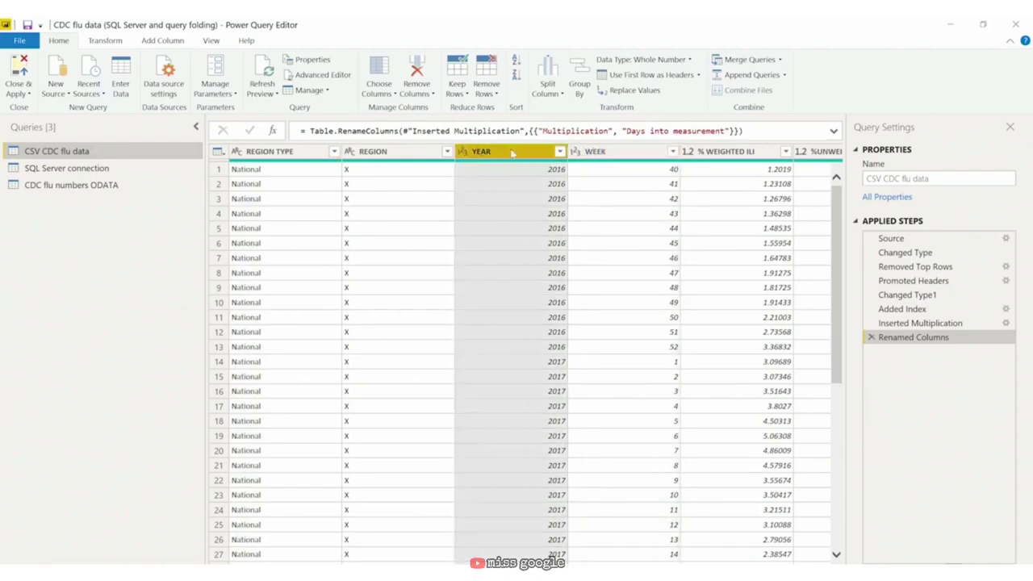
{"action": "left_click", "coordinate": [462, 153]}
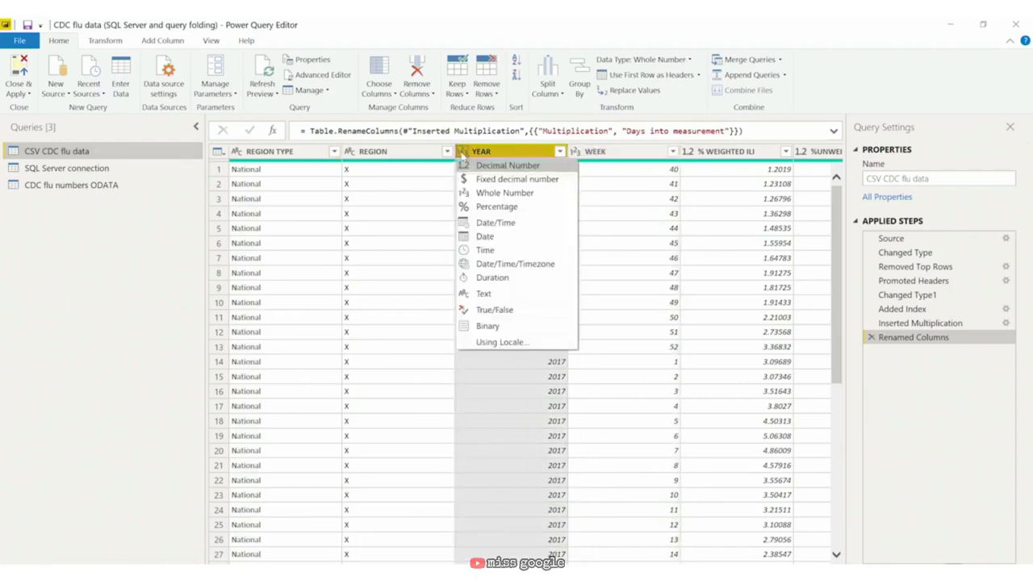
{"action": "left_click", "coordinate": [507, 239]}
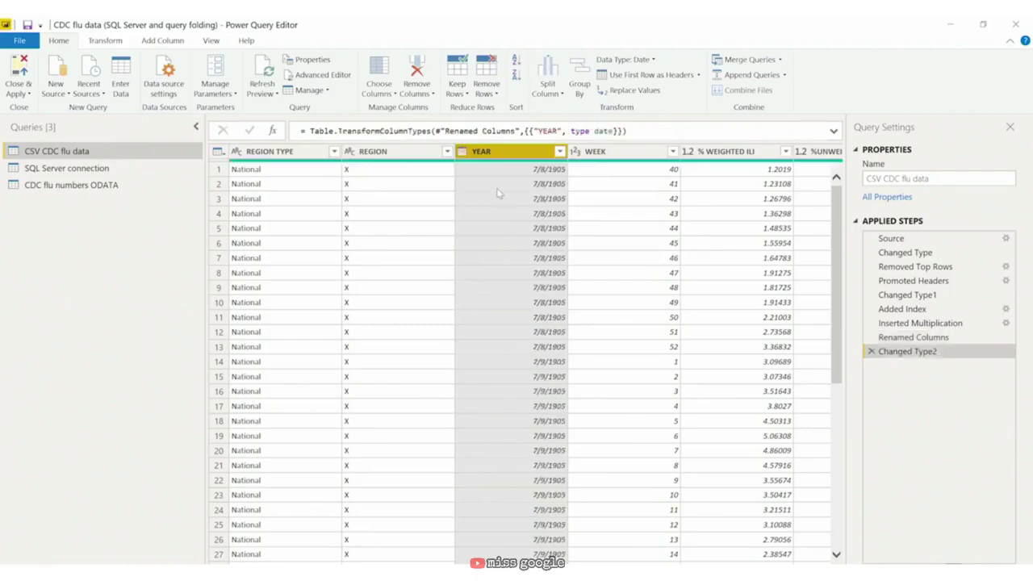
{"action": "left_click", "coordinate": [912, 338]}
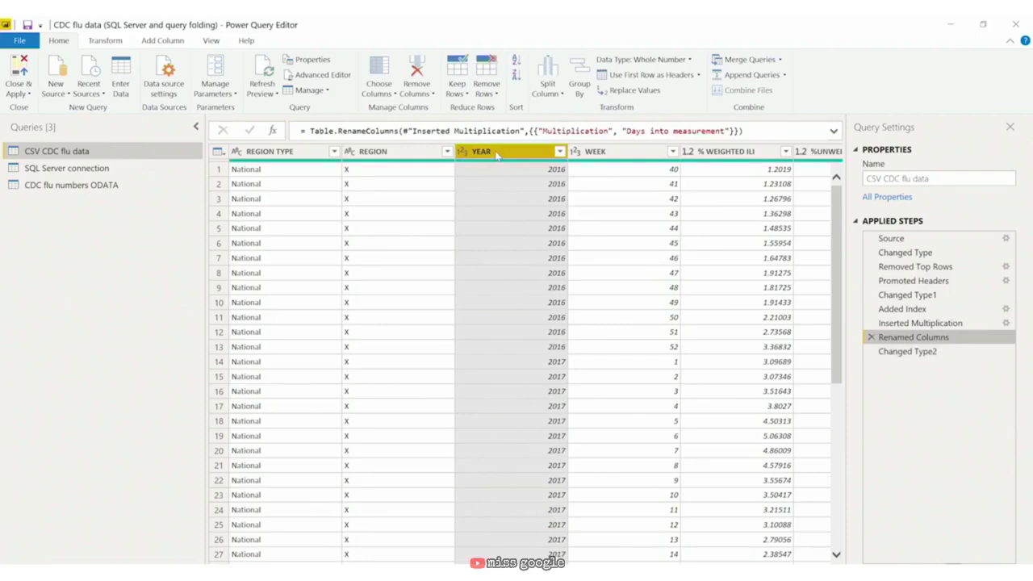
{"action": "left_click", "coordinate": [928, 352]}
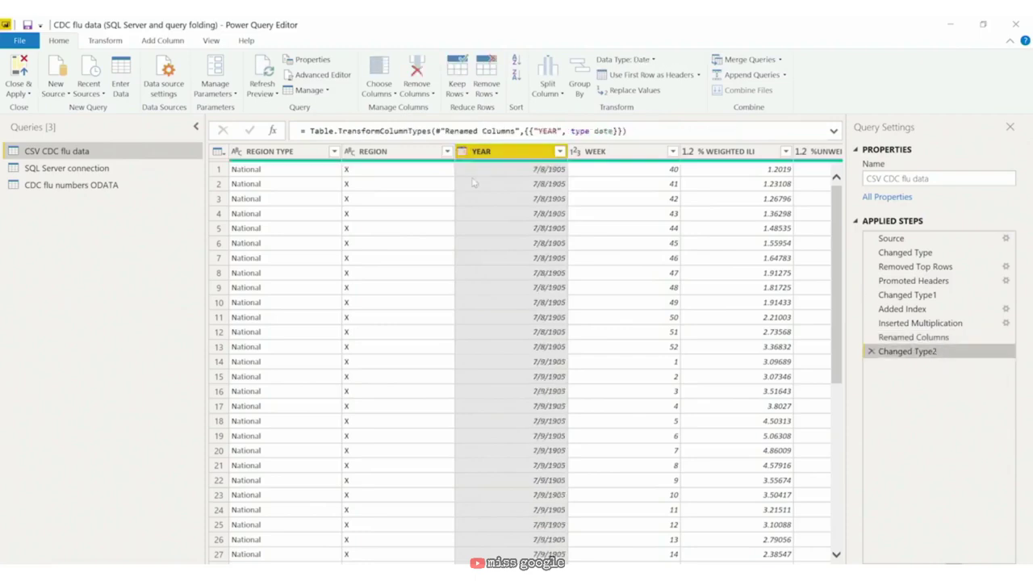
{"action": "mouse_move", "coordinate": [469, 165]}
Step: Delete Changed Type2 and set YEAR to Date within Changed Type1, replacing its existing type
{"action": "left_click", "coordinate": [871, 352]}
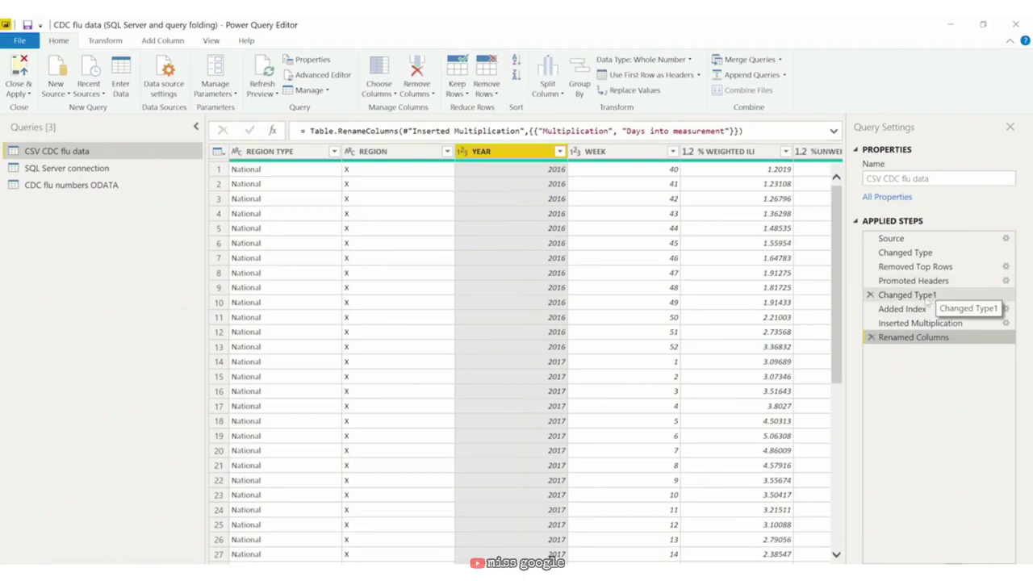
{"action": "left_click", "coordinate": [929, 295]}
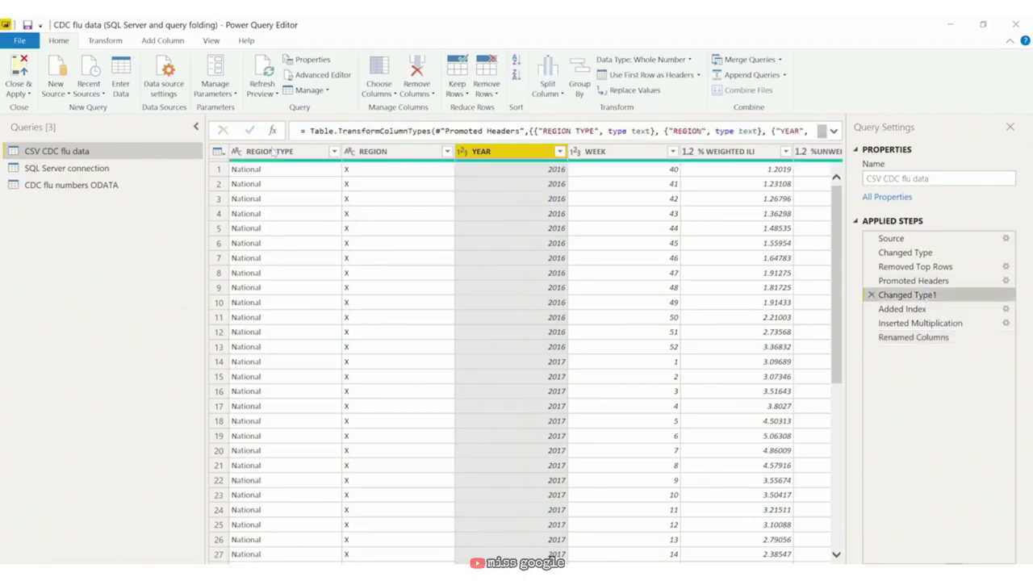
{"action": "left_click", "coordinate": [465, 154]}
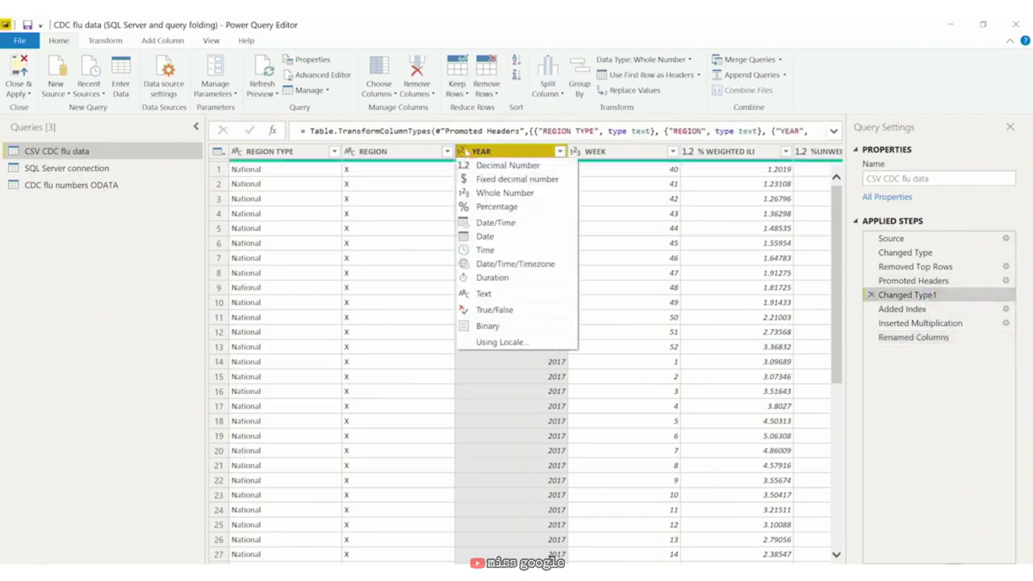
{"action": "left_click", "coordinate": [499, 239]}
{"action": "left_click", "coordinate": [582, 343]}
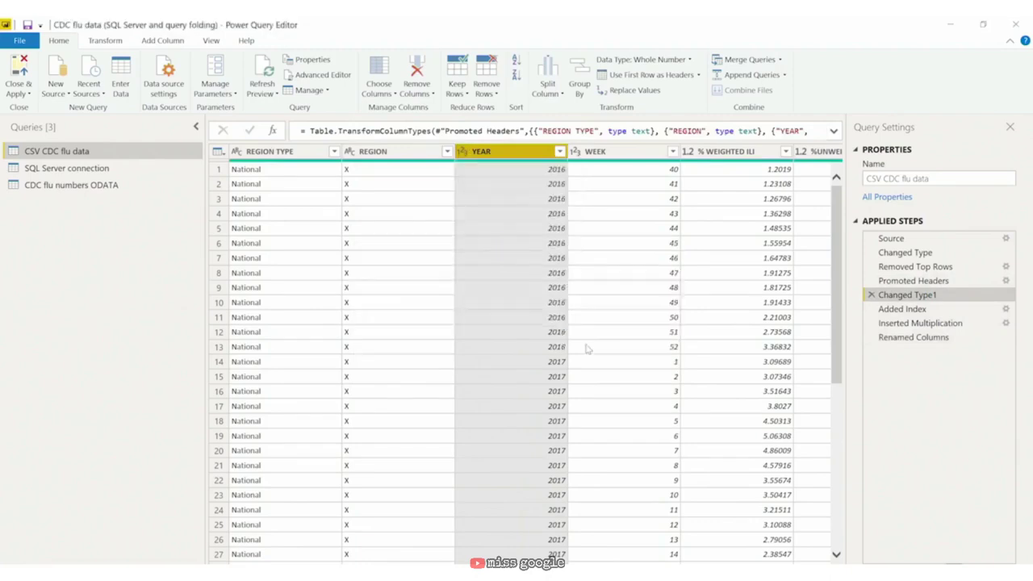
{"action": "left_click", "coordinate": [524, 349]}
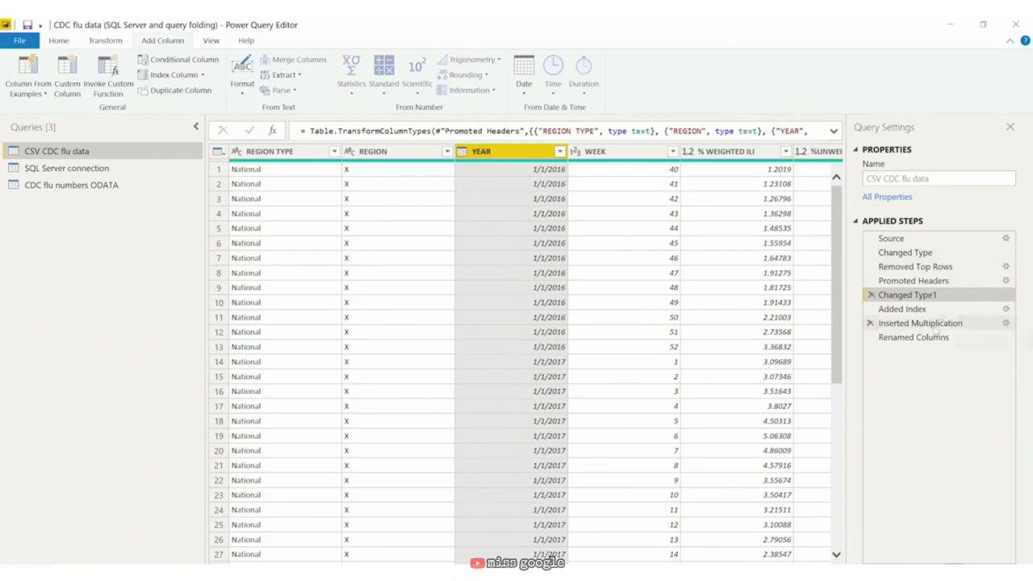
{"action": "left_click", "coordinate": [920, 341]}
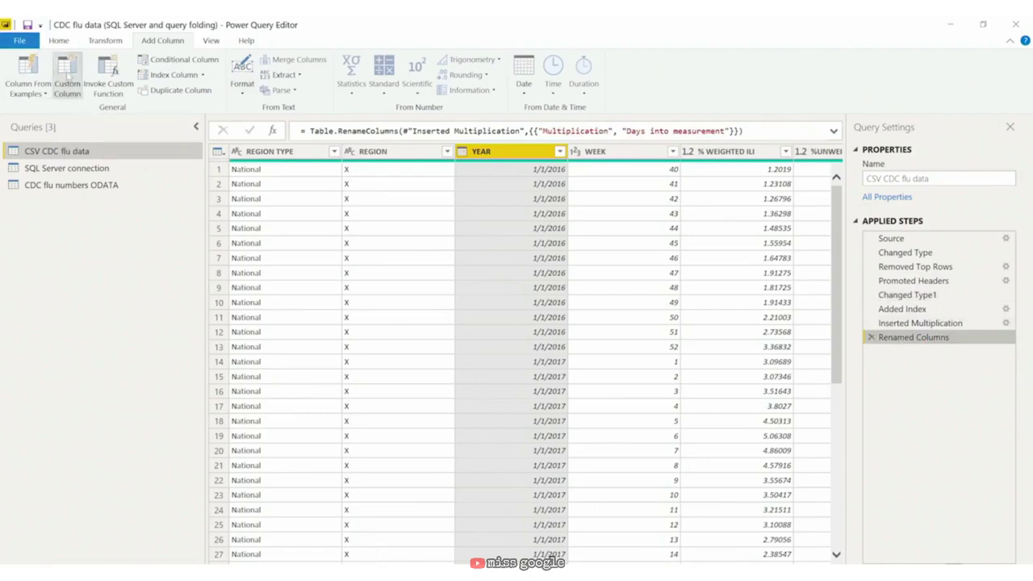
Step: Add a custom column named Dates with the formula Date.AddWeeks([YEAR],[WEEK])
{"action": "left_click", "coordinate": [68, 75]}
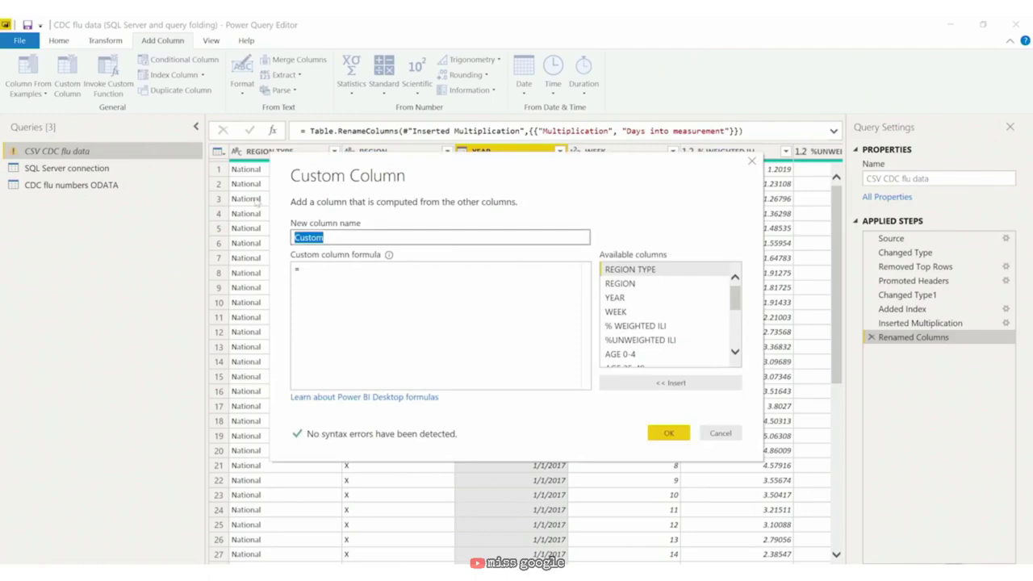
{"action": "type", "text": "Dates"}
{"action": "key", "text": "Tab"}
{"action": "type", "text": "Date"}
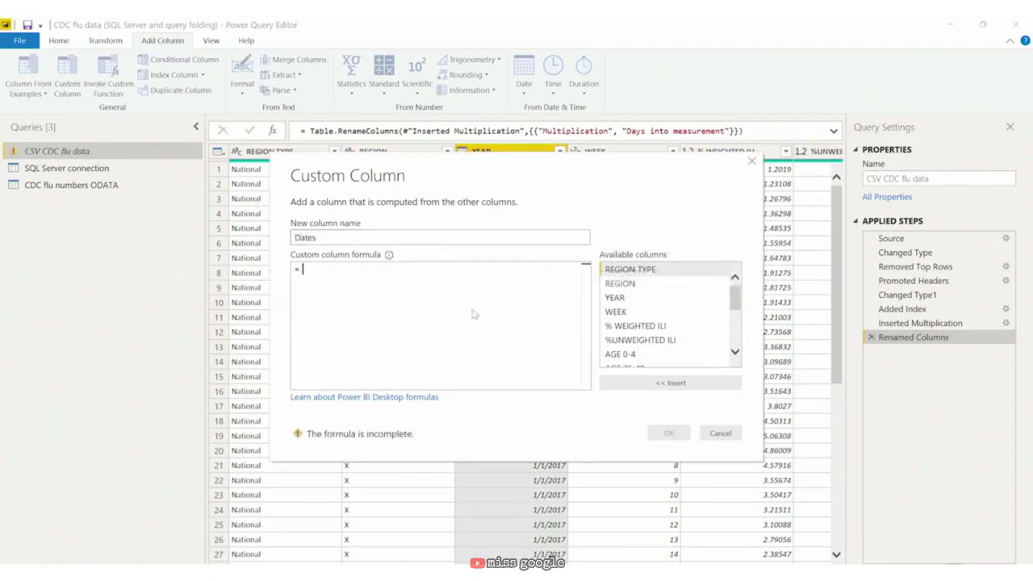
{"action": "type", "text": ".Add"}
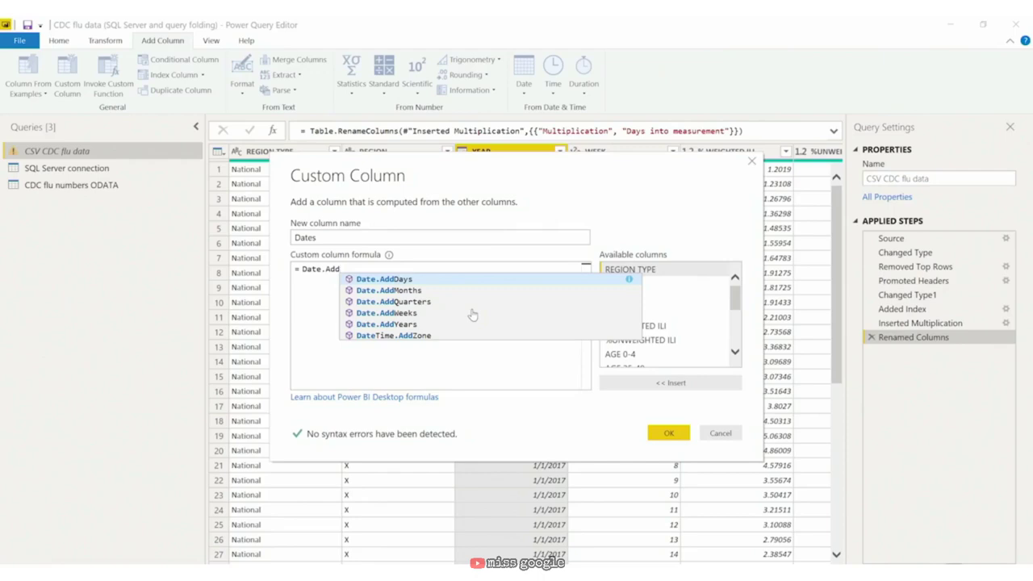
{"action": "left_click", "coordinate": [473, 312]}
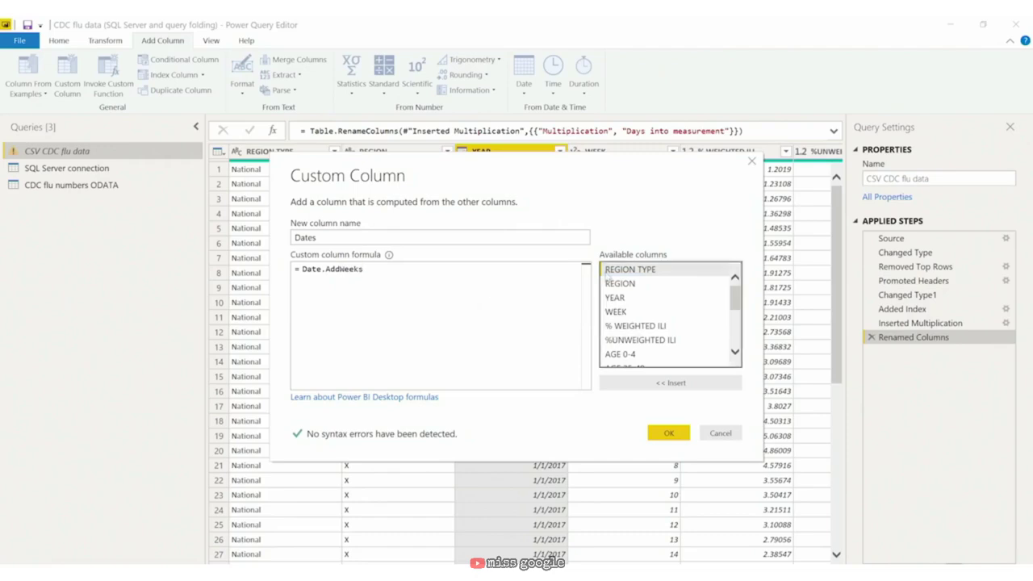
{"action": "left_click_drag", "start_coordinate": [574, 162], "coordinate": [567, 209]}
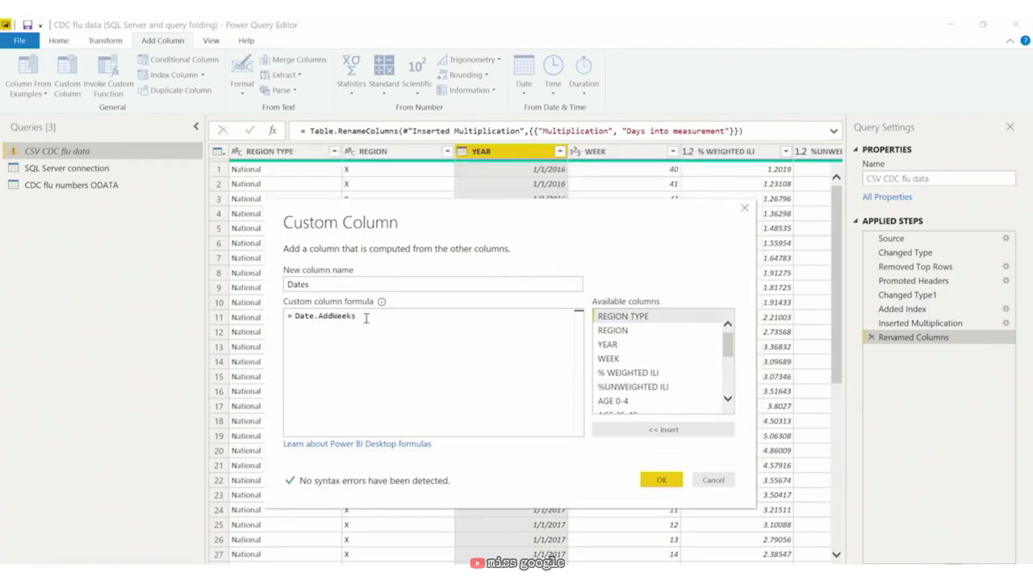
{"action": "type", "text": "("}
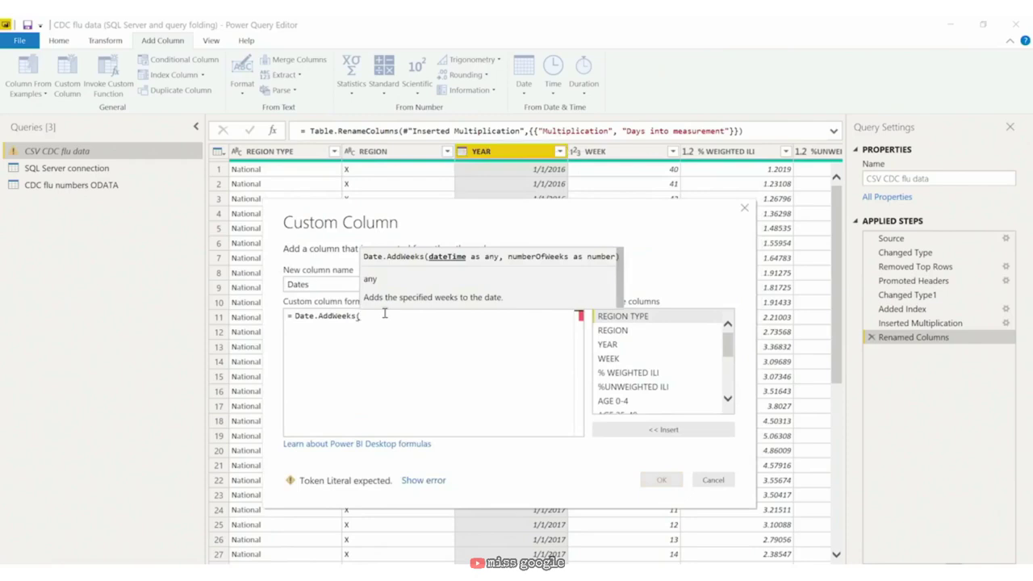
{"action": "double_click", "coordinate": [656, 347]}
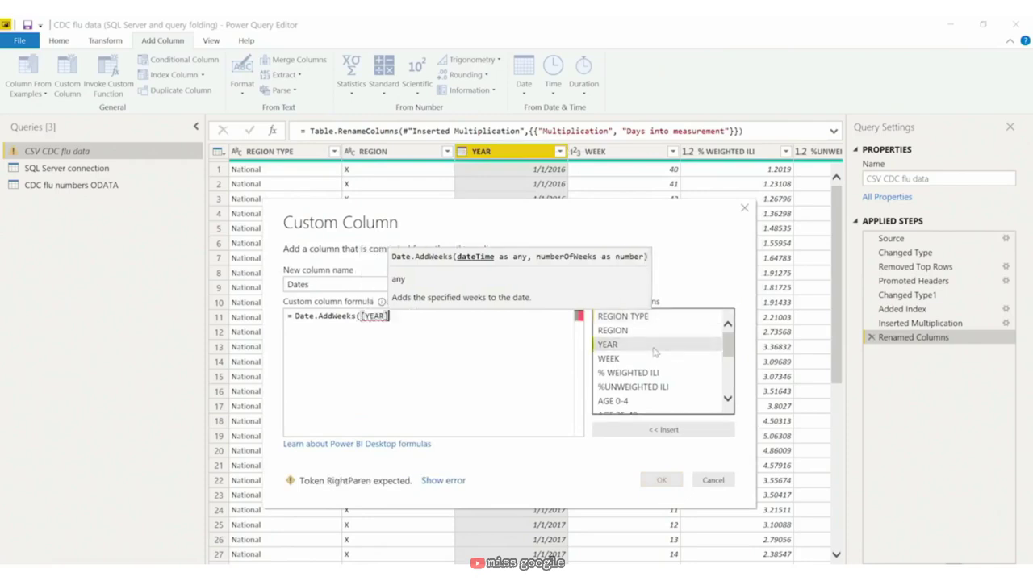
{"action": "type", "text": ","}
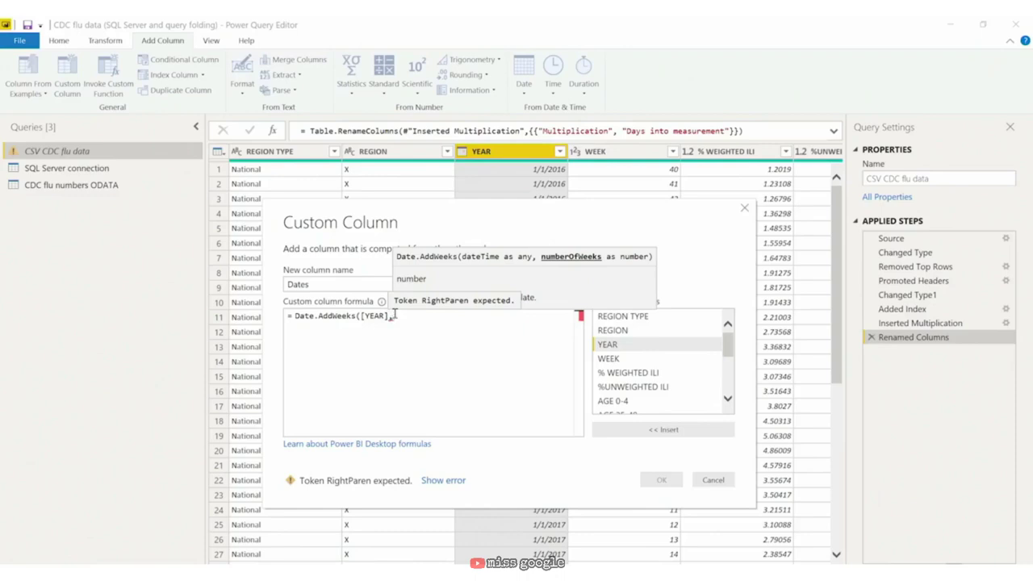
{"action": "type", "text": "Week"}
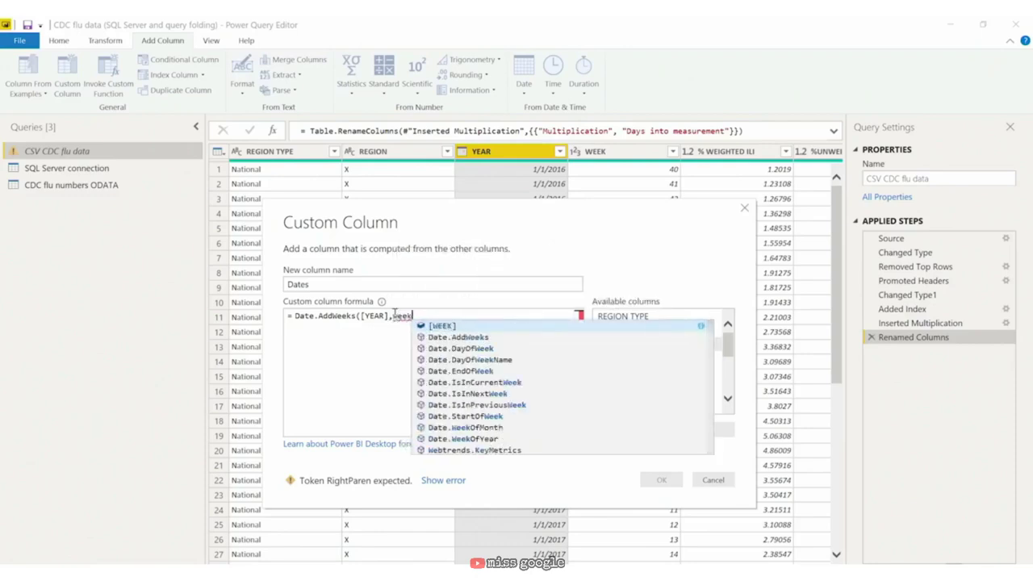
{"action": "key", "text": "Tab"}
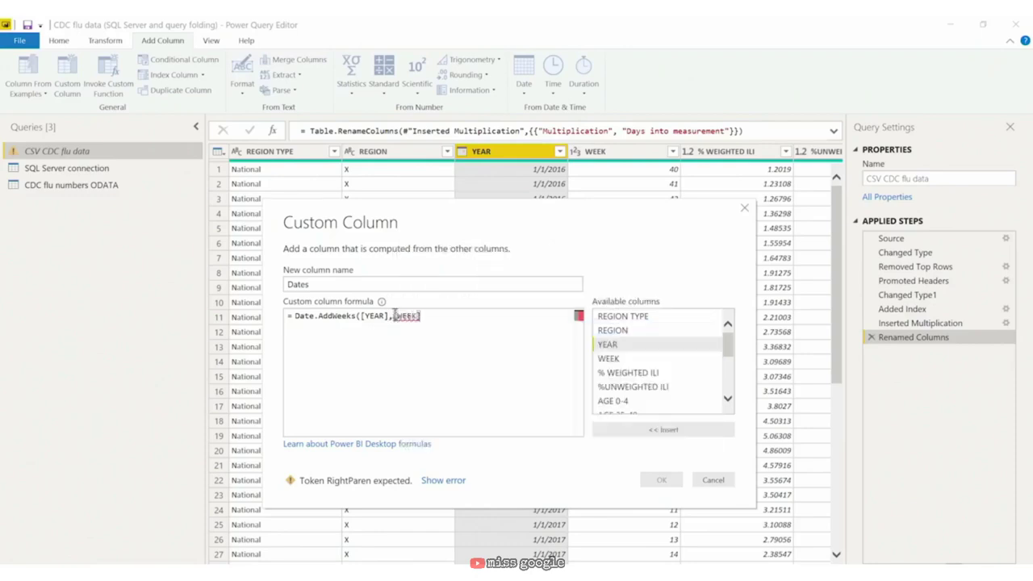
{"action": "type", "text": ")"}
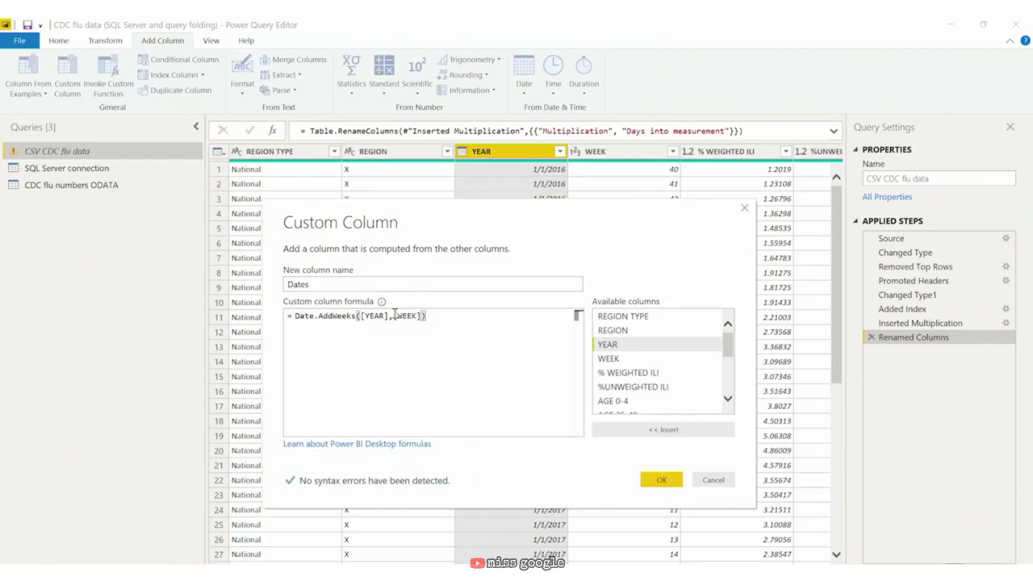
{"action": "left_click", "coordinate": [665, 486]}
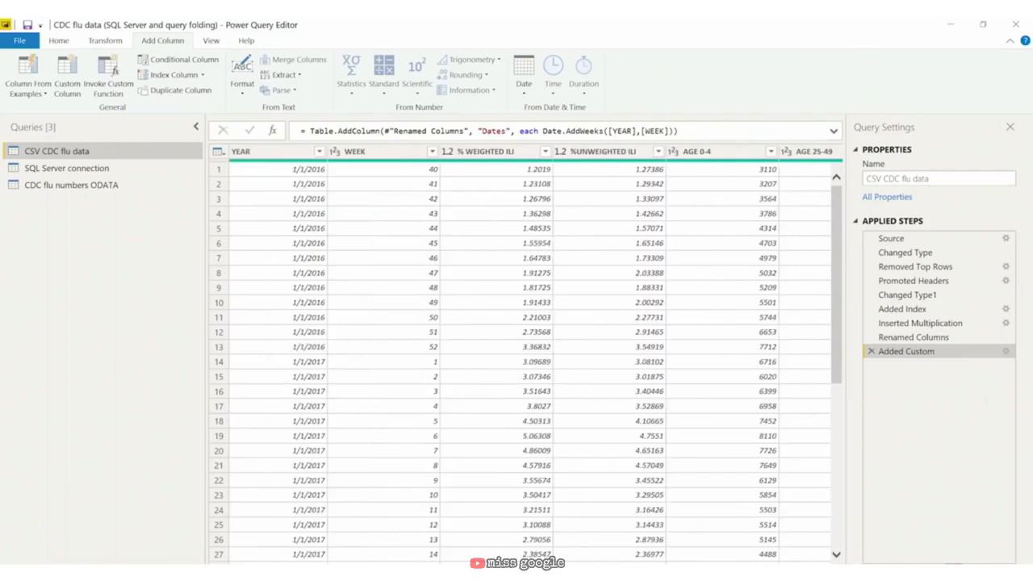
Step: Apply a filter on the WEEK column, then delete the resulting Filtered Rows step
{"action": "left_click", "coordinate": [432, 151]}
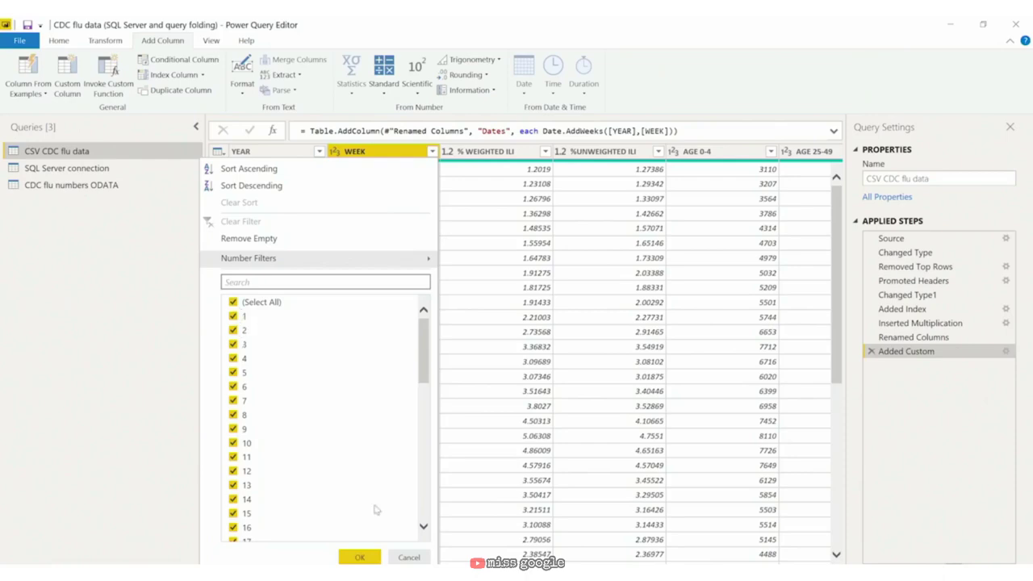
{"action": "left_click", "coordinate": [359, 557]}
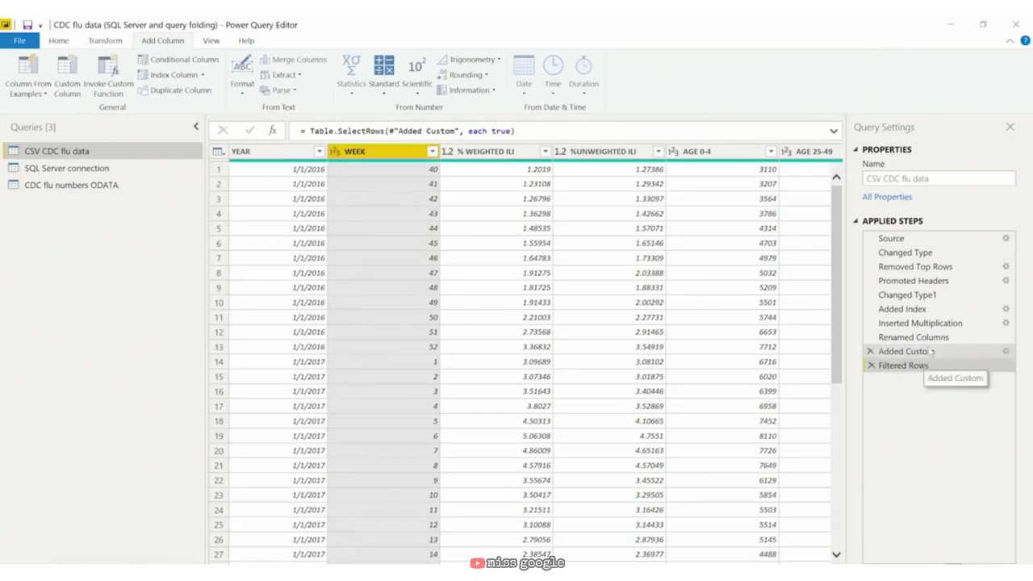
{"action": "left_click", "coordinate": [872, 366]}
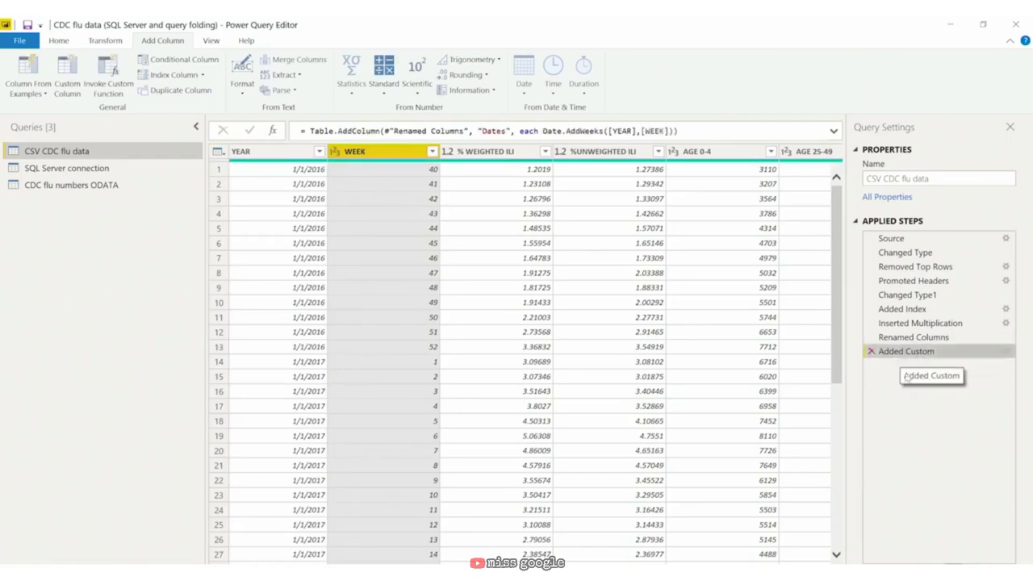
Step: Change the Dates formula to Date.AddWeeks([YEAR],[WEEK]-1)
{"action": "double_click", "coordinate": [920, 355]}
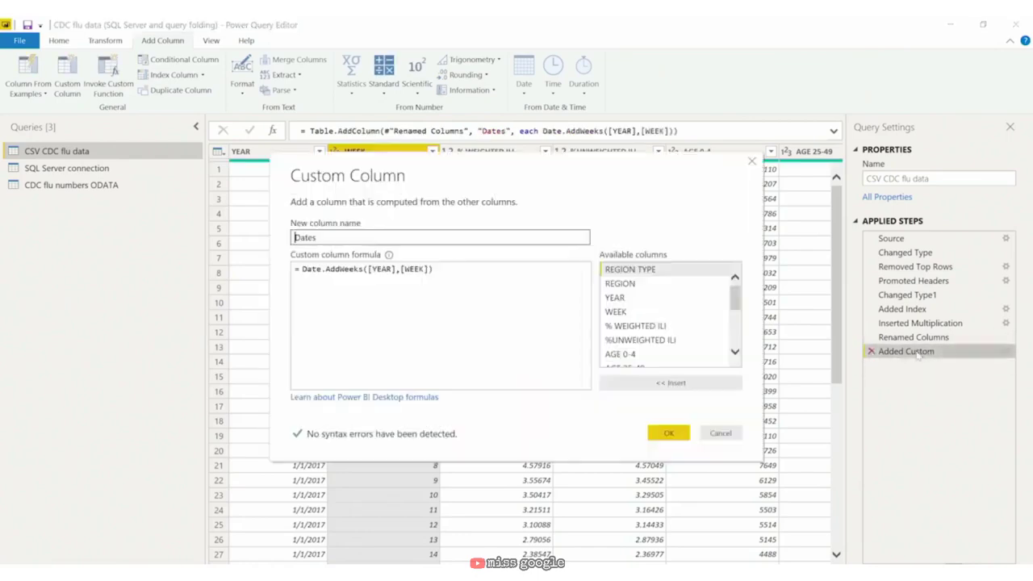
{"action": "left_click", "coordinate": [430, 268]}
{"action": "type", "text": "-1"}
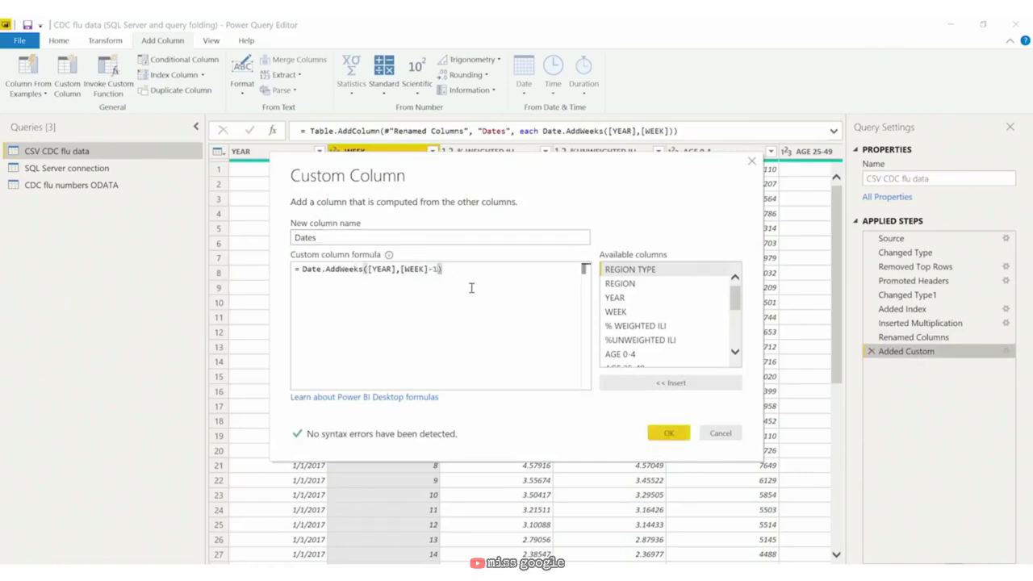
{"action": "left_click", "coordinate": [669, 434]}
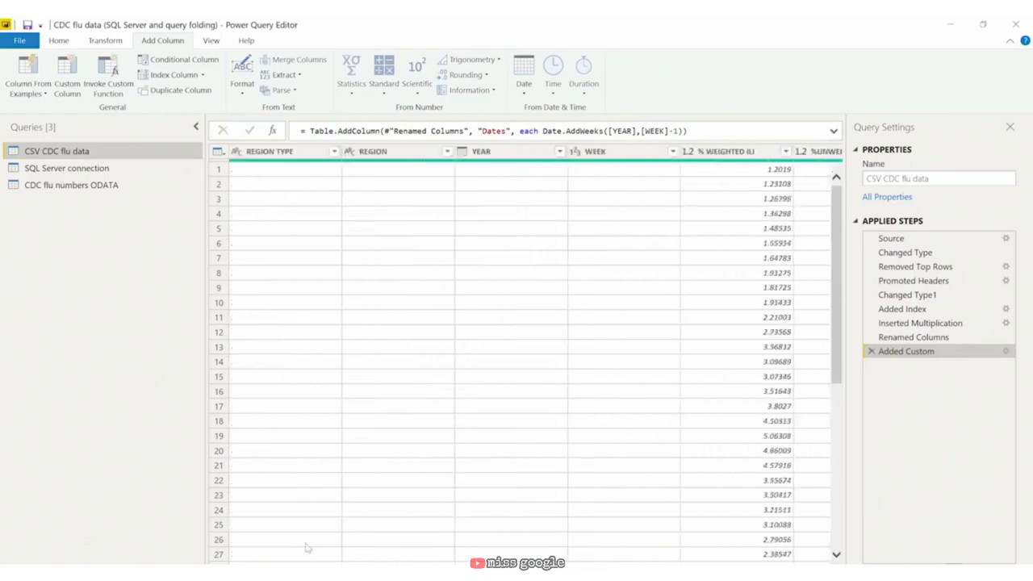
{"action": "left_click", "coordinate": [218, 361]}
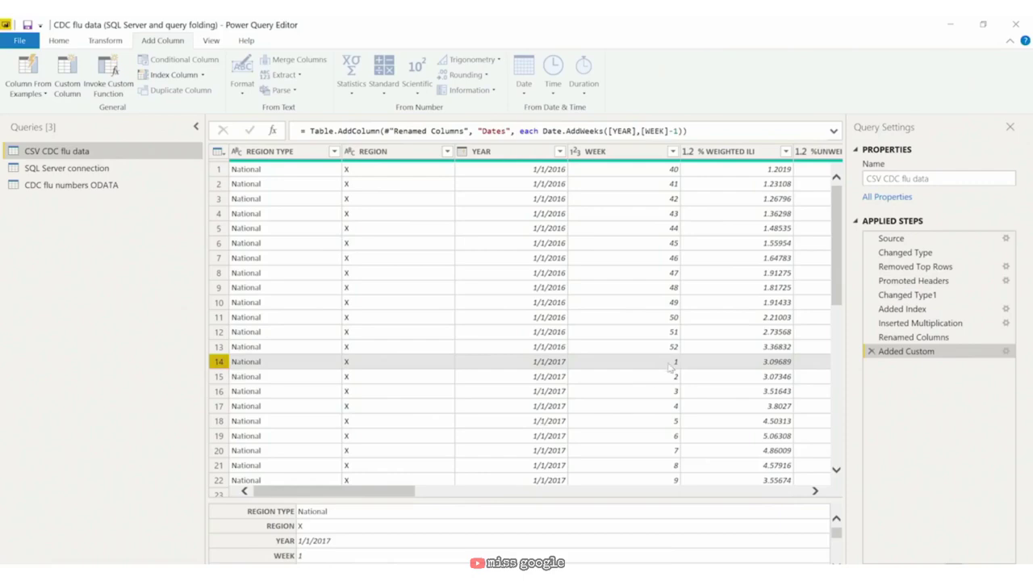
{"action": "left_click_drag", "start_coordinate": [392, 491], "coordinate": [854, 490]}
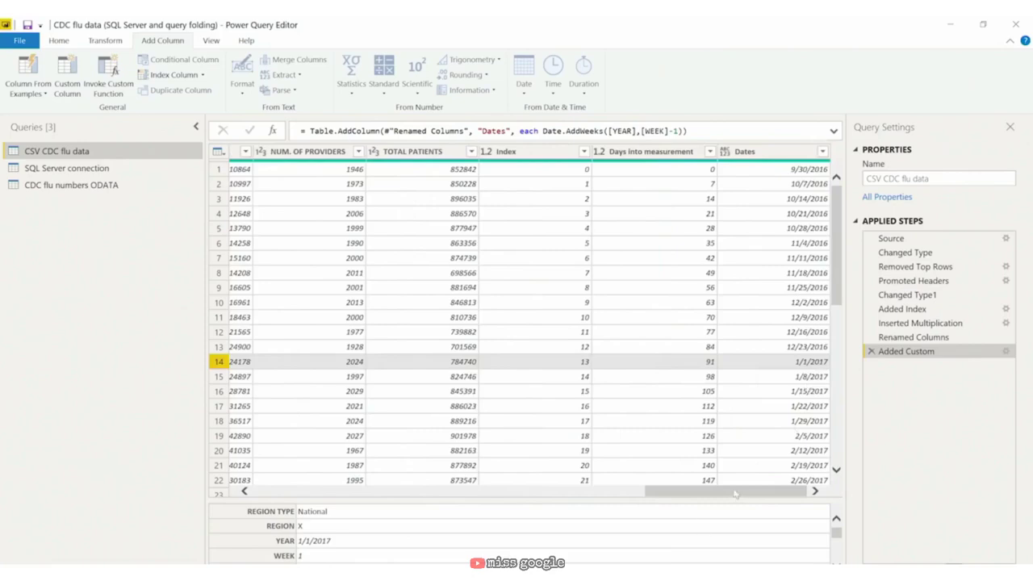
{"action": "left_click_drag", "start_coordinate": [737, 492], "coordinate": [321, 494]}
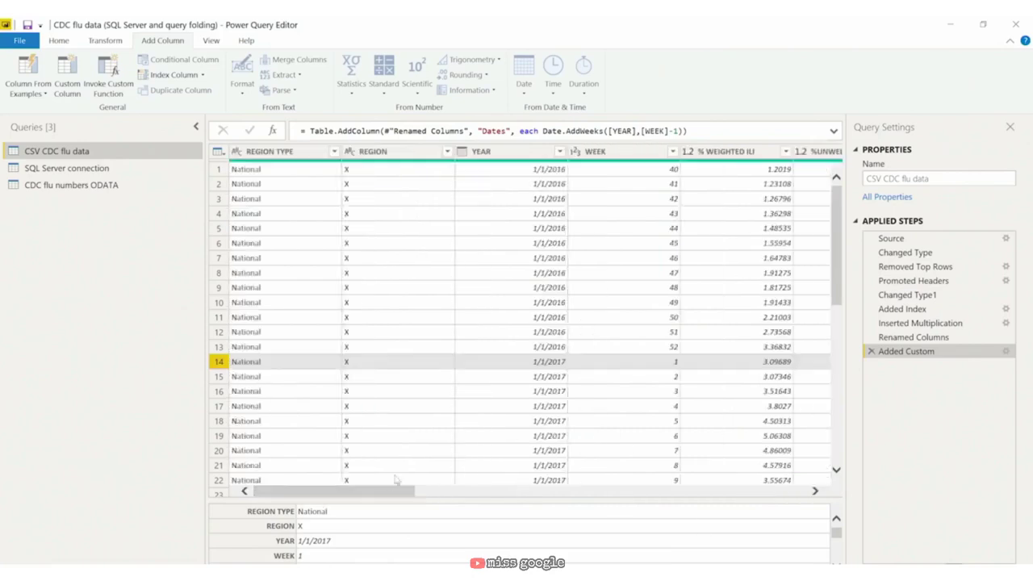
{"action": "left_click", "coordinate": [524, 153]}
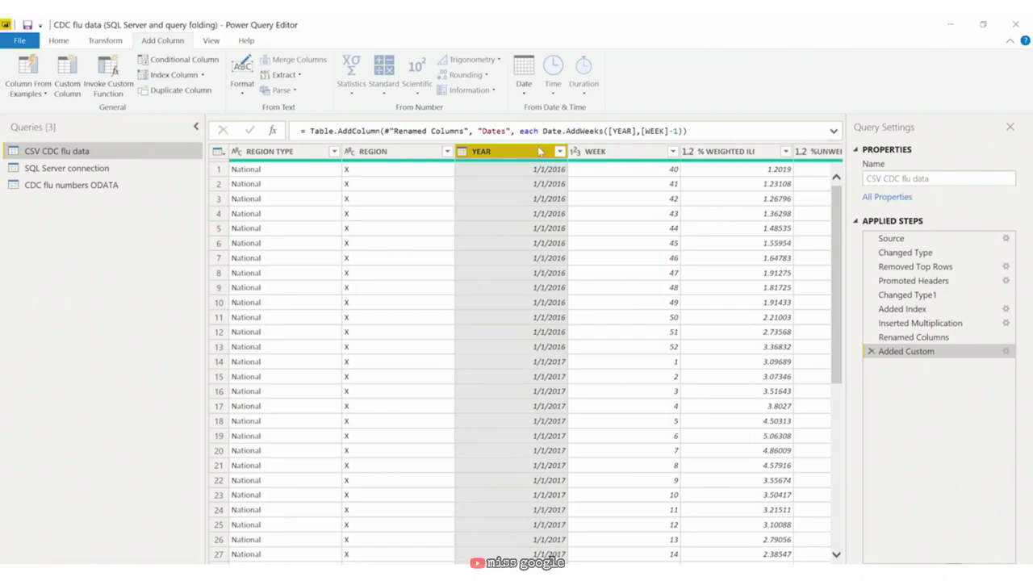
Step: Define a custom column named 'End of Year Date' with formula Date.EndOfYear([YEAR])
{"action": "left_click", "coordinate": [76, 71]}
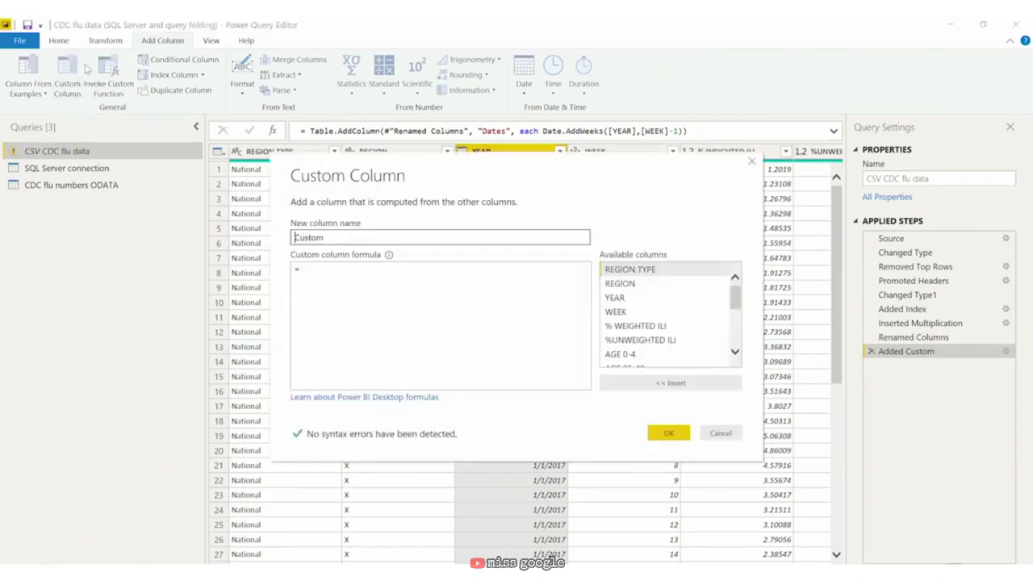
{"action": "type", "text": "End of Year Date"}
{"action": "key", "text": "shift+Right"}
{"action": "key", "text": "shift+Right"}
{"action": "key", "text": "shift+Right"}
{"action": "key", "text": "Delete"}
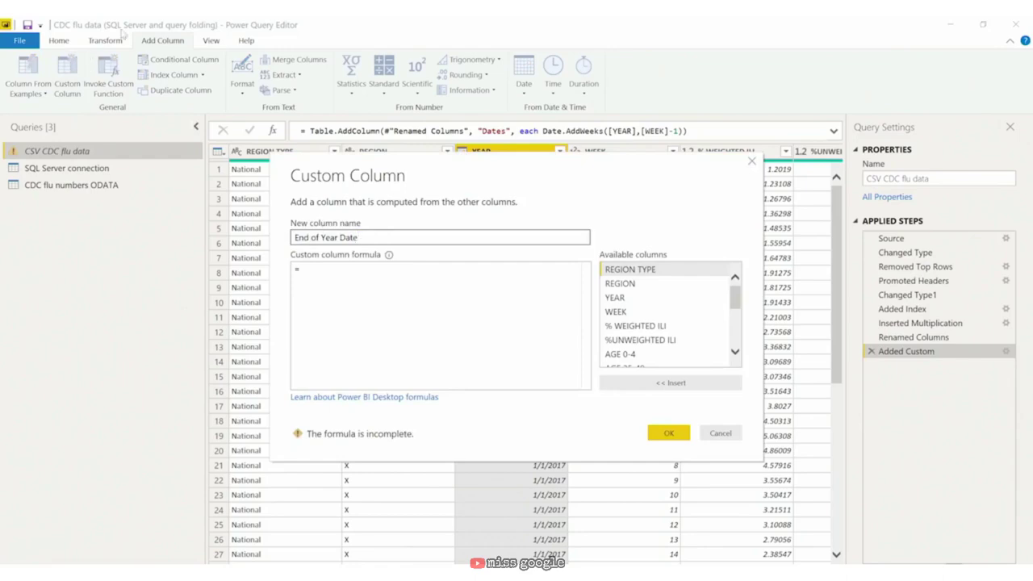
{"action": "left_click", "coordinate": [380, 261]}
{"action": "type", "text": "Date.E"}
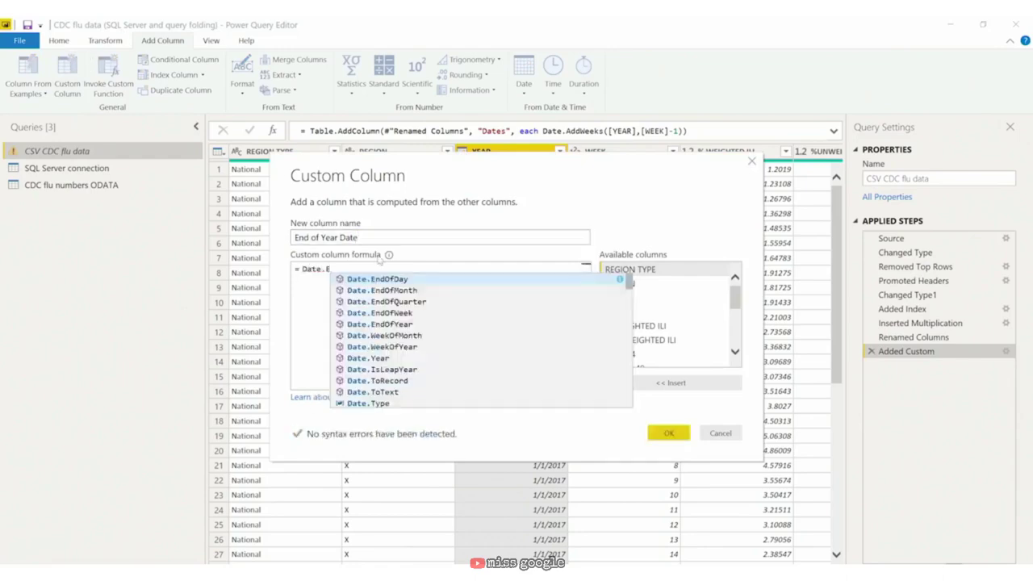
{"action": "type", "text": "nd"}
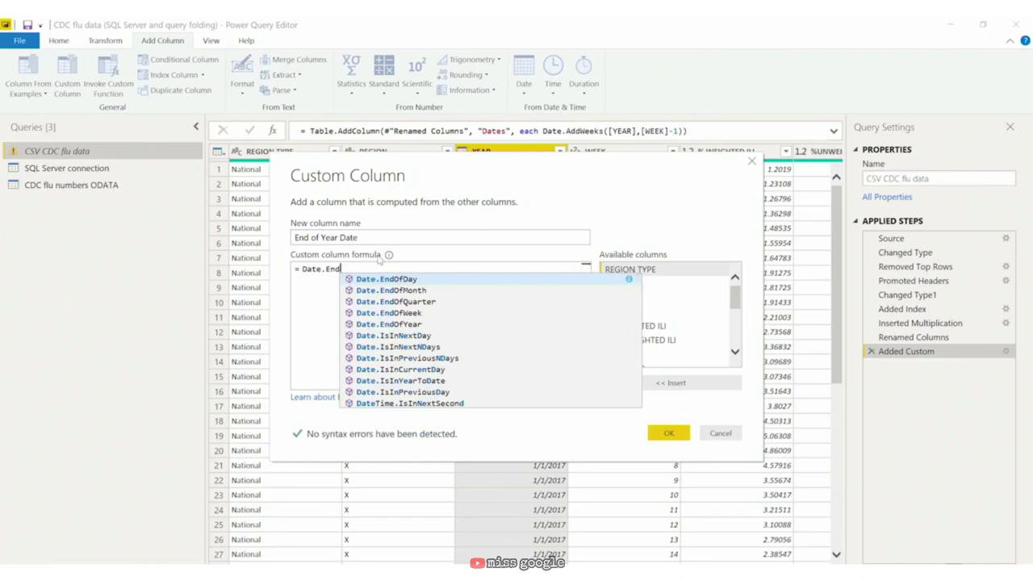
{"action": "key", "text": "Down"}
{"action": "key", "text": "Down"}
{"action": "key", "text": "Down"}
{"action": "key", "text": "Down"}
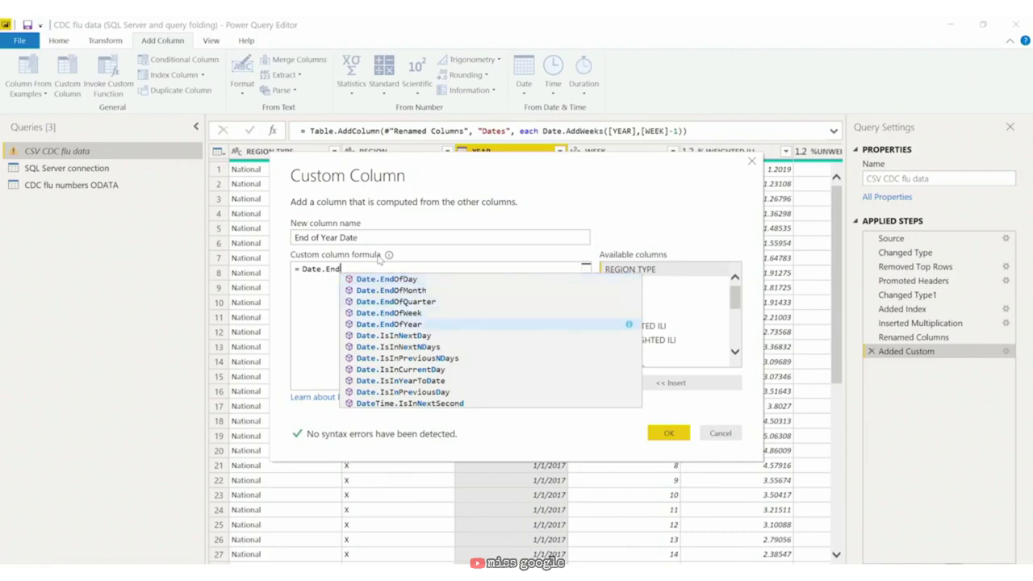
{"action": "key", "text": "Tab"}
{"action": "type", "text": "("}
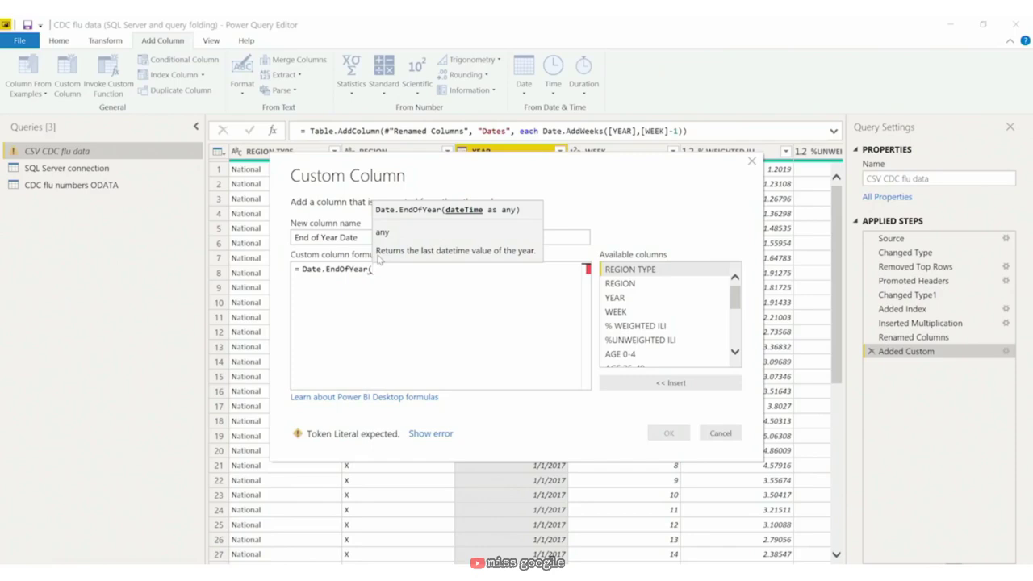
{"action": "type", "text": "year"}
{"action": "key", "text": "Tab"}
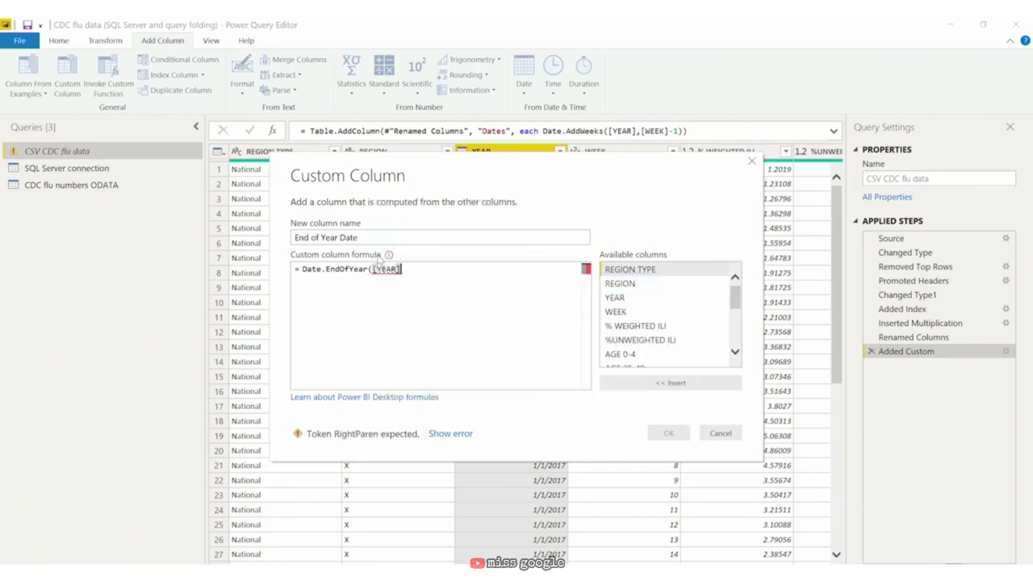
{"action": "type", "text": ")"}
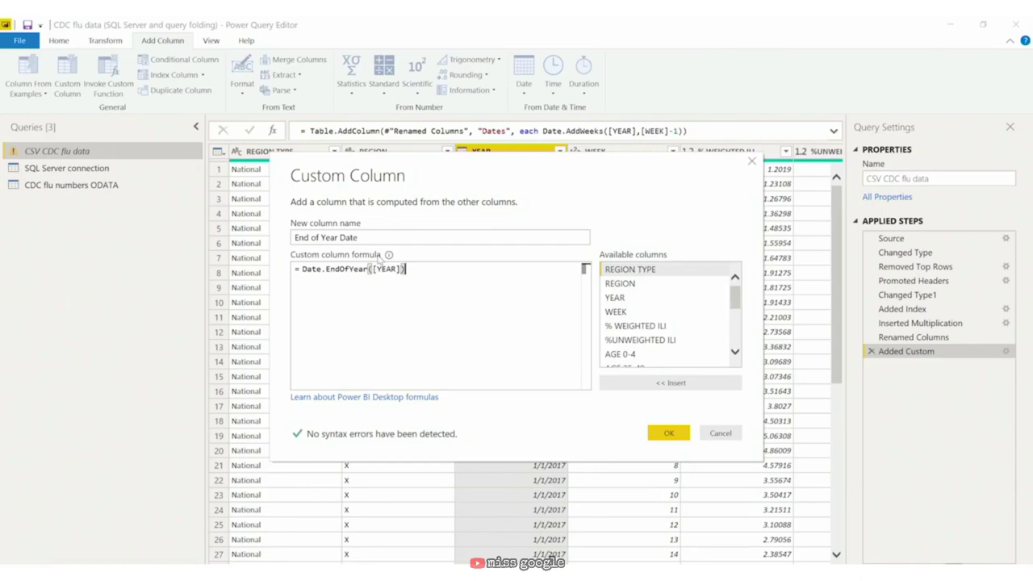
Step: Add the column and check it shows 12/31/2016 and 12/31/2017
{"action": "left_click", "coordinate": [668, 433]}
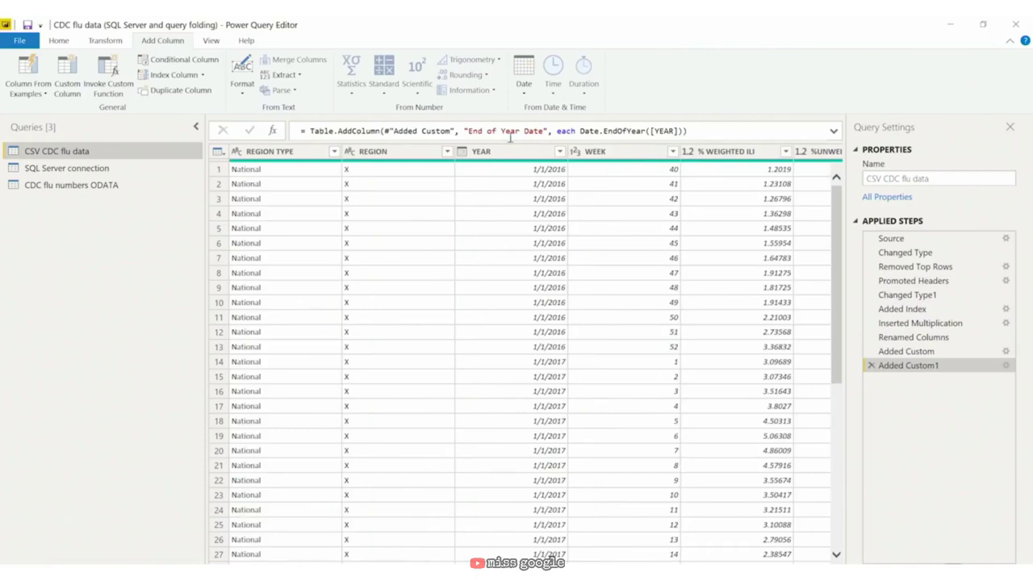
{"action": "left_click", "coordinate": [519, 155]}
{"action": "scroll", "coordinate": [524, 355], "scroll_direction": "right", "scroll_amount": 10}
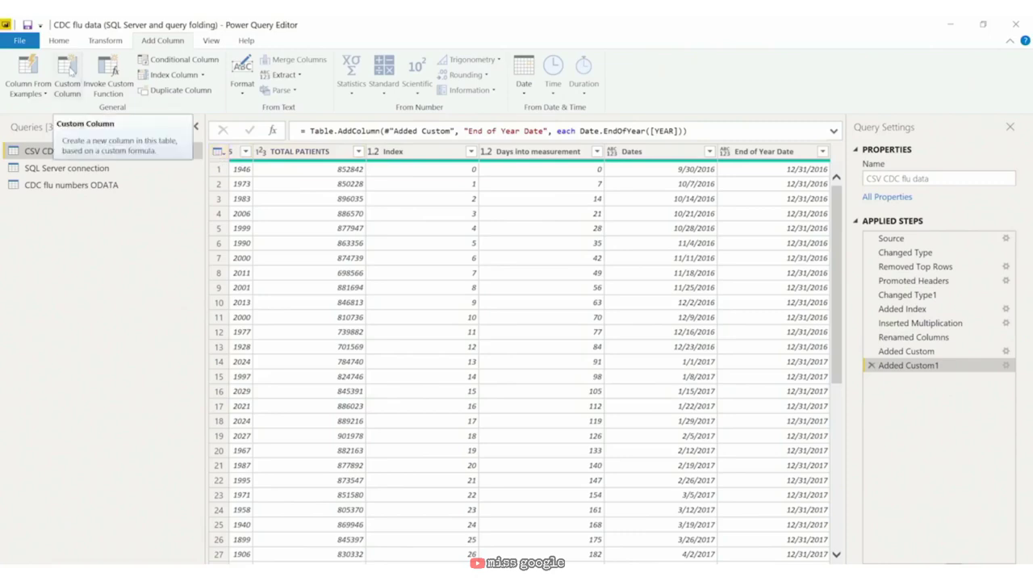
Step: Add a 'Day of the Week' custom column using Date.DayOfWeekName([YEAR])
{"action": "left_click", "coordinate": [69, 71]}
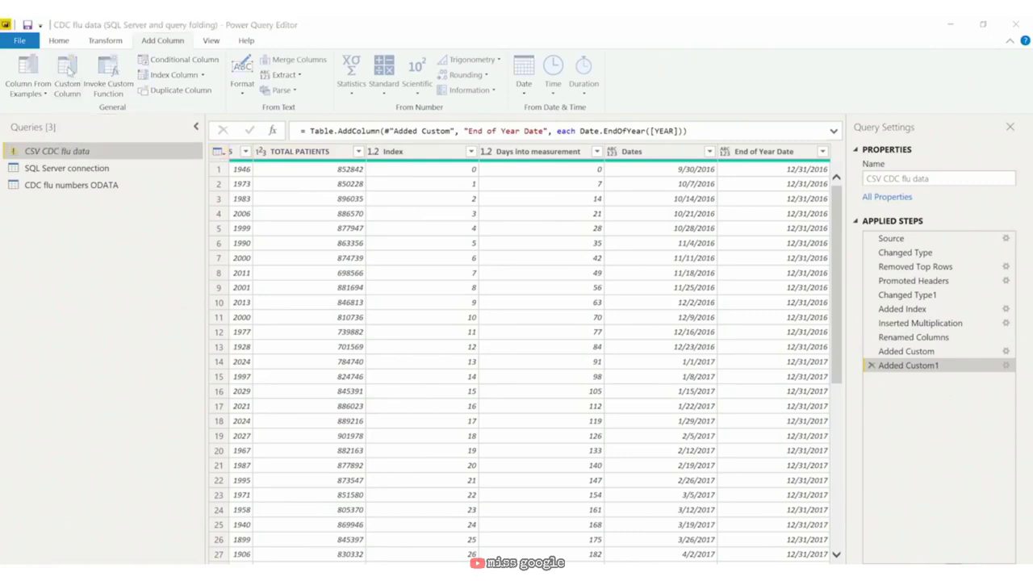
{"action": "double_click", "coordinate": [353, 237]}
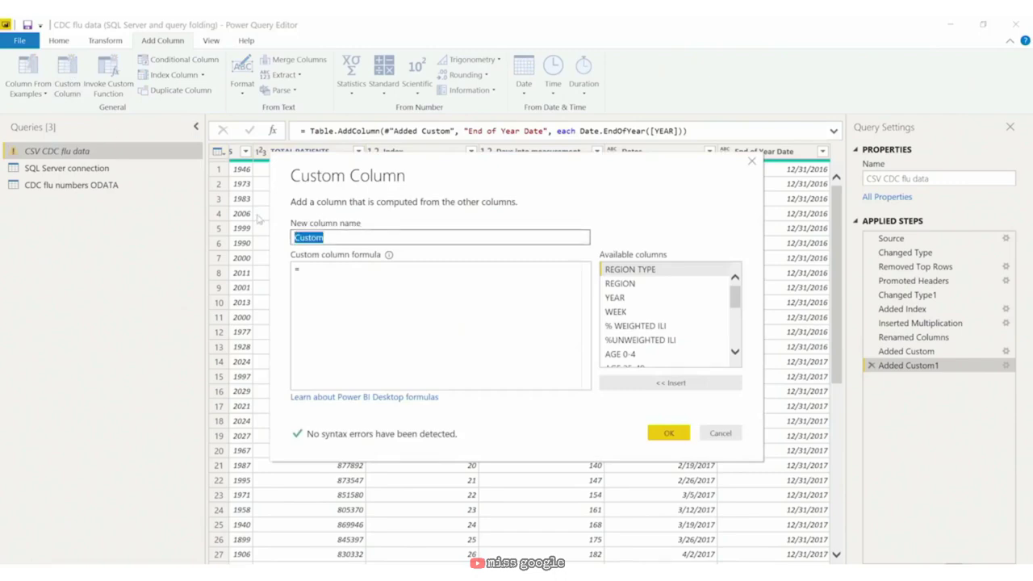
{"action": "type", "text": "Day of the Week"}
{"action": "key", "text": "Tab"}
{"action": "key", "text": "Tab"}
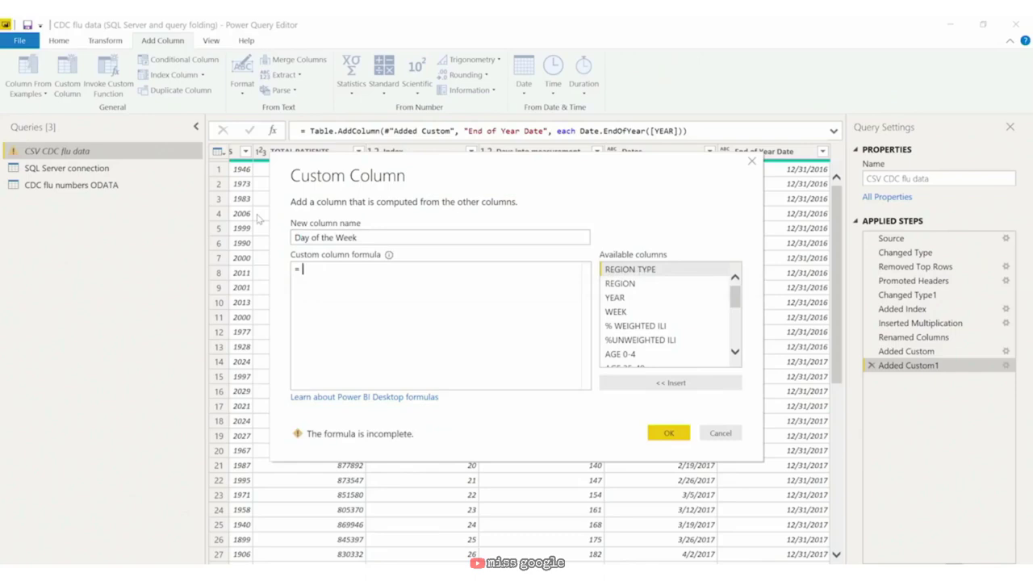
{"action": "type", "text": "Date."}
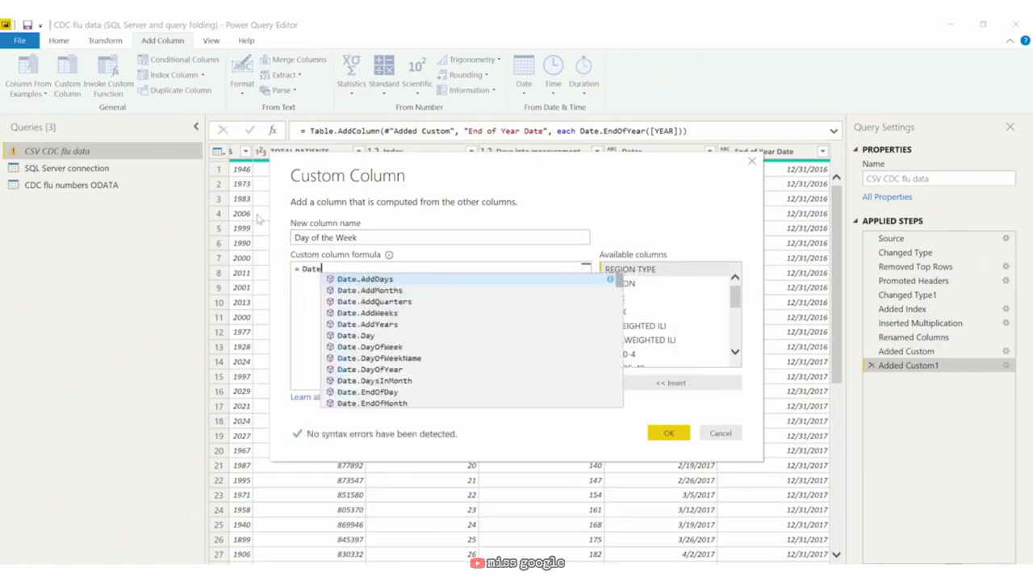
{"action": "type", "text": "Day"}
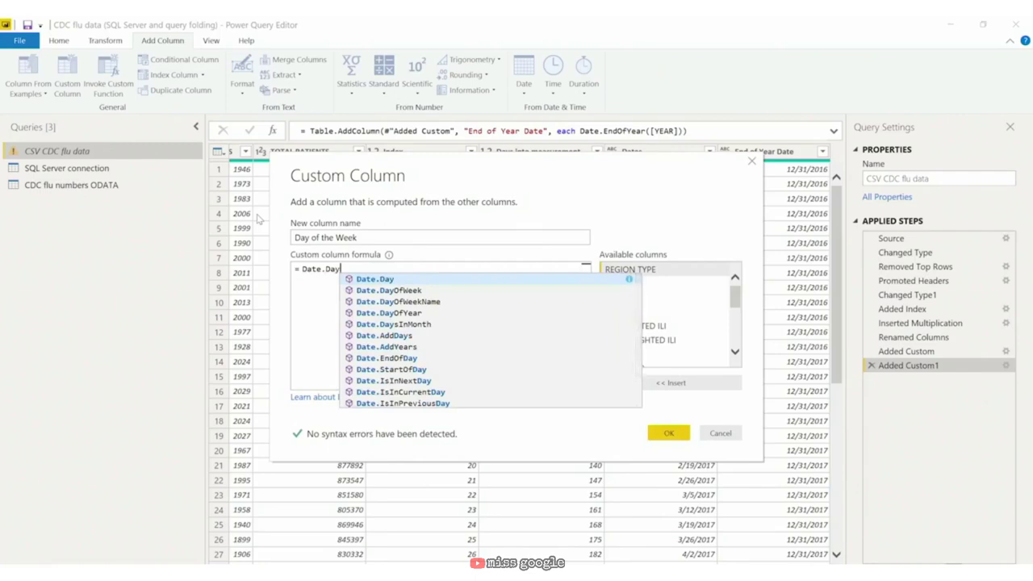
{"action": "key", "text": "Down"}
{"action": "key", "text": "Down"}
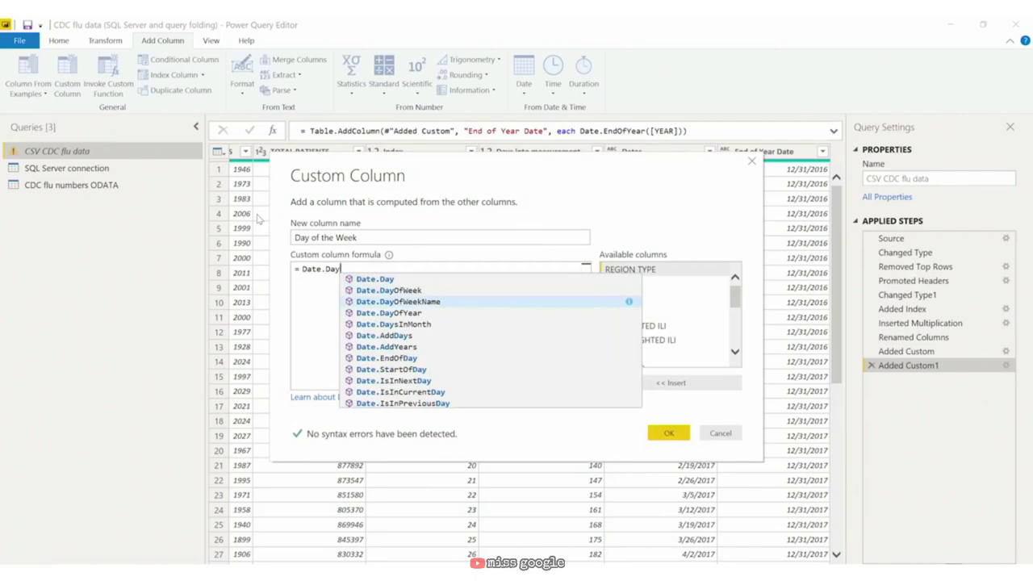
{"action": "key", "text": "Tab"}
{"action": "type", "text": "("}
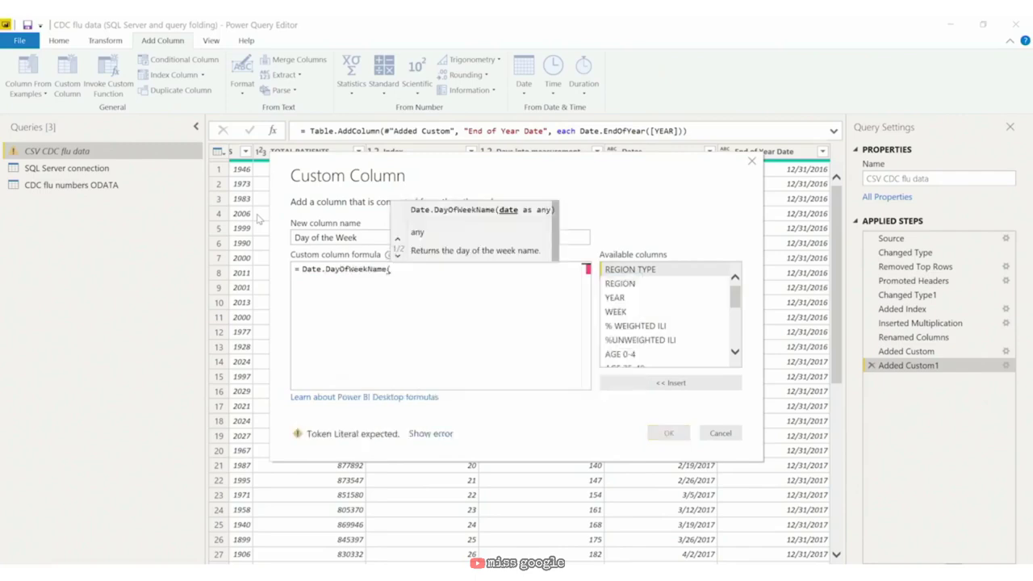
{"action": "type", "text": "year"}
{"action": "key", "text": "Tab"}
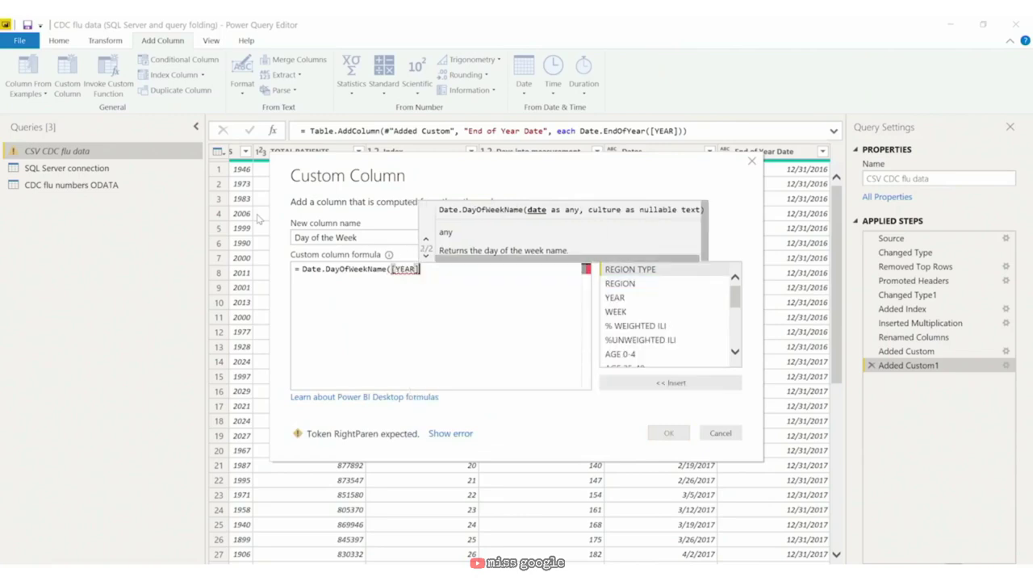
{"action": "type", "text": ")"}
{"action": "left_click", "coordinate": [678, 433]}
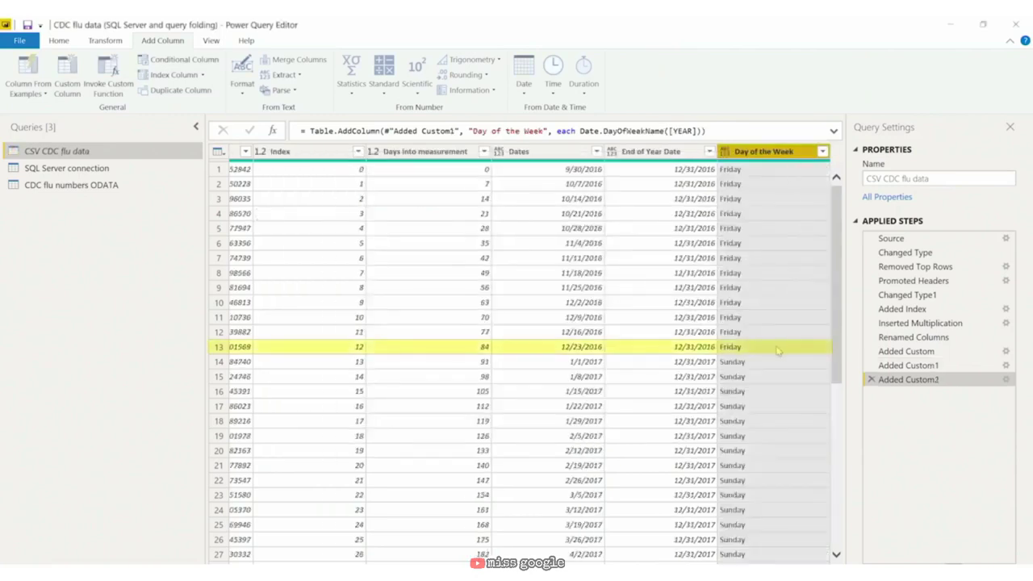
Step: Inspect the Day of the Week value in row 13 of the flu query
{"action": "left_click", "coordinate": [765, 348]}
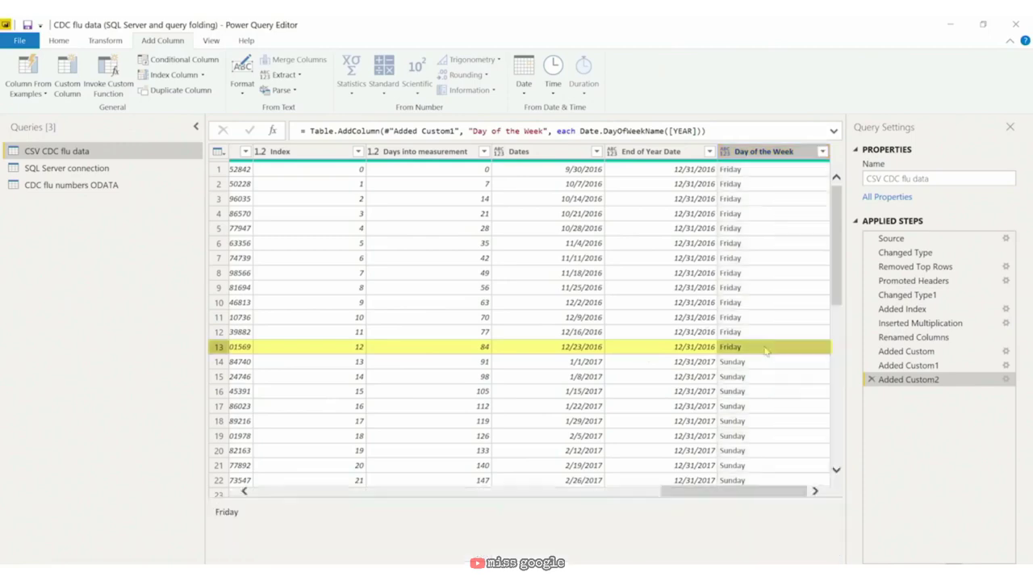
{"action": "mouse_move", "coordinate": [752, 490]}
{"action": "left_mouse_down"}
{"action": "mouse_move", "coordinate": [402, 473]}
{"action": "mouse_move", "coordinate": [734, 491]}
{"action": "left_mouse_up"}
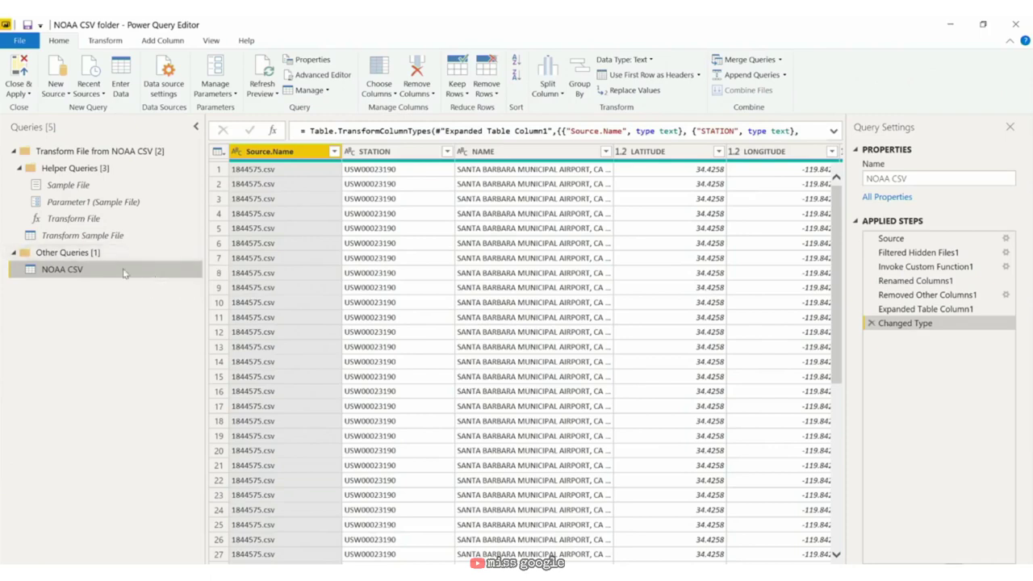
Step: Duplicate the NOAA CSV query and rename the copy 'NOAA CSV (formula)'
{"action": "right_click", "coordinate": [123, 272]}
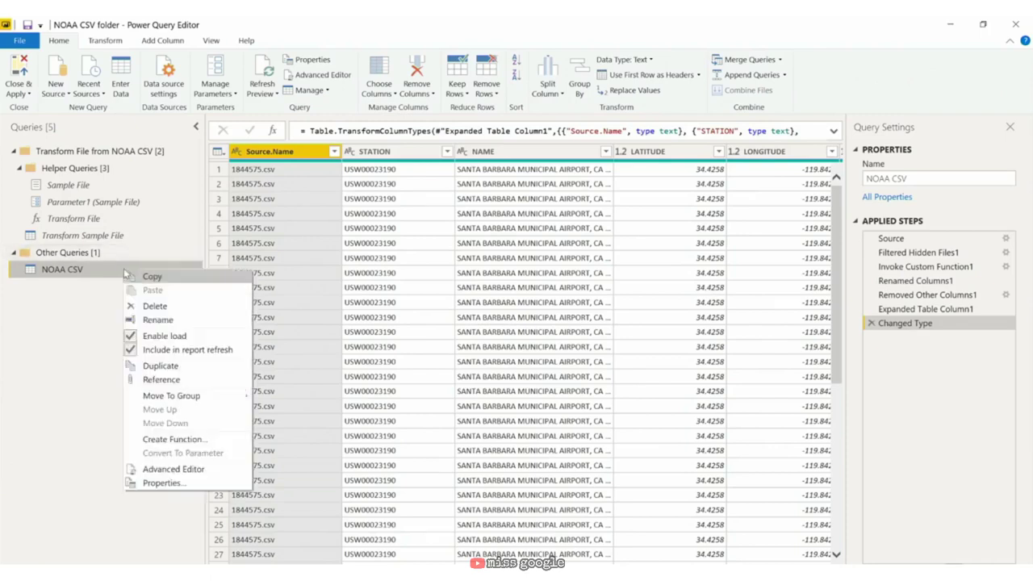
{"action": "left_click", "coordinate": [168, 364]}
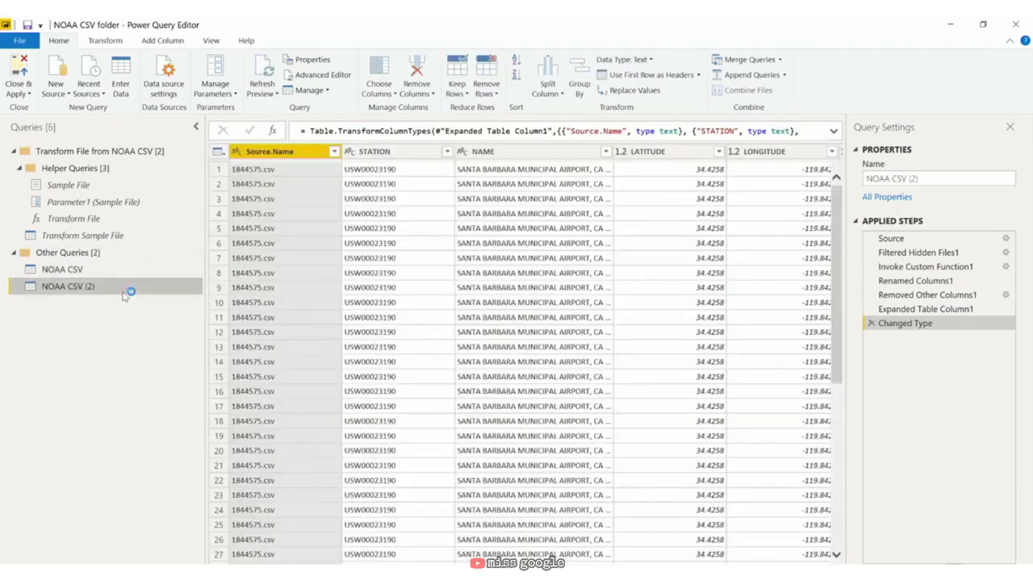
{"action": "right_click", "coordinate": [109, 286]}
{"action": "left_click", "coordinate": [187, 336]}
{"action": "key", "text": "BackSpace"}
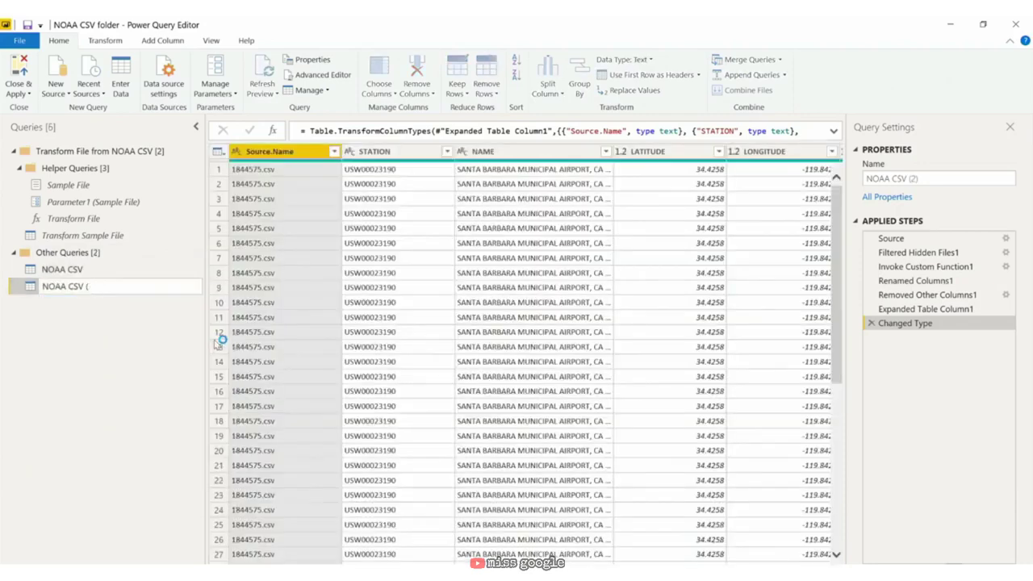
{"action": "type", "text": "formula)"}
{"action": "key", "text": "Return"}
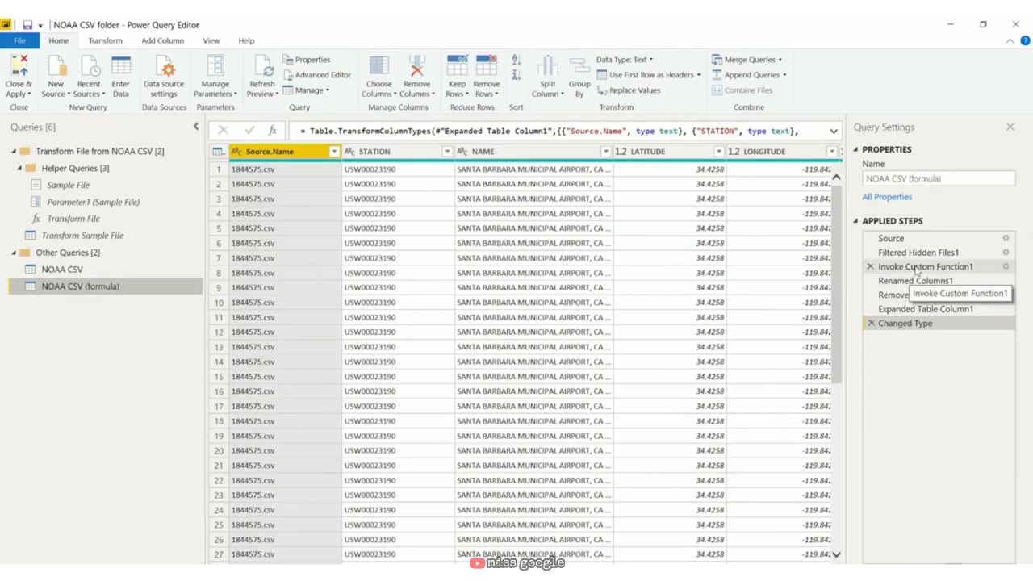
Step: Delete Invoke Custom Function1 and all later steps, leaving Filtered Hidden Files1 last
{"action": "left_click", "coordinate": [917, 268]}
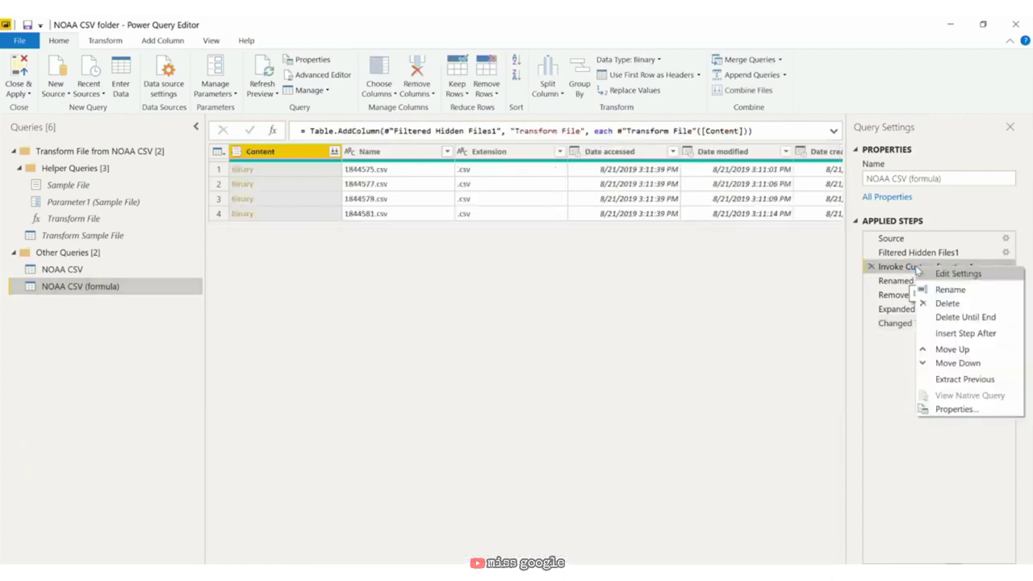
{"action": "left_click", "coordinate": [965, 316]}
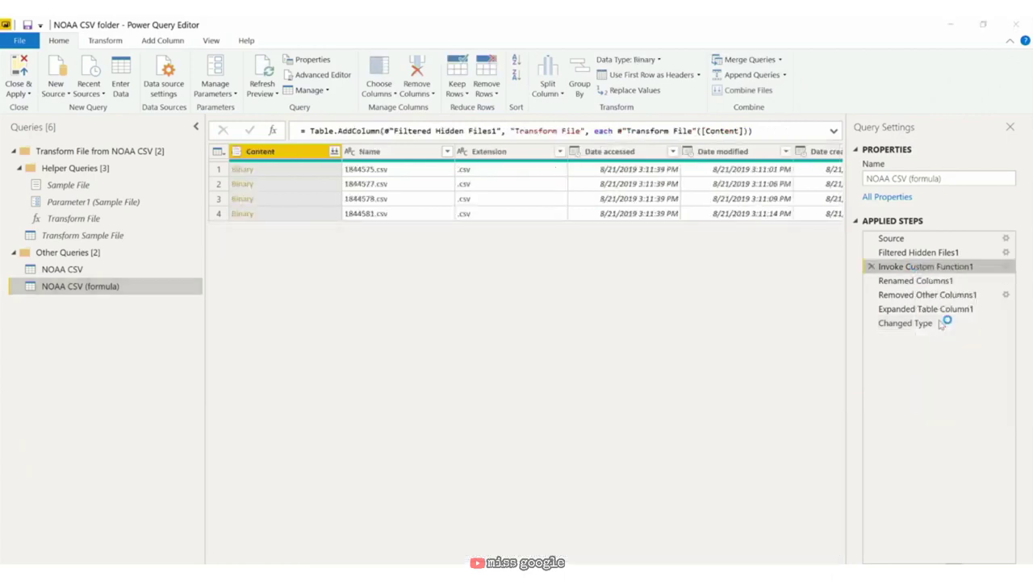
{"action": "left_click", "coordinate": [581, 342]}
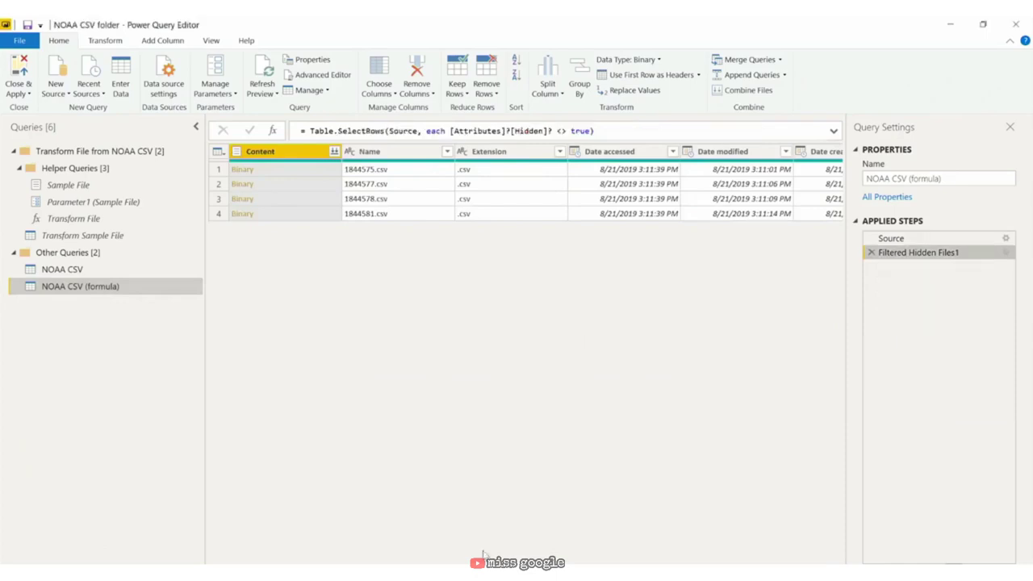
{"action": "left_click_drag", "start_coordinate": [529, 558], "coordinate": [772, 557]}
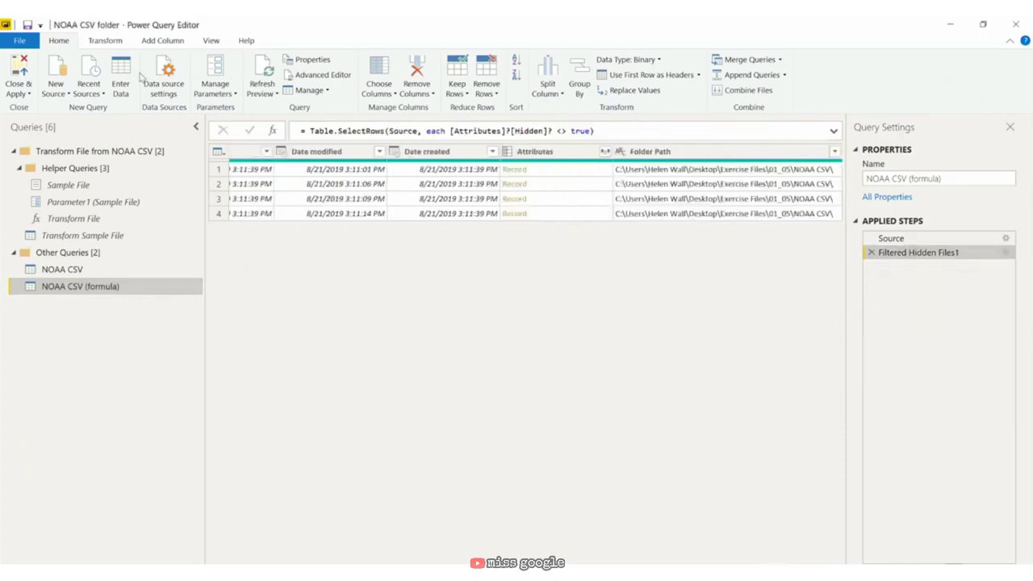
{"action": "left_click", "coordinate": [173, 40]}
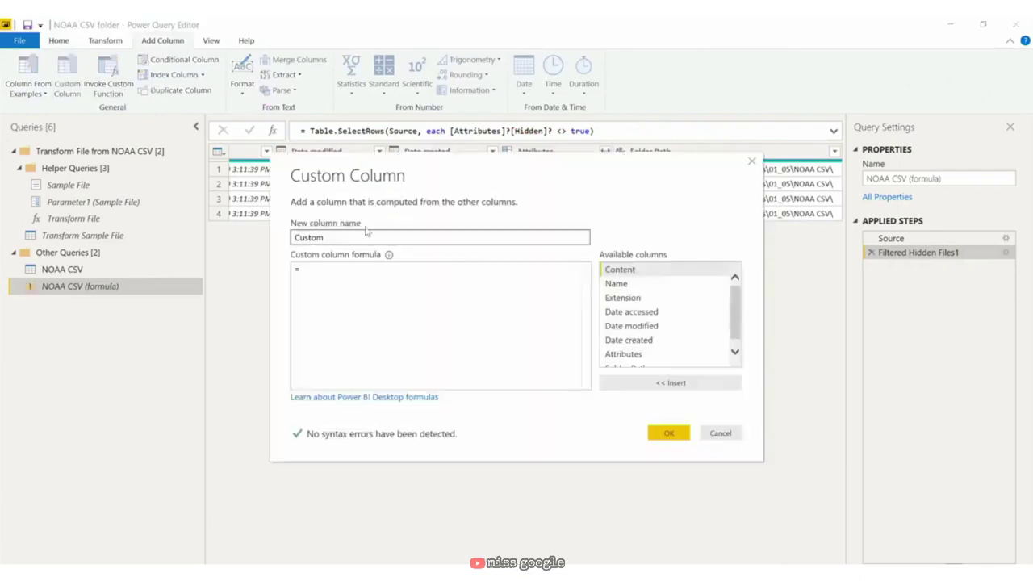
Step: Add a 'CSV Tables' custom column with formula Csv.Document([Content])
{"action": "double_click", "coordinate": [367, 239]}
{"action": "type", "text": "CSV Tables"}
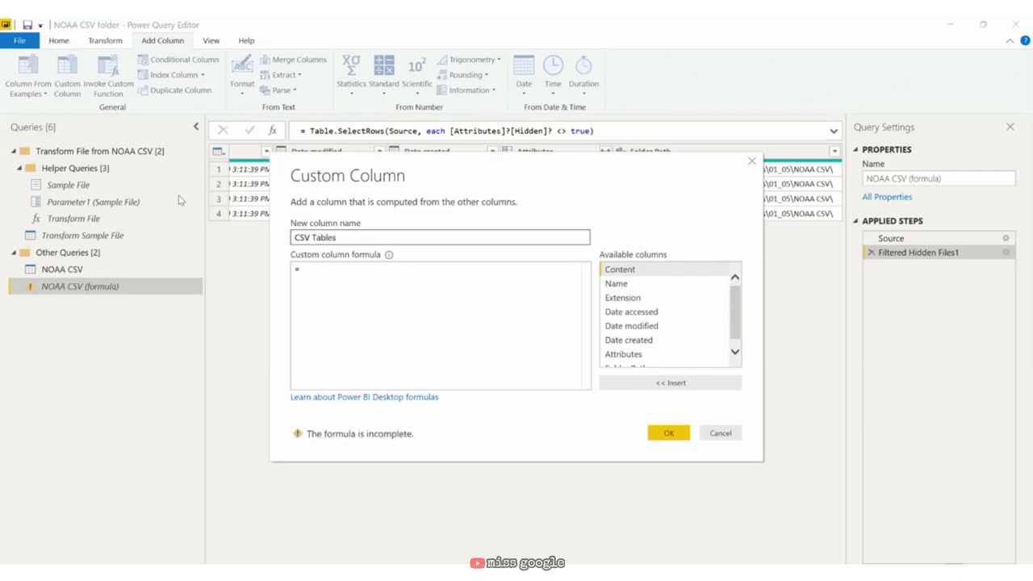
{"action": "left_click", "coordinate": [361, 277]}
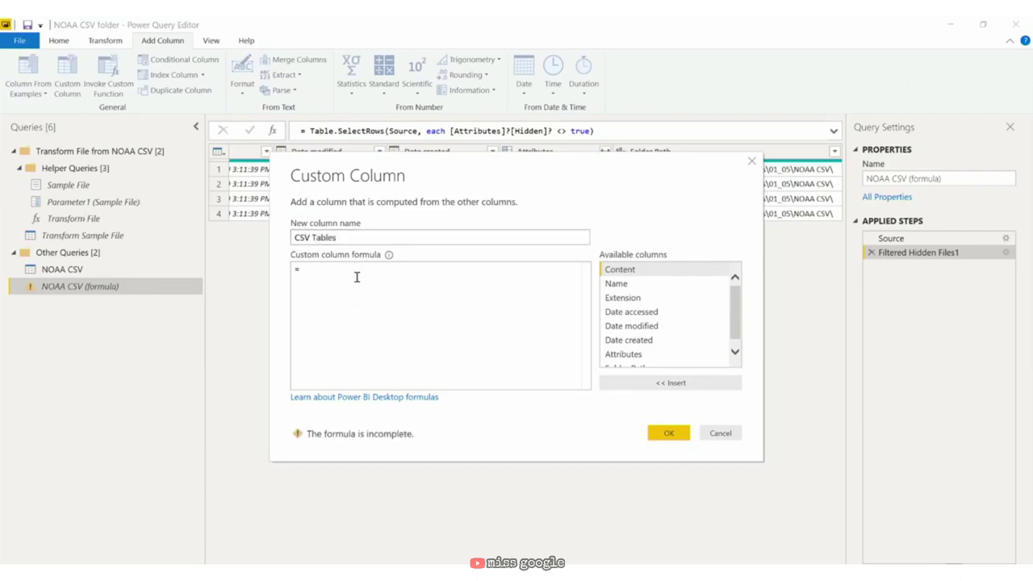
{"action": "type", "text": "Csv.Document"}
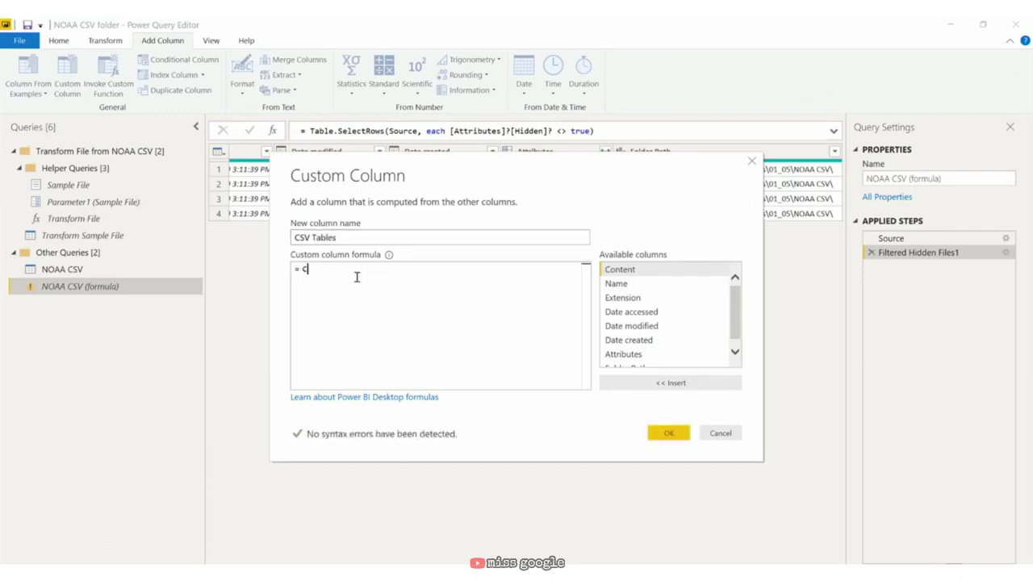
{"action": "type", "text": "(content"}
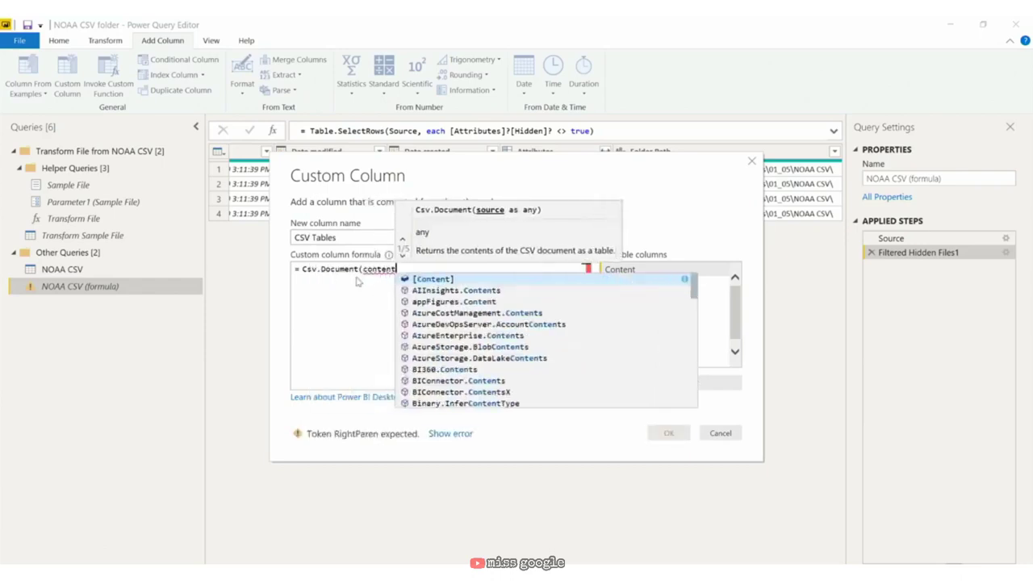
{"action": "key", "text": "Tab"}
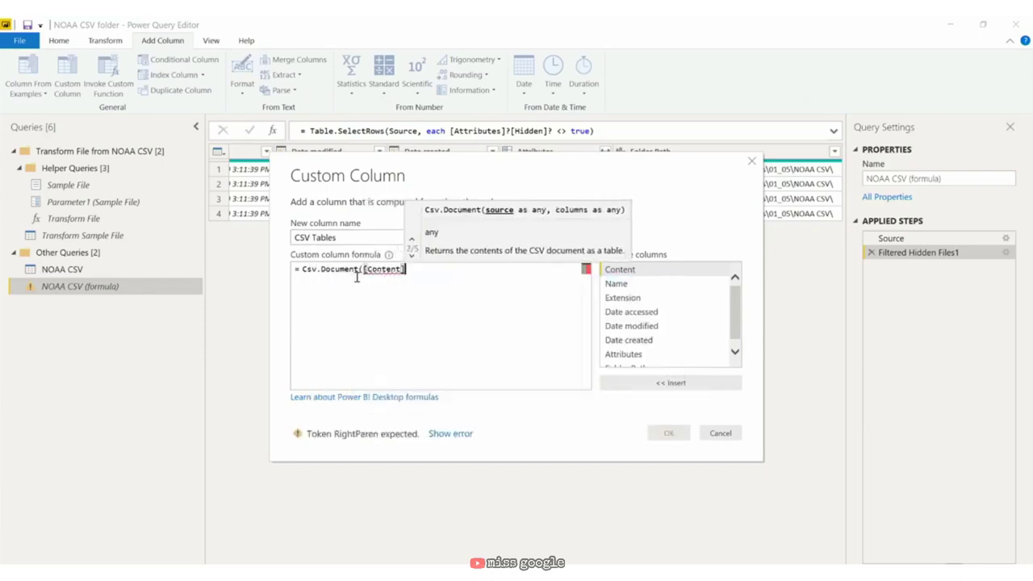
{"action": "type", "text": ")"}
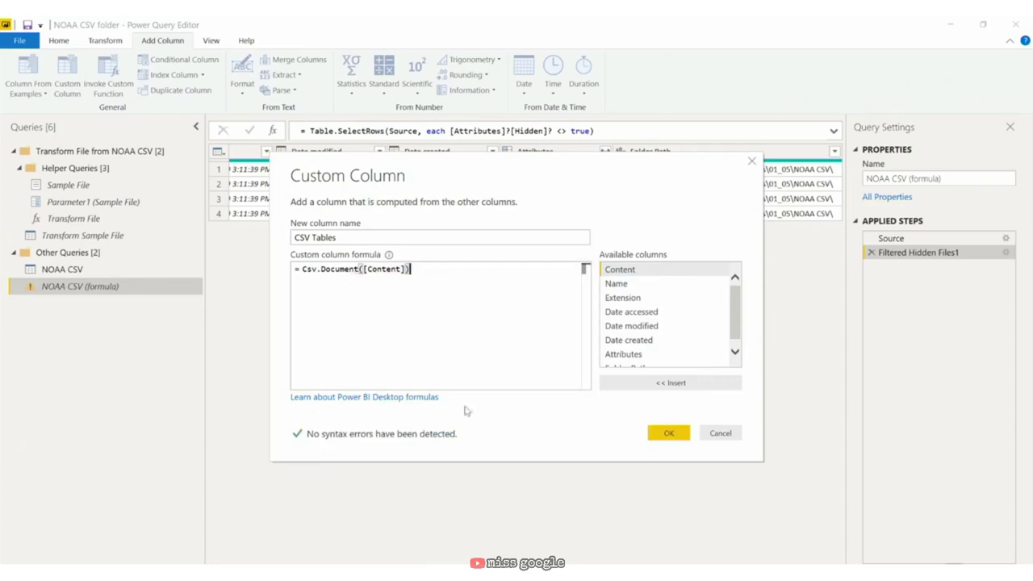
{"action": "left_click", "coordinate": [680, 434]}
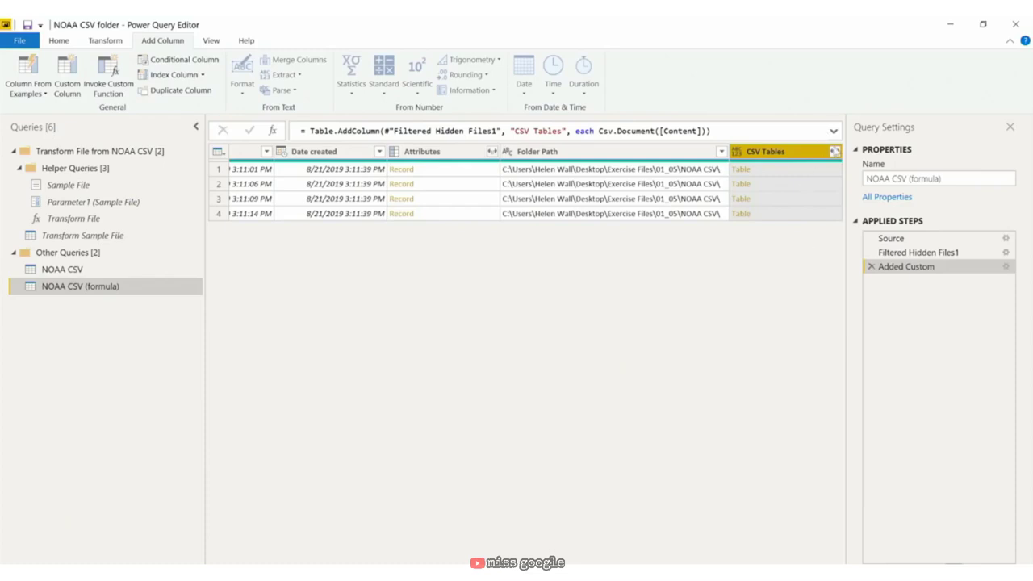
Step: Expand the CSV Tables column without the original column name as prefix
{"action": "left_click", "coordinate": [835, 152]}
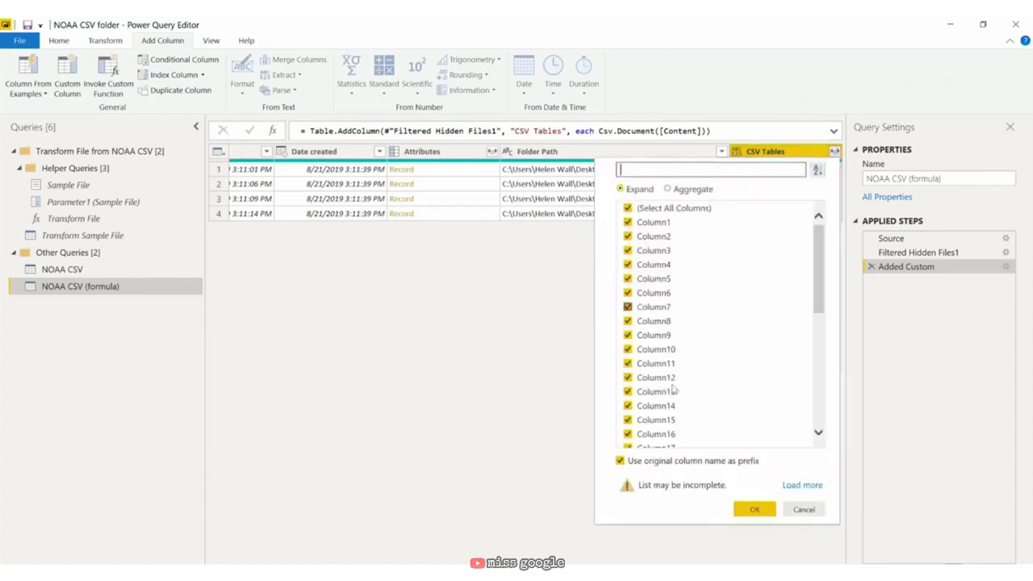
{"action": "left_click", "coordinate": [620, 461]}
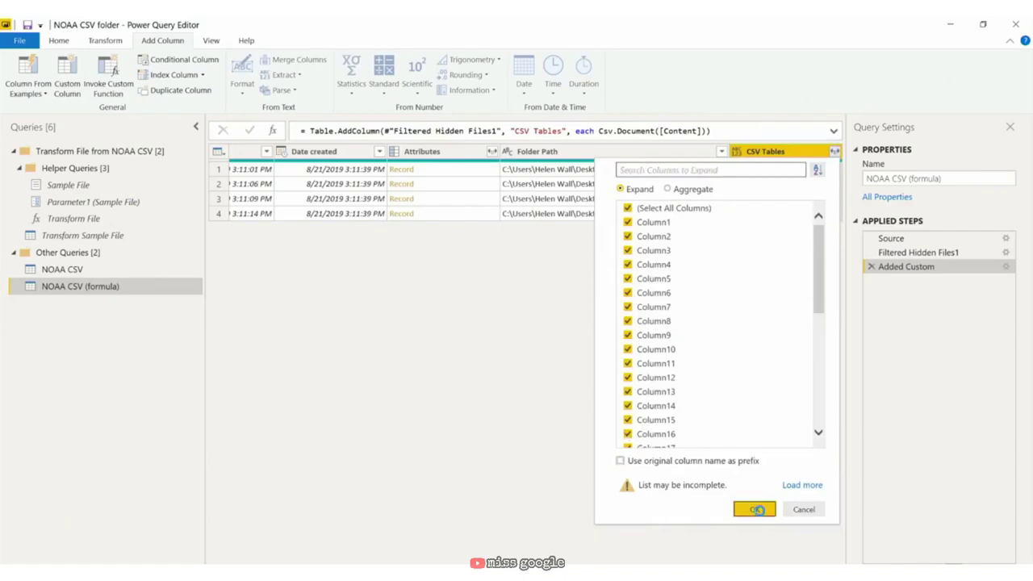
{"action": "left_click", "coordinate": [752, 509]}
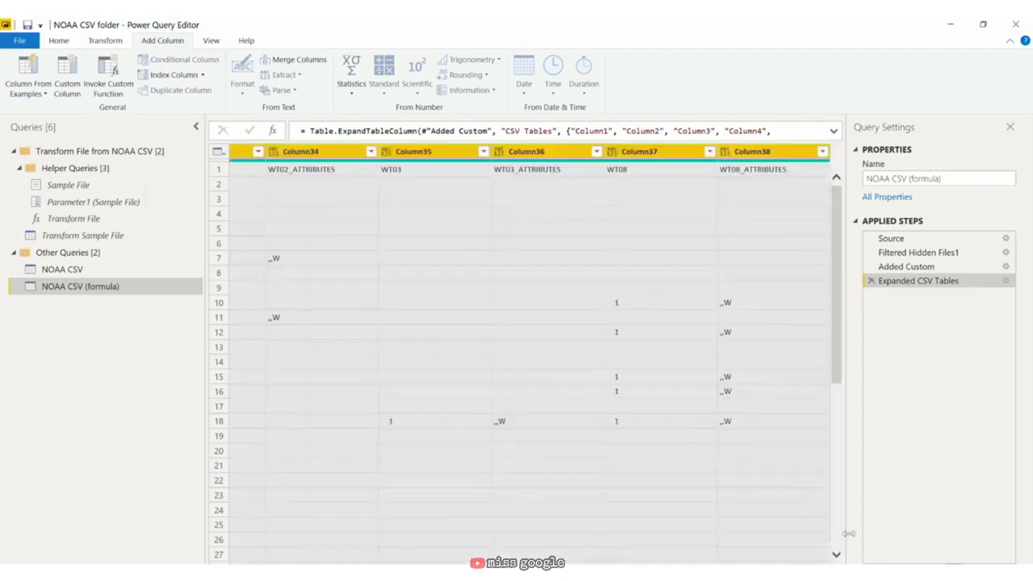
Step: Keep Name, Folder Path and Column1–Column38, removing all other columns
{"action": "left_click", "coordinate": [797, 153]}
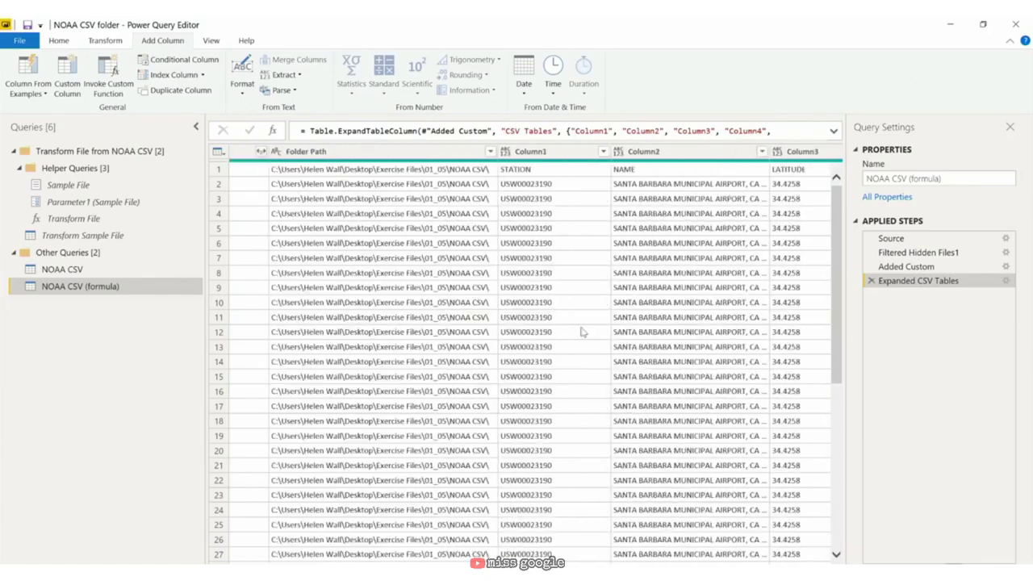
{"action": "left_click", "coordinate": [565, 153], "text": "shift"}
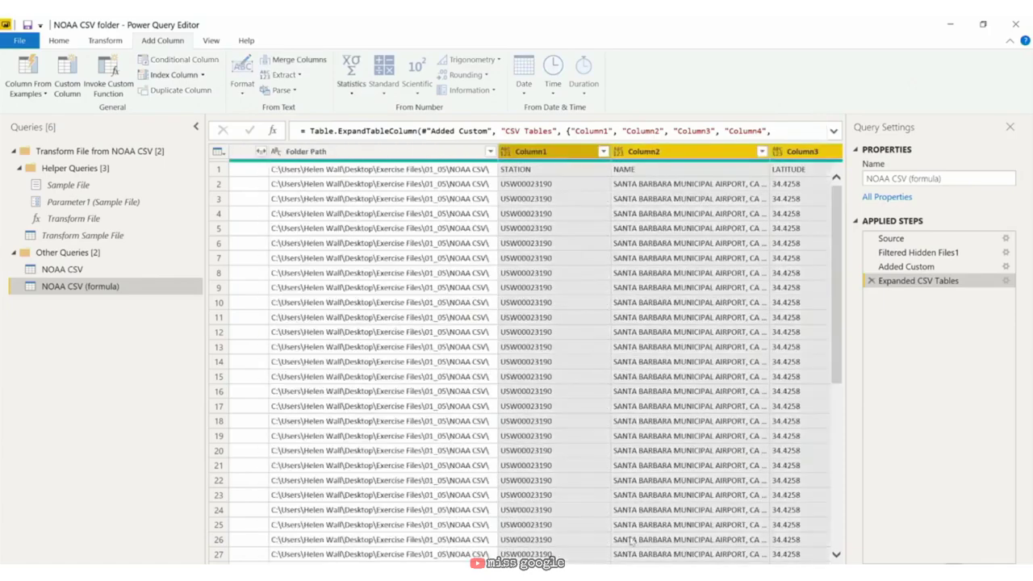
{"action": "scroll", "coordinate": [525, 356], "scroll_direction": "left", "scroll_amount": 3}
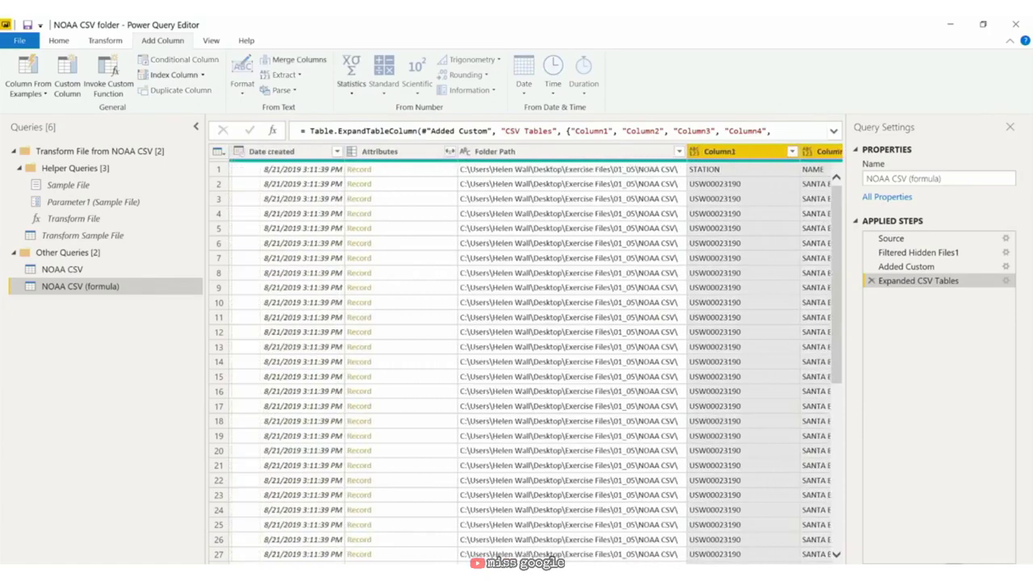
{"action": "left_click", "coordinate": [669, 153], "text": "shift"}
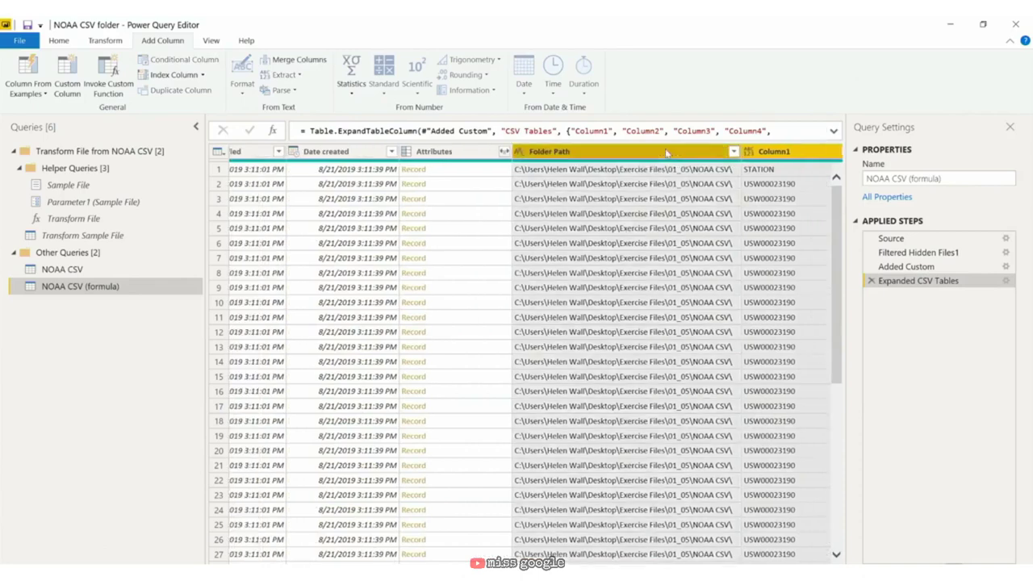
{"action": "scroll", "coordinate": [525, 355], "scroll_direction": "left", "scroll_amount": 6}
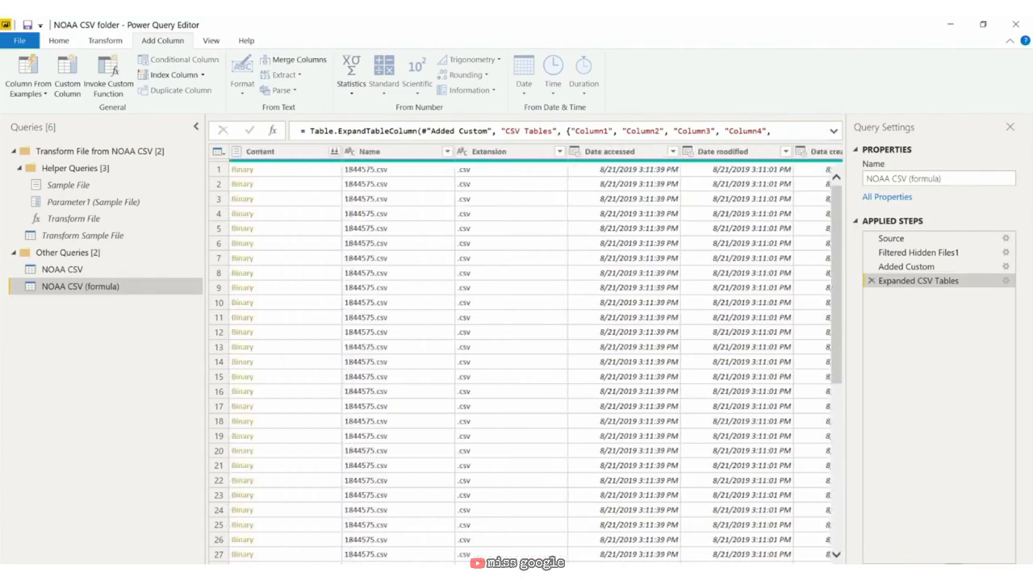
{"action": "left_click", "coordinate": [414, 154], "text": "ctrl"}
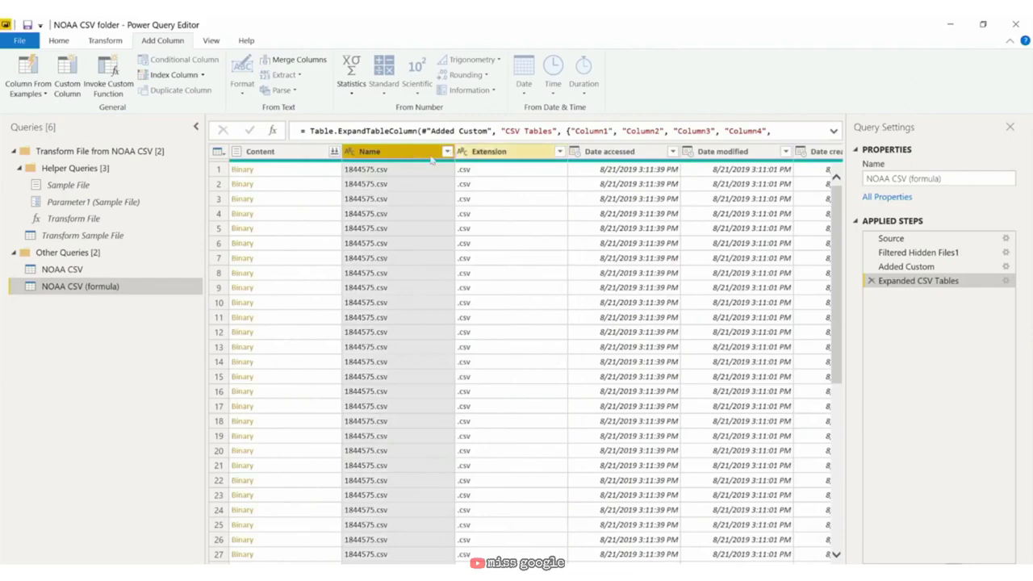
{"action": "right_click", "coordinate": [414, 156]}
{"action": "left_click", "coordinate": [478, 194]}
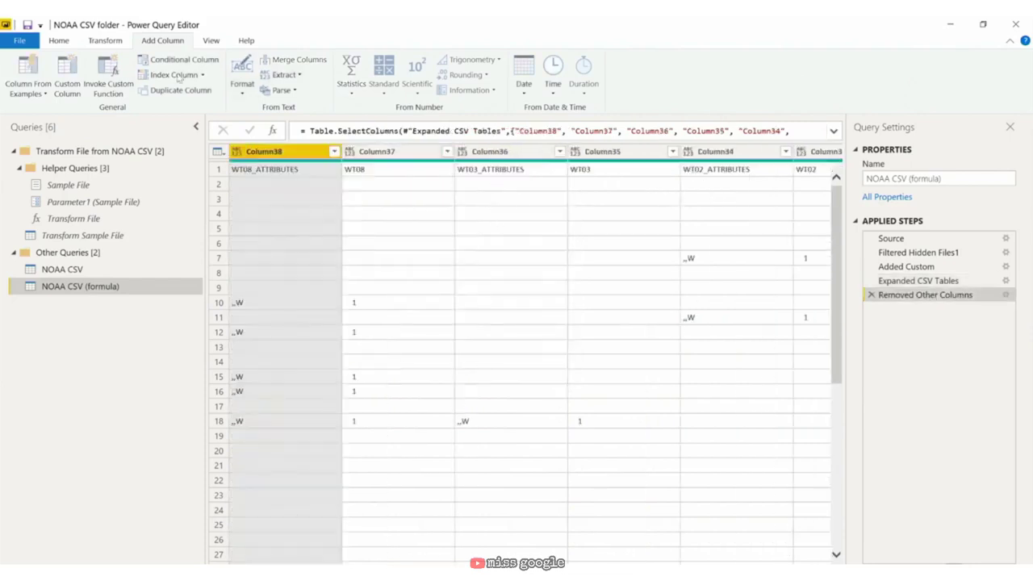
Step: Promote the first row to column headers
{"action": "left_click", "coordinate": [72, 42]}
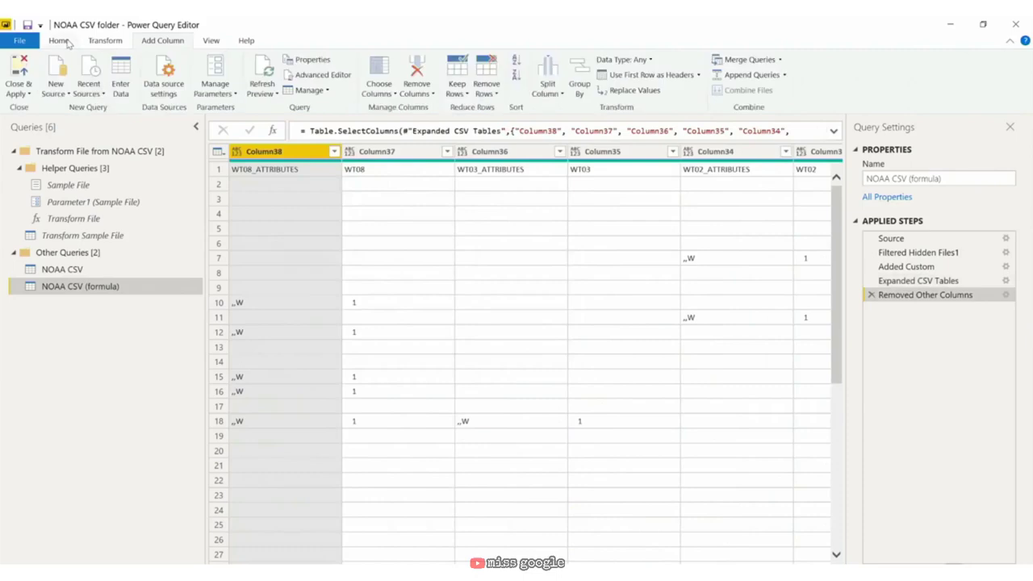
{"action": "left_click", "coordinate": [645, 75]}
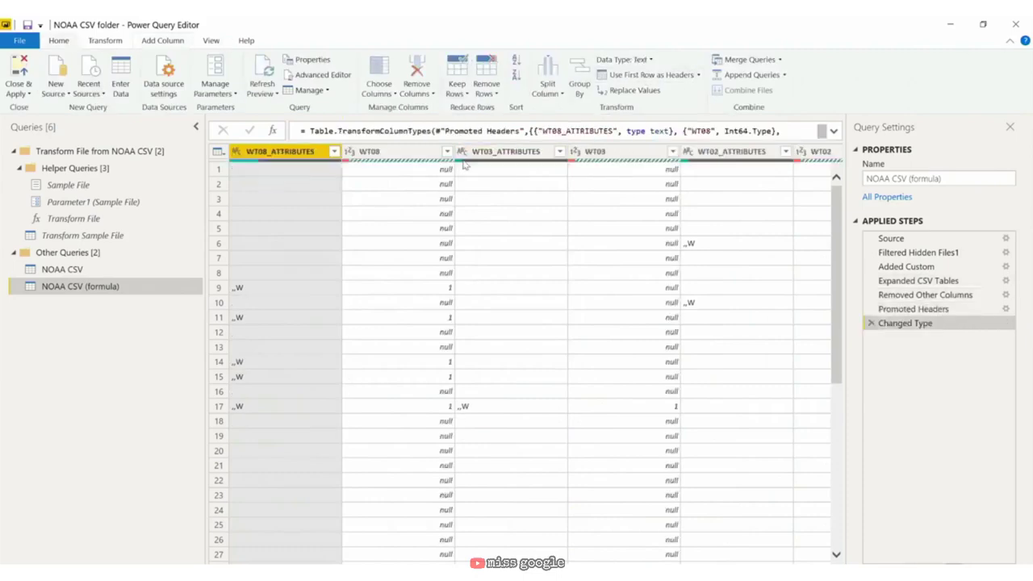
{"action": "scroll", "coordinate": [374, 500], "scroll_direction": "right", "scroll_amount": 10}
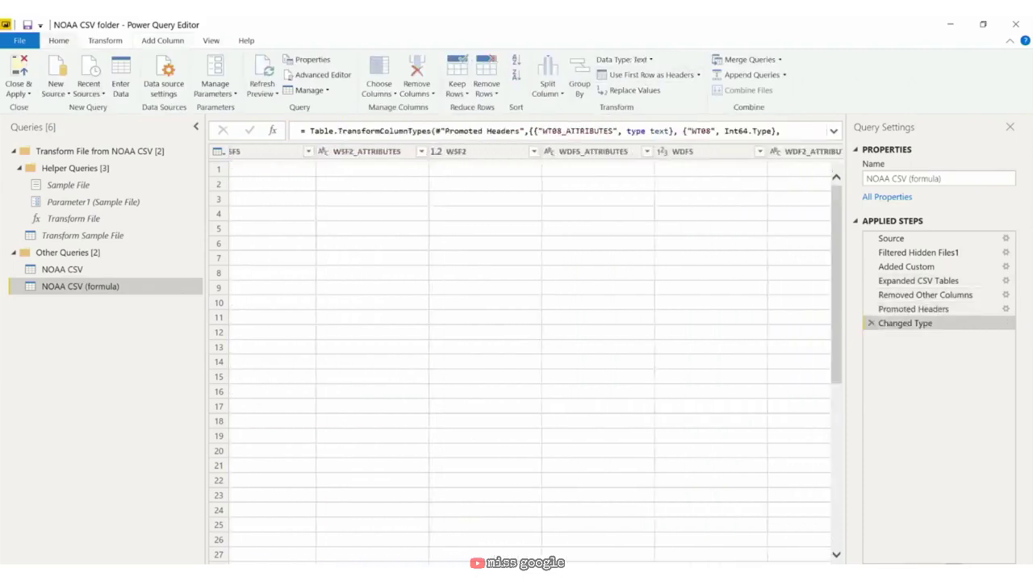
{"action": "scroll", "coordinate": [524, 355], "scroll_direction": "right", "scroll_amount": 4}
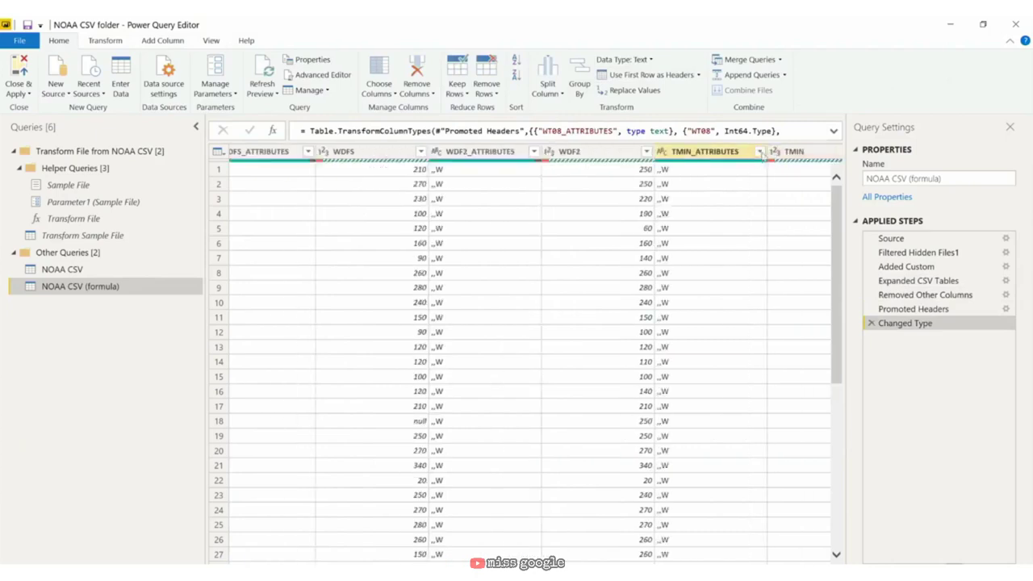
{"action": "scroll", "coordinate": [765, 152], "scroll_direction": "right", "scroll_amount": 4}
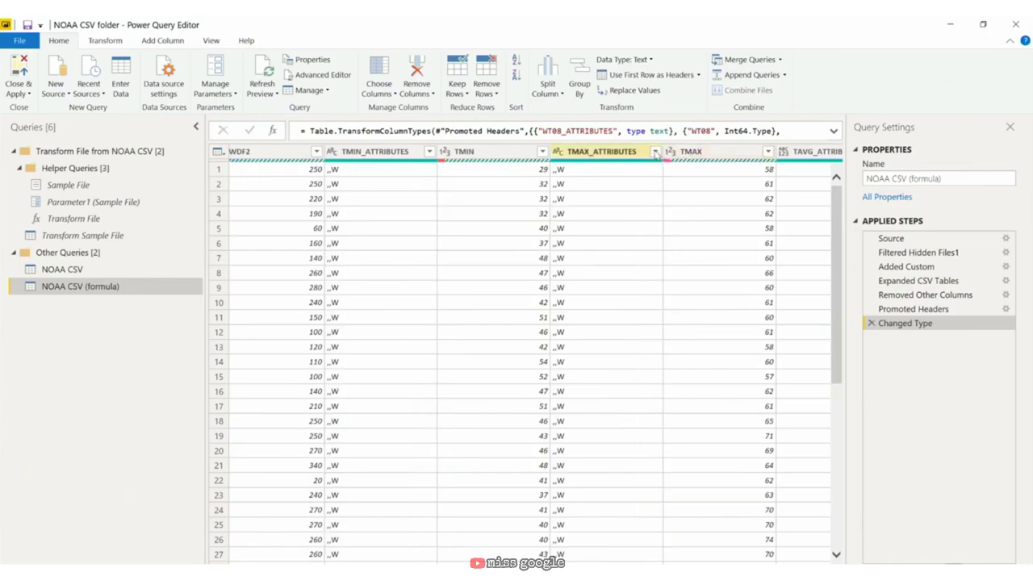
Step: Filter TMAX_ATTRIBUTES to keep only the _D and _W rows
{"action": "left_click", "coordinate": [656, 152]}
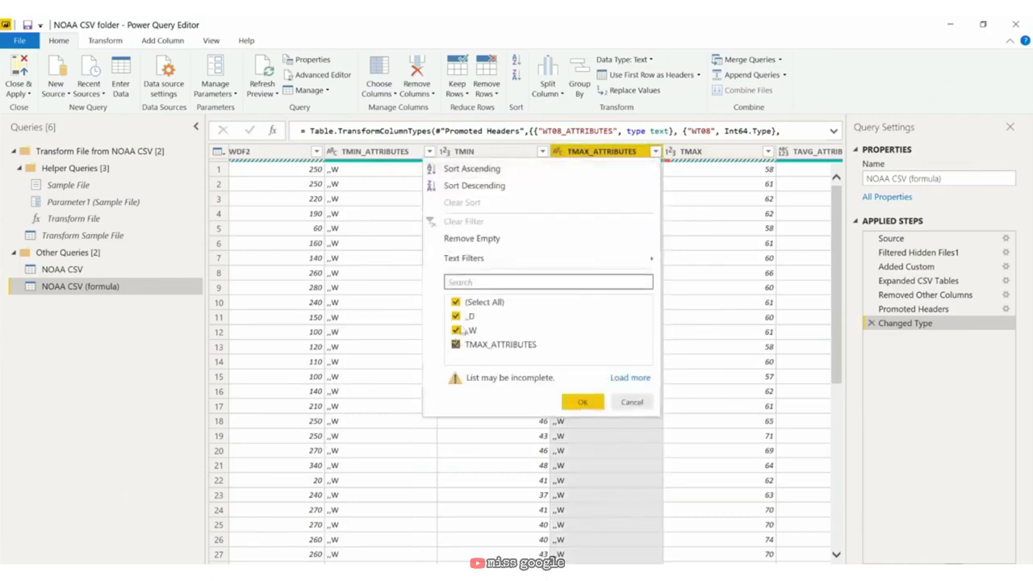
{"action": "left_click", "coordinate": [456, 302]}
{"action": "left_click", "coordinate": [456, 316]}
{"action": "left_click", "coordinate": [456, 330]}
{"action": "left_click", "coordinate": [582, 401]}
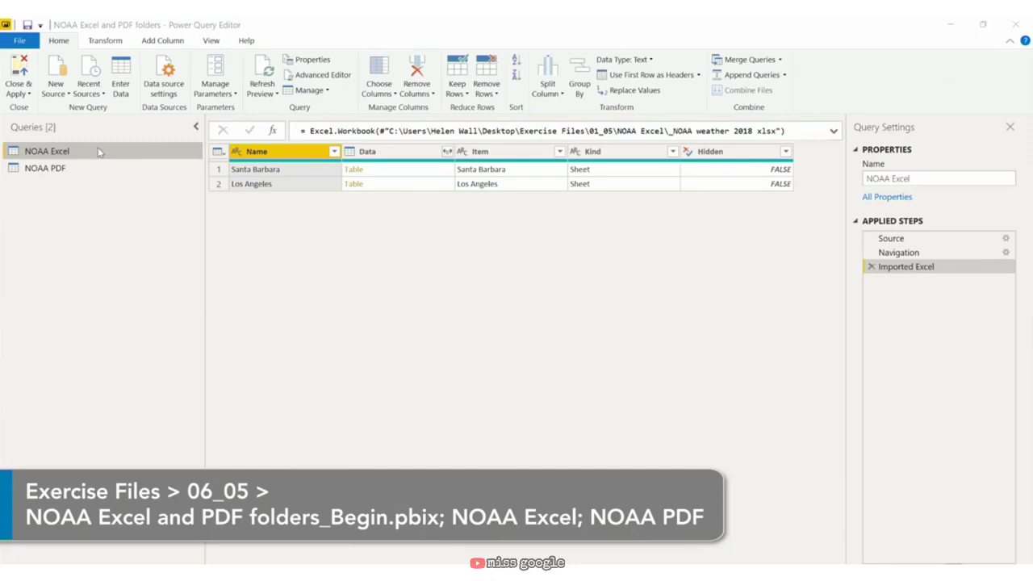
Step: Duplicate NOAA Excel as 'NOAA Excel (formulas)' and delete its Imported Excel and Navigation steps
{"action": "right_click", "coordinate": [98, 148]}
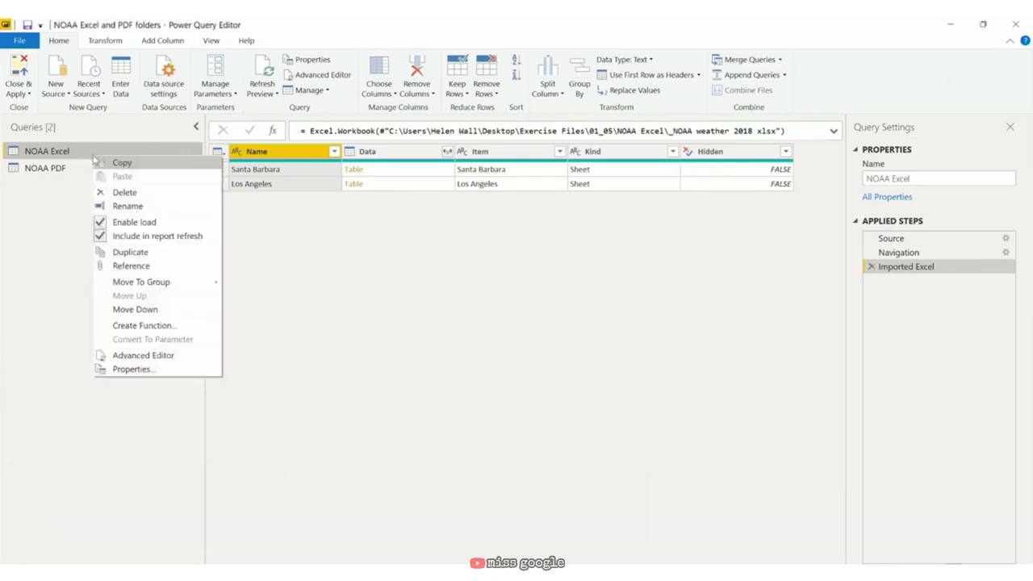
{"action": "left_click", "coordinate": [145, 249]}
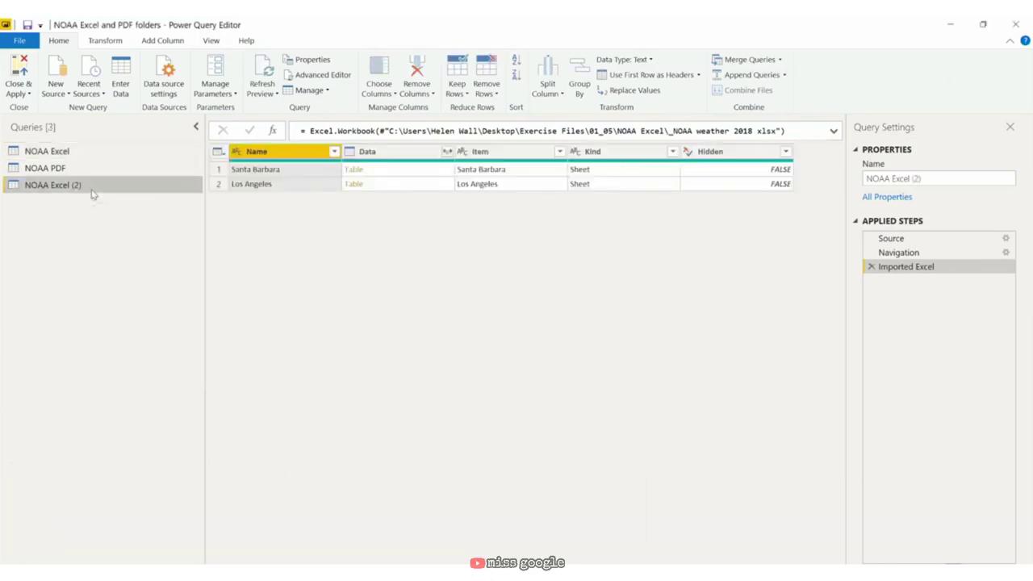
{"action": "right_click", "coordinate": [92, 189]}
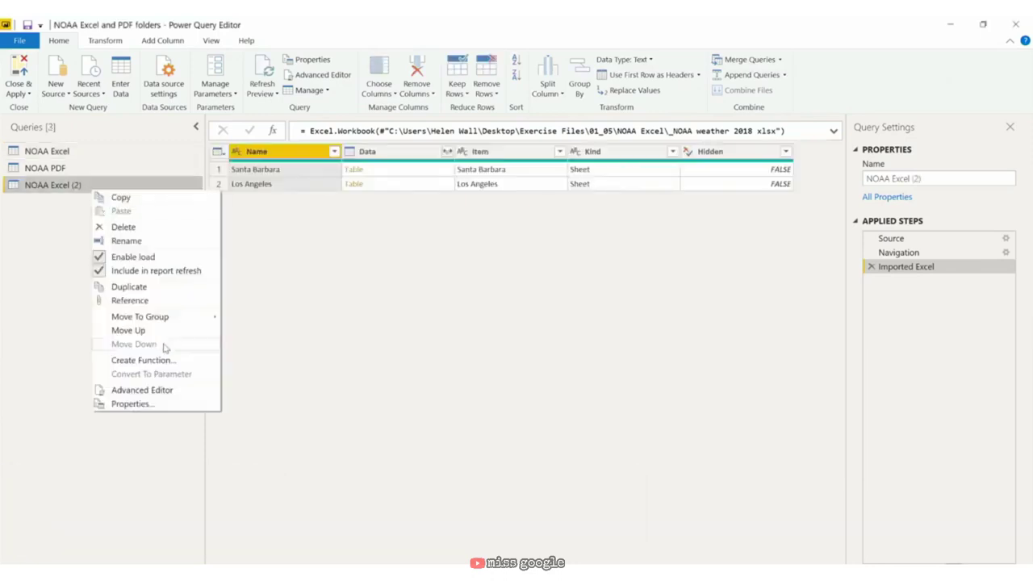
{"action": "left_click", "coordinate": [153, 240]}
{"action": "left_click", "coordinate": [96, 183]}
{"action": "key", "text": "BackSpace"}
{"action": "key", "text": "BackSpace"}
{"action": "key", "text": "BackSpace"}
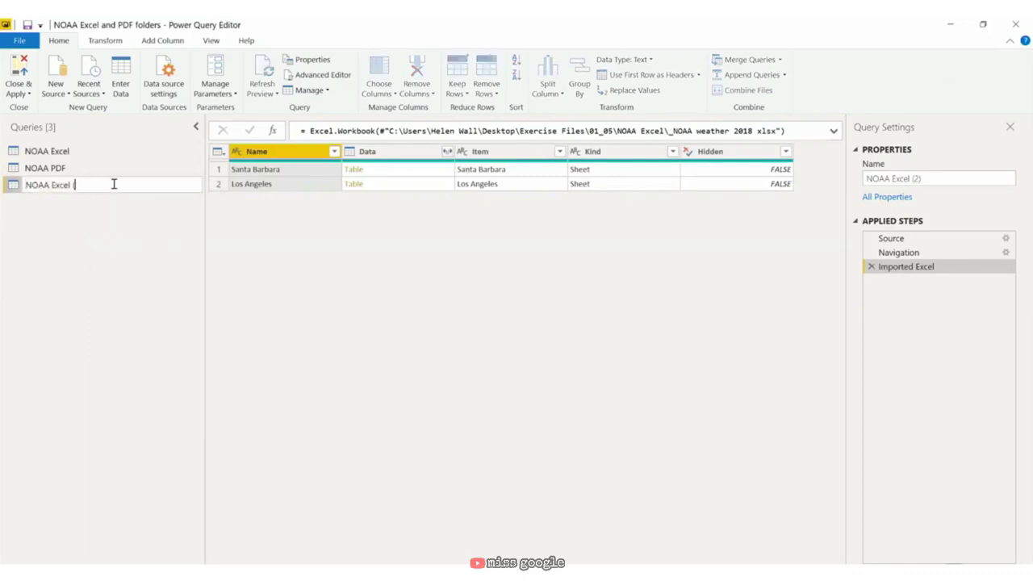
{"action": "type", "text": "(formulas)"}
{"action": "key", "text": "Return"}
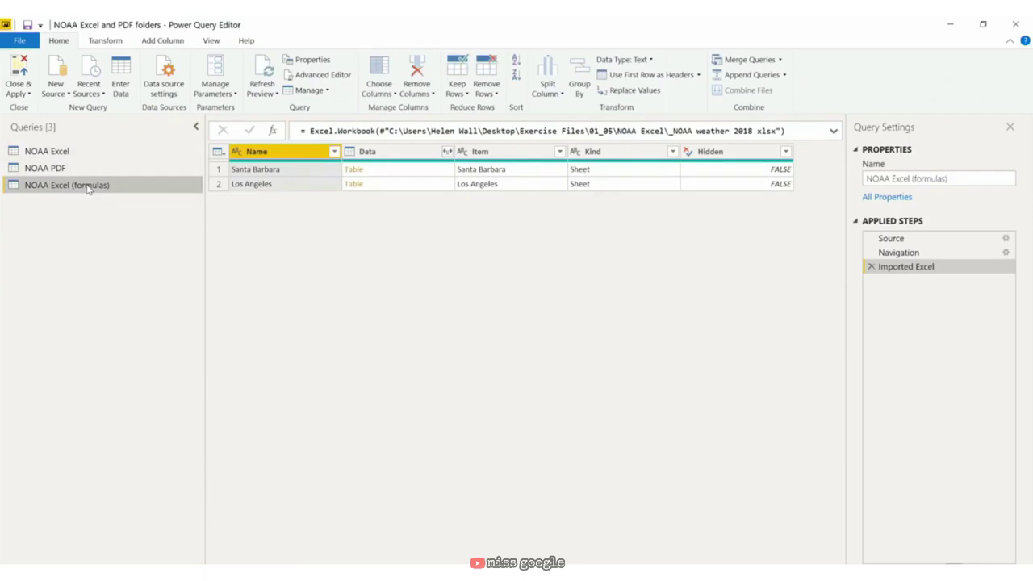
{"action": "left_click", "coordinate": [872, 267]}
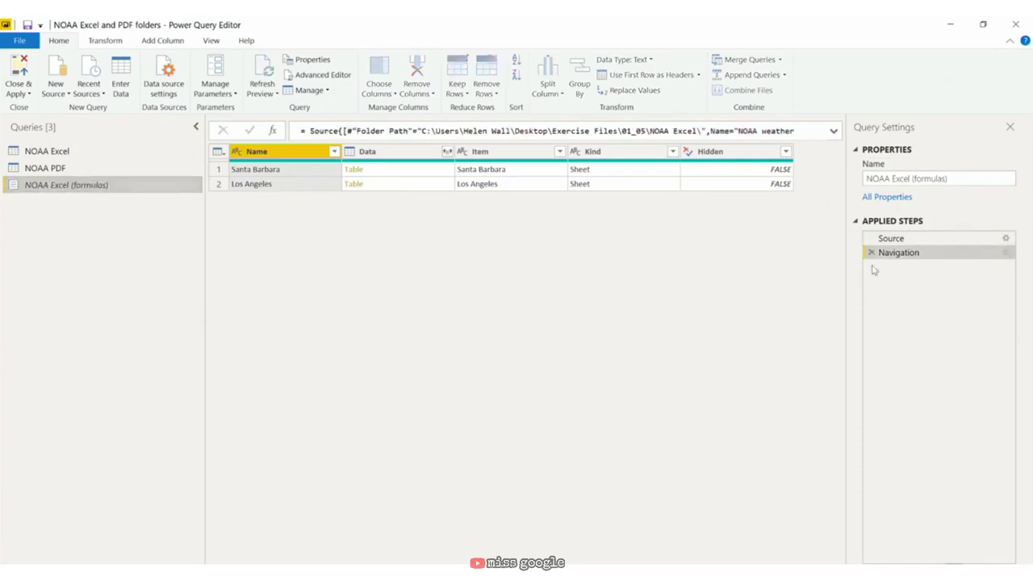
{"action": "left_click", "coordinate": [871, 252]}
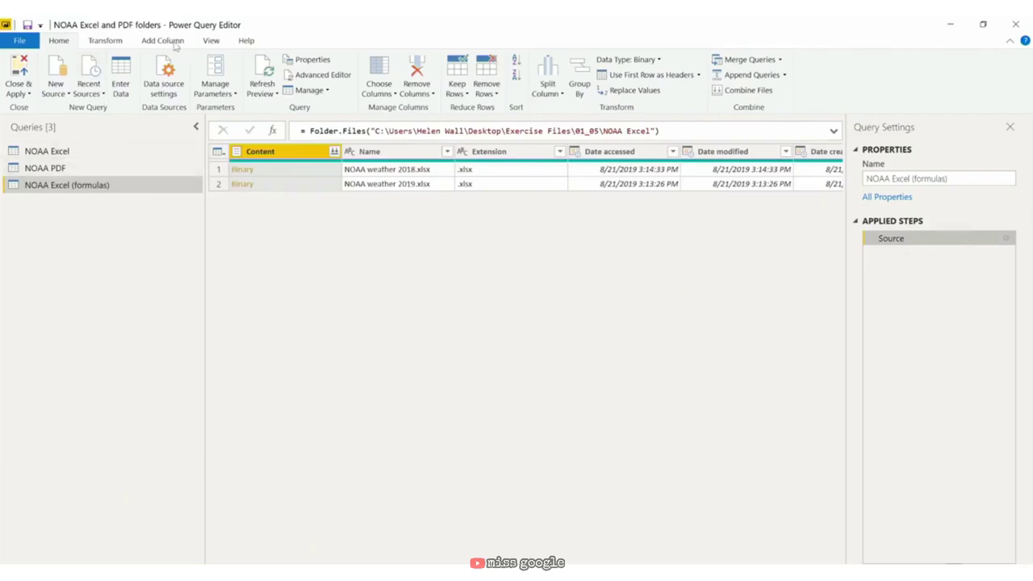
Step: Add an 'Excel Tabs' custom column with formula Excel.Workbook([Content])
{"action": "left_click", "coordinate": [173, 44]}
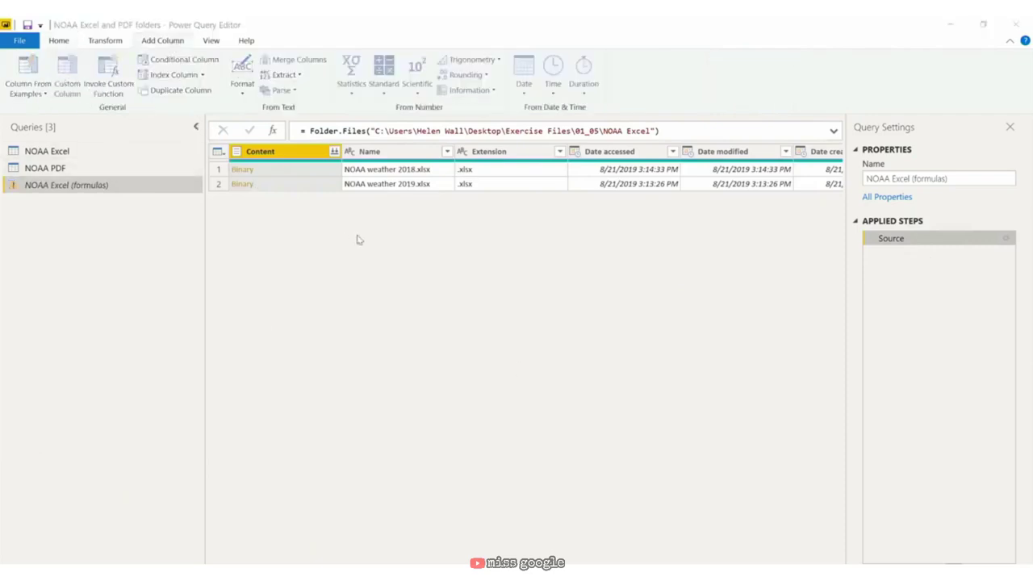
{"action": "left_click_drag", "start_coordinate": [367, 236], "coordinate": [102, 190]}
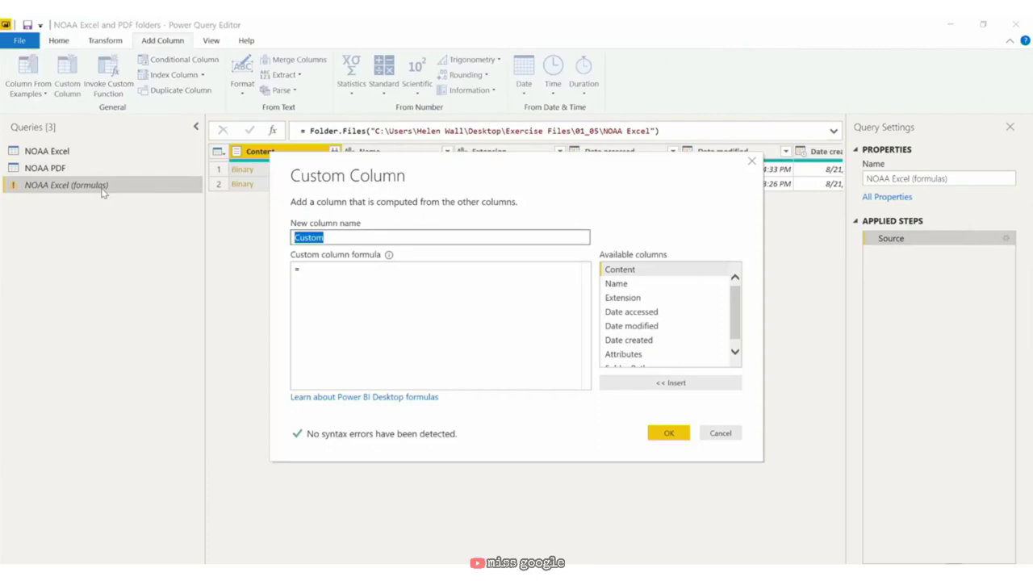
{"action": "type", "text": "Exce"}
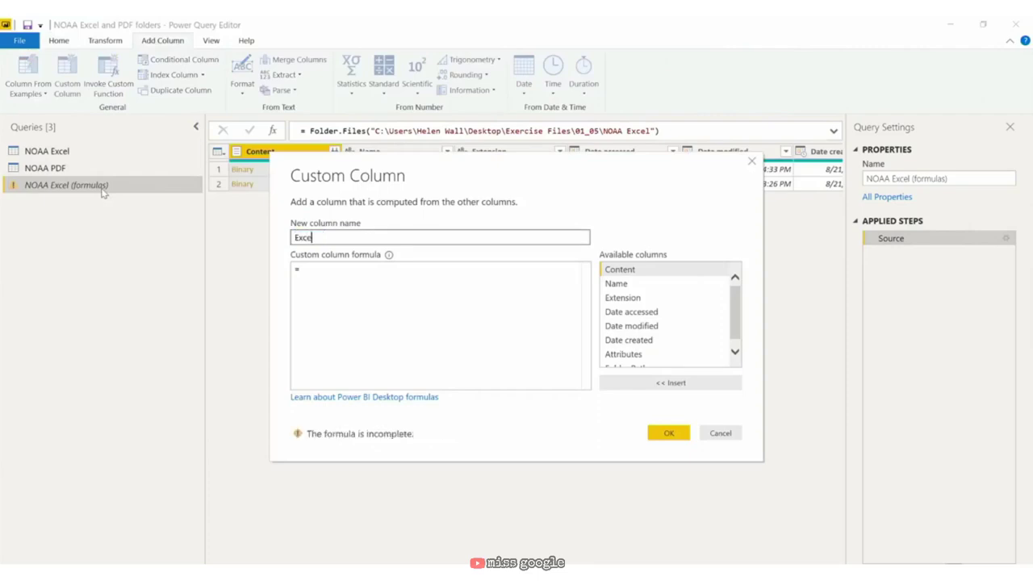
{"action": "type", "text": "l Tabs"}
{"action": "key", "text": "Tab"}
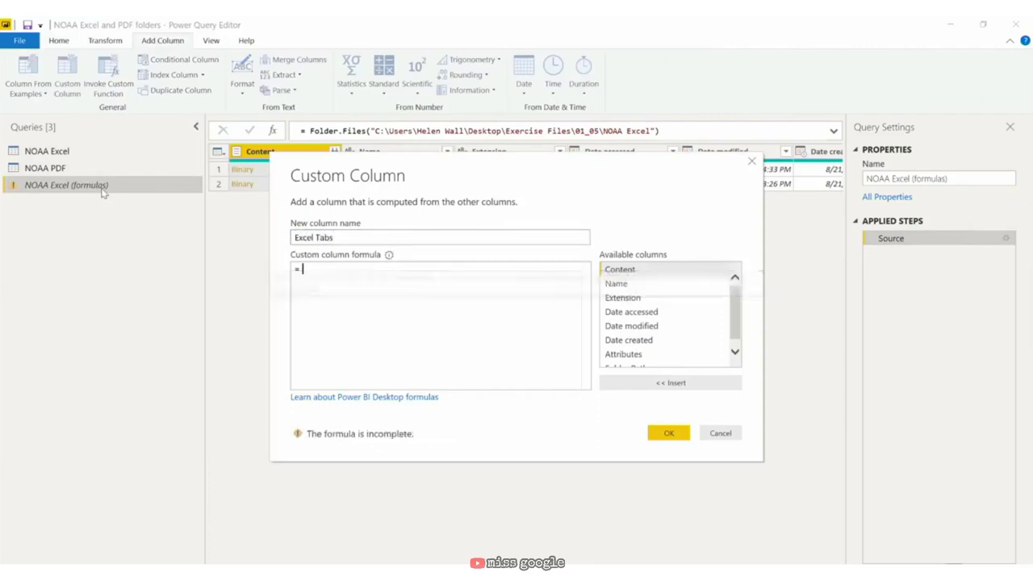
{"action": "type", "text": "Excel."}
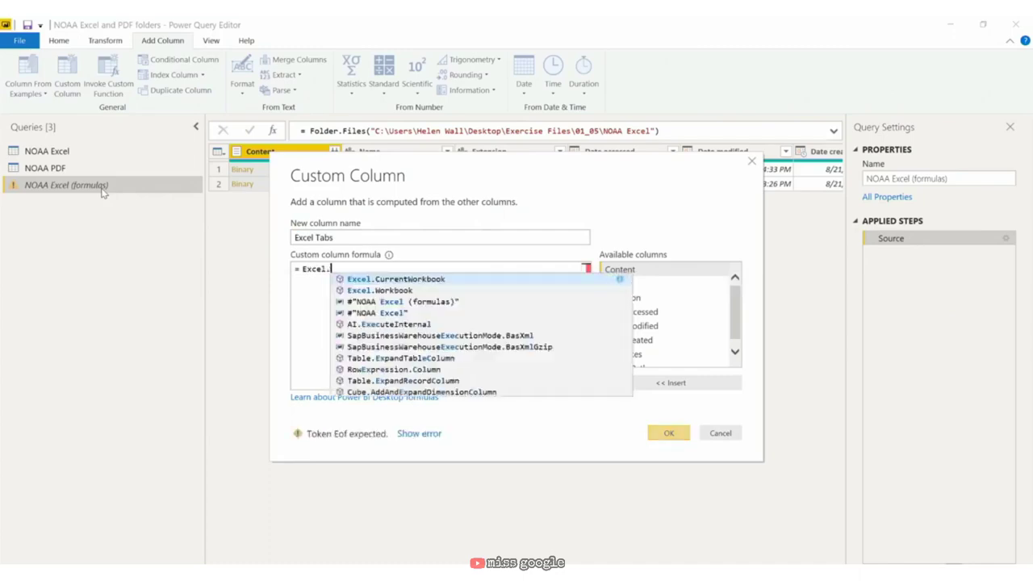
{"action": "key", "text": "Escape"}
{"action": "type", "text": "Workbook("}
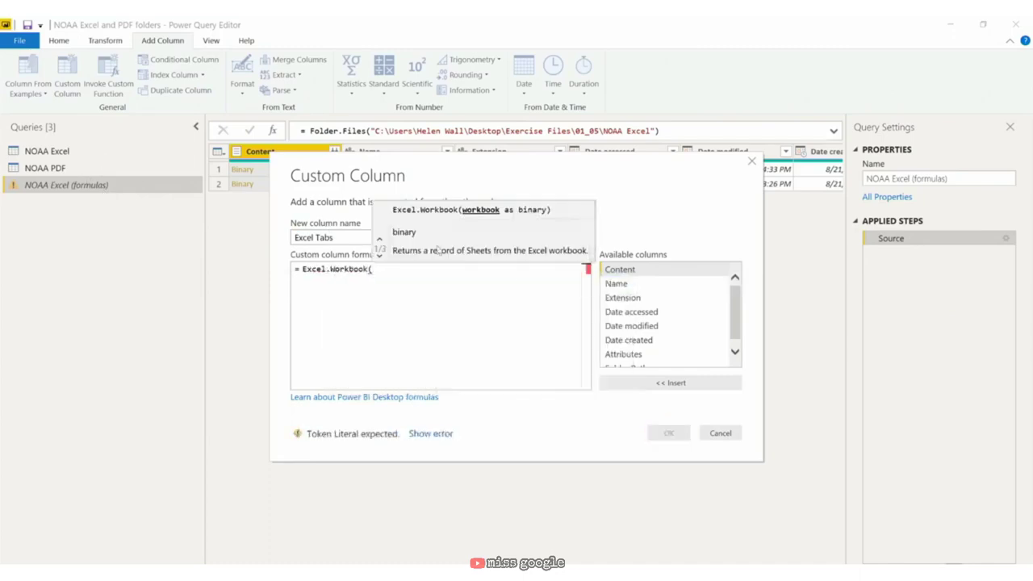
{"action": "double_click", "coordinate": [620, 269]}
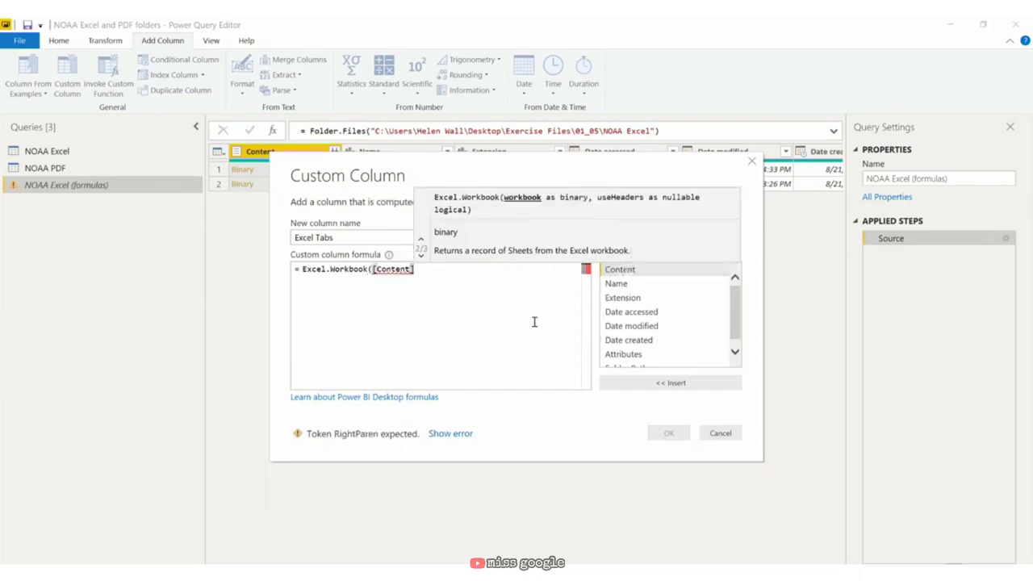
{"action": "type", "text": ")"}
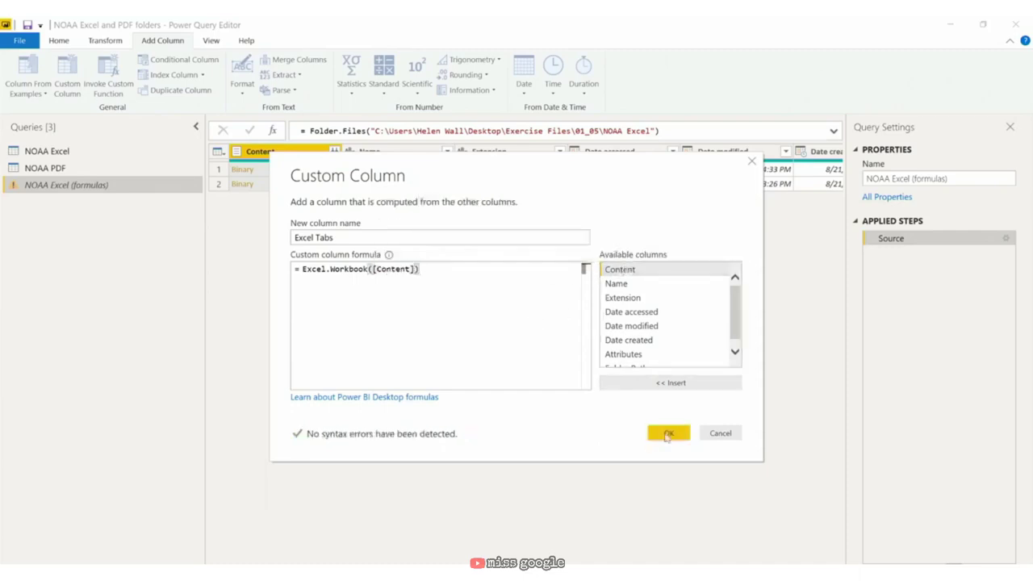
{"action": "left_click", "coordinate": [667, 432]}
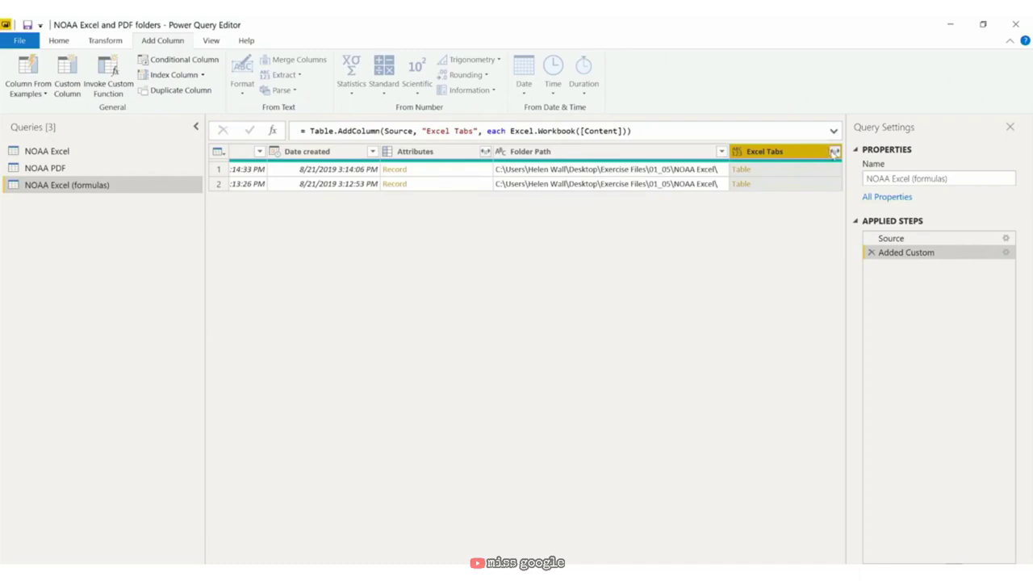
Step: Expand Excel Tabs into its sheet columns without the original name prefix
{"action": "left_click", "coordinate": [834, 153]}
{"action": "left_click", "coordinate": [620, 298]}
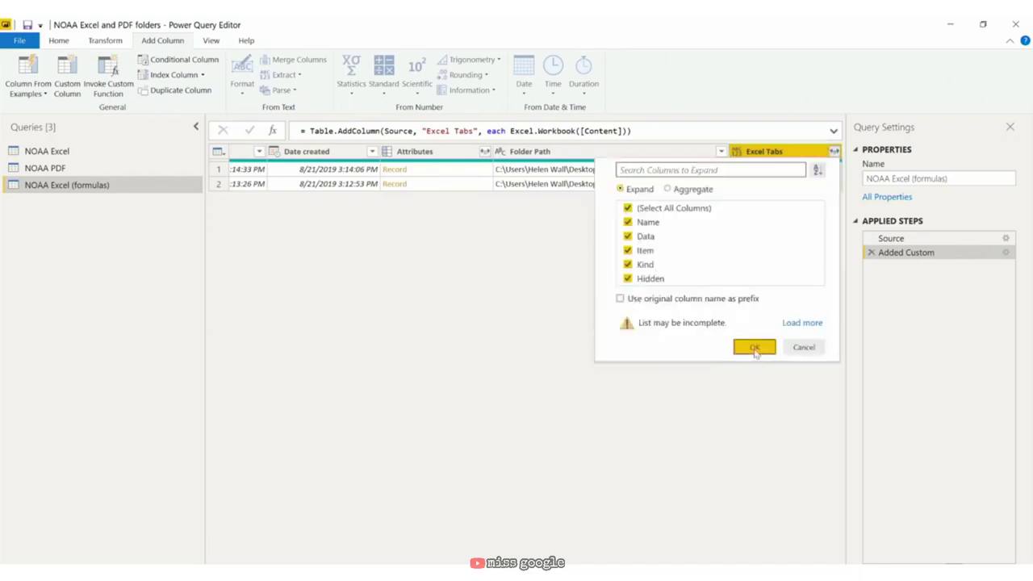
{"action": "left_click", "coordinate": [755, 349]}
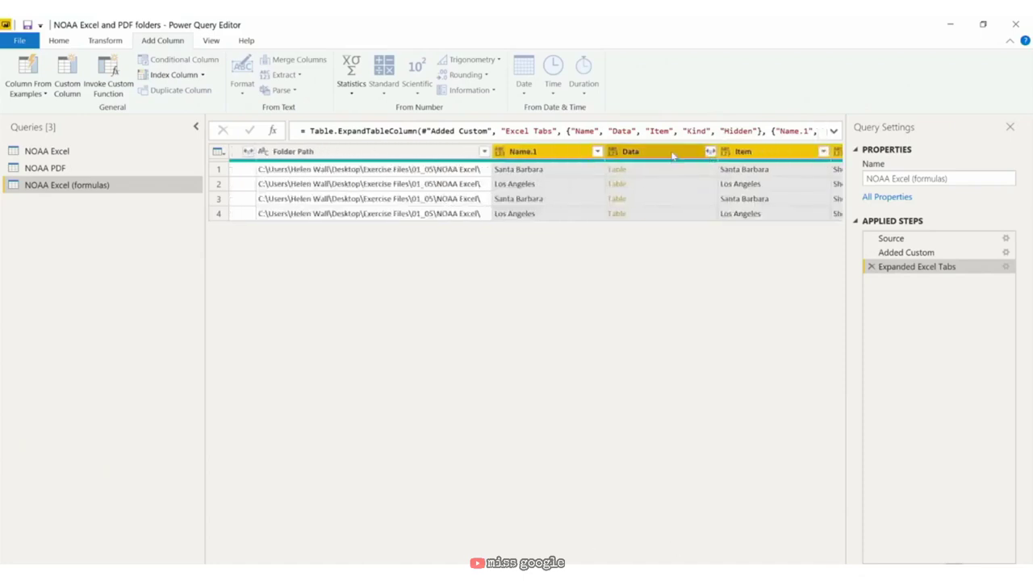
Step: Expand the Data column into Column1, Column2 onward, then switch to the NOAA PDF query
{"action": "left_click", "coordinate": [710, 152]}
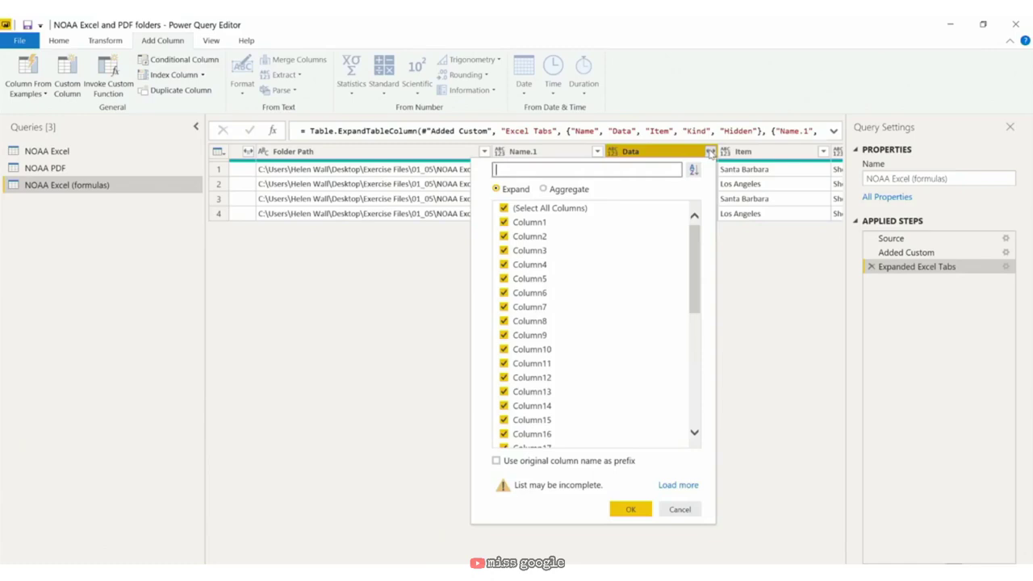
{"action": "left_click", "coordinate": [630, 509]}
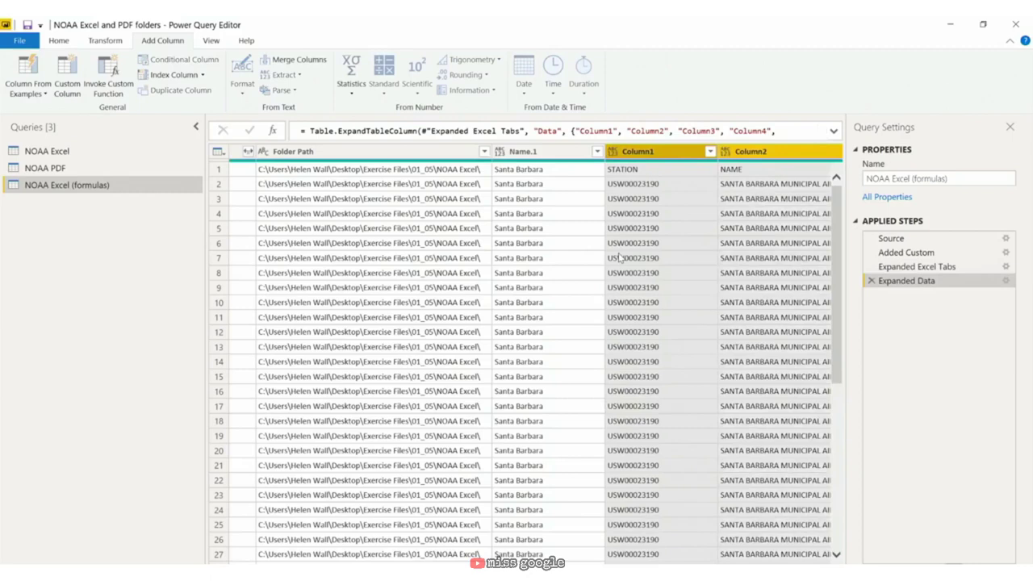
{"action": "left_click", "coordinate": [82, 169]}
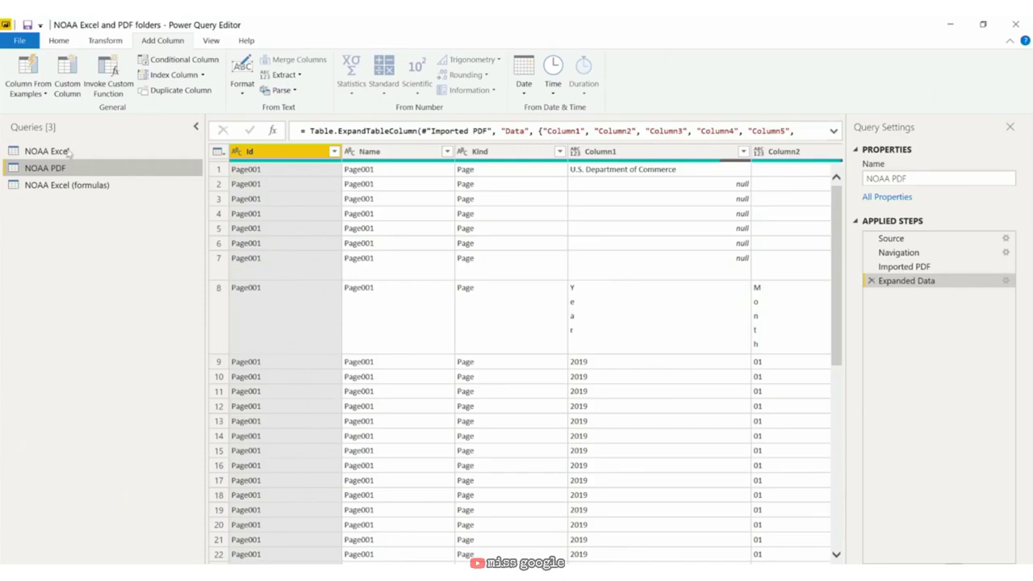
Step: Duplicate the NOAA PDF query and rename the copy to NOAA PDF (formulas)
{"action": "right_click", "coordinate": [81, 169]}
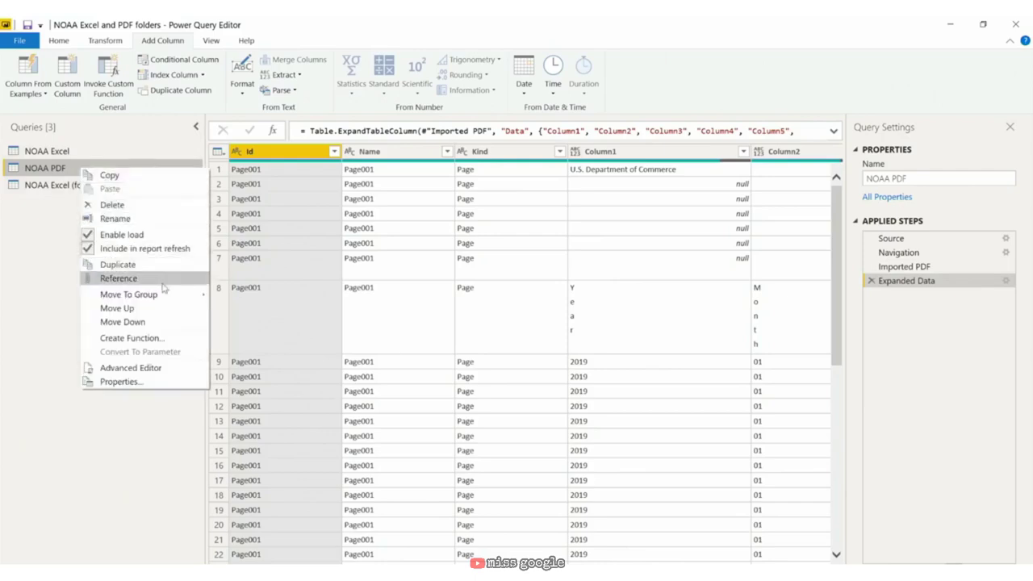
{"action": "left_click", "coordinate": [142, 266]}
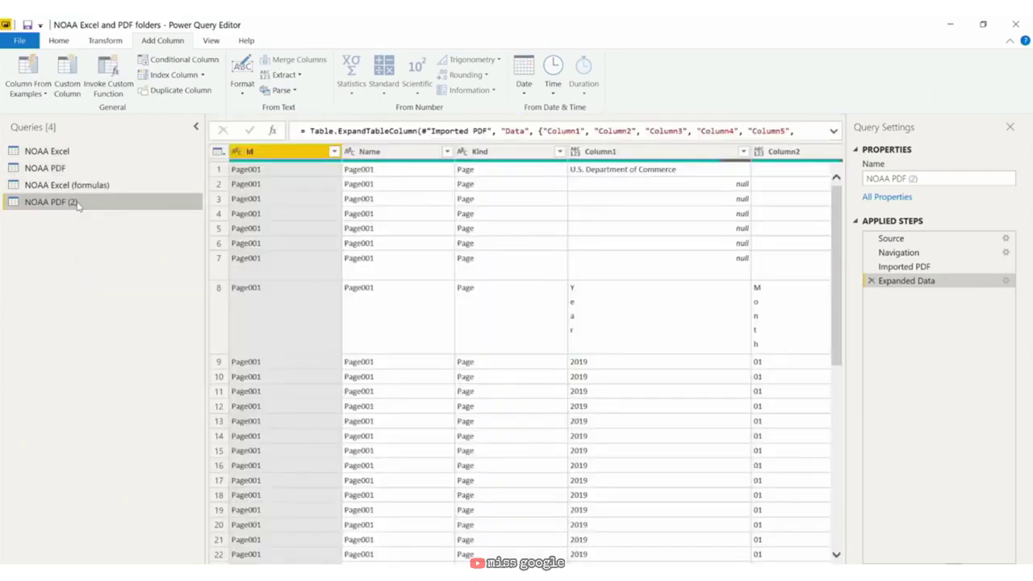
{"action": "right_click", "coordinate": [76, 204]}
{"action": "left_click", "coordinate": [125, 253]}
{"action": "key", "text": "End"}
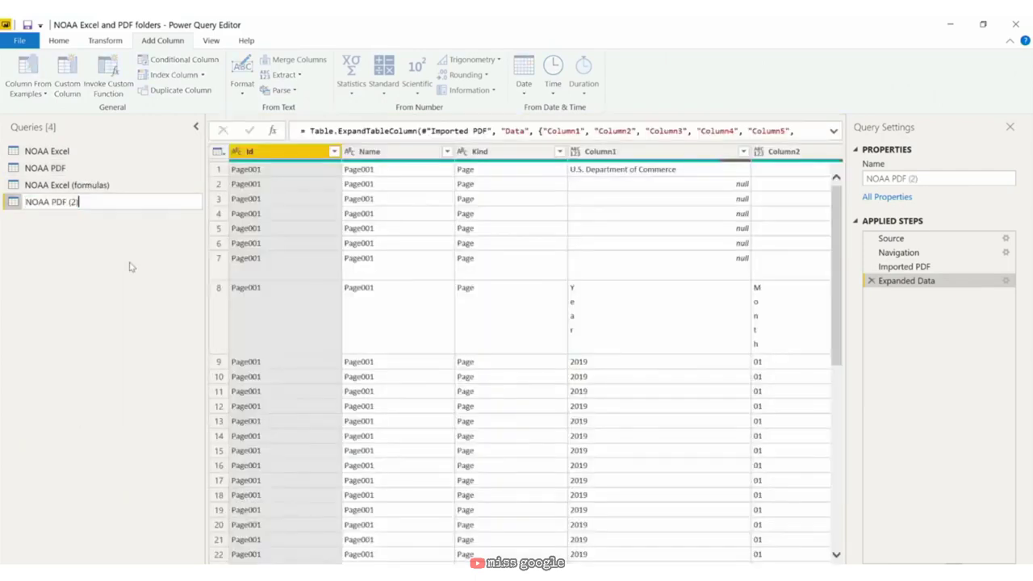
{"action": "key", "text": "BackSpace"}
{"action": "key", "text": "BackSpace"}
{"action": "type", "text": "formulas)"}
{"action": "key", "text": "Return"}
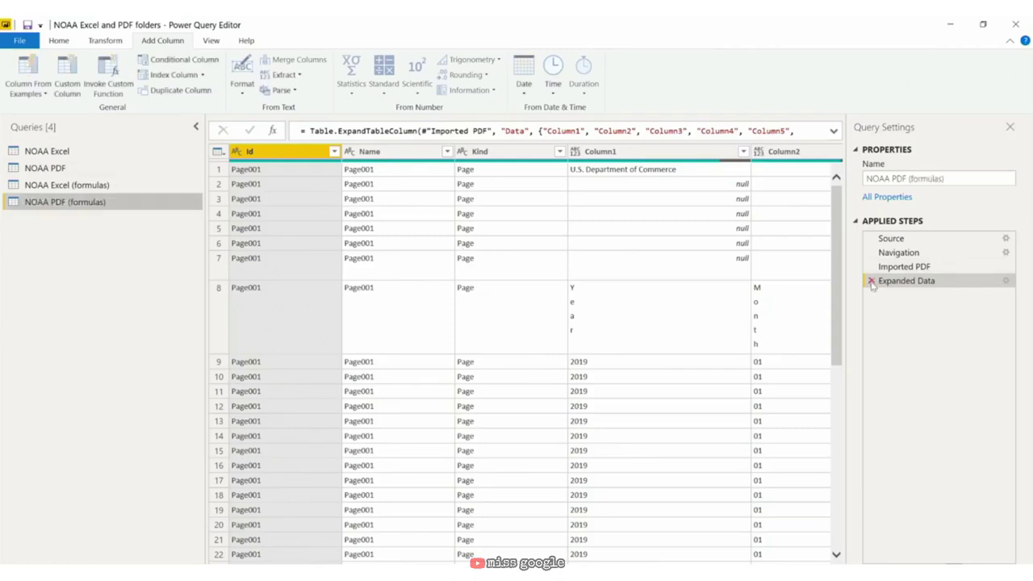
Step: Delete the Expanded Data, Imported PDF and Navigation steps, and change the source folder path to 06_05
{"action": "left_click", "coordinate": [871, 281]}
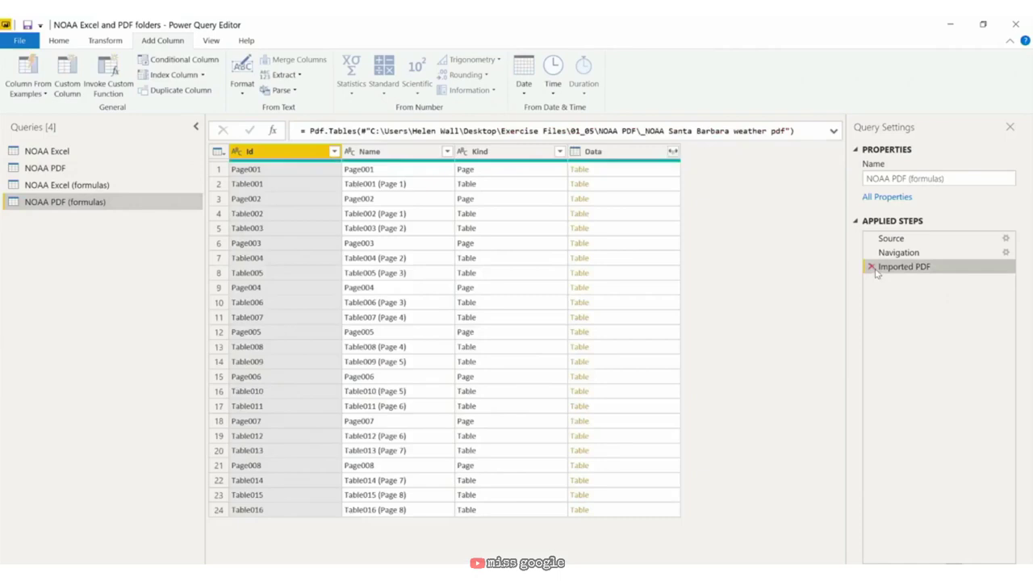
{"action": "left_click", "coordinate": [870, 267]}
{"action": "left_click", "coordinate": [871, 252]}
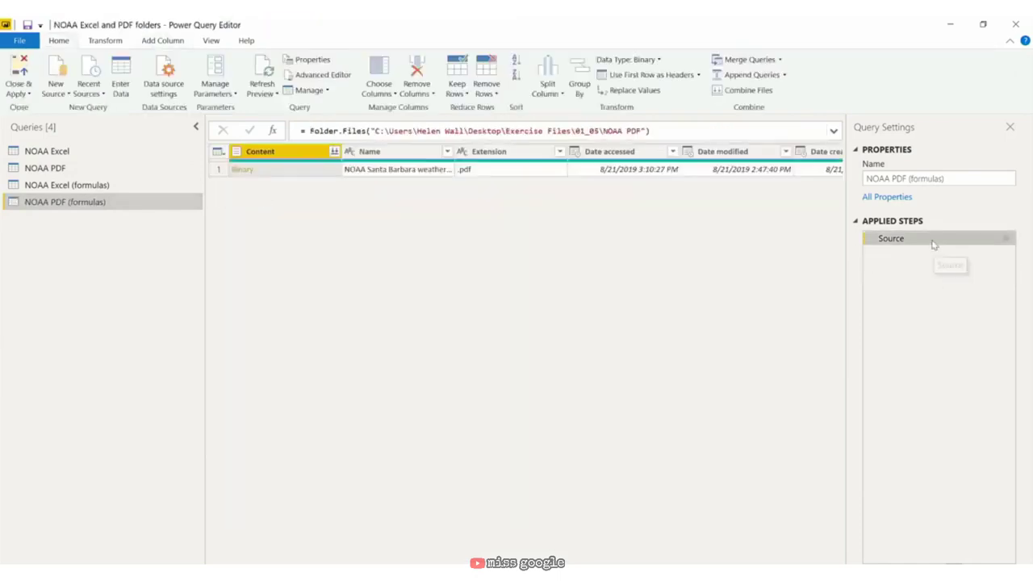
{"action": "left_click", "coordinate": [600, 131]}
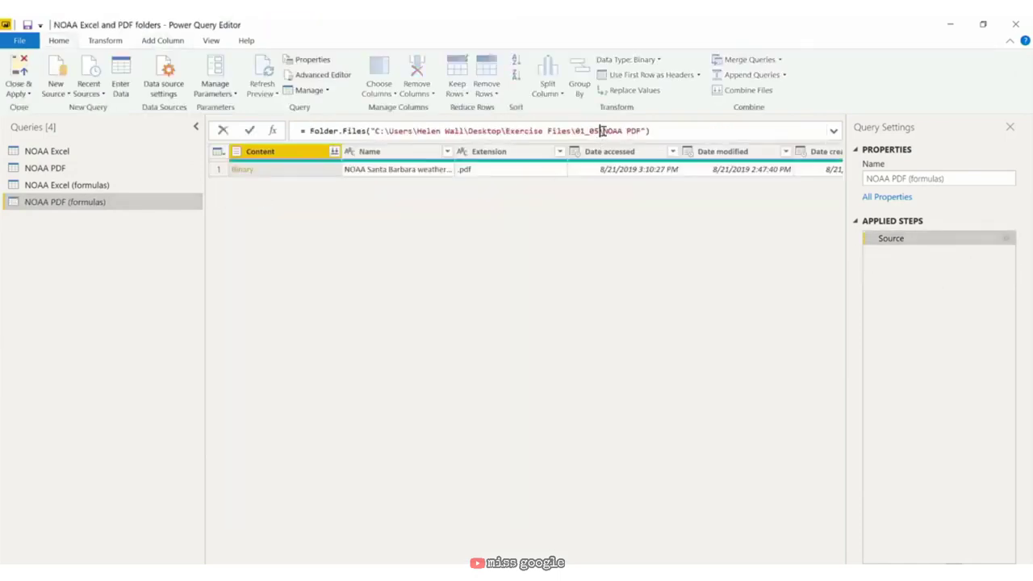
{"action": "key", "text": "BackSpace"}
{"action": "key", "text": "BackSpace"}
{"action": "key", "text": "BackSpace"}
{"action": "key", "text": "BackSpace"}
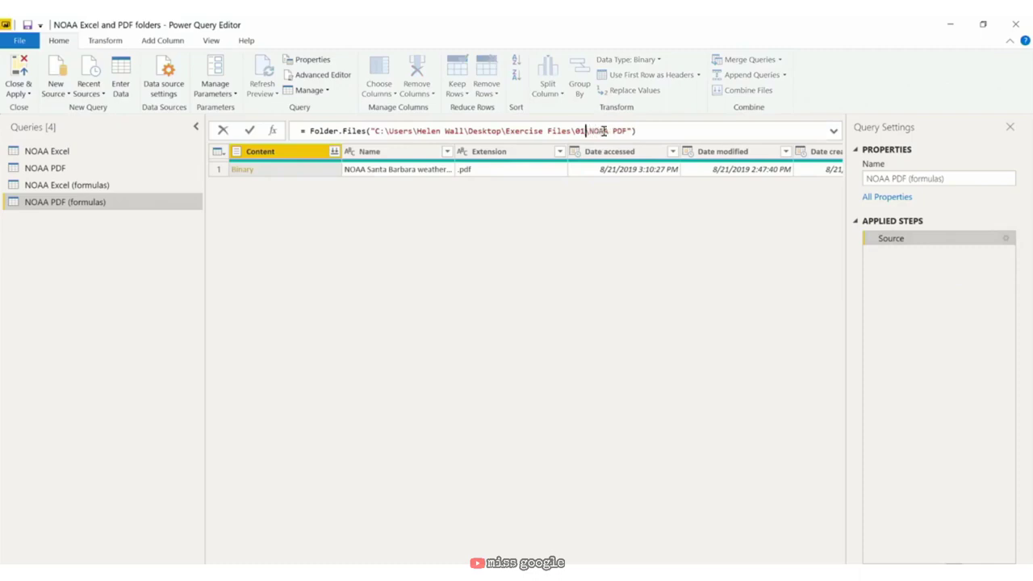
{"action": "key", "text": "BackSpace"}
{"action": "type", "text": "06_05"}
{"action": "left_click", "coordinate": [888, 240]}
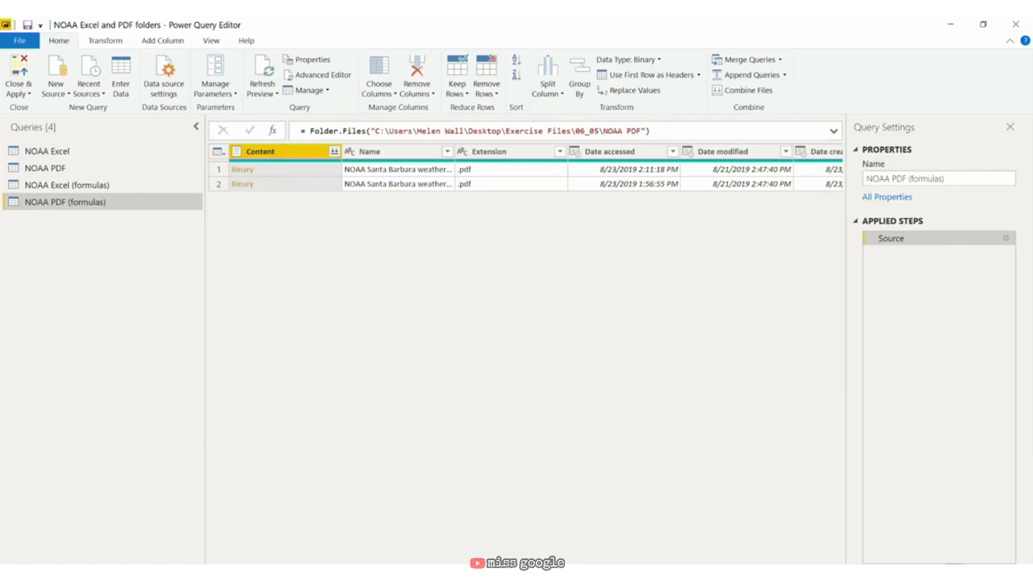
{"action": "scroll", "coordinate": [667, 184], "scroll_direction": "right", "scroll_amount": 10}
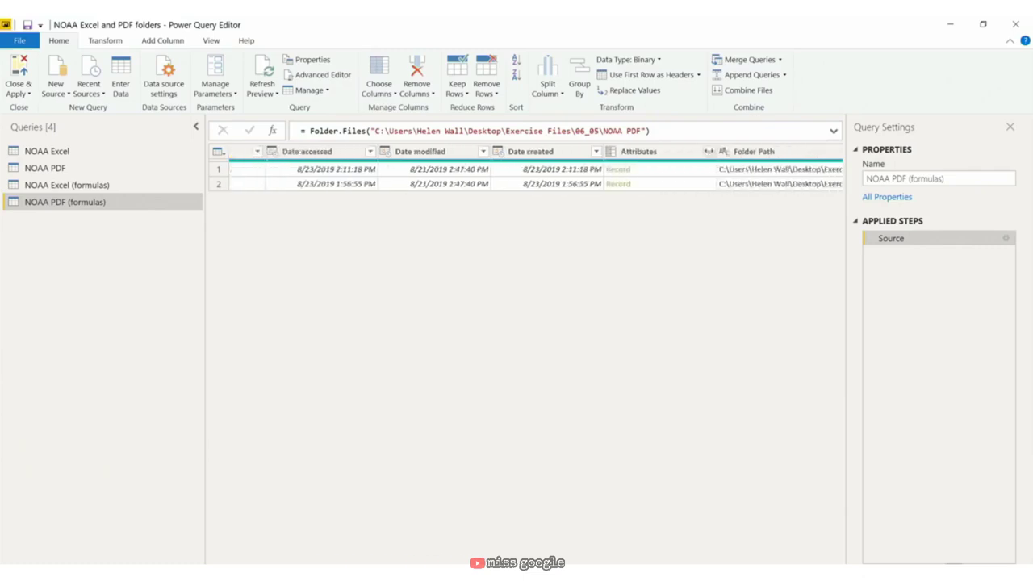
Step: Add a custom column named Tables with the formula Pdf.Tables([Content])
{"action": "left_click", "coordinate": [175, 41]}
{"action": "left_click", "coordinate": [75, 74]}
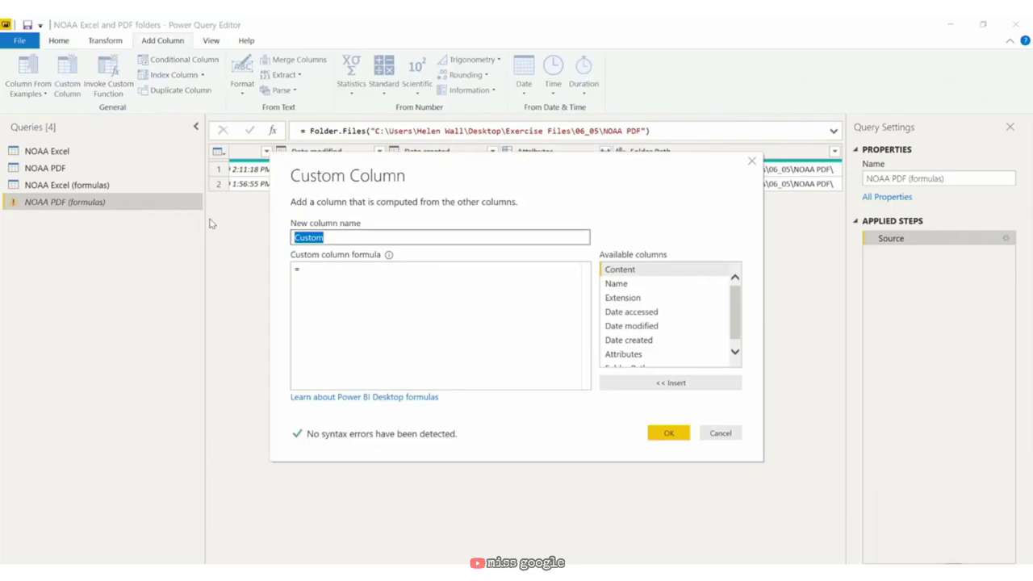
{"action": "type", "text": "Tables"}
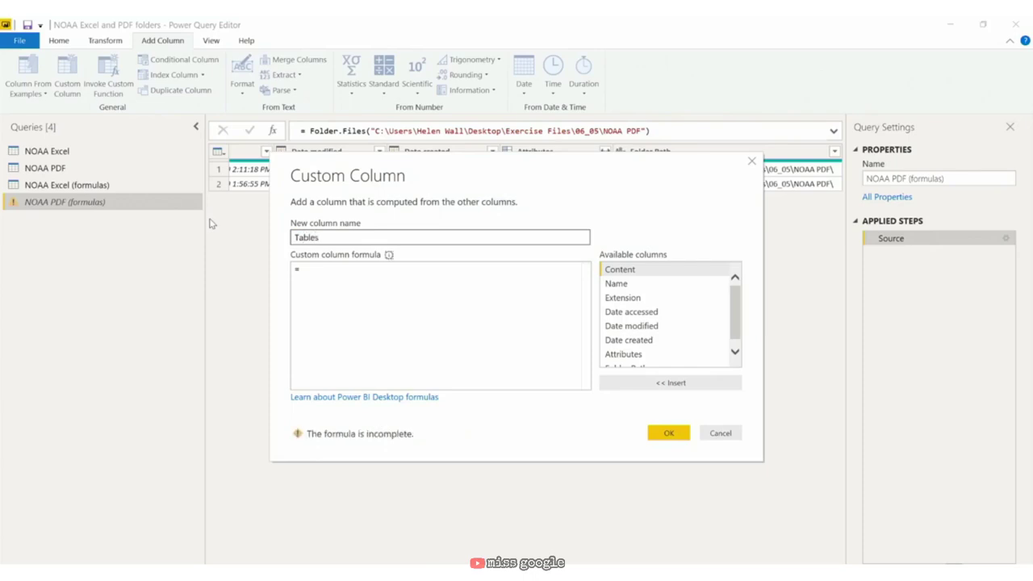
{"action": "type", "text": "P"}
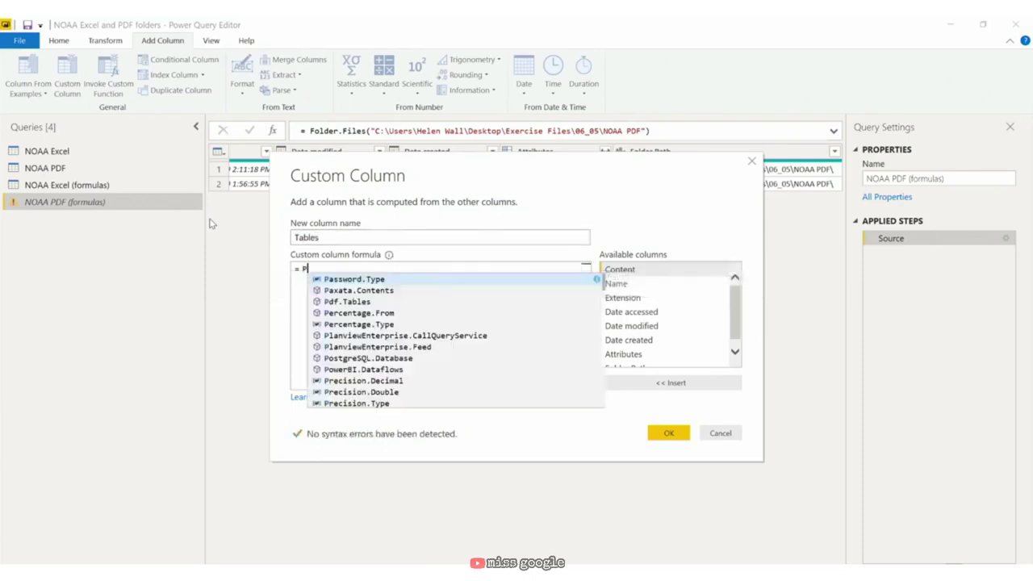
{"action": "type", "text": "df.Tab"}
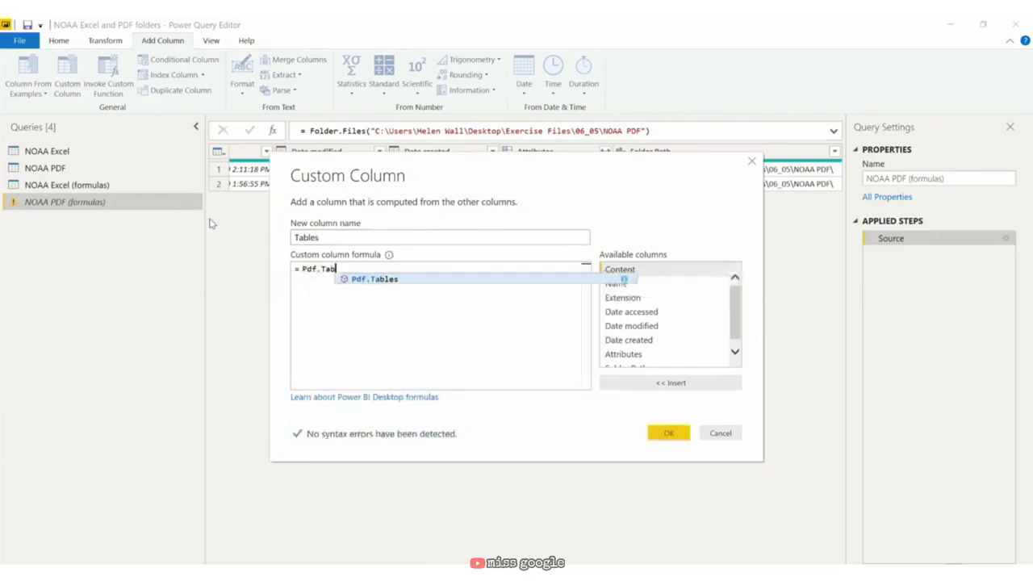
{"action": "type", "text": "les("}
{"action": "key", "text": "BackSpace"}
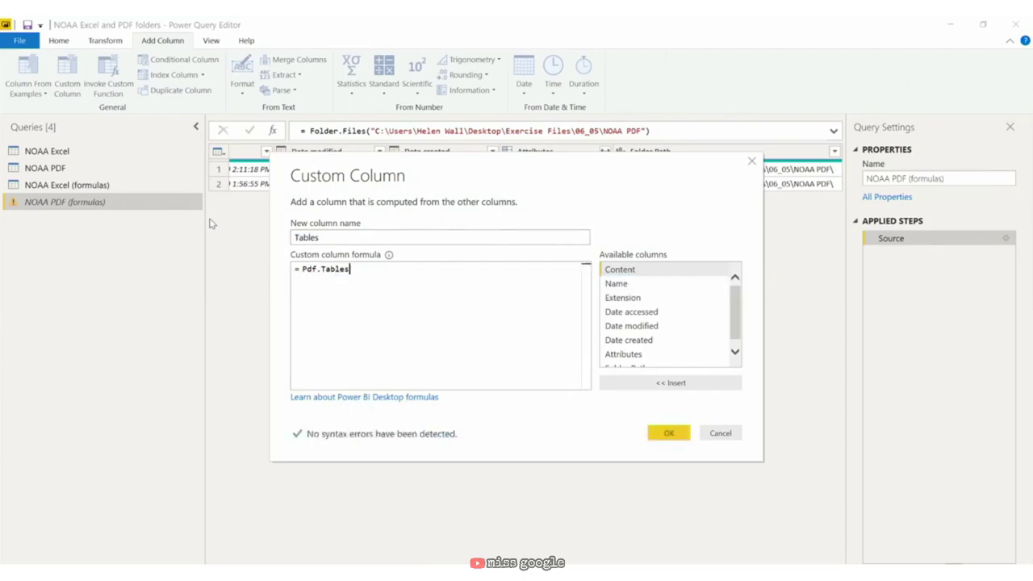
{"action": "type", "text": "("}
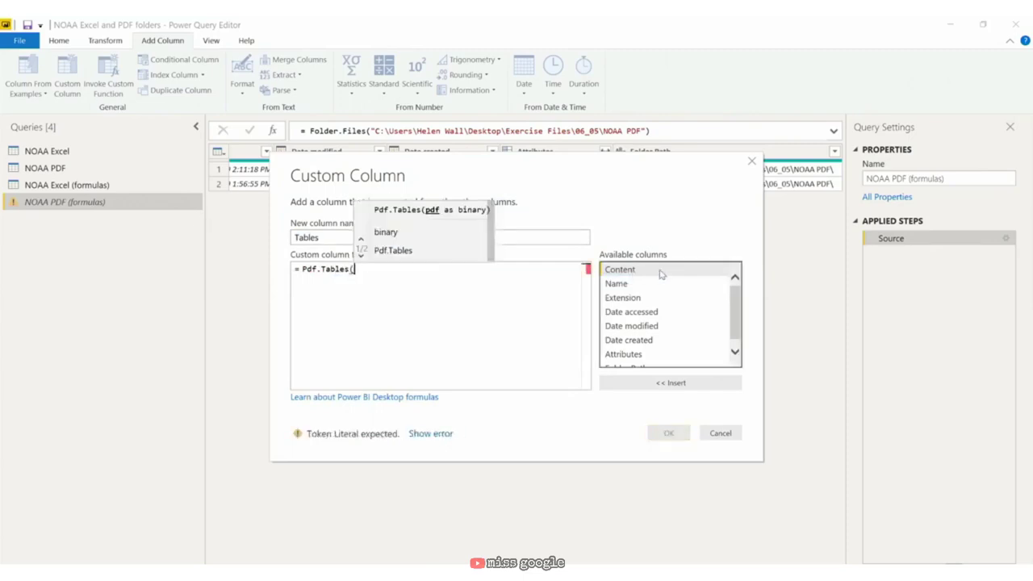
{"action": "double_click", "coordinate": [656, 271]}
{"action": "type", "text": ")"}
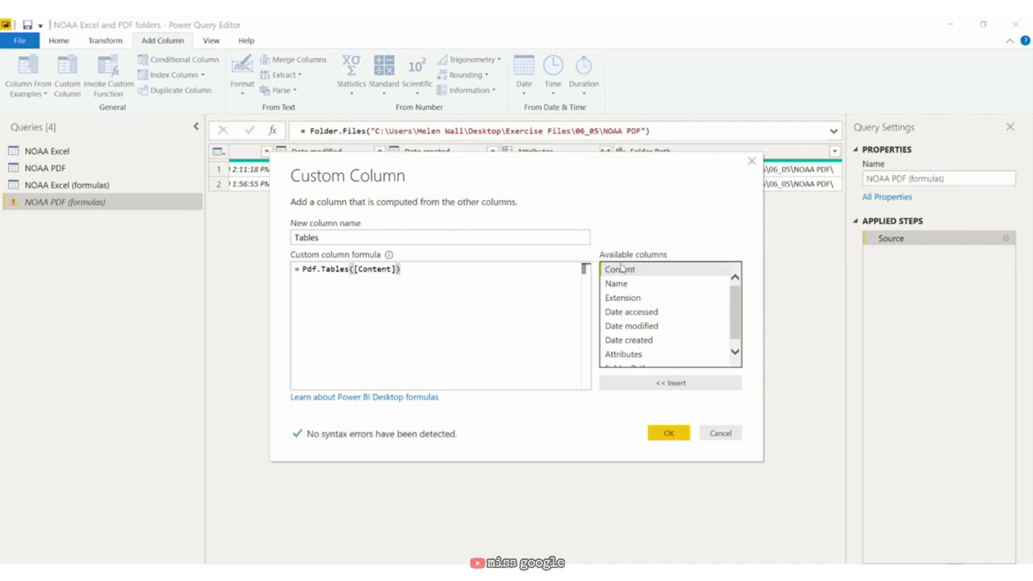
{"action": "left_click", "coordinate": [669, 432]}
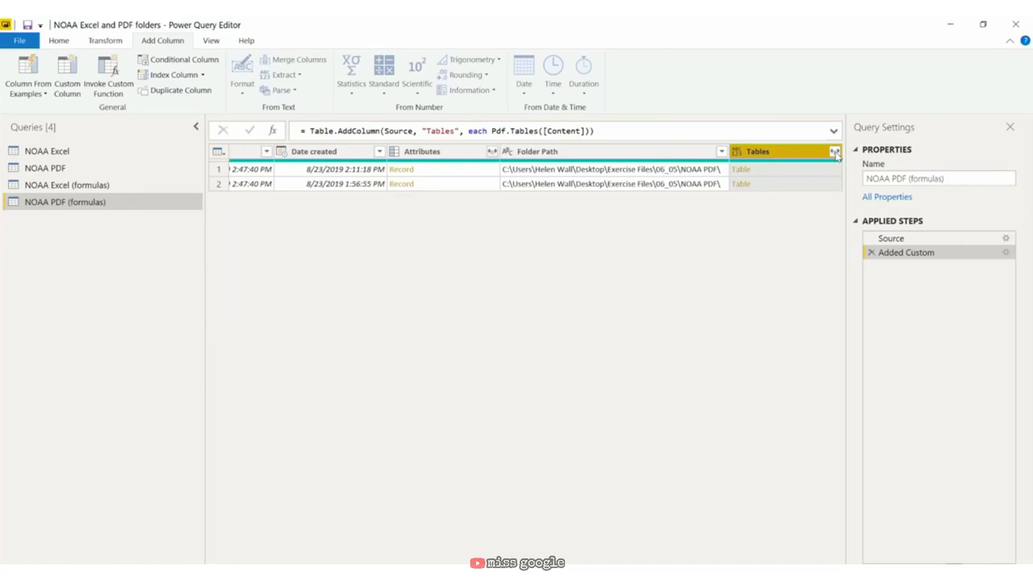
Step: Expand the Tables column into Id, Name, Kind and Data, then expand Data into Column1 onward
{"action": "left_click", "coordinate": [835, 153]}
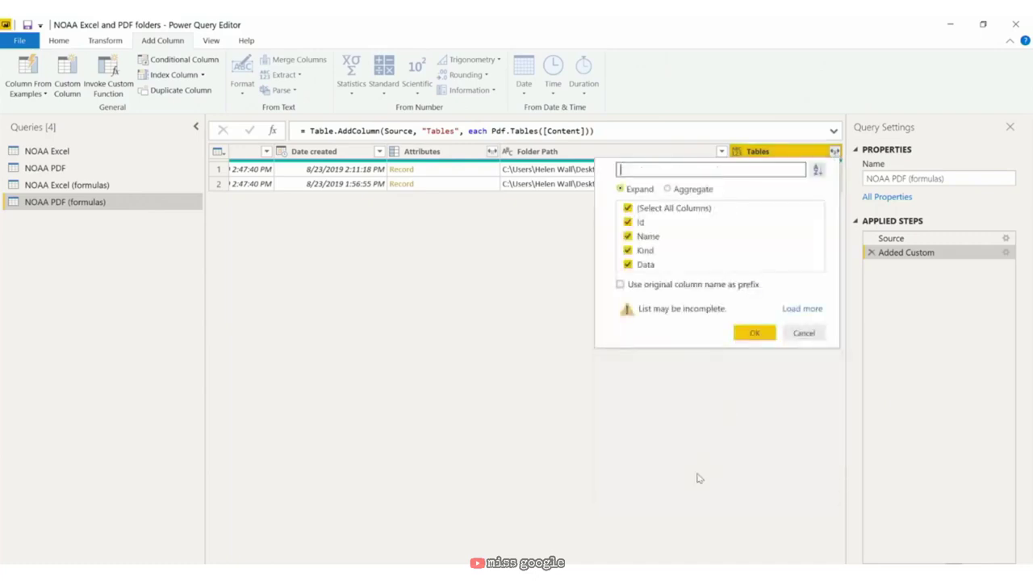
{"action": "left_click", "coordinate": [753, 334]}
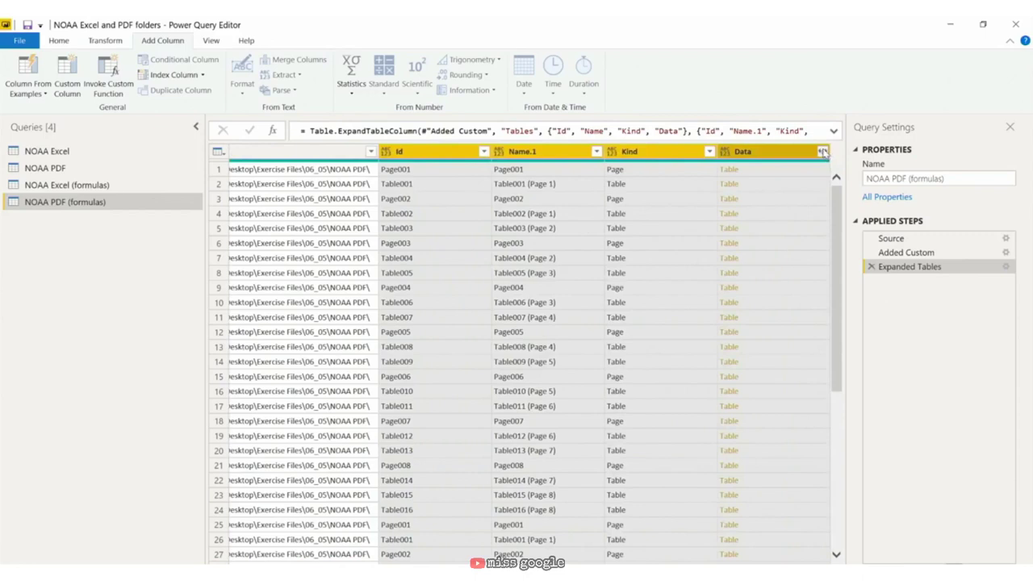
{"action": "left_click", "coordinate": [822, 152]}
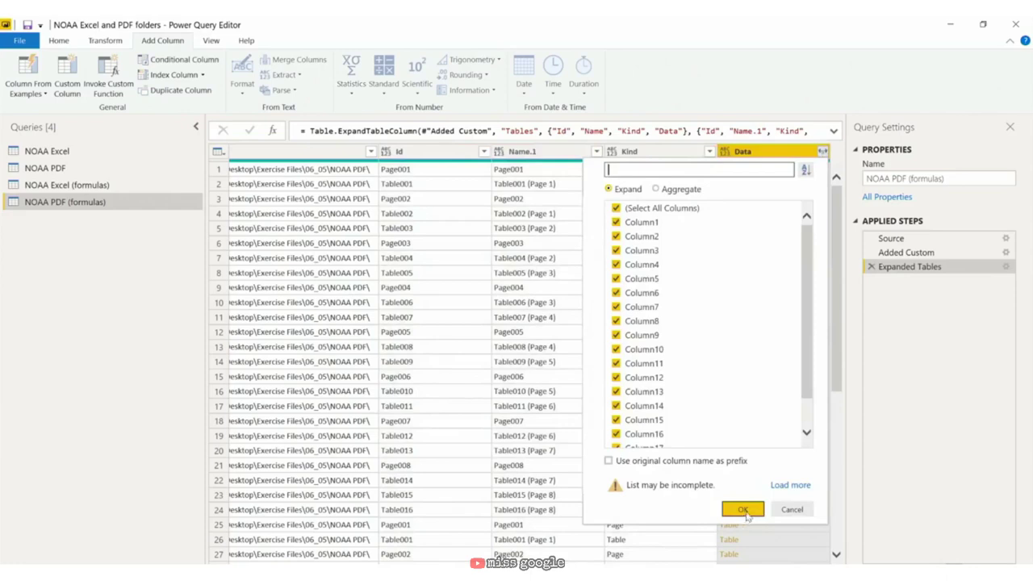
{"action": "left_click", "coordinate": [743, 510]}
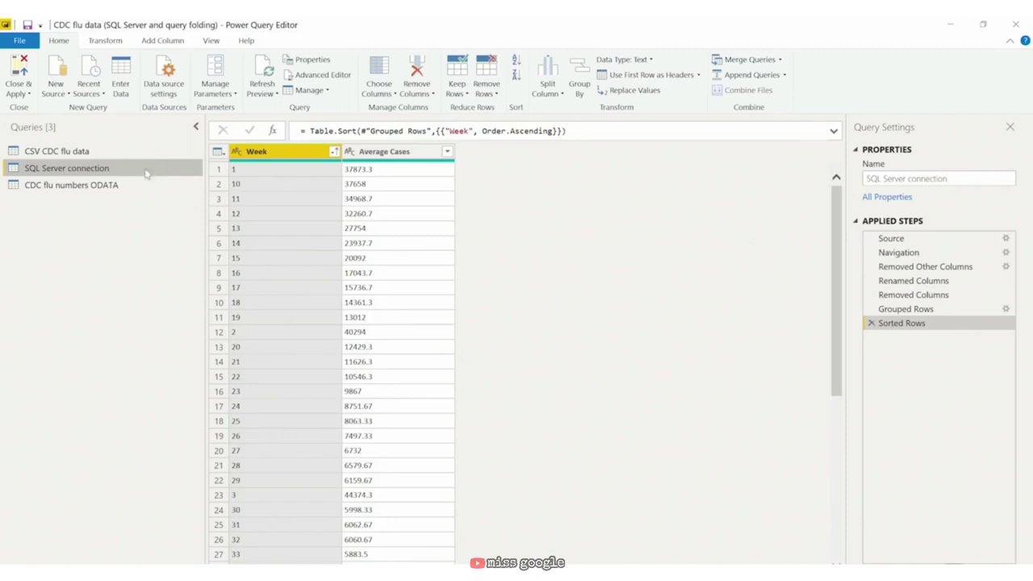
Step: Delete the Sorted Rows, Grouped Rows and Removed Columns steps from the SQL Server query
{"action": "left_click", "coordinate": [872, 323]}
{"action": "left_click", "coordinate": [872, 309]}
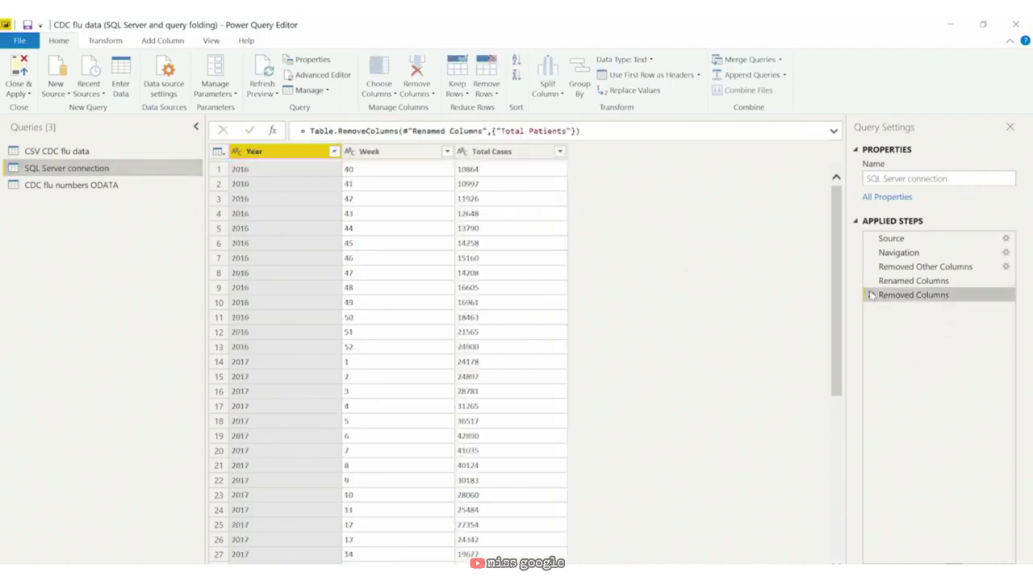
{"action": "left_click", "coordinate": [871, 294]}
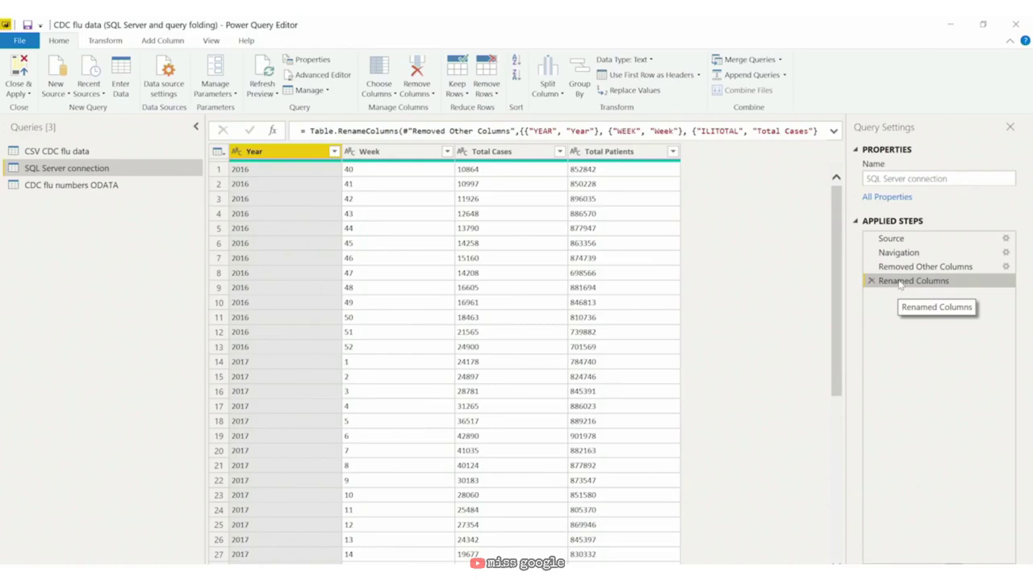
Step: Check the Renamed Columns step's native SQL query to confirm it still folds to dbo.ILINet
{"action": "right_click", "coordinate": [899, 284]}
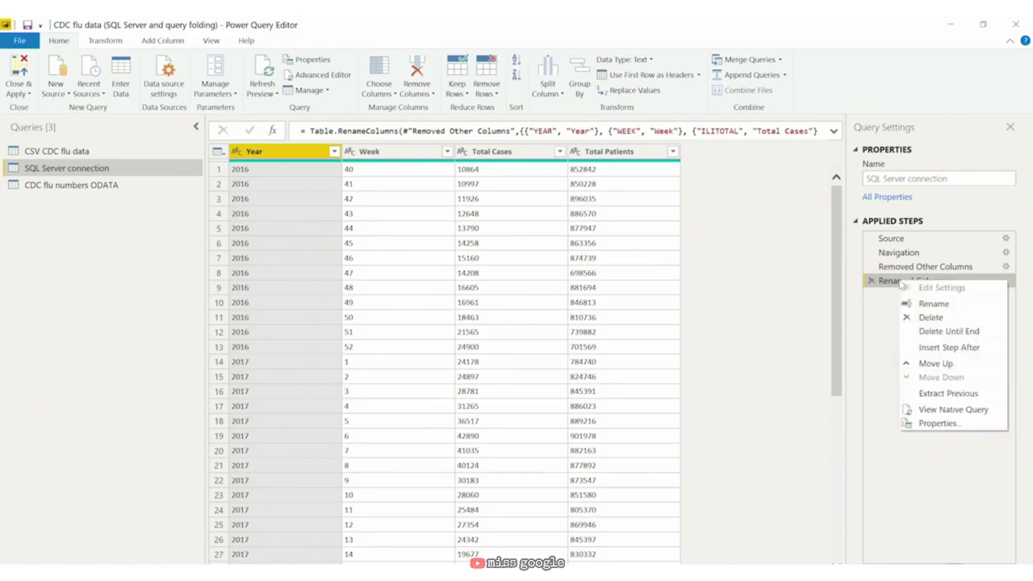
{"action": "left_click", "coordinate": [952, 409]}
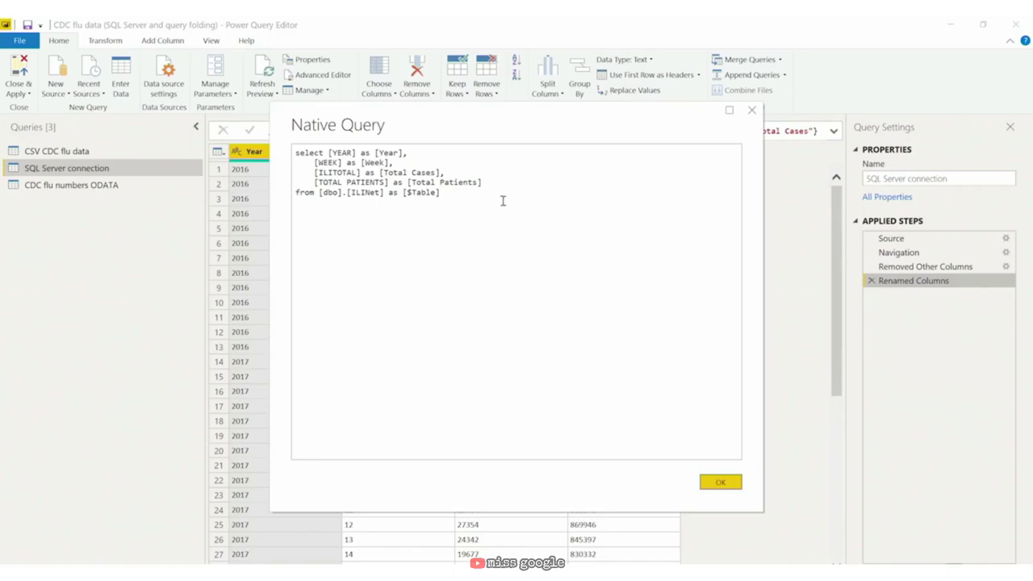
{"action": "left_click", "coordinate": [752, 110]}
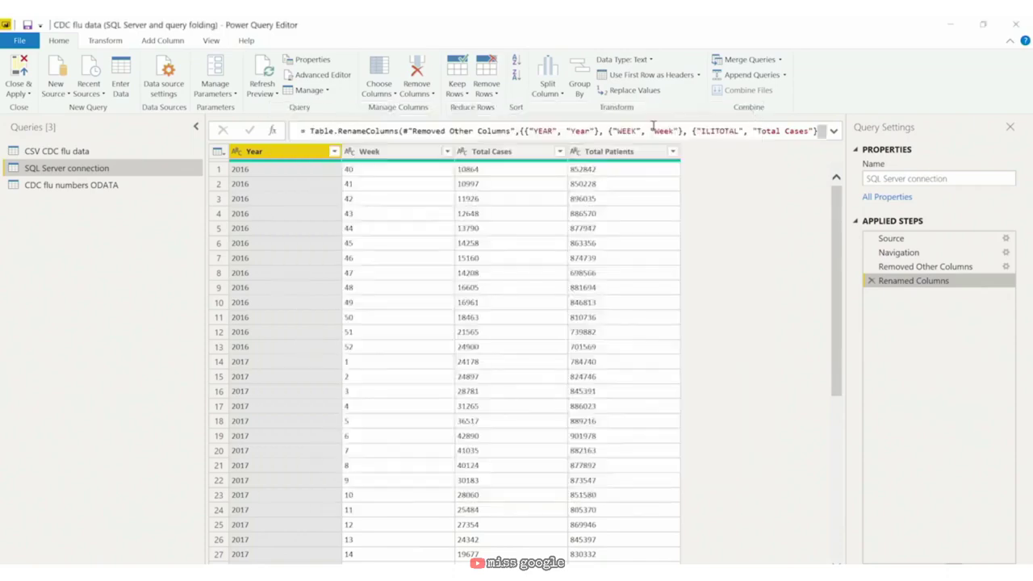
{"action": "left_click", "coordinate": [175, 42]}
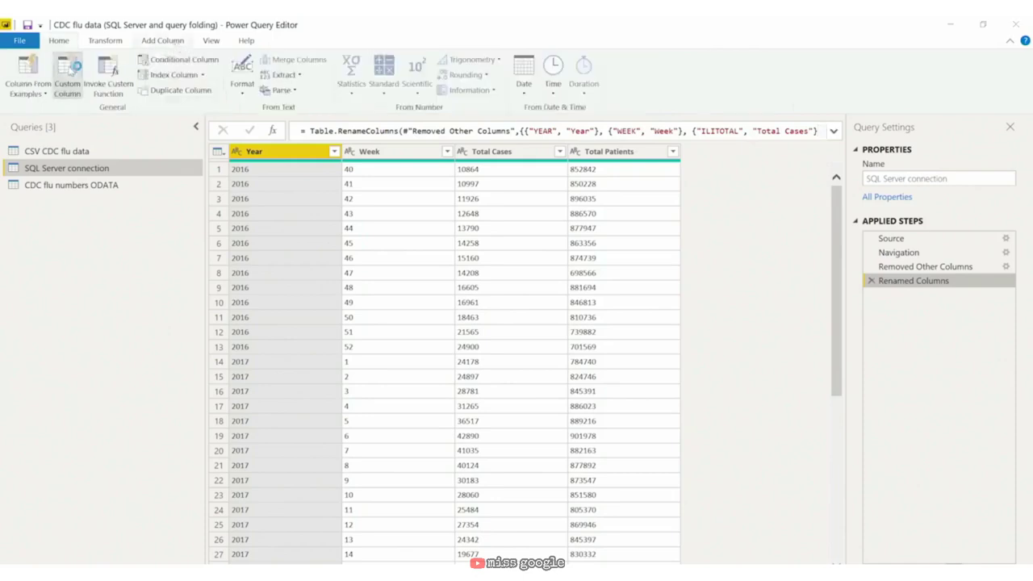
Step: Add a Flu incidence rate custom column calculated as [Total Cases]/[Total Patients]
{"action": "left_click", "coordinate": [71, 69]}
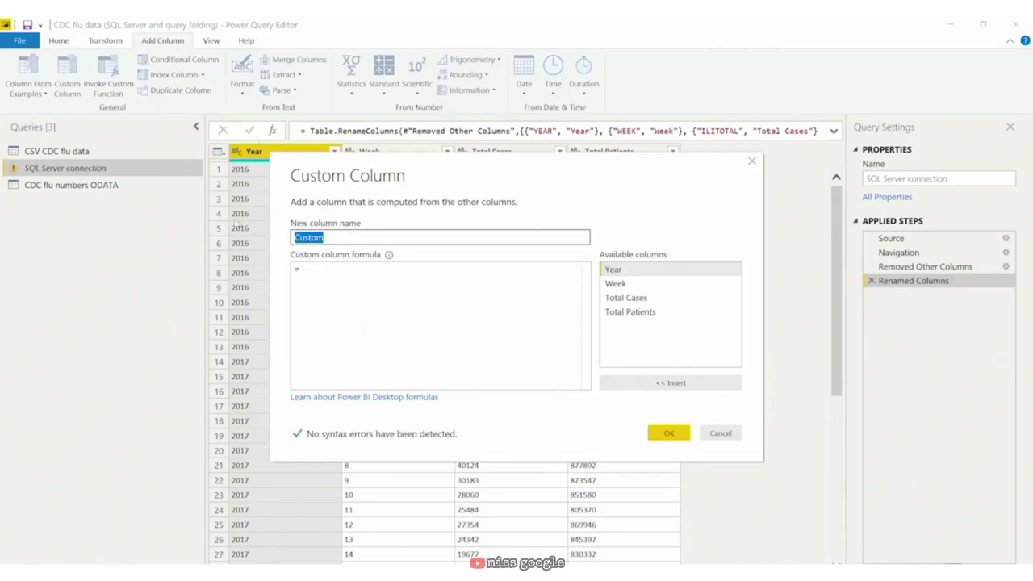
{"action": "key", "text": "BackSpace"}
{"action": "type", "text": "Flu incidence rate"}
{"action": "key", "text": "Tab"}
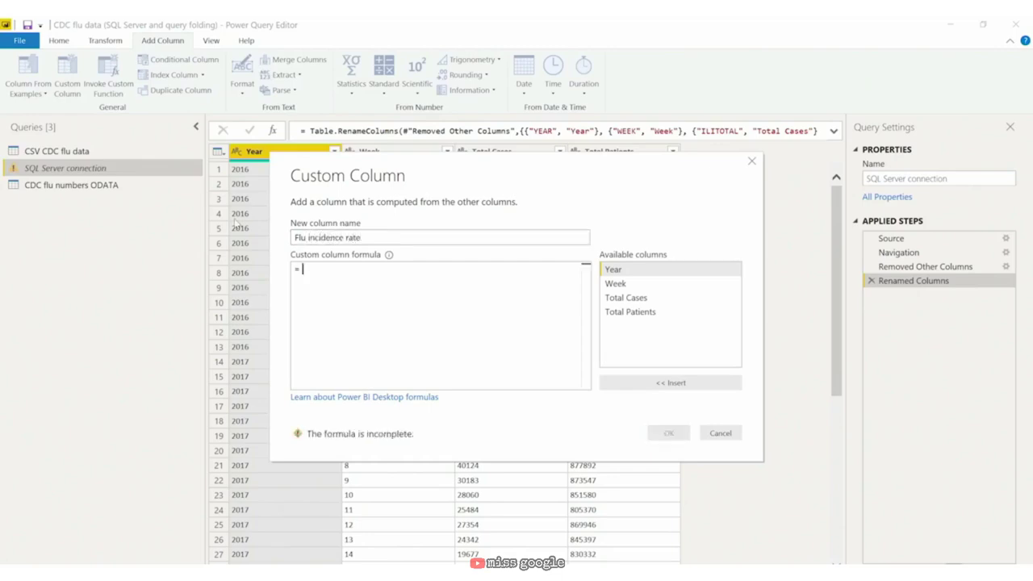
{"action": "type", "text": "tota"}
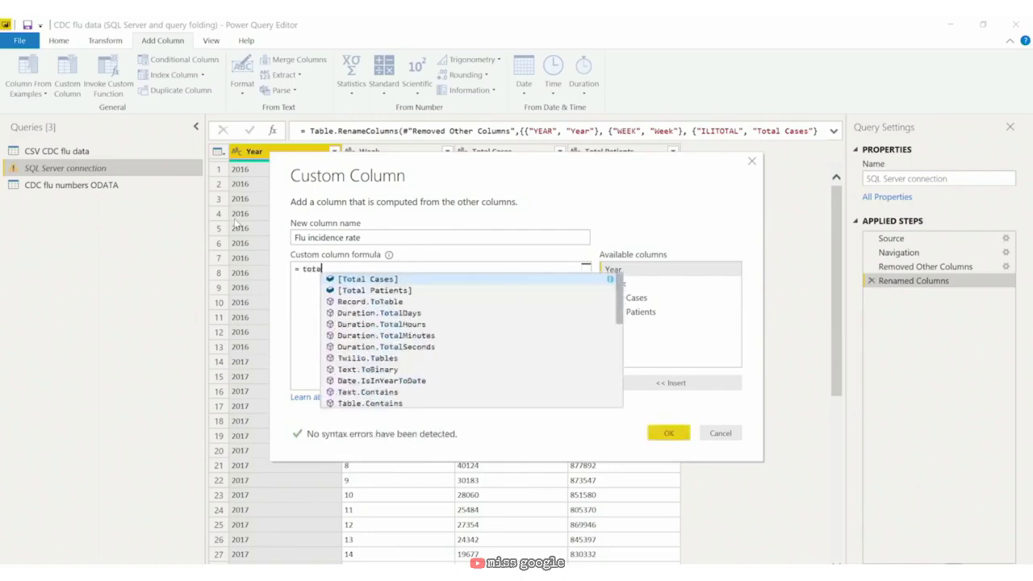
{"action": "key", "text": "Tab"}
{"action": "type", "text": "/total"}
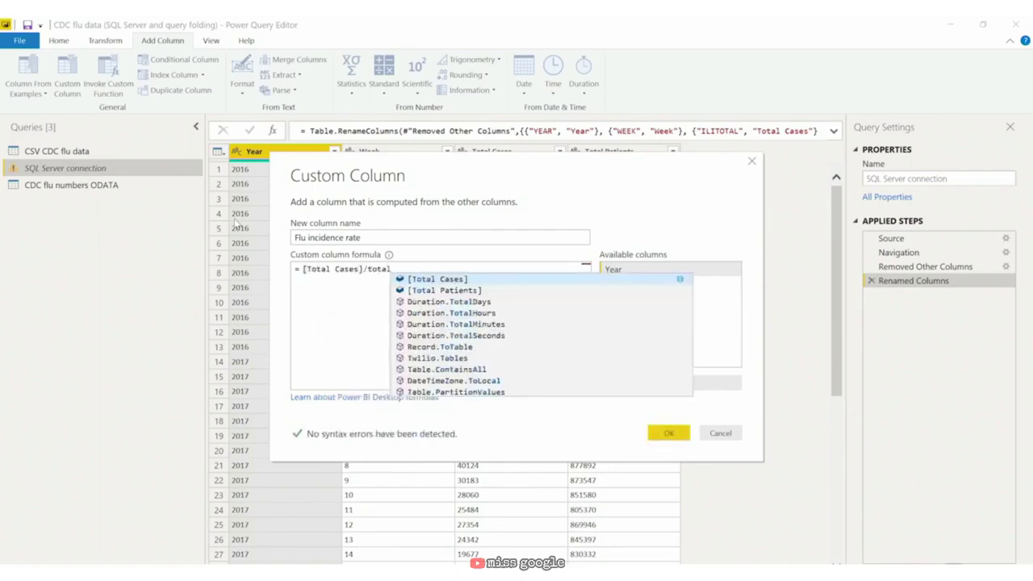
{"action": "key", "text": "Down"}
{"action": "key", "text": "Tab"}
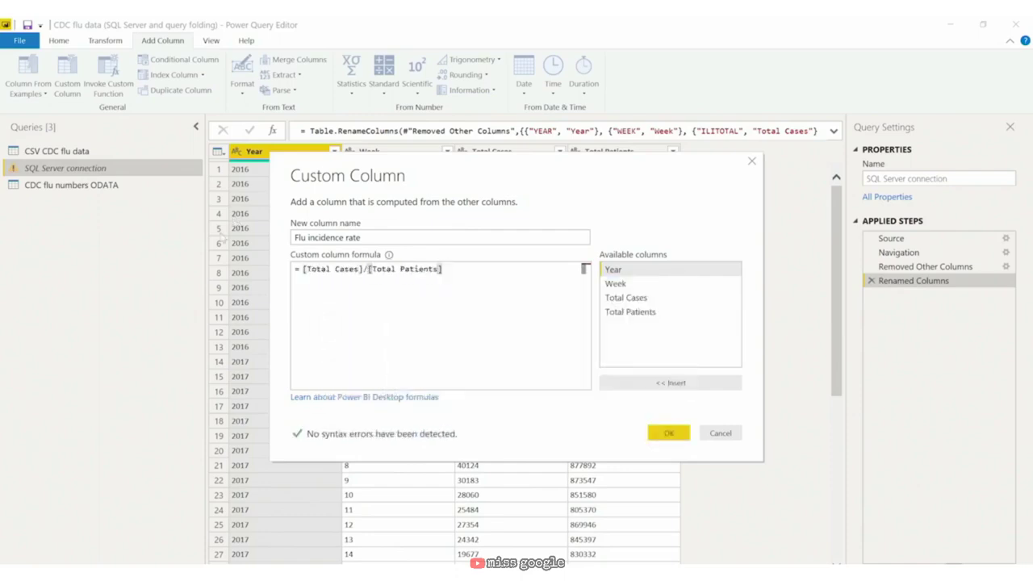
{"action": "left_click", "coordinate": [667, 433]}
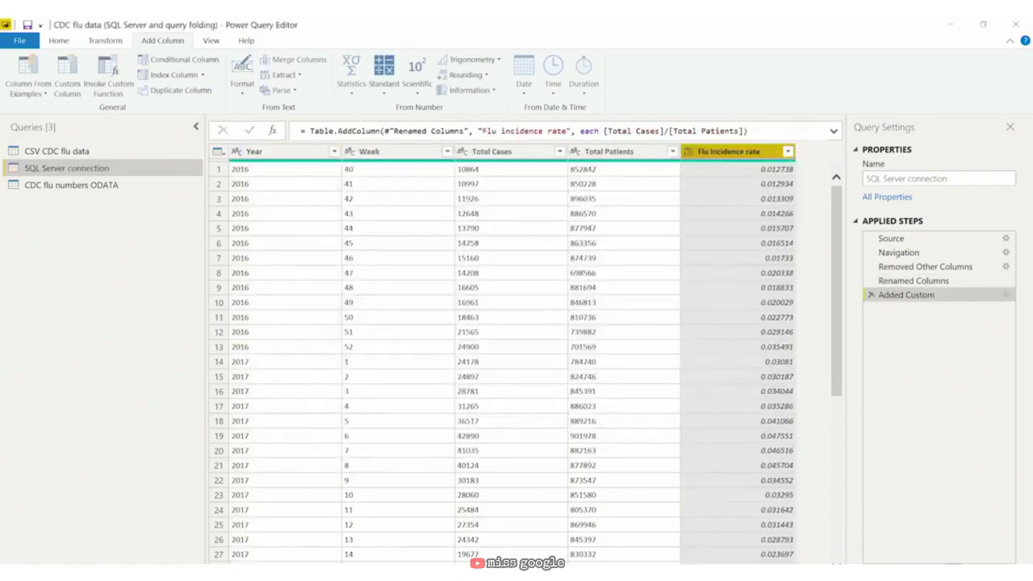
{"action": "right_click", "coordinate": [919, 295]}
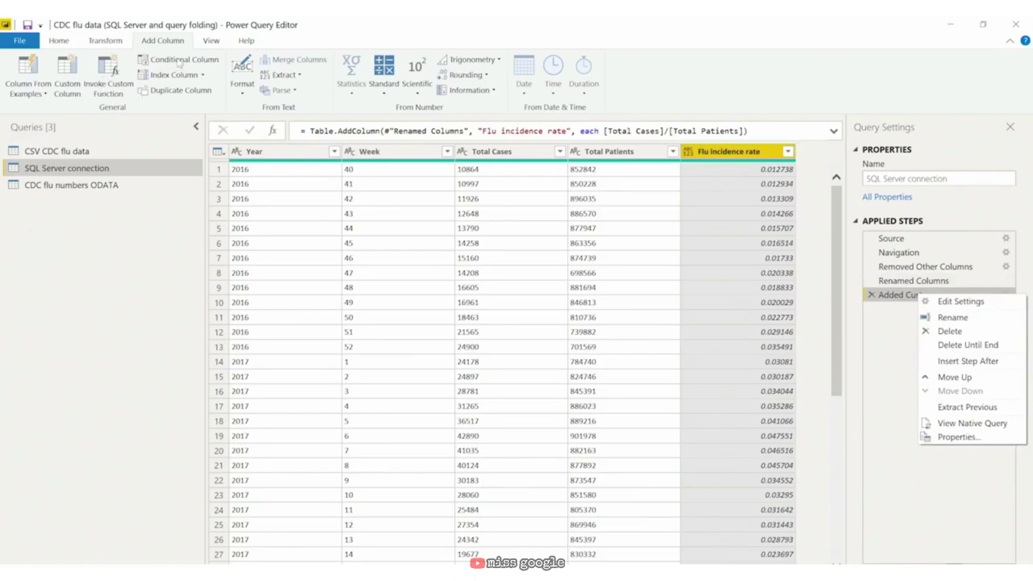
Step: Start a Season conditional column whose condition checks Week equals 40
{"action": "left_click", "coordinate": [179, 65]}
{"action": "left_click", "coordinate": [182, 64]}
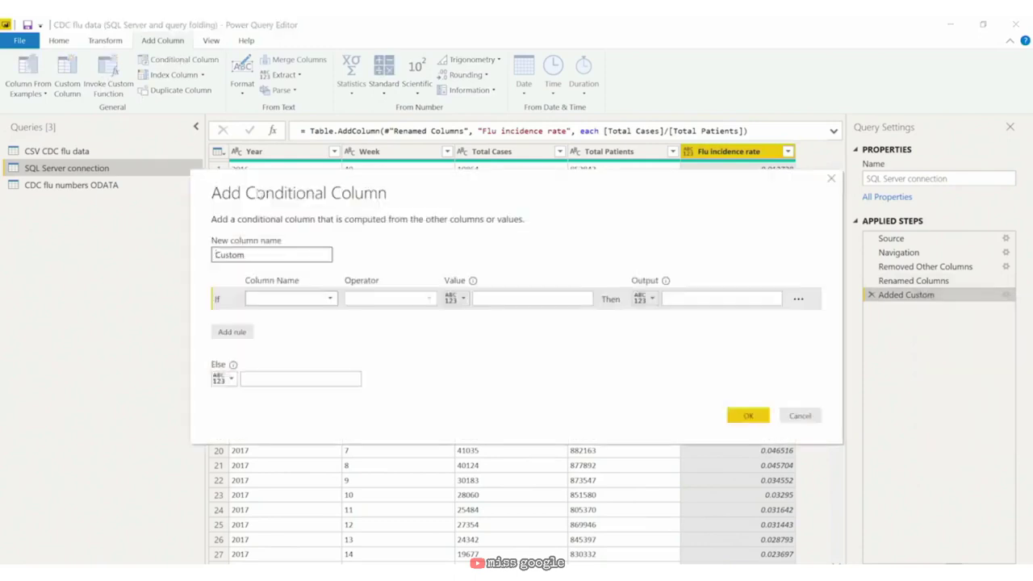
{"action": "double_click", "coordinate": [264, 257]}
{"action": "type", "text": "Seasom"}
{"action": "left_click", "coordinate": [291, 298]}
{"action": "left_click", "coordinate": [294, 326]}
{"action": "left_click", "coordinate": [511, 298]}
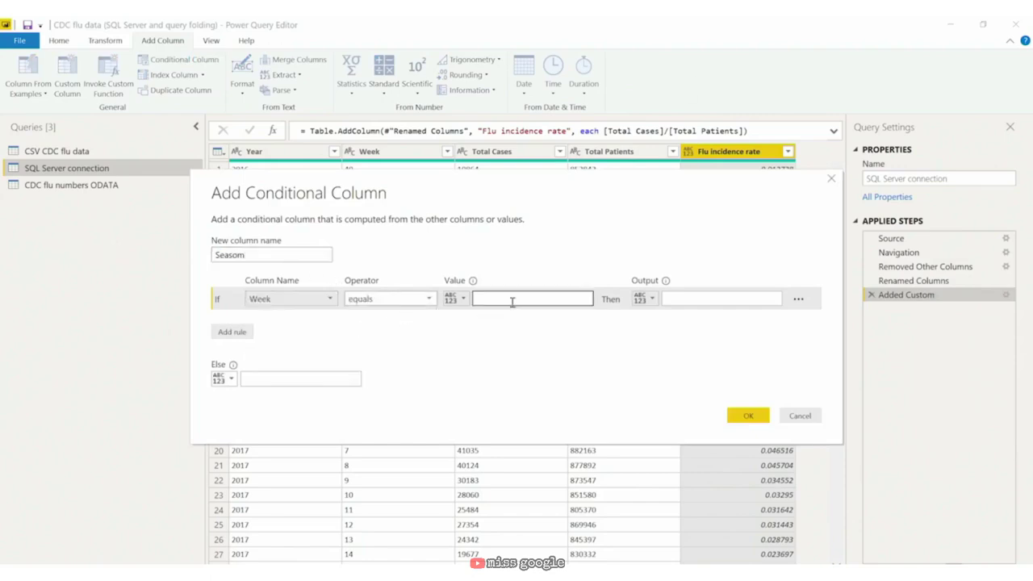
{"action": "type", "text": "40"}
Step: Return "Winter" for matching weeks and "Summer" otherwise, and create the column
{"action": "left_click", "coordinate": [719, 299]}
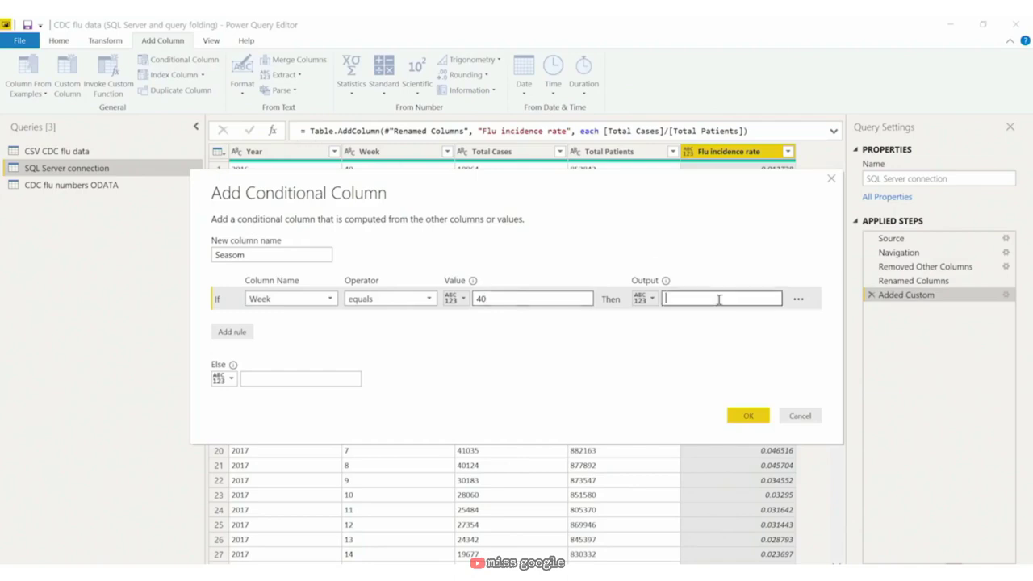
{"action": "type", "text": "\"Winter\""}
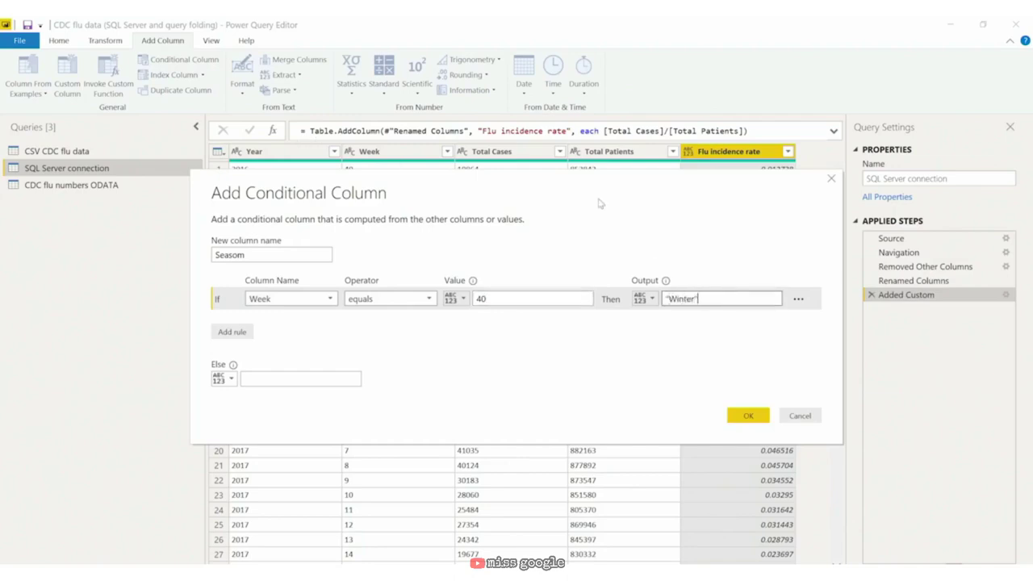
{"action": "left_click", "coordinate": [339, 376]}
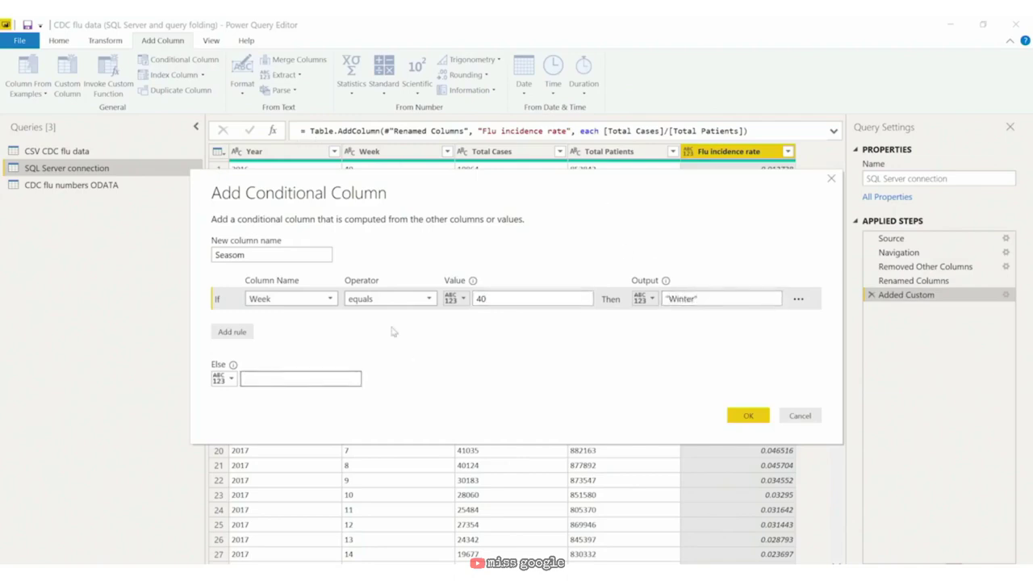
{"action": "type", "text": "\"Summer\""}
{"action": "left_click", "coordinate": [757, 416]}
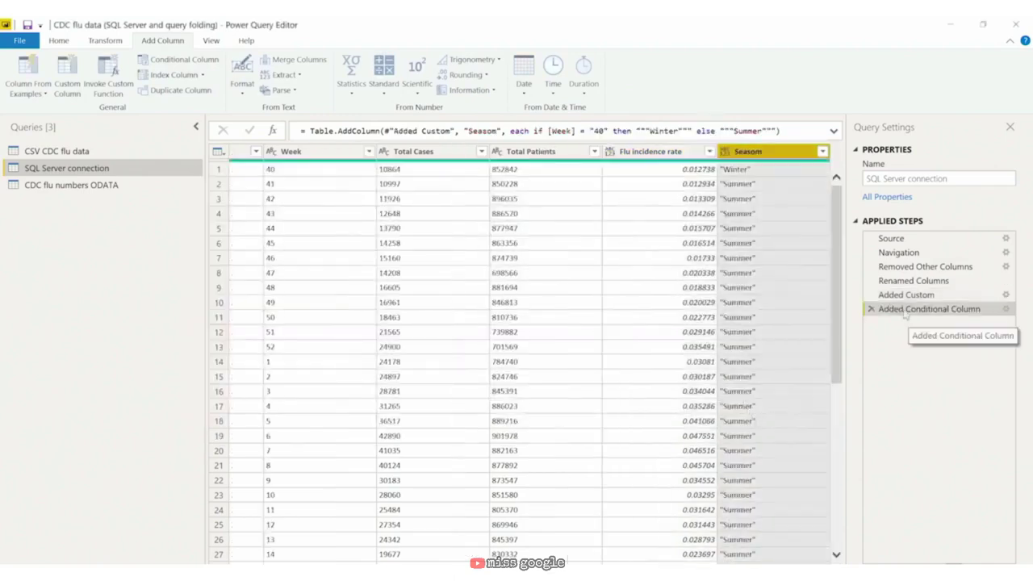
{"action": "right_click", "coordinate": [910, 313]}
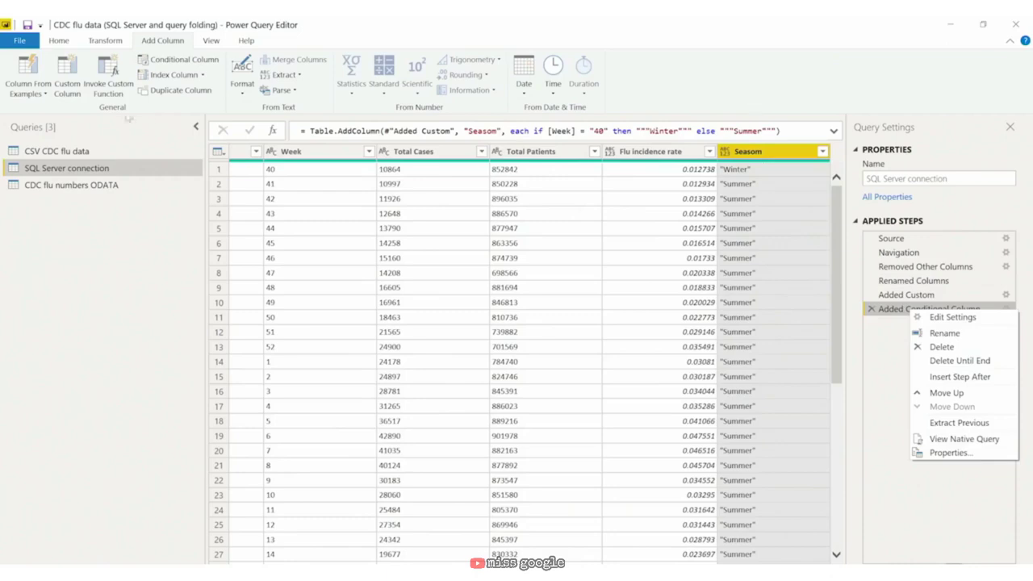
{"action": "left_click", "coordinate": [64, 40]}
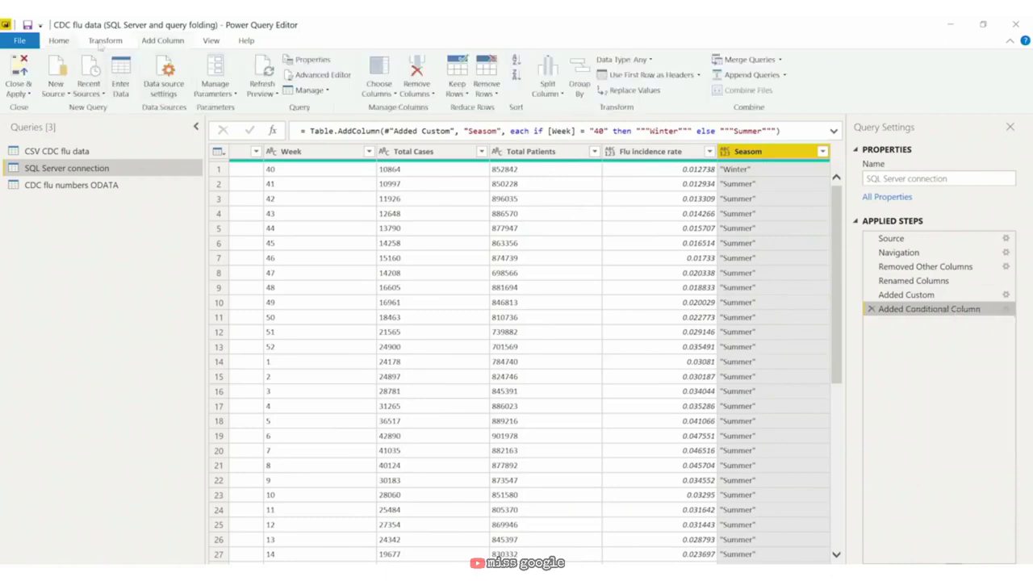
{"action": "left_click", "coordinate": [165, 43]}
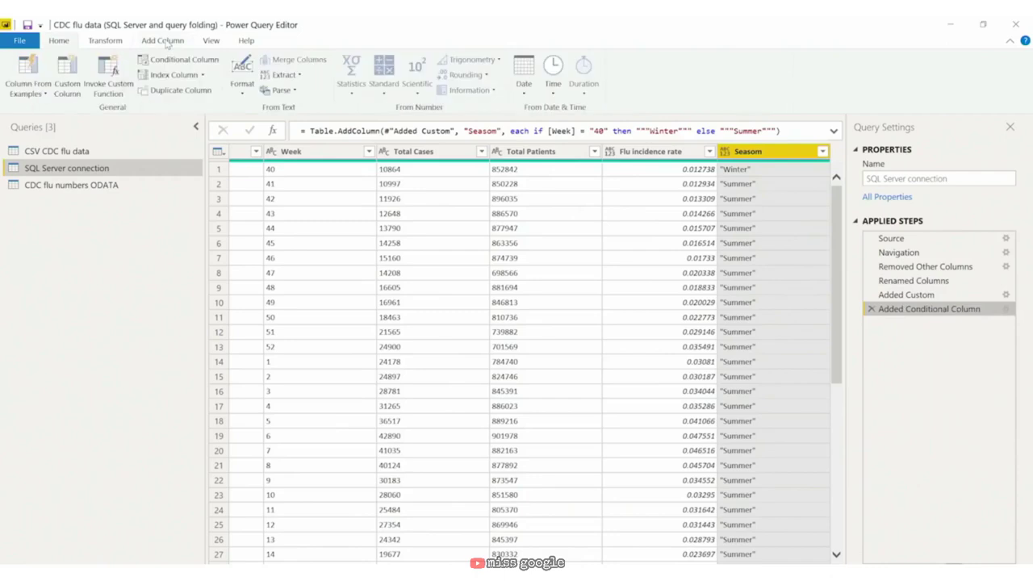
Step: Add a Date custom column with the formula Date.AddWeeks([Year],[Week])
{"action": "left_click", "coordinate": [68, 72]}
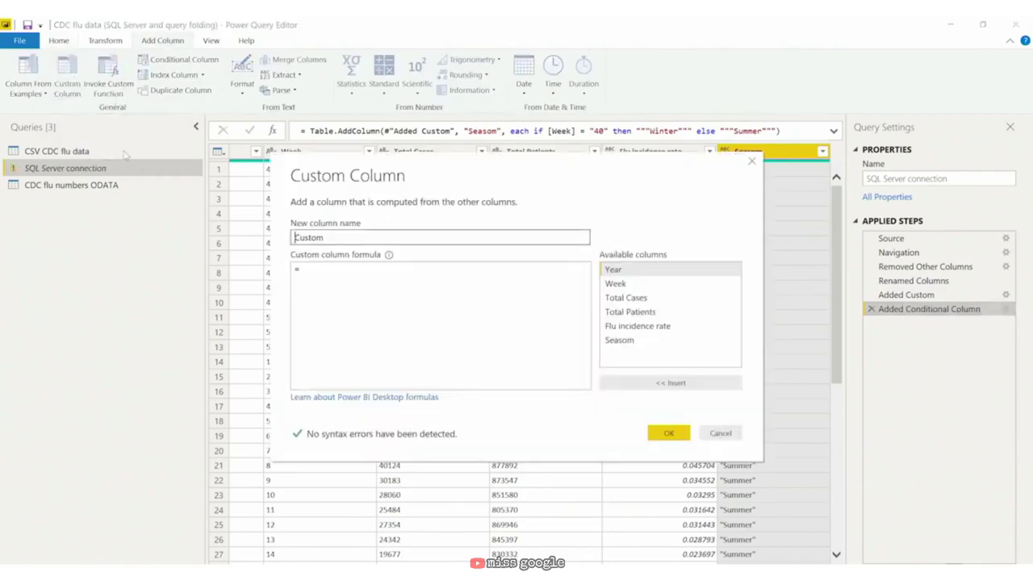
{"action": "double_click", "coordinate": [336, 236]}
{"action": "type", "text": "Date"}
{"action": "key", "text": "Tab"}
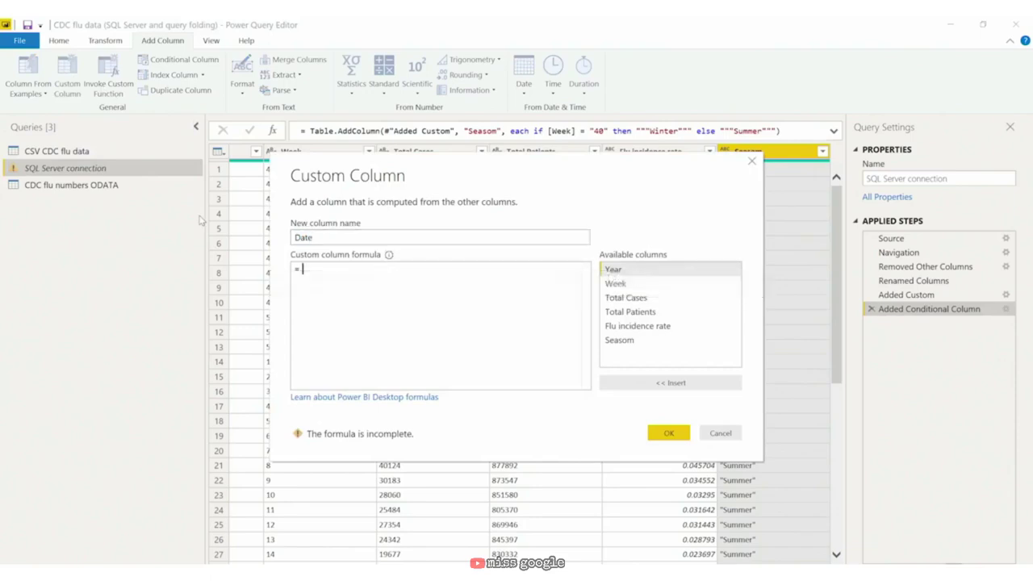
{"action": "type", "text": "Date."}
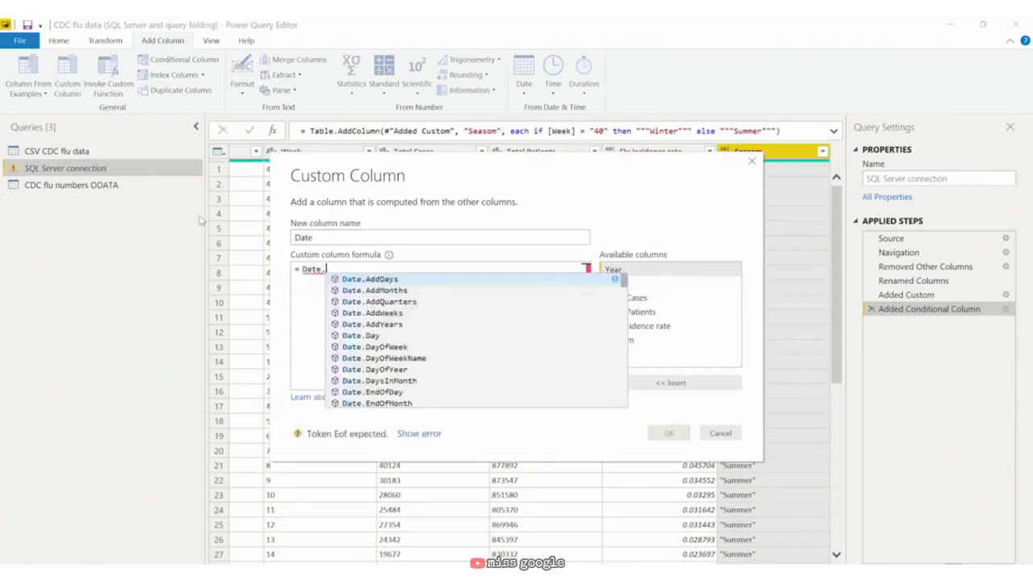
{"action": "type", "text": "Add"}
{"action": "key", "text": "Down"}
{"action": "key", "text": "Down"}
{"action": "key", "text": "Down"}
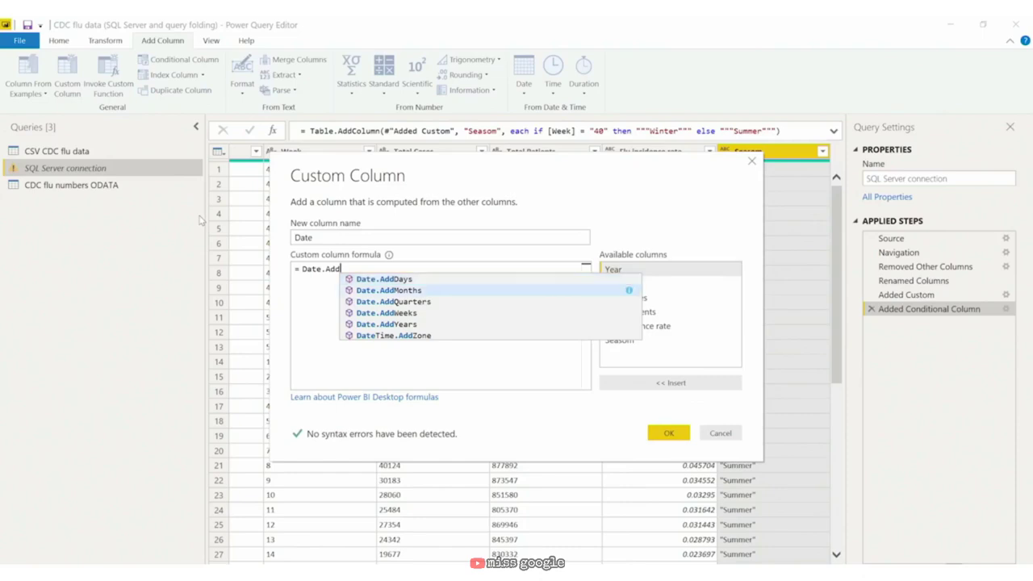
{"action": "key", "text": "Tab"}
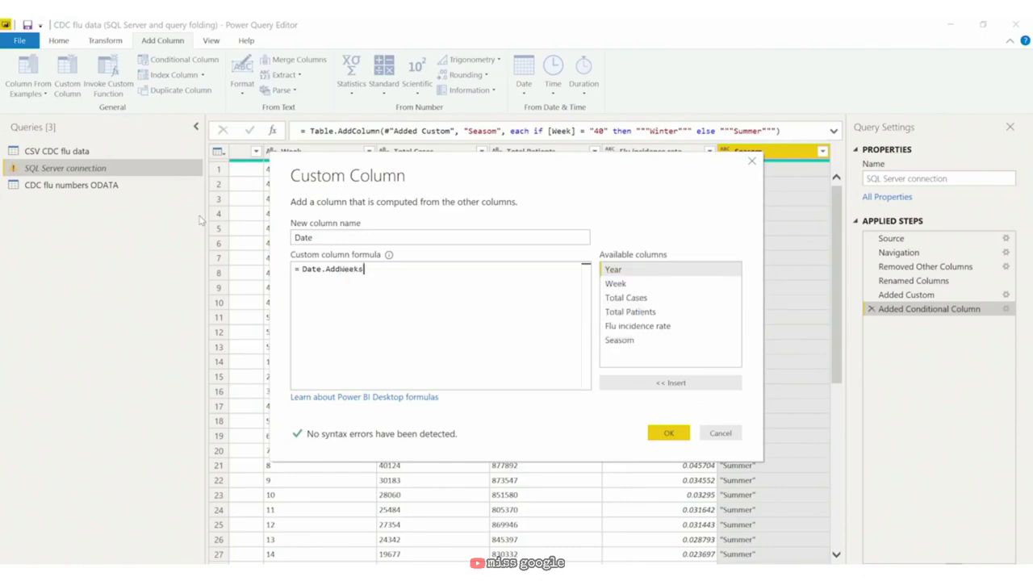
{"action": "type", "text": "([Year],week"}
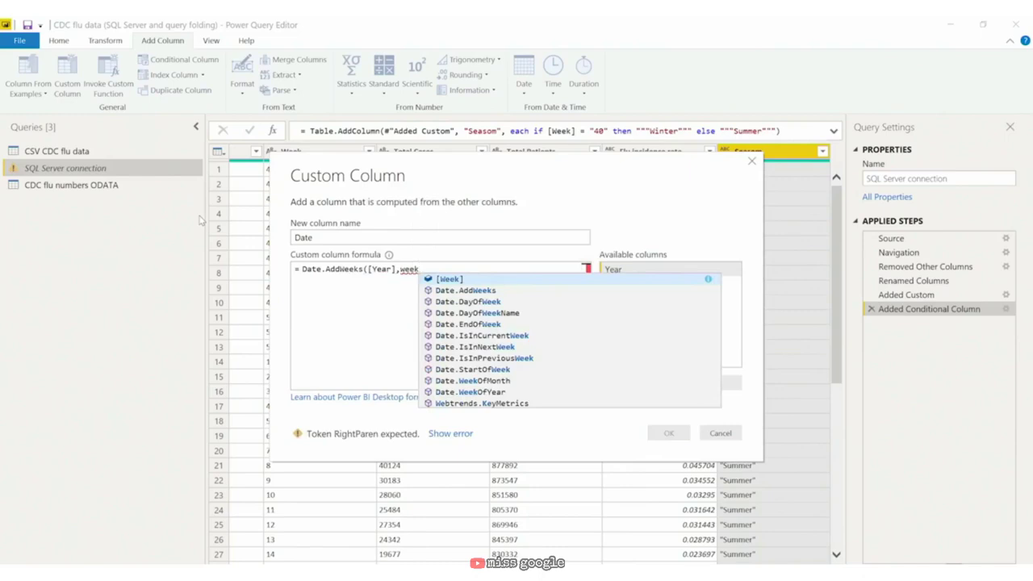
{"action": "key", "text": "Tab"}
{"action": "type", "text": ")"}
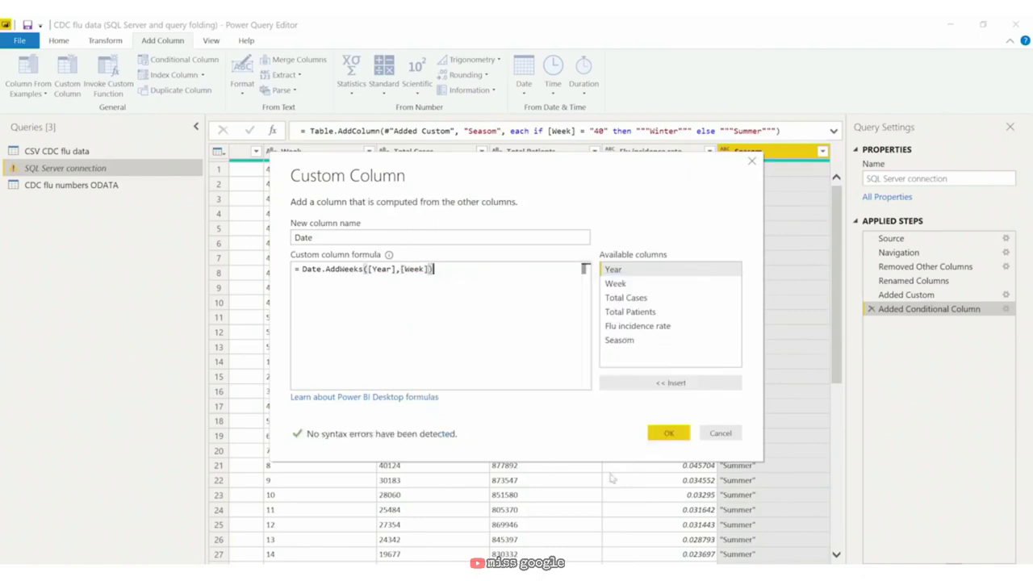
{"action": "left_click", "coordinate": [666, 433]}
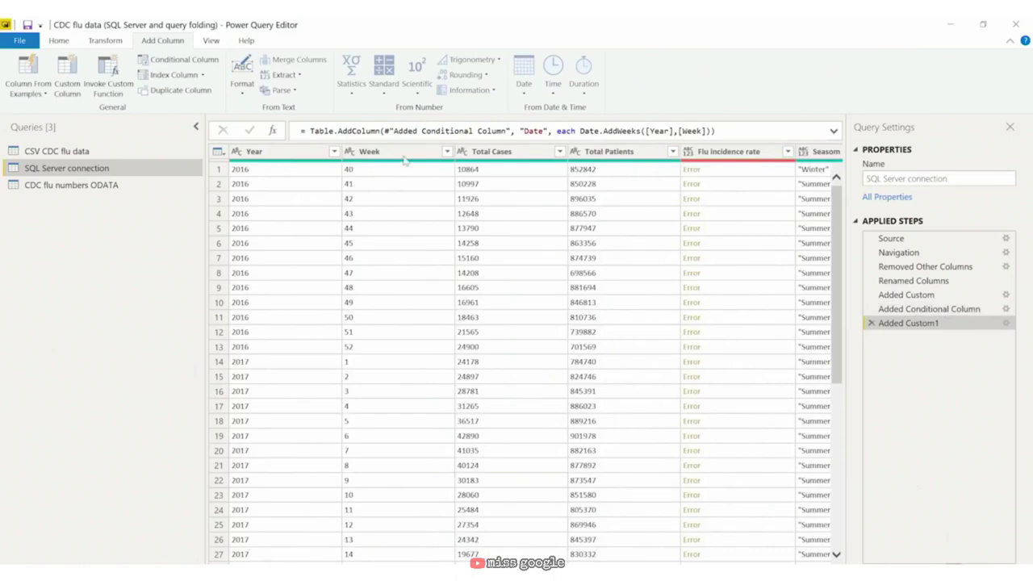
Step: Select the Week and Year columns, then delete the failing Added Custom1 Date step
{"action": "left_click", "coordinate": [402, 154]}
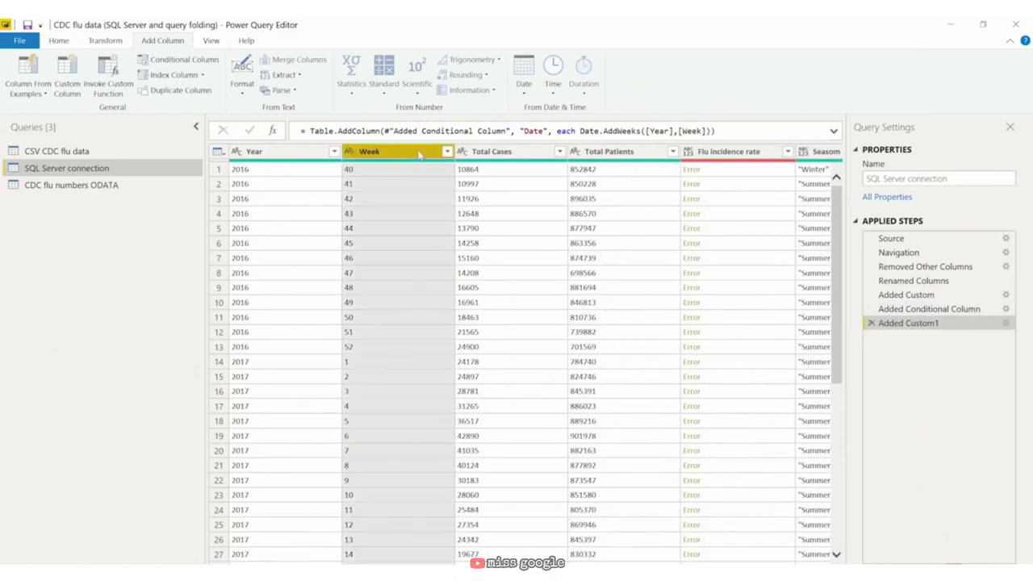
{"action": "left_click", "coordinate": [284, 152]}
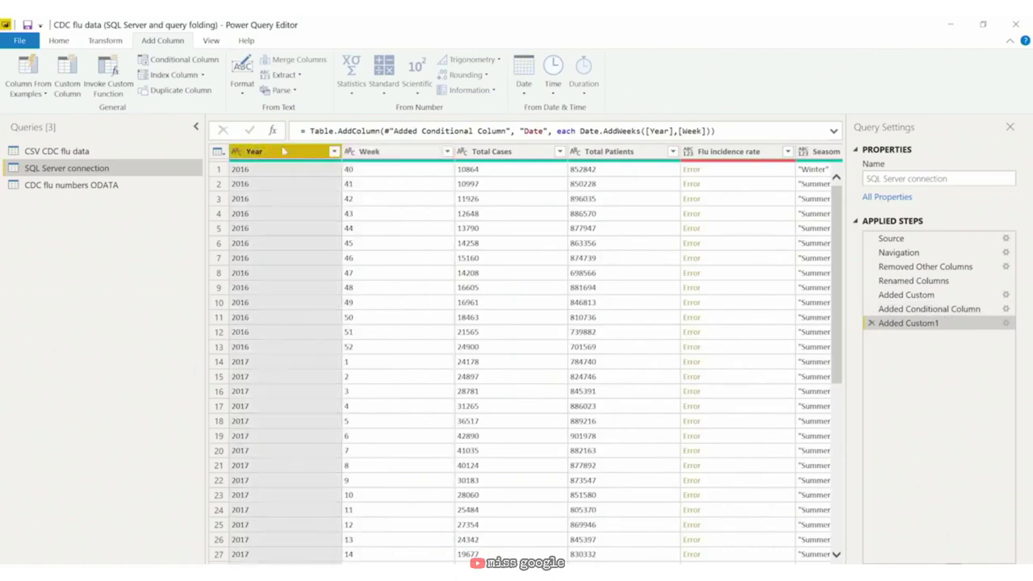
{"action": "right_click", "coordinate": [919, 324]}
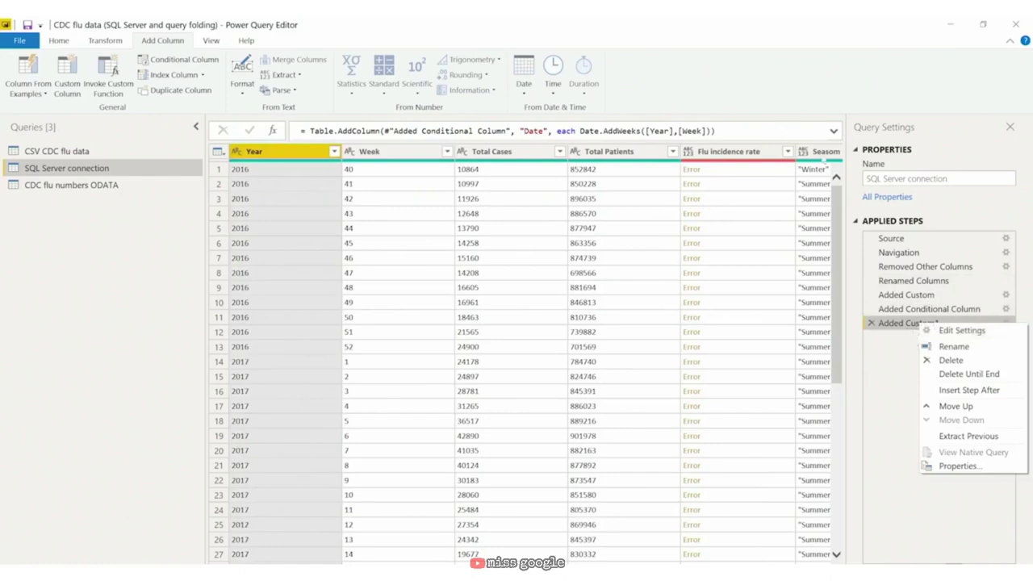
{"action": "left_click", "coordinate": [736, 157]}
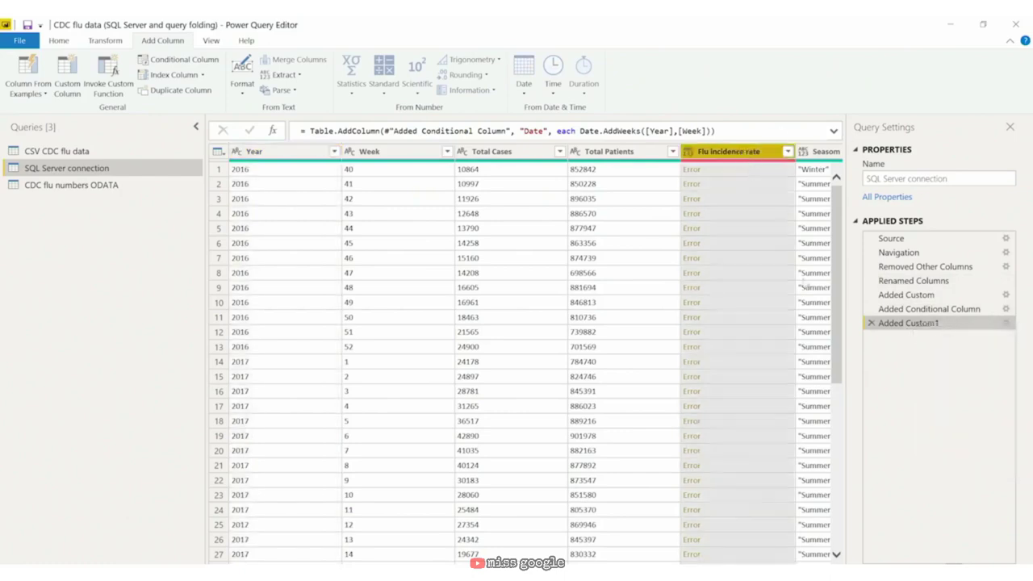
{"action": "right_click", "coordinate": [931, 326]}
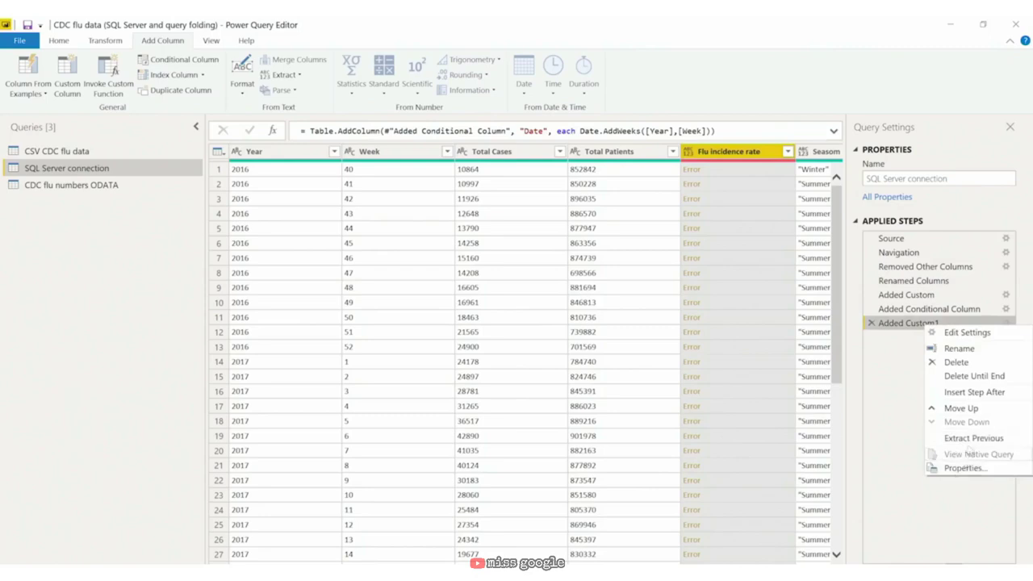
{"action": "left_click", "coordinate": [872, 327]}
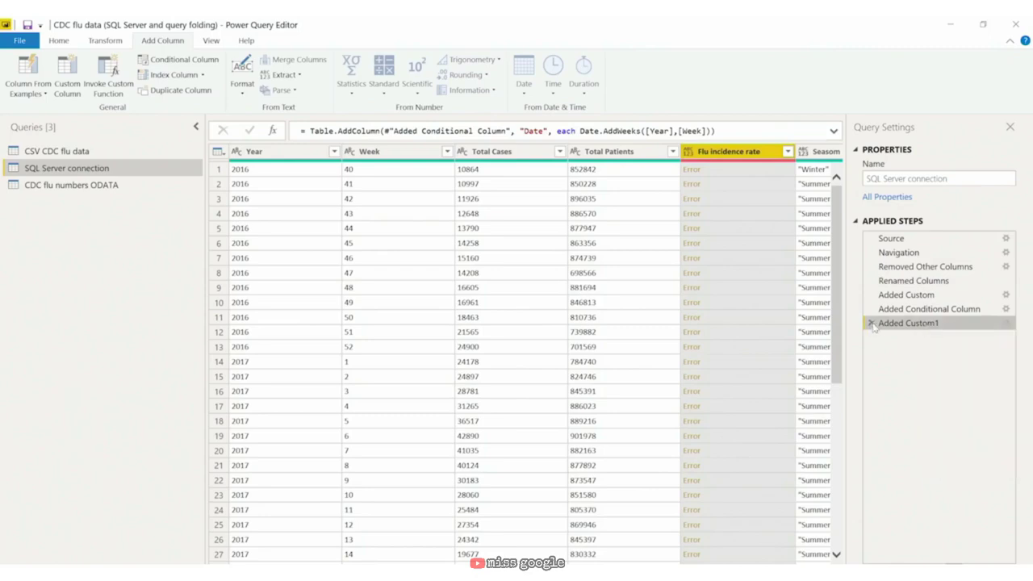
{"action": "left_click", "coordinate": [872, 326]}
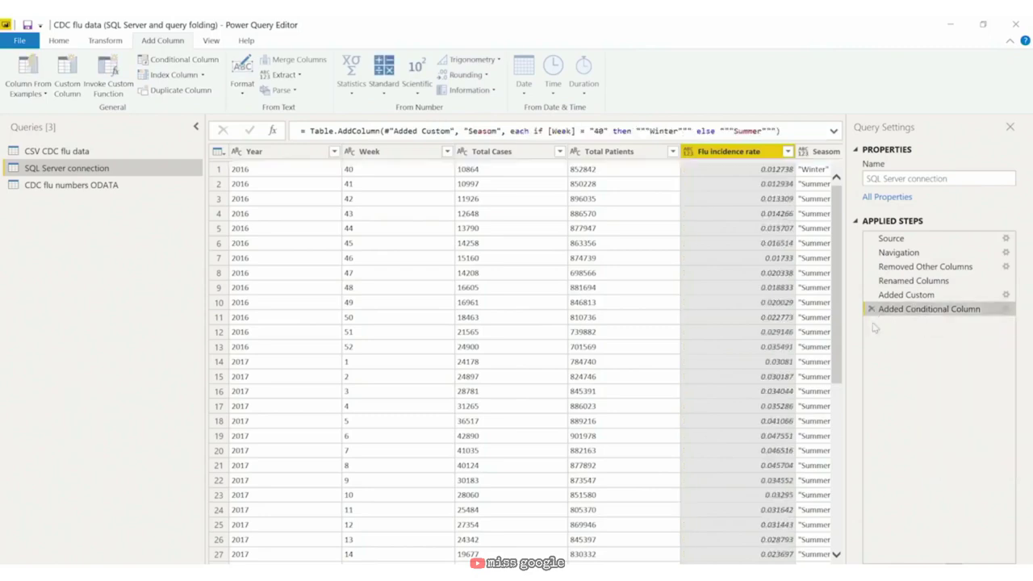
{"action": "right_click", "coordinate": [921, 310]}
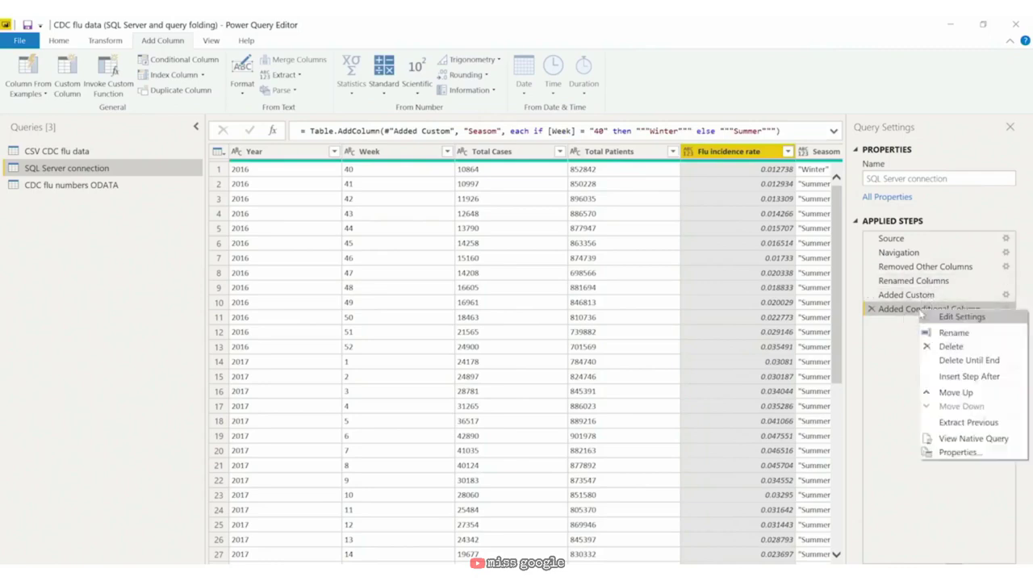
{"action": "left_click", "coordinate": [972, 438]}
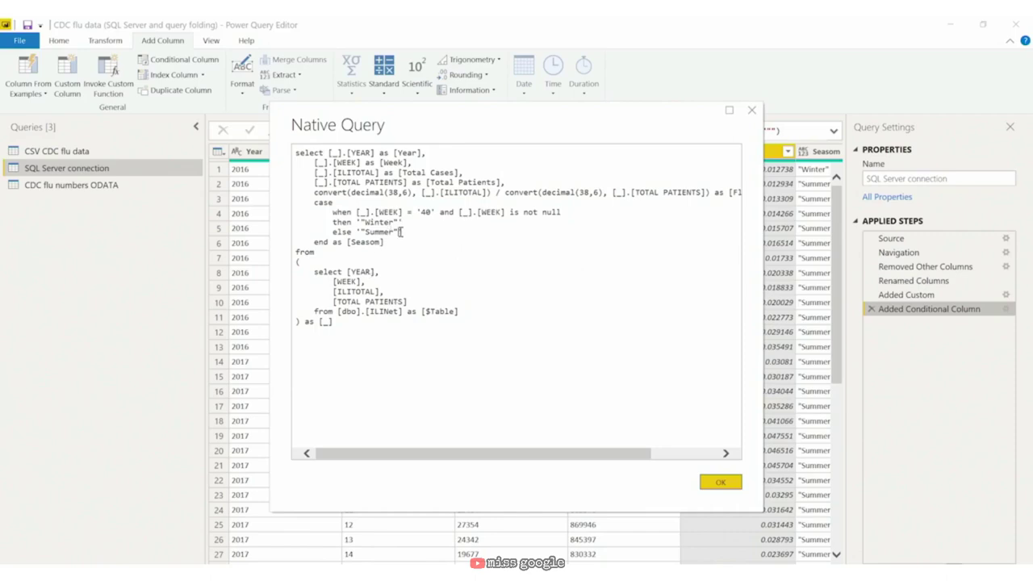
{"action": "left_click_drag", "start_coordinate": [401, 231], "coordinate": [322, 205]}
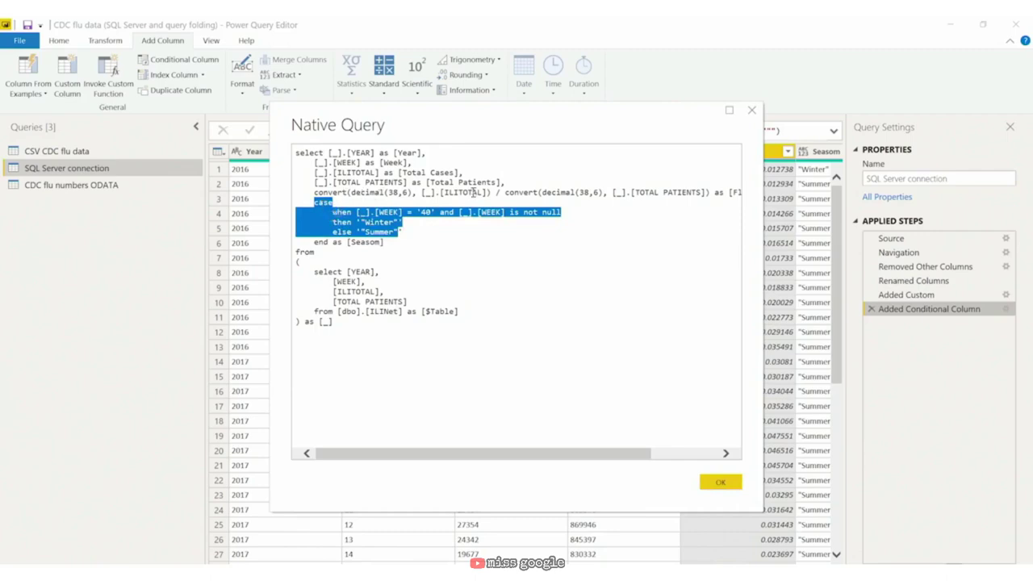
{"action": "left_click_drag", "start_coordinate": [530, 461], "coordinate": [514, 164]}
{"action": "left_click_drag", "start_coordinate": [608, 193], "coordinate": [353, 196]}
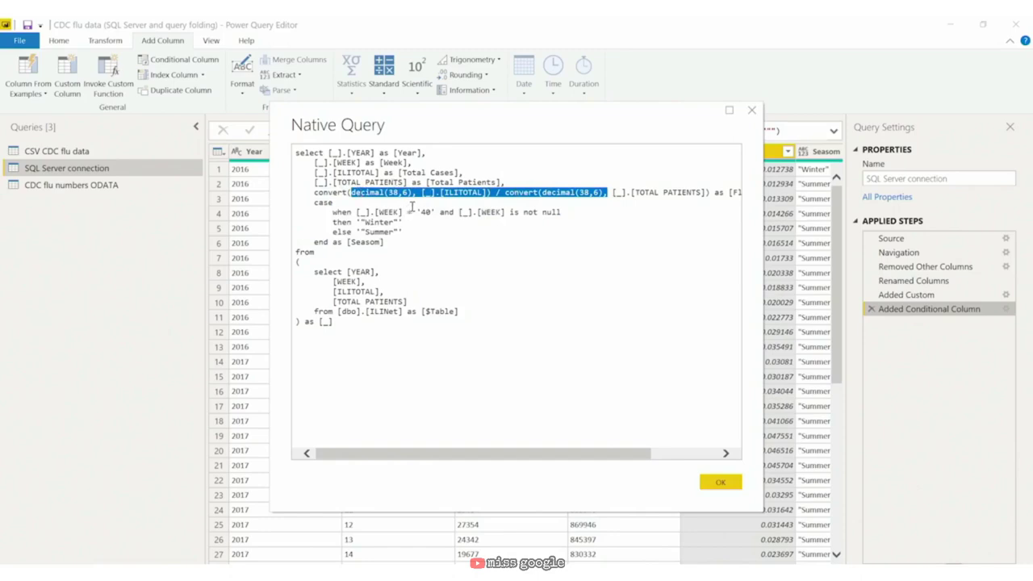
{"action": "left_click", "coordinate": [751, 111]}
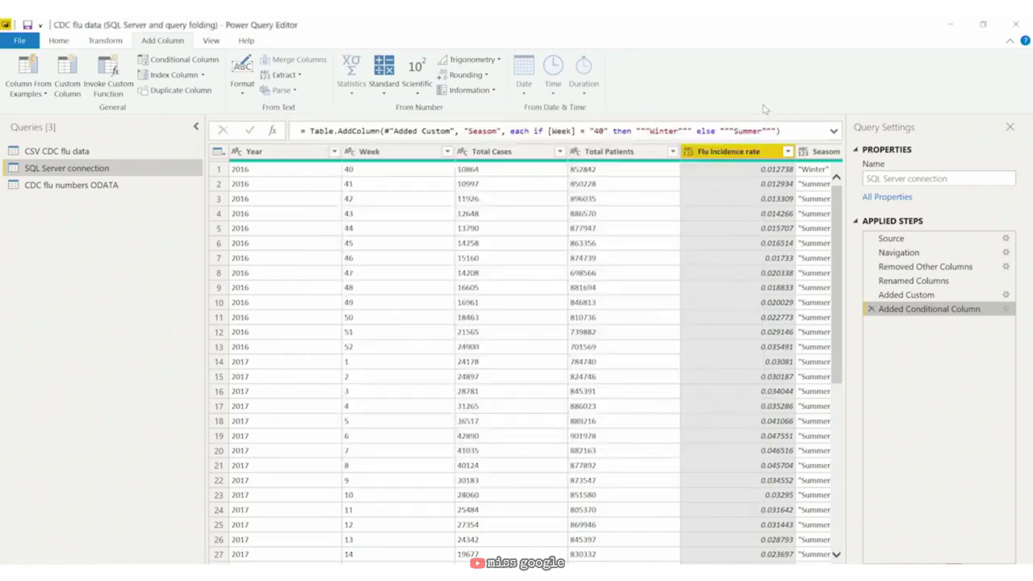
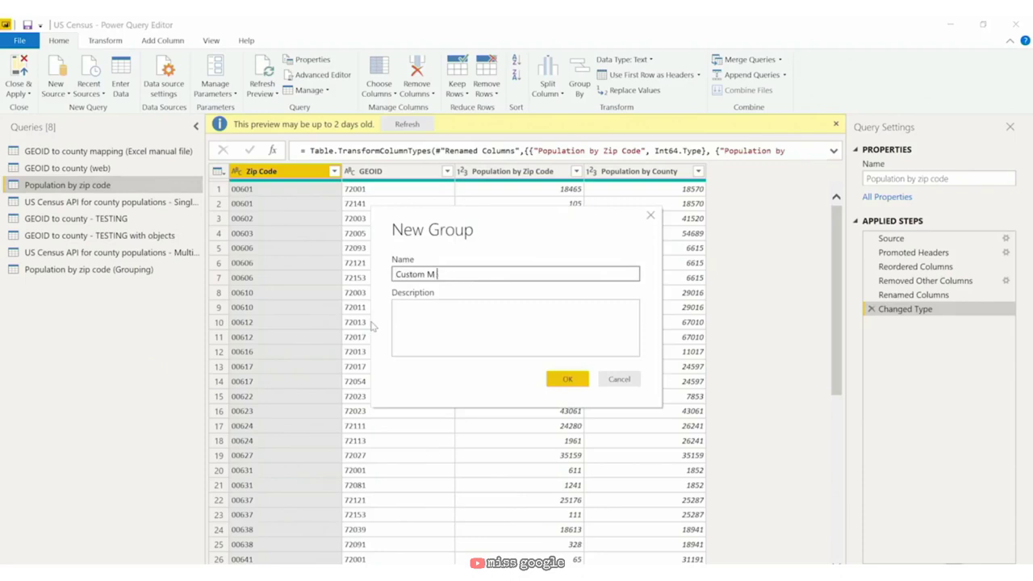
Step: Finish naming the new query group 'Custom M code examples' and create it
{"action": "type", "text": "code examples"}
{"action": "left_click", "coordinate": [567, 379]}
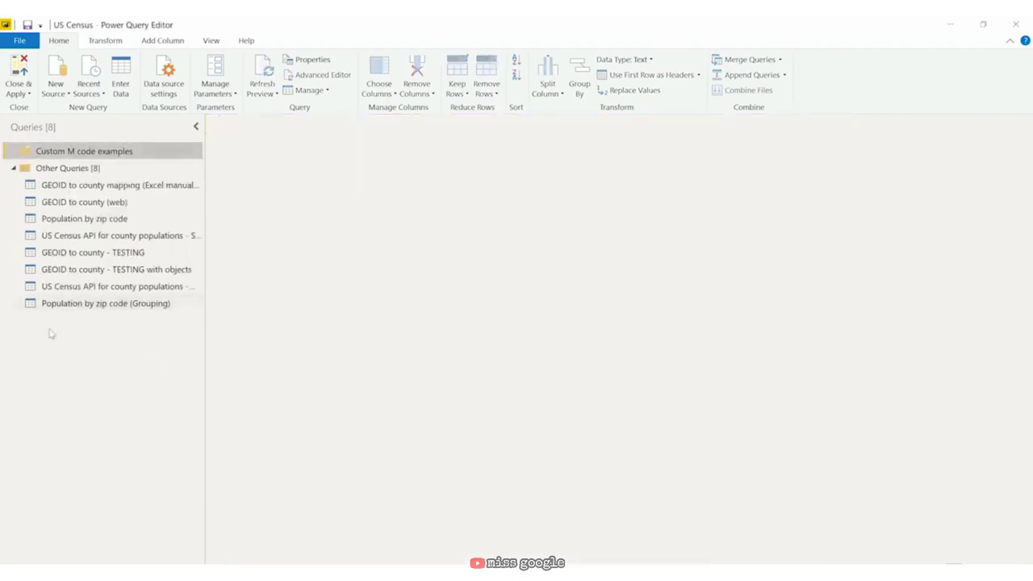
Step: Duplicate the Population by zip code query and move the copy into Custom M code examples
{"action": "left_click", "coordinate": [150, 170]}
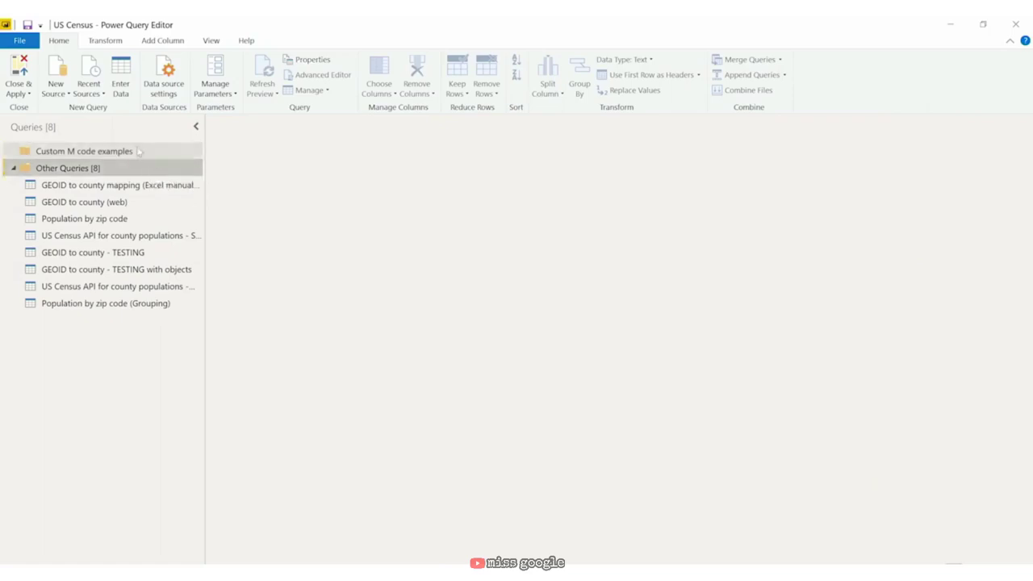
{"action": "left_click", "coordinate": [111, 219]}
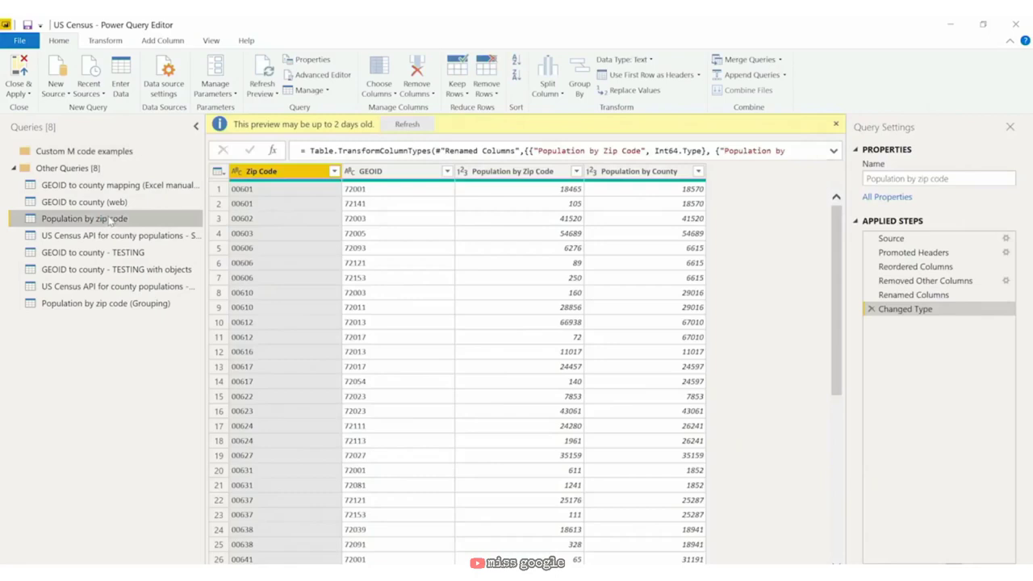
{"action": "right_click", "coordinate": [111, 218]}
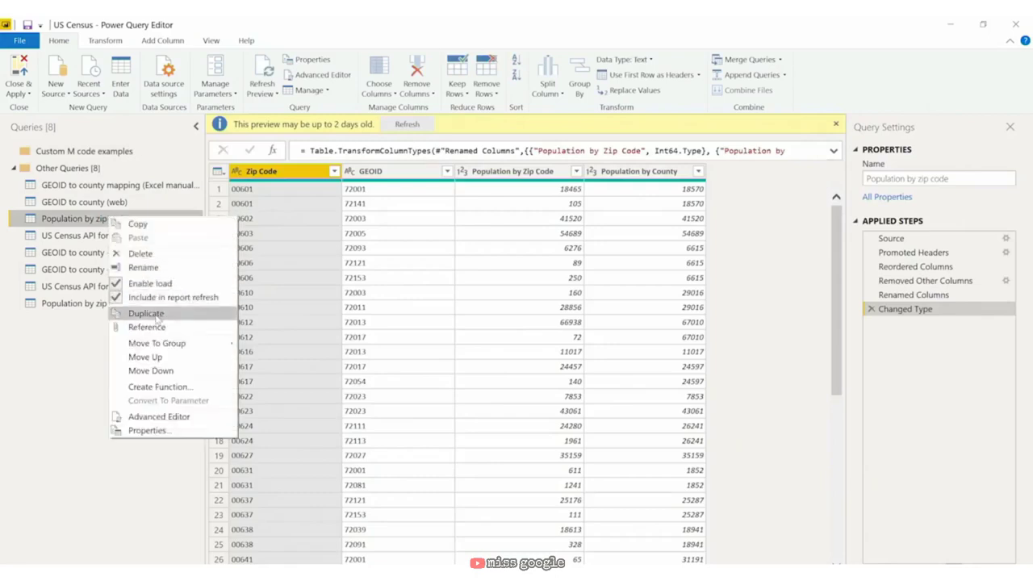
{"action": "left_click", "coordinate": [155, 313]}
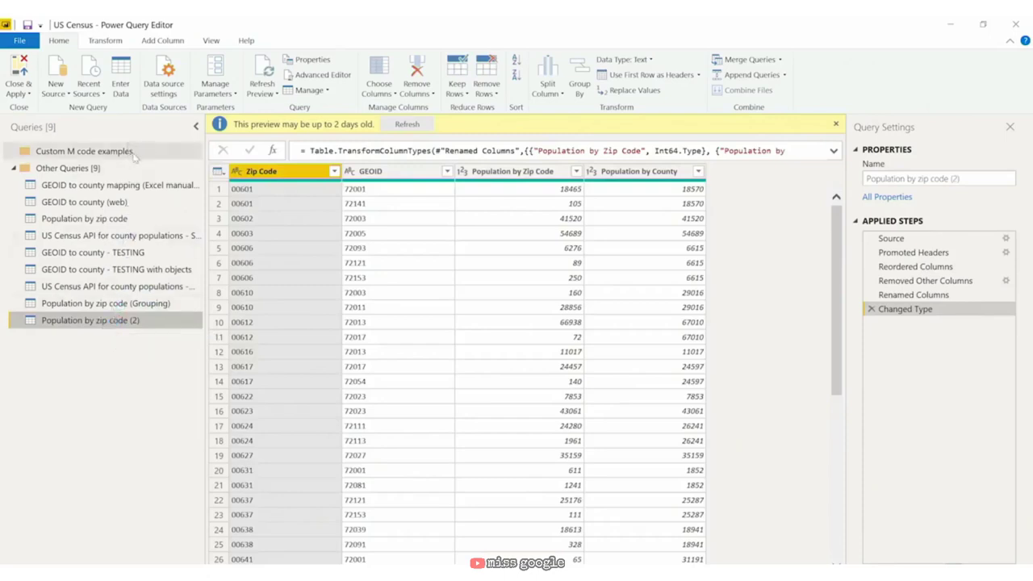
{"action": "right_click", "coordinate": [100, 323]}
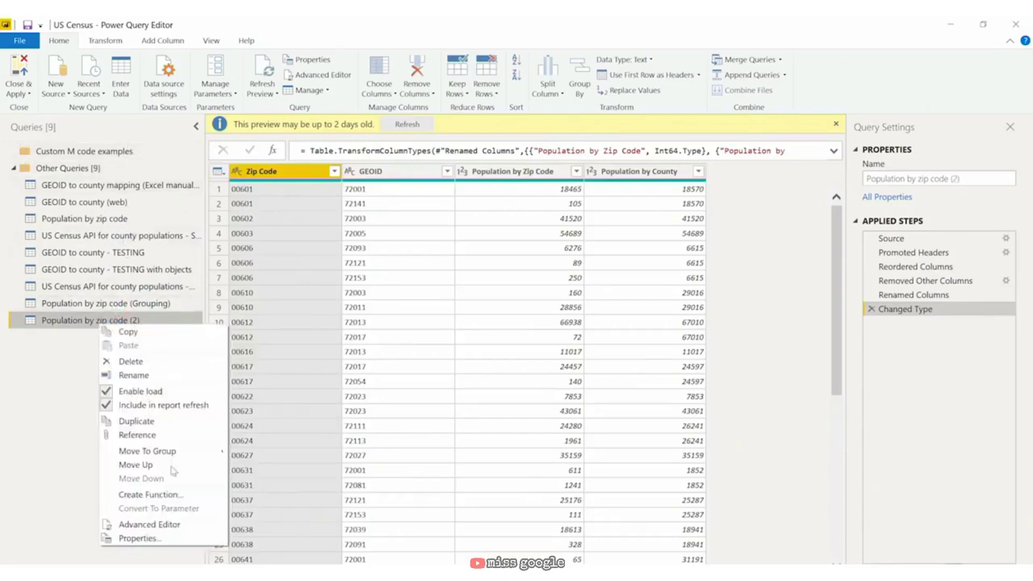
{"action": "mouse_move", "coordinate": [183, 455]}
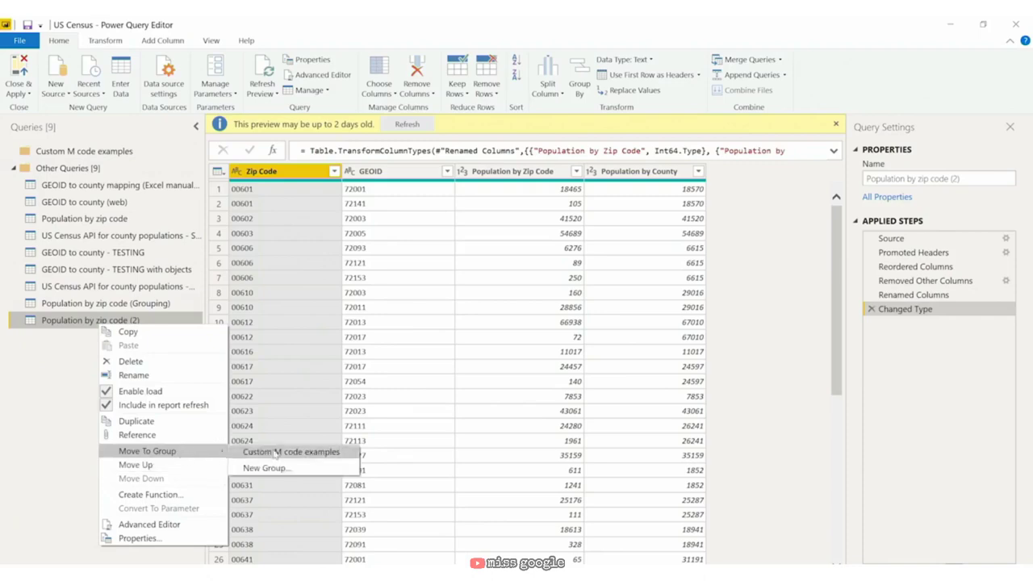
{"action": "left_click", "coordinate": [275, 453]}
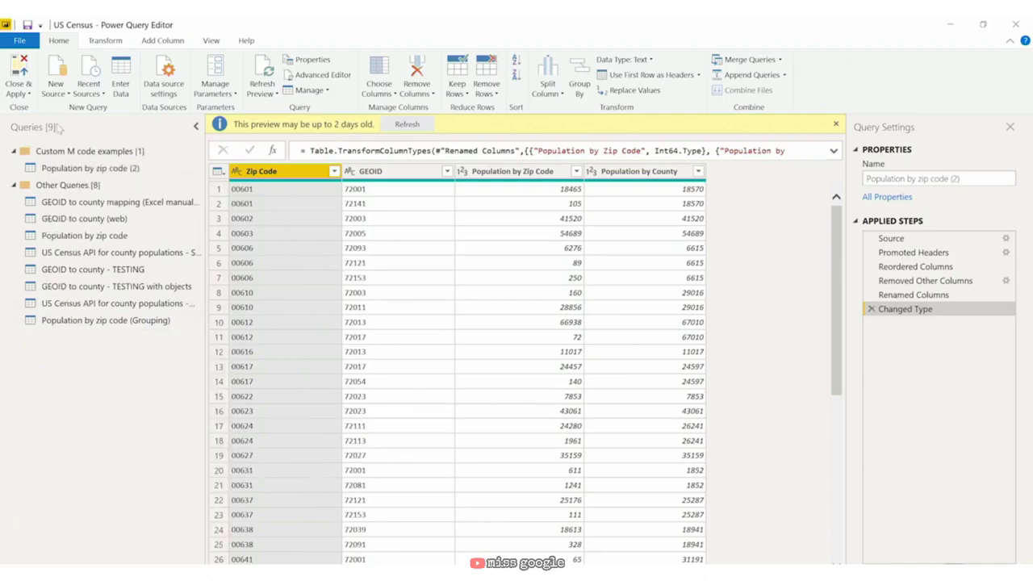
Step: Rename the copied query to 'Population by zip code (example 1)'
{"action": "left_click", "coordinate": [106, 171]}
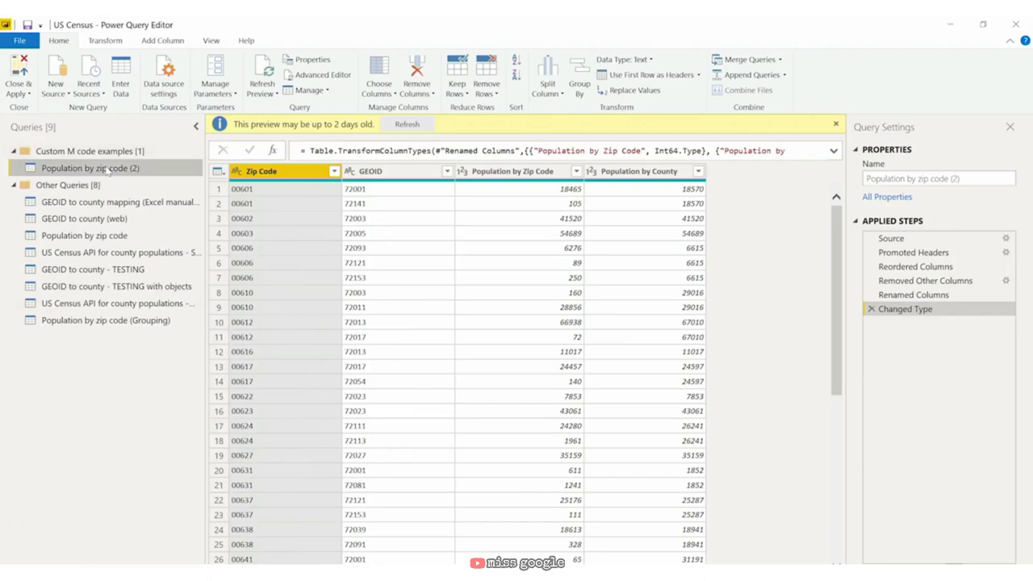
{"action": "right_click", "coordinate": [107, 172]}
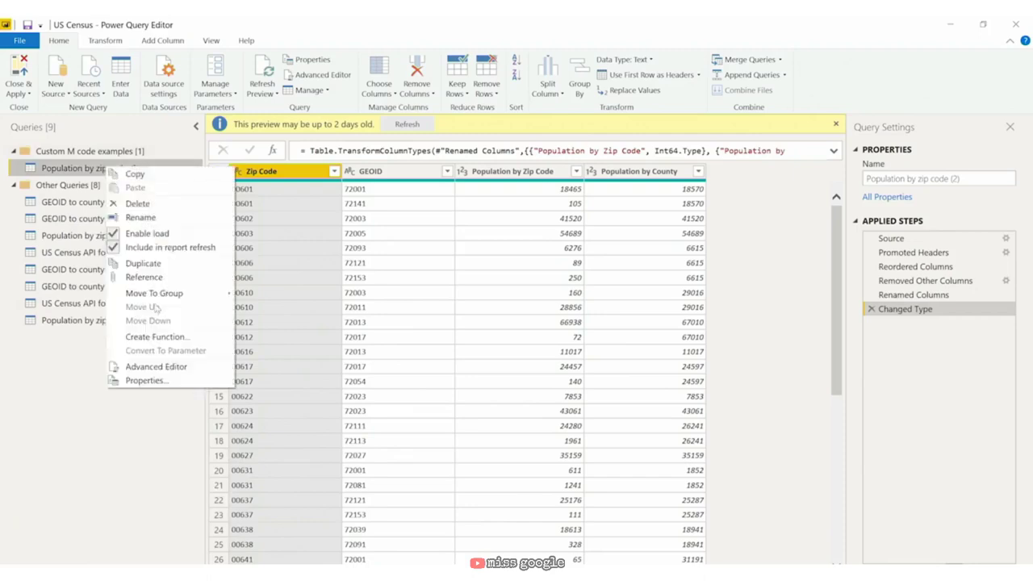
{"action": "left_click", "coordinate": [141, 218]}
{"action": "key", "text": "End"}
{"action": "key", "text": "BackSpace"}
{"action": "key", "text": "BackSpace"}
{"action": "type", "text": "example 1"}
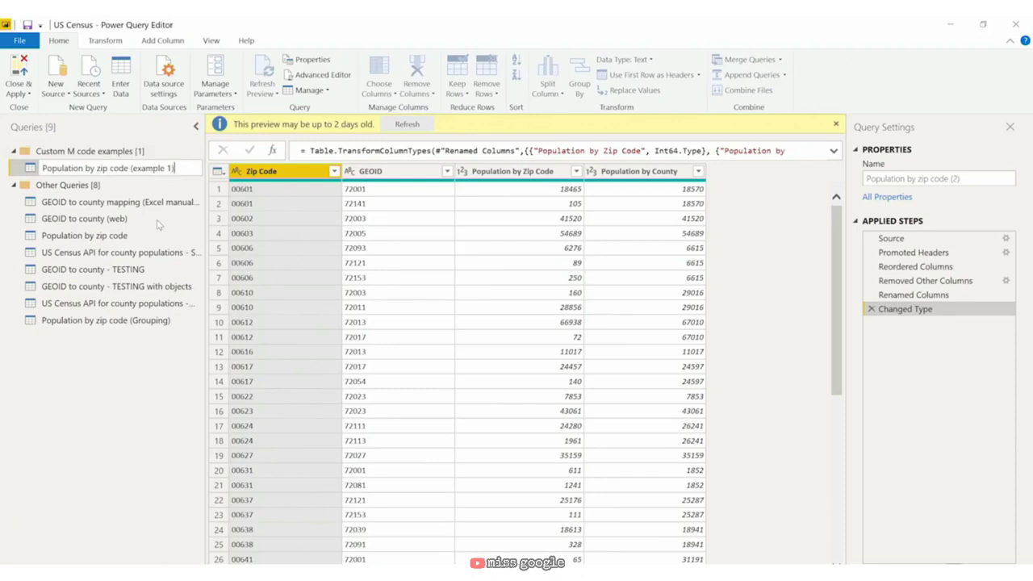
{"action": "type", "text": ")"}
{"action": "key", "text": "Return"}
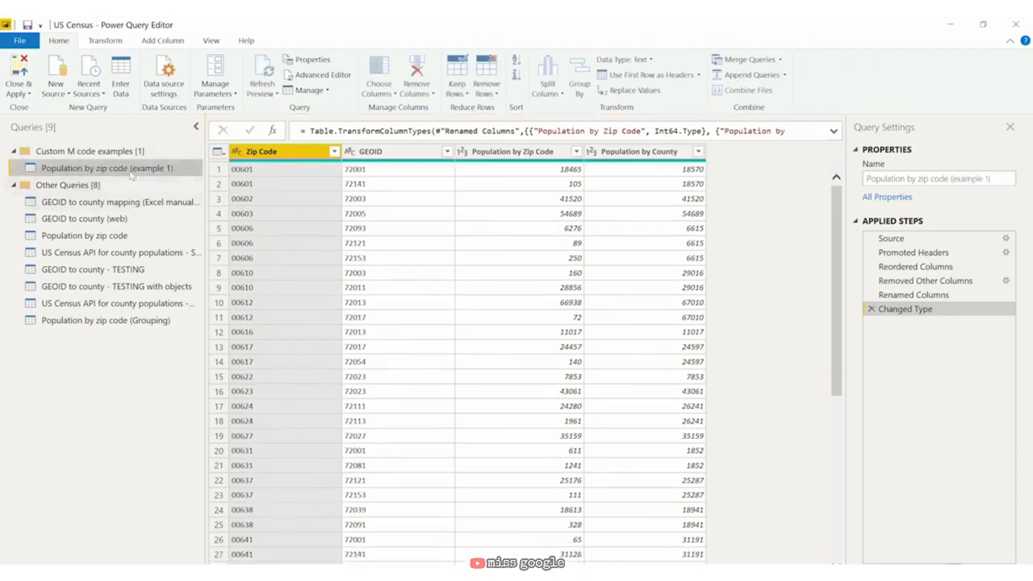
Step: In the Advanced Editor, add '//obtained data source online' on a new line after Source and apply
{"action": "left_click", "coordinate": [321, 75]}
{"action": "left_click", "coordinate": [213, 157]}
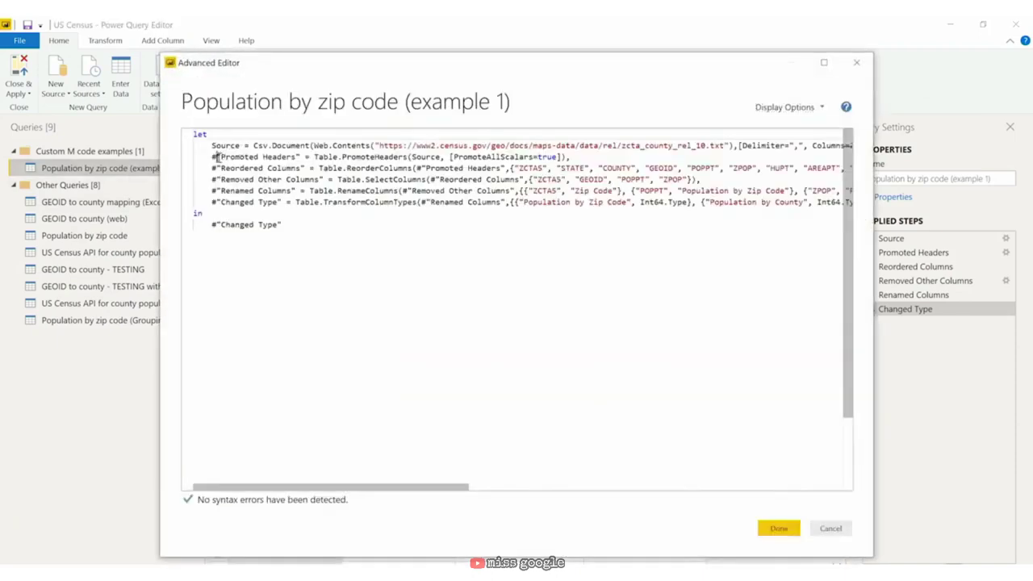
{"action": "key", "text": "Return"}
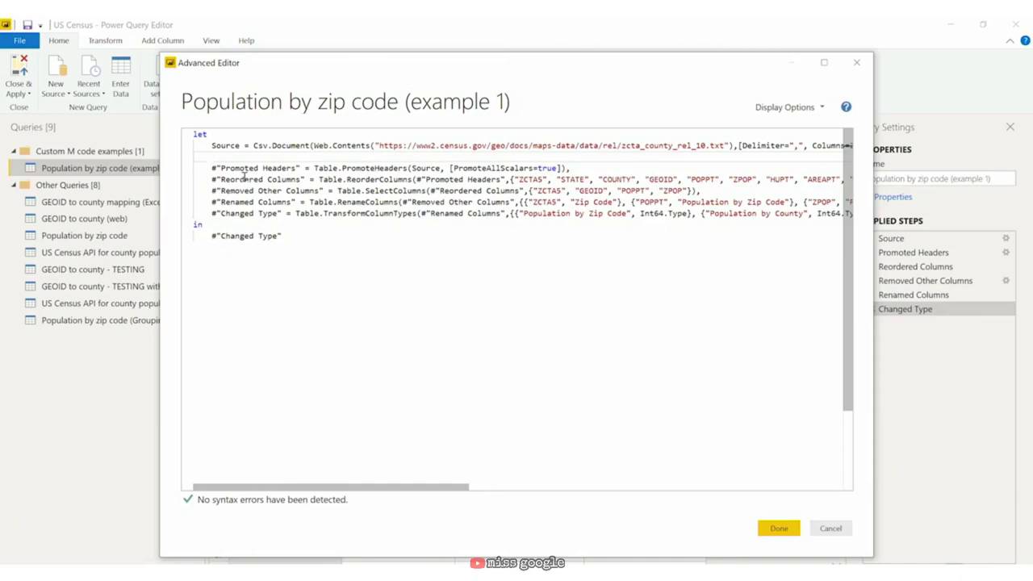
{"action": "type", "text": "//"}
{"action": "type", "text": "obtained data source onlin"}
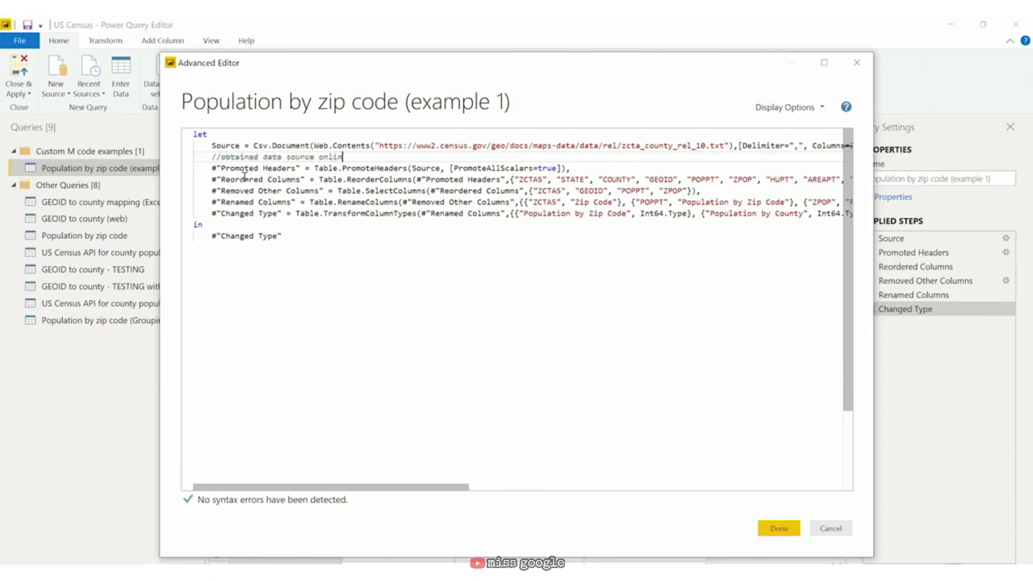
{"action": "type", "text": "e"}
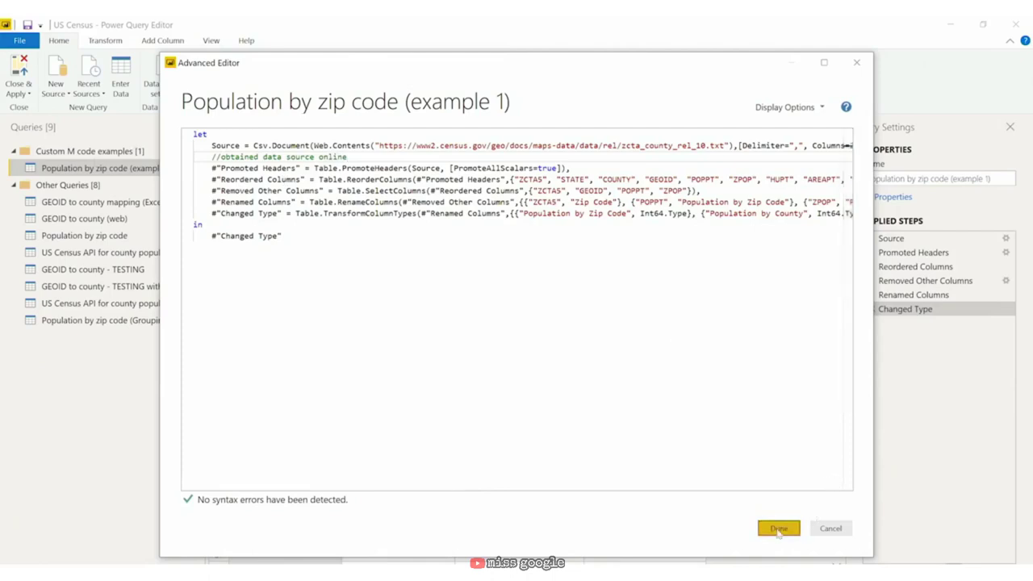
{"action": "left_click", "coordinate": [778, 528]}
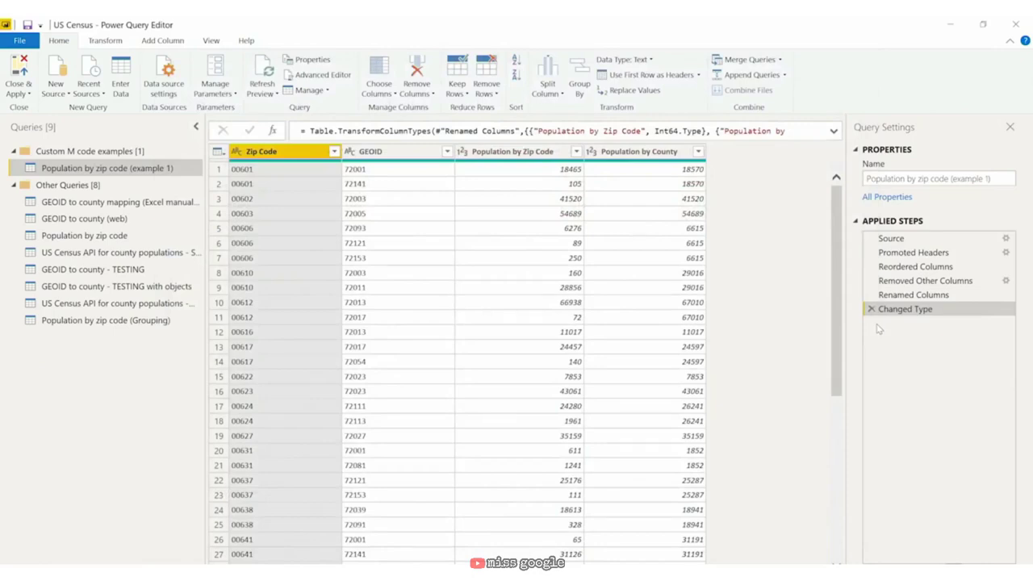
Step: Reopen the Advanced Editor and delete the comment line with its leftover empty line
{"action": "left_click", "coordinate": [323, 75]}
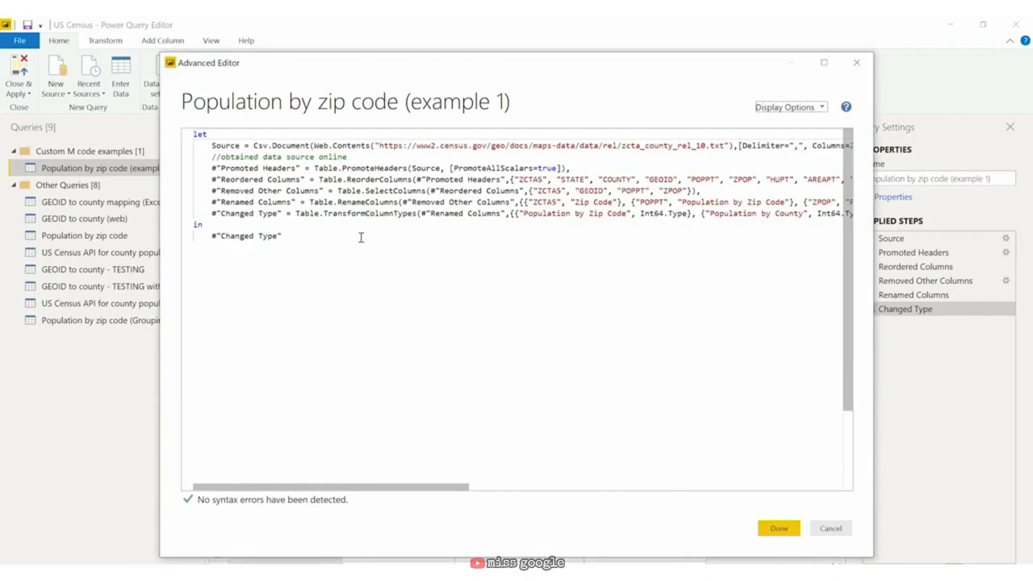
{"action": "left_click_drag", "start_coordinate": [348, 156], "coordinate": [207, 156]}
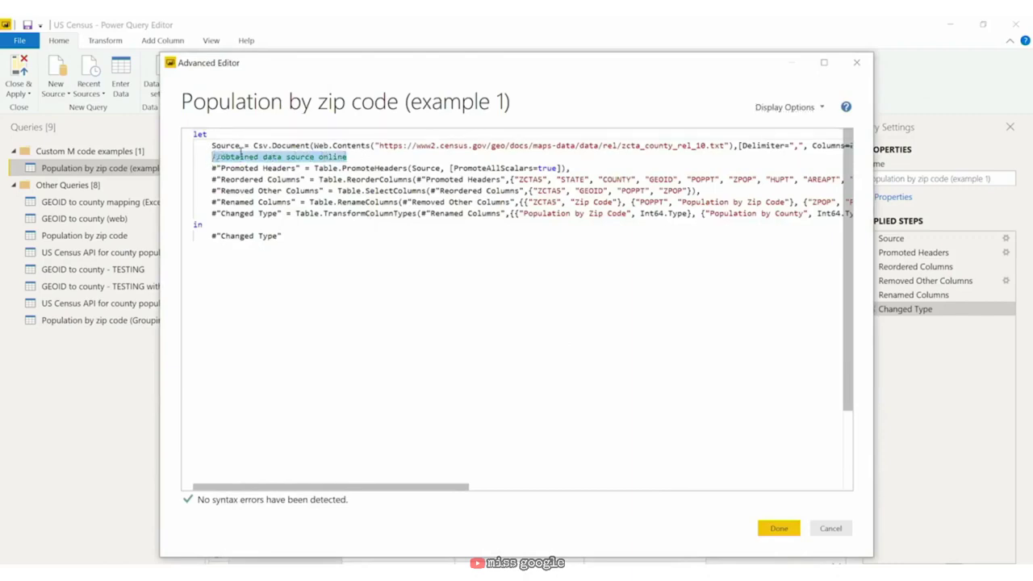
{"action": "key", "text": "Delete"}
{"action": "key", "text": "BackSpace"}
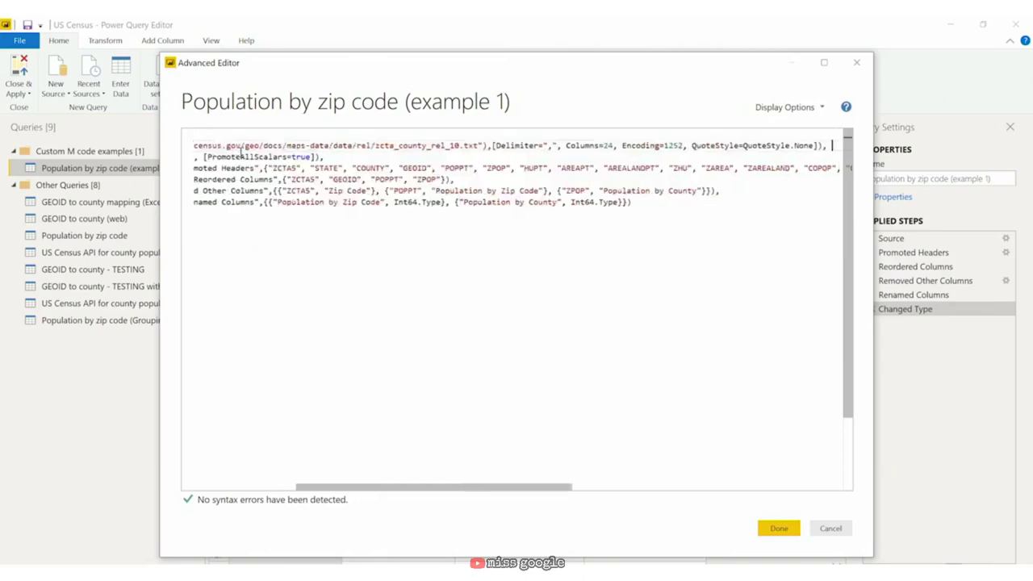
{"action": "key", "text": "Down"}
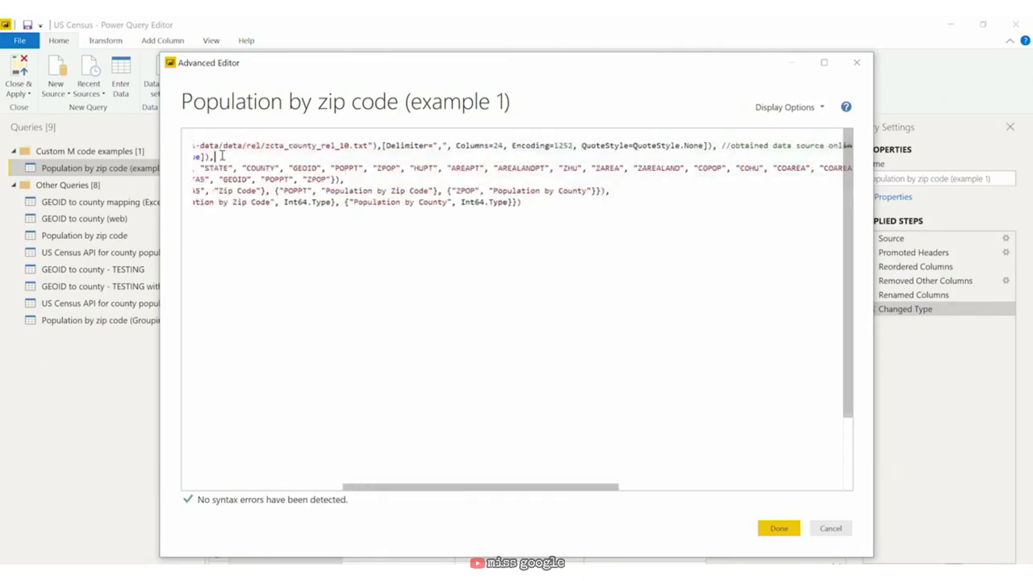
Step: Remove a stray character from the Changed Type step name
{"action": "left_click_drag", "start_coordinate": [447, 487], "coordinate": [266, 491]}
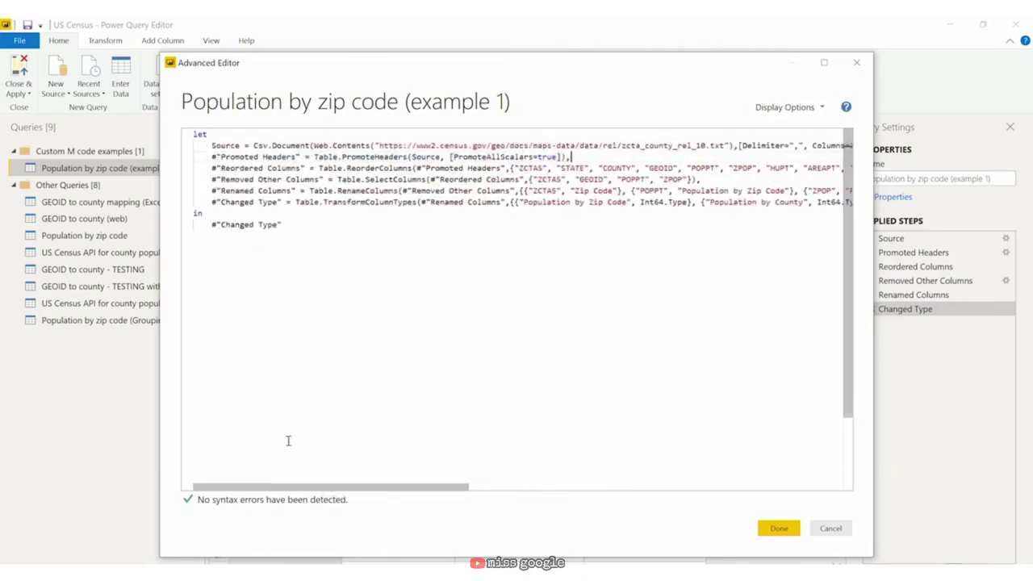
{"action": "left_click", "coordinate": [215, 146]}
{"action": "left_click_drag", "start_coordinate": [213, 202], "coordinate": [203, 214]}
{"action": "left_click_drag", "start_coordinate": [213, 155], "coordinate": [213, 166]}
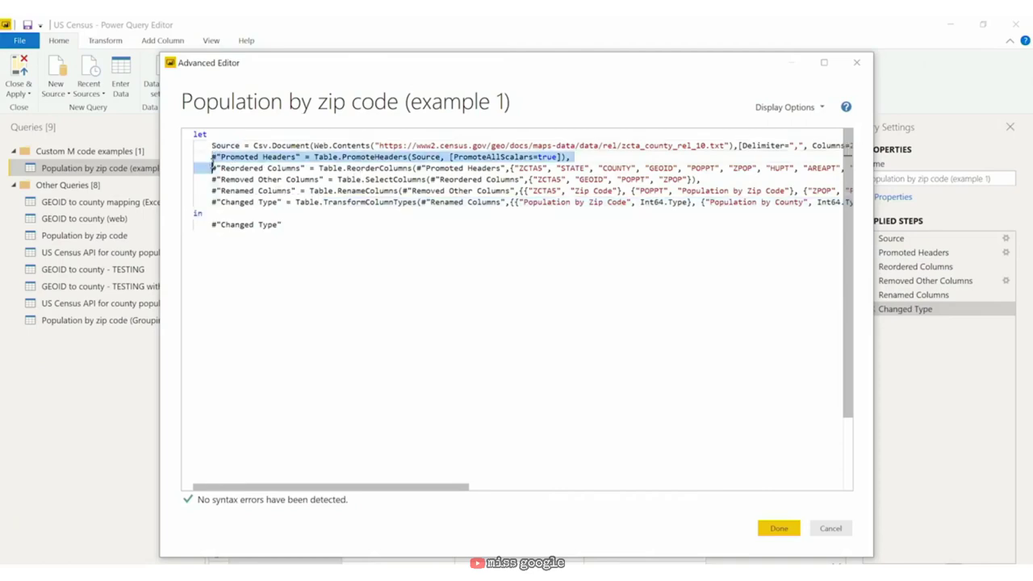
{"action": "left_click", "coordinate": [271, 193]}
{"action": "left_click", "coordinate": [280, 202]}
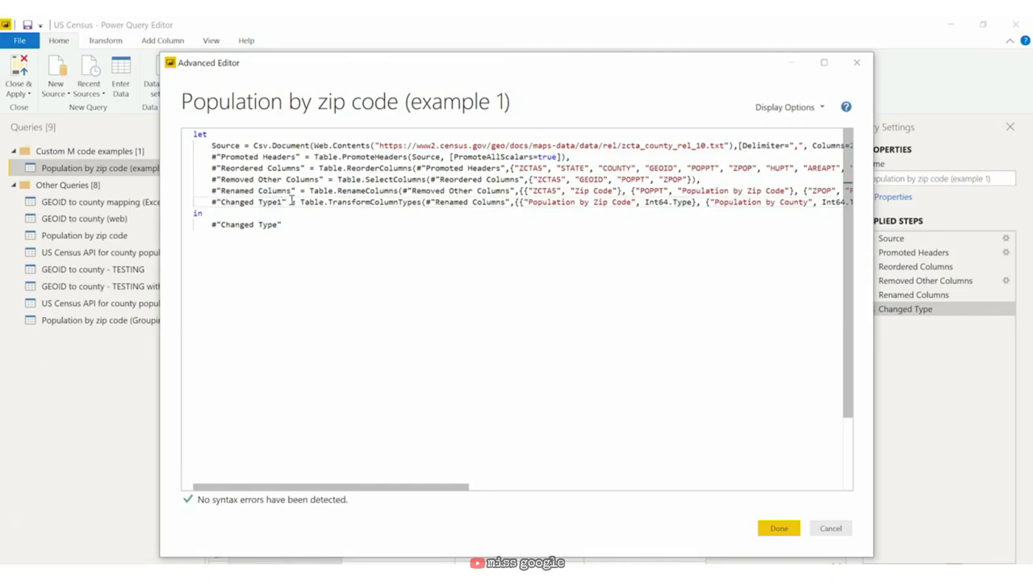
{"action": "key", "text": "BackSpace"}
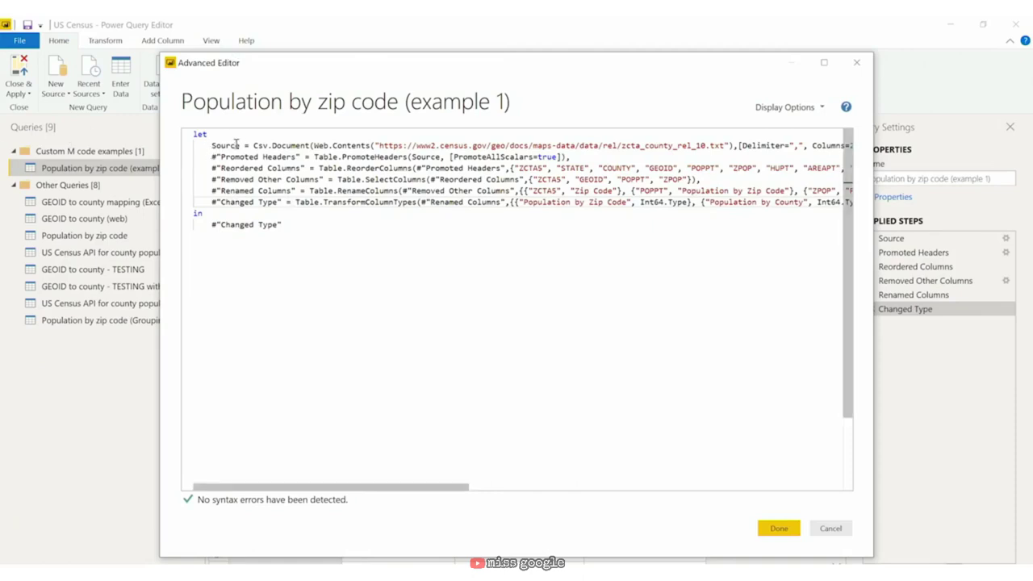
Step: Rename the Source, Promoted Headers and Reordered Columns steps to Lets, Start and Learning
{"action": "left_click_drag", "start_coordinate": [240, 146], "coordinate": [211, 145]}
{"action": "type", "text": "Lets"}
{"action": "key", "text": "Escape"}
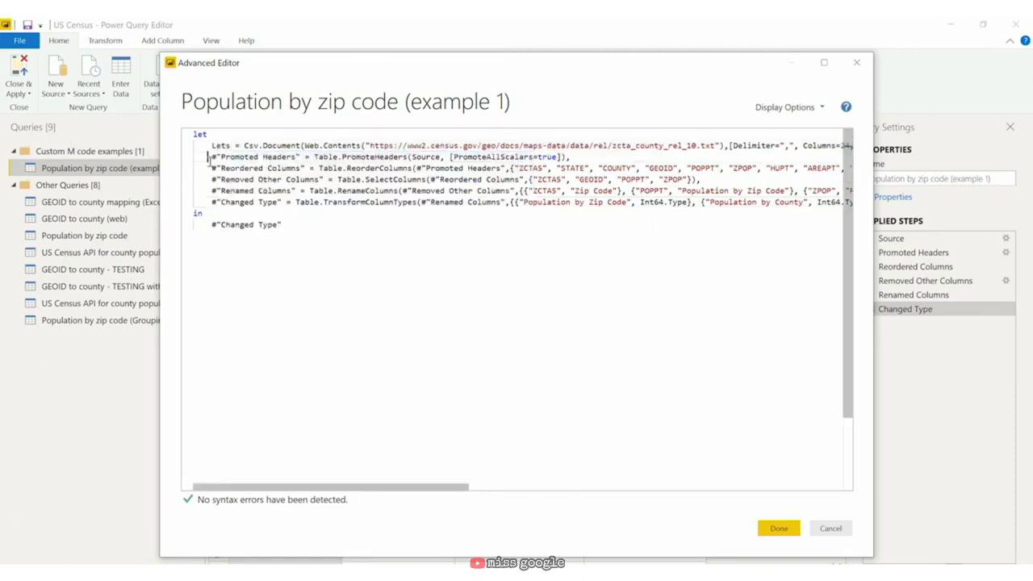
{"action": "left_click_drag", "start_coordinate": [302, 157], "coordinate": [211, 157]}
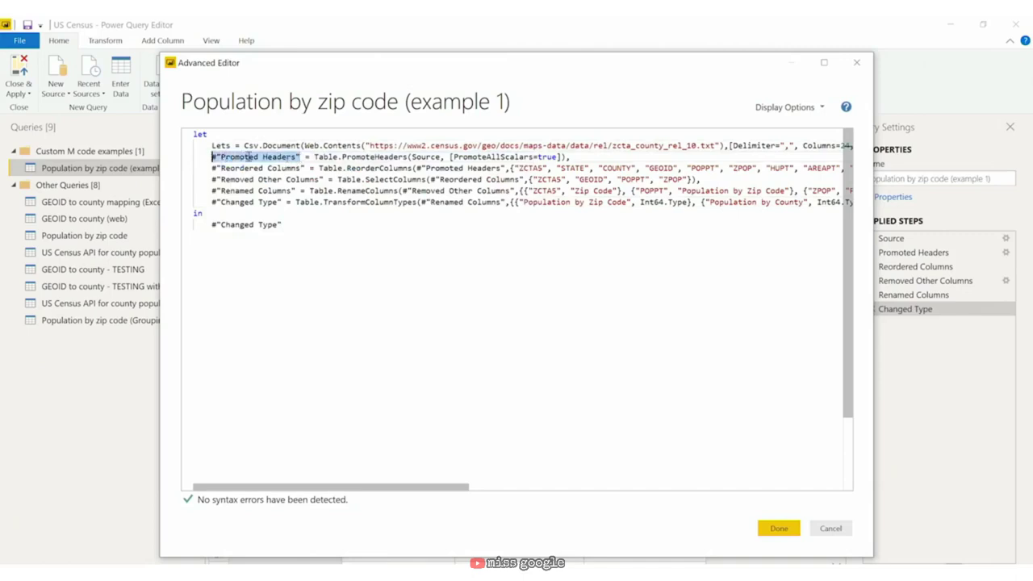
{"action": "type", "text": "Start"}
{"action": "key", "text": "Escape"}
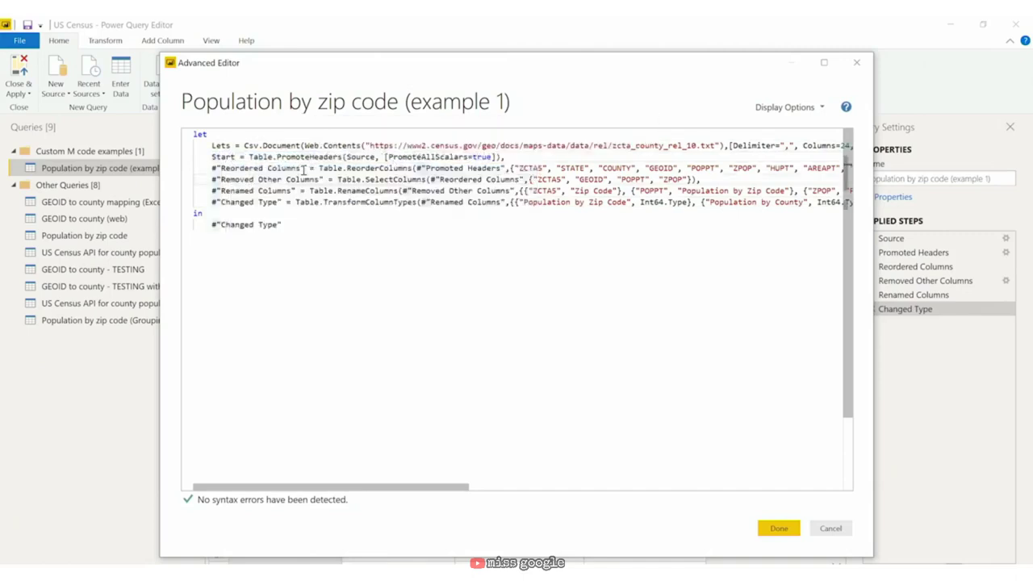
{"action": "left_click_drag", "start_coordinate": [300, 168], "coordinate": [212, 168]}
{"action": "type", "text": "Learning"}
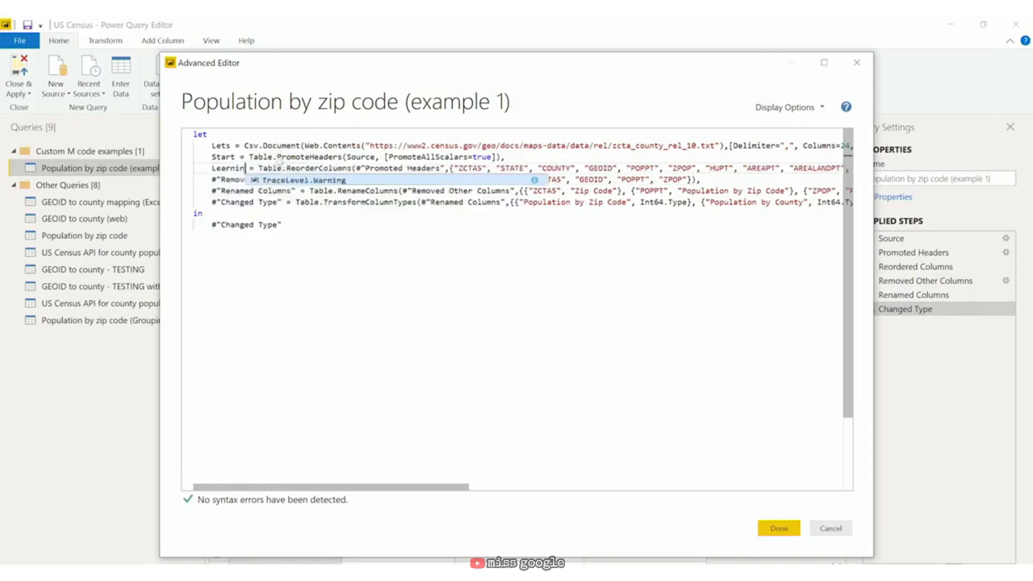
{"action": "left_click", "coordinate": [233, 202]}
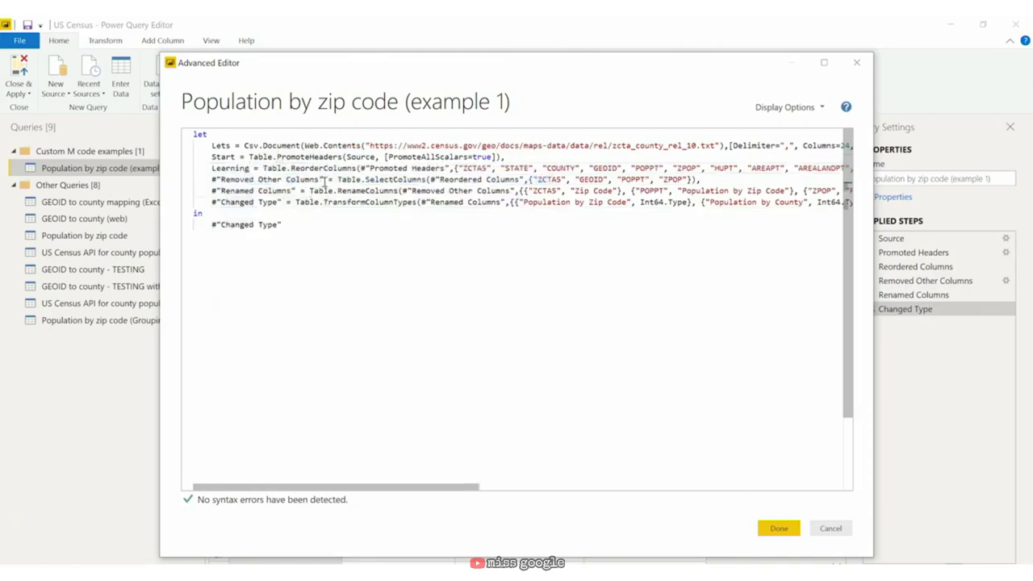
Step: Rename Removed Other Columns, Renamed Columns and Changed Type to Power BI, is and Fun, then apply
{"action": "left_click_drag", "start_coordinate": [321, 180], "coordinate": [222, 180]}
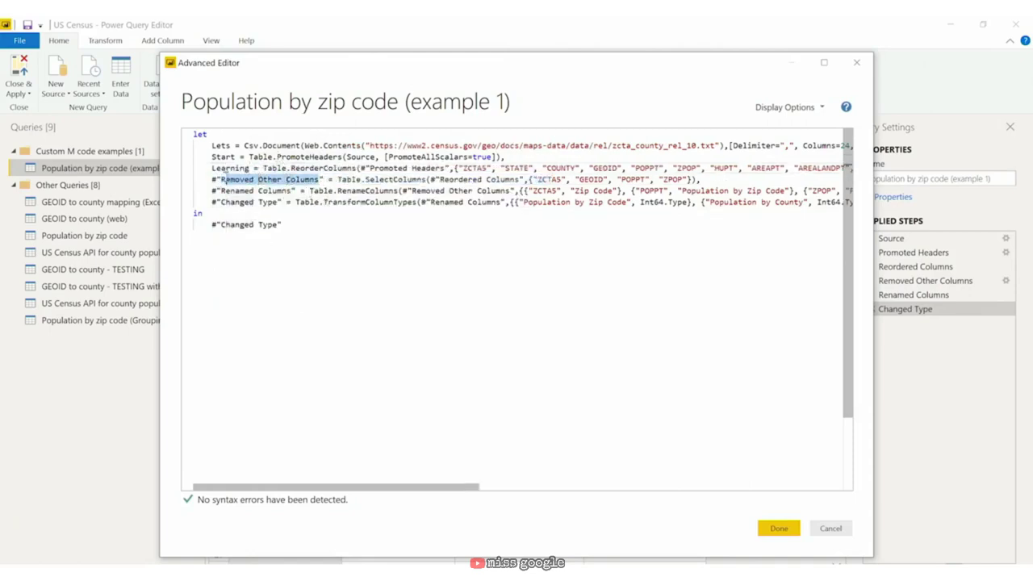
{"action": "type", "text": "Power BI"}
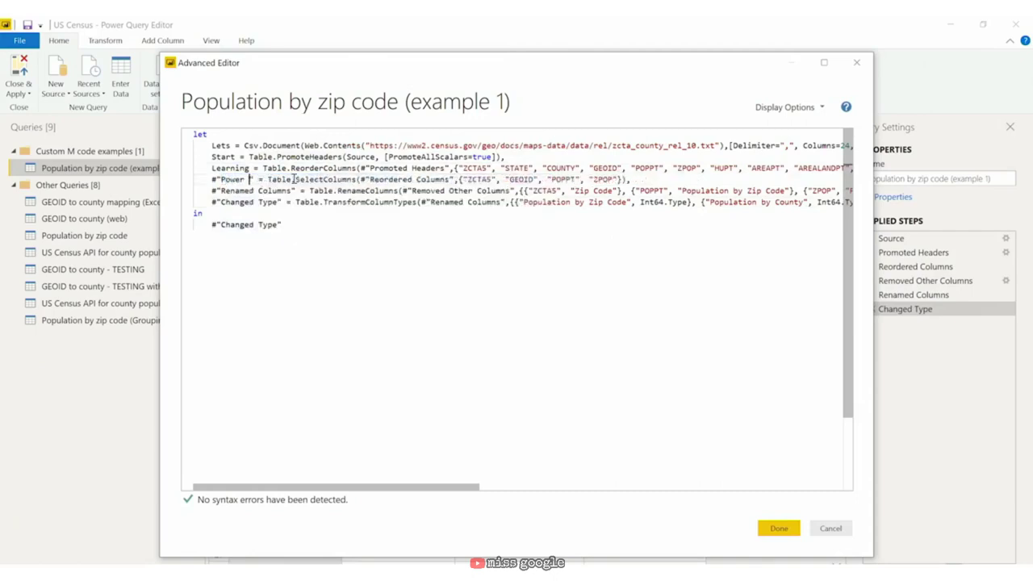
{"action": "key", "text": "BackSpace"}
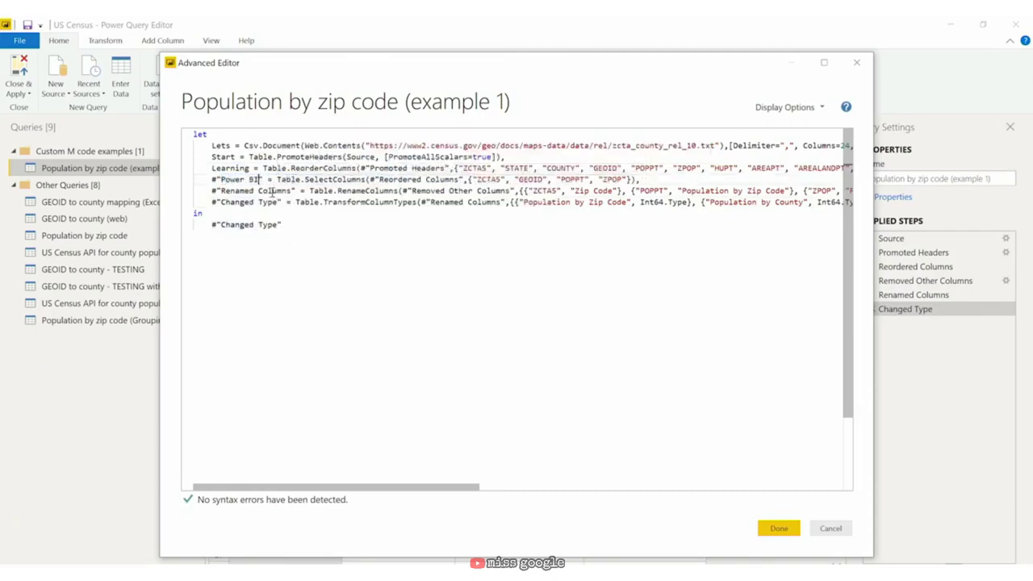
{"action": "left_click_drag", "start_coordinate": [295, 190], "coordinate": [220, 191]}
{"action": "type", "text": "is"}
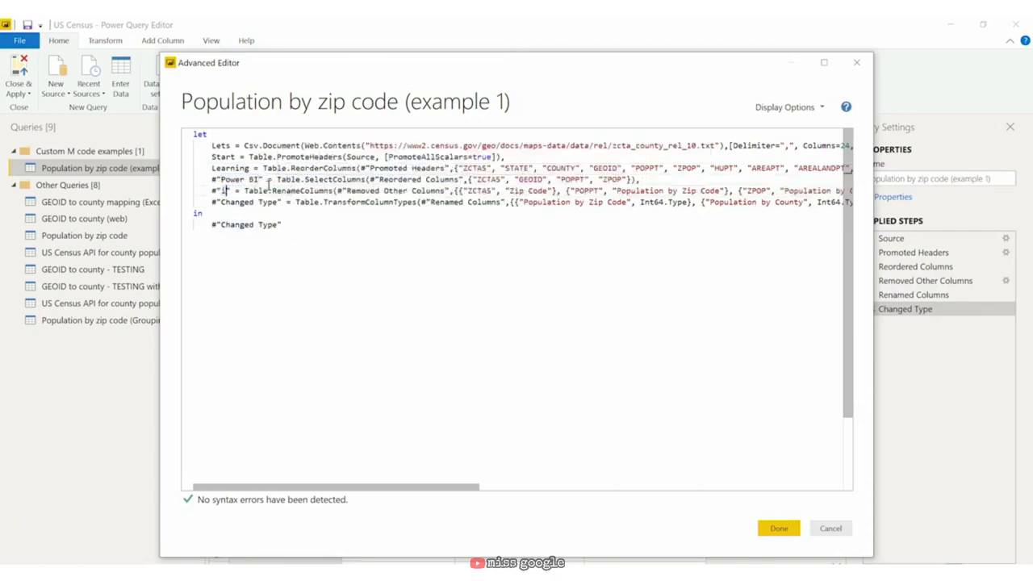
{"action": "left_click_drag", "start_coordinate": [279, 202], "coordinate": [220, 201]}
{"action": "type", "text": "Fun"}
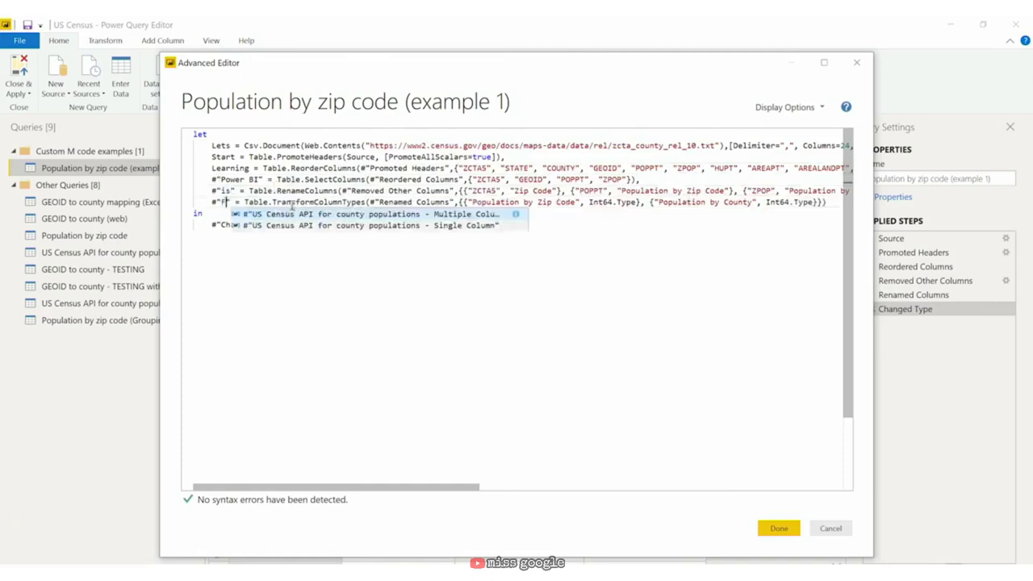
{"action": "left_click", "coordinate": [611, 179]}
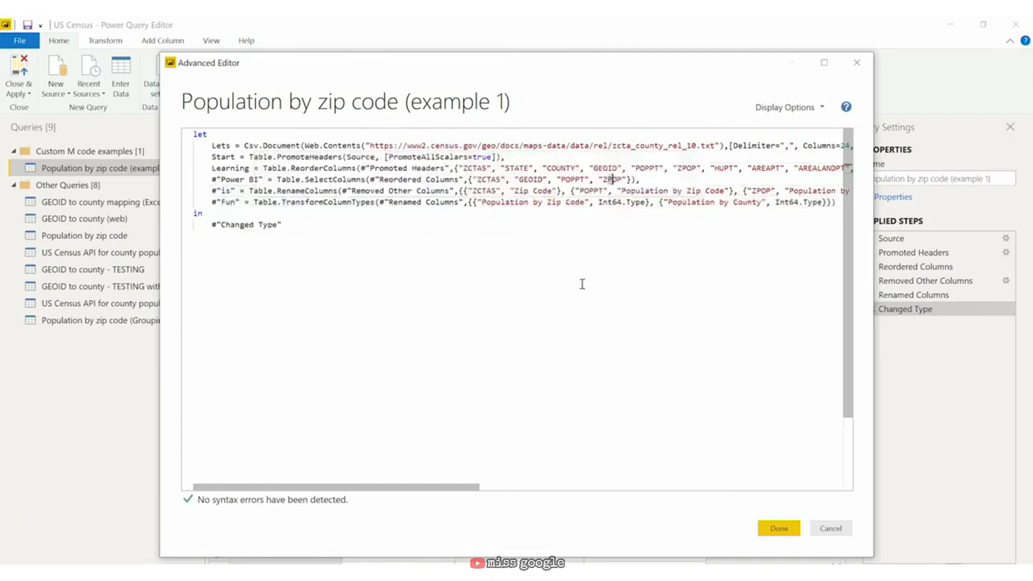
{"action": "left_click", "coordinate": [778, 527]}
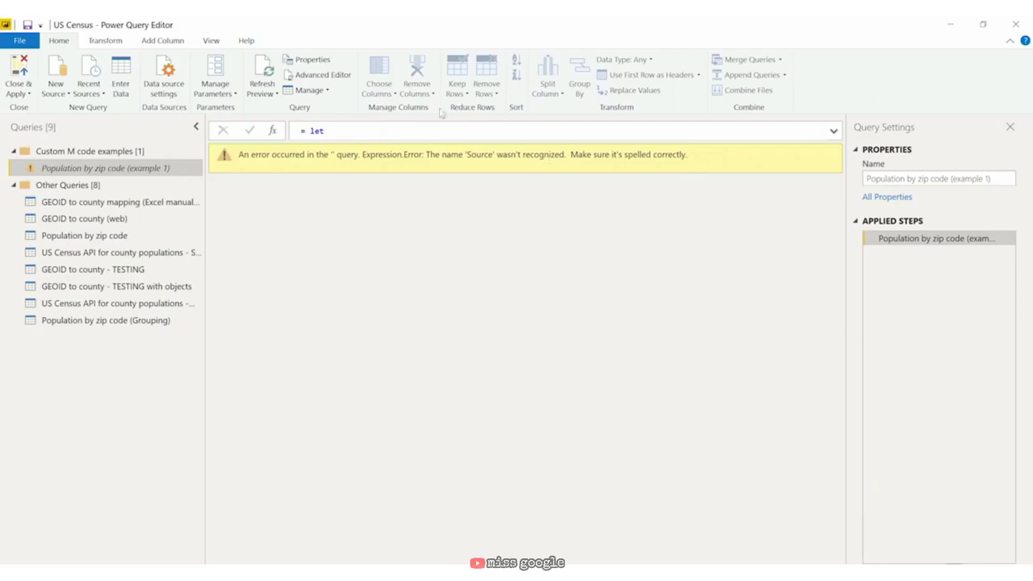
Step: Replace the old step references with Lets, Start, Learning and Power BI in the following steps
{"action": "left_click", "coordinate": [343, 73]}
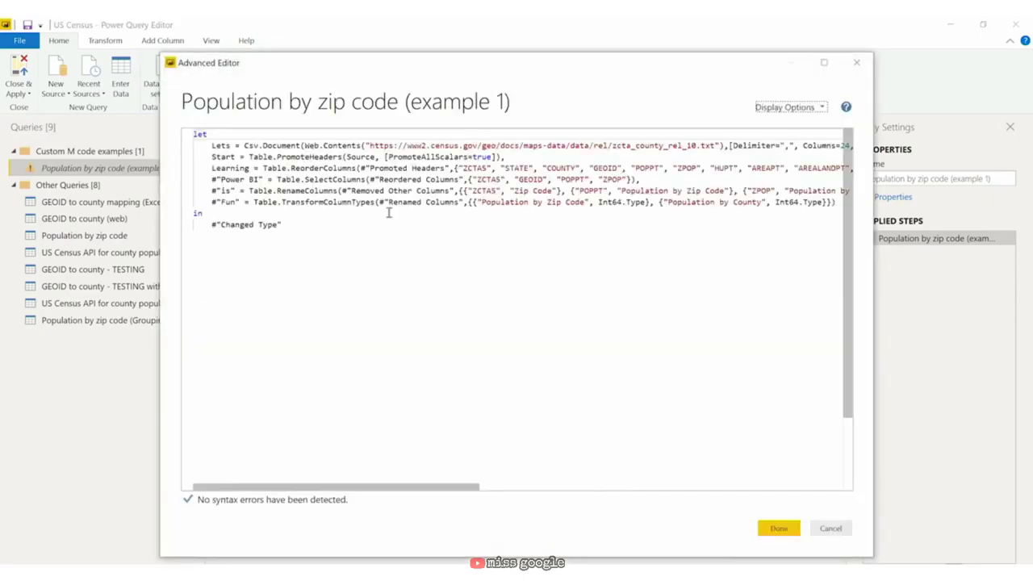
{"action": "double_click", "coordinate": [360, 157]}
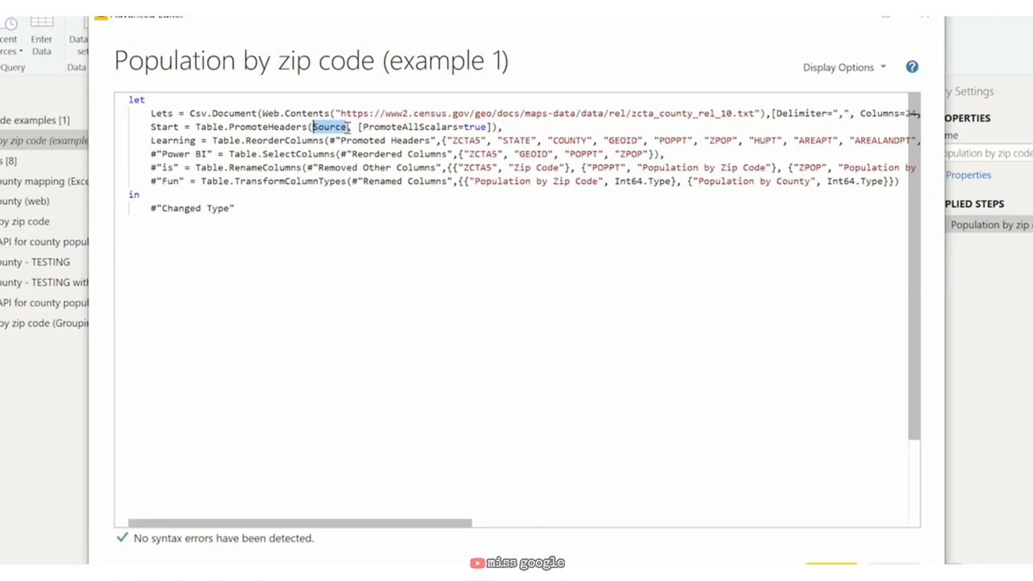
{"action": "mouse_move", "coordinate": [325, 115]}
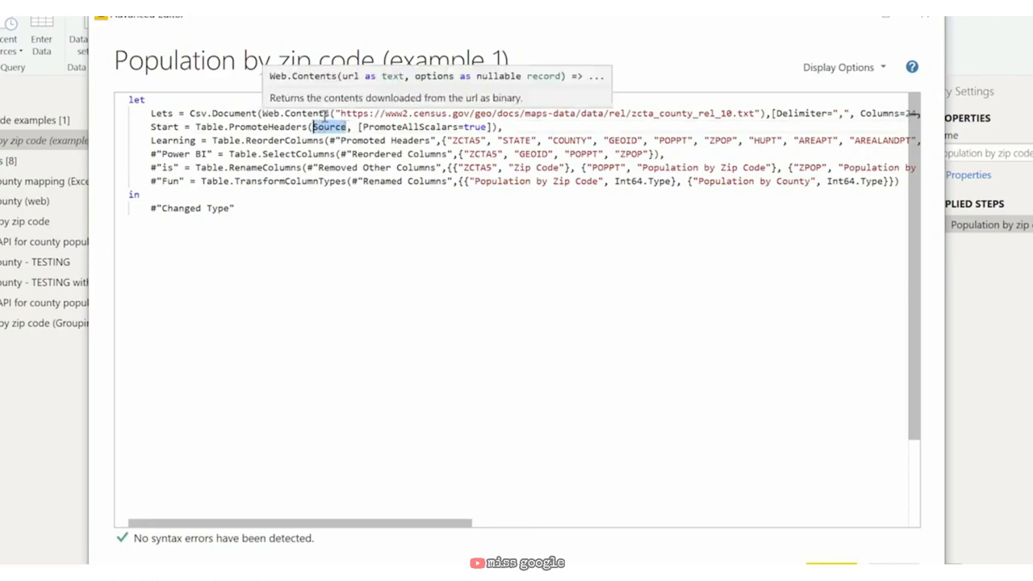
{"action": "type", "text": "Lets"}
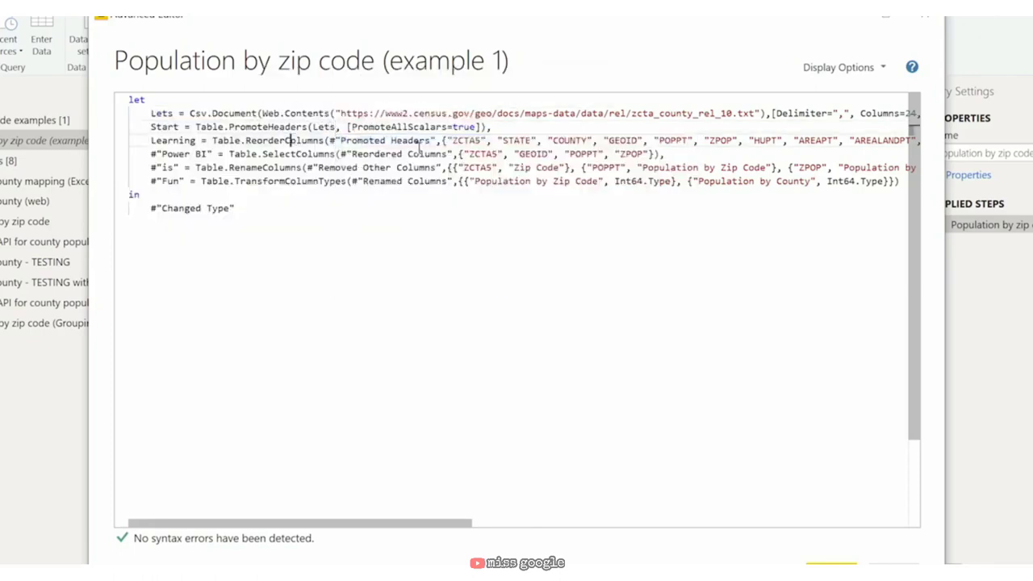
{"action": "left_click_drag", "start_coordinate": [433, 140], "coordinate": [330, 140]}
{"action": "type", "text": "Start"}
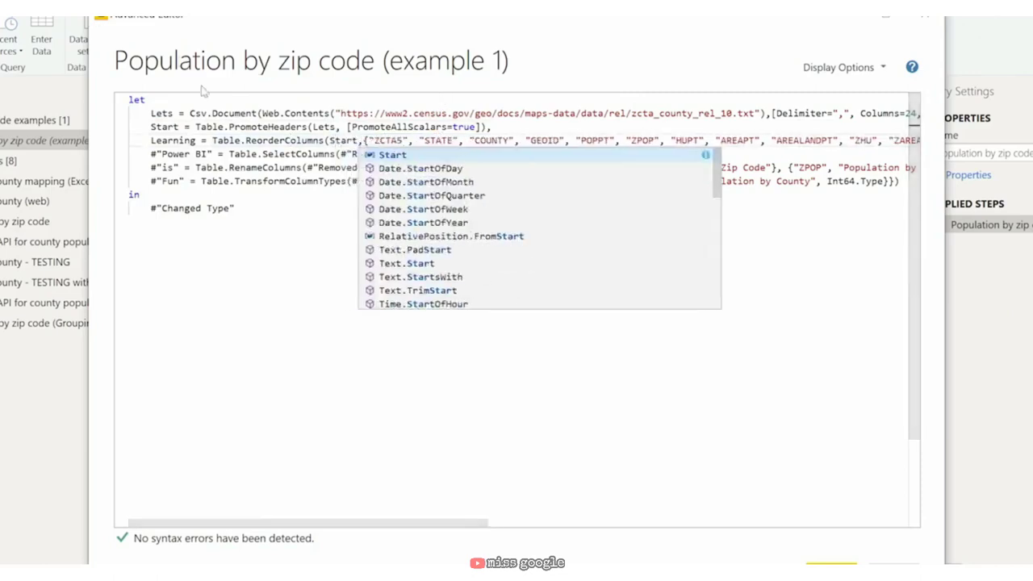
{"action": "key", "text": "Escape"}
{"action": "left_click_drag", "start_coordinate": [440, 154], "coordinate": [342, 154]}
{"action": "type", "text": "Learn"}
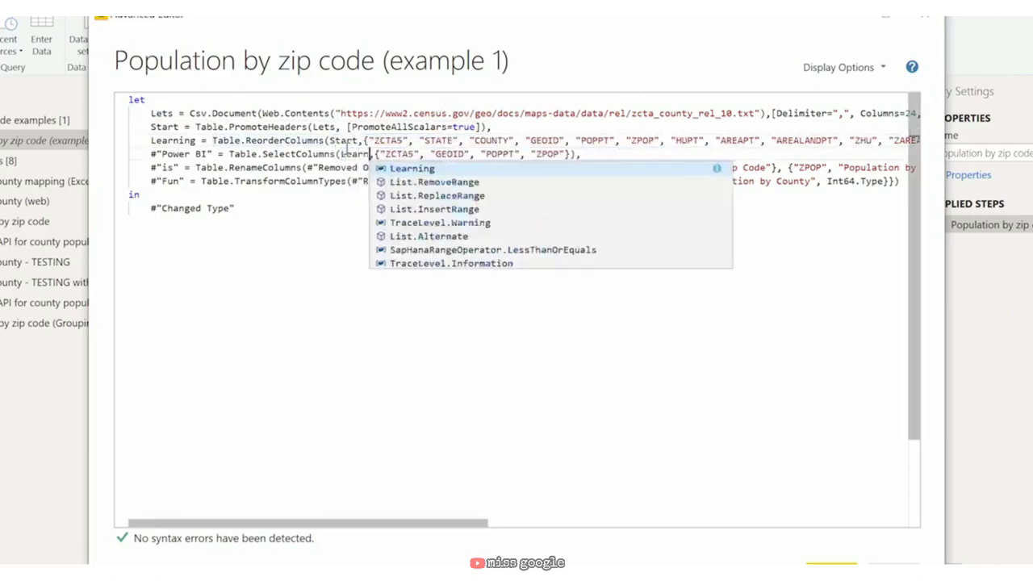
{"action": "type", "text": "ing"}
{"action": "key", "text": "Escape"}
{"action": "left_click_drag", "start_coordinate": [437, 168], "coordinate": [319, 168]}
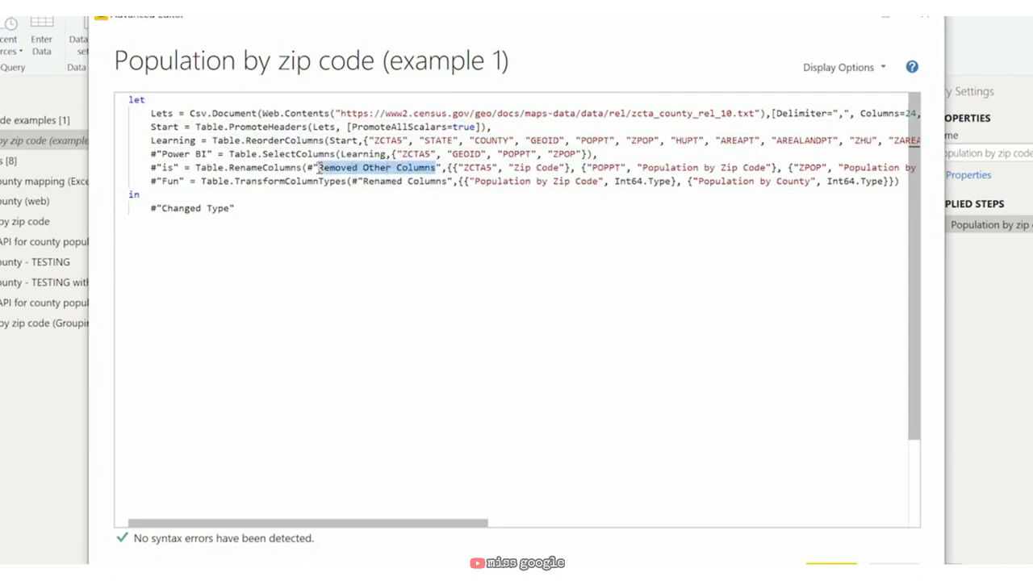
{"action": "type", "text": "Power BI"}
{"action": "key", "text": "Escape"}
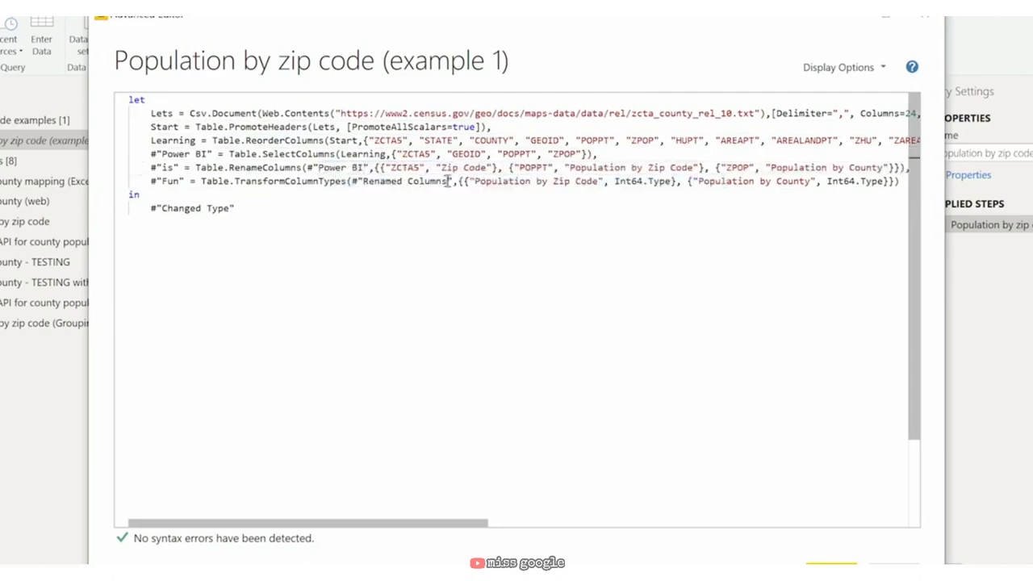
Step: Point the Fun step at #"is", fix its quoting, and apply the code
{"action": "left_click_drag", "start_coordinate": [452, 181], "coordinate": [352, 181]}
{"action": "key", "text": "BackSpace"}
{"action": "type", "text": "is"}
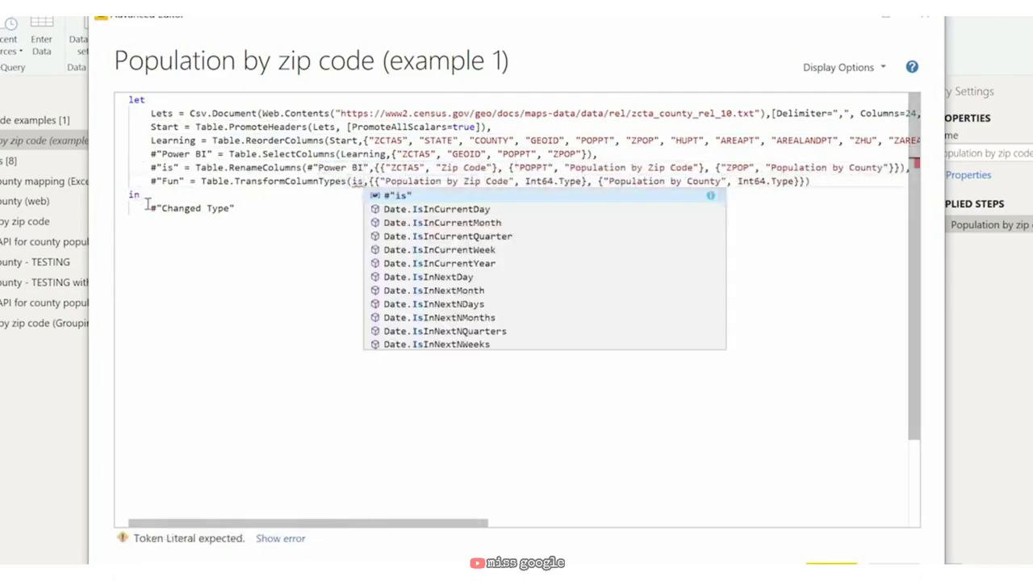
{"action": "key", "text": "Escape"}
{"action": "key", "text": "Home"}
{"action": "key", "text": "Delete"}
{"action": "key", "text": "Delete"}
{"action": "key", "text": "Right"}
{"action": "key", "text": "Right"}
{"action": "key", "text": "Right"}
{"action": "key", "text": "Delete"}
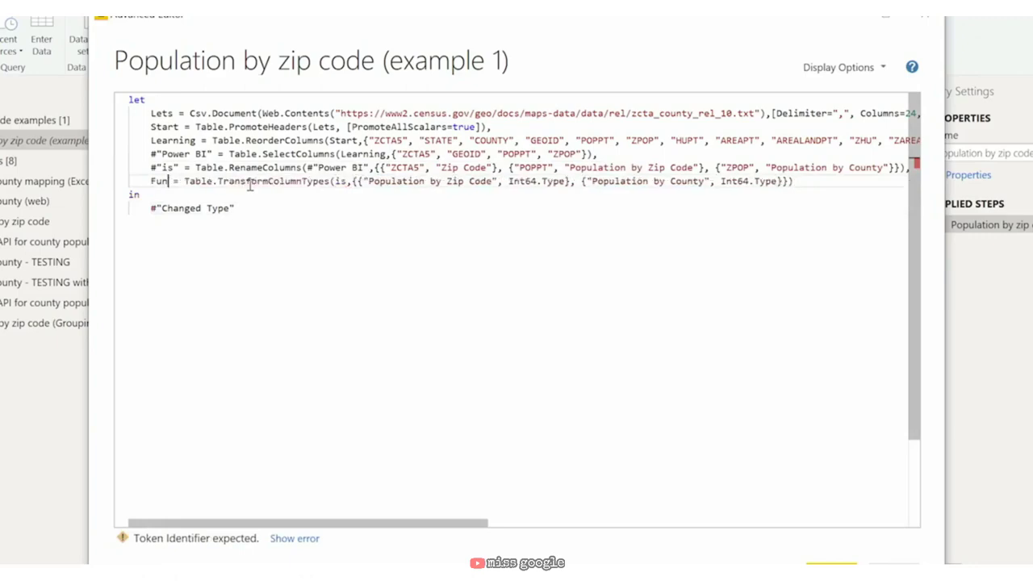
{"action": "left_click", "coordinate": [336, 181]}
{"action": "type", "text": "#\"is"}
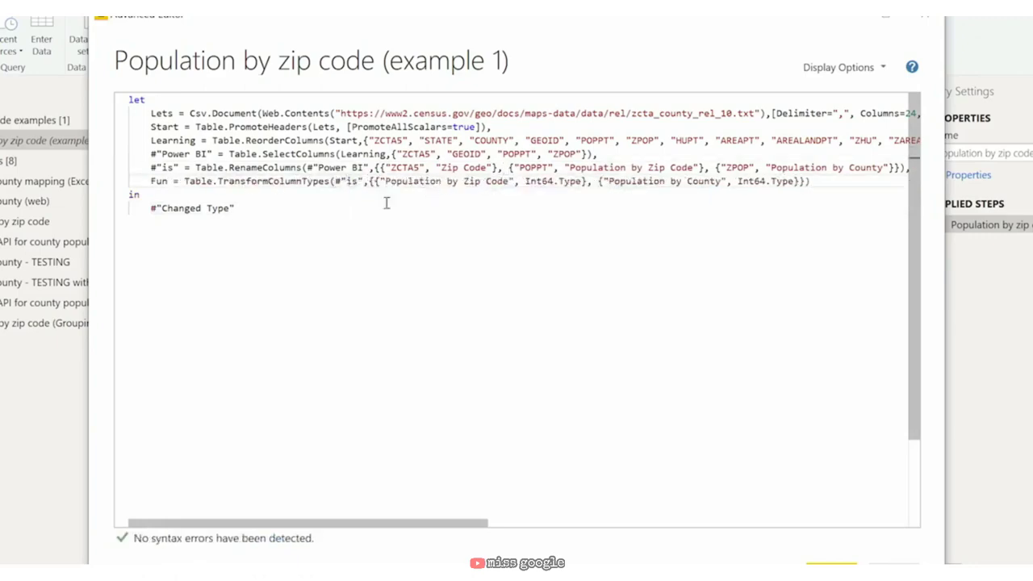
{"action": "left_click", "coordinate": [370, 216]}
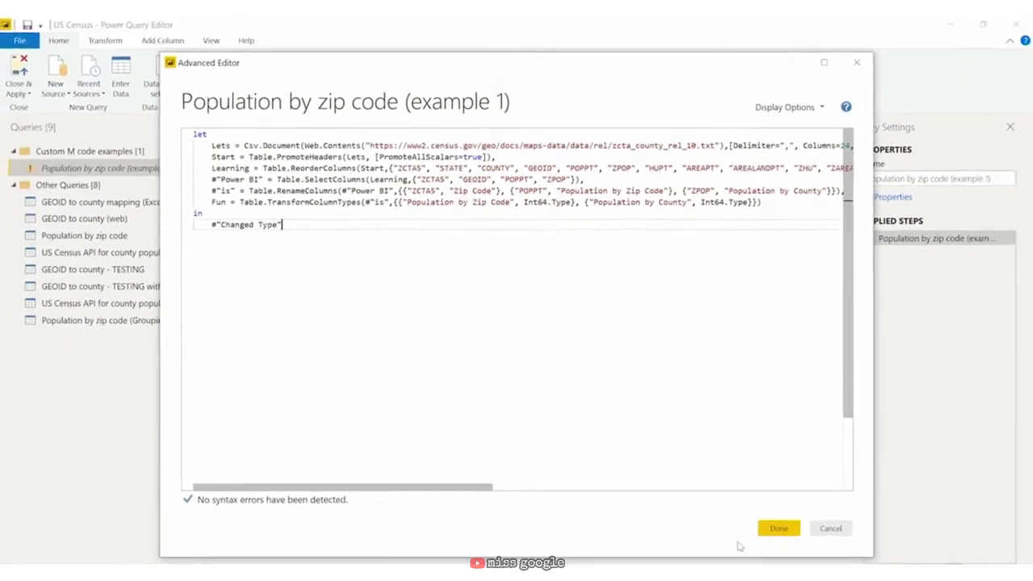
{"action": "left_click", "coordinate": [779, 530]}
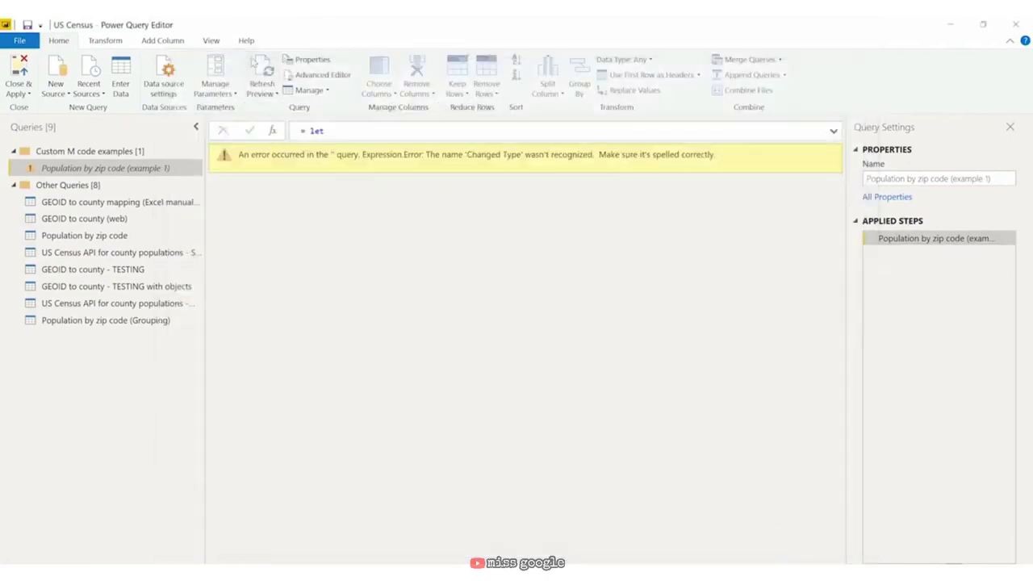
Step: Change the query's final output from Changed Type to Fun and apply it
{"action": "left_click", "coordinate": [316, 74]}
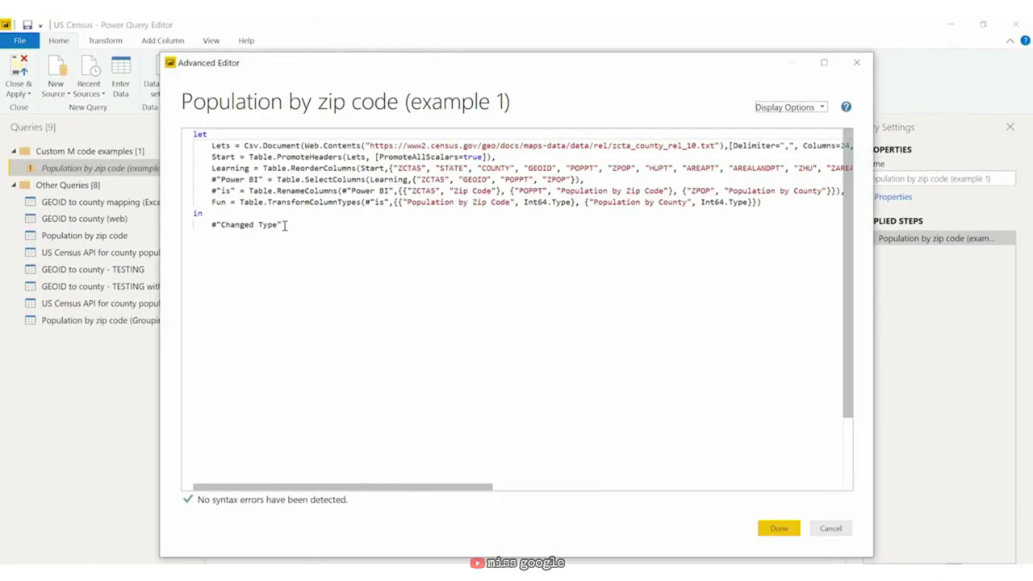
{"action": "left_click_drag", "start_coordinate": [280, 226], "coordinate": [208, 226]}
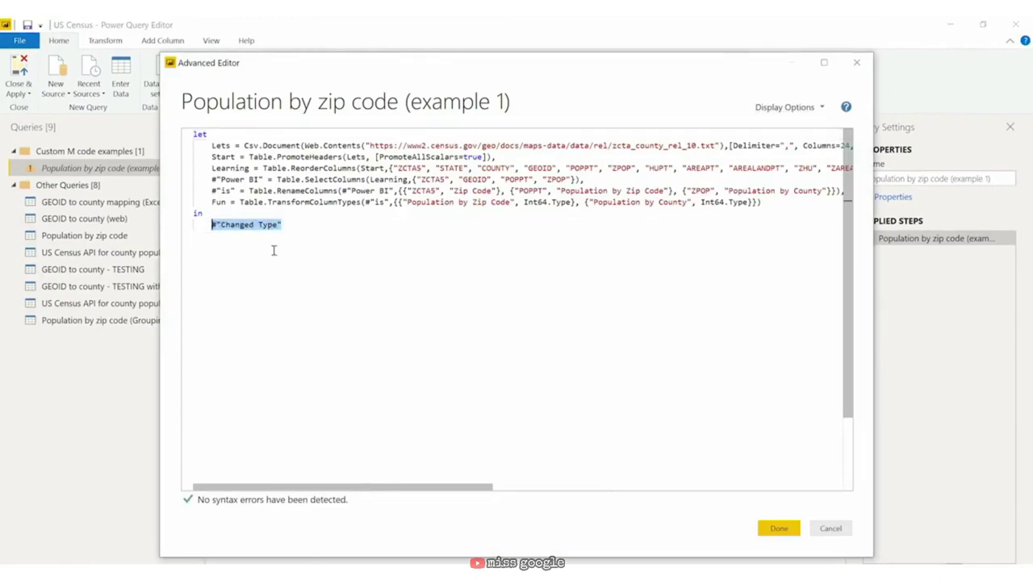
{"action": "type", "text": "Fun"}
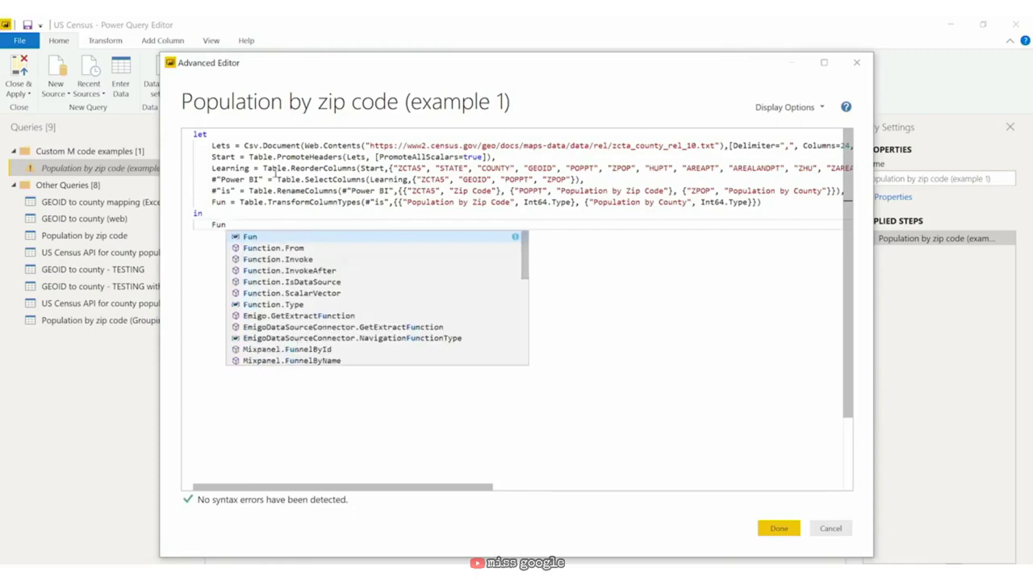
{"action": "key", "text": "Escape"}
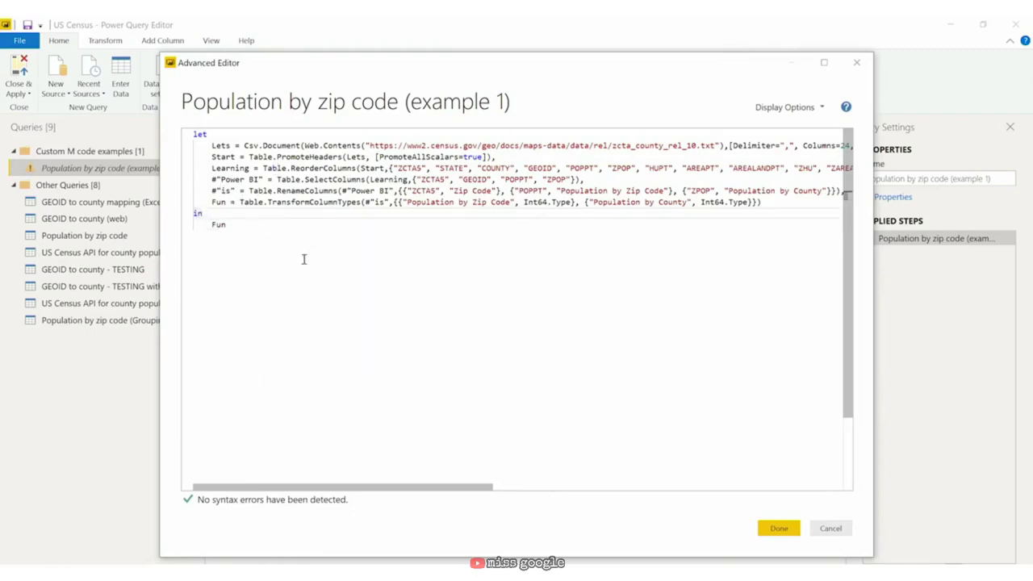
{"action": "left_click", "coordinate": [782, 531]}
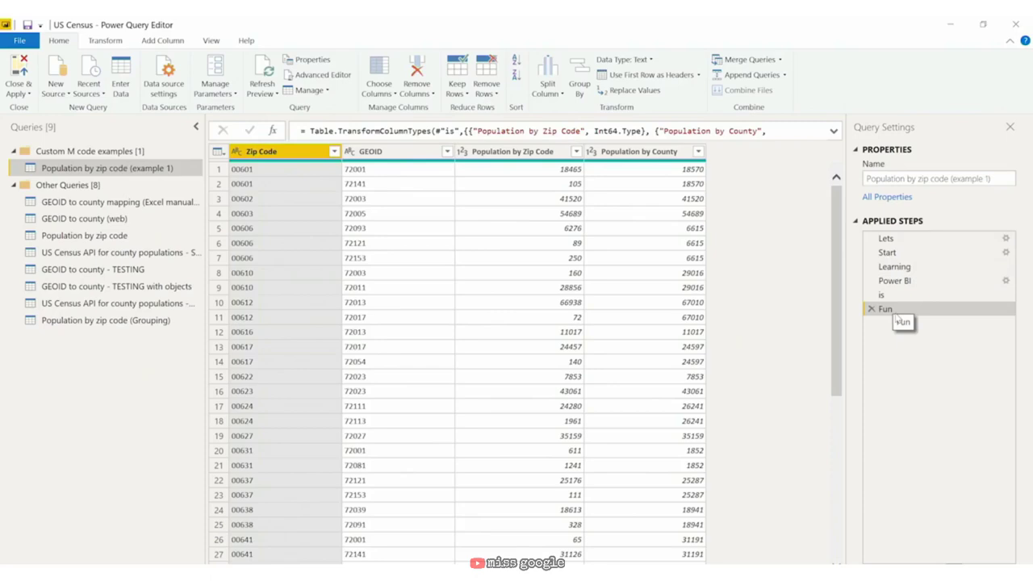
{"action": "left_click", "coordinate": [171, 239]}
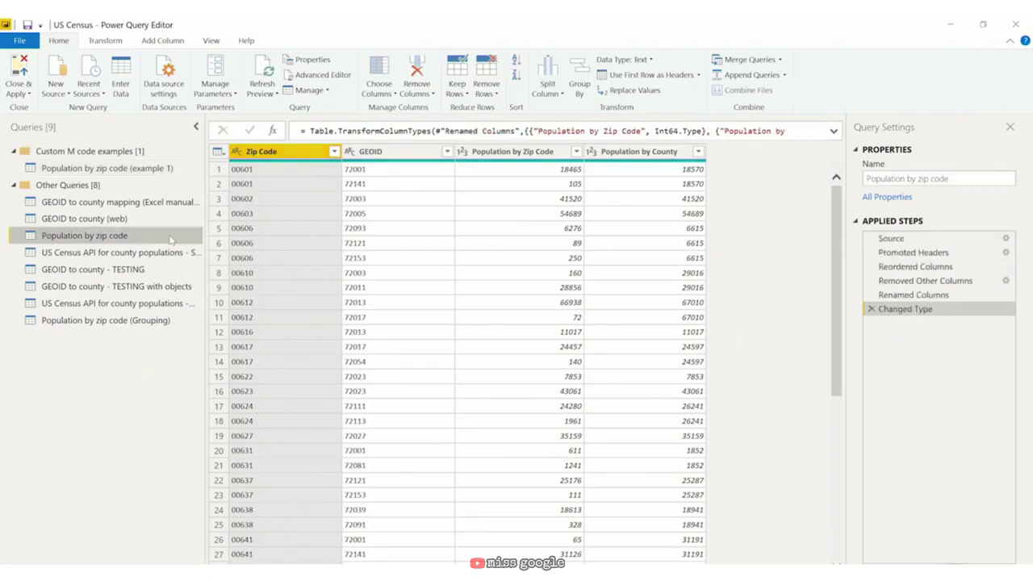
Step: Duplicate the Population by zip code query and name the copy 'Population by zip code (example 2)'
{"action": "right_click", "coordinate": [130, 237]}
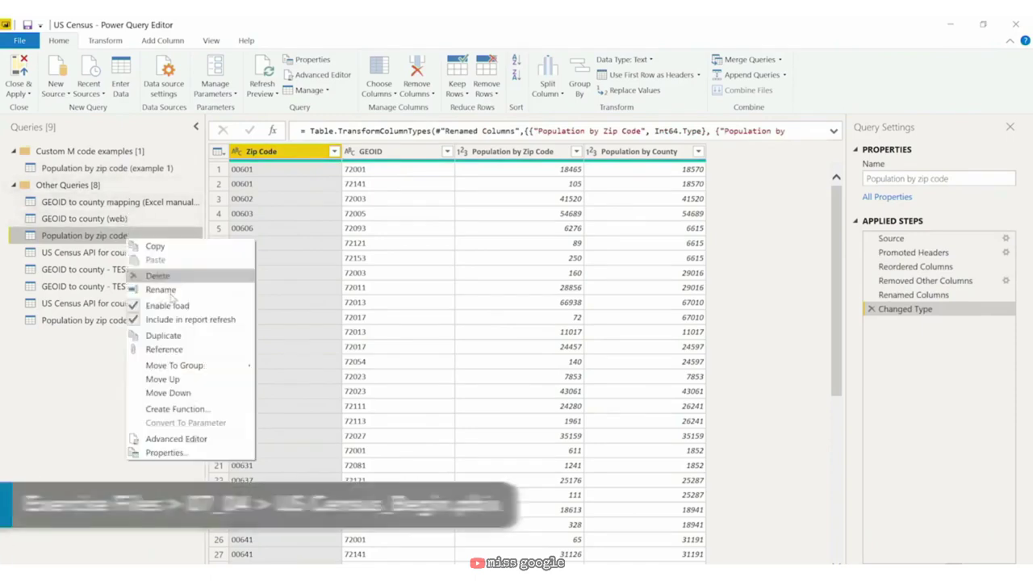
{"action": "left_click", "coordinate": [194, 337]}
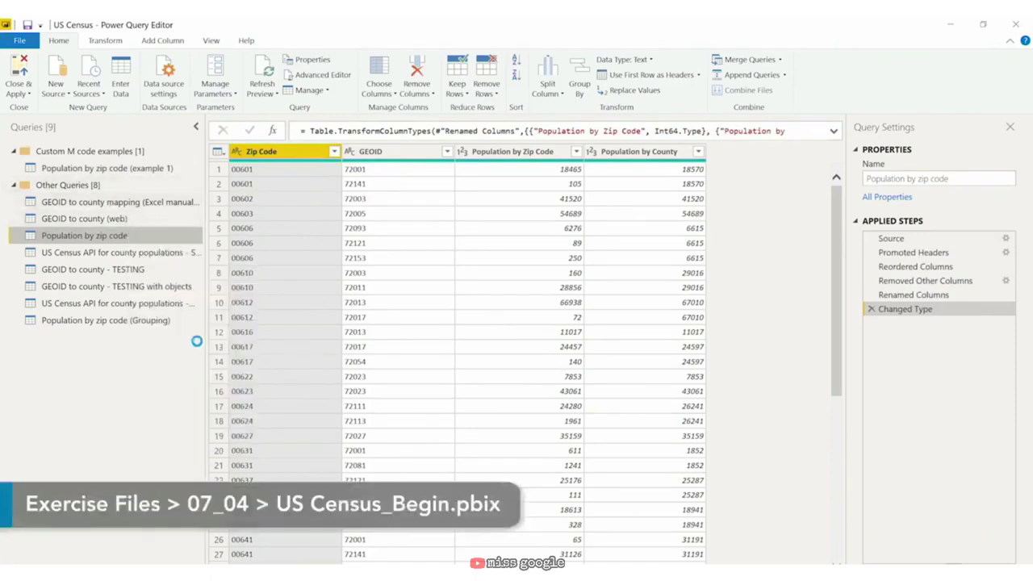
{"action": "right_click", "coordinate": [131, 338]}
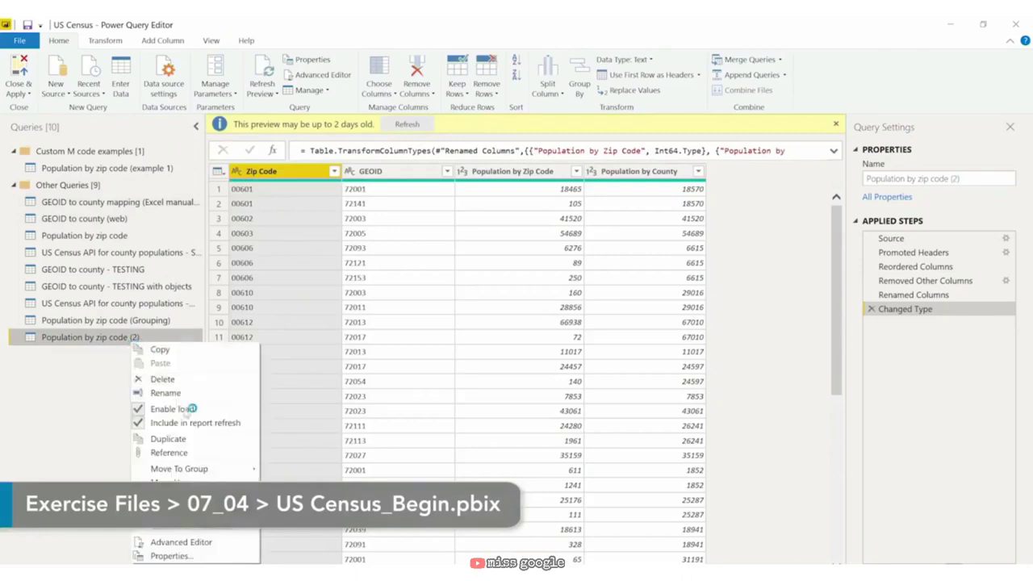
{"action": "left_click", "coordinate": [180, 393]}
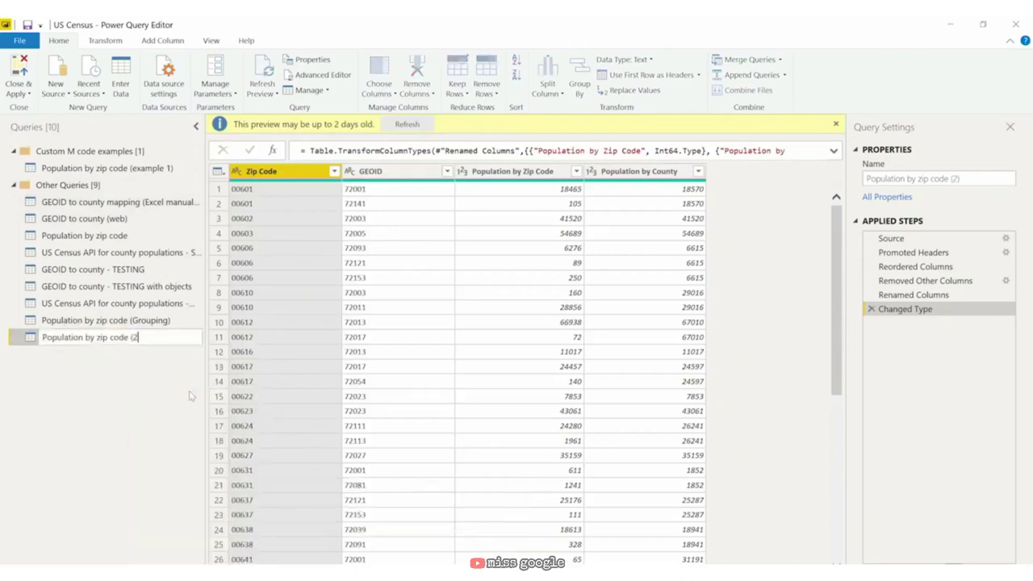
{"action": "type", "text": "example"}
{"action": "key", "text": "Return"}
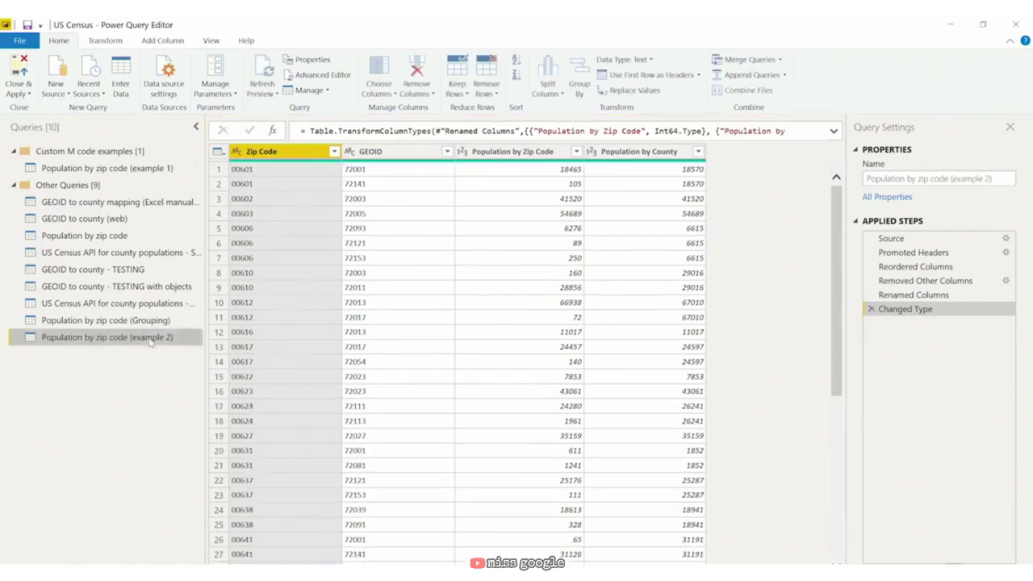
Step: Move the example 2 query into the Custom M code examples group and select it
{"action": "right_click", "coordinate": [153, 344]}
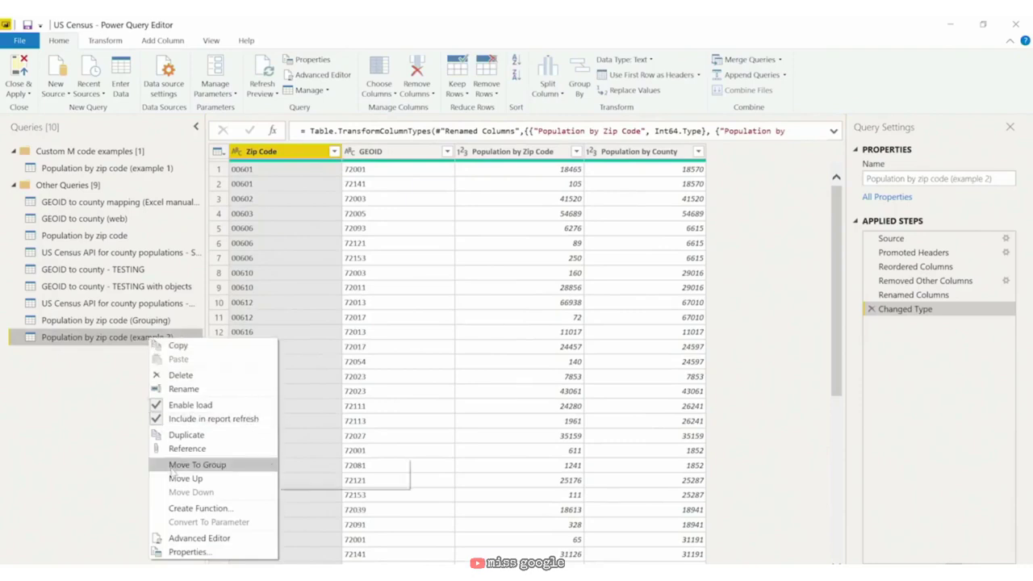
{"action": "mouse_move", "coordinate": [173, 472]}
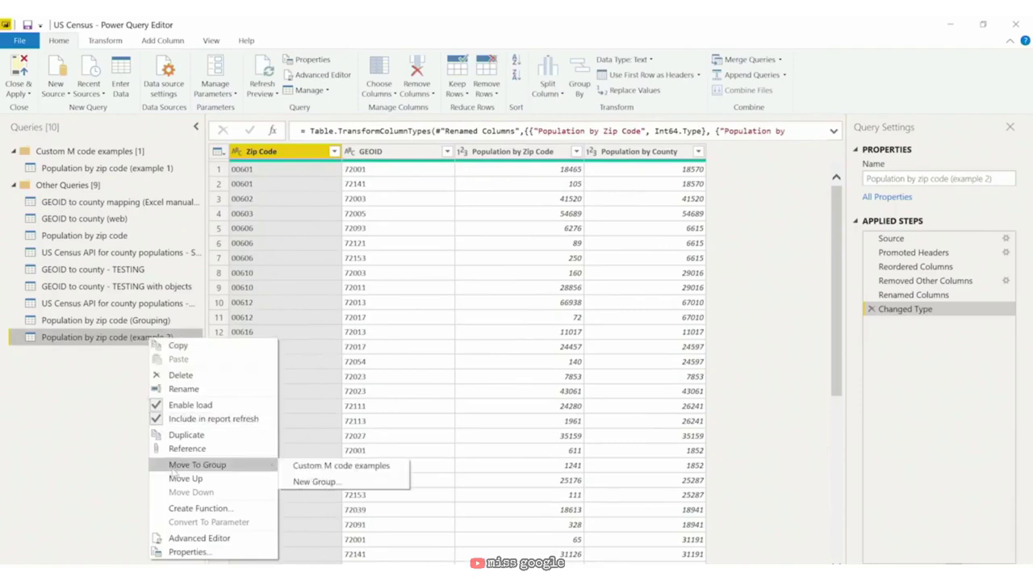
{"action": "left_click", "coordinate": [323, 468]}
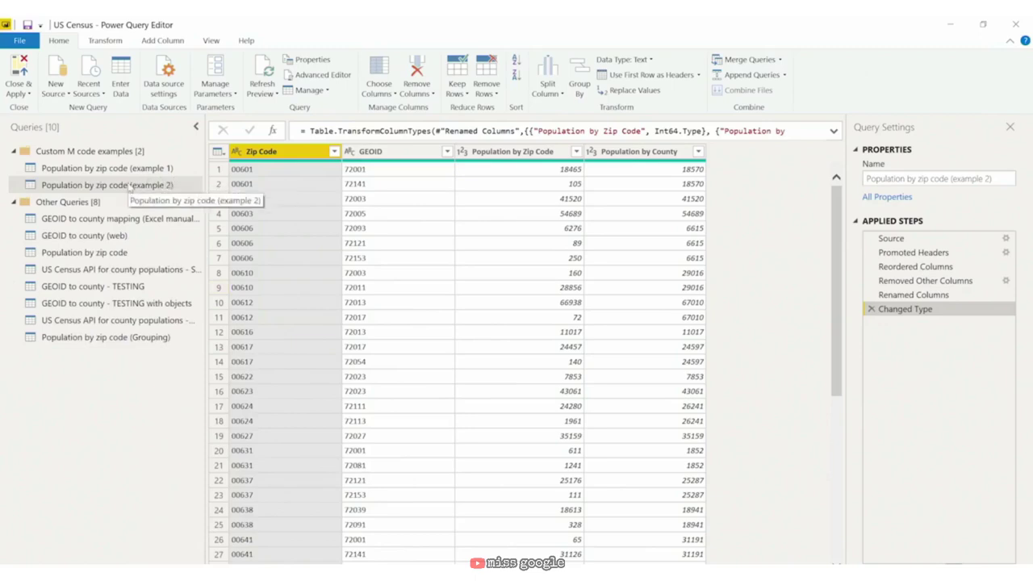
{"action": "left_click", "coordinate": [129, 186]}
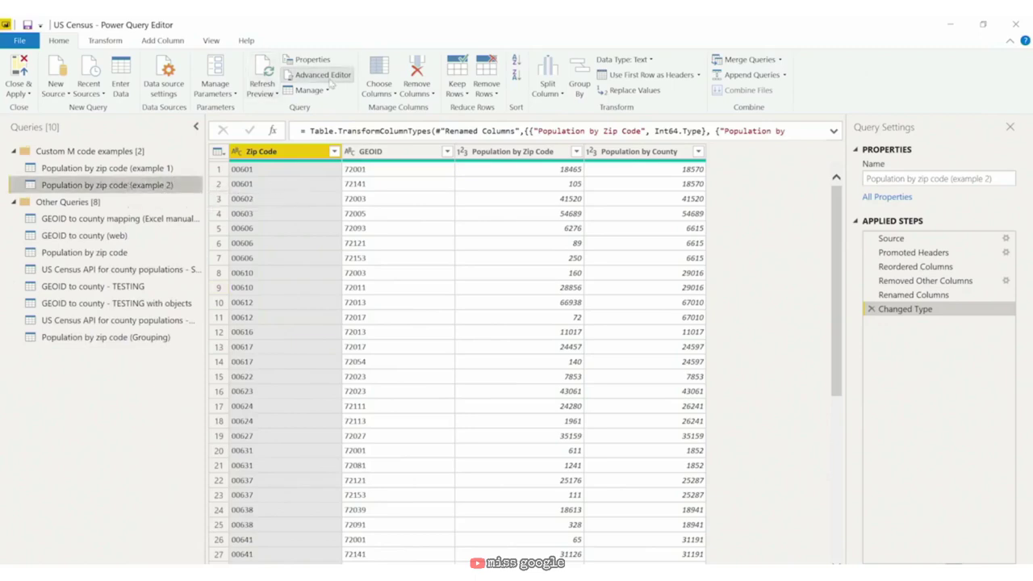
Step: Open example 2's M code in a maximized Advanced Editor and select the Renamed Columns references
{"action": "left_click", "coordinate": [330, 84]}
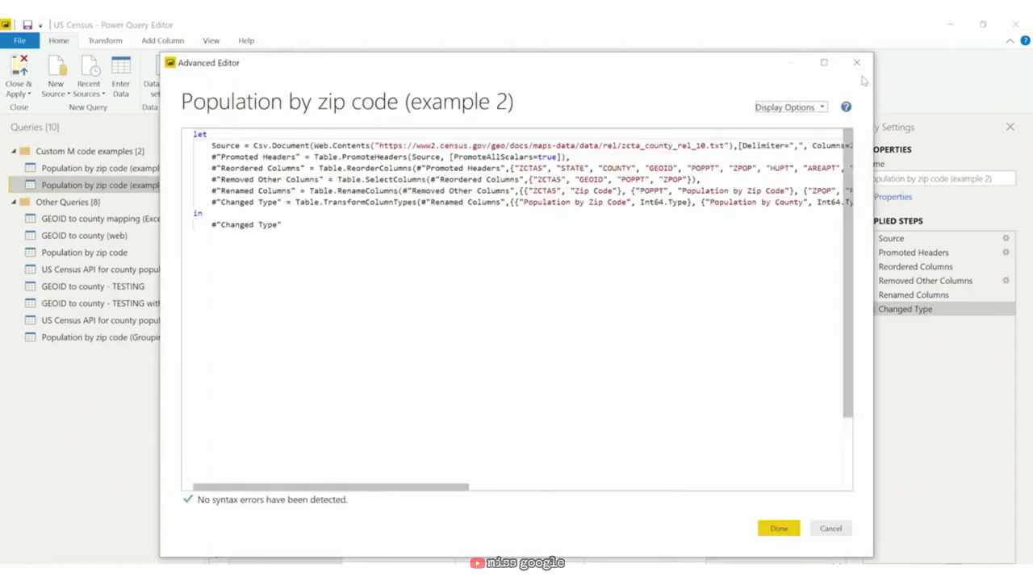
{"action": "left_click", "coordinate": [822, 63]}
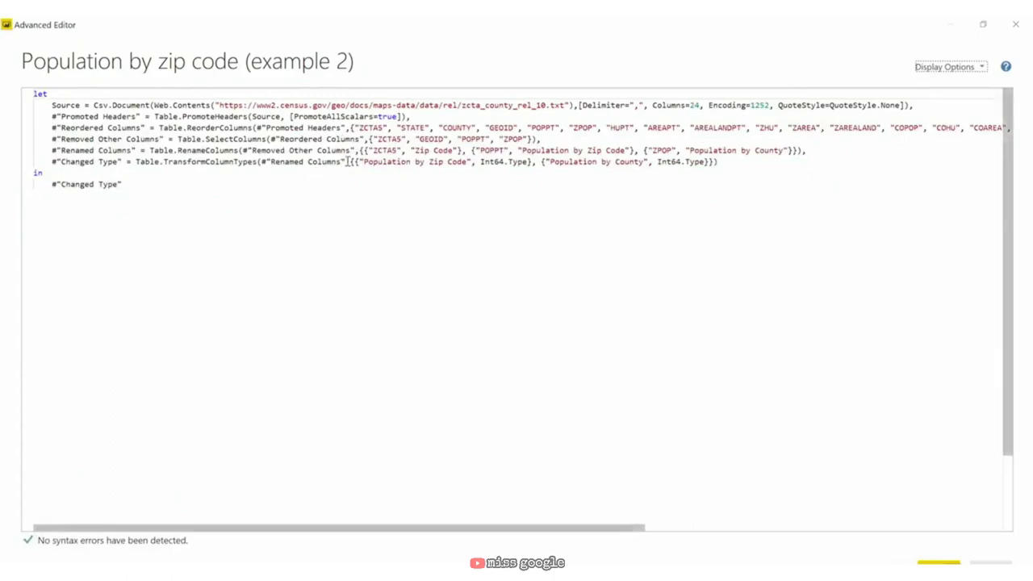
{"action": "left_click_drag", "start_coordinate": [347, 161], "coordinate": [260, 162]}
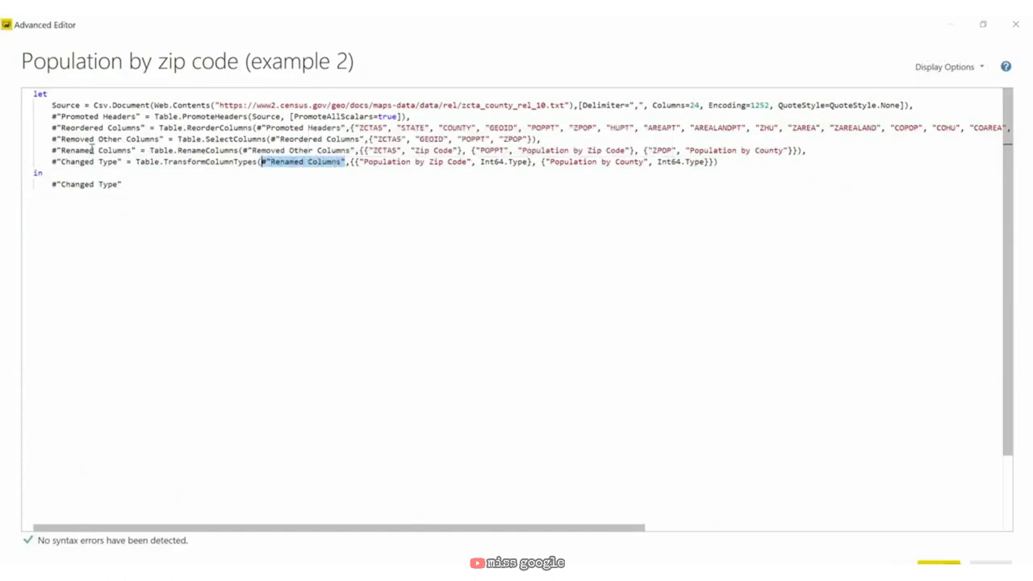
{"action": "left_click_drag", "start_coordinate": [136, 150], "coordinate": [52, 150]}
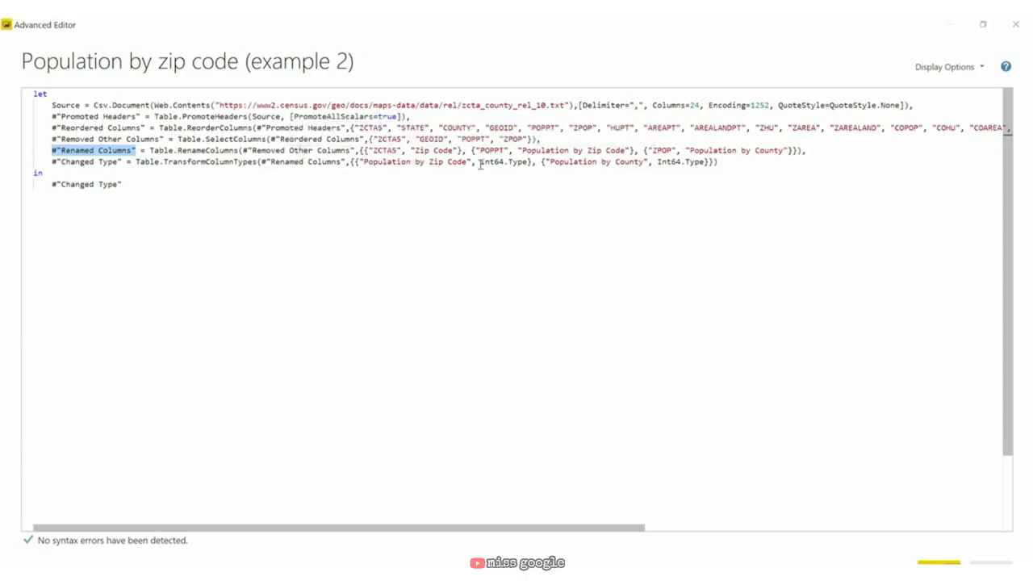
Step: Nest the Renamed Columns expression inside Changed Type and delete its emptied step line
{"action": "left_click_drag", "start_coordinate": [802, 152], "coordinate": [151, 150]}
{"action": "key", "text": "ctrl+c"}
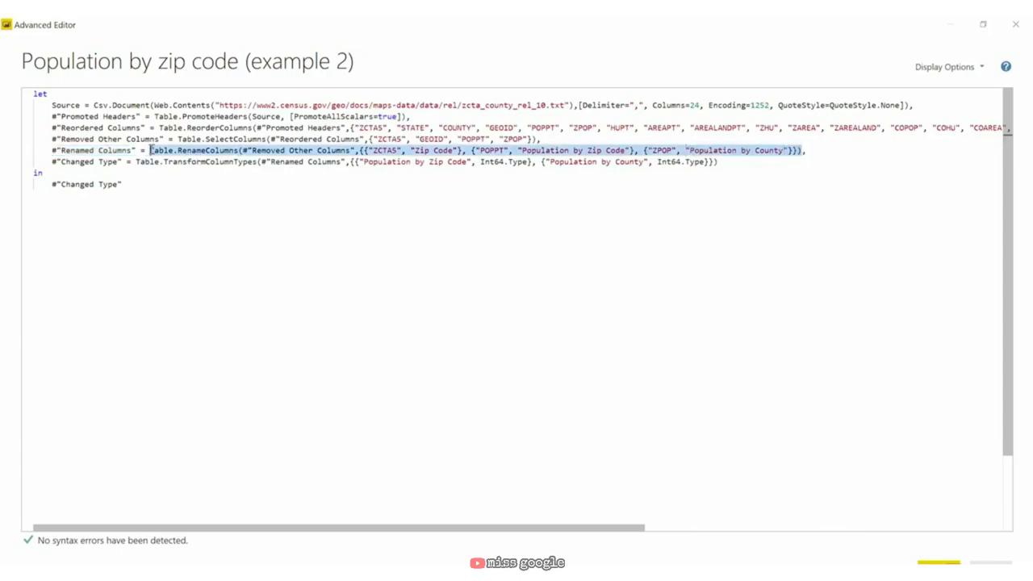
{"action": "key", "text": "BackSpace"}
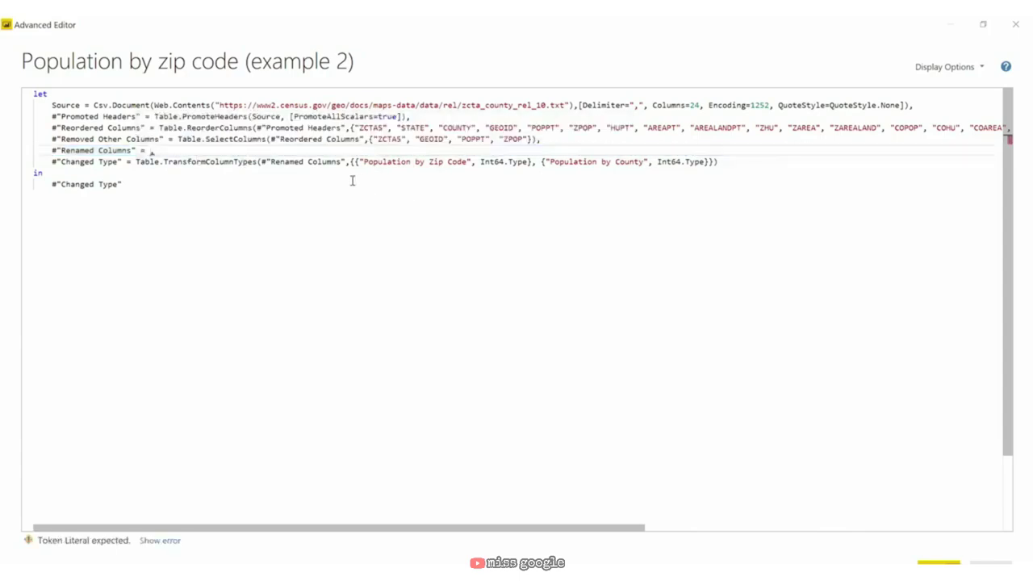
{"action": "left_click", "coordinate": [345, 160]}
{"action": "key", "text": "BackSpace"}
{"action": "key", "text": "BackSpace"}
{"action": "key", "text": "BackSpace"}
{"action": "key", "text": "BackSpace"}
{"action": "key", "text": "BackSpace"}
{"action": "key", "text": "BackSpace"}
{"action": "key", "text": "BackSpace"}
{"action": "key", "text": "BackSpace"}
{"action": "key", "text": "BackSpace"}
{"action": "key", "text": "BackSpace"}
{"action": "key", "text": "BackSpace"}
{"action": "key", "text": "BackSpace"}
{"action": "key", "text": "BackSpace"}
{"action": "key", "text": "BackSpace"}
{"action": "key", "text": "BackSpace"}
{"action": "key", "text": "BackSpace"}
{"action": "key", "text": "BackSpace"}
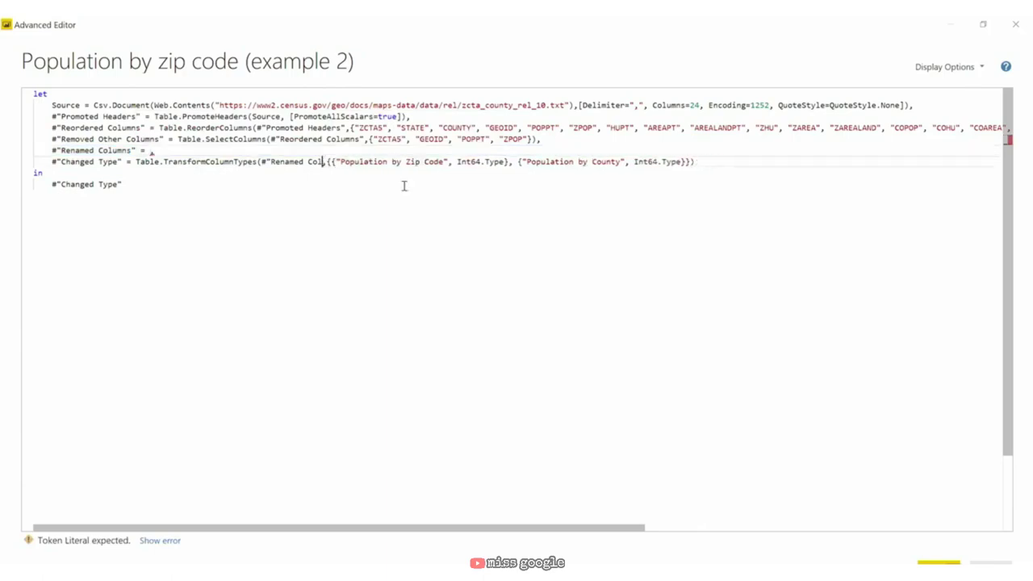
{"action": "key", "text": "BackSpace"}
{"action": "key", "text": "BackSpace"}
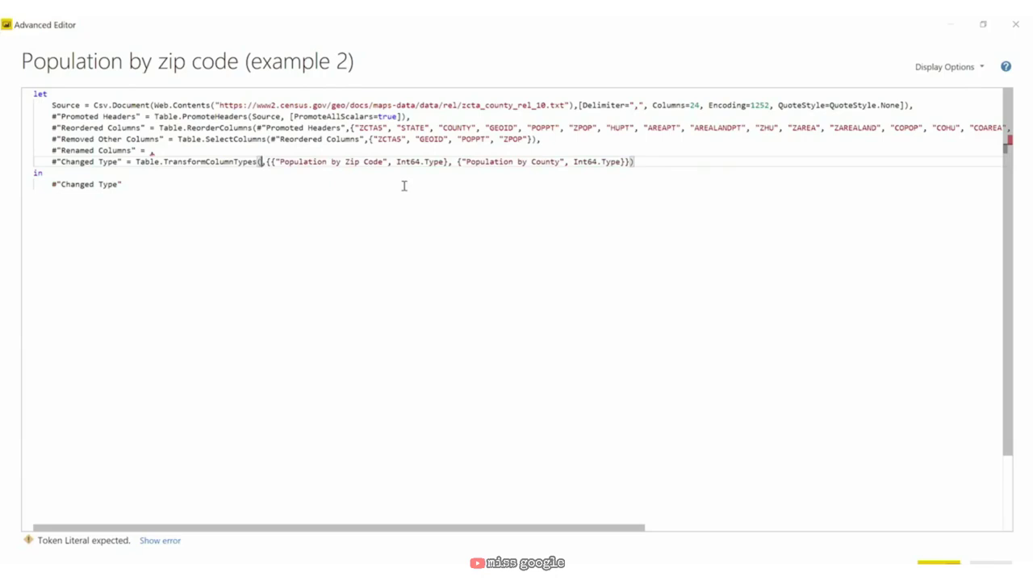
{"action": "key", "text": "ctrl+v"}
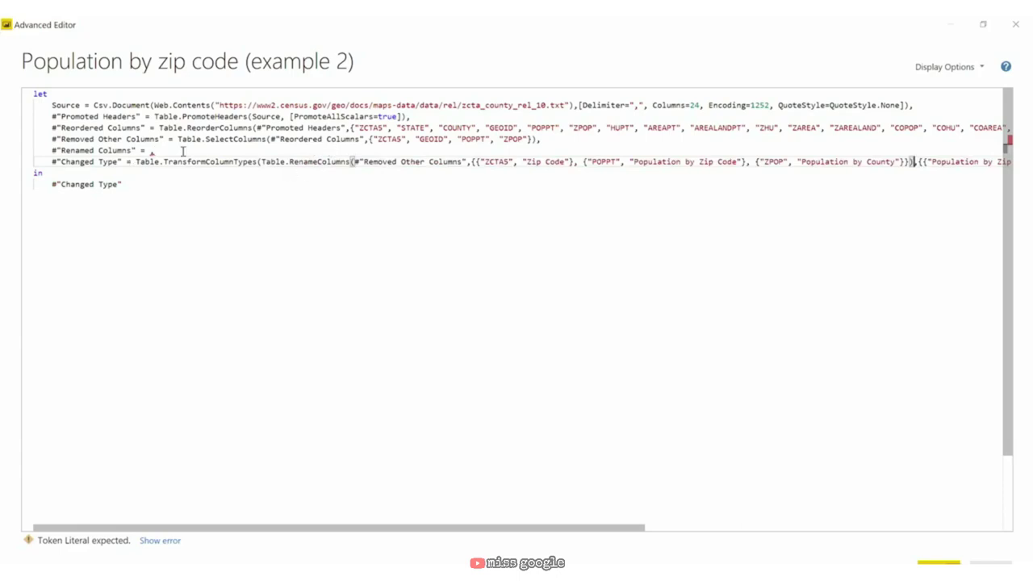
{"action": "left_click_drag", "start_coordinate": [154, 151], "coordinate": [63, 154]}
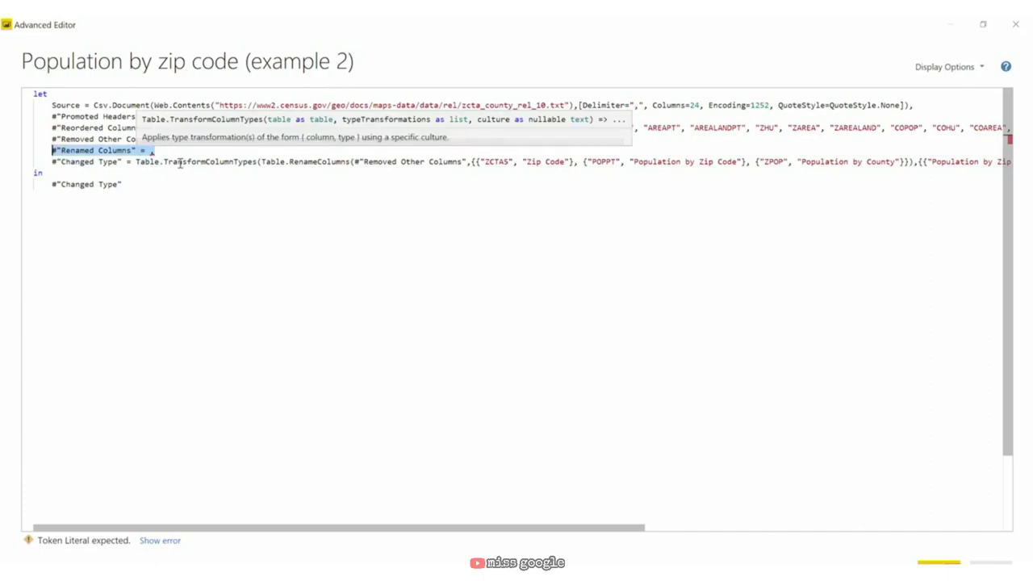
{"action": "key", "text": "BackSpace"}
{"action": "key", "text": "BackSpace"}
{"action": "key", "text": "BackSpace"}
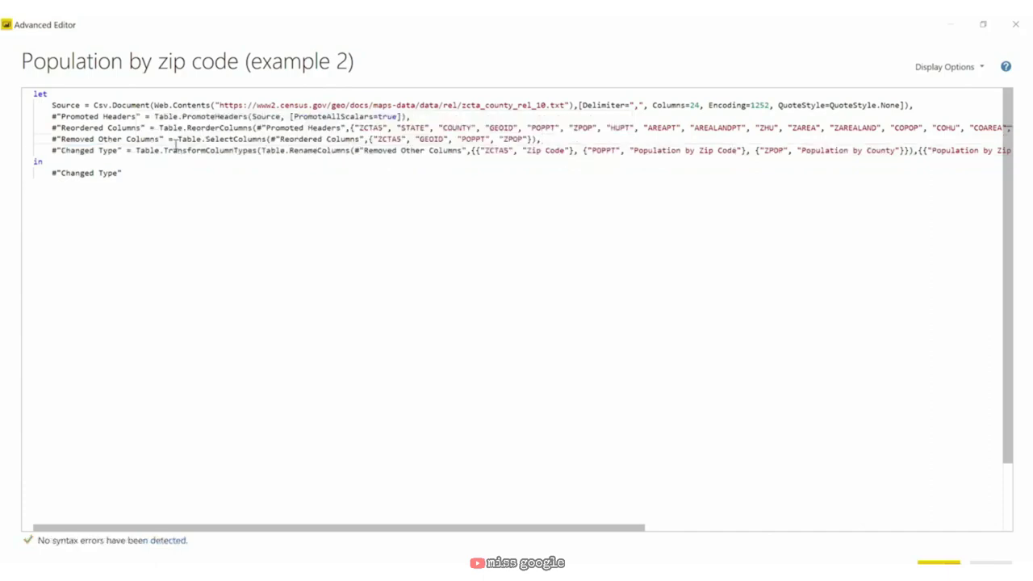
Step: Nest the Removed Other Columns expression into Changed Type as well, removing its leftover line
{"action": "left_click_drag", "start_coordinate": [539, 139], "coordinate": [177, 136]}
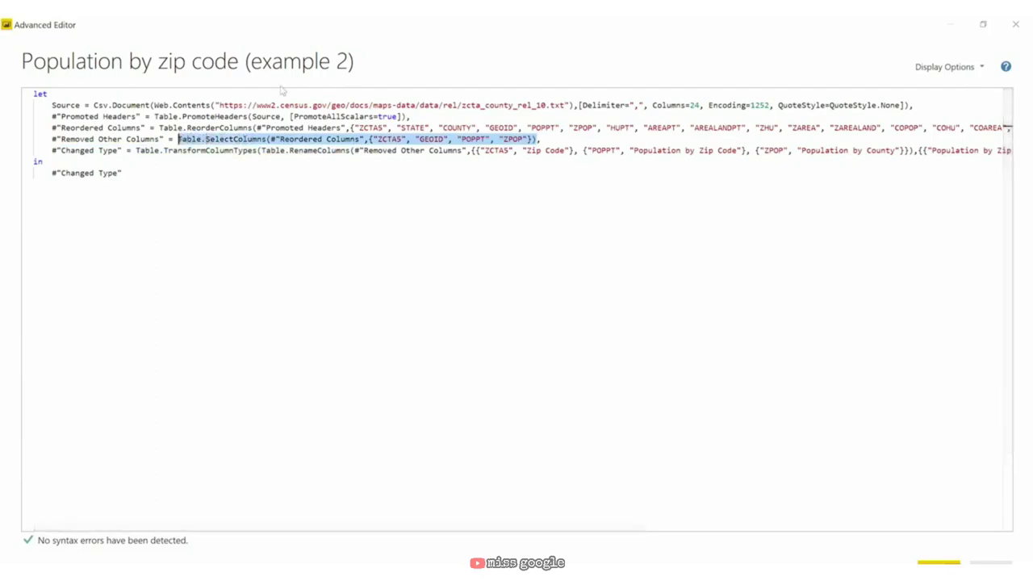
{"action": "key", "text": "ctrl+x"}
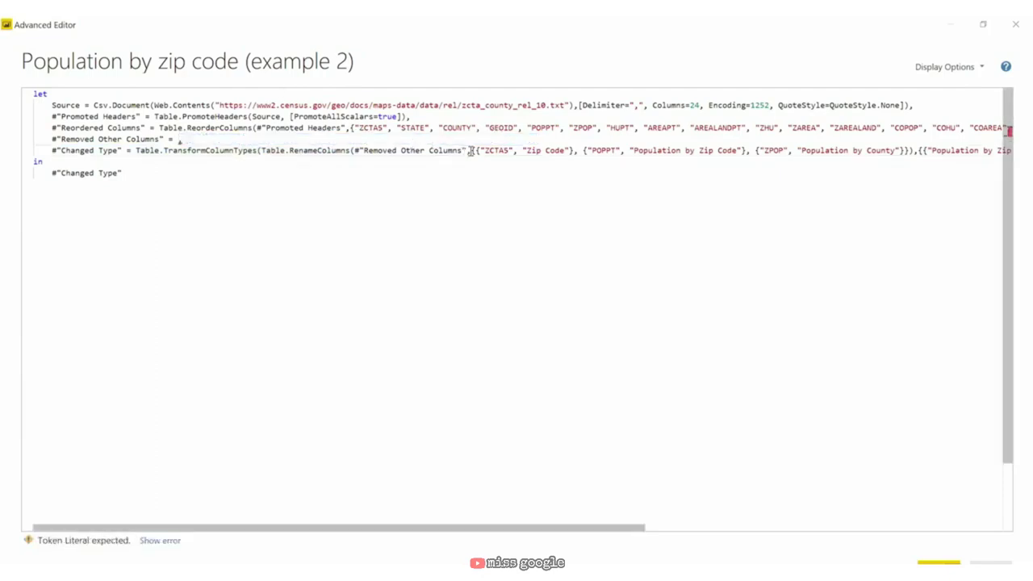
{"action": "left_click_drag", "start_coordinate": [467, 151], "coordinate": [356, 152]}
{"action": "key", "text": "ctrl+v"}
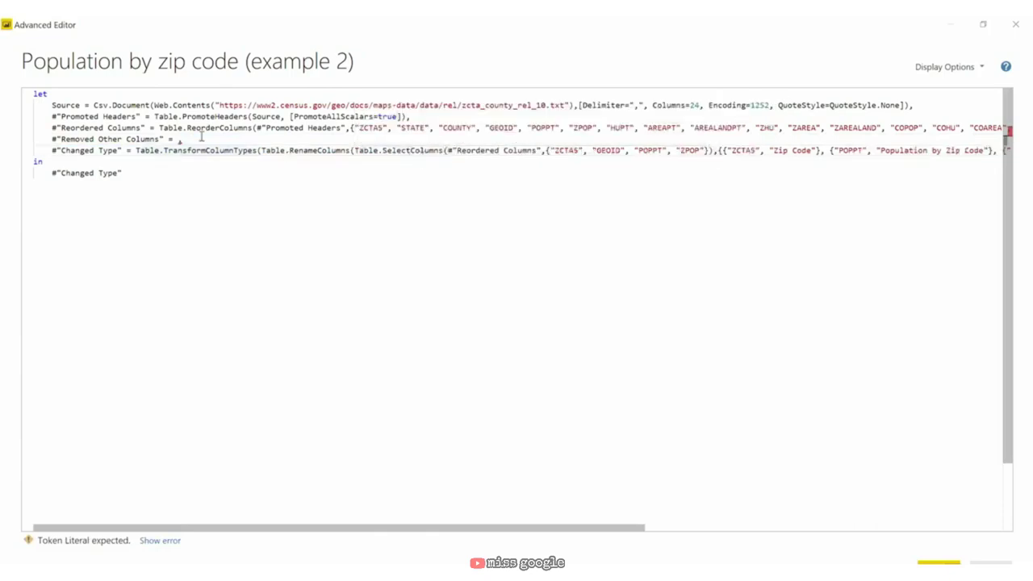
{"action": "left_click_drag", "start_coordinate": [182, 139], "coordinate": [48, 140]}
{"action": "key", "text": "BackSpace"}
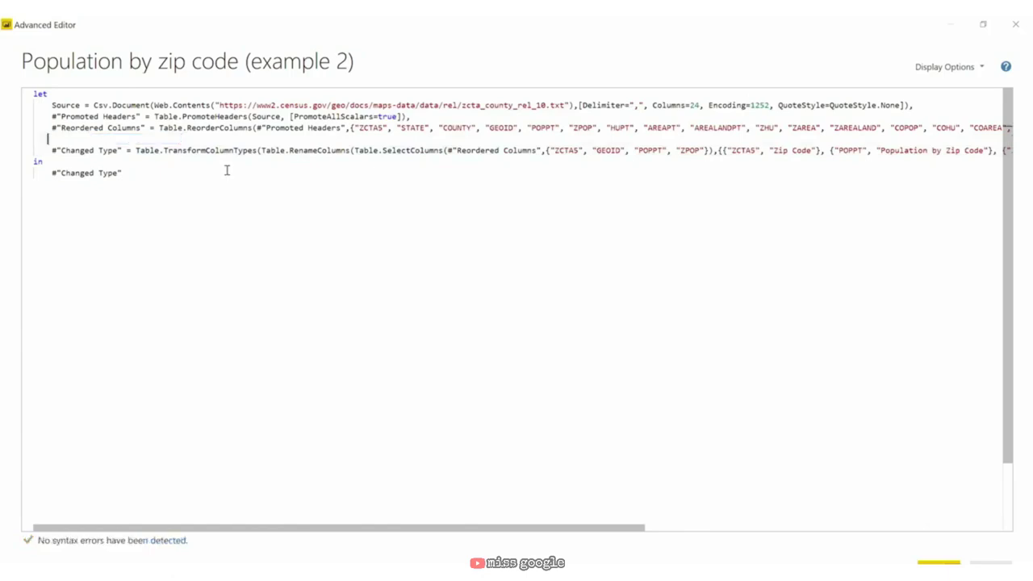
{"action": "key", "text": "BackSpace"}
{"action": "key", "text": "BackSpace"}
{"action": "left_click_drag", "start_coordinate": [994, 128], "coordinate": [159, 128]}
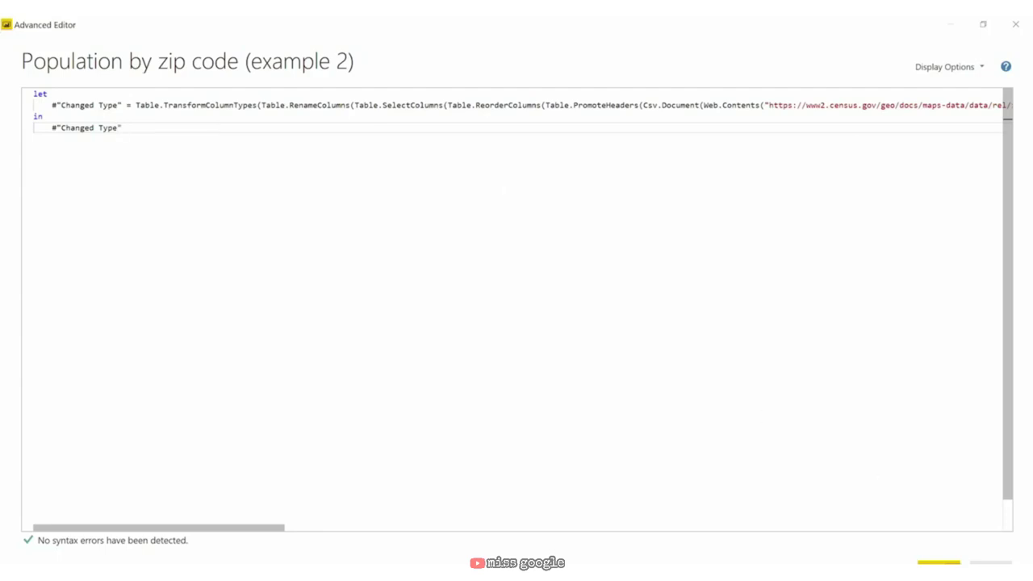
Step: Apply the nested M code and close the Advanced Editor
{"action": "left_click", "coordinate": [932, 560]}
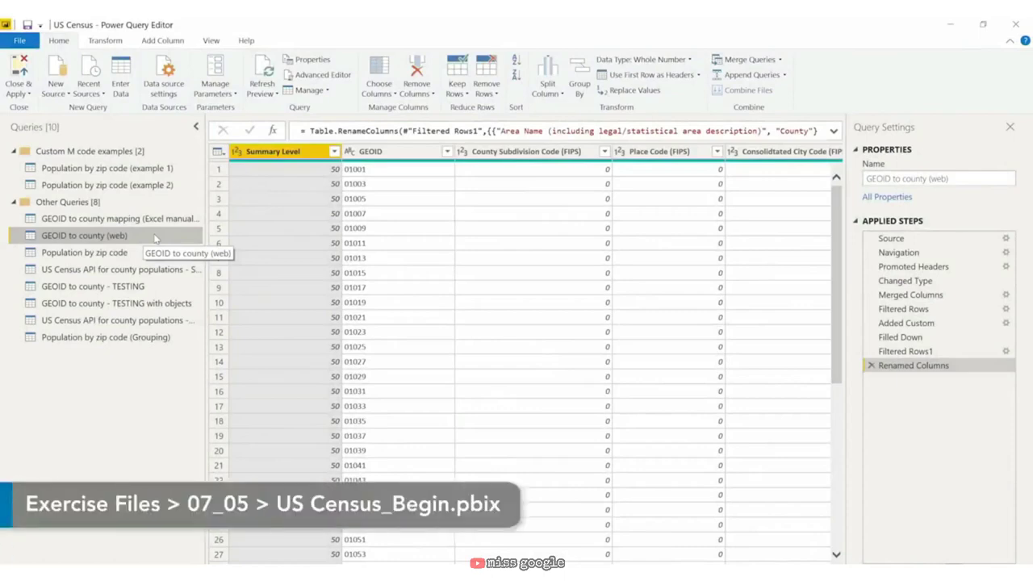
Step: Duplicate GEOID to county (web) and rename the copy 'GEOID to county (web) (Example 3)'
{"action": "right_click", "coordinate": [155, 237]}
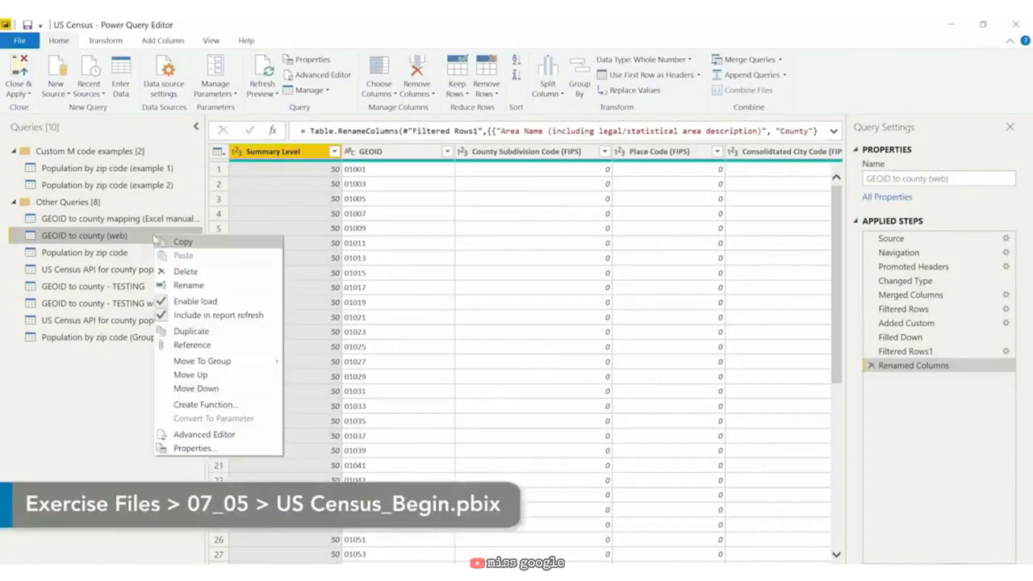
{"action": "left_click", "coordinate": [218, 332]}
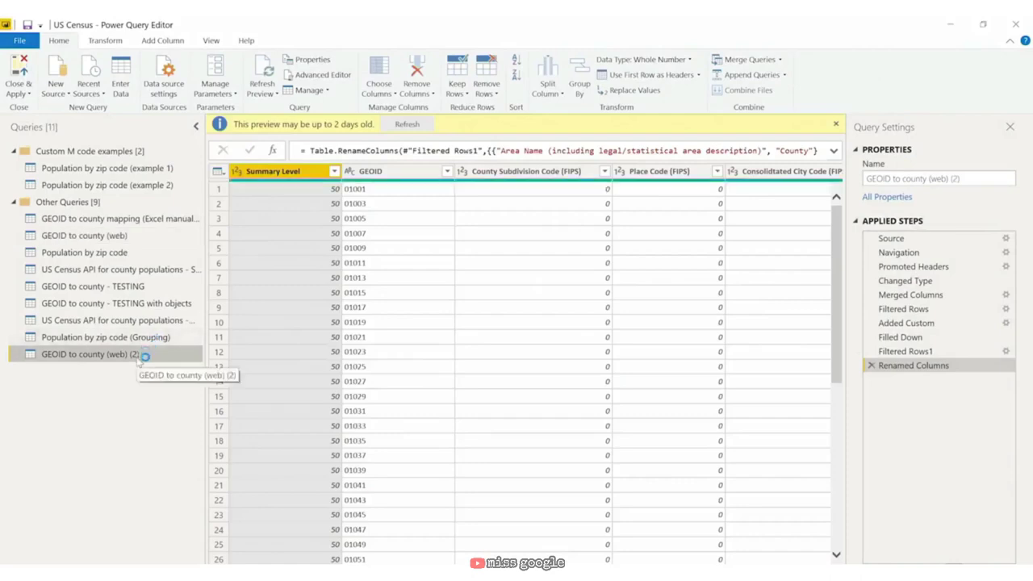
{"action": "right_click", "coordinate": [138, 354]}
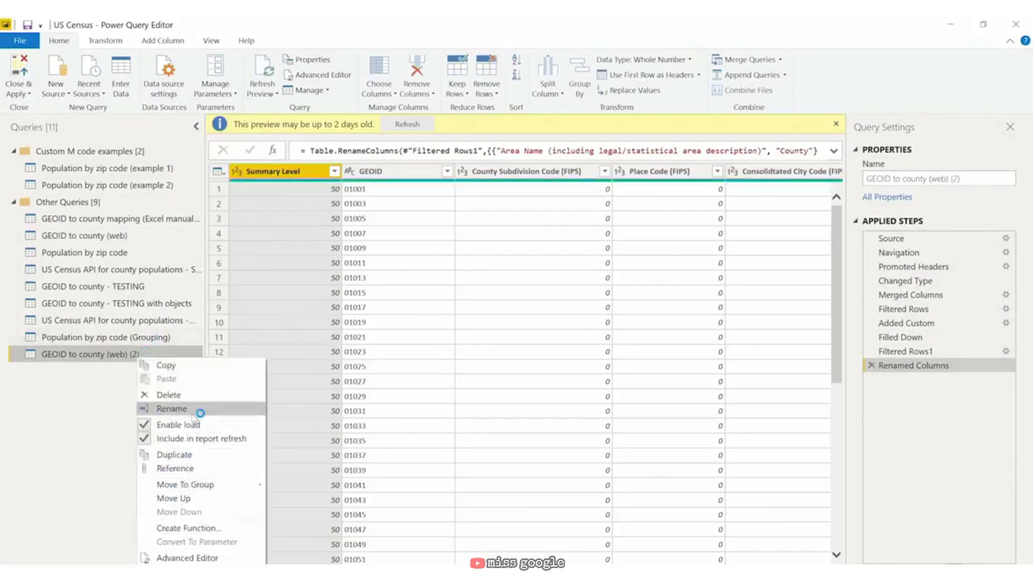
{"action": "left_click", "coordinate": [172, 408]}
{"action": "key", "text": "End"}
{"action": "key", "text": "BackSpace"}
{"action": "key", "text": "BackSpace"}
{"action": "type", "text": "Example 3)"}
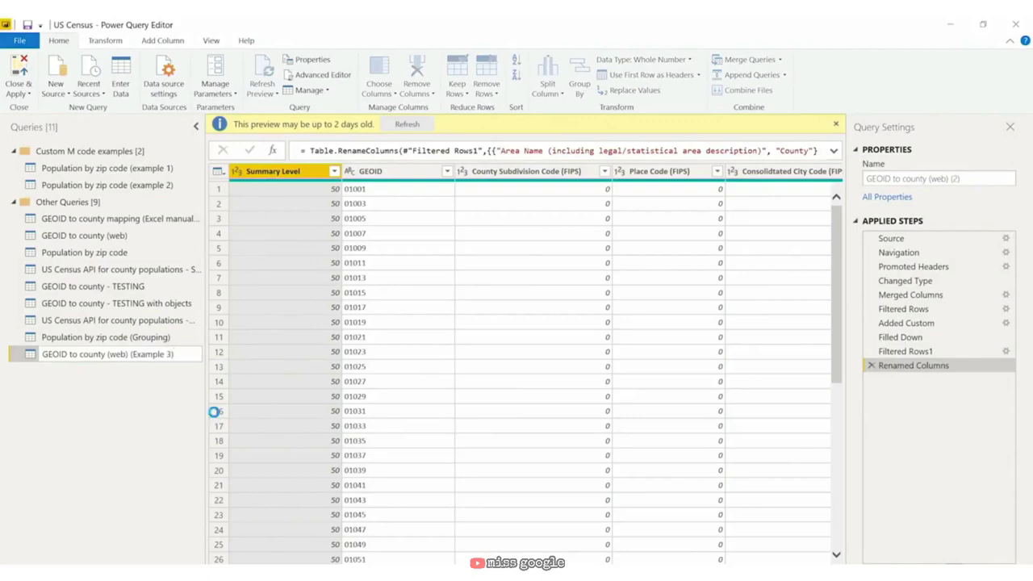
{"action": "key", "text": "Return"}
Step: Move the Example 3 query into the Custom M code examples group
{"action": "right_click", "coordinate": [165, 356]}
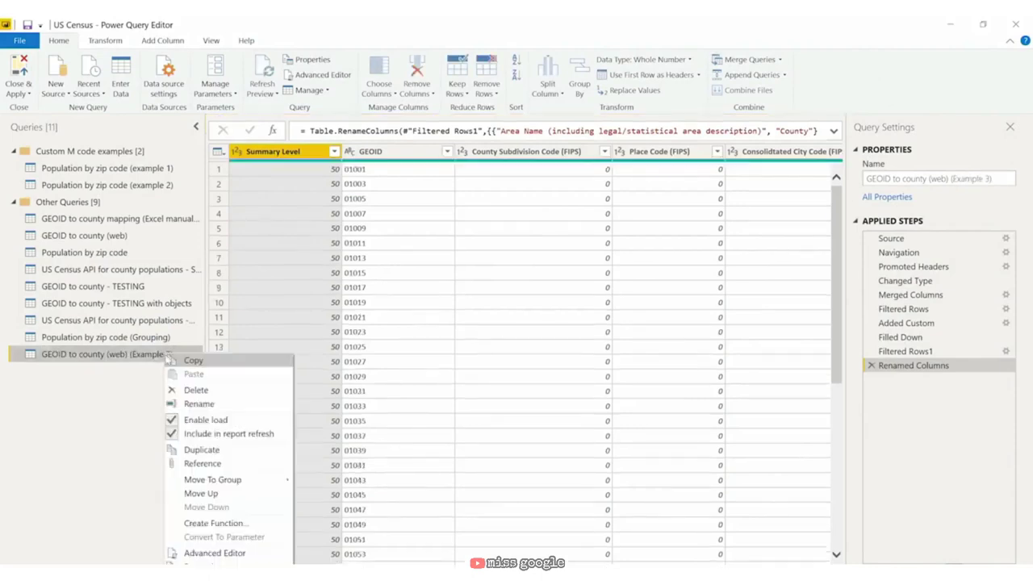
{"action": "mouse_move", "coordinate": [246, 484]}
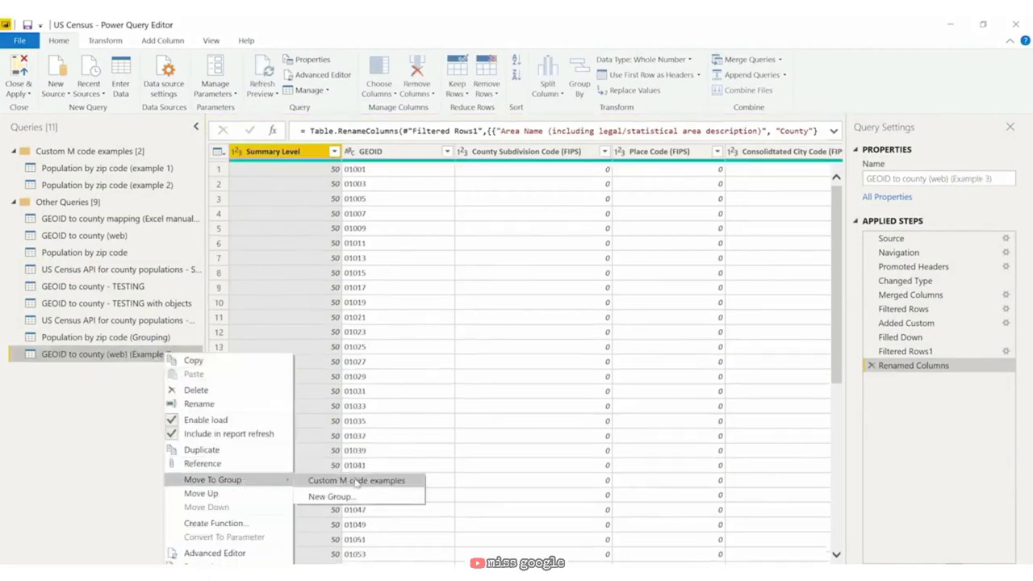
{"action": "left_click", "coordinate": [356, 481]}
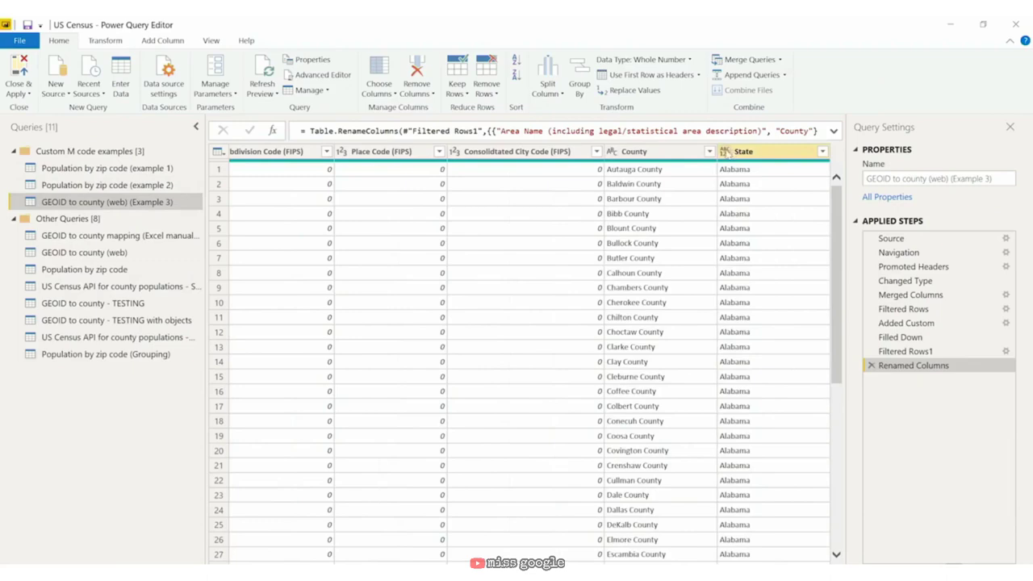
Step: Set the State column type to Text, then recommit the Added Custom step's Table.AddColumn formula
{"action": "left_click", "coordinate": [724, 152]}
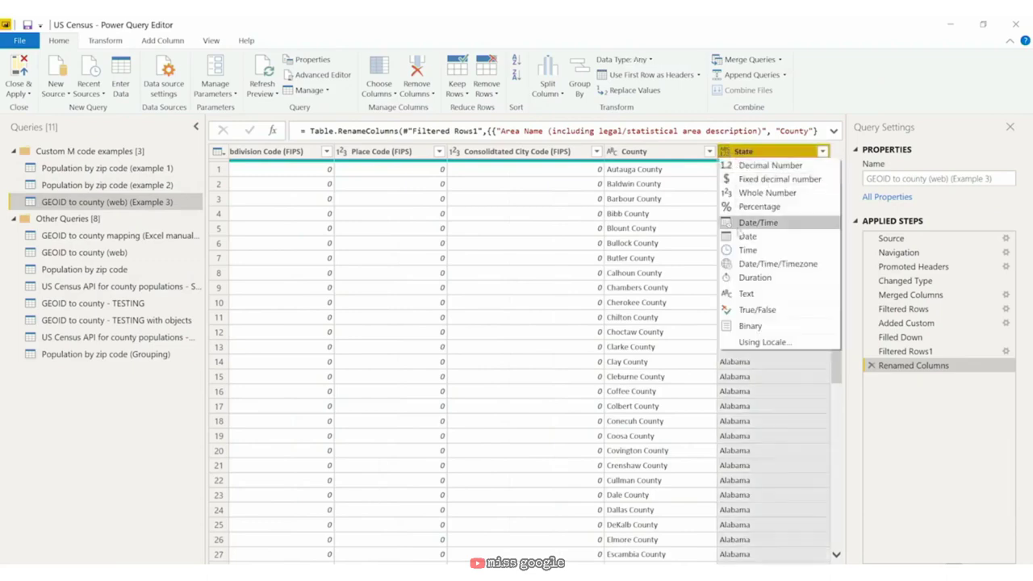
{"action": "left_click", "coordinate": [746, 293]}
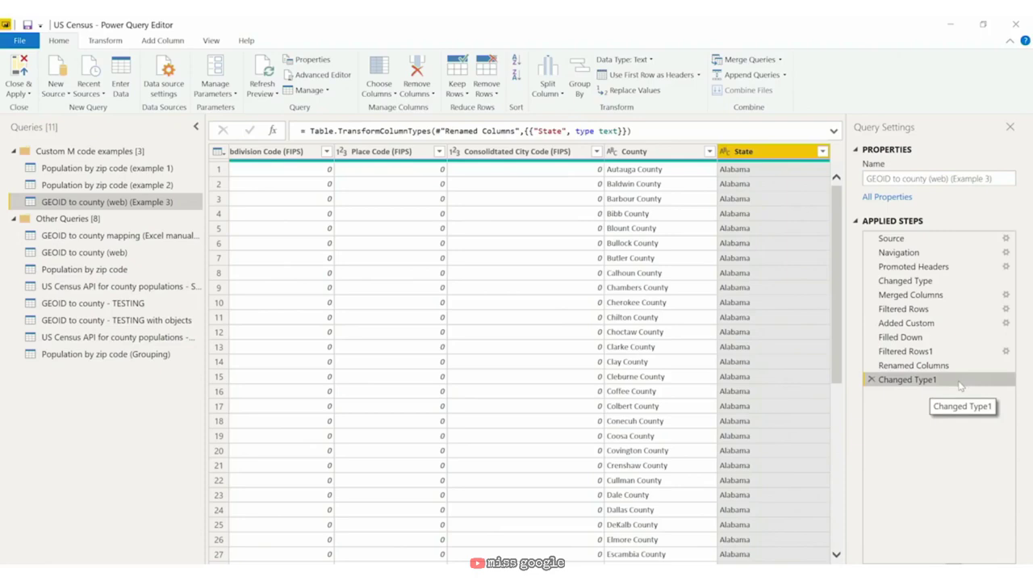
{"action": "left_click", "coordinate": [941, 324]}
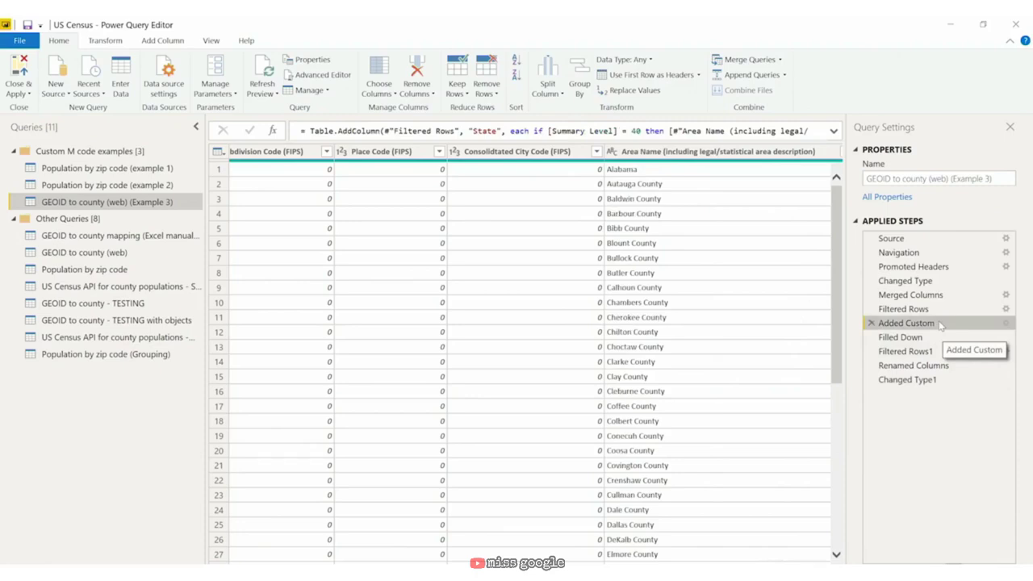
{"action": "left_click", "coordinate": [551, 131]}
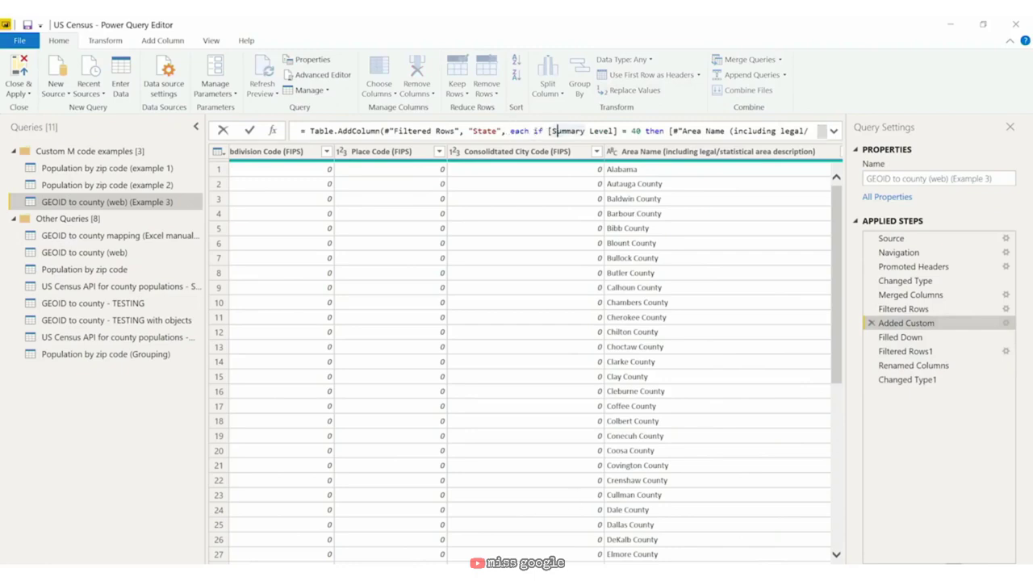
{"action": "key", "text": "Return"}
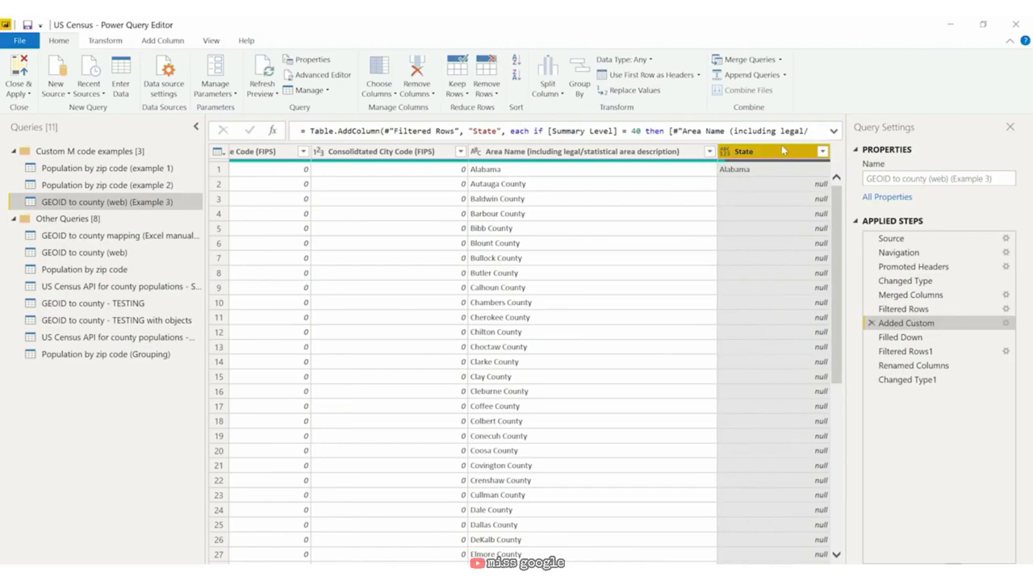
Step: In the Advanced Editor, add ', Text.Type' after 'else null' in the Added Custom line
{"action": "left_click", "coordinate": [341, 79]}
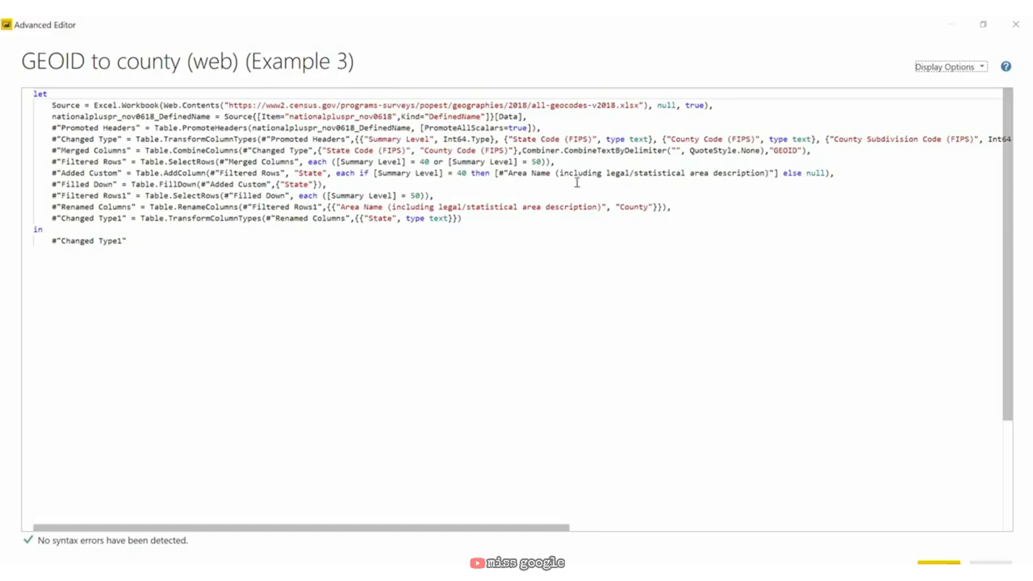
{"action": "left_click_drag", "start_coordinate": [52, 172], "coordinate": [829, 175]}
{"action": "left_click", "coordinate": [830, 175]}
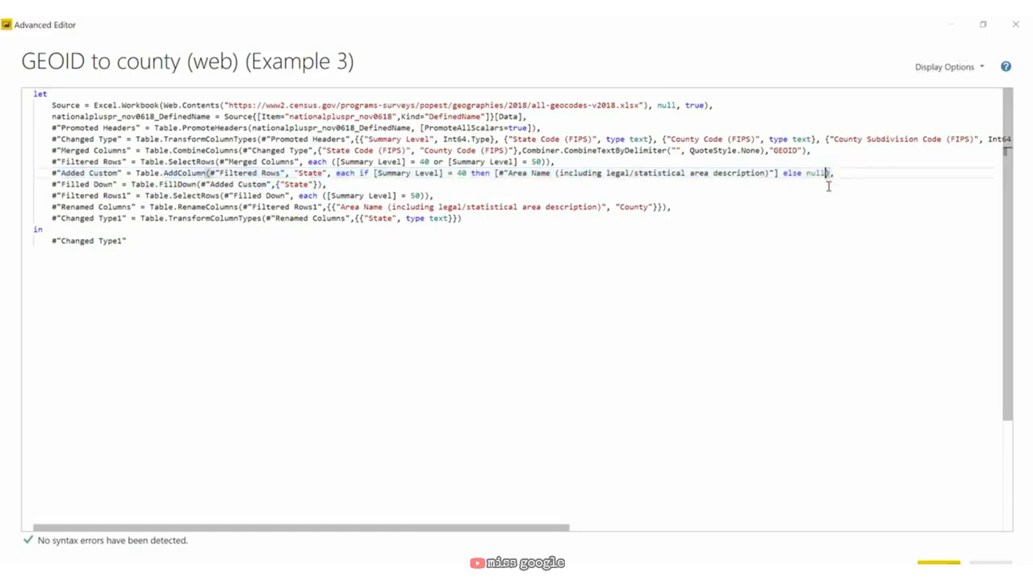
{"action": "type", "text": ", "}
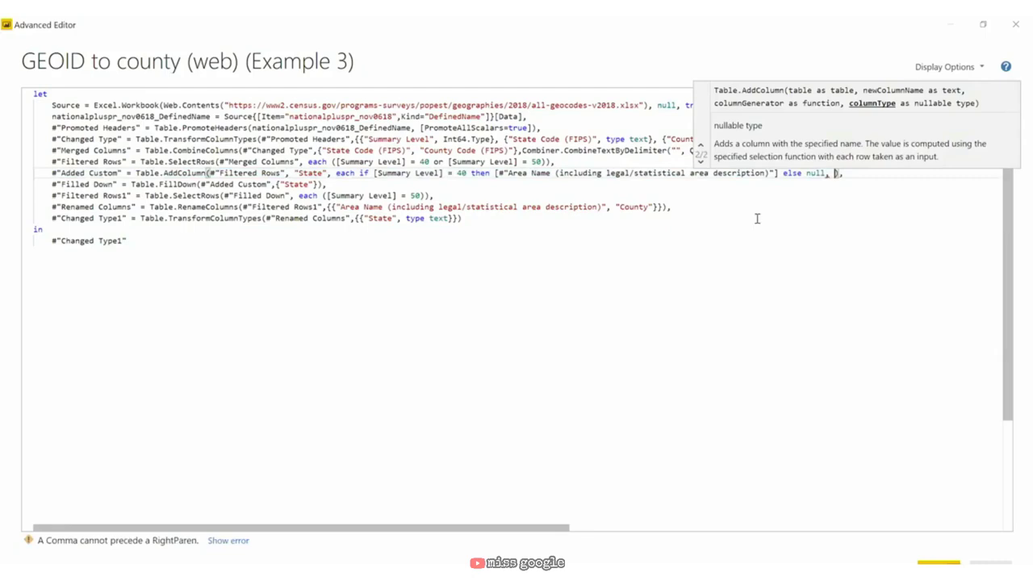
{"action": "type", "text": "Text."}
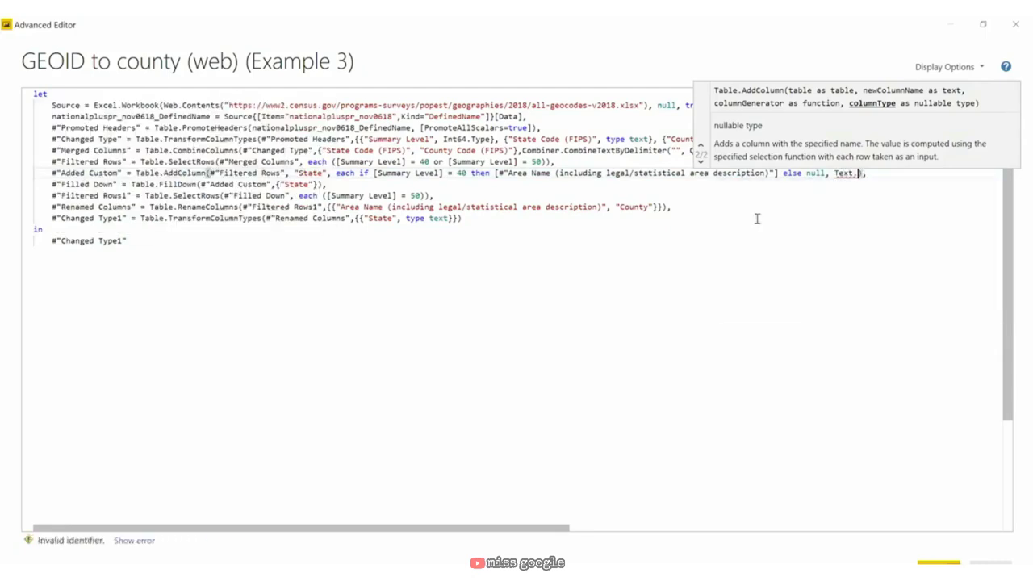
{"action": "type", "text": "Type"}
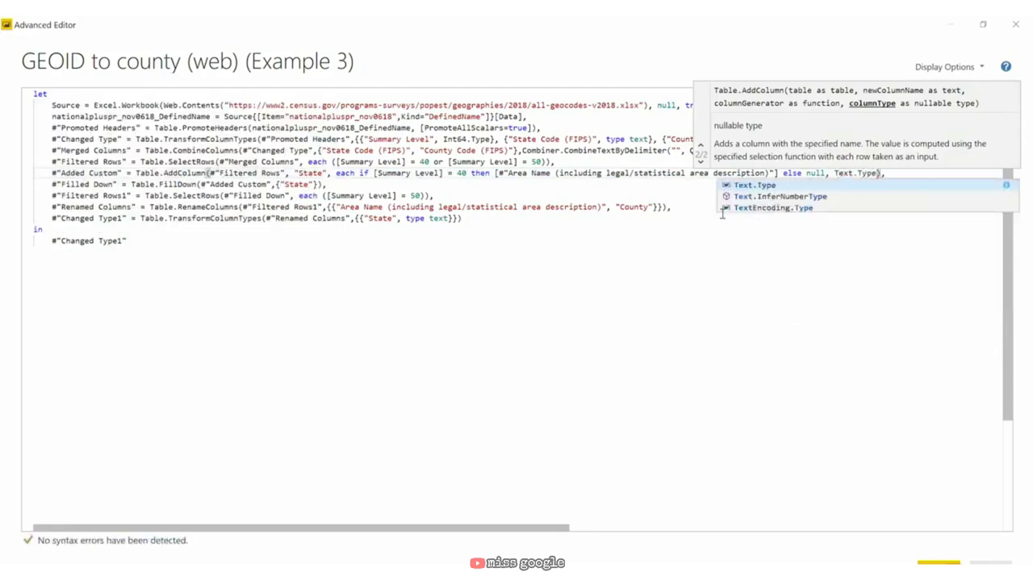
{"action": "left_click", "coordinate": [714, 213]}
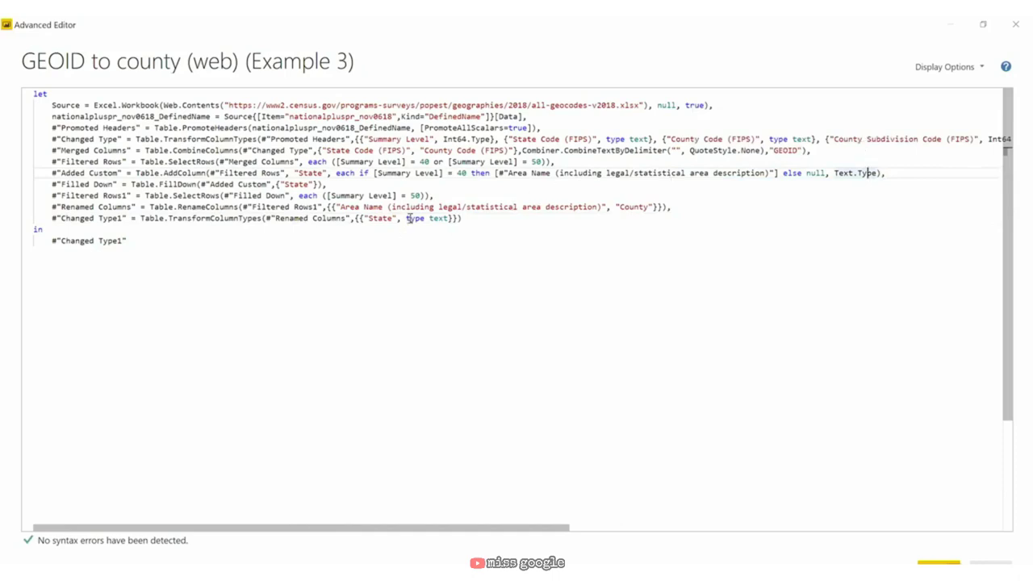
{"action": "left_click_drag", "start_coordinate": [411, 218], "coordinate": [52, 218]}
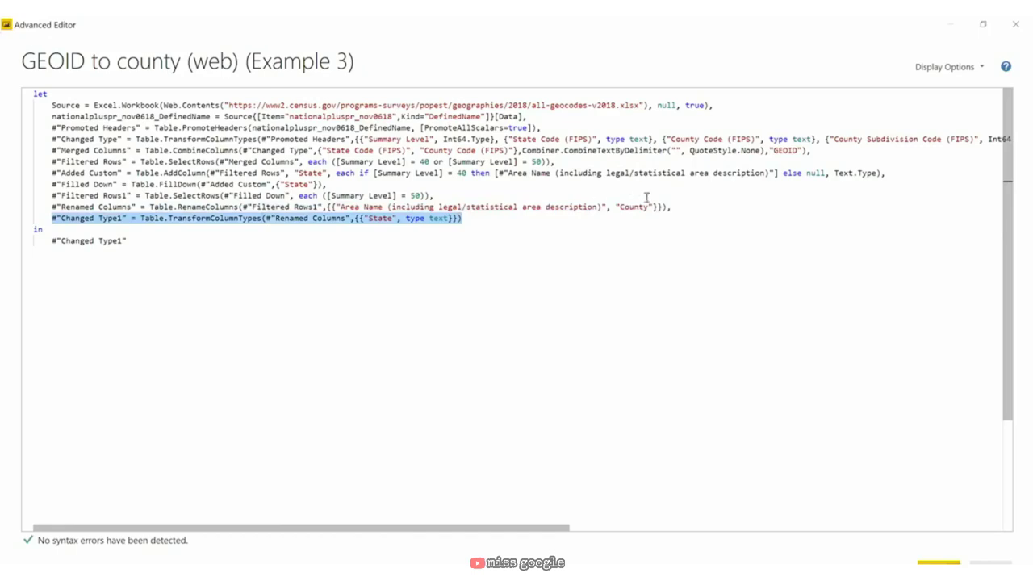
{"action": "left_click", "coordinate": [879, 172]}
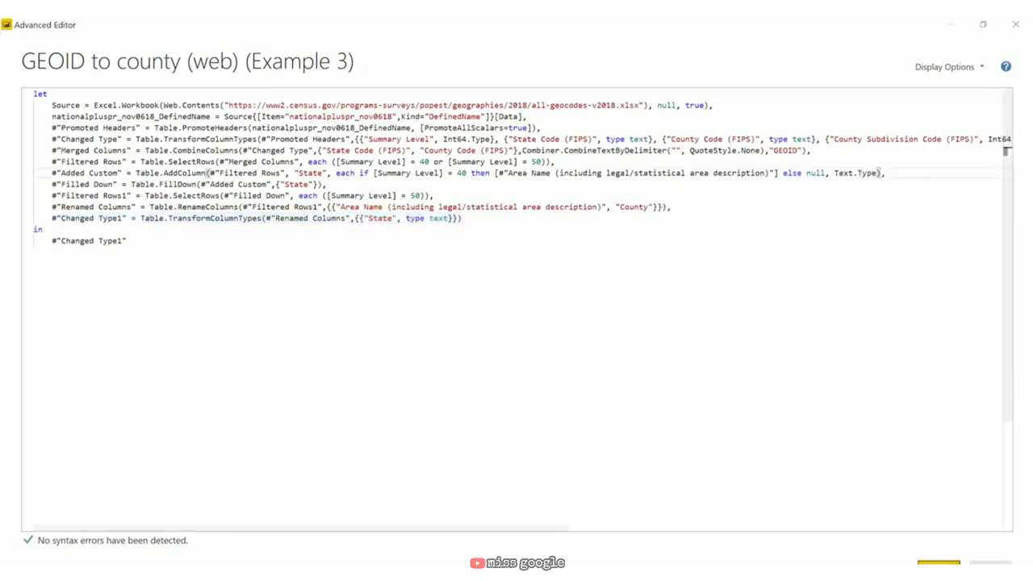
{"action": "left_click", "coordinate": [939, 562]}
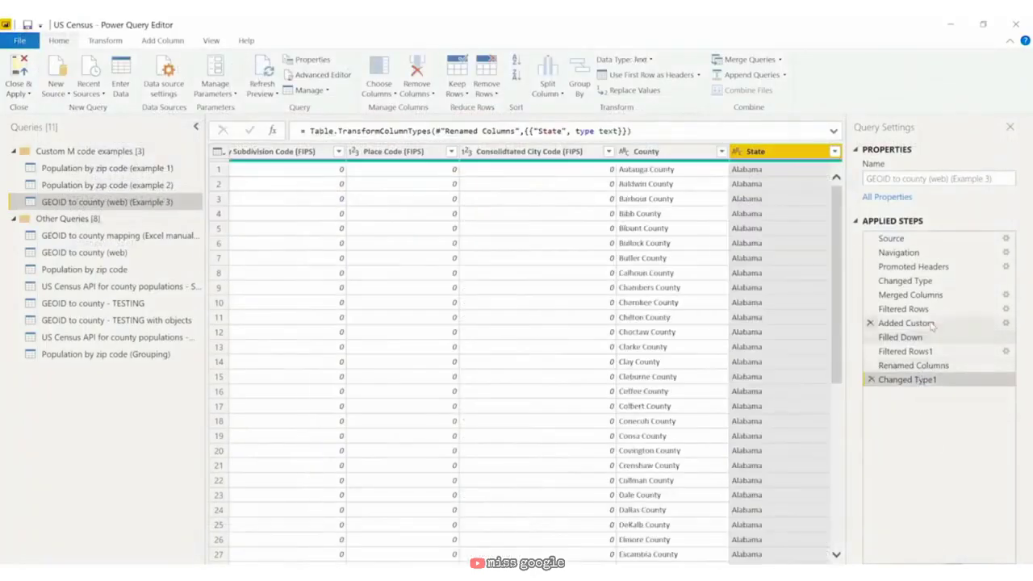
Step: Check the State column through each applied step, then delete the Changed Type1 step
{"action": "left_click", "coordinate": [932, 323]}
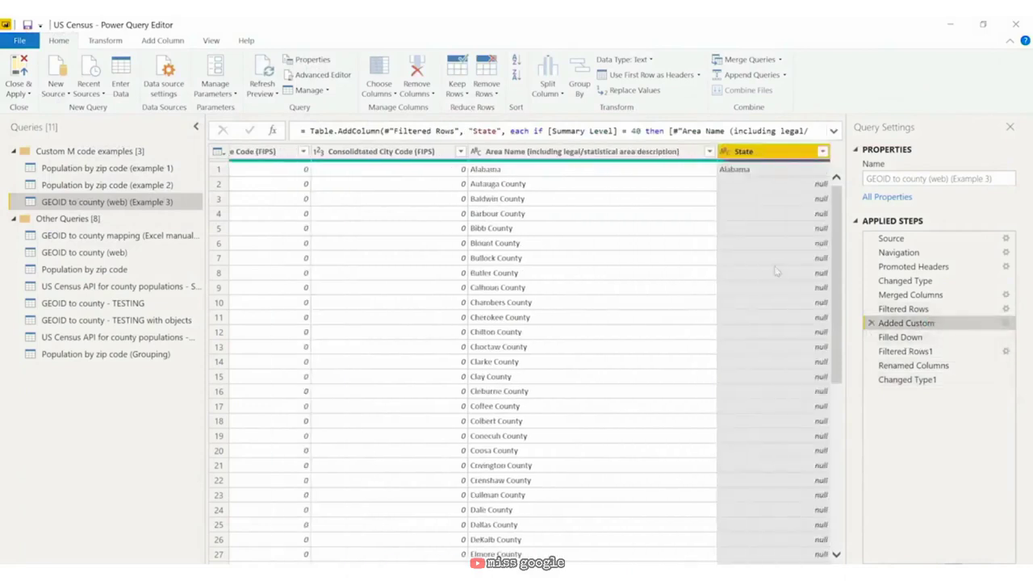
{"action": "left_click", "coordinate": [725, 151]}
{"action": "left_click", "coordinate": [944, 337]}
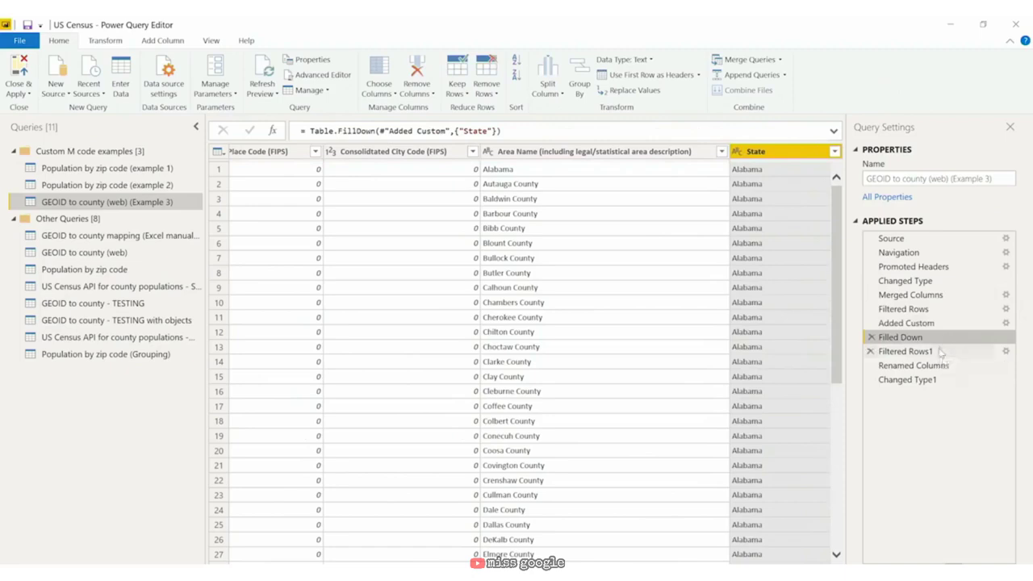
{"action": "left_click", "coordinate": [936, 352]}
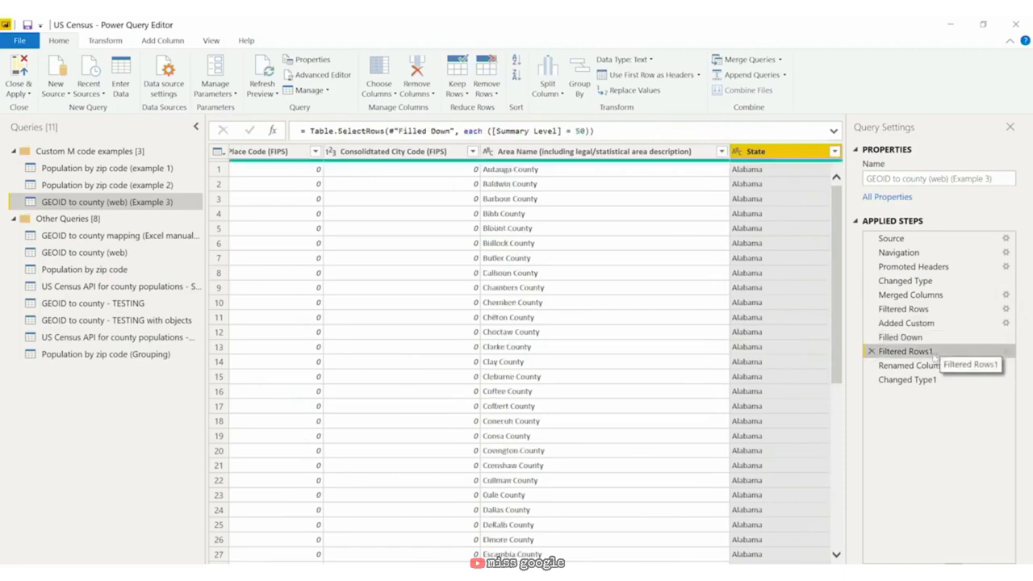
{"action": "left_click", "coordinate": [916, 367]}
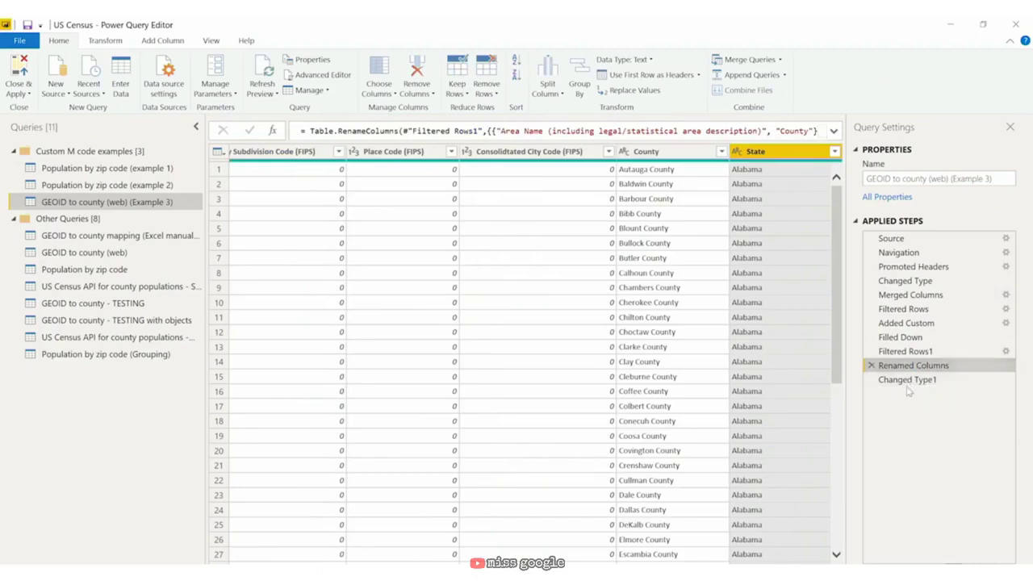
{"action": "left_click", "coordinate": [878, 381]}
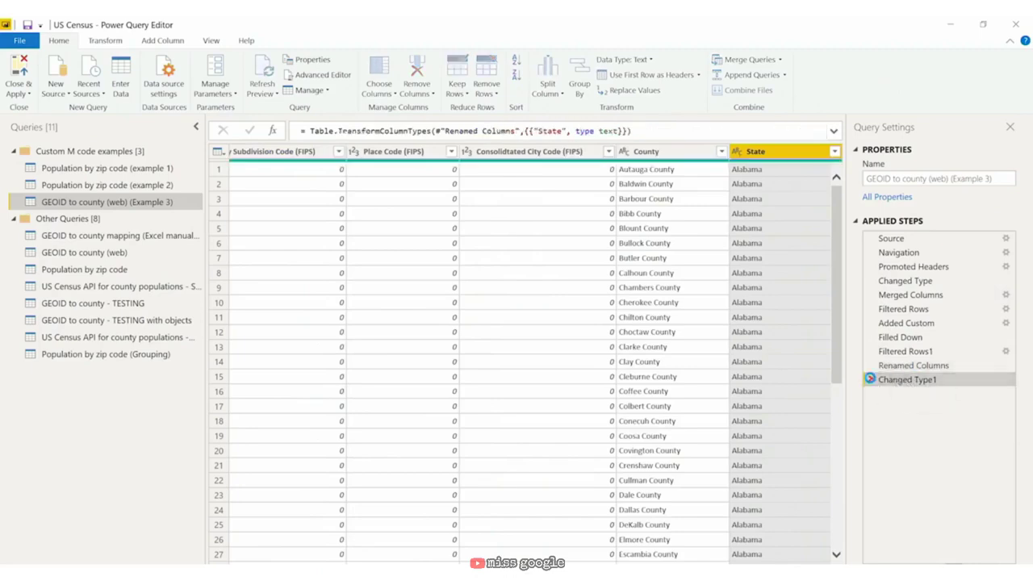
{"action": "left_click", "coordinate": [871, 380]}
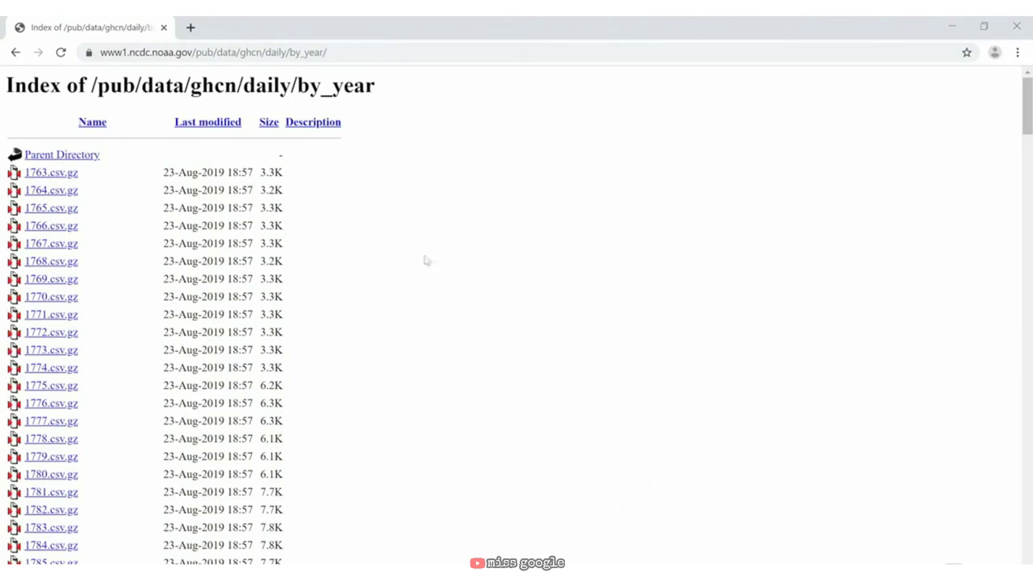
Step: Download 2019.csv.gz from the bottom of the NOAA by_year directory listing
{"action": "scroll", "coordinate": [429, 242], "scroll_direction": "down", "scroll_amount": 4}
{"action": "scroll", "coordinate": [428, 267], "scroll_direction": "down", "scroll_amount": 20}
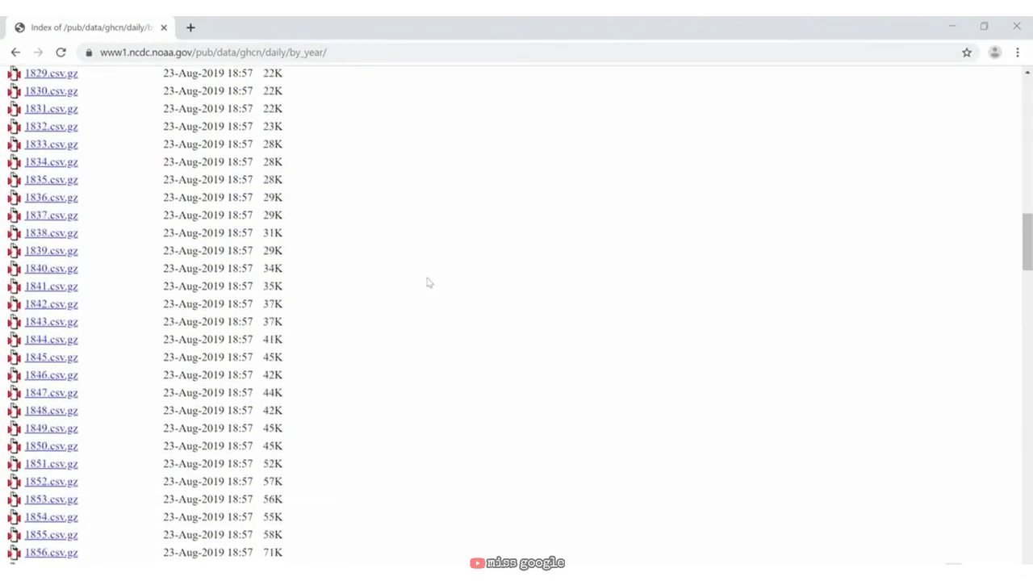
{"action": "scroll", "coordinate": [420, 446], "scroll_direction": "down", "scroll_amount": 9}
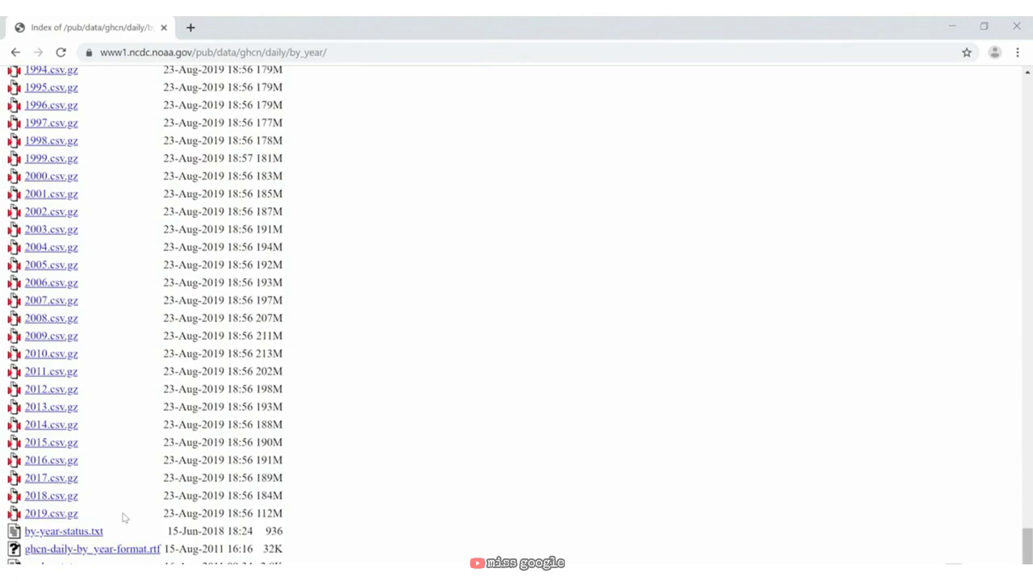
{"action": "left_click", "coordinate": [73, 521]}
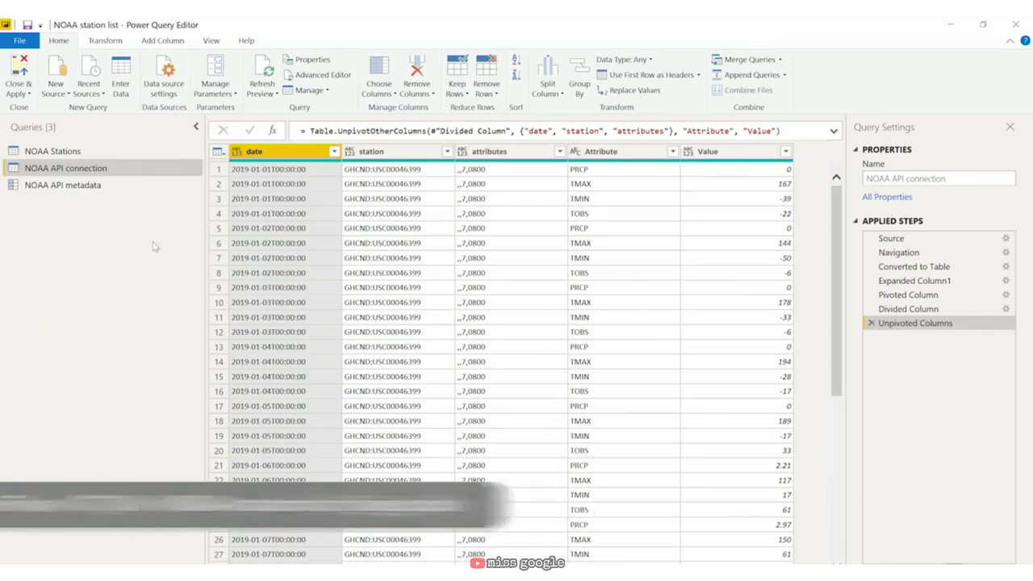
Step: Import 2019.csv.gz from the 07_06 folder as a Text/CSV source, showing All Files
{"action": "left_click", "coordinate": [49, 91]}
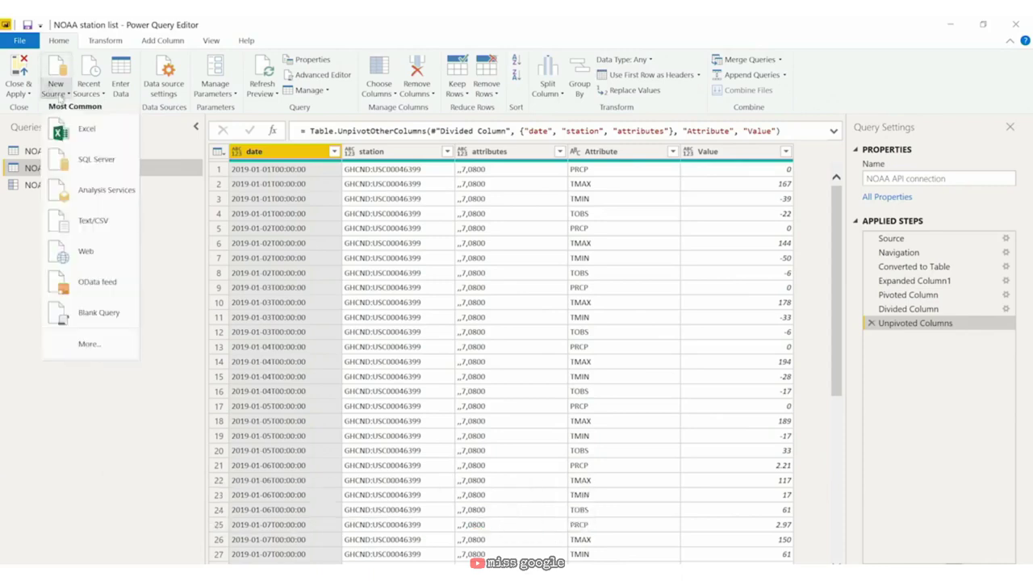
{"action": "left_click", "coordinate": [80, 223]}
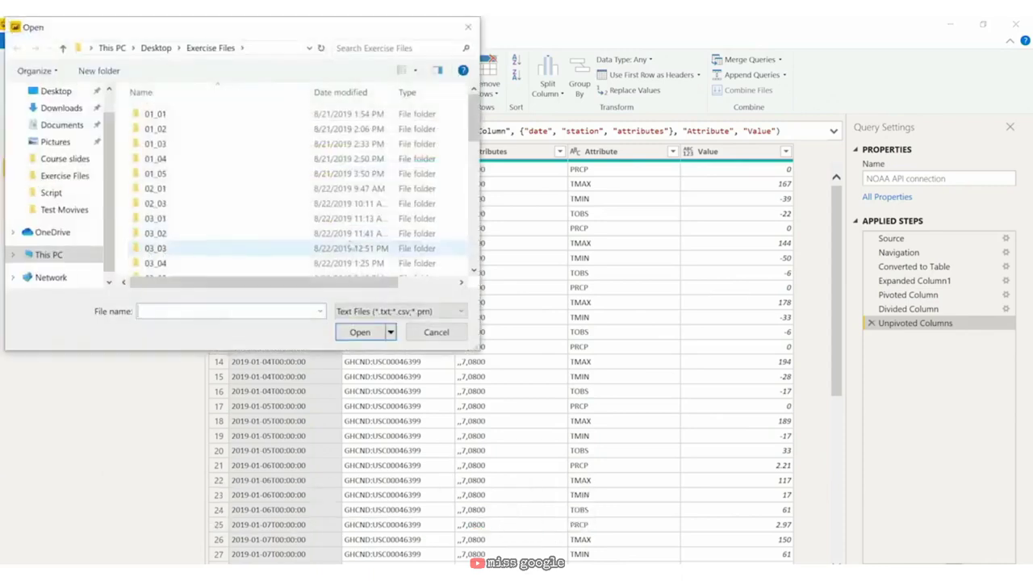
{"action": "left_click", "coordinate": [403, 312]}
{"action": "left_click", "coordinate": [379, 334]}
{"action": "scroll", "coordinate": [242, 210], "scroll_direction": "down", "scroll_amount": 10}
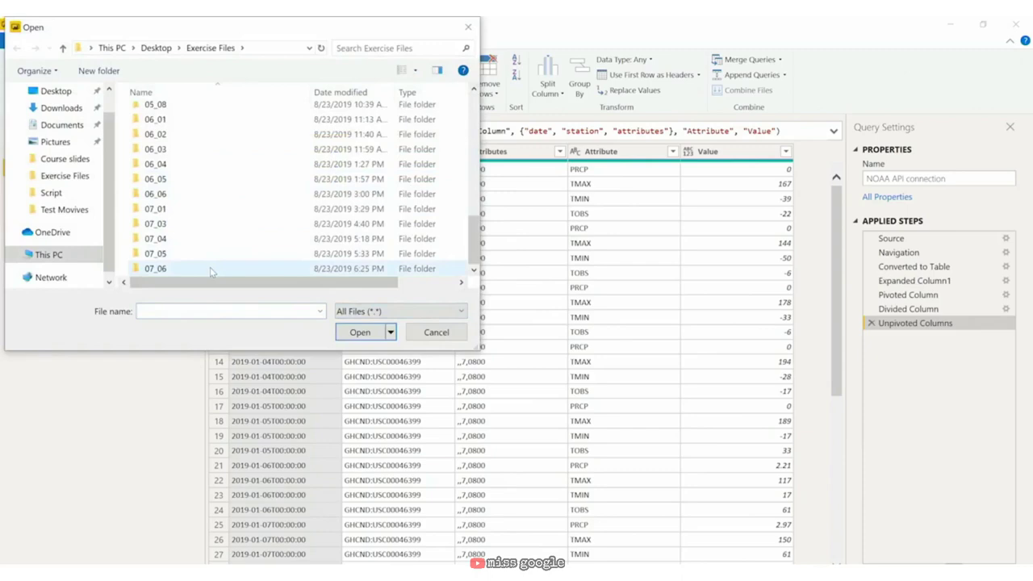
{"action": "double_click", "coordinate": [210, 268]}
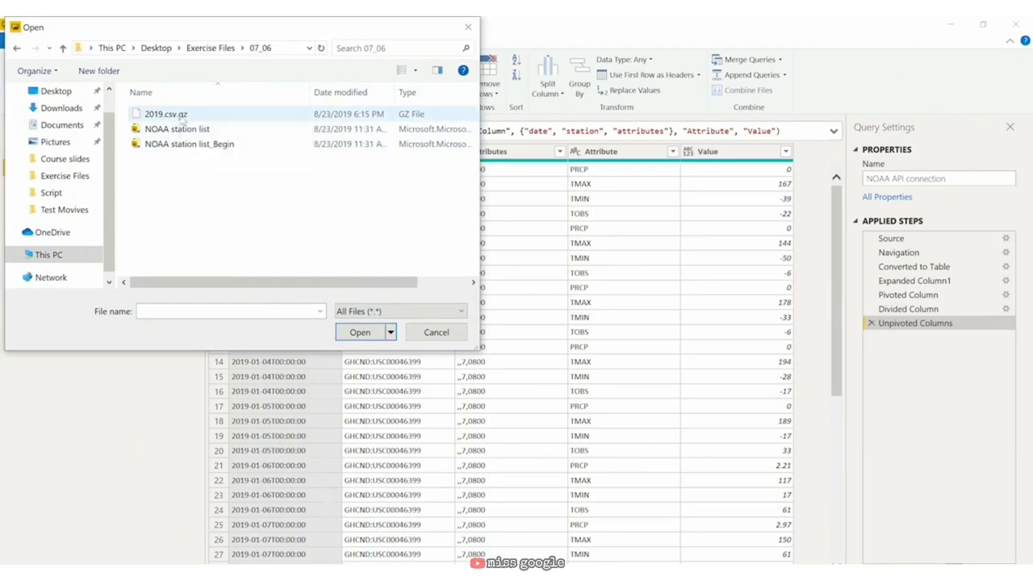
{"action": "left_click", "coordinate": [181, 116]}
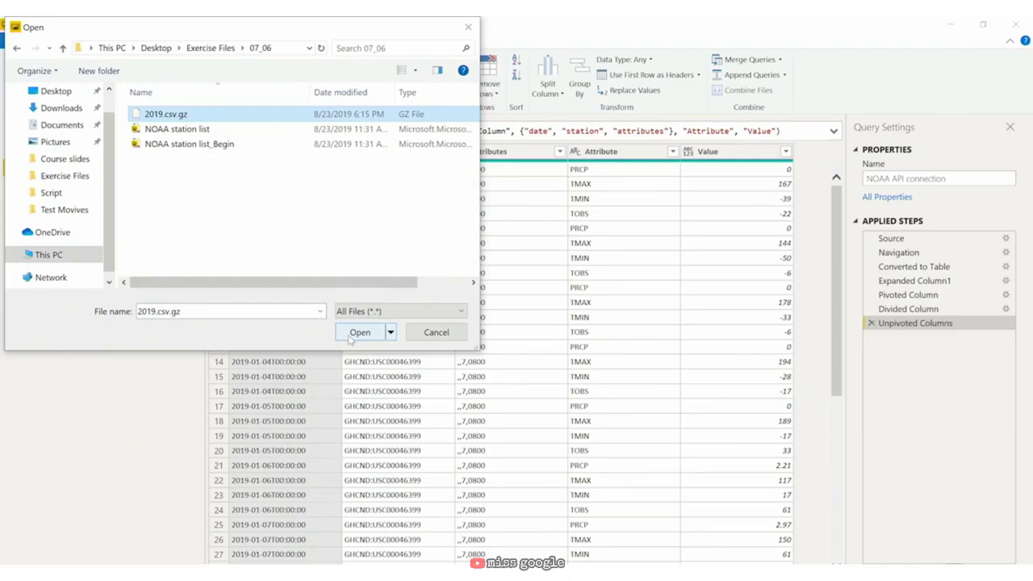
{"action": "left_click", "coordinate": [351, 337]}
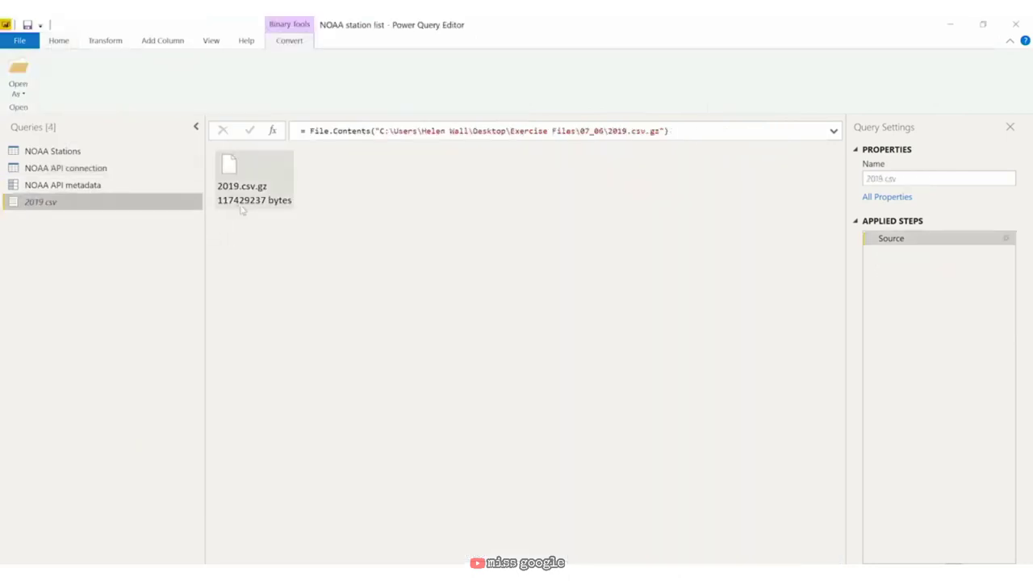
Step: Wrap the Source step's File.Contents call inside Binary.Decompress in the formula bar
{"action": "left_click", "coordinate": [378, 133]}
{"action": "key", "text": "ctrl+a"}
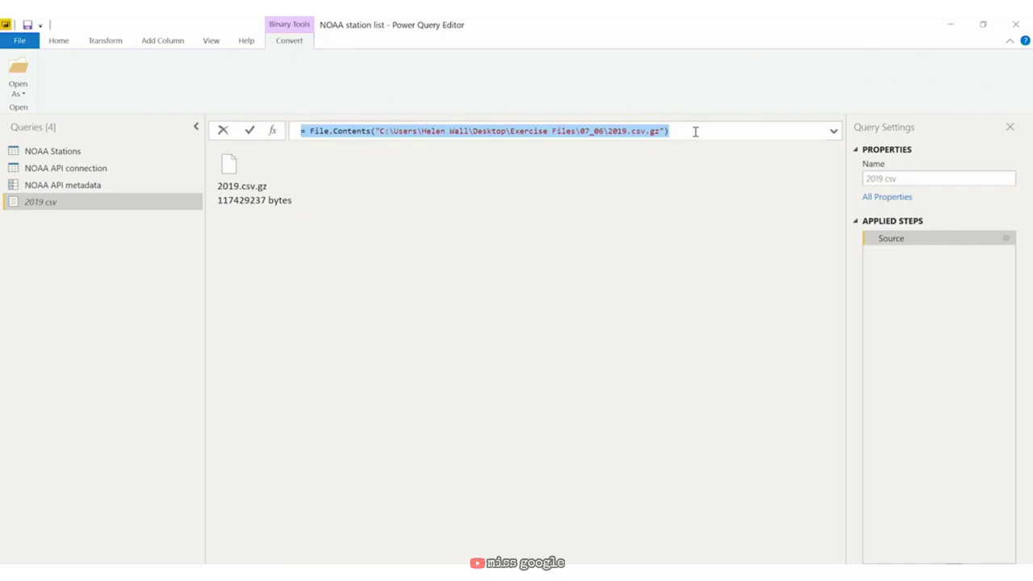
{"action": "left_click", "coordinate": [312, 131]}
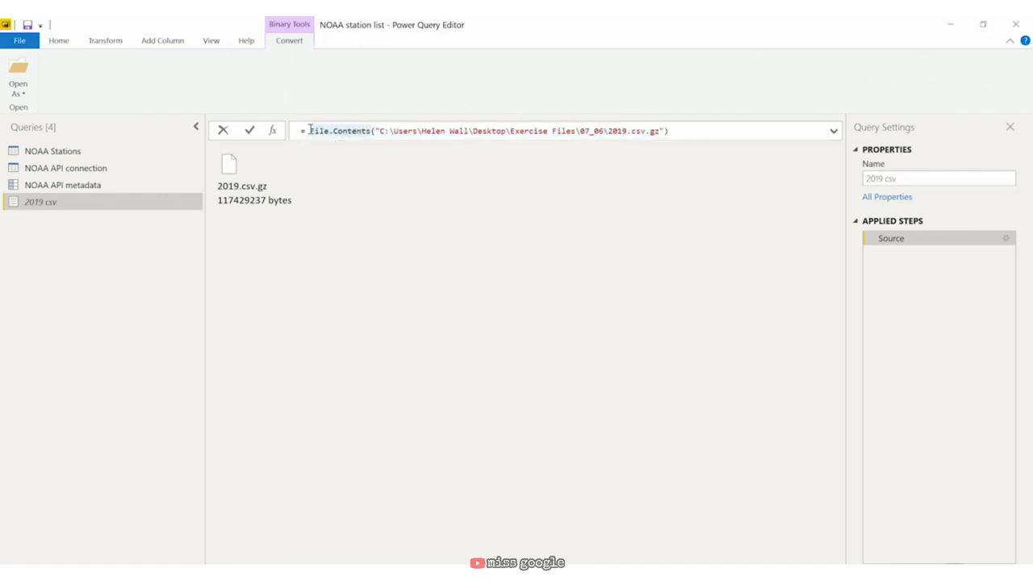
{"action": "mouse_move", "coordinate": [322, 133]}
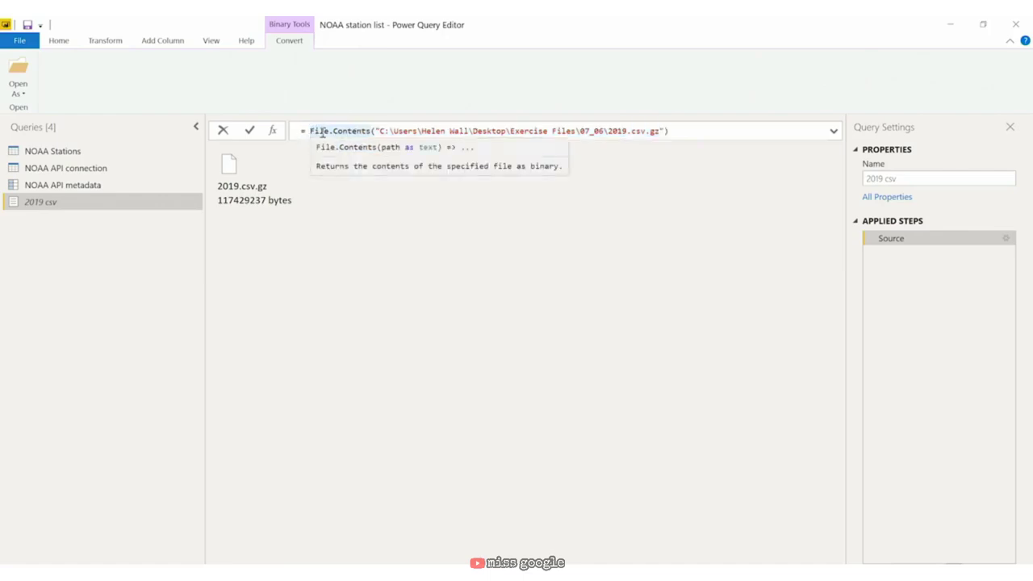
{"action": "type", "text": "Binary.D"}
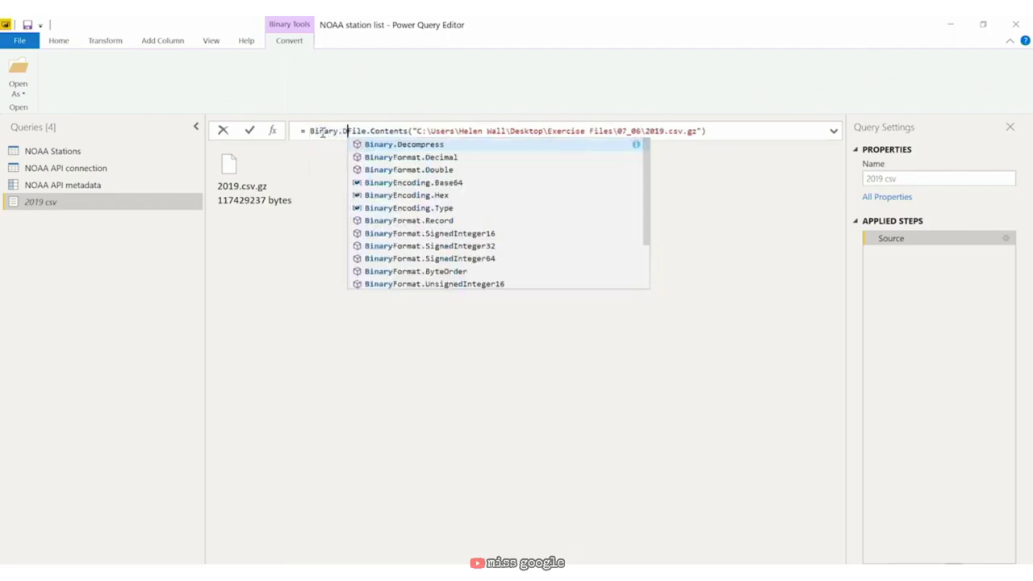
{"action": "type", "text": "ec"}
{"action": "key", "text": "Tab"}
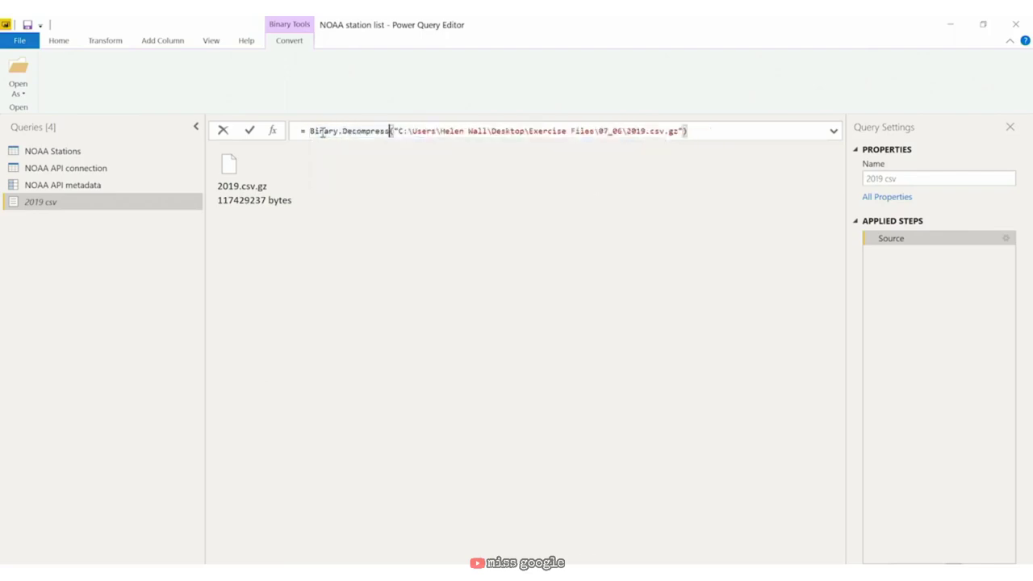
{"action": "type", "text": "("}
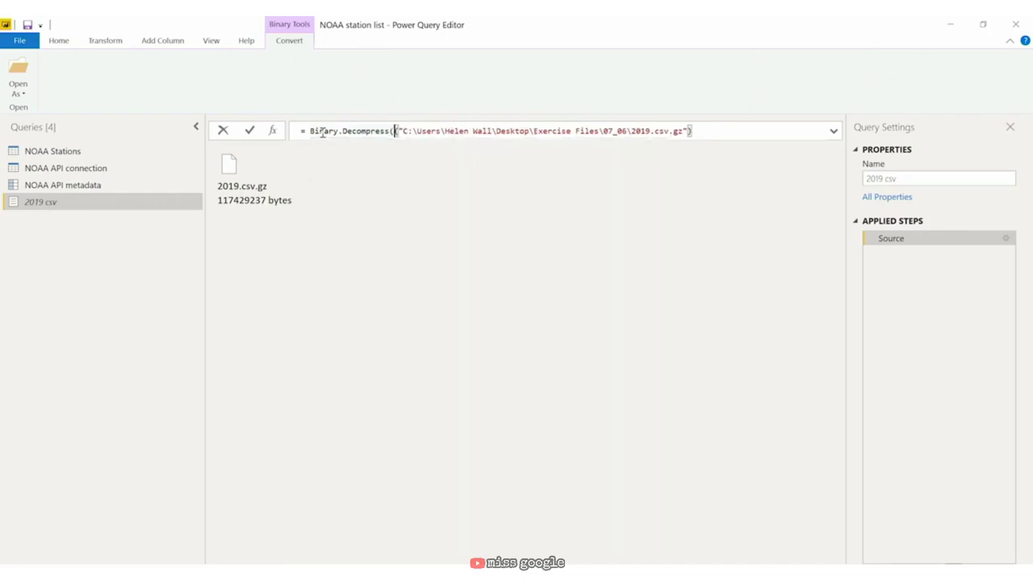
{"action": "type", "text": "File"}
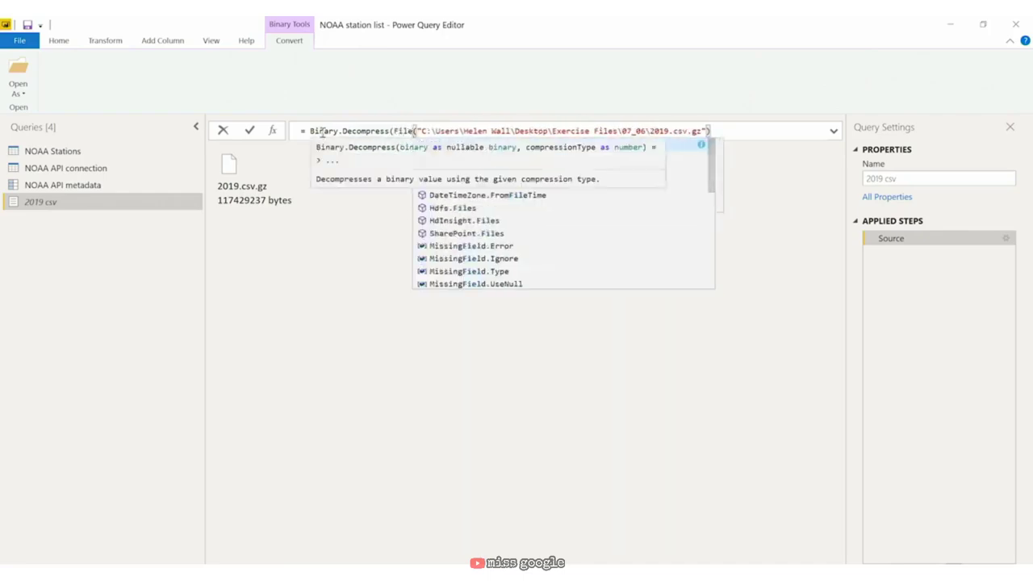
{"action": "type", "text": ".Conte"}
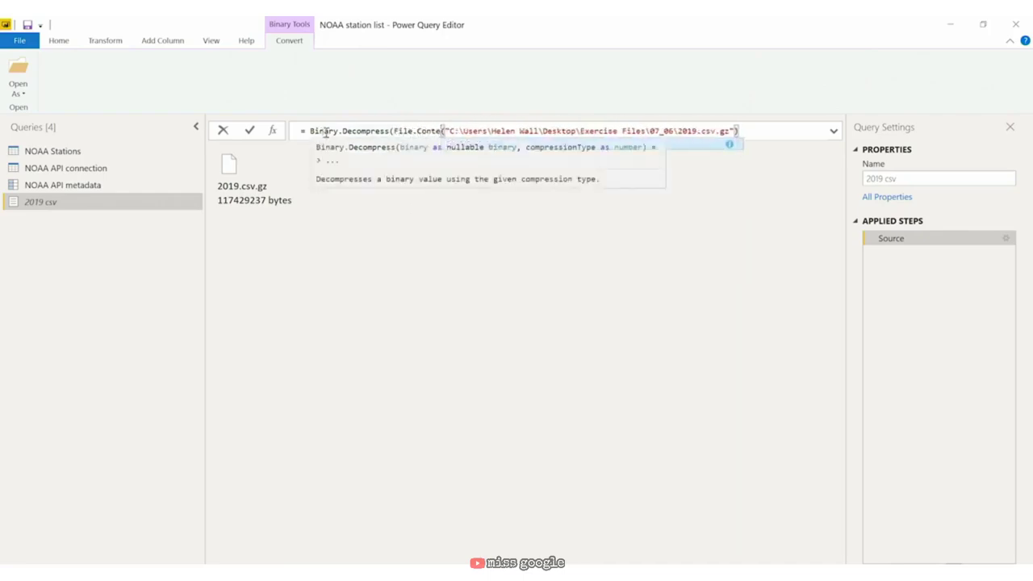
{"action": "key", "text": "Tab"}
{"action": "key", "text": "Return"}
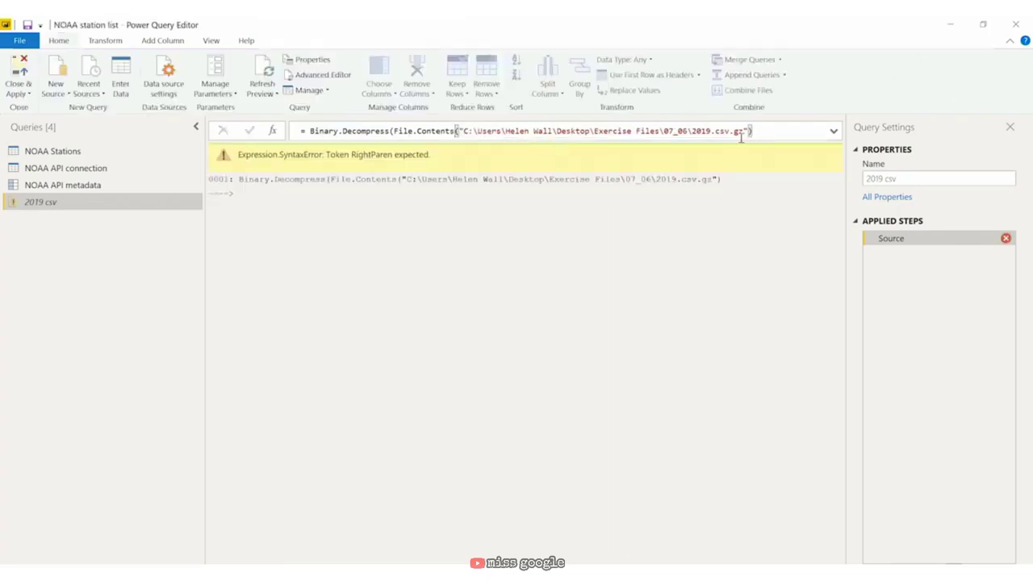
Step: Add Compression.GZip as the second argument and remove the extra closing parenthesis
{"action": "left_click", "coordinate": [750, 132]}
{"action": "type", "text": ")"}
{"action": "type", "text": ","}
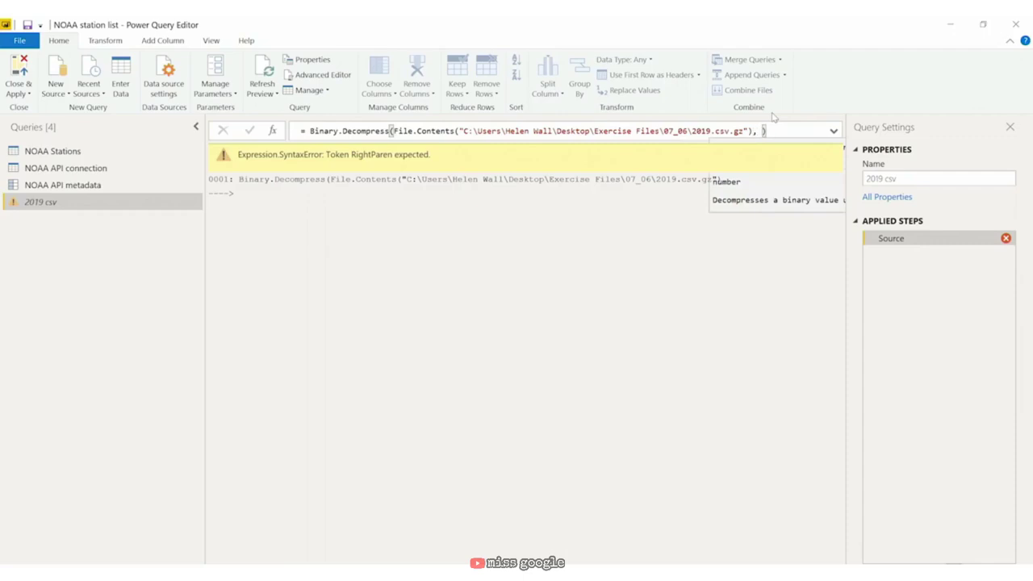
{"action": "key", "text": "BackSpace"}
{"action": "type", "text": "Com"}
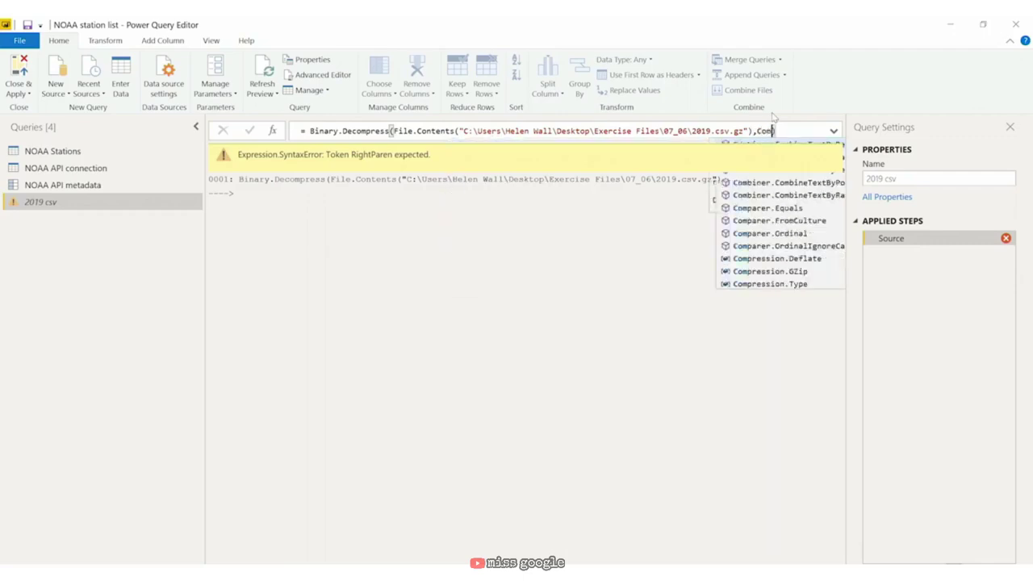
{"action": "type", "text": "pression."}
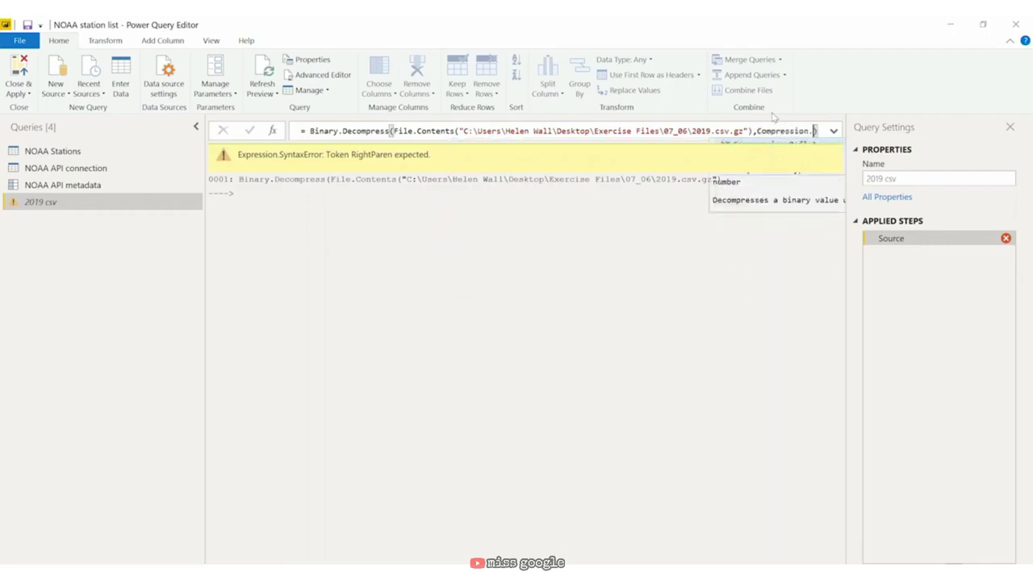
{"action": "type", "text": "GZip"}
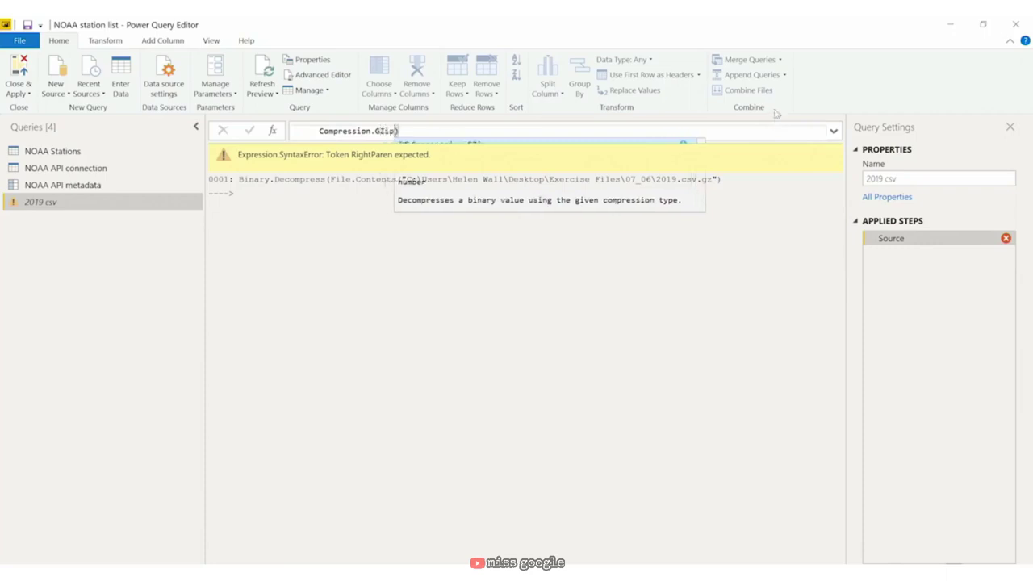
{"action": "type", "text": ")"}
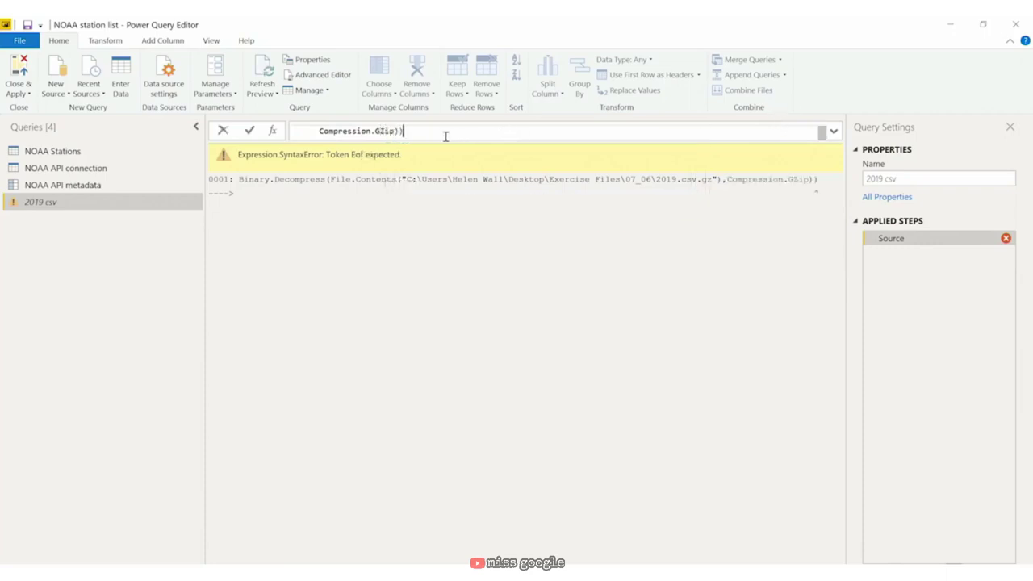
{"action": "key", "text": "Home"}
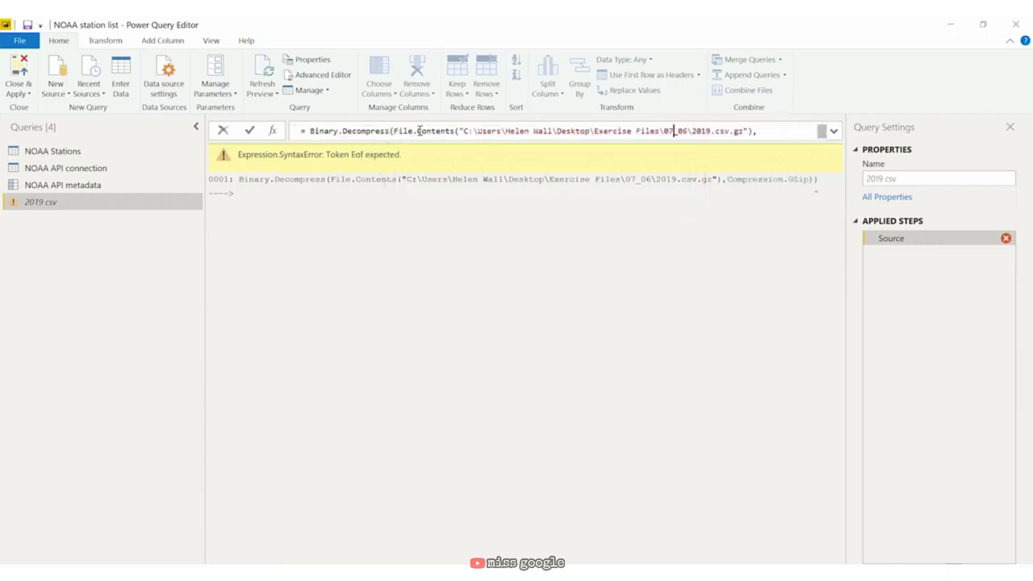
{"action": "left_click", "coordinate": [834, 130]}
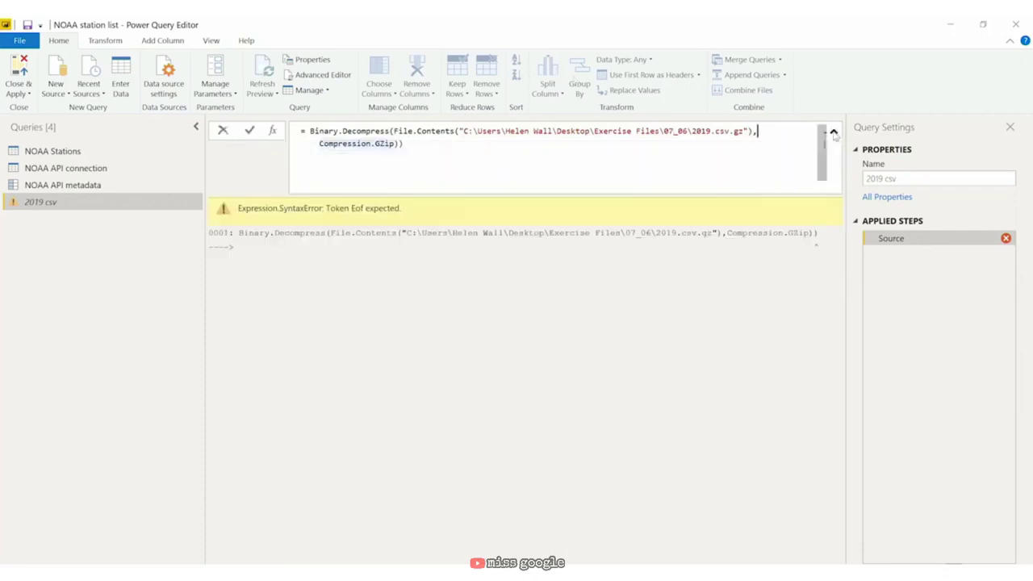
{"action": "key", "text": "BackSpace"}
{"action": "key", "text": "Return"}
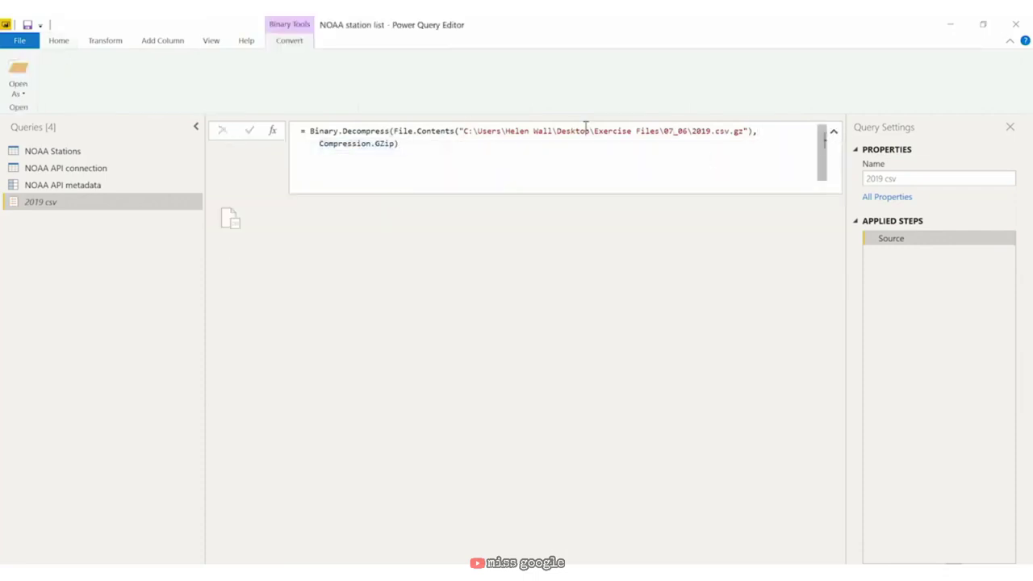
Step: Open the decompressed binary as a CSV table and rename the query 'NOAA Zipped 2019'
{"action": "left_click", "coordinate": [230, 218]}
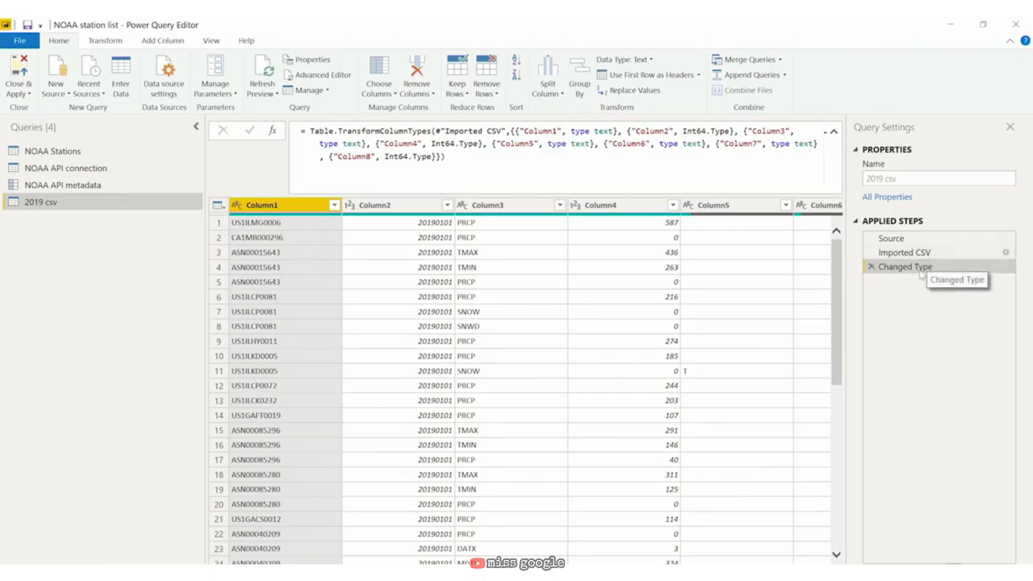
{"action": "double_click", "coordinate": [40, 202]}
{"action": "type", "text": "N"}
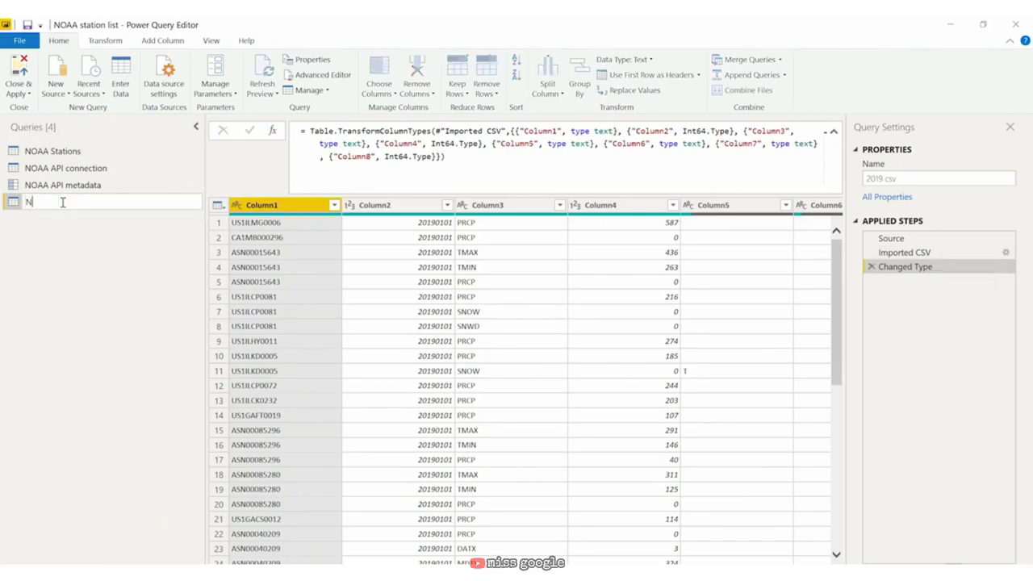
{"action": "type", "text": "OAA Zipped 2019"}
{"action": "key", "text": "Return"}
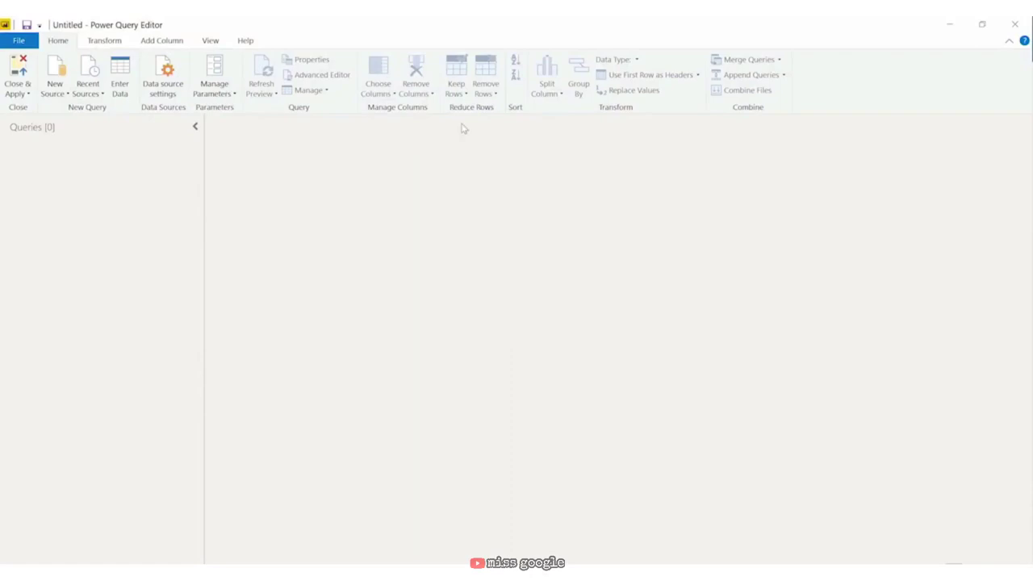
Step: Create parameter 'Current Date', type Any, Any value suggestions, current value Date.DateTimeLocalNow()
{"action": "left_click", "coordinate": [212, 89]}
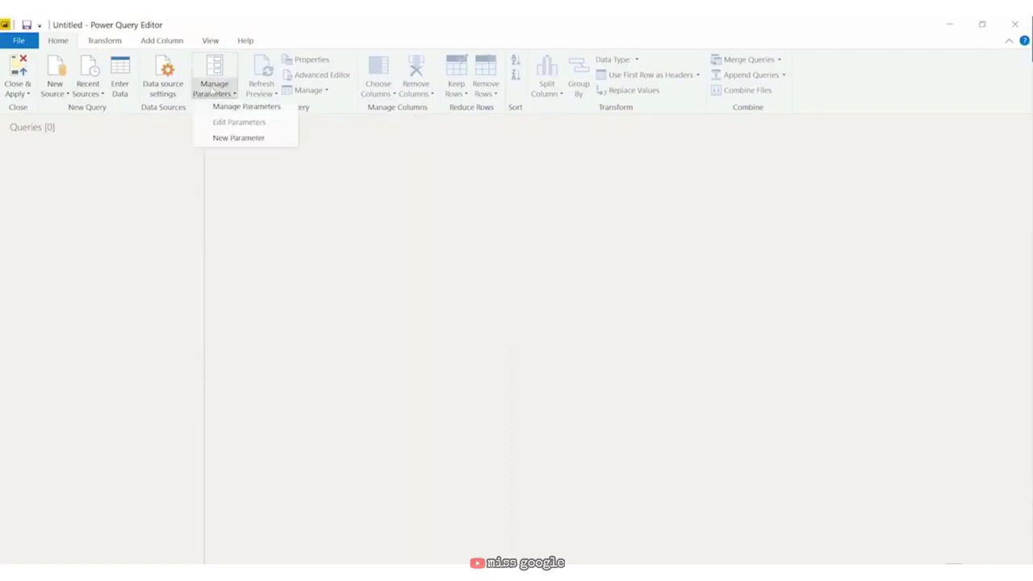
{"action": "left_click", "coordinate": [239, 138]}
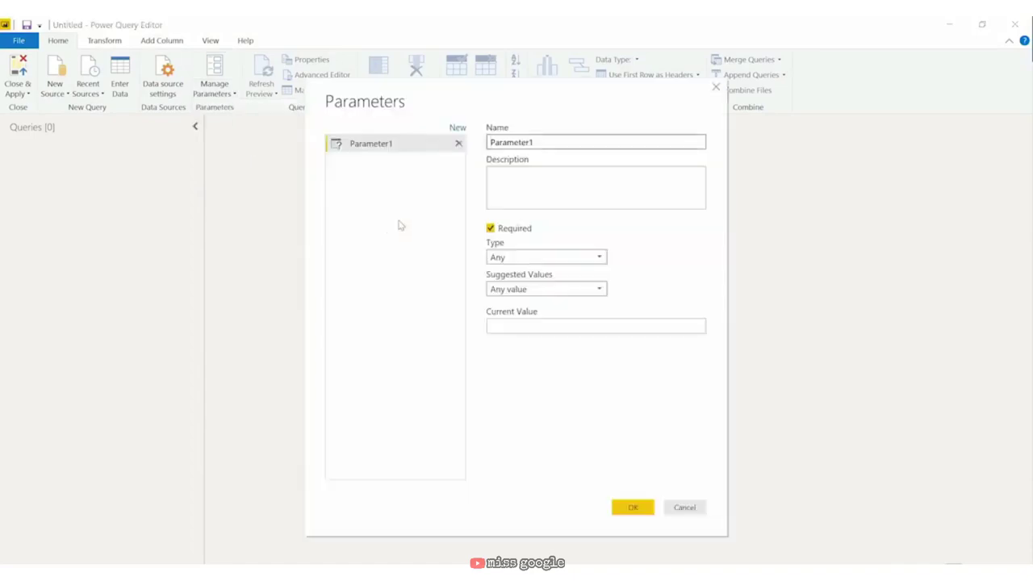
{"action": "left_click_drag", "start_coordinate": [535, 142], "coordinate": [484, 131]}
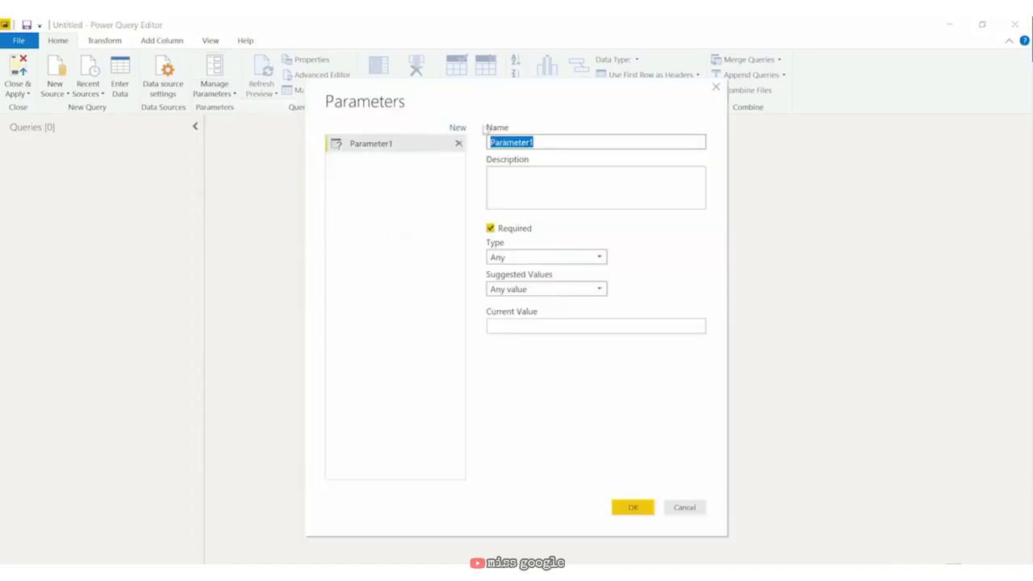
{"action": "type", "text": "Current Date"}
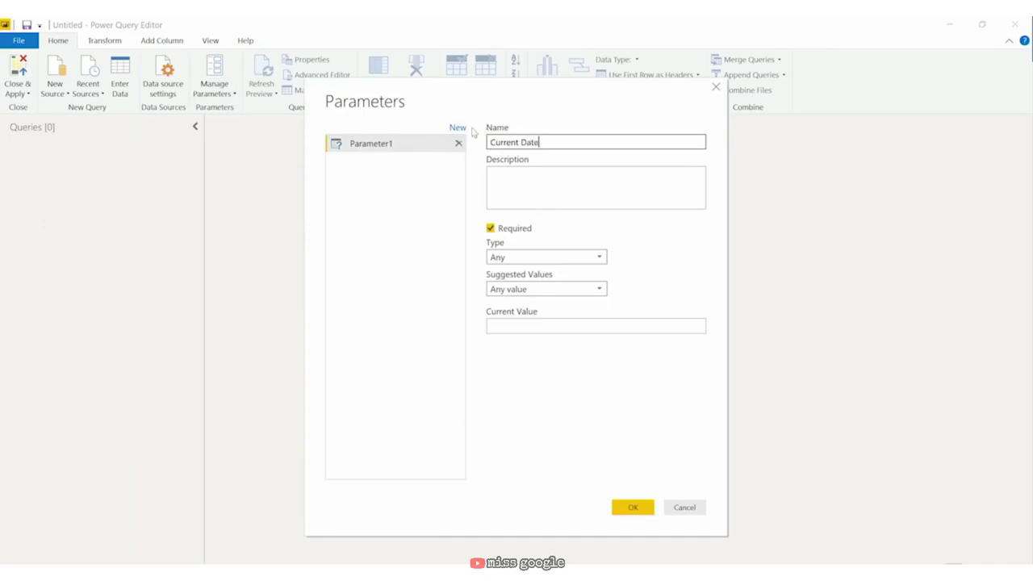
{"action": "left_click", "coordinate": [544, 258]}
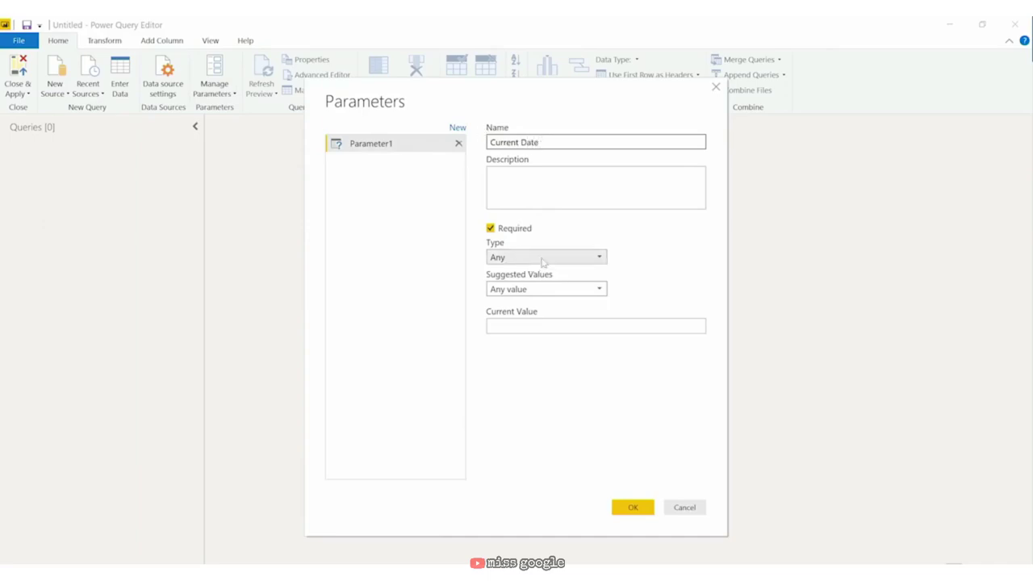
{"action": "left_click", "coordinate": [530, 315]}
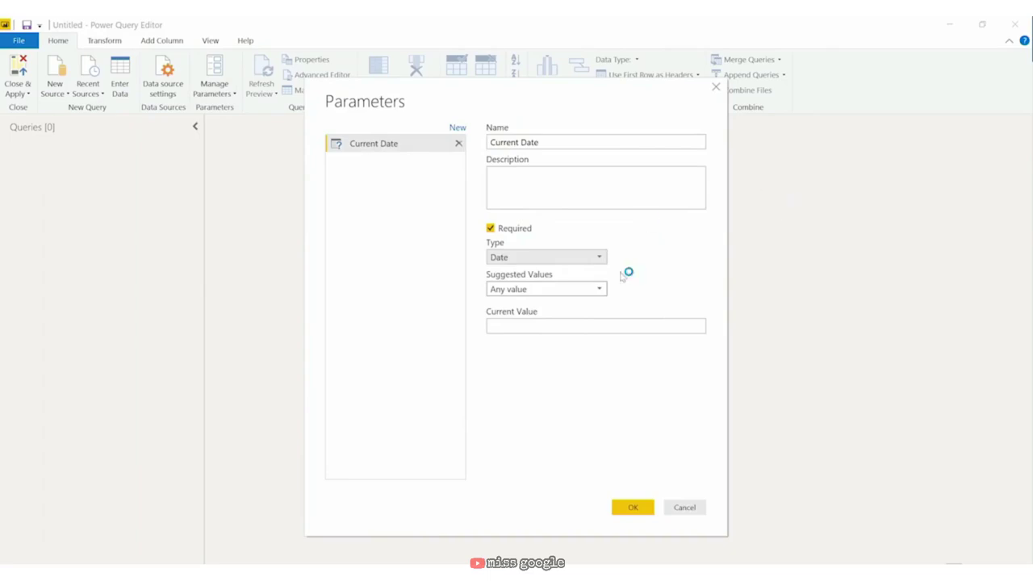
{"action": "left_click", "coordinate": [582, 292]}
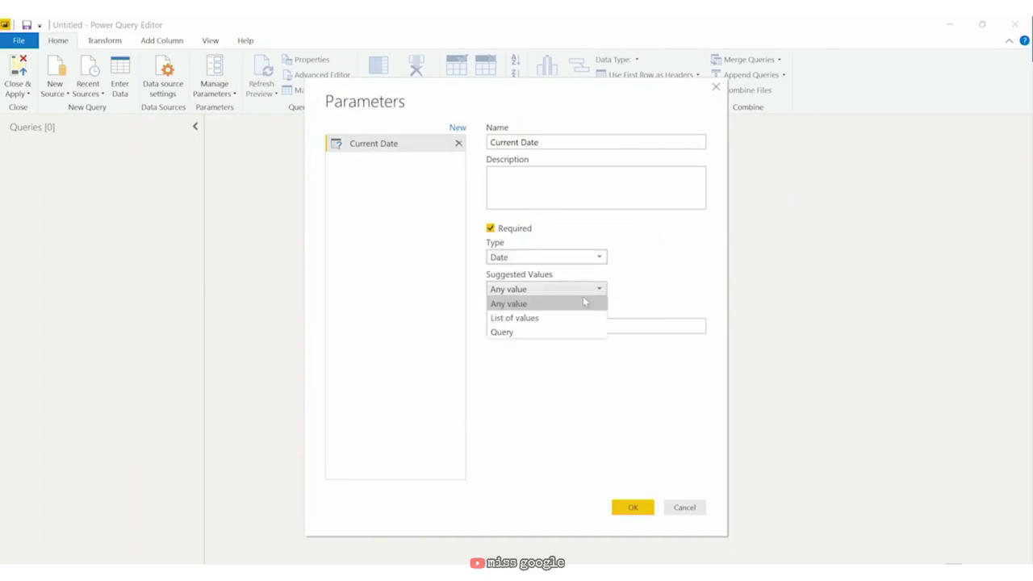
{"action": "left_click", "coordinate": [583, 303]}
{"action": "left_click", "coordinate": [592, 326]}
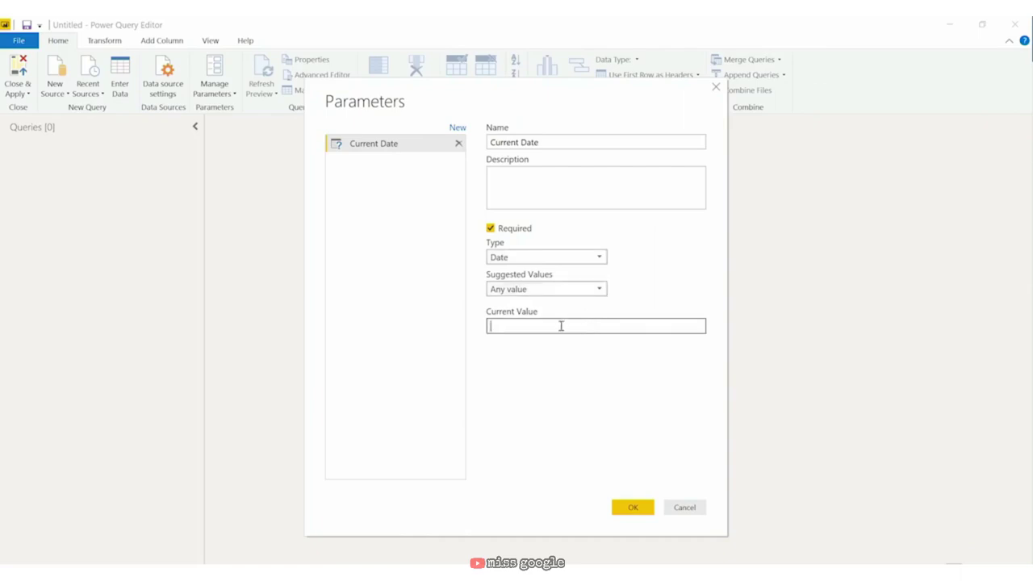
{"action": "type", "text": "Date.DateTimeLocalNow()"}
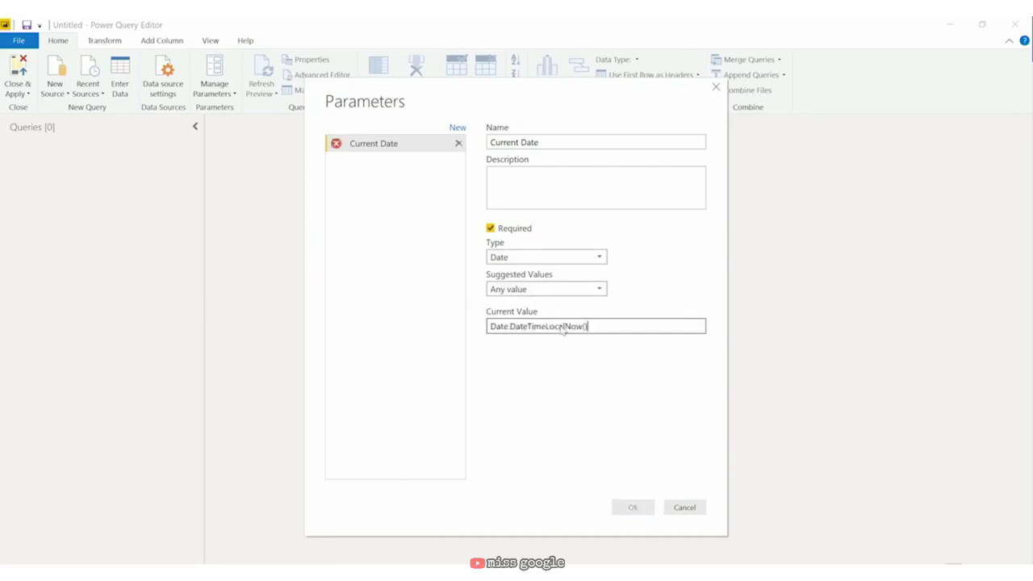
{"action": "left_click", "coordinate": [581, 256]}
{"action": "left_click", "coordinate": [579, 271]}
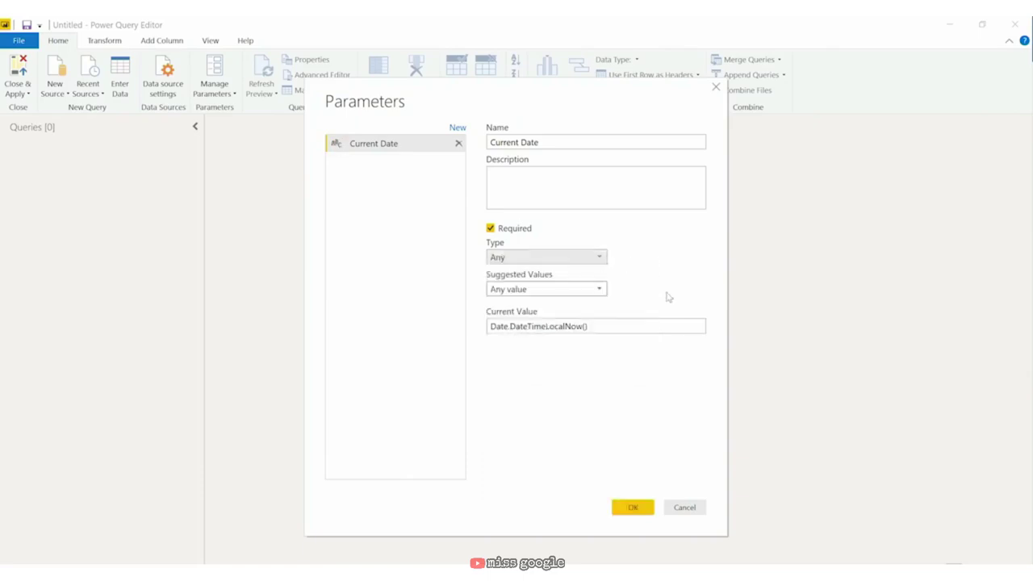
{"action": "left_click", "coordinate": [623, 325]}
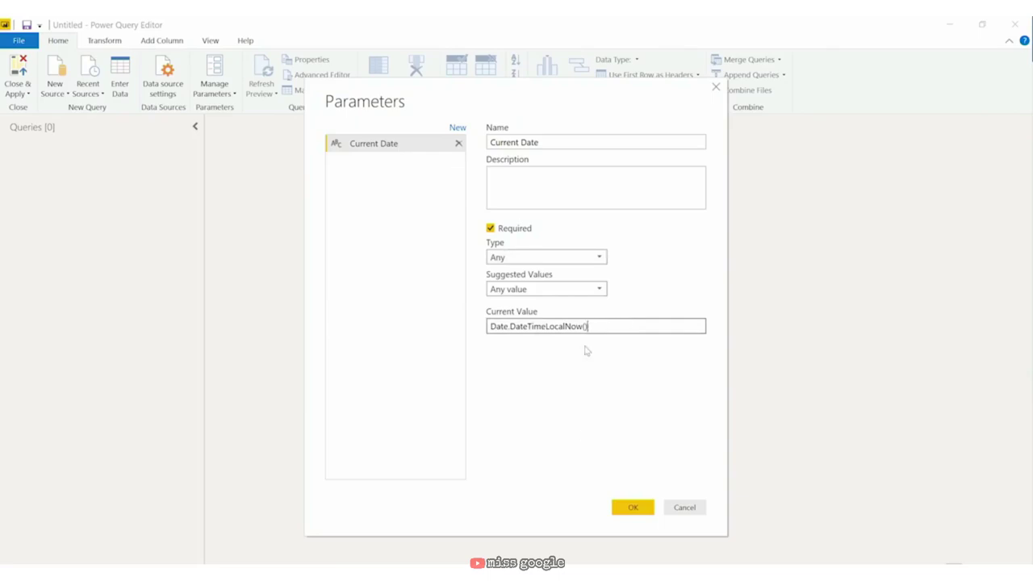
{"action": "left_click", "coordinate": [632, 508]}
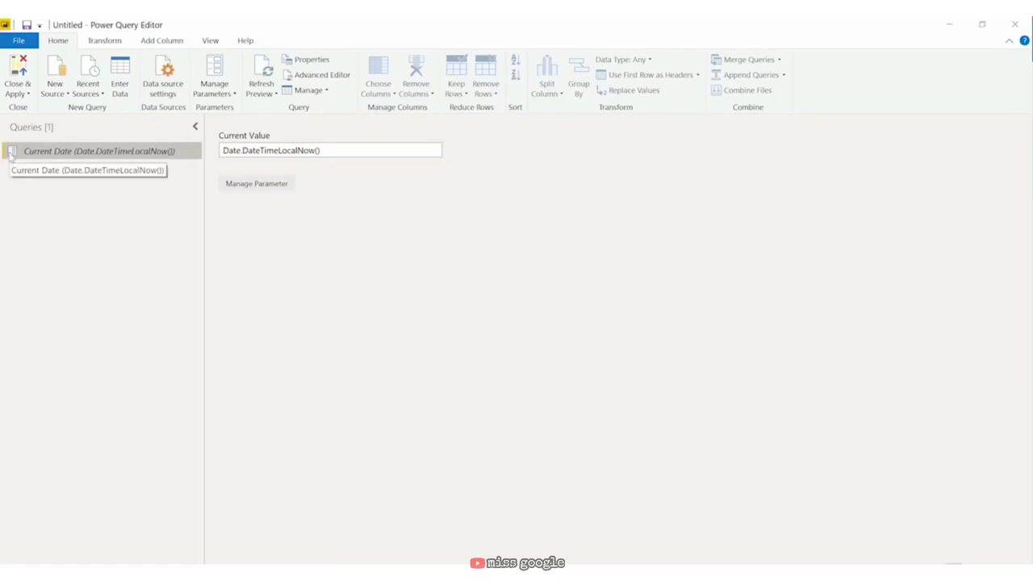
Step: Inspect Current Date's value and type in its M code, then reopen the Manage Parameters options
{"action": "left_click", "coordinate": [350, 154]}
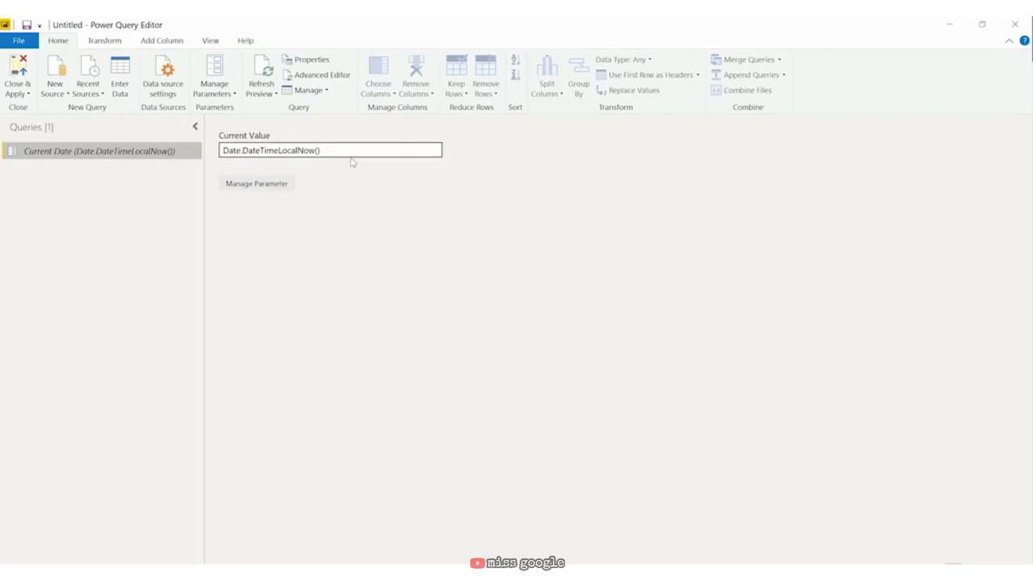
{"action": "left_click_drag", "start_coordinate": [350, 151], "coordinate": [216, 150]}
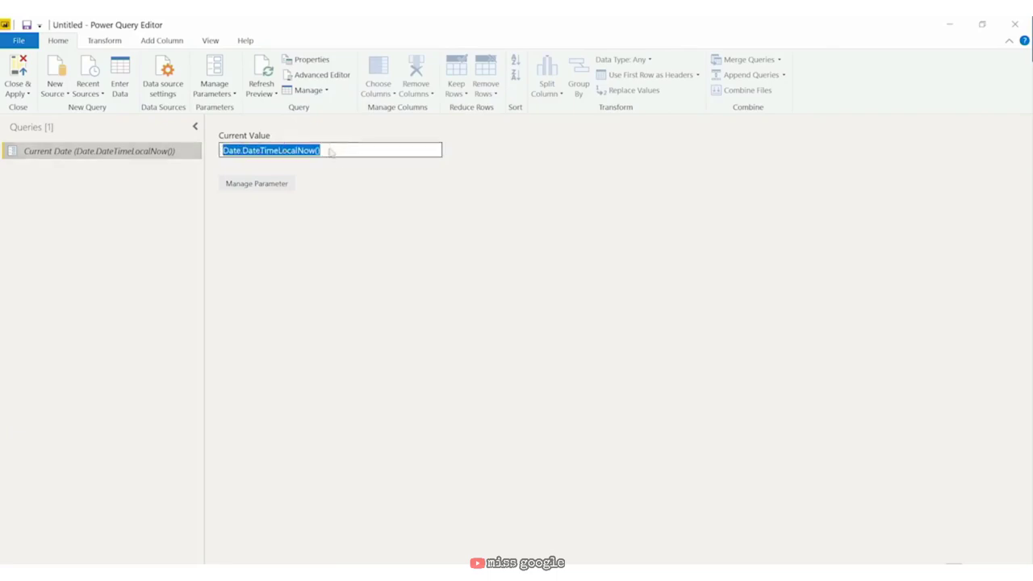
{"action": "left_click", "coordinate": [348, 247]}
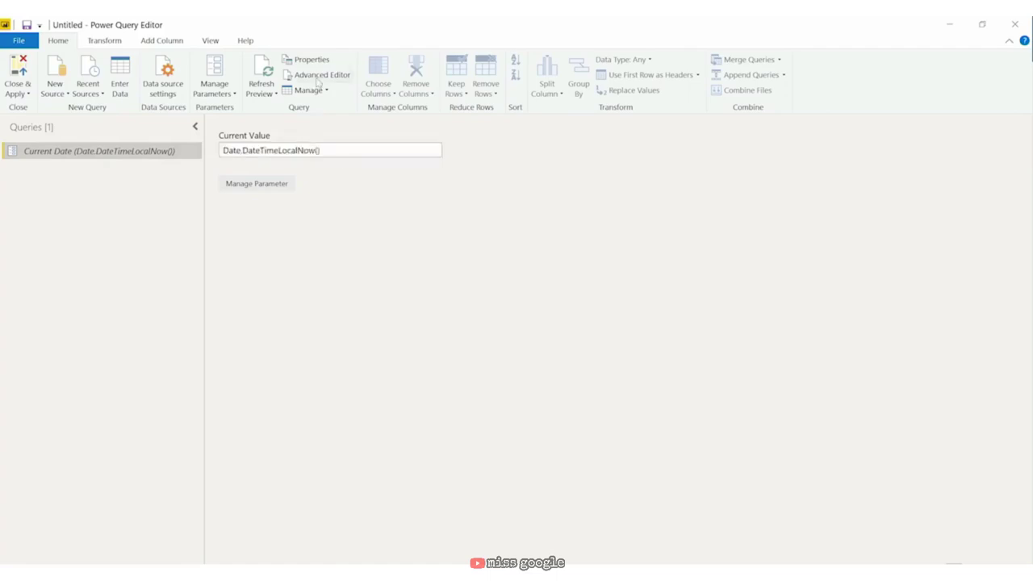
{"action": "left_click", "coordinate": [319, 77]}
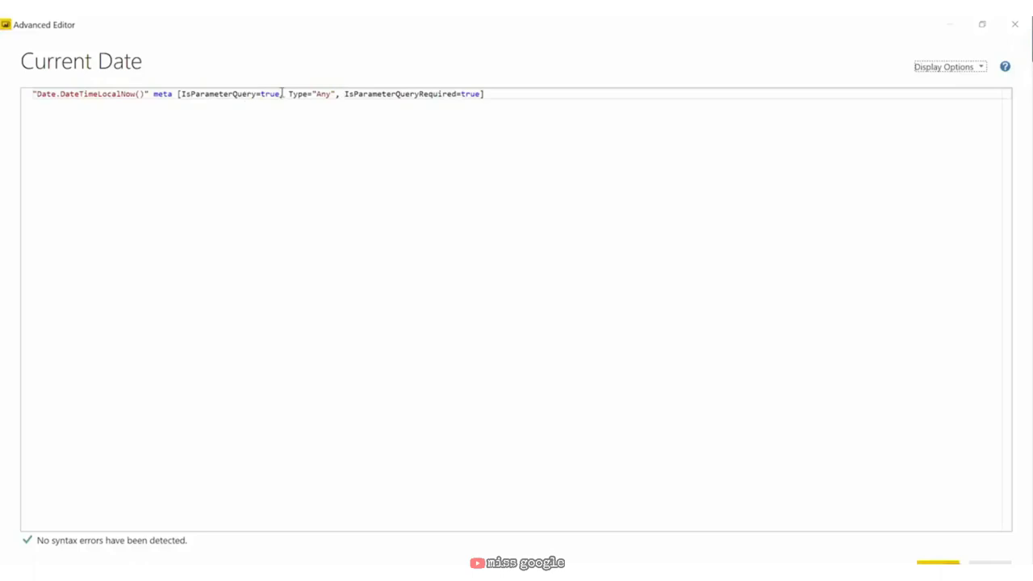
{"action": "left_click_drag", "start_coordinate": [288, 93], "coordinate": [387, 94]}
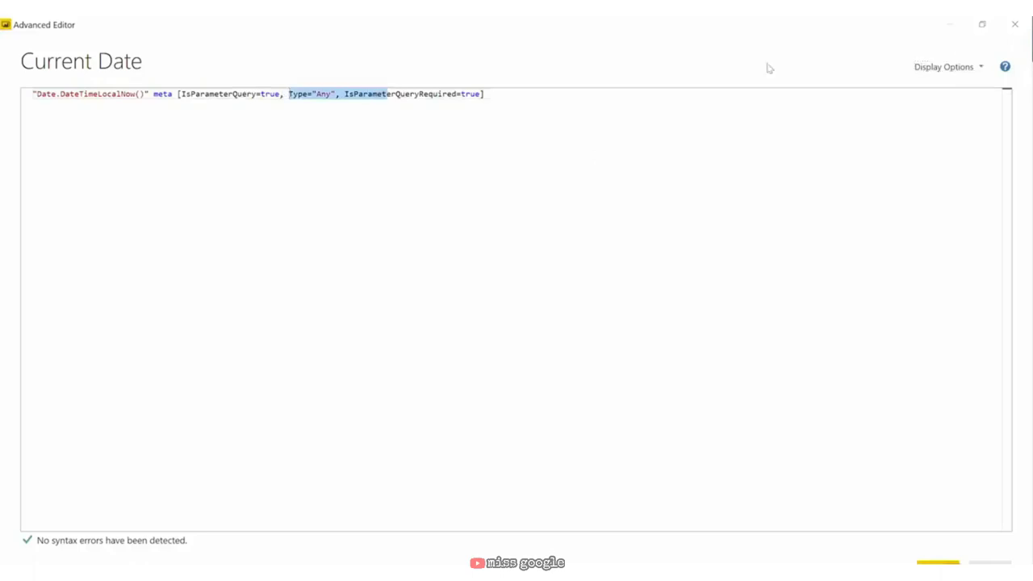
{"action": "left_click", "coordinate": [1015, 24]}
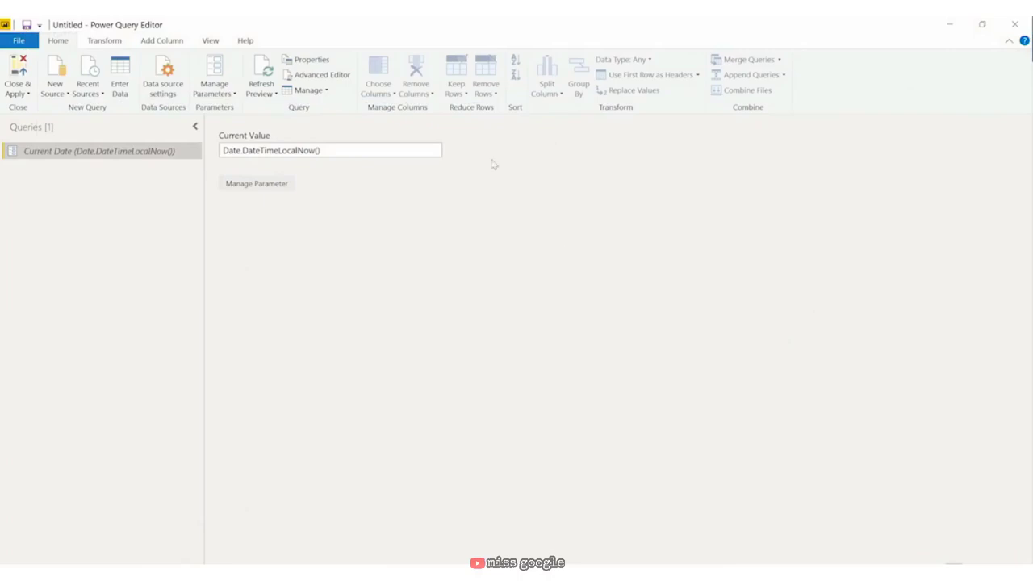
{"action": "left_click", "coordinate": [215, 94]}
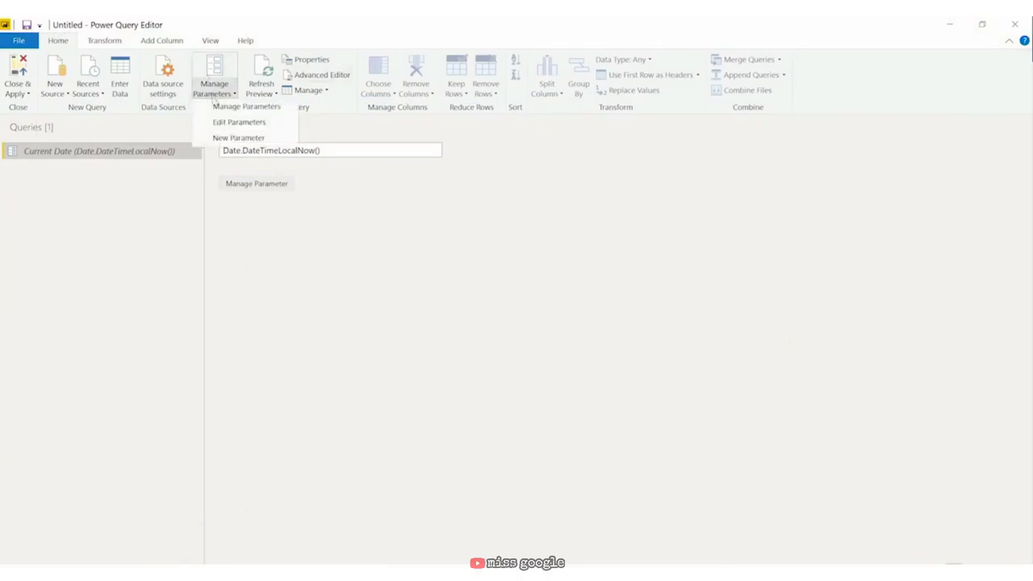
Step: Create a new parameter named Start Date, keeping its type as Any
{"action": "left_click", "coordinate": [226, 139]}
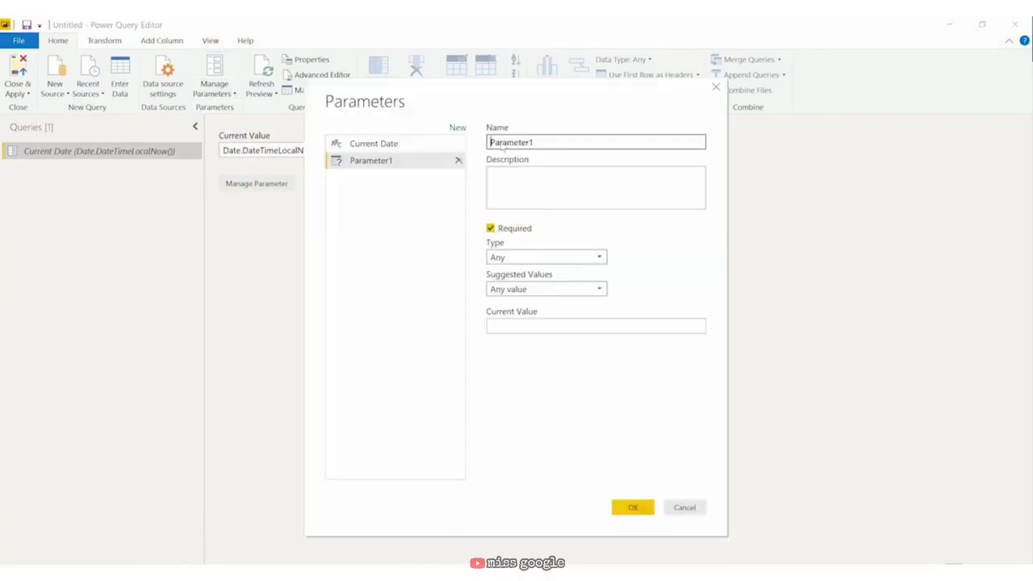
{"action": "double_click", "coordinate": [506, 143]}
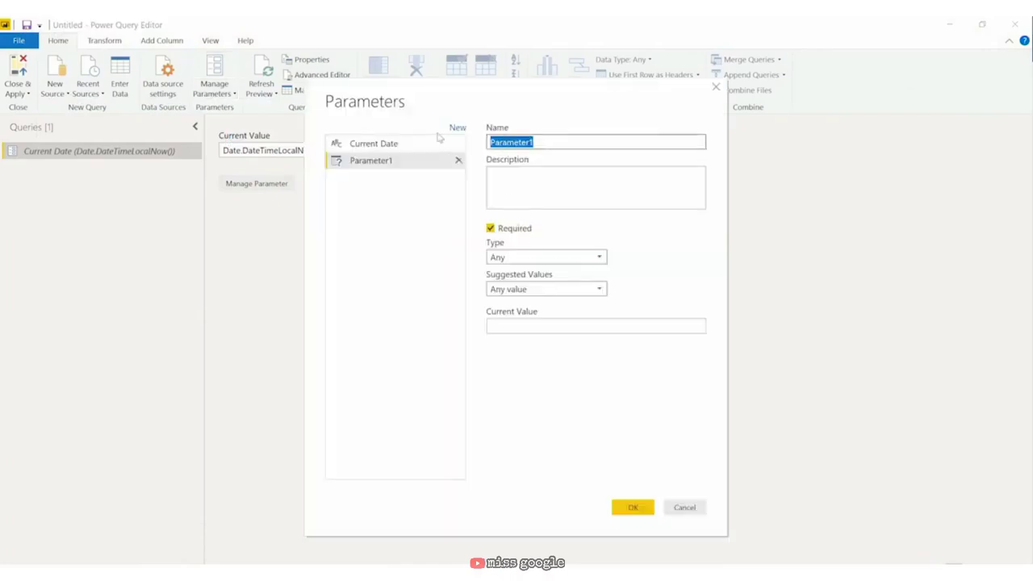
{"action": "type", "text": "S"}
{"action": "type", "text": "tart Date"}
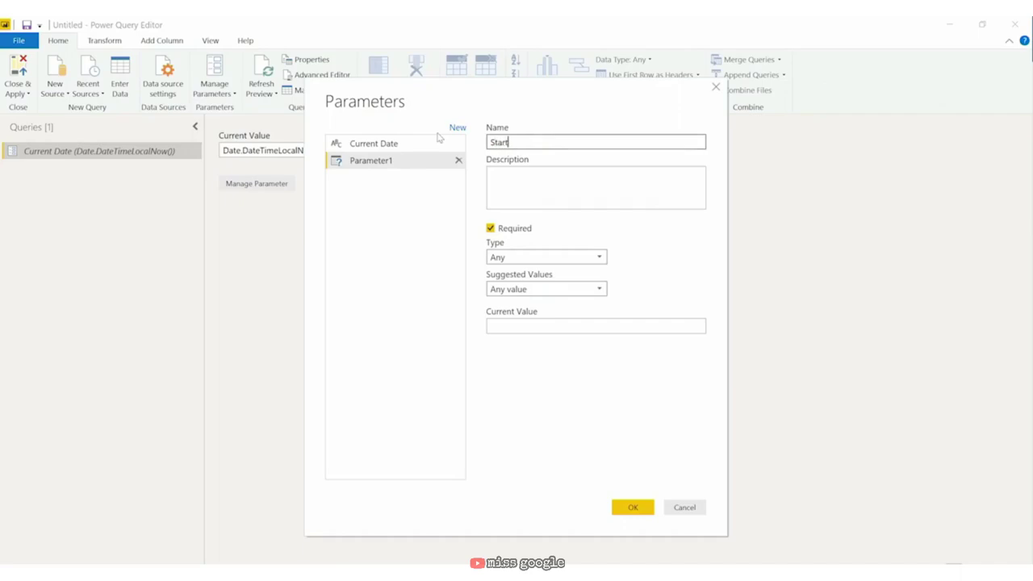
{"action": "left_click", "coordinate": [516, 255]}
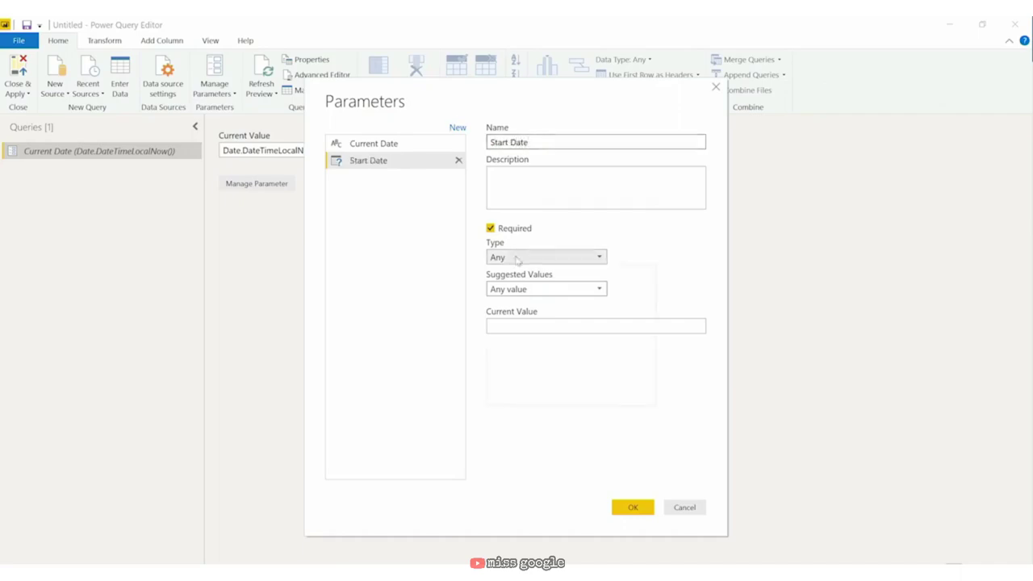
{"action": "left_click", "coordinate": [517, 255]}
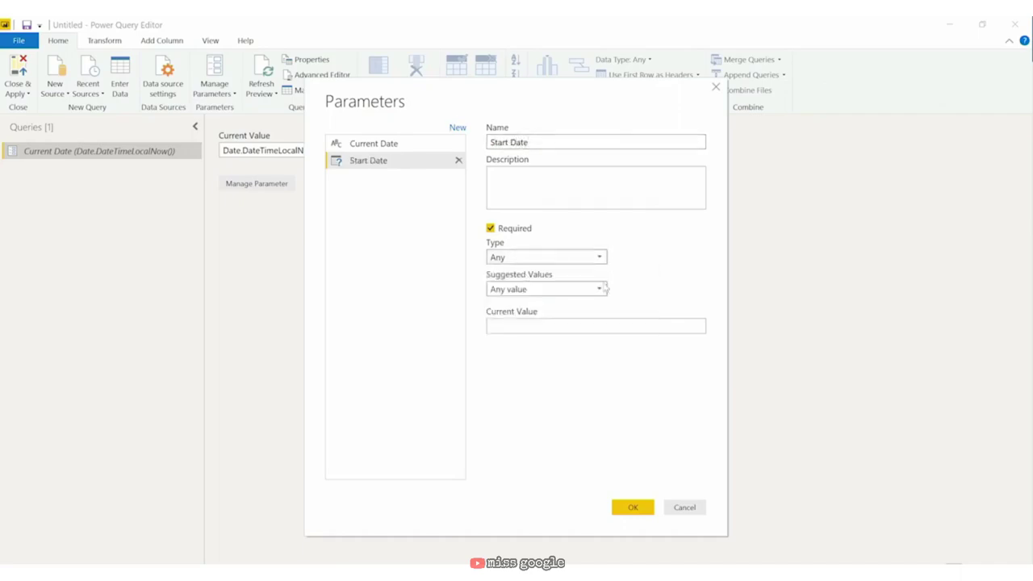
Step: Set its current value to Date.StartOfYear(DateTme.Date(DateTime.LocalNow())) and confirm
{"action": "left_click", "coordinate": [553, 326]}
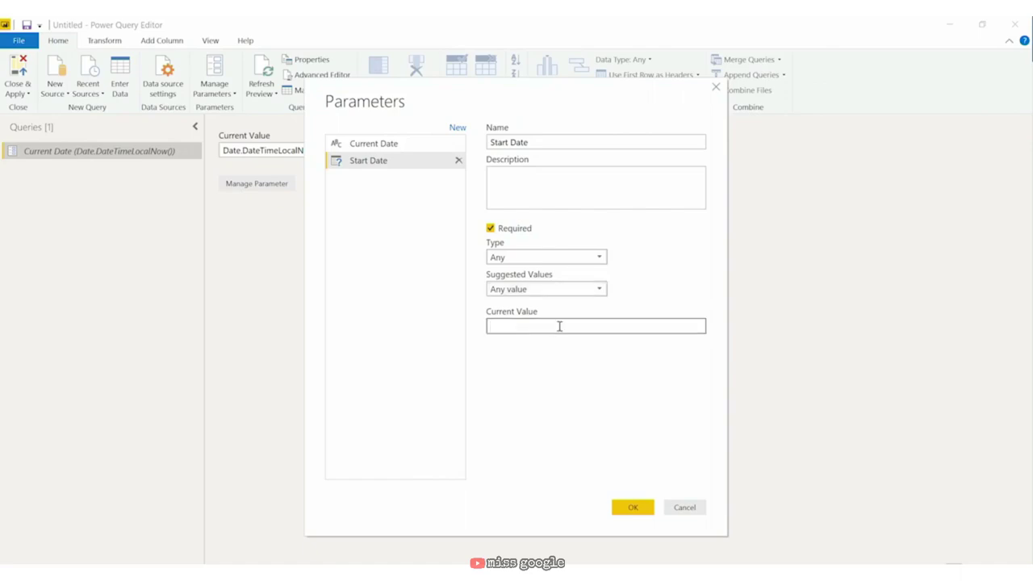
{"action": "type", "text": "DateTme.Date(DateTime.LocalNow())"}
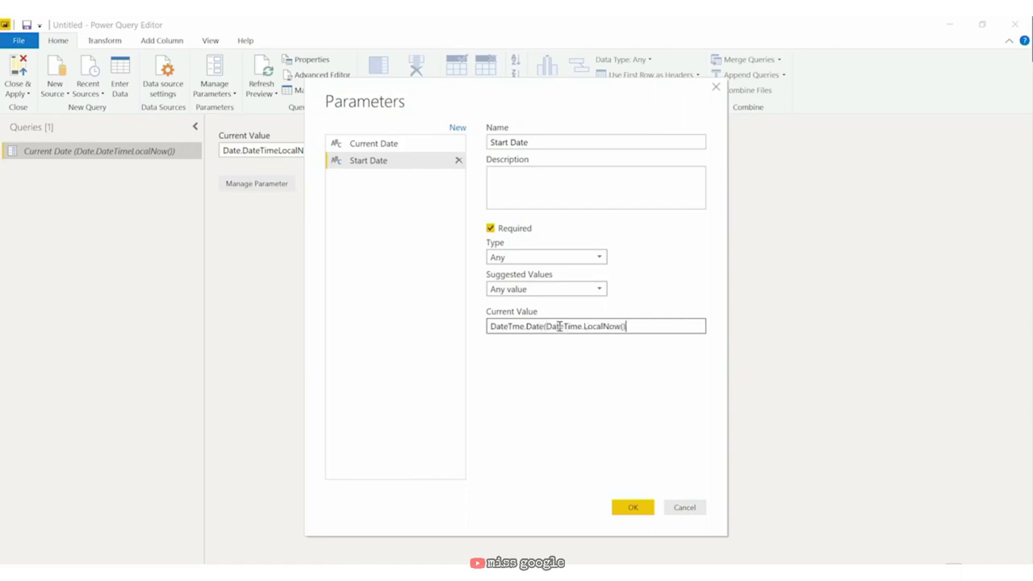
{"action": "left_click", "coordinate": [490, 326]}
{"action": "type", "text": "Date"}
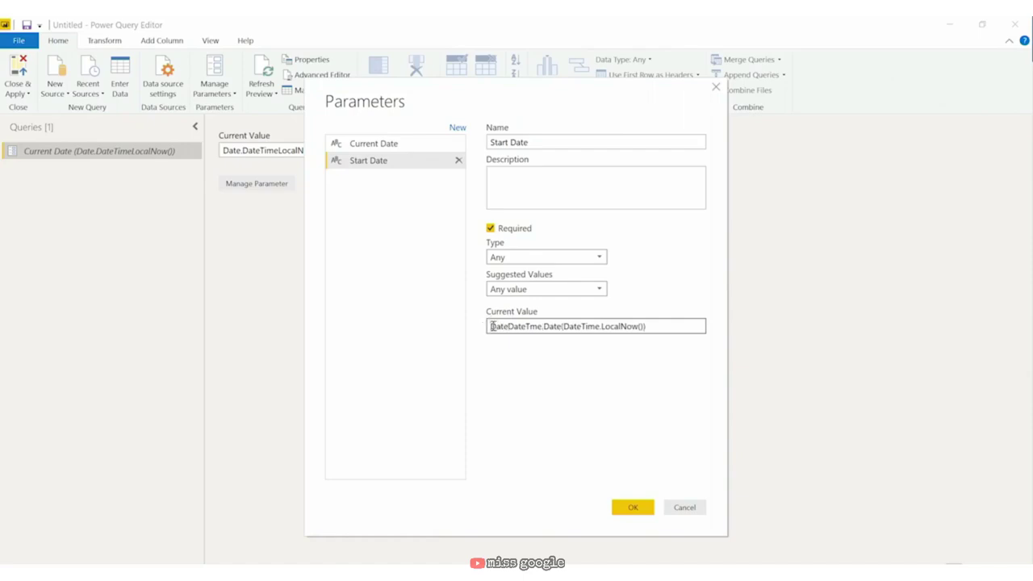
{"action": "type", "text": ".StartOfYear"}
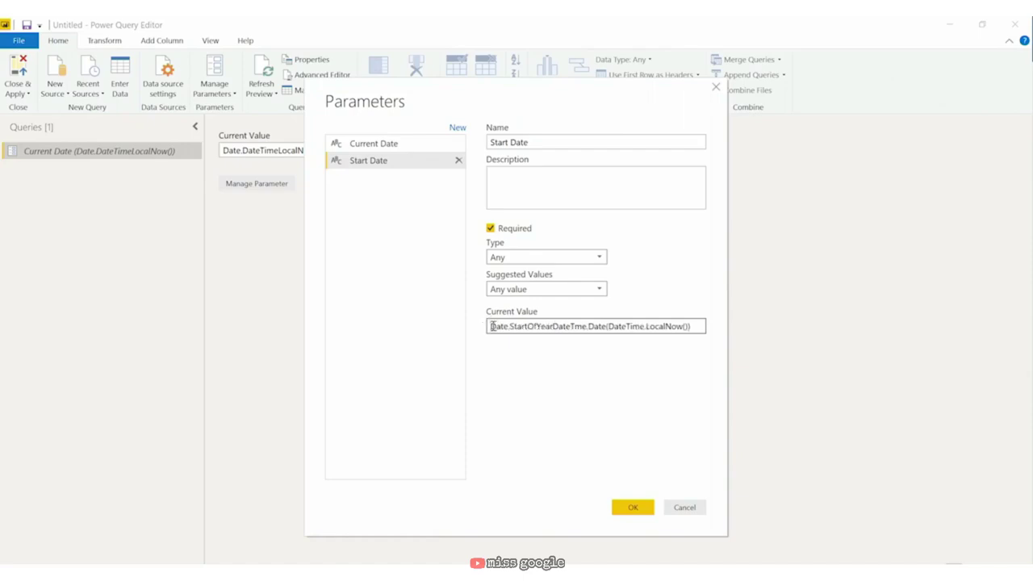
{"action": "type", "text": "("}
{"action": "left_click", "coordinate": [704, 326]}
{"action": "type", "text": ")"}
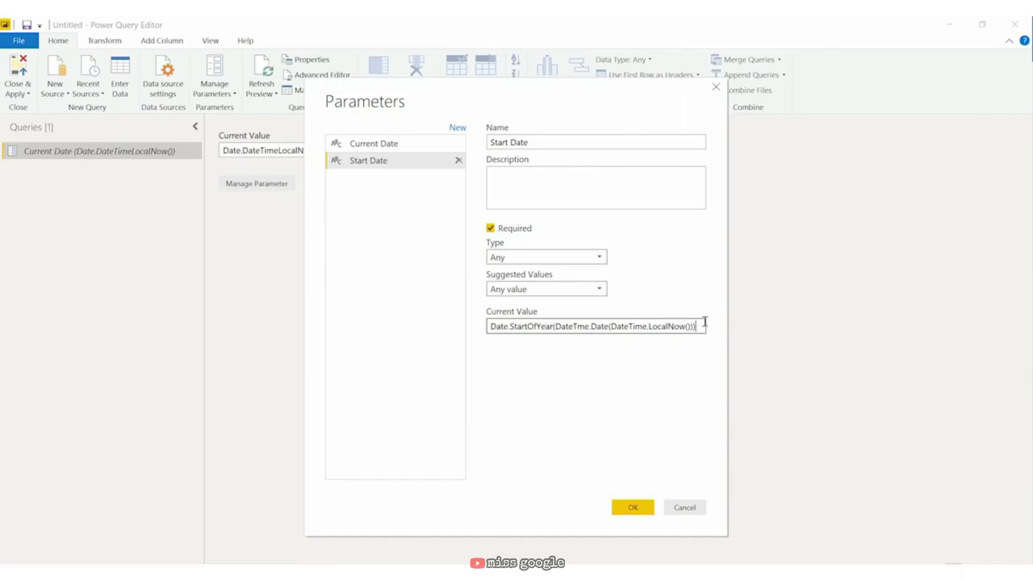
{"action": "left_click", "coordinate": [632, 508]}
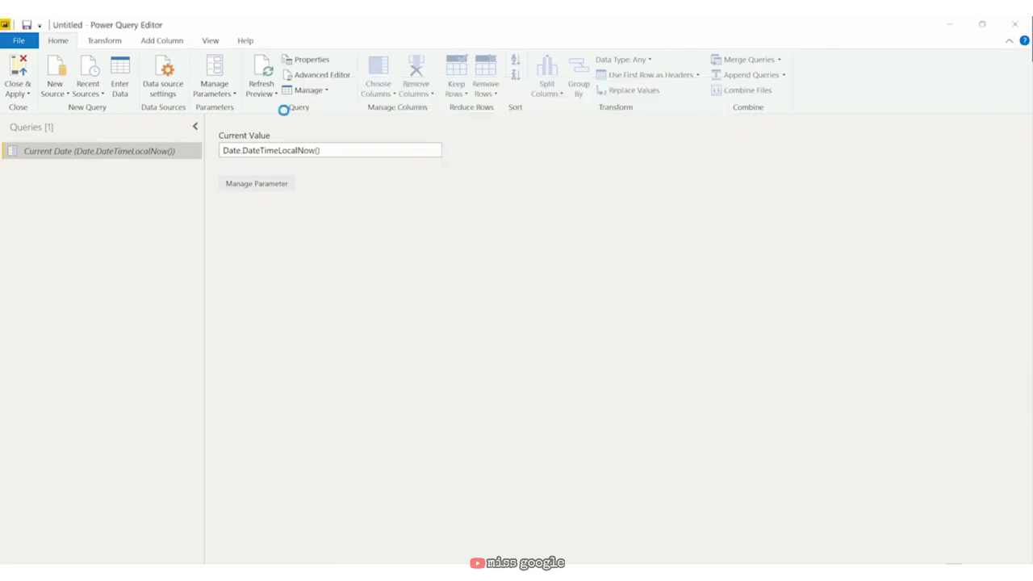
Step: In Manage Parameters, add another new parameter named End Date
{"action": "left_click", "coordinate": [214, 93]}
{"action": "left_click", "coordinate": [242, 106]}
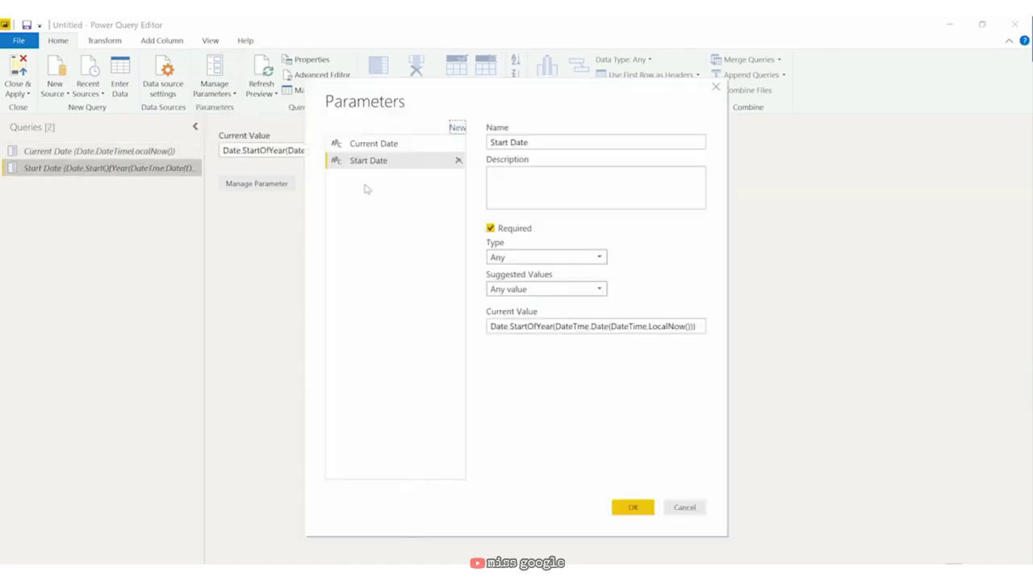
{"action": "left_click", "coordinate": [457, 128]}
{"action": "key", "text": "ctrl+a"}
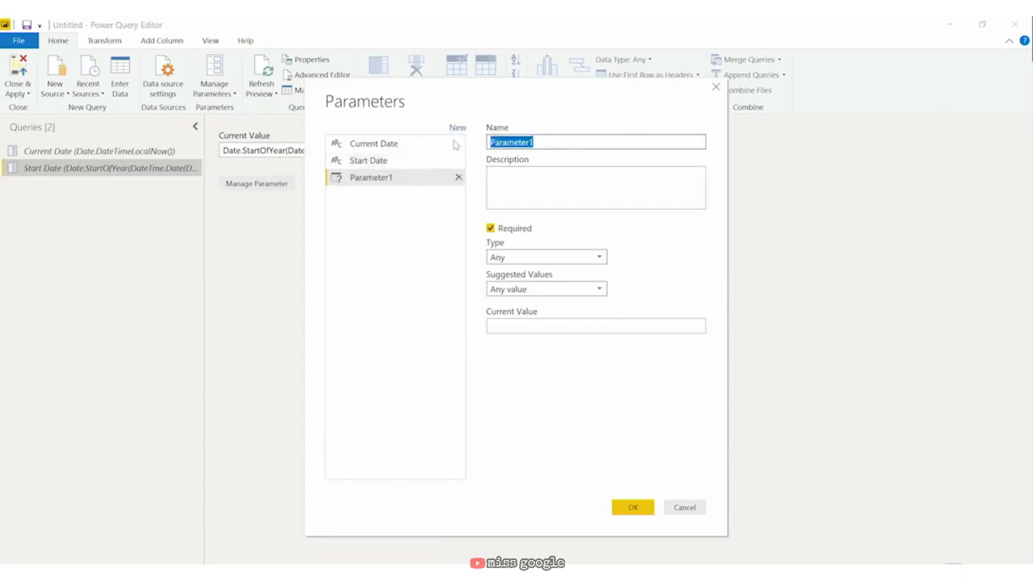
{"action": "type", "text": "End Date"}
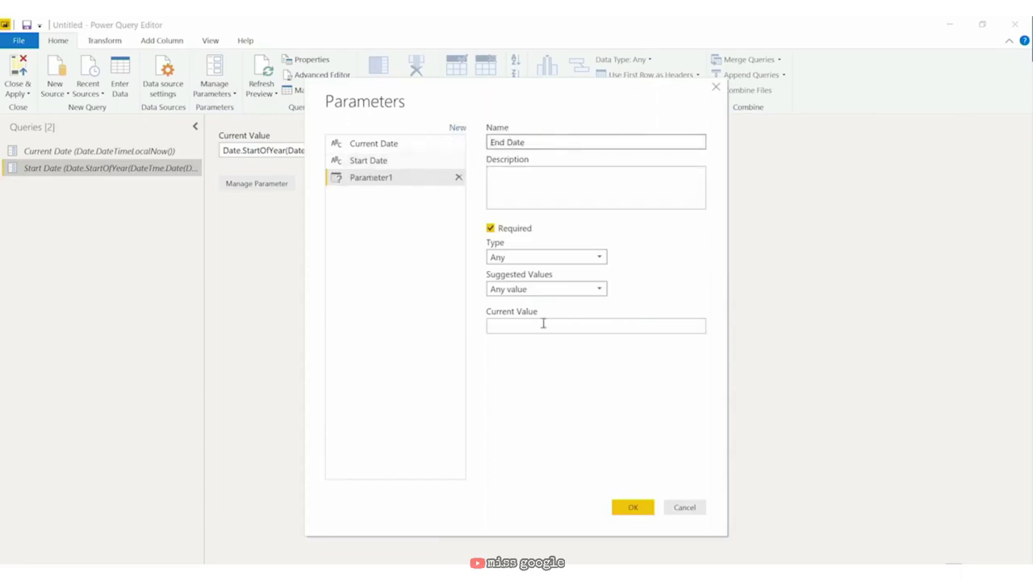
Step: Give End Date Start Date's value expression with StartOfYear changed to EndOfYear, and confirm
{"action": "left_click", "coordinate": [540, 327]}
{"action": "left_click", "coordinate": [422, 161]}
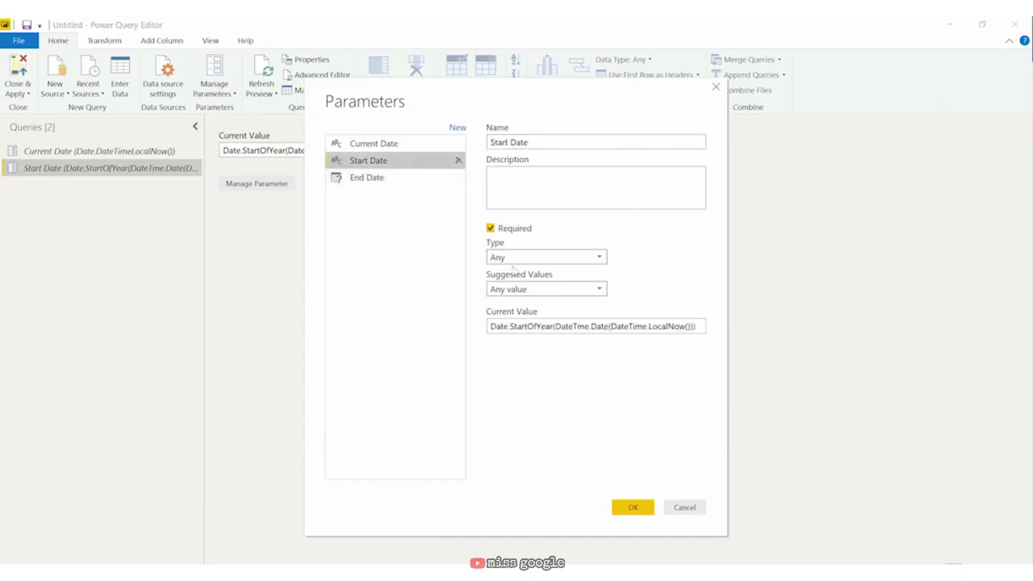
{"action": "left_click_drag", "start_coordinate": [696, 326], "coordinate": [506, 277]}
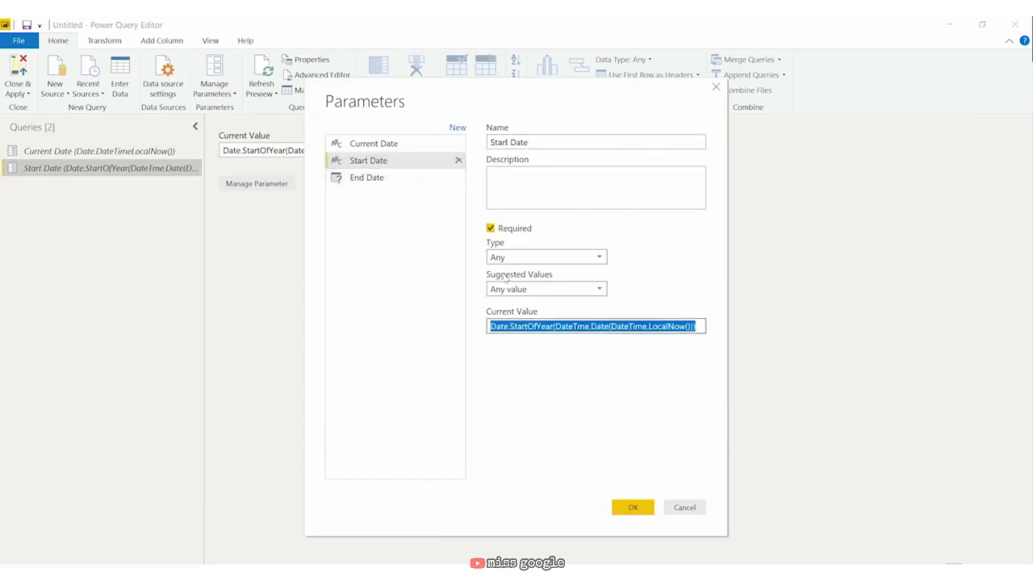
{"action": "left_click", "coordinate": [383, 179]}
{"action": "left_click", "coordinate": [586, 321]}
{"action": "type", "text": "Date.StartOfYear(DateTime.Date(DateTime.LocalNow()))"}
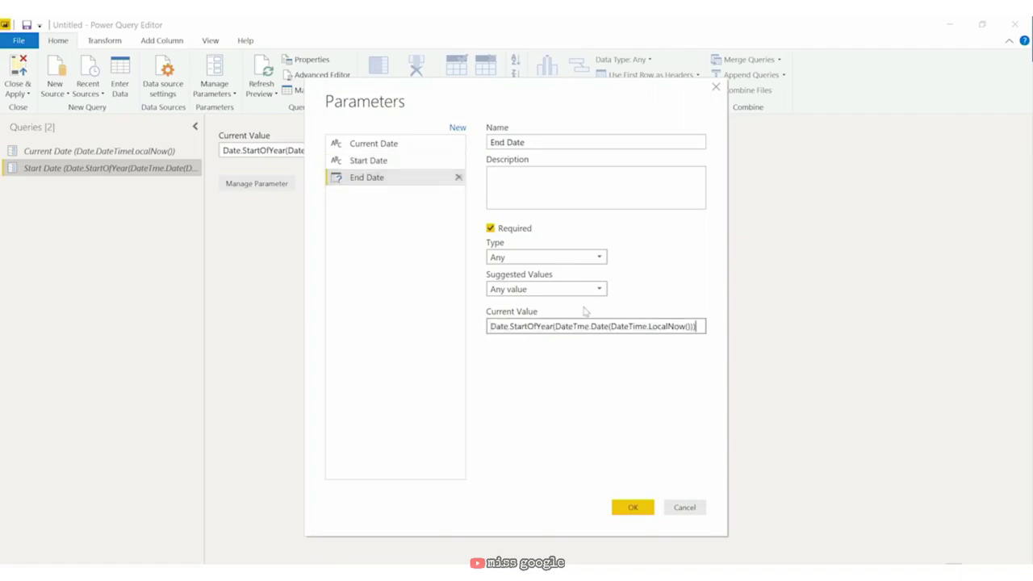
{"action": "left_click", "coordinate": [528, 326]}
{"action": "key", "text": "BackSpace"}
{"action": "key", "text": "BackSpace"}
{"action": "key", "text": "BackSpace"}
{"action": "key", "text": "BackSpace"}
{"action": "key", "text": "BackSpace"}
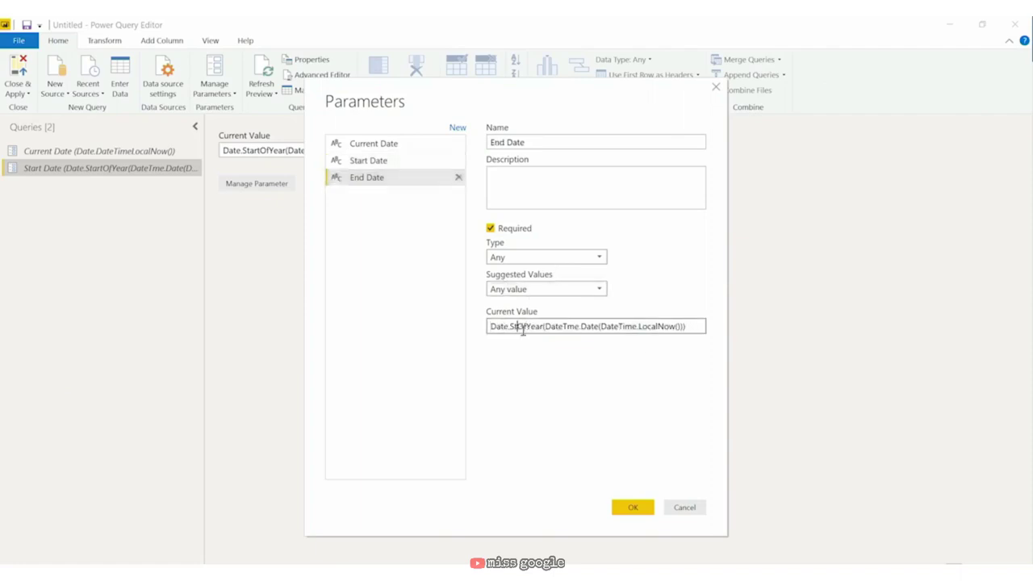
{"action": "type", "text": "End"}
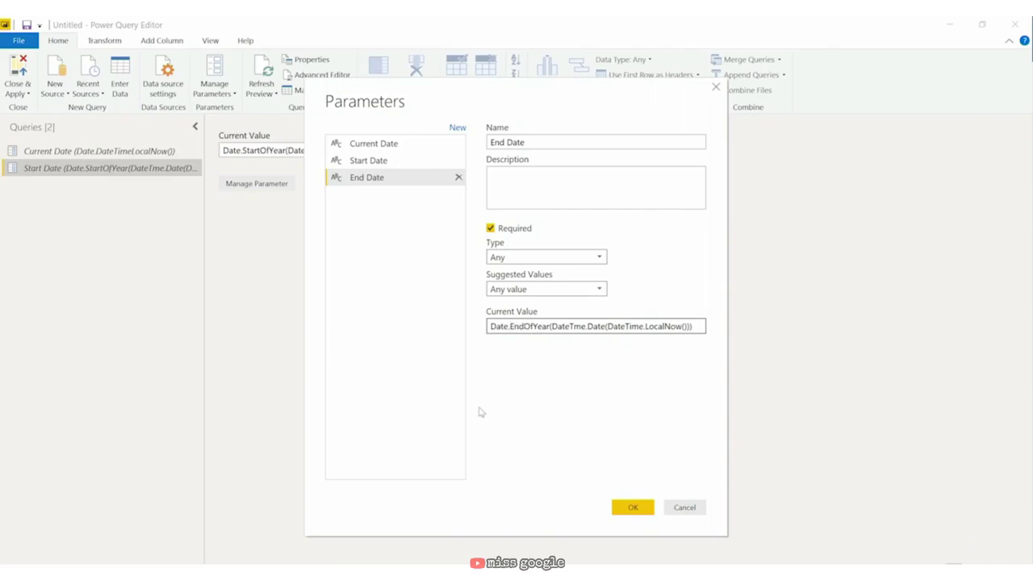
{"action": "left_click", "coordinate": [638, 513]}
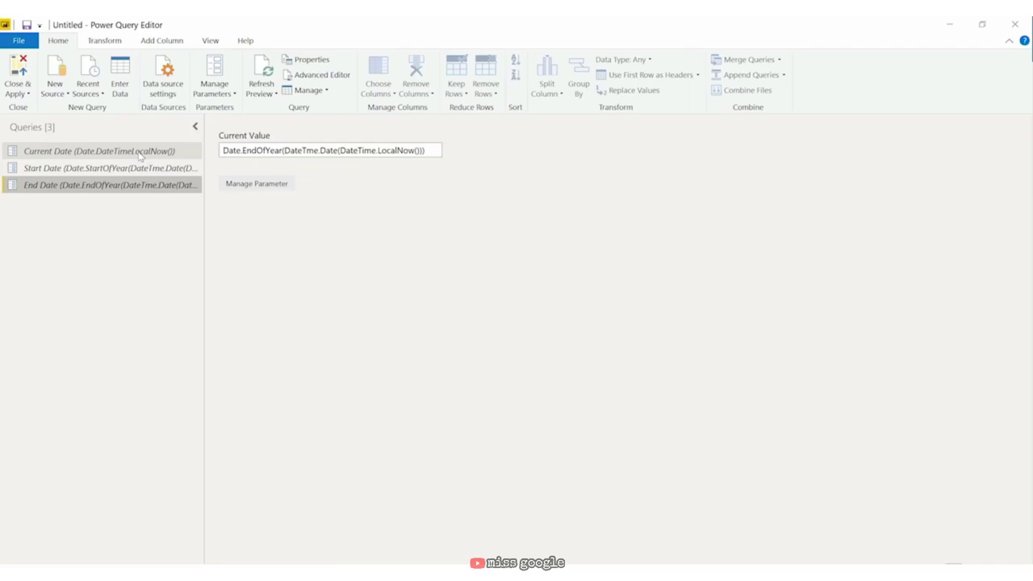
Step: Convert the Current Date parameter to a query, then select Start Date
{"action": "left_click", "coordinate": [140, 153]}
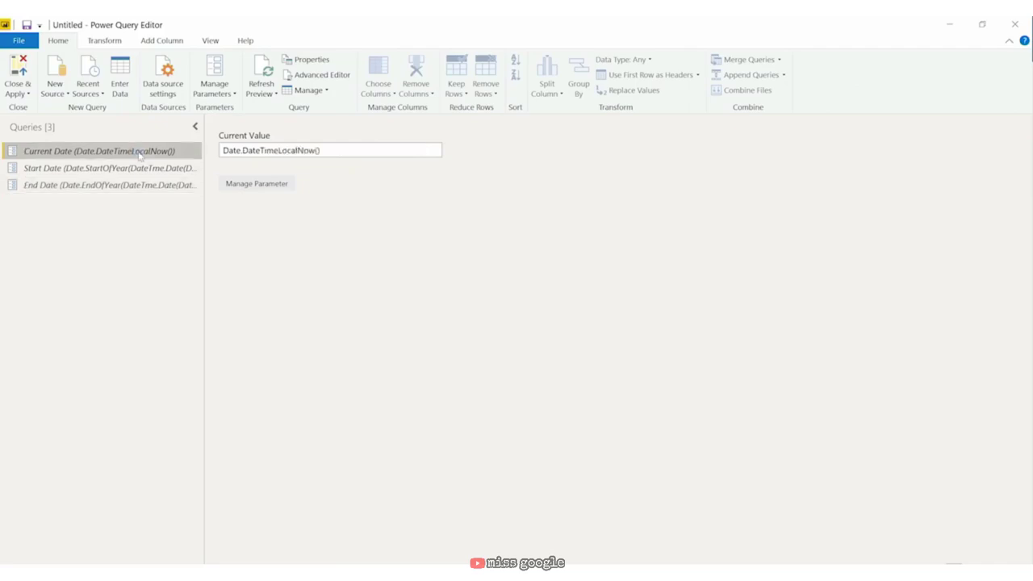
{"action": "right_click", "coordinate": [140, 154]}
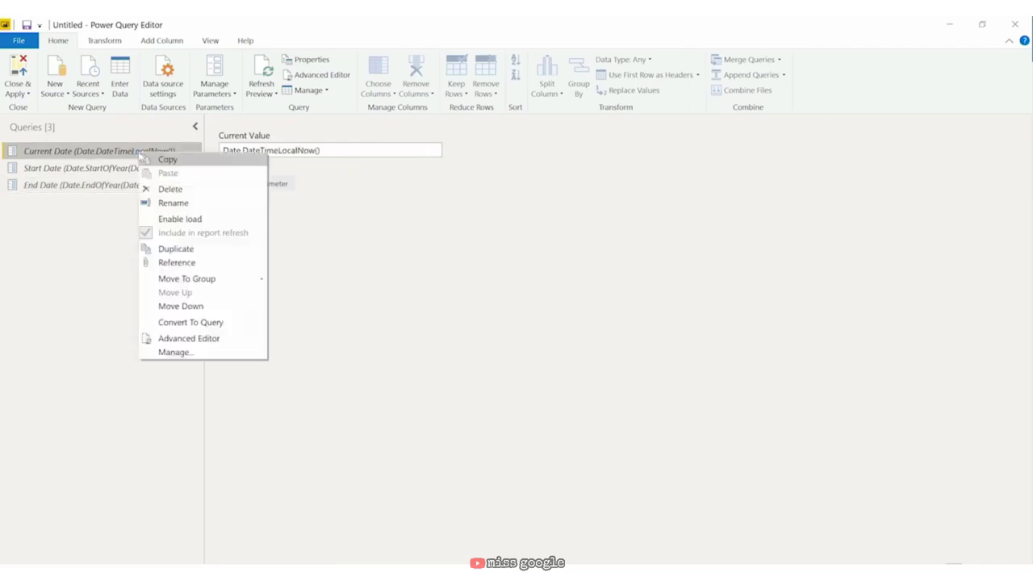
{"action": "left_click", "coordinate": [198, 324]}
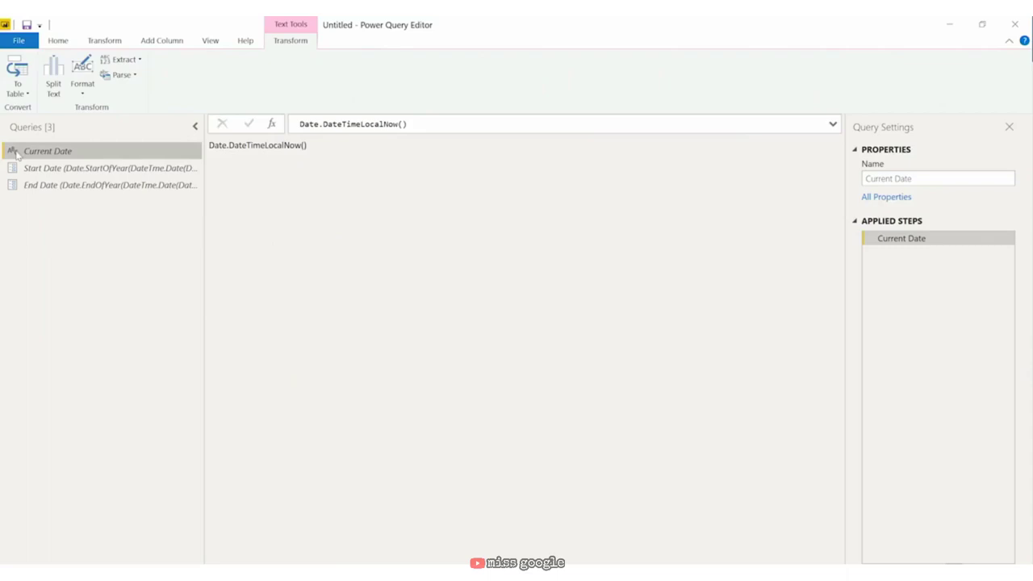
{"action": "left_click", "coordinate": [45, 168]}
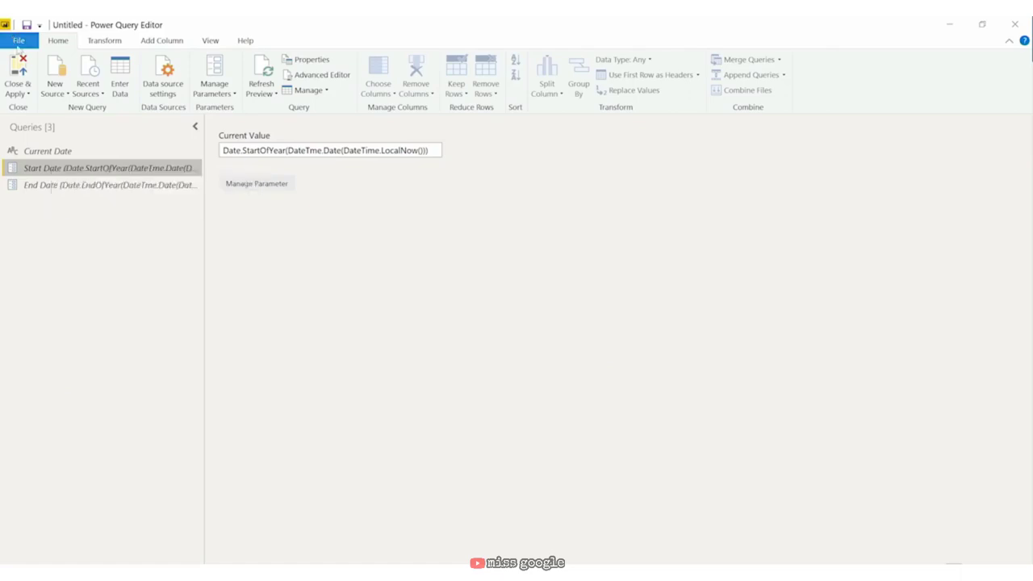
Step: Save the file as 'M Language Objects' using Save As
{"action": "left_click", "coordinate": [18, 42]}
{"action": "left_click", "coordinate": [49, 190]}
{"action": "type", "text": "M"}
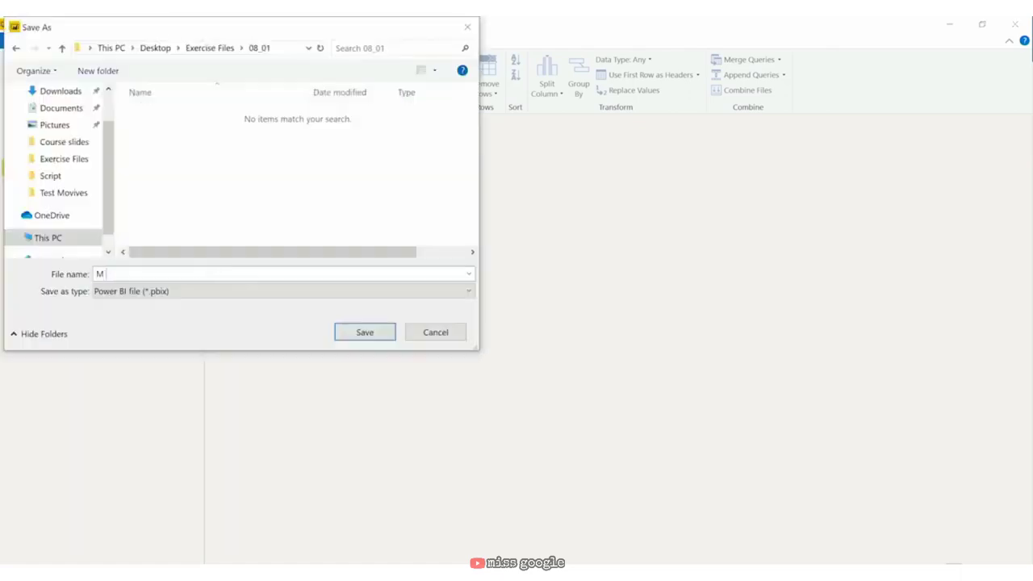
{"action": "type", "text": " Language Objects"}
{"action": "left_click", "coordinate": [364, 338]}
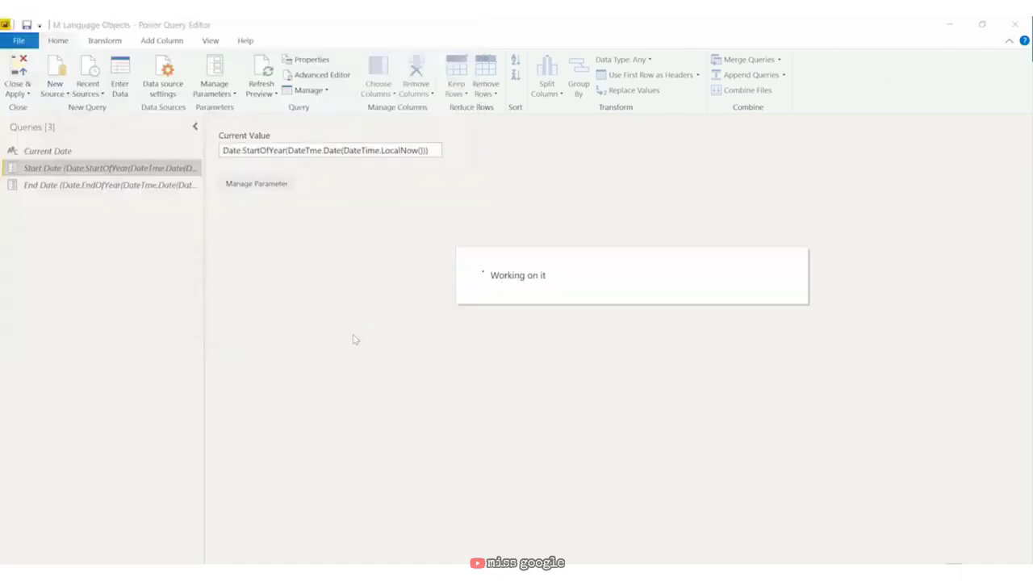
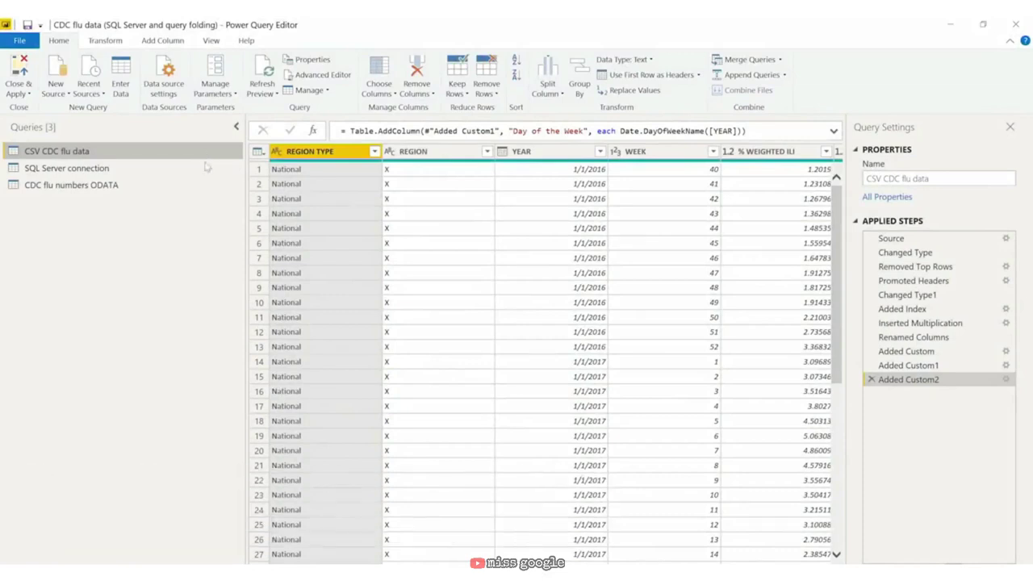
Step: Disable Enable load for the CDC flu numbers ODATA query and apply the query changes
{"action": "left_click", "coordinate": [188, 190]}
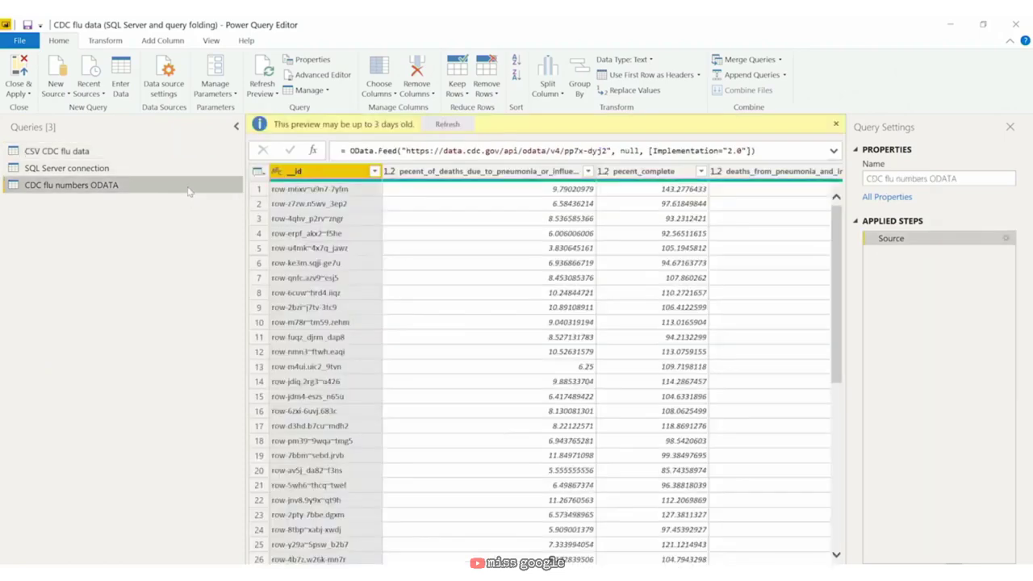
{"action": "right_click", "coordinate": [188, 191]}
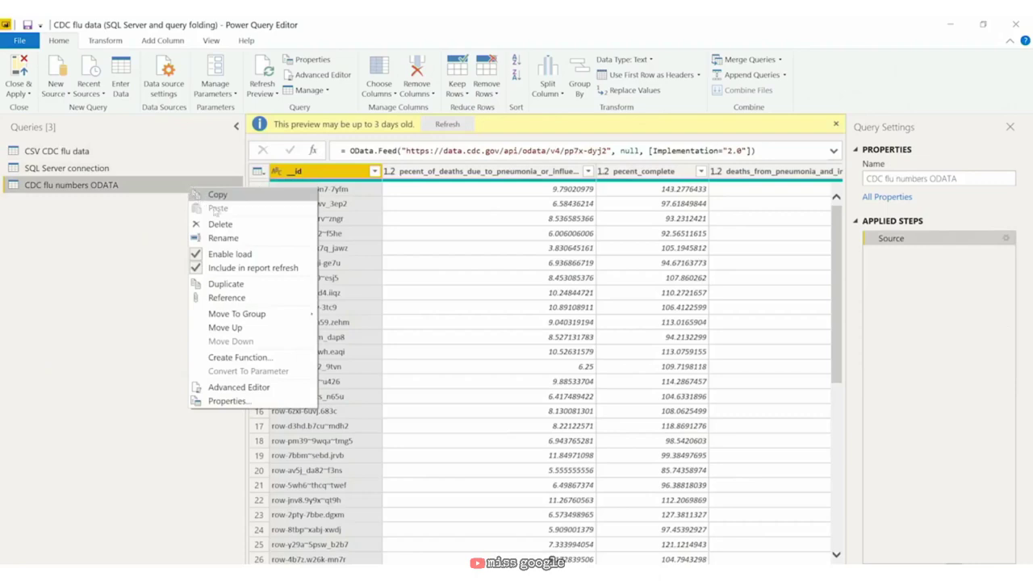
{"action": "left_click", "coordinate": [230, 255]}
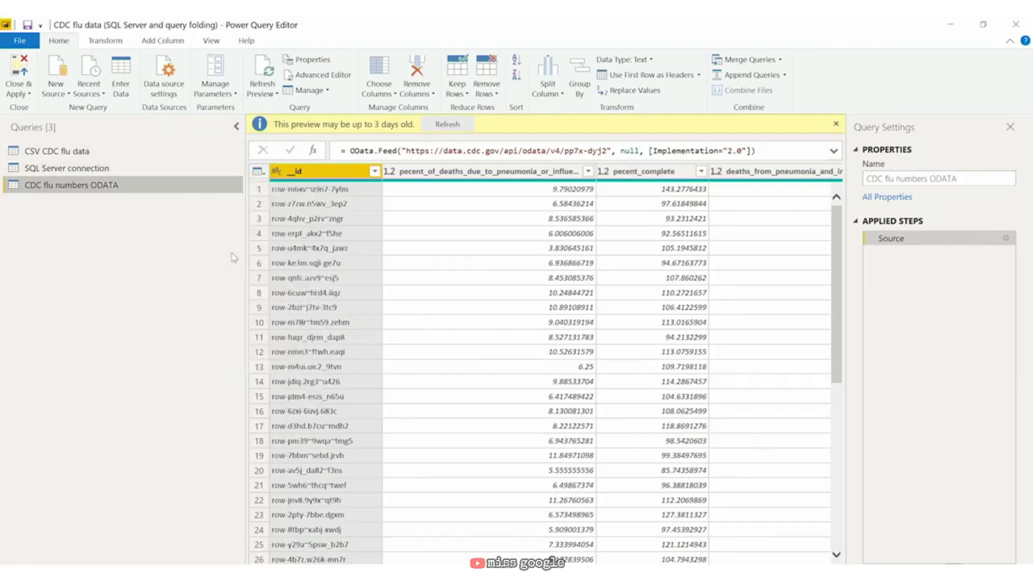
{"action": "right_click", "coordinate": [189, 188]}
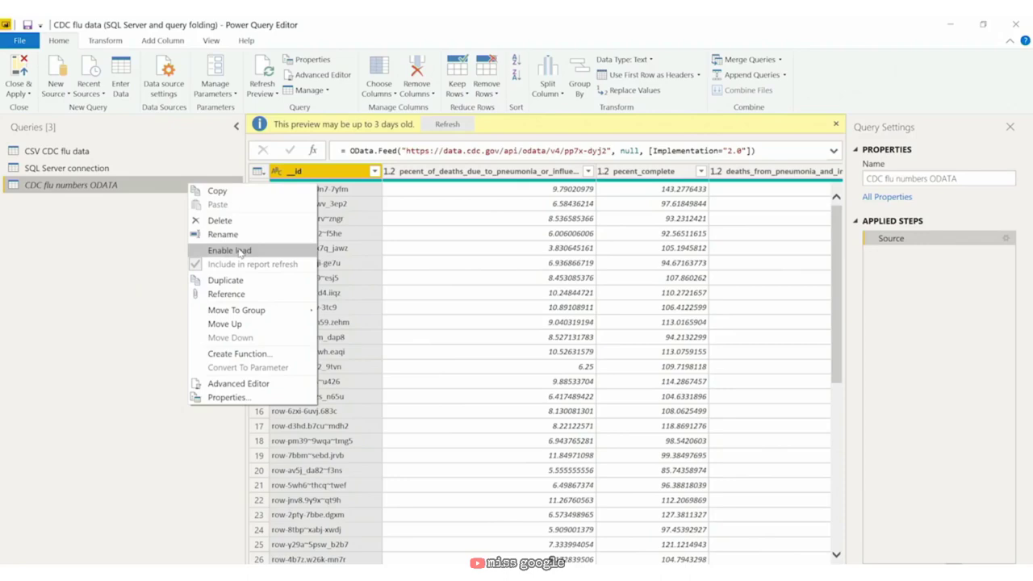
{"action": "left_click", "coordinate": [174, 188]}
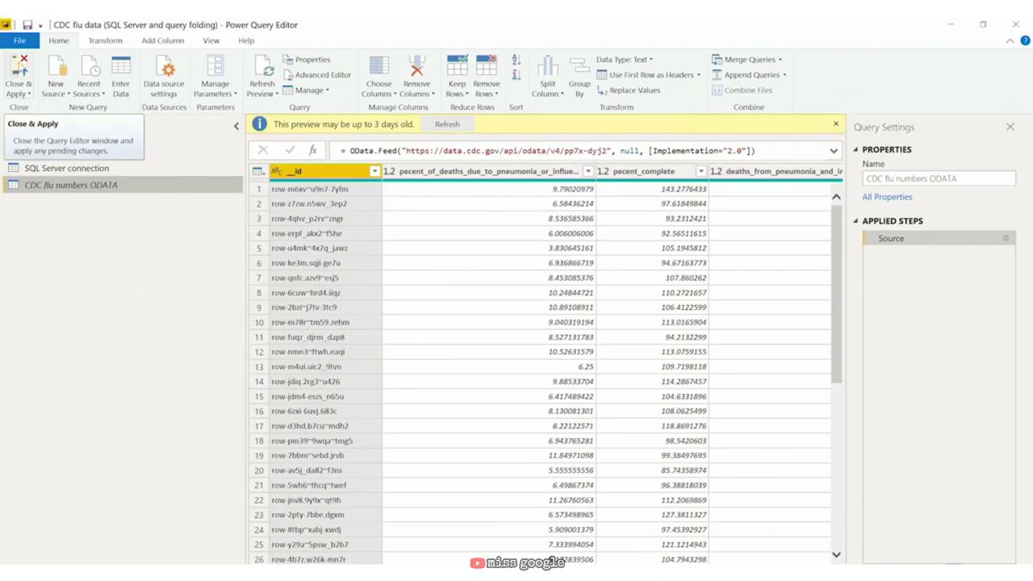
{"action": "left_click", "coordinate": [18, 71]}
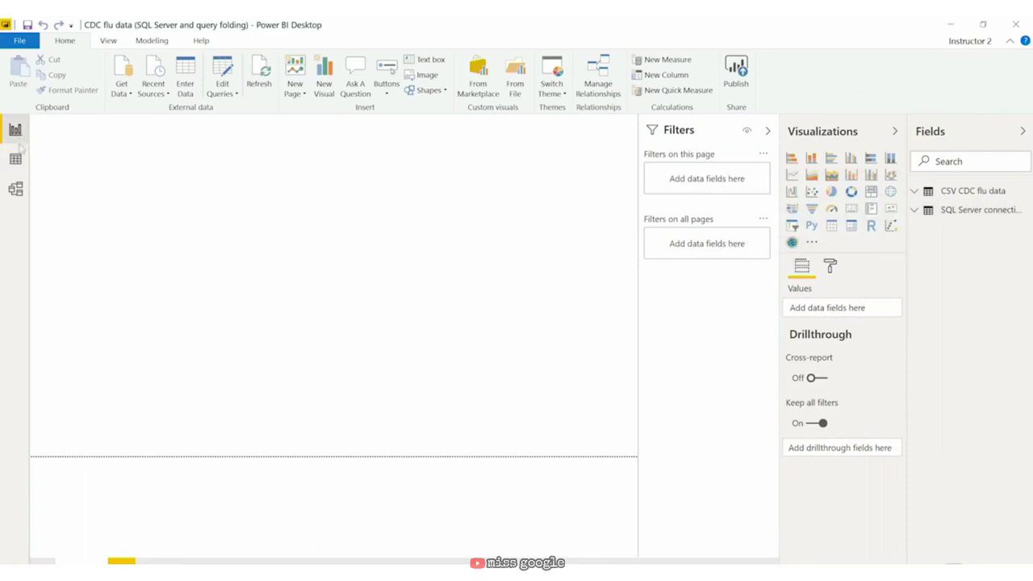
Step: Switch through Data view to Model view, showing the CSV CDC flu data and SQL Server connection tables
{"action": "left_click", "coordinate": [14, 165]}
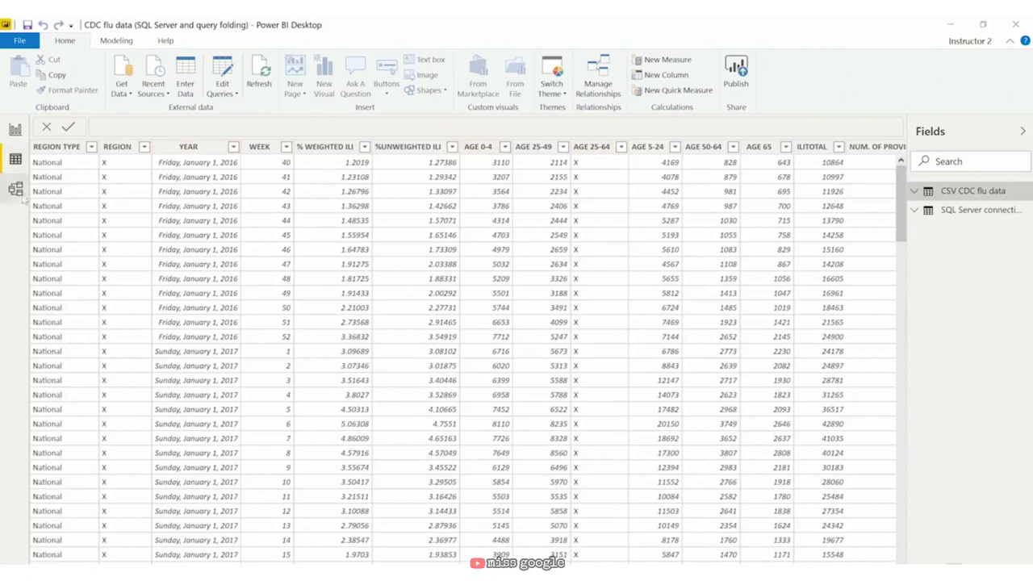
{"action": "left_click", "coordinate": [16, 188]}
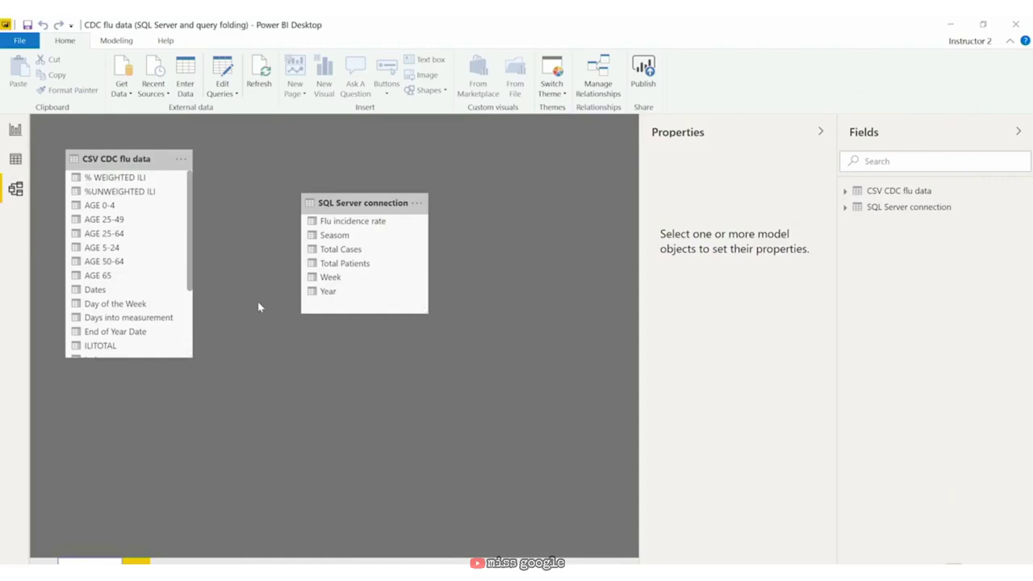
Step: Review the CSV CDC flu data table's advanced Storage mode options and leave it on Import
{"action": "left_click", "coordinate": [949, 196]}
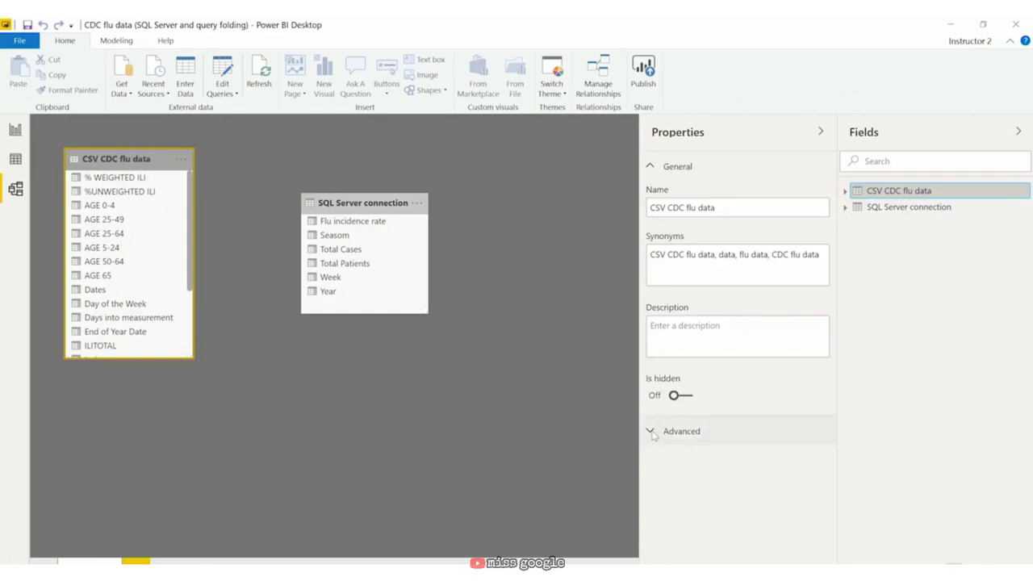
{"action": "left_click", "coordinate": [652, 434]}
{"action": "left_click", "coordinate": [707, 472]}
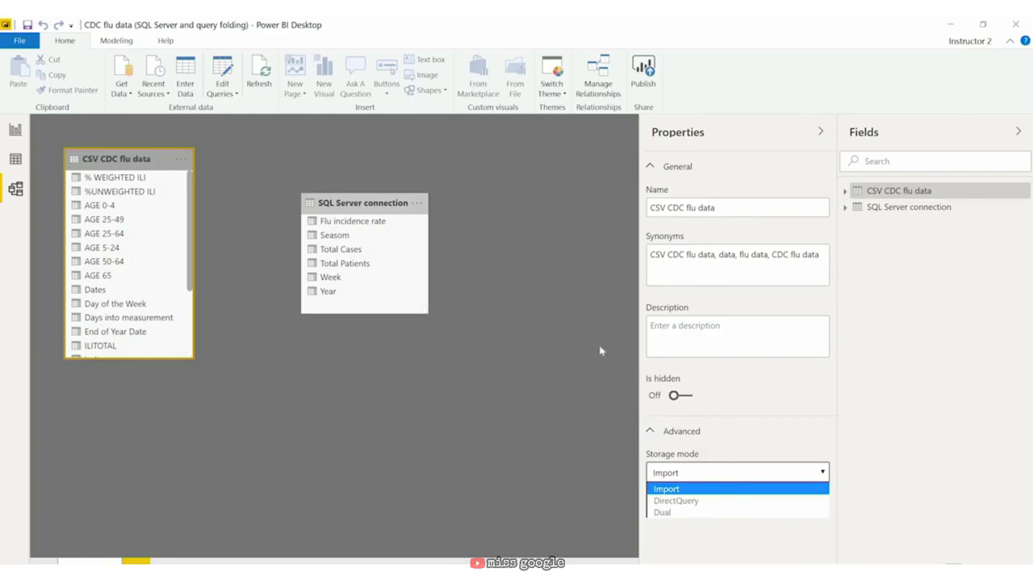
{"action": "left_click", "coordinate": [535, 298]}
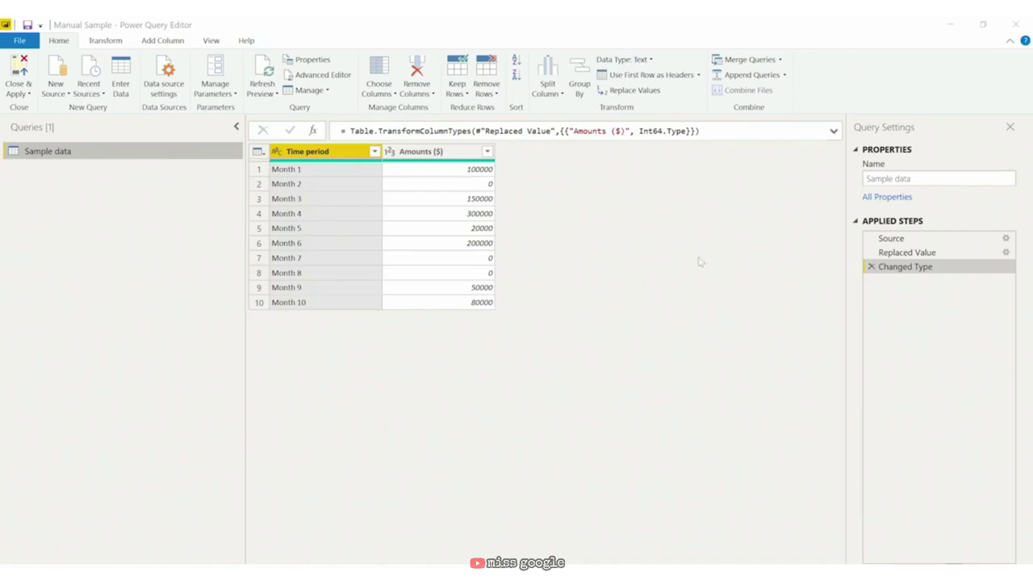
Step: Delete the Replaced Value step from Sample data and load it: 10 rows, 3 errors
{"action": "left_click", "coordinate": [896, 239]}
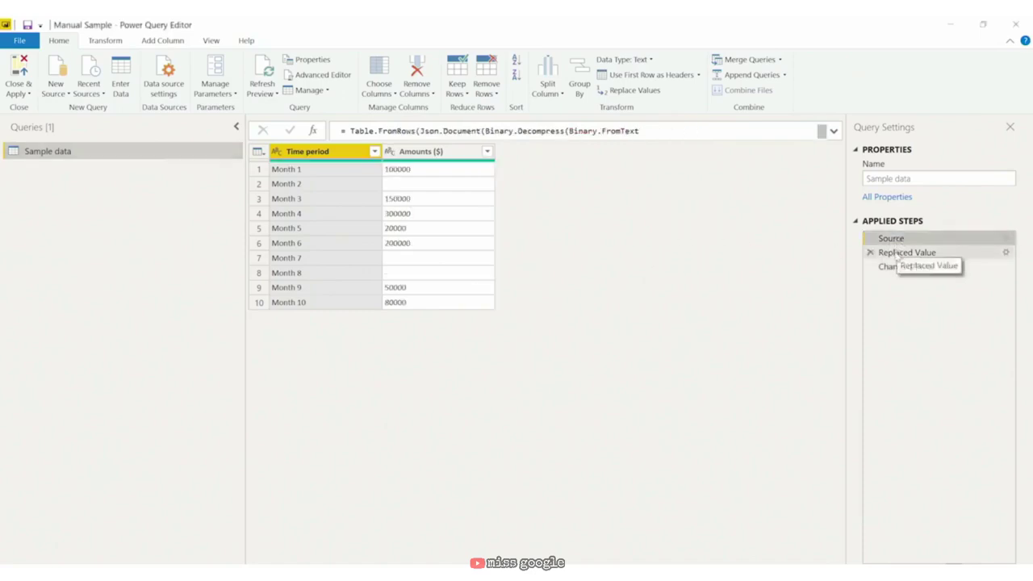
{"action": "left_click", "coordinate": [896, 253]}
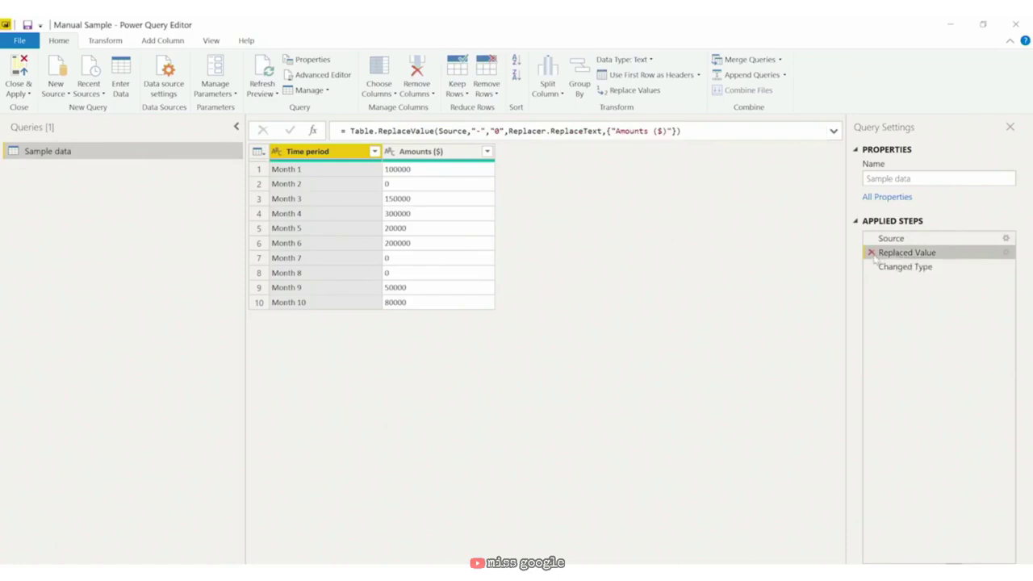
{"action": "left_click", "coordinate": [870, 253]}
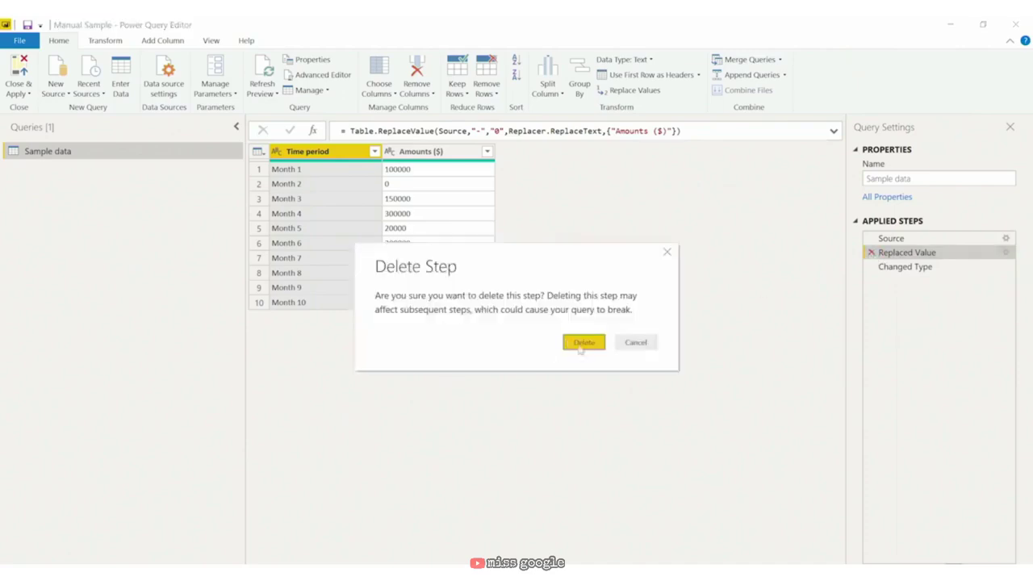
{"action": "left_click", "coordinate": [585, 343]}
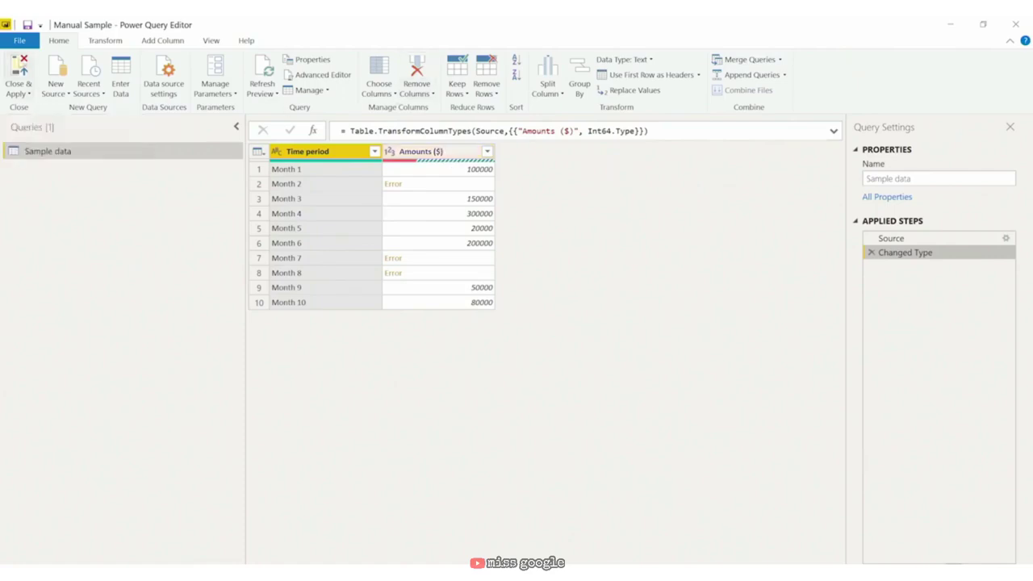
{"action": "left_click", "coordinate": [18, 77]}
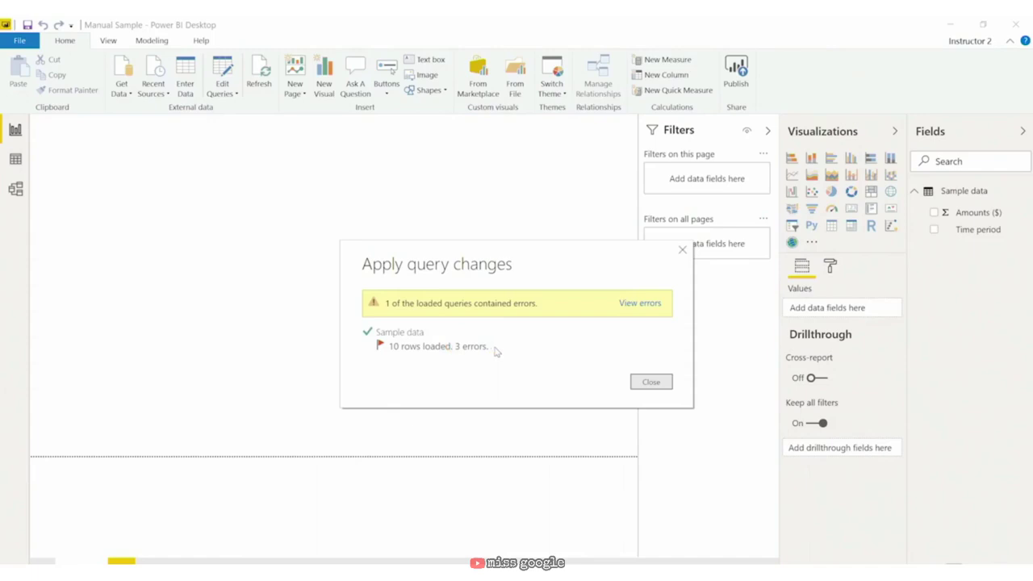
Step: Open the Errors in Sample data query from the load errors dialog
{"action": "left_click", "coordinate": [643, 303]}
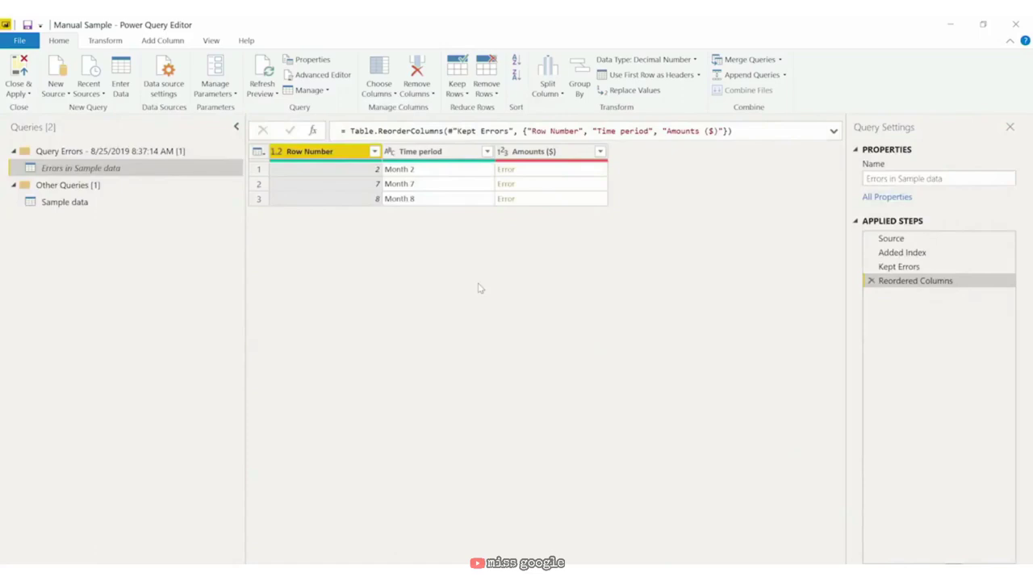
{"action": "left_click", "coordinate": [172, 153]}
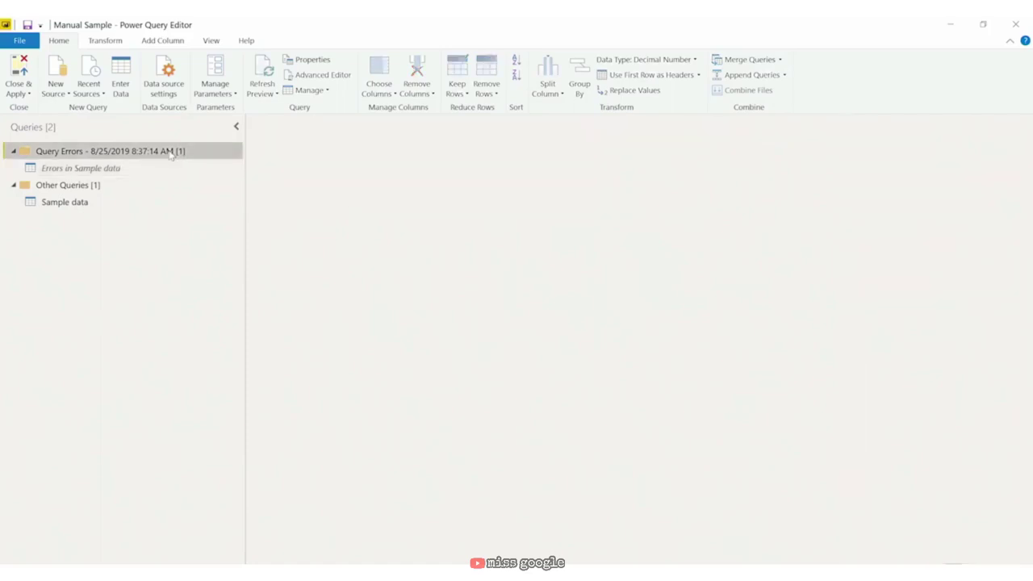
{"action": "left_click", "coordinate": [163, 168]}
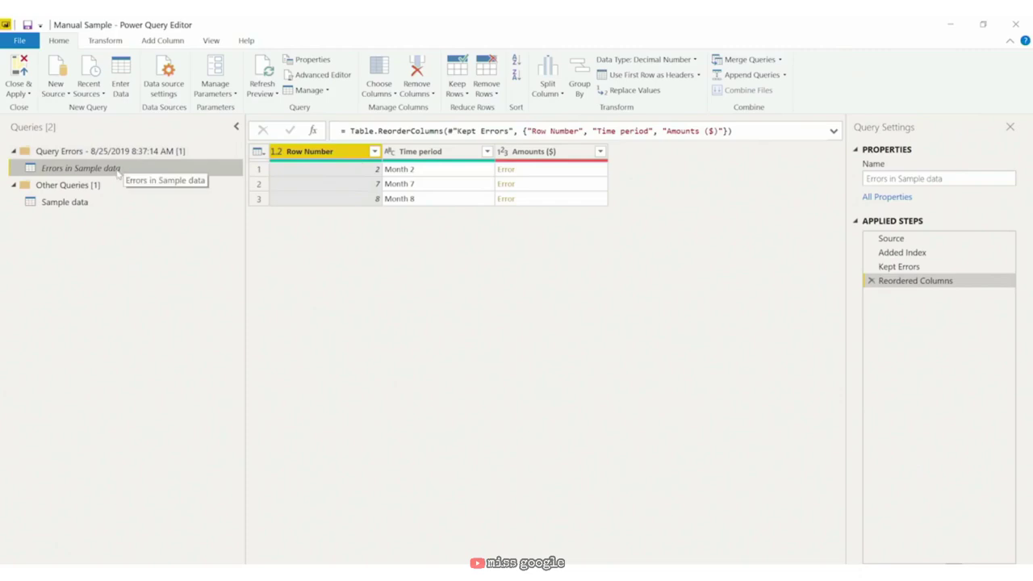
Step: Inspect the first Amounts ($) error's details, then remove the drill-down step
{"action": "left_click", "coordinate": [440, 154]}
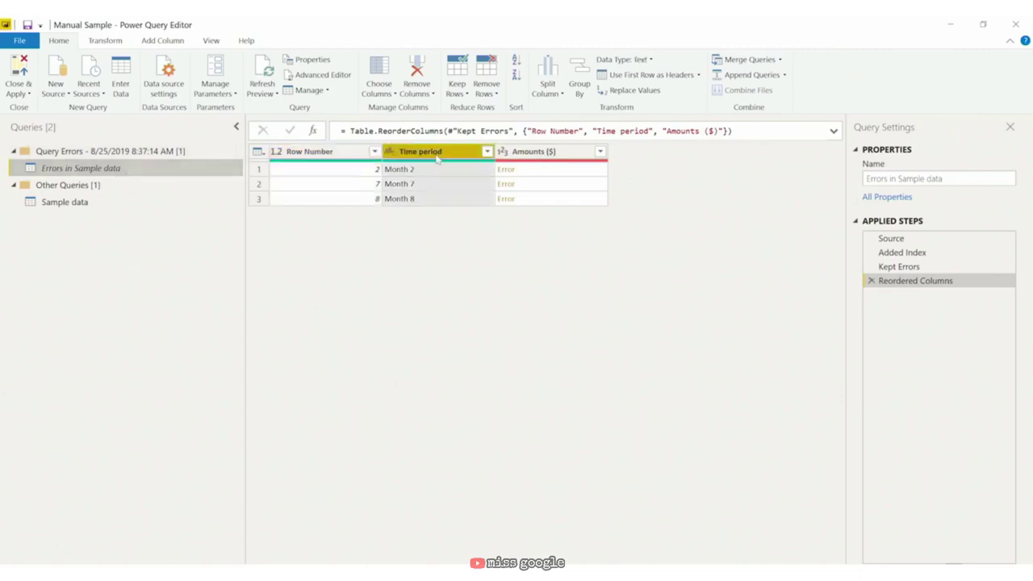
{"action": "left_click", "coordinate": [535, 156]}
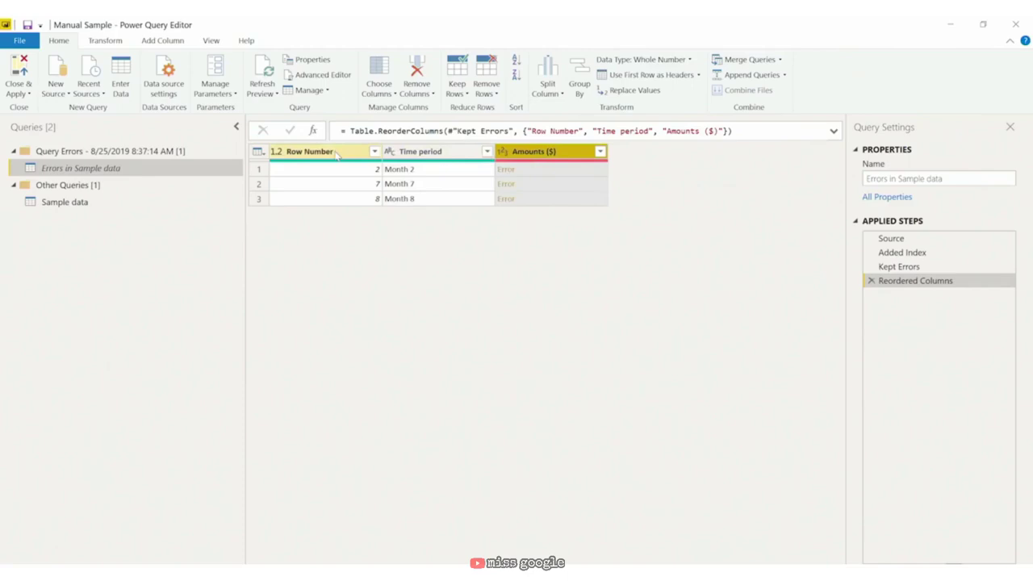
{"action": "left_click", "coordinate": [509, 171]}
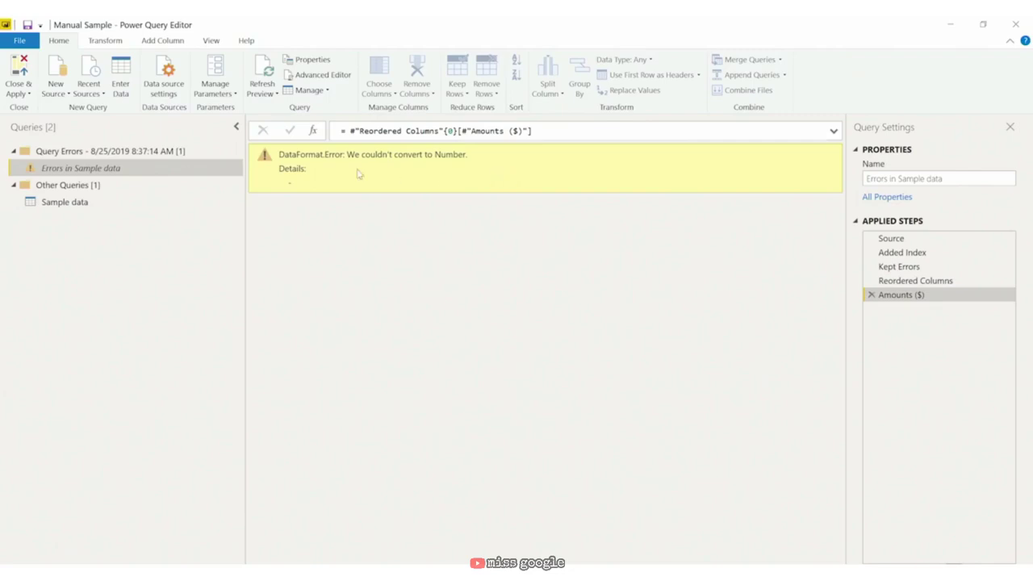
{"action": "double_click", "coordinate": [288, 182]}
{"action": "left_click", "coordinate": [870, 296]}
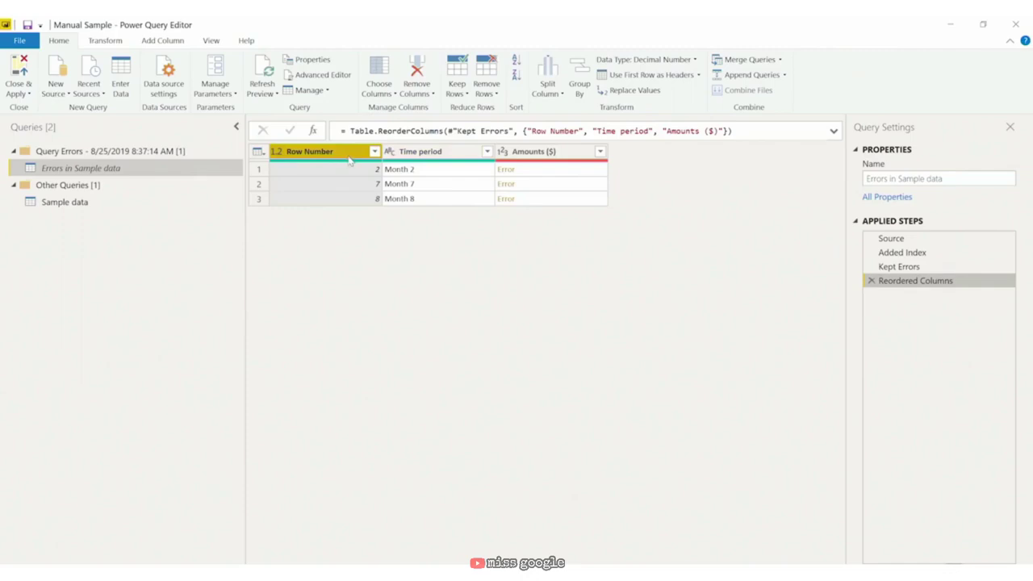
Step: Replace errors in the Sample data Amounts ($) column with 0
{"action": "left_click", "coordinate": [160, 206]}
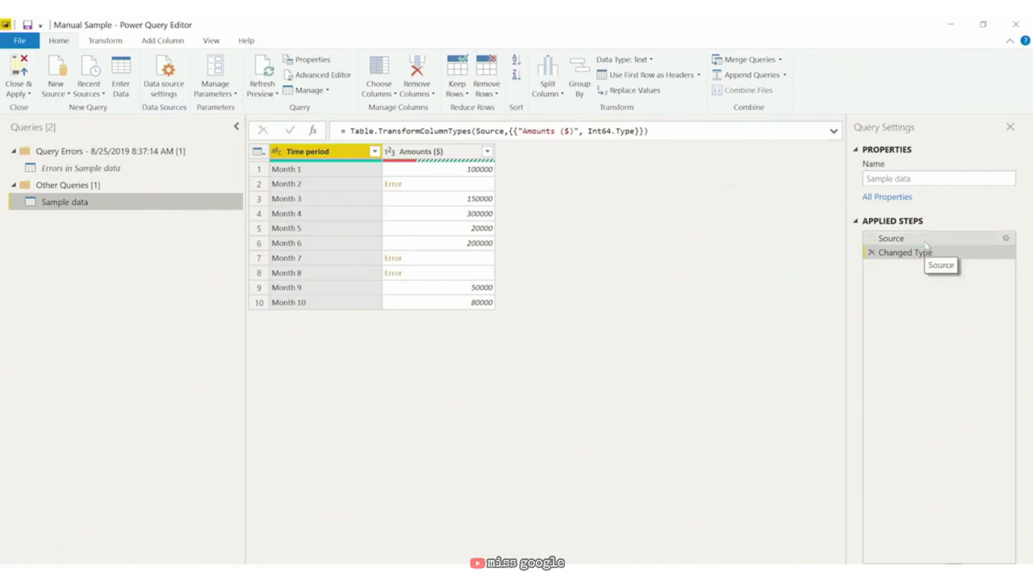
{"action": "left_click", "coordinate": [927, 241]}
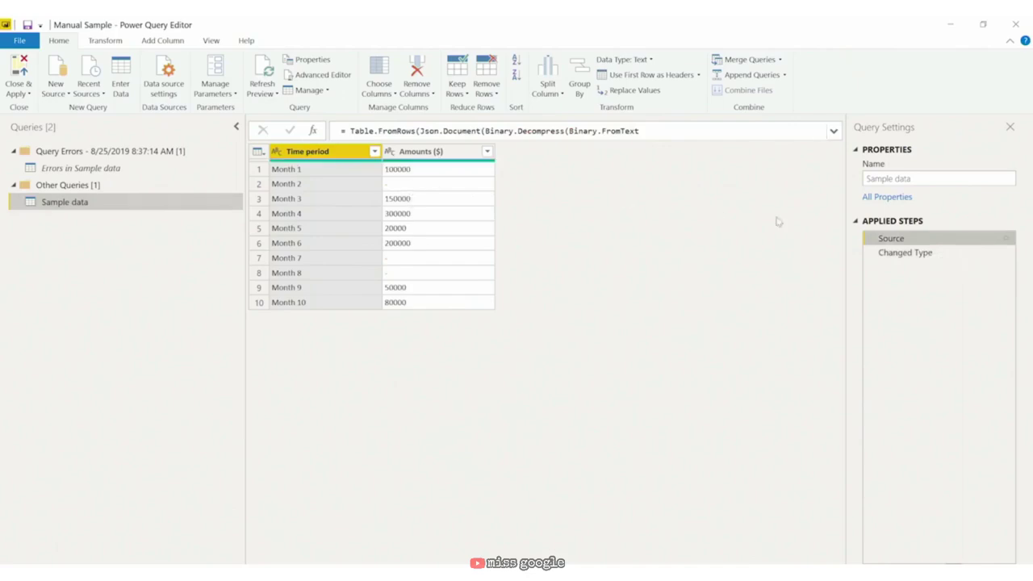
{"action": "left_click", "coordinate": [884, 251]}
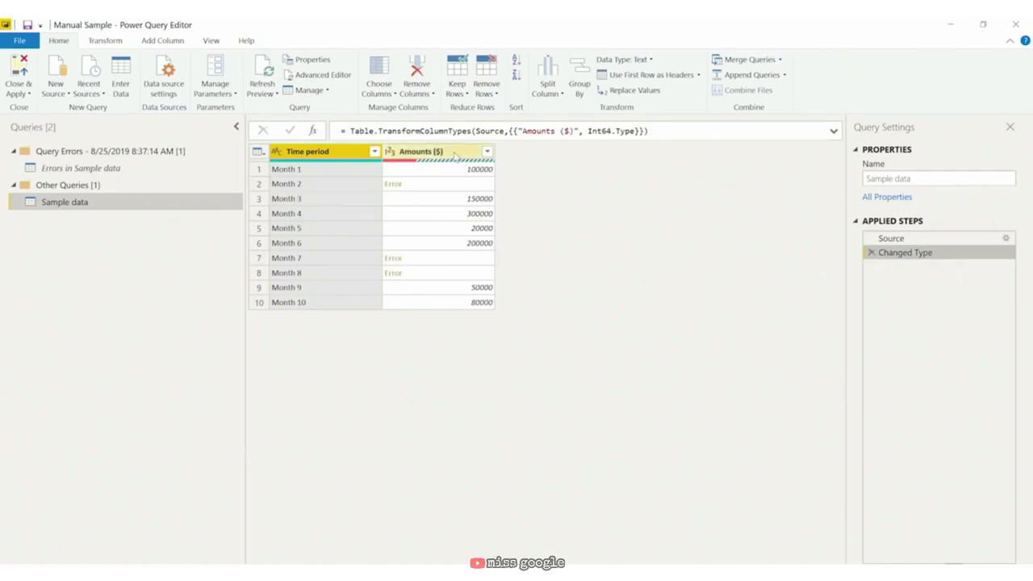
{"action": "right_click", "coordinate": [454, 155]}
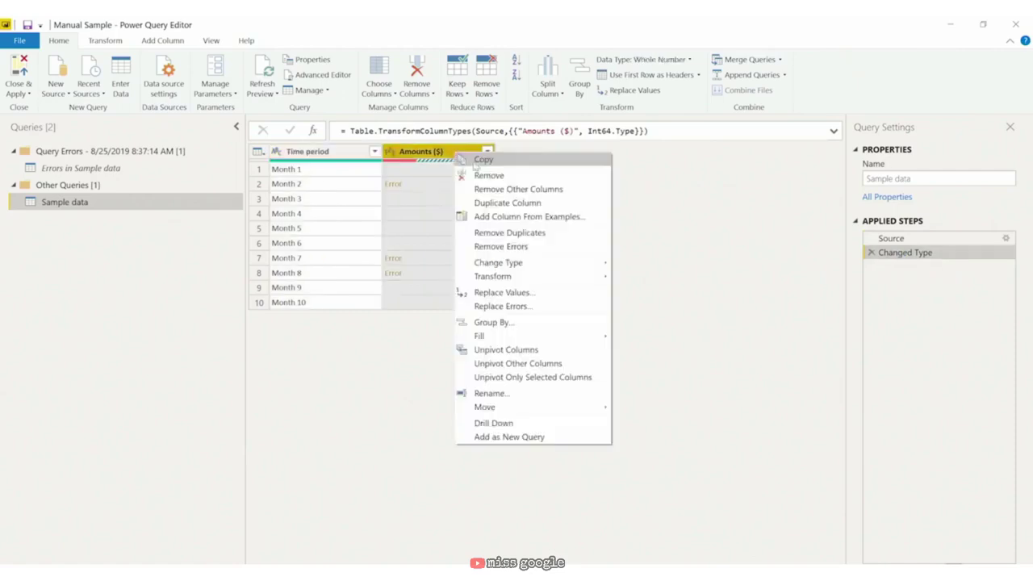
{"action": "left_click", "coordinate": [521, 307]}
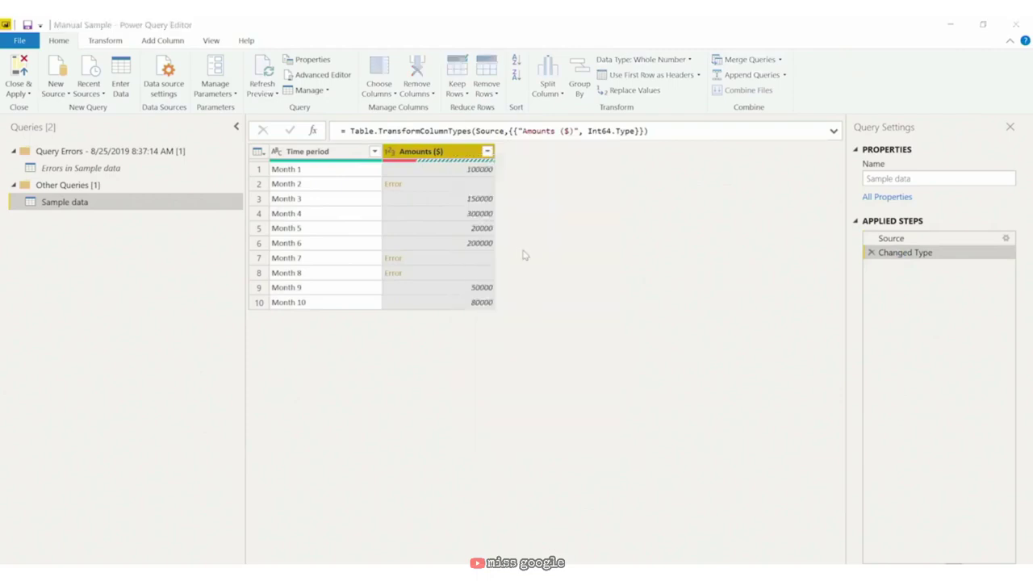
{"action": "type", "text": "0"}
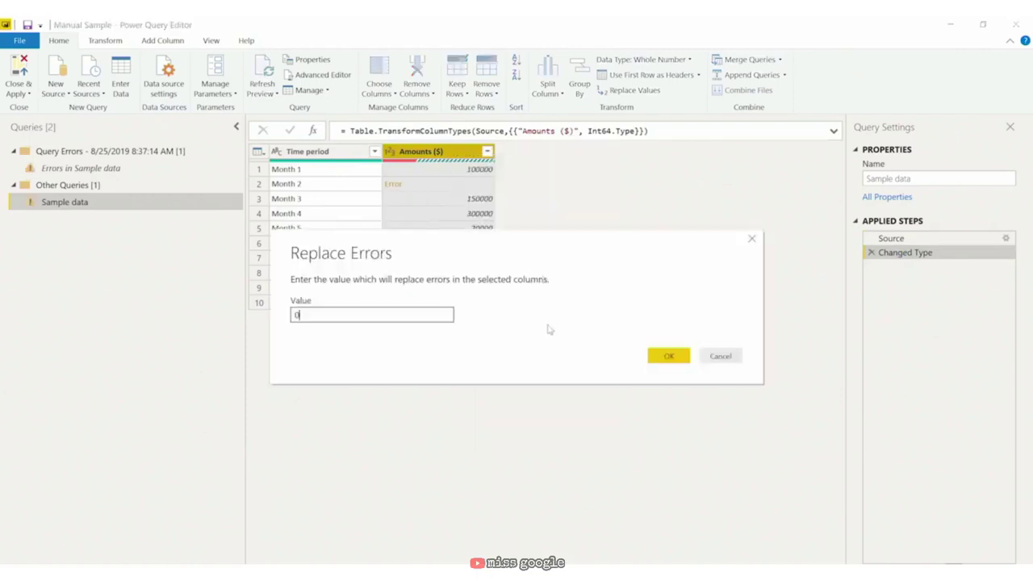
{"action": "left_click", "coordinate": [669, 356]}
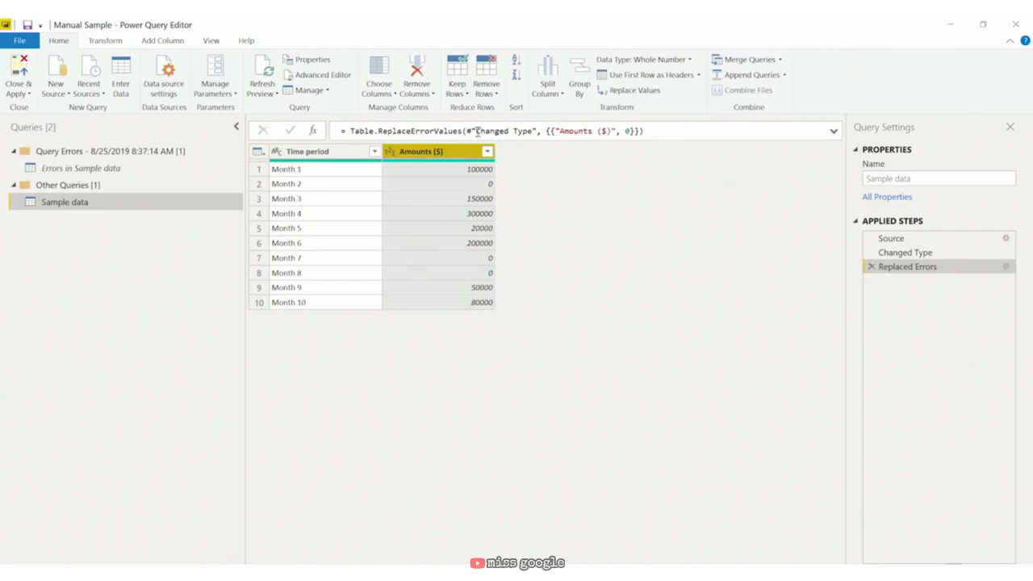
{"action": "left_click", "coordinate": [163, 157]}
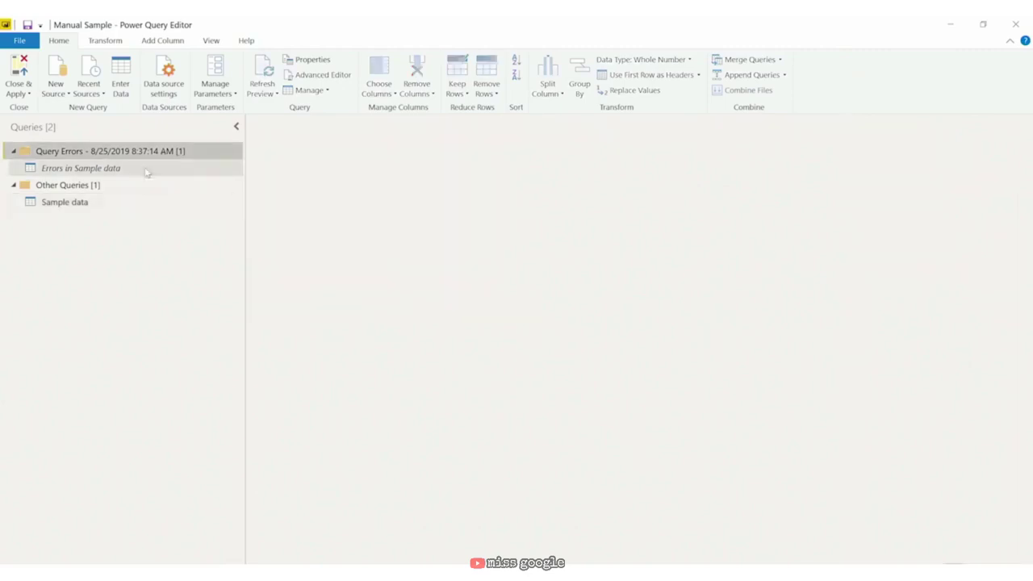
Step: Delete the Query Errors group along with its Errors in Sample data query
{"action": "left_click", "coordinate": [145, 171]}
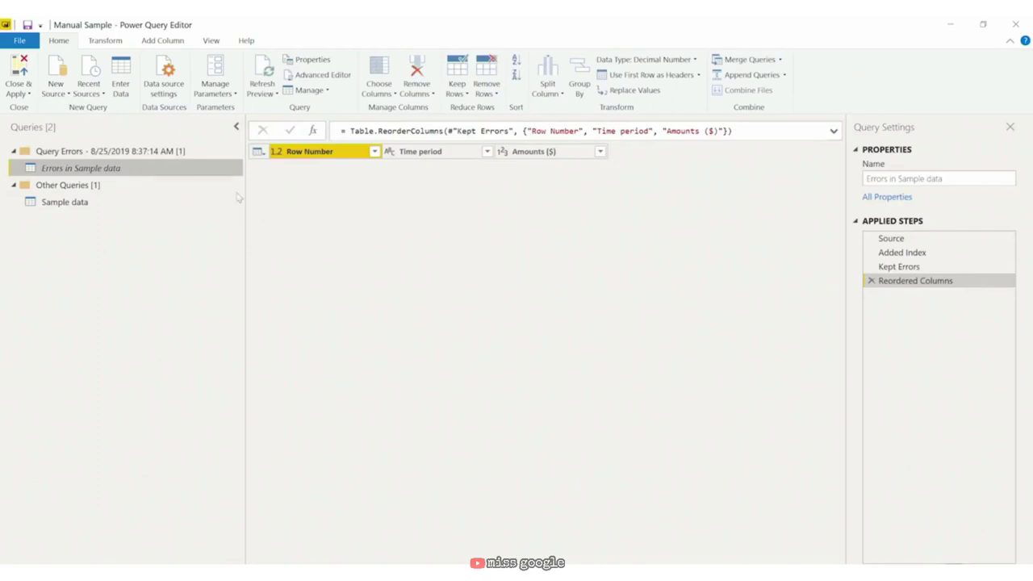
{"action": "left_click", "coordinate": [146, 151]}
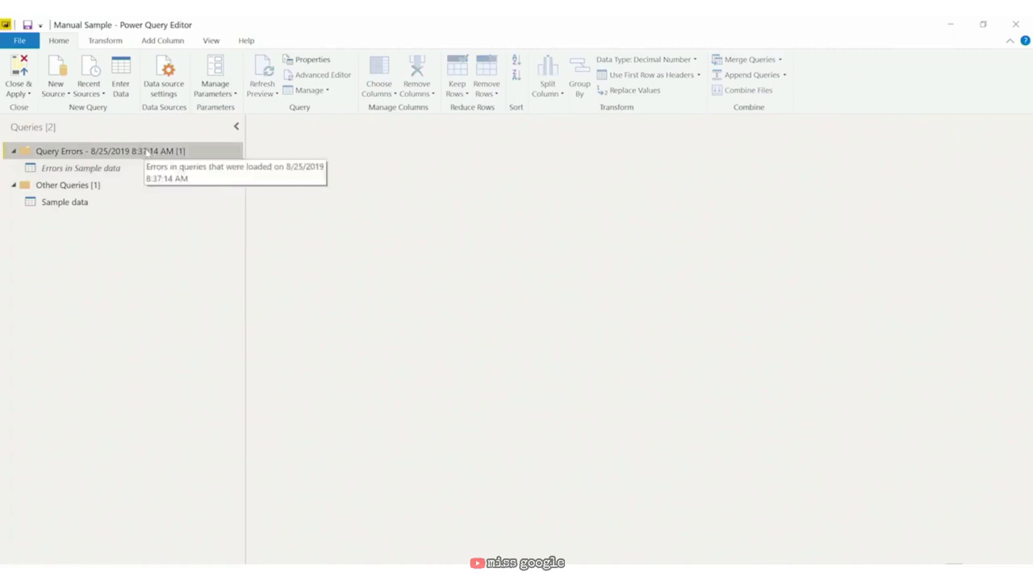
{"action": "right_click", "coordinate": [147, 151]}
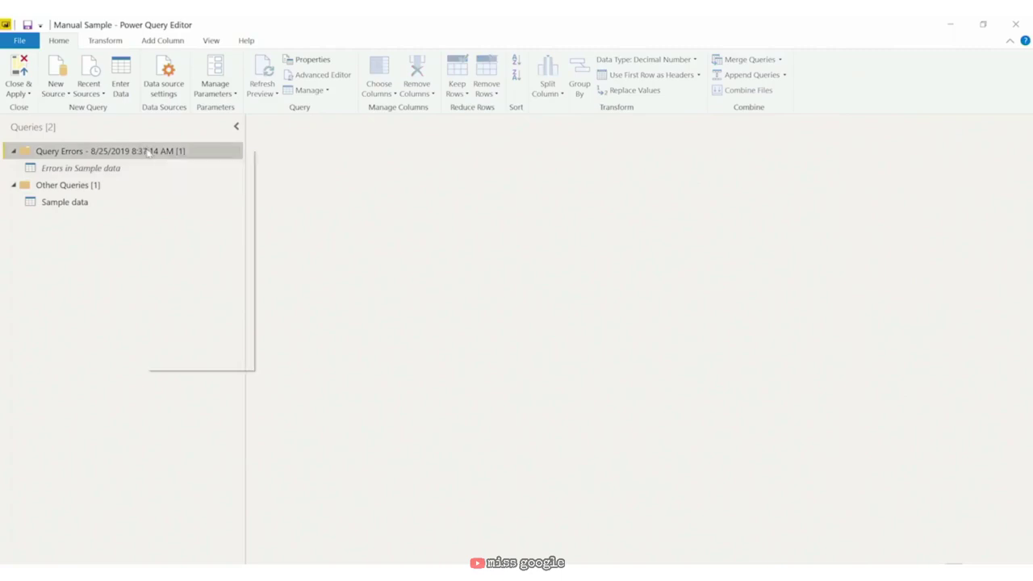
{"action": "left_click", "coordinate": [202, 249]}
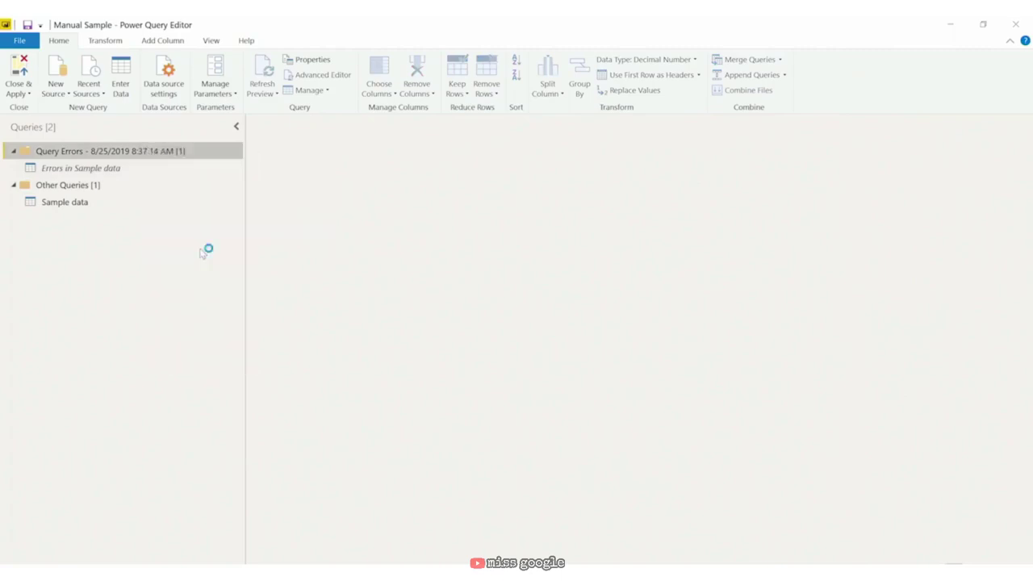
{"action": "left_click", "coordinate": [595, 349]}
Step: Apply the query edits, then refresh the report's data
{"action": "left_click", "coordinate": [32, 71]}
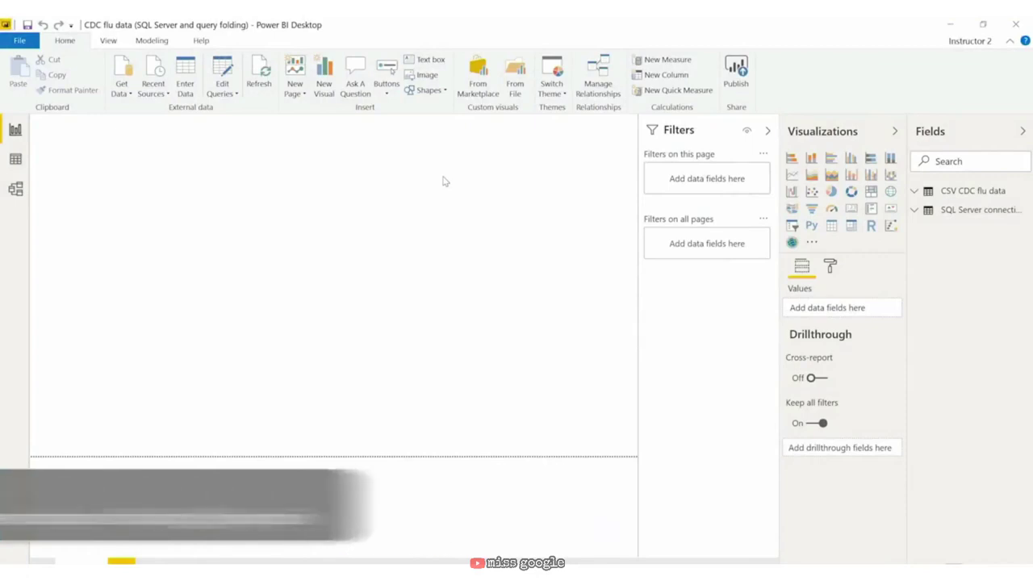
{"action": "left_click", "coordinate": [259, 74]}
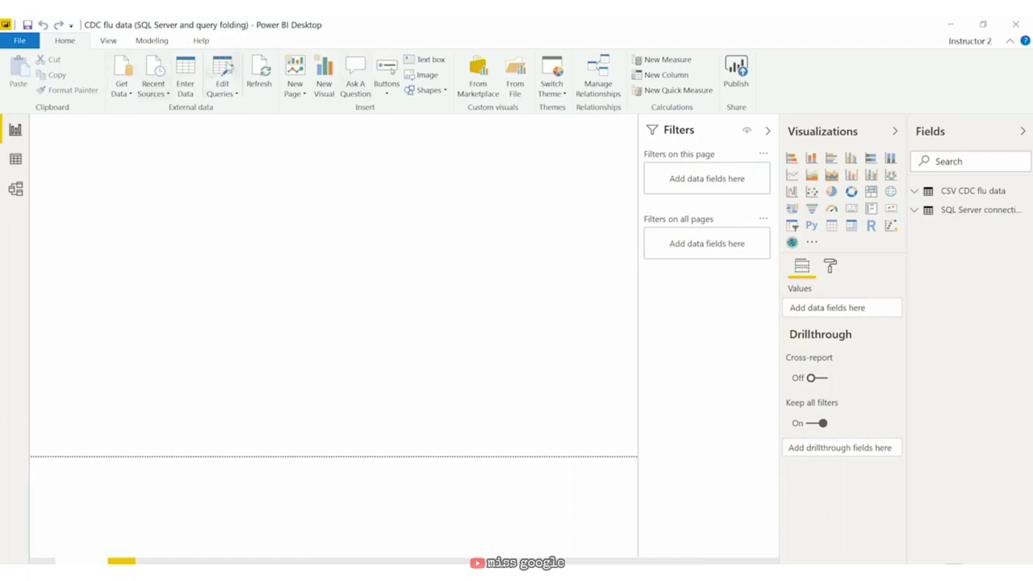
Step: Disable loading of the CSV CDC flu data query, accepting the data loss warning
{"action": "left_click", "coordinate": [223, 73]}
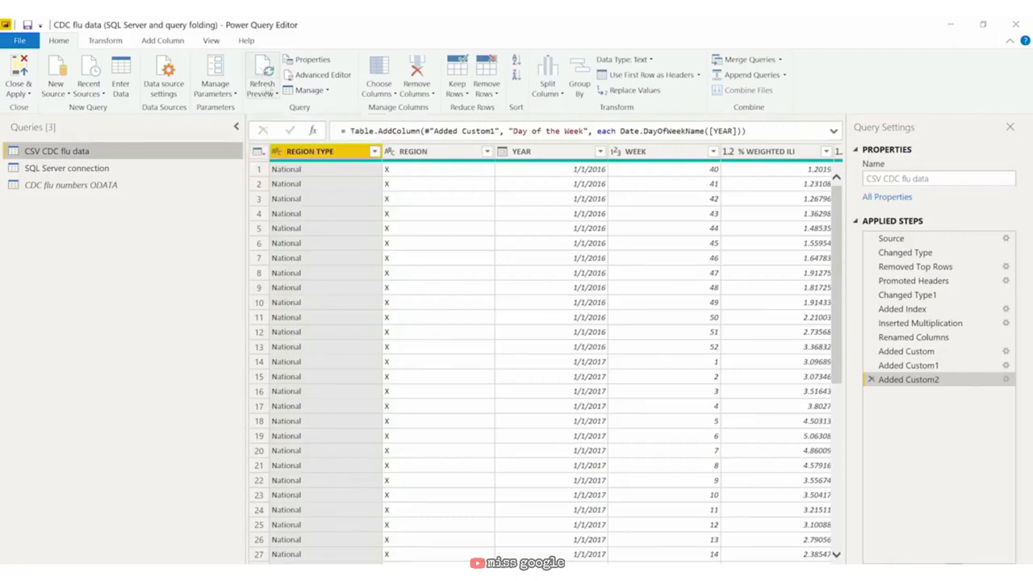
{"action": "left_click", "coordinate": [273, 94]}
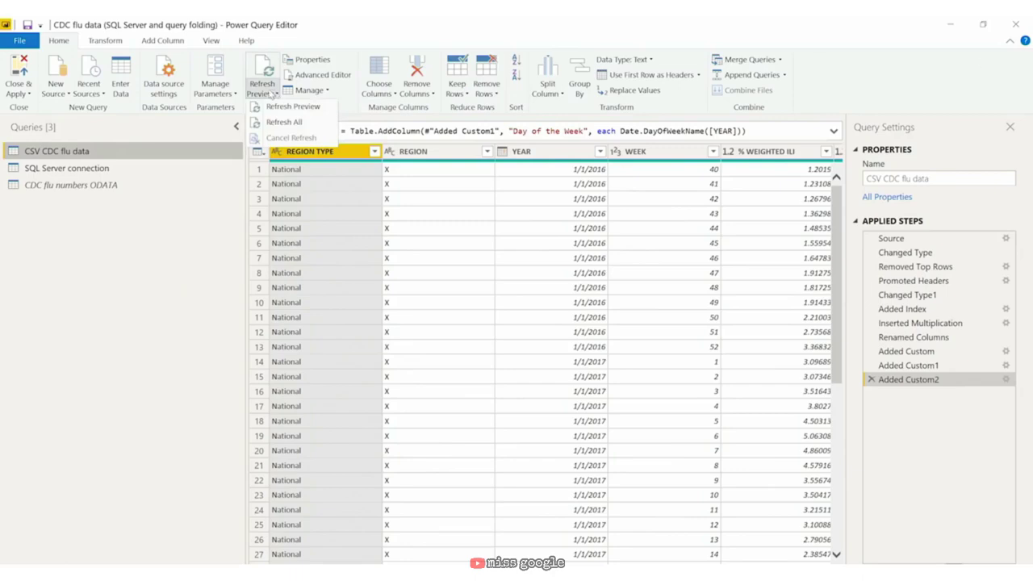
{"action": "key", "text": "Escape"}
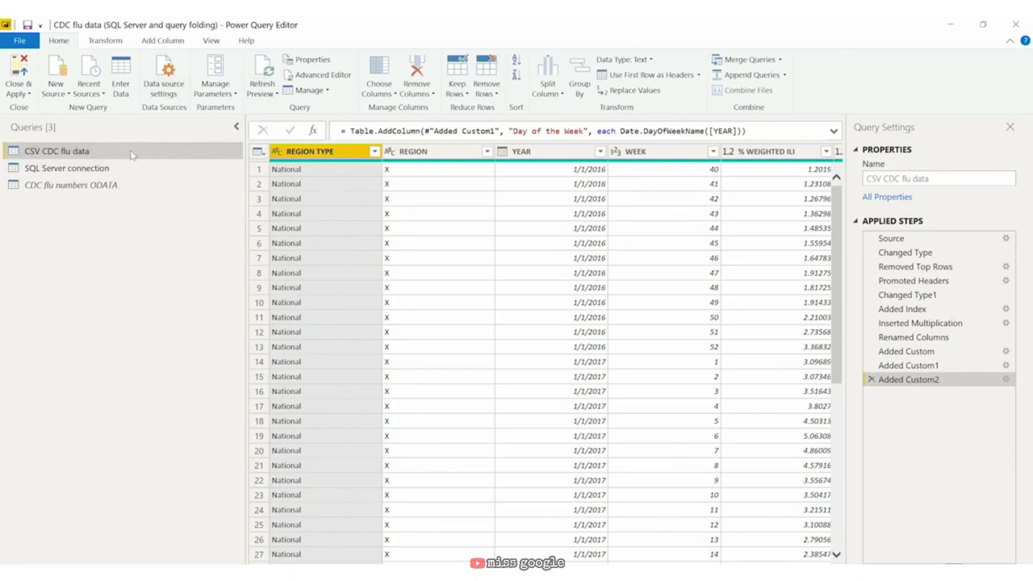
{"action": "right_click", "coordinate": [131, 154]}
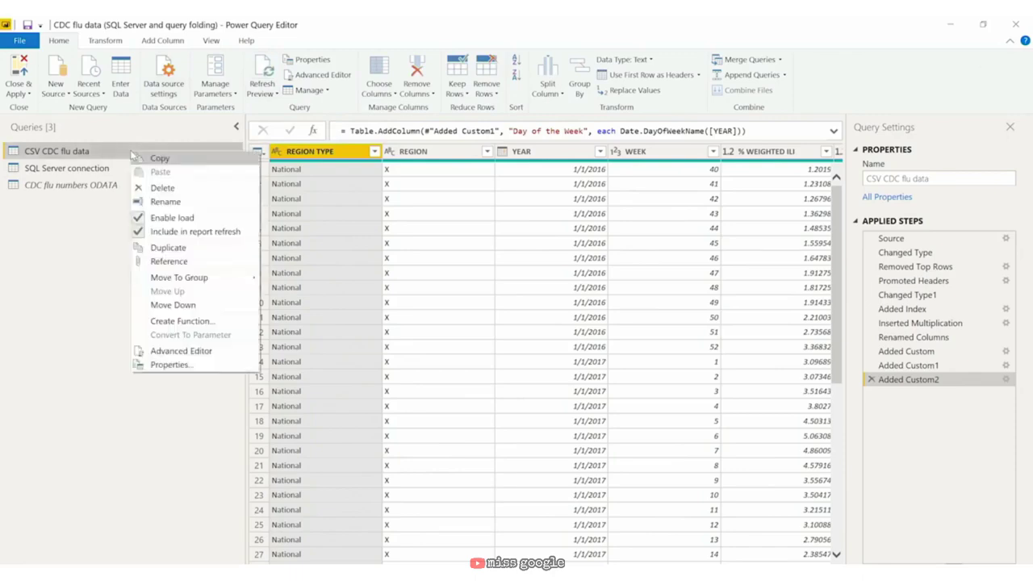
{"action": "left_click", "coordinate": [208, 225]}
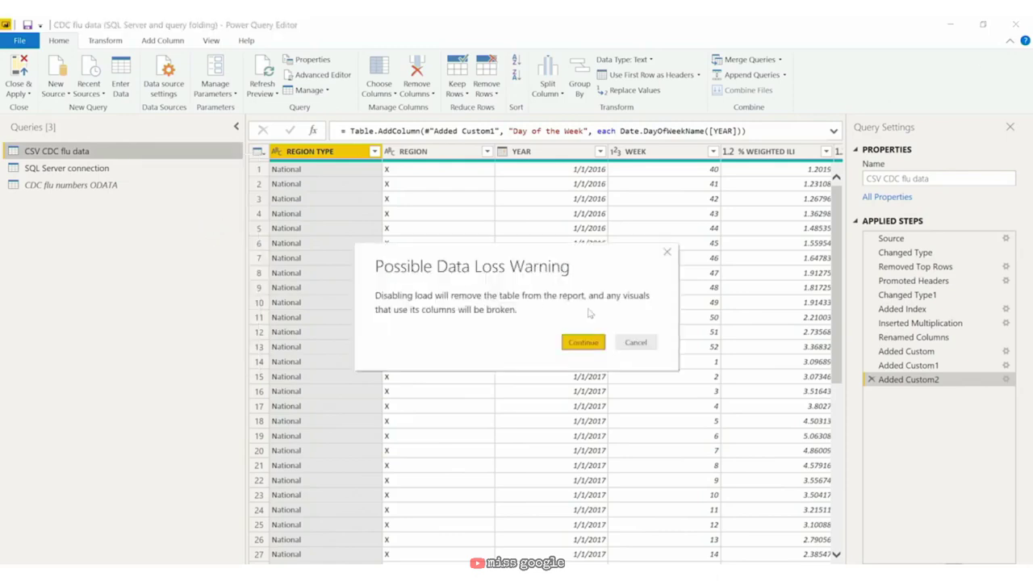
{"action": "left_click", "coordinate": [583, 343]}
{"action": "left_click", "coordinate": [141, 170]}
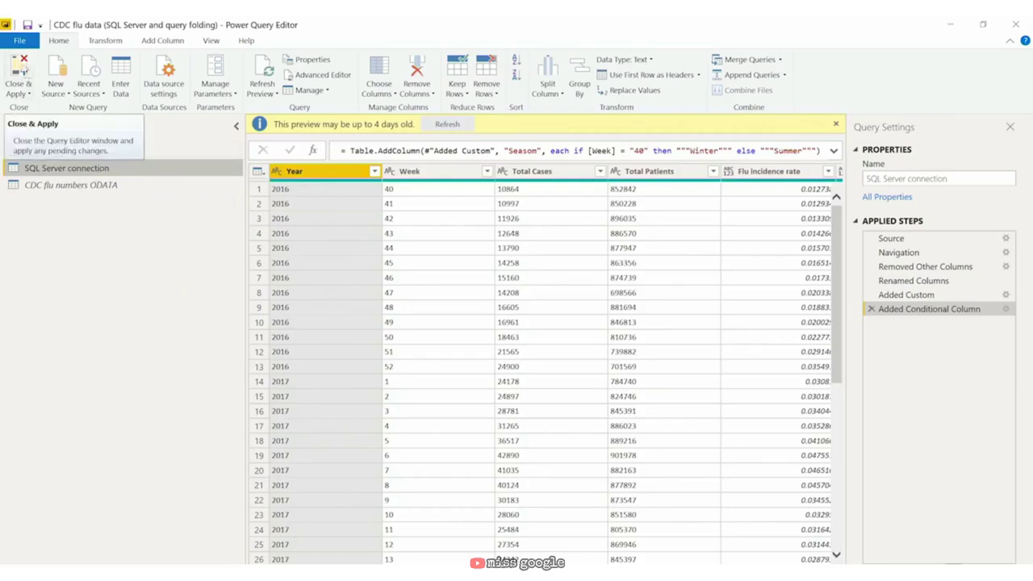
Step: Apply changes and build a matrix with Week rows, Year columns and Total Cases values
{"action": "left_click", "coordinate": [20, 71]}
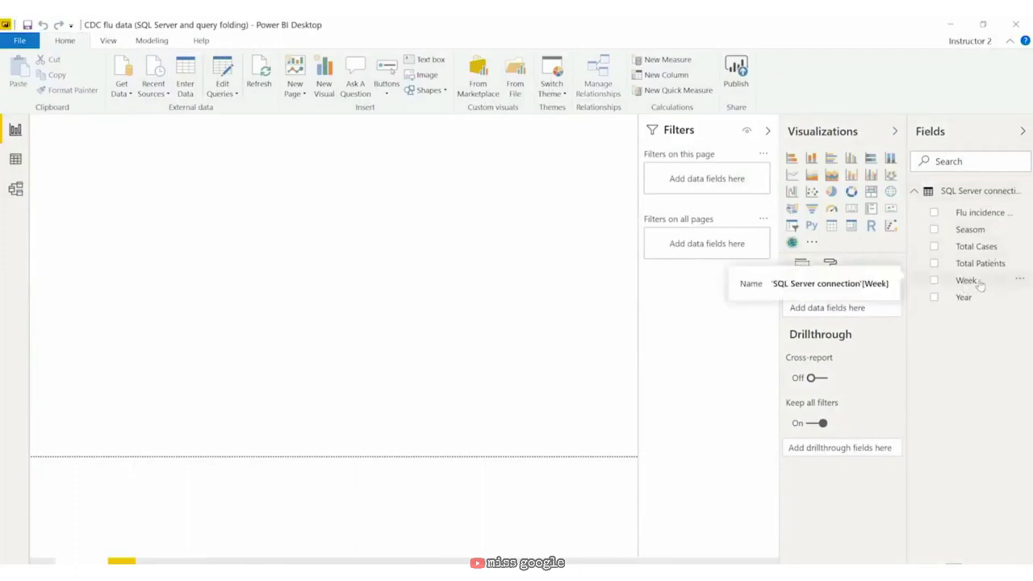
{"action": "left_click", "coordinate": [852, 227]}
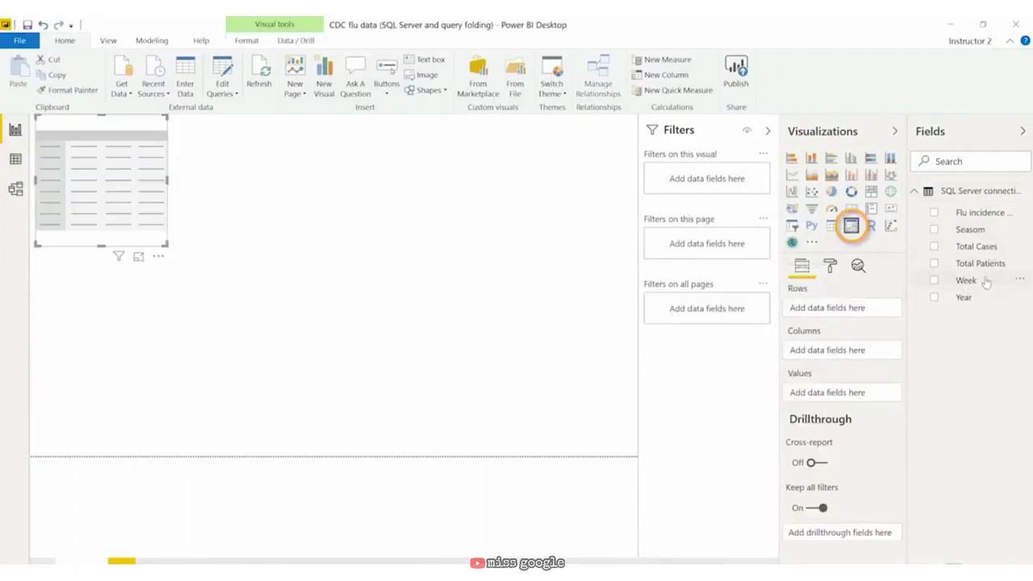
{"action": "left_click_drag", "start_coordinate": [968, 280], "coordinate": [841, 312]}
{"action": "left_click_drag", "start_coordinate": [963, 297], "coordinate": [849, 359]}
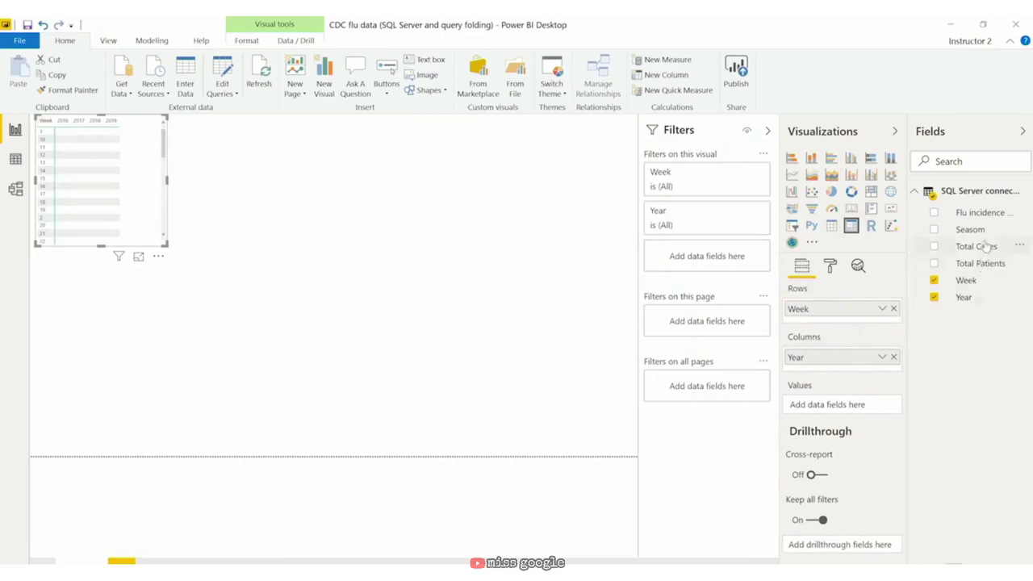
{"action": "left_click_drag", "start_coordinate": [980, 249], "coordinate": [844, 406]}
Step: Enlarge the matrix to show more weeks and shift it slightly right
{"action": "left_click_drag", "start_coordinate": [166, 244], "coordinate": [226, 437]}
{"action": "mouse_move", "coordinate": [194, 212]}
{"action": "left_mouse_down"}
{"action": "mouse_move", "coordinate": [240, 235]}
{"action": "mouse_move", "coordinate": [236, 207]}
{"action": "mouse_move", "coordinate": [205, 198]}
{"action": "left_mouse_up"}
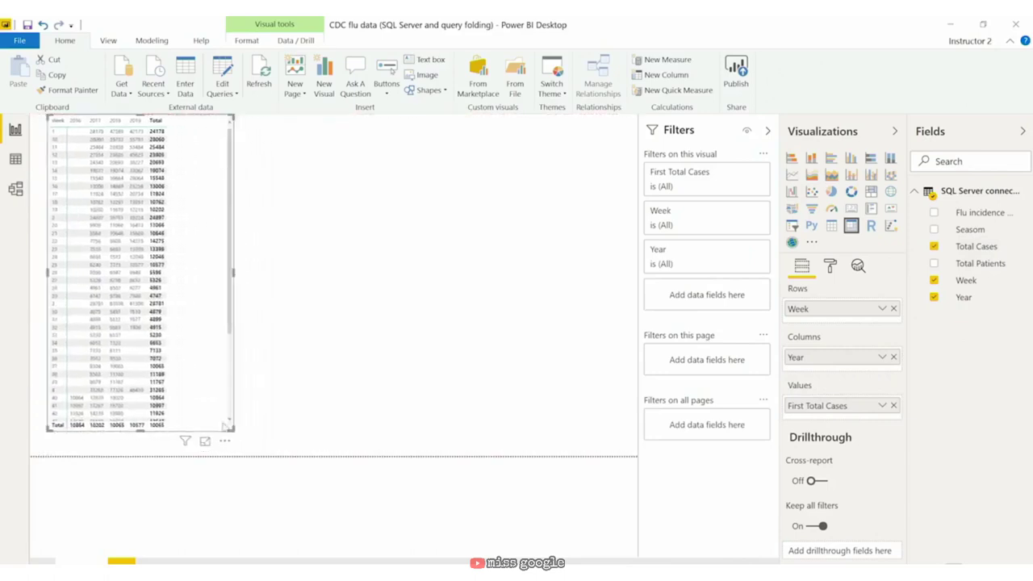
{"action": "left_click", "coordinate": [348, 399]}
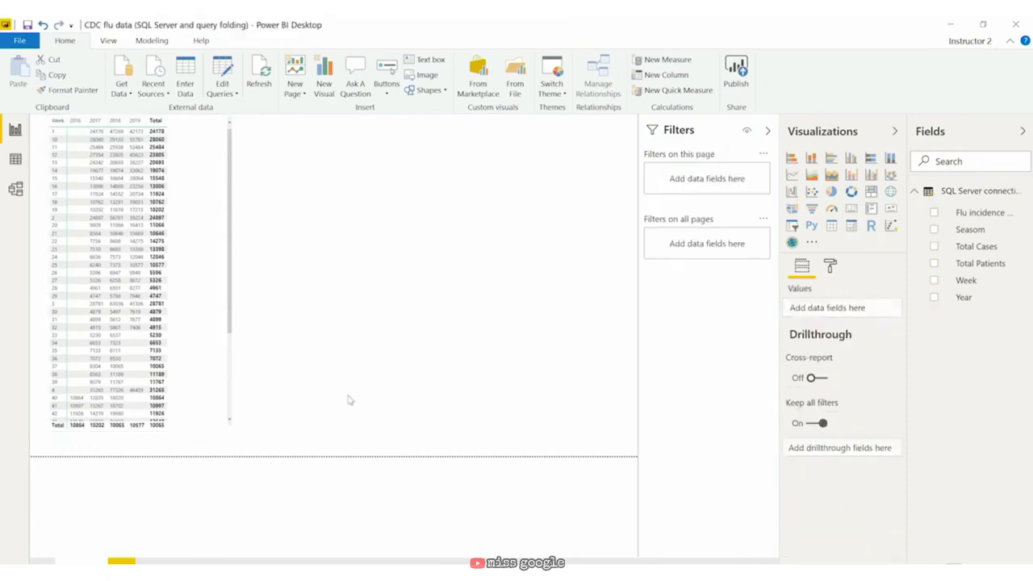
Step: Change the Week field's data type to Whole Number so the matrix sorts weeks numerically
{"action": "left_click", "coordinate": [213, 165]}
{"action": "left_click", "coordinate": [989, 281]}
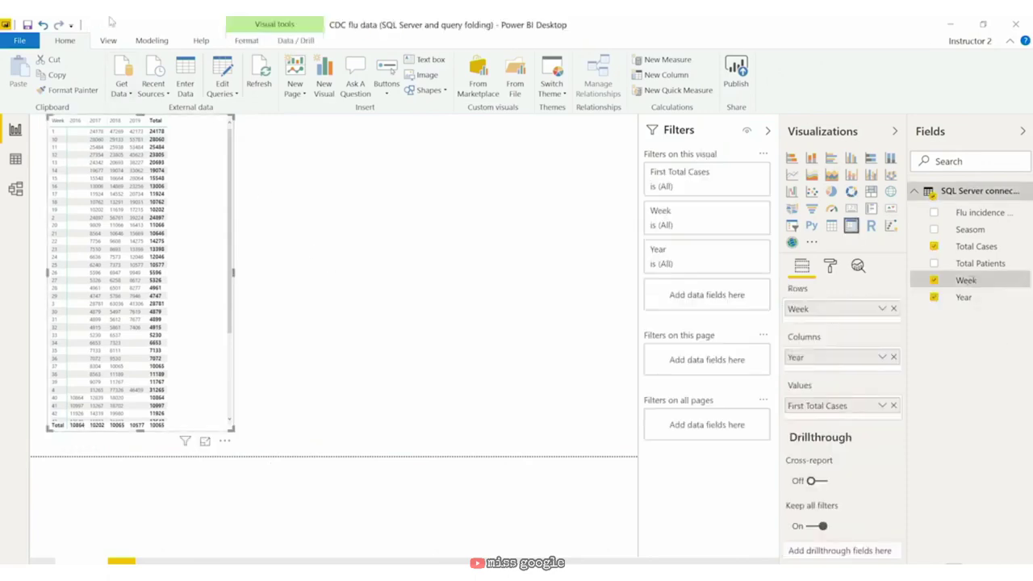
{"action": "left_click", "coordinate": [161, 40]}
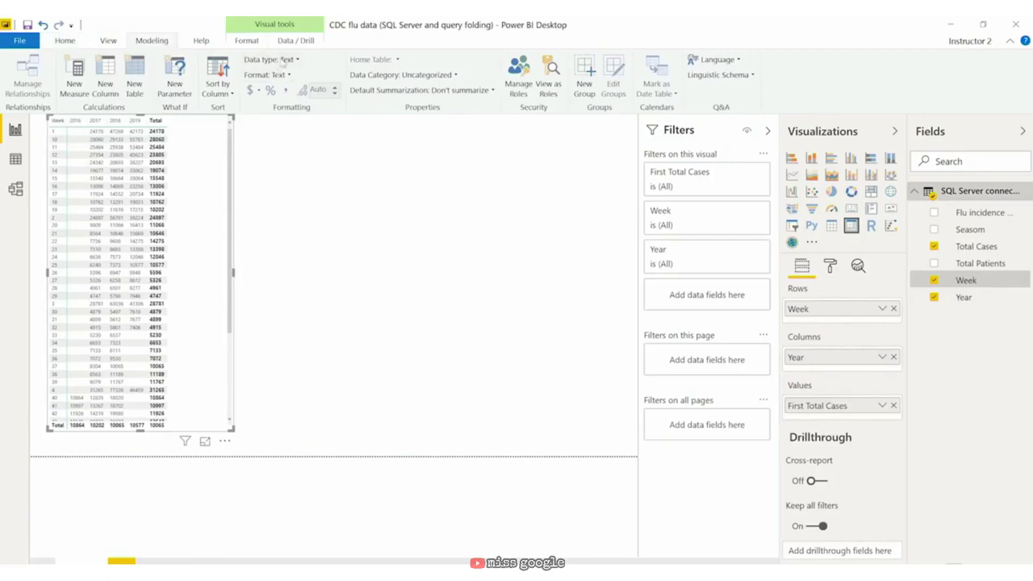
{"action": "left_click", "coordinate": [295, 61]}
{"action": "left_click", "coordinate": [274, 106]}
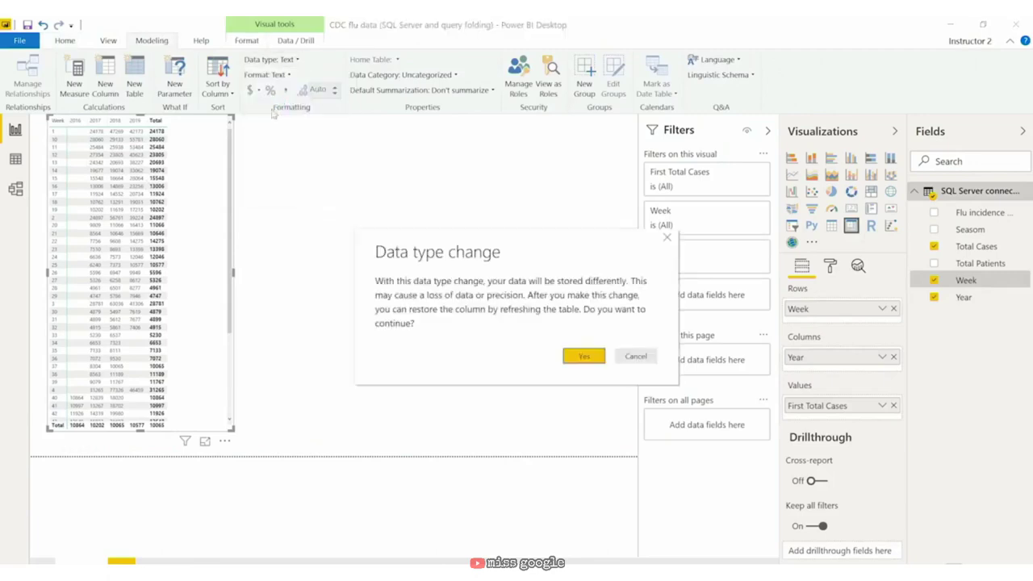
{"action": "left_click", "coordinate": [582, 357]}
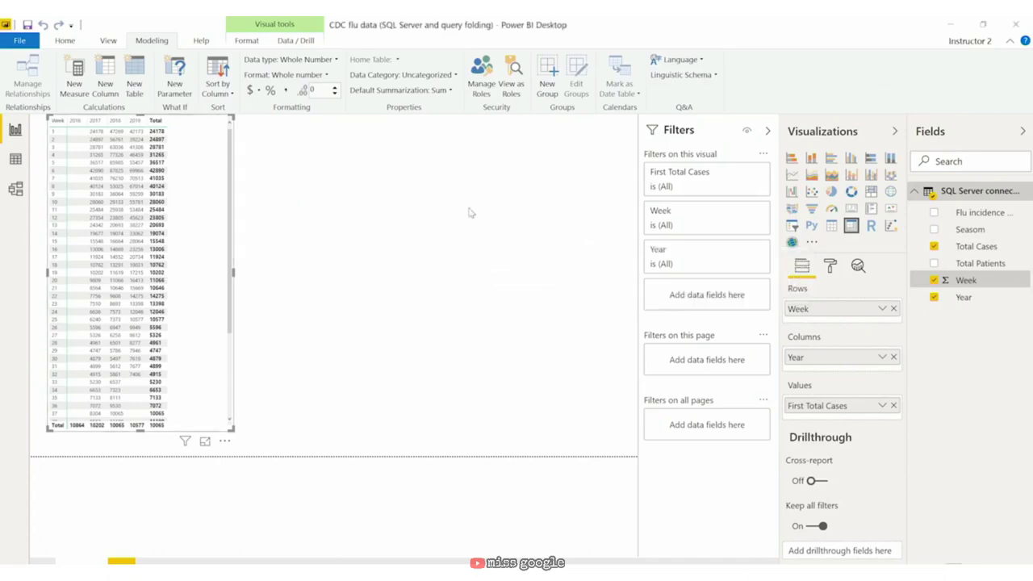
{"action": "left_click", "coordinate": [66, 40]}
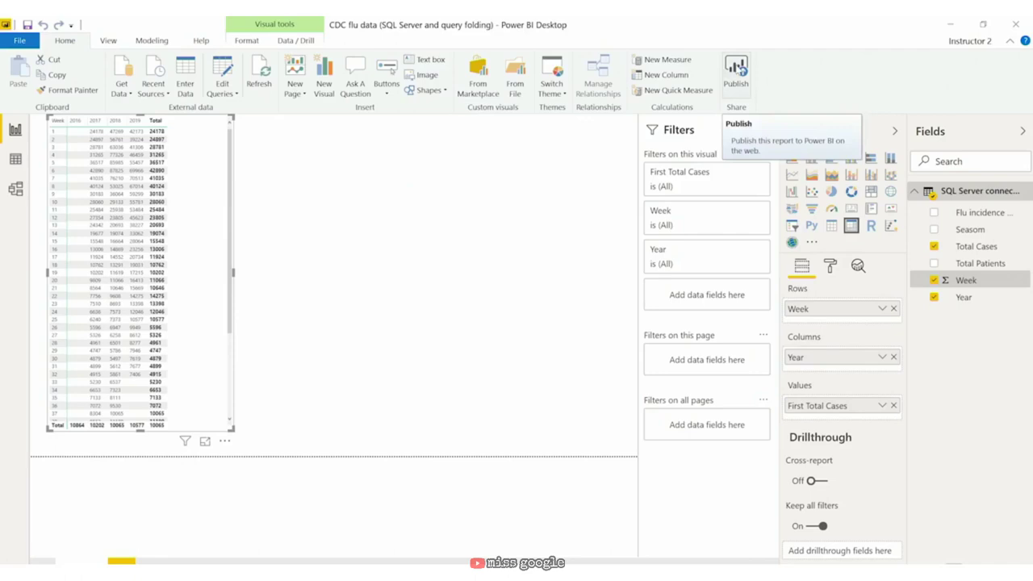
Step: Publish the CDC flu data report to My workspace
{"action": "left_click", "coordinate": [735, 72]}
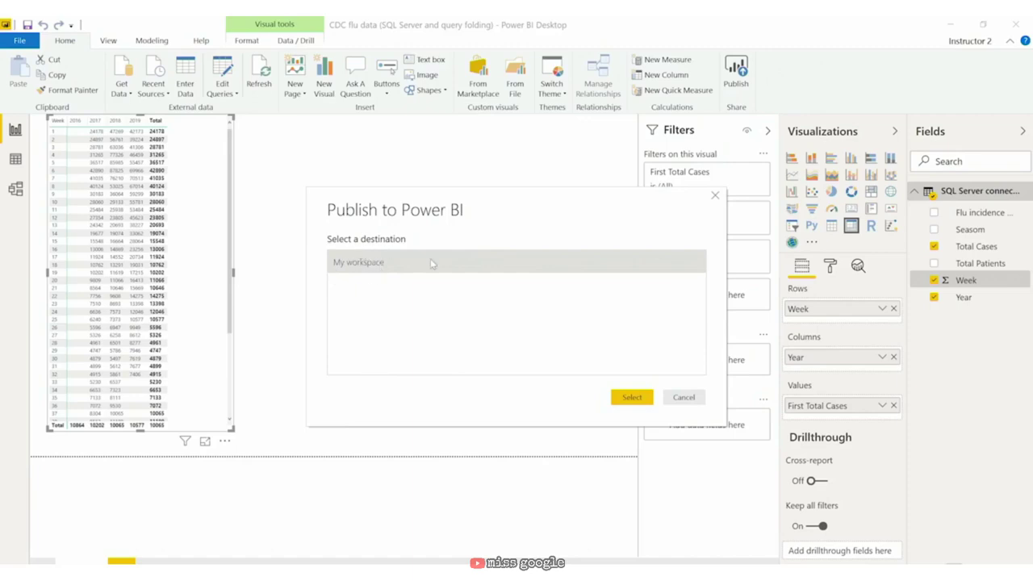
{"action": "left_click", "coordinate": [630, 397]}
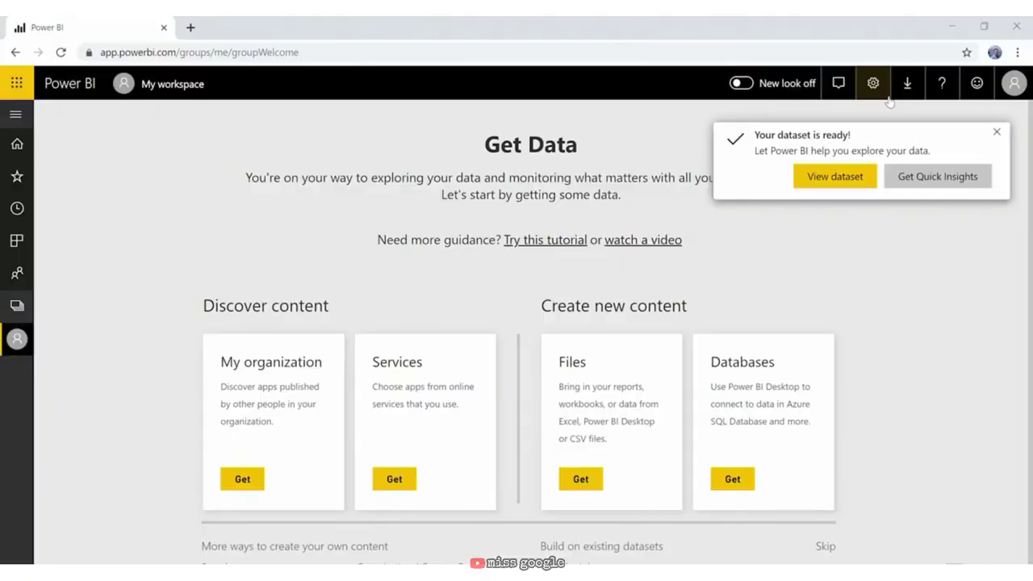
Step: Open the published CDC flu data report from My workspace, then show the workspace's Datasets list
{"action": "left_click", "coordinate": [846, 179]}
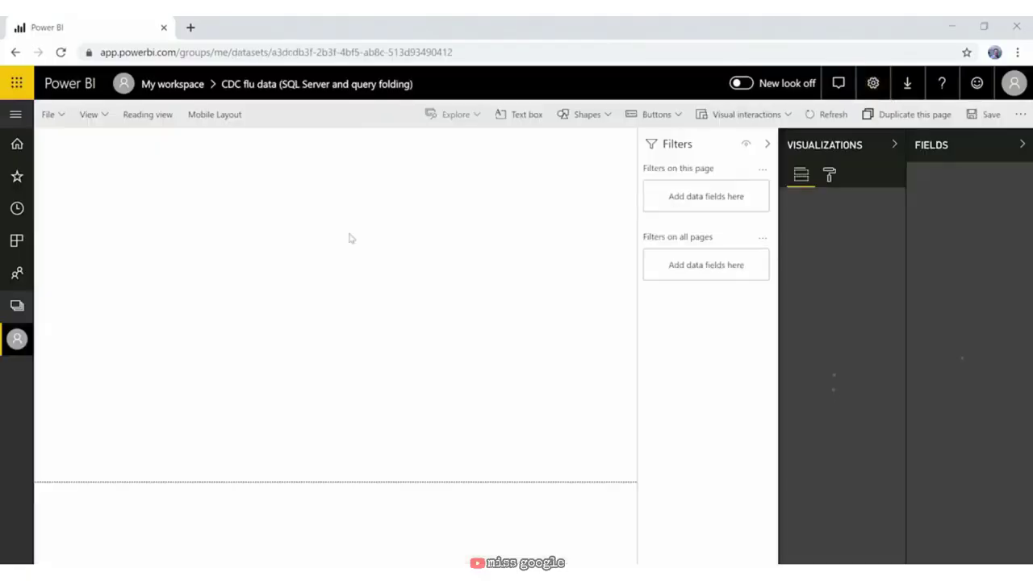
{"action": "left_click", "coordinate": [20, 350]}
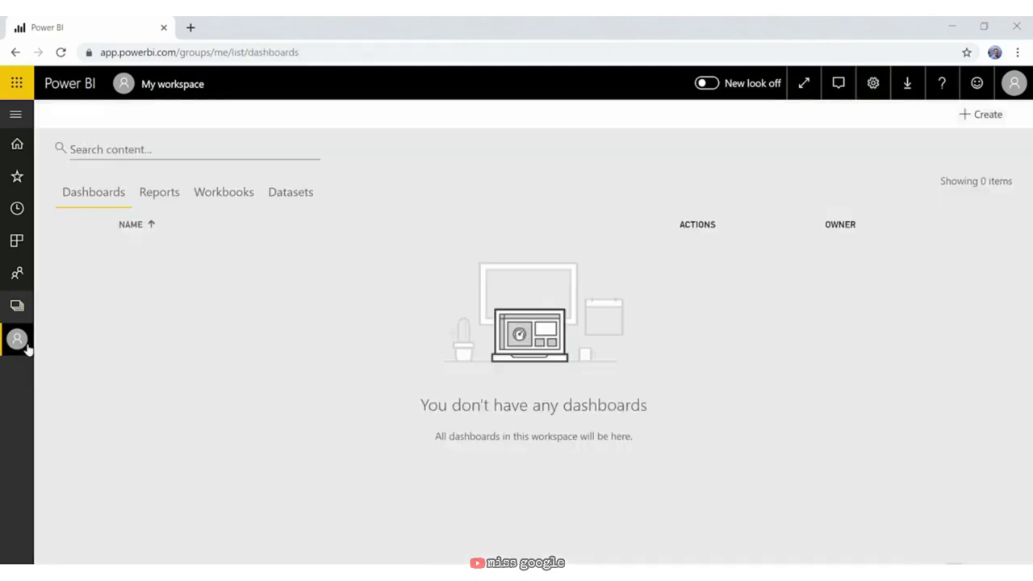
{"action": "left_click", "coordinate": [155, 192]}
{"action": "left_click", "coordinate": [300, 260]}
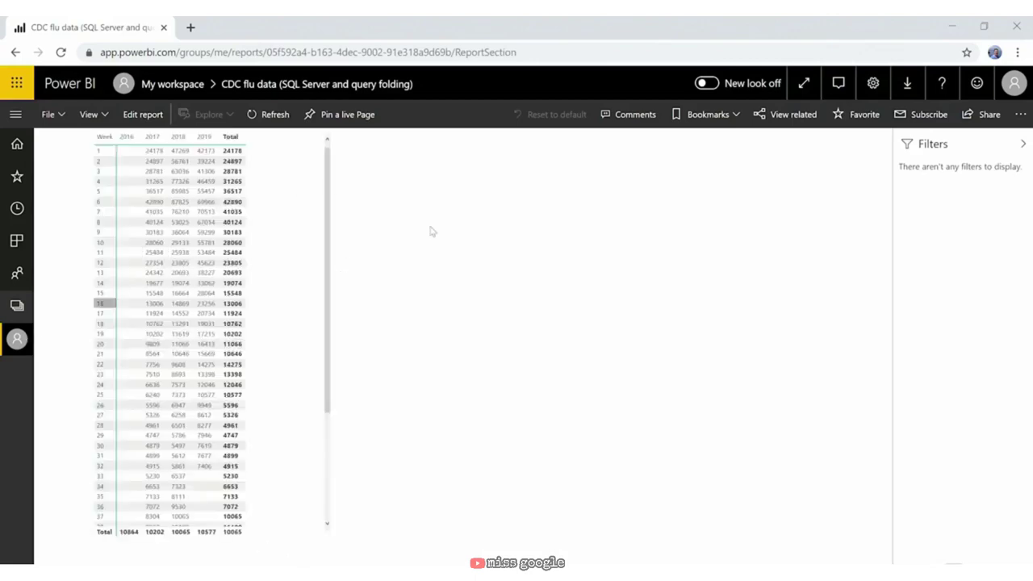
{"action": "left_click", "coordinate": [16, 338]}
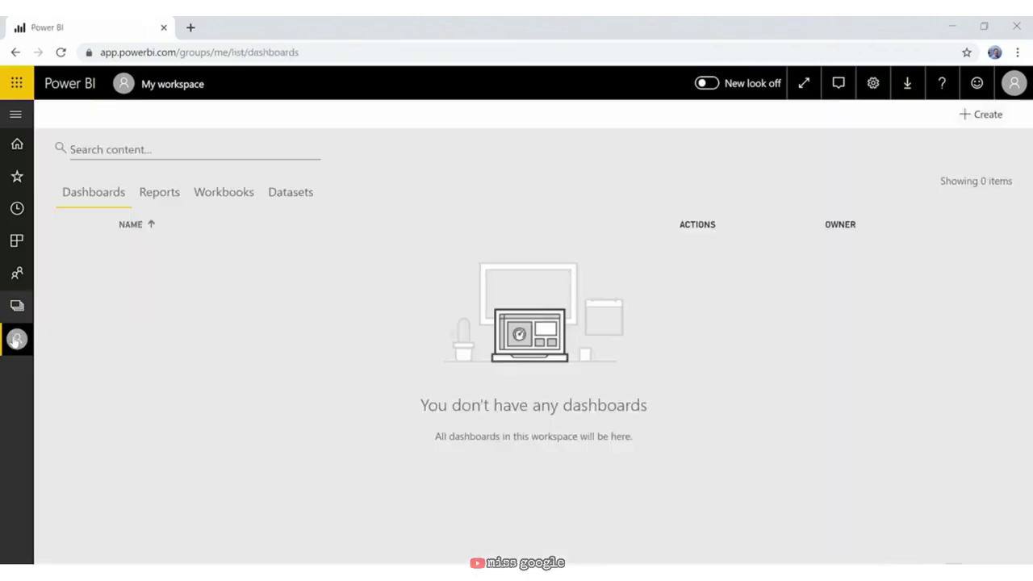
{"action": "left_click", "coordinate": [296, 198]}
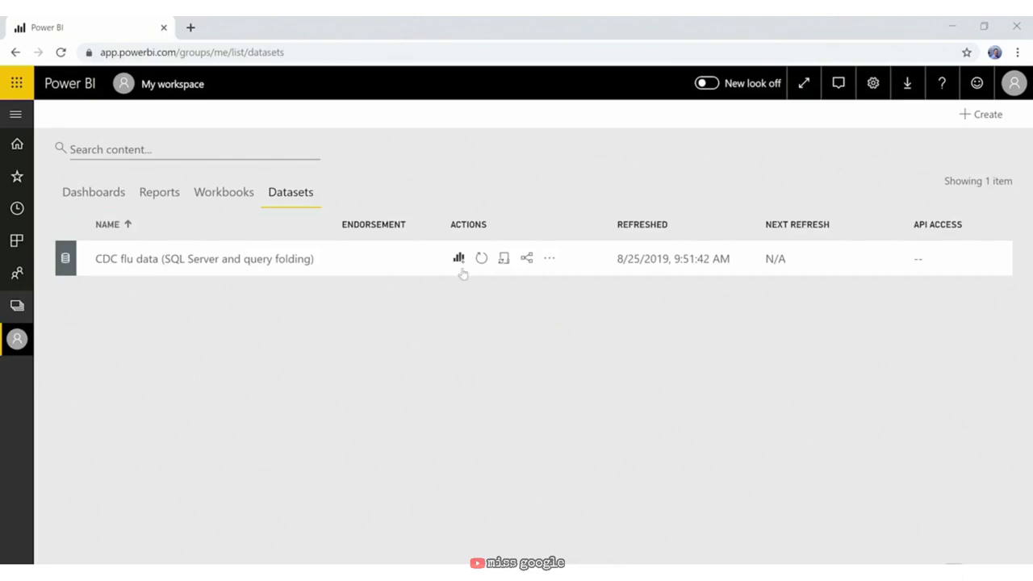
Step: From the CDC flu data dataset's Gateway connection settings, download the personal gateway installer
{"action": "left_click", "coordinate": [503, 258]}
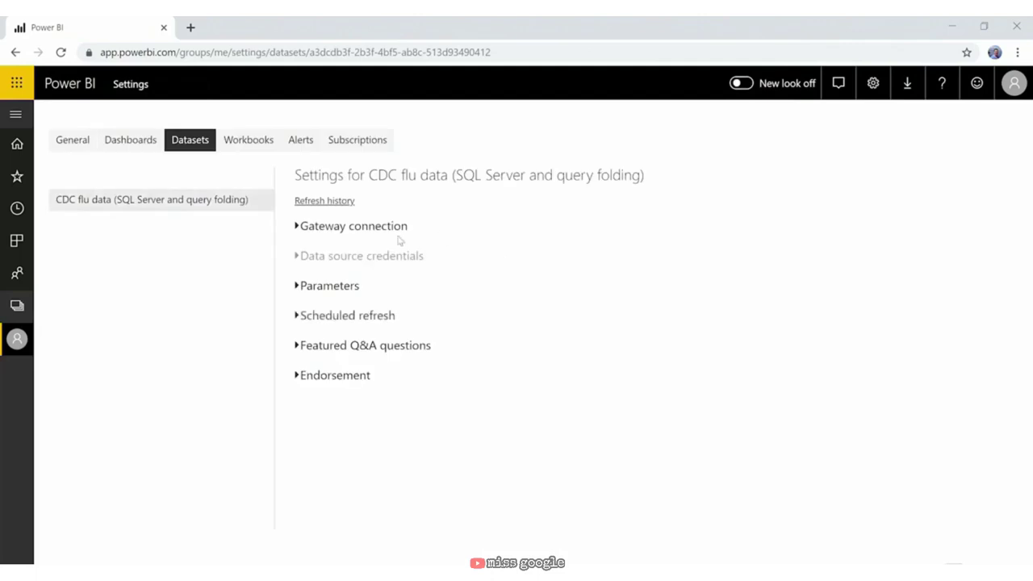
{"action": "left_click", "coordinate": [298, 228]}
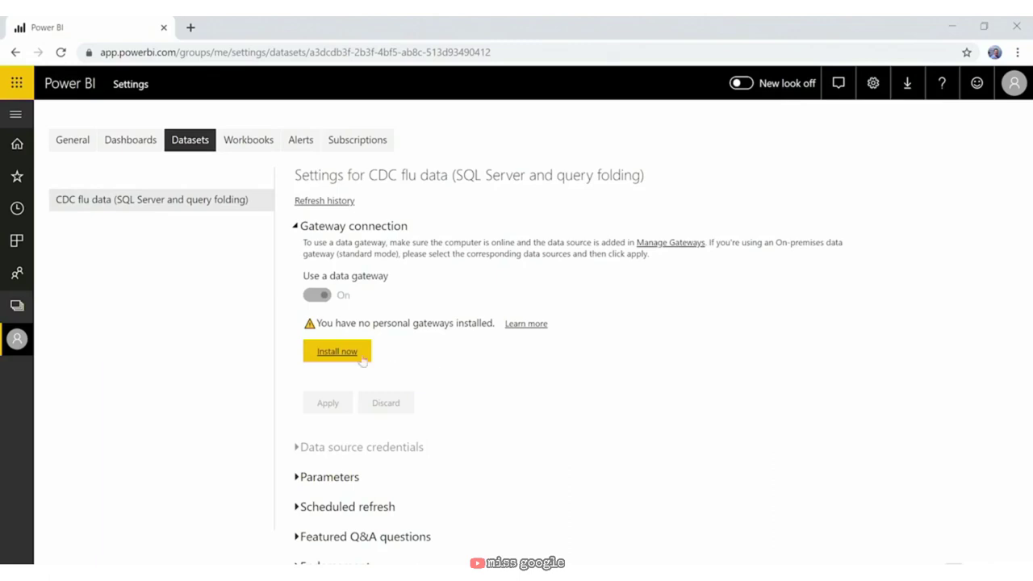
{"action": "left_click", "coordinate": [337, 356]}
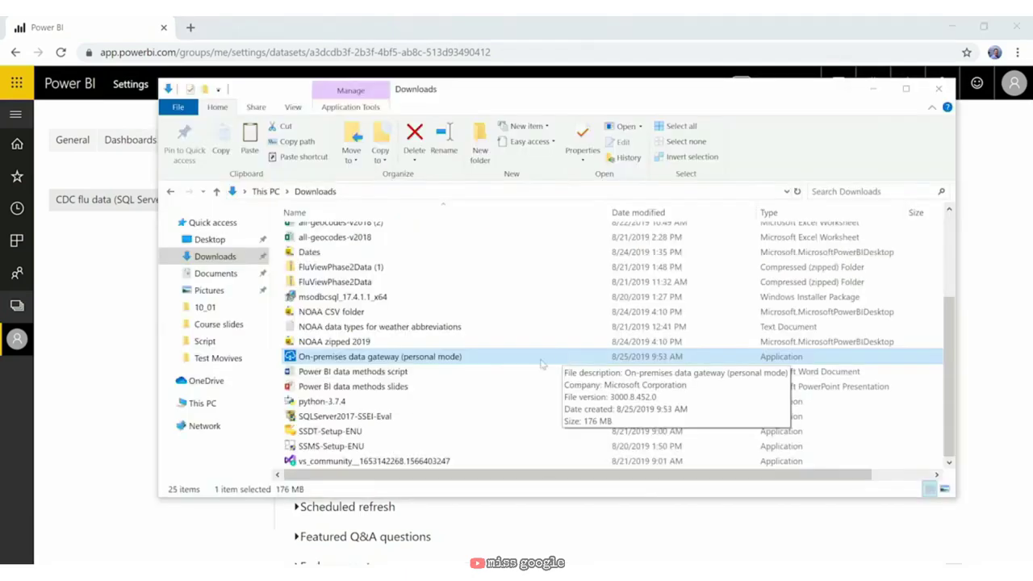
{"action": "double_click", "coordinate": [543, 362]}
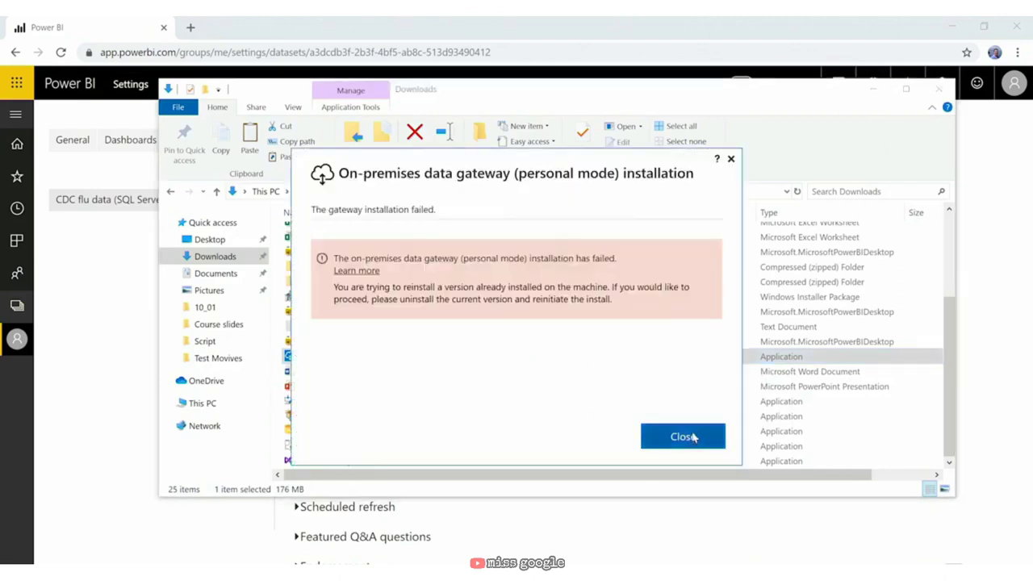
{"action": "left_click_drag", "start_coordinate": [638, 305], "coordinate": [485, 288]}
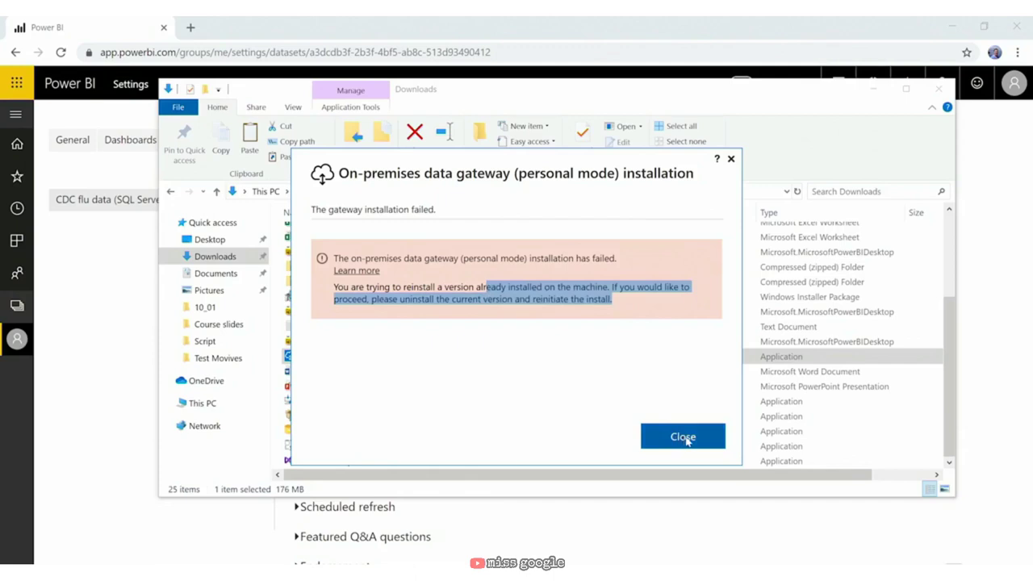
{"action": "left_click", "coordinate": [688, 437]}
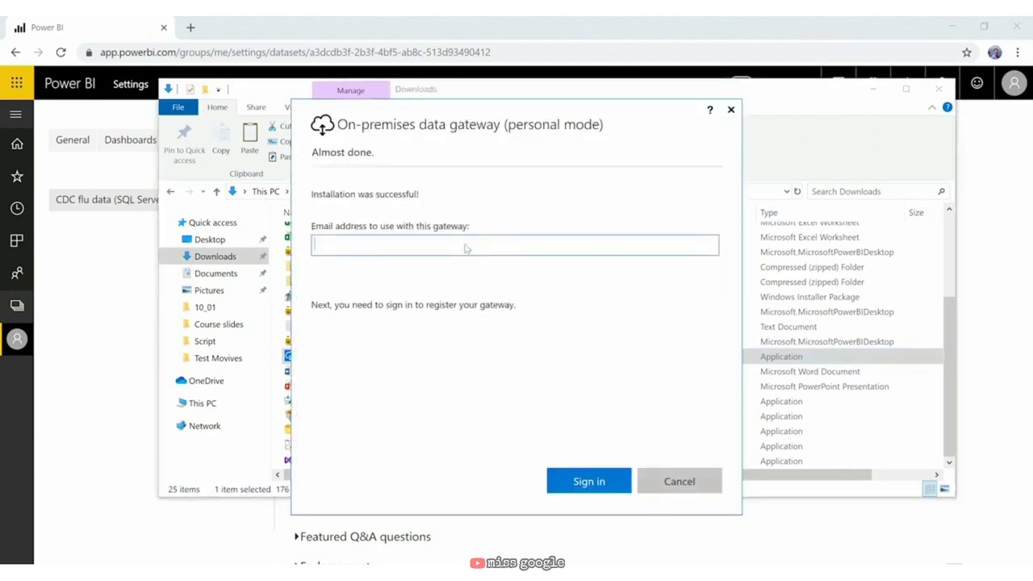
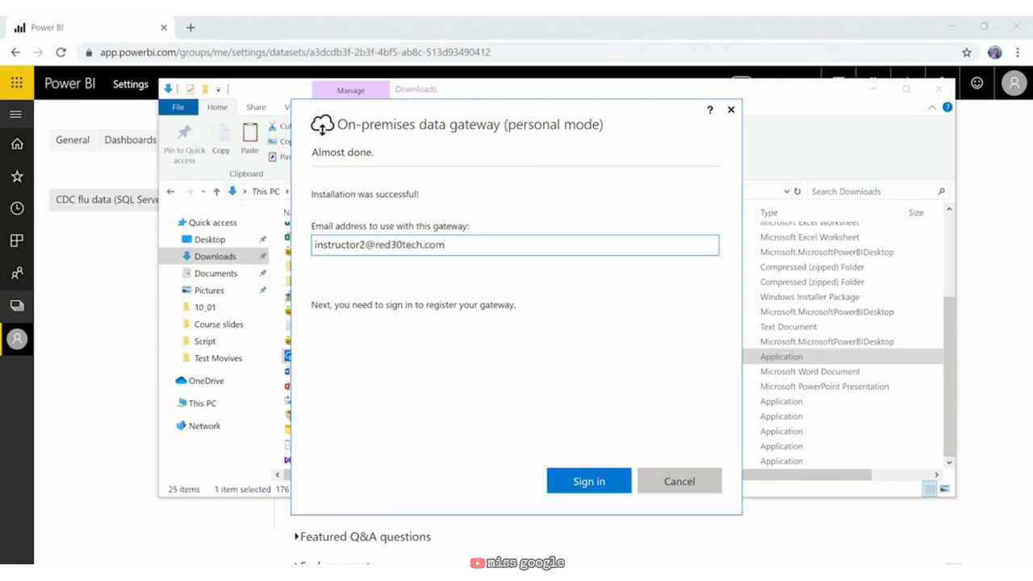
Step: Sign the personal gateway in with the work account's e-mail and password, then close it once online
{"action": "left_click", "coordinate": [567, 485]}
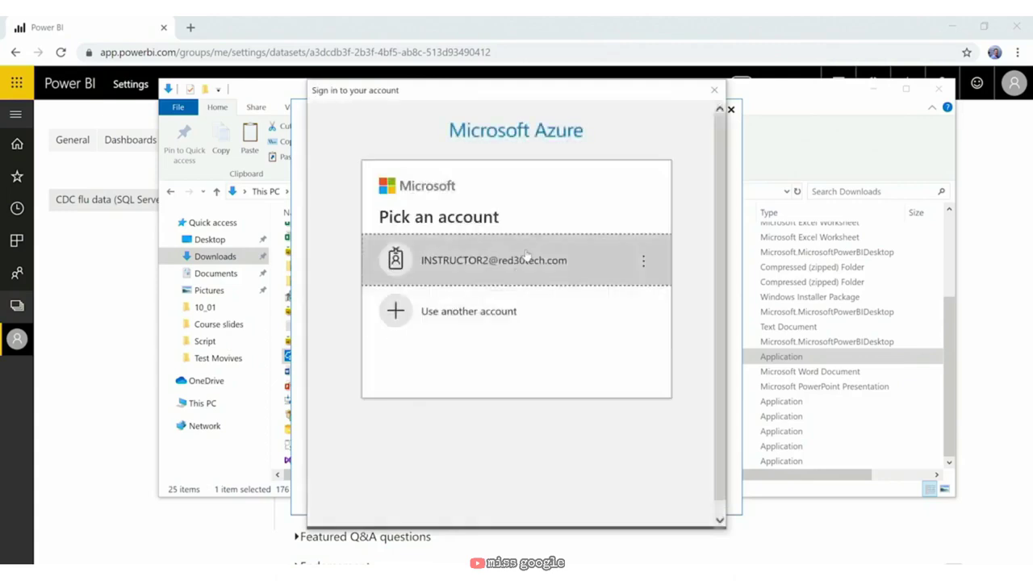
{"action": "left_click", "coordinate": [526, 256]}
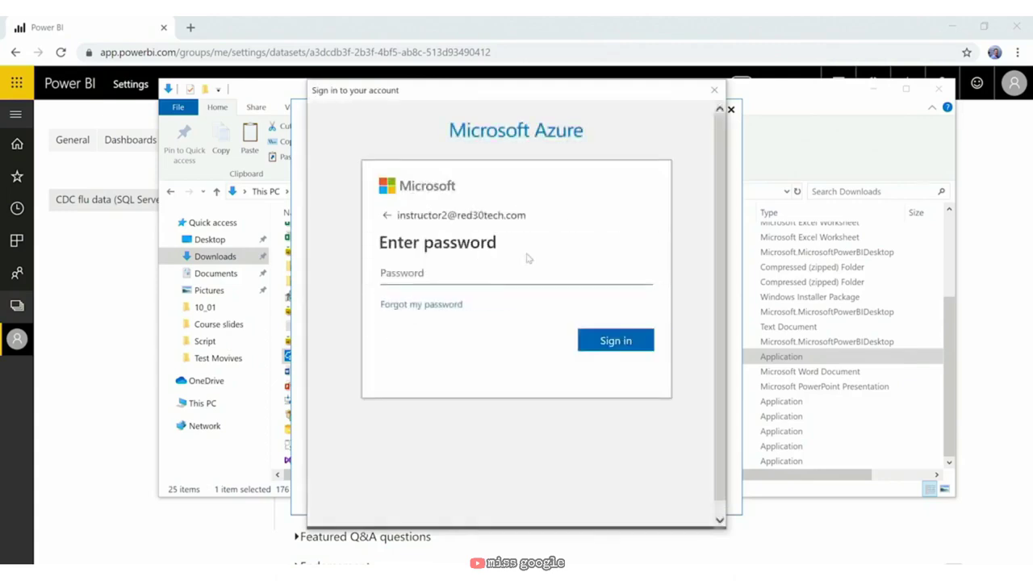
{"action": "type", "text": "******"}
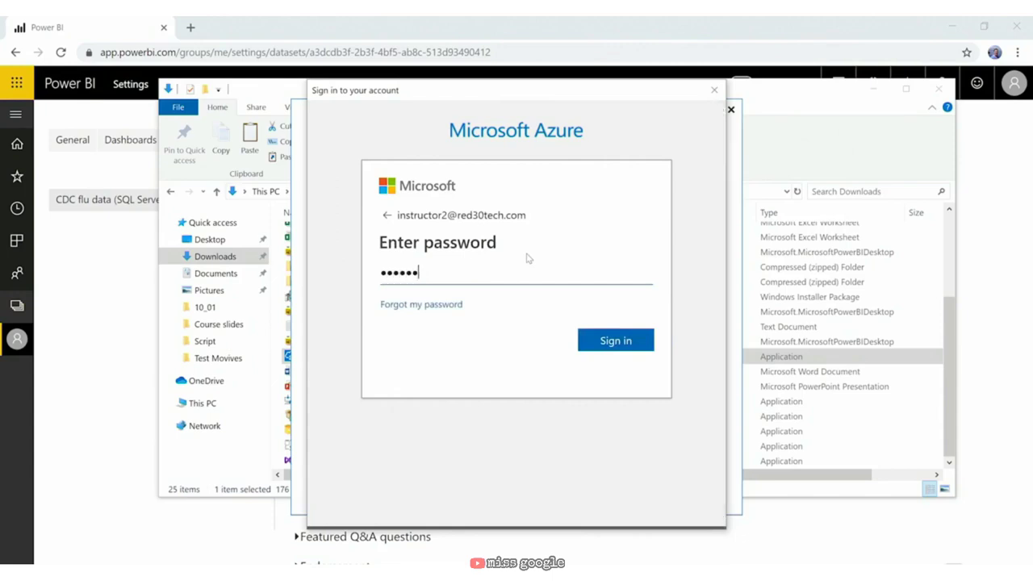
{"action": "type", "text": "****"}
{"action": "left_click", "coordinate": [620, 341]}
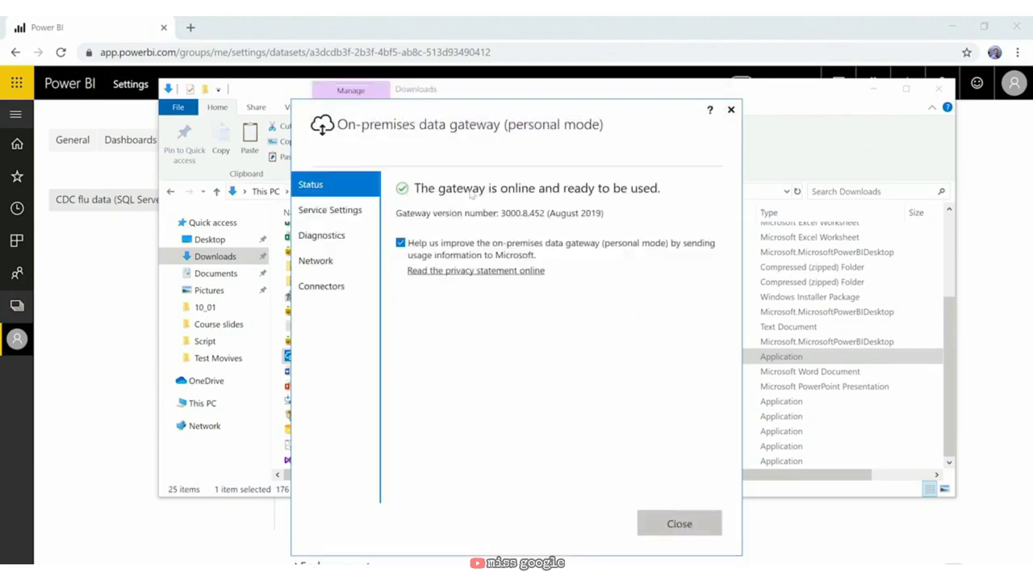
{"action": "left_click", "coordinate": [680, 525]}
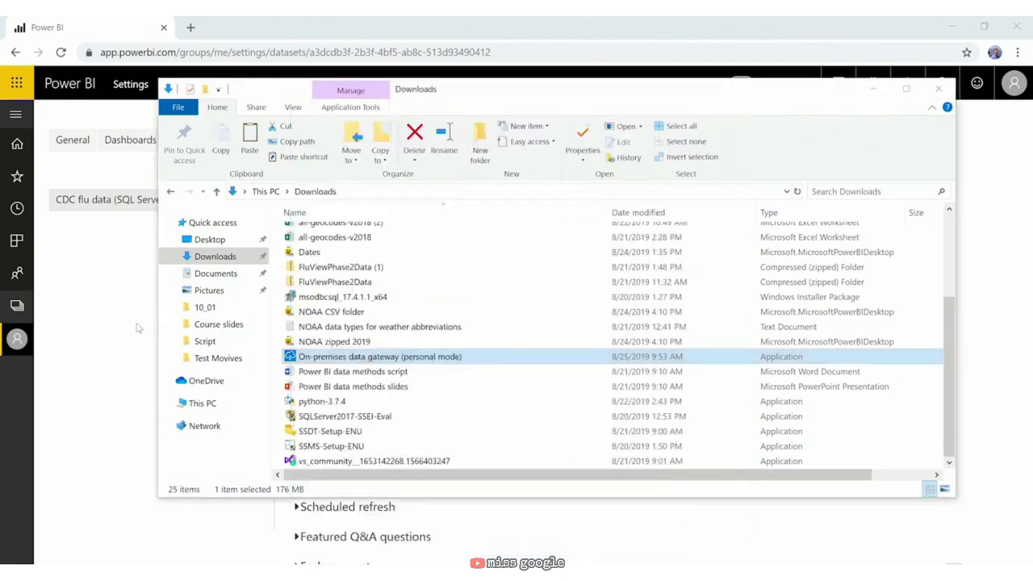
Step: Reload the dataset settings page and expand the Gateway connection and Data source credentials sections
{"action": "left_click", "coordinate": [133, 287]}
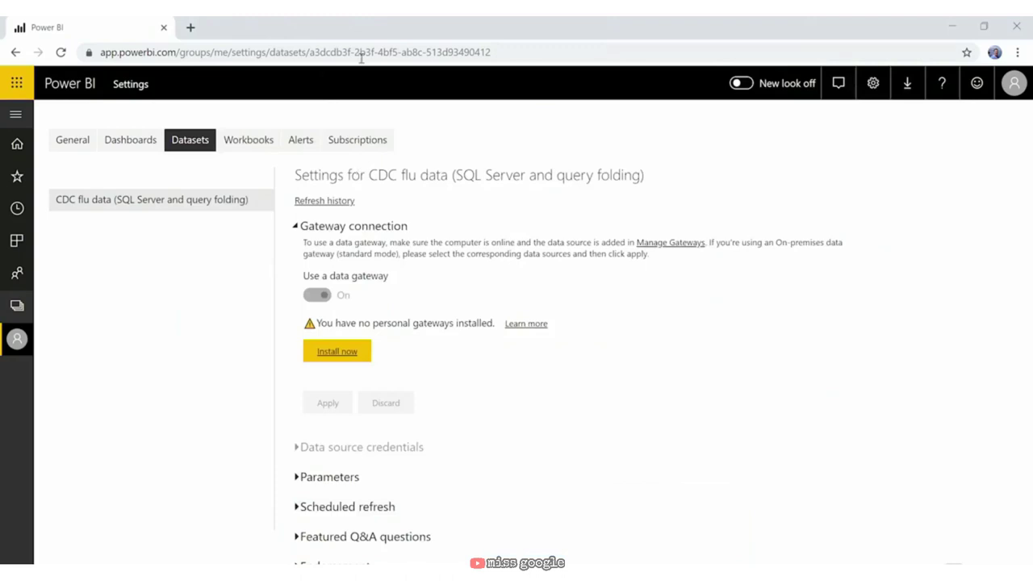
{"action": "left_click", "coordinate": [510, 54]}
{"action": "key", "text": "Return"}
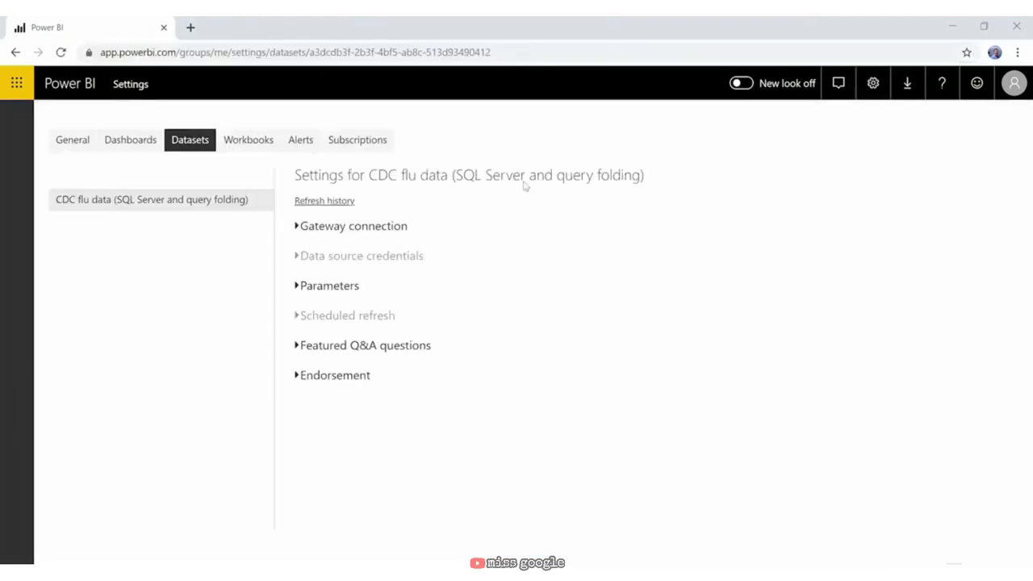
{"action": "left_click", "coordinate": [305, 256]}
{"action": "left_click", "coordinate": [303, 228]}
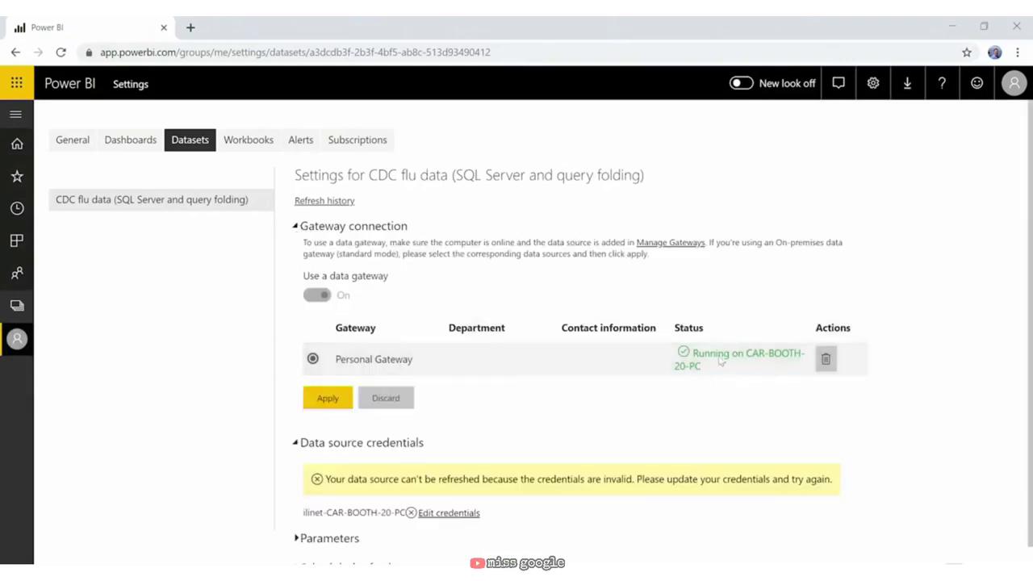
Step: Set the ilinet source credentials to WindowsWithoutImpersonation authentication and sign in
{"action": "scroll", "coordinate": [484, 372], "scroll_direction": "down", "scroll_amount": 1}
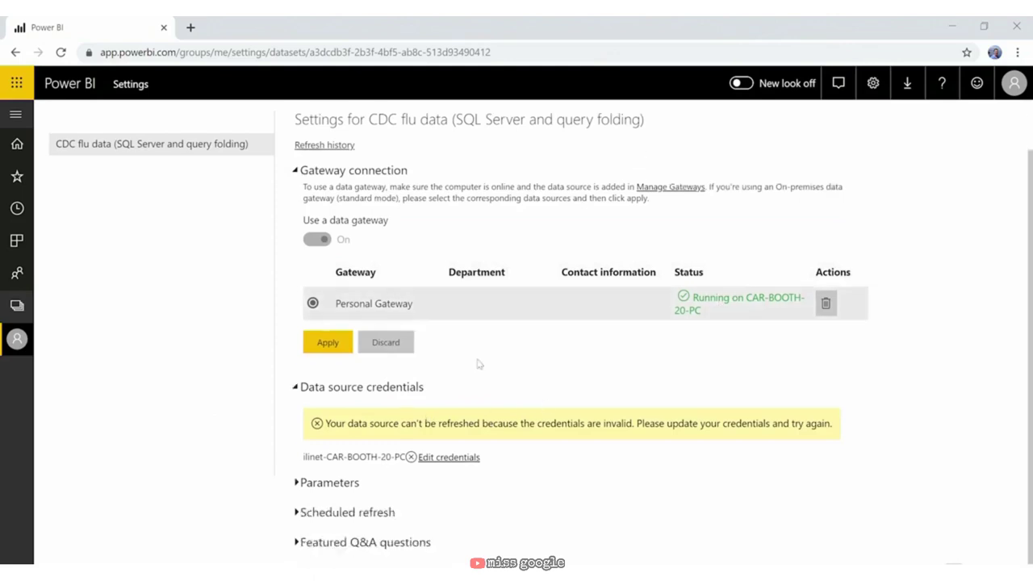
{"action": "left_click", "coordinate": [447, 458]}
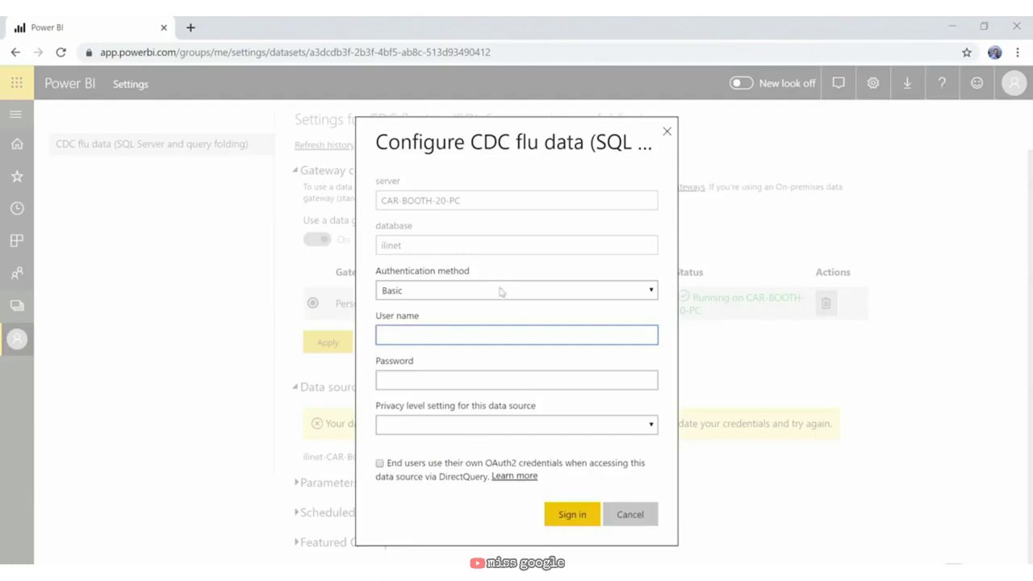
{"action": "left_click", "coordinate": [495, 292]}
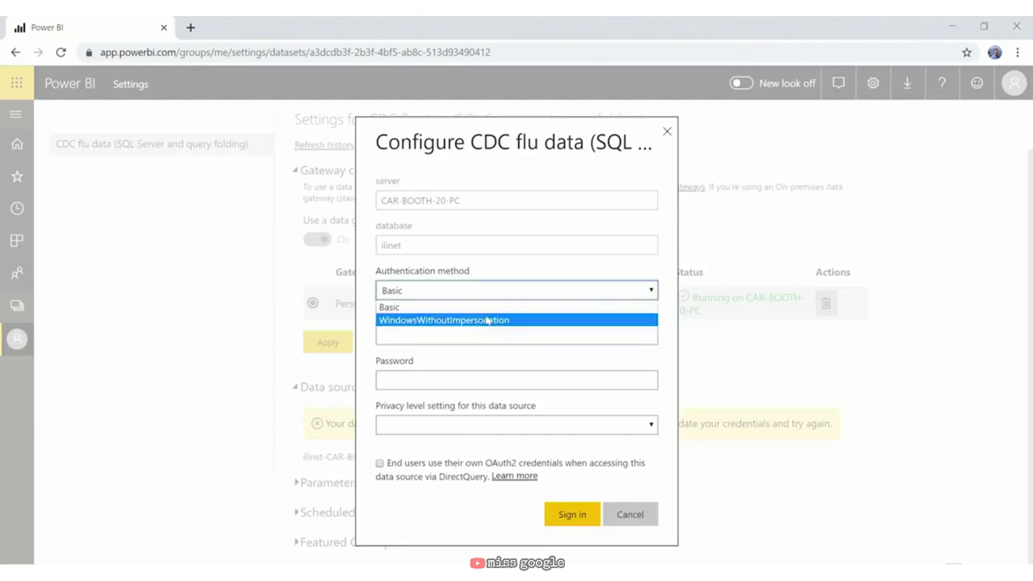
{"action": "left_click", "coordinate": [494, 321]}
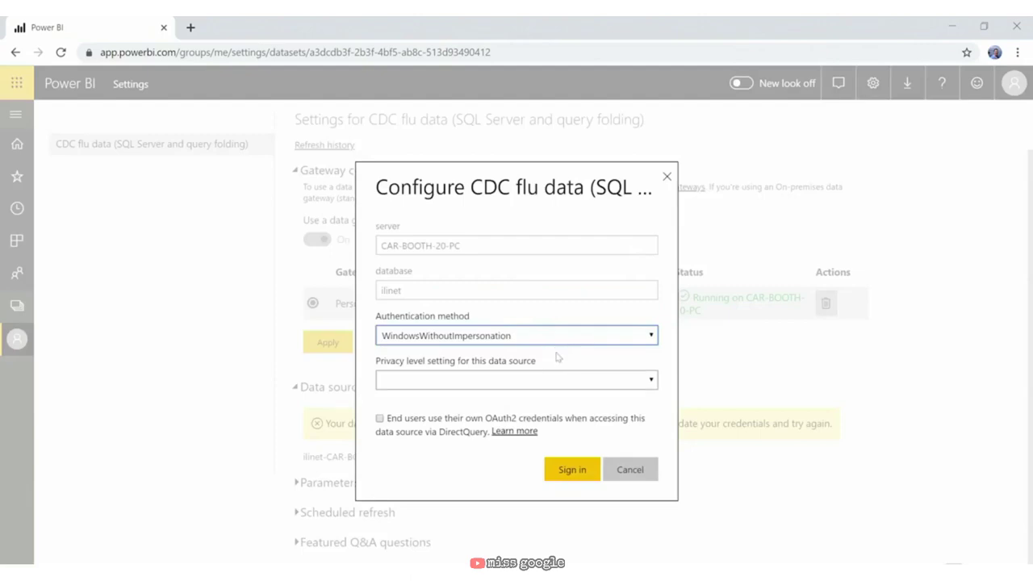
{"action": "left_click", "coordinate": [570, 471]}
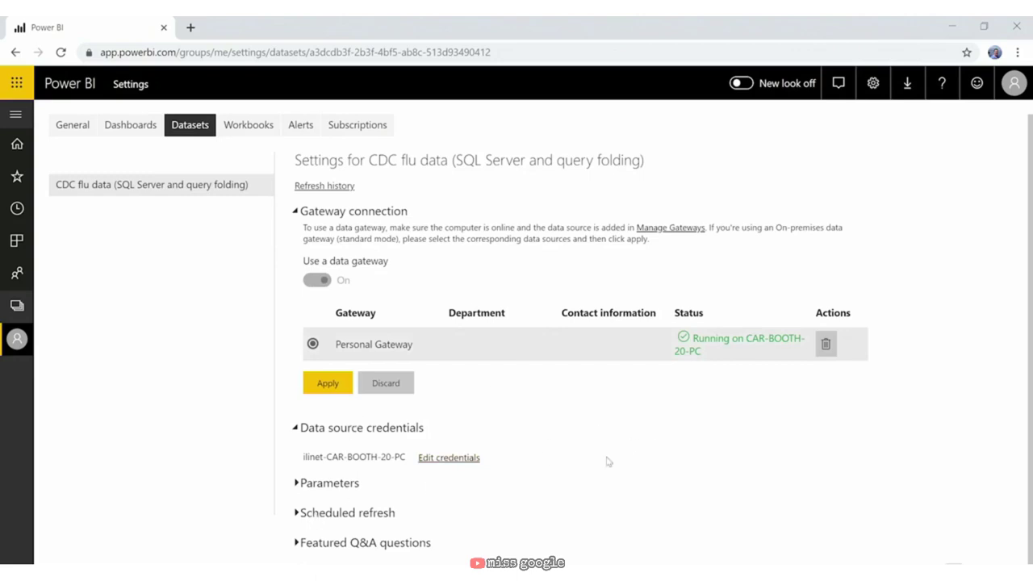
Step: Turn on scheduled refresh to keep data up to date with a Weekly frequency
{"action": "left_click", "coordinate": [296, 211]}
{"action": "left_click", "coordinate": [296, 341]}
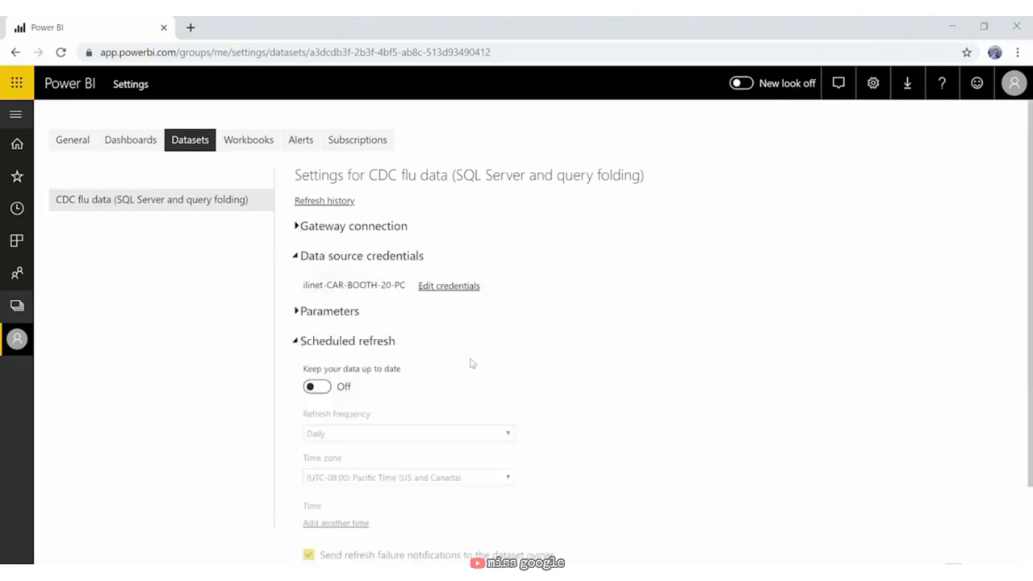
{"action": "left_click", "coordinate": [312, 387]}
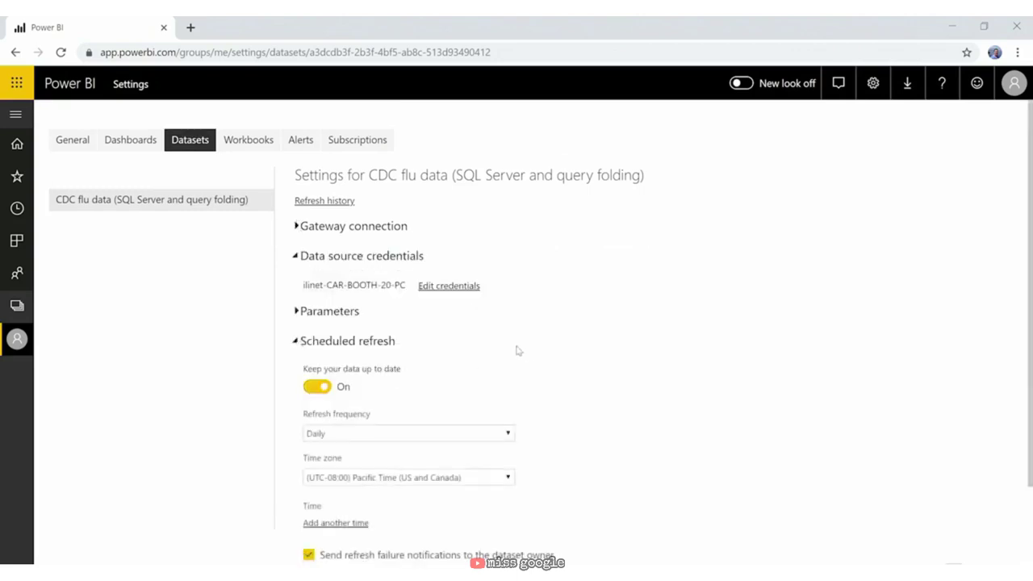
{"action": "left_click", "coordinate": [472, 436]}
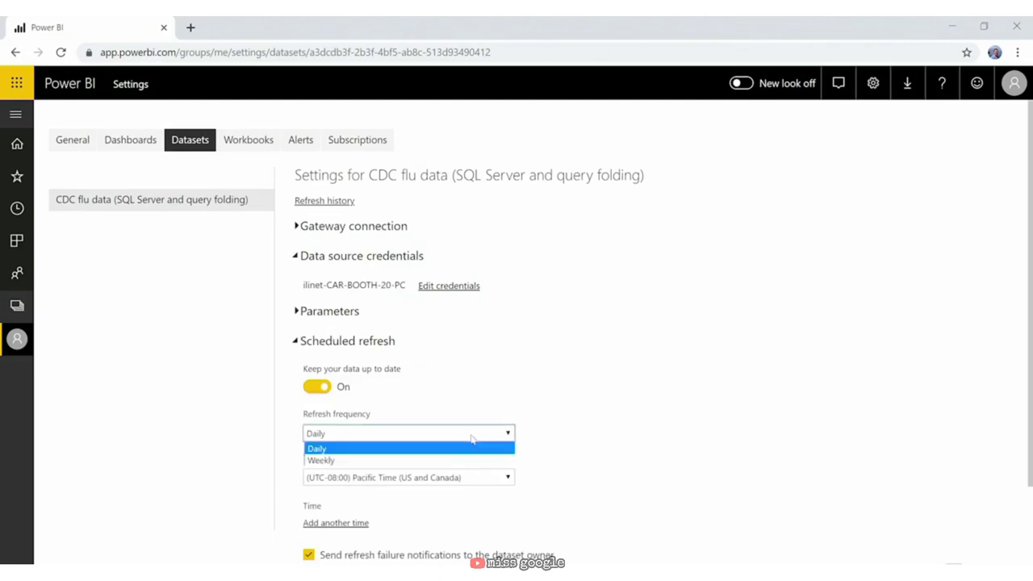
{"action": "left_click", "coordinate": [473, 460]}
{"action": "scroll", "coordinate": [636, 395], "scroll_direction": "down", "scroll_amount": 2}
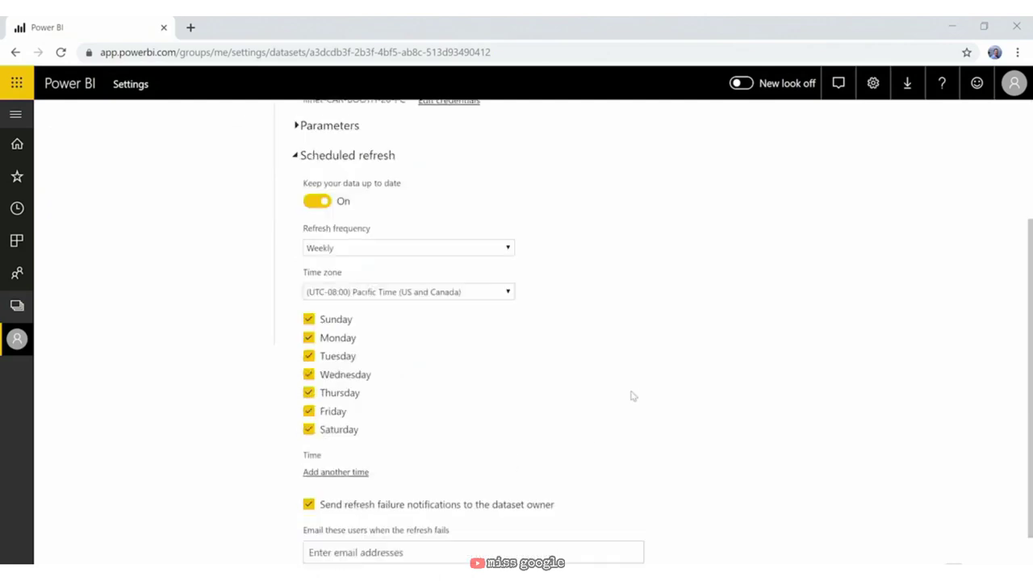
{"action": "scroll", "coordinate": [634, 396], "scroll_direction": "down", "scroll_amount": 1}
Step: Untick Sunday and Tuesday through Saturday so refresh runs on Mondays only
{"action": "left_click", "coordinate": [309, 229]}
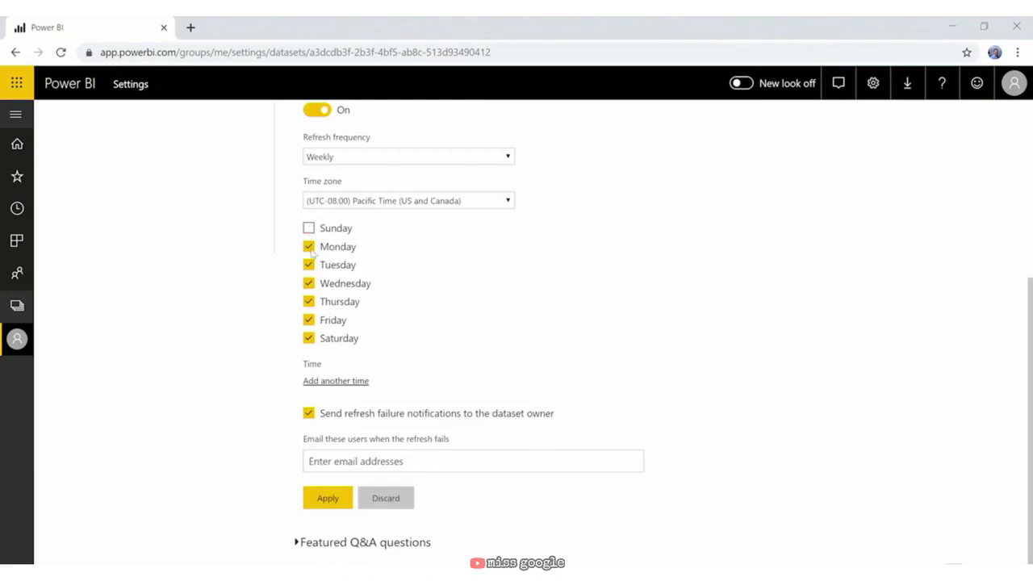
{"action": "left_click", "coordinate": [309, 264]}
{"action": "left_click", "coordinate": [308, 283]}
{"action": "left_click", "coordinate": [308, 301]}
{"action": "left_click", "coordinate": [309, 320]}
{"action": "left_click", "coordinate": [308, 338]}
Step: Choose the (UTC-08:00) Baja California time zone and apply the refresh schedule
{"action": "left_click", "coordinate": [399, 208]}
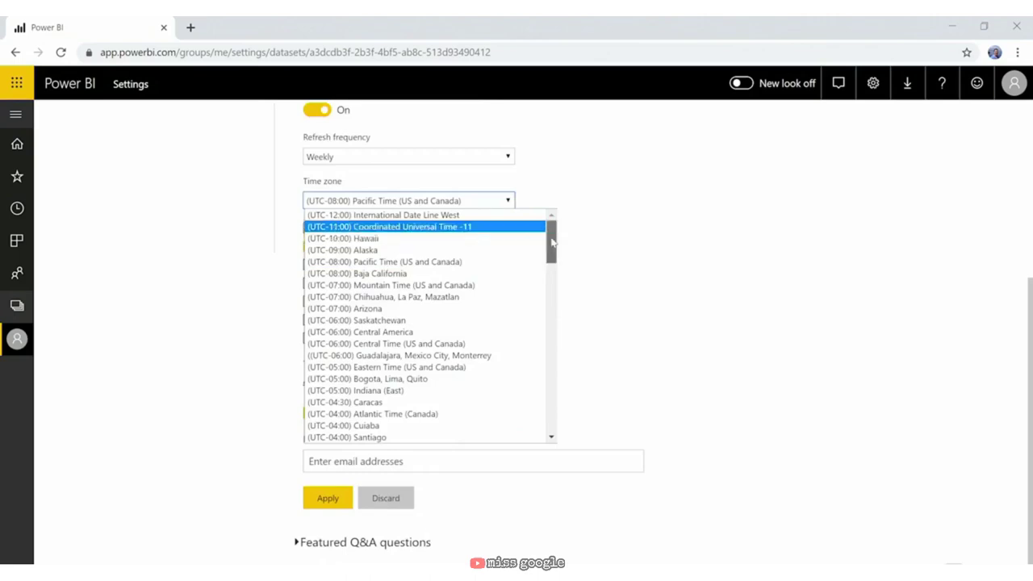
{"action": "scroll", "coordinate": [538, 251], "scroll_direction": "down", "scroll_amount": 1}
{"action": "scroll", "coordinate": [538, 252], "scroll_direction": "up", "scroll_amount": 2}
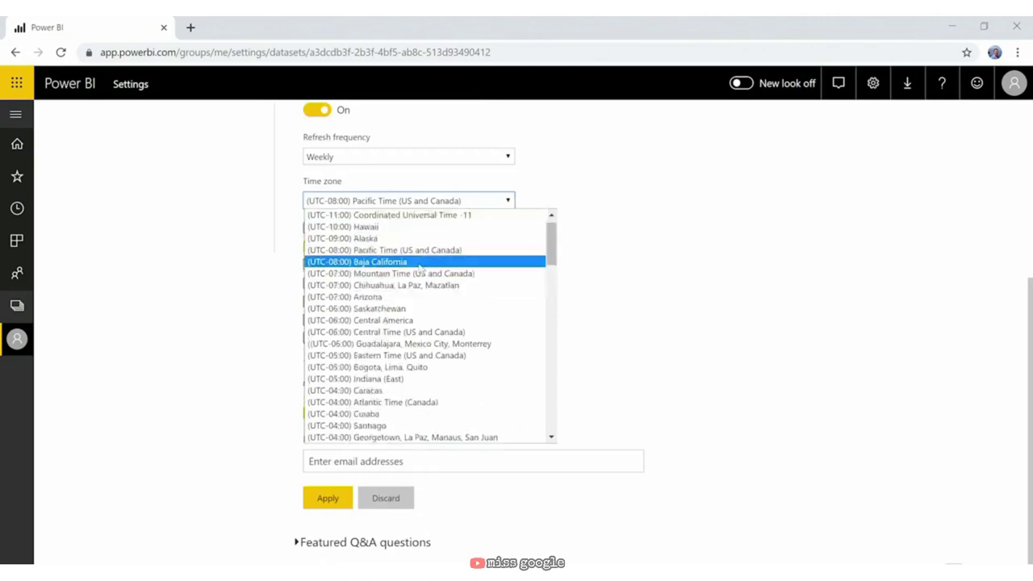
{"action": "left_click", "coordinate": [420, 262]}
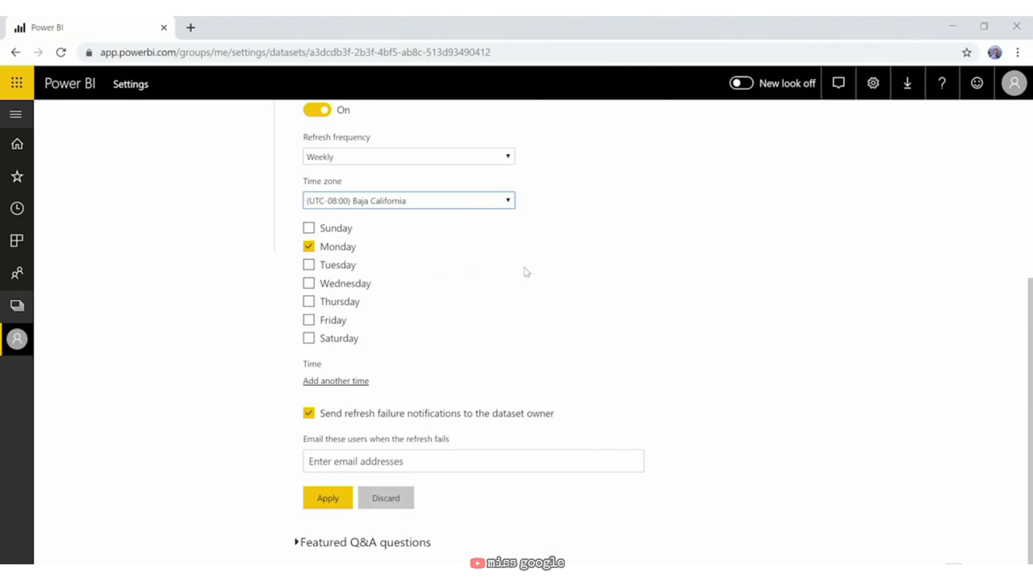
{"action": "left_click", "coordinate": [329, 501]}
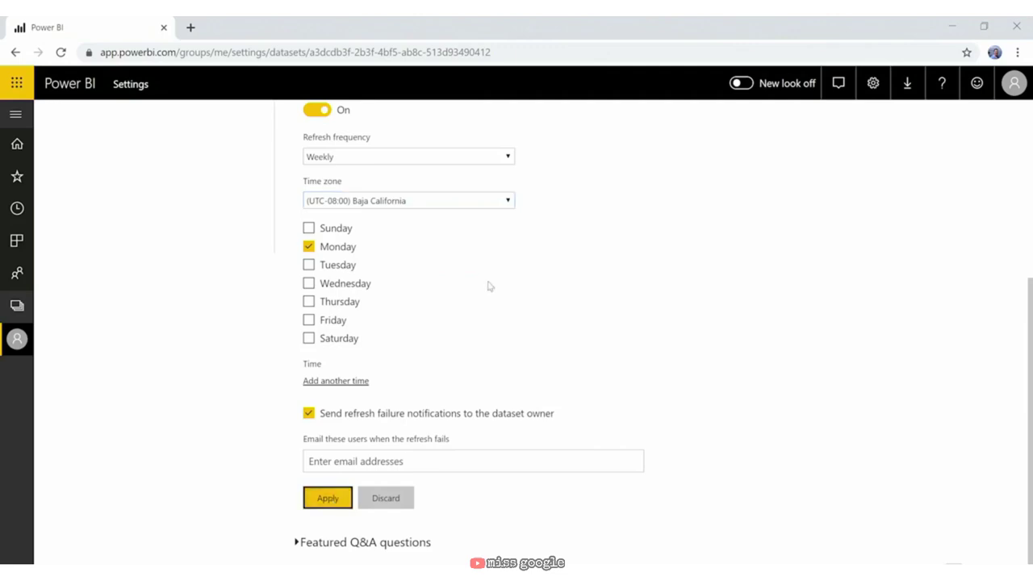
{"action": "scroll", "coordinate": [452, 315], "scroll_direction": "up", "scroll_amount": 2}
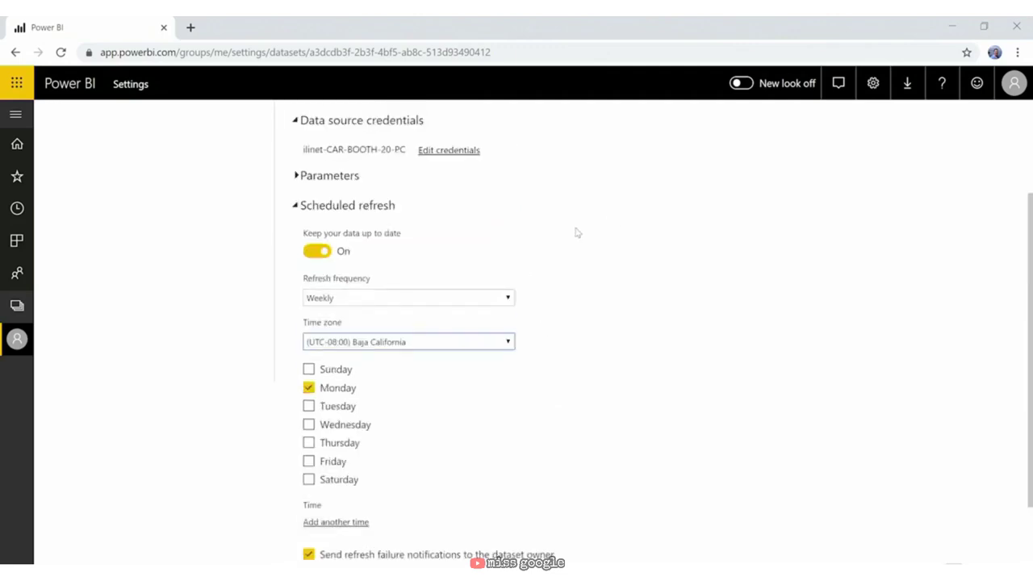
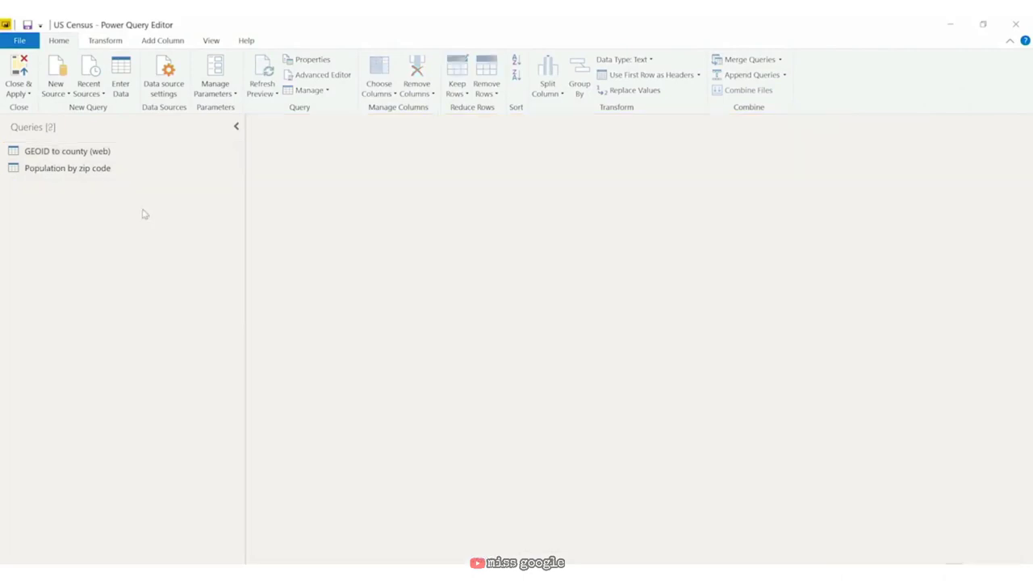
Step: Rename the 'GEOID to county (web)' query to 'GEOID to county'
{"action": "left_click", "coordinate": [118, 150]}
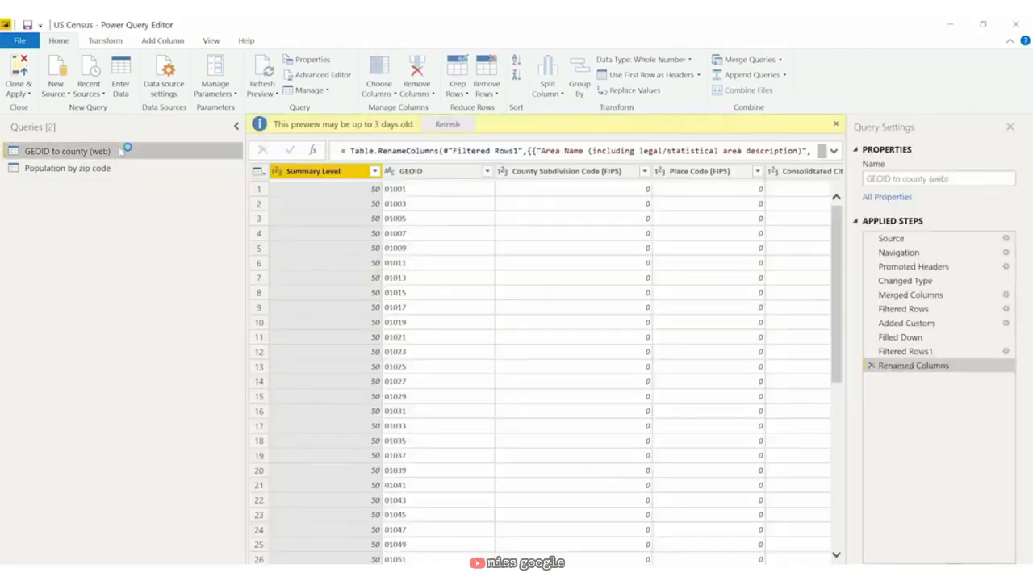
{"action": "right_click", "coordinate": [118, 151]}
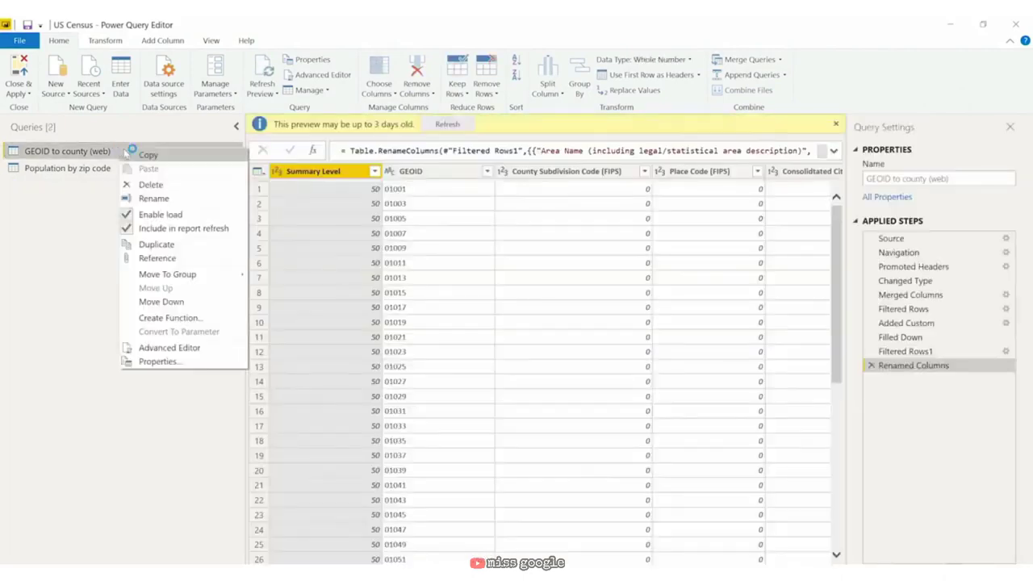
{"action": "left_click", "coordinate": [177, 199]}
{"action": "key", "text": "End"}
{"action": "key", "text": "BackSpace"}
{"action": "key", "text": "BackSpace"}
{"action": "key", "text": "BackSpace"}
{"action": "key", "text": "BackSpace"}
{"action": "key", "text": "BackSpace"}
{"action": "key", "text": "BackSpace"}
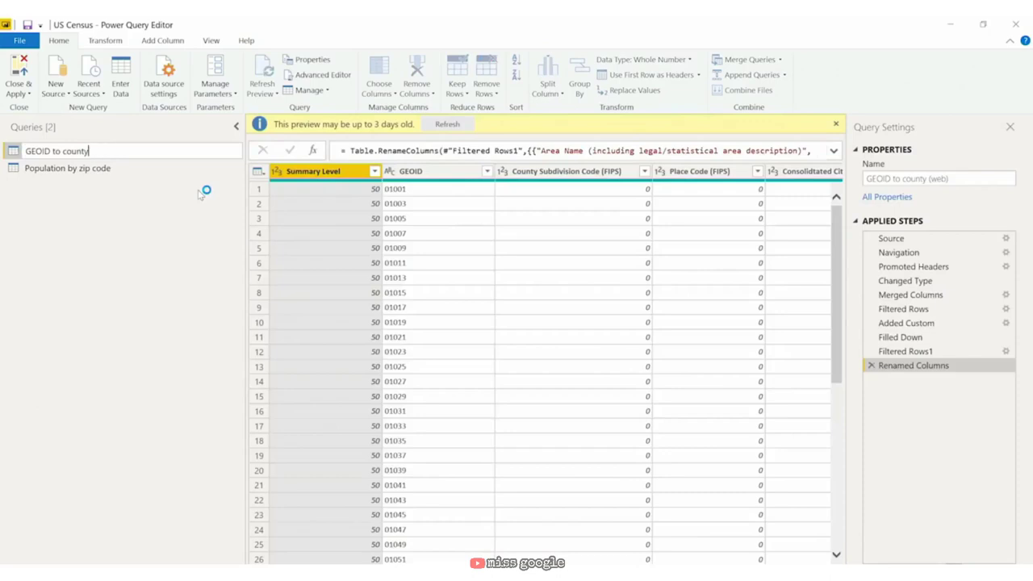
{"action": "key", "text": "Return"}
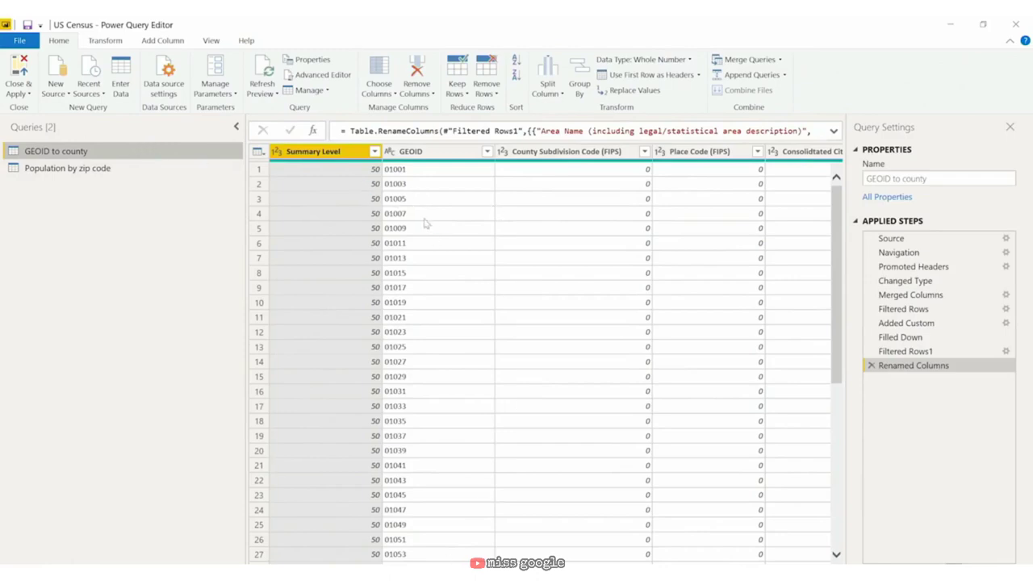
Step: Keep only the GEOID, County and State columns using Remove Other Columns
{"action": "left_click", "coordinate": [462, 151]}
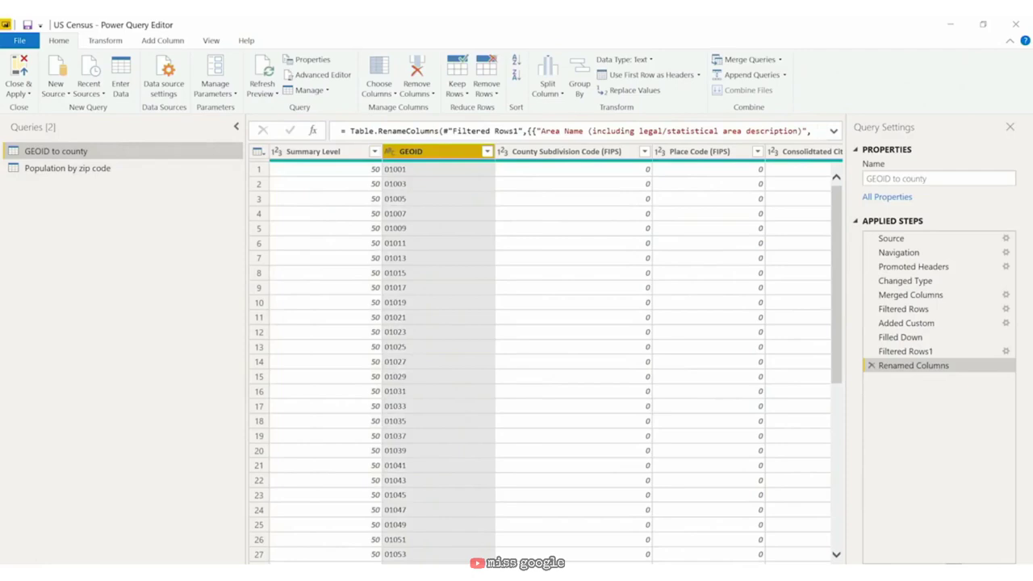
{"action": "scroll", "coordinate": [551, 355], "scroll_direction": "right", "scroll_amount": 4}
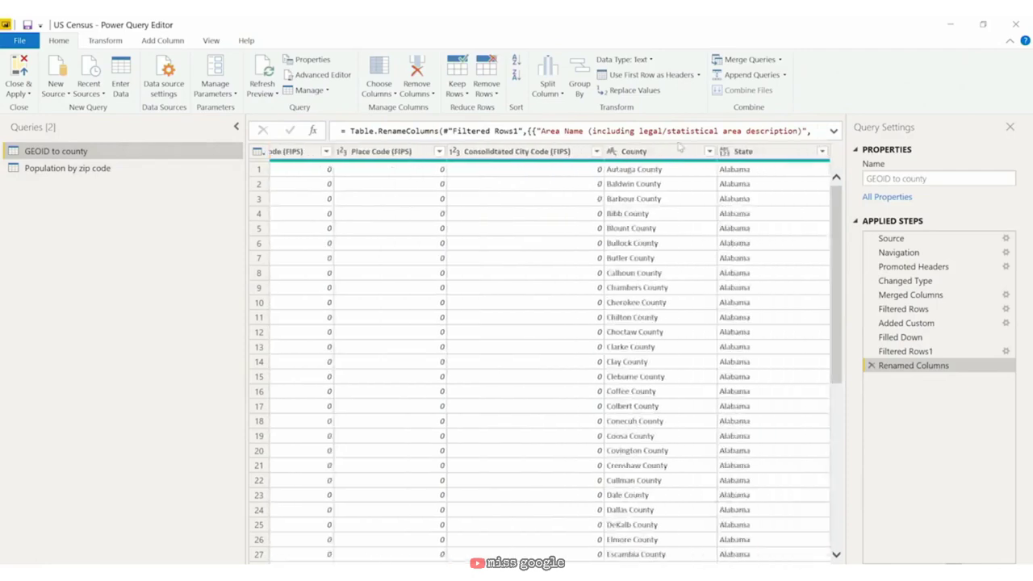
{"action": "left_click", "coordinate": [682, 151]}
{"action": "left_click", "coordinate": [761, 153], "text": "ctrl"}
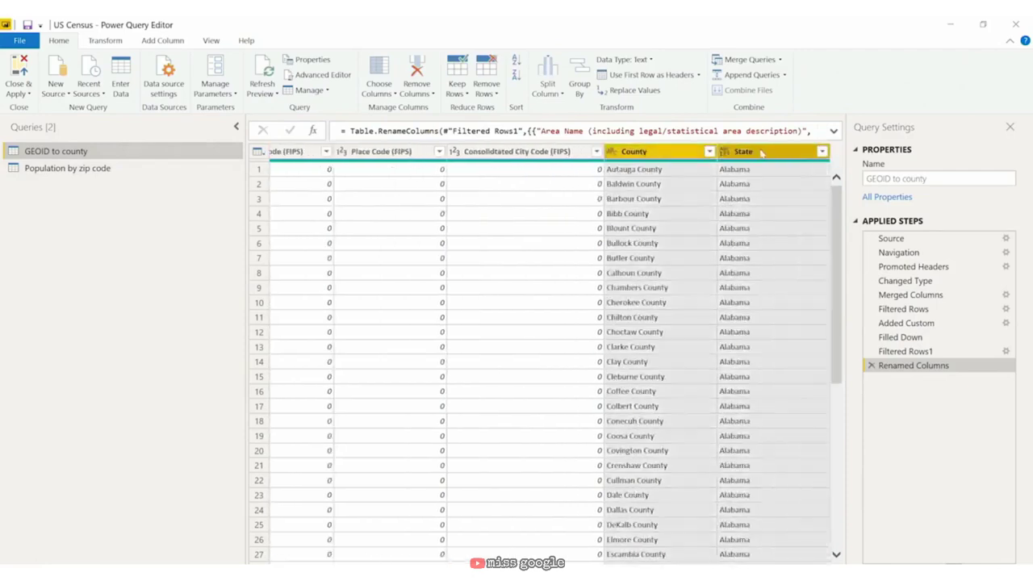
{"action": "right_click", "coordinate": [761, 152]}
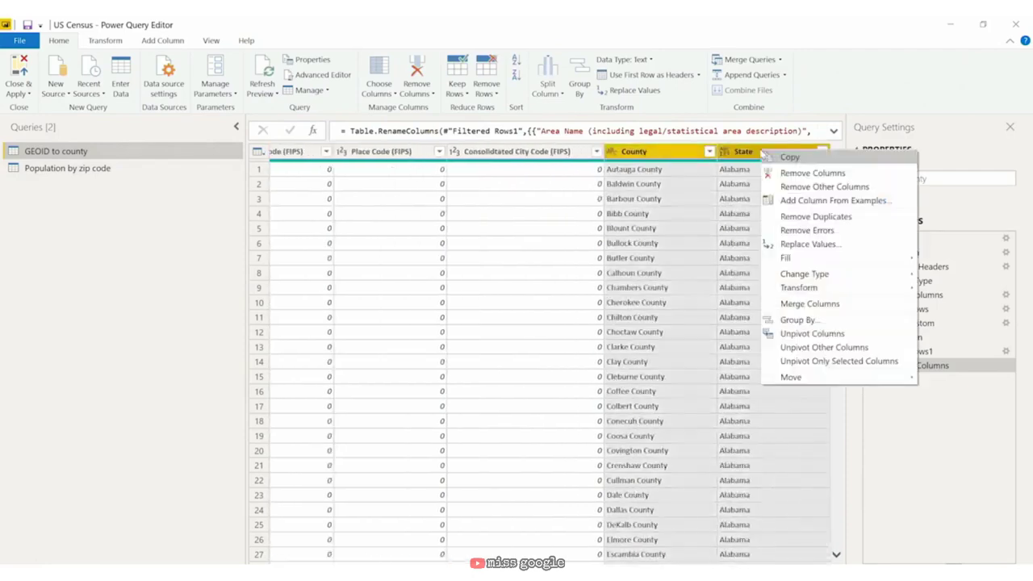
{"action": "left_click", "coordinate": [808, 188]}
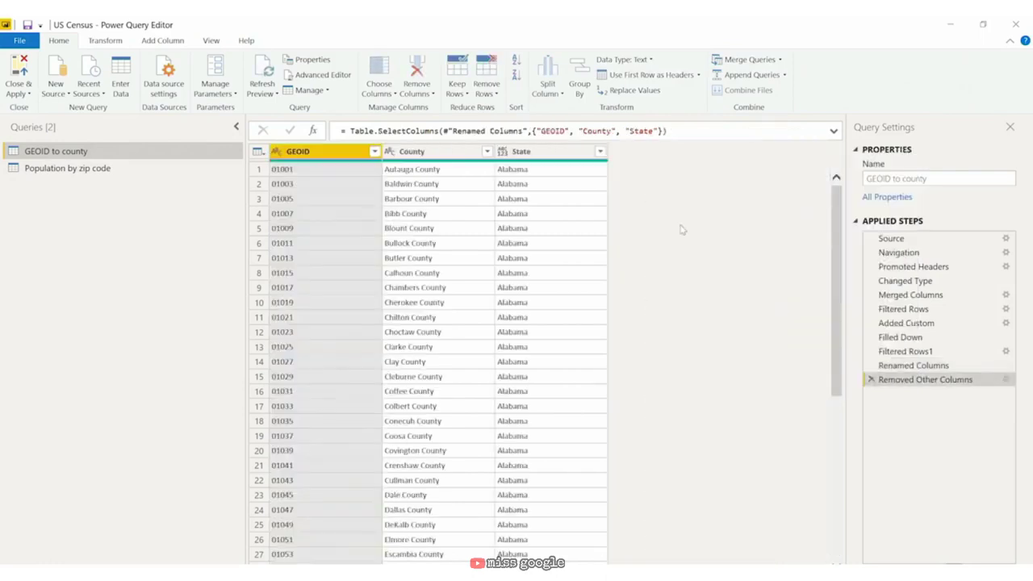
{"action": "left_click", "coordinate": [552, 155]}
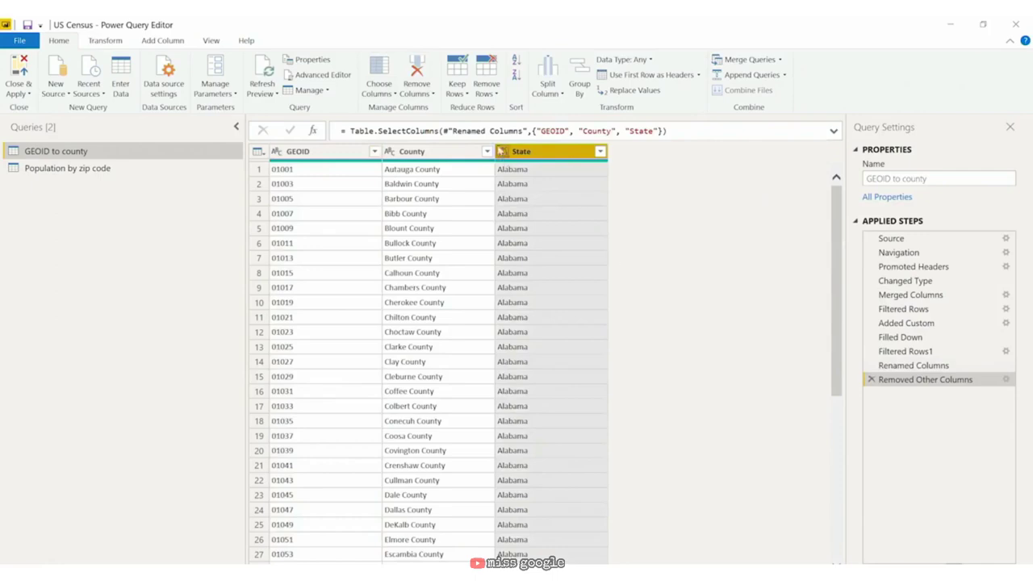
Step: In the Advanced Editor, add ', Text.Type' to the Added Custom step's State column
{"action": "left_click", "coordinate": [332, 79]}
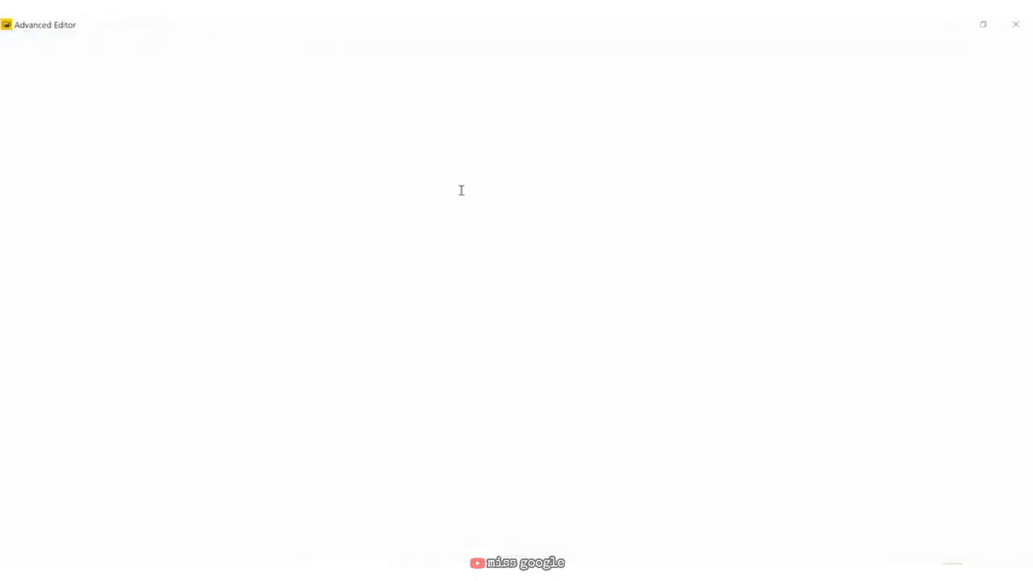
{"action": "left_click", "coordinate": [833, 174]}
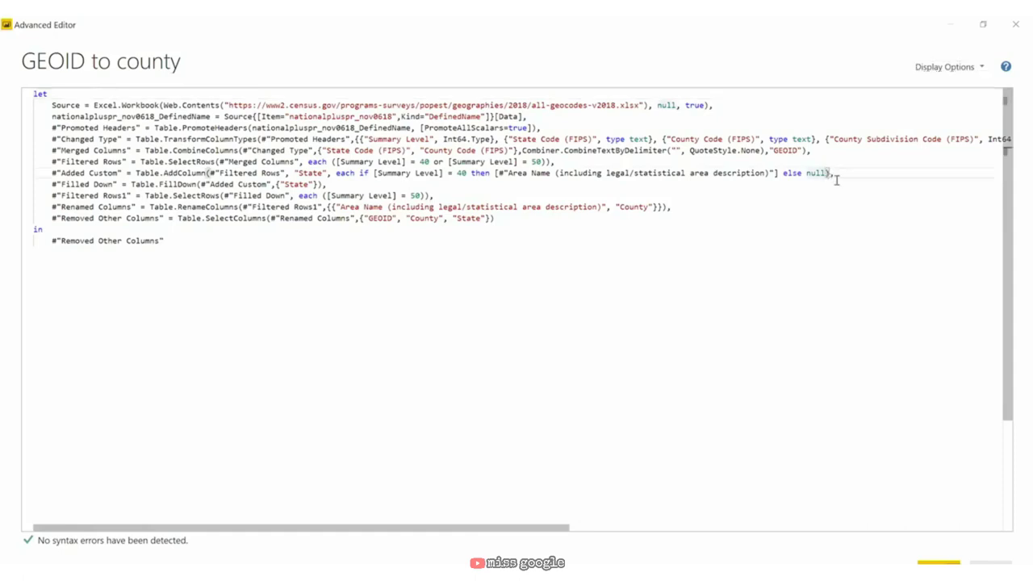
{"action": "type", "text": ", "}
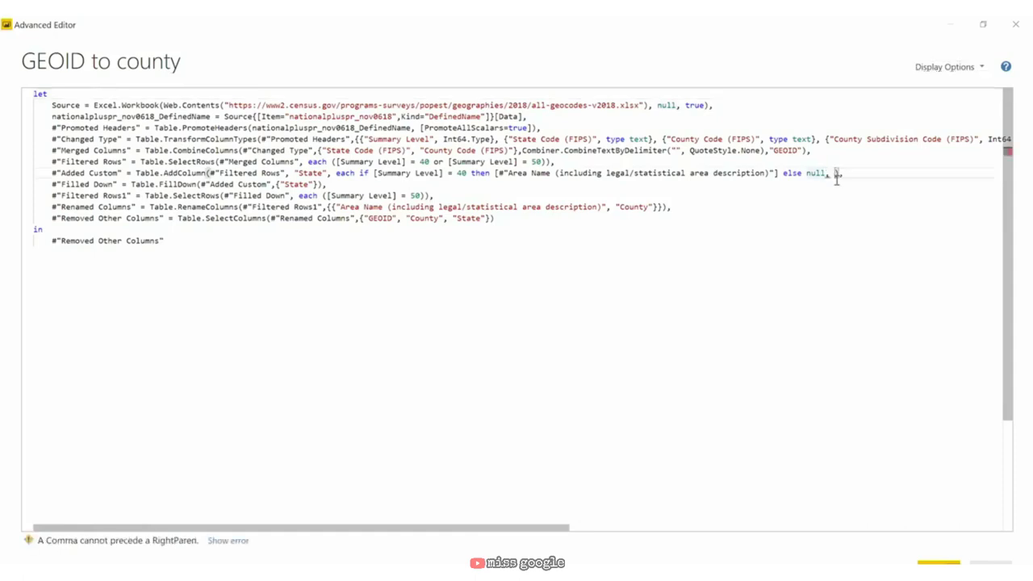
{"action": "type", "text": "Text."}
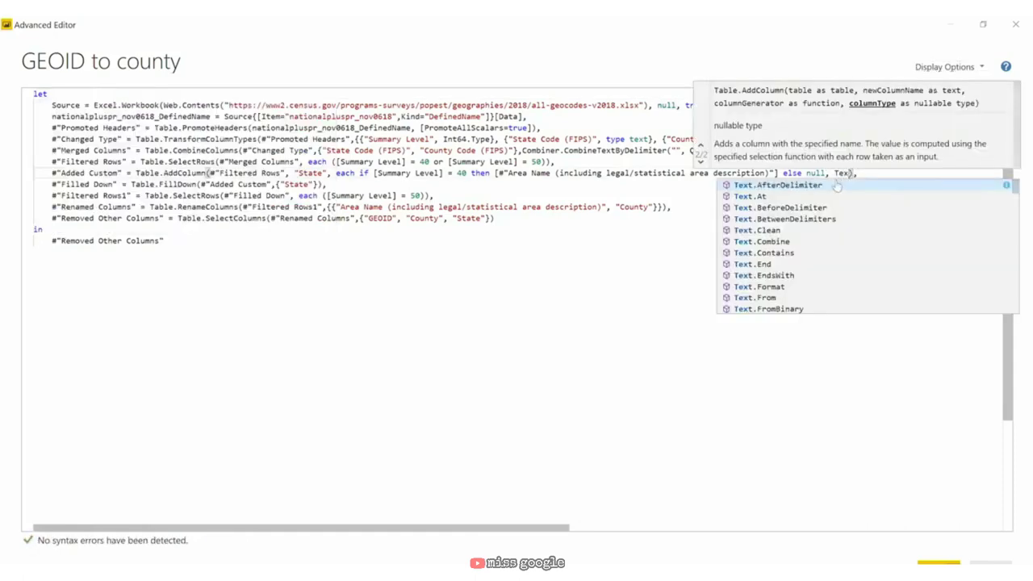
{"action": "type", "text": "Type"}
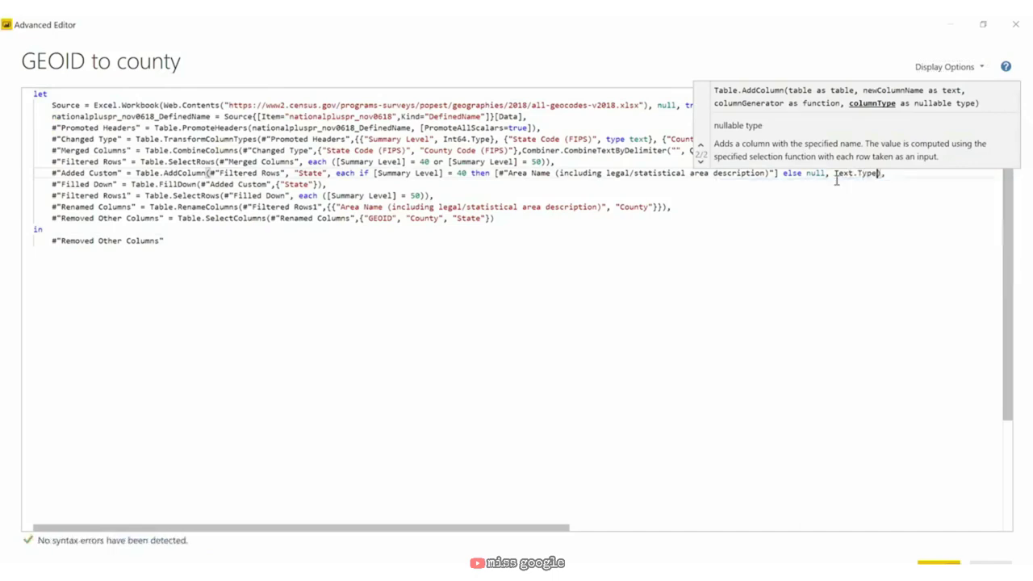
{"action": "left_click", "coordinate": [738, 245]}
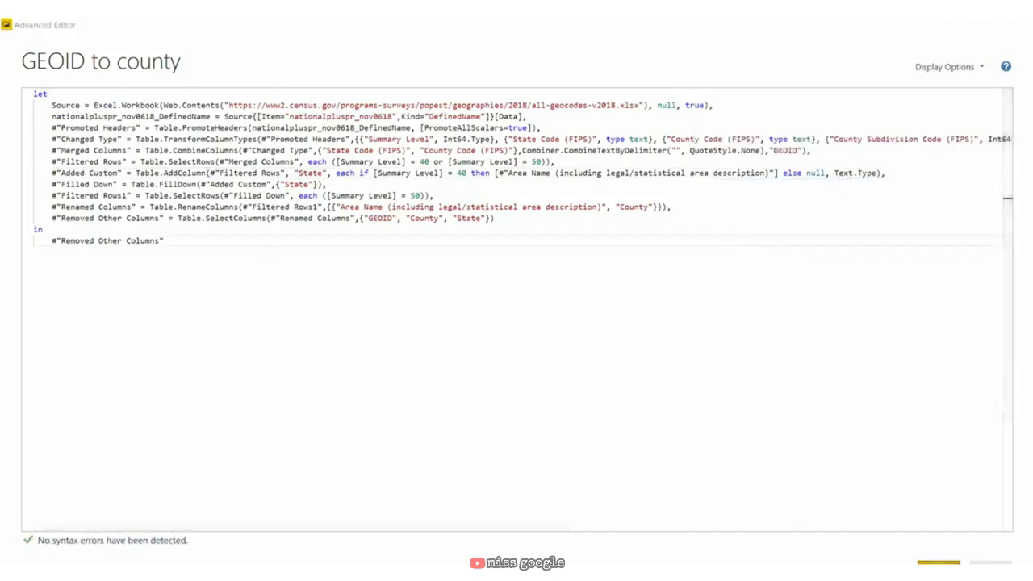
{"action": "left_click", "coordinate": [939, 562]}
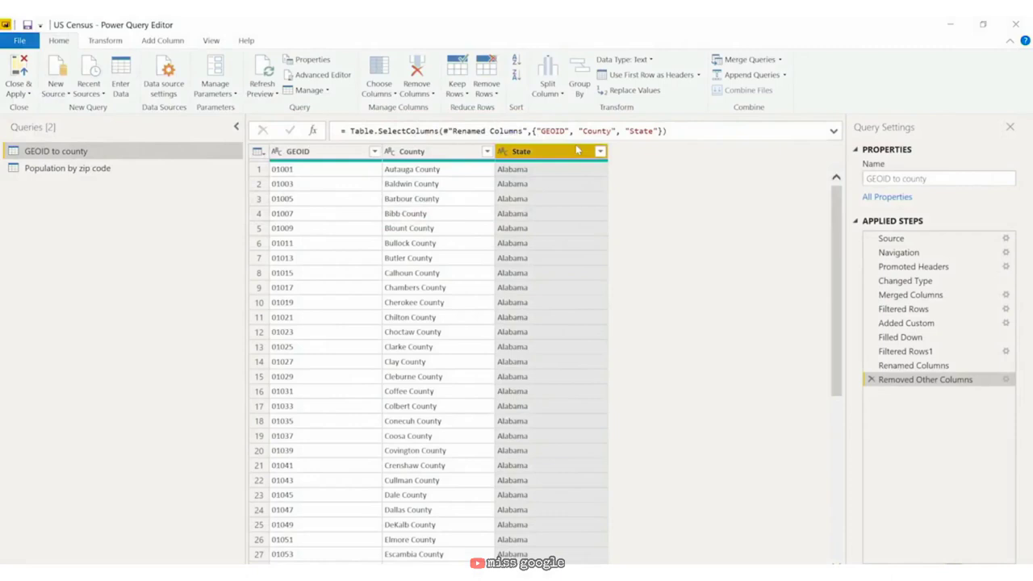
Step: Review the Population by zip code and GEOID to county queries, then Close & Apply
{"action": "left_click", "coordinate": [112, 170]}
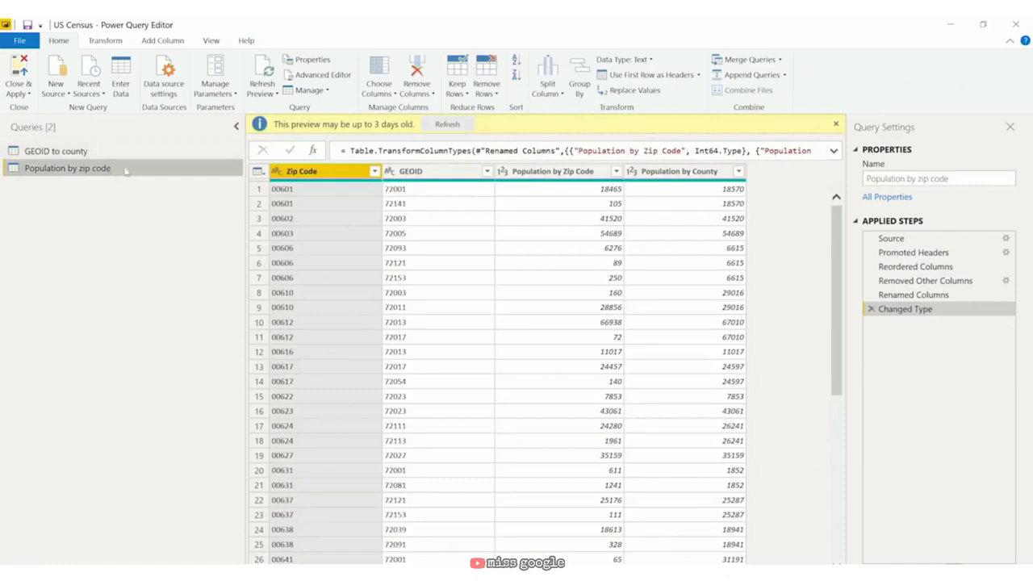
{"action": "left_click", "coordinate": [125, 149]}
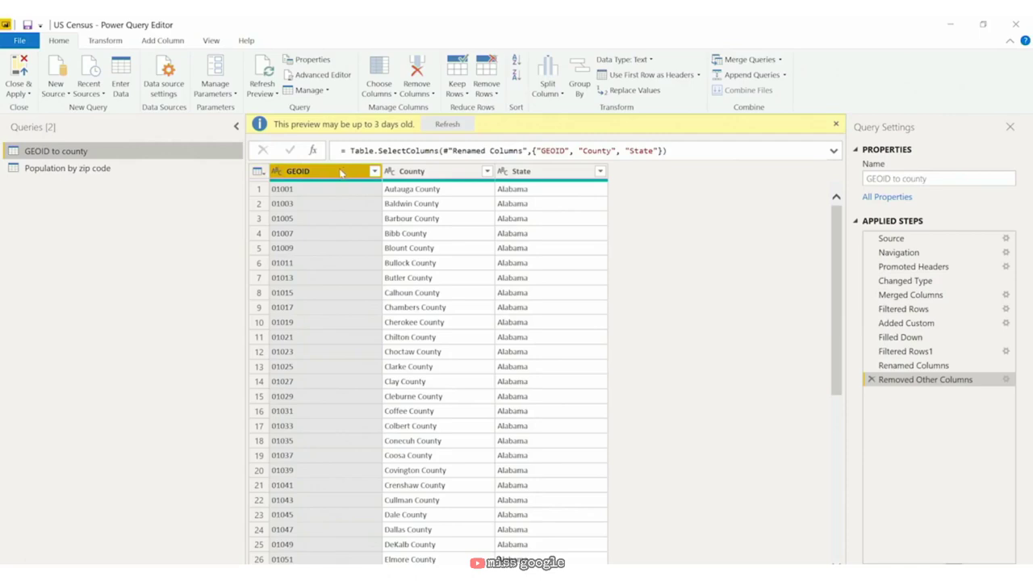
{"action": "left_click", "coordinate": [134, 168]}
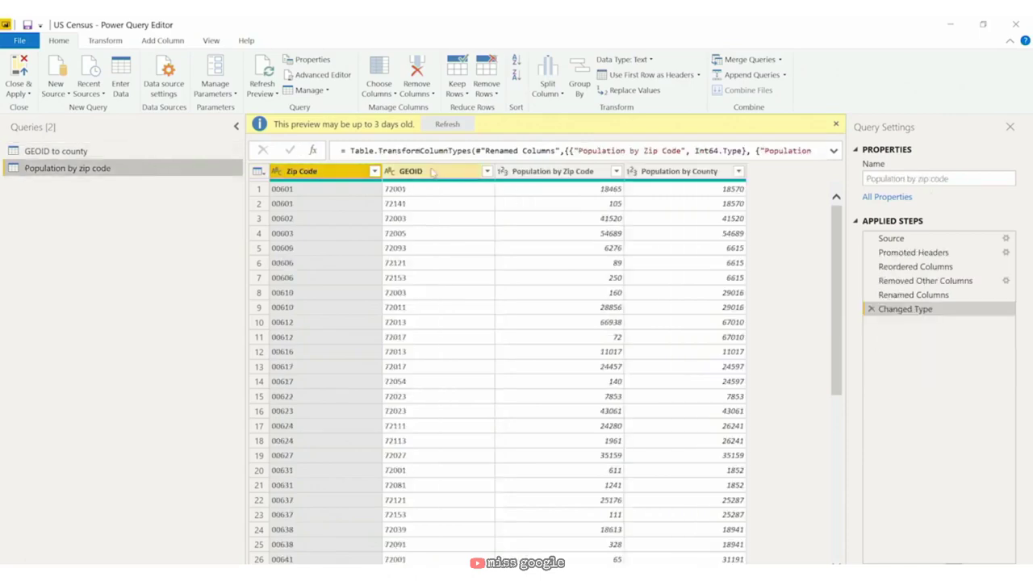
{"action": "left_click", "coordinate": [412, 172]}
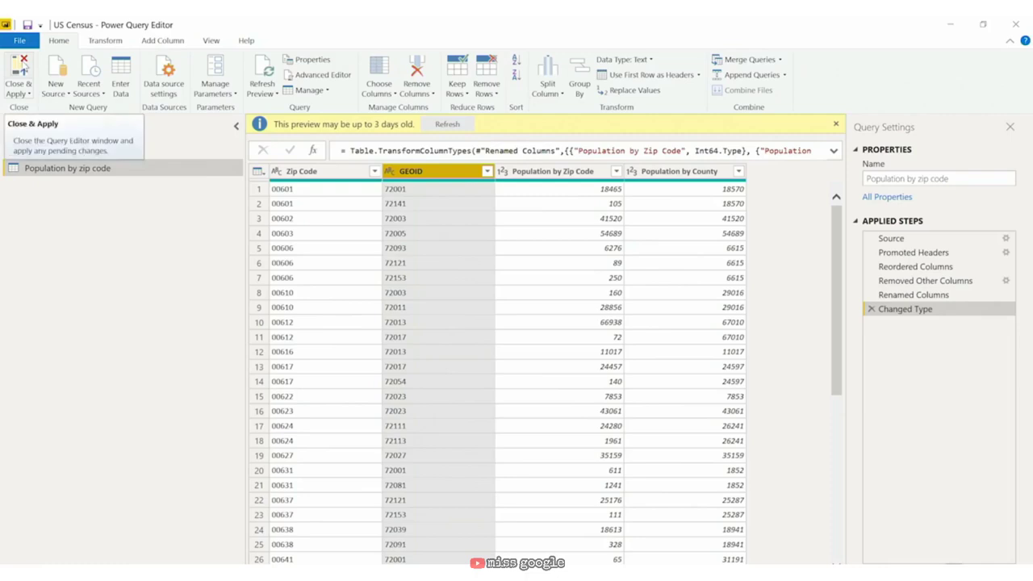
{"action": "left_click", "coordinate": [21, 71]}
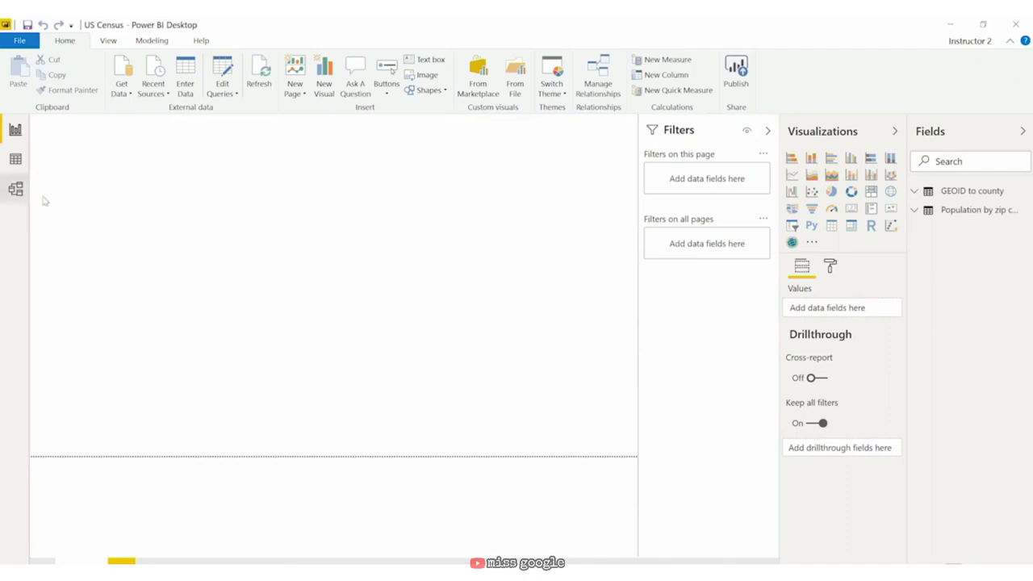
Step: In Model view, arrange both table cards and review the GEOID relationship, leaving it unchanged
{"action": "left_click", "coordinate": [16, 191]}
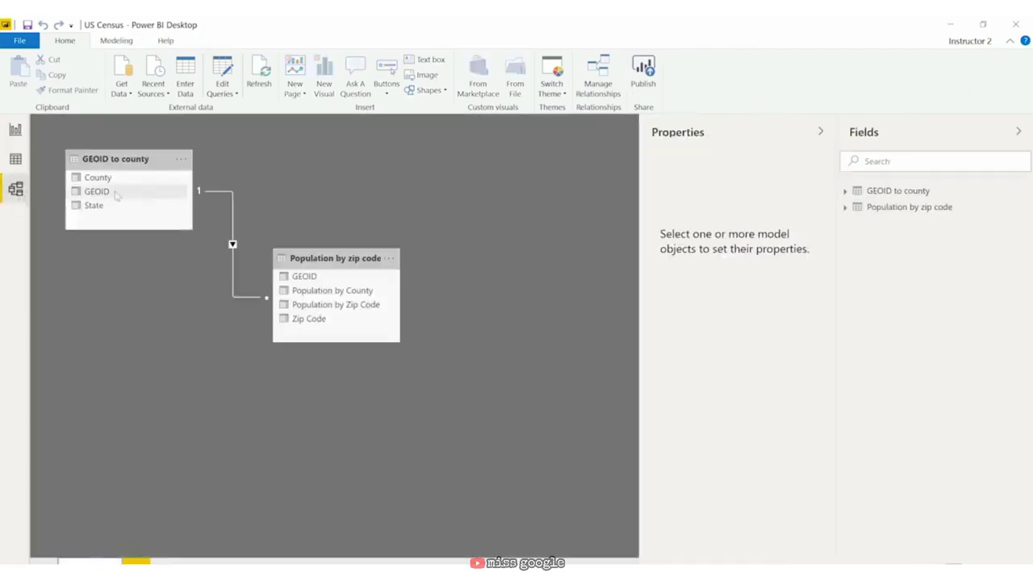
{"action": "left_click_drag", "start_coordinate": [353, 261], "coordinate": [205, 337]}
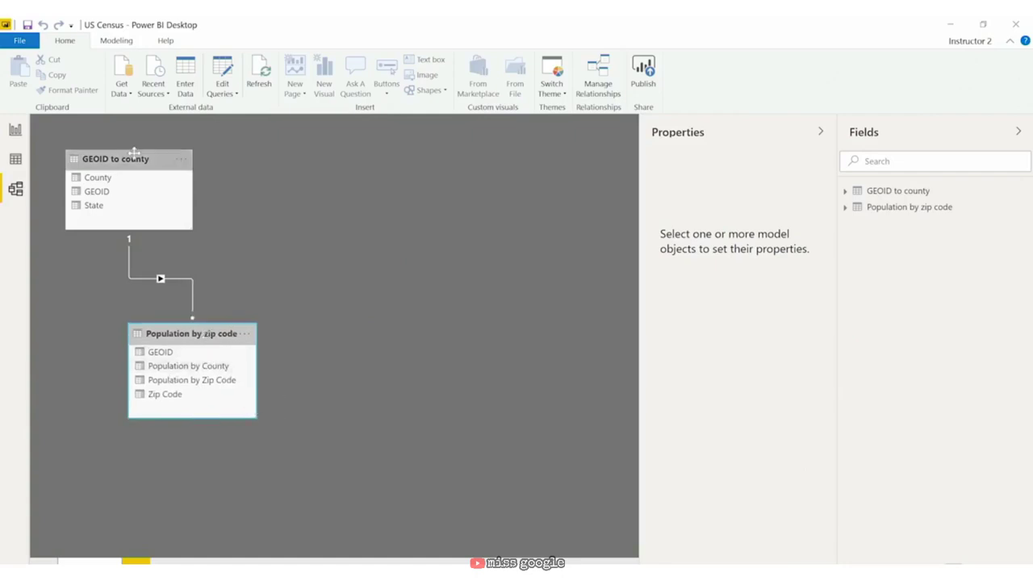
{"action": "mouse_move", "coordinate": [132, 155]}
{"action": "left_mouse_down"}
{"action": "mouse_move", "coordinate": [166, 156]}
{"action": "mouse_move", "coordinate": [143, 157]}
{"action": "left_mouse_up"}
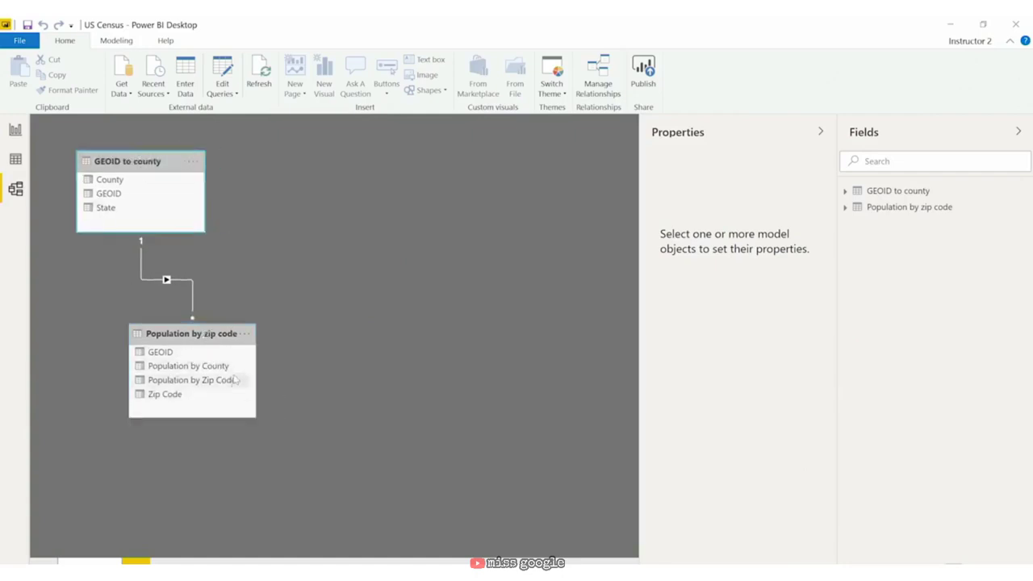
{"action": "mouse_move", "coordinate": [207, 334]}
{"action": "left_mouse_down"}
{"action": "mouse_move", "coordinate": [274, 359]}
{"action": "mouse_move", "coordinate": [187, 325]}
{"action": "mouse_move", "coordinate": [198, 318]}
{"action": "left_mouse_up"}
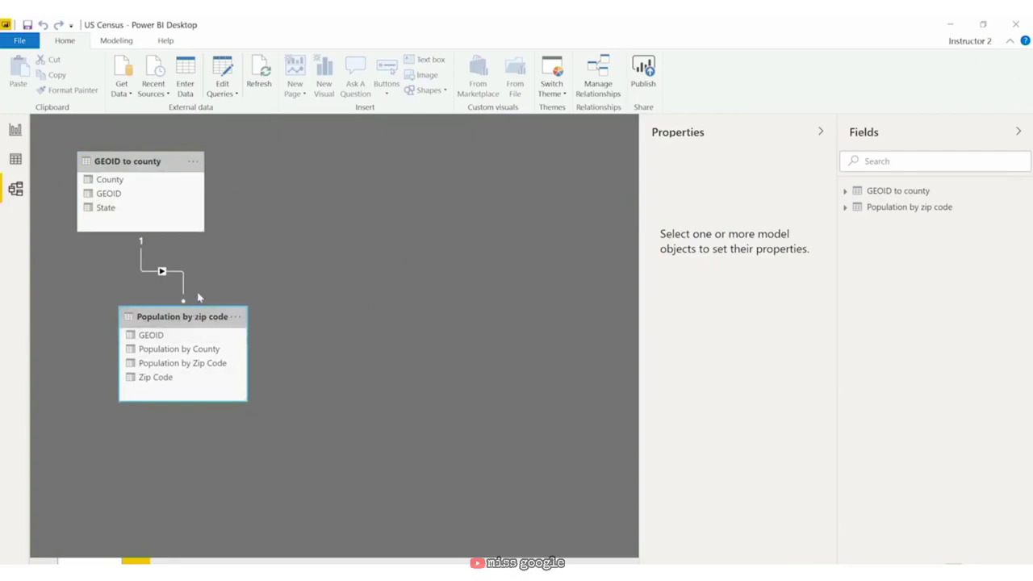
{"action": "left_click", "coordinate": [152, 273]}
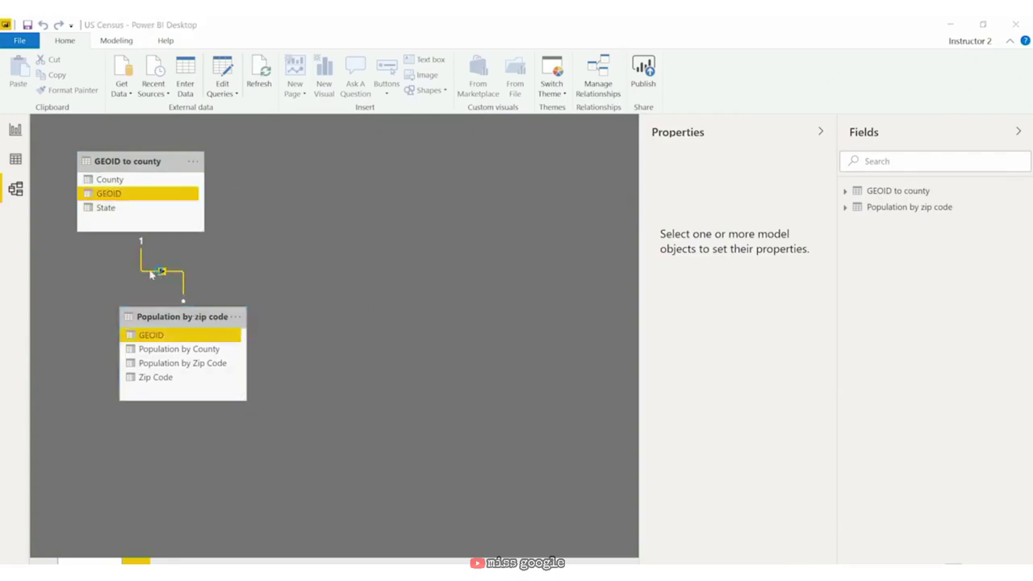
{"action": "double_click", "coordinate": [152, 273]}
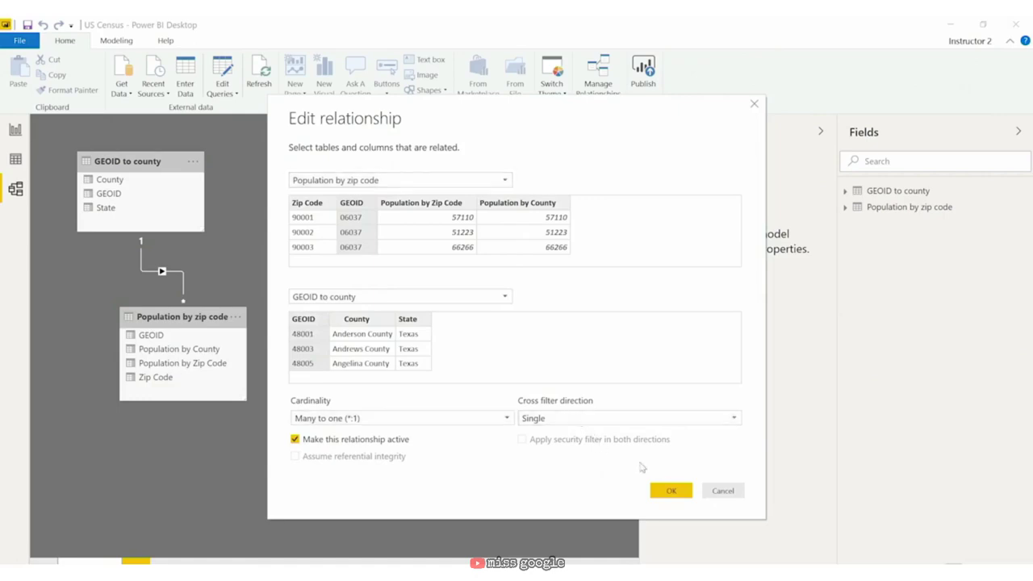
{"action": "left_click", "coordinate": [670, 492]}
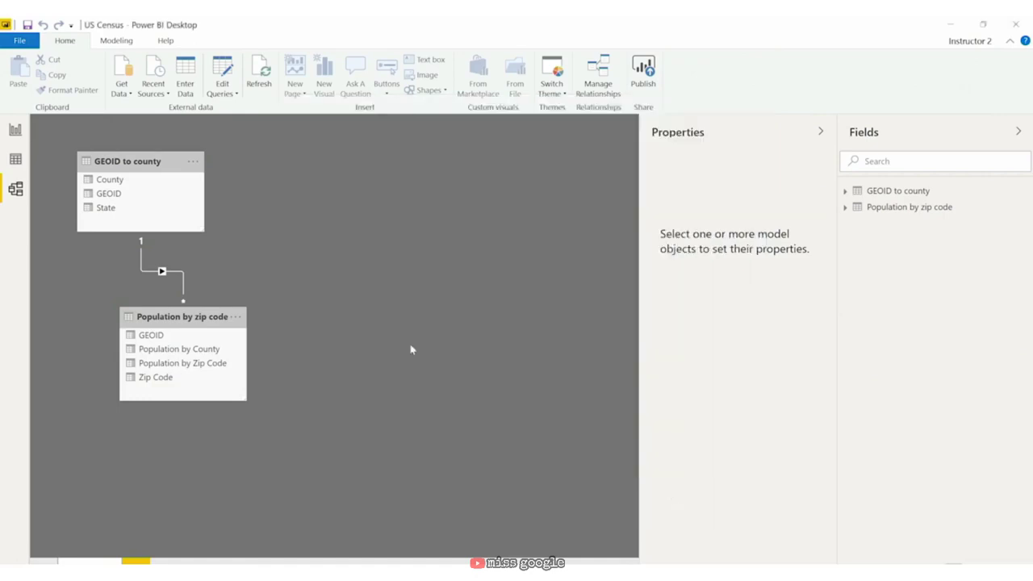
Step: Position Population by zip code close beneath and left of GEOID to county
{"action": "left_click_drag", "start_coordinate": [127, 162], "coordinate": [112, 135]}
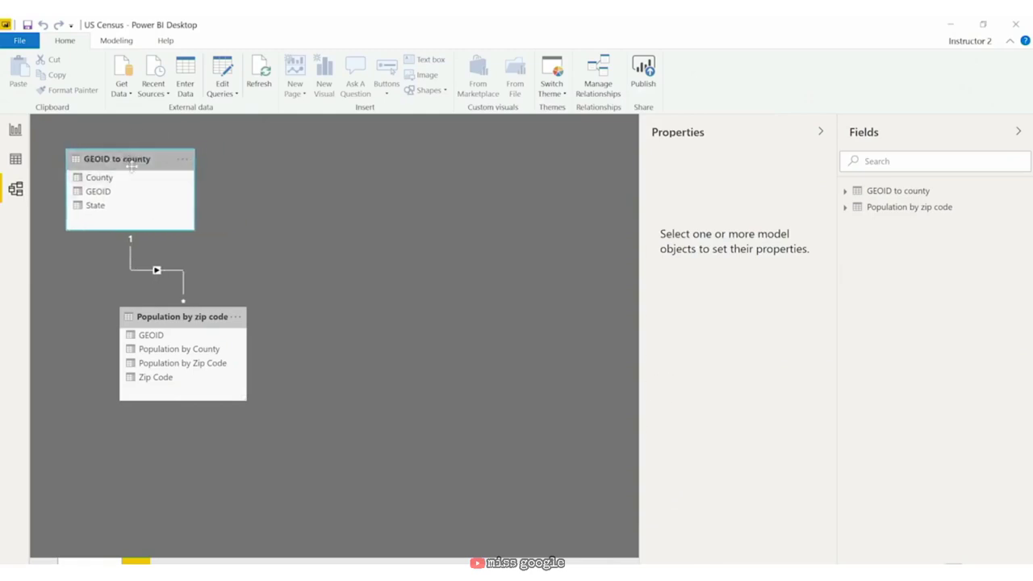
{"action": "left_click", "coordinate": [131, 160]}
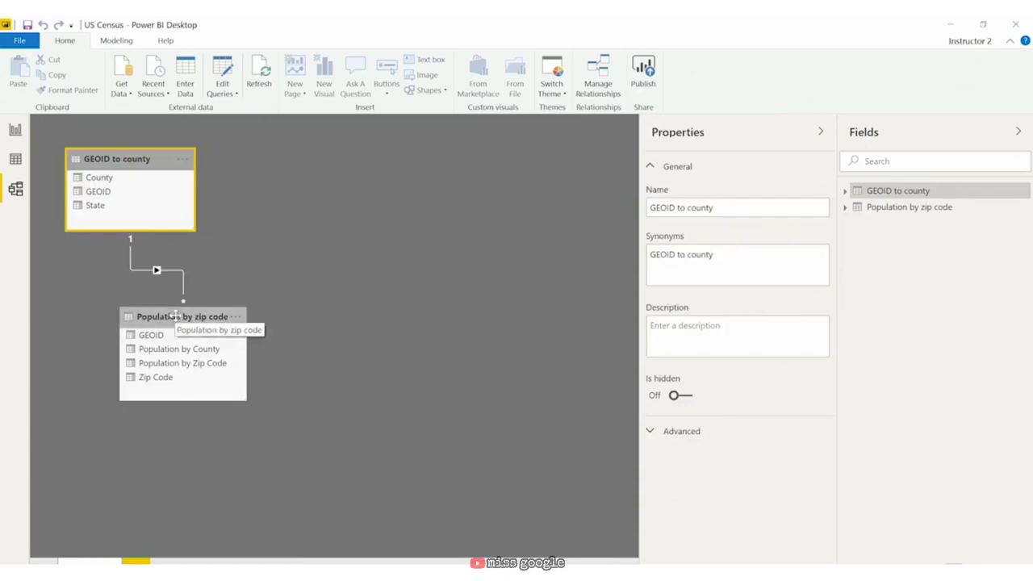
{"action": "left_click_drag", "start_coordinate": [175, 315], "coordinate": [251, 443]}
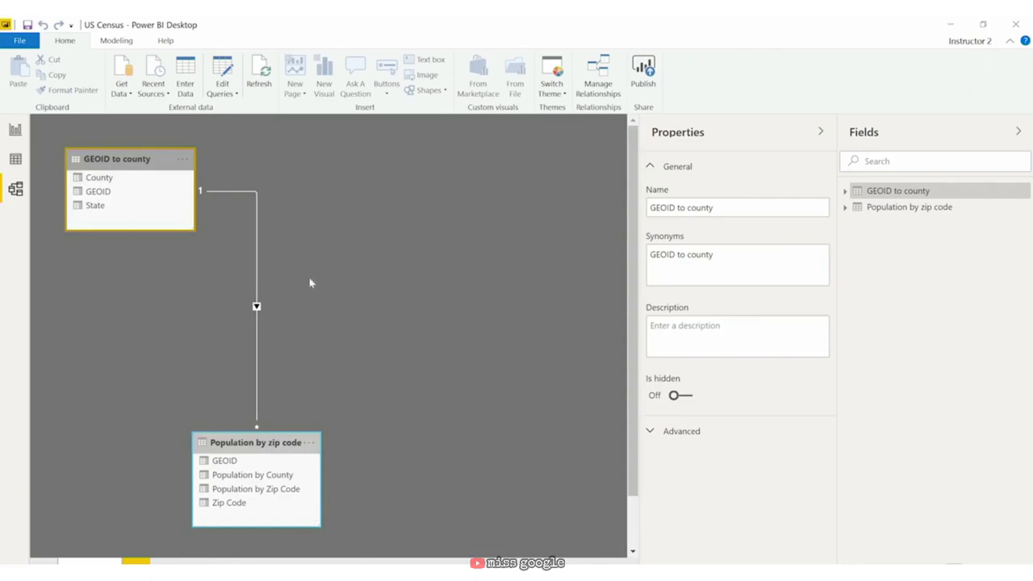
{"action": "left_click_drag", "start_coordinate": [281, 439], "coordinate": [200, 336]}
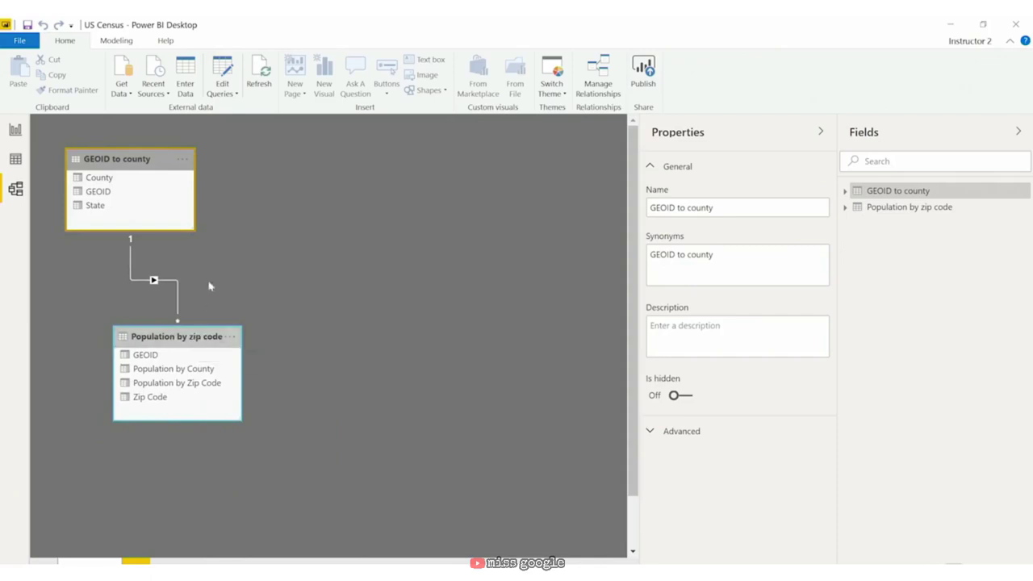
{"action": "mouse_move", "coordinate": [187, 332]}
{"action": "left_mouse_down"}
{"action": "mouse_move", "coordinate": [173, 344]}
{"action": "mouse_move", "coordinate": [170, 334]}
{"action": "left_mouse_up"}
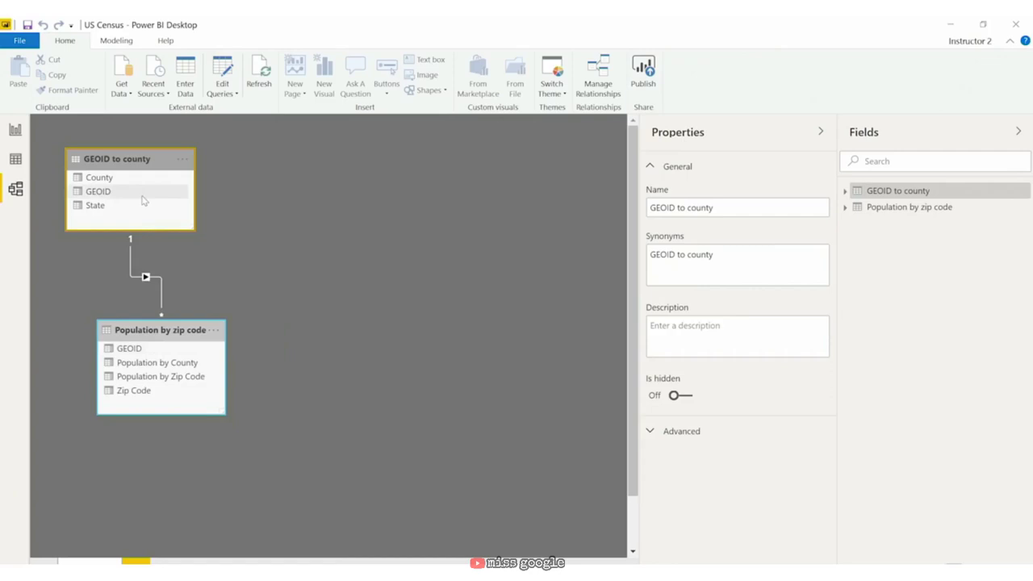
Step: Set the GEOID relationship's cross filter direction to Both, then shift GEOID to county down slightly
{"action": "double_click", "coordinate": [162, 281]}
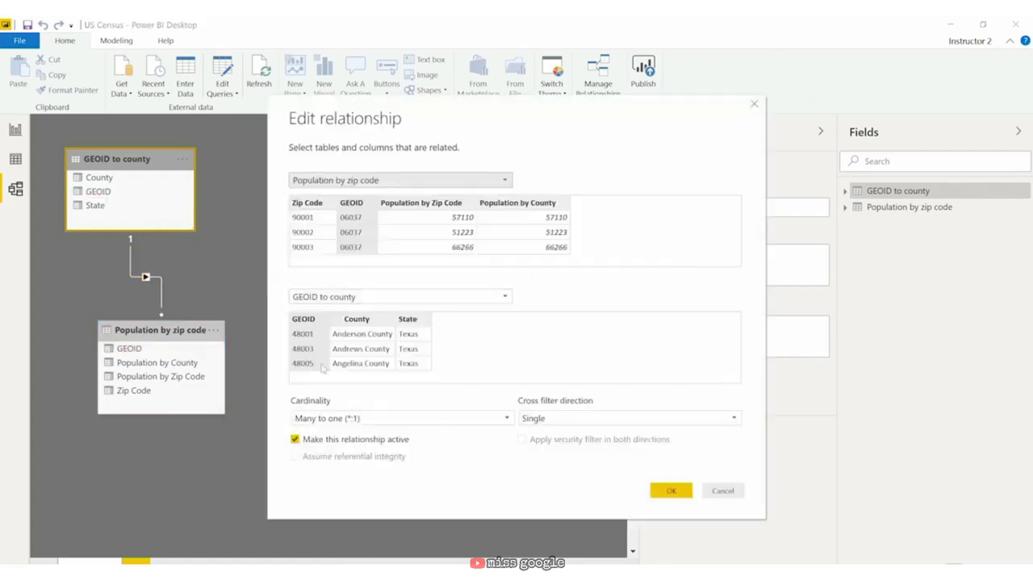
{"action": "left_click", "coordinate": [565, 425]}
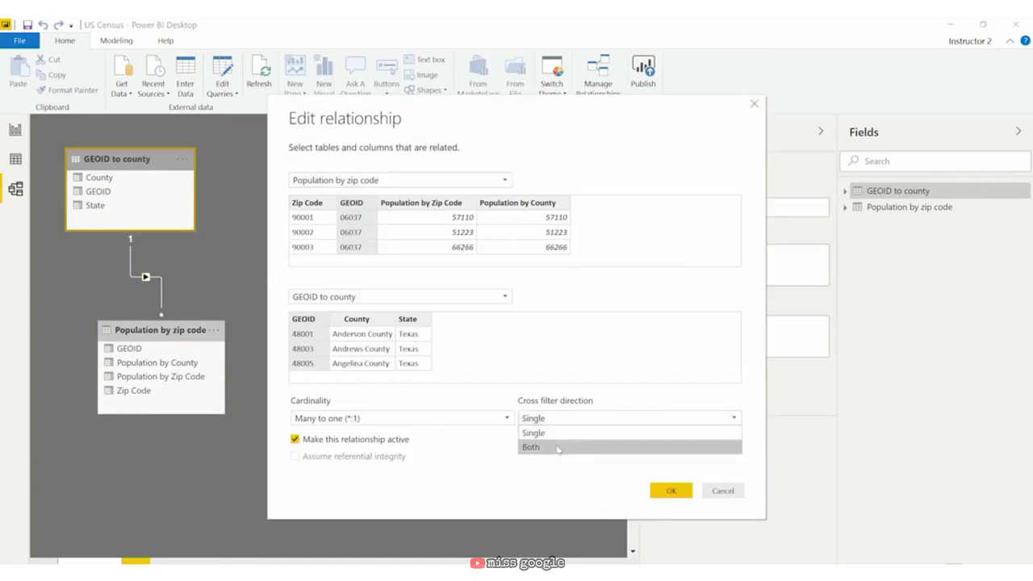
{"action": "left_click", "coordinate": [558, 448]}
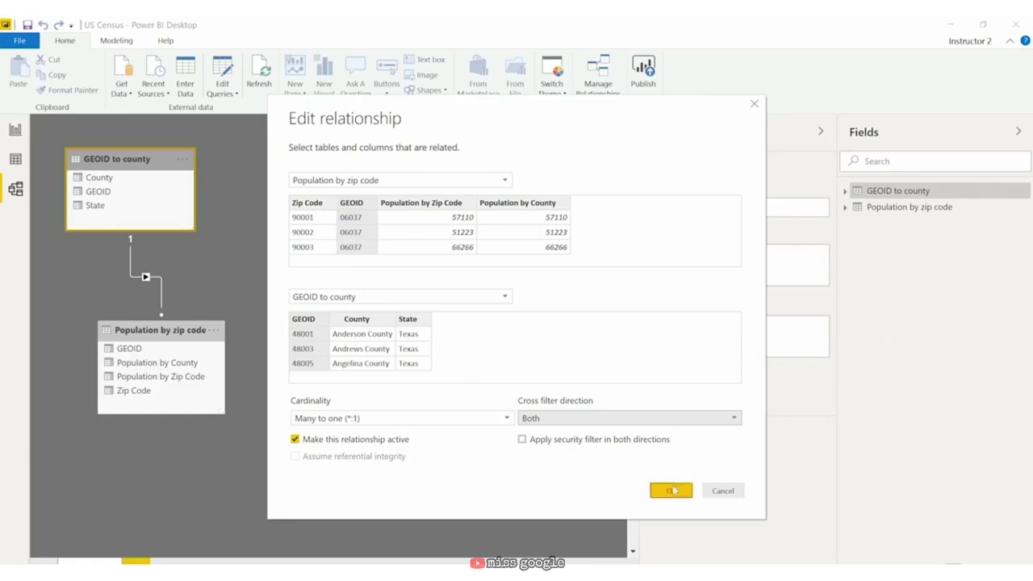
{"action": "left_click", "coordinate": [671, 491]}
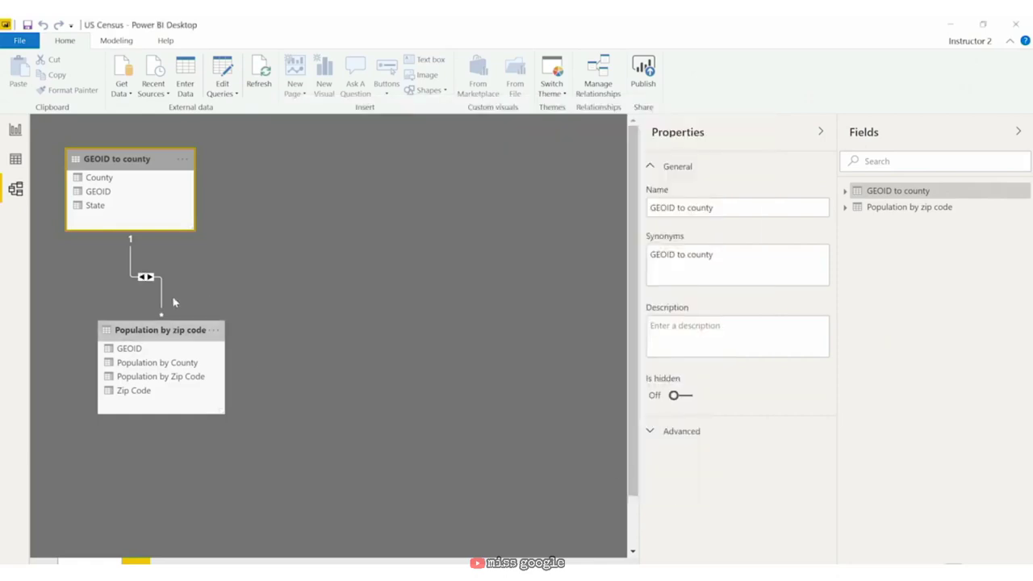
{"action": "right_click", "coordinate": [162, 284]}
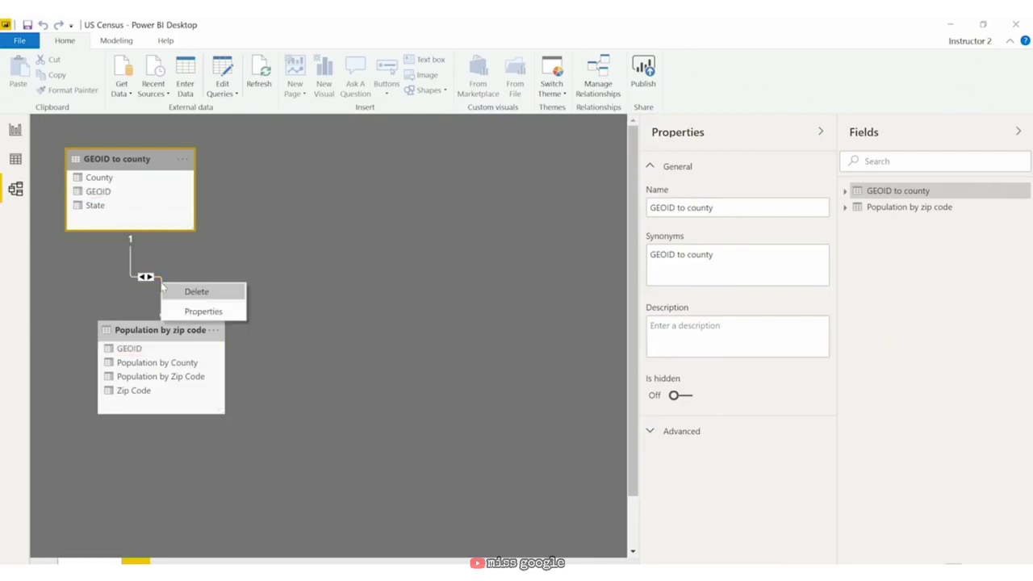
{"action": "left_click", "coordinate": [233, 251]}
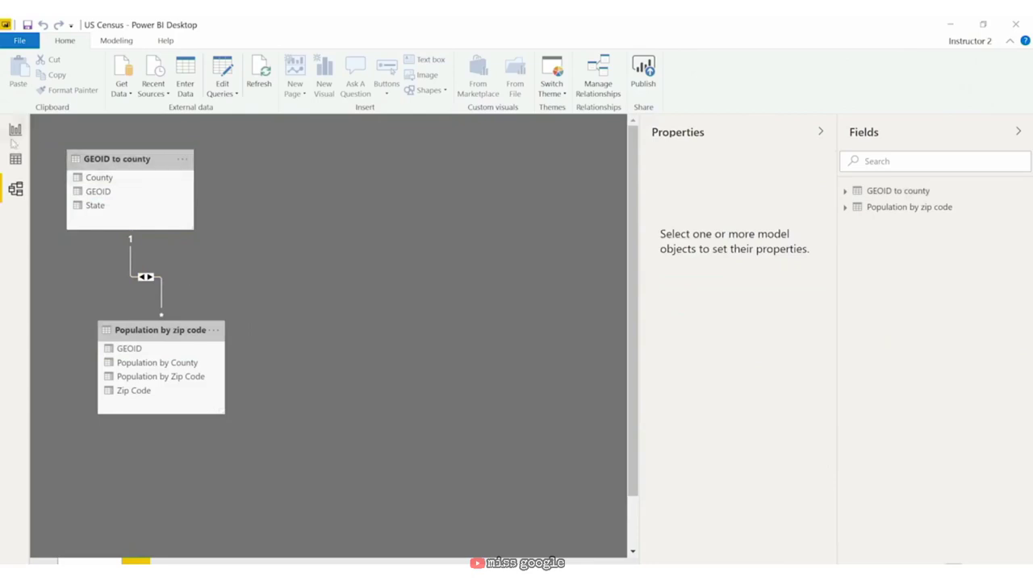
{"action": "left_click_drag", "start_coordinate": [142, 165], "coordinate": [142, 197]}
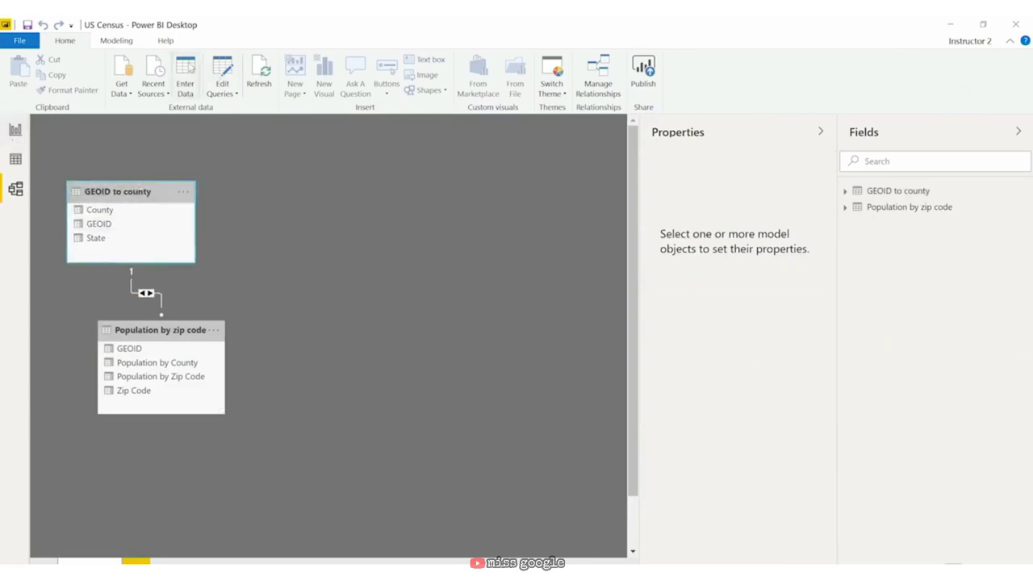
Step: Start a hand-entered table named 'Exception Table'
{"action": "left_click", "coordinate": [185, 74]}
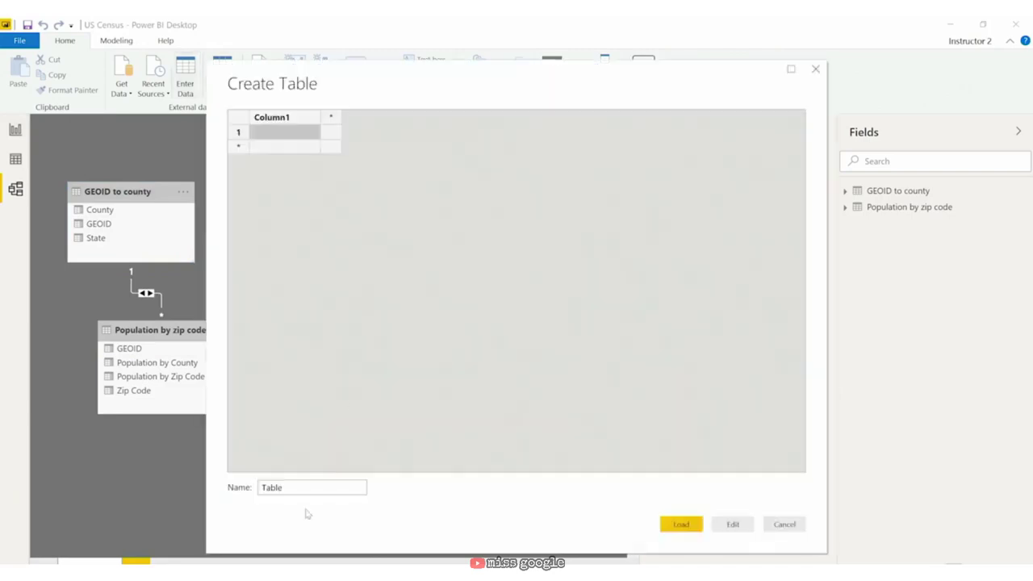
{"action": "double_click", "coordinate": [308, 489]}
{"action": "key", "text": "BackSpace"}
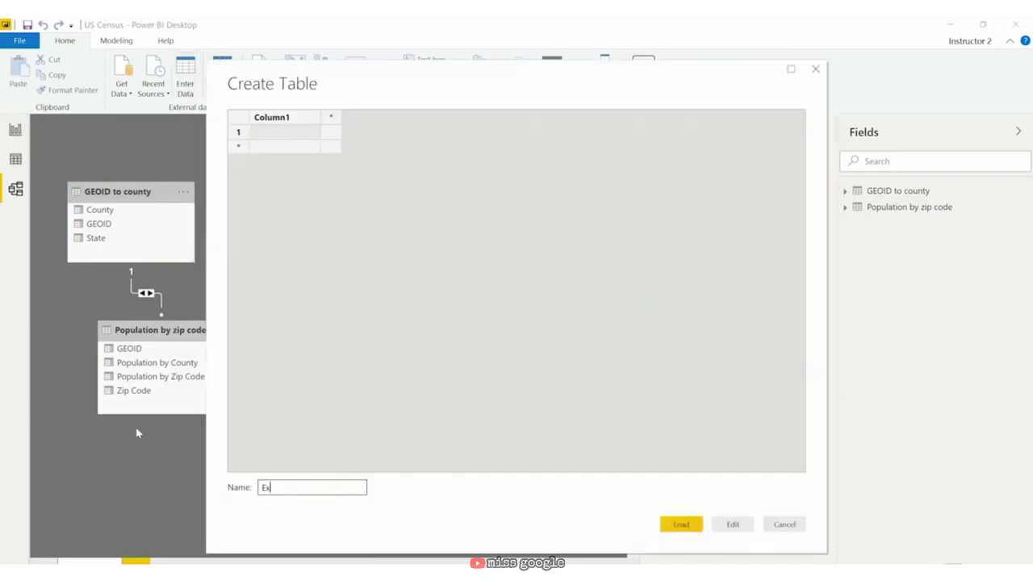
{"action": "type", "text": "Exception"}
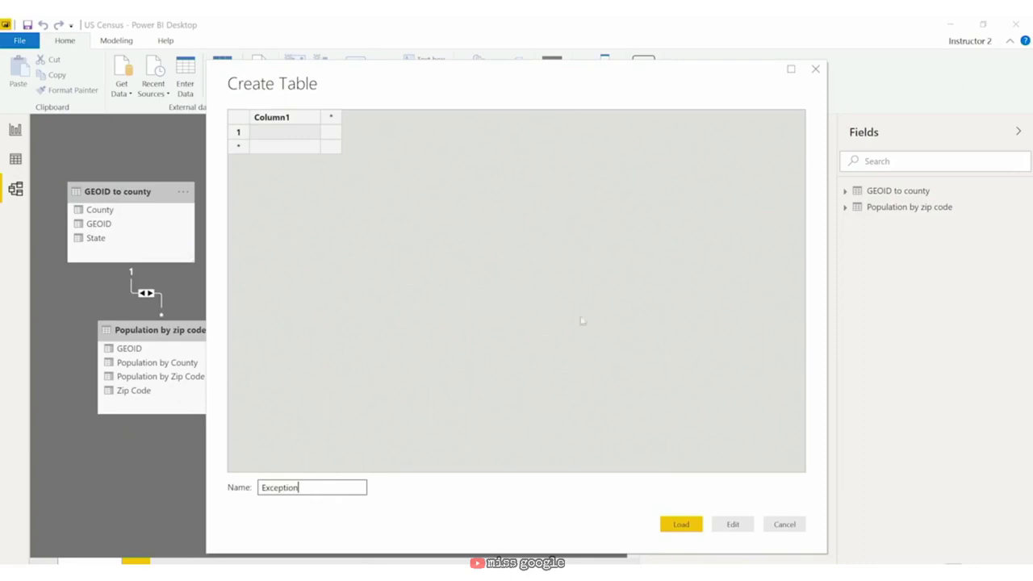
{"action": "double_click", "coordinate": [260, 118]}
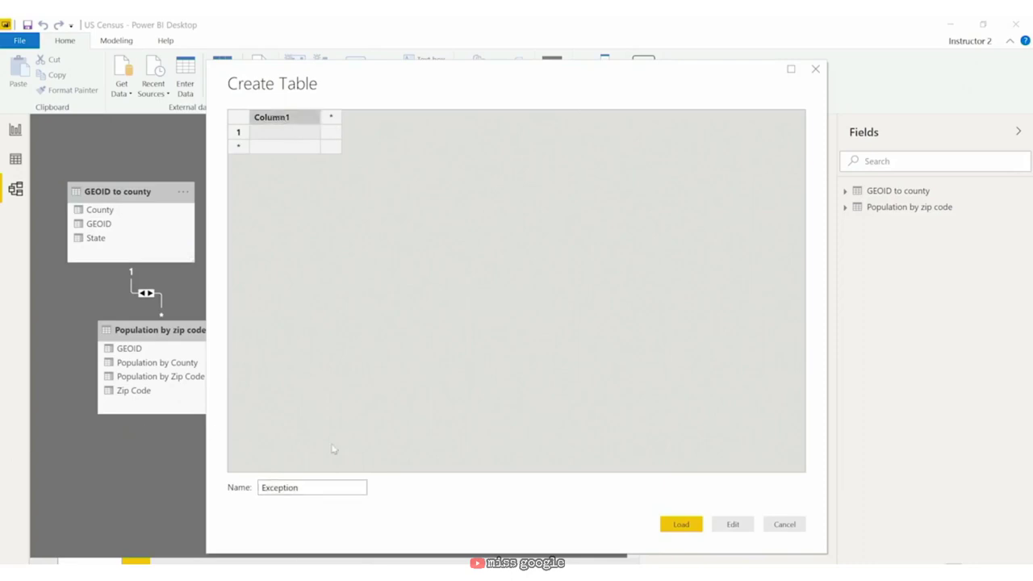
{"action": "left_click", "coordinate": [338, 488]}
{"action": "type", "text": "Table"}
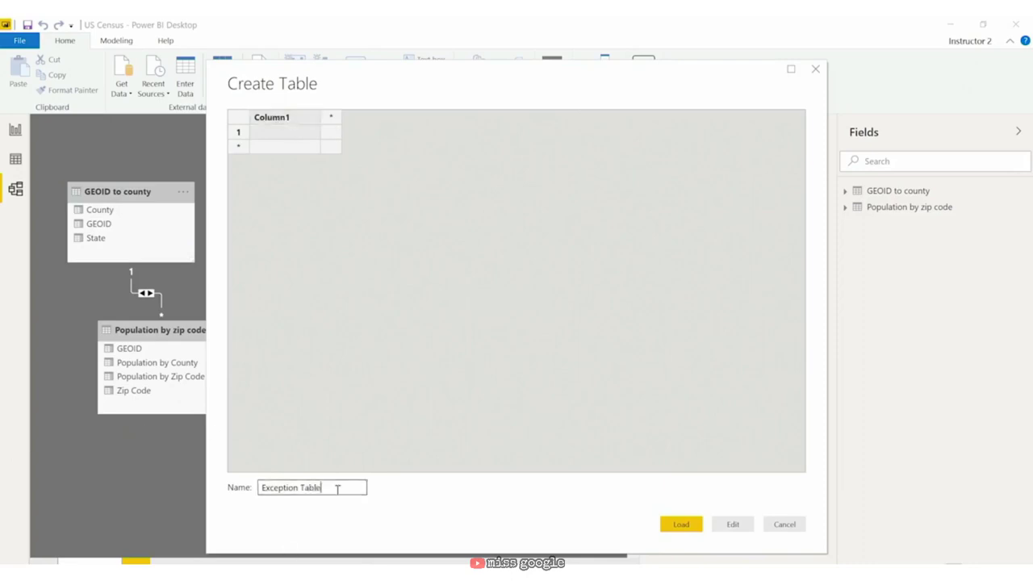
Step: Rename Column1 to State and enter Alabama and Alaska as its rows
{"action": "double_click", "coordinate": [290, 118]}
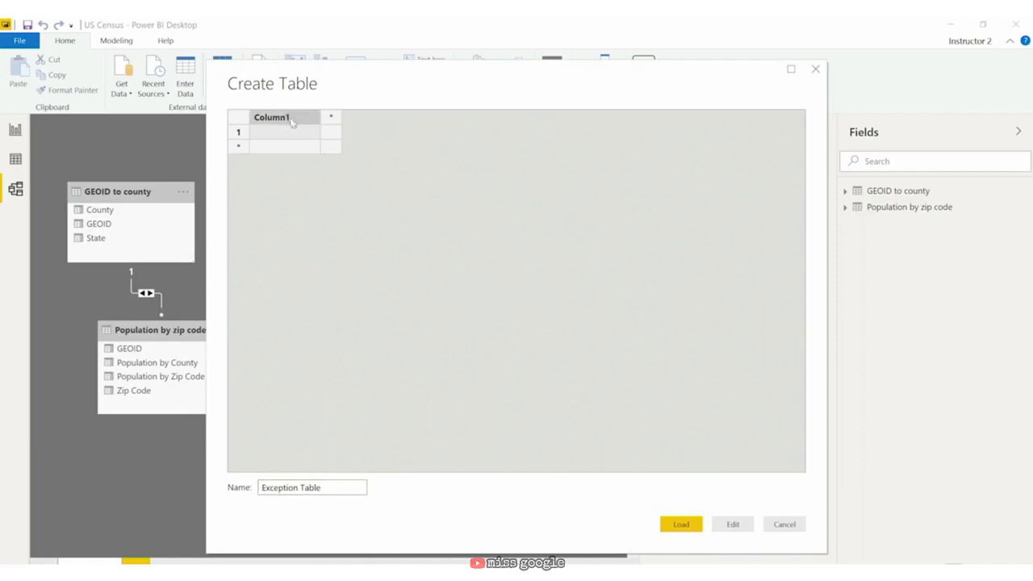
{"action": "double_click", "coordinate": [292, 119]}
{"action": "type", "text": "Sta"}
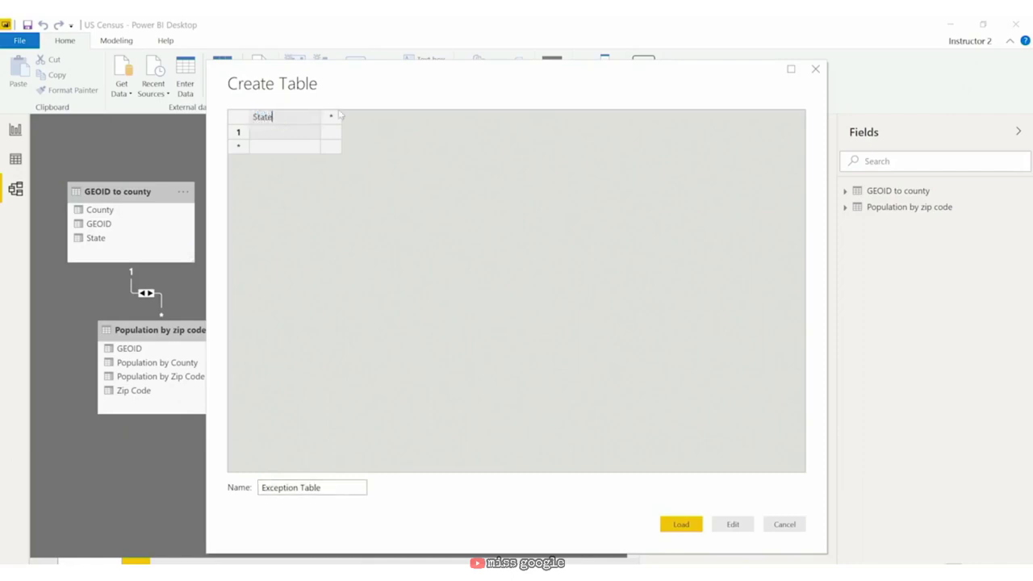
{"action": "type", "text": "te"}
{"action": "key", "text": "Return"}
{"action": "type", "text": "Alaba"}
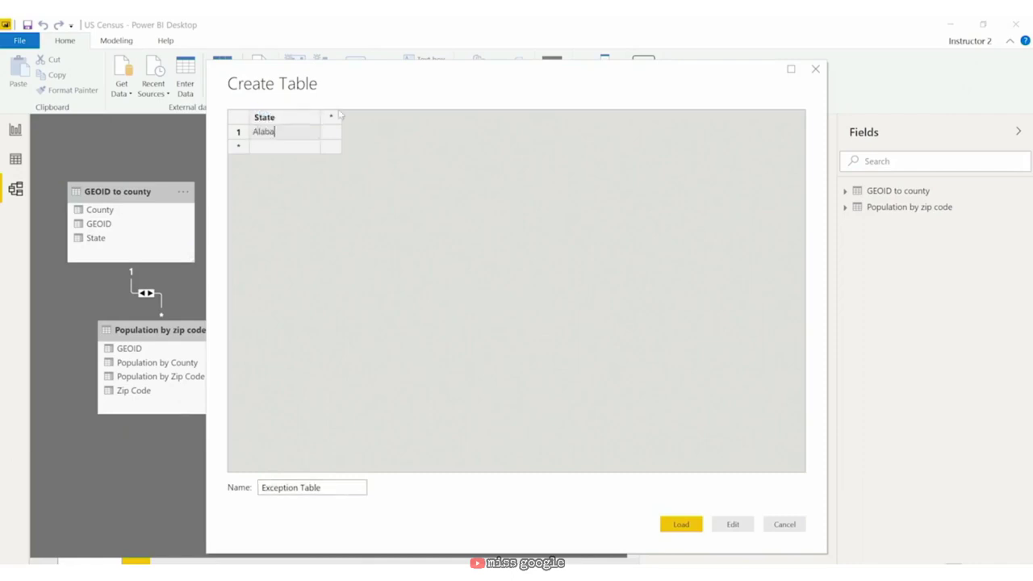
{"action": "type", "text": "ma"}
{"action": "key", "text": "Return"}
{"action": "type", "text": "A"}
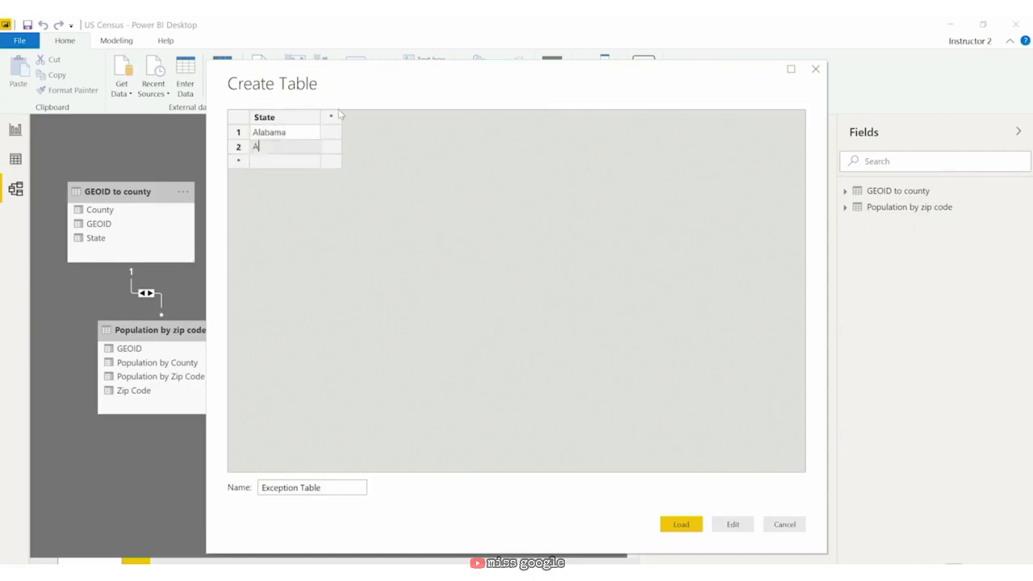
{"action": "type", "text": "laska"}
Step: Load Exception Table and make its State link to GEOID to county cross-filter both ways
{"action": "left_click", "coordinate": [679, 525]}
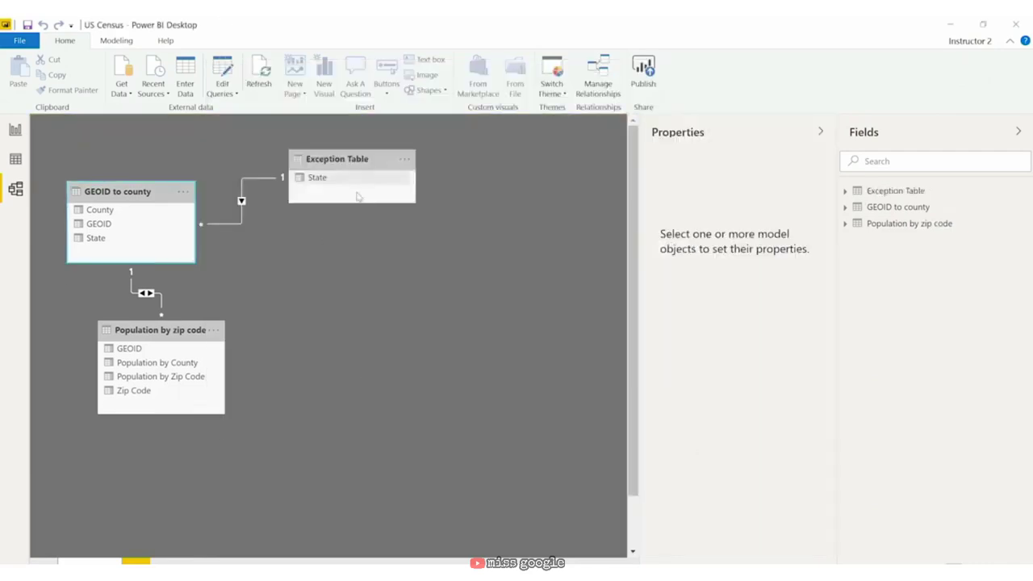
{"action": "double_click", "coordinate": [241, 197]}
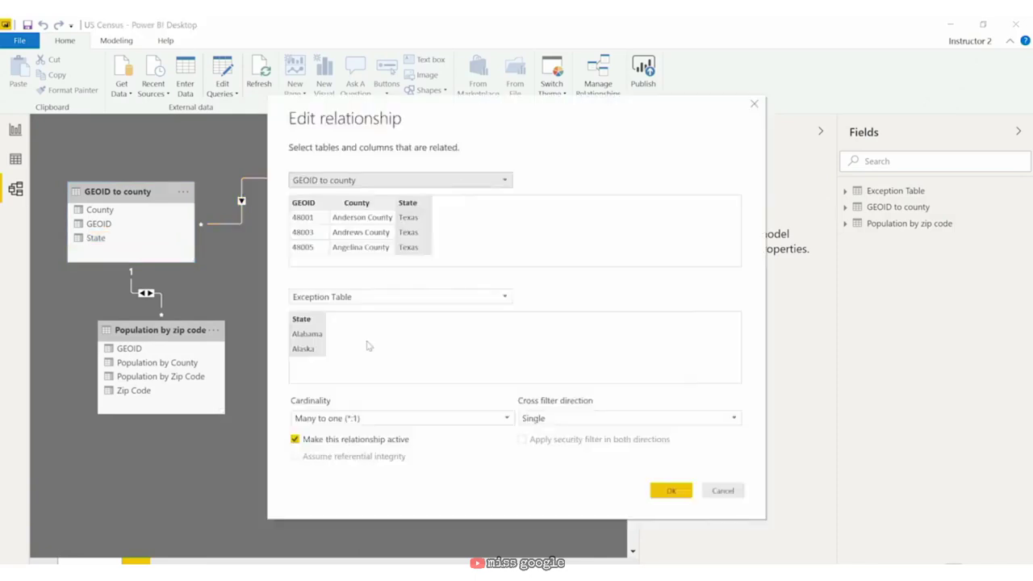
{"action": "left_click", "coordinate": [415, 202]}
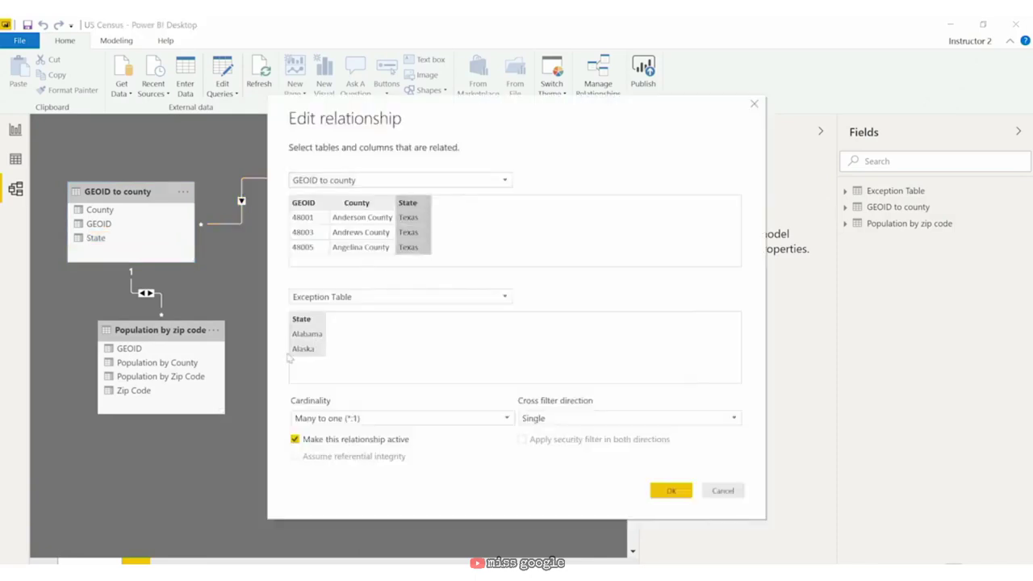
{"action": "left_click", "coordinate": [644, 421]}
{"action": "left_click", "coordinate": [605, 454]}
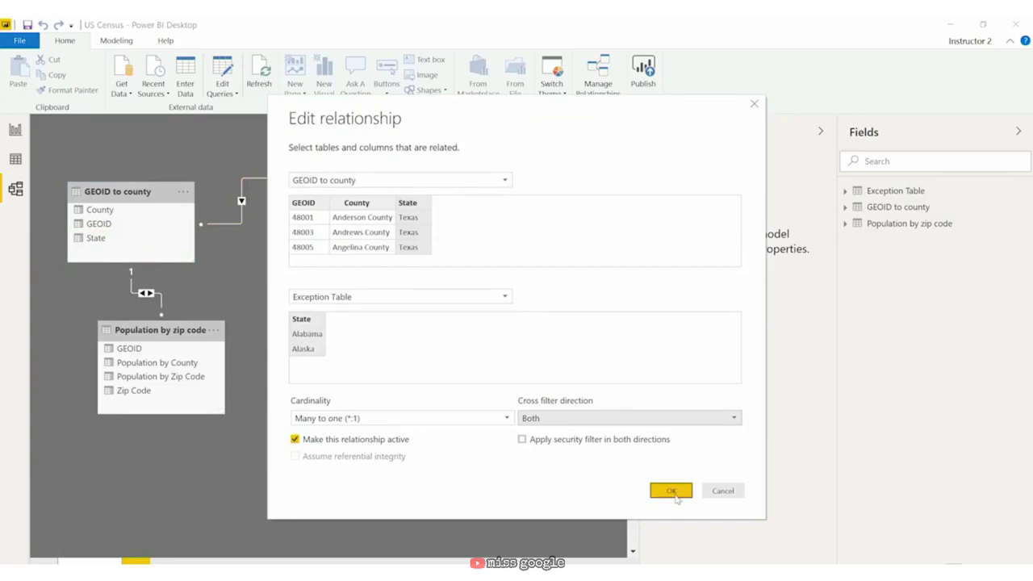
{"action": "left_click", "coordinate": [674, 492]}
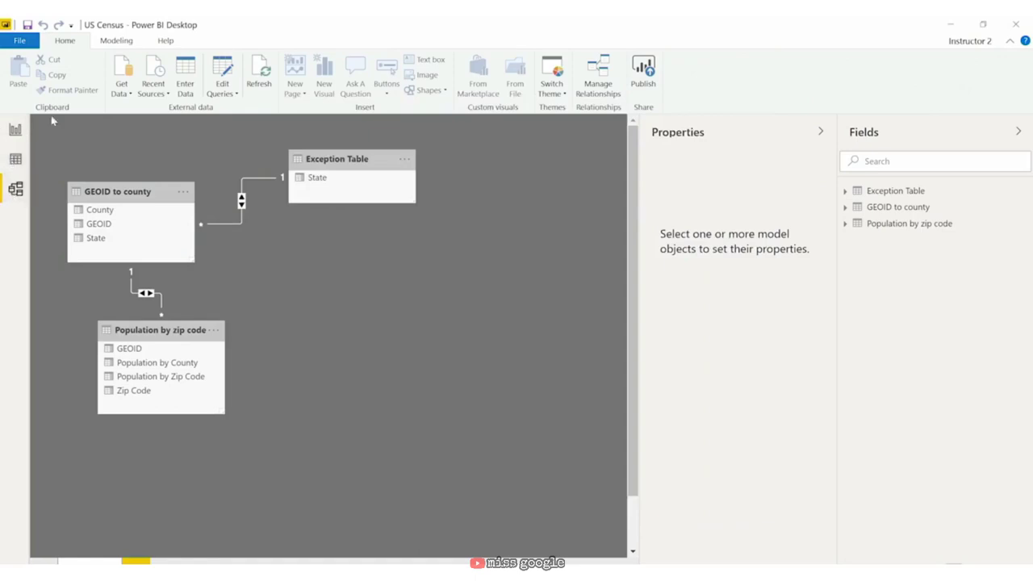
Step: Create a table visual of Zip Code on the left of the report page
{"action": "left_click", "coordinate": [17, 129]}
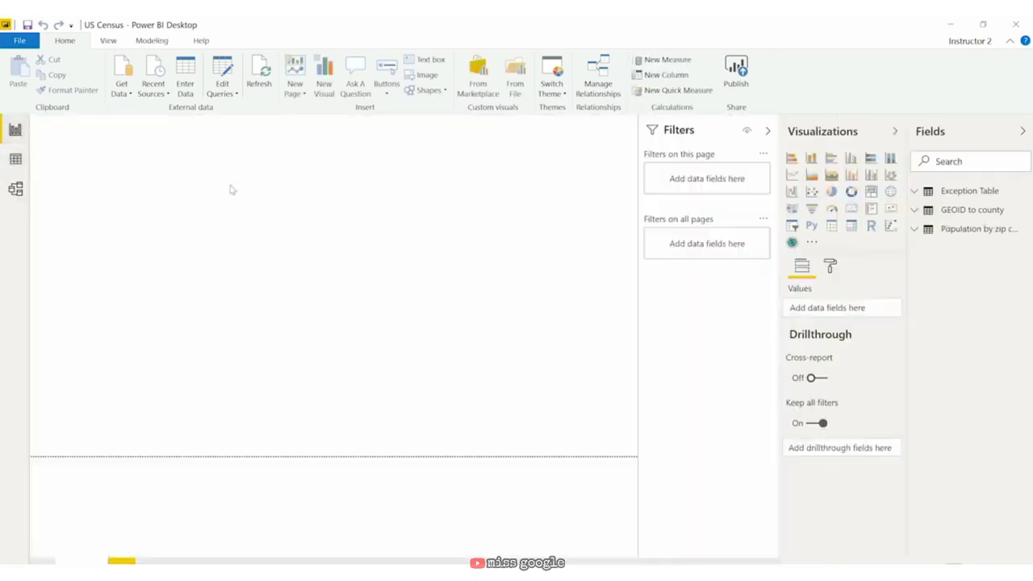
{"action": "left_click", "coordinate": [914, 229]}
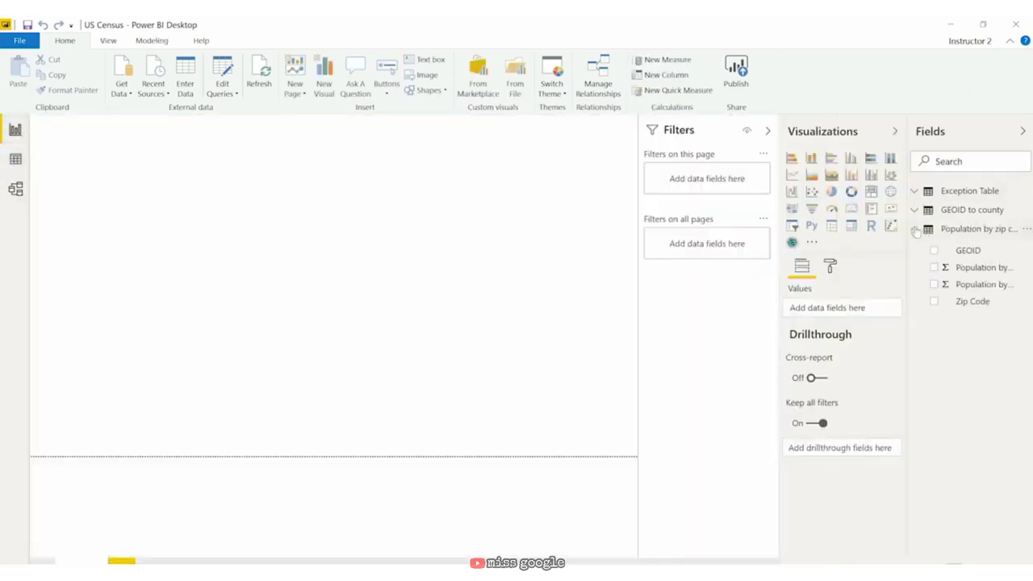
{"action": "left_click_drag", "start_coordinate": [986, 304], "coordinate": [248, 196]}
{"action": "left_click_drag", "start_coordinate": [319, 265], "coordinate": [379, 396]}
{"action": "left_click_drag", "start_coordinate": [305, 127], "coordinate": [219, 139]}
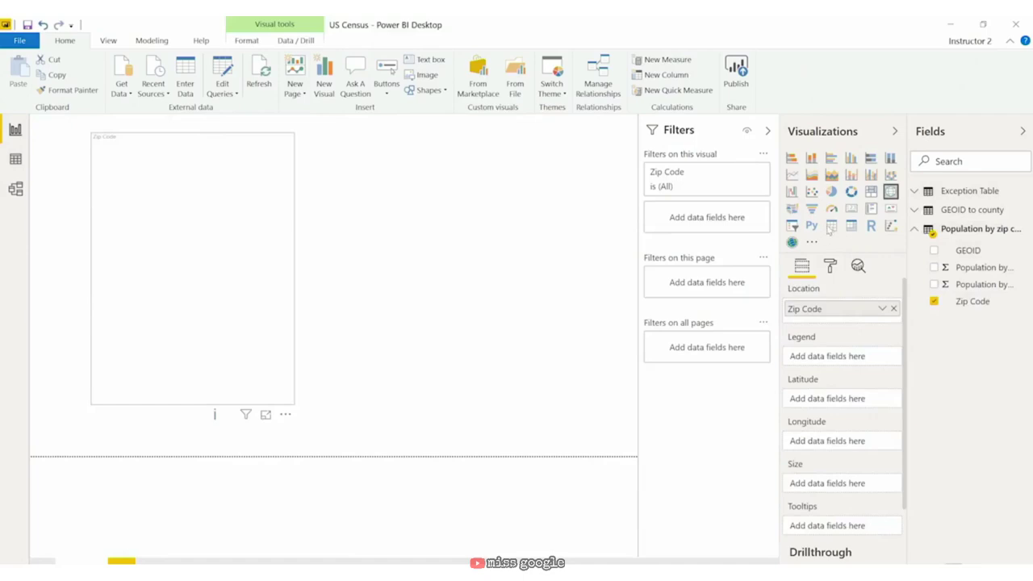
{"action": "left_click", "coordinate": [831, 226]}
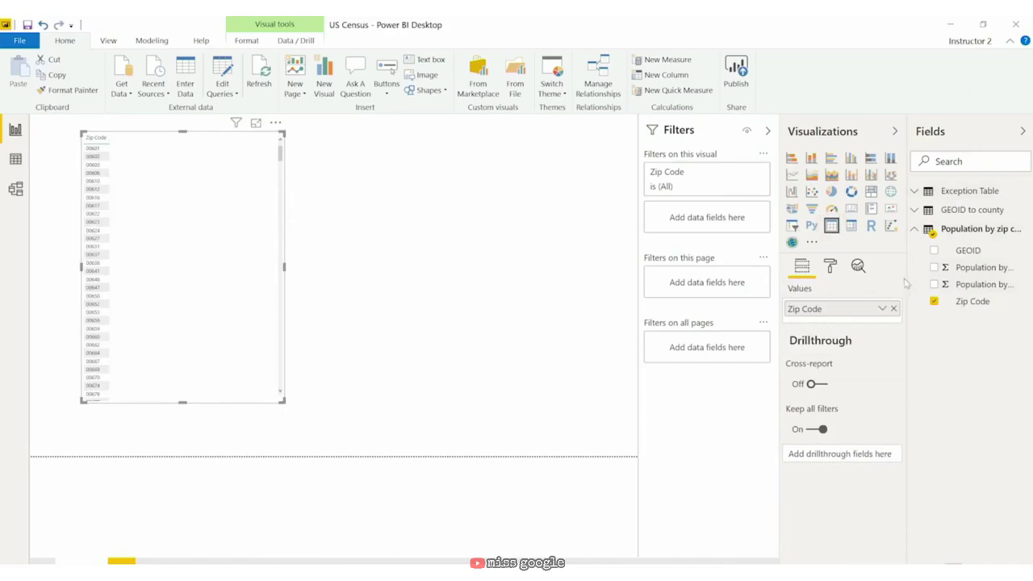
Step: Add Population by Zip Code, Population by County and County columns to the table
{"action": "left_click_drag", "start_coordinate": [907, 278], "coordinate": [856, 278]}
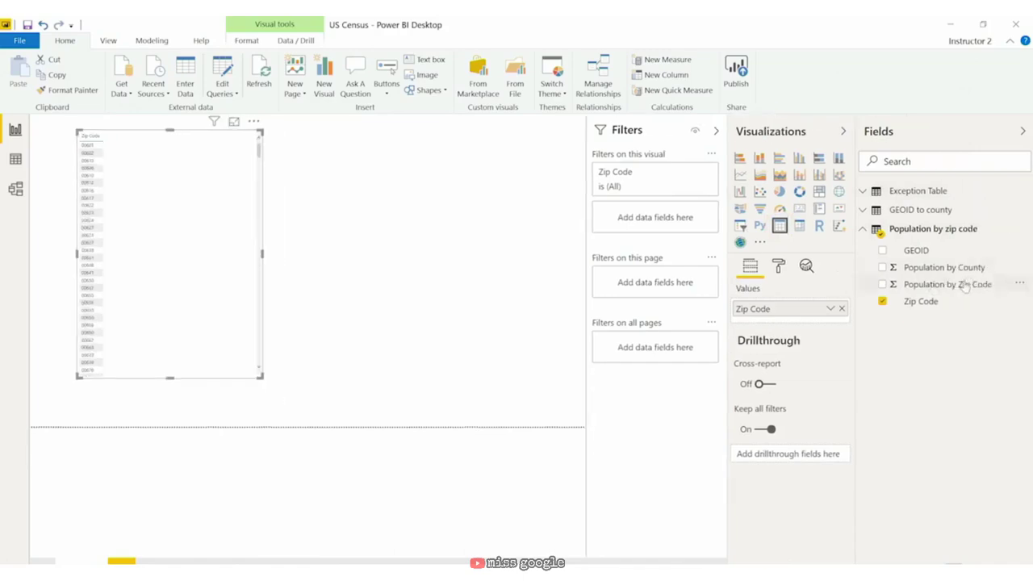
{"action": "left_click_drag", "start_coordinate": [965, 286], "coordinate": [755, 321]}
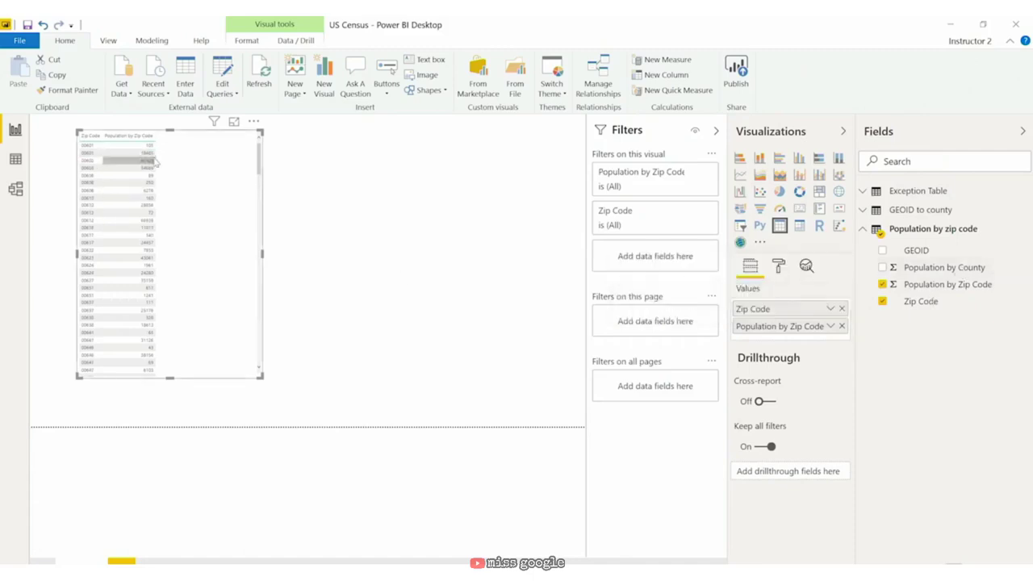
{"action": "left_click", "coordinate": [952, 269]}
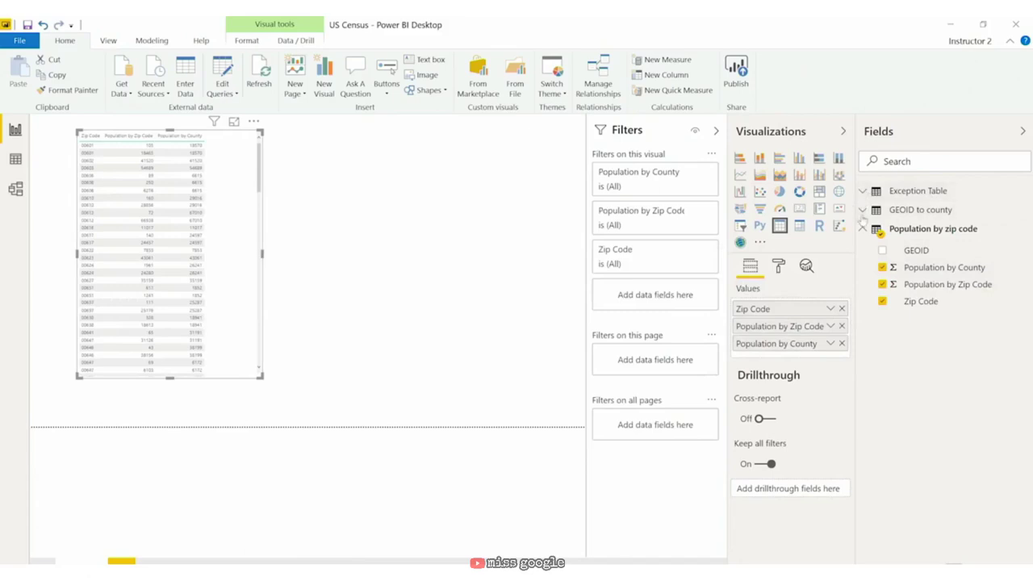
{"action": "left_click", "coordinate": [863, 211]}
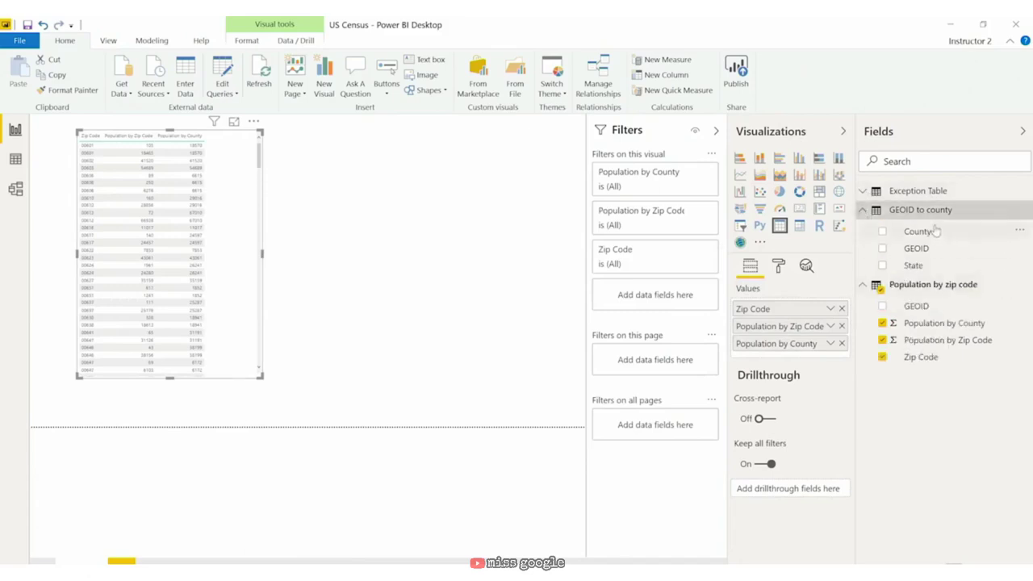
{"action": "left_click_drag", "start_coordinate": [935, 234], "coordinate": [820, 355]}
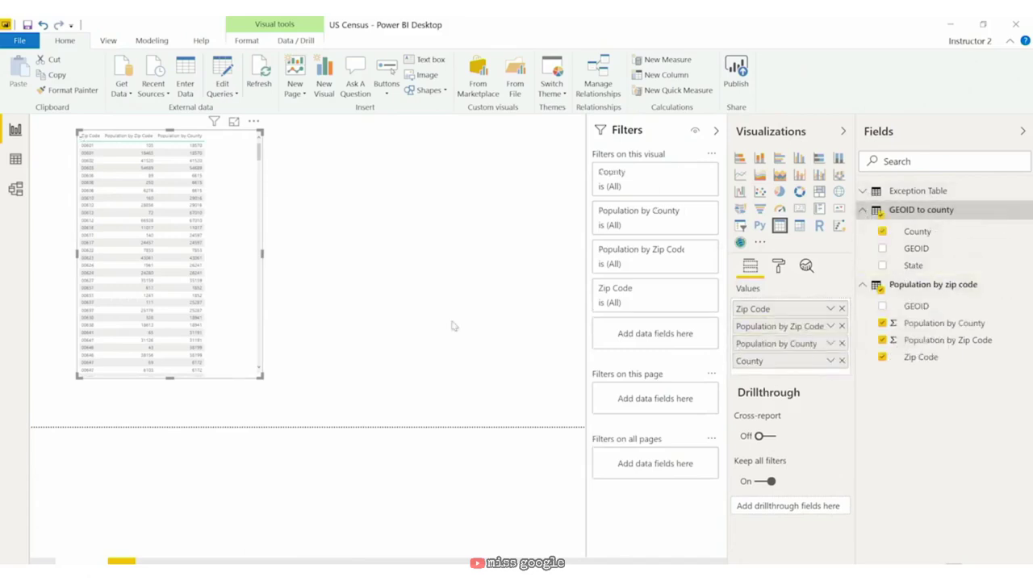
Step: Enlarge the table visual, add GEOID to county's State column, and expand Exception Table
{"action": "left_click_drag", "start_coordinate": [260, 376], "coordinate": [361, 414]}
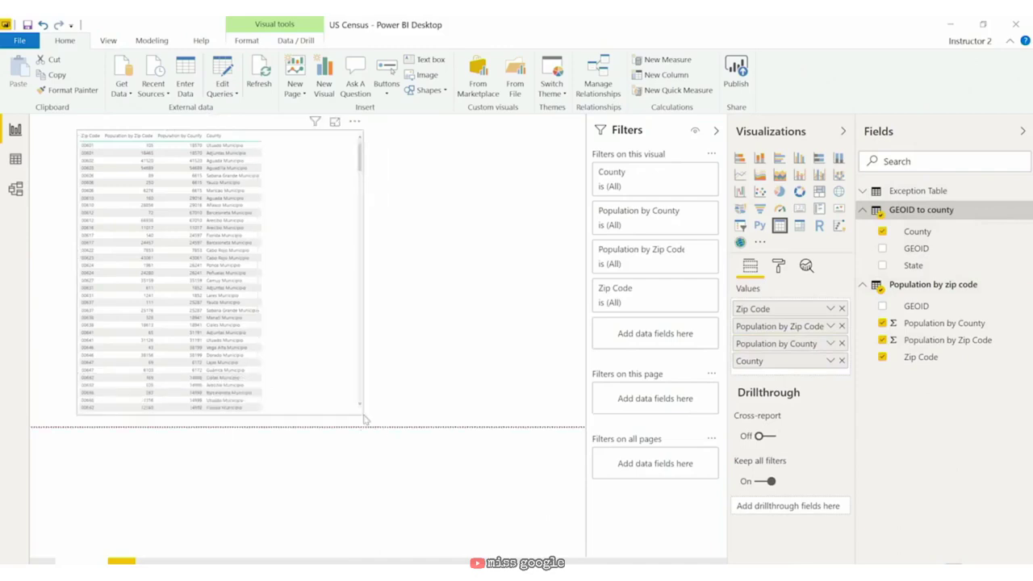
{"action": "left_click_drag", "start_coordinate": [932, 268], "coordinate": [794, 375]}
{"action": "mouse_move", "coordinate": [328, 190]}
{"action": "left_mouse_down"}
{"action": "mouse_move", "coordinate": [386, 201]}
{"action": "mouse_move", "coordinate": [325, 187]}
{"action": "mouse_move", "coordinate": [321, 202]}
{"action": "left_mouse_up"}
{"action": "left_click_drag", "start_coordinate": [319, 237], "coordinate": [318, 237]}
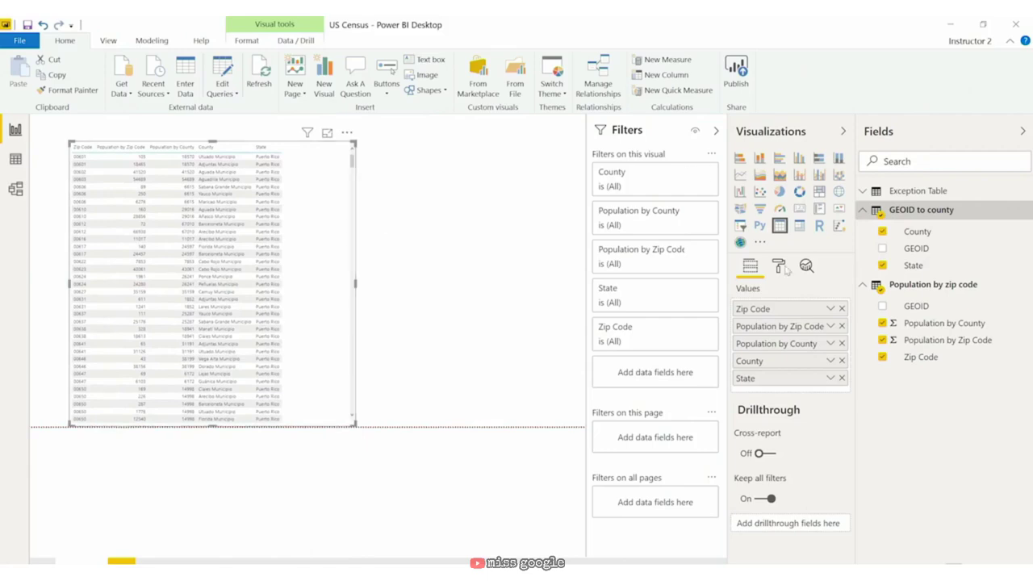
{"action": "left_click", "coordinate": [862, 191]}
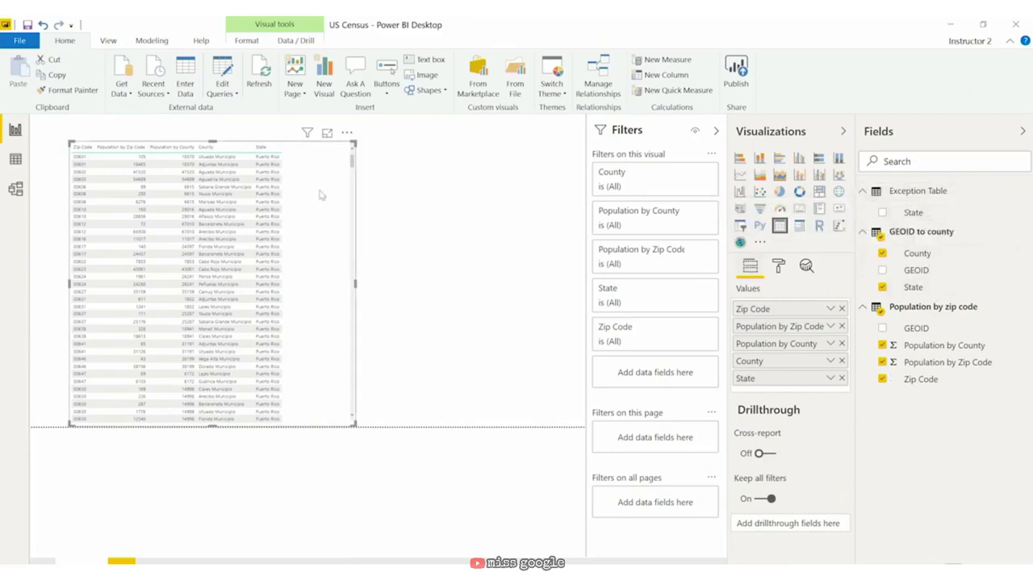
{"action": "mouse_move", "coordinate": [334, 229]}
{"action": "left_mouse_down"}
{"action": "mouse_move", "coordinate": [364, 240]}
{"action": "mouse_move", "coordinate": [344, 234]}
{"action": "left_mouse_up"}
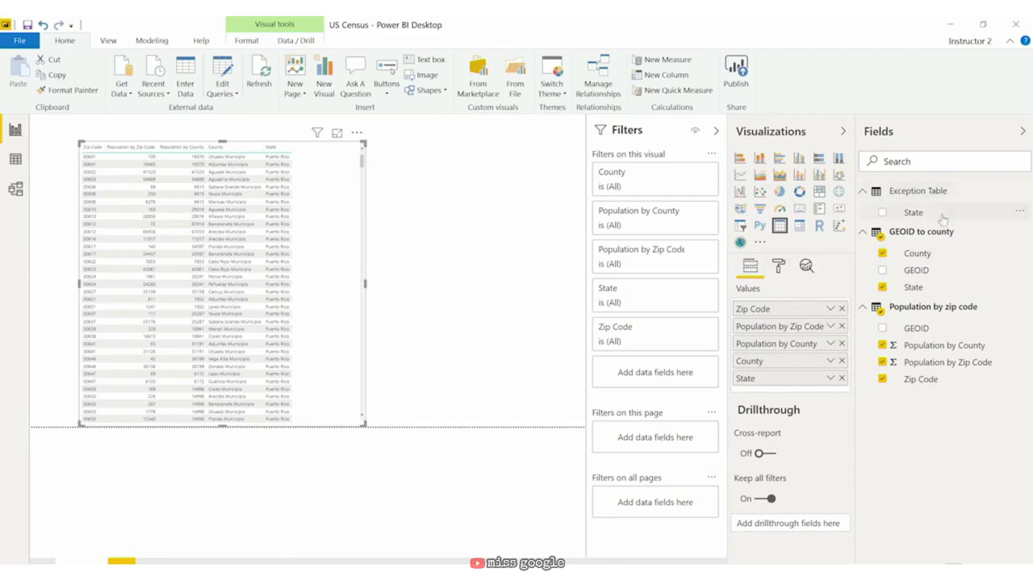
Step: Filter the page on Exception Table's State set to (Blank) and sort the table by State
{"action": "left_click_drag", "start_coordinate": [938, 213], "coordinate": [662, 446]}
{"action": "scroll", "coordinate": [659, 452], "scroll_direction": "down", "scroll_amount": 3}
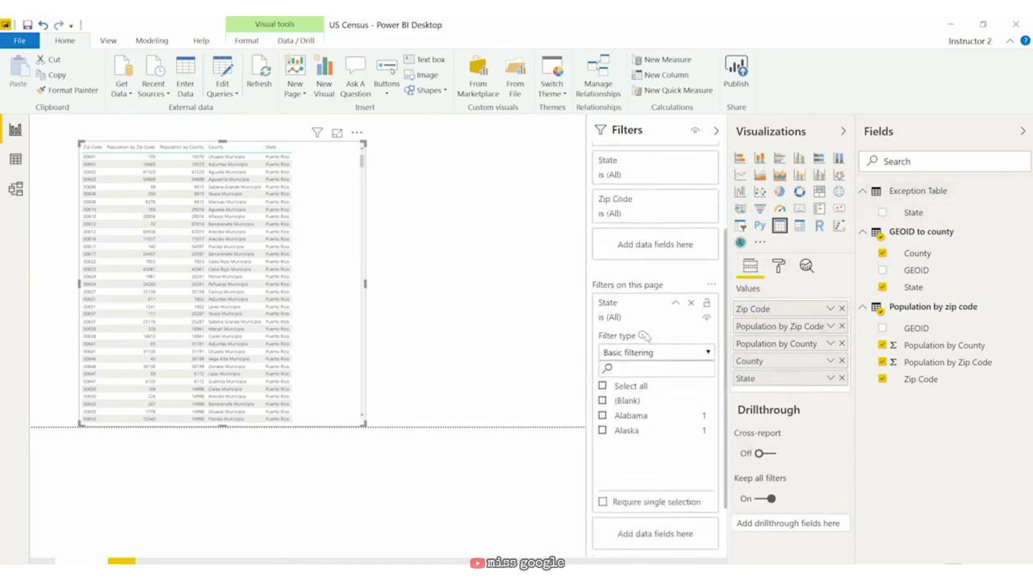
{"action": "left_click", "coordinate": [603, 400]}
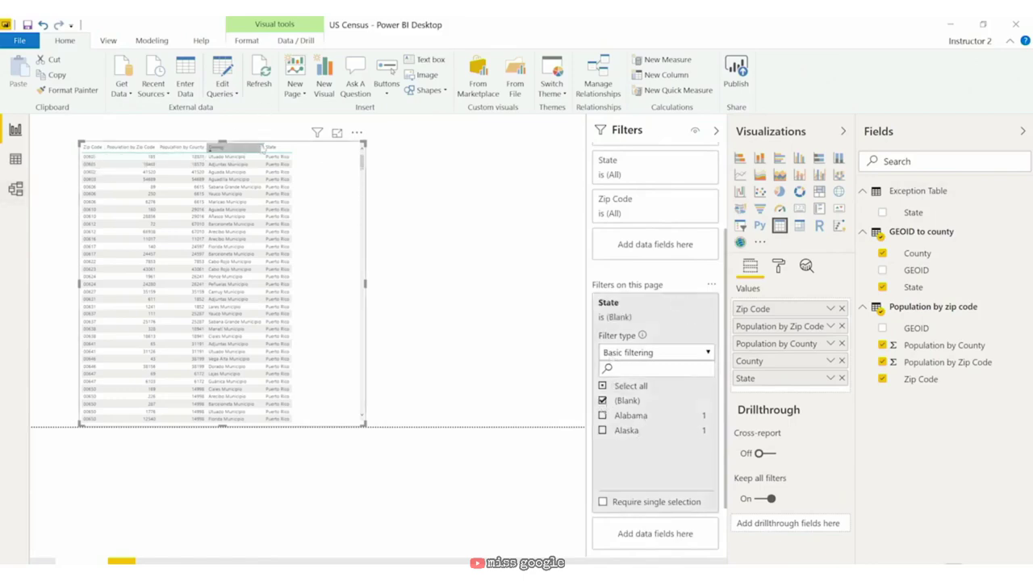
{"action": "left_click", "coordinate": [287, 148]}
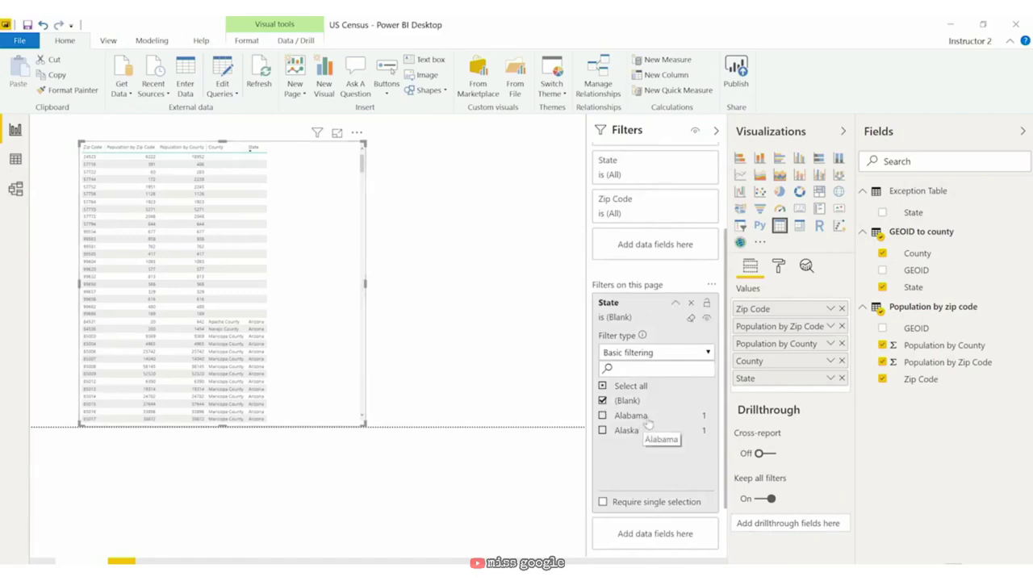
{"action": "left_click_drag", "start_coordinate": [295, 228], "coordinate": [337, 223]}
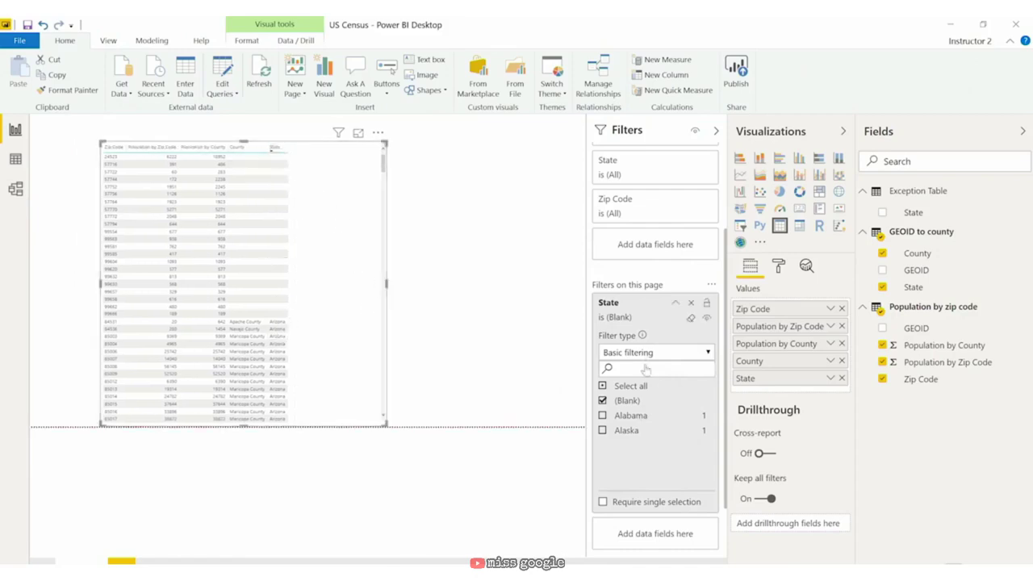
{"action": "left_click_drag", "start_coordinate": [348, 194], "coordinate": [319, 234]}
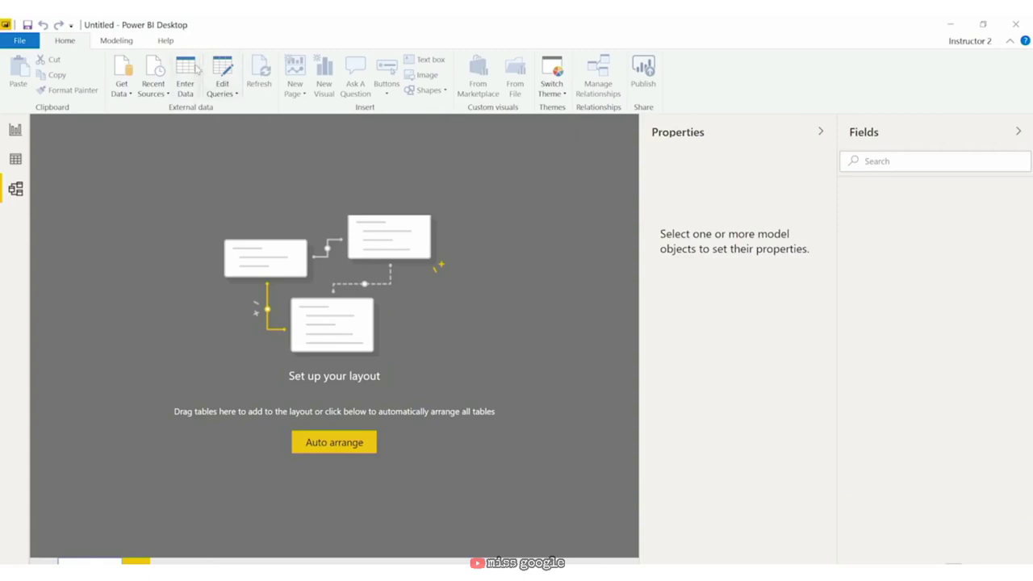
Step: Create Table 1 by pasting the Excel Date and Amount 1 range A1:B5, and load it
{"action": "left_click", "coordinate": [197, 70]}
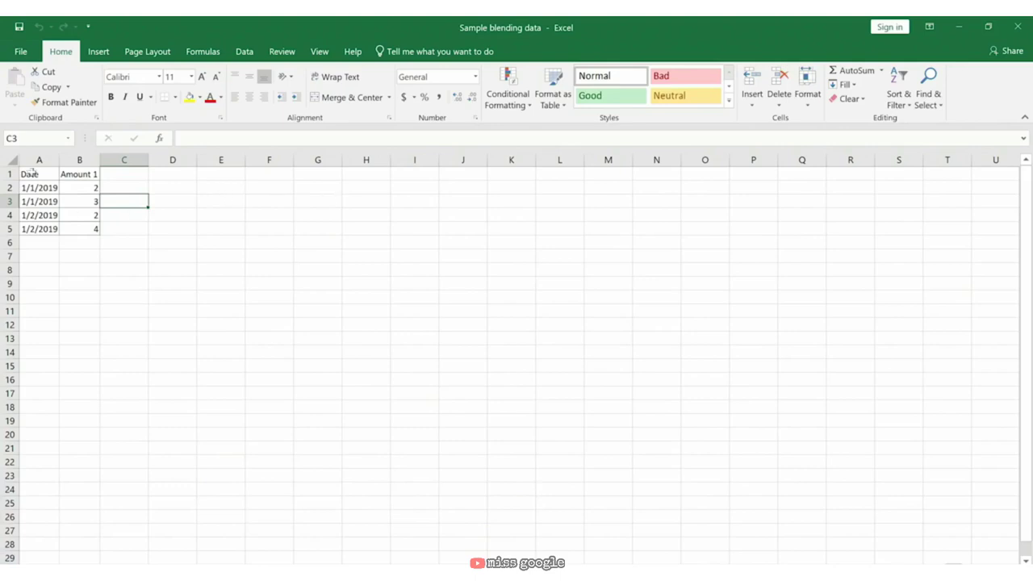
{"action": "left_click", "coordinate": [28, 169]}
{"action": "mouse_move", "coordinate": [28, 170]}
{"action": "left_mouse_down"}
{"action": "mouse_move", "coordinate": [81, 215]}
{"action": "mouse_move", "coordinate": [90, 242]}
{"action": "mouse_move", "coordinate": [93, 229]}
{"action": "left_mouse_up"}
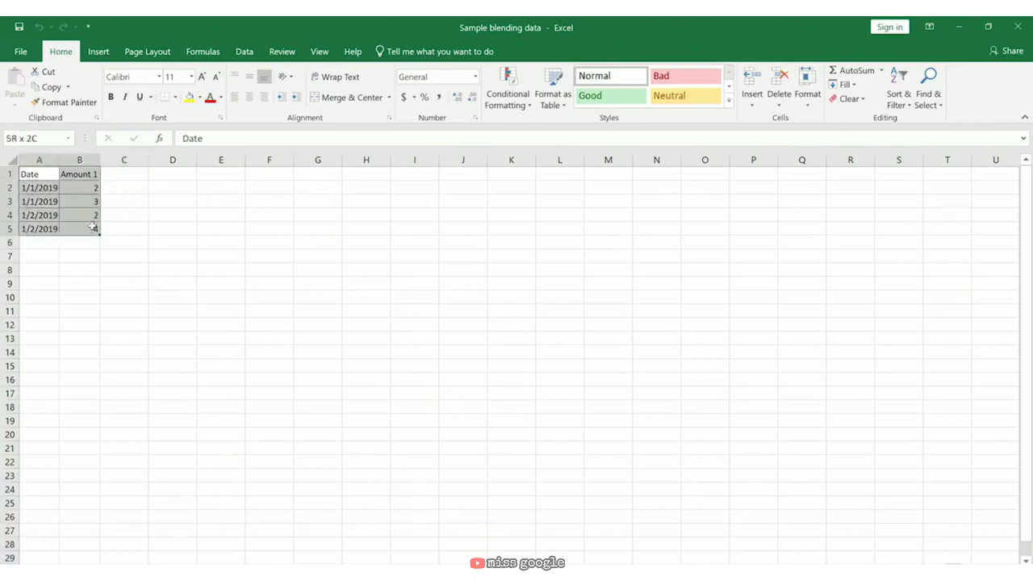
{"action": "key", "text": "ctrl+c"}
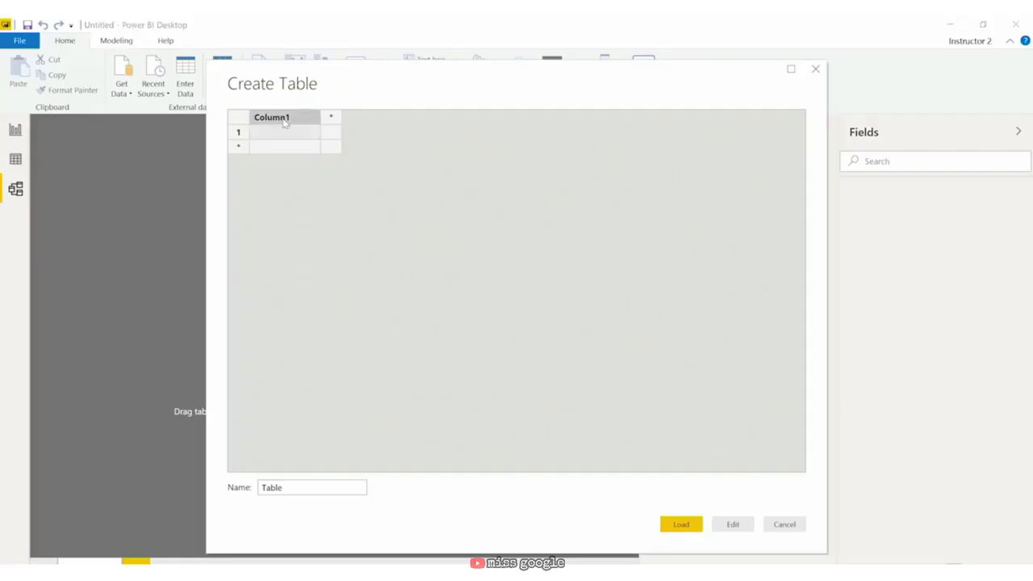
{"action": "key", "text": "ctrl+v"}
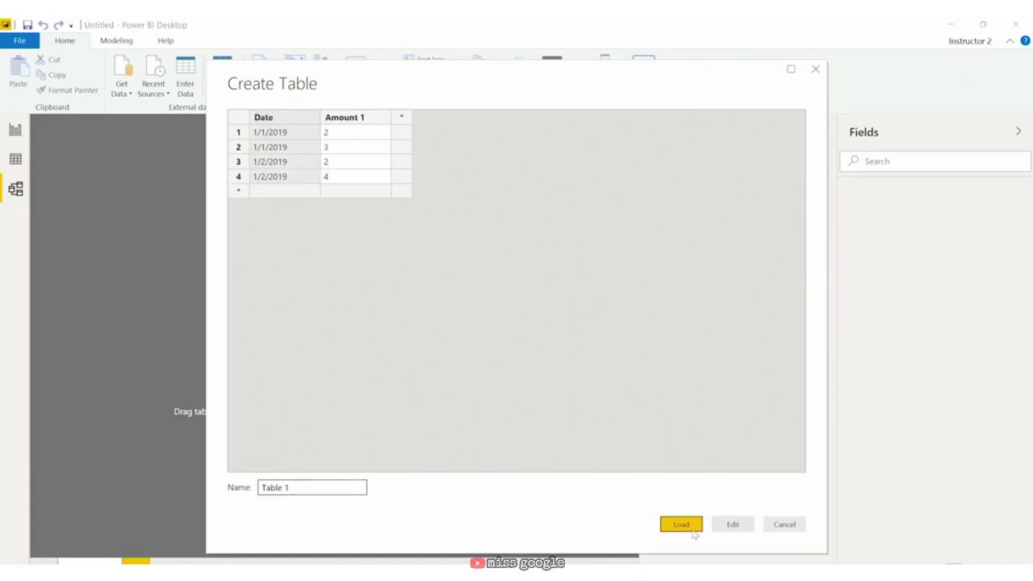
{"action": "left_click", "coordinate": [692, 528]}
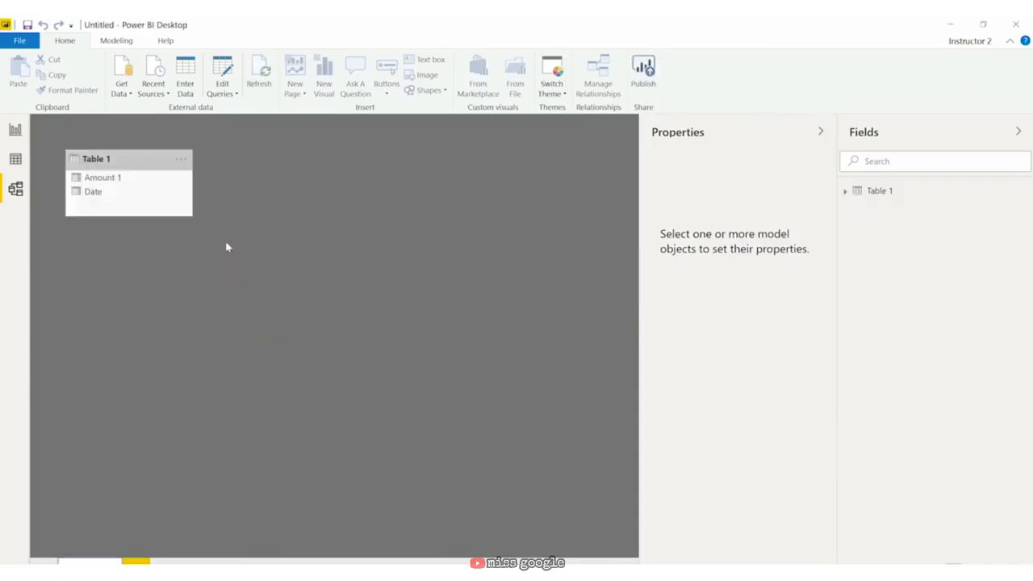
Step: Create Table 2 from the pasted Excel Date and Amount 2 data, and load it
{"action": "left_click", "coordinate": [186, 72]}
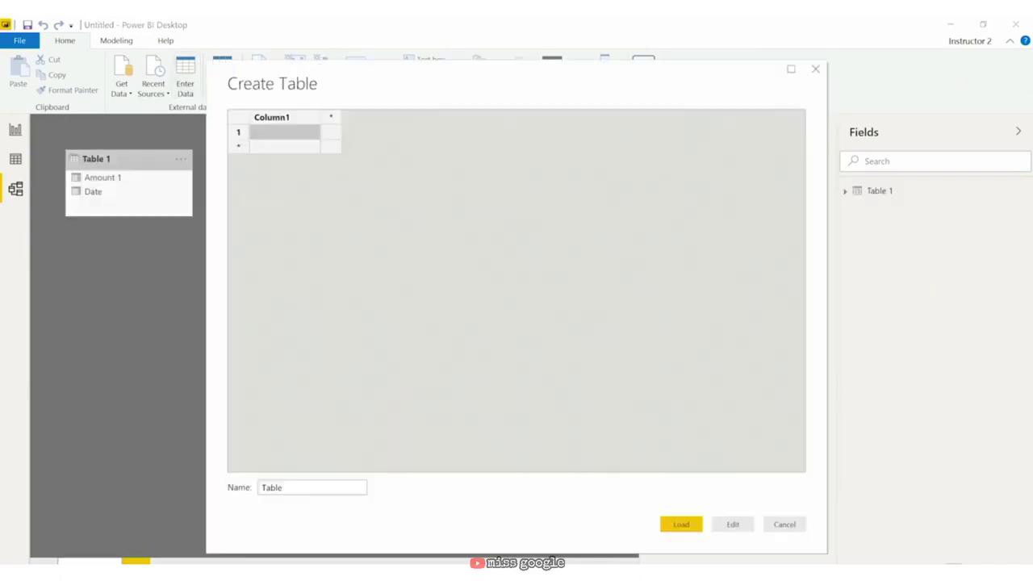
{"action": "key", "text": "alt+Tab"}
{"action": "left_click", "coordinate": [123, 256]}
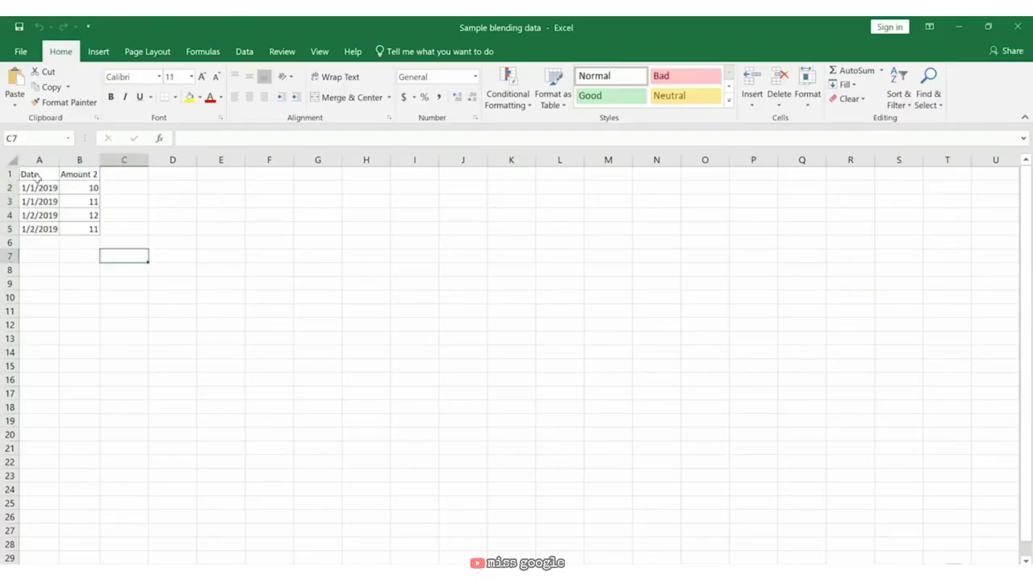
{"action": "left_click_drag", "start_coordinate": [38, 177], "coordinate": [74, 228]}
{"action": "key", "text": "alt+Tab"}
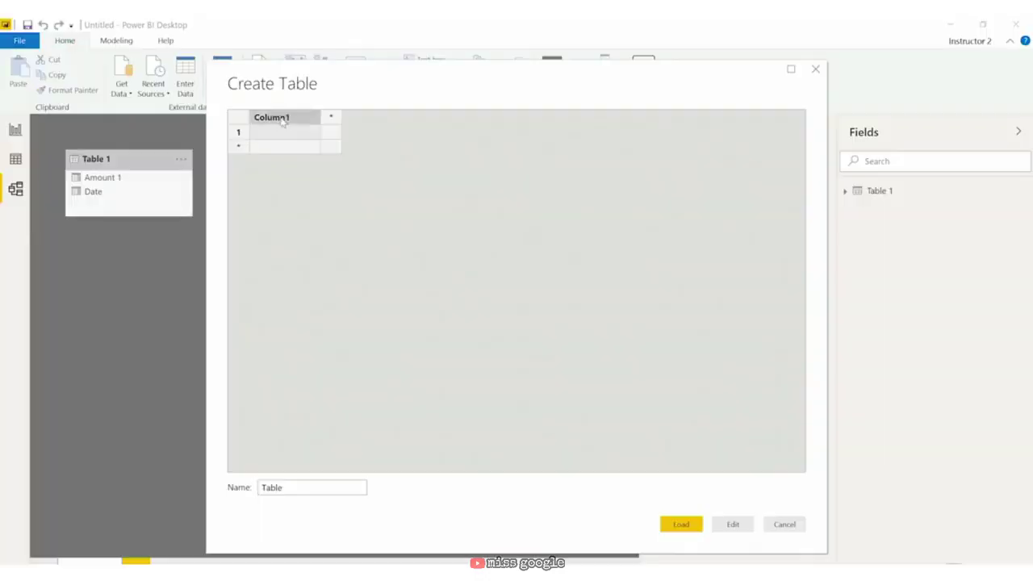
{"action": "key", "text": "ctrl+v"}
{"action": "left_click", "coordinate": [321, 487]}
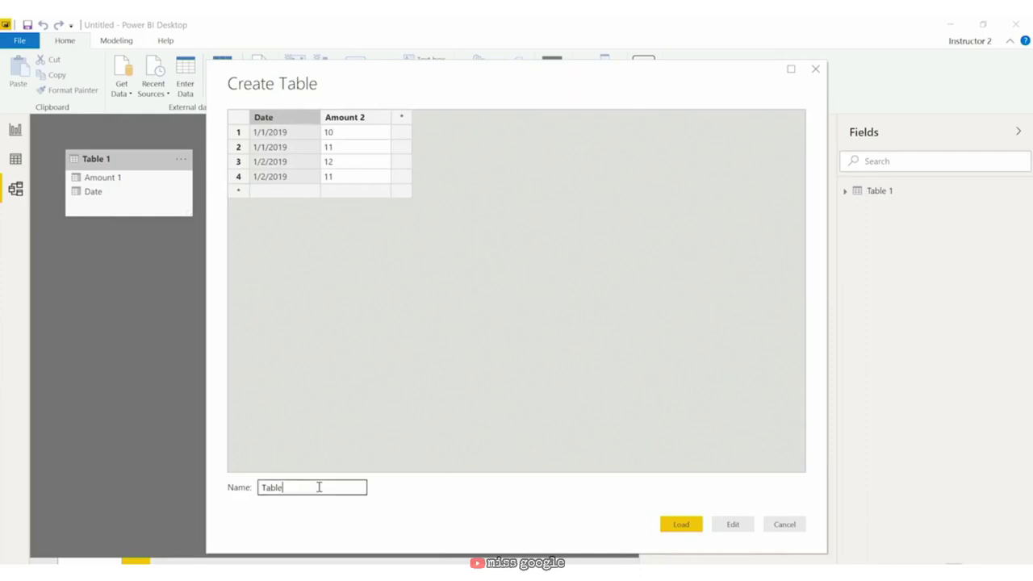
{"action": "left_click", "coordinate": [319, 487]}
{"action": "type", "text": "2"}
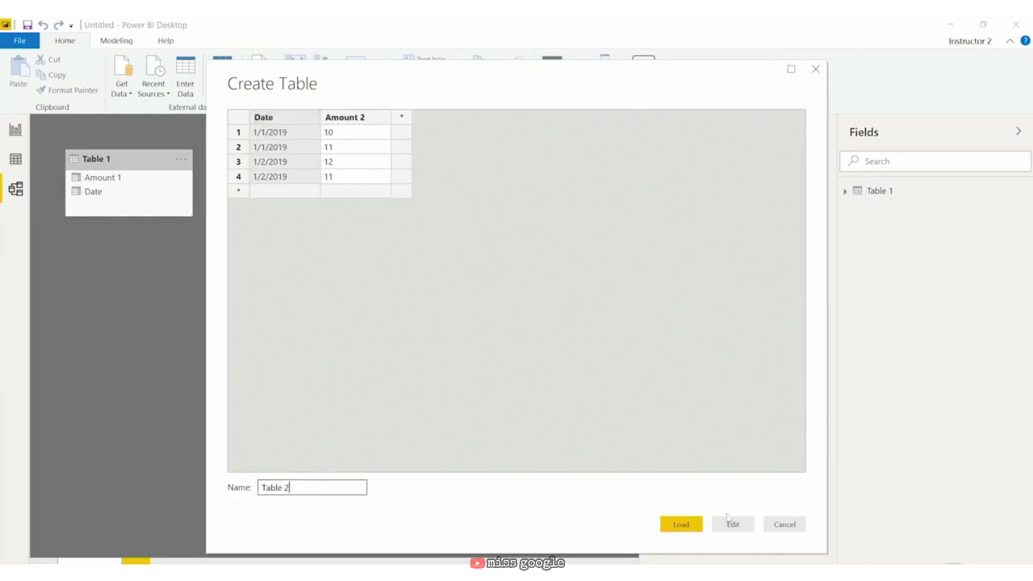
{"action": "left_click", "coordinate": [682, 524]}
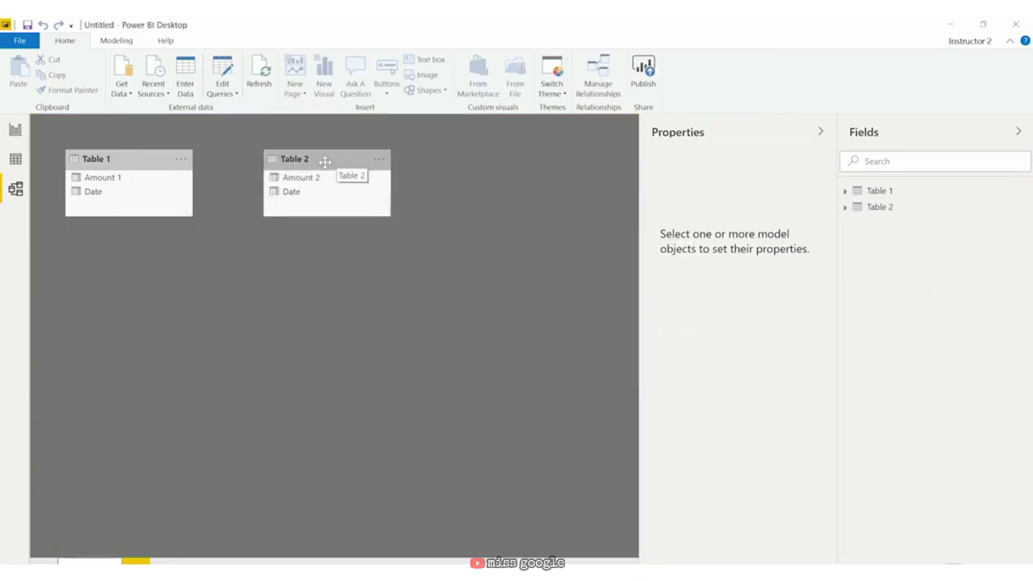
Step: Link Table 1's Date to Table 2's Date as many-to-many, cross-filtering in Both directions
{"action": "left_click_drag", "start_coordinate": [147, 194], "coordinate": [327, 193]}
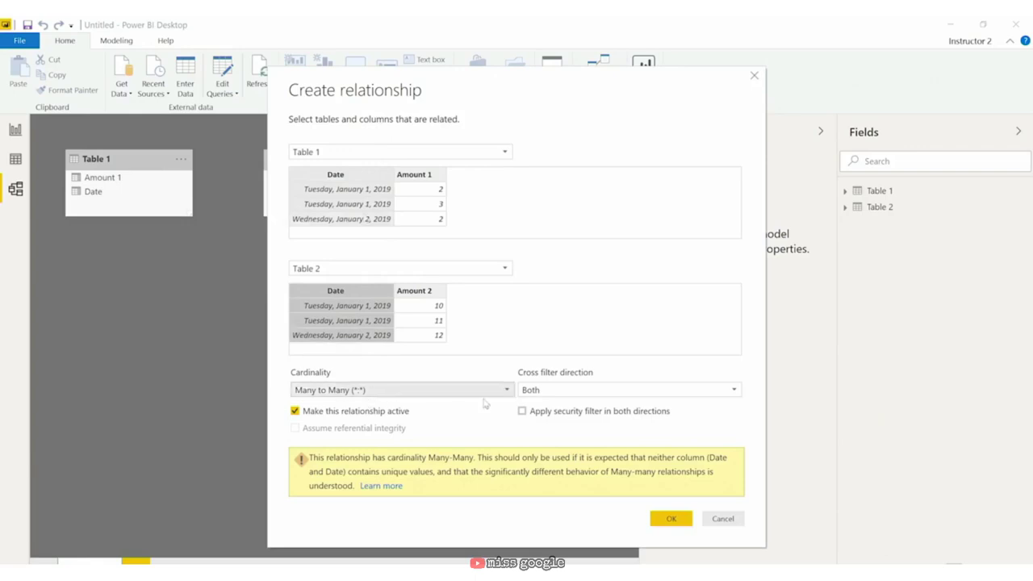
{"action": "left_click", "coordinate": [551, 392]}
{"action": "left_click", "coordinate": [552, 391]}
{"action": "left_click", "coordinate": [551, 392]}
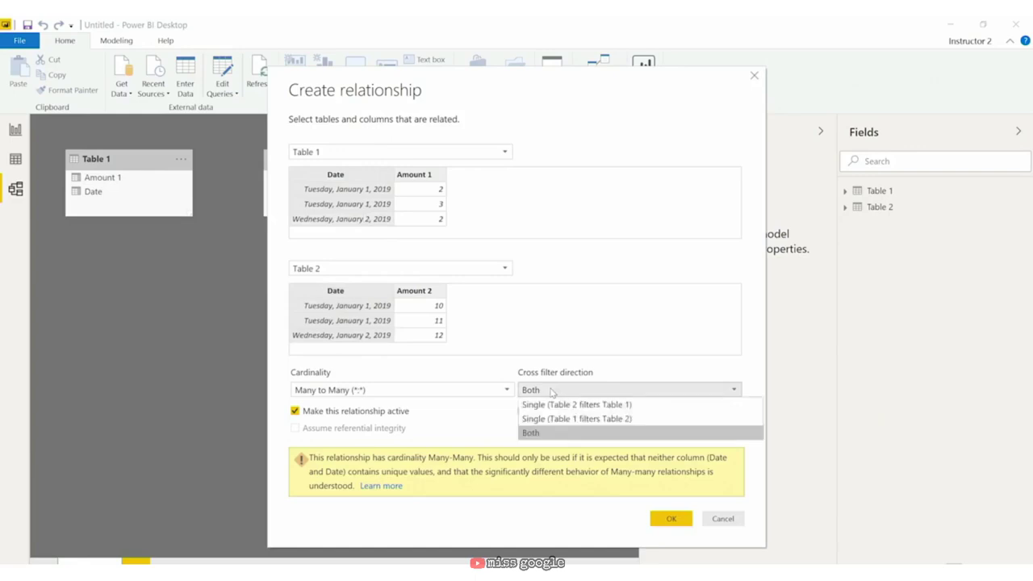
{"action": "left_click", "coordinate": [552, 392]}
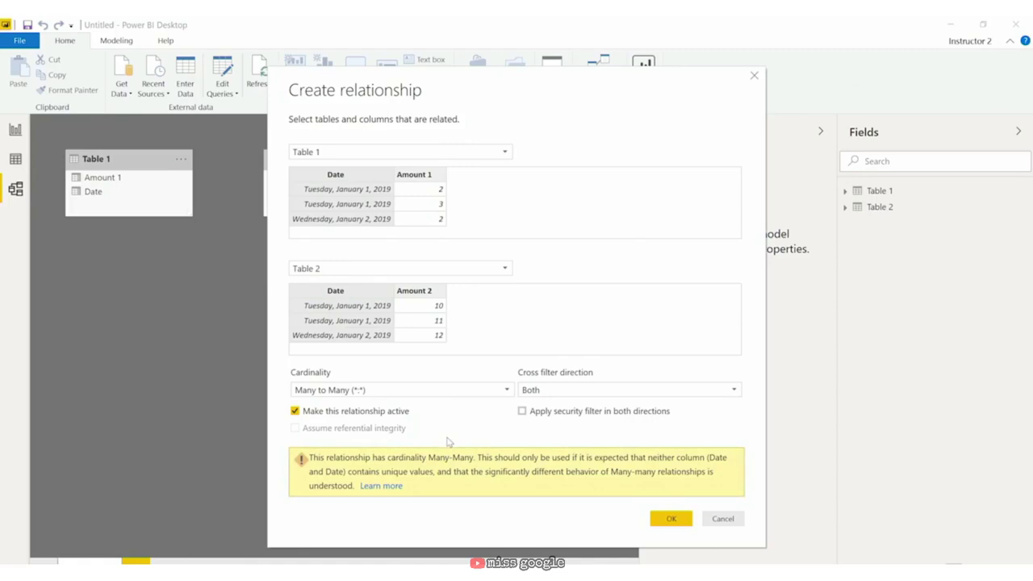
{"action": "left_click", "coordinate": [670, 518]}
Step: On the report page, add a table visual showing Table 1's Date and Amount 1 and Table 2's Amount 2
{"action": "left_click", "coordinate": [15, 129]}
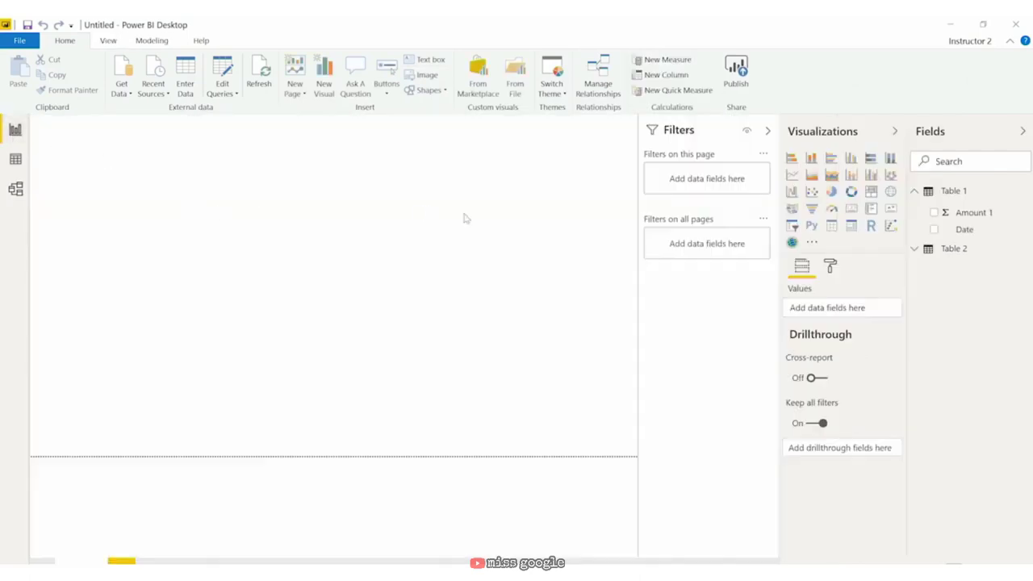
{"action": "left_click", "coordinate": [917, 250]}
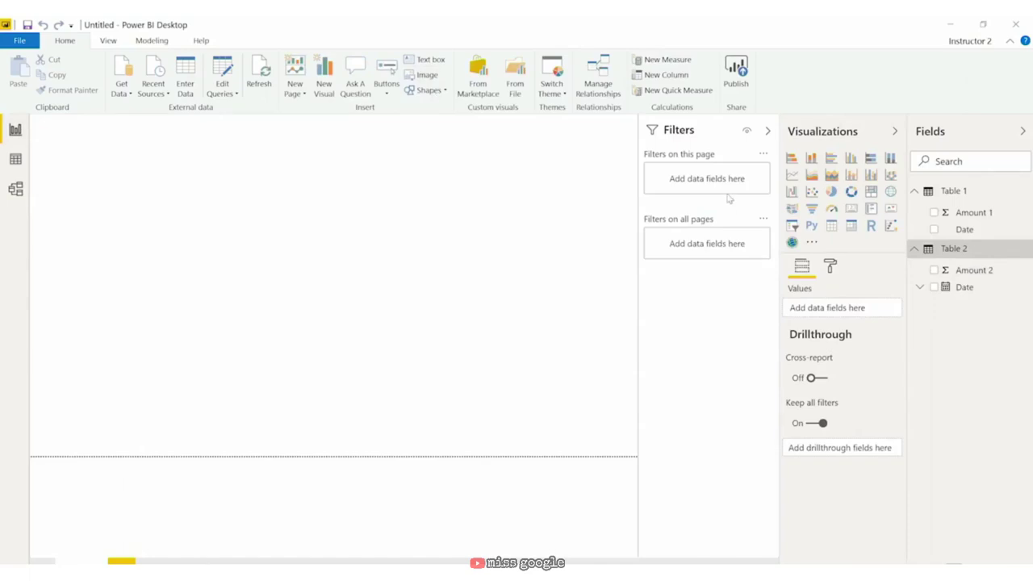
{"action": "left_click", "coordinate": [831, 225]}
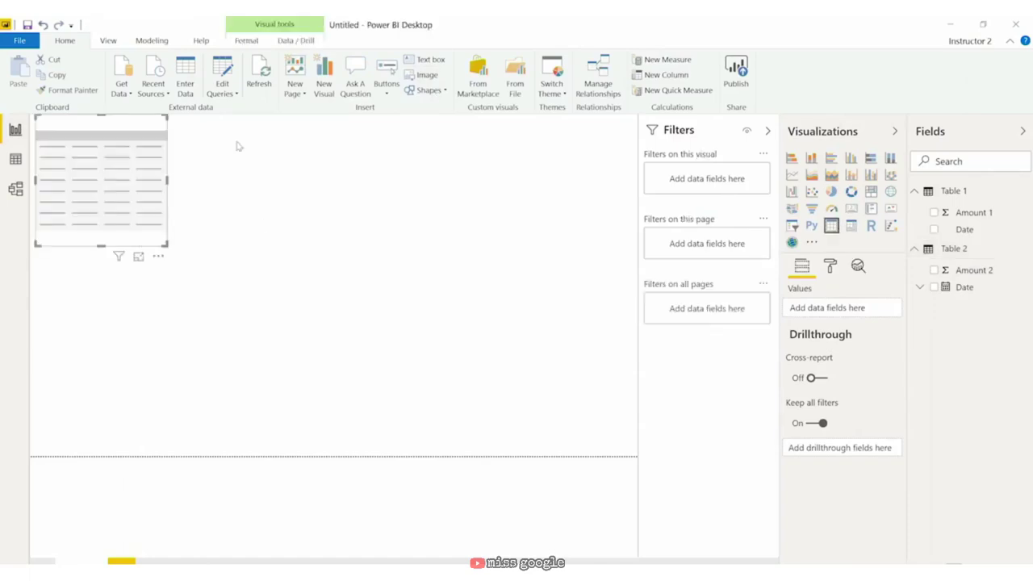
{"action": "left_click_drag", "start_coordinate": [965, 229], "coordinate": [810, 299]}
{"action": "left_click_drag", "start_coordinate": [963, 212], "coordinate": [860, 319]}
{"action": "left_click_drag", "start_coordinate": [987, 275], "coordinate": [844, 341]}
Step: Shrink the table visual to fit its rows and move it to the right
{"action": "left_click_drag", "start_coordinate": [164, 243], "coordinate": [198, 186]}
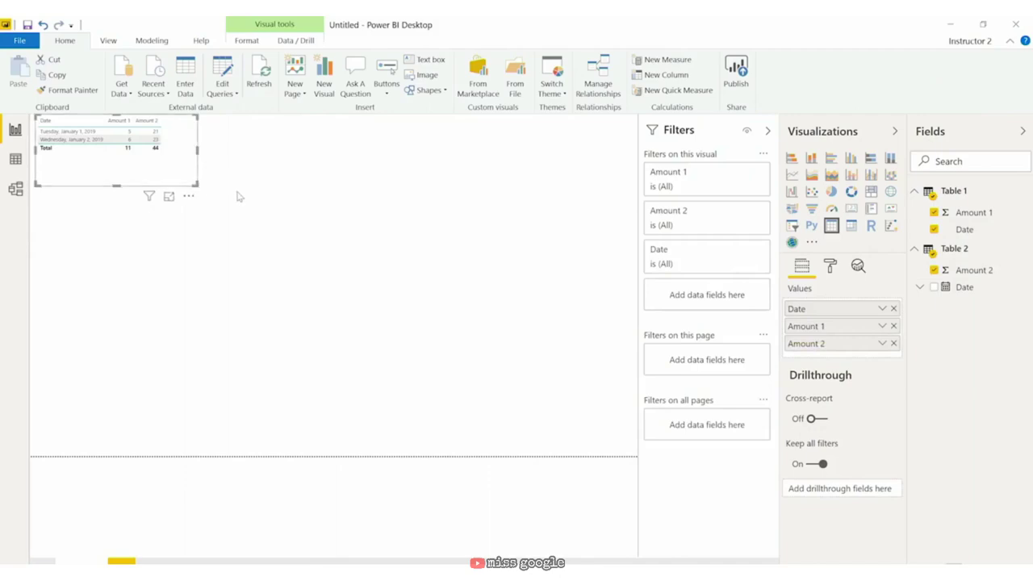
{"action": "left_click", "coordinate": [238, 194]}
{"action": "left_click", "coordinate": [181, 121]}
{"action": "left_click_drag", "start_coordinate": [178, 139], "coordinate": [245, 144]}
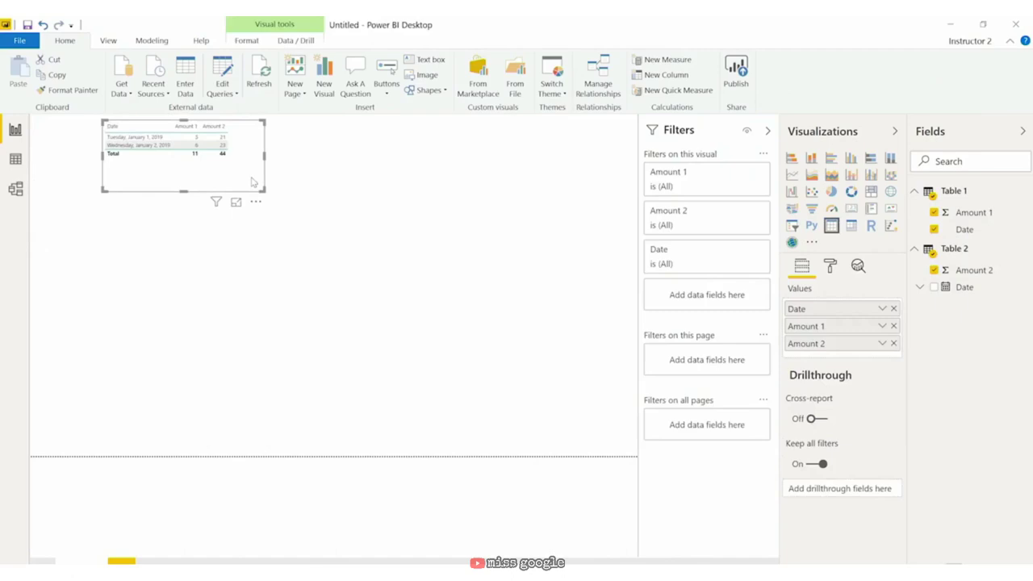